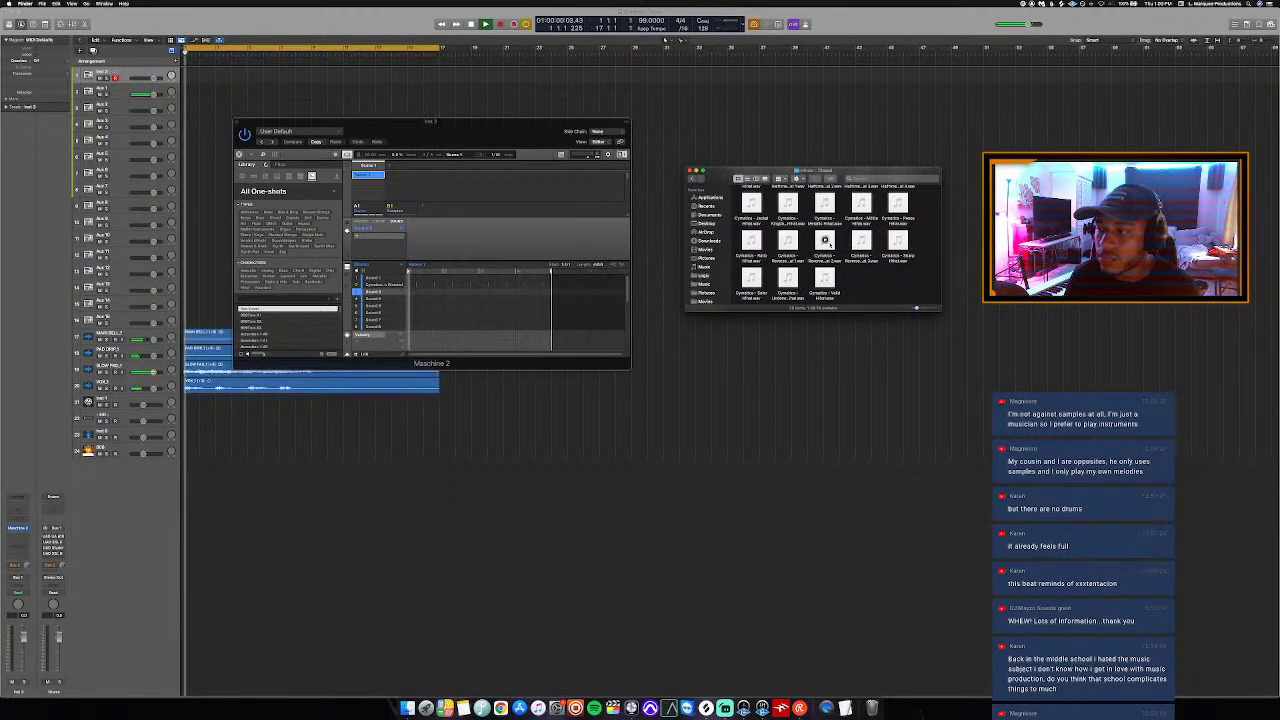
Step: Load the chosen Cymatics closed hi-hat sample from the Finder folder into Sound 7 of the Maschine Drums group
left_click(824, 245)
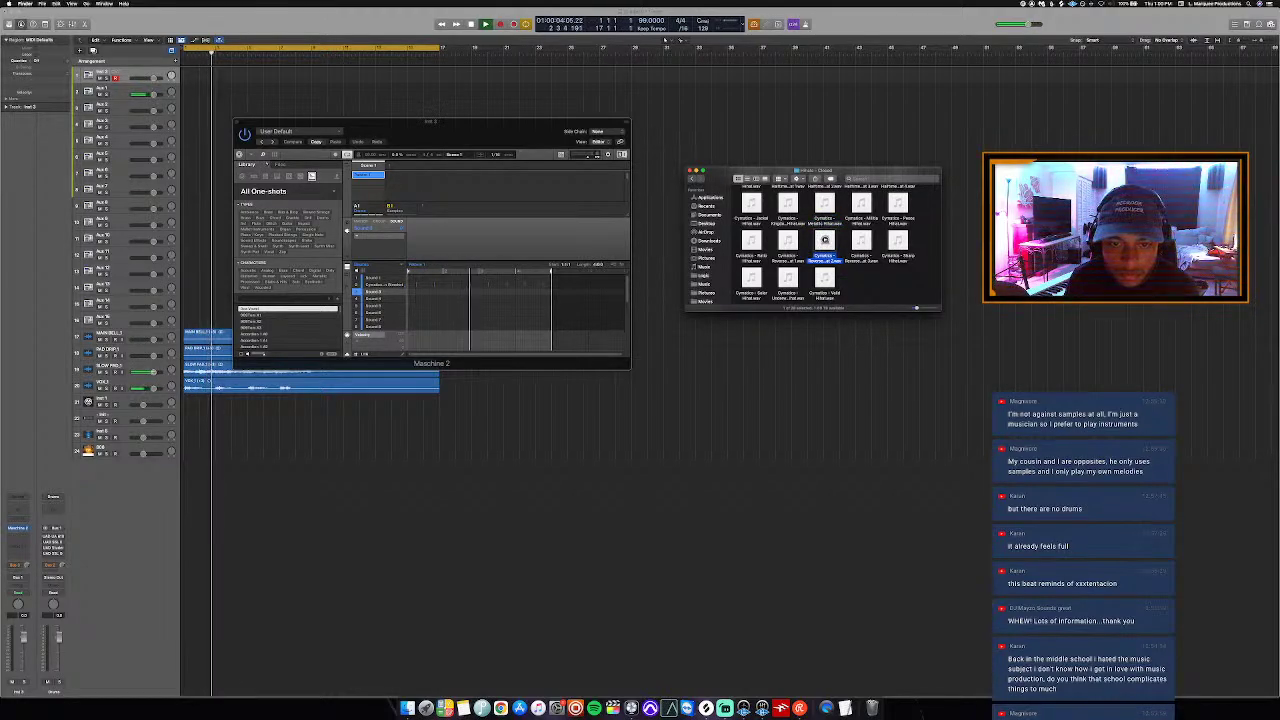
left_click(400, 320)
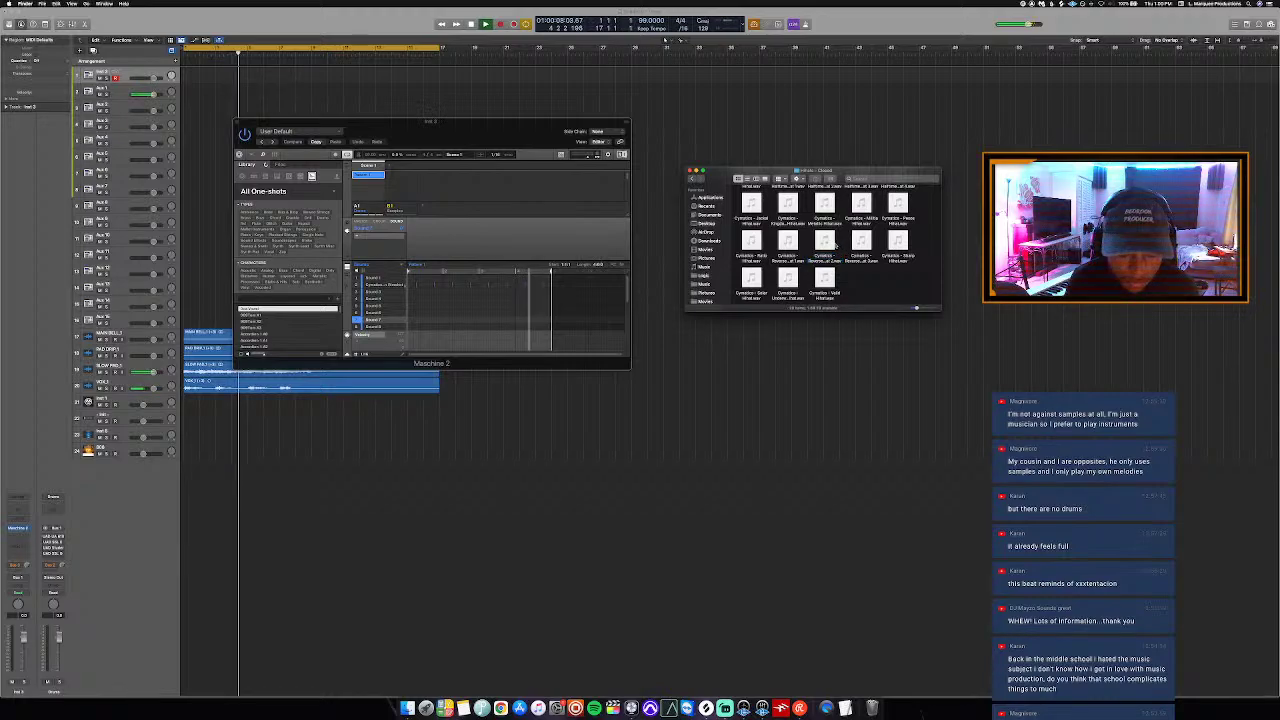
left_click_drag(840, 245, 370, 320)
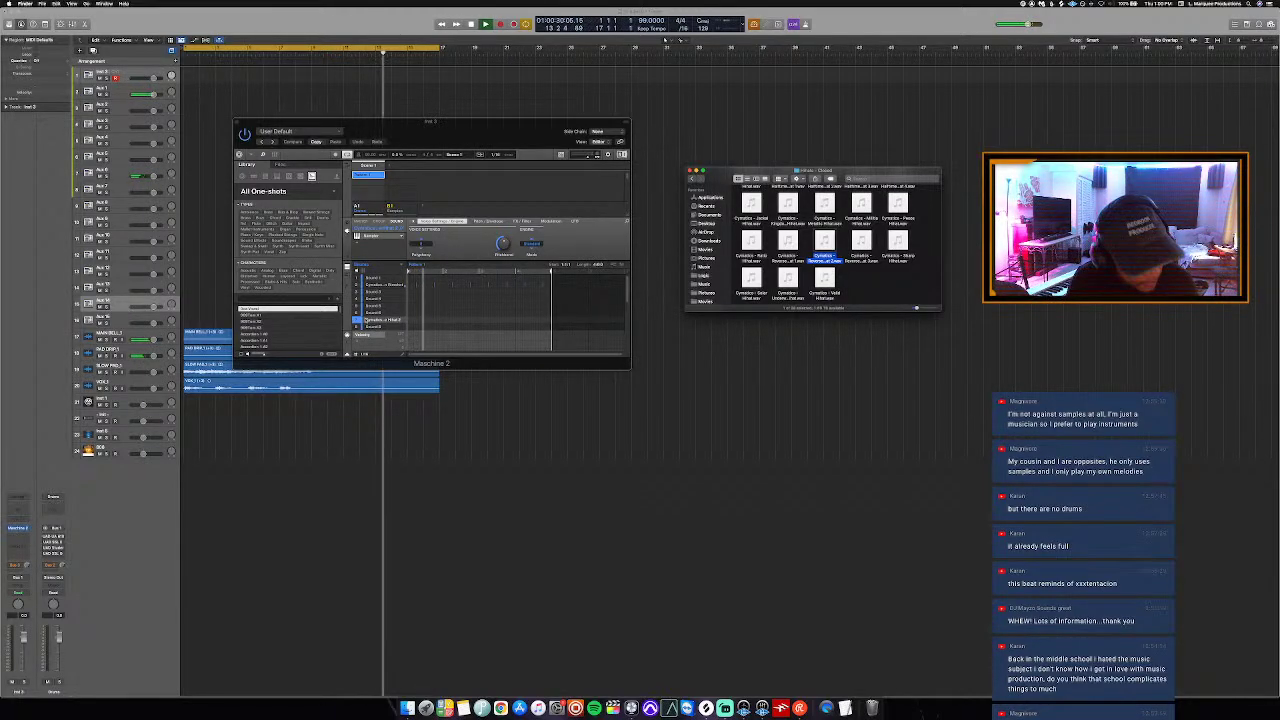
Step: Return to Maschine and record a short hi-hat part for Sound 7 into the drum pattern
left_click(425, 142)
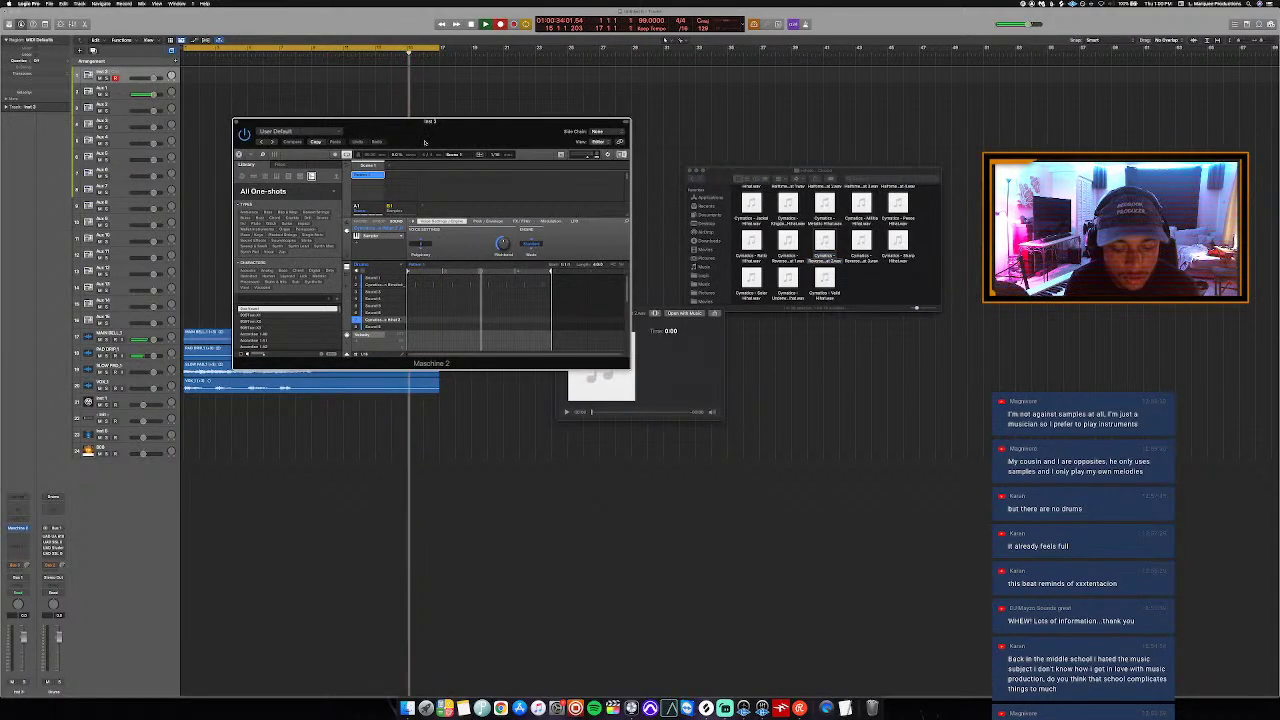
key("space")
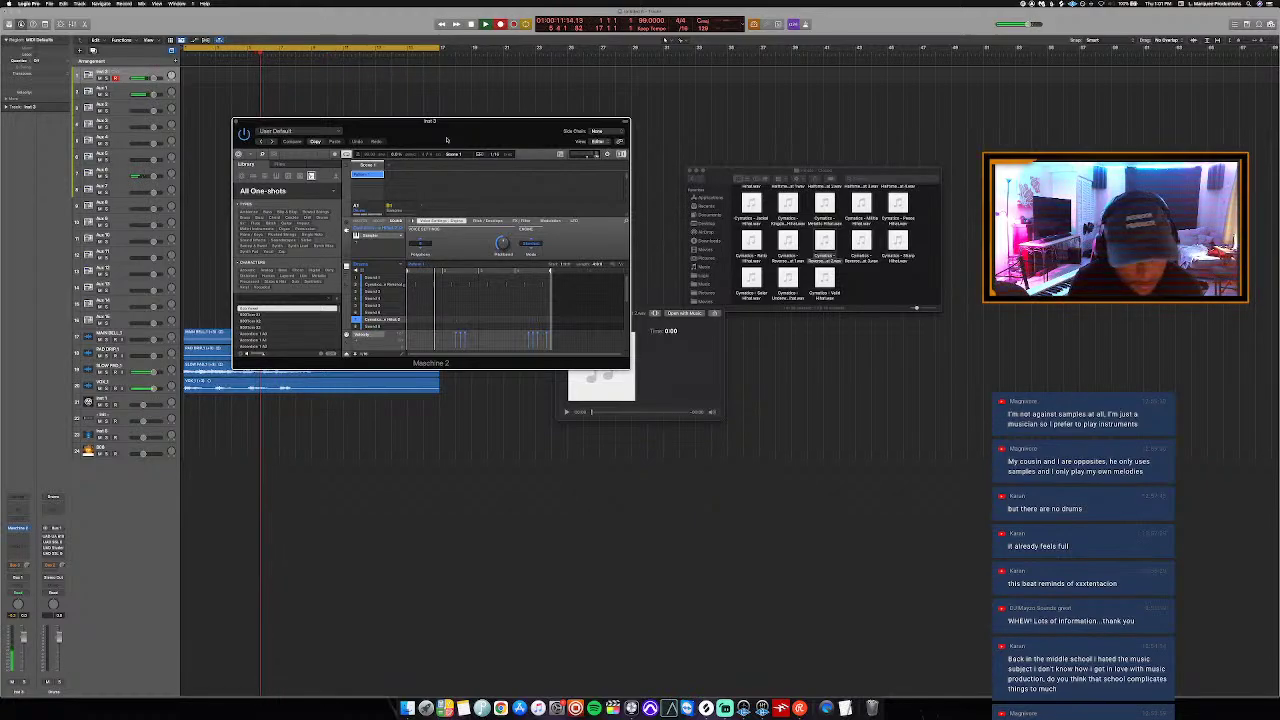
left_click_drag(446, 140, 441, 143)
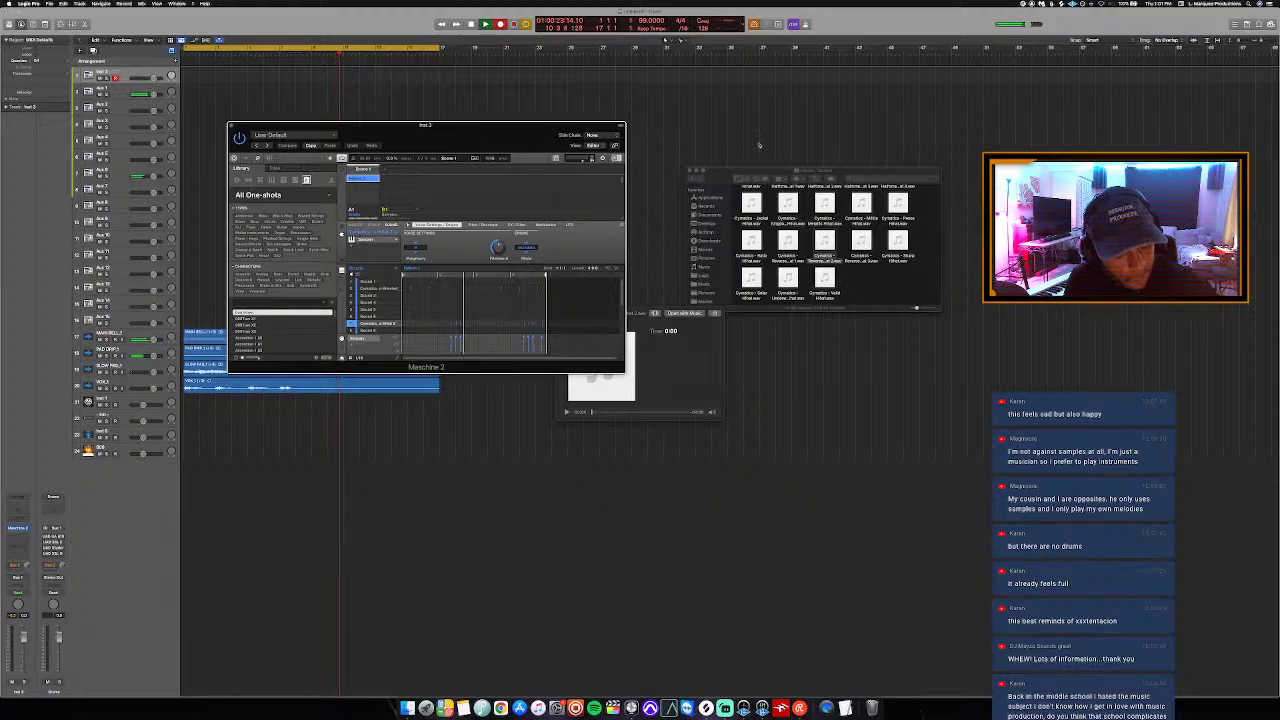
Step: Switch to Finder and load the Cymatics Jackal hi-hat sample into Sound 3
key("super+Tab")
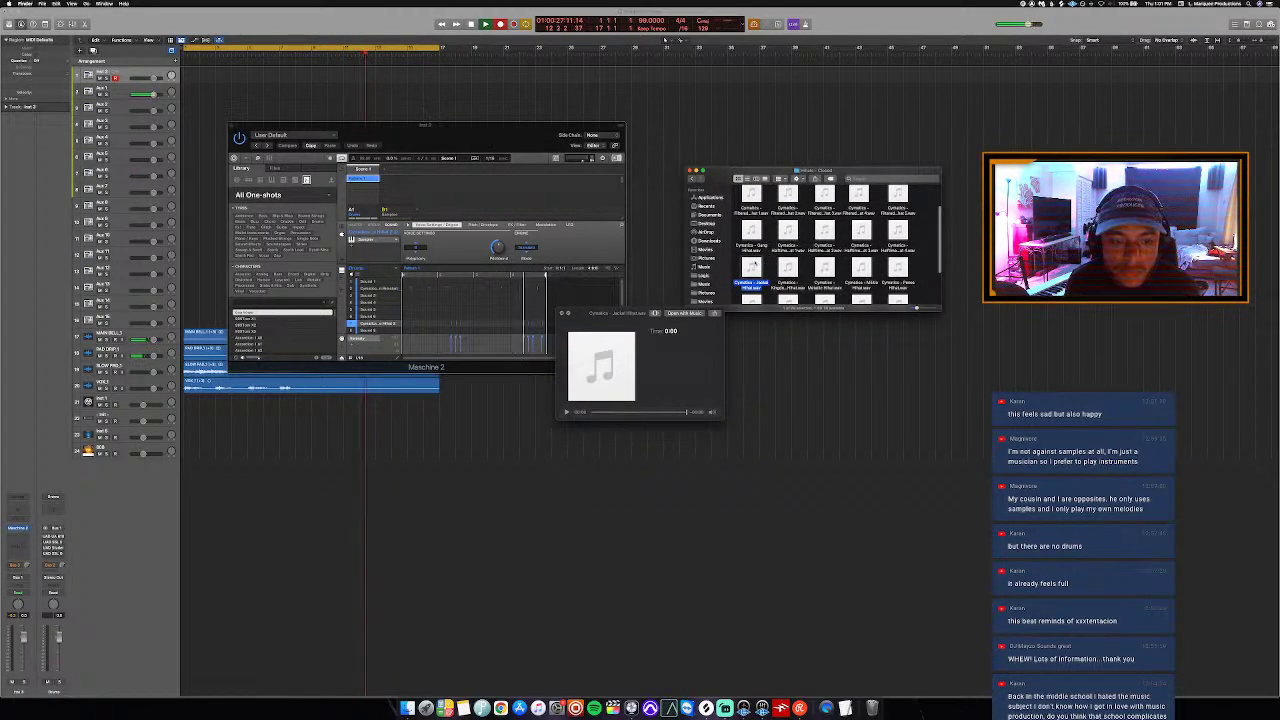
left_click_drag(750, 283, 380, 297)
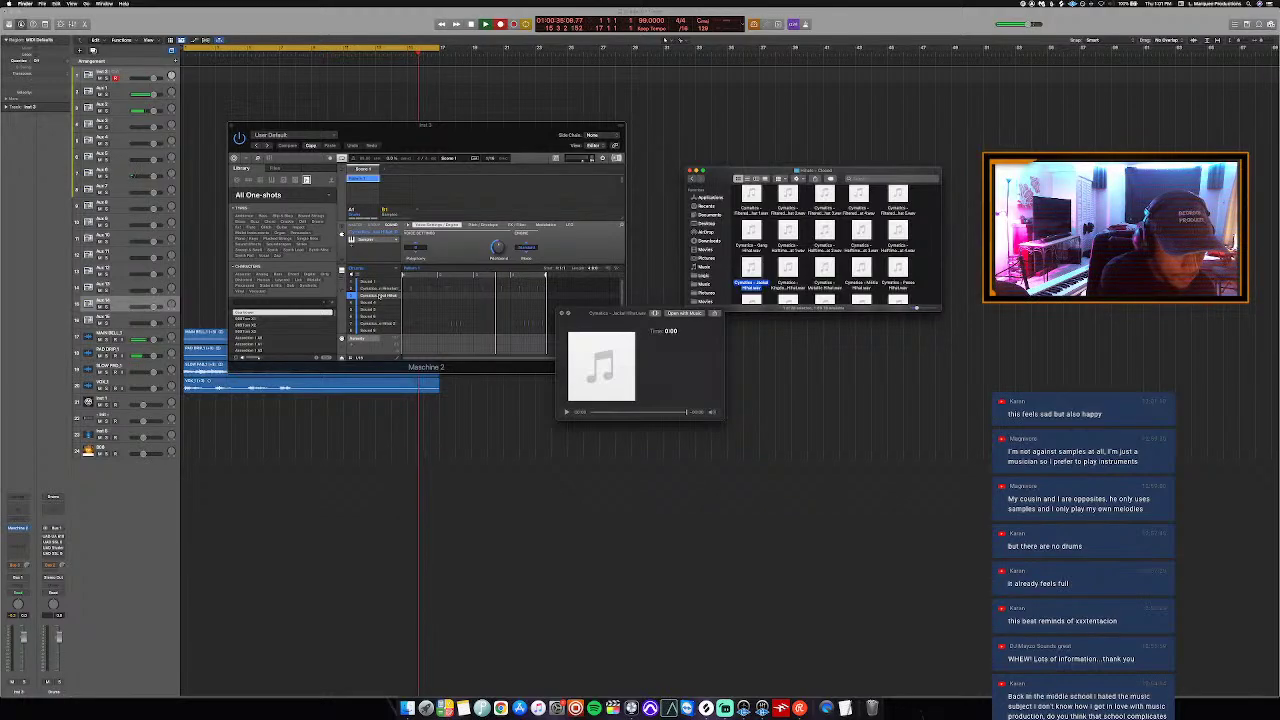
Step: Audition alternative closed hi-hat samples in the Cymatics folder over the running beat
left_click(752, 236)
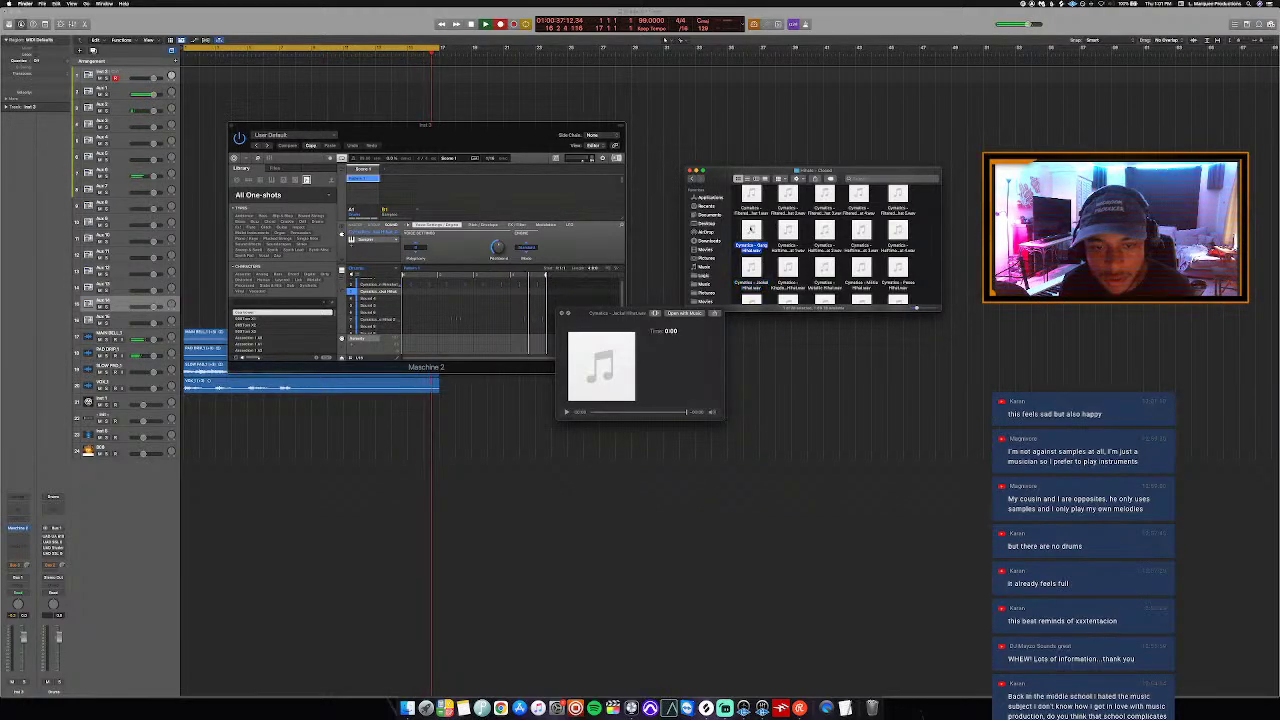
left_click(790, 234)
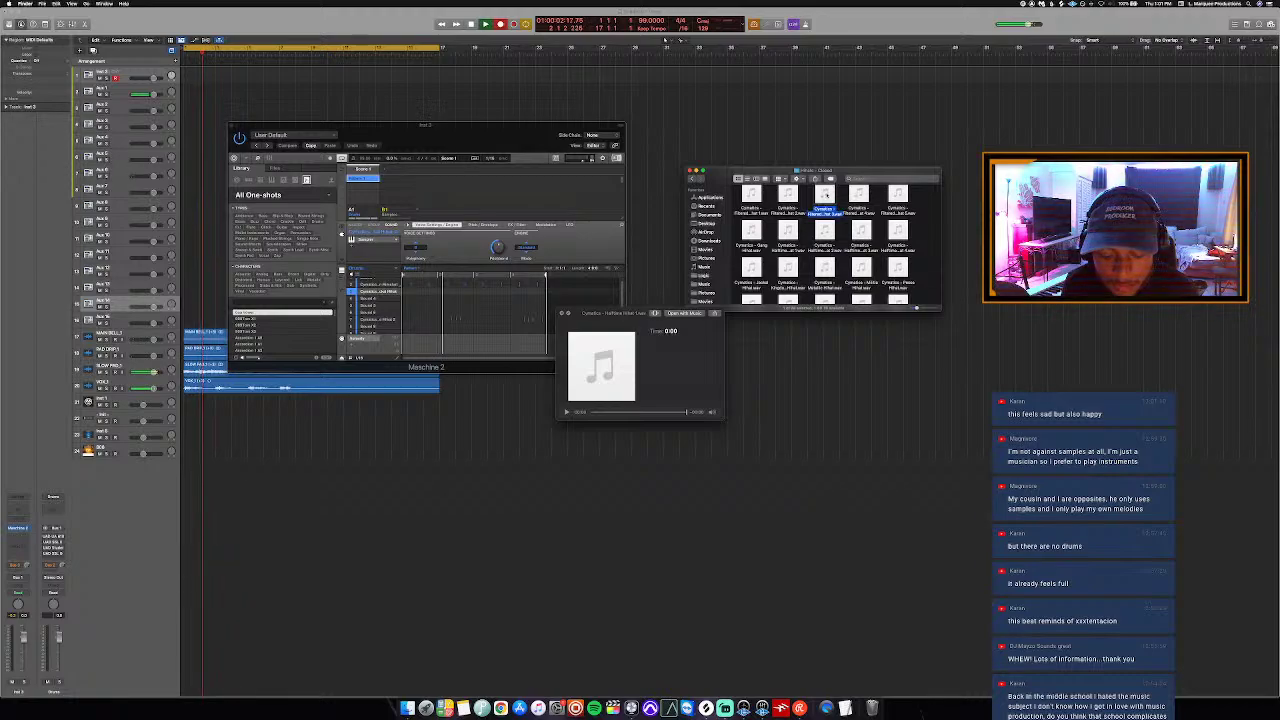
left_click(824, 208)
scroll(836, 230, "up", 2)
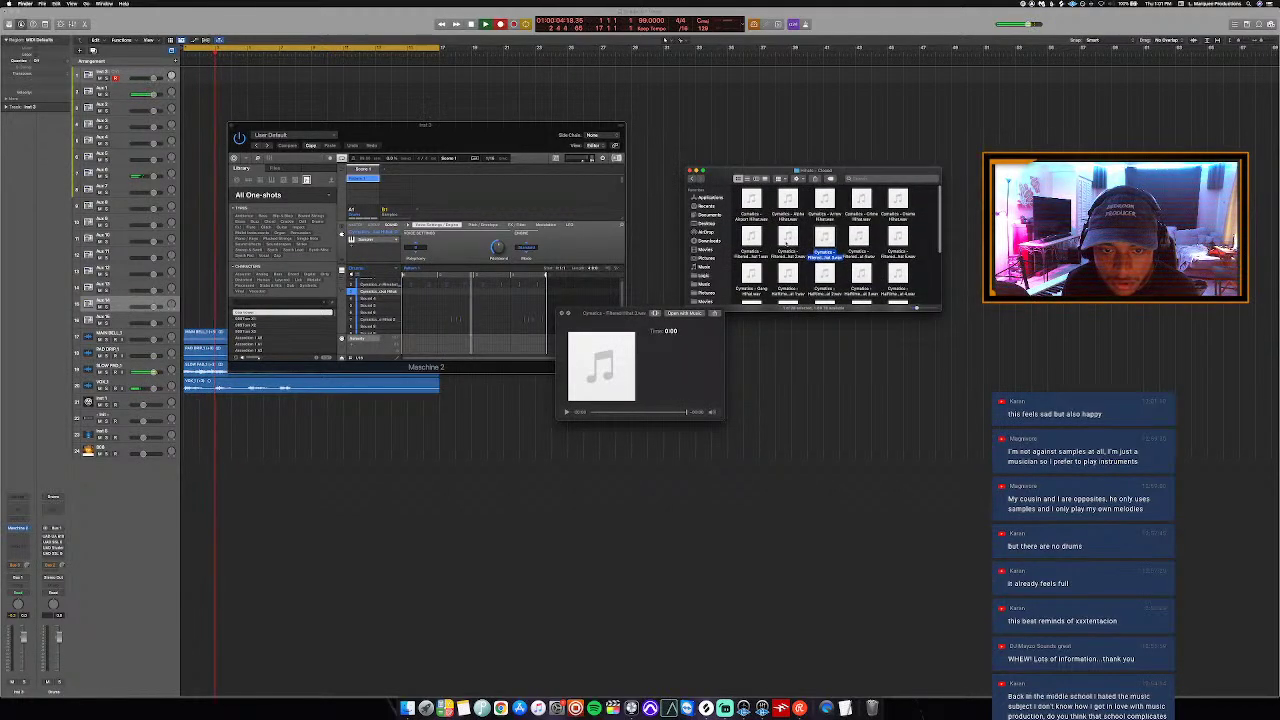
key("Left")
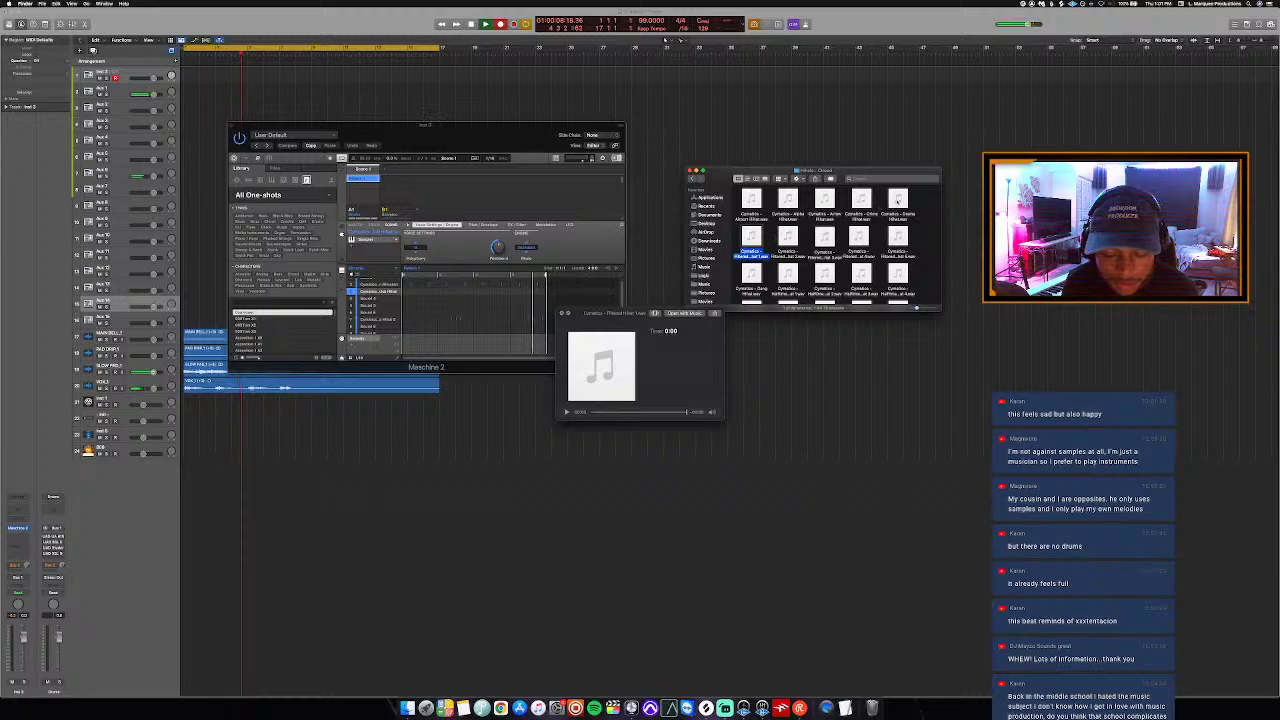
key("Left")
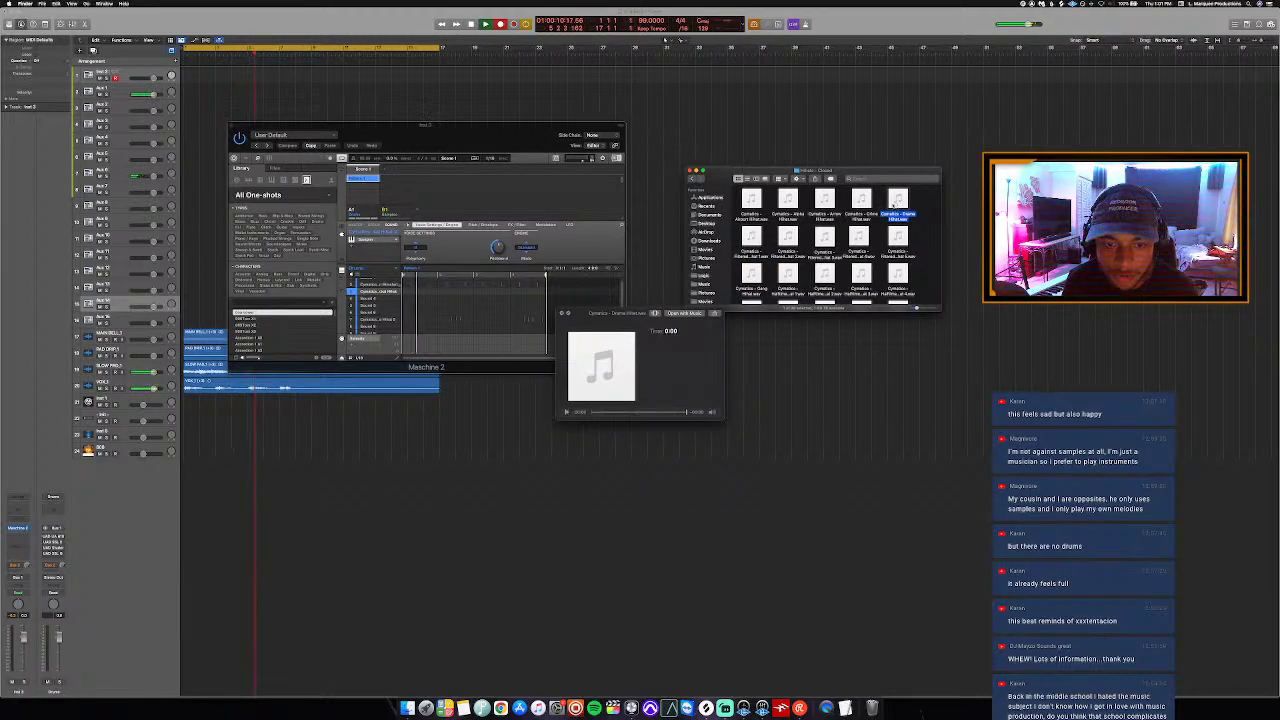
key("Left")
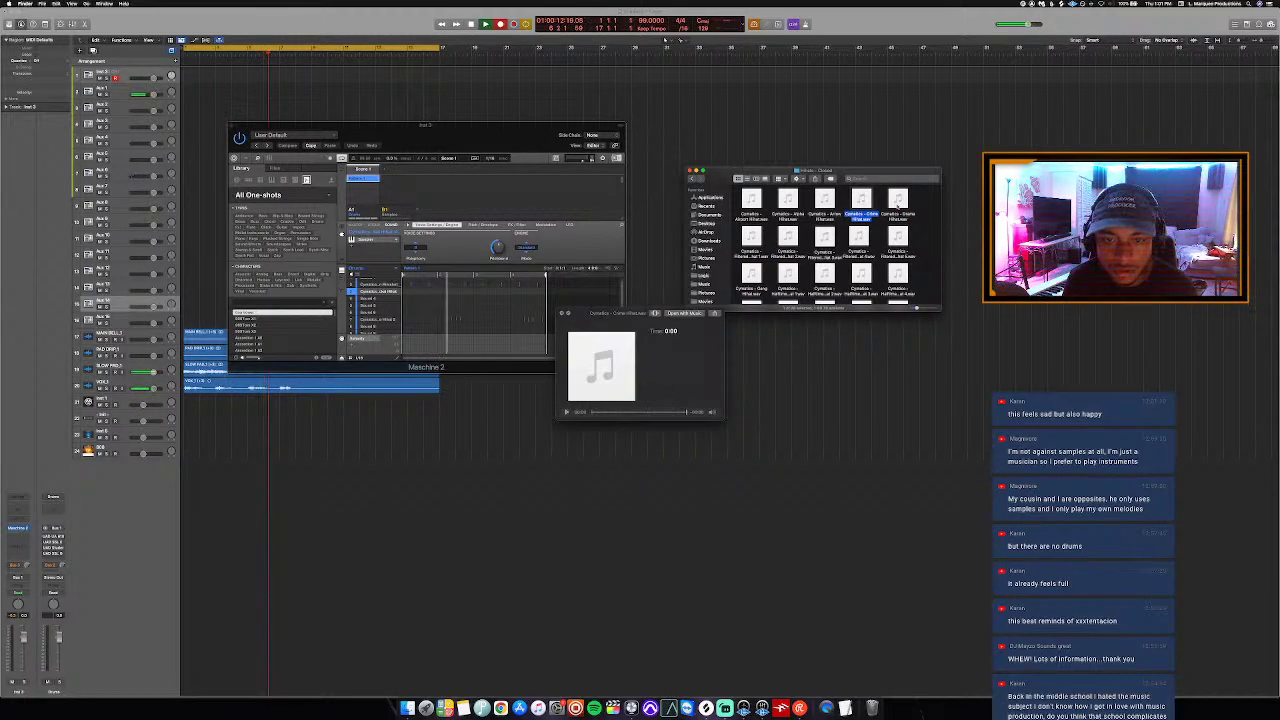
key("Right")
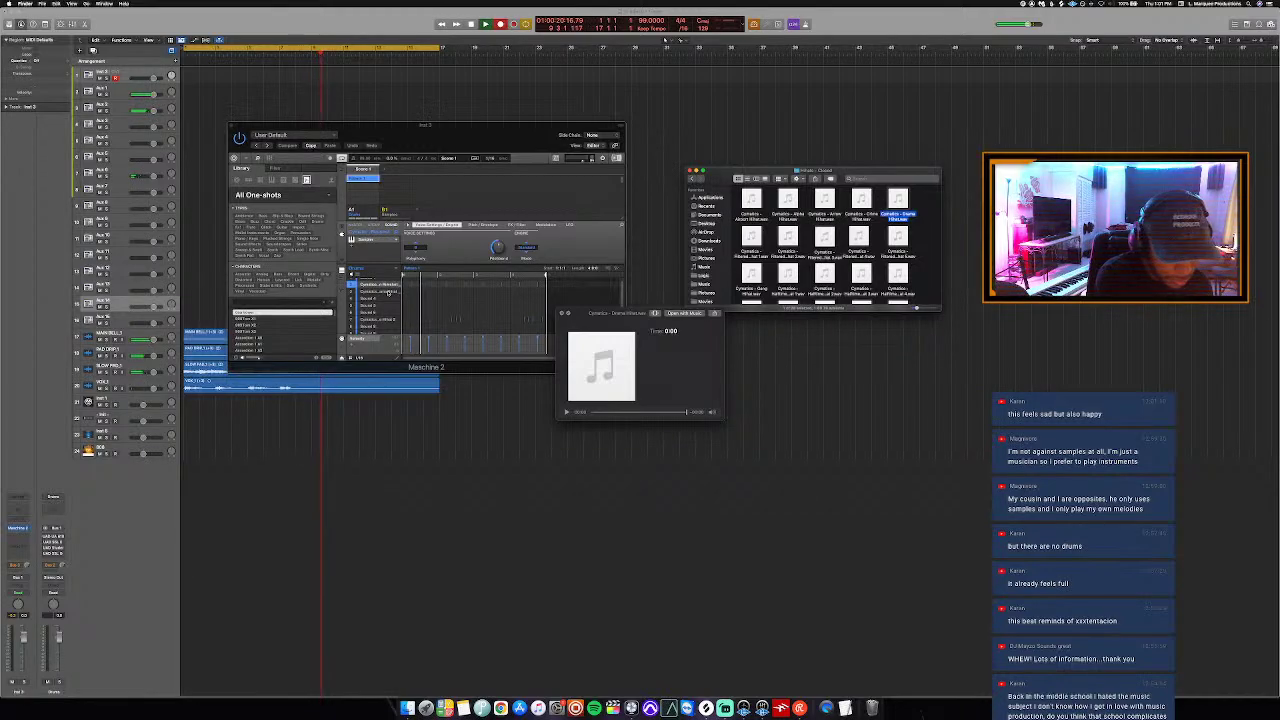
Step: Audition the remaining hi-hats in the folder's first row and load the folder's first sample into Sound 3
left_click(858, 202)
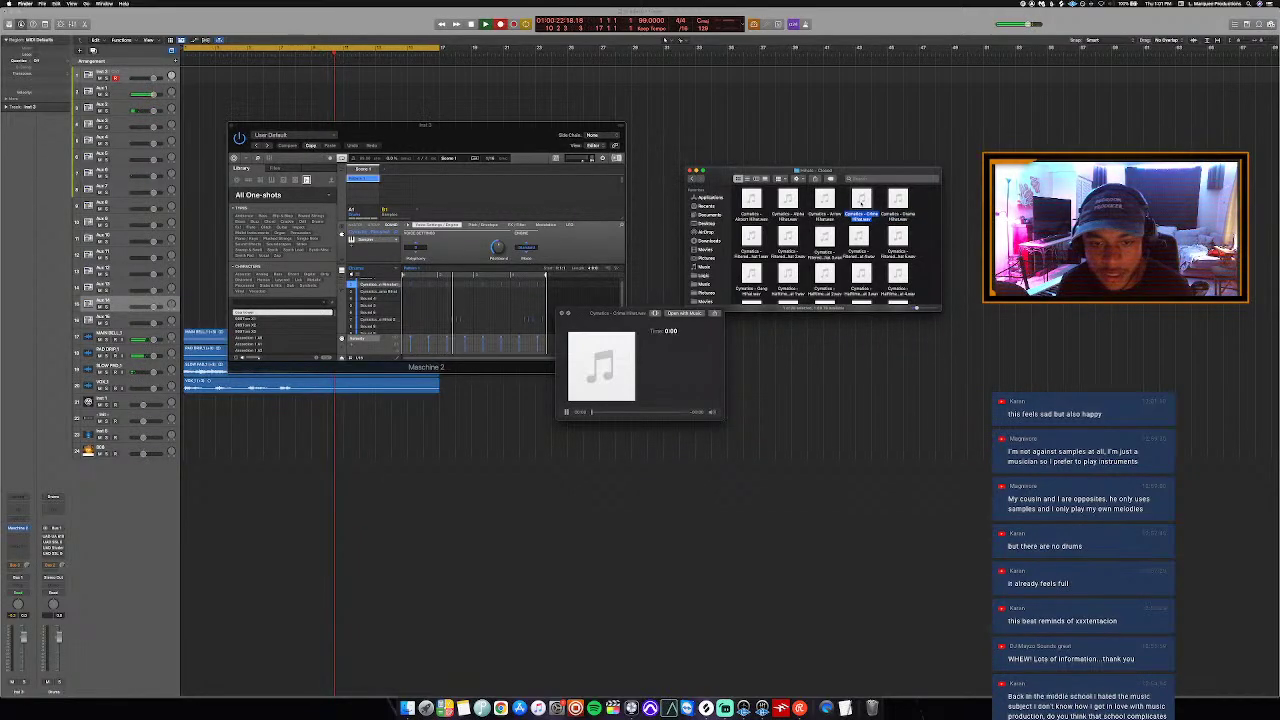
left_click(818, 204)
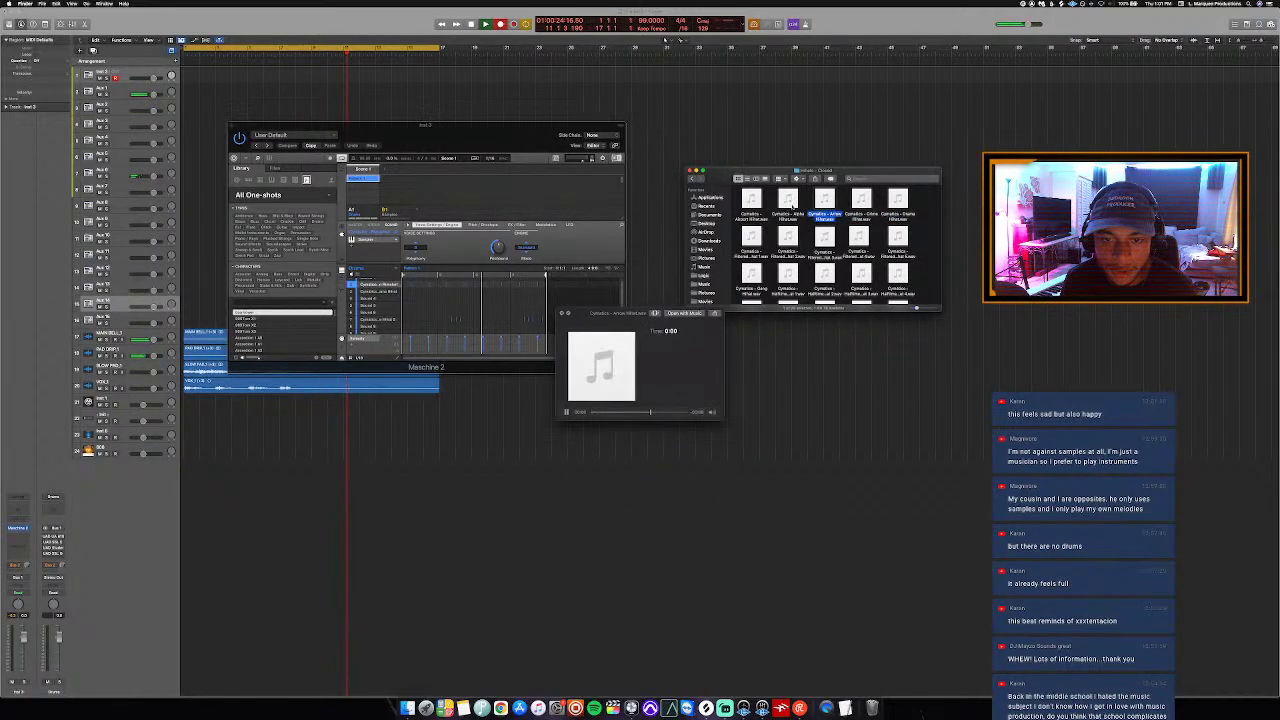
left_click(789, 203)
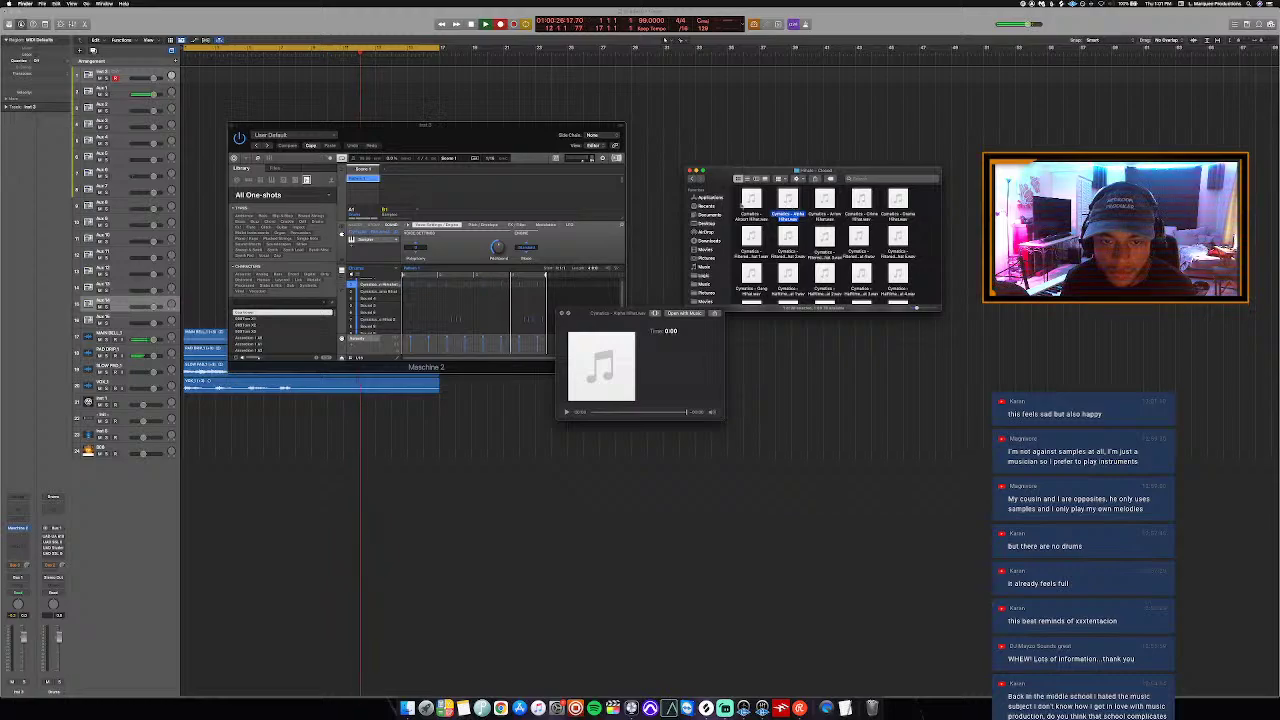
left_click(748, 203)
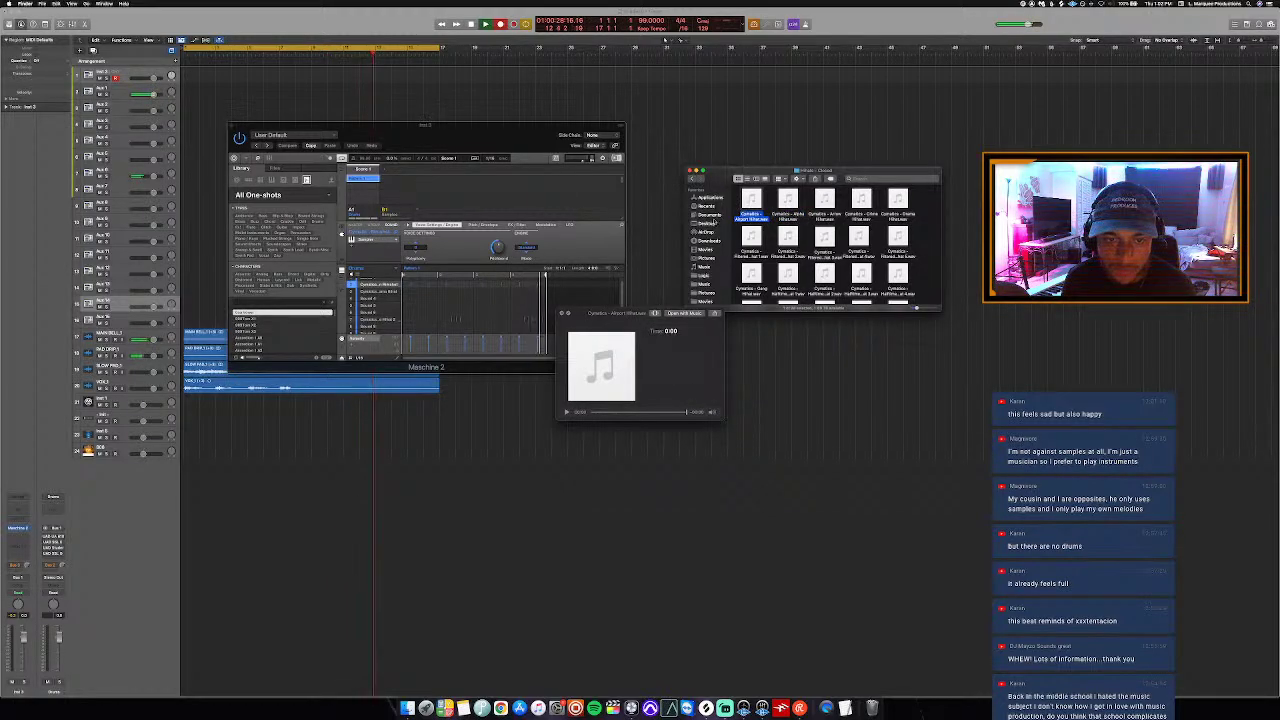
left_click_drag(716, 222, 372, 296)
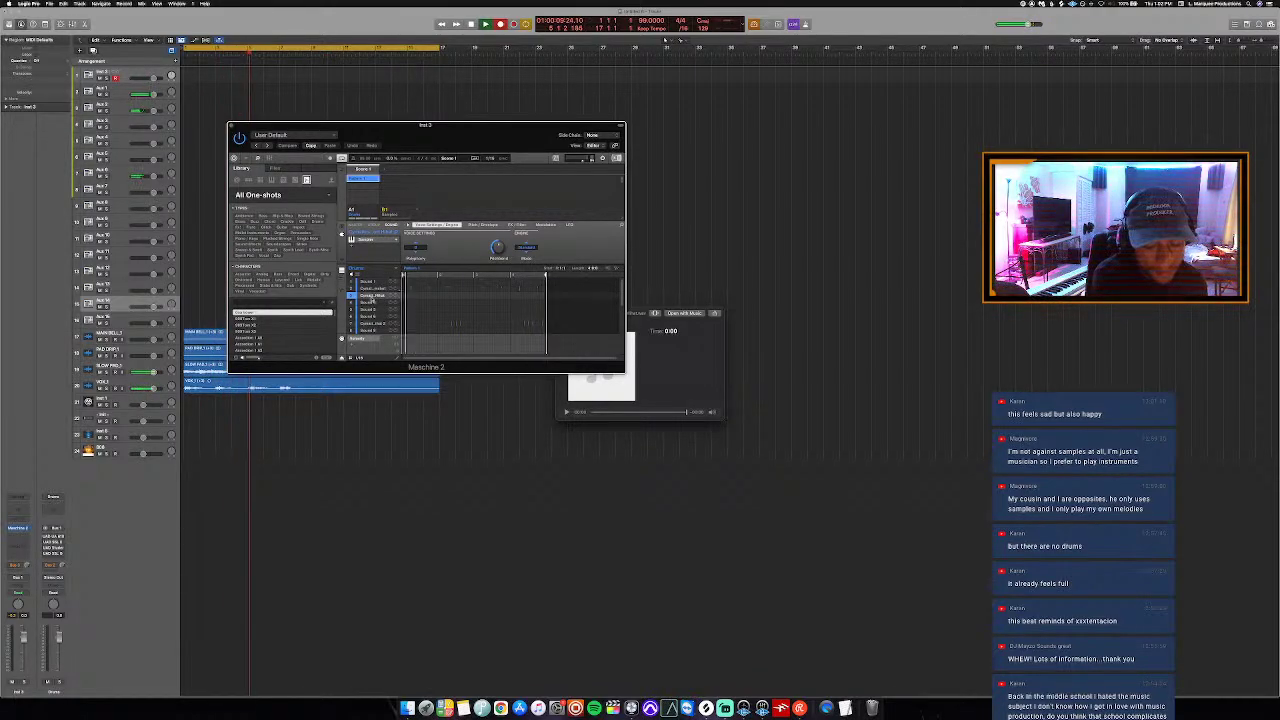
Step: Record a continuous closed hi-hat rhythm for Sound 3 into the Maschine pattern and stop the transport
left_click(428, 137)
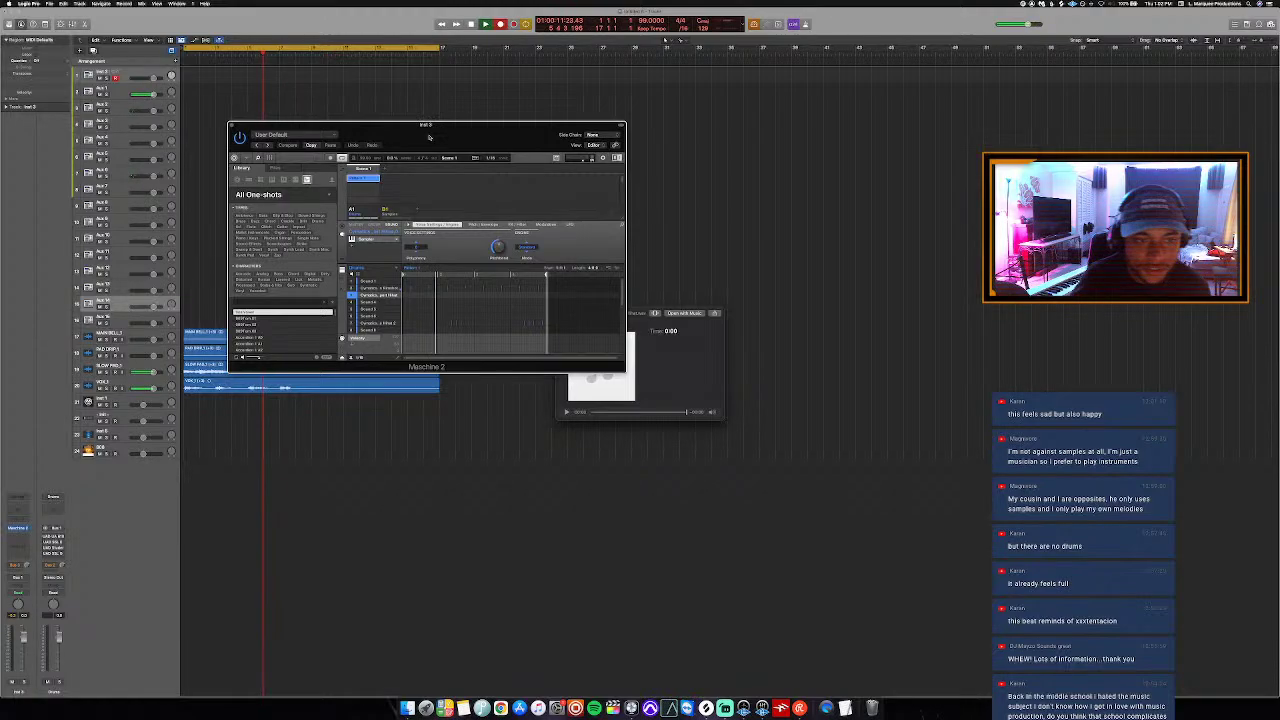
left_click_drag(428, 137, 426, 140)
key("space")
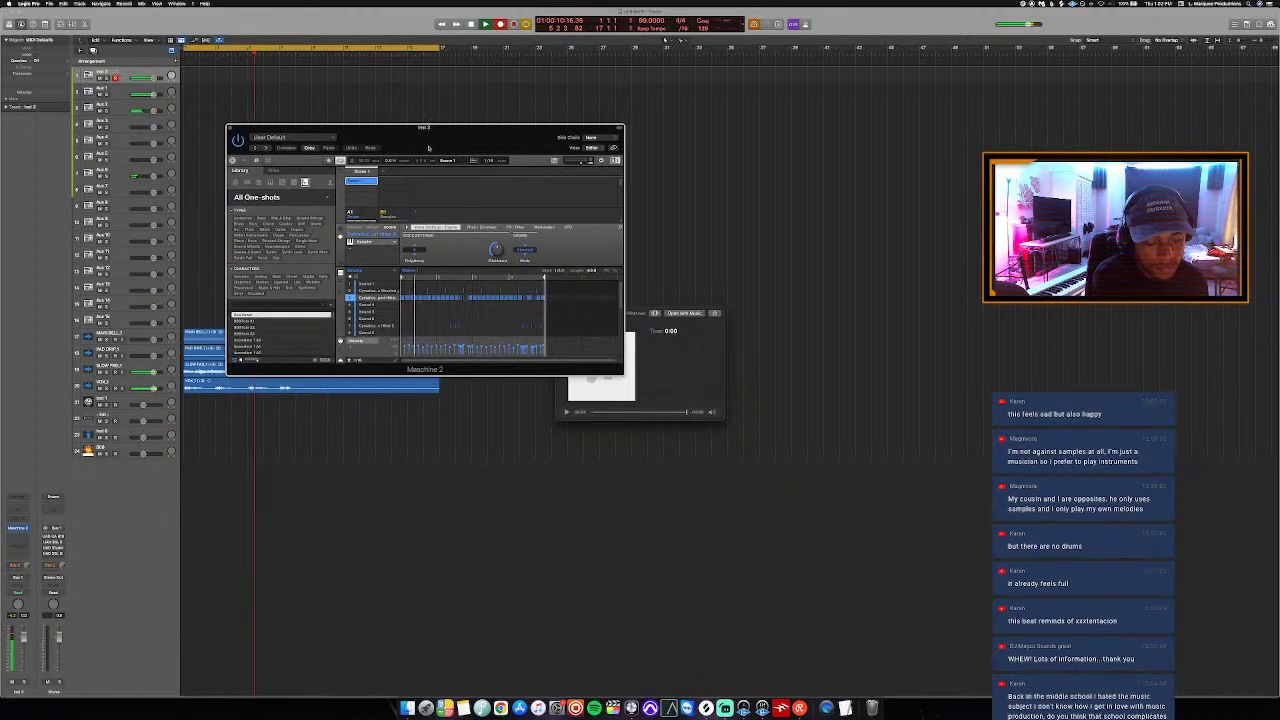
key("Return")
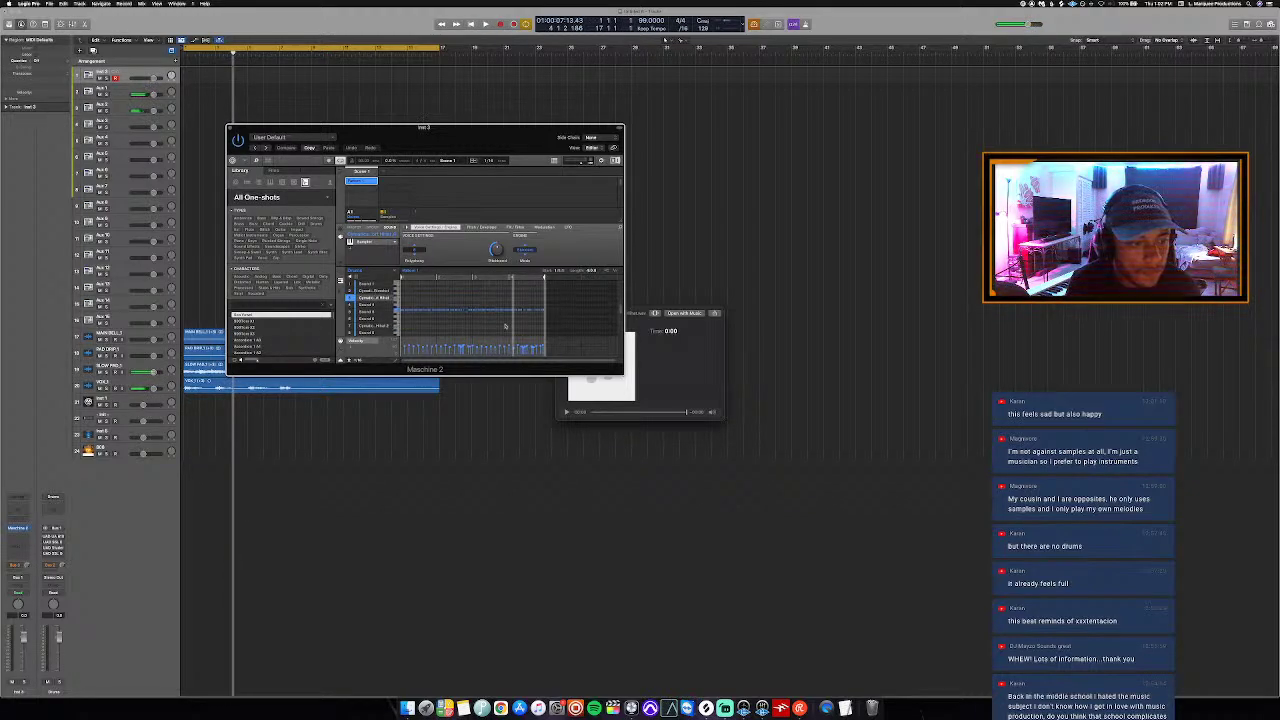
Step: Replay the beat from the start to check the hi-hat notes in the Sound 3 pattern
key("Return")
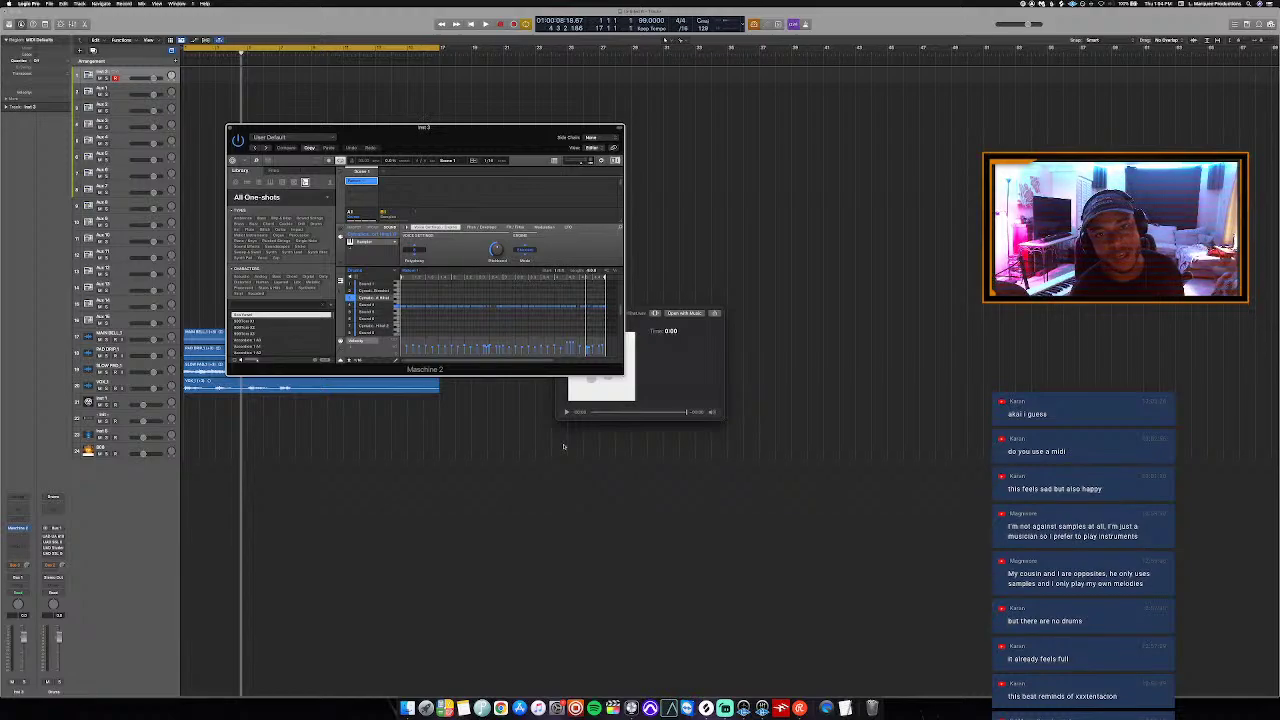
key("space")
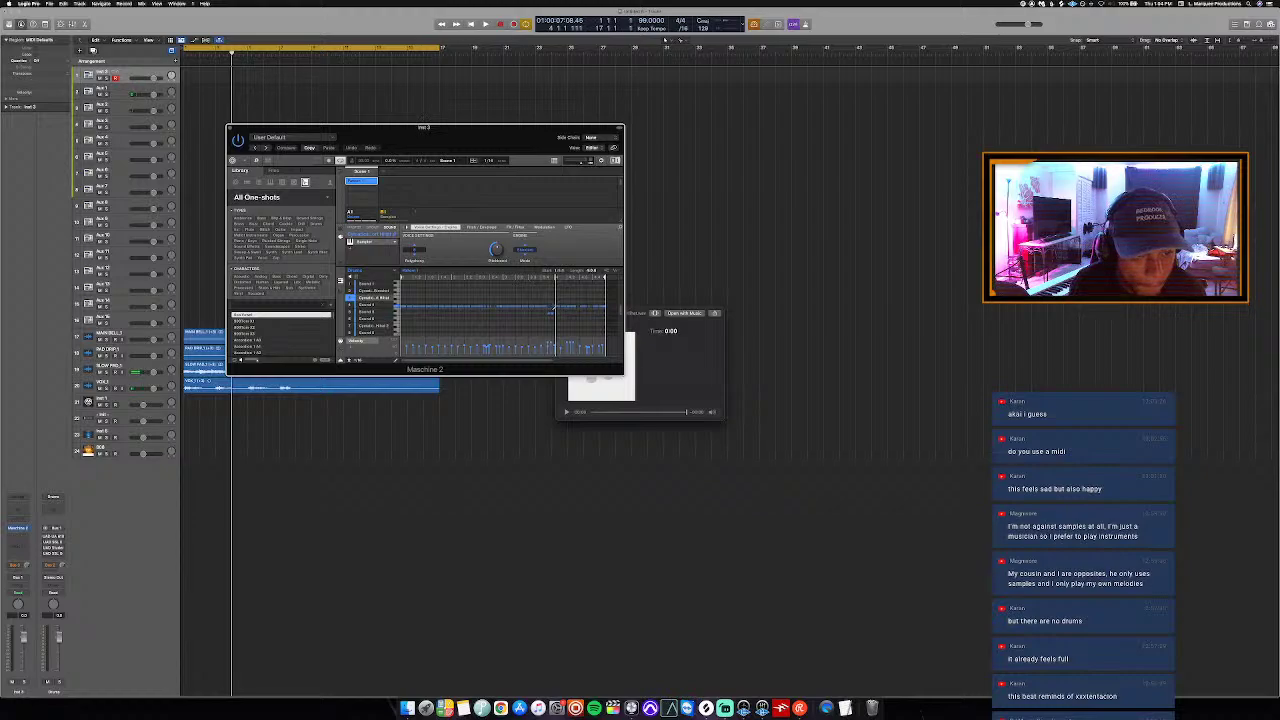
key("Return")
key("space")
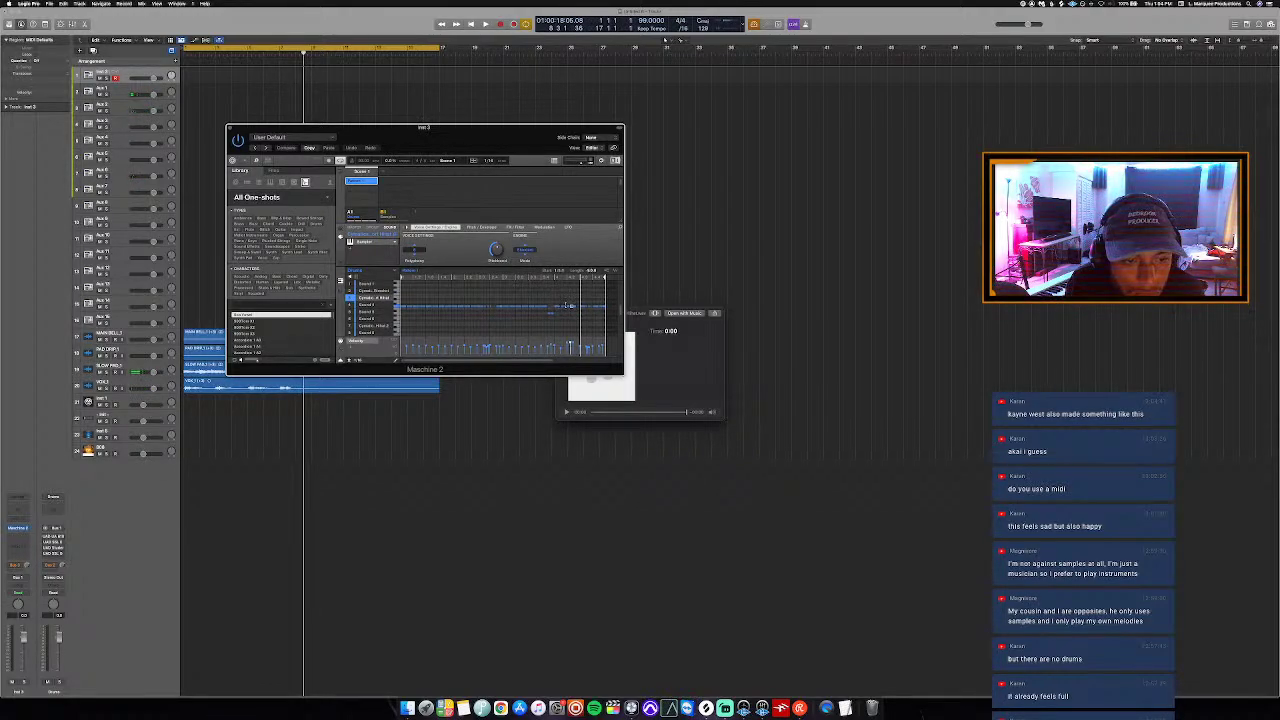
Step: Loop bar 4 to check the hi-hat notes there, and set the cycle range back to bars 1 to 17
left_click(254, 59)
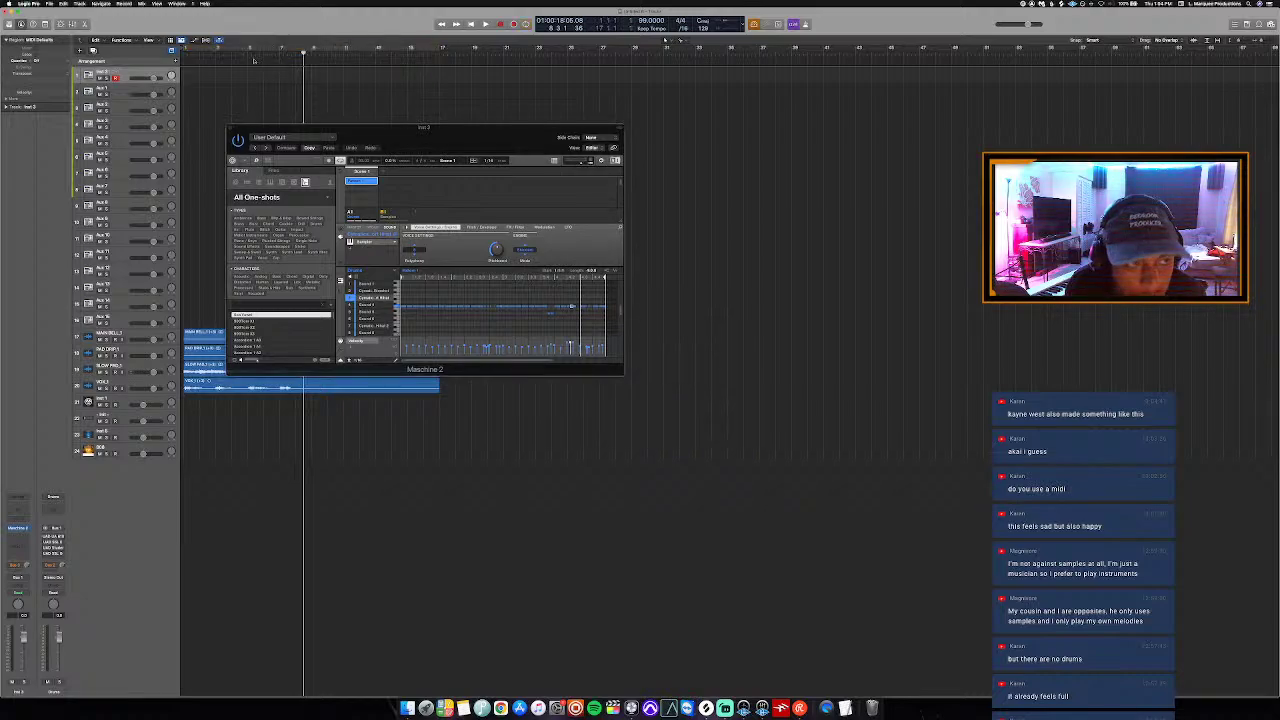
left_click_drag(232, 48, 252, 48)
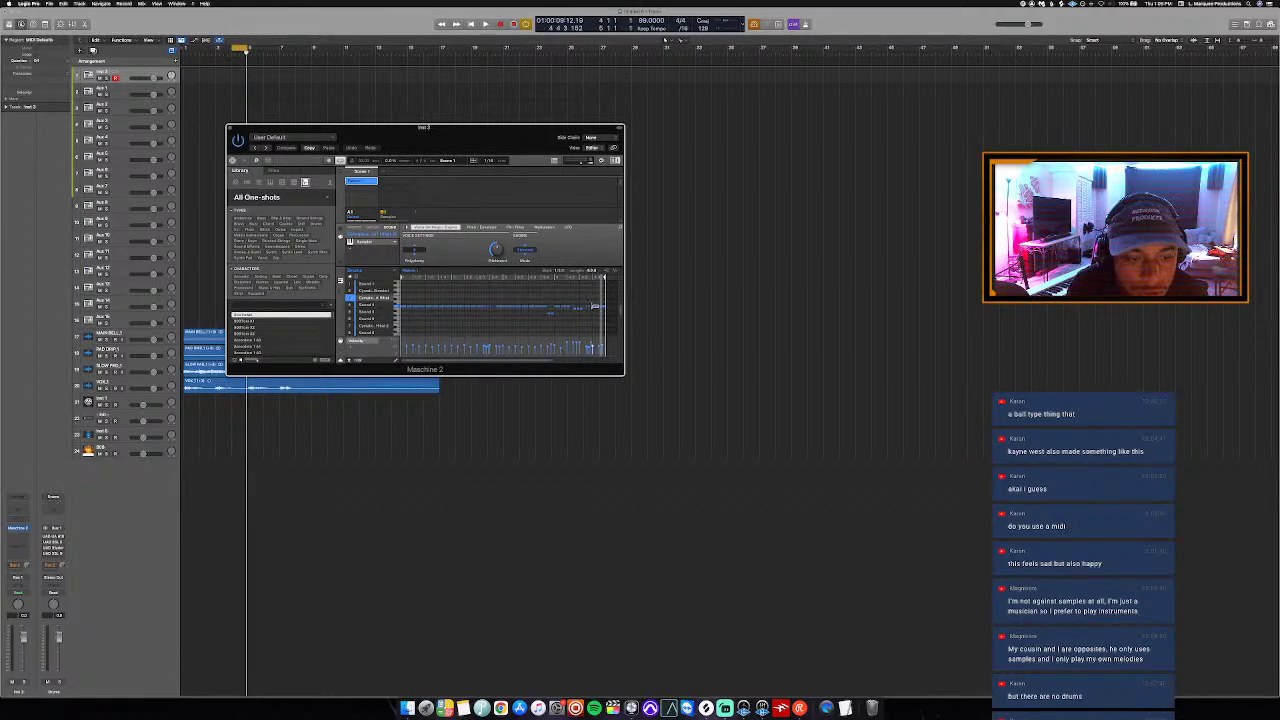
key("space")
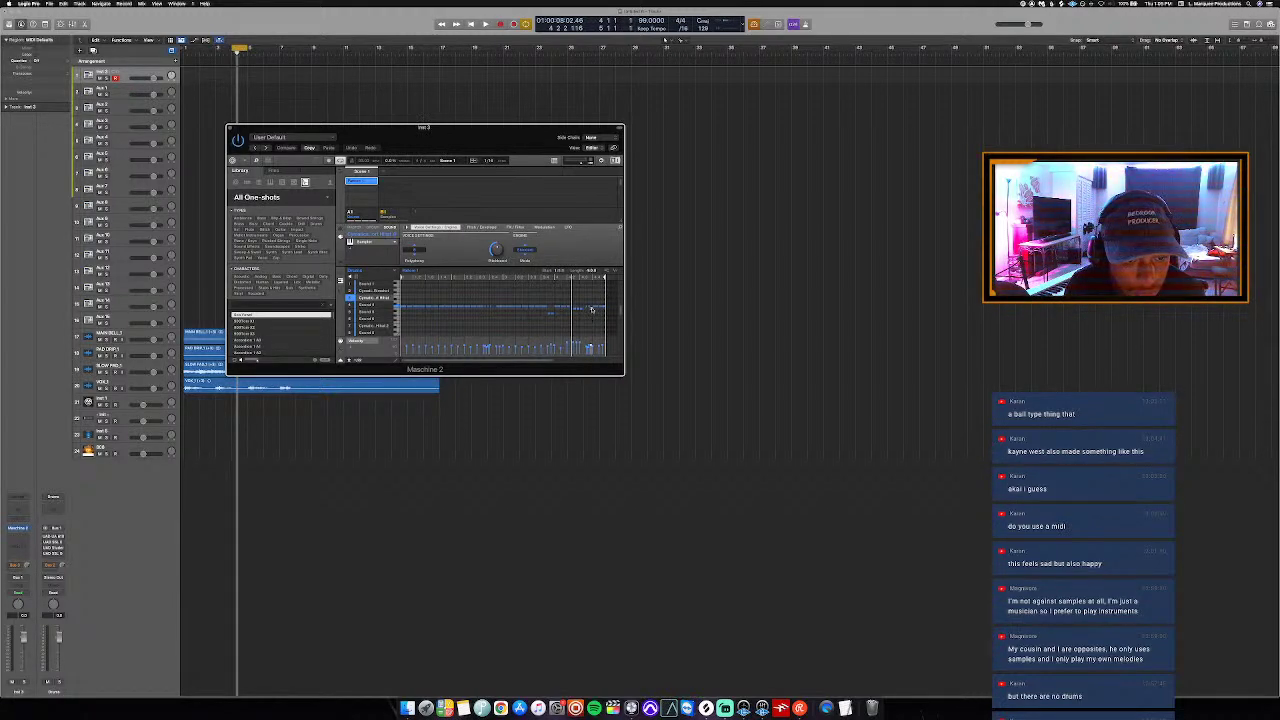
key("space")
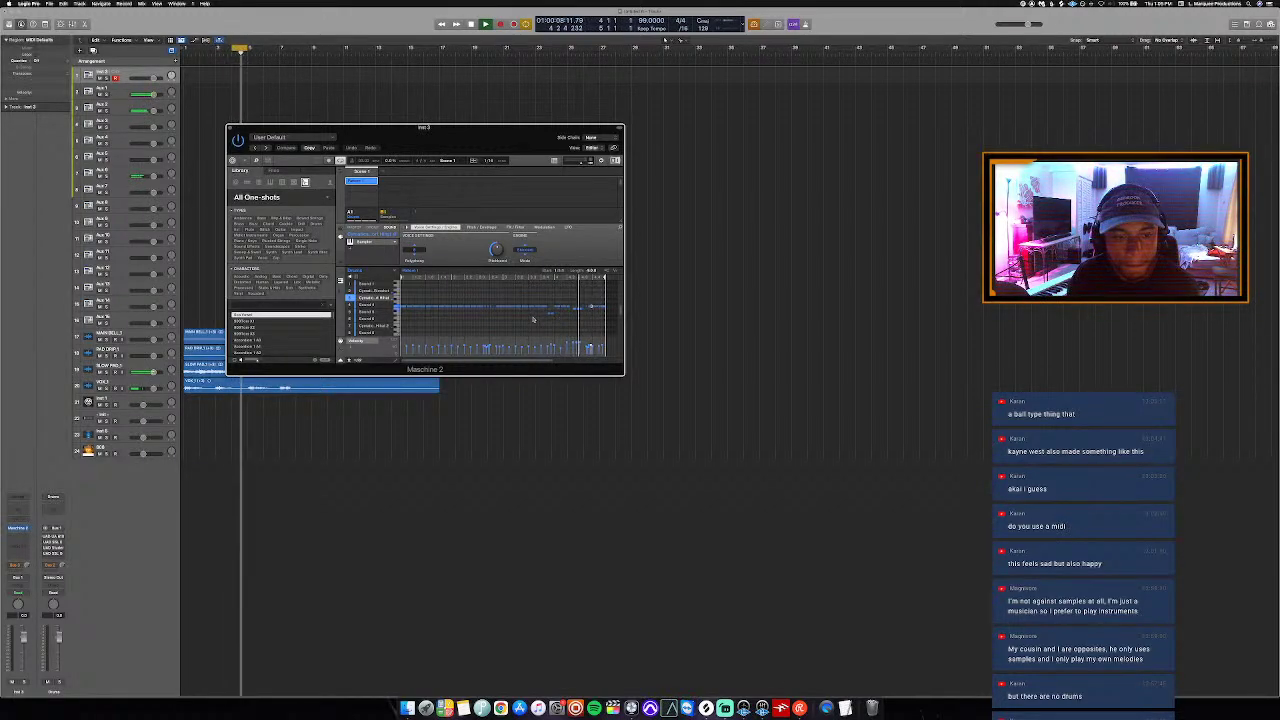
left_click_drag(184, 48, 440, 50)
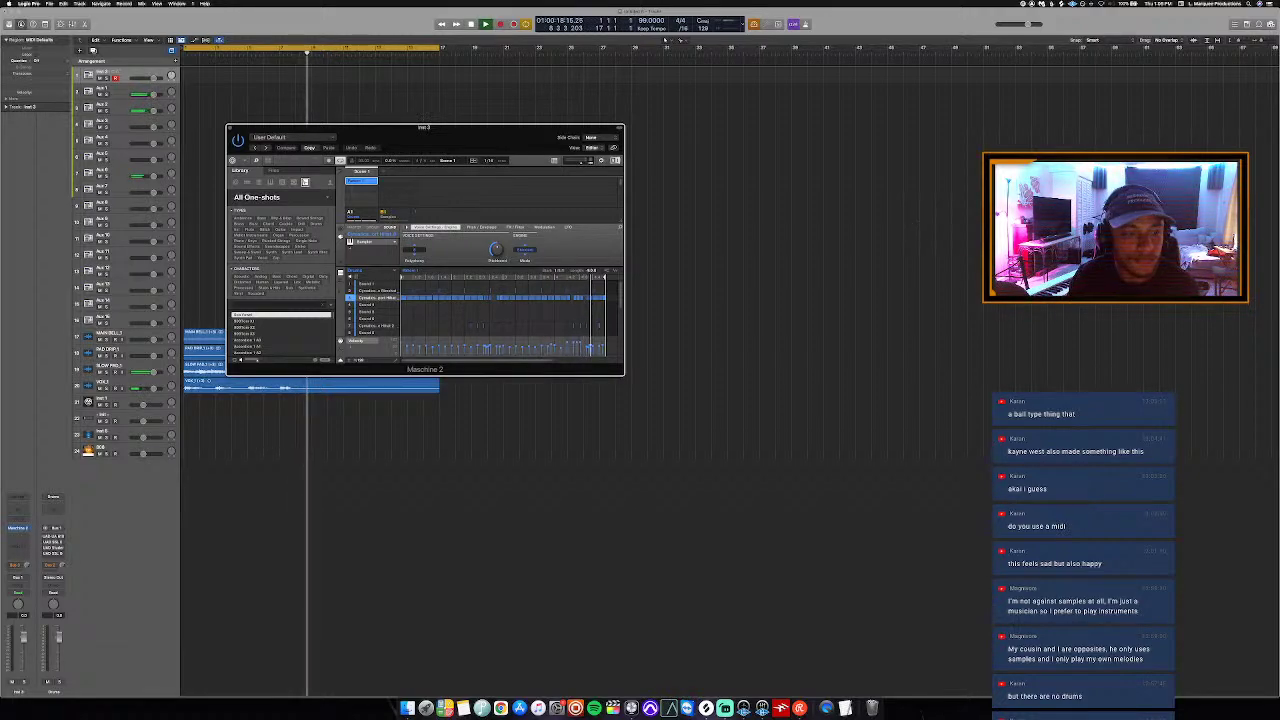
Step: Browse to the 808s folder in the Drum One Shots collection and audition several of its Cymatics 808 samples
left_click(406, 709)
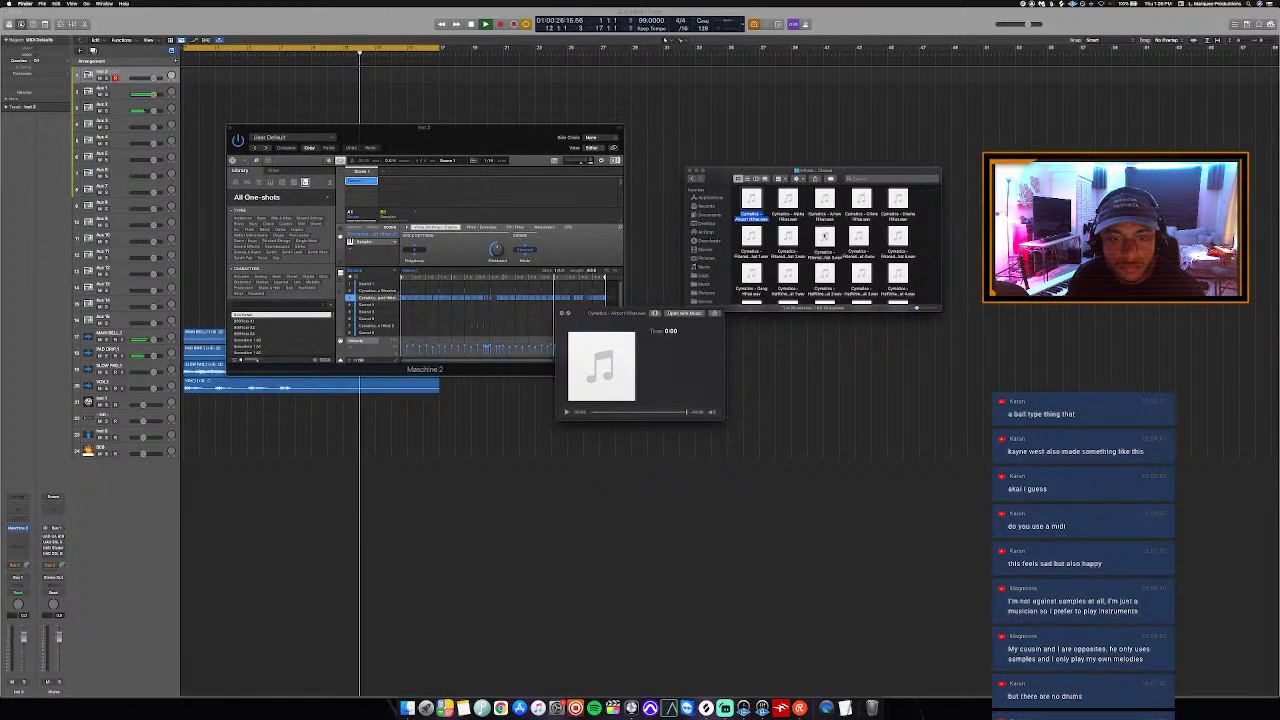
key("super+Up")
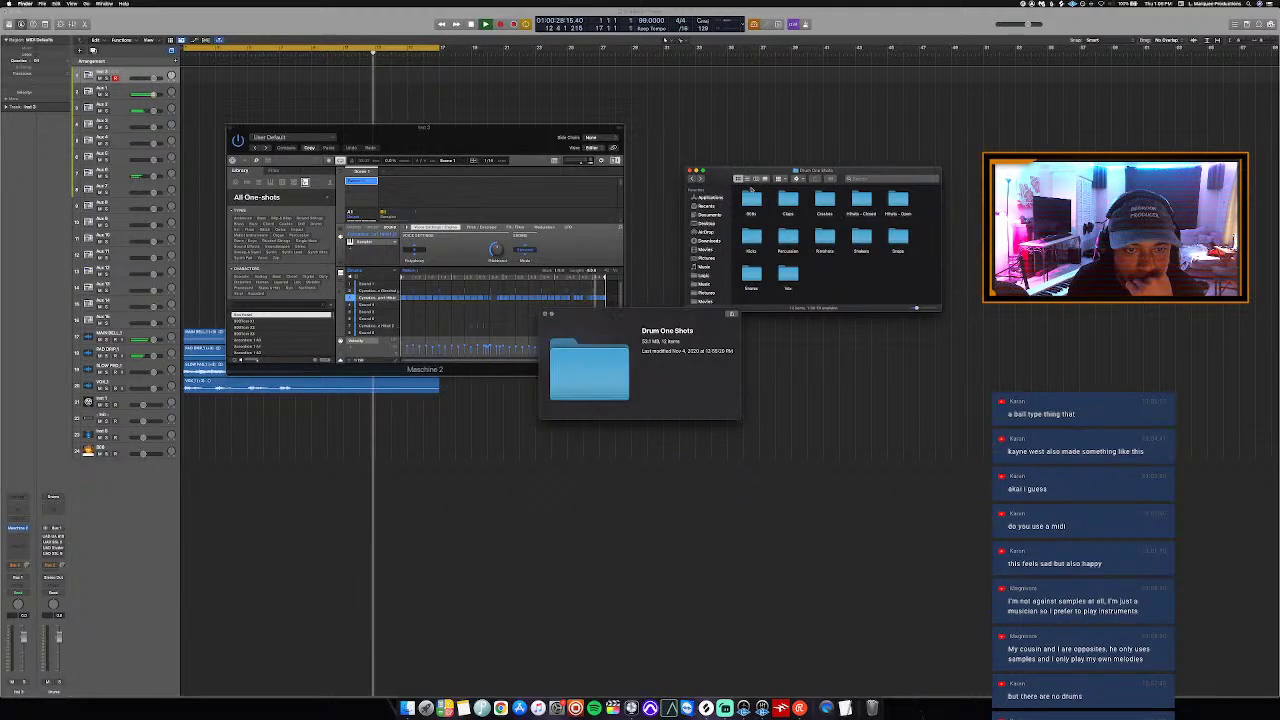
key("super+Down")
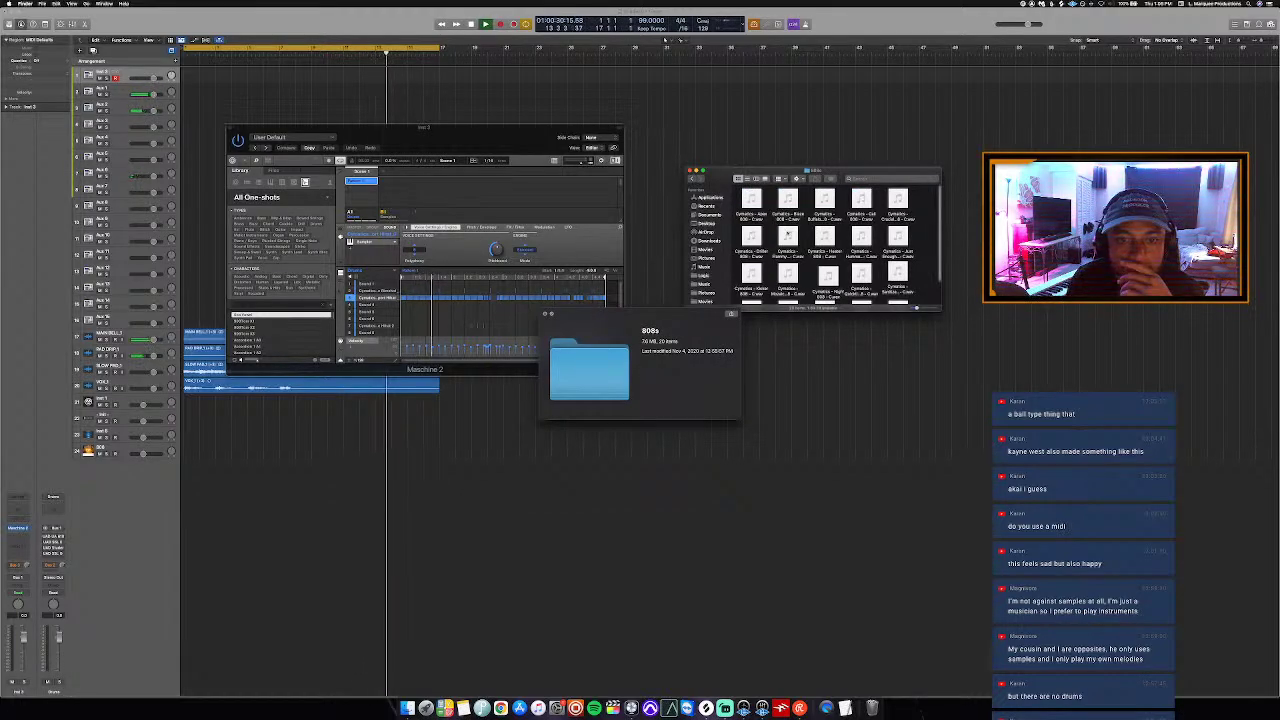
left_click(788, 240)
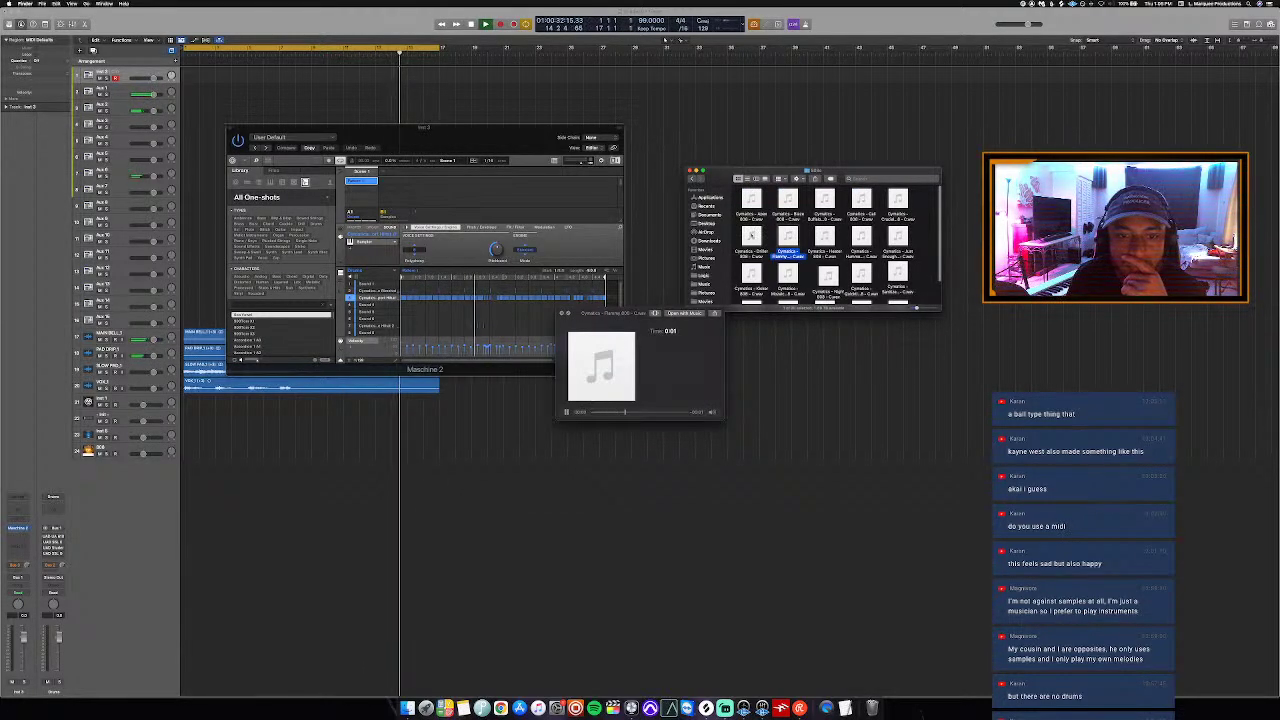
key("Left")
left_click(825, 235)
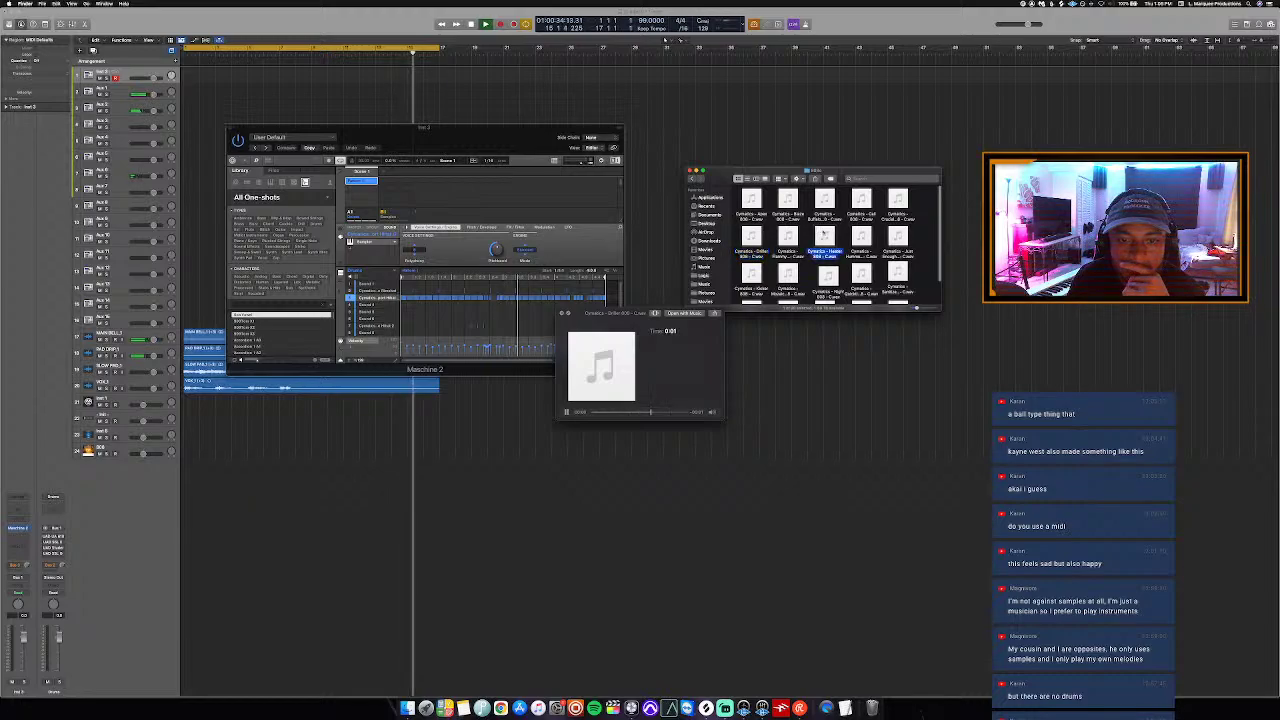
key("Right")
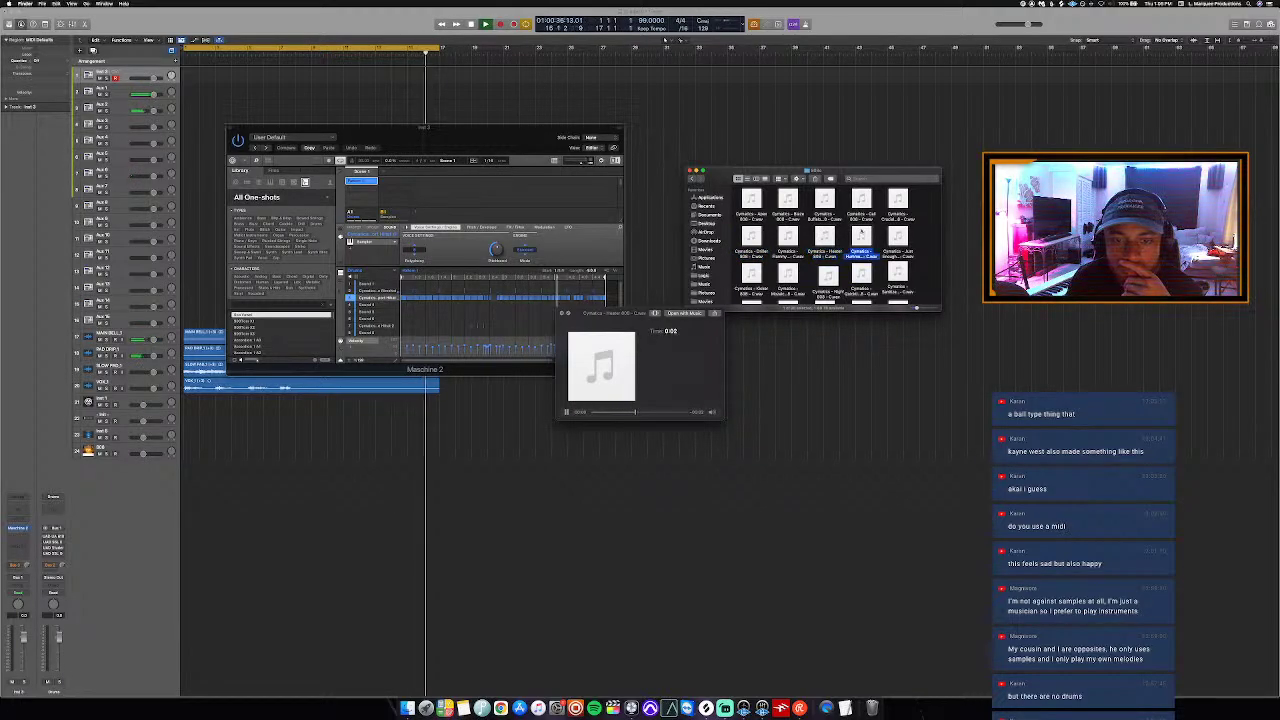
key("Right")
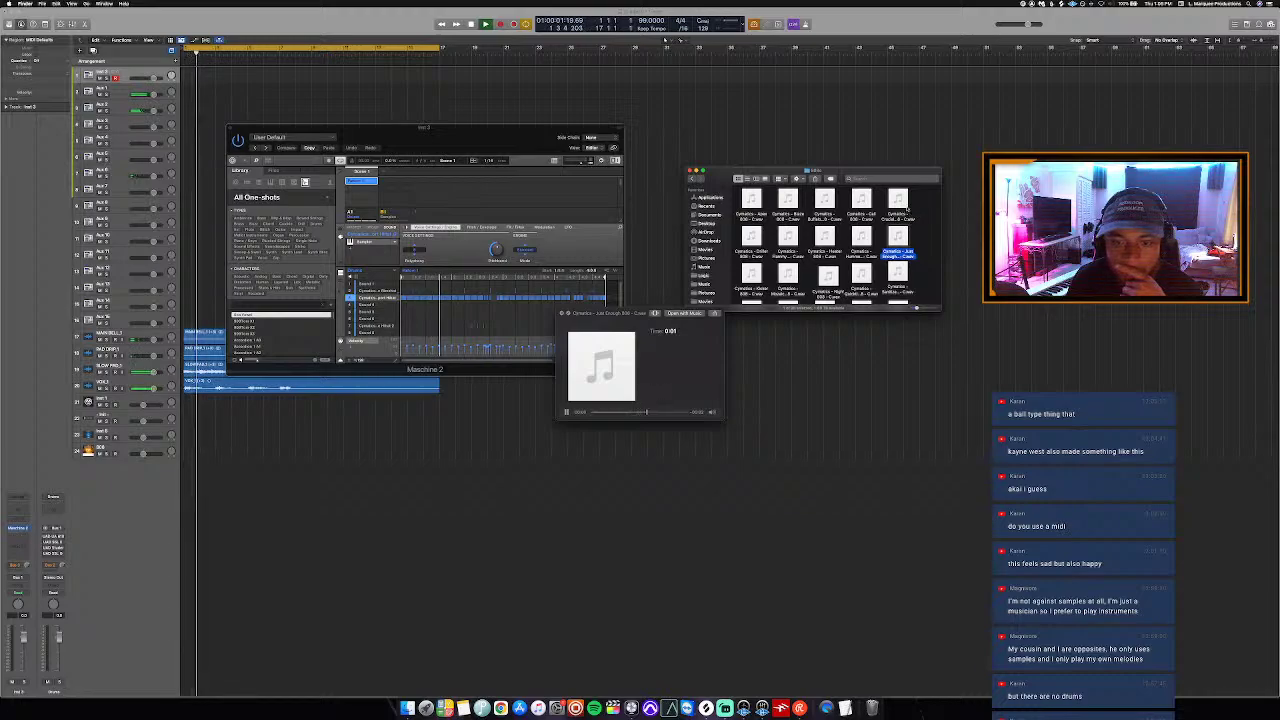
key("Up")
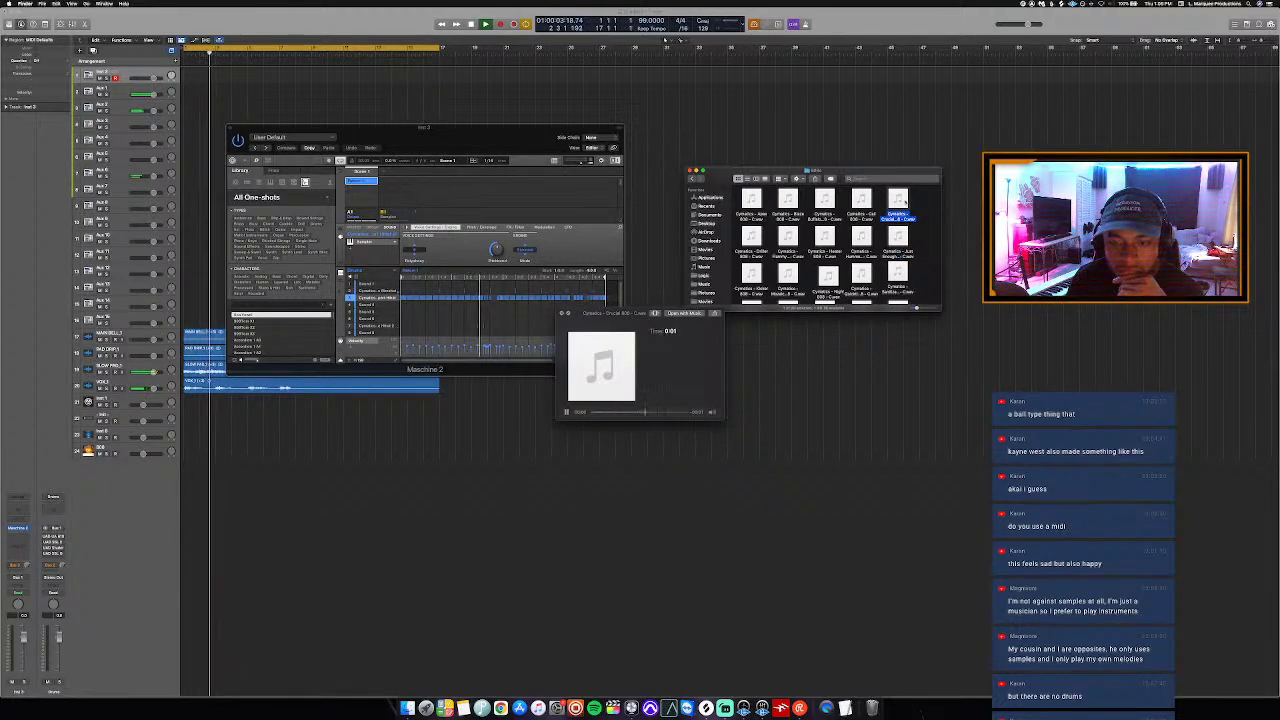
Step: Create a Quick Sampler track from the Cymatics Crucial 808 sample and set its polyphony to Mono
left_click_drag(897, 208, 114, 484)
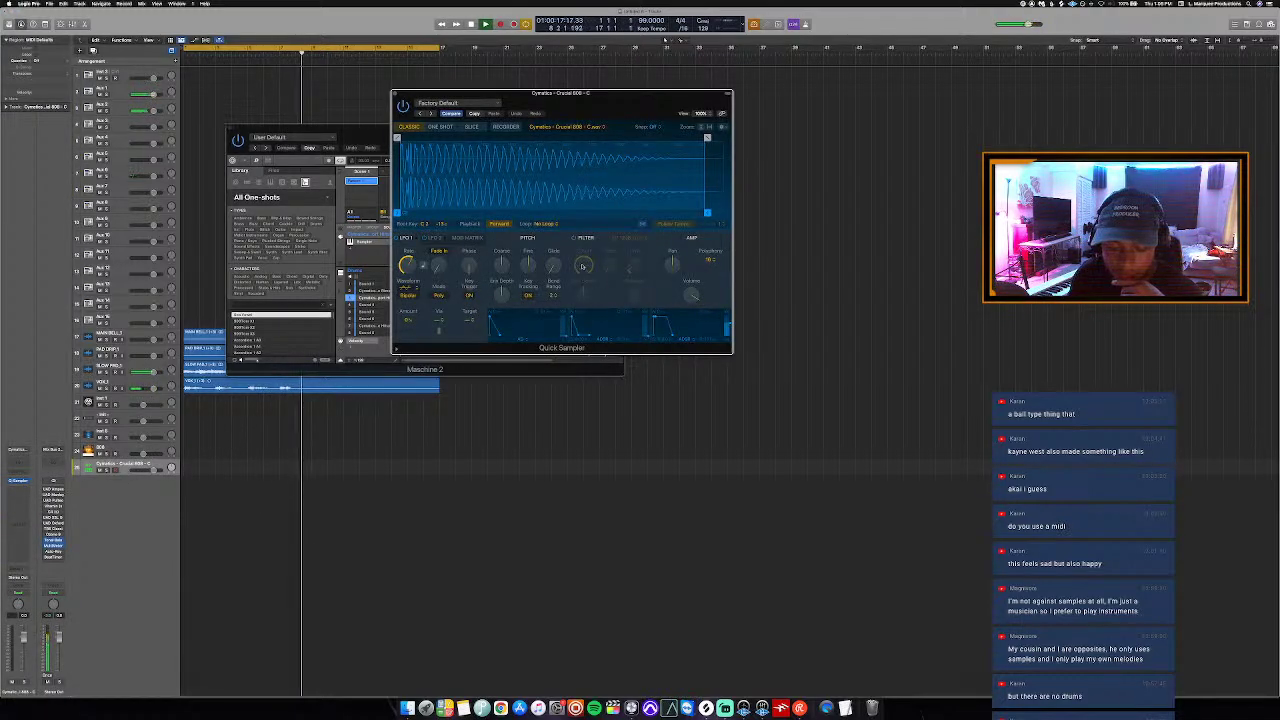
left_click(712, 224)
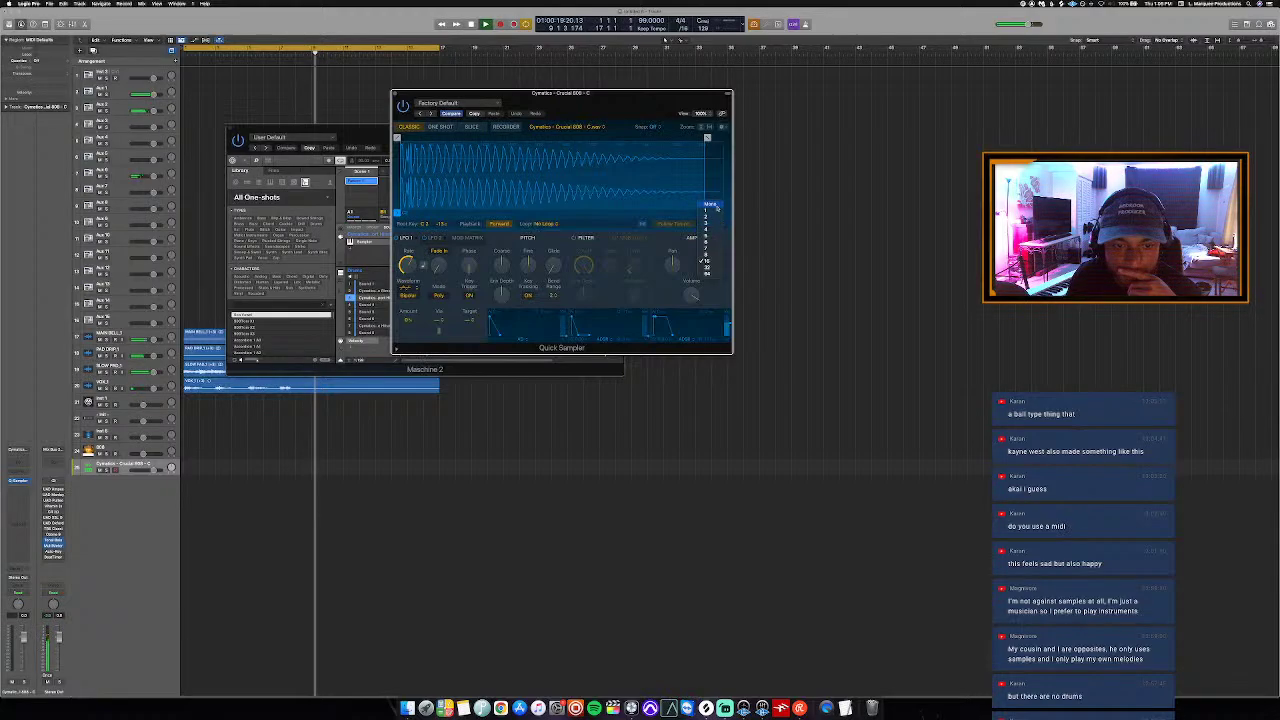
left_click(710, 205)
left_click_drag(611, 99, 552, 183)
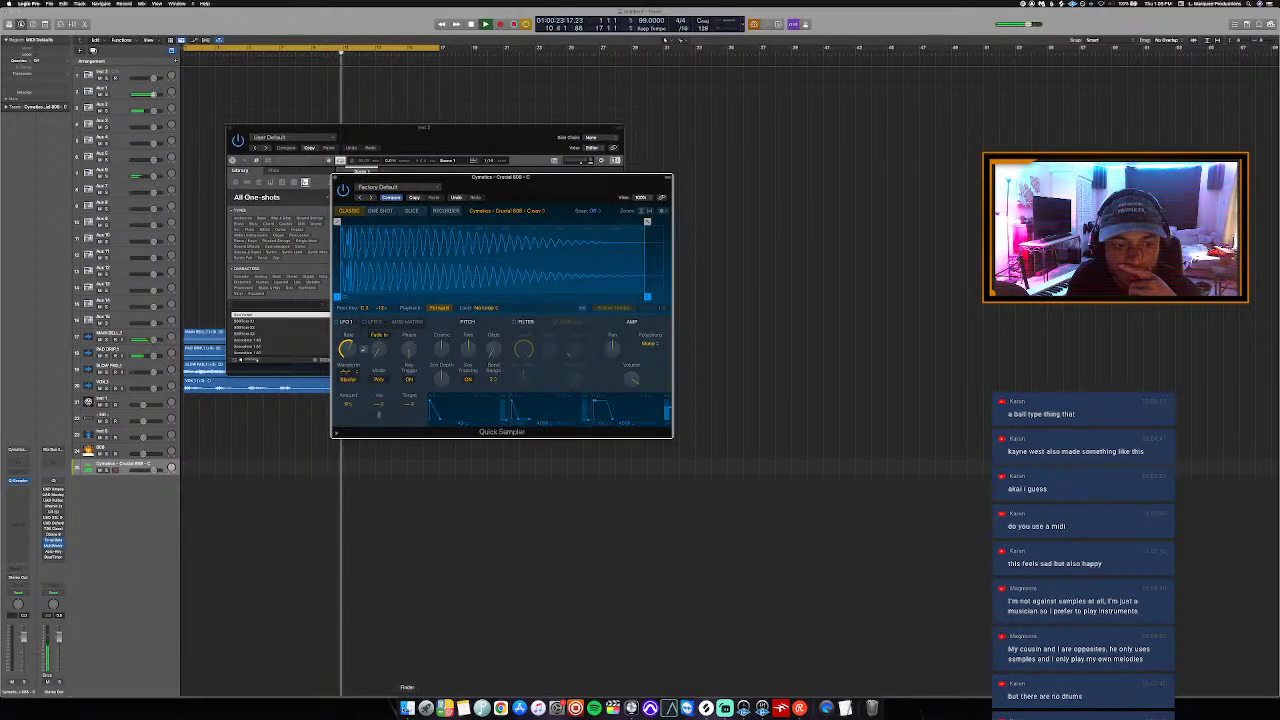
Step: Audition more 808 samples and replace the Quick Sampler's sample with Cymatics Just Enough 808
left_click(407, 708)
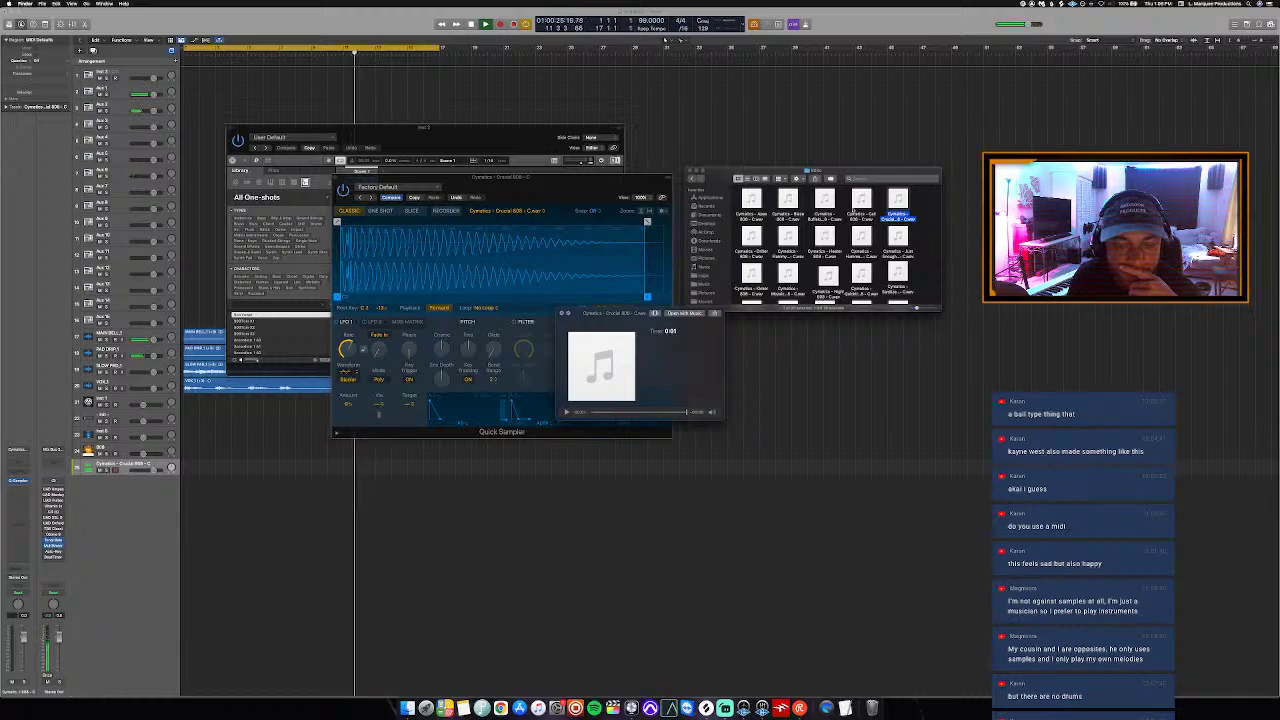
left_click(888, 244)
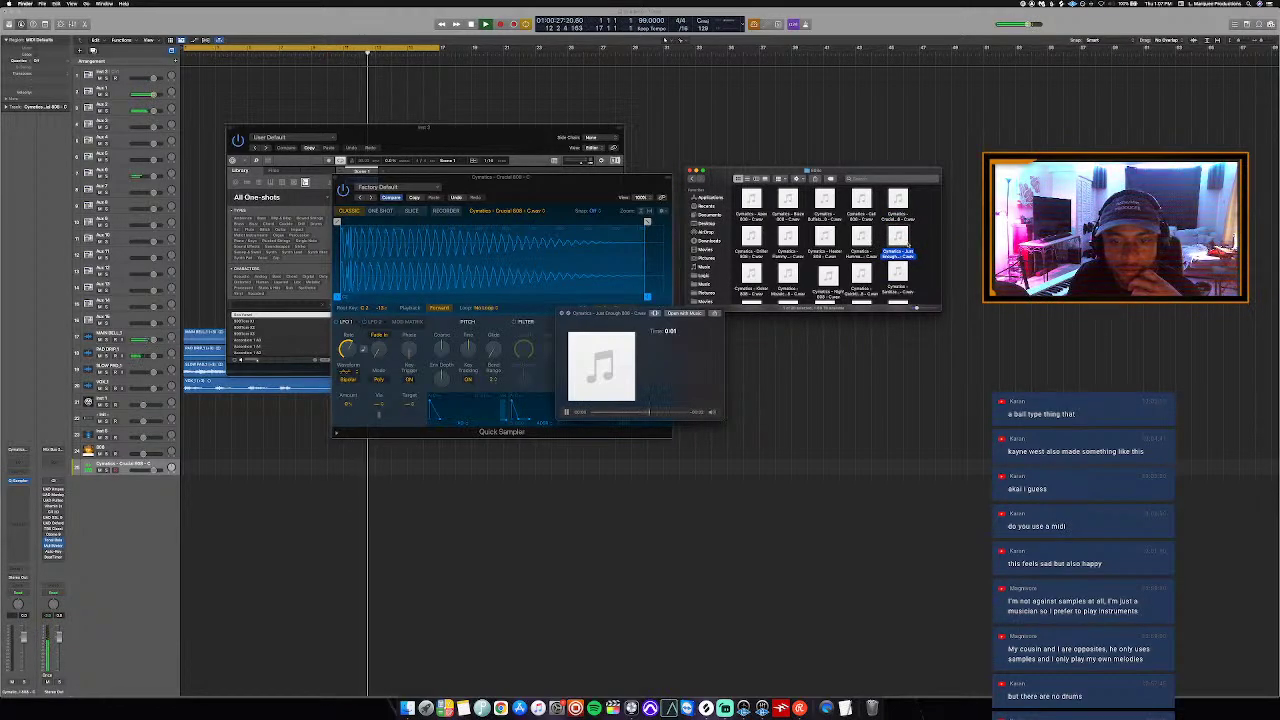
left_click(897, 240)
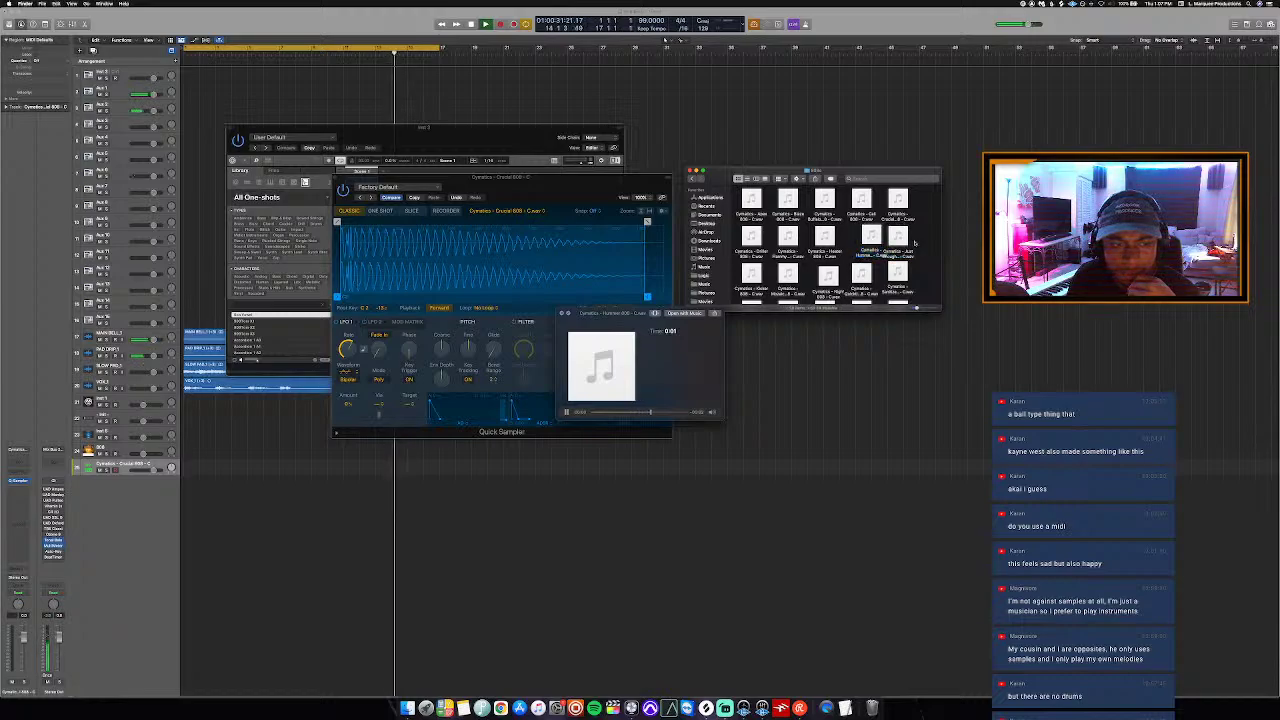
left_click(870, 240)
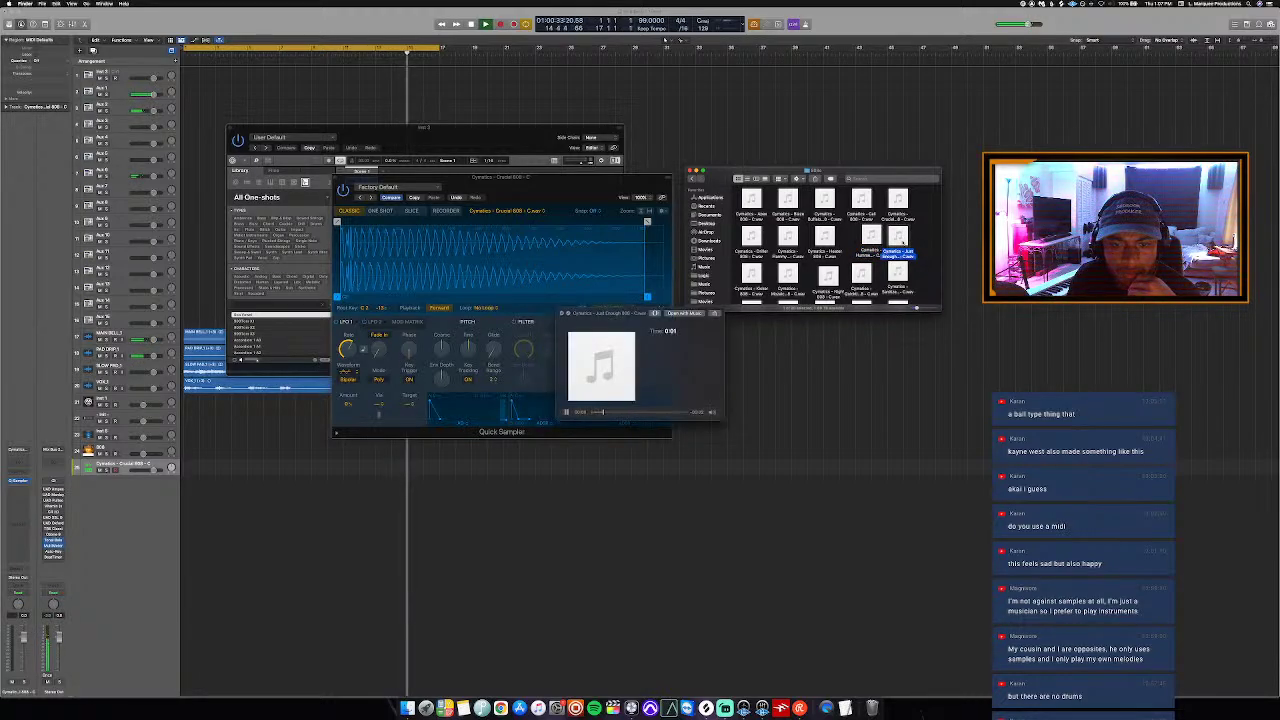
left_click_drag(566, 313, 581, 272)
left_click(622, 312)
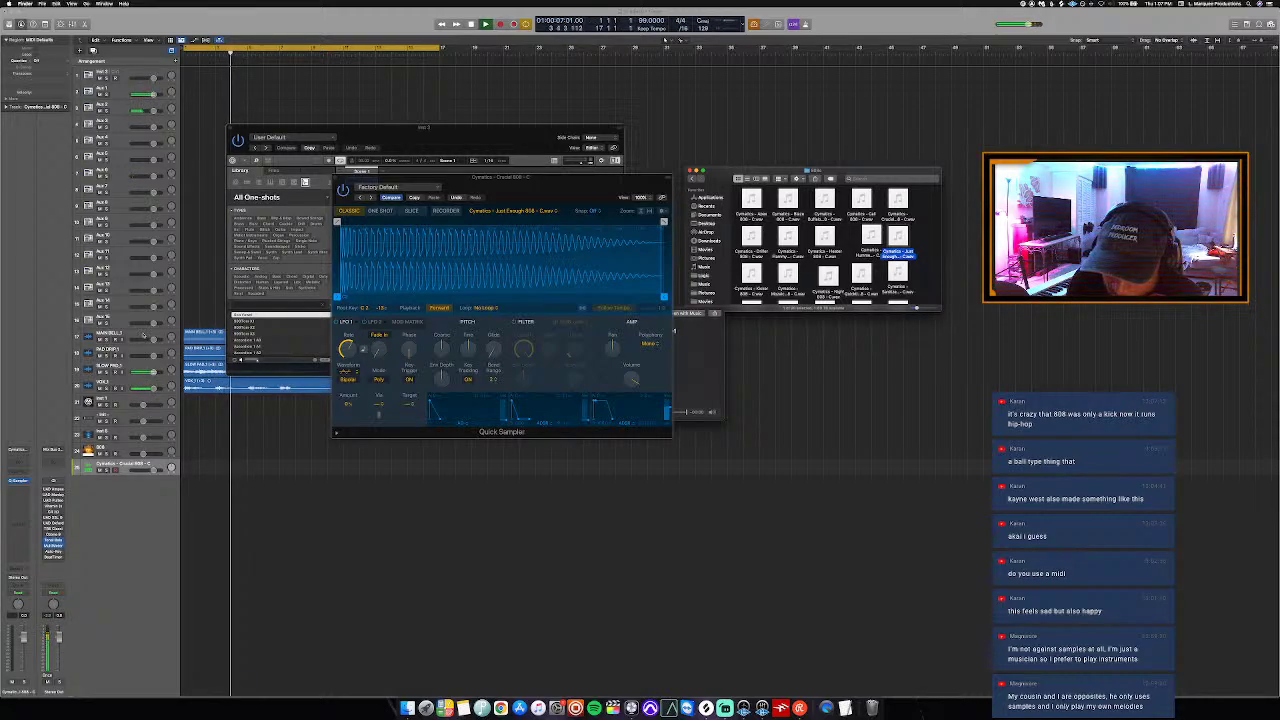
Step: Open the Auto-Key plug-in on the Stereo Out channel to detect the key of the beat
left_click(145, 336)
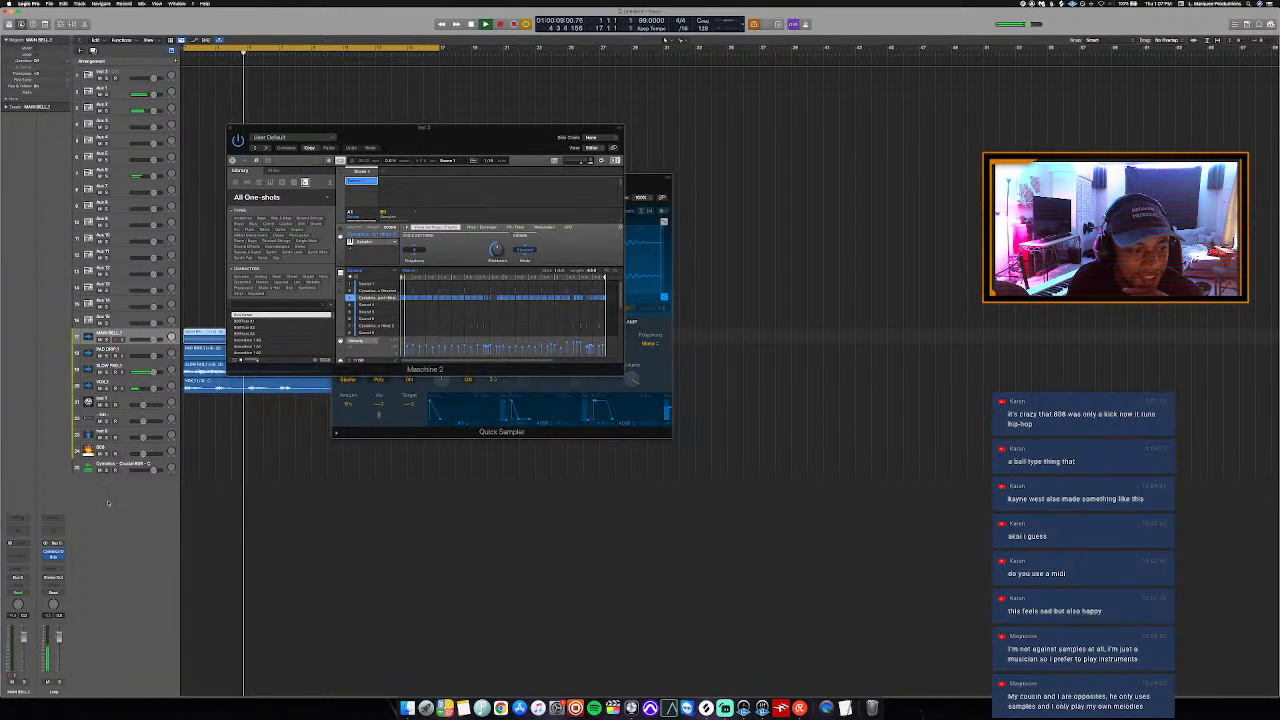
left_click(88, 401)
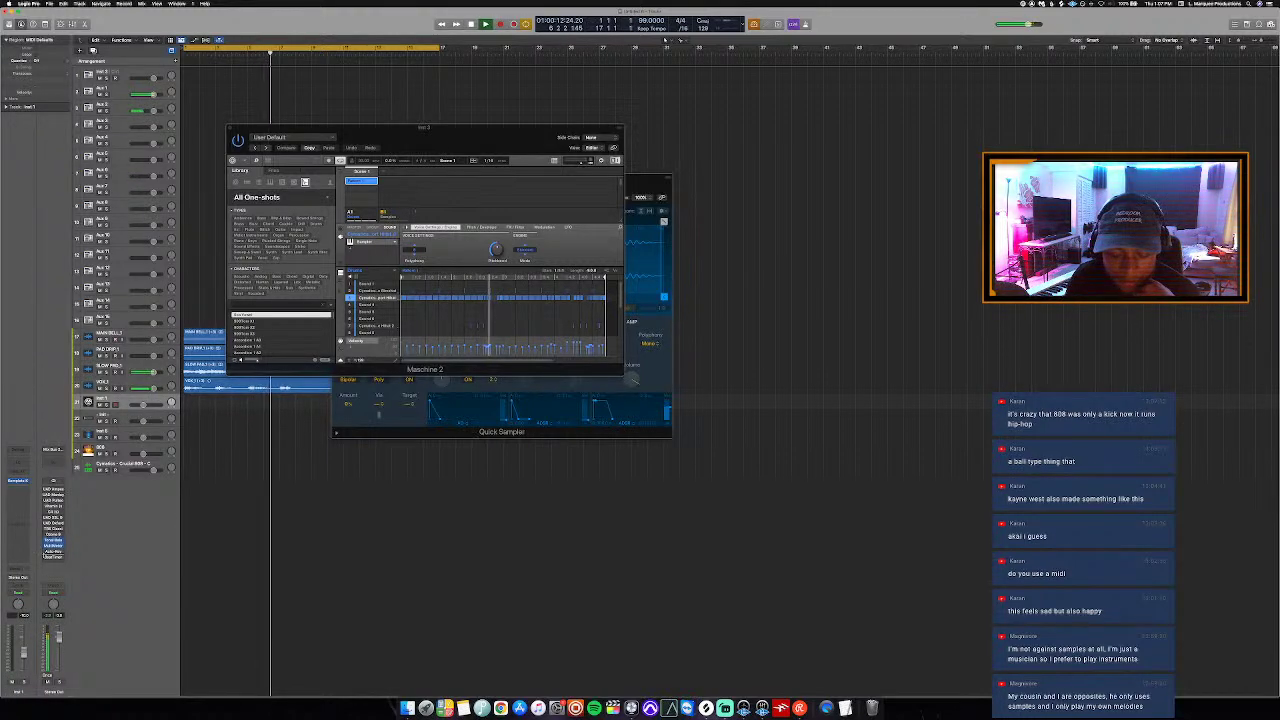
left_click(52, 550)
left_click(52, 550)
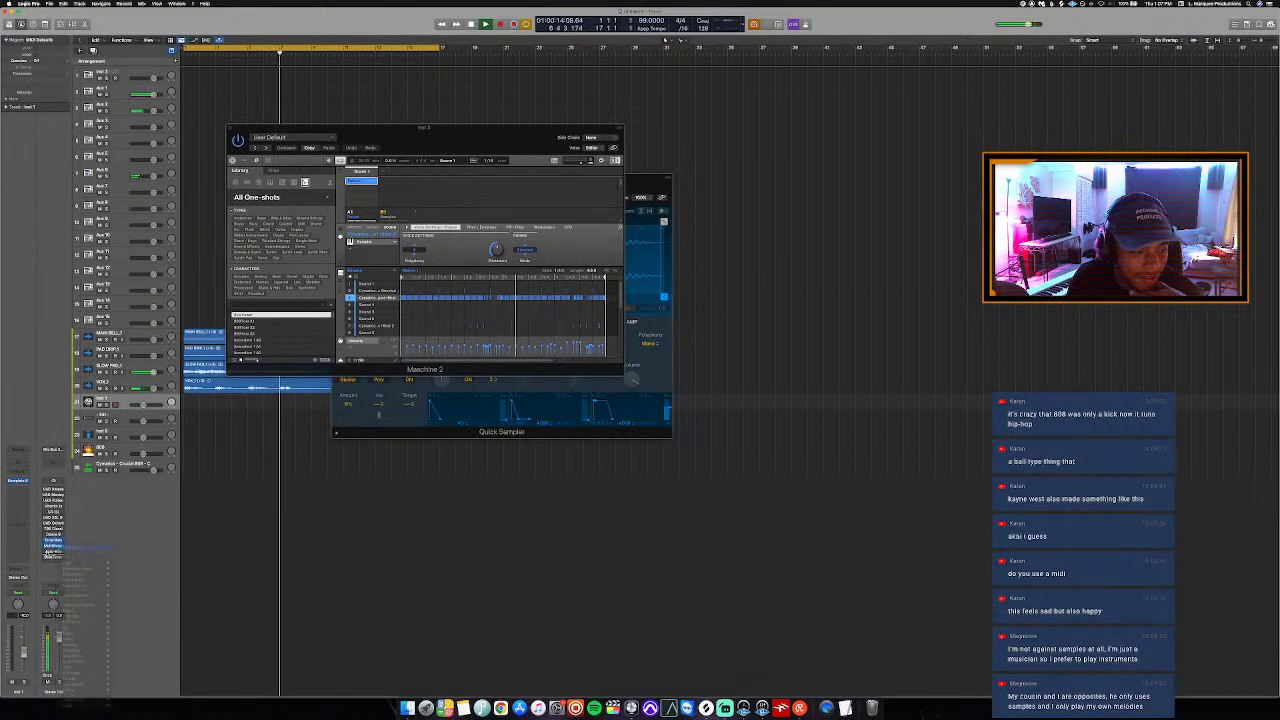
left_click(52, 550)
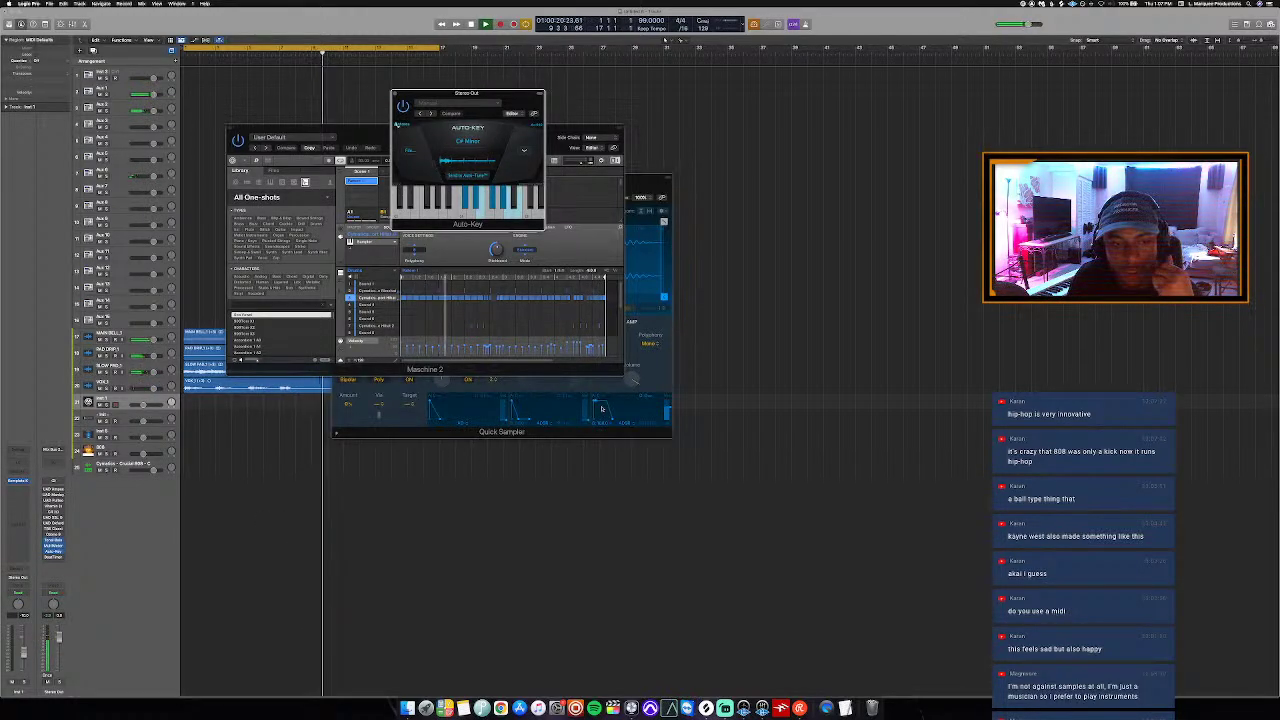
Step: Stop playback and set the project's key signature to C# minor
key("space")
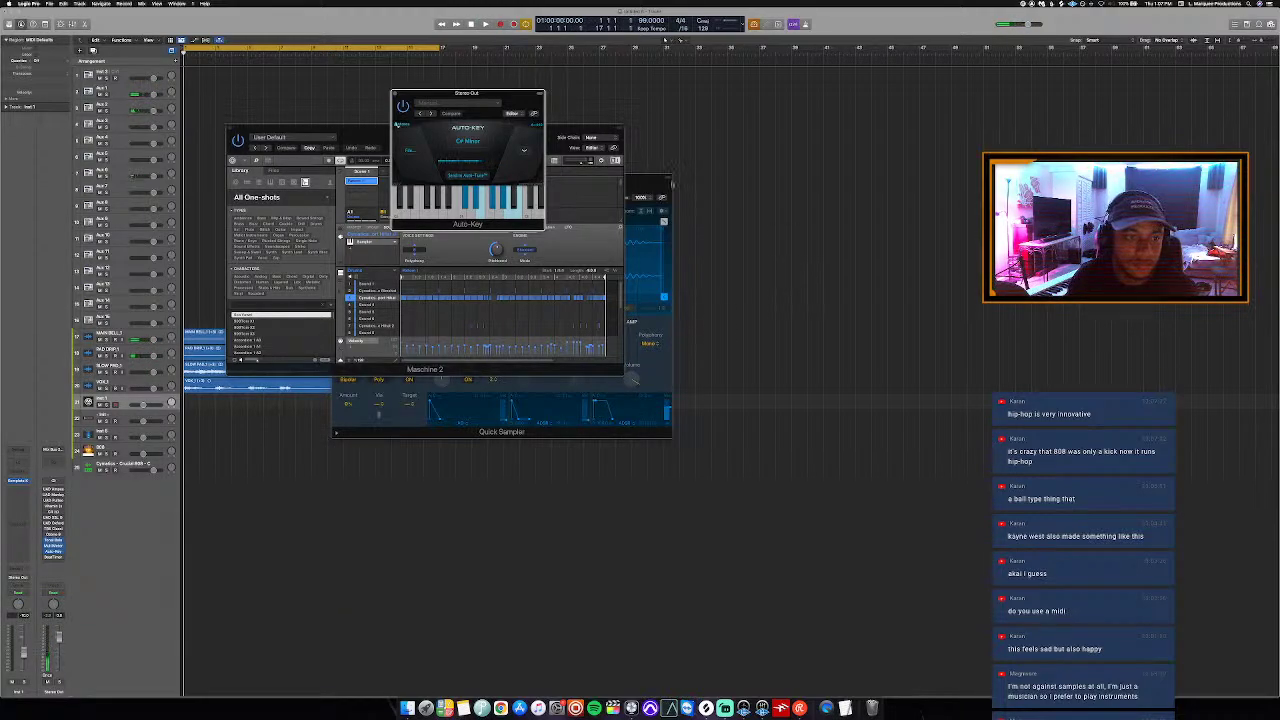
left_click(704, 21)
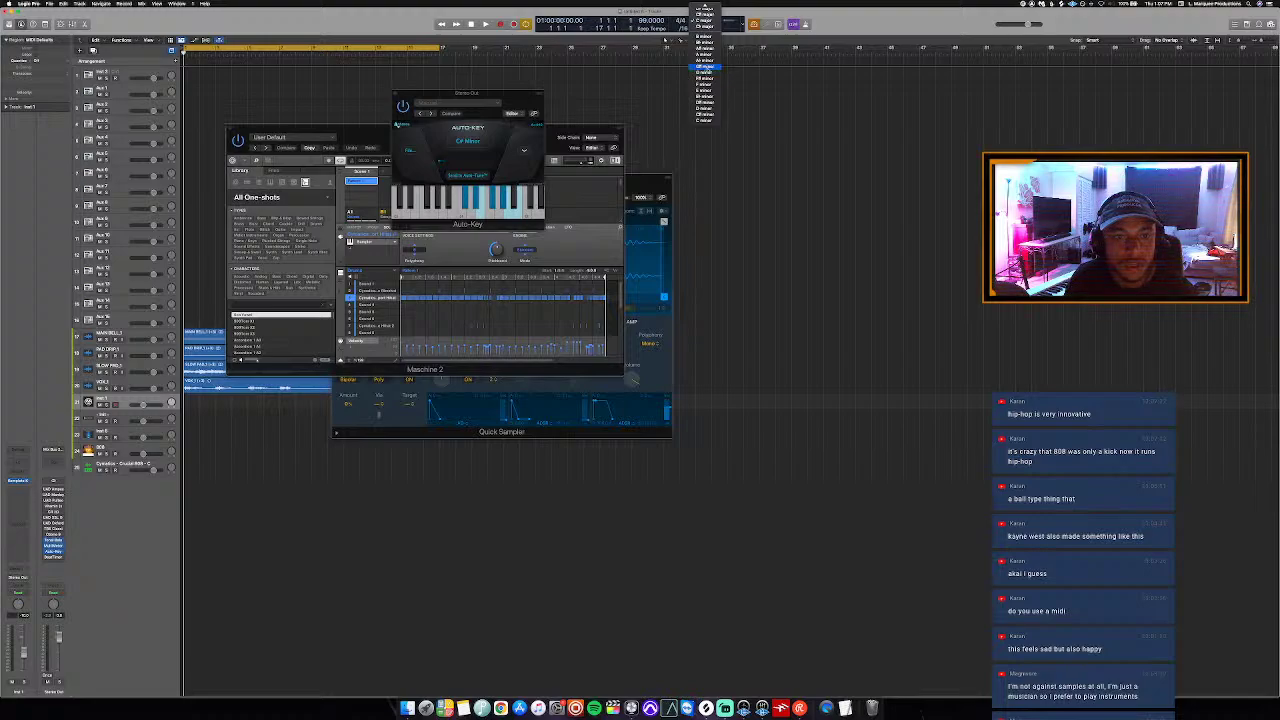
left_click(706, 114)
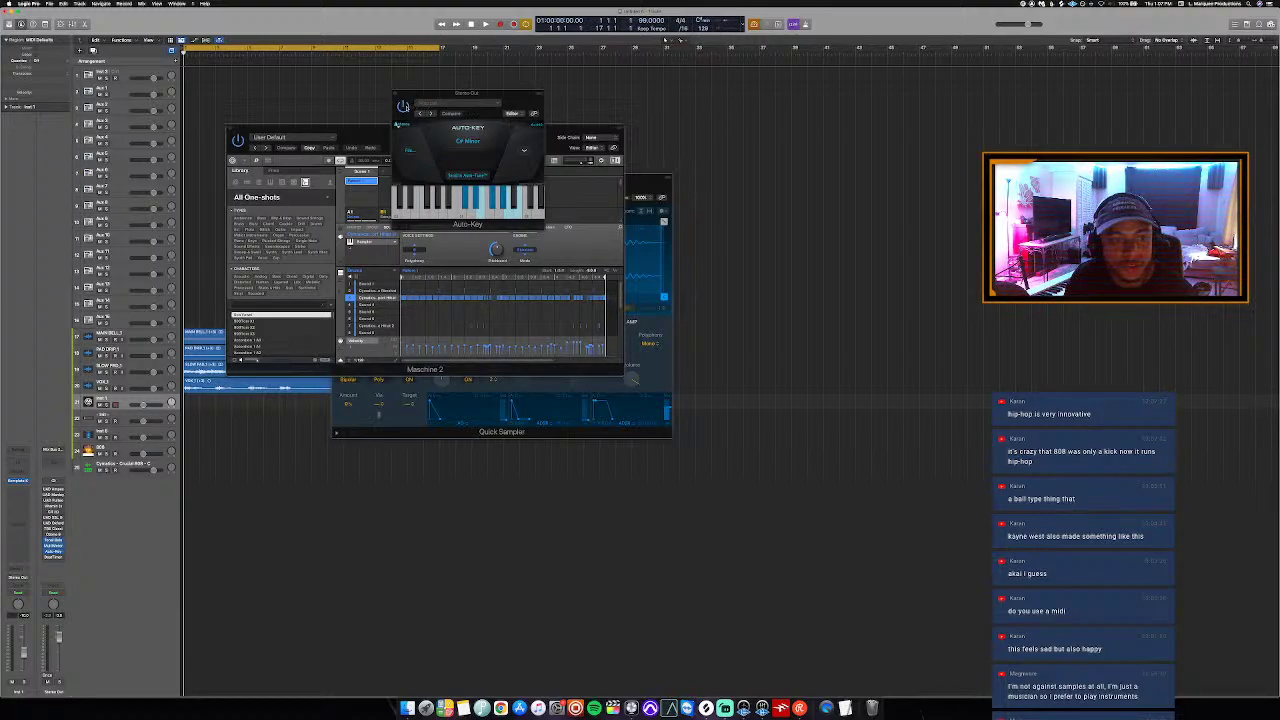
left_click(489, 96)
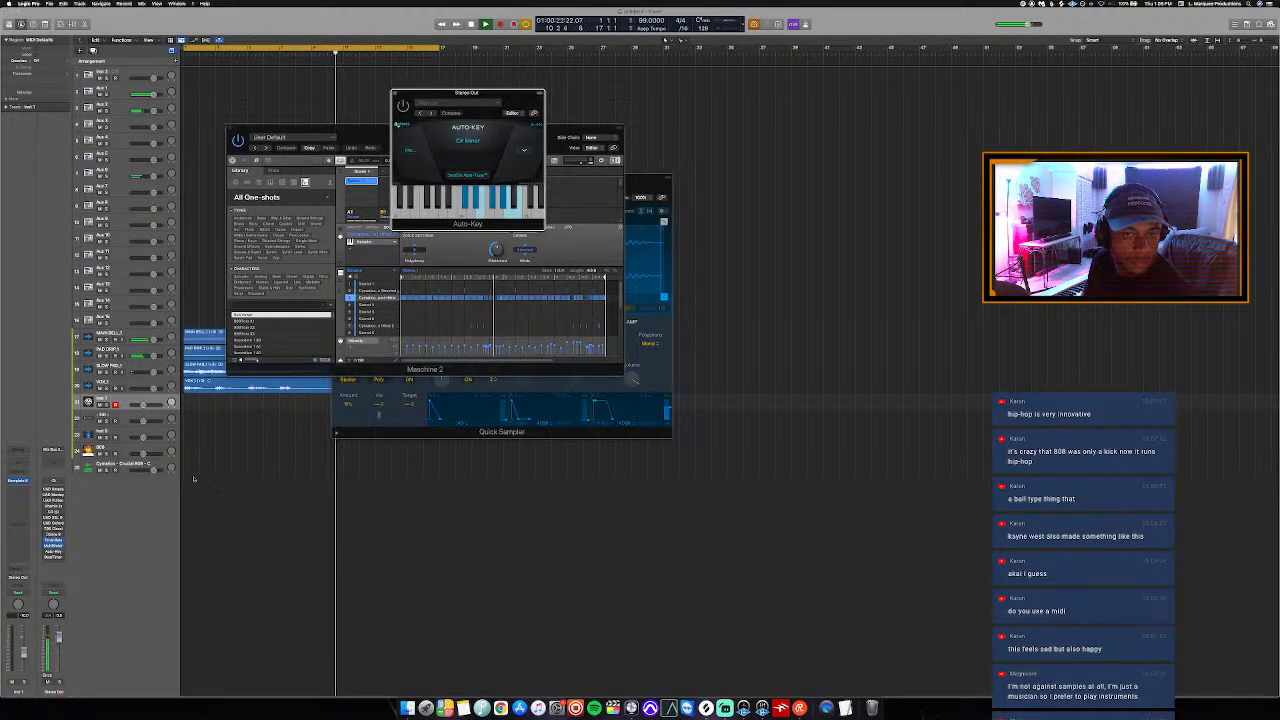
Step: Record an eight-bar 808 bass line from bar 1 on the Cymatics Crucial 808 track, discarding the first take
left_click(132, 465)
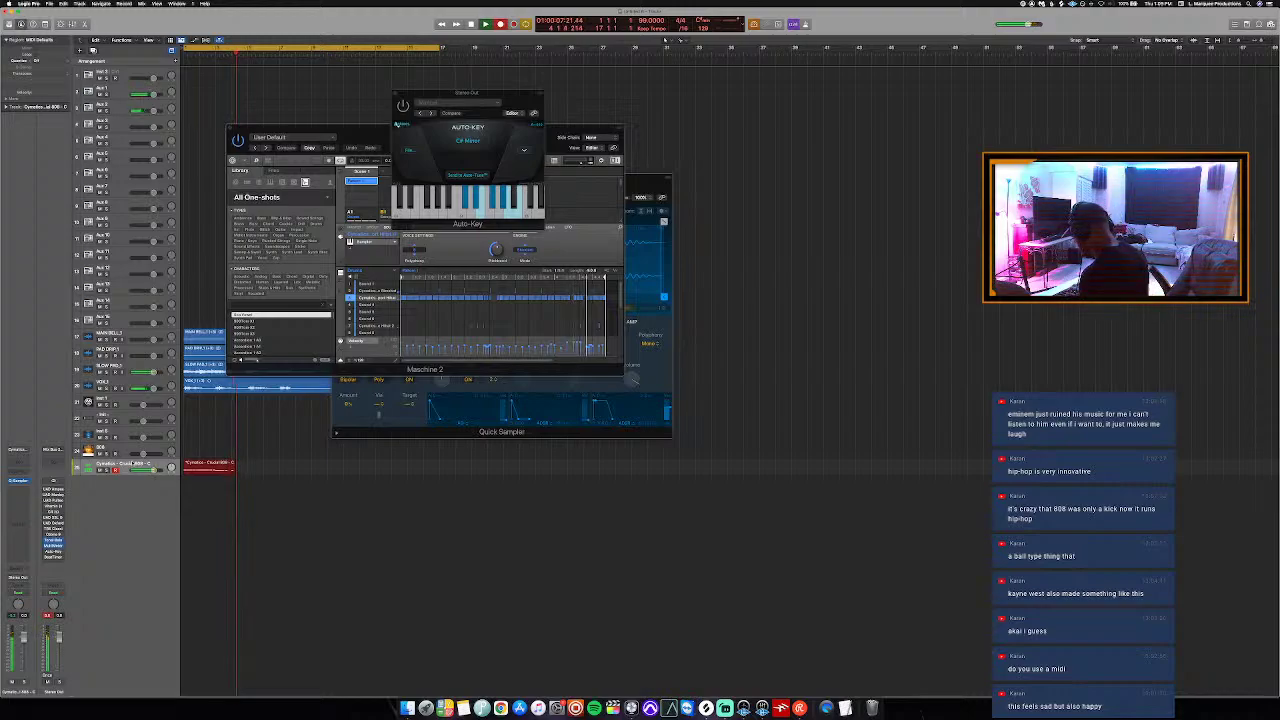
key("space")
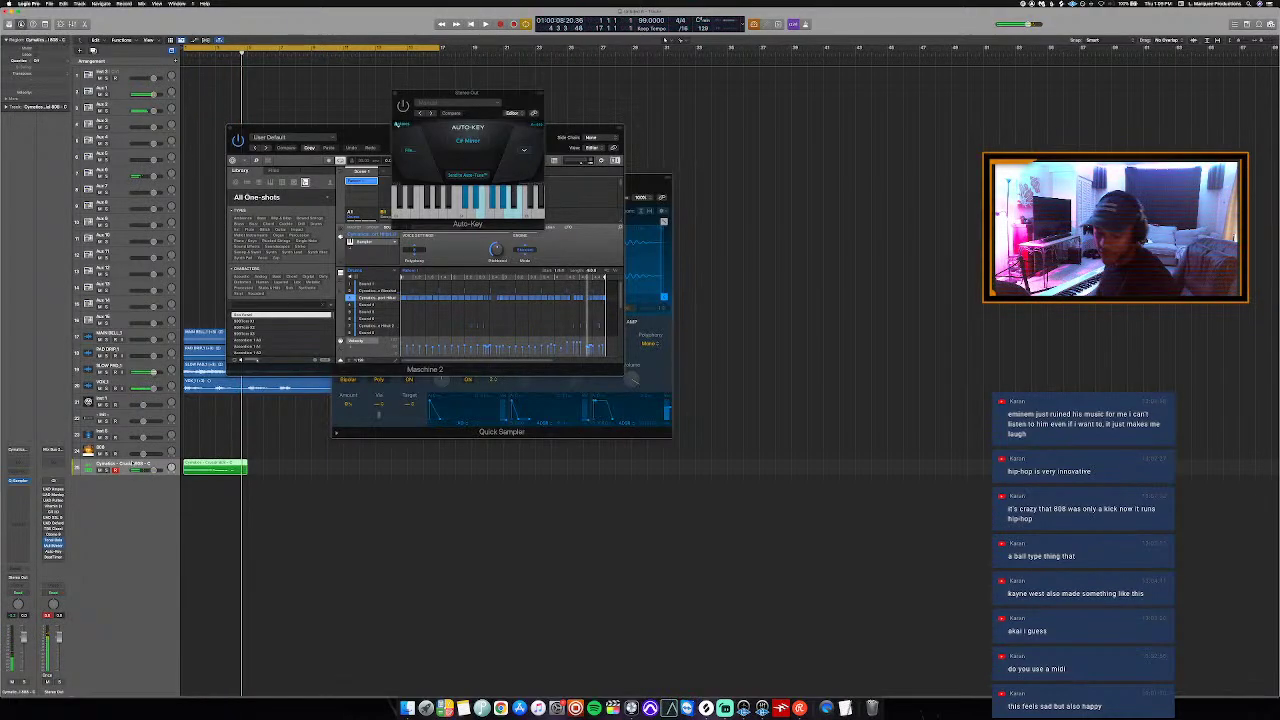
key("super+z")
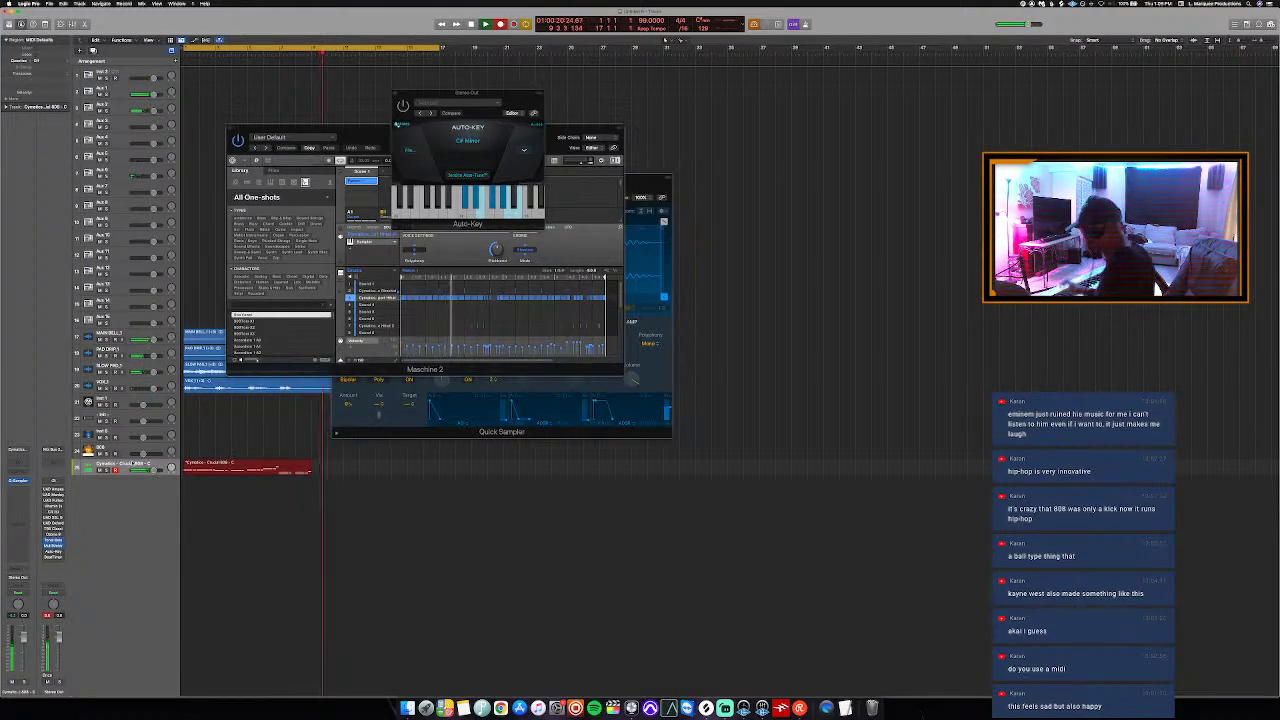
key("space")
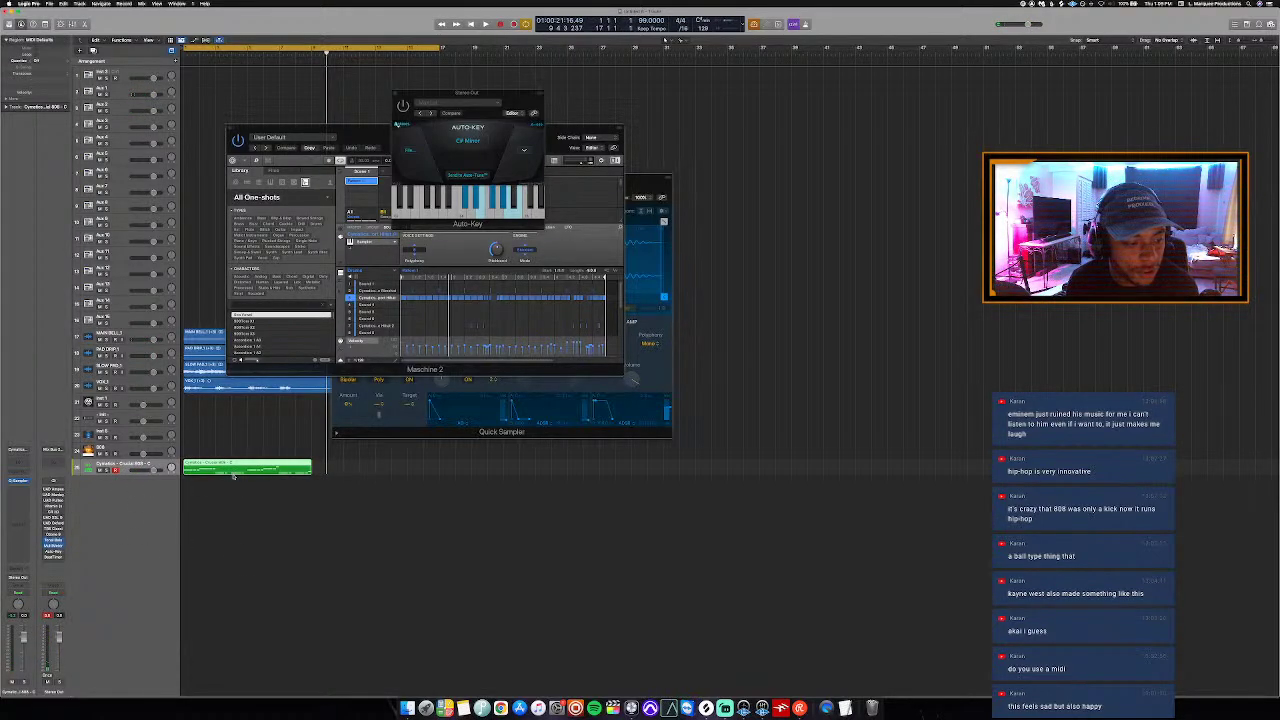
Step: Open the recorded 808 region in the Piano Roll and quantize the timing of all its notes
key("p")
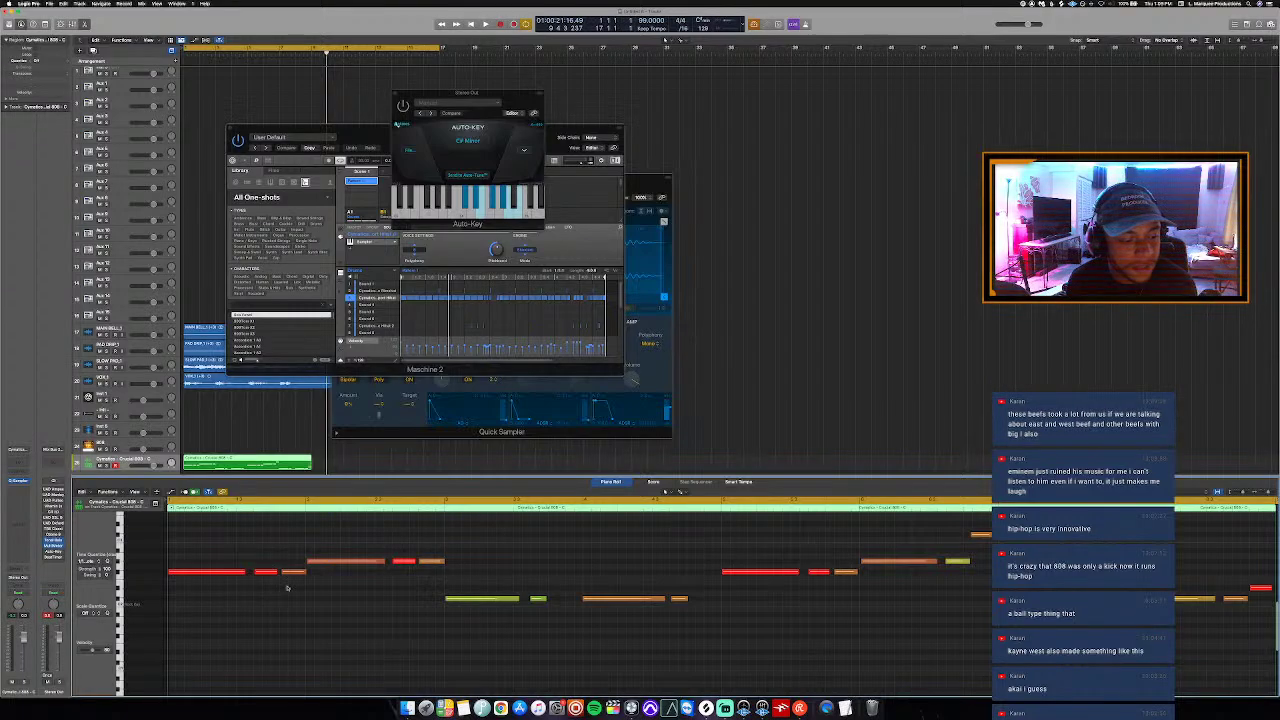
key("z")
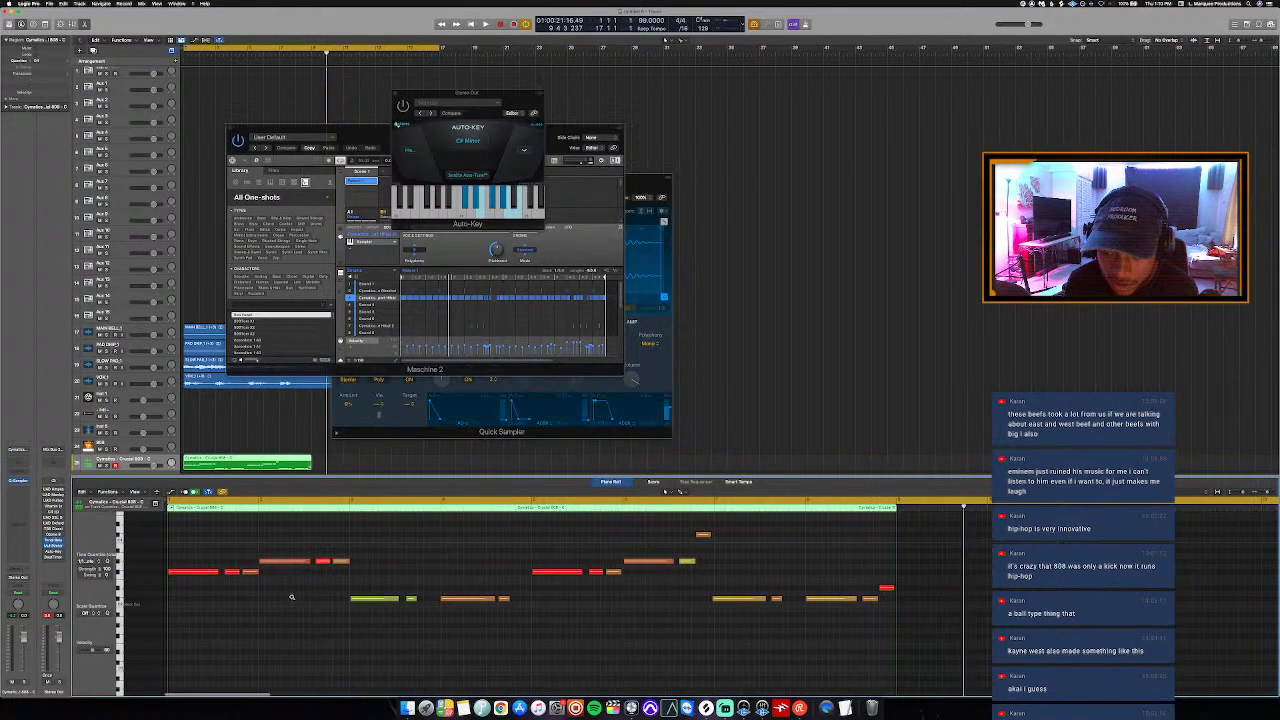
key("super+a")
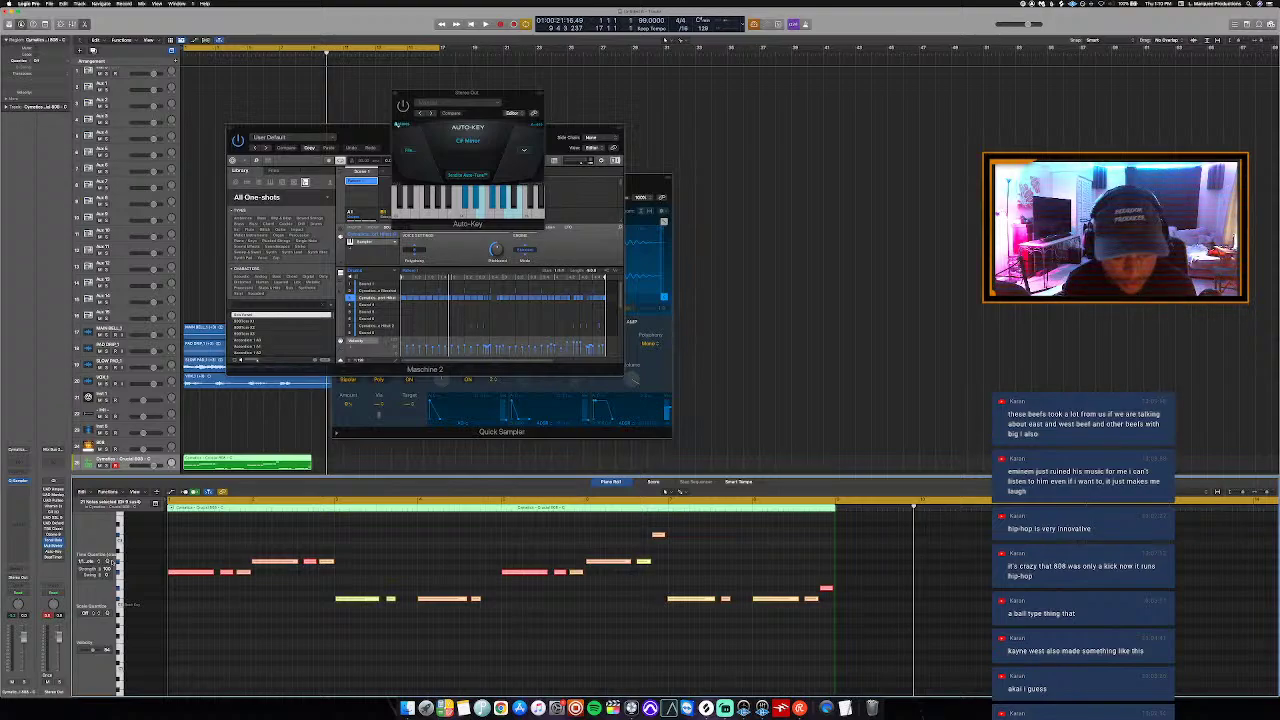
left_click(293, 585)
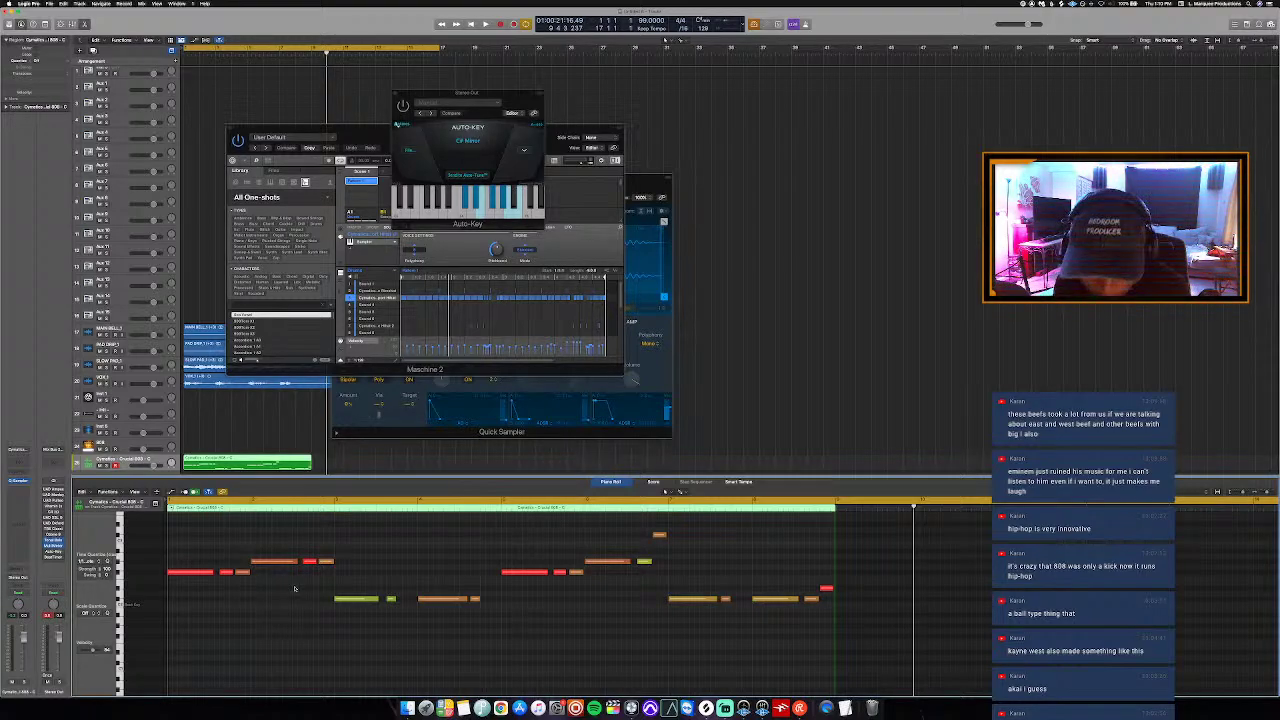
Step: Show the note velocities of the 808 region and raise all of them to 127
key("super+a")
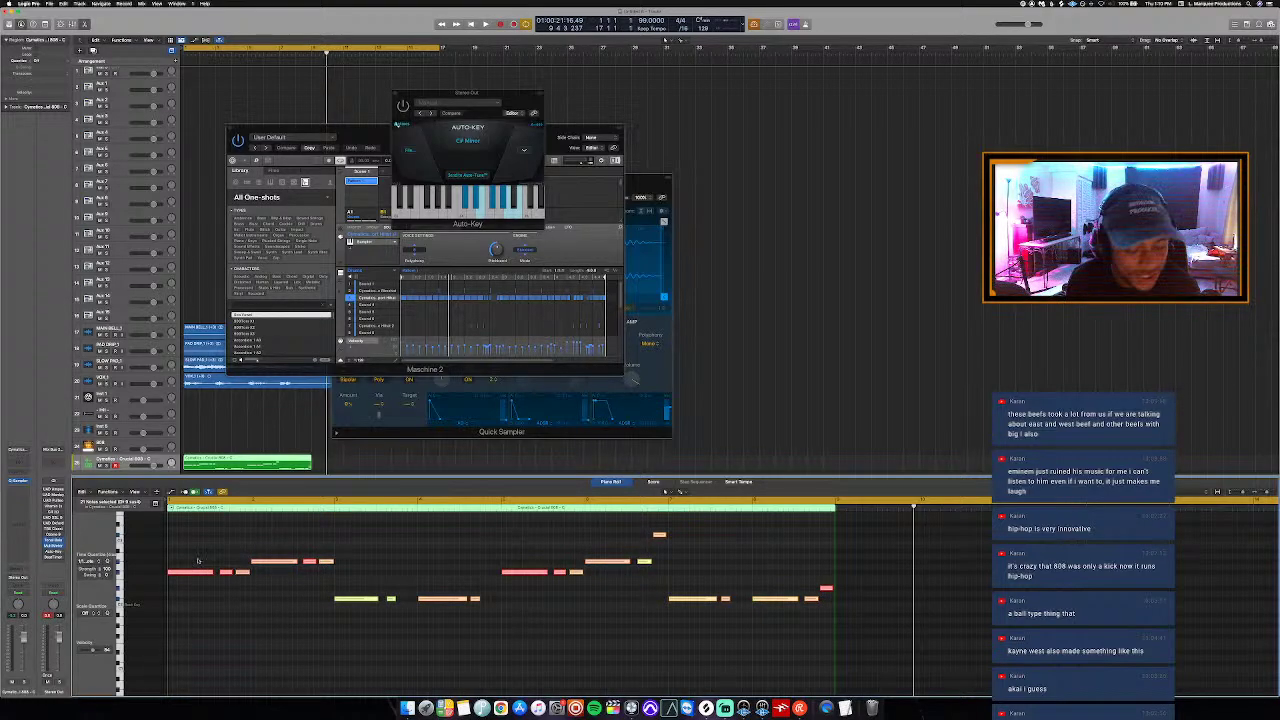
left_click(166, 493)
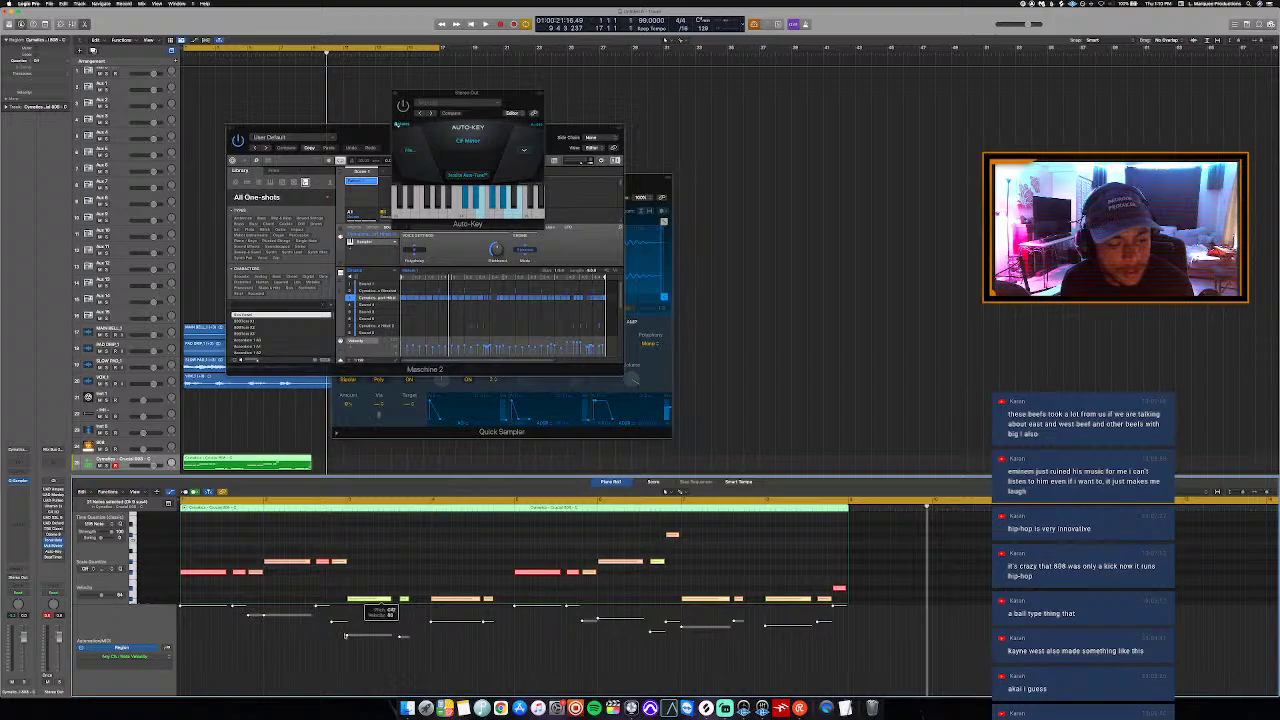
left_click_drag(345, 632, 358, 571)
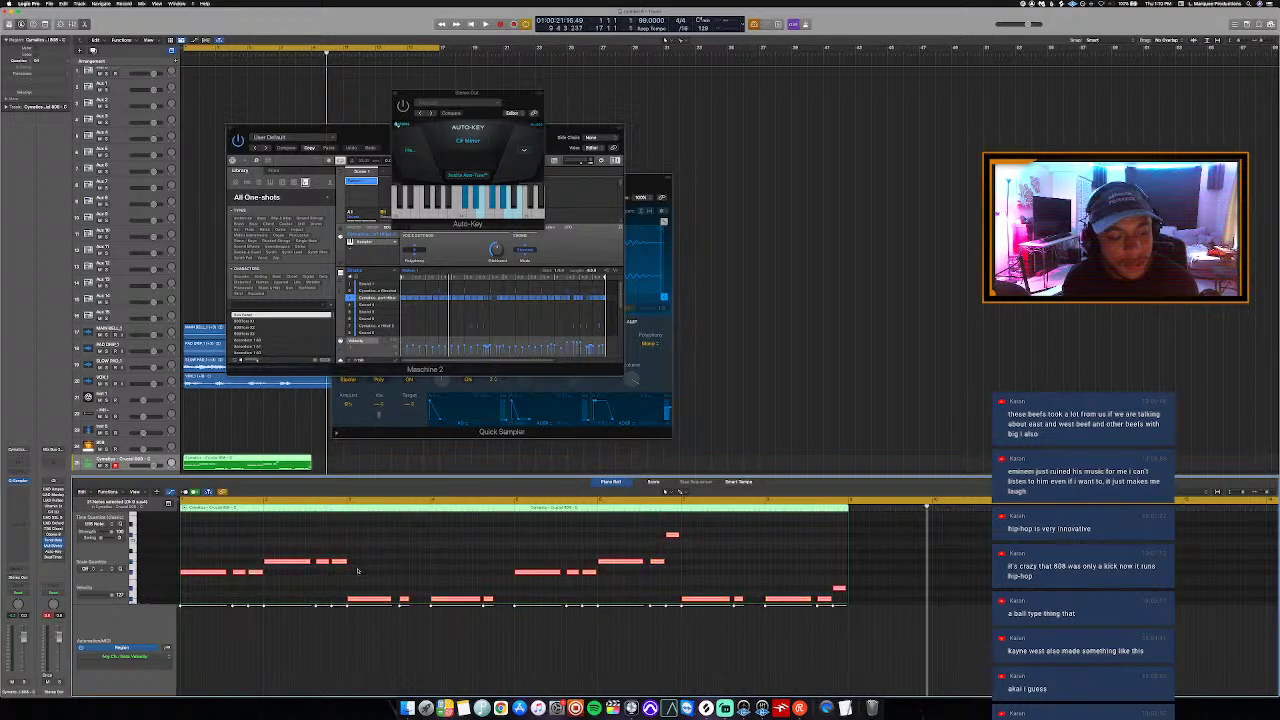
Step: Hide the velocity automation area below the 808 notes in the Piano Roll
scroll(360, 570, "down", 3)
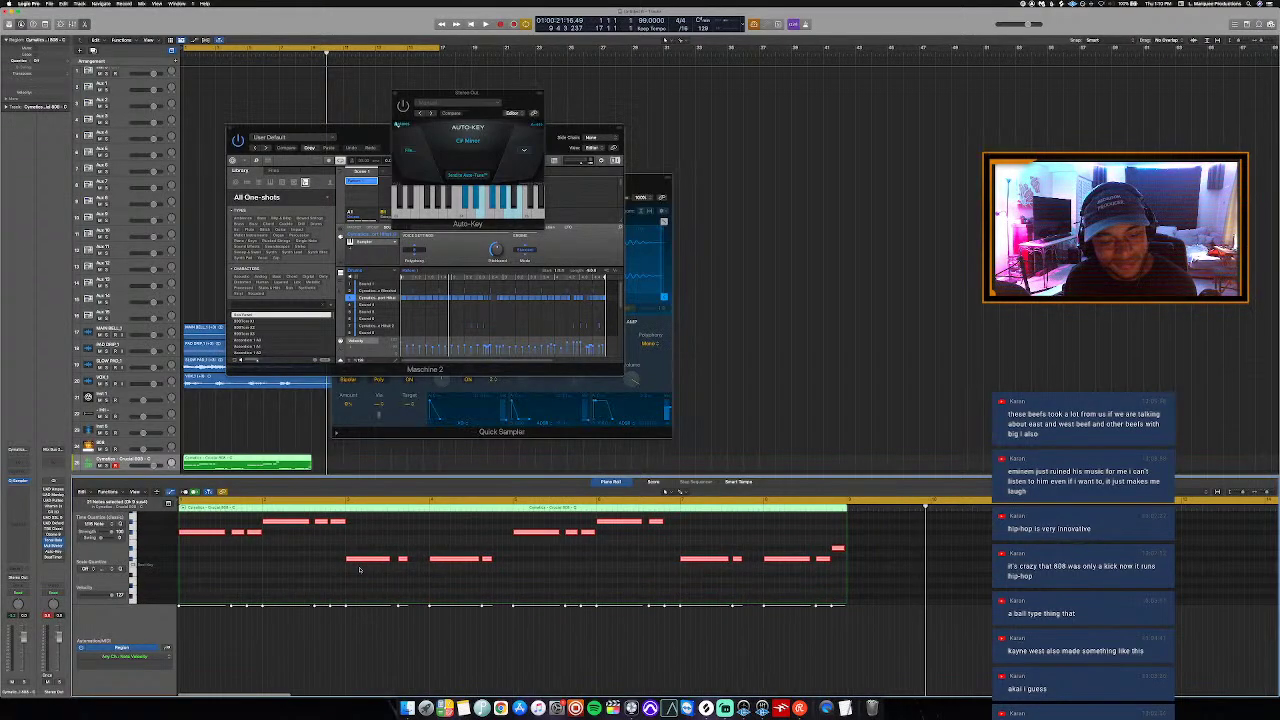
scroll(309, 564, "up", 3)
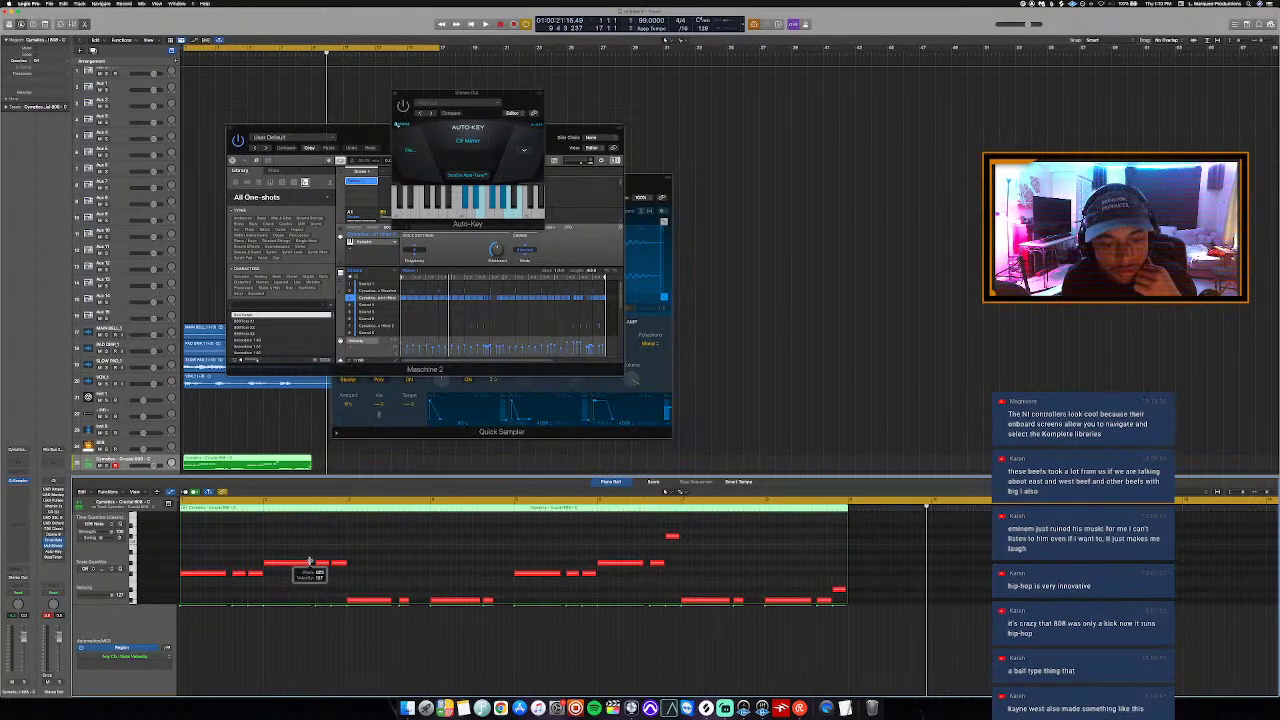
scroll(338, 562, "down", 2)
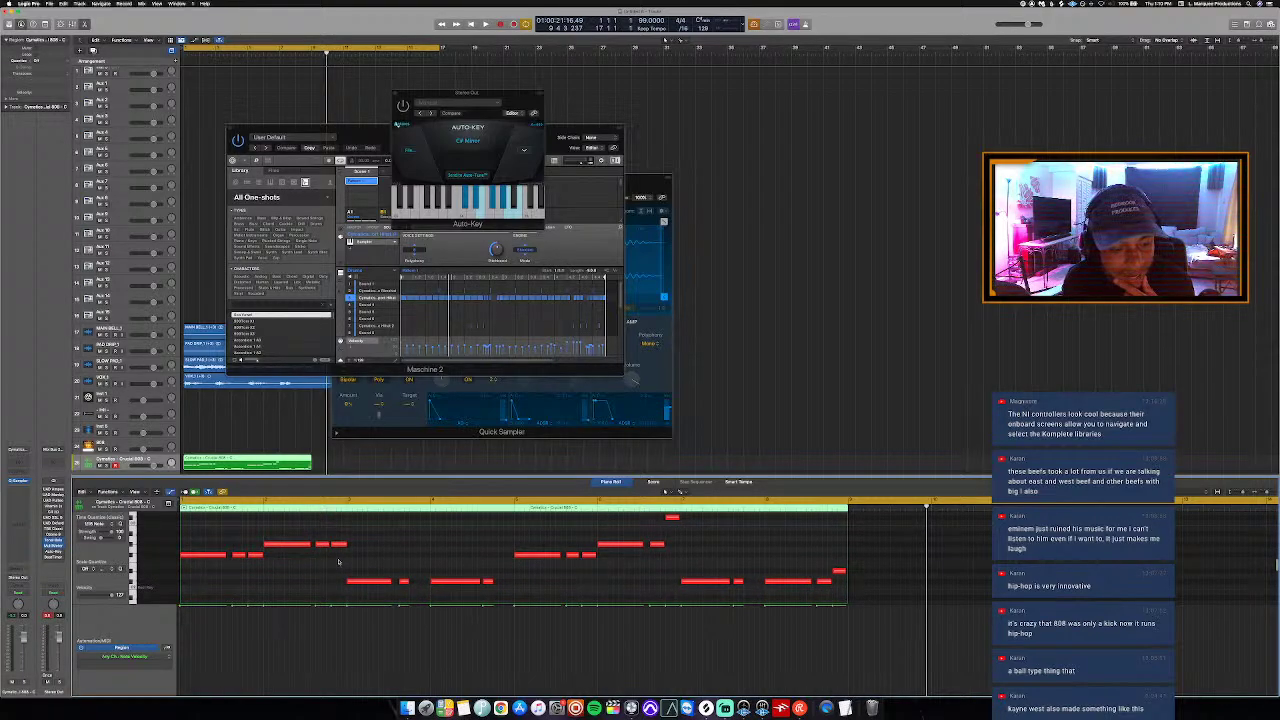
scroll(338, 562, "down", 1)
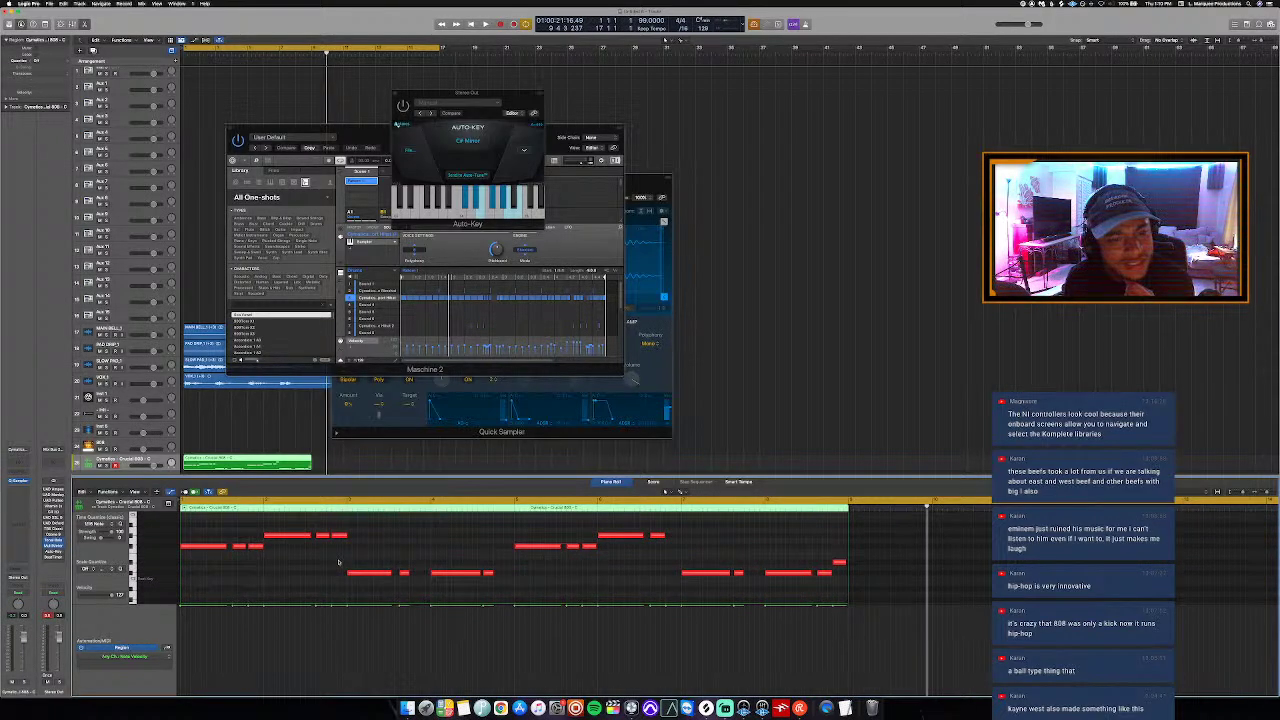
scroll(334, 555, "up", 2)
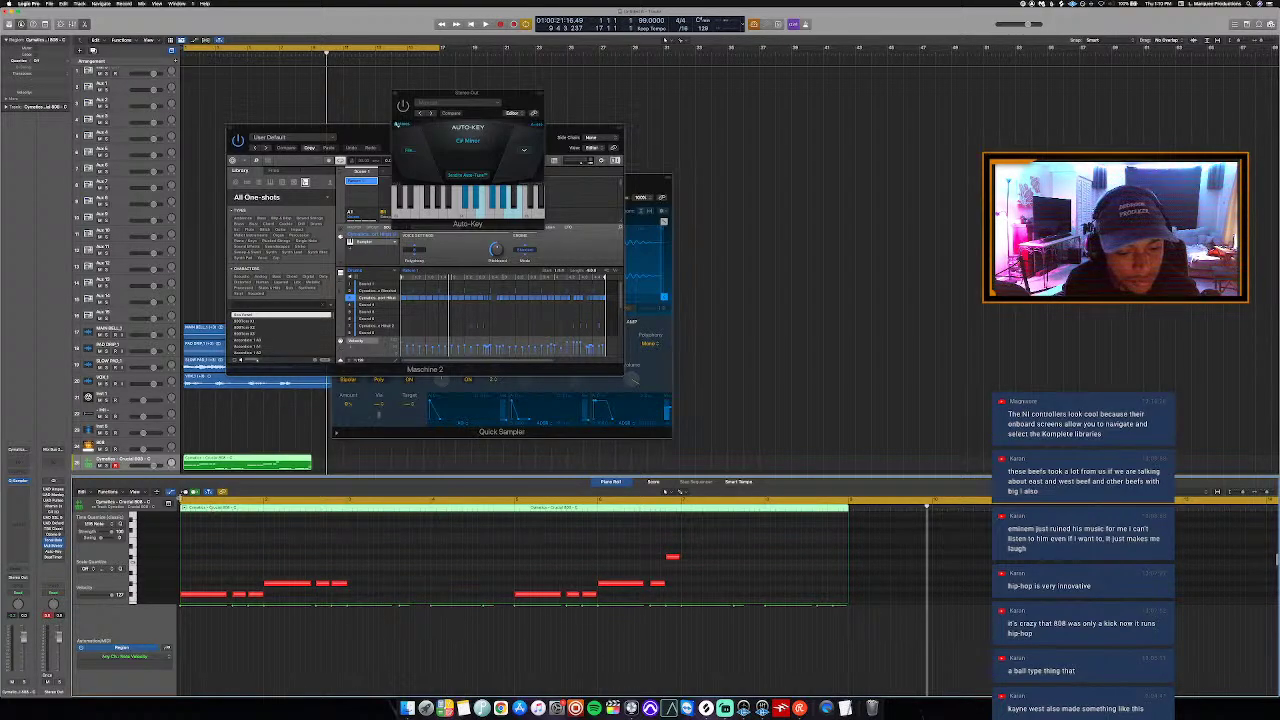
left_click(172, 492)
scroll(245, 531, "down", 3)
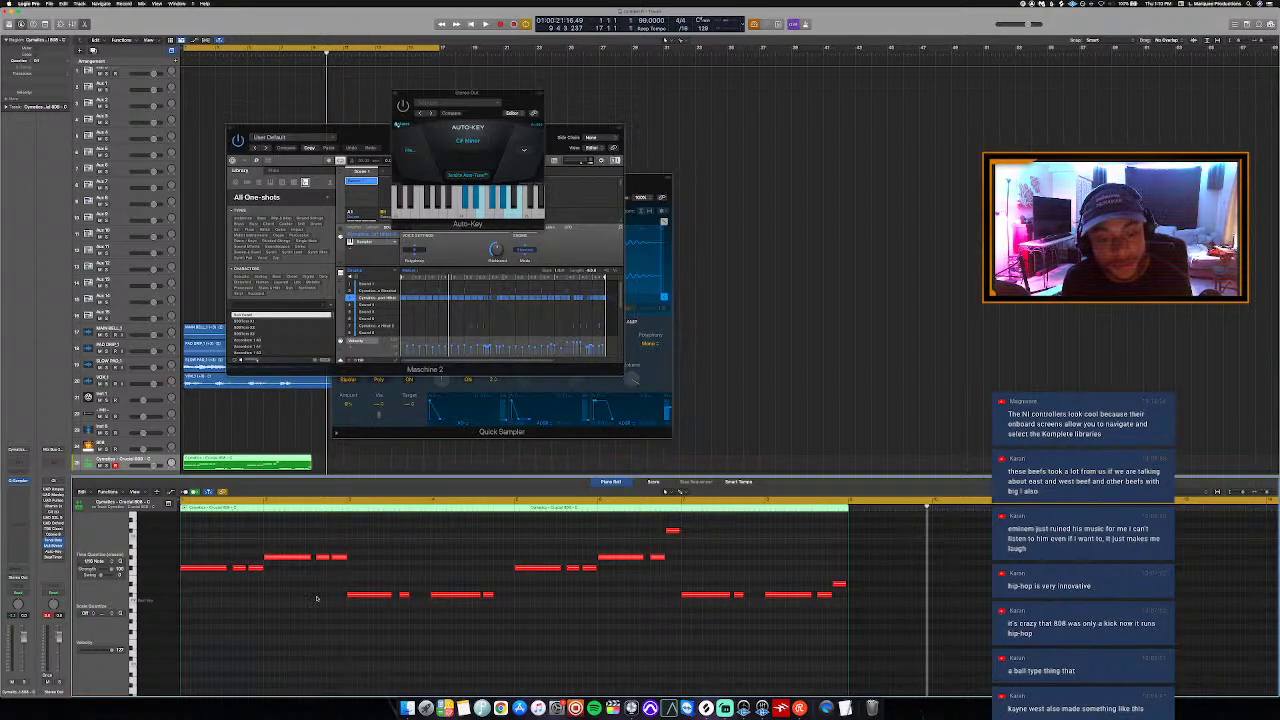
scroll(316, 598, "up", 1)
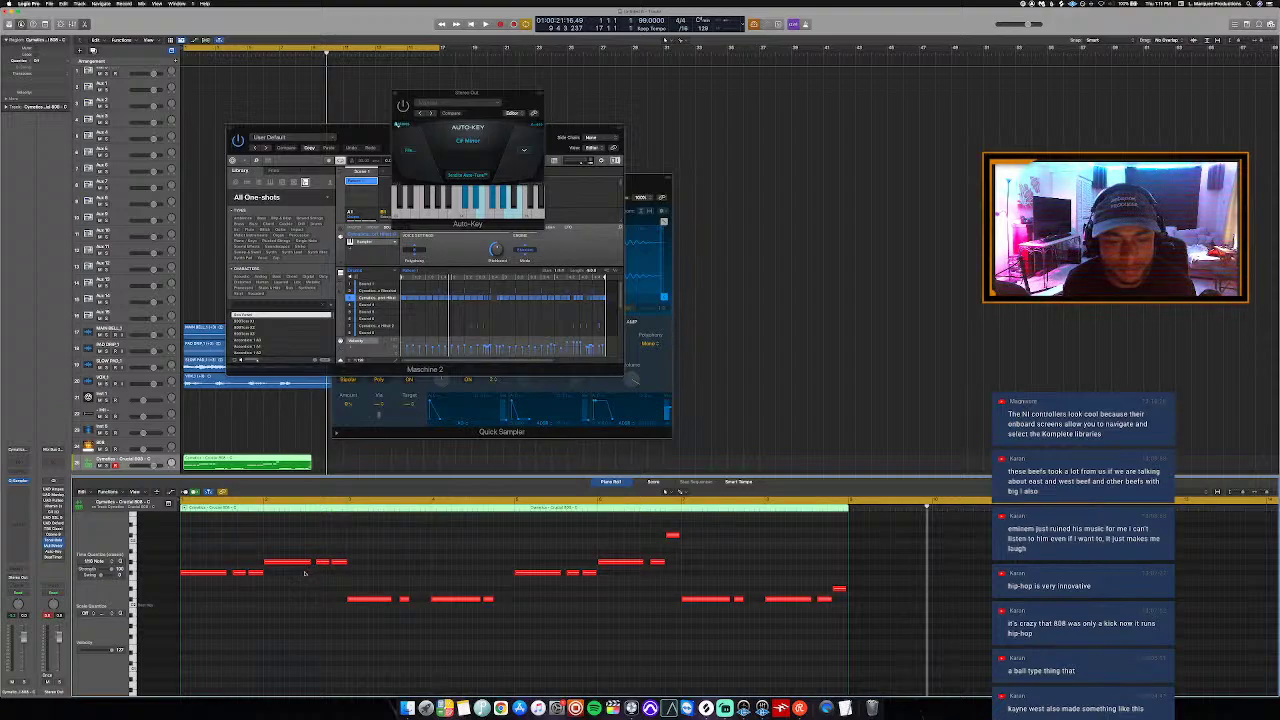
scroll(311, 582, "down", 3)
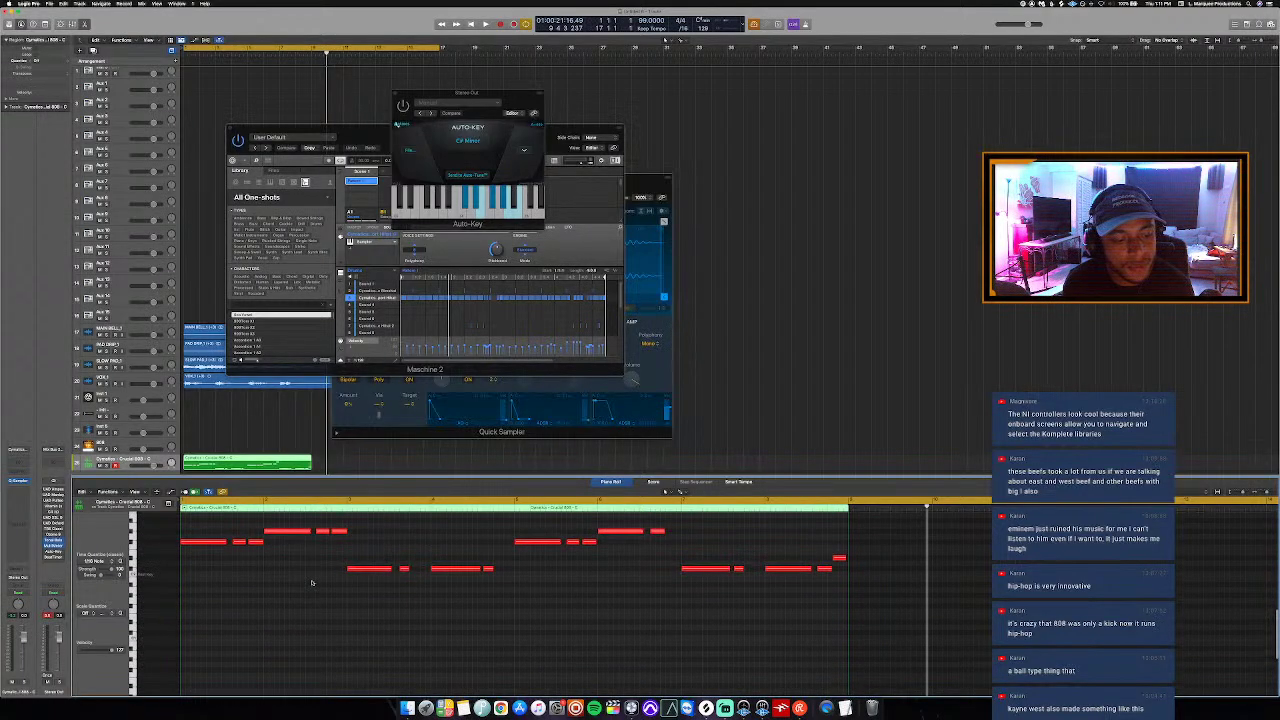
scroll(311, 582, "up", 2)
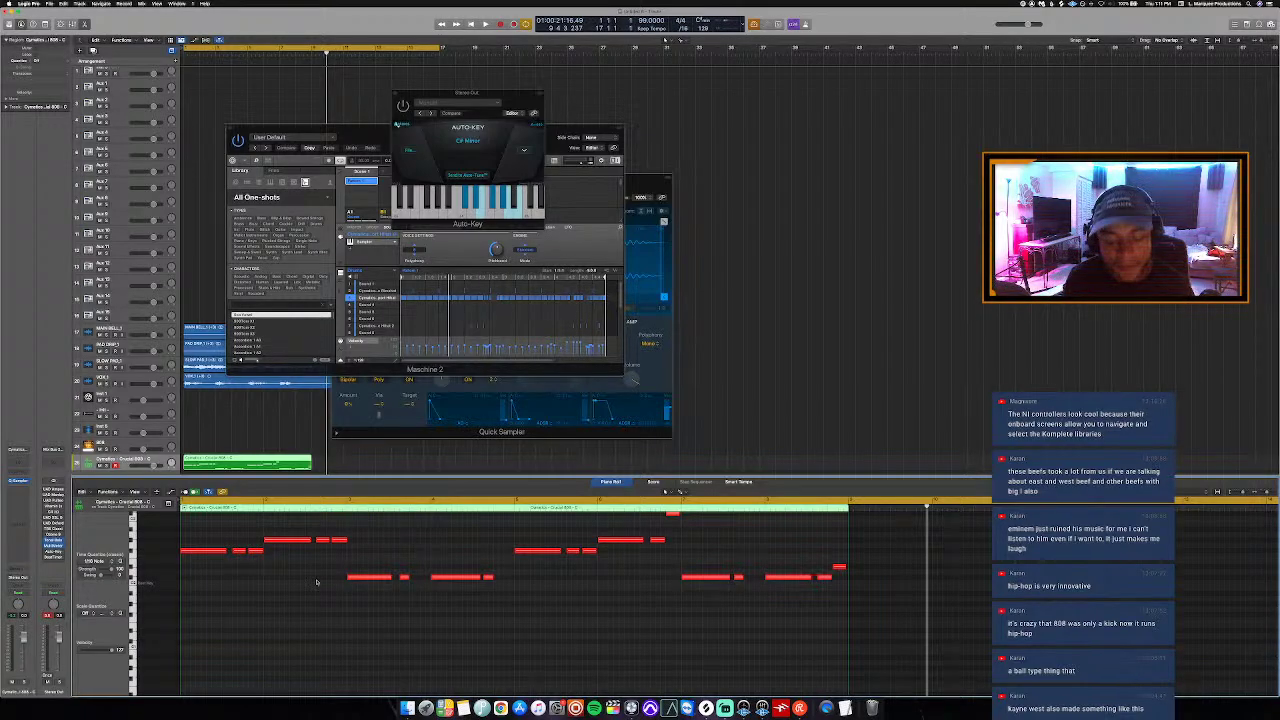
scroll(316, 582, "up", 2)
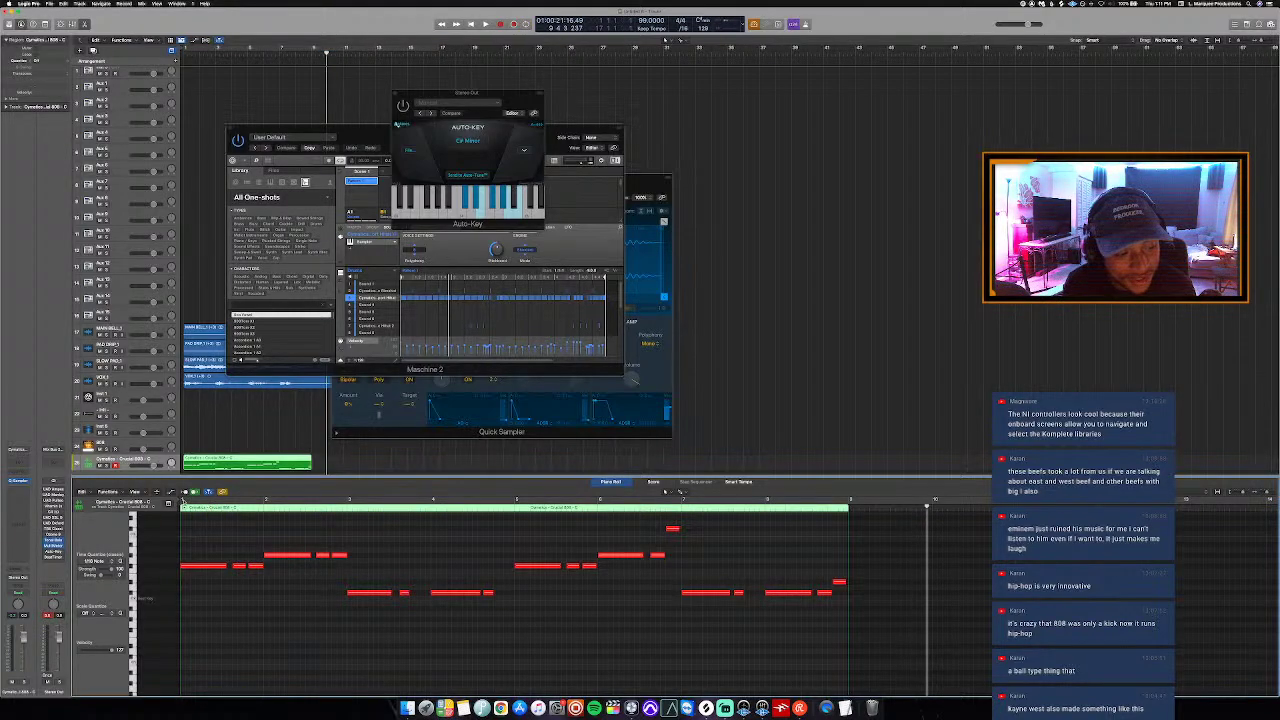
Step: Set the cycle range to cover the eight-bar 808 region and play the line from the start up to bar 7
left_click_drag(183, 500, 848, 584)
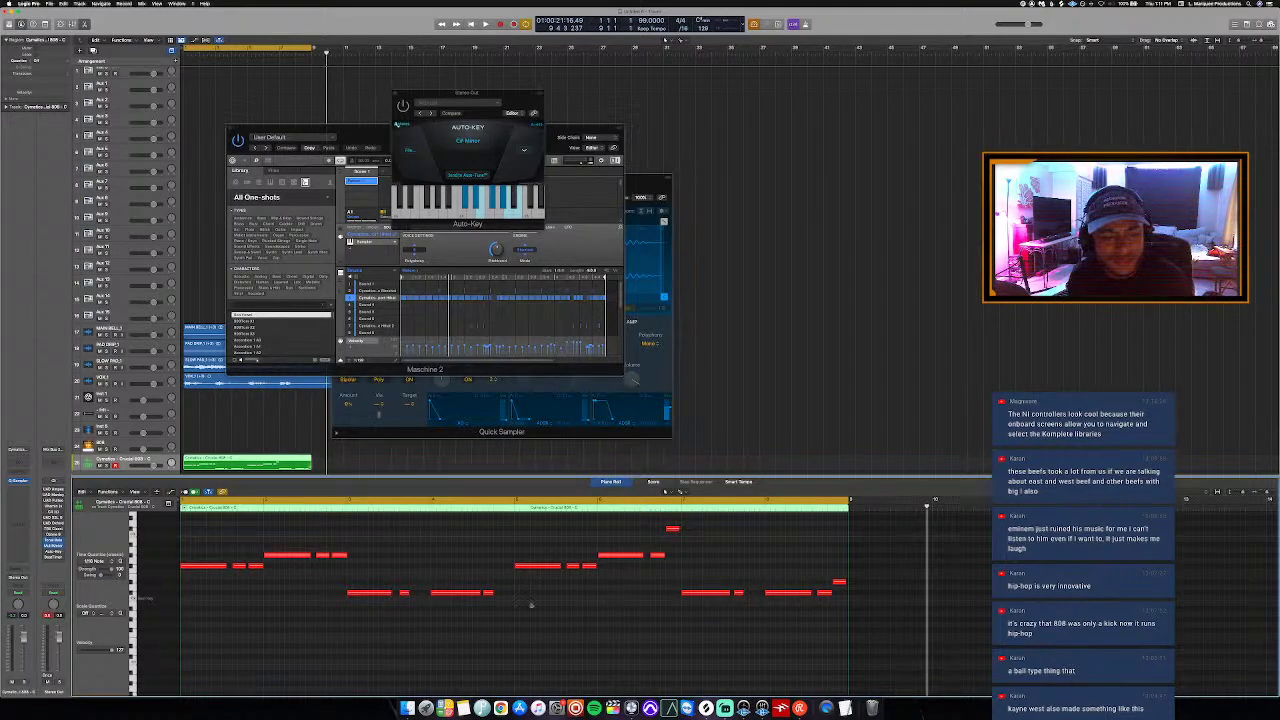
scroll(532, 604, "up", 2)
scroll(532, 604, "up", 1)
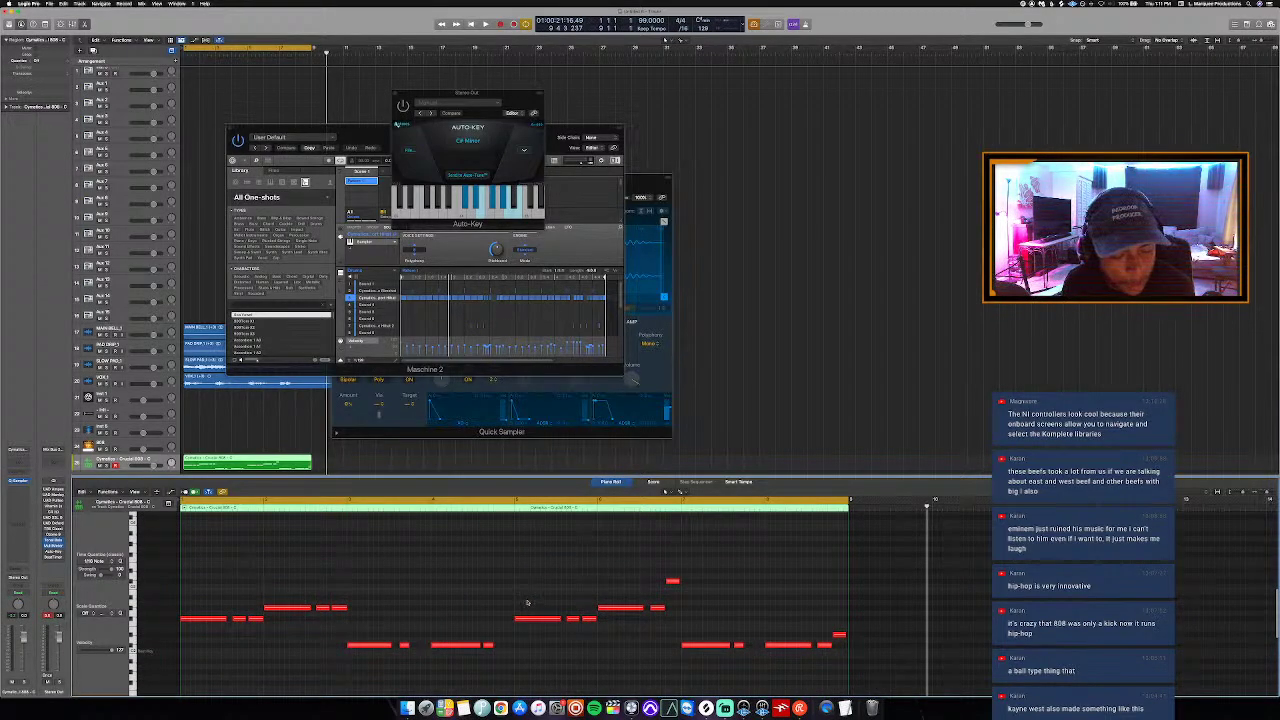
scroll(527, 604, "down", 3)
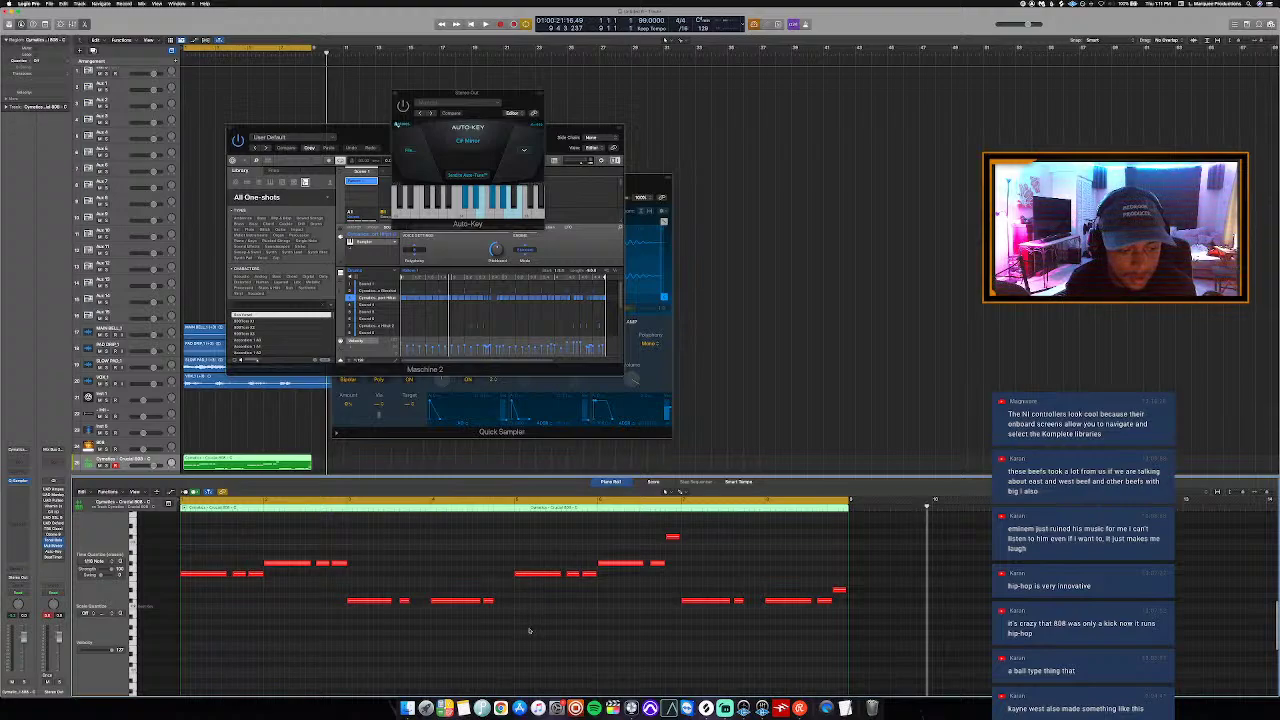
key("Return")
key("space")
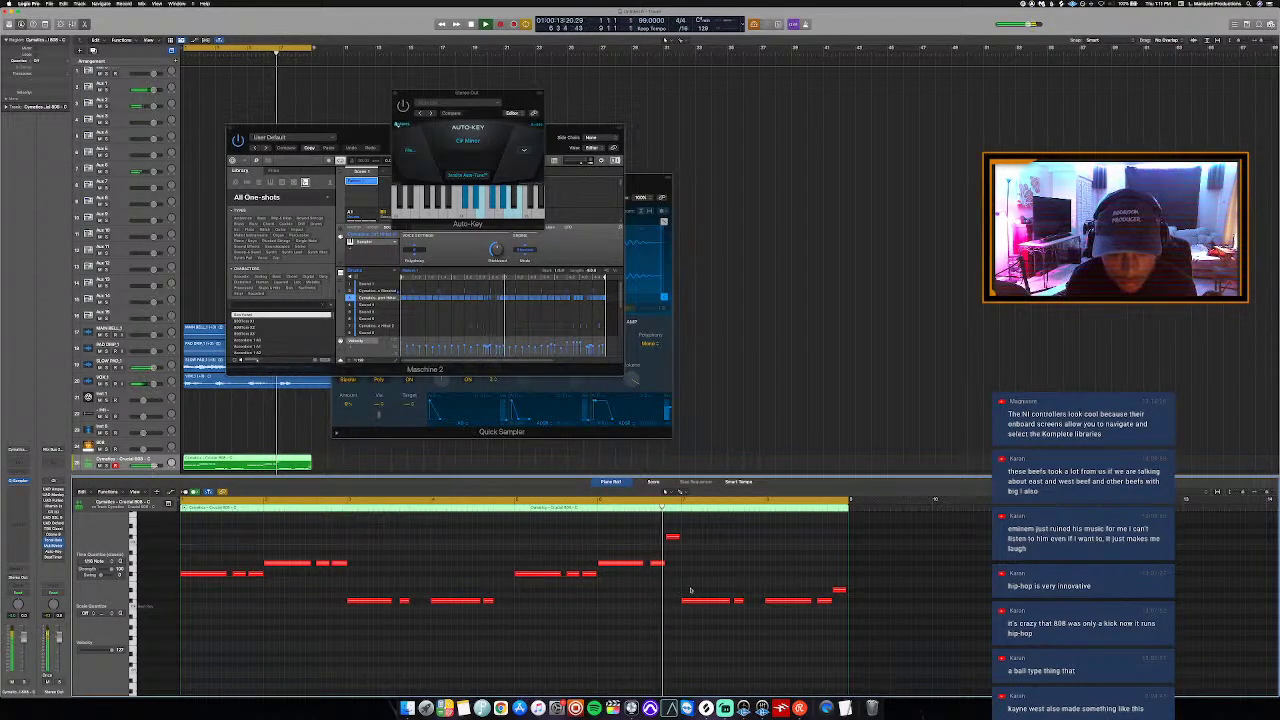
key("space")
Step: Raise the short high note at the end of bar 6 by about three semitones and play from bar 6 to check it
left_click(674, 537)
left_click_drag(674, 537, 673, 521)
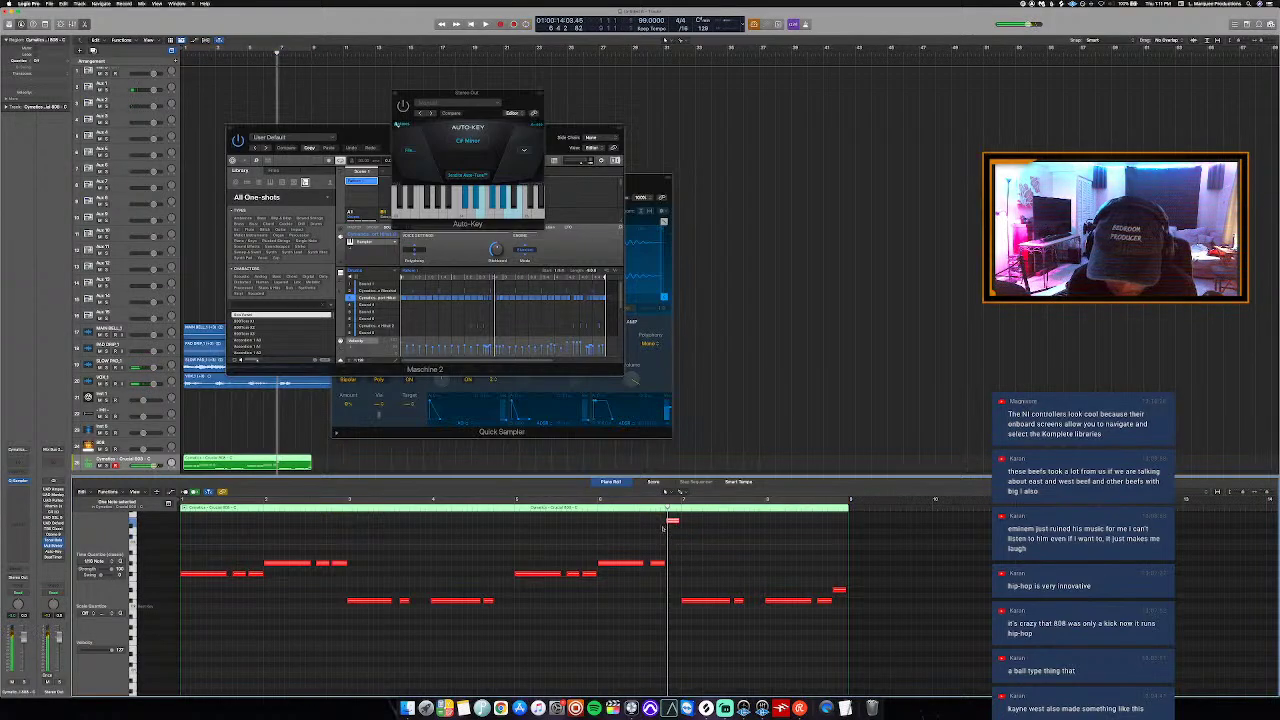
left_click(610, 500)
key("space")
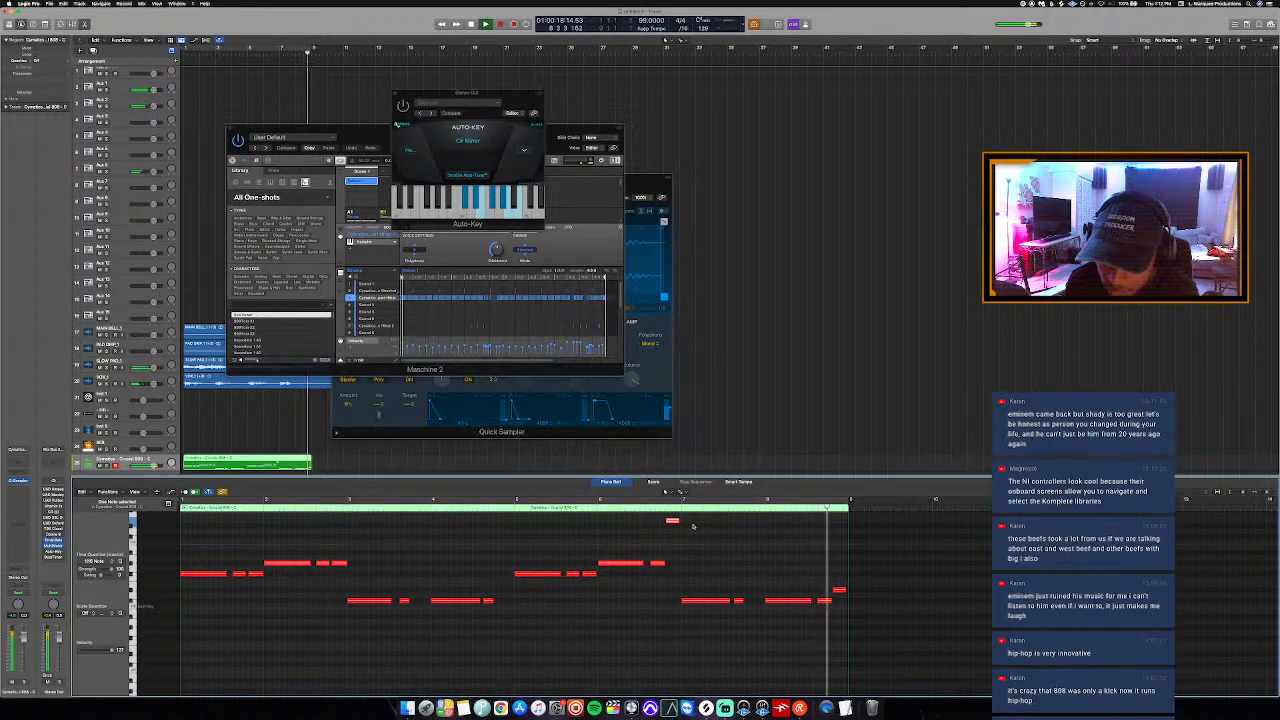
key("space")
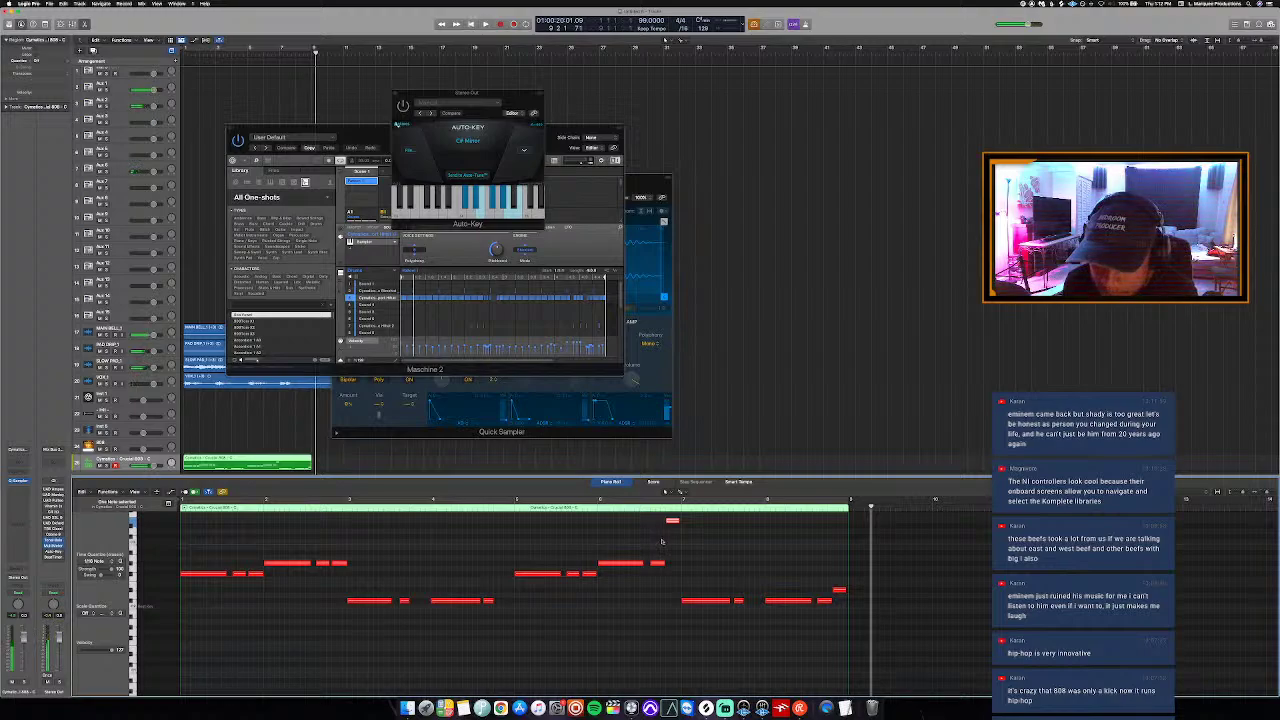
Step: Try the three notes of bar 6 an octave higher and play back from bar 5 to hear them
left_click_drag(619, 517, 690, 571)
key("Delete")
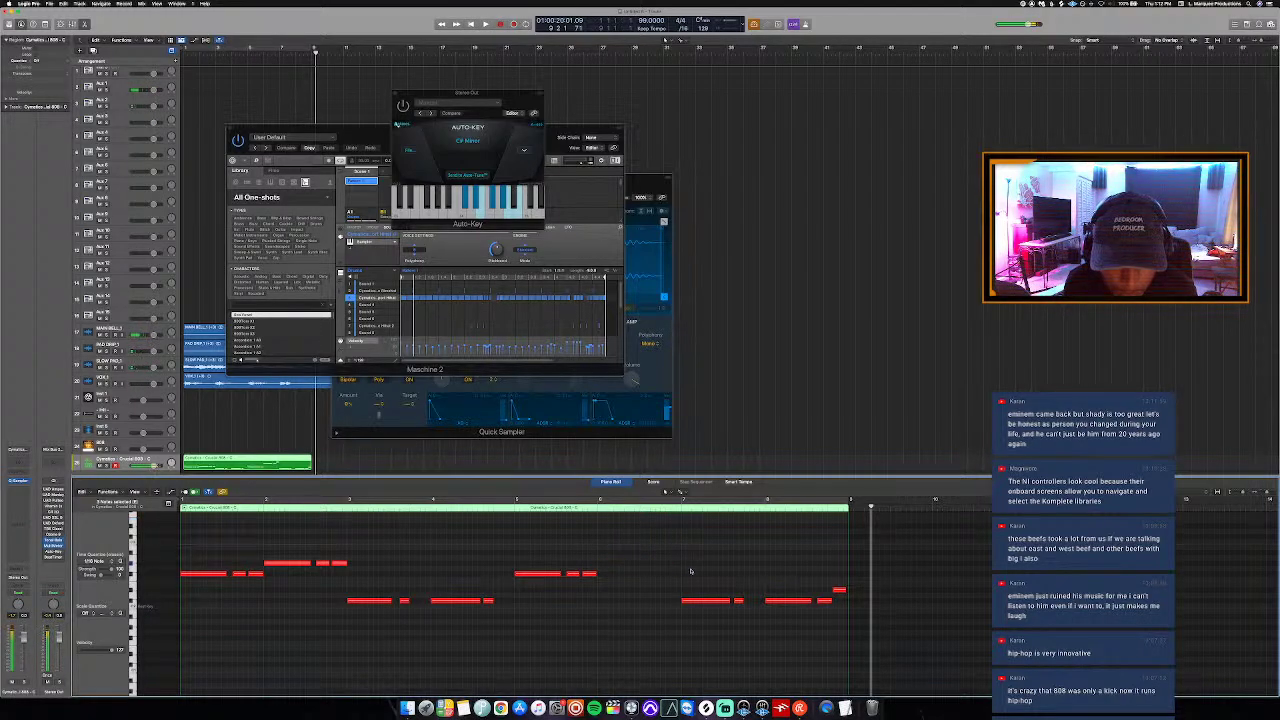
left_click(579, 507)
key("space")
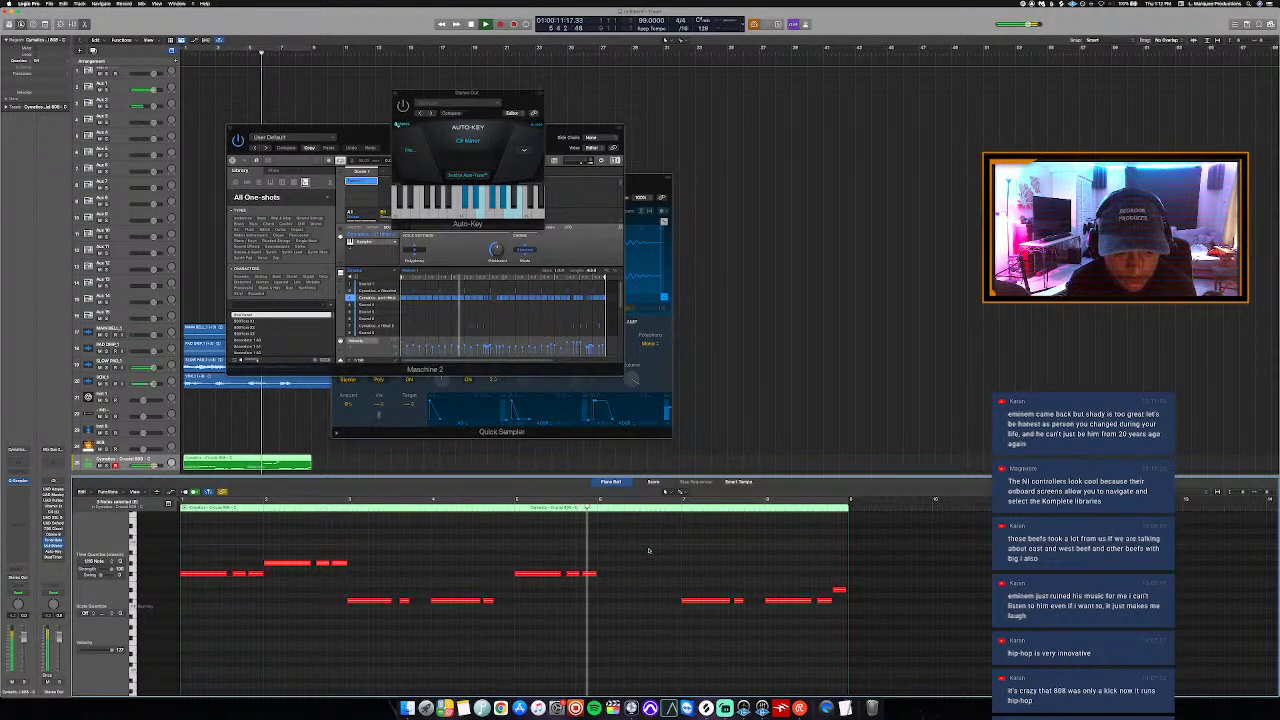
scroll(648, 550, "up", 1)
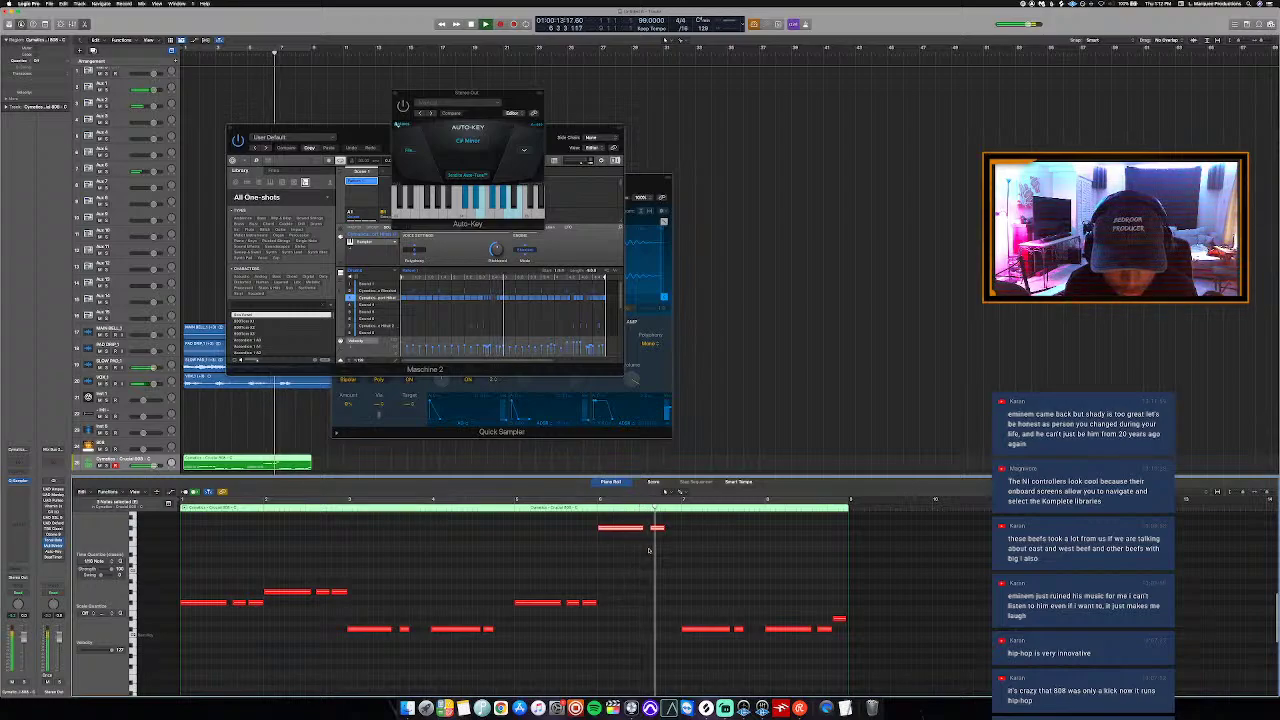
scroll(648, 550, "up", 1)
key("space")
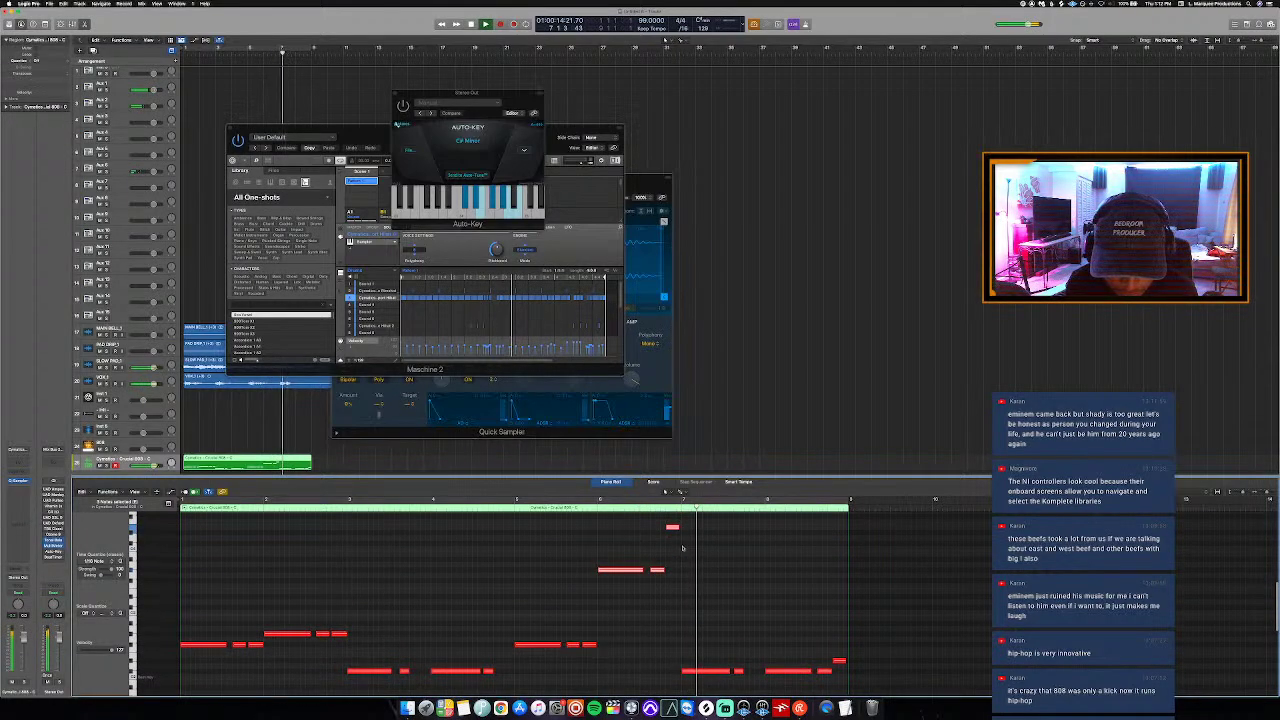
Step: Lower the short high note at the end of bar 6 by one semitone and listen to the passage
left_click(672, 527)
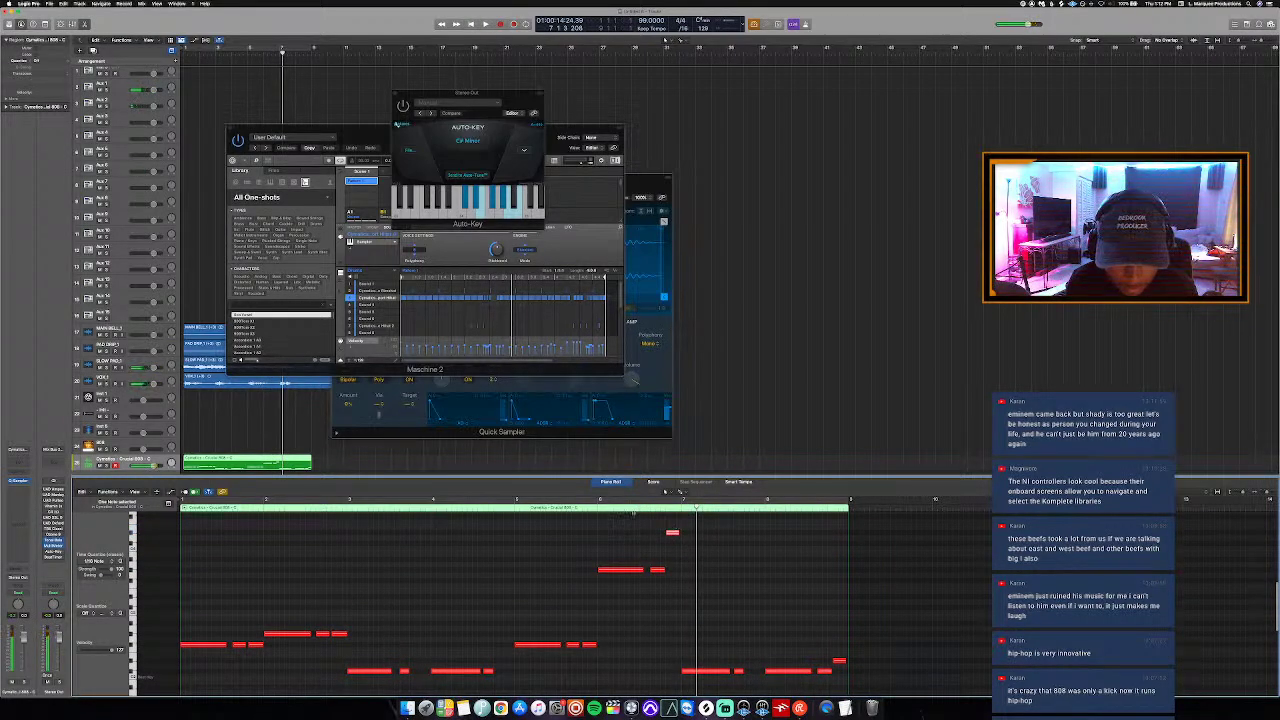
key("space")
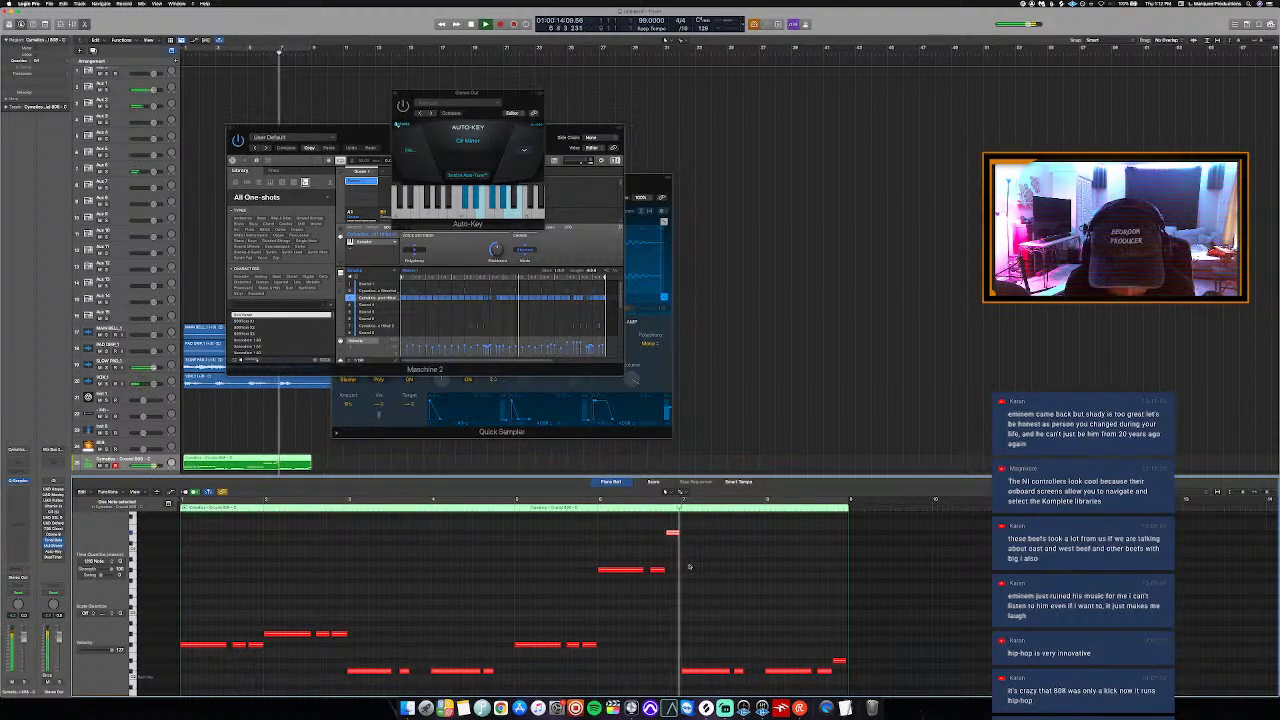
key("space")
Step: Transpose the three notes of bar 6 back down an octave and place the playhead at bar 6
left_click_drag(600, 514, 723, 594)
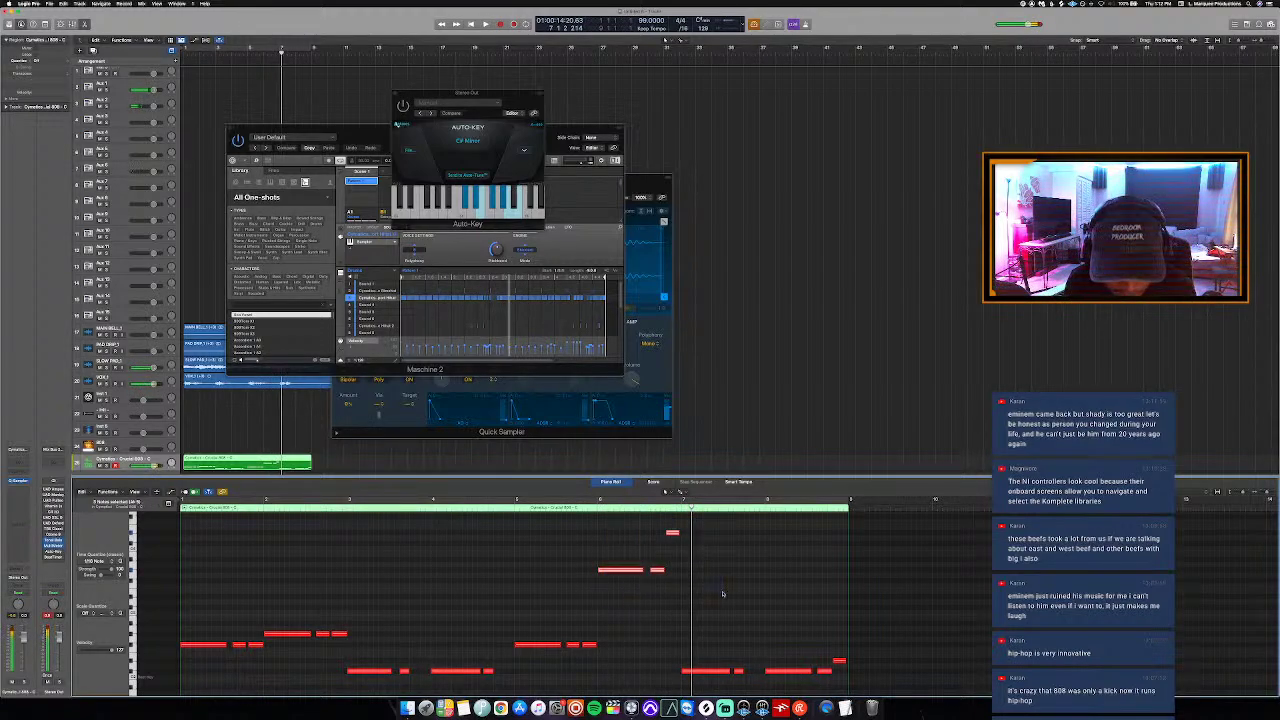
key("shift+alt+Down")
key("super+Down")
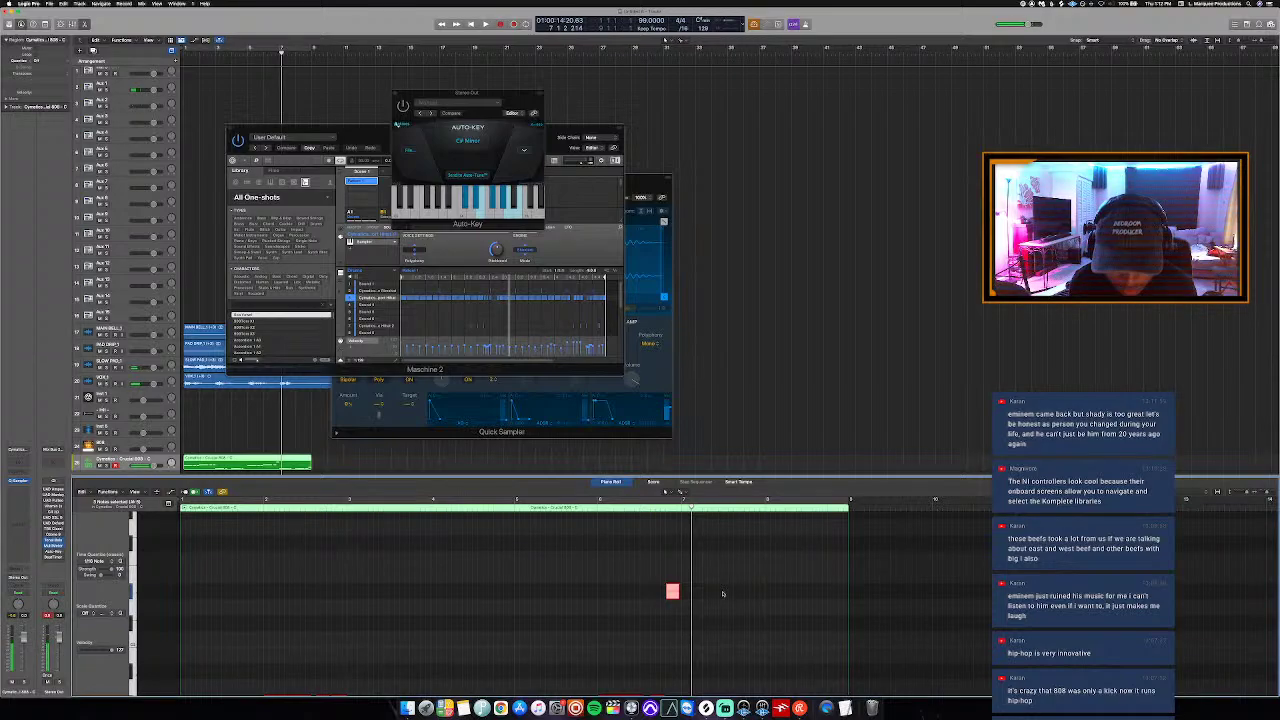
key("super+Up")
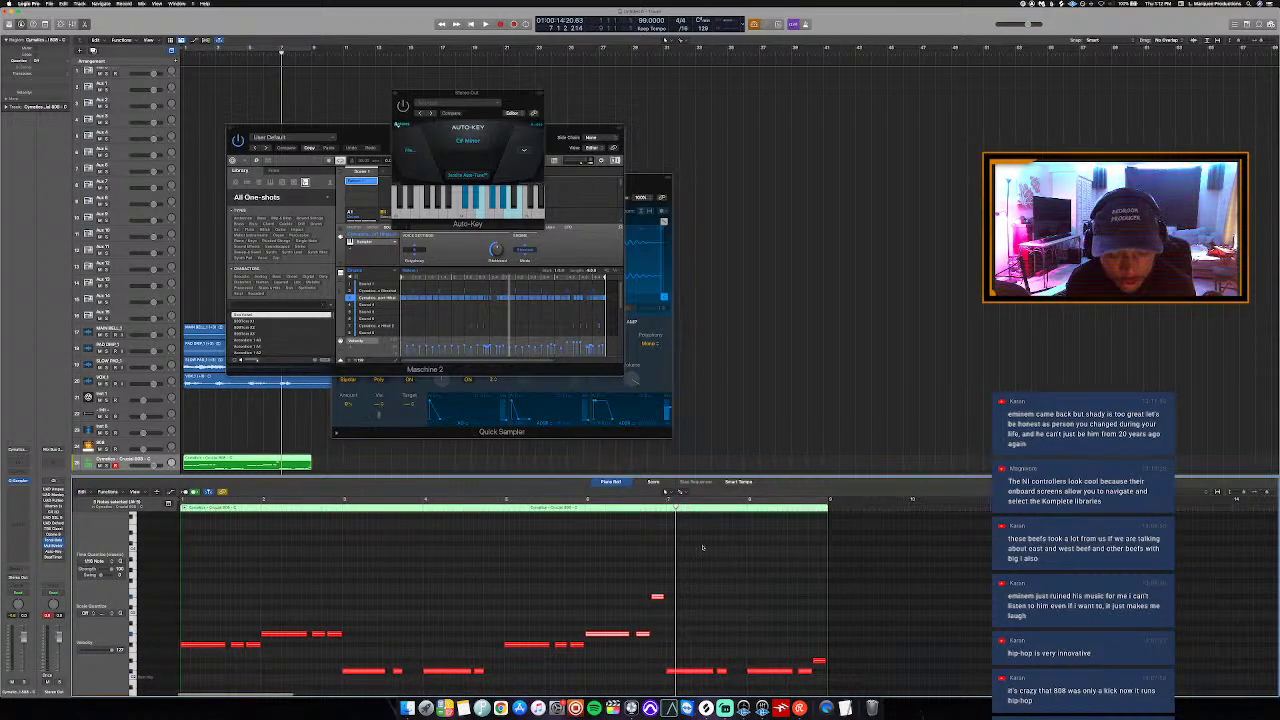
scroll(690, 560, "down", 2)
left_click(584, 512)
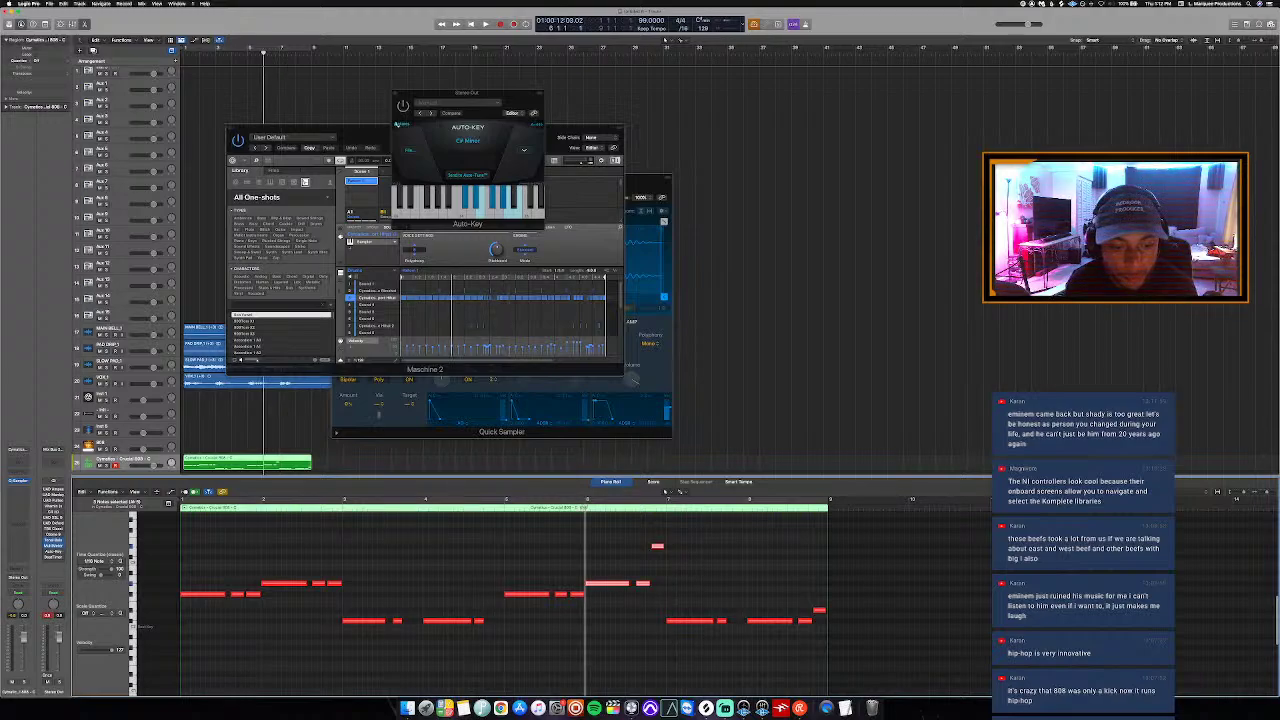
left_click(606, 537)
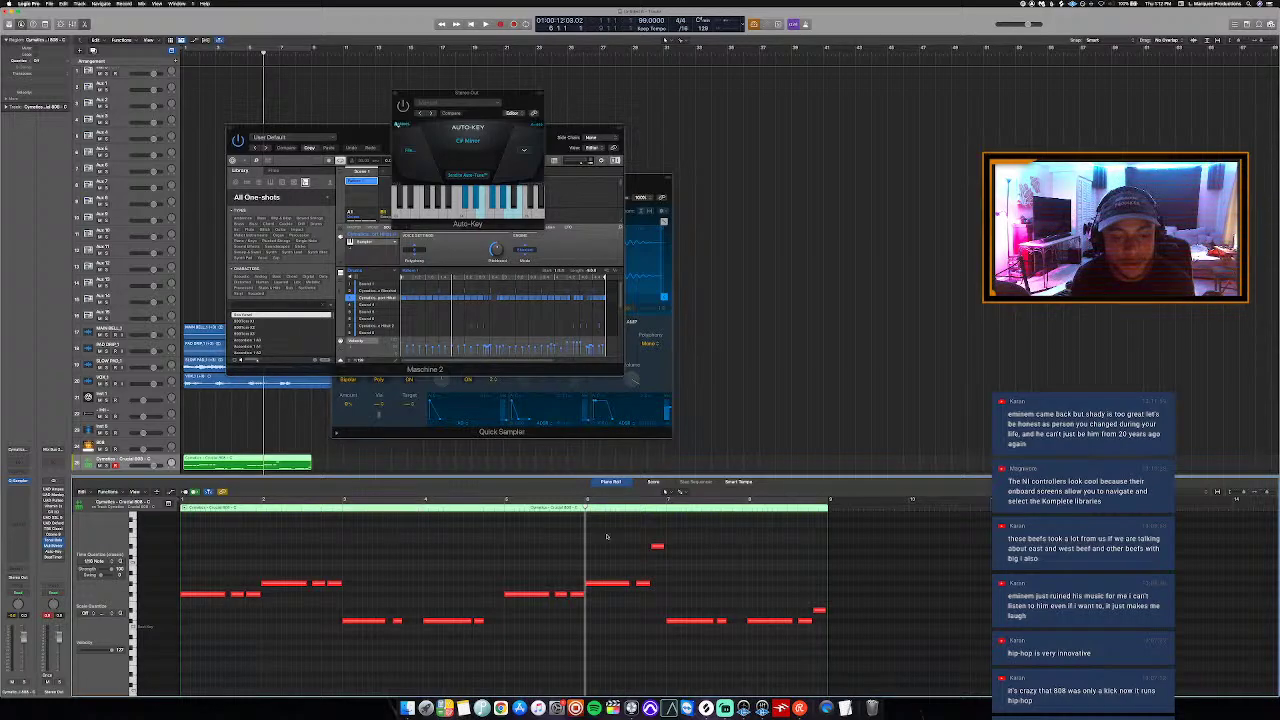
Step: Try the whole 808 line an octave higher, play it from the start, and transpose all notes back down
key("super+a")
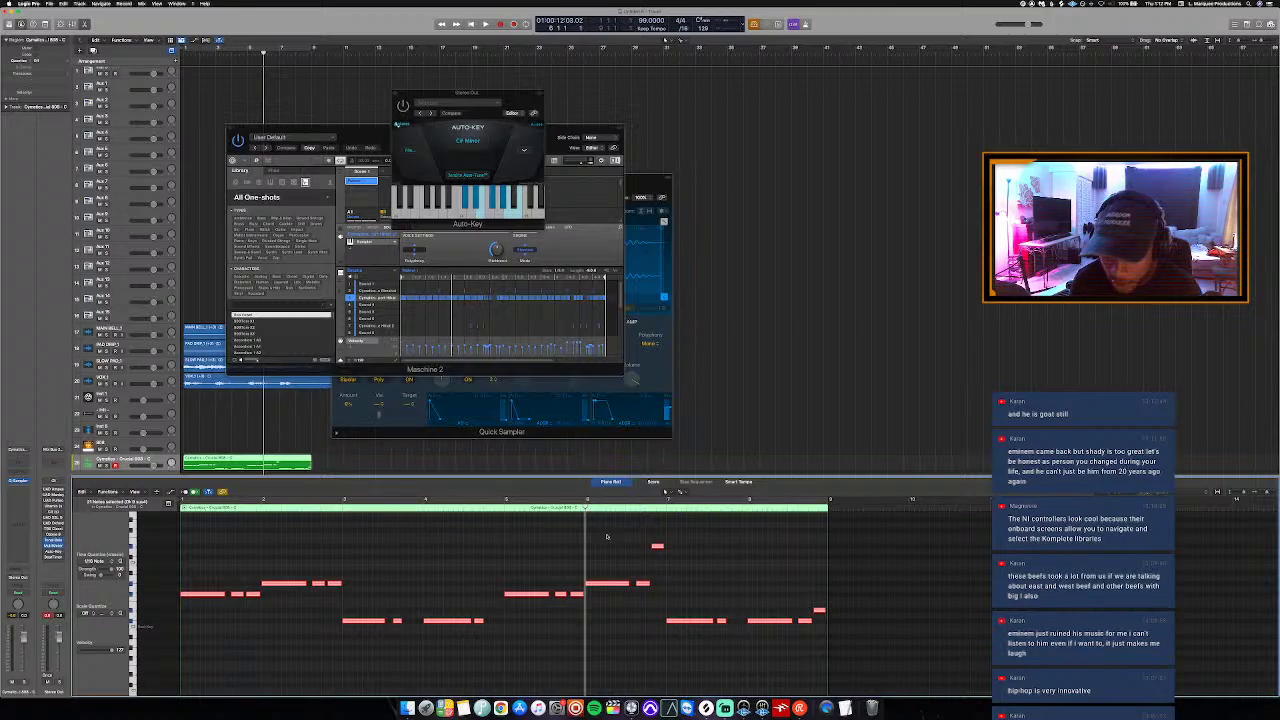
scroll(606, 536, "down", 3)
key("Return")
key("space")
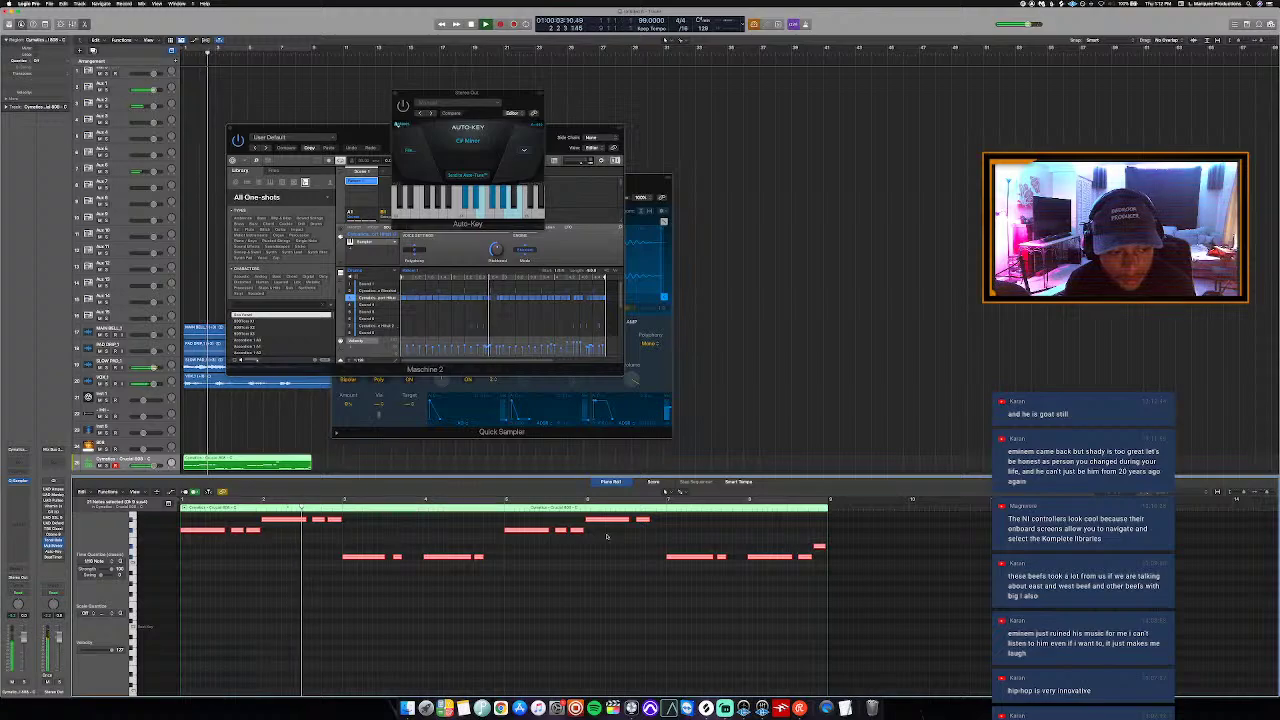
key("space")
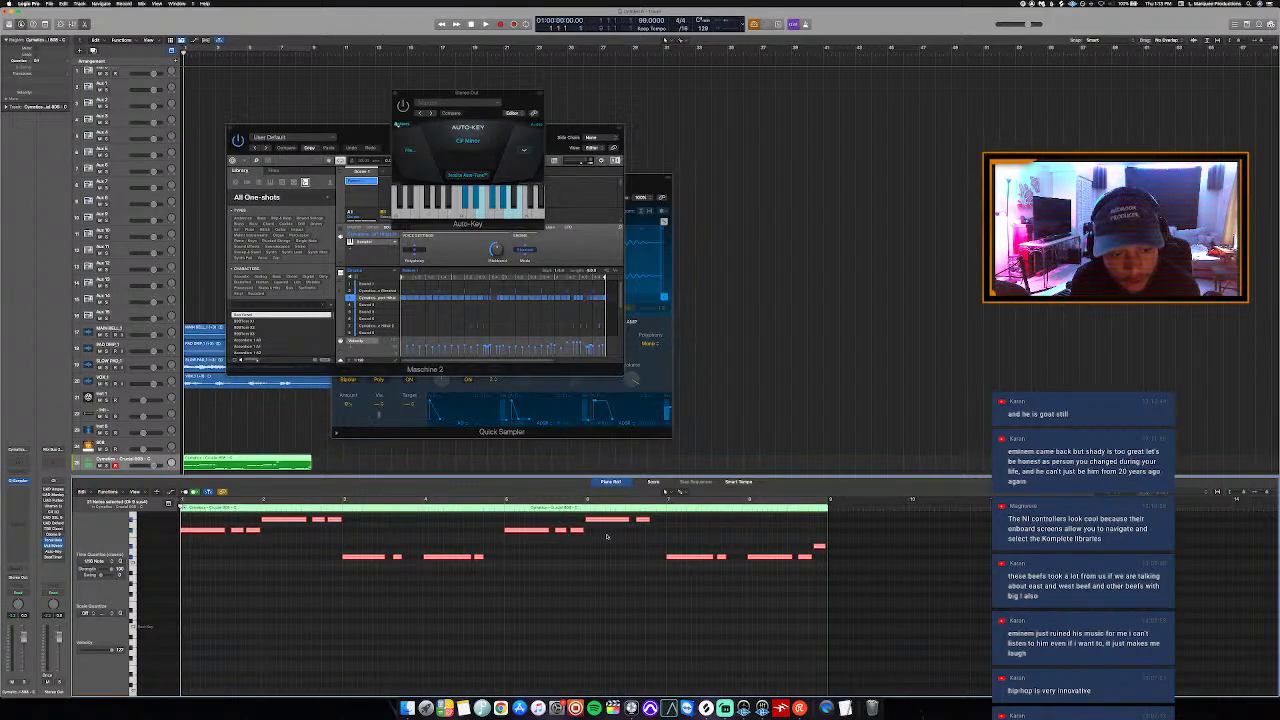
scroll(606, 536, "up", 3)
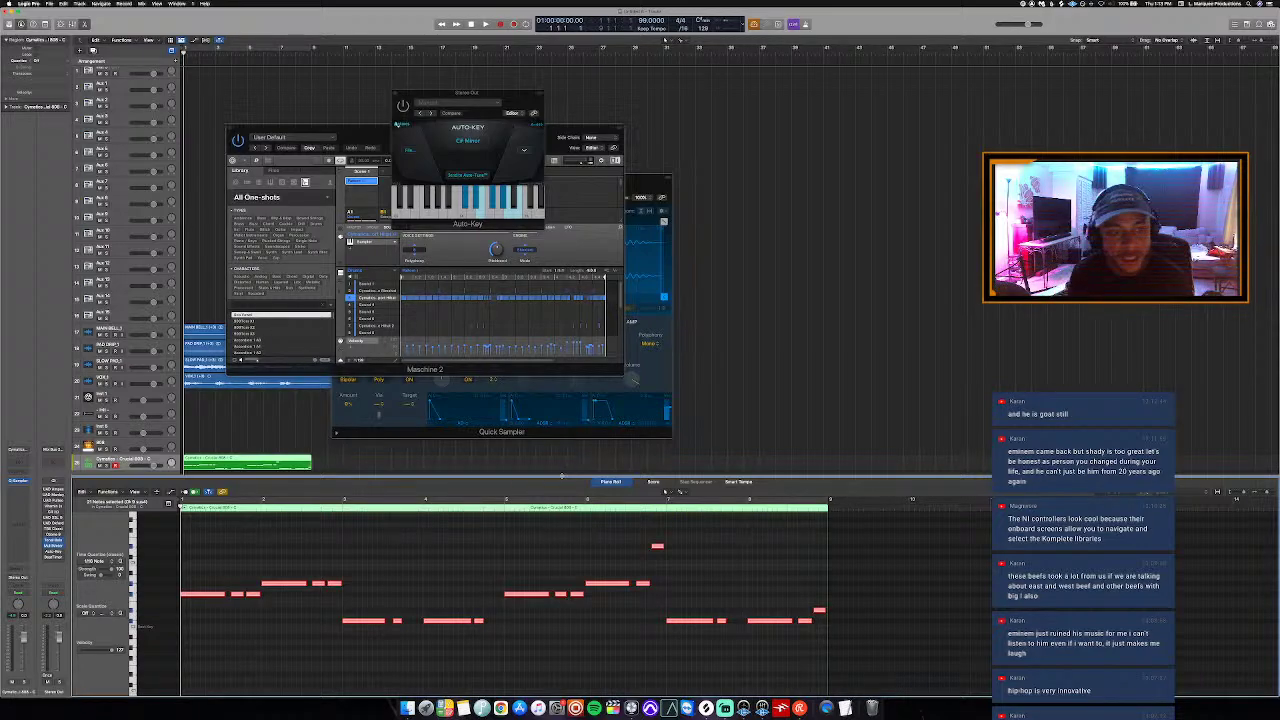
Step: Close the Piano Roll and the Auto-Key window, and move the Maschine 2 window clear of the track regions
key("e")
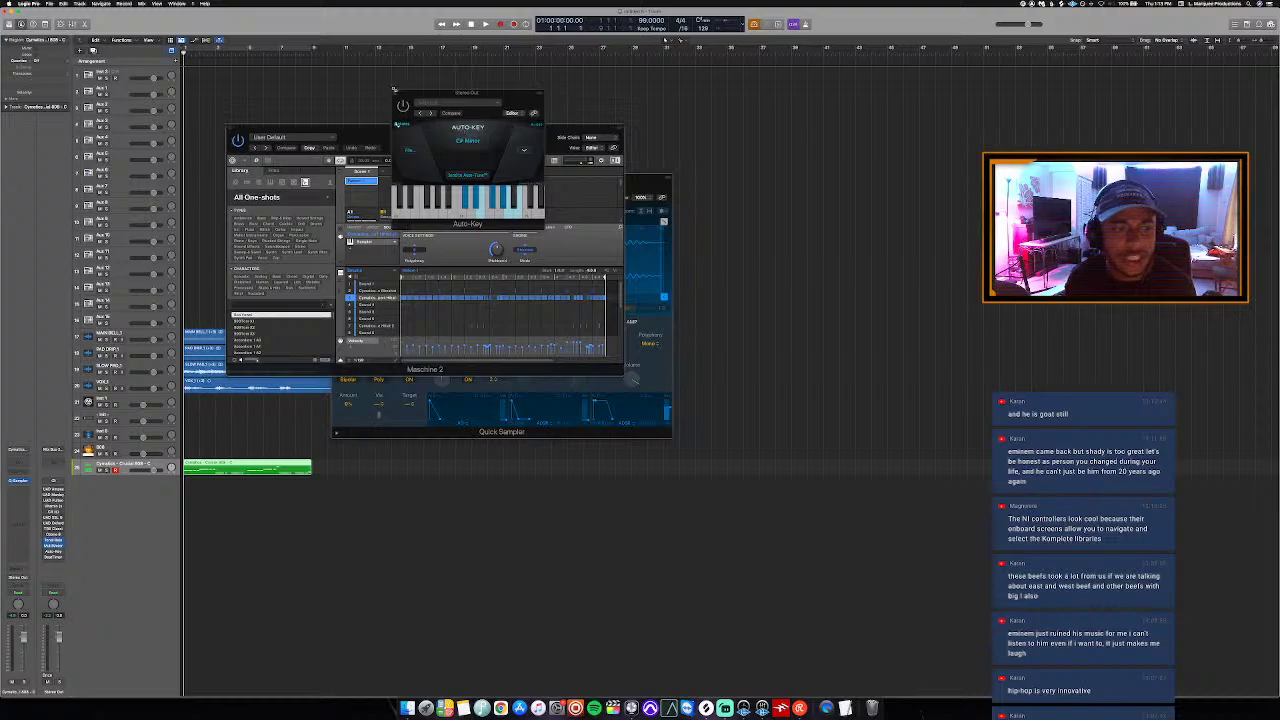
left_click(395, 93)
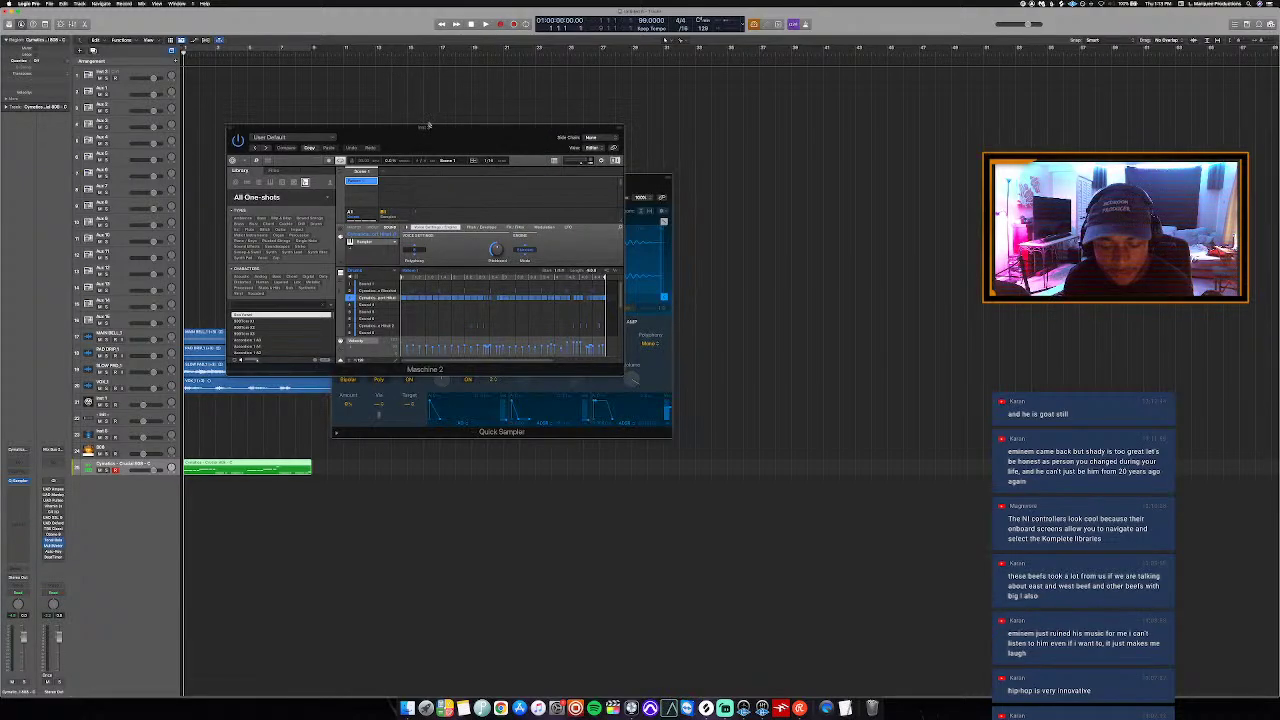
left_click_drag(428, 125, 522, 127)
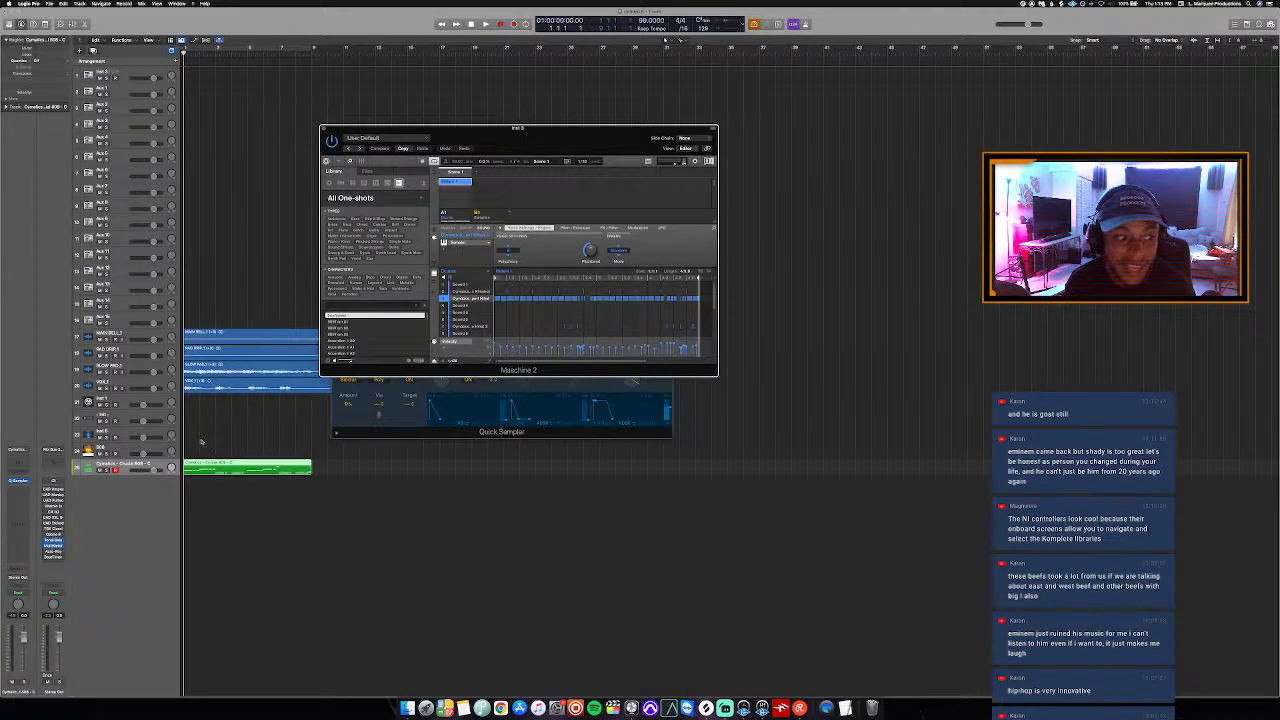
Step: Move the Quick Sampler window clear of the track area and colour the 808 track and its region orange
left_click_drag(630, 133, 421, 158)
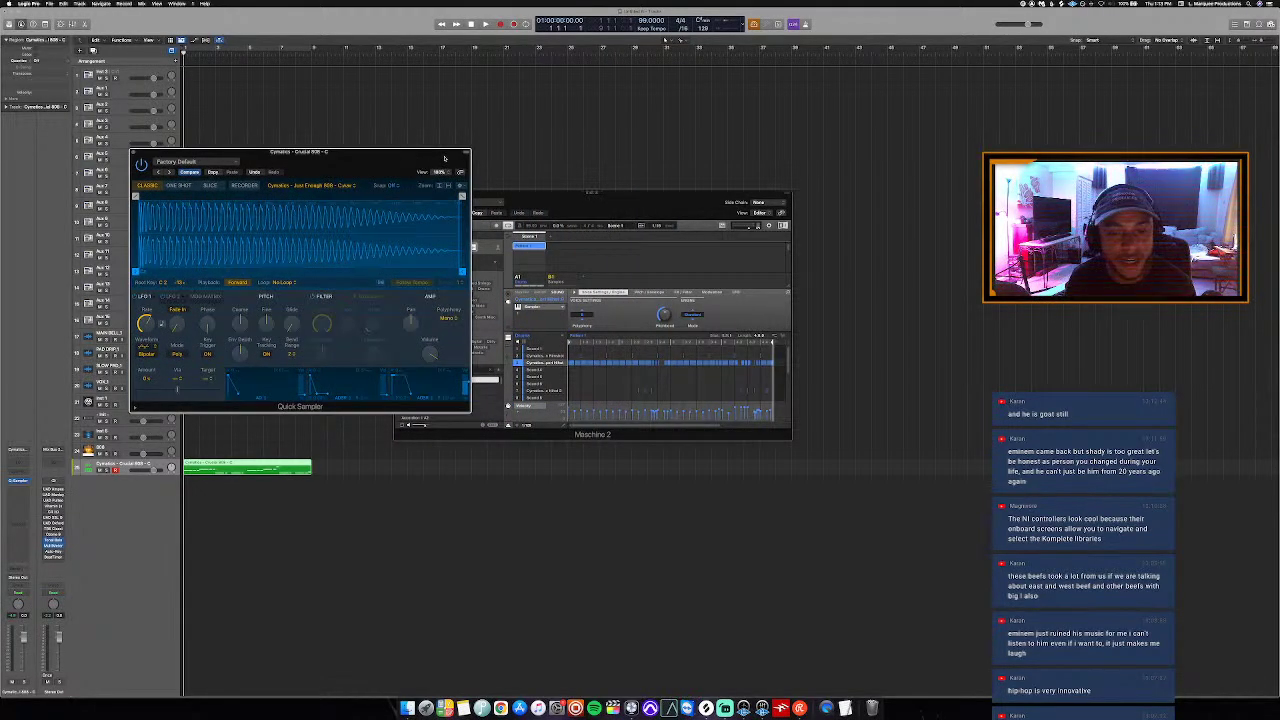
key("alt+c")
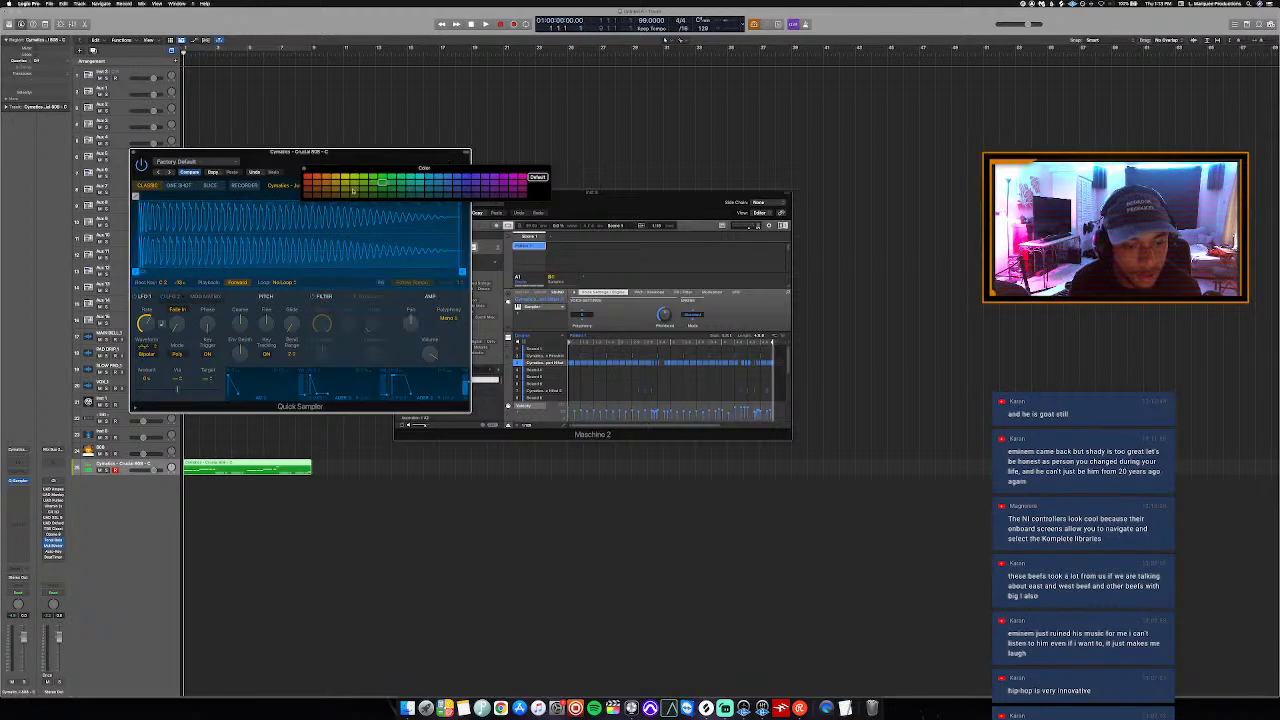
left_click(325, 178)
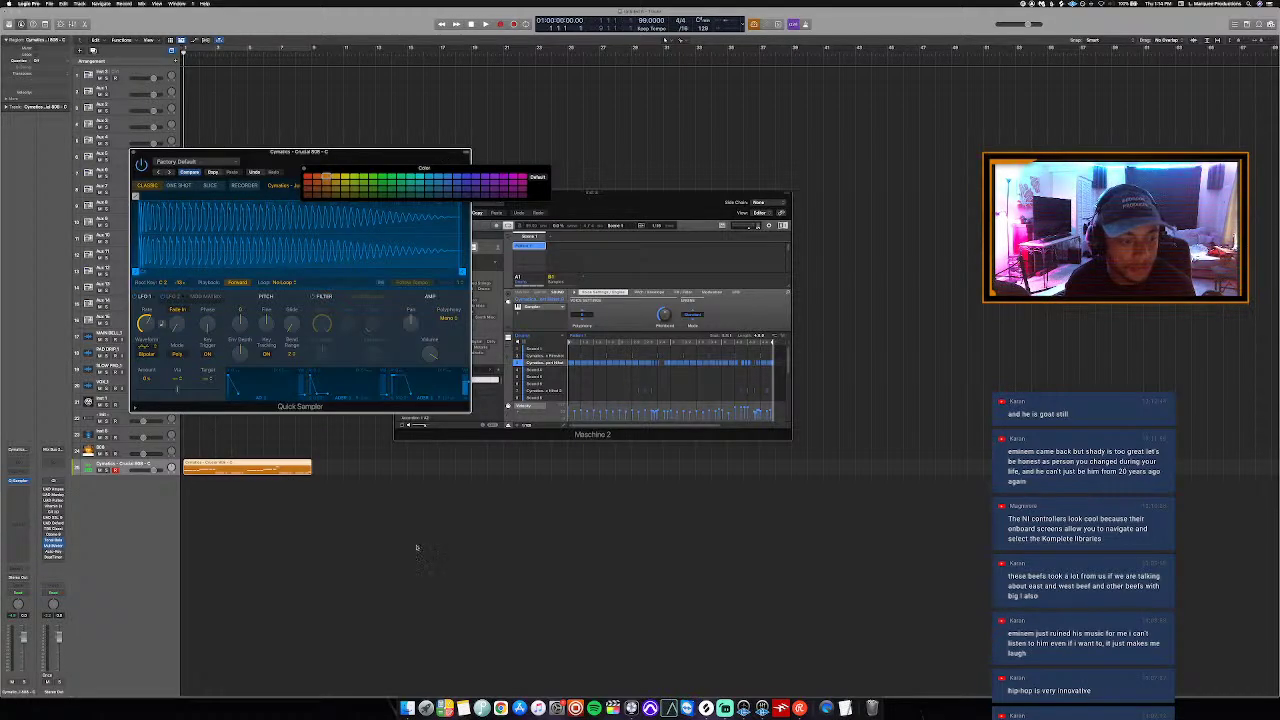
Step: Play the beat while checking levels in the mixer, and move the 808 track to the top of the track list
key("x")
key("space")
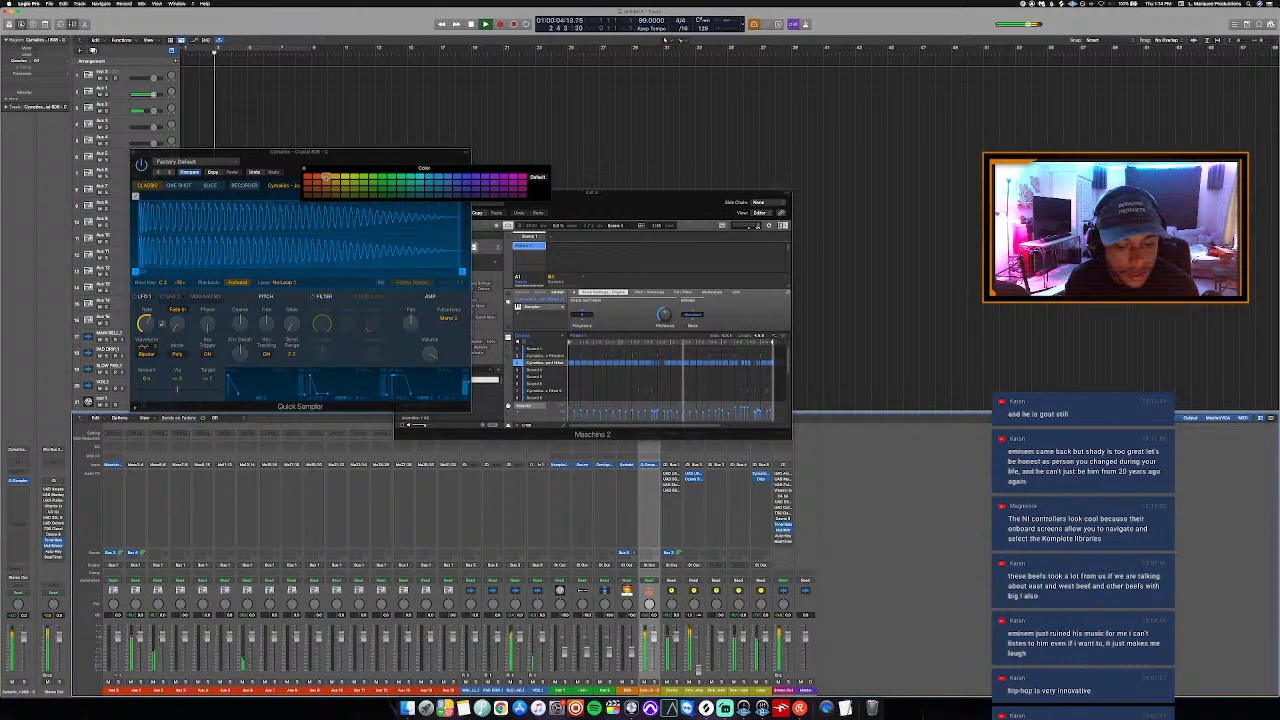
key("alt+c")
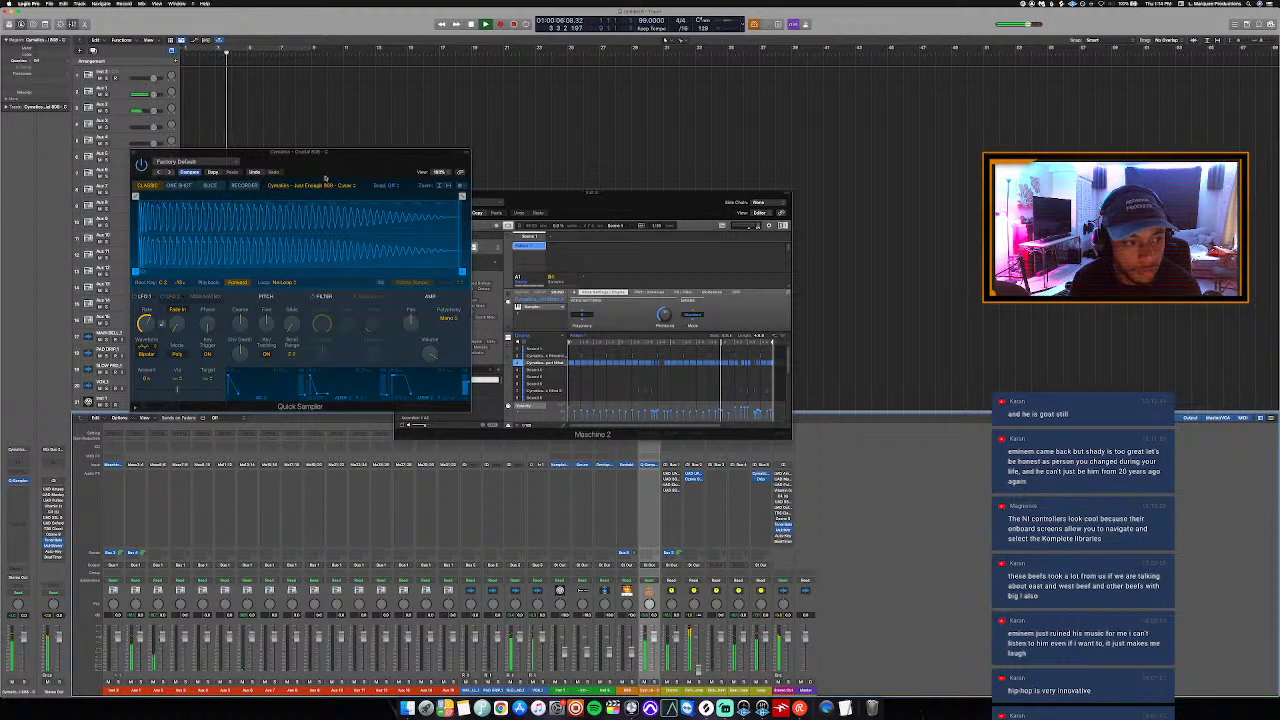
key("x")
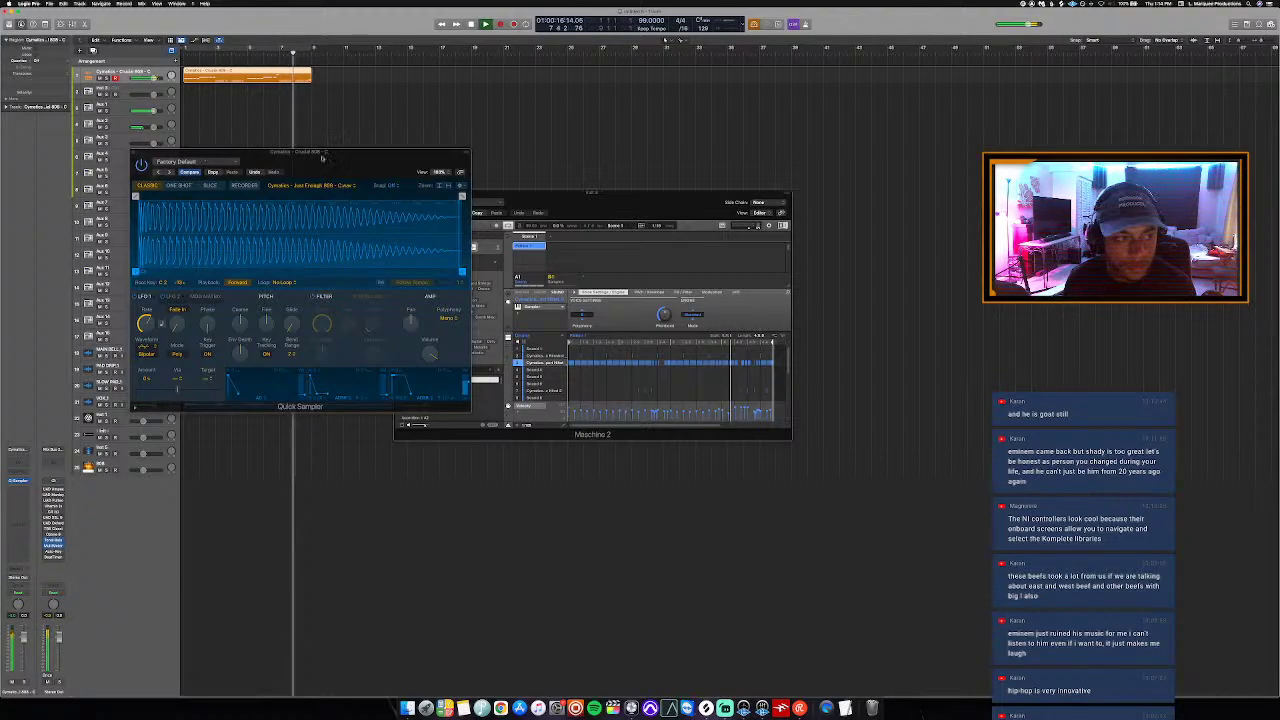
Step: Close Quick Sampler and move the Maschine 2 window clear of the track regions
left_click_drag(365, 163, 348, 160)
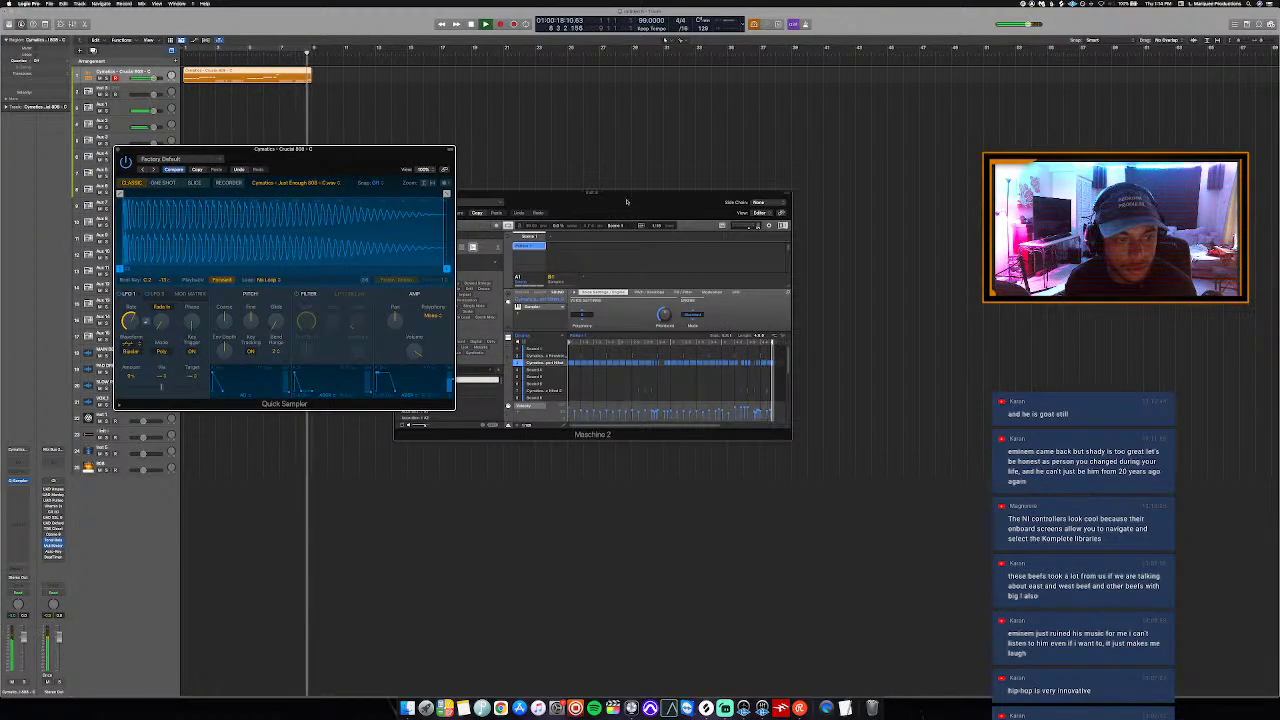
left_click_drag(638, 214, 700, 159)
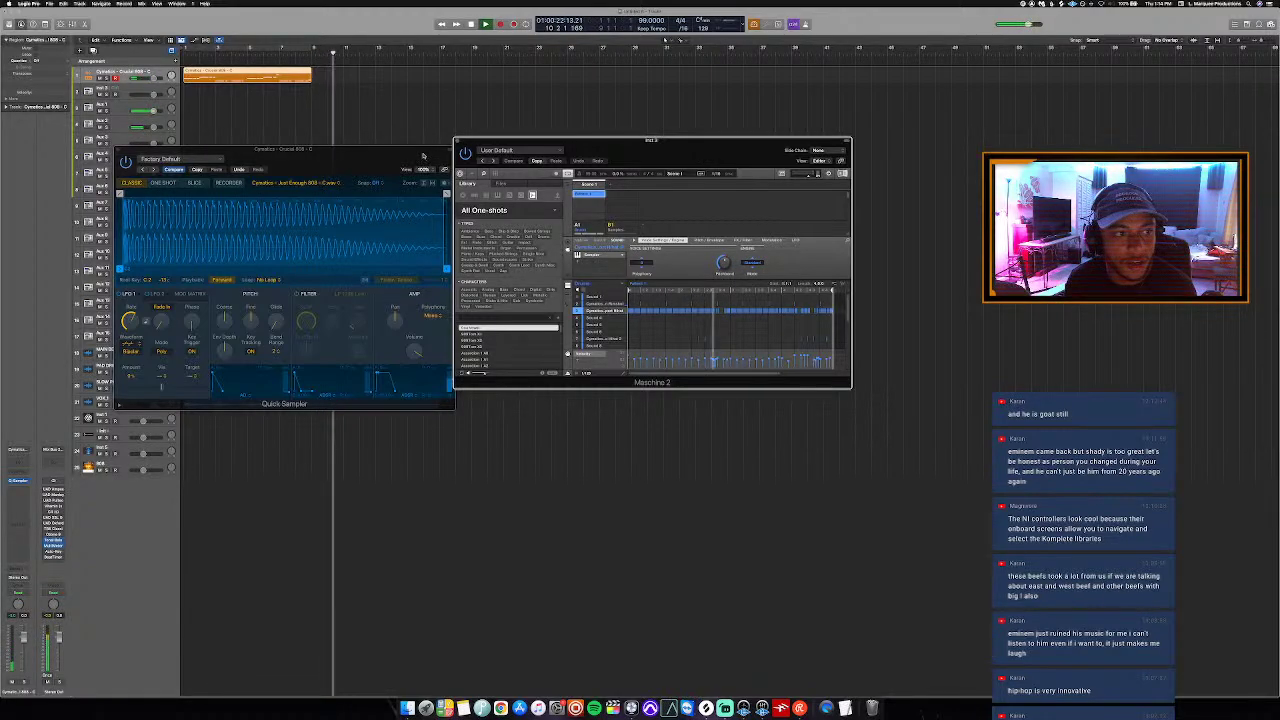
left_click_drag(423, 156, 419, 219)
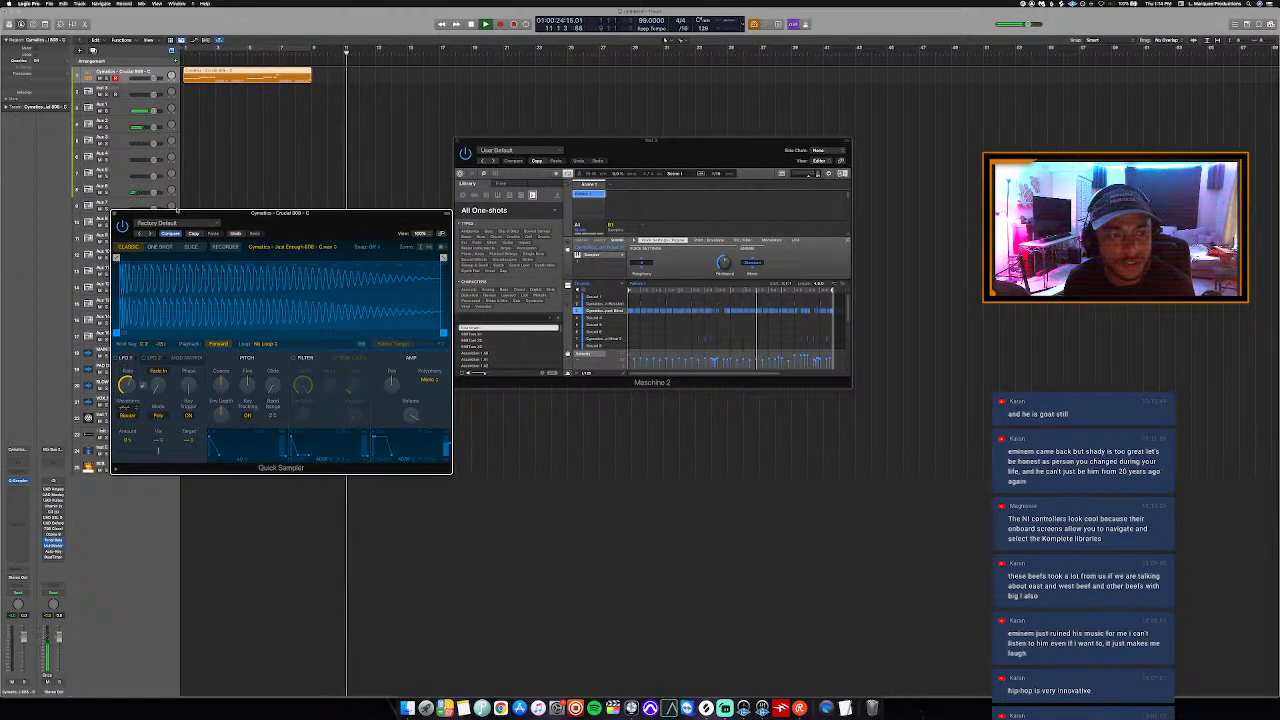
left_click(116, 213)
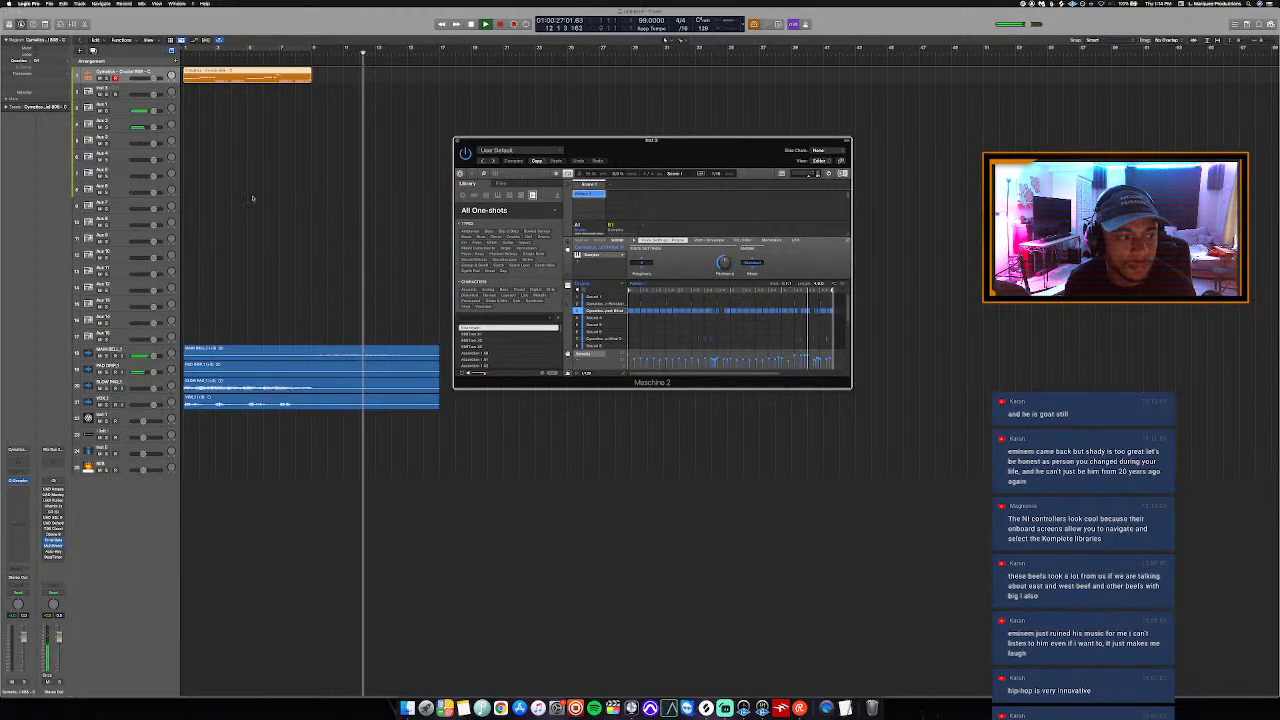
Step: Repeat the 808 region once and set the cycle range over both regions, from bar 1 to bar 17
left_click(323, 132)
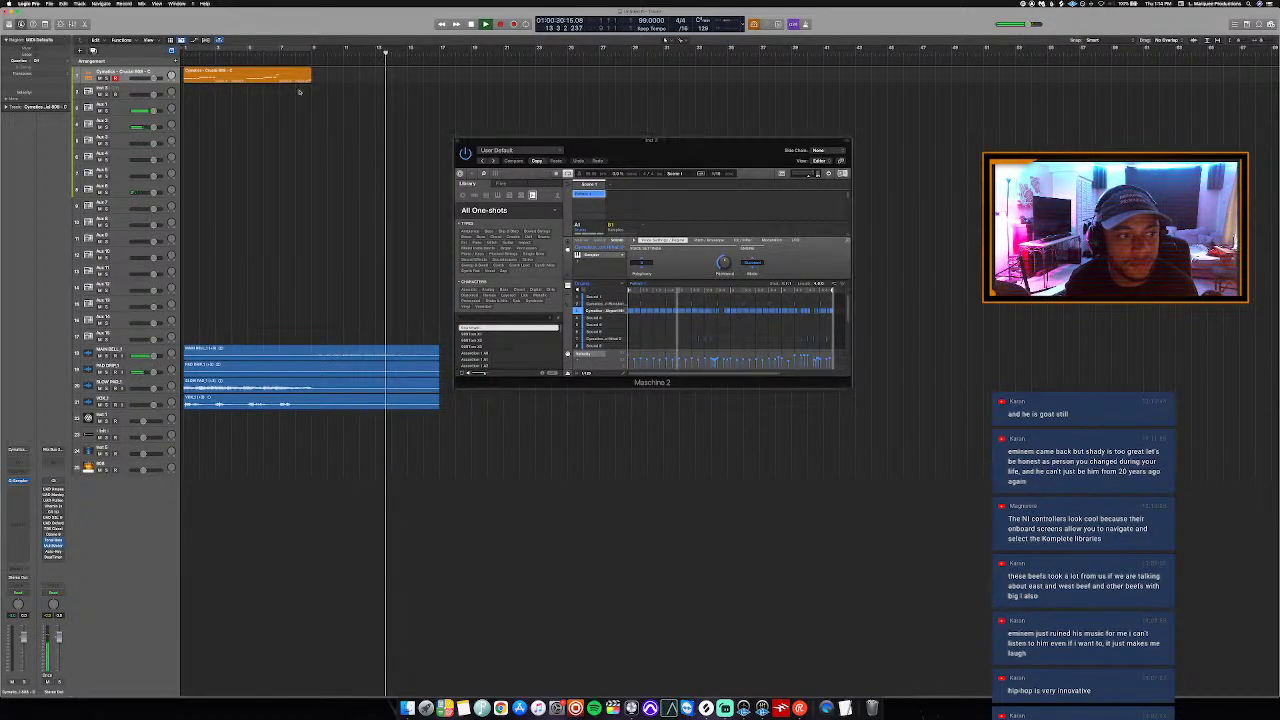
key("super+r")
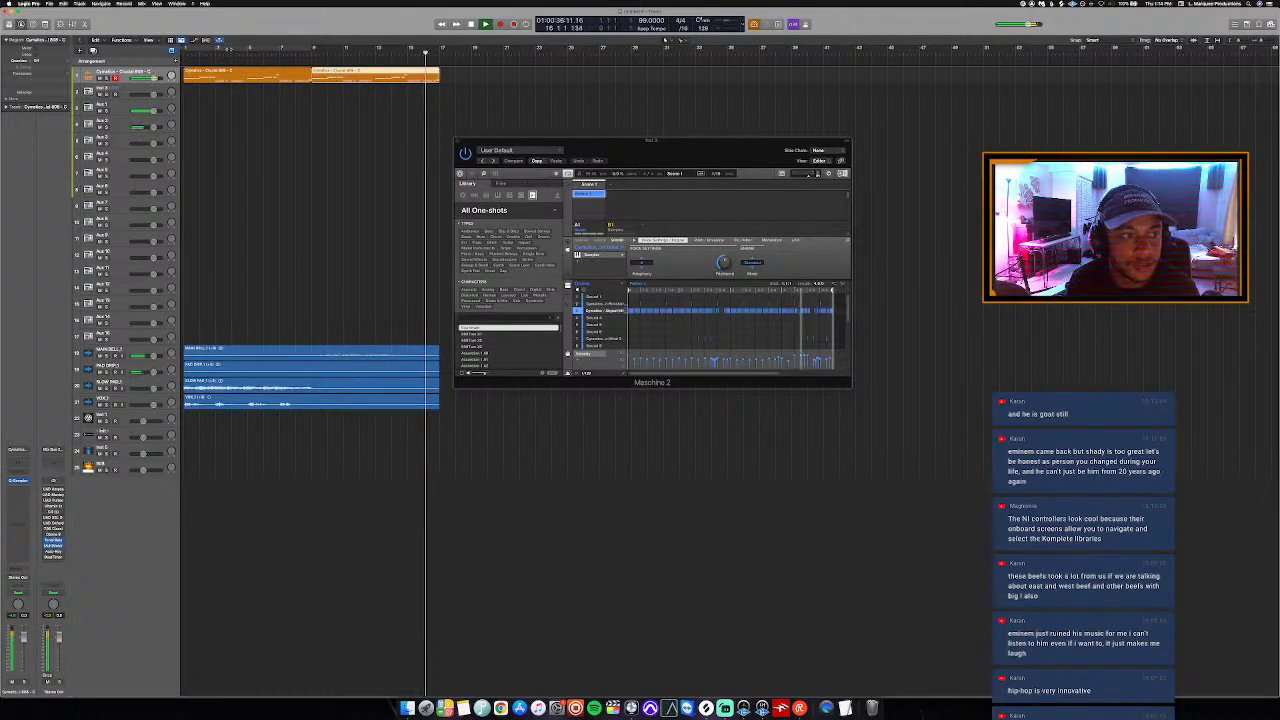
left_click_drag(218, 48, 435, 103)
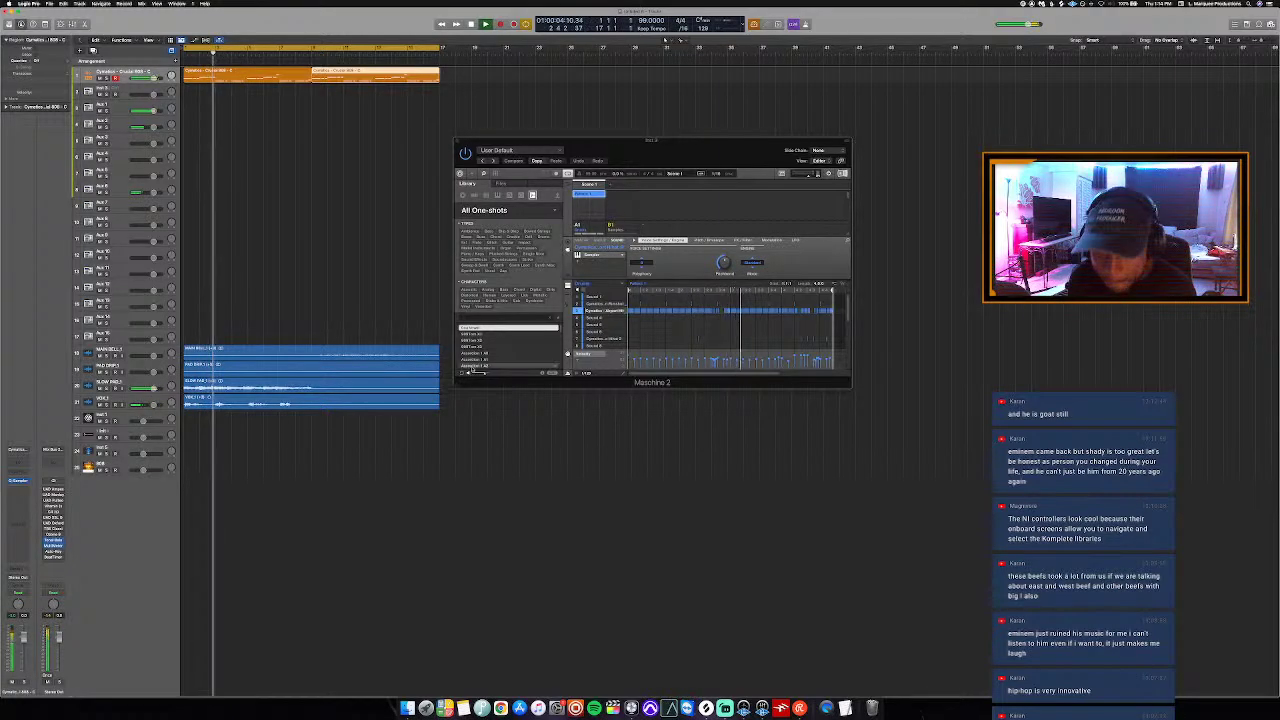
Step: Switch to Finder and audition kick samples from the Kicks folder in Drum One Shots while the beat plays
key("super+Tab")
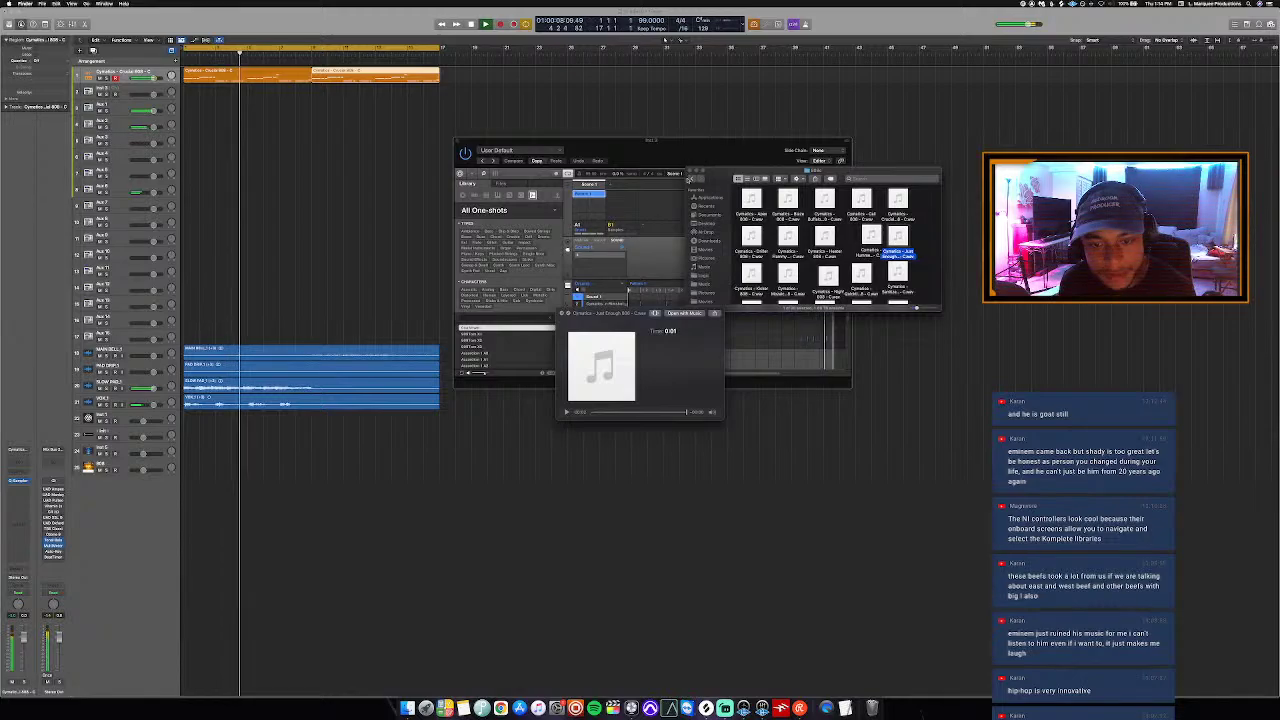
left_click(690, 179)
left_click(751, 236)
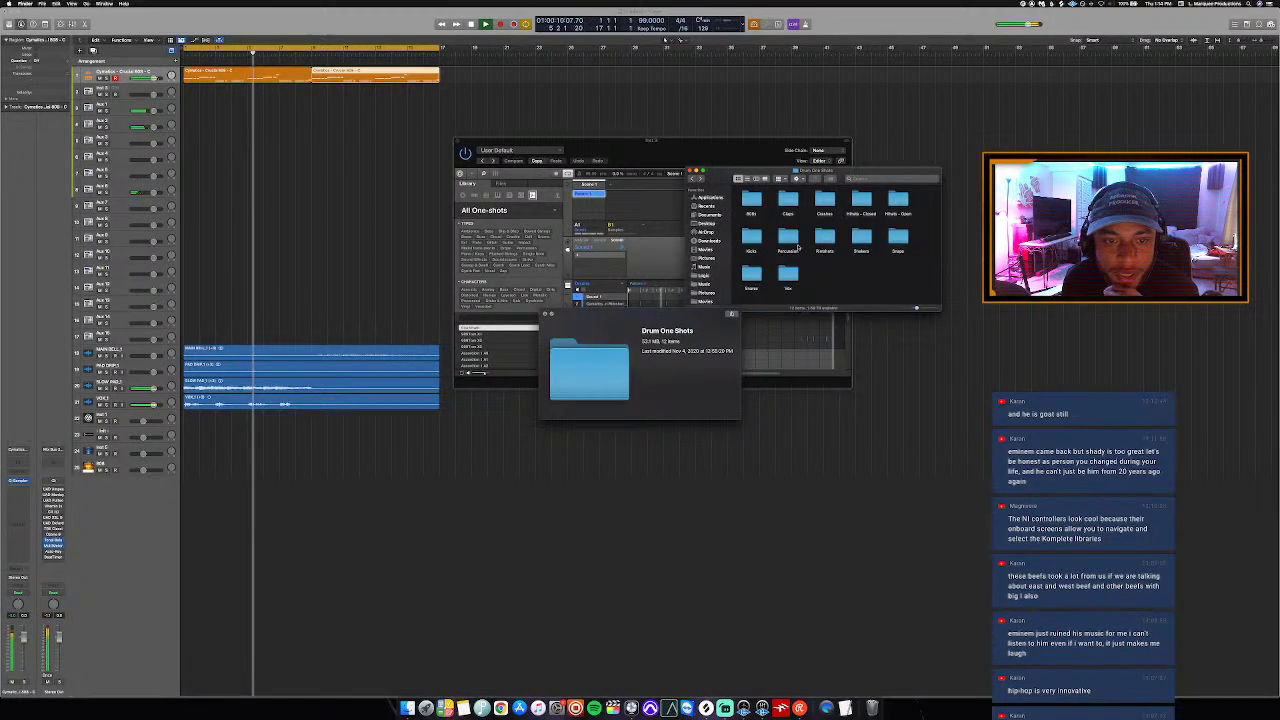
key("super+Down")
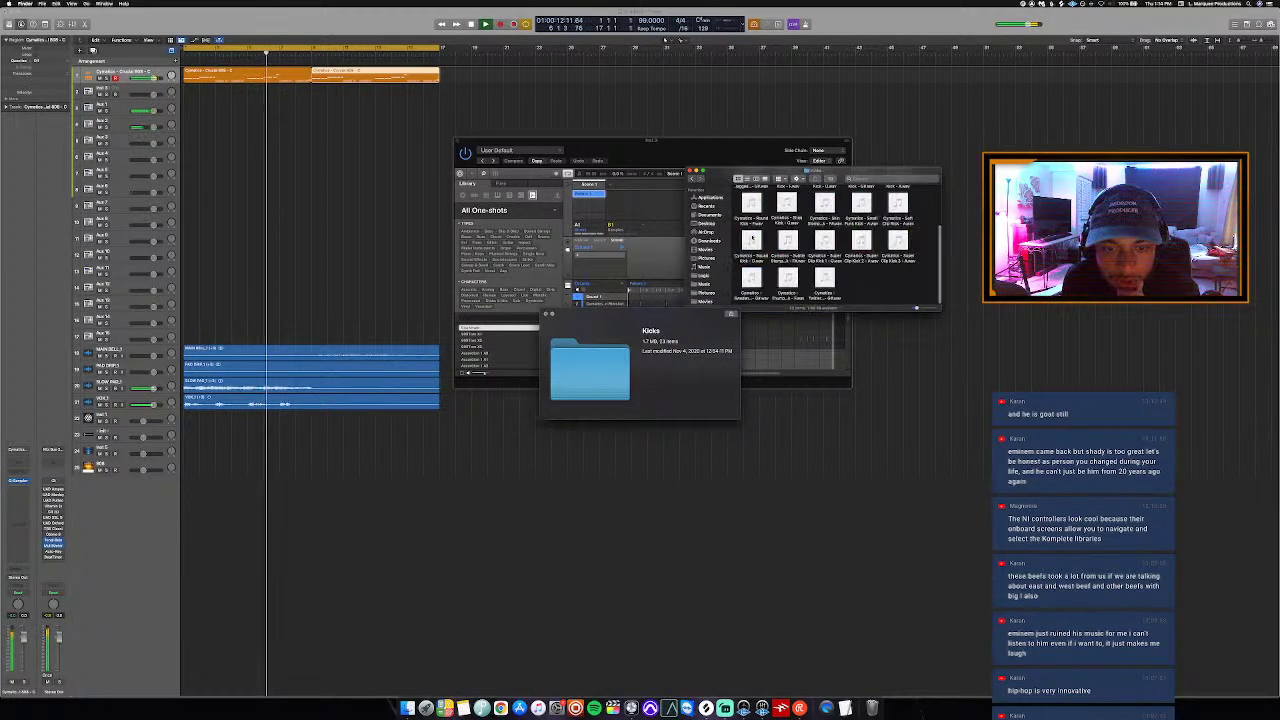
key("Right")
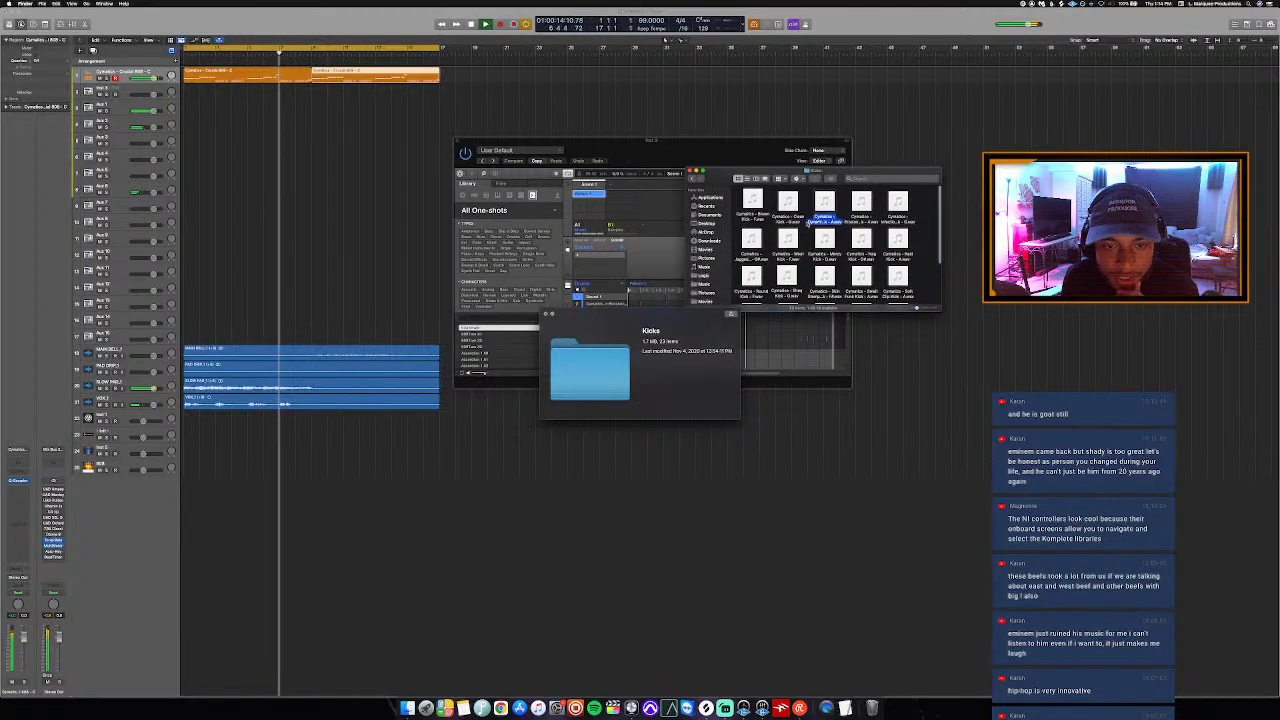
left_click(788, 205)
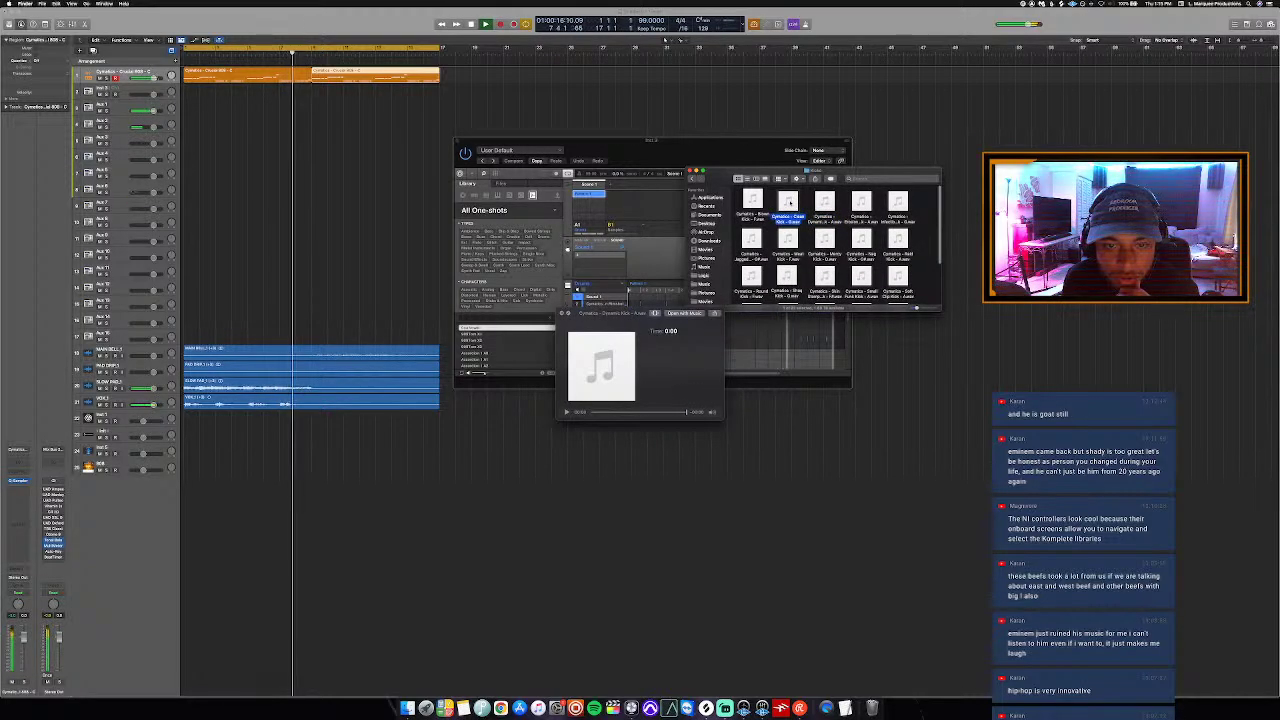
left_click(766, 205)
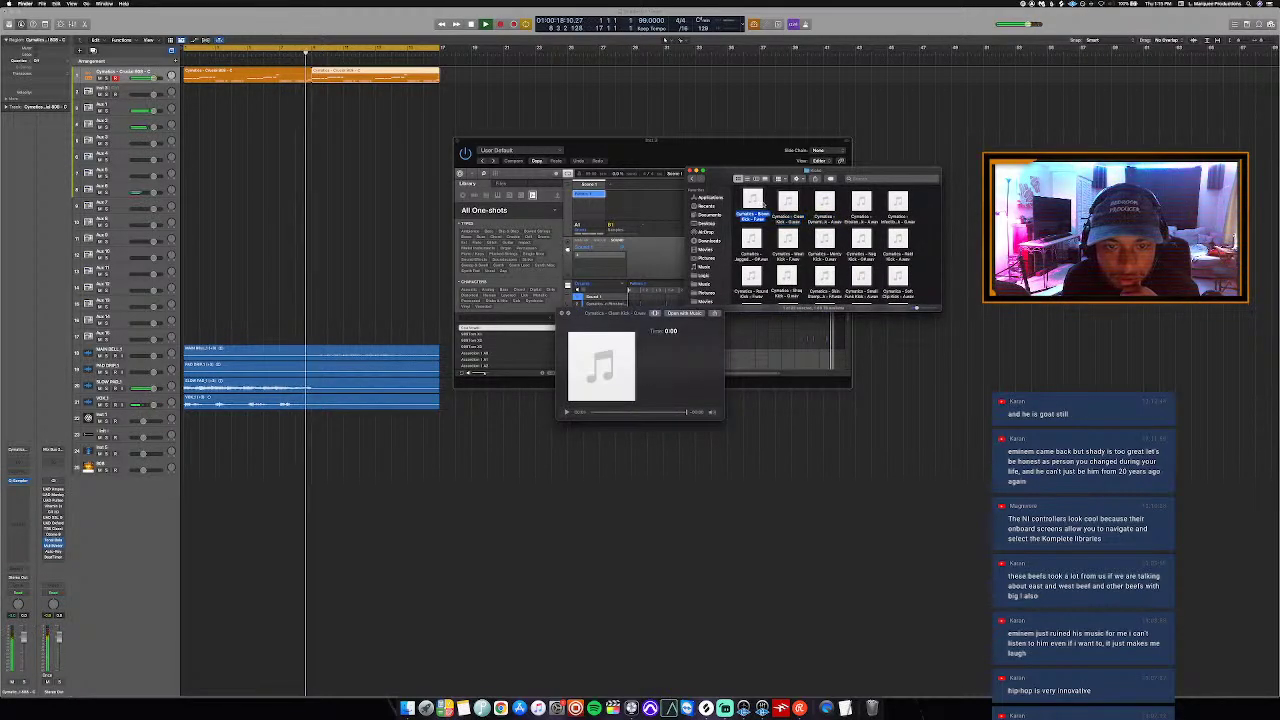
Step: Load the second kick sample of the folder into the first sound slot of Maschine 2 and close the preview
key("Right")
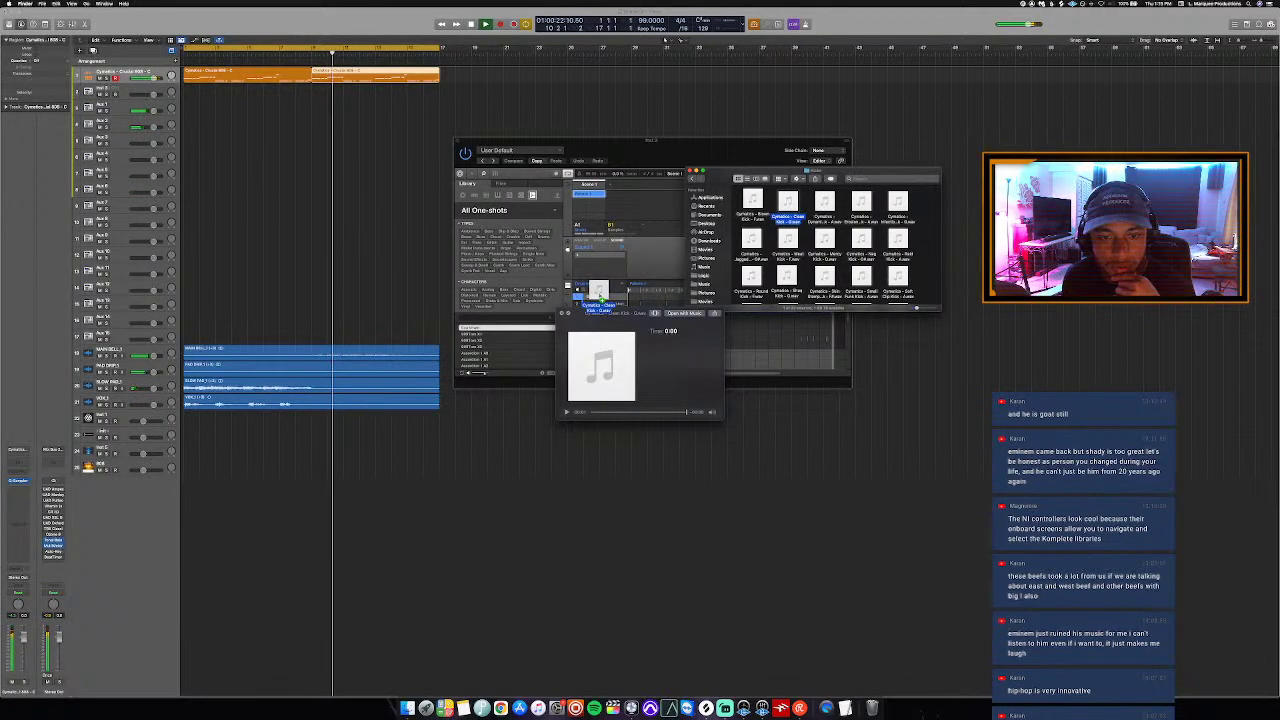
left_click(563, 313)
left_click(661, 272)
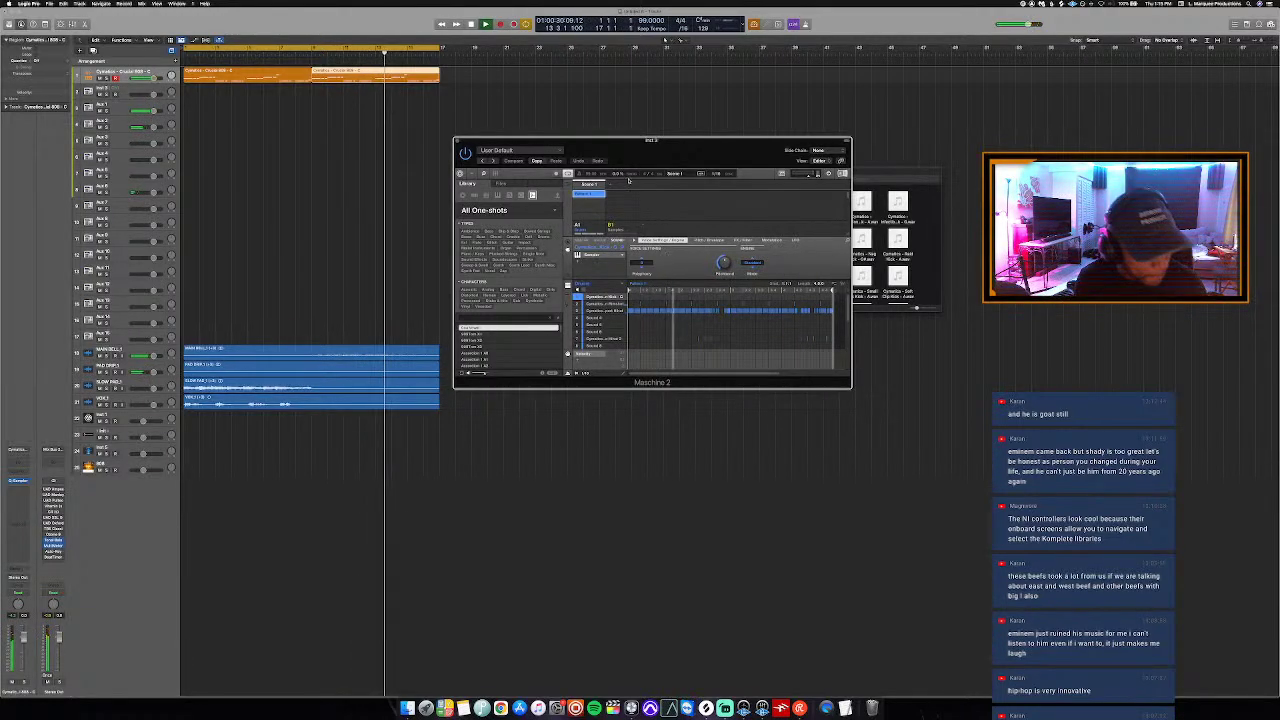
Step: Select and arm the Maschine 2 track and record a kick pattern into the first sound over the looping beat
left_click_drag(620, 147, 603, 144)
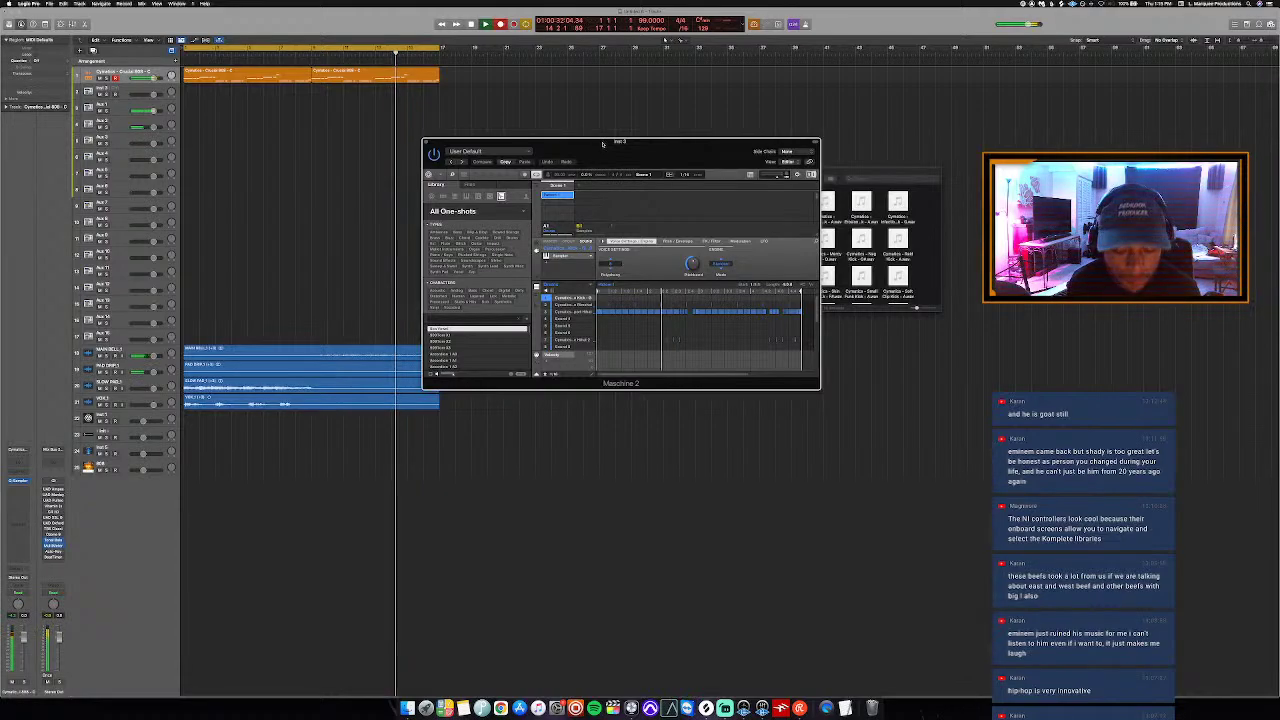
left_click(115, 90)
key("r")
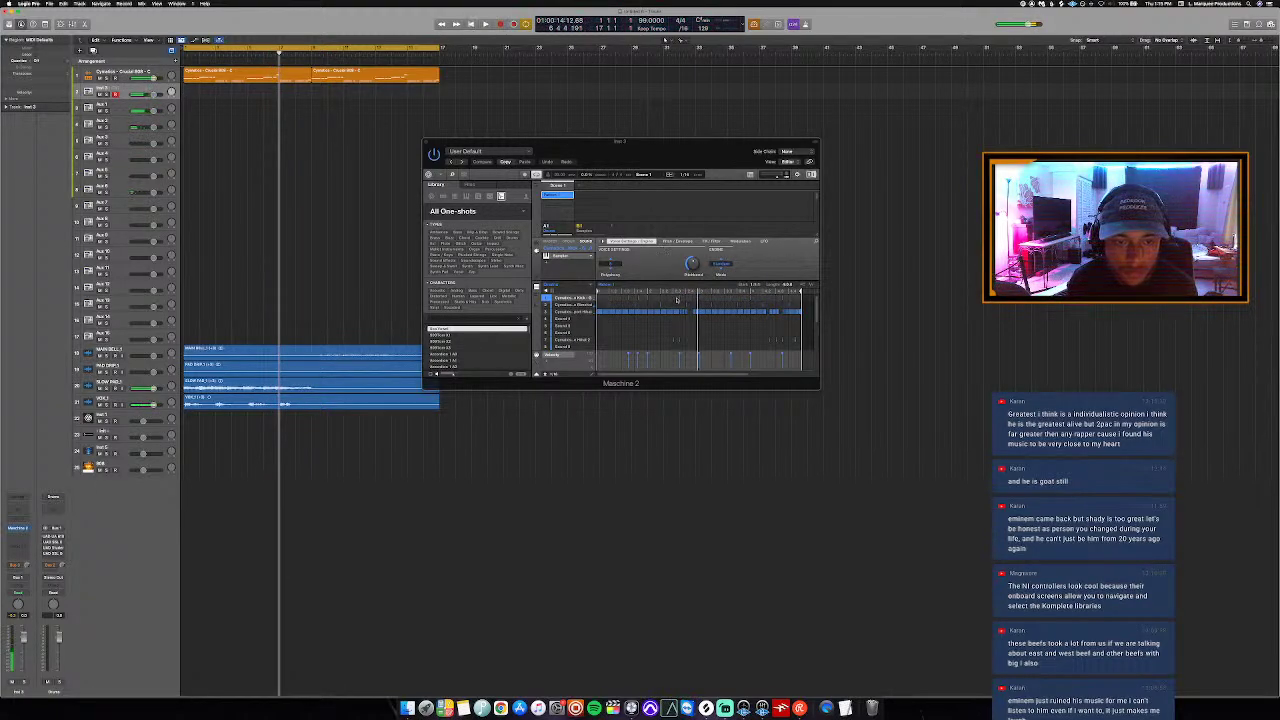
key("space")
key("r")
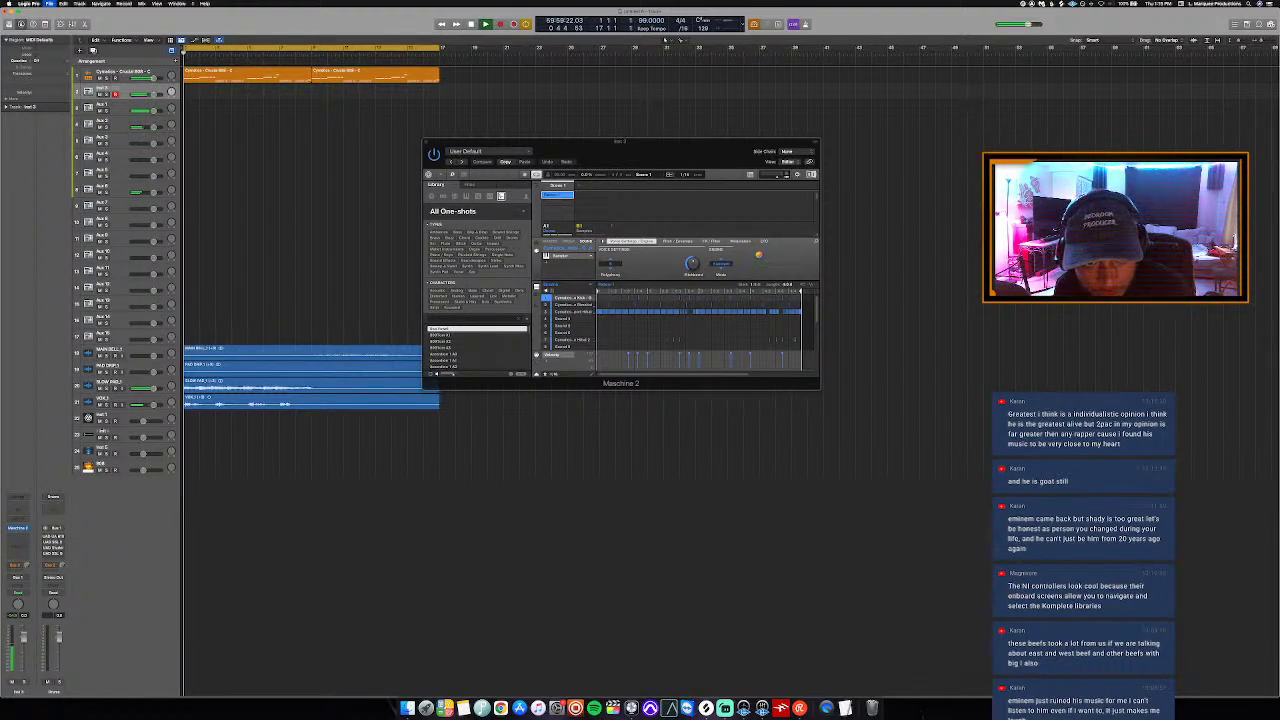
Step: Save the project under its own title in the Logic folder, organized as a folder
key("super+s")
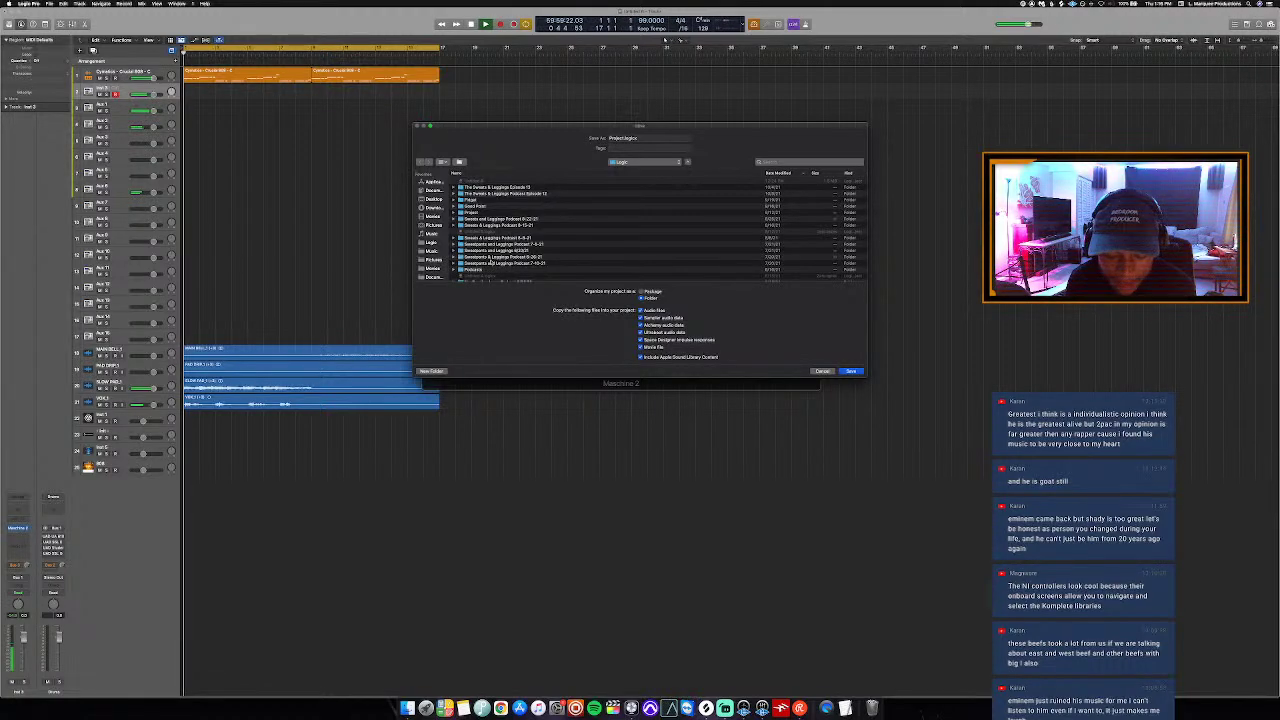
left_click(440, 243)
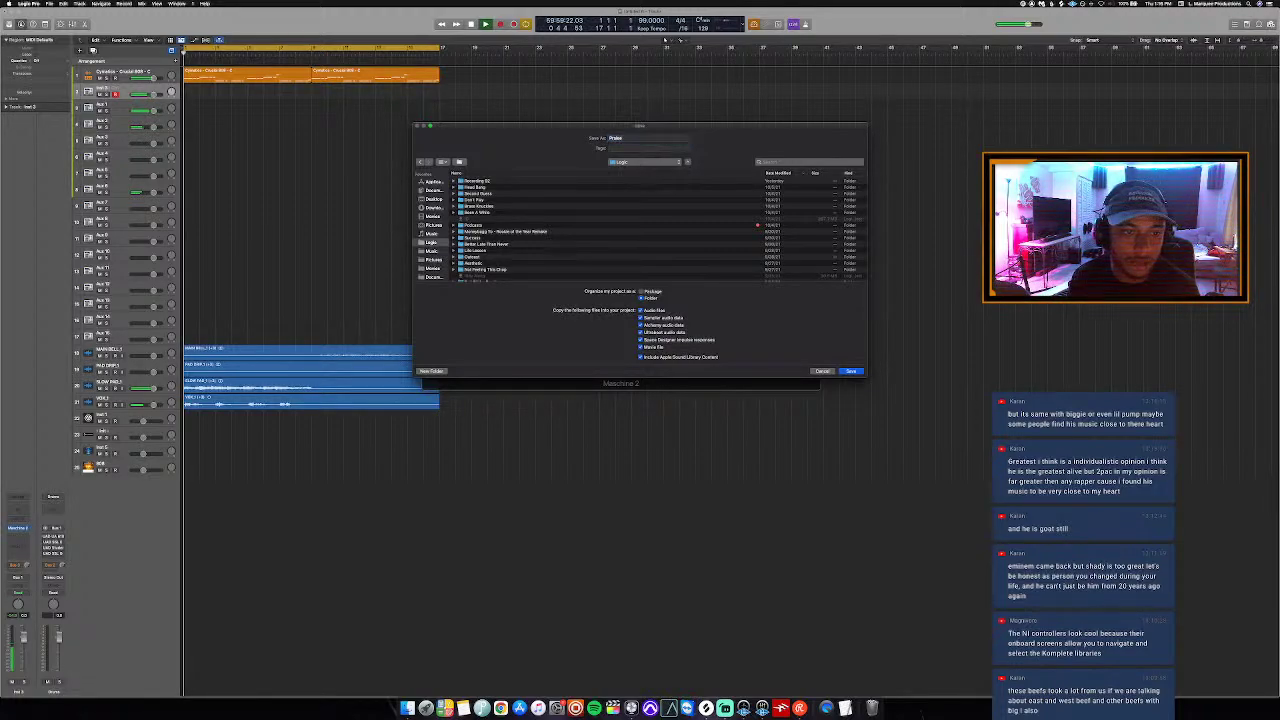
key("Return")
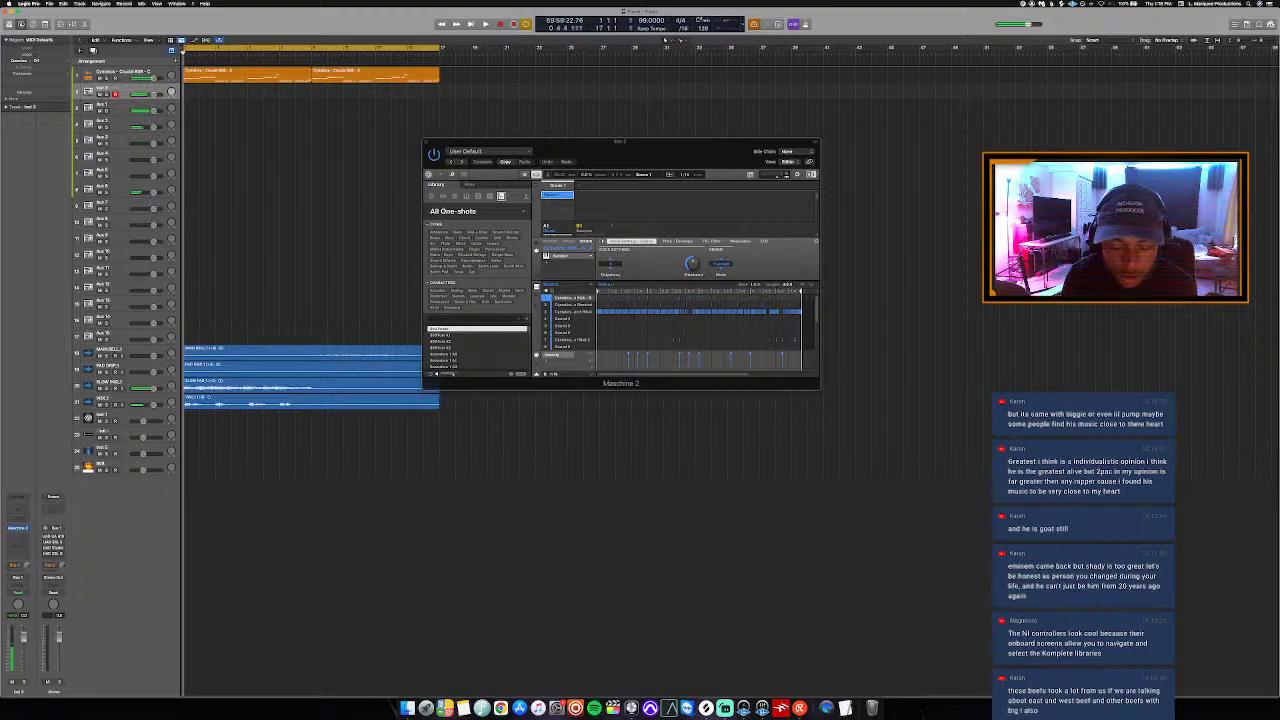
Step: Switch to Finder and audition shaker samples from the Shakers folder in Drum One Shots while the beat plays
key("space")
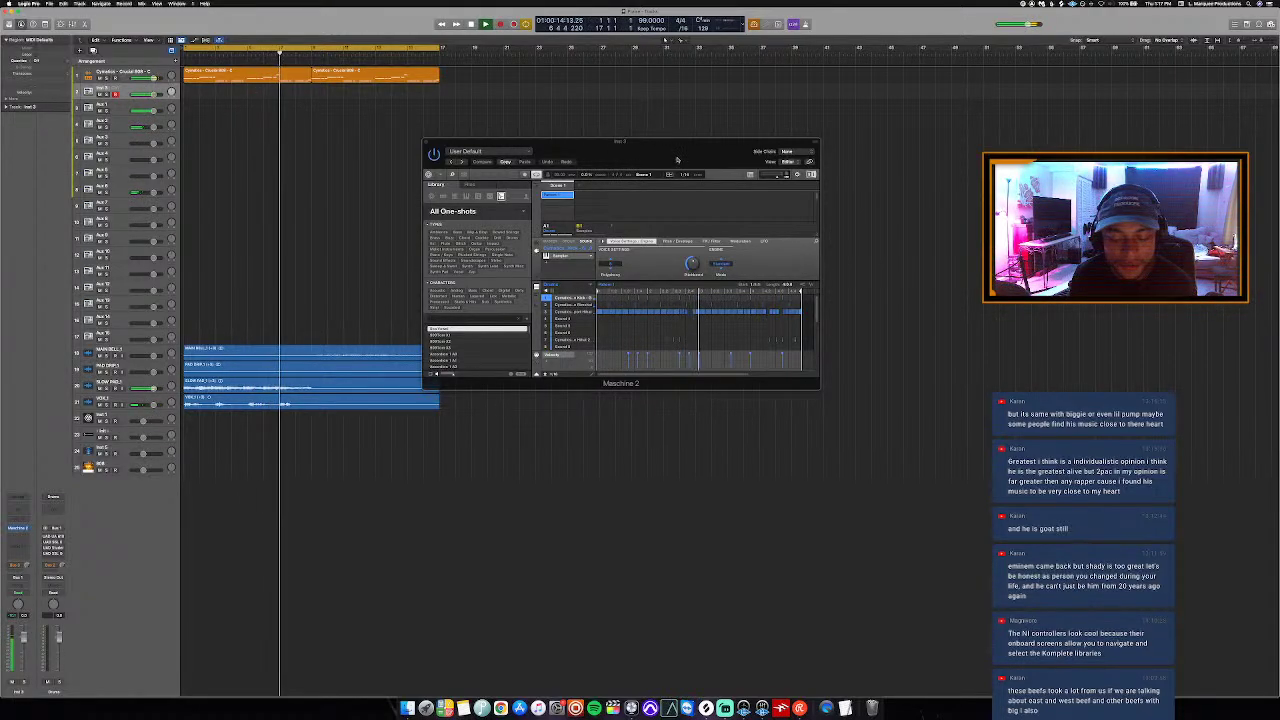
left_click_drag(679, 153, 598, 145)
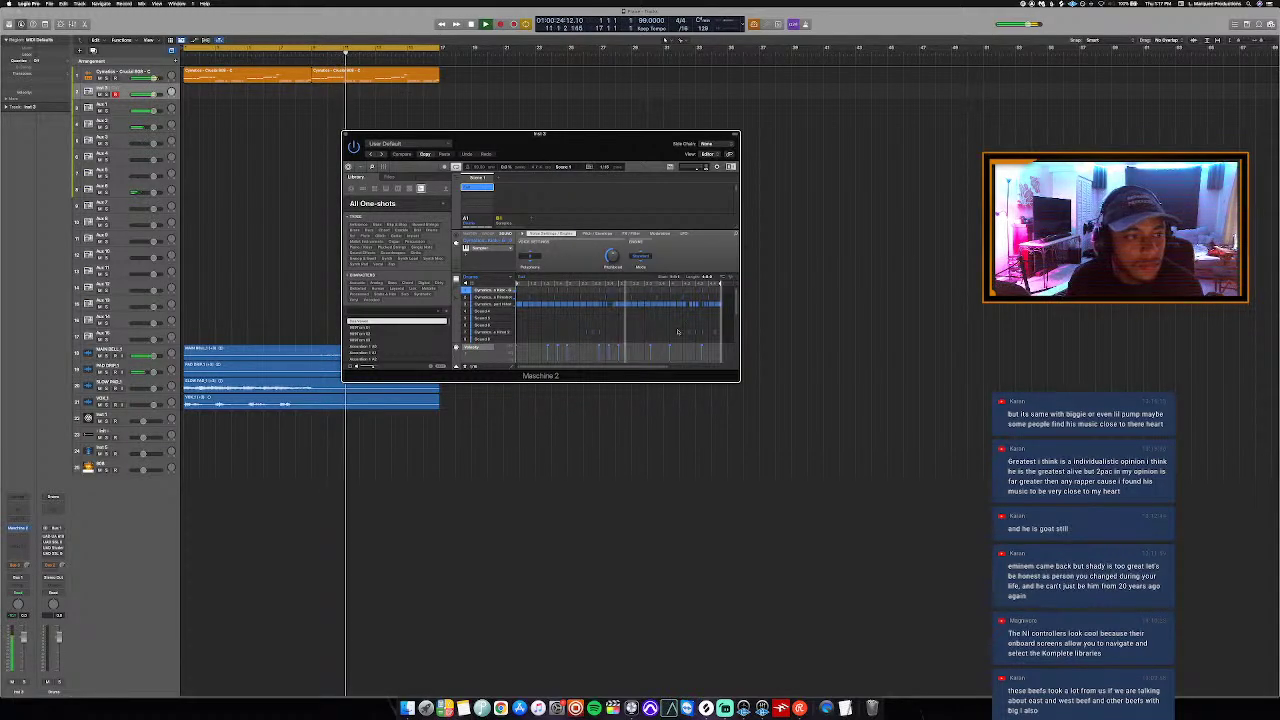
key("super+Tab")
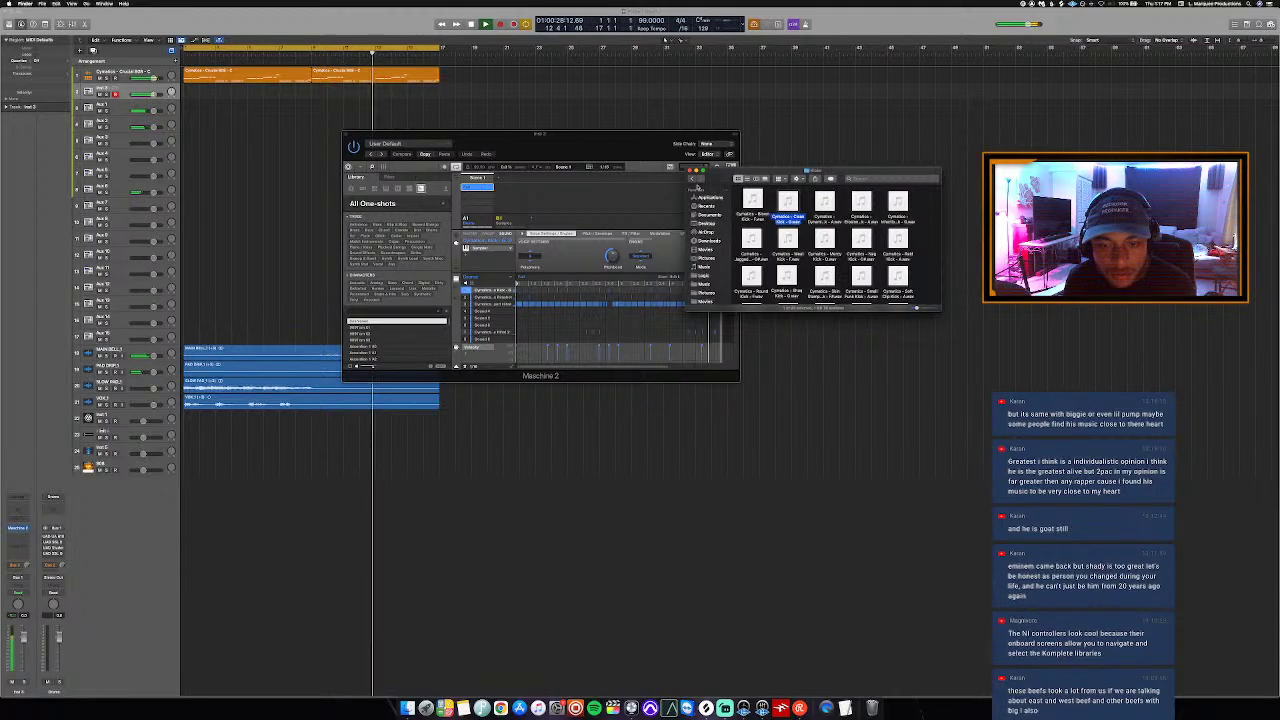
left_click(692, 181)
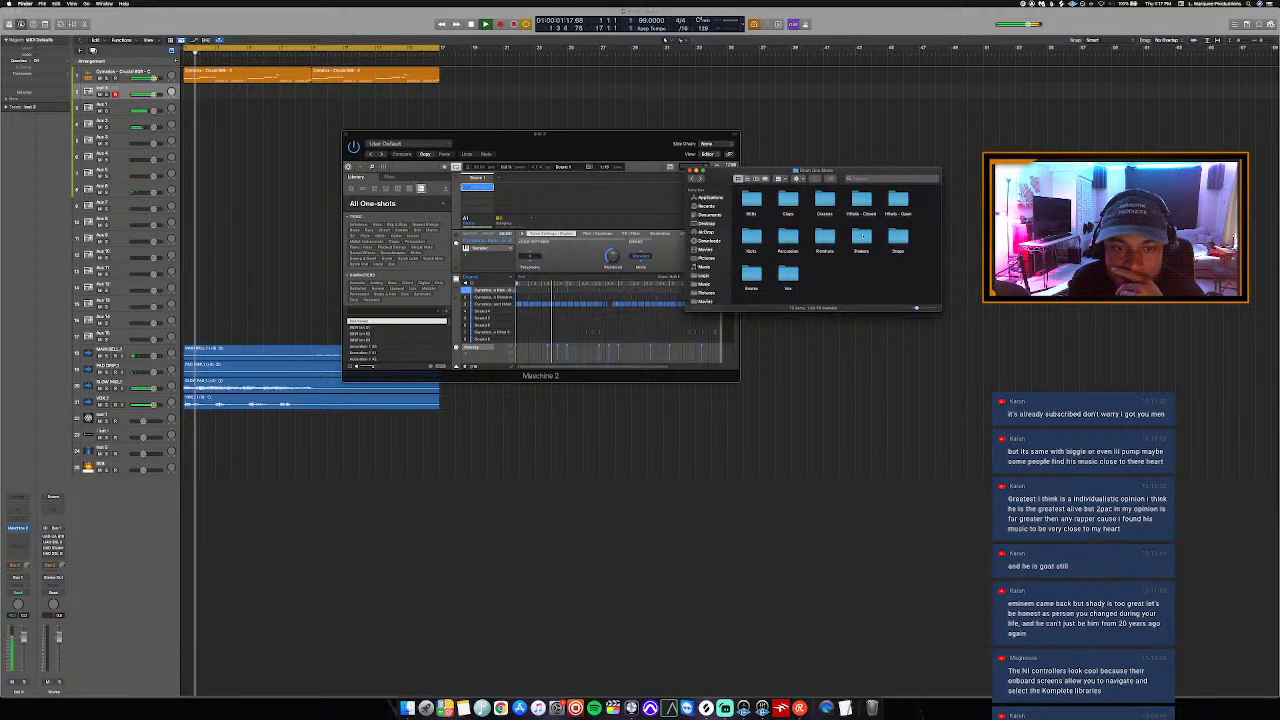
double_click(861, 236)
left_click(862, 237)
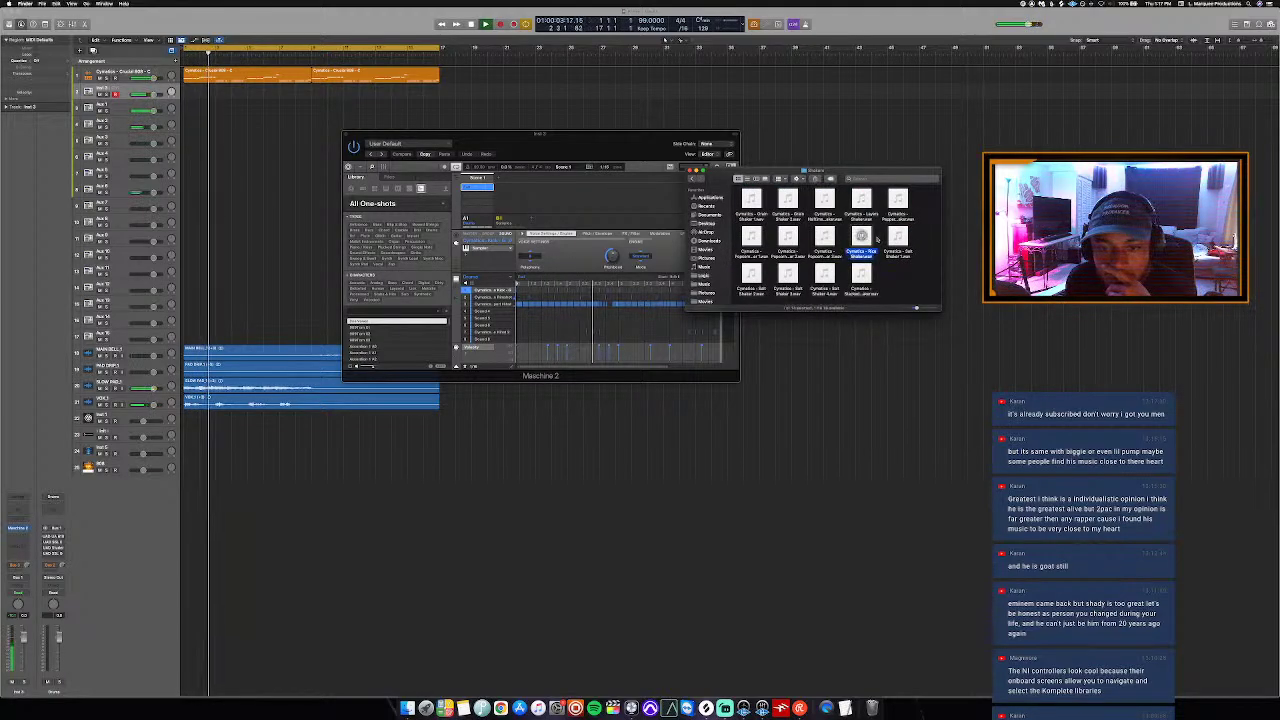
left_click(897, 236)
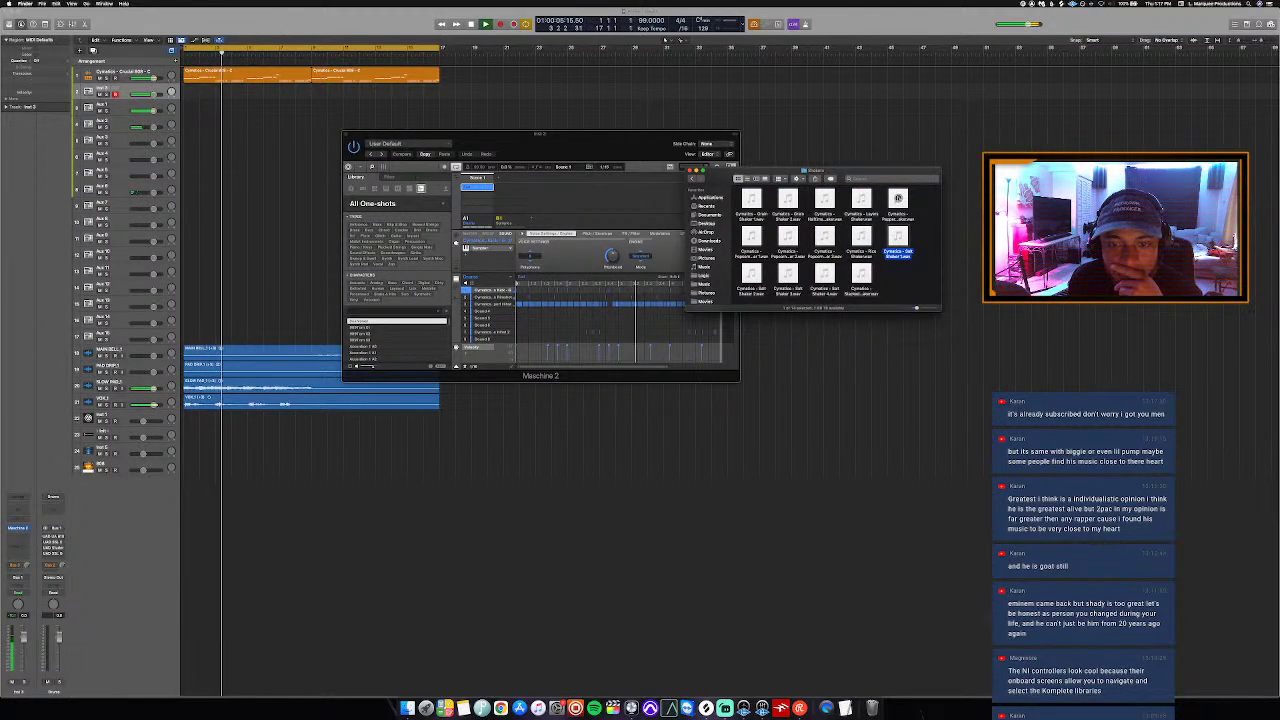
left_click(861, 199)
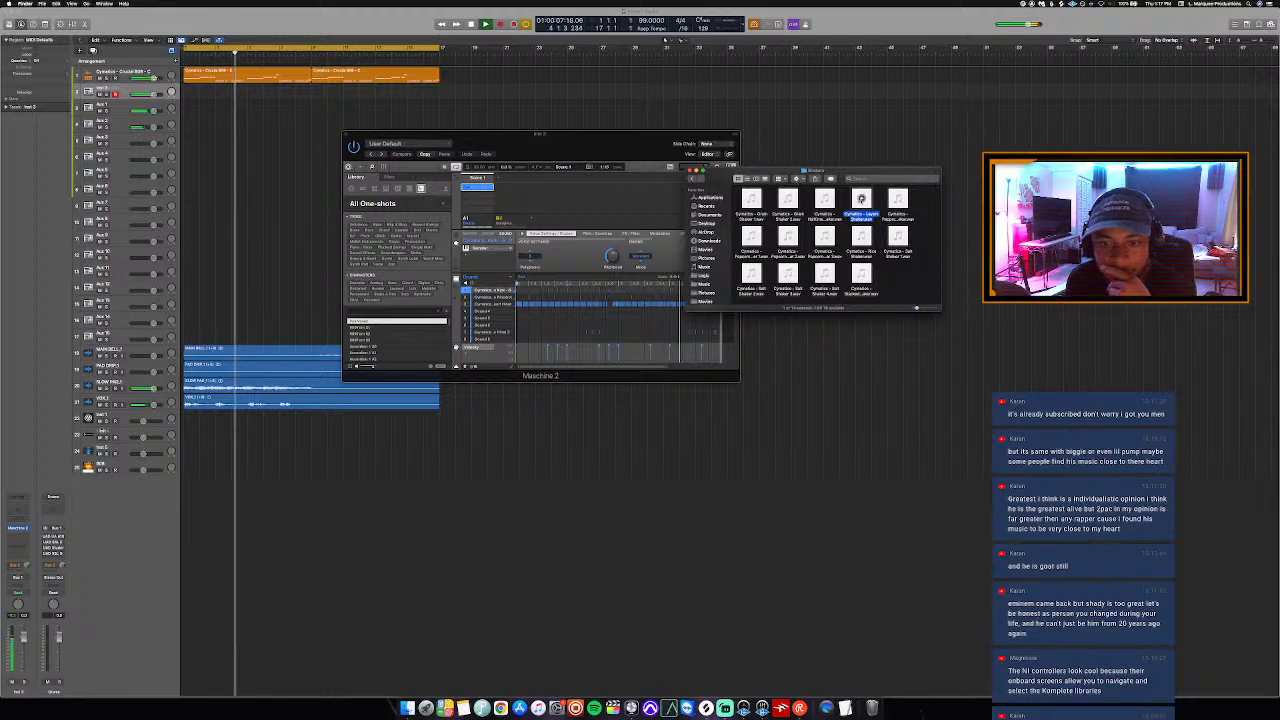
left_click(825, 199)
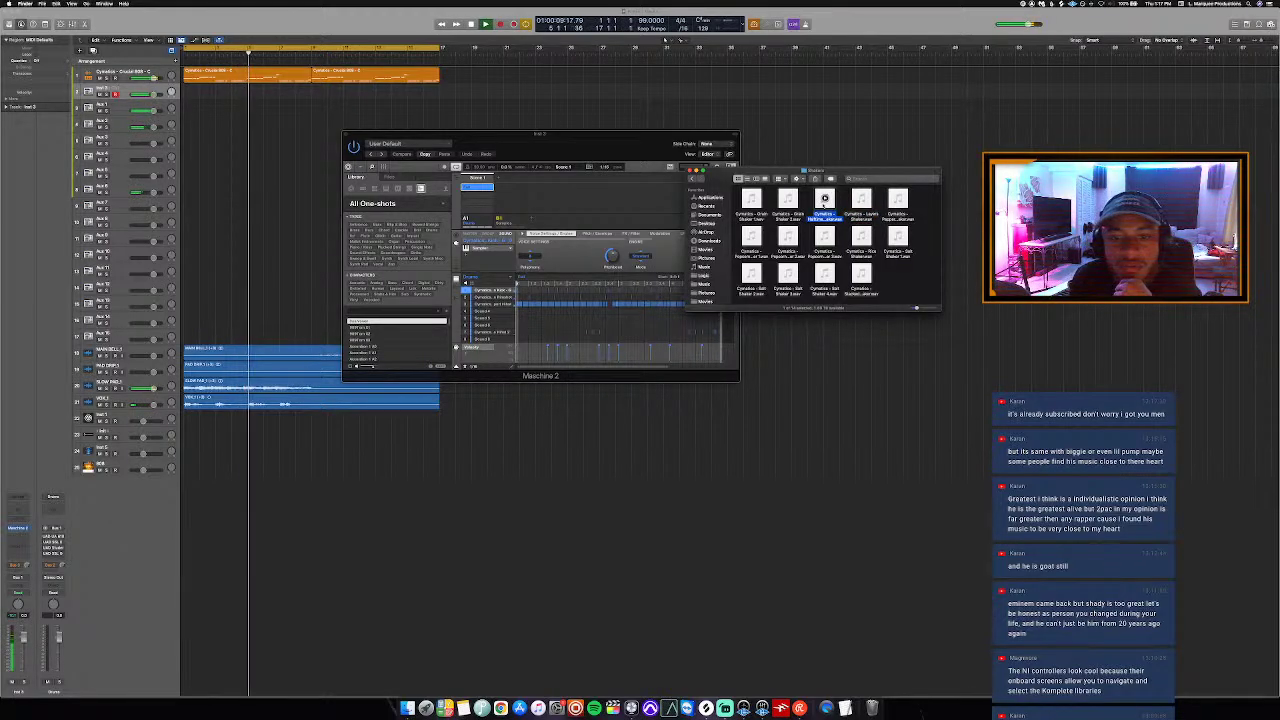
left_click(788, 199)
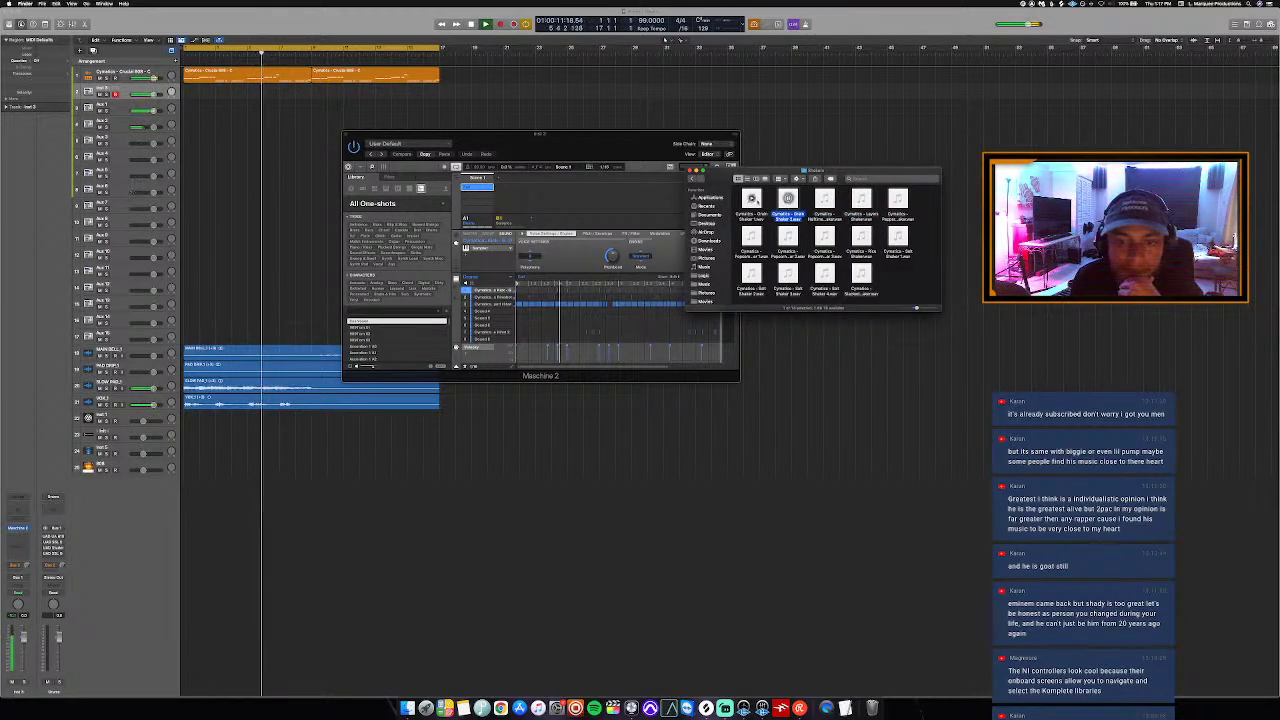
left_click(751, 199)
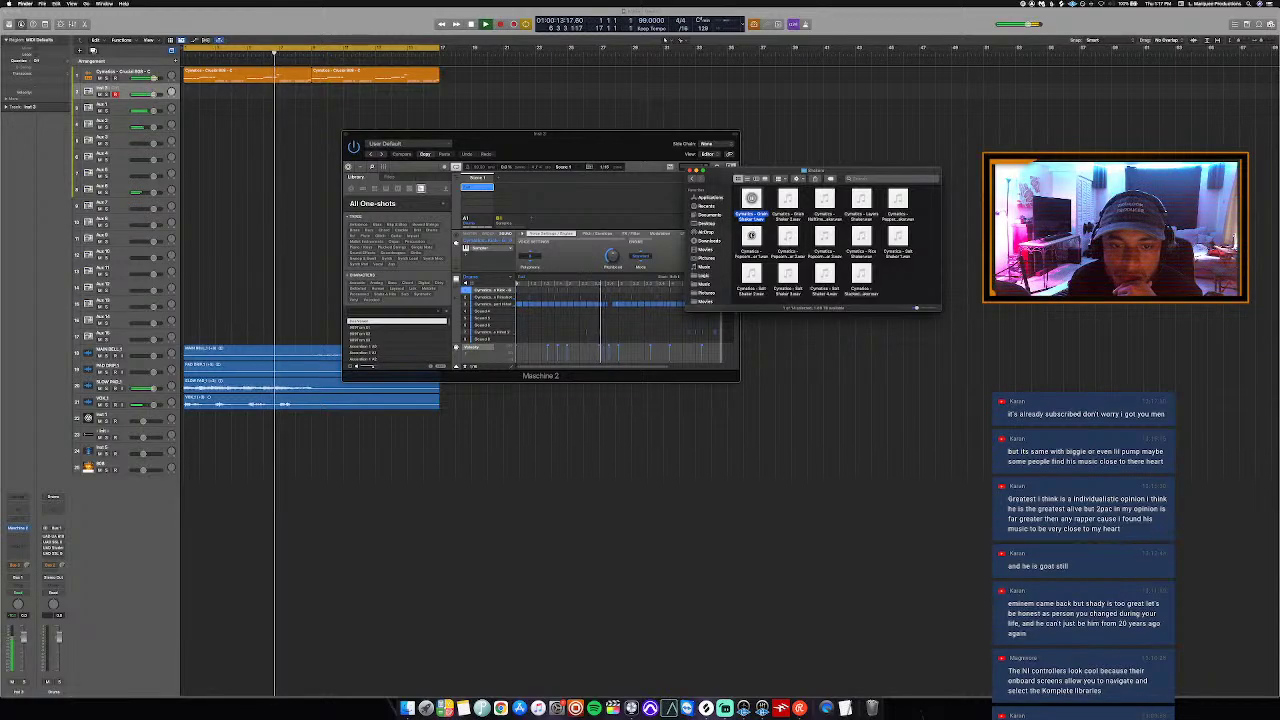
Step: Load a shaker sample into an empty Maschine 2 sound slot and record a shaker hit near the end of the pattern
left_click(758, 236)
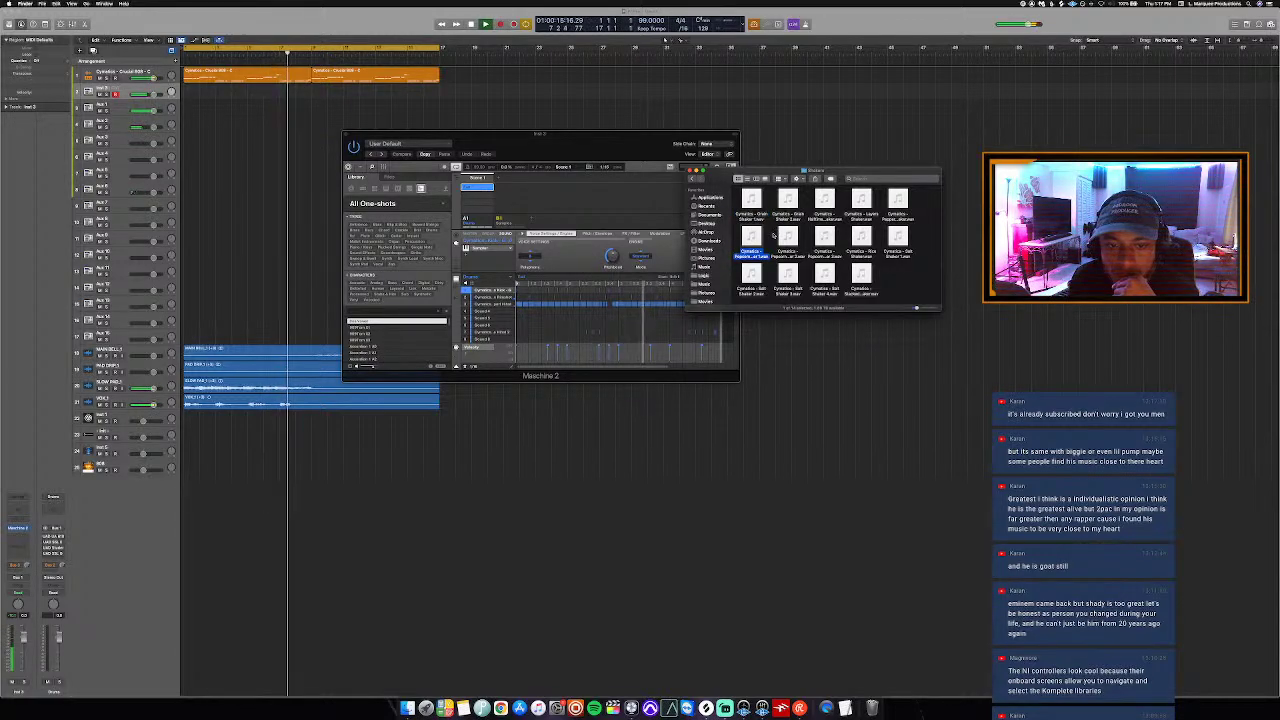
left_click_drag(773, 236, 498, 339)
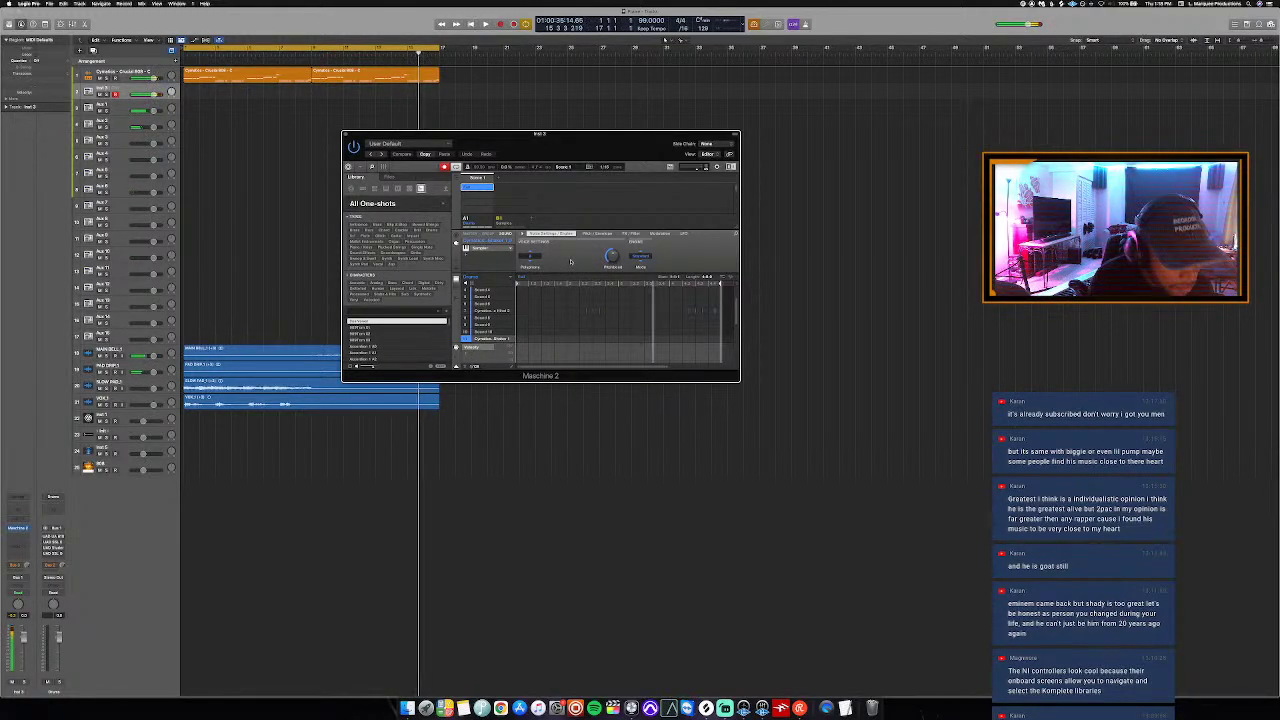
key("space")
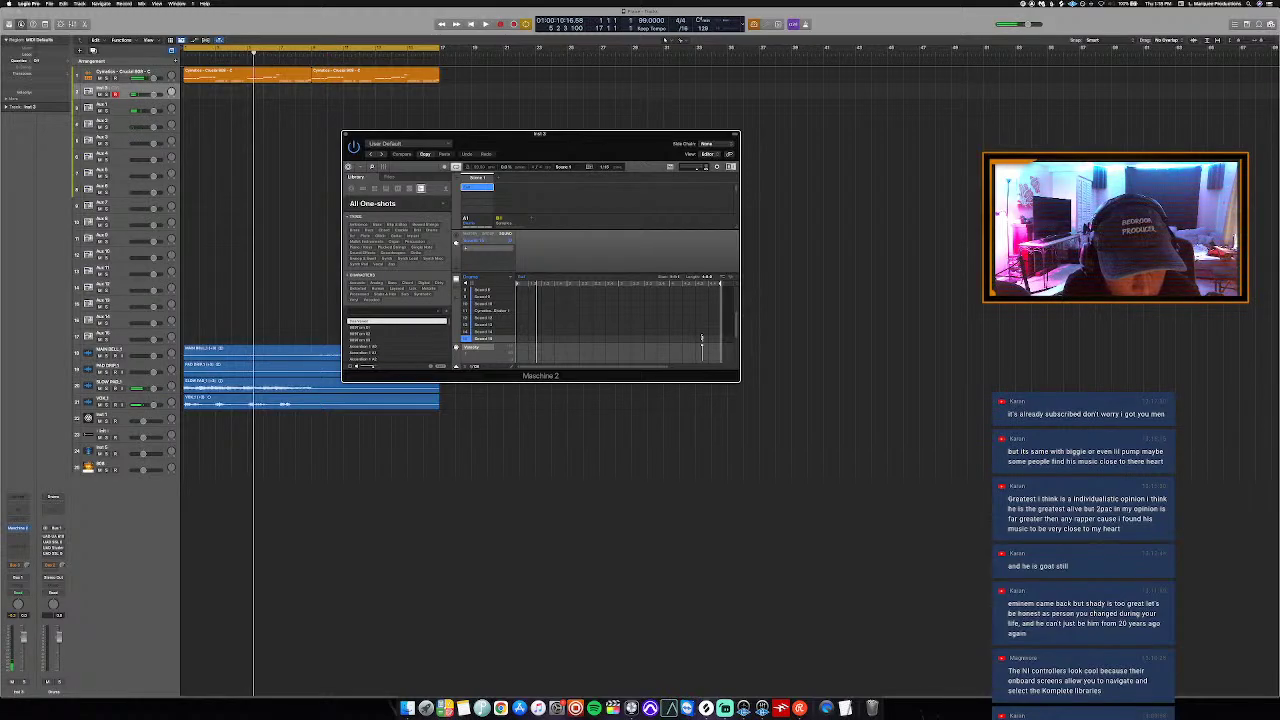
scroll(702, 332, "up", 4)
scroll(704, 337, "down", 1)
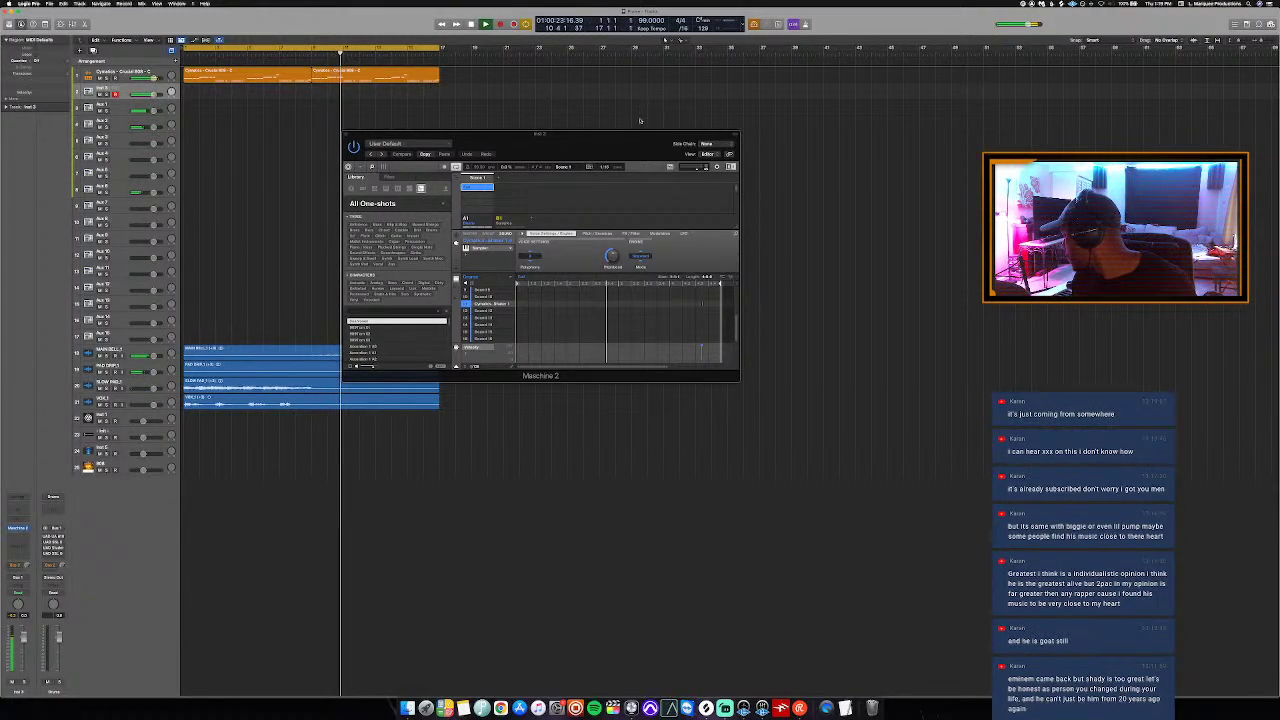
left_click_drag(611, 155, 578, 191)
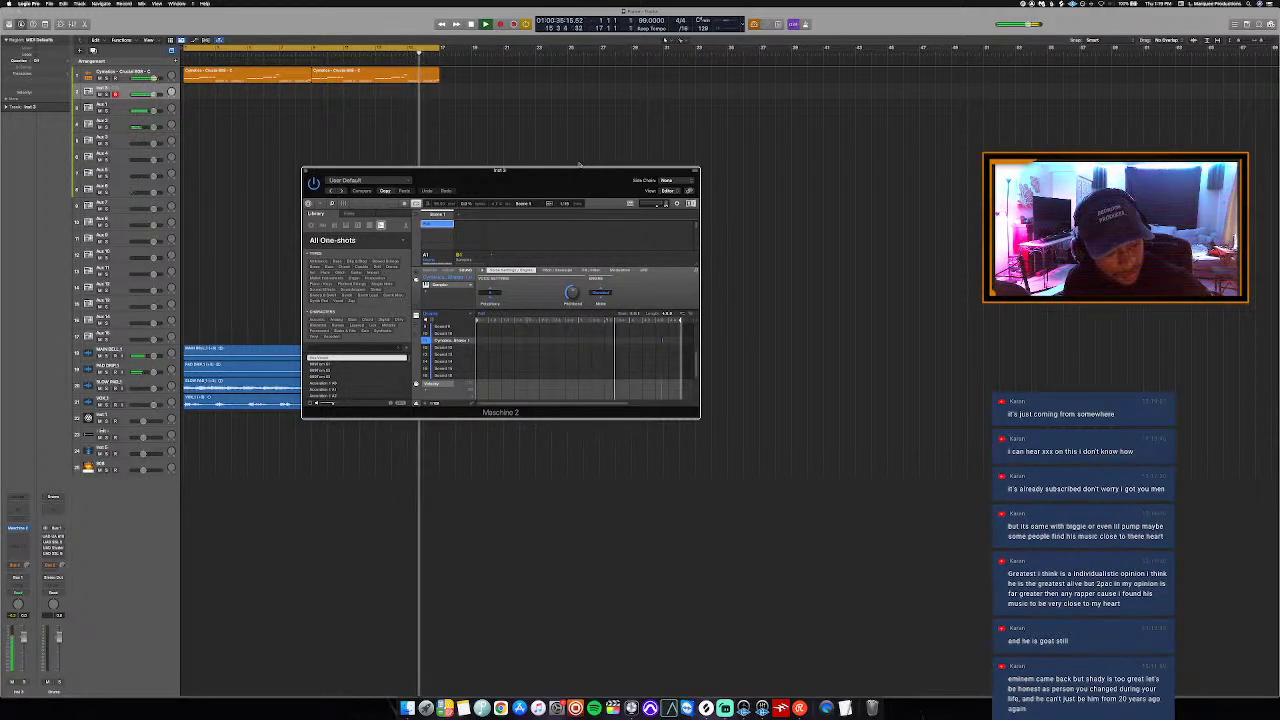
left_click_drag(611, 194, 629, 254)
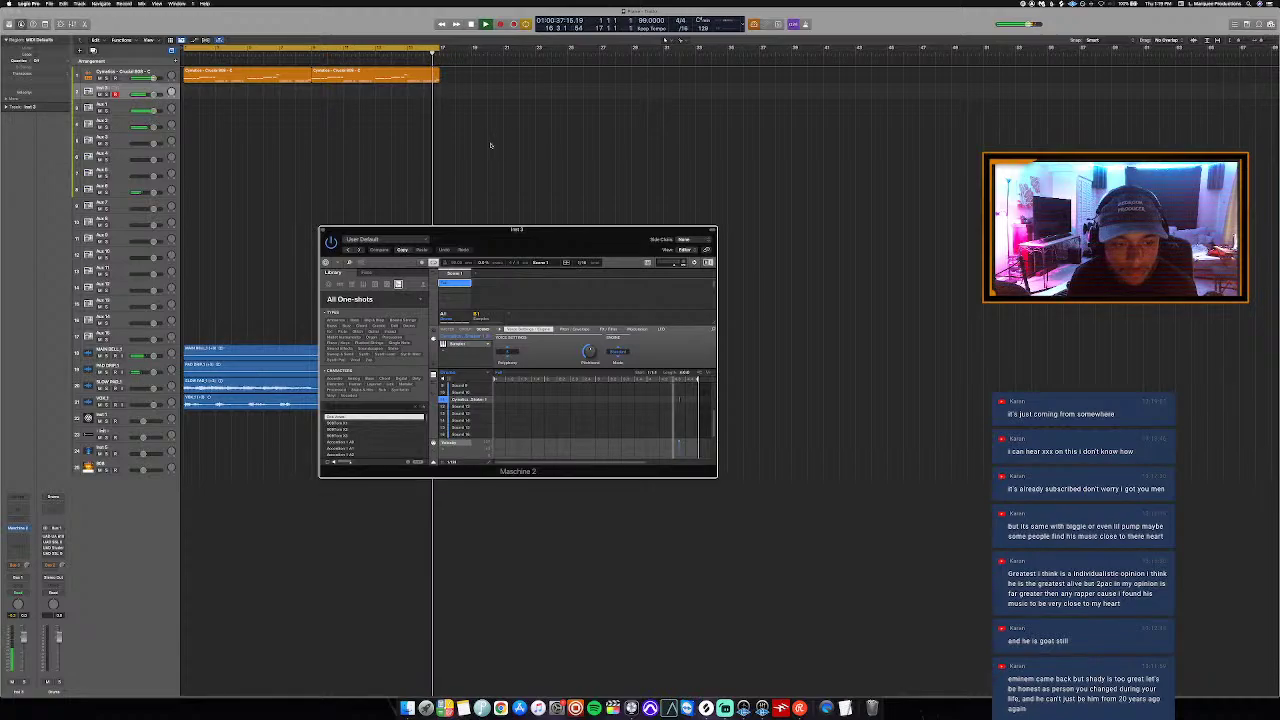
Step: Set the cycle range to bars 9 to 17 and split the four blue audio regions at bar 9
left_click(330, 73)
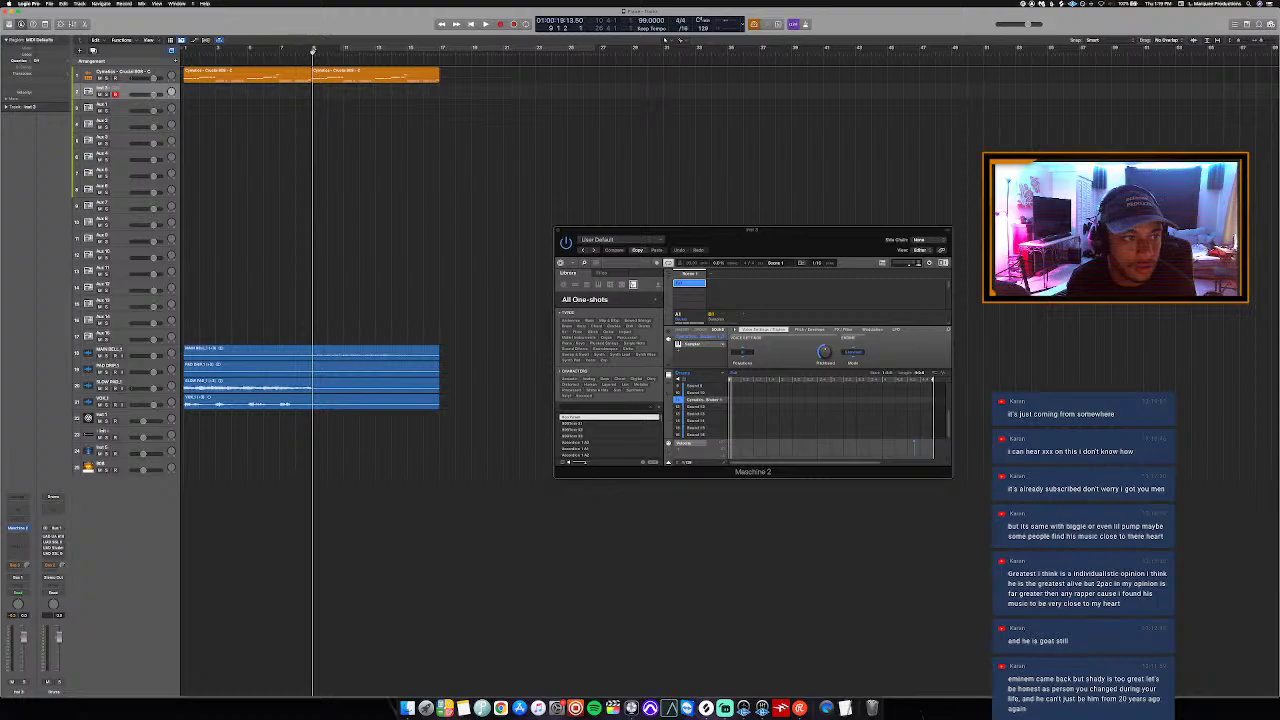
left_click_drag(313, 49, 441, 50)
left_click_drag(405, 407, 398, 364)
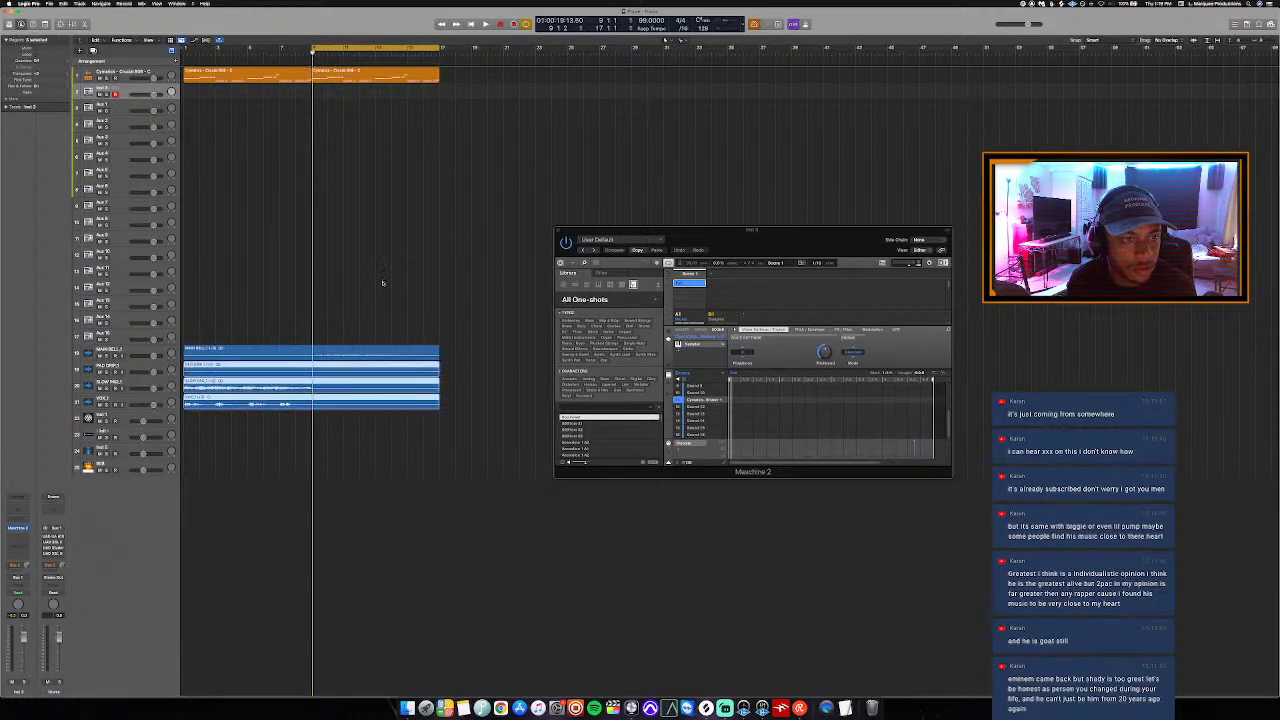
left_click_drag(335, 301, 333, 441)
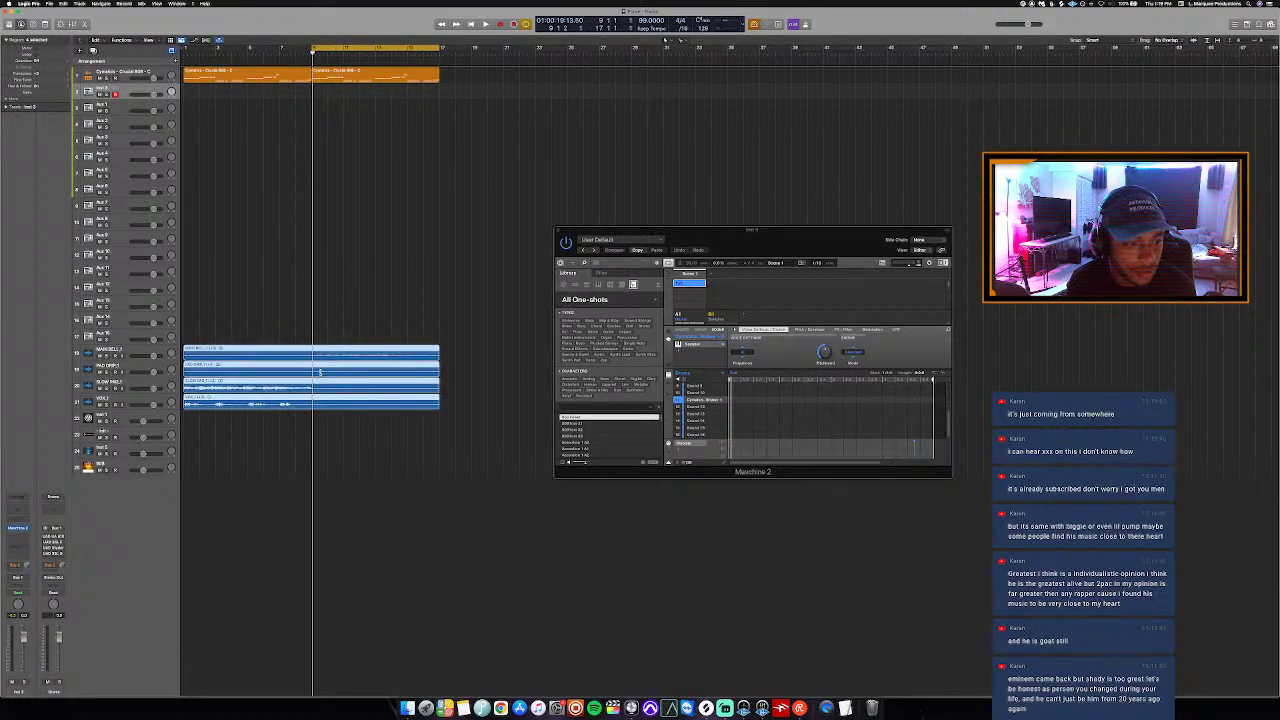
left_click(313, 365)
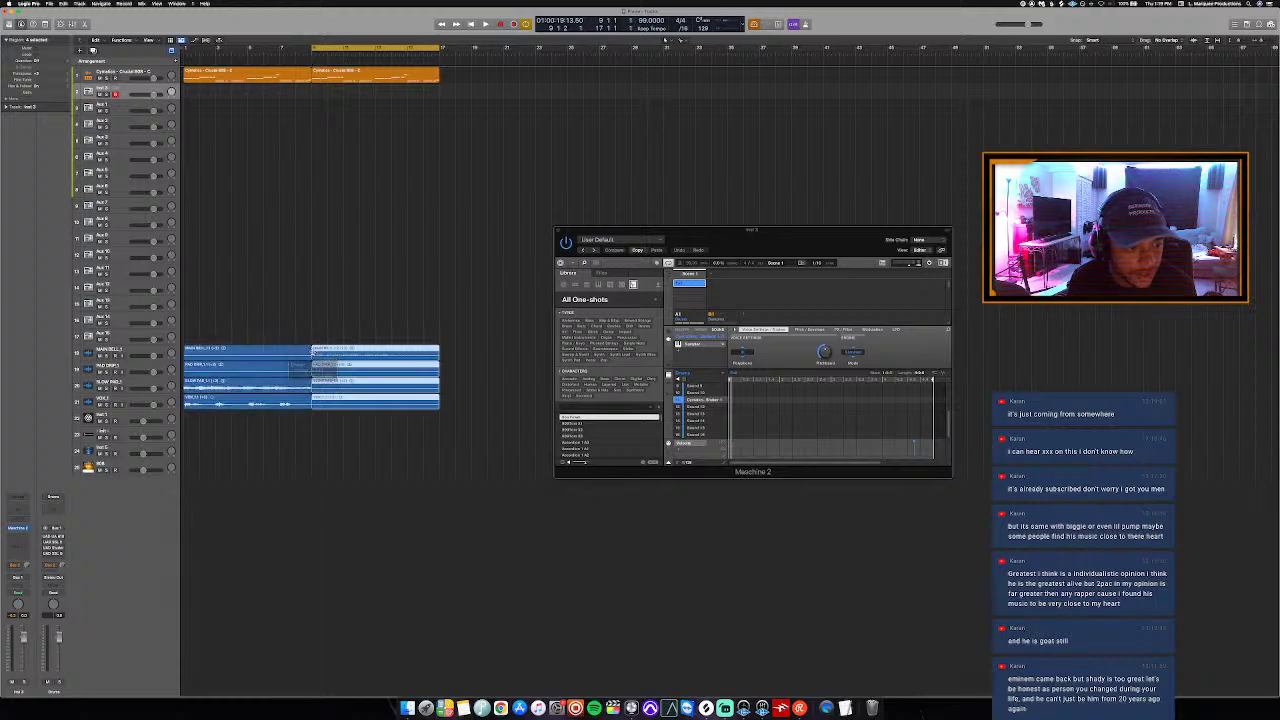
Step: Recolor the four split regions after bar 9 dark teal and repeat them once from bar 17
key("alt+c")
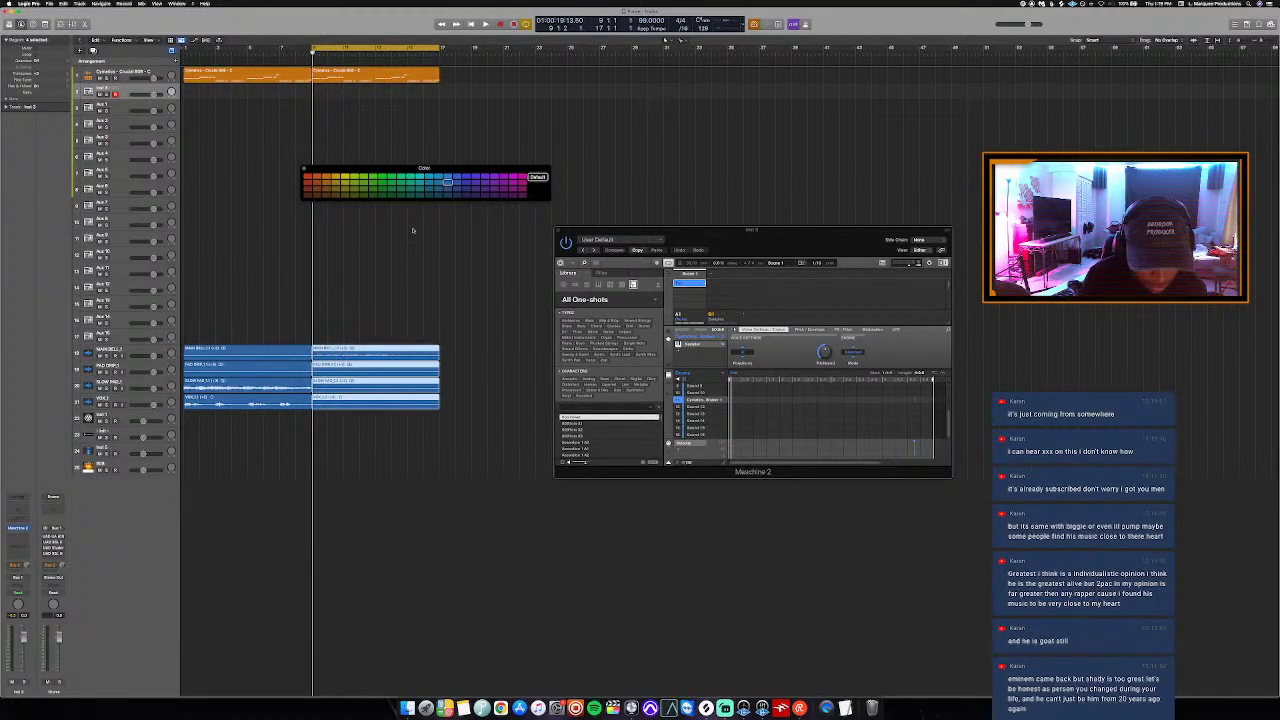
left_click(428, 195)
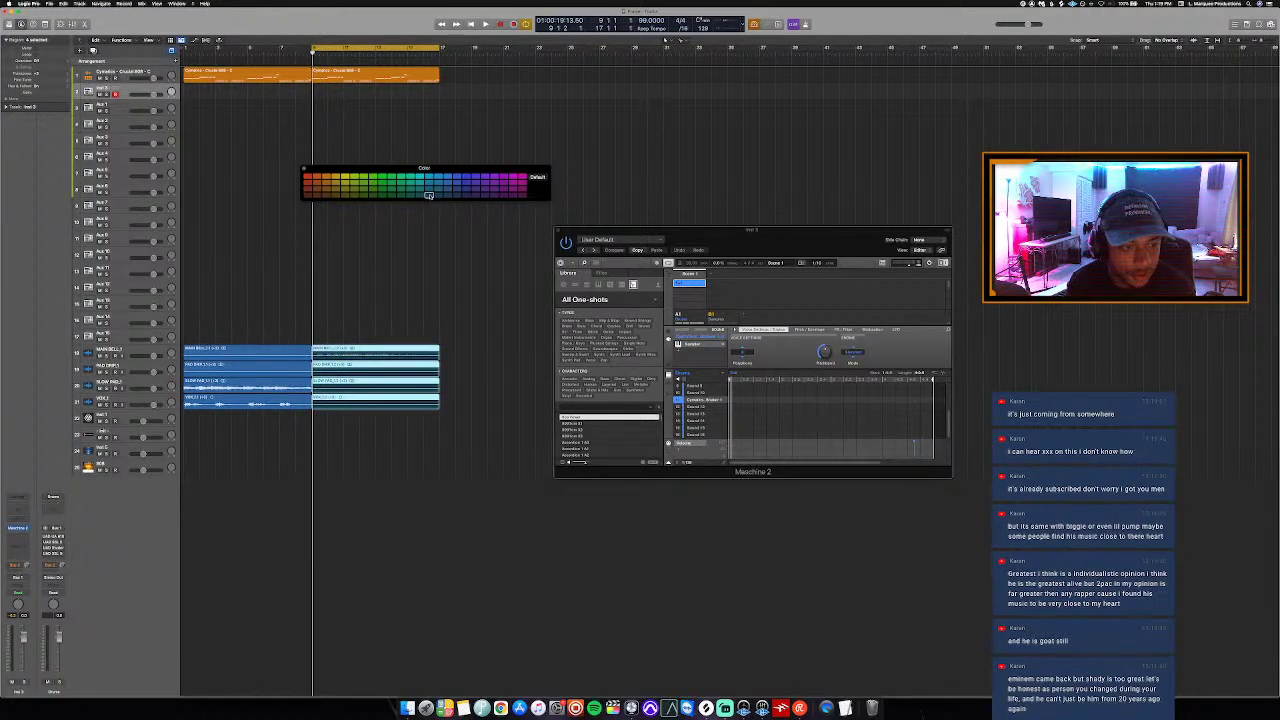
key("alt+c")
key("super+r")
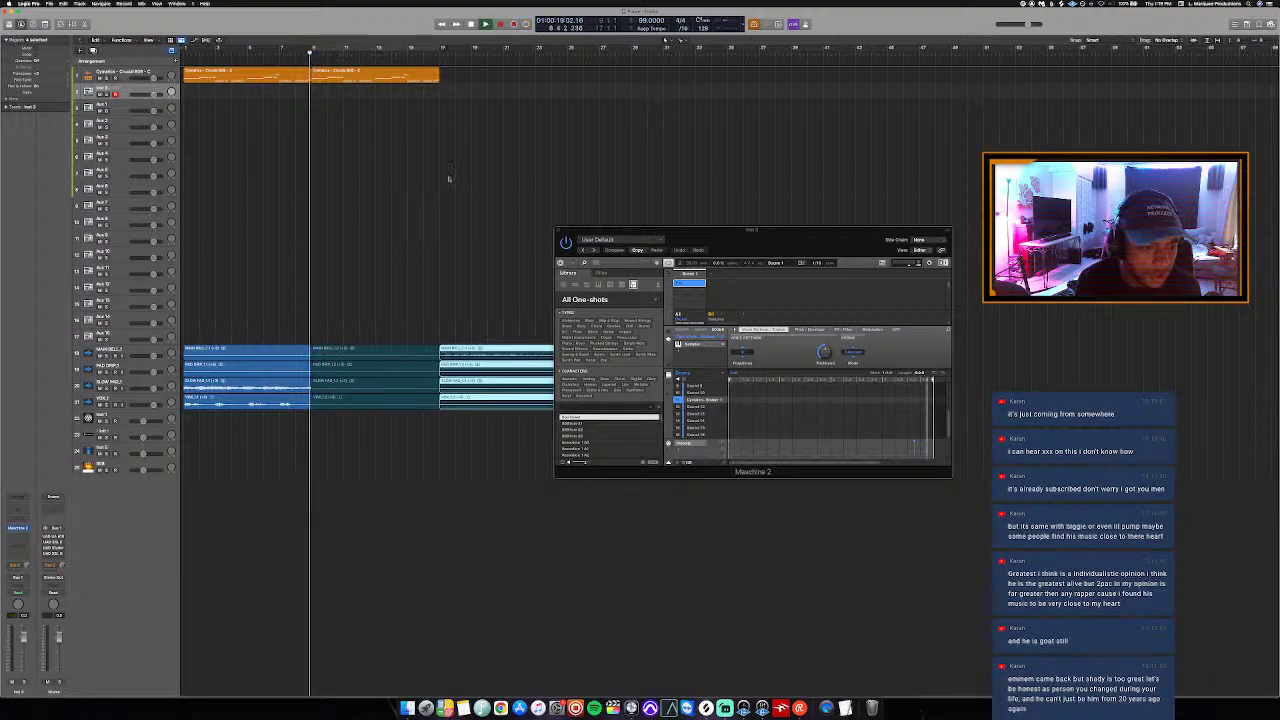
Step: Set the cycle range to bars 17 to 25, move the Maschine 2 window aside, and play the repeated section
left_click_drag(442, 47, 634, 47)
left_click_drag(575, 230, 773, 252)
key("space")
key("space")
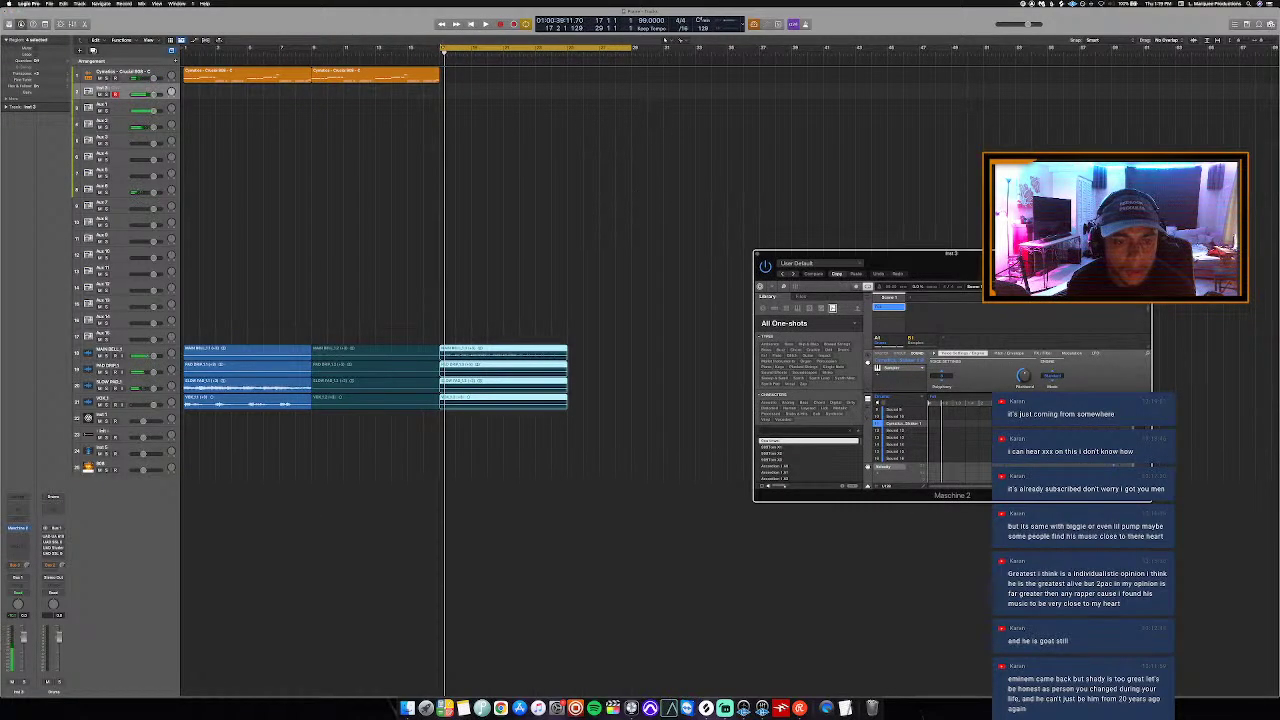
left_click_drag(442, 47, 564, 110)
key("space")
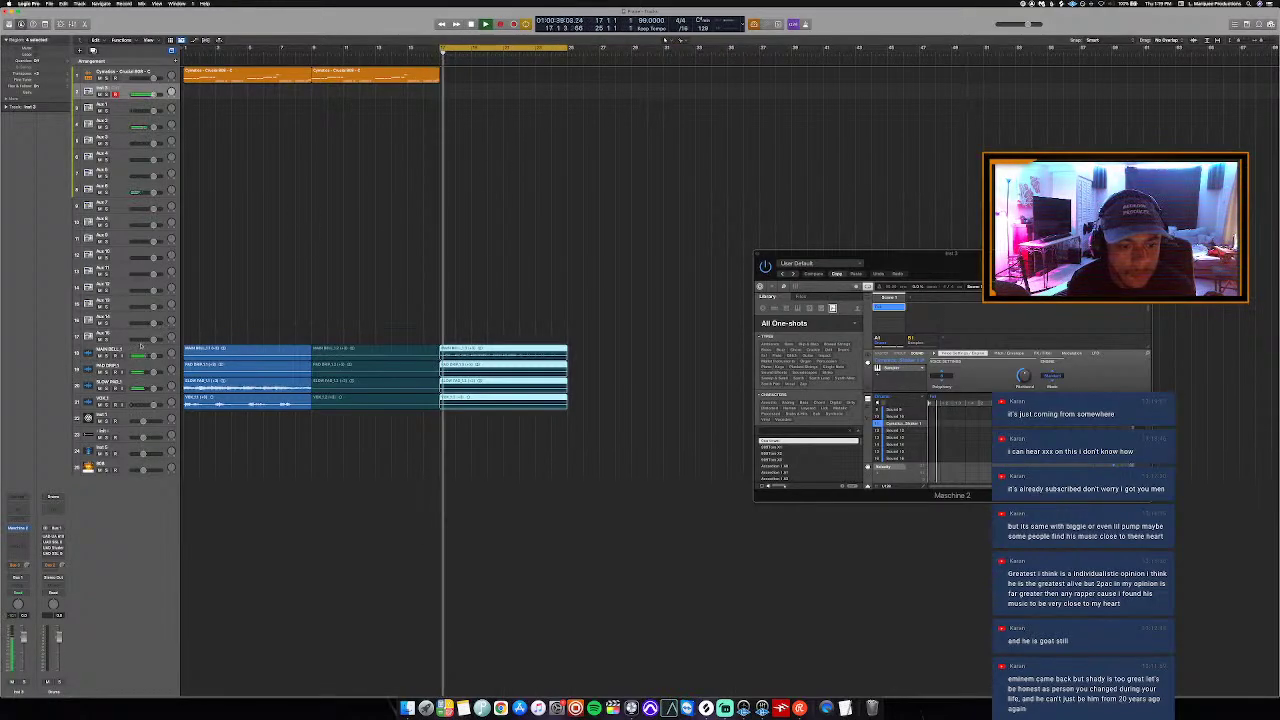
Step: Listen to the bell and pad tracks in the repeated section, soloing them briefly to compare the parts
left_click(142, 351)
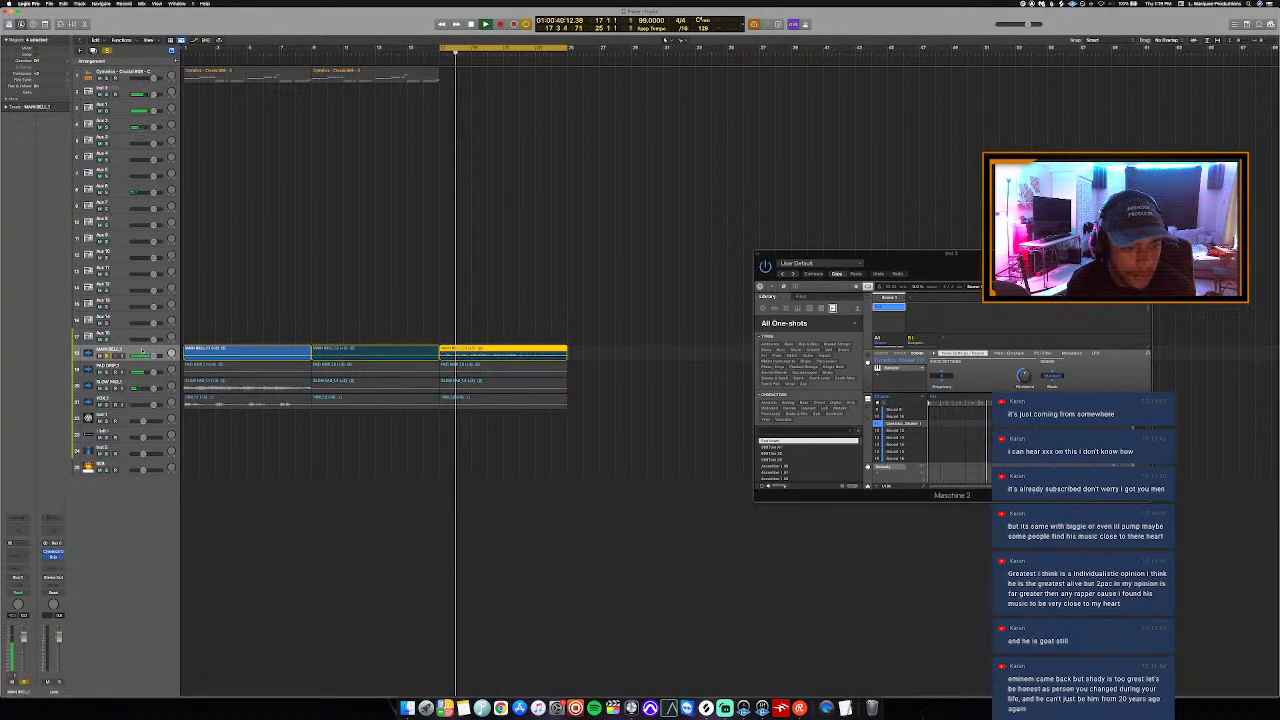
left_click(146, 370)
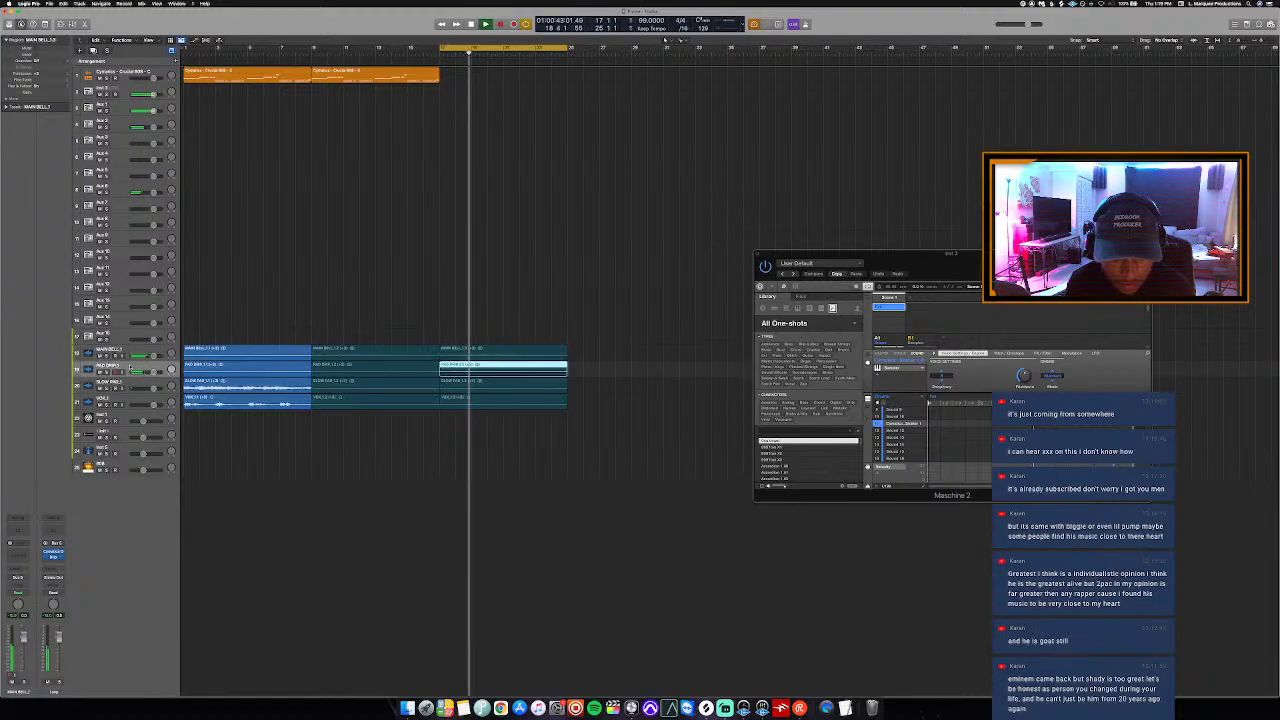
key("ctrl+s")
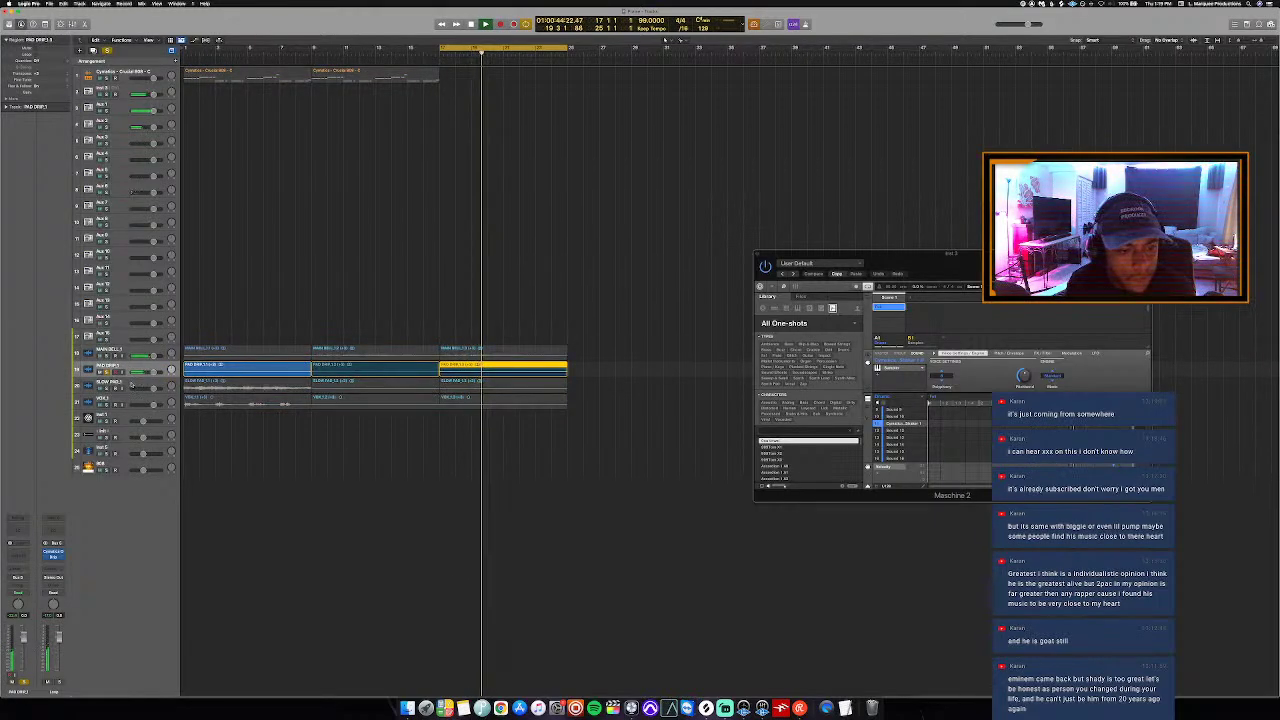
left_click(133, 386)
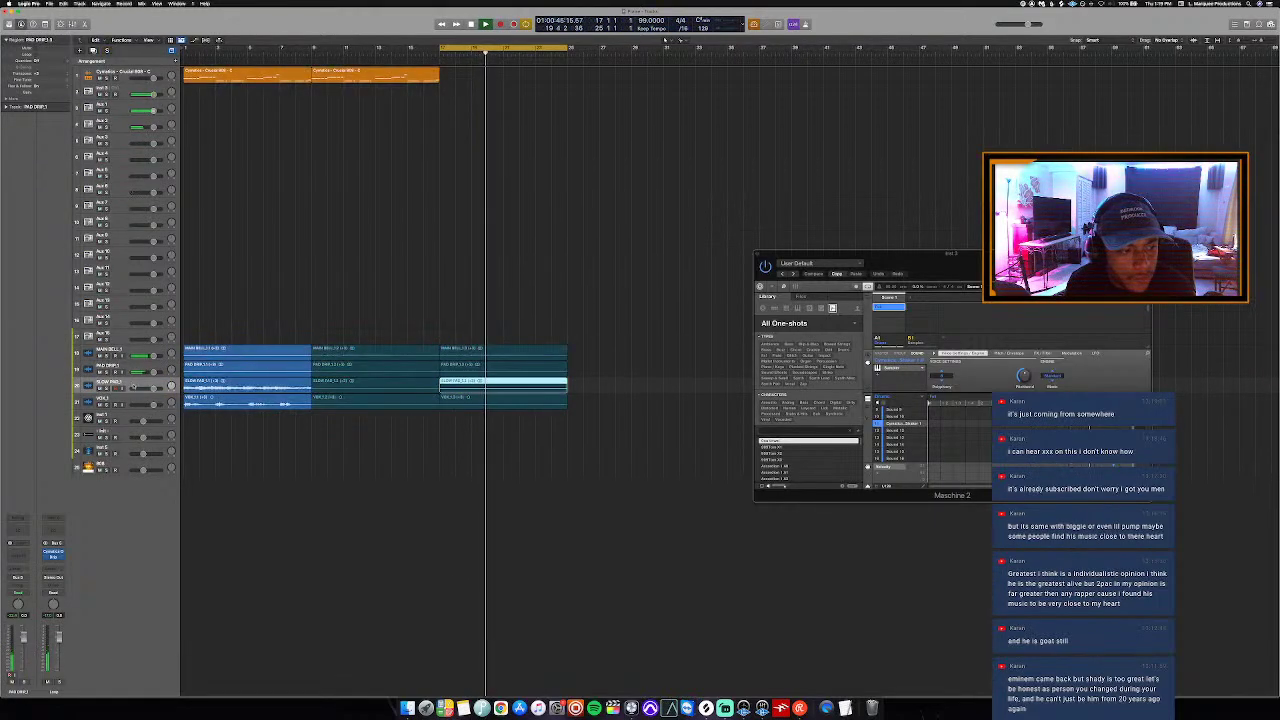
left_click(480, 355)
key("shift+space")
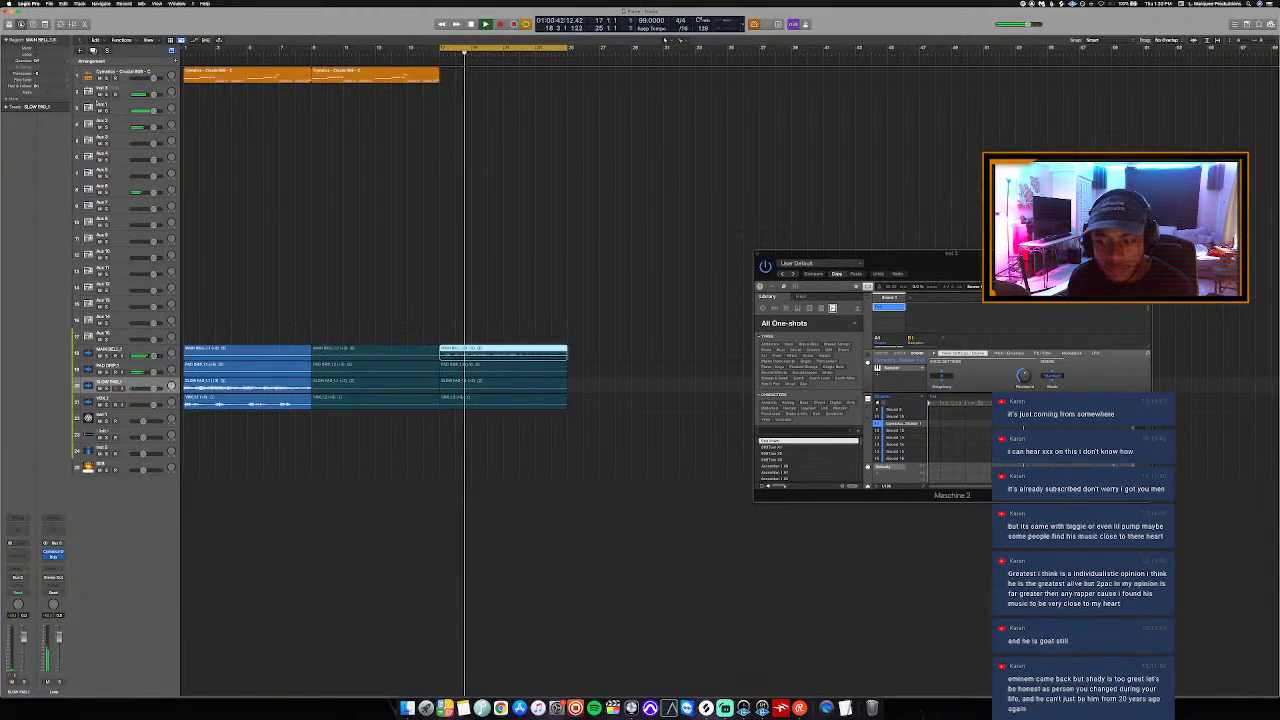
left_click(295, 127)
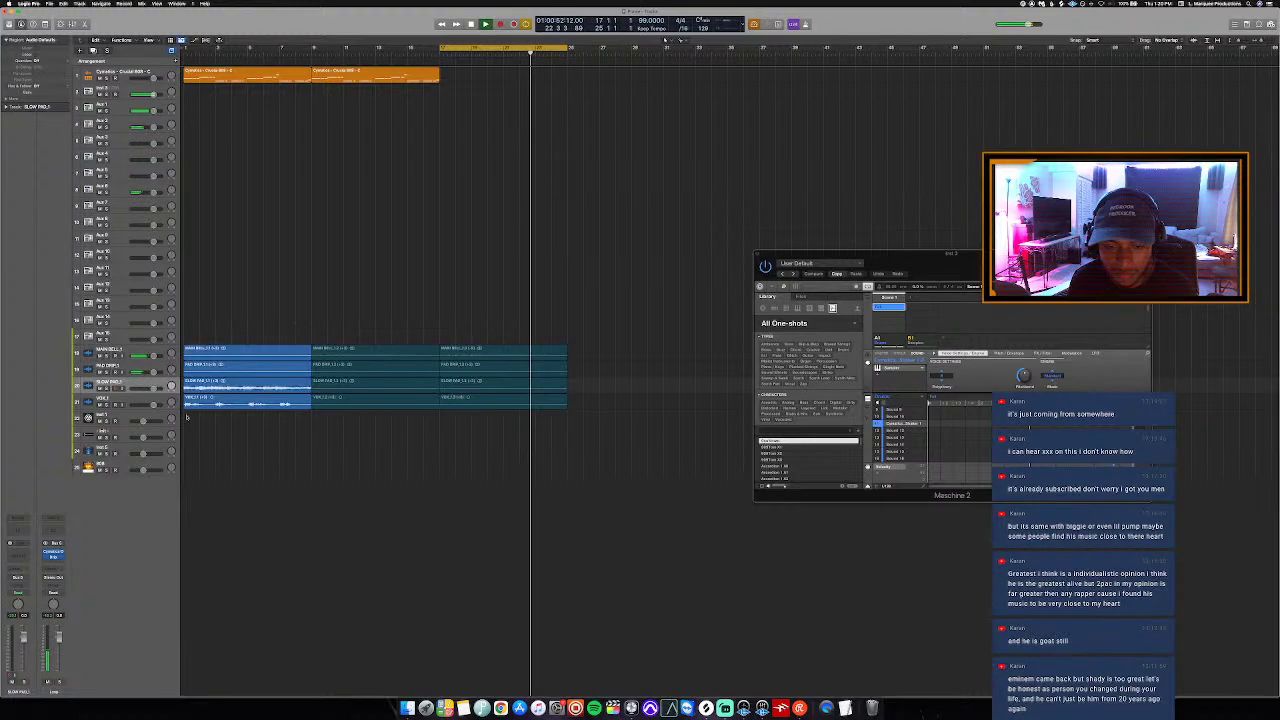
Step: Open Komplete Kontrol on the Inst 1 track and narrow its instrument library to Hybrid Keys
left_click(120, 418)
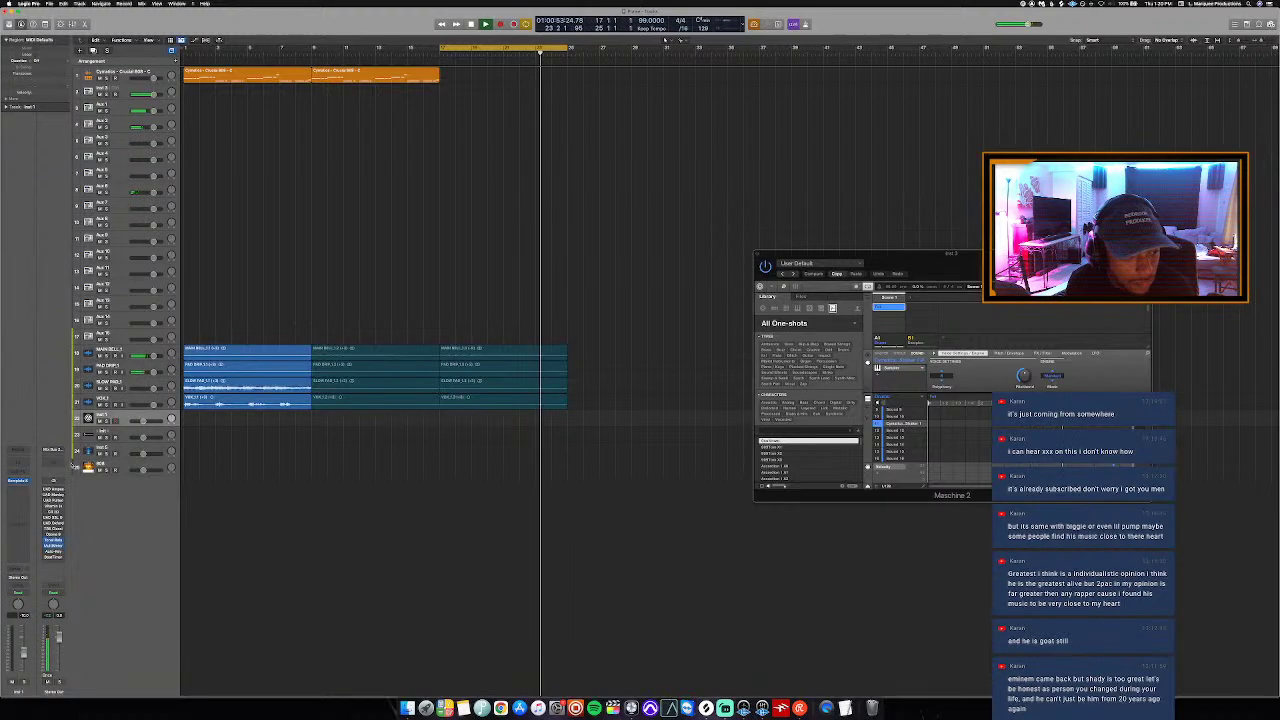
left_click(17, 481)
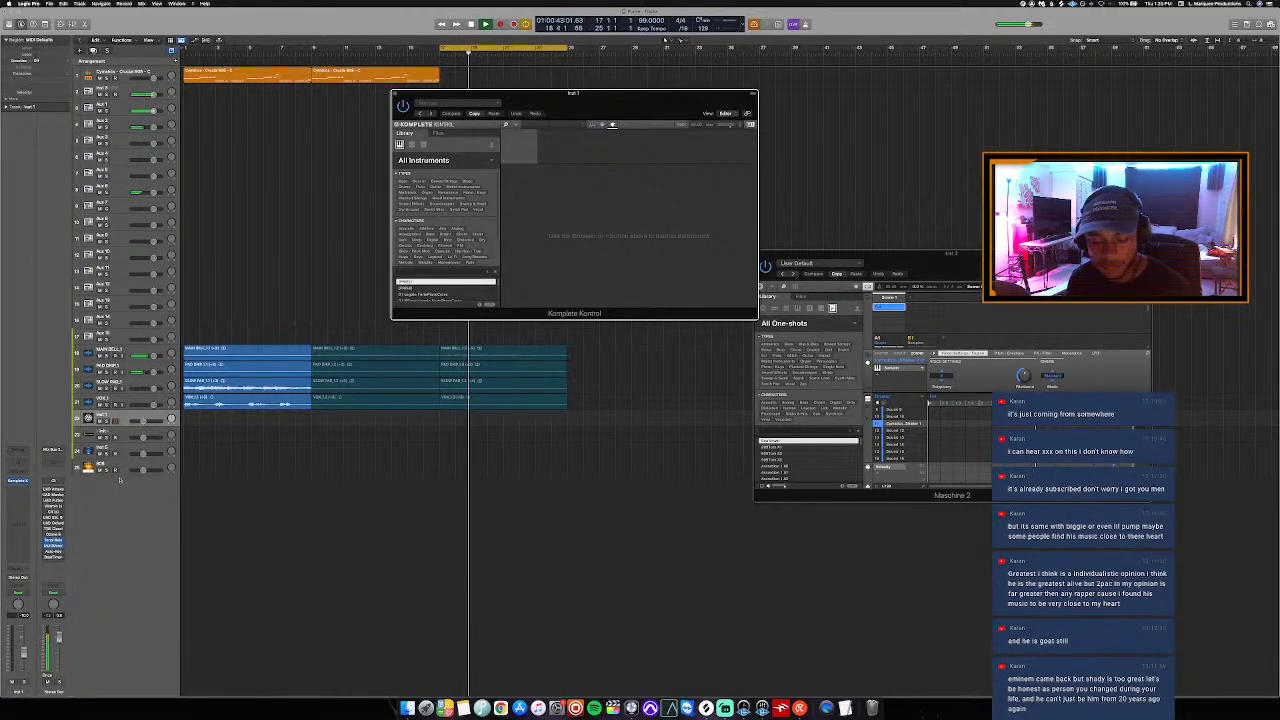
left_click(482, 157)
scroll(479, 206, "down", 3)
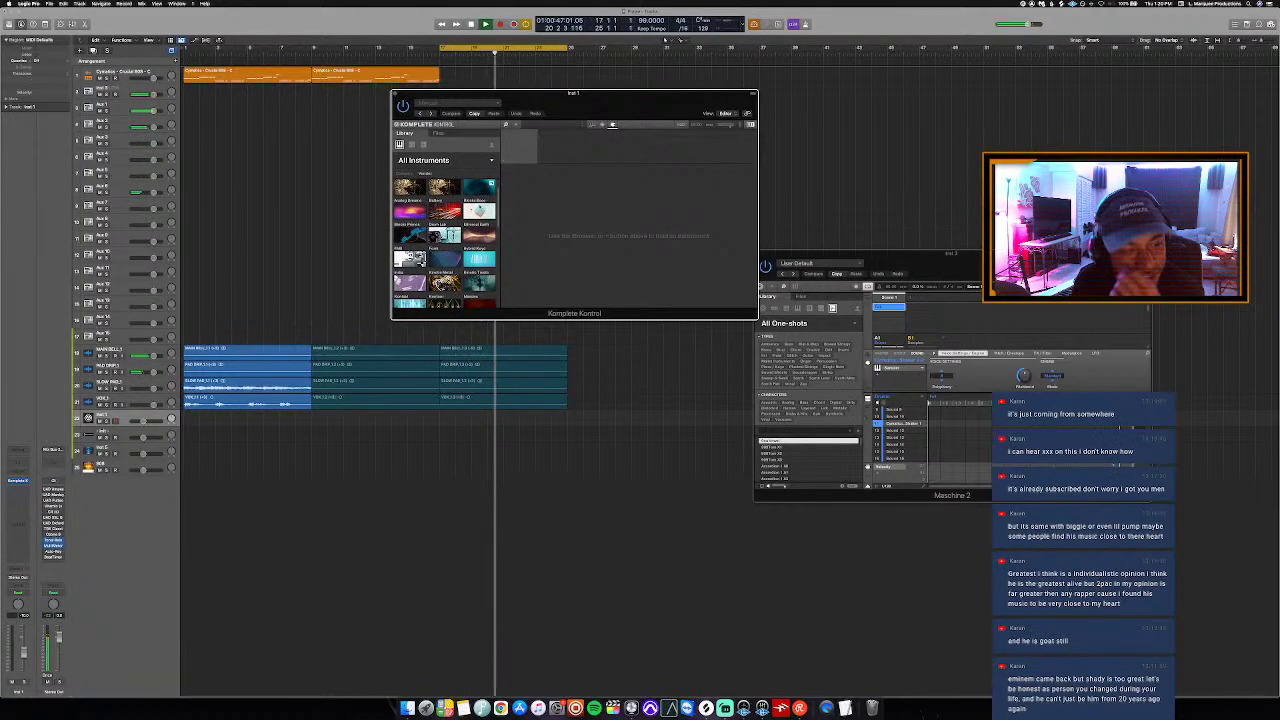
left_click(481, 212)
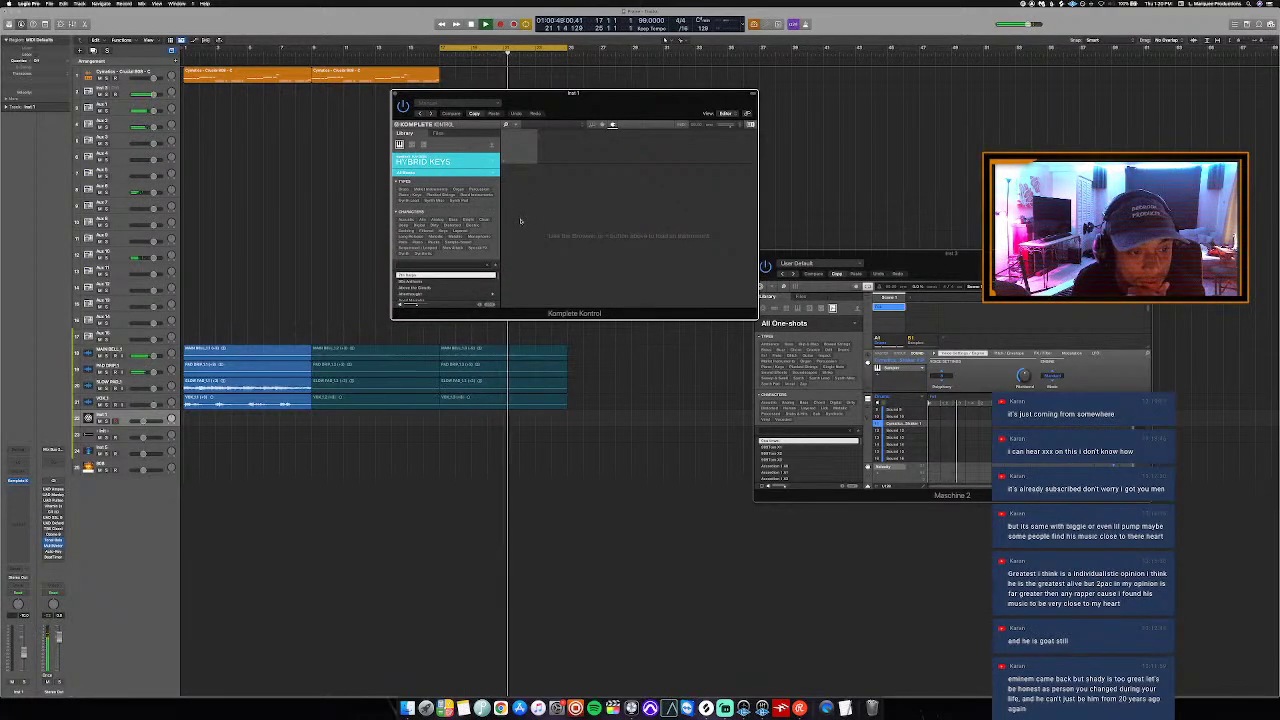
Step: Narrow the Hybrid Keys presets to Mallet Instruments and audition several sounds from the beginning of the results
left_click(432, 190)
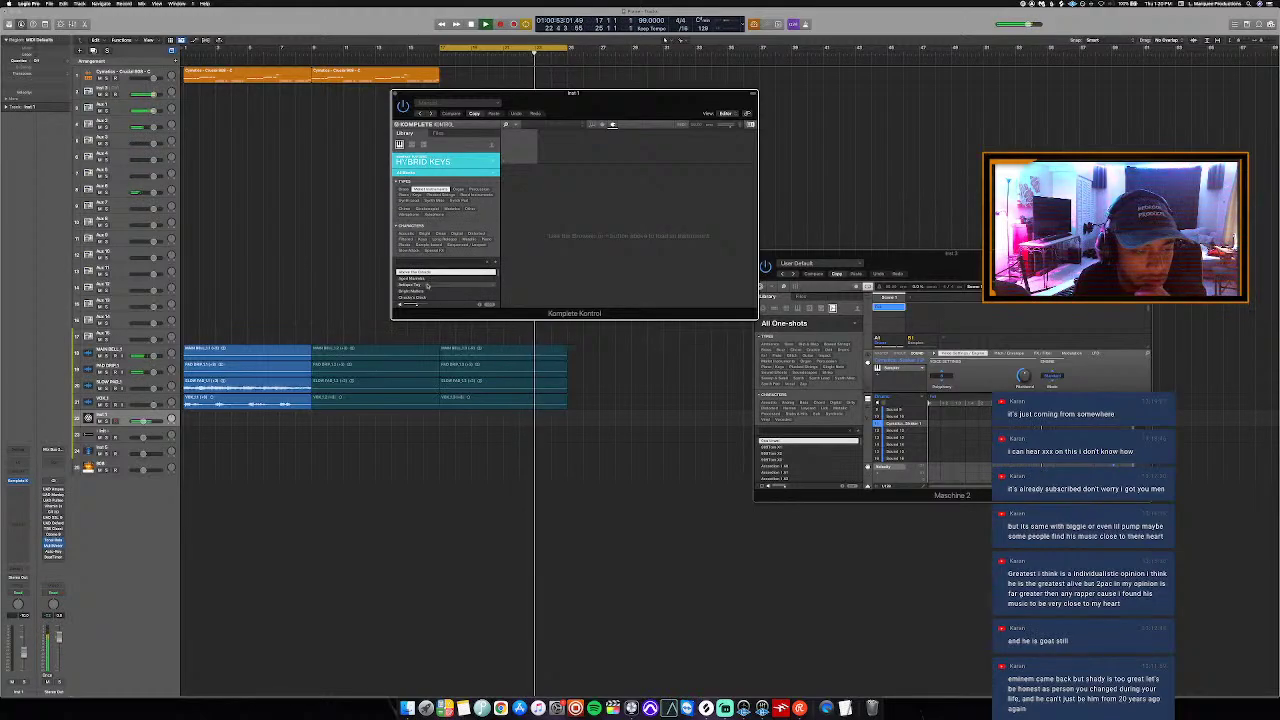
scroll(432, 280, "down", 1)
left_click(430, 286)
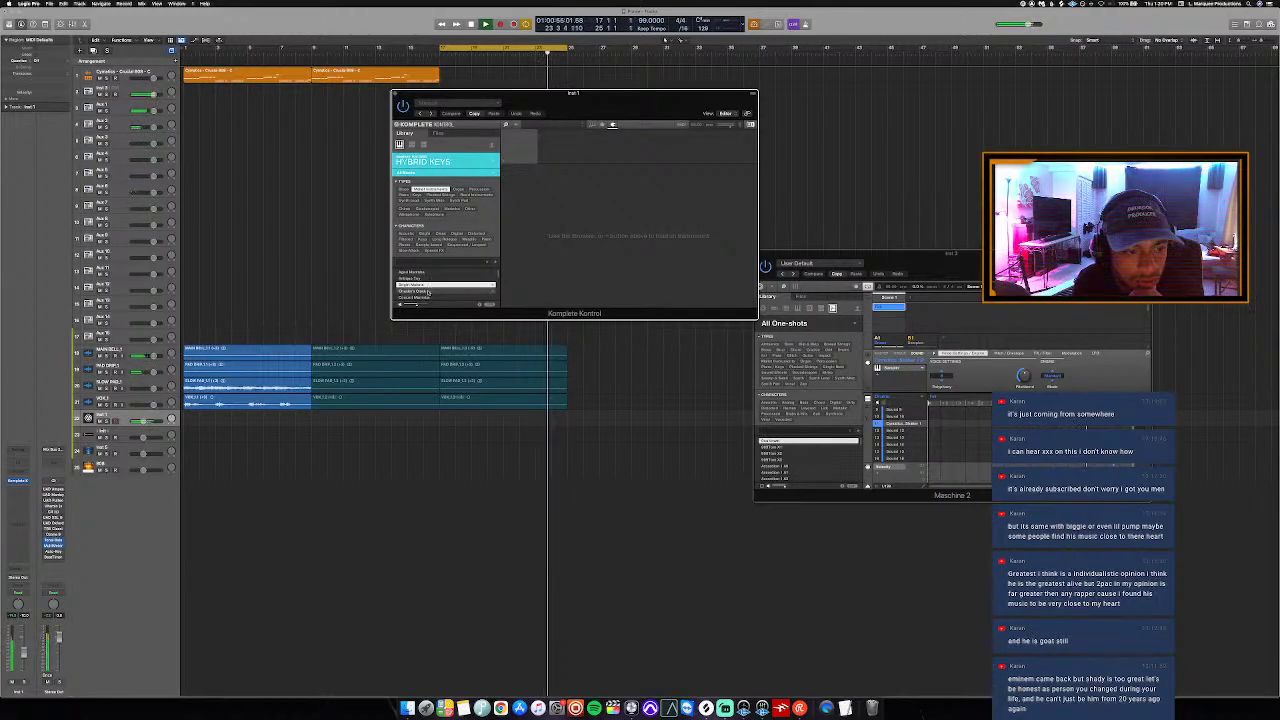
left_click(432, 296)
scroll(432, 296, "down", 1)
left_click(431, 296)
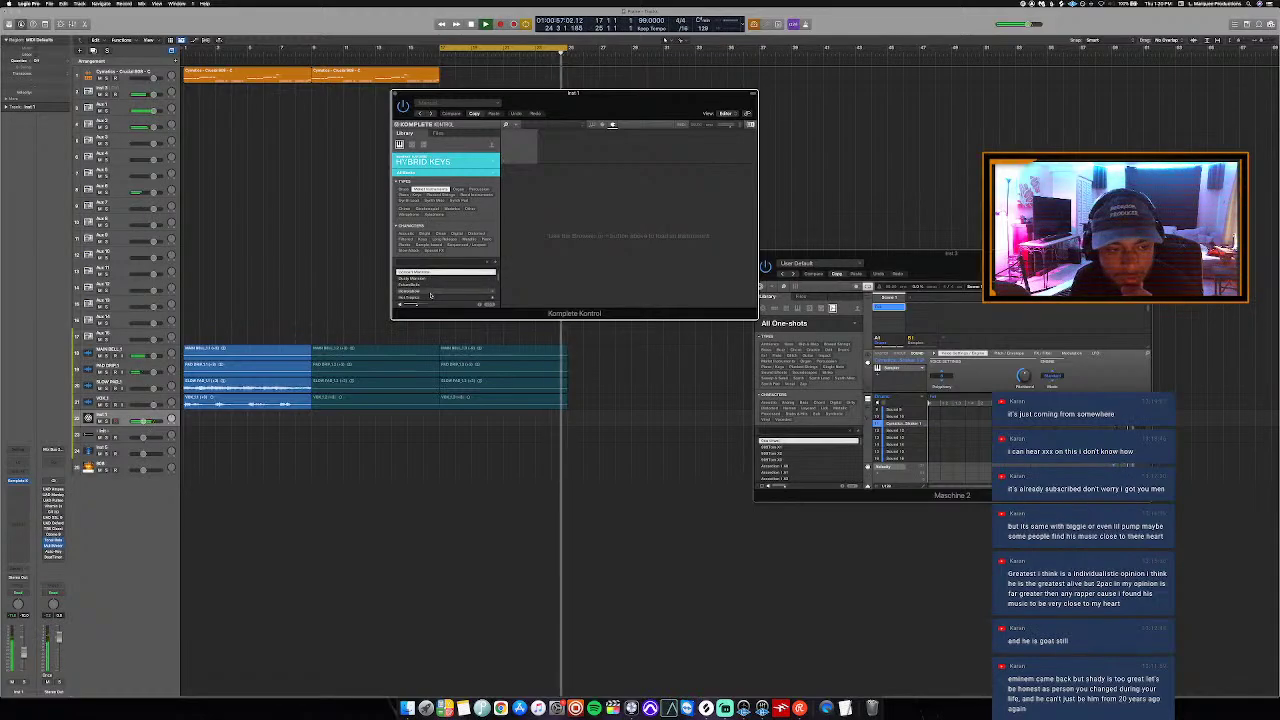
scroll(426, 290, "down", 3)
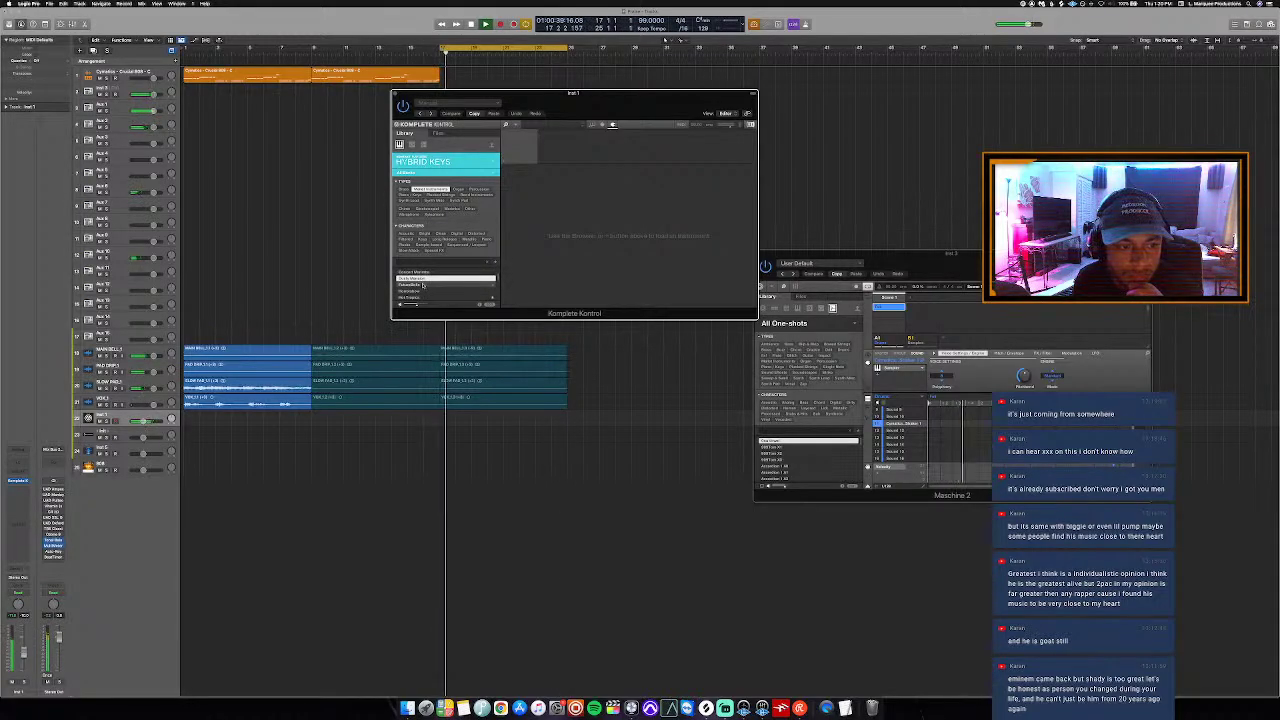
left_click(424, 286)
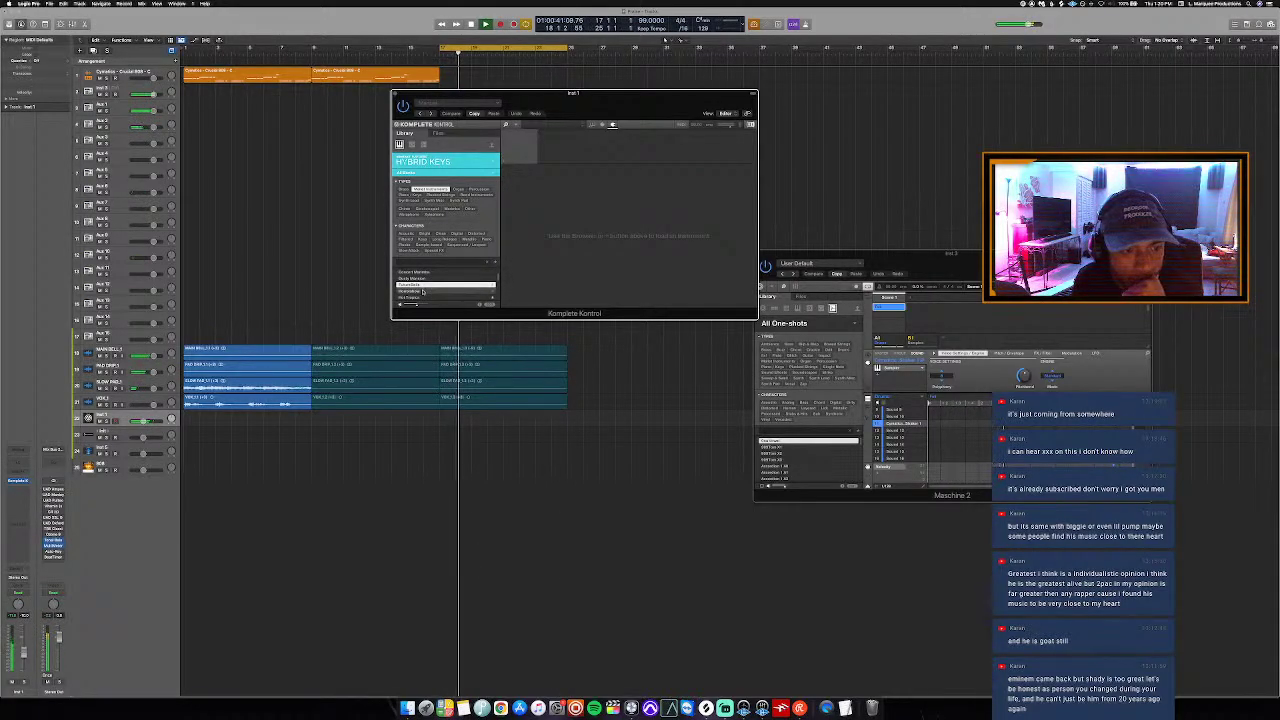
left_click(423, 292)
scroll(421, 292, "down", 3)
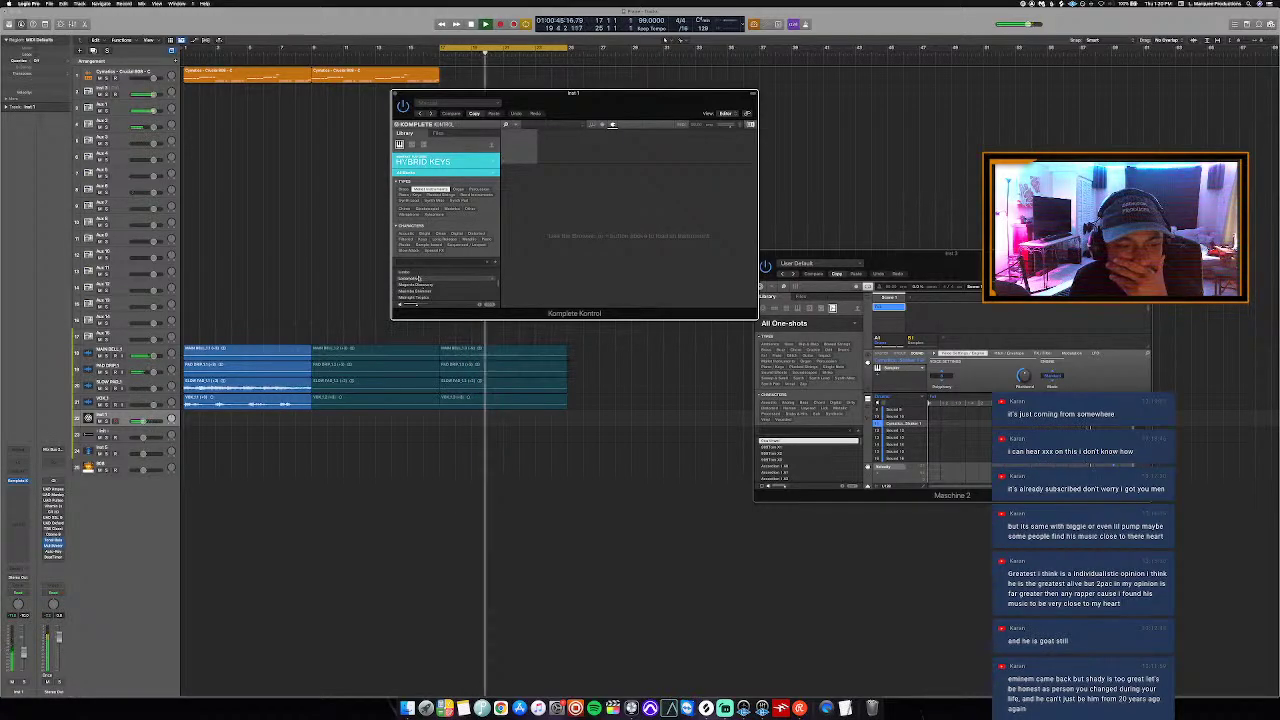
Step: Audition further Hybrid Keys mallet presets against the looping section and load one on the Inst 1 track
left_click(419, 279)
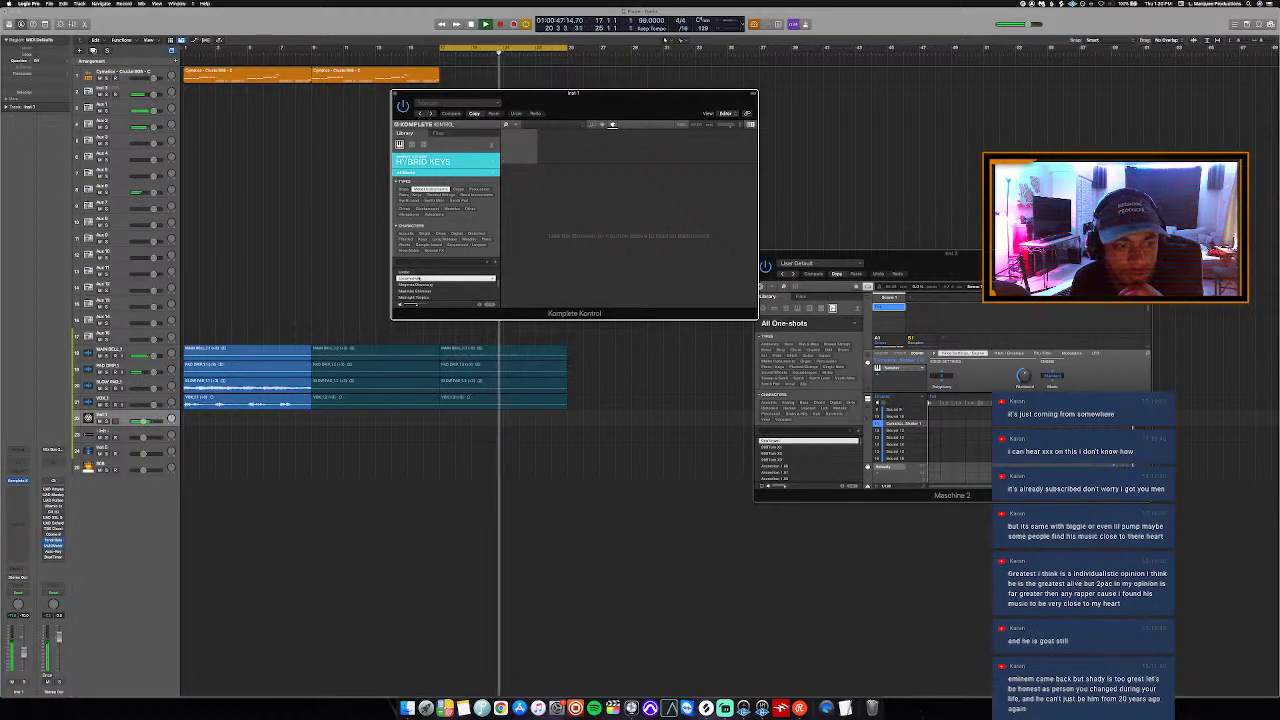
left_click(425, 285)
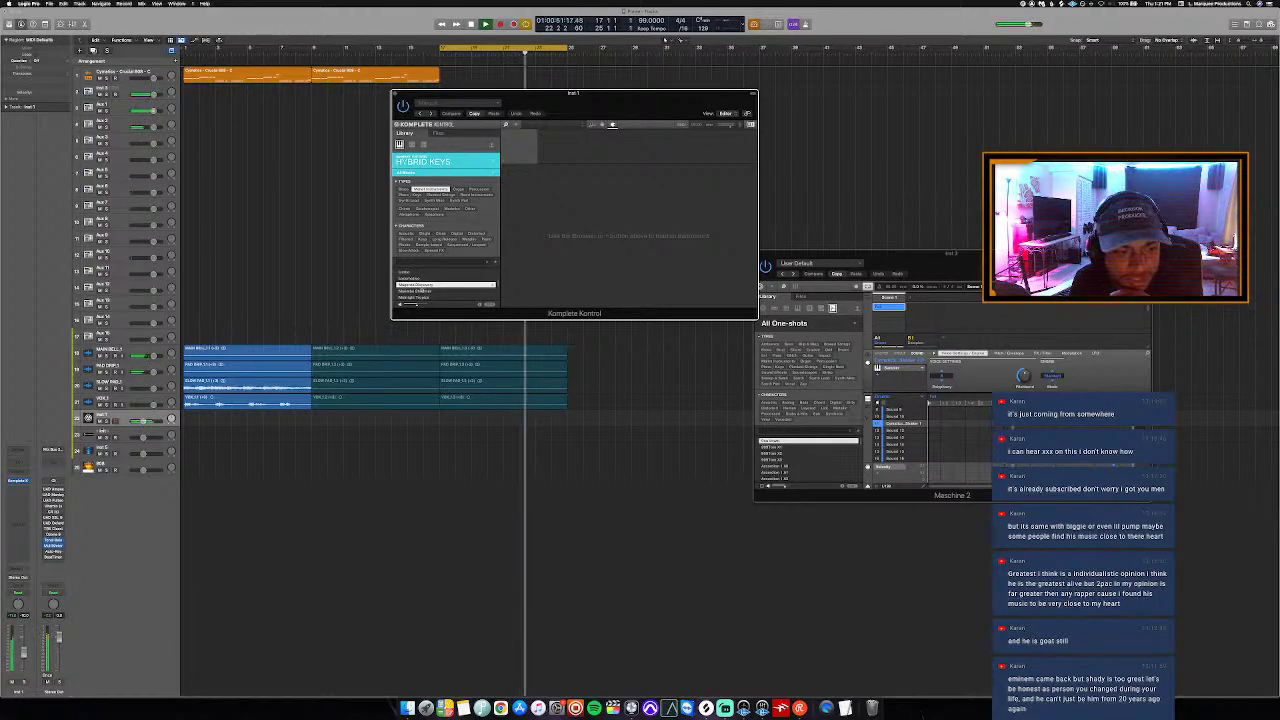
left_click(423, 292)
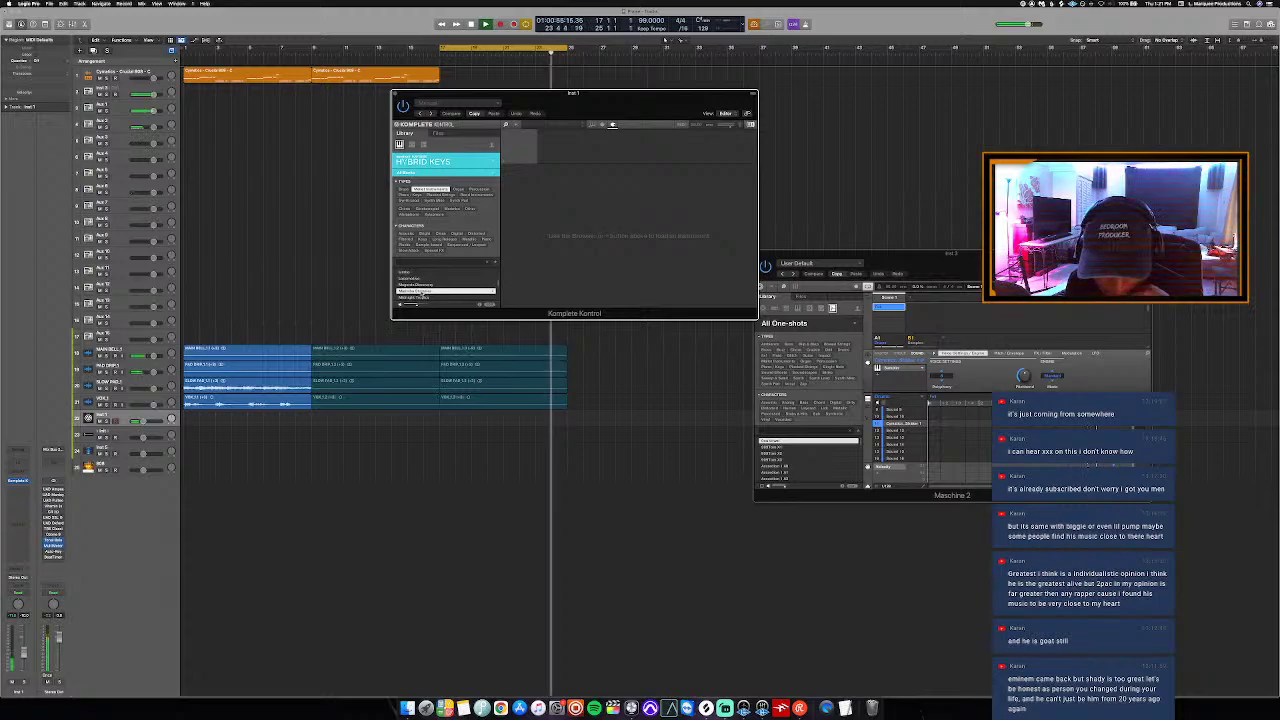
left_click(422, 297)
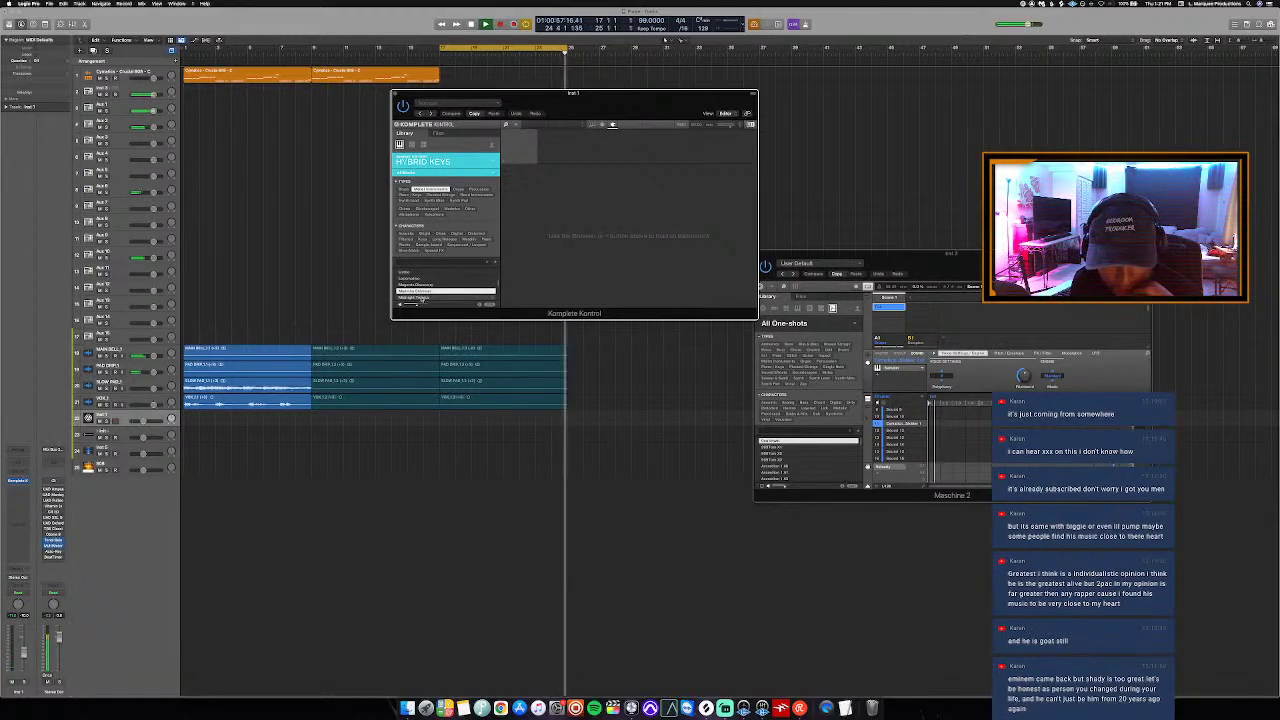
scroll(423, 295, "down", 1)
scroll(422, 292, "down", 2)
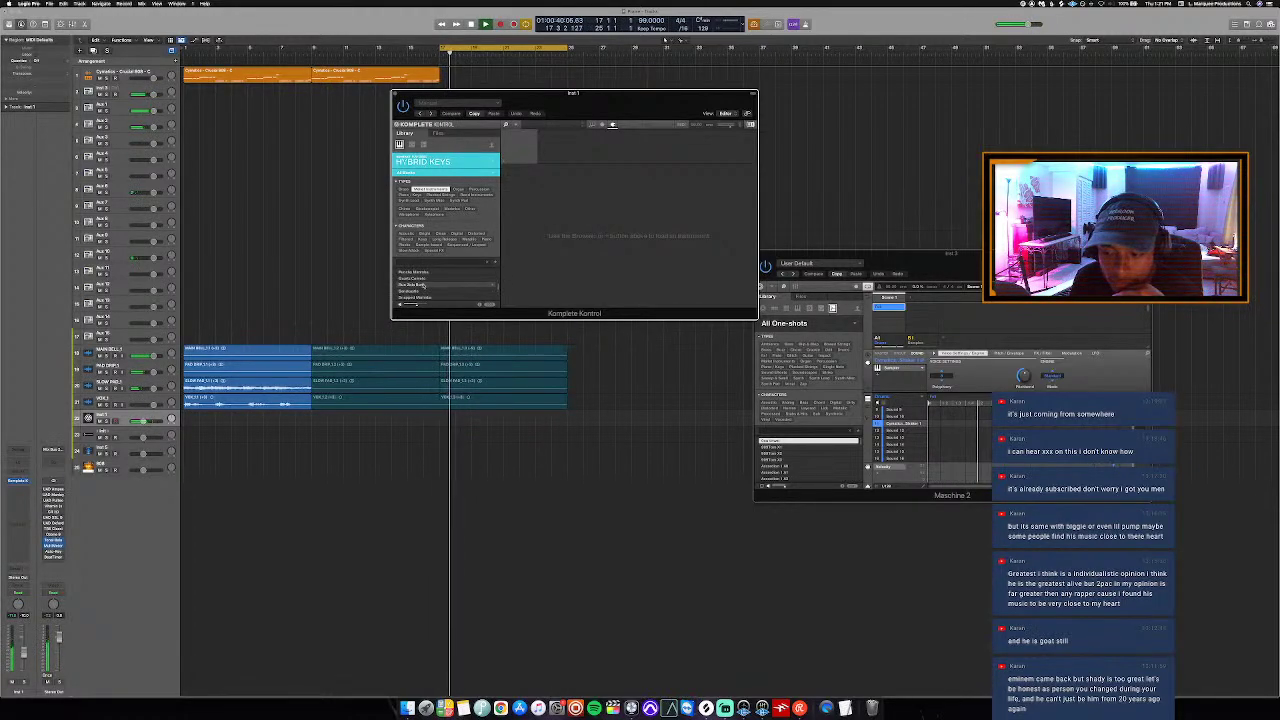
left_click(422, 278)
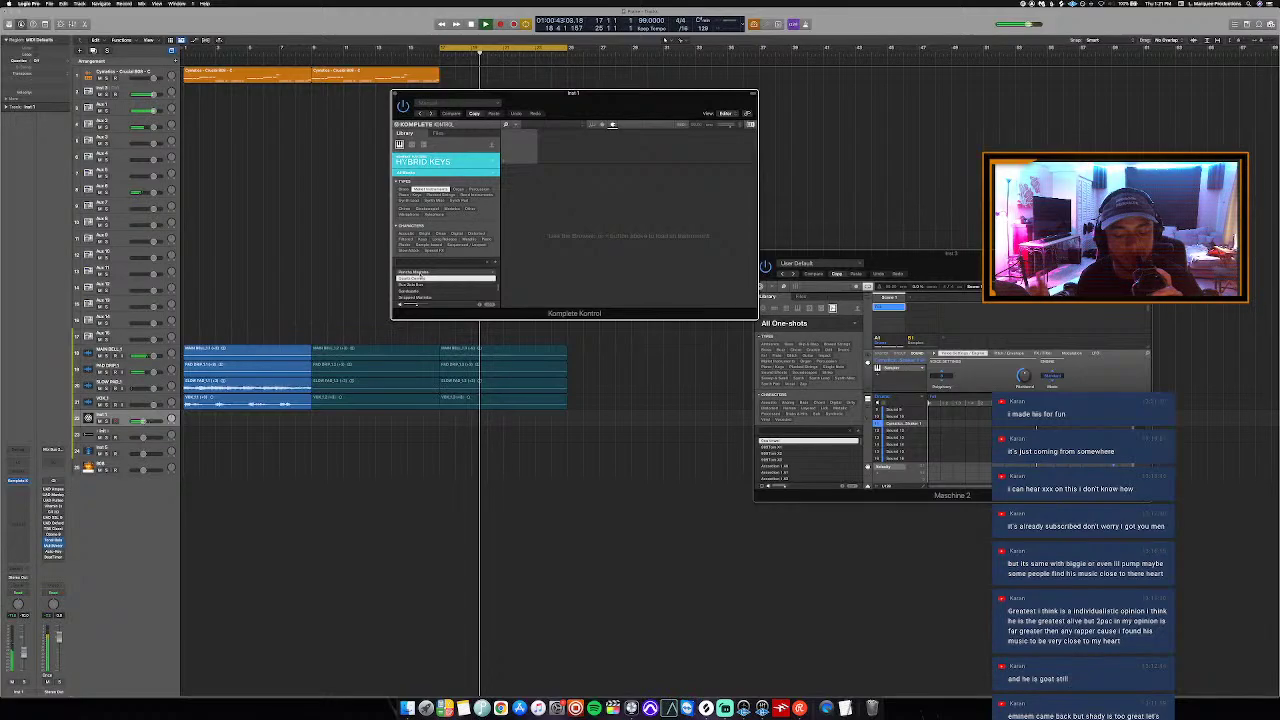
left_click(420, 273)
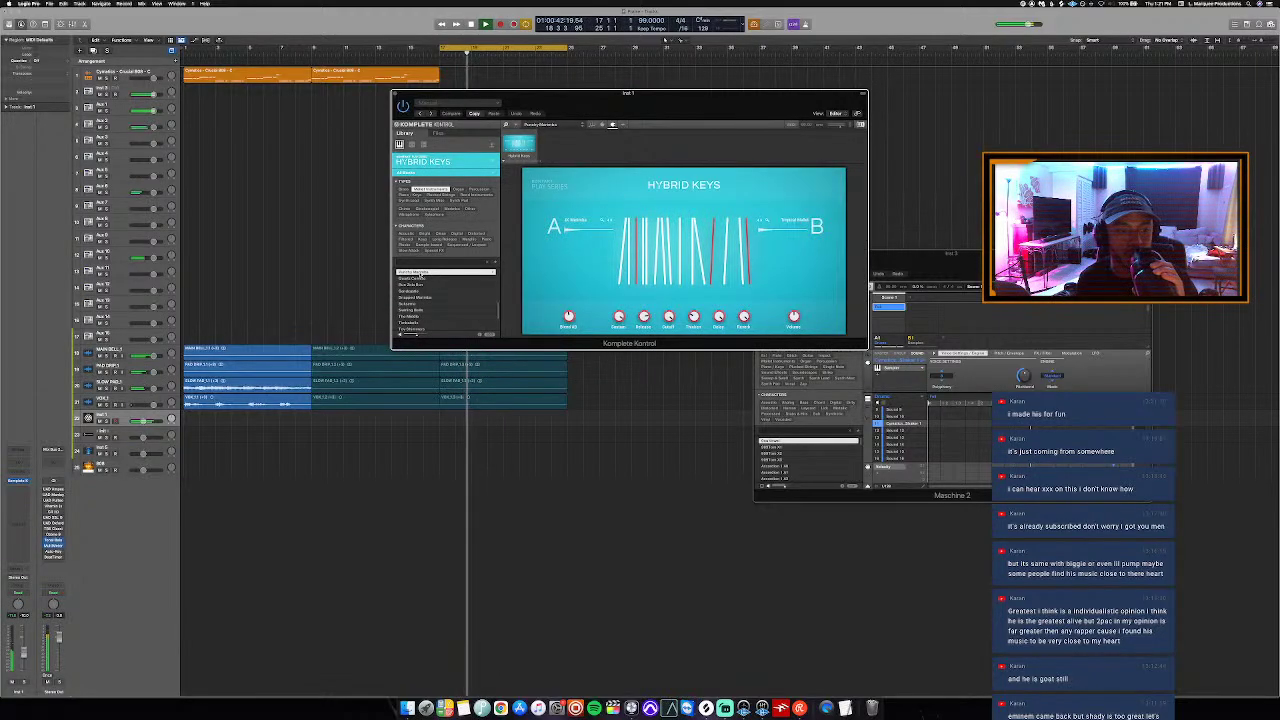
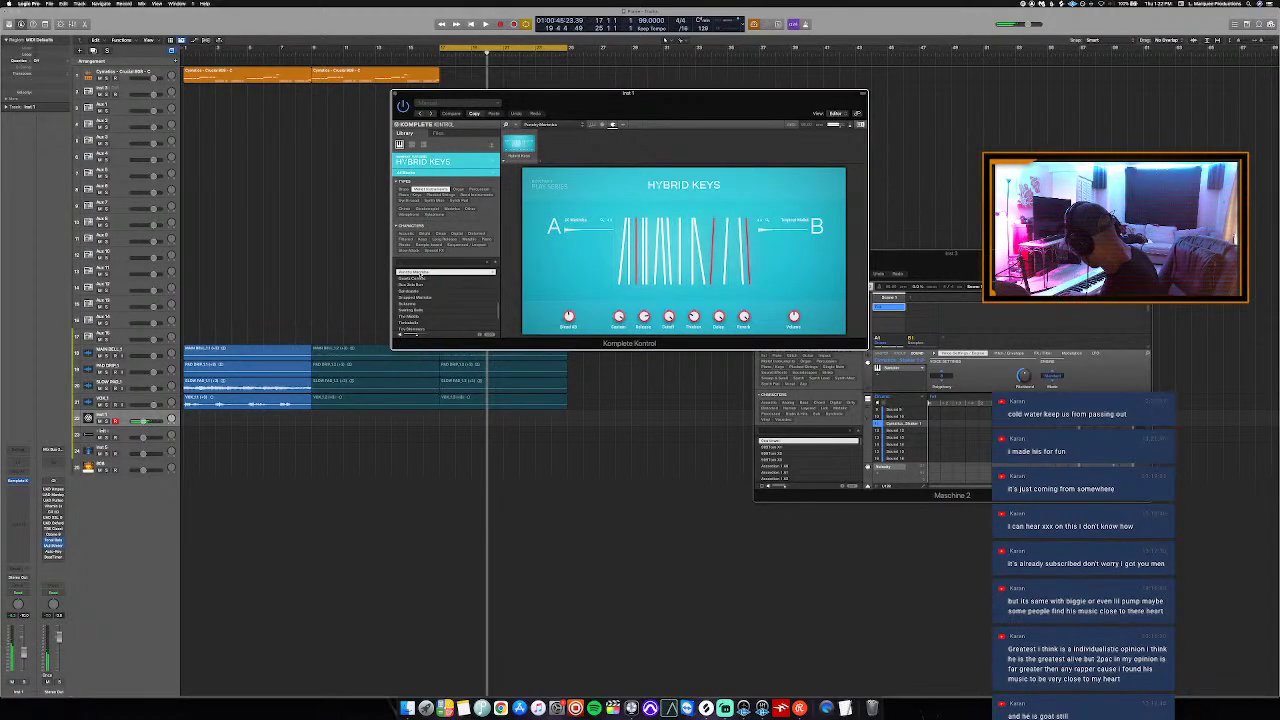
Step: Record a four-bar Hybrid Keys melody on the Inst 1 track from bar 17 and open its notes in the Piano Roll
key("space")
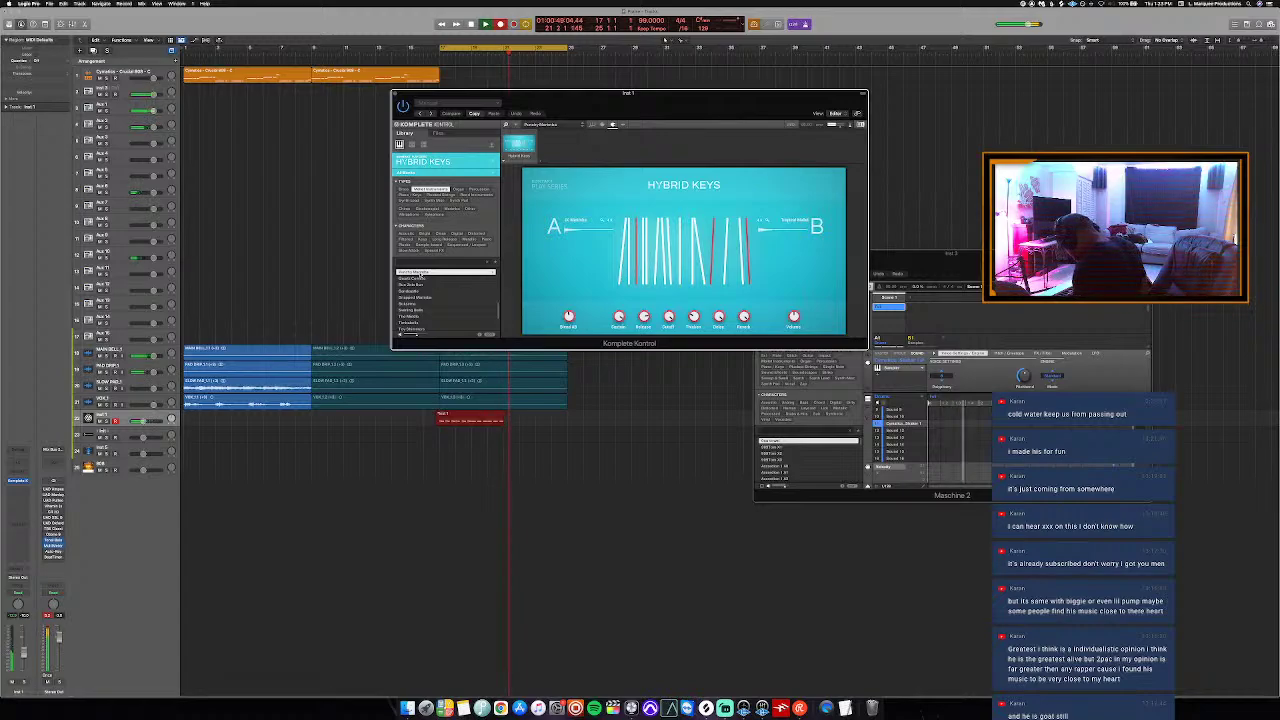
key("space")
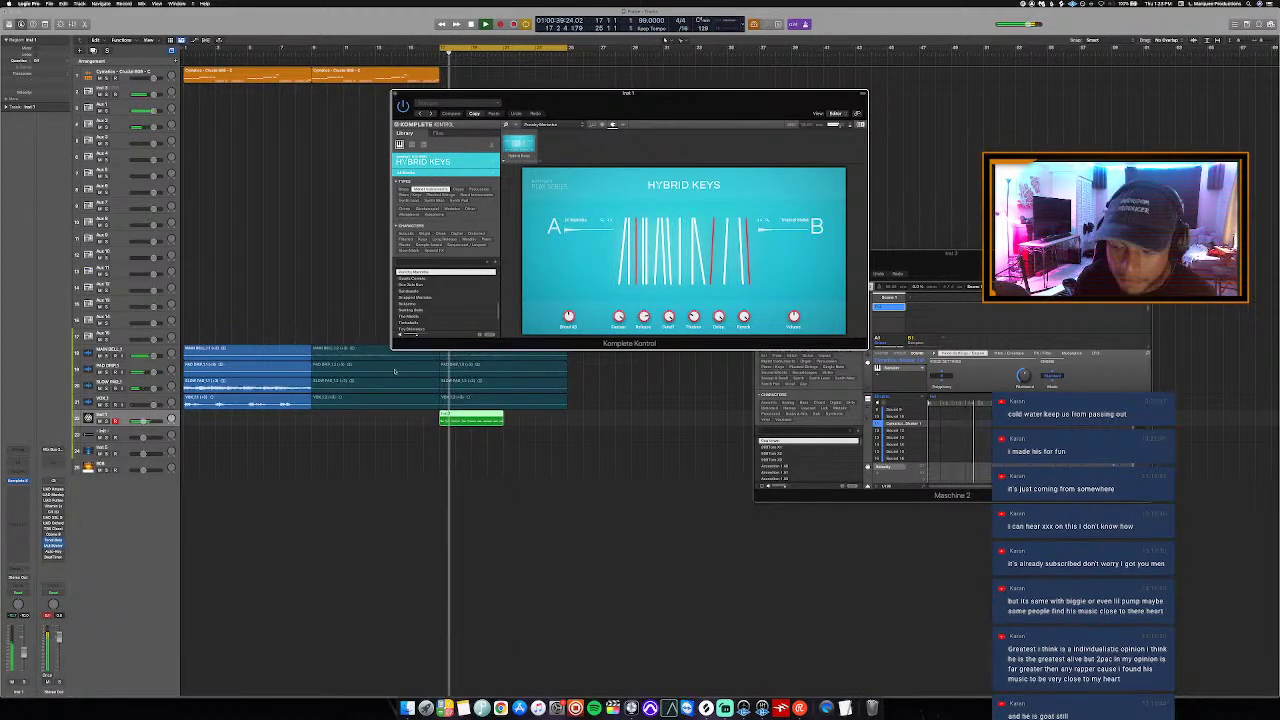
left_click(460, 427)
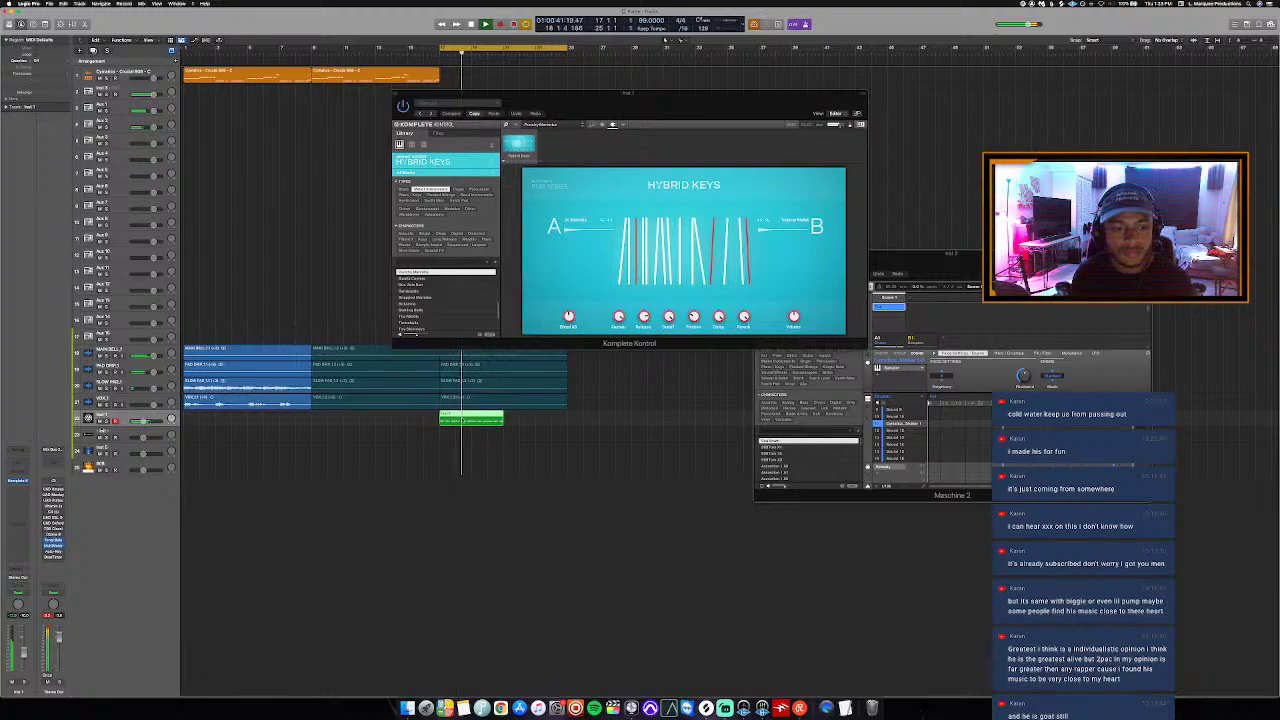
key("p")
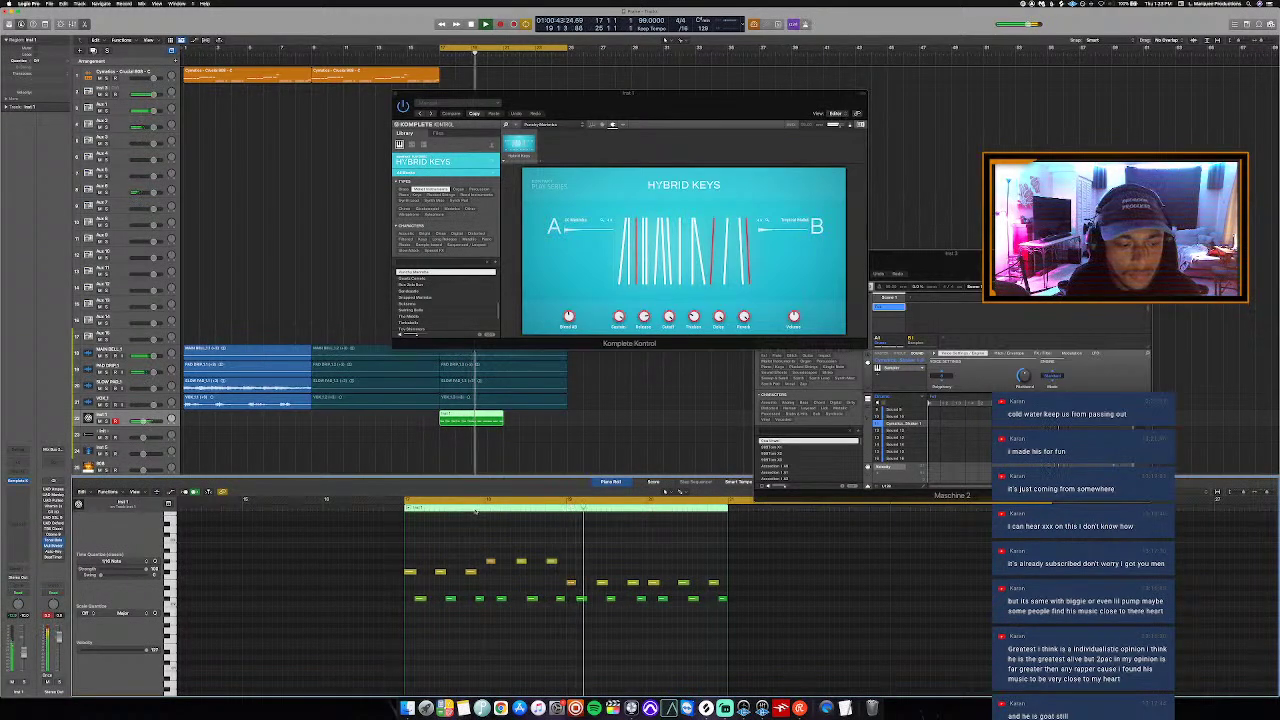
scroll(662, 583, "up", 2)
scroll(662, 583, "up", 3)
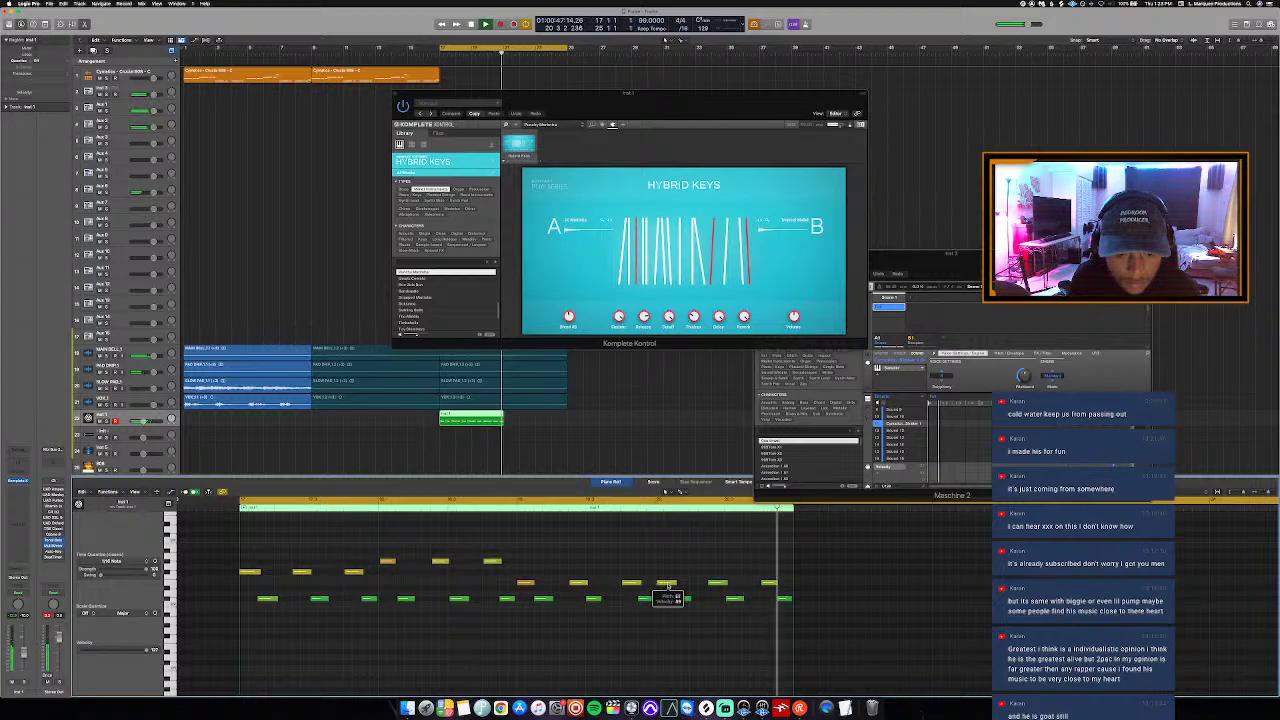
Step: Set a shorter cycle range over the recorded Inst 1 region from bar 17, play it, and close the Piano Roll
key("space")
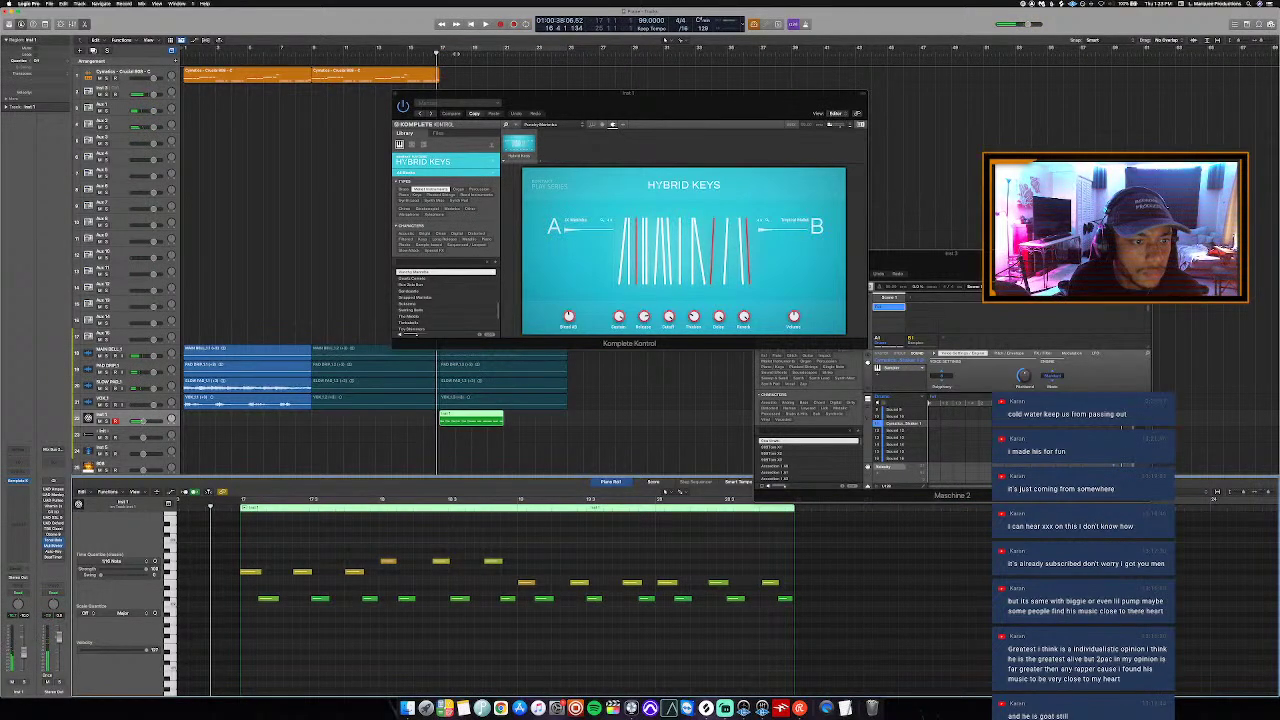
left_click_drag(441, 50, 533, 48)
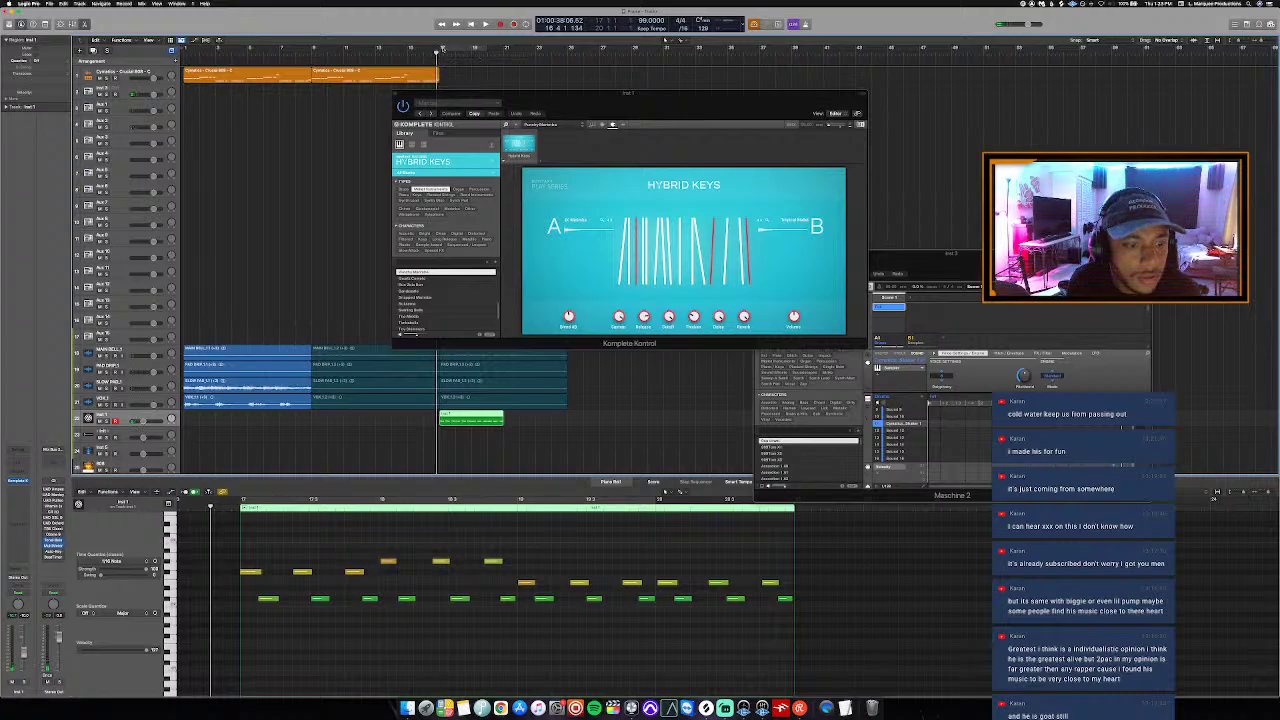
left_click(242, 572)
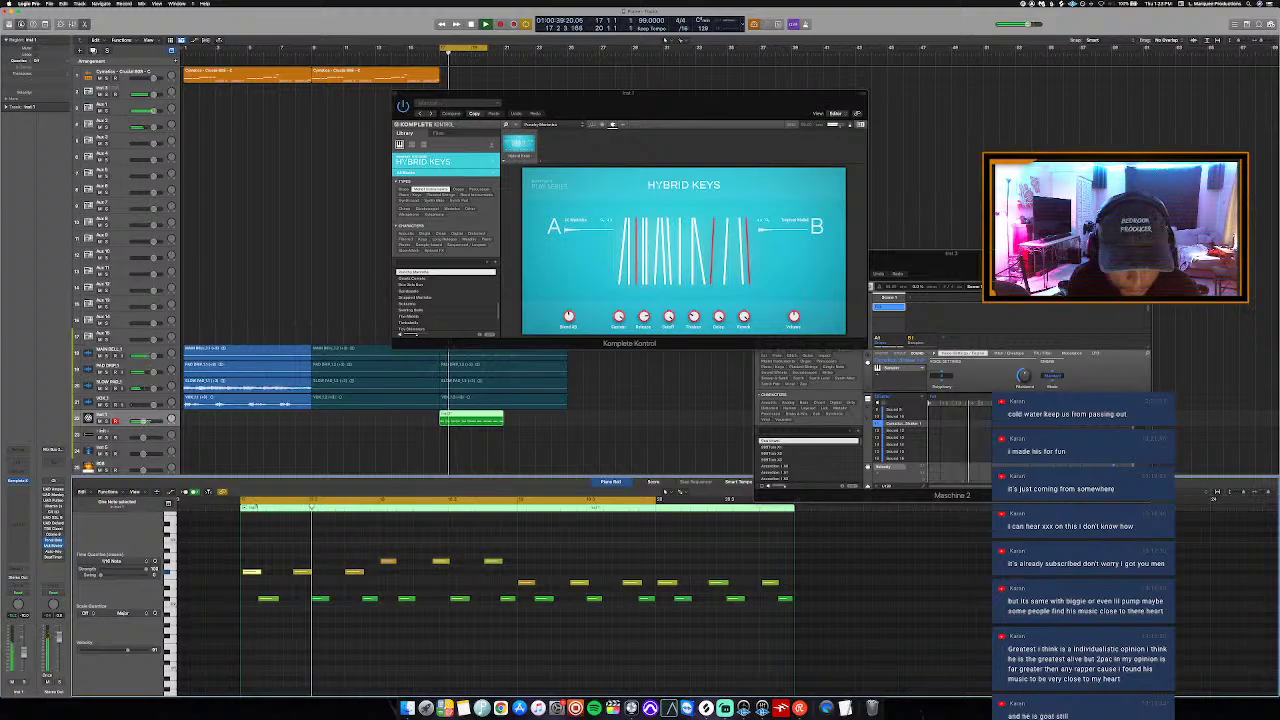
key("e")
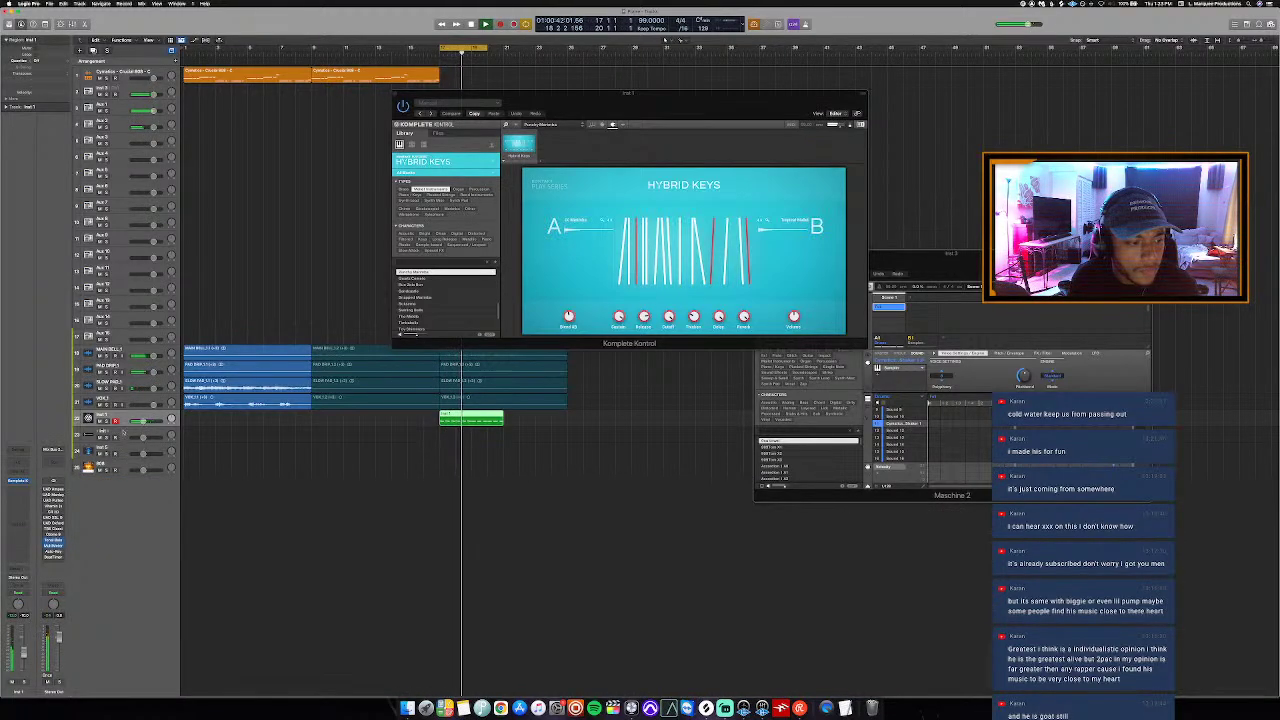
Step: Close the Komplete Kontrol and Maschine 2 windows and open Serum on the track below Inst 1
left_click(117, 437)
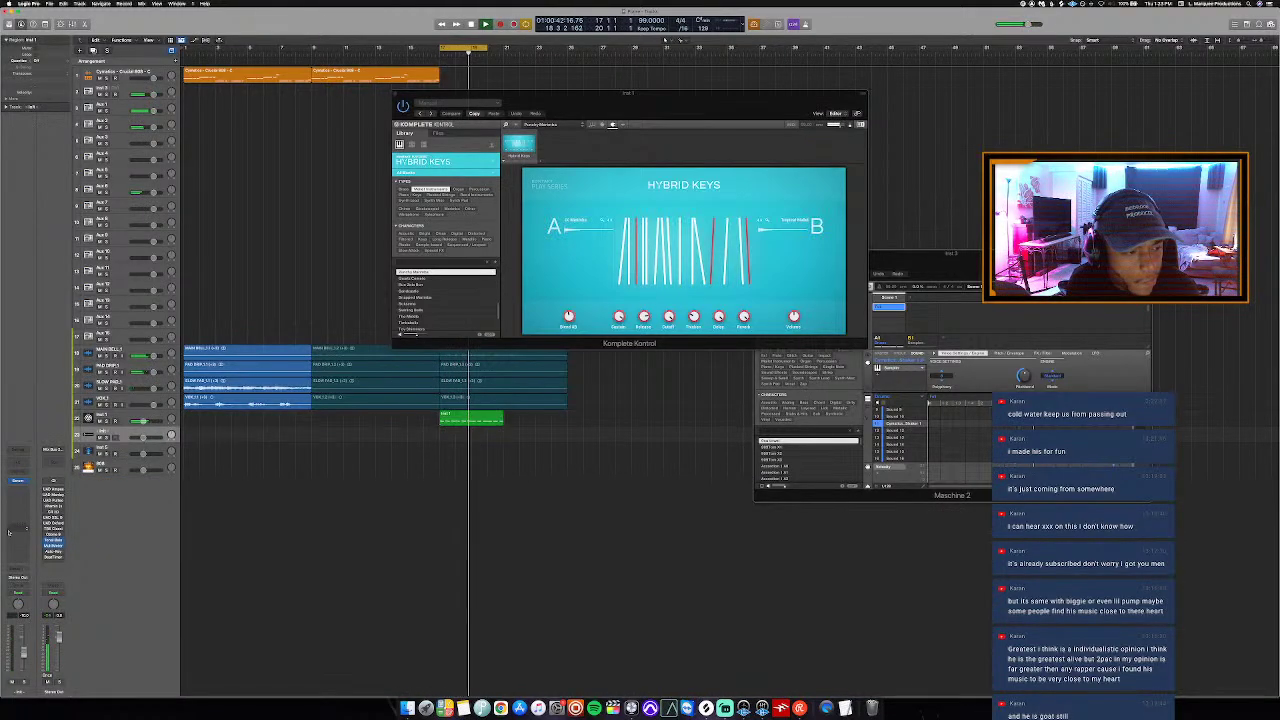
left_click(20, 482)
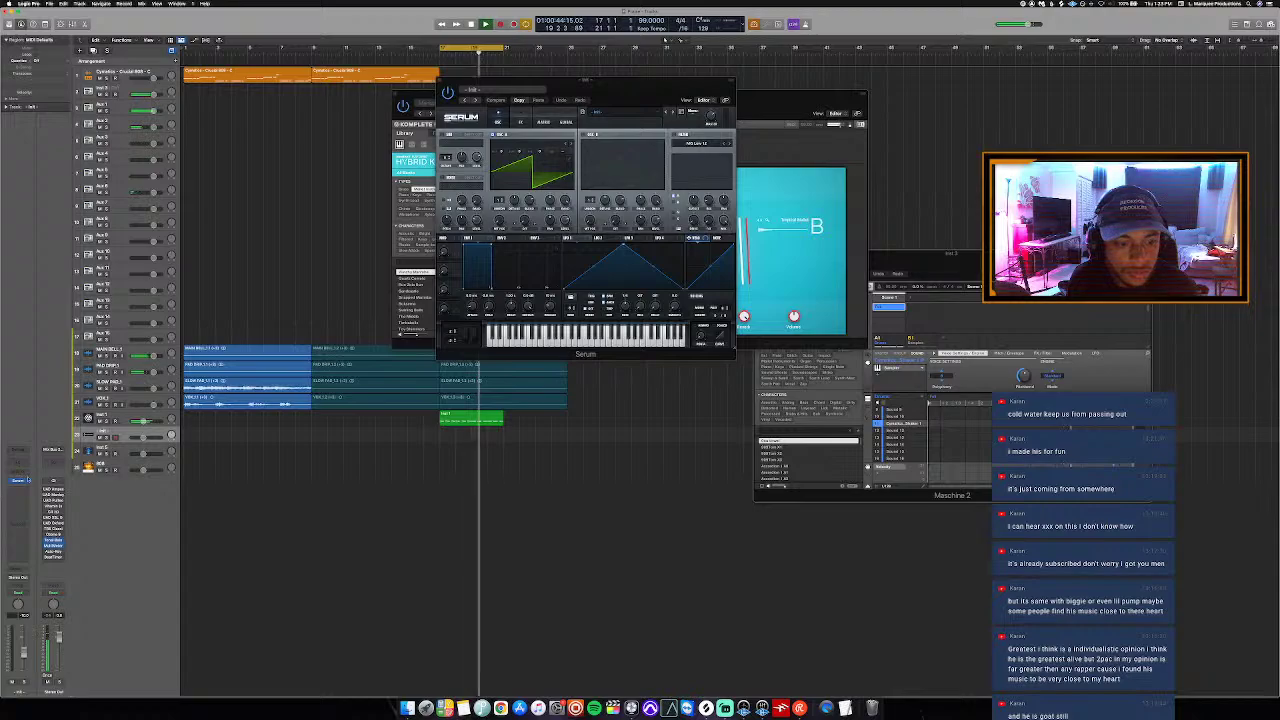
left_click(478, 421)
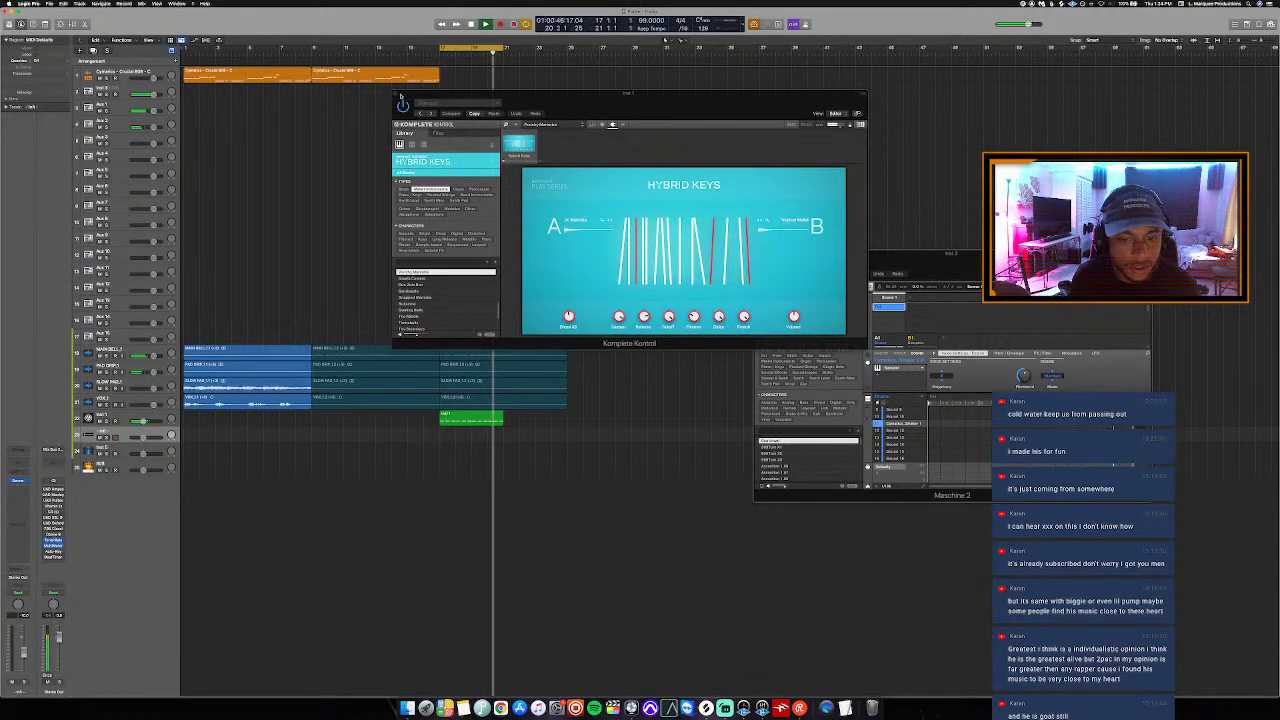
left_click(395, 96)
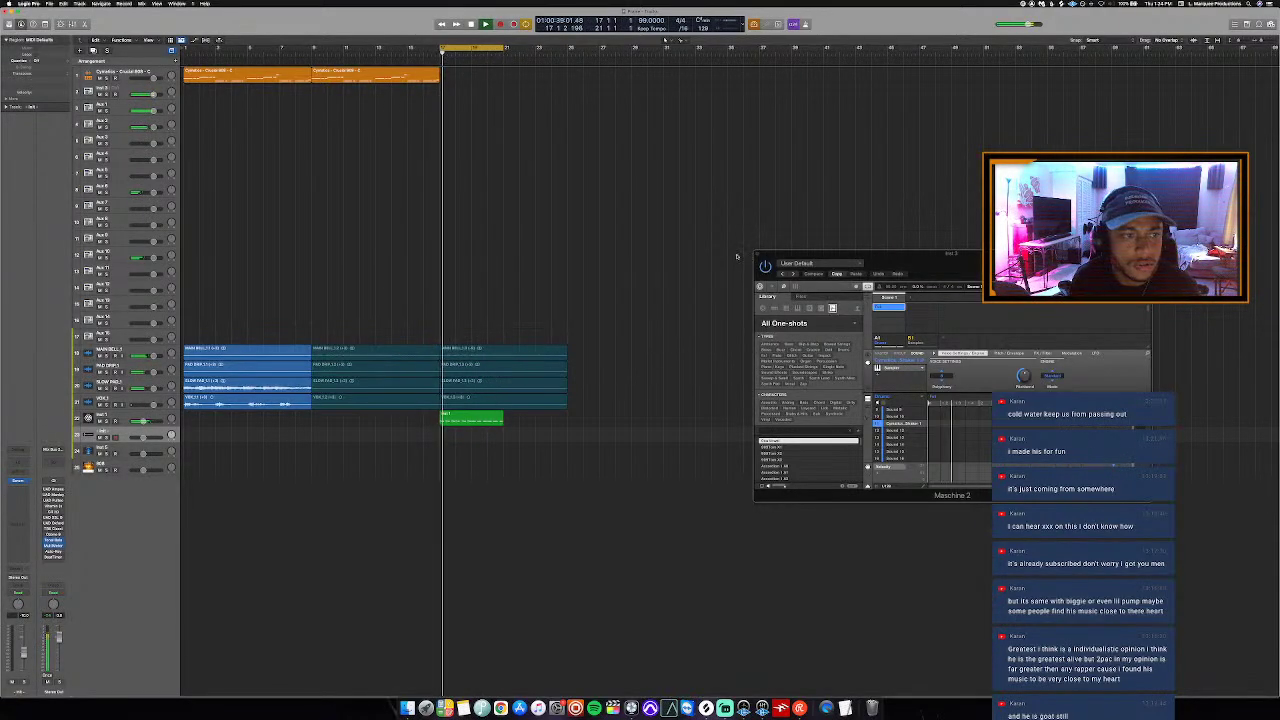
key("super+w")
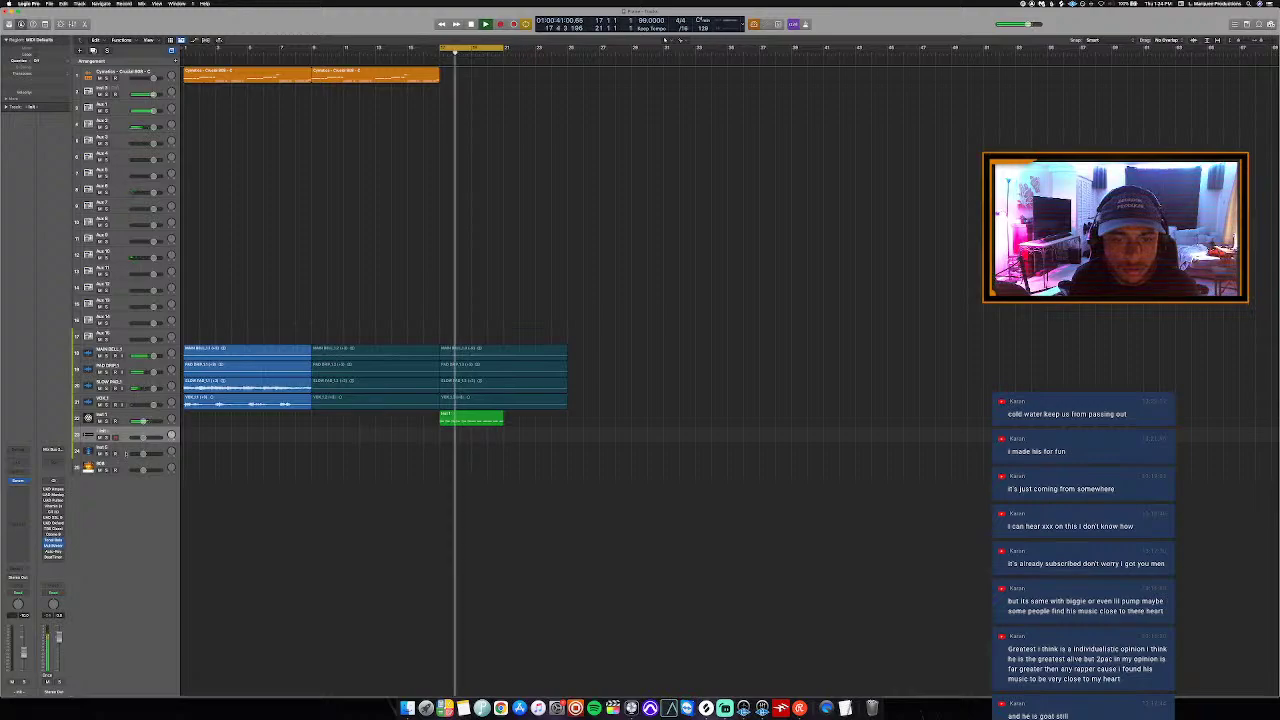
left_click(19, 482)
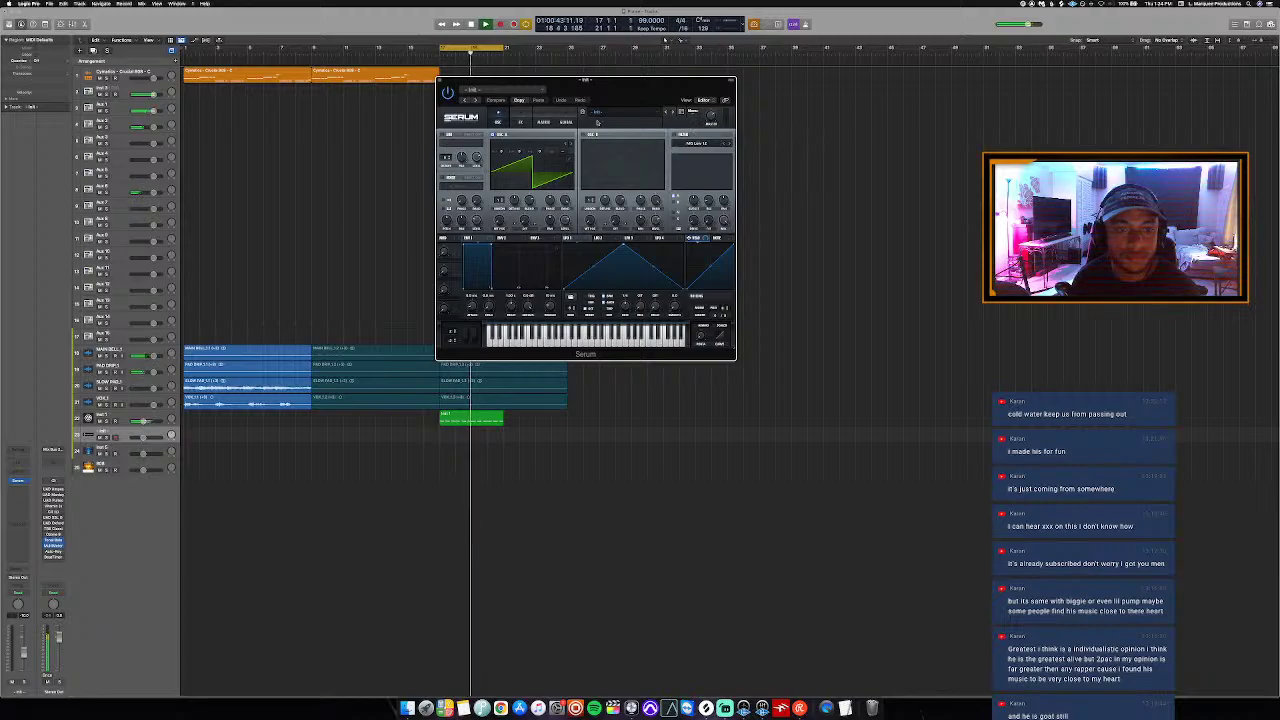
Step: Browse Serum's user preset folders and load the HYBRID KY Music Box Pluck preset
left_click(600, 112)
mouse_move(655, 180)
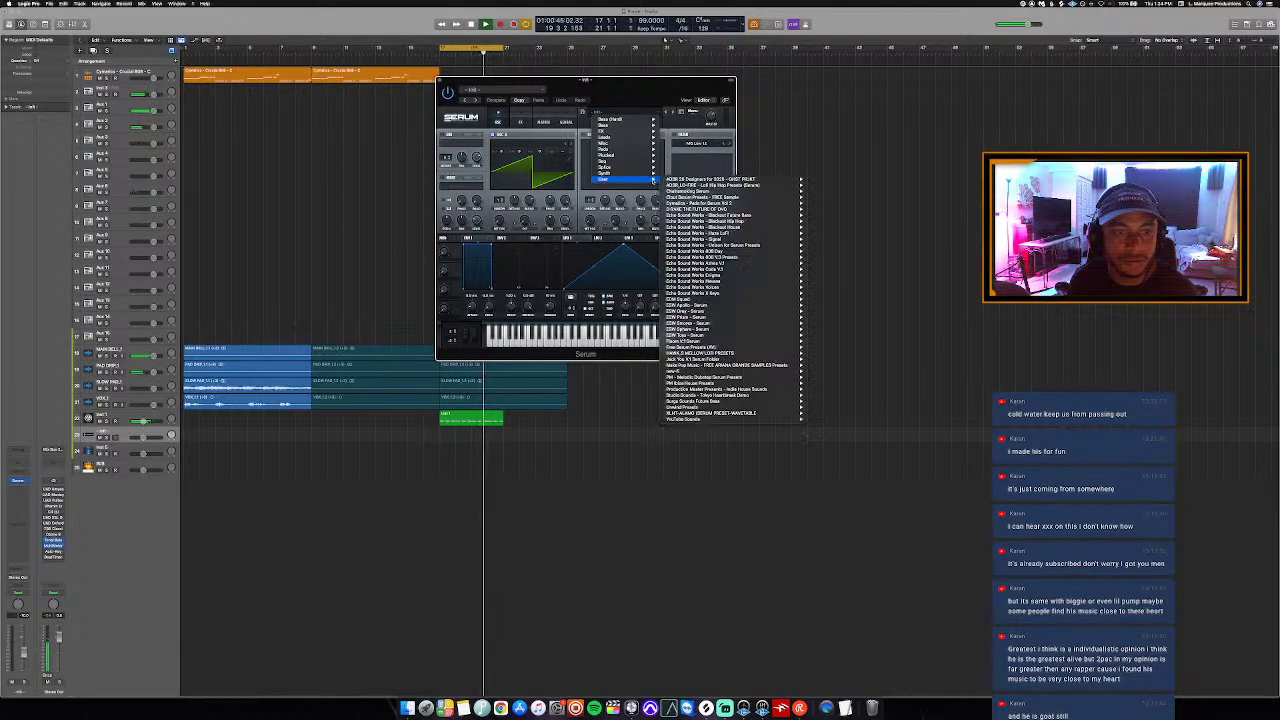
mouse_move(740, 240)
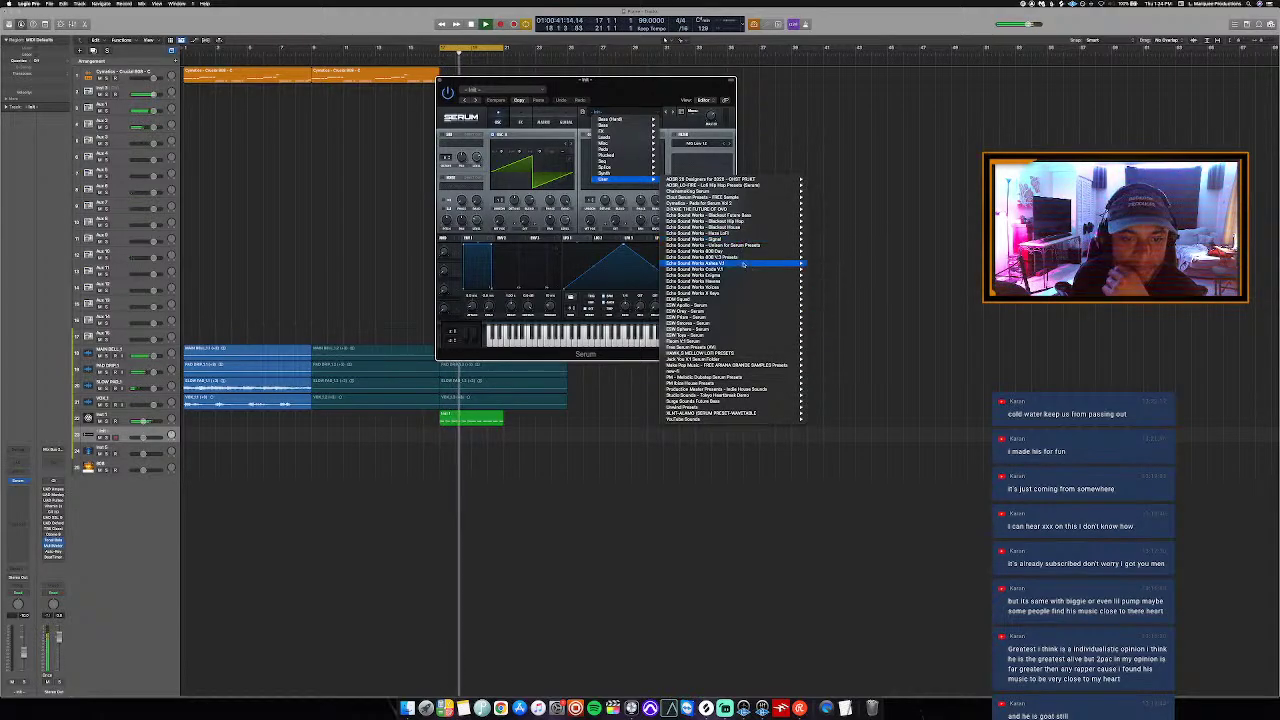
mouse_move(745, 263)
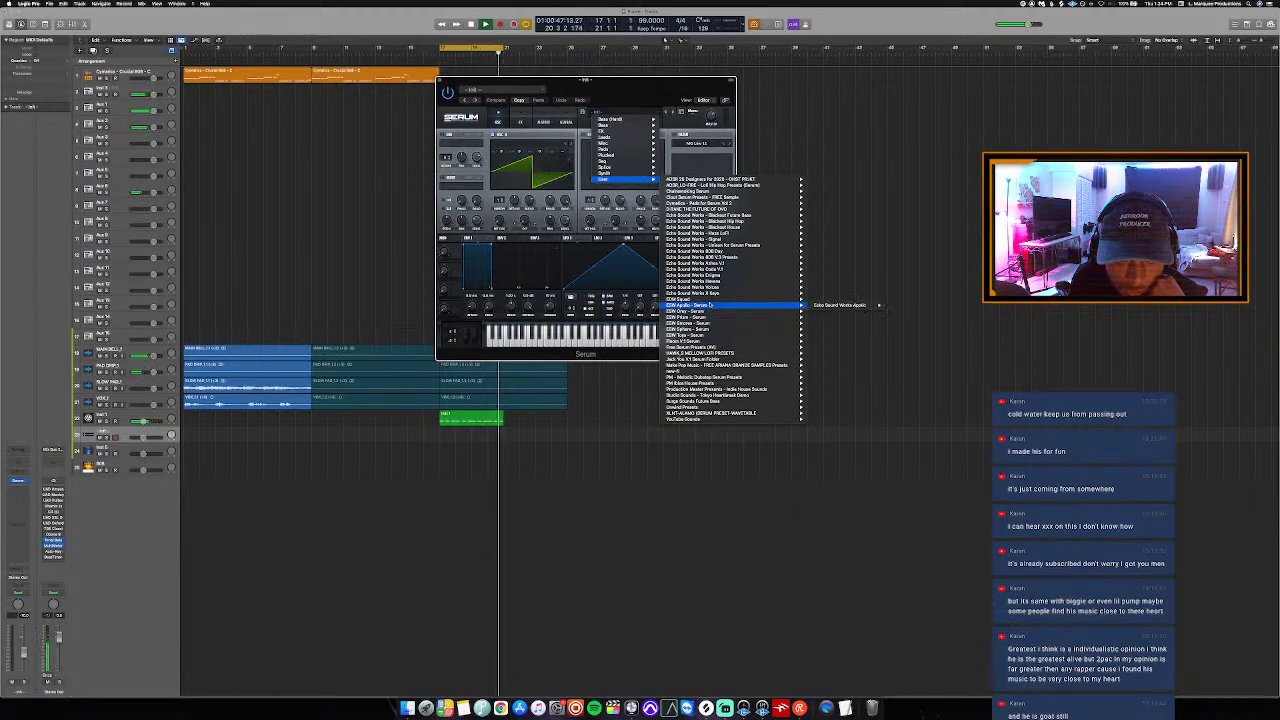
mouse_move(715, 298)
mouse_move(780, 294)
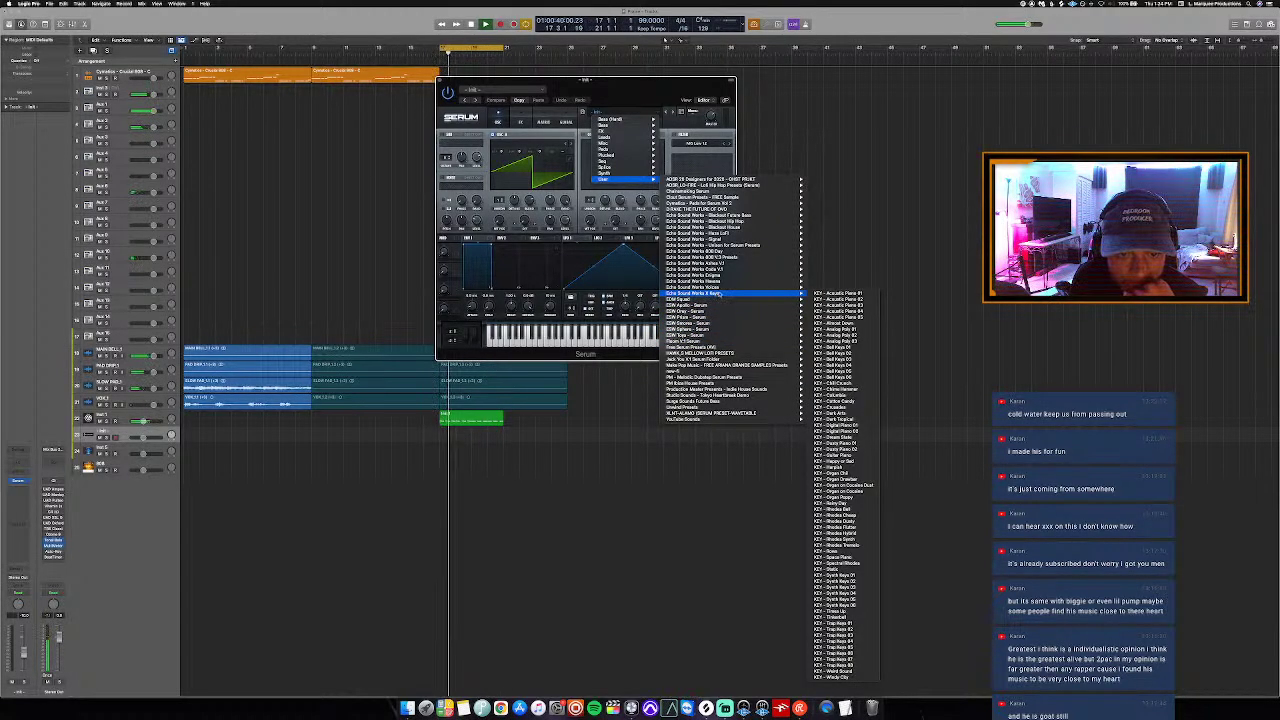
mouse_move(790, 334)
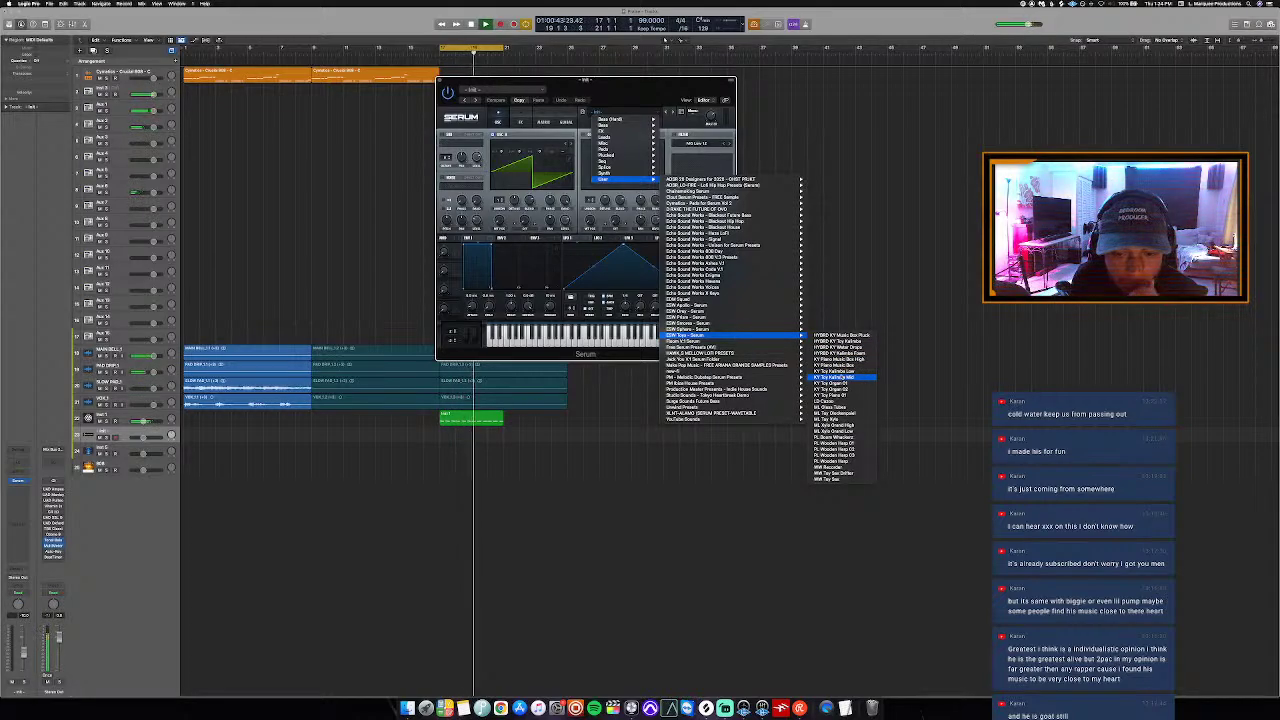
left_click(843, 335)
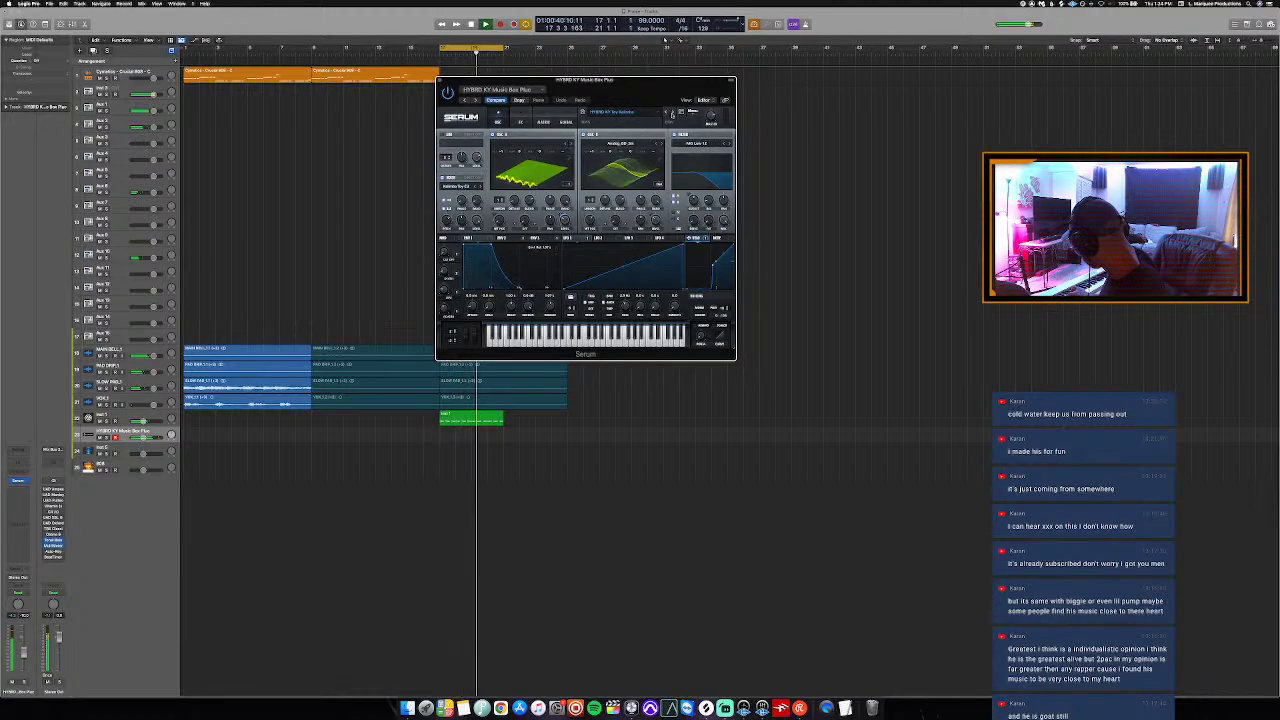
Step: Audition the following Serum presets over the loop, load KY Piano Music Box, and close the Serum window
left_click(672, 114)
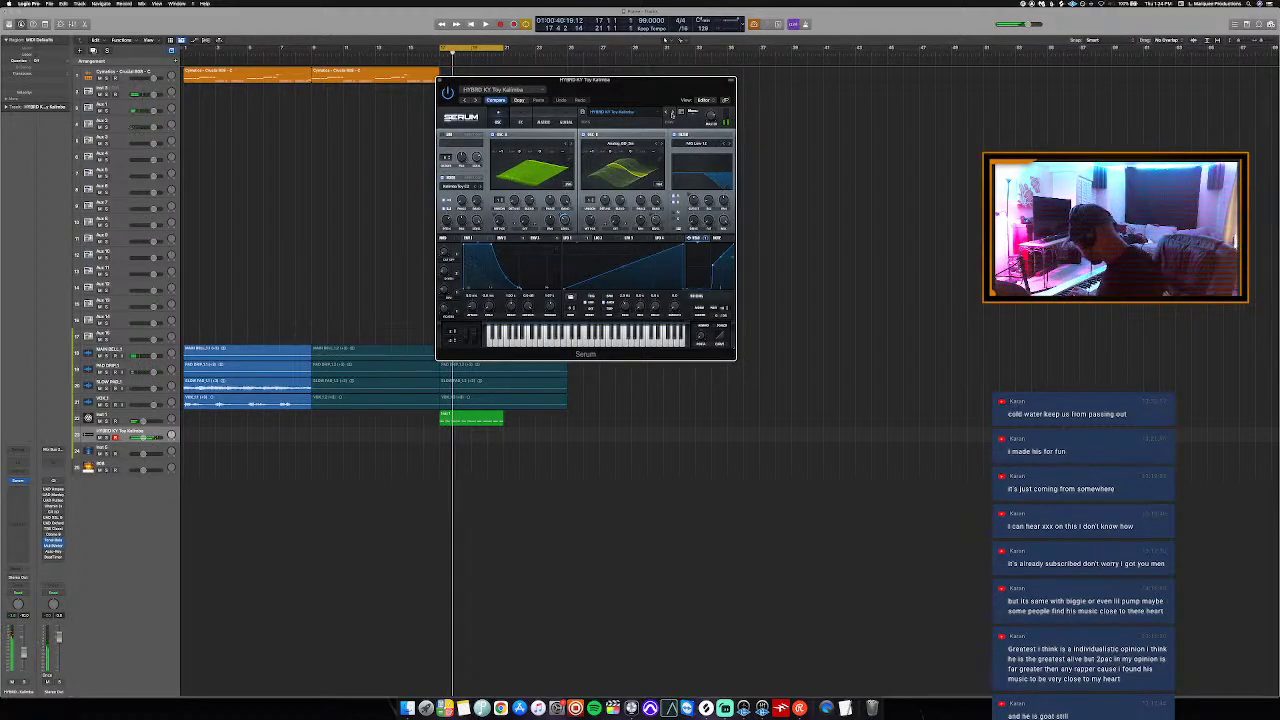
key("space")
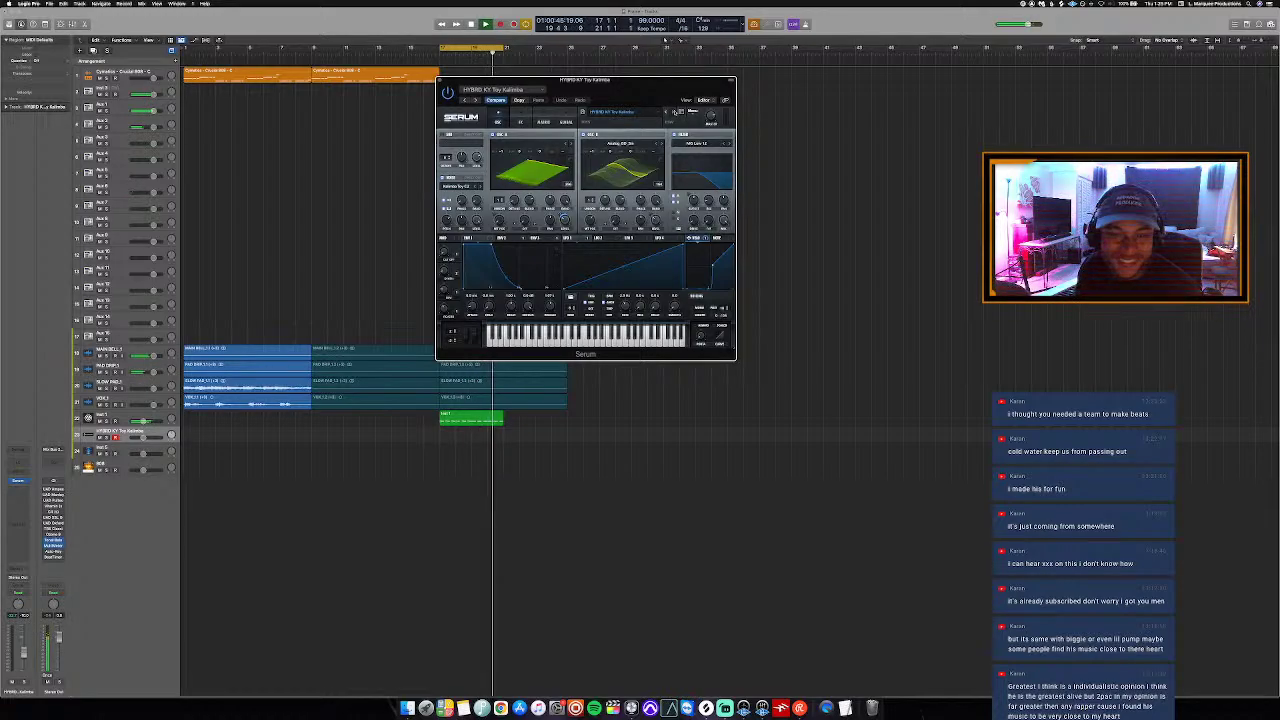
left_click(676, 111)
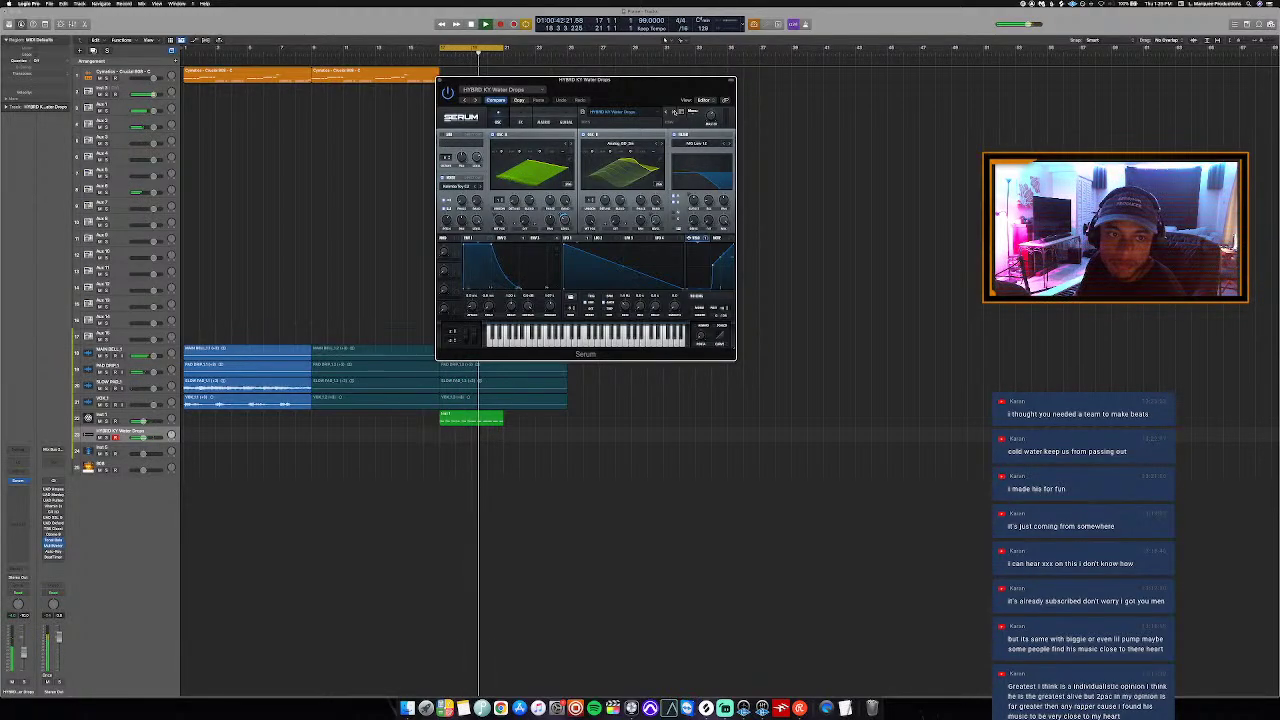
left_click(676, 111)
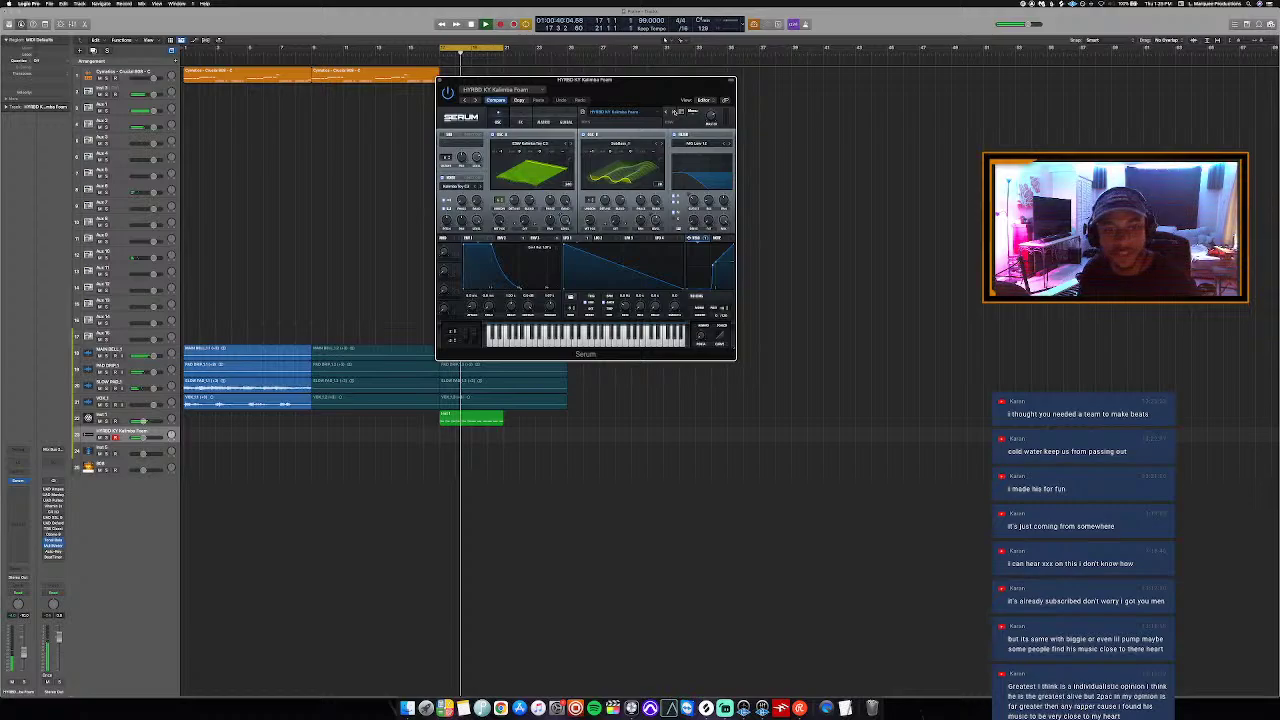
left_click(676, 111)
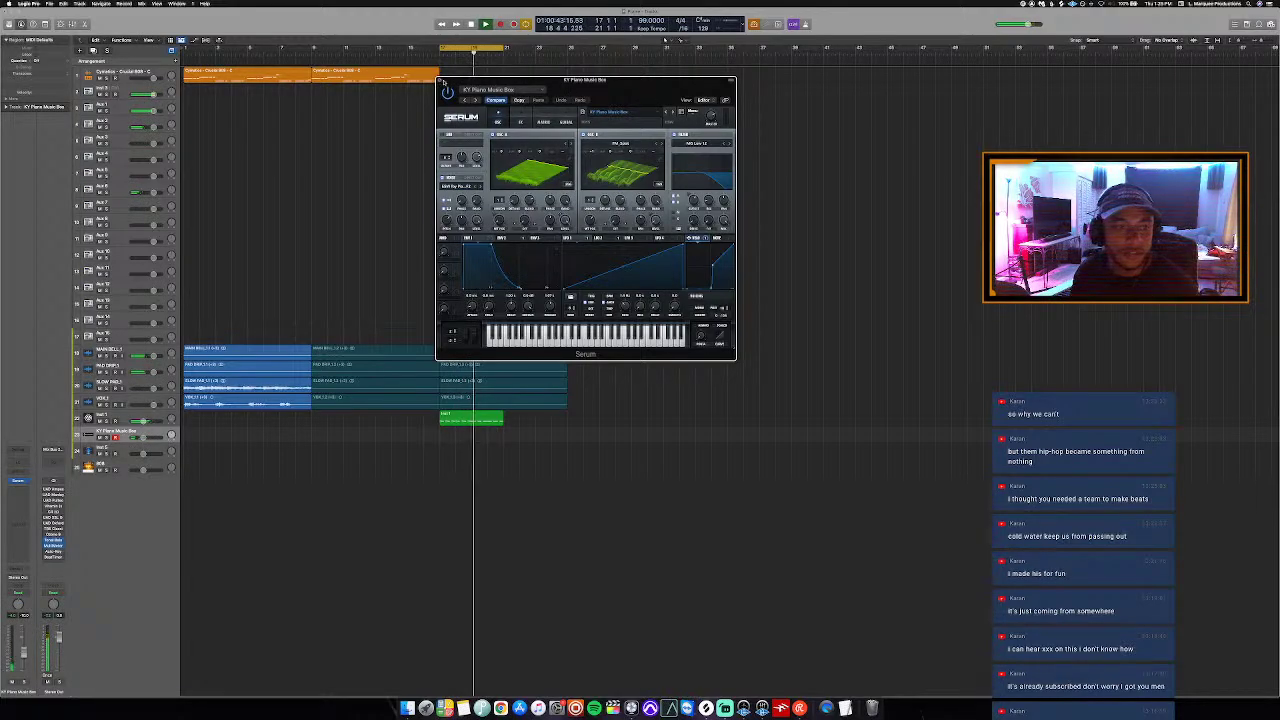
key("super+w")
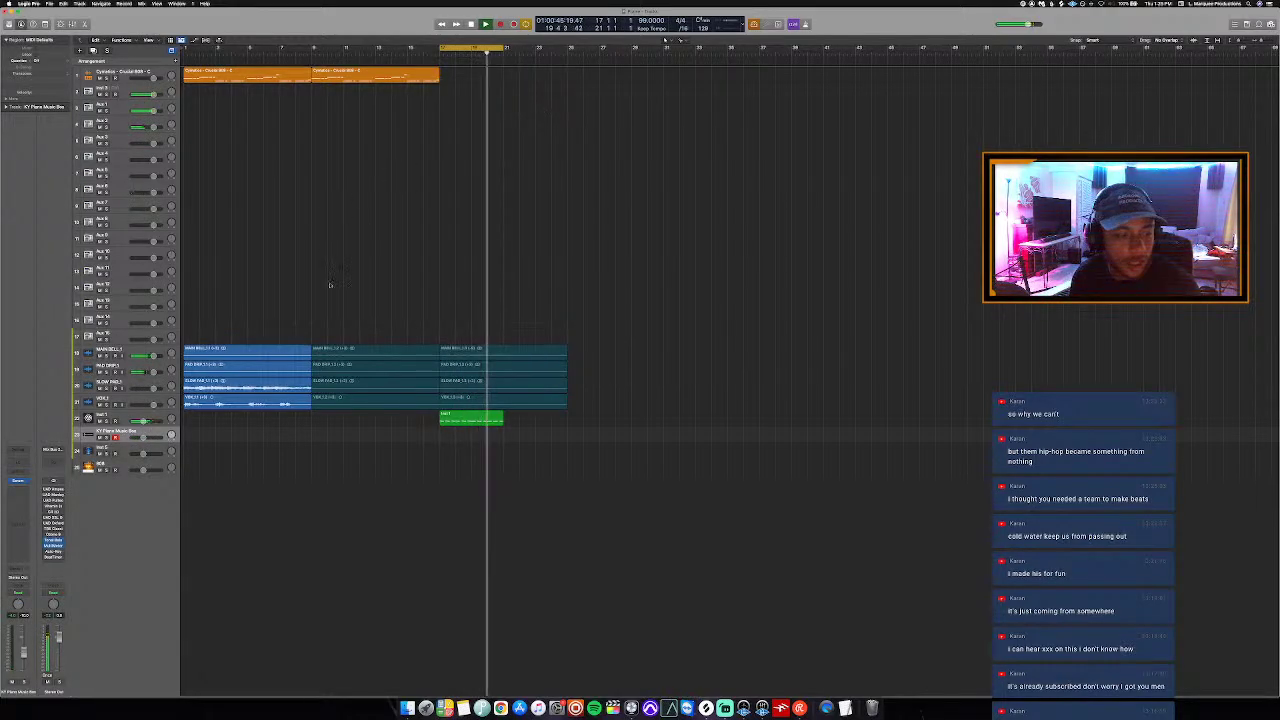
Step: Open Omnisphere on the track below the Serum track and expand its full patch browser
left_click(132, 447)
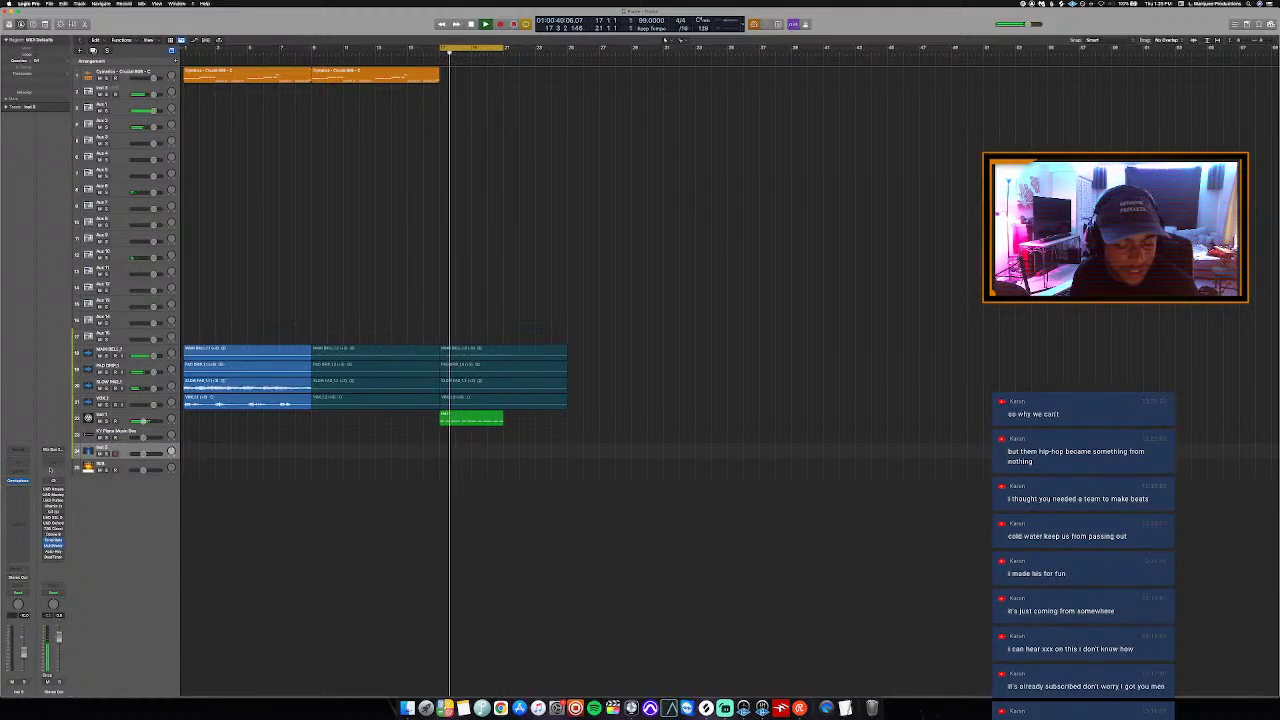
left_click(18, 482)
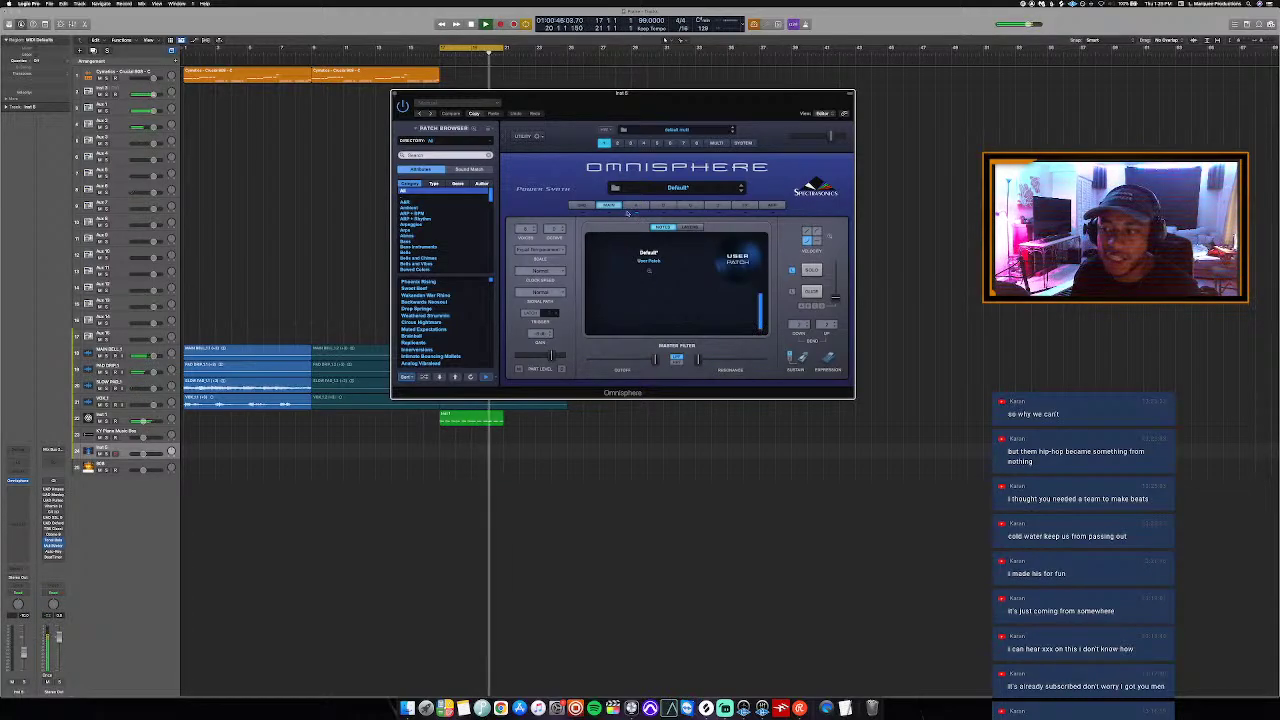
left_click(435, 128)
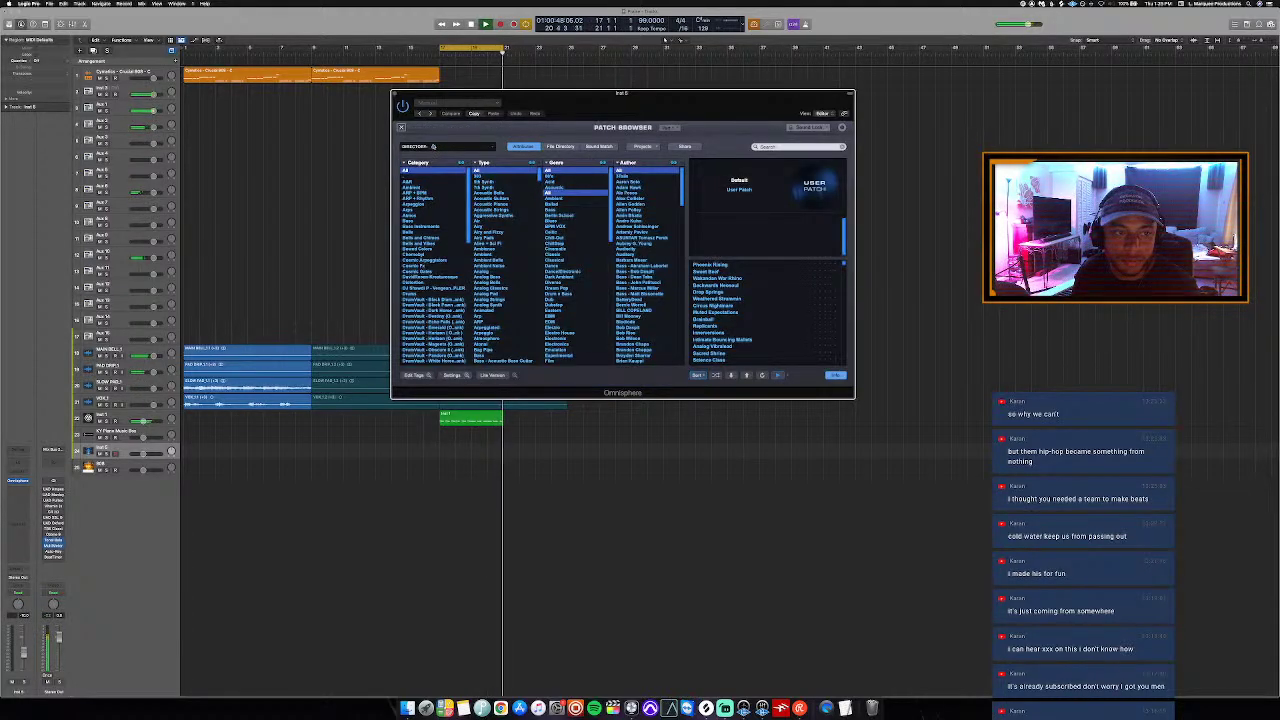
scroll(436, 256, "down", 2)
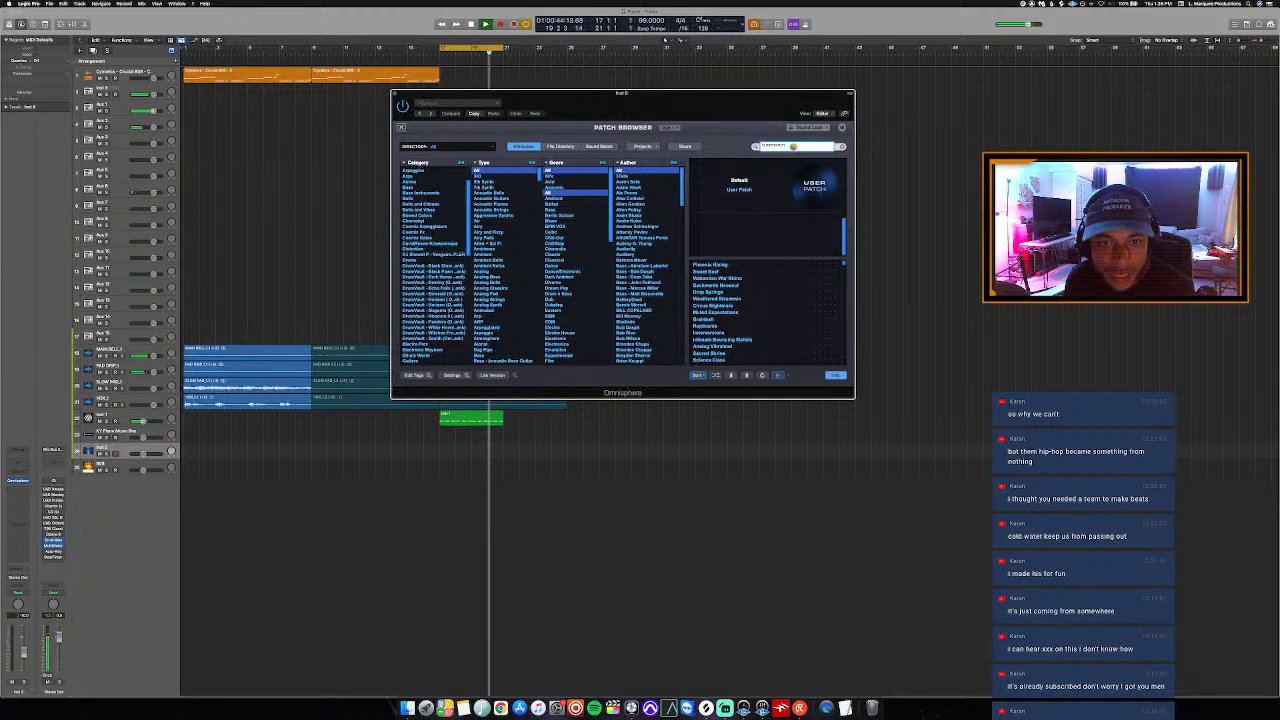
Step: Search the Omnisphere patches for the In Memorium sounds and load In Memorium 1
key("BackSpace")
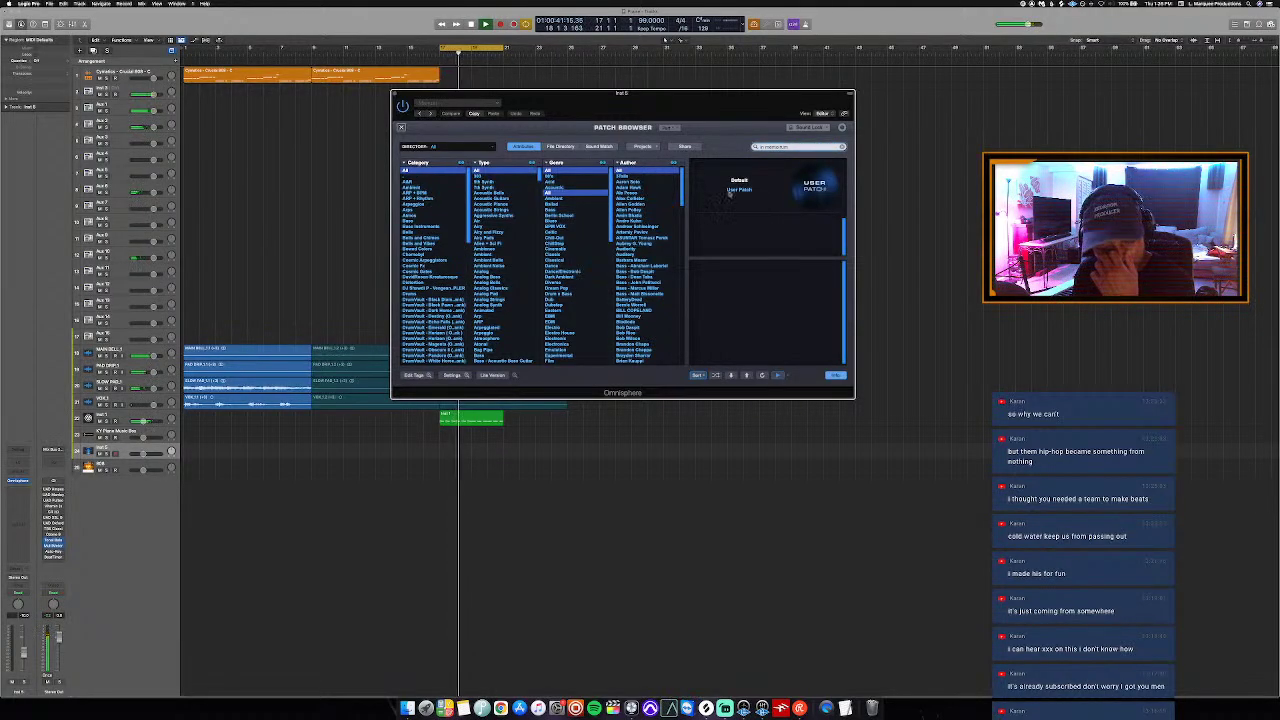
left_click(790, 147)
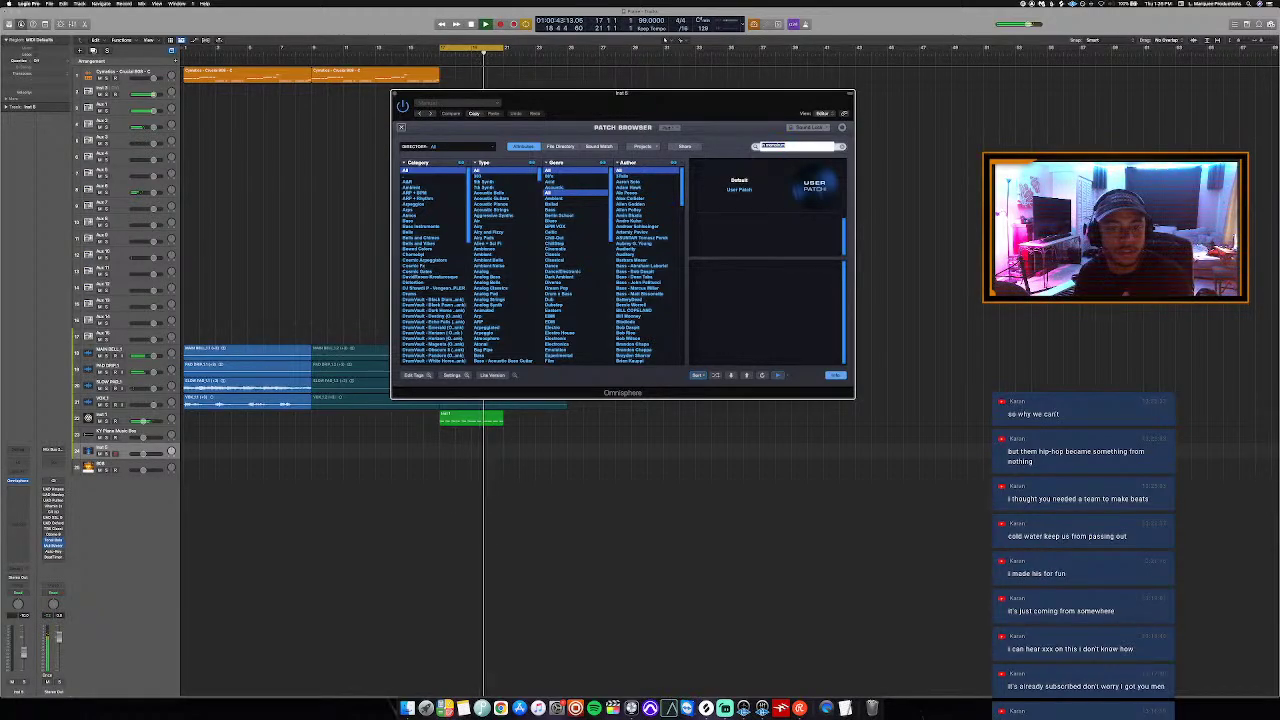
left_click(792, 147)
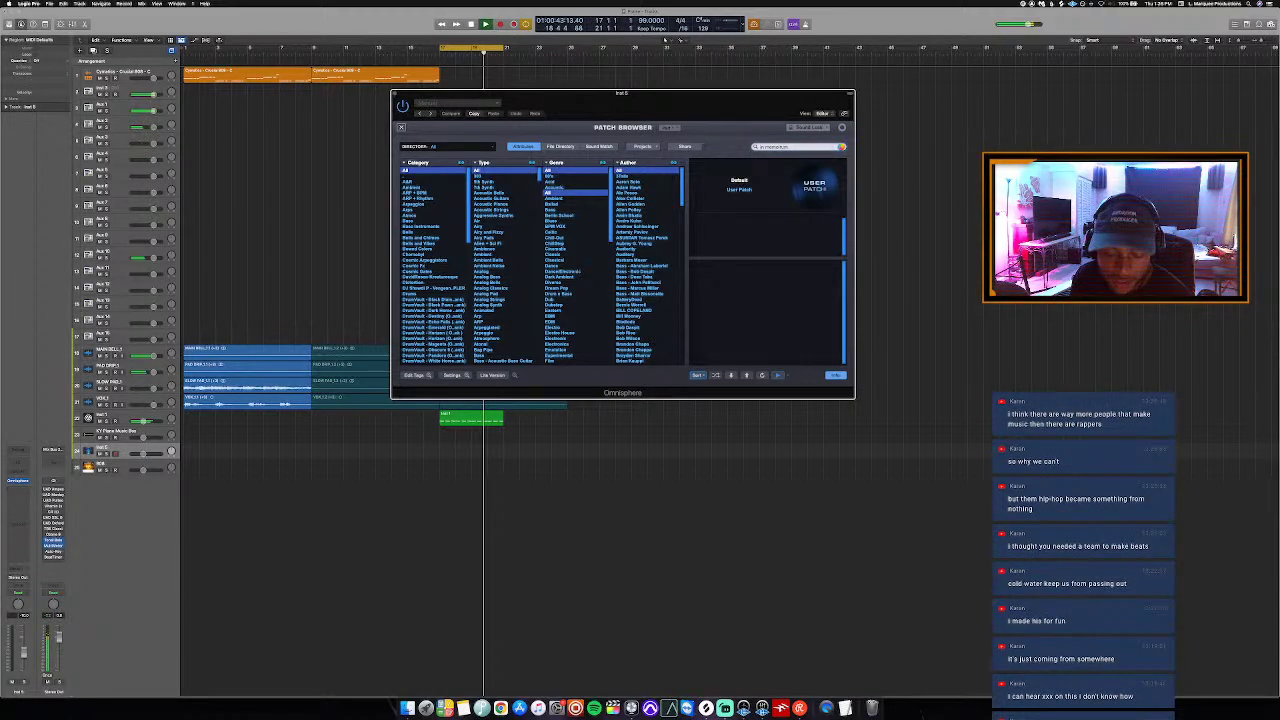
left_click(795, 146)
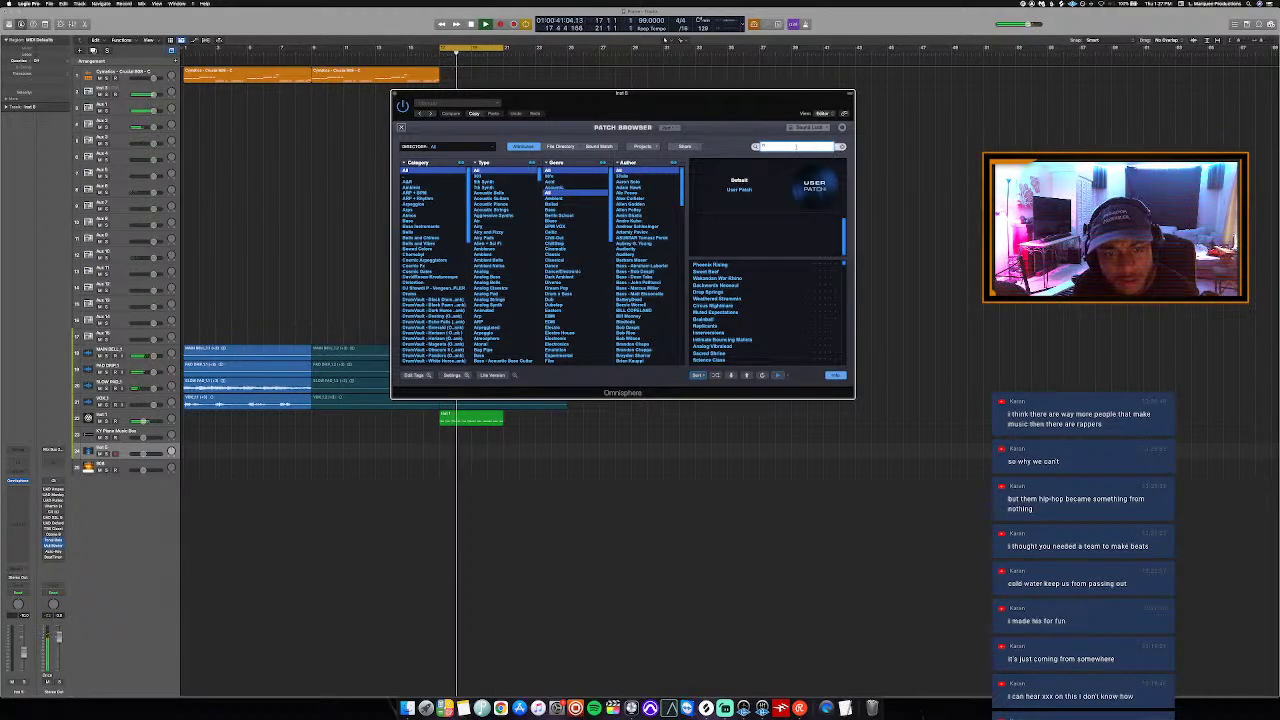
type("pi")
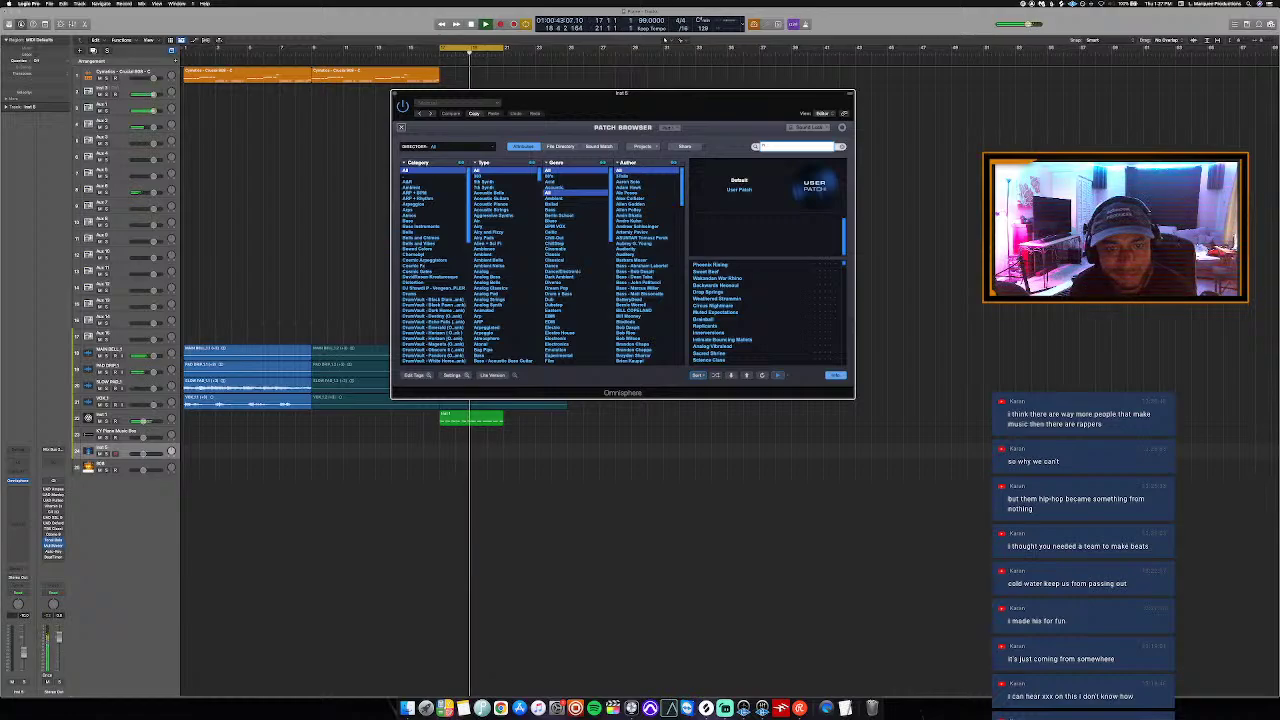
type("ano")
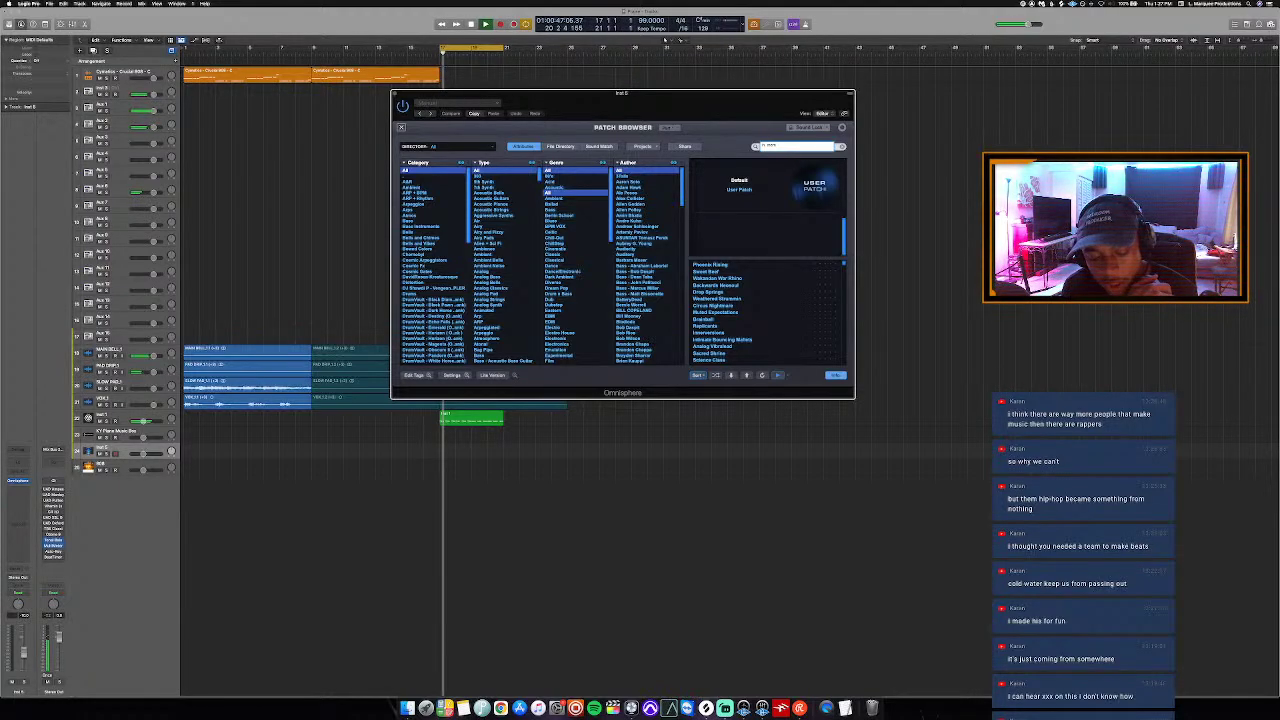
key("Return")
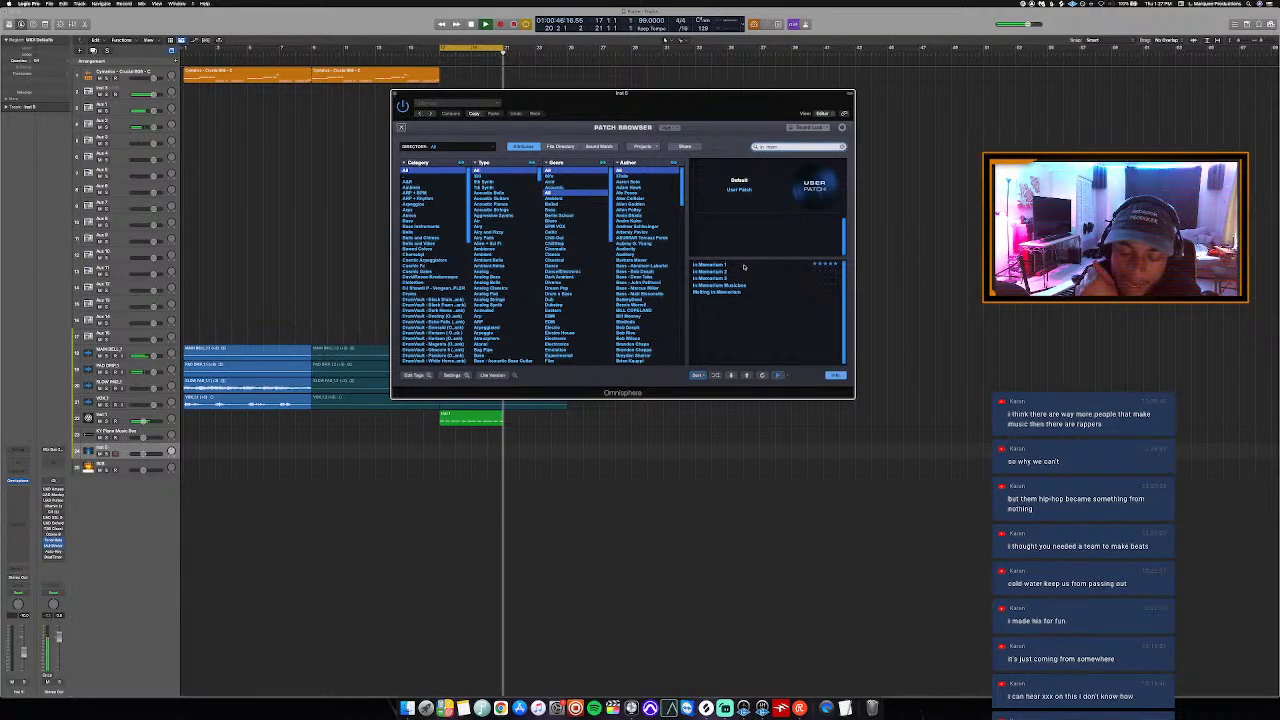
left_click(743, 266)
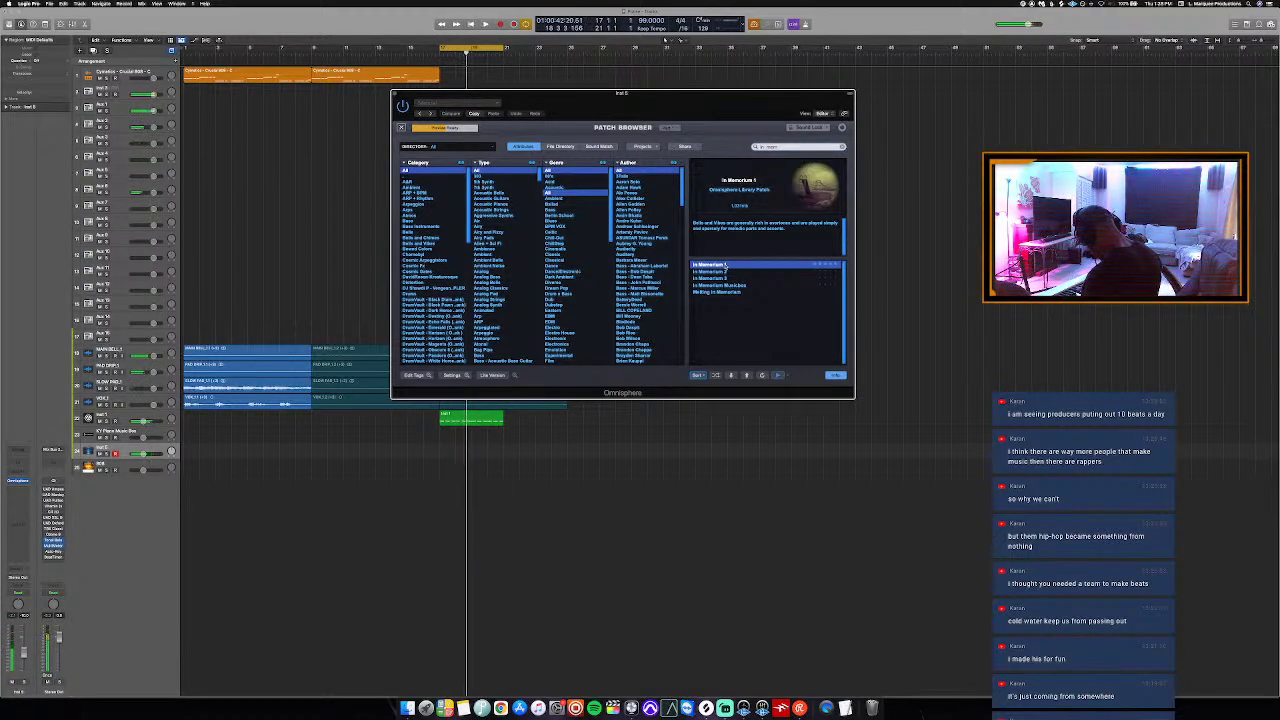
Step: Record a four-bar In Memorium 1 part on the Omnisphere track from bar 17 and play it back
key("space")
key("space")
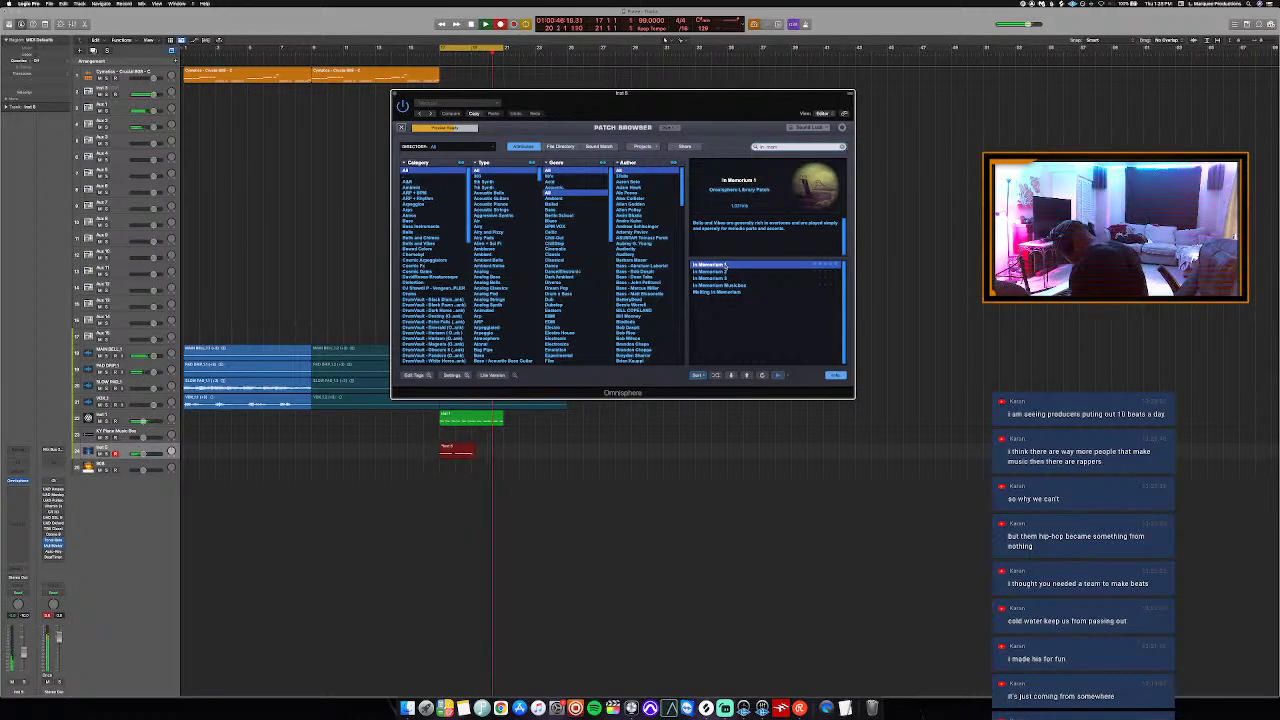
key("space")
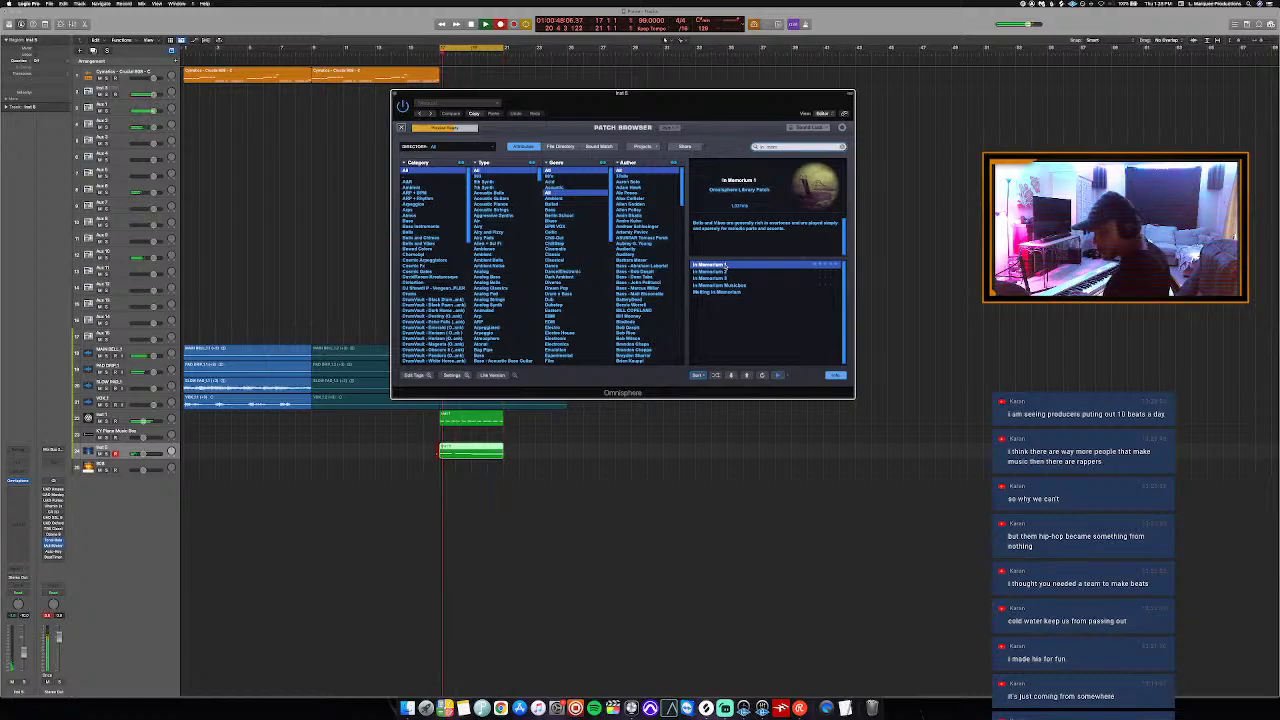
key("space")
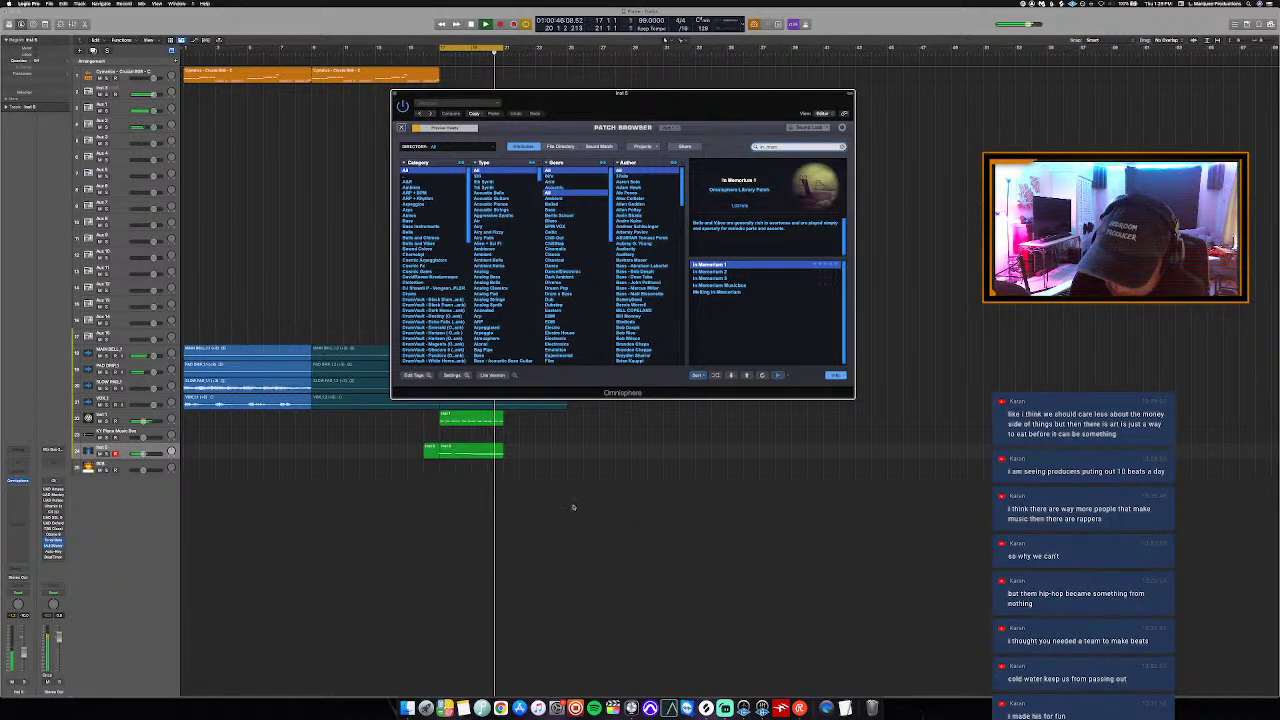
key("space")
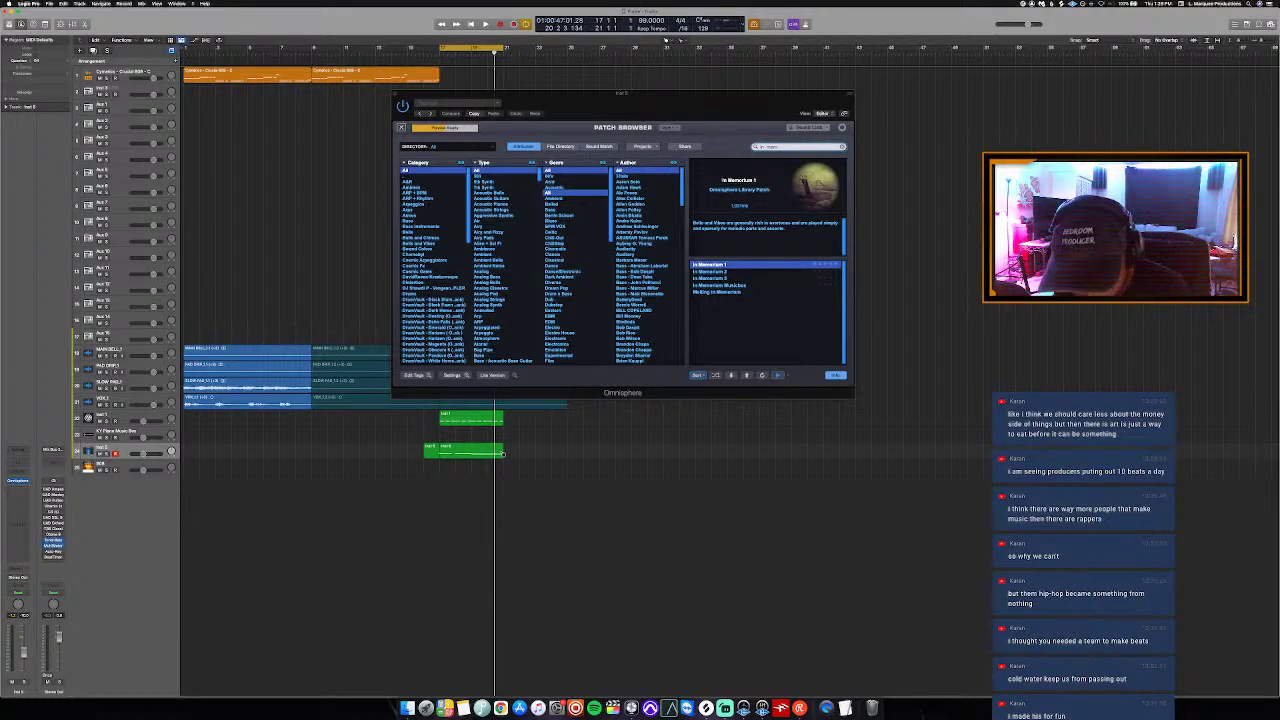
Step: Glue the short lead-in region and the four-bar region on the Omnisphere track into one region
left_click(491, 453)
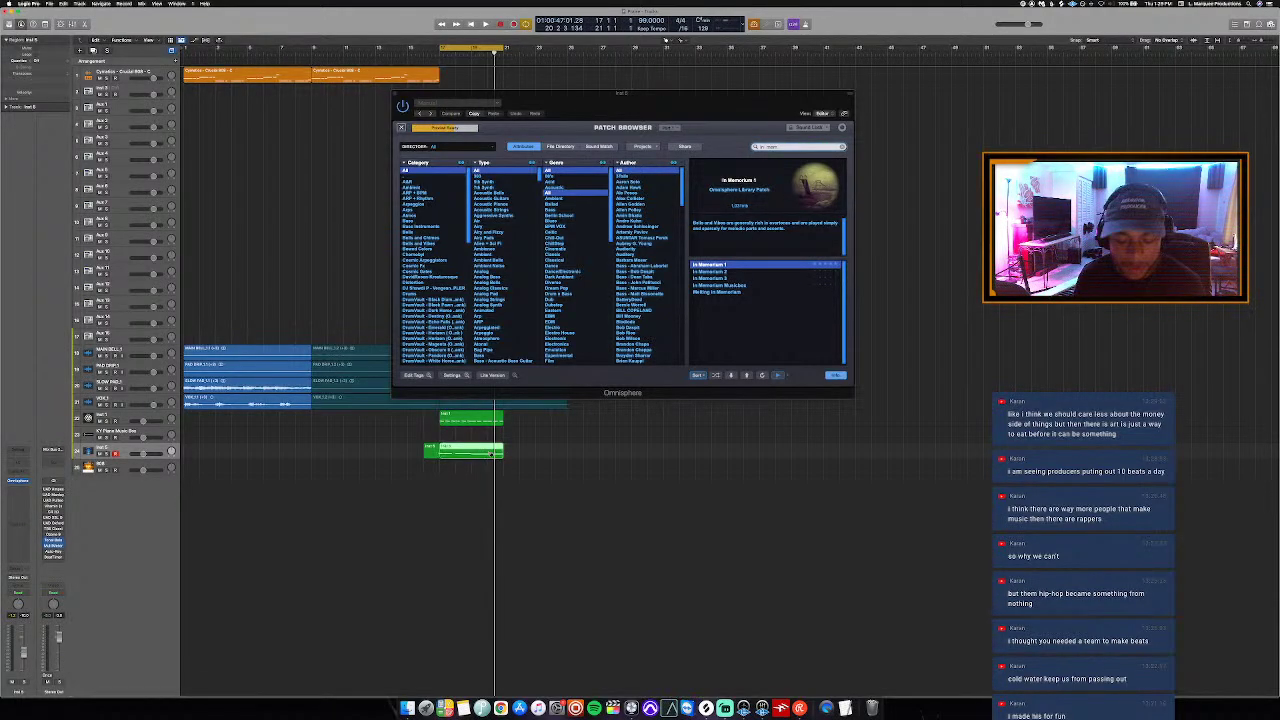
right_click(442, 452)
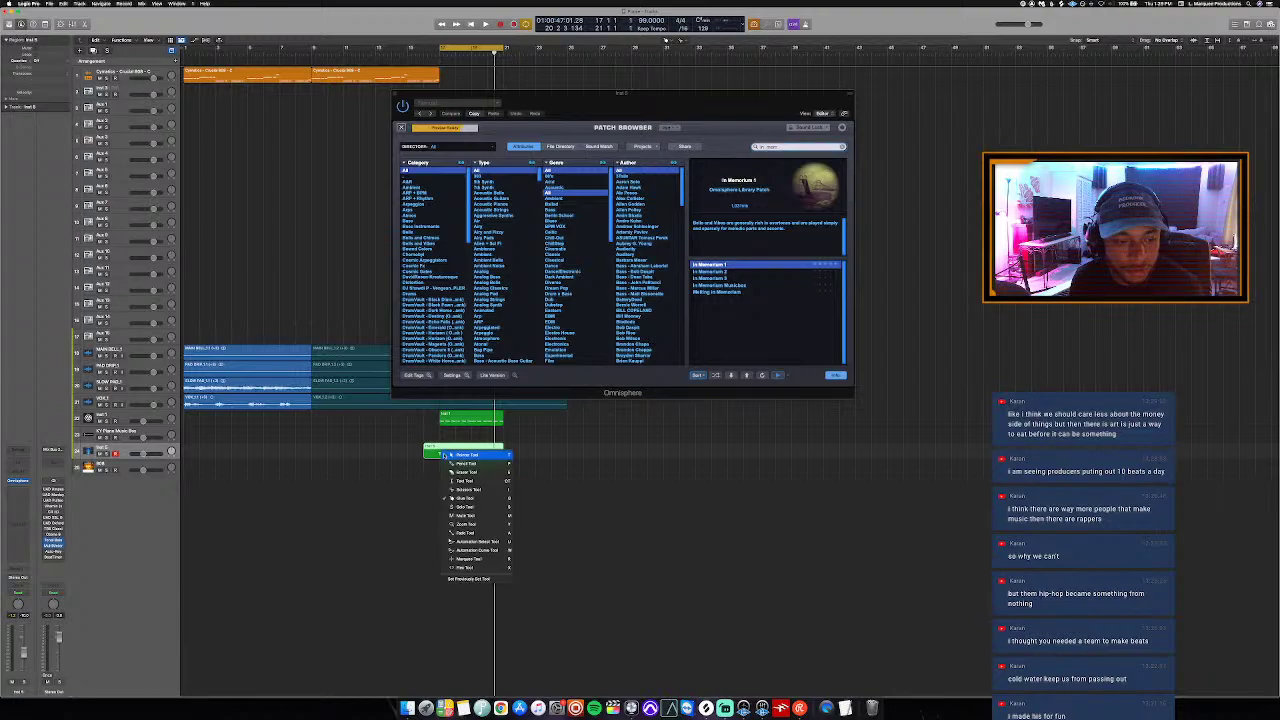
key("Escape")
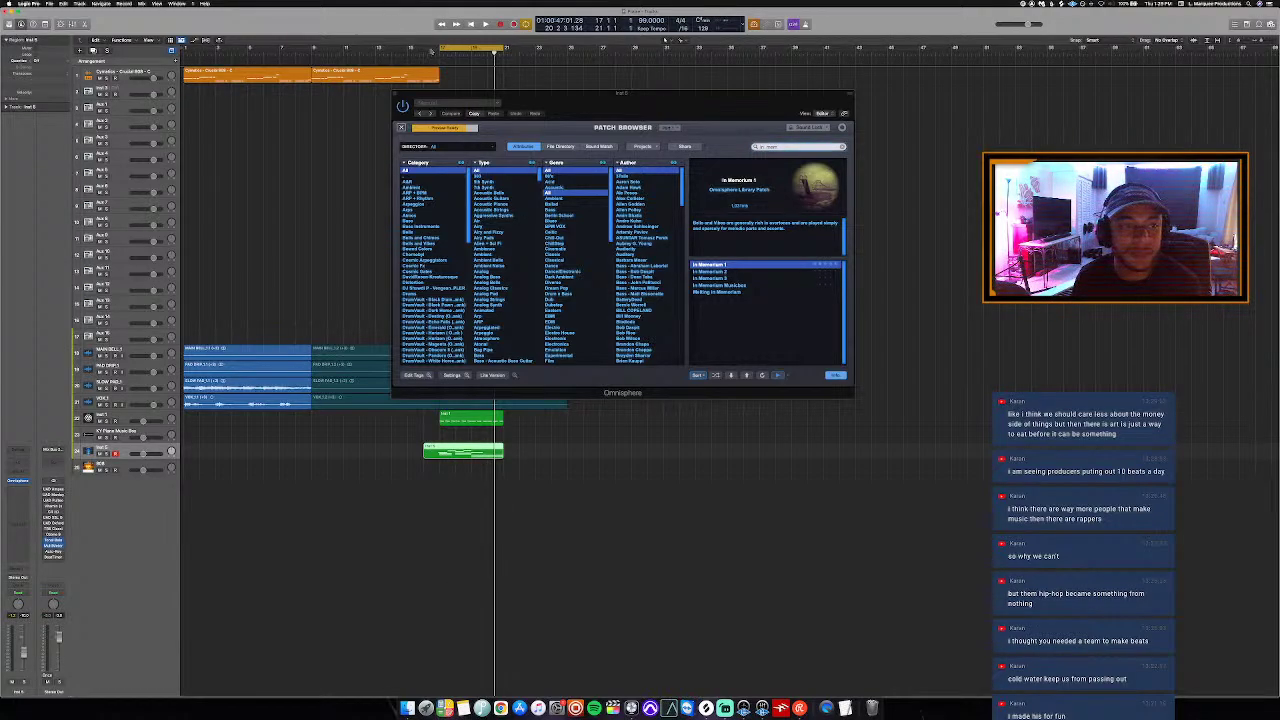
left_click(497, 503)
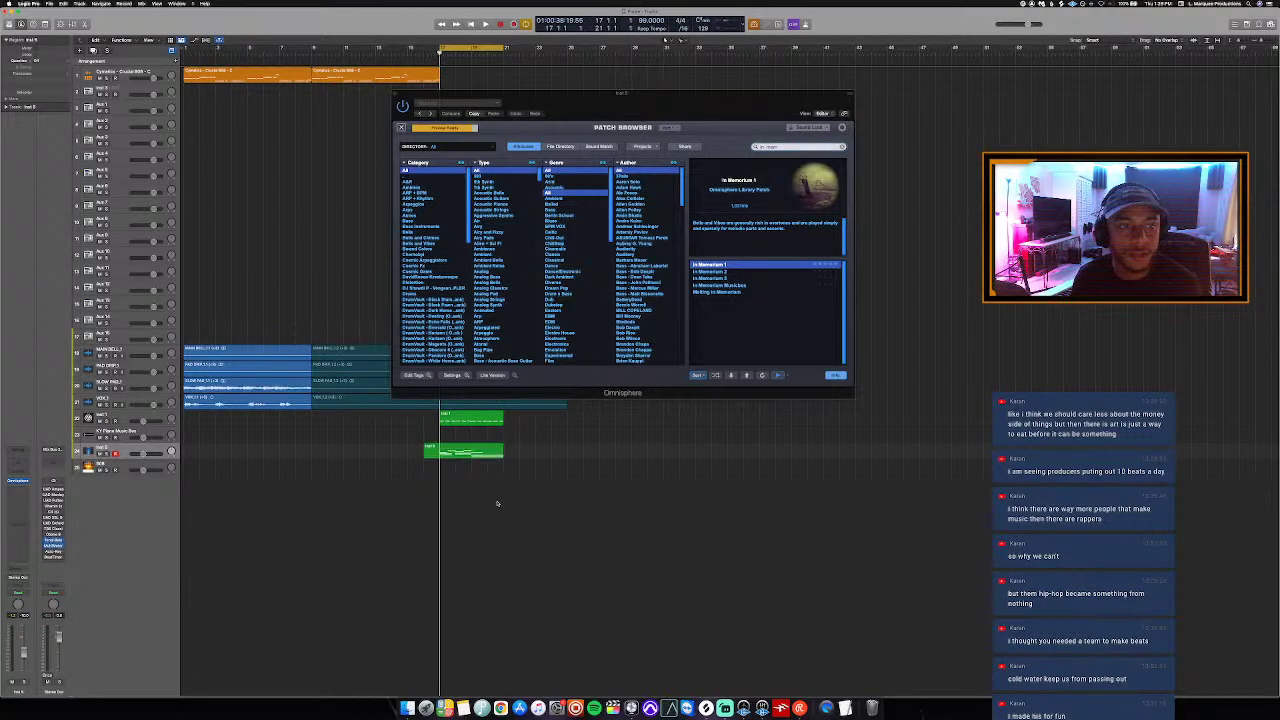
Step: Trim the early opening note of the Omnisphere part in the Piano Roll and the region itself to start at bar 17
double_click(456, 451)
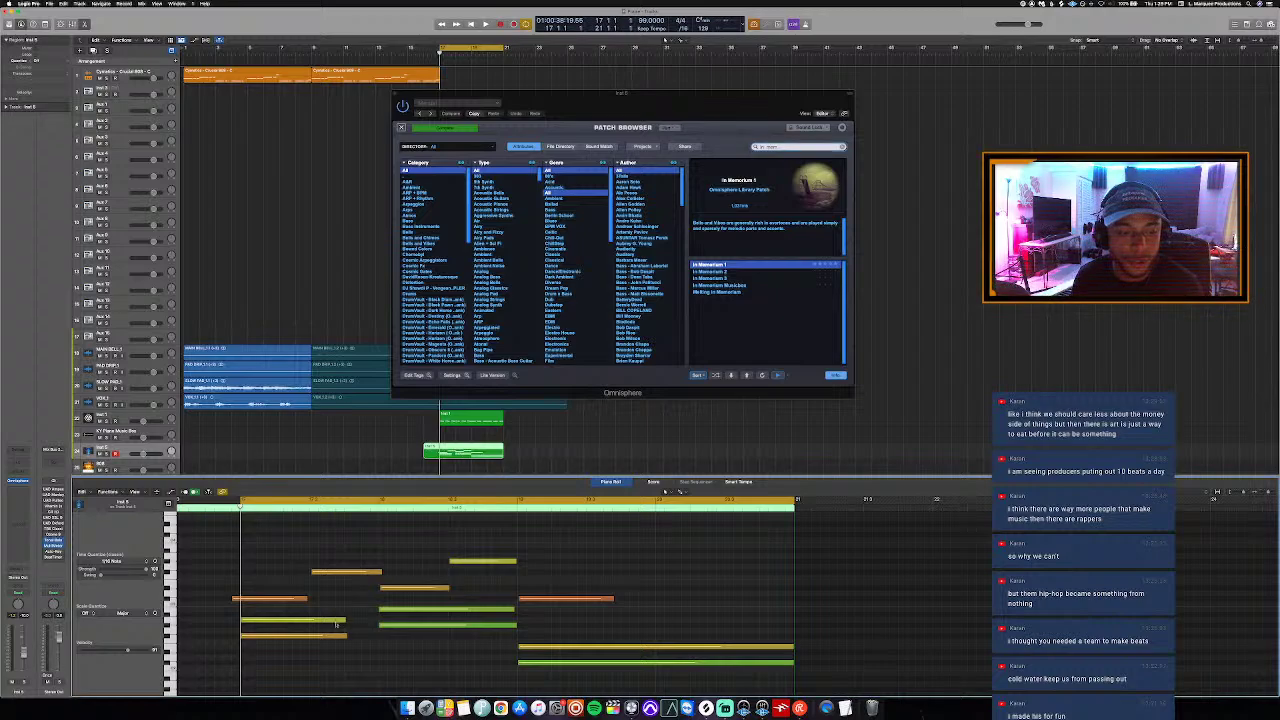
scroll(337, 622, "up", 5)
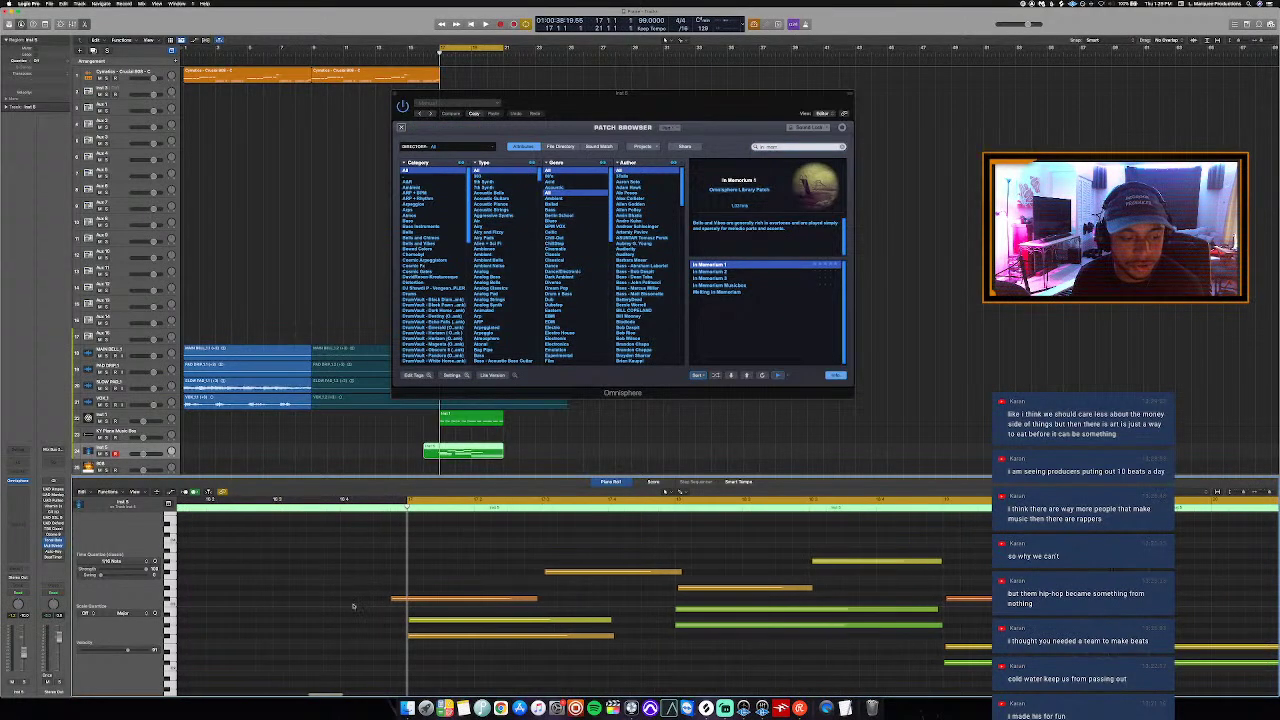
scroll(520, 570, "up", 3)
scroll(671, 527, "down", 2)
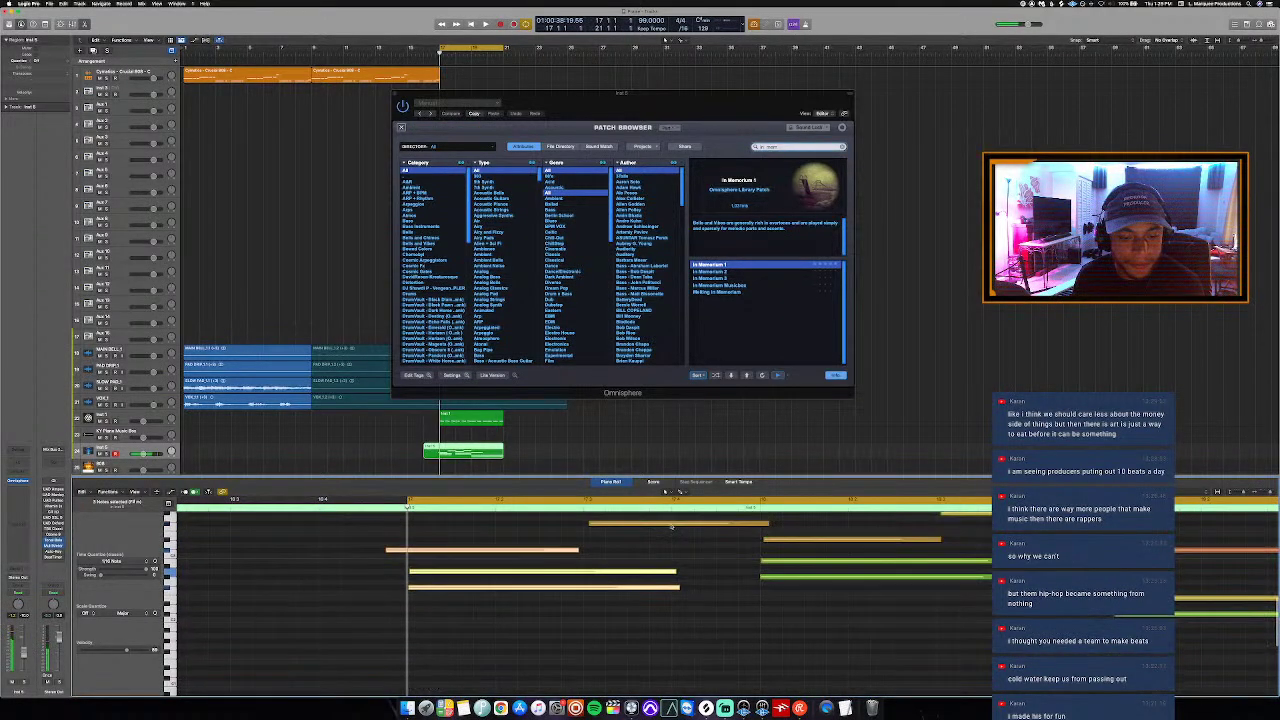
scroll(671, 526, "up", 1)
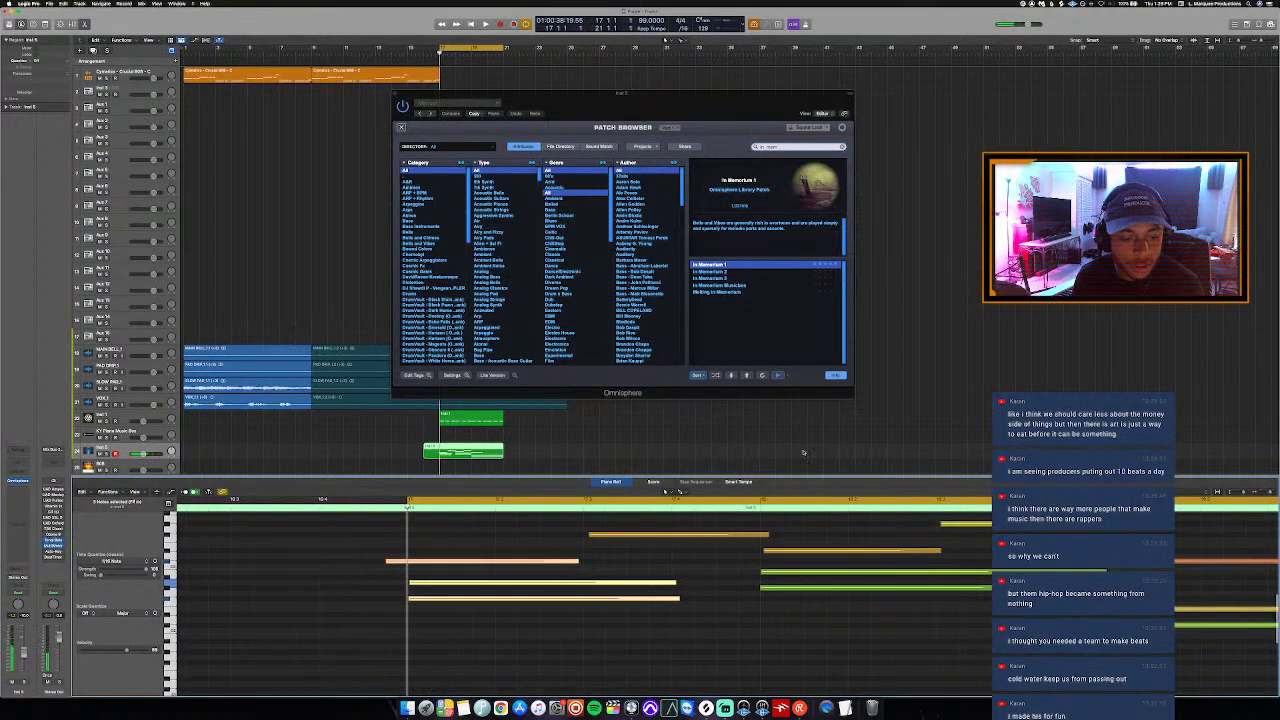
left_click(680, 492)
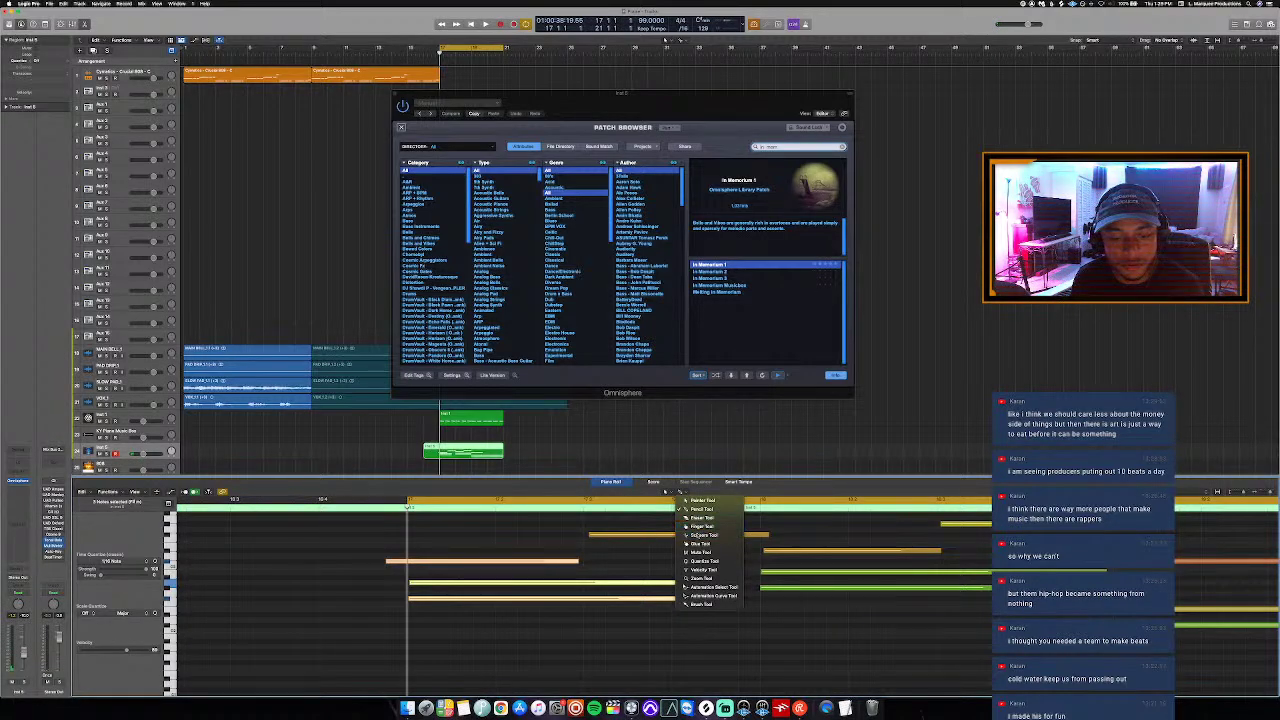
left_click(697, 530)
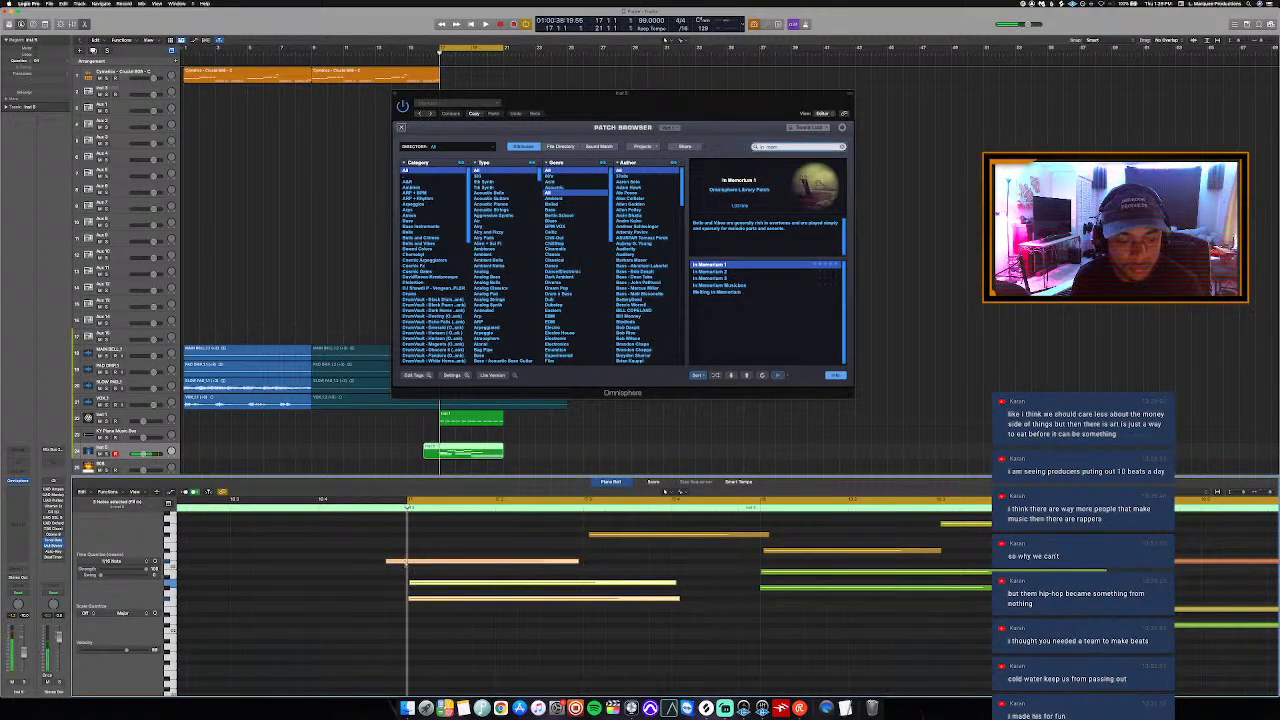
left_click(393, 600)
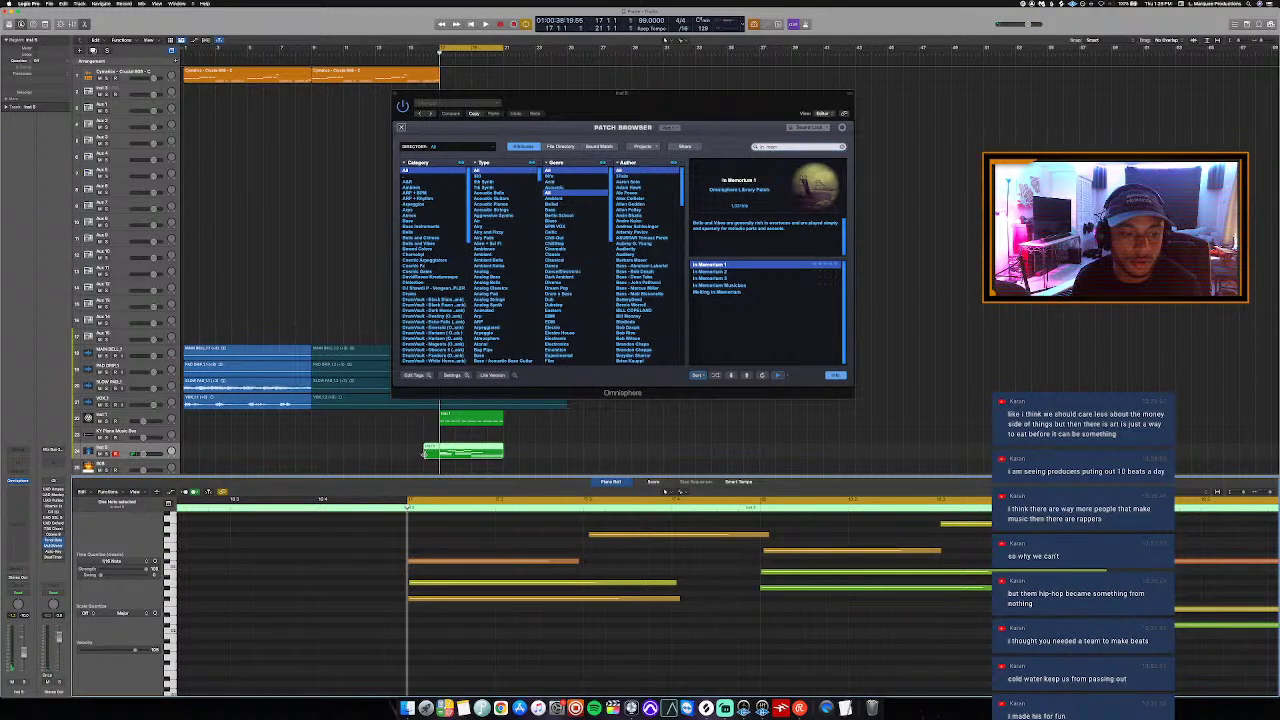
left_click_drag(424, 453, 440, 458)
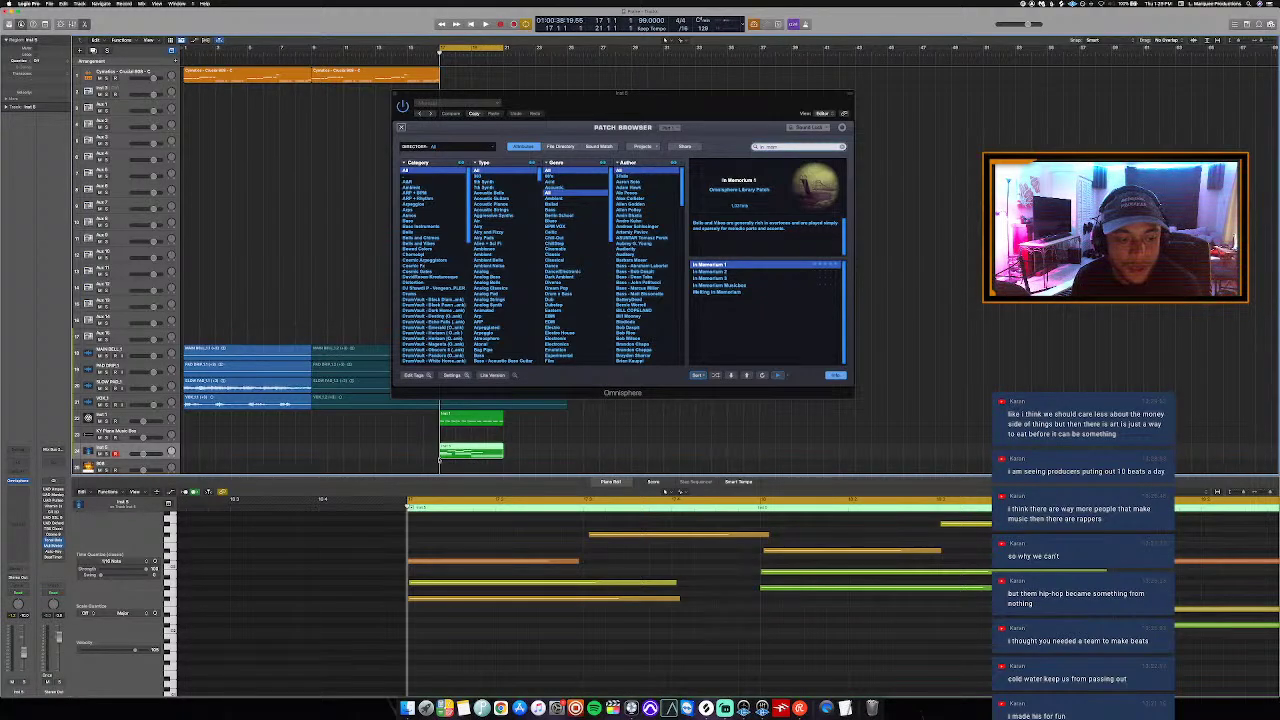
key("super+Left")
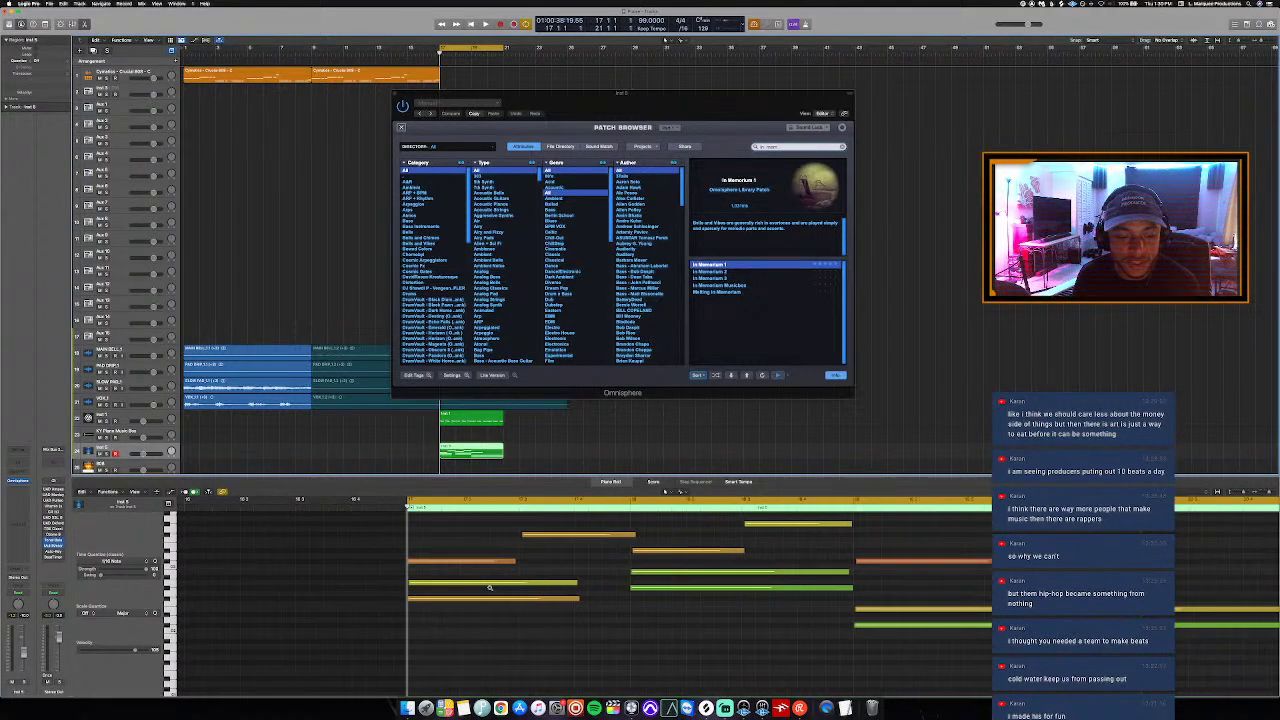
Step: Examine the note starts of the Omnisphere part in the Piano Roll up close and close the editor
key("super+Right")
scroll(489, 589, "up", 3)
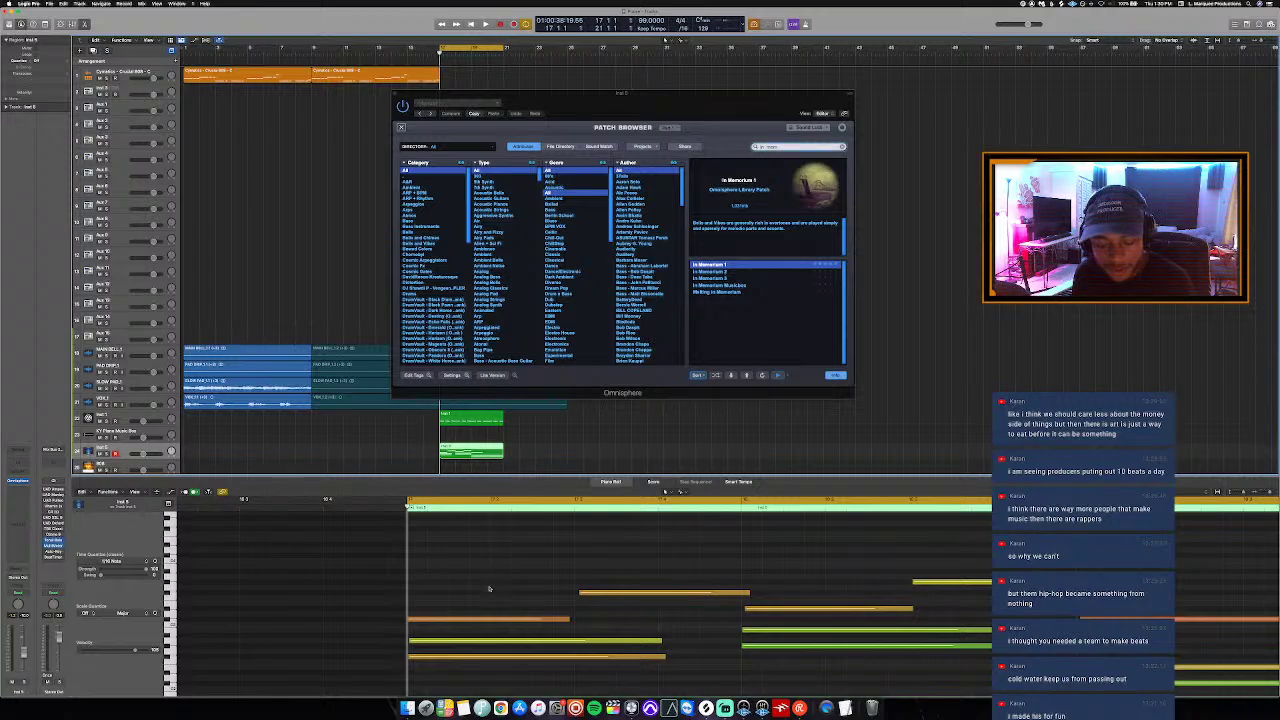
scroll(478, 572, "down", 2)
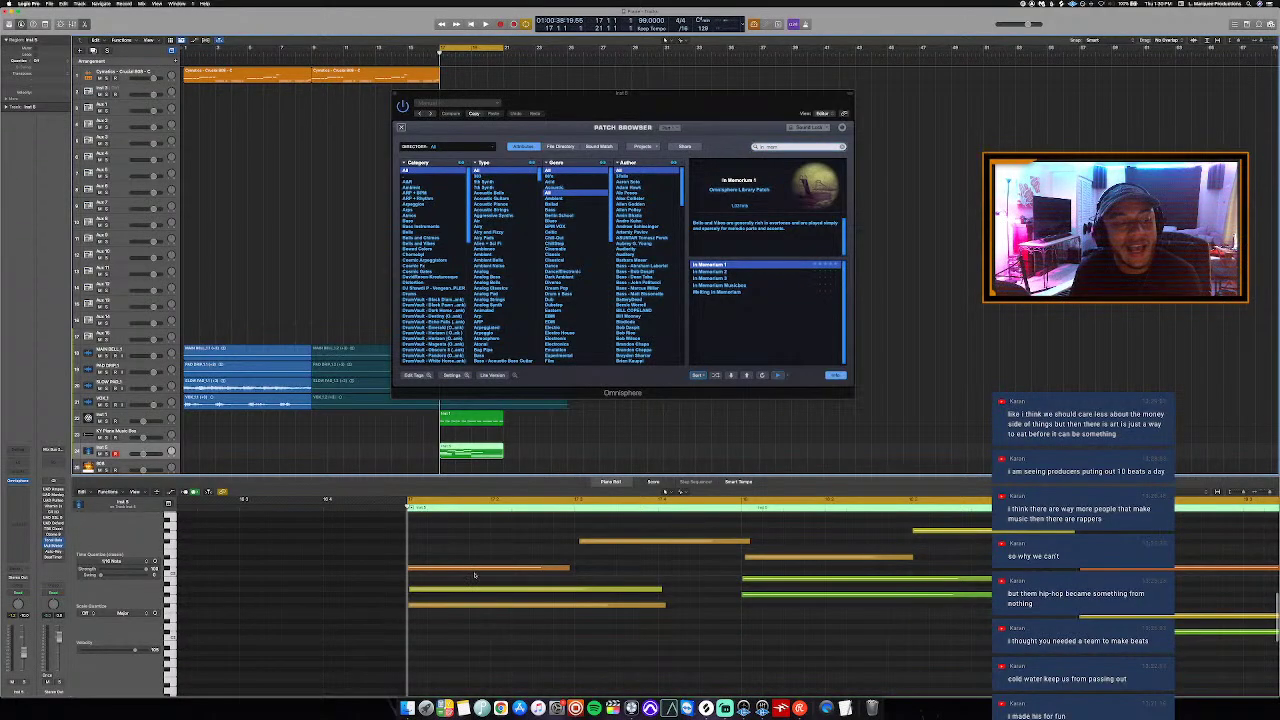
scroll(474, 574, "up", 5)
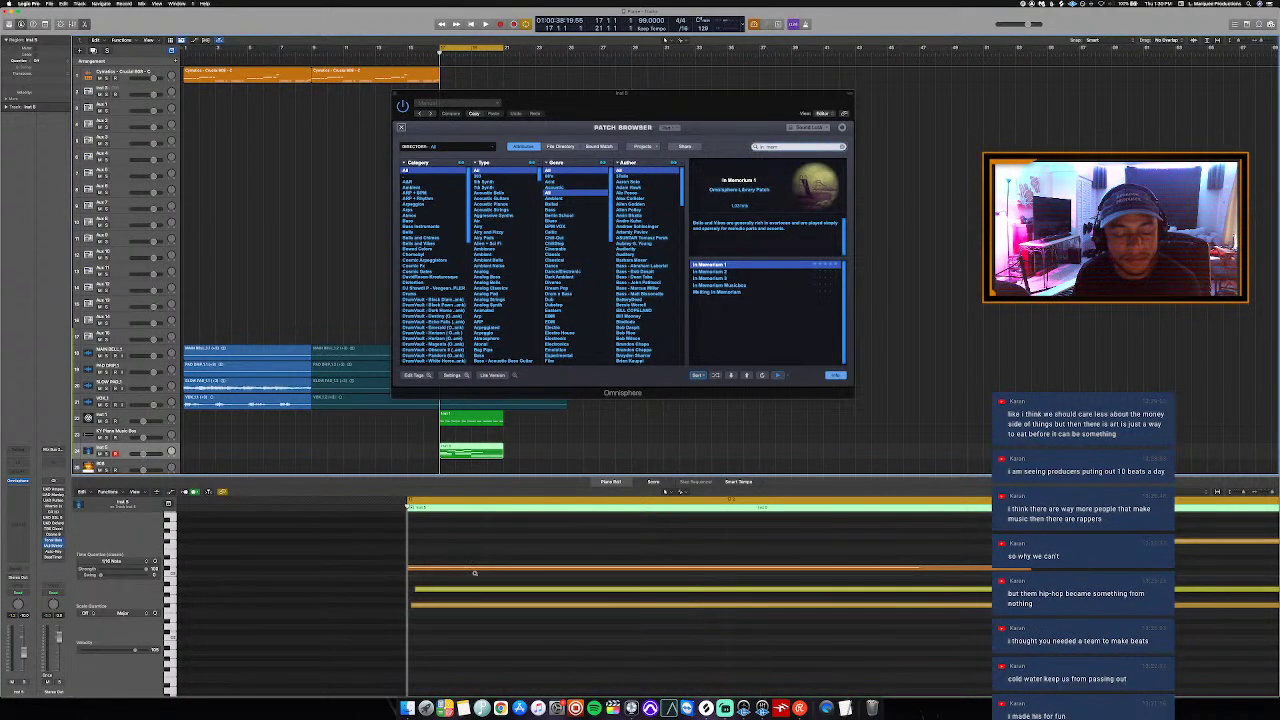
scroll(474, 573, "down", 3)
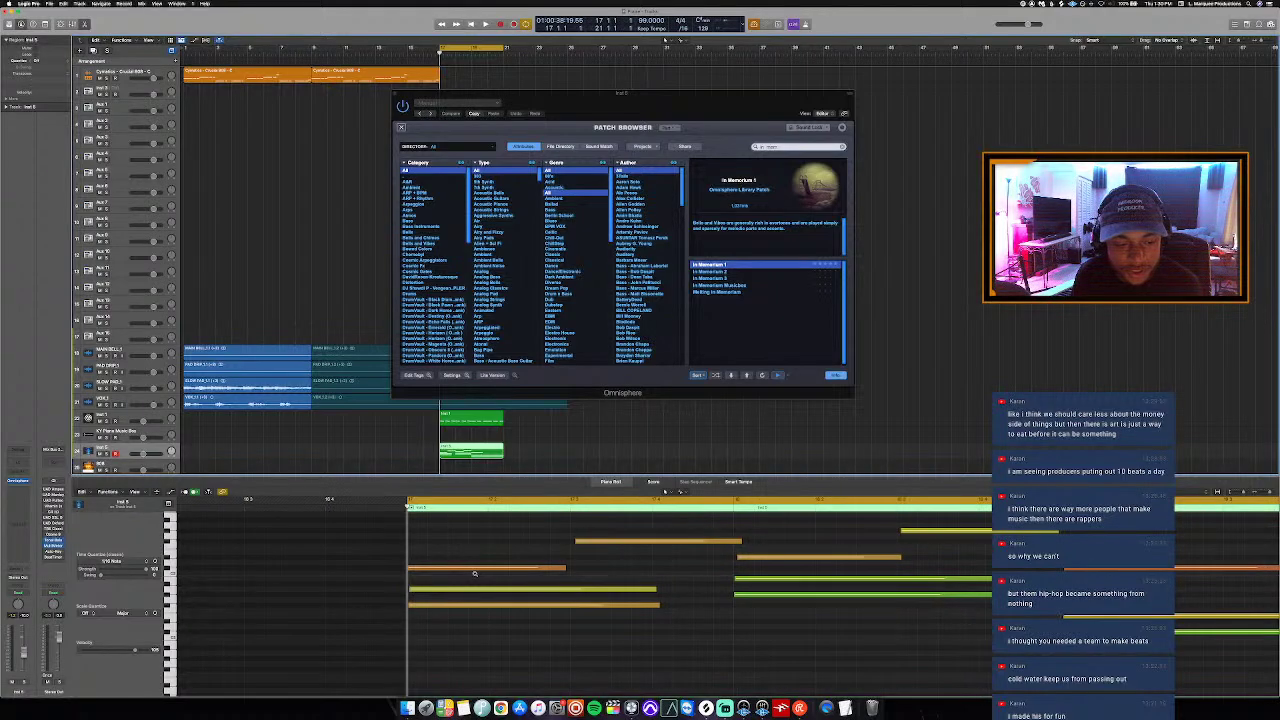
scroll(474, 573, "down", 3)
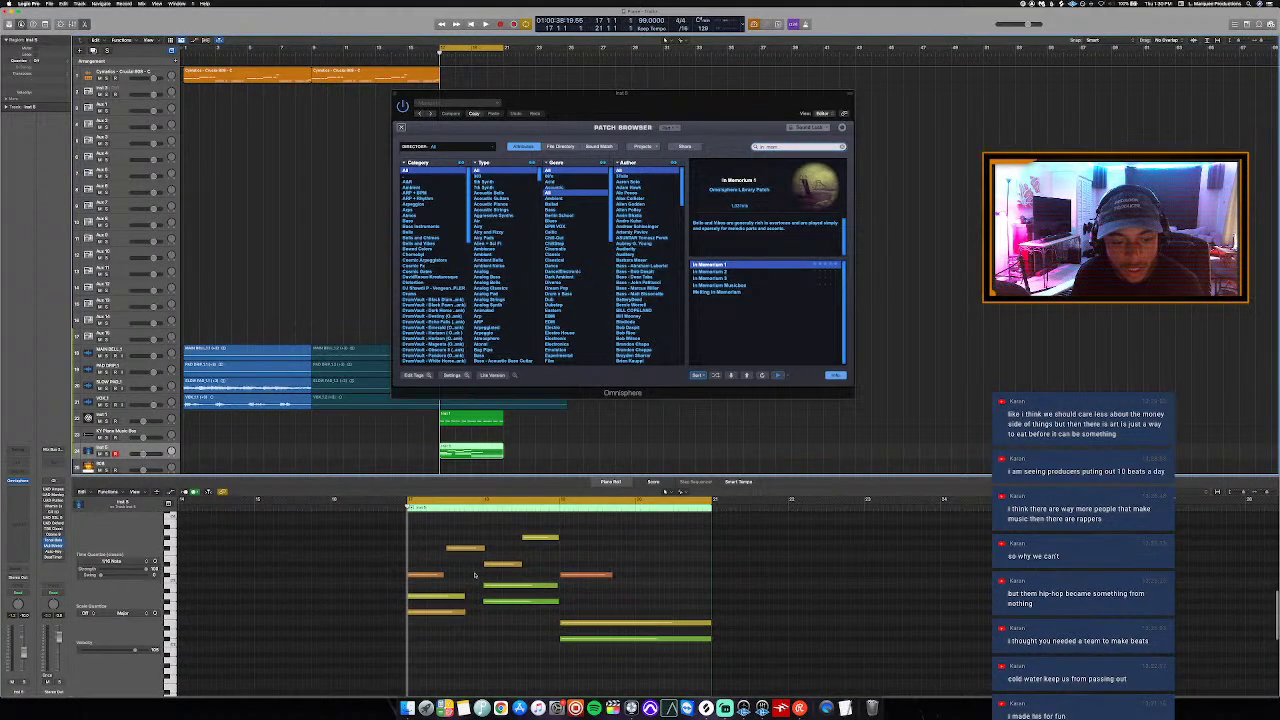
scroll(474, 574, "up", 2)
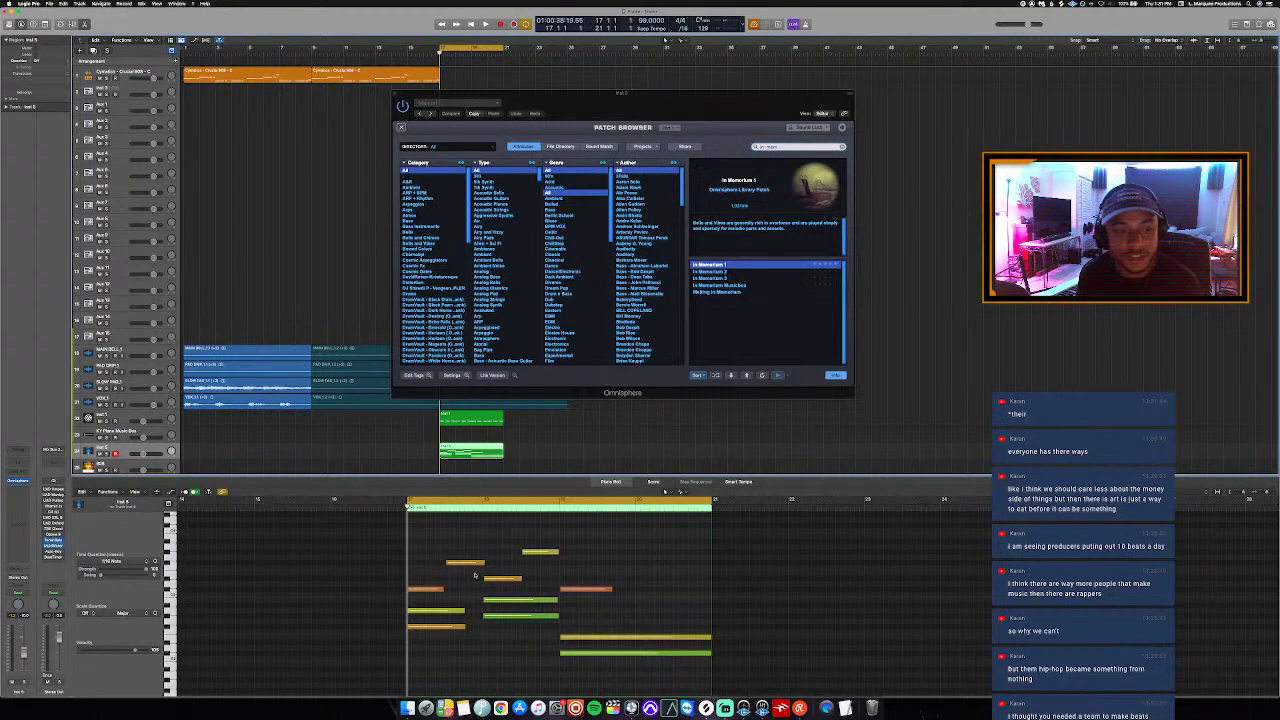
key("e")
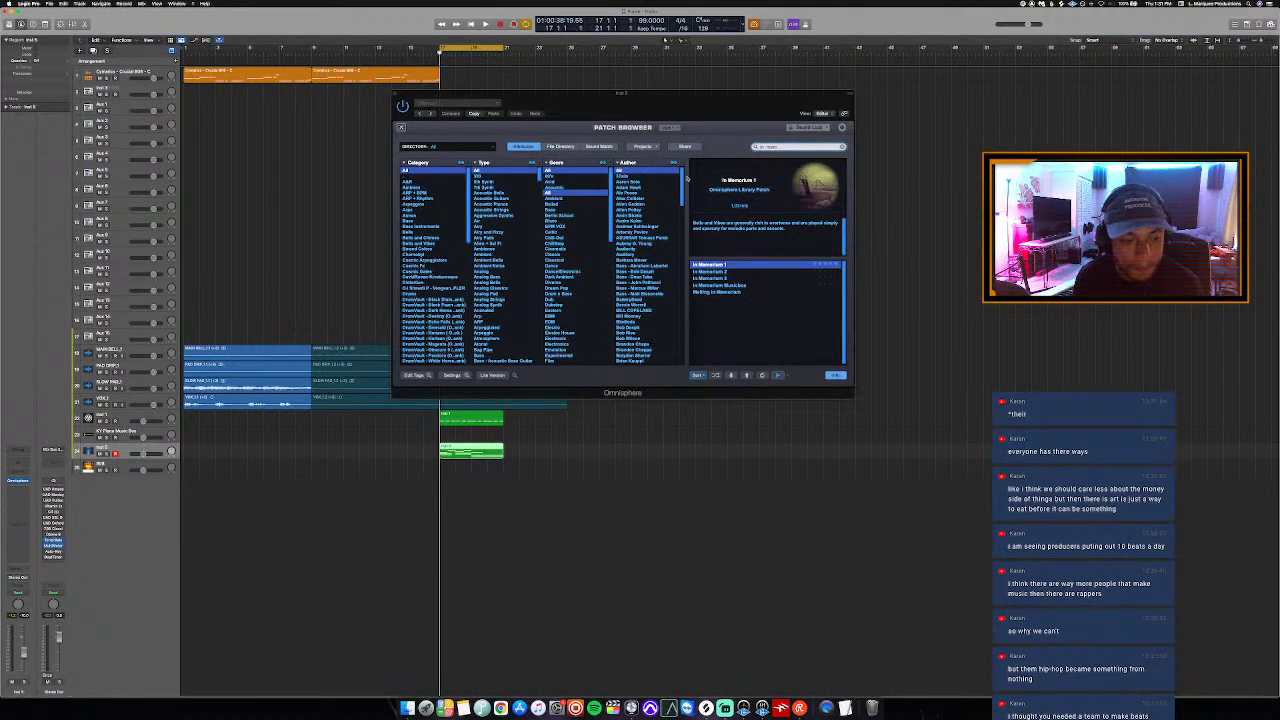
left_click_drag(664, 111, 847, 127)
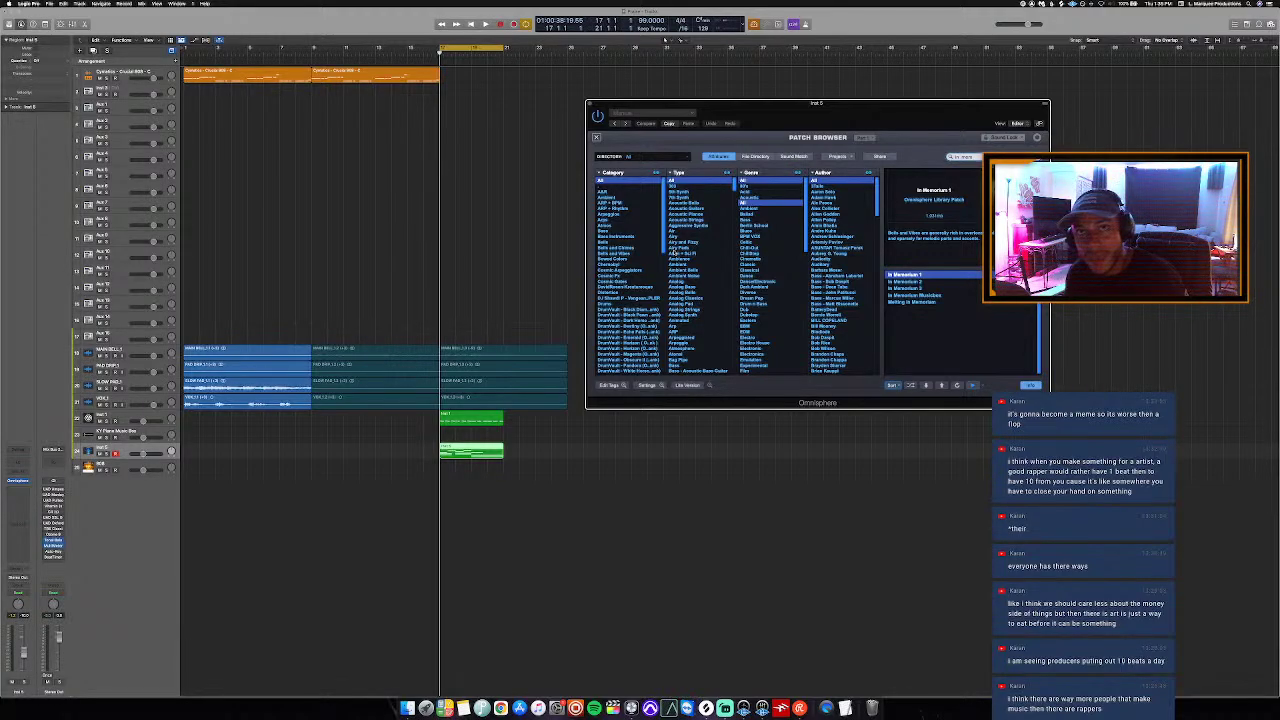
left_click(133, 355)
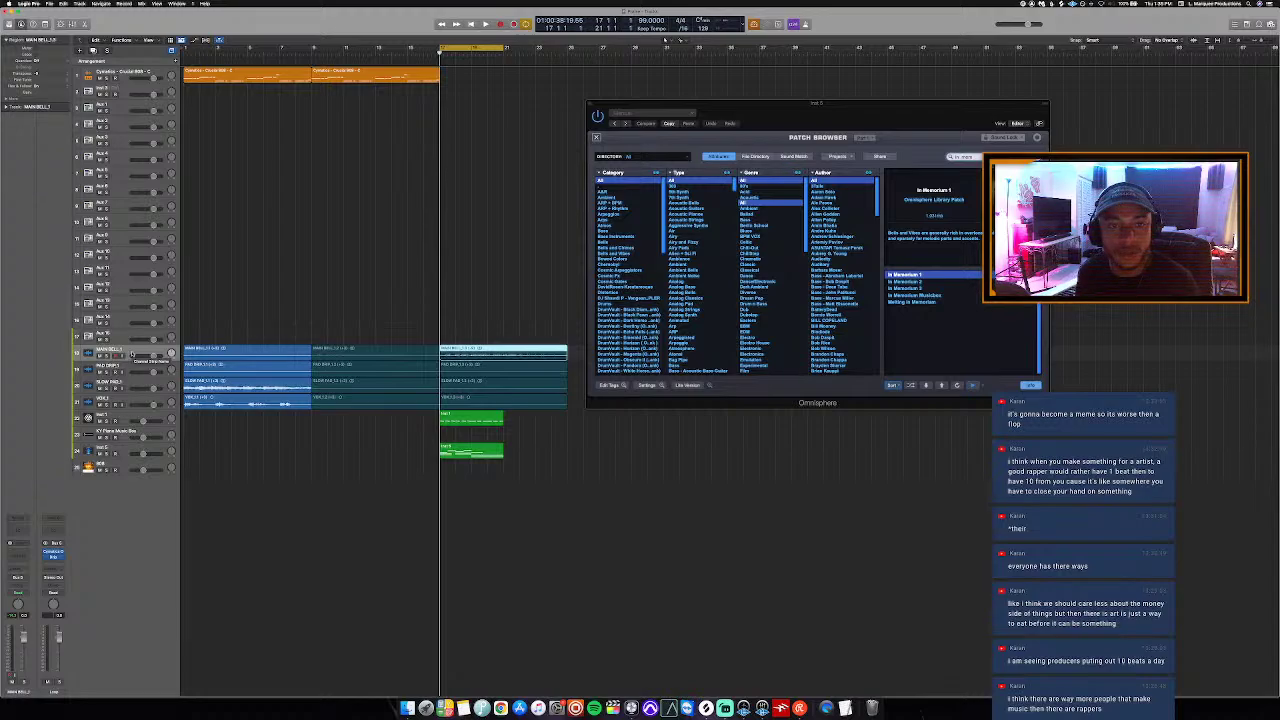
left_click_drag(255, 310, 534, 402)
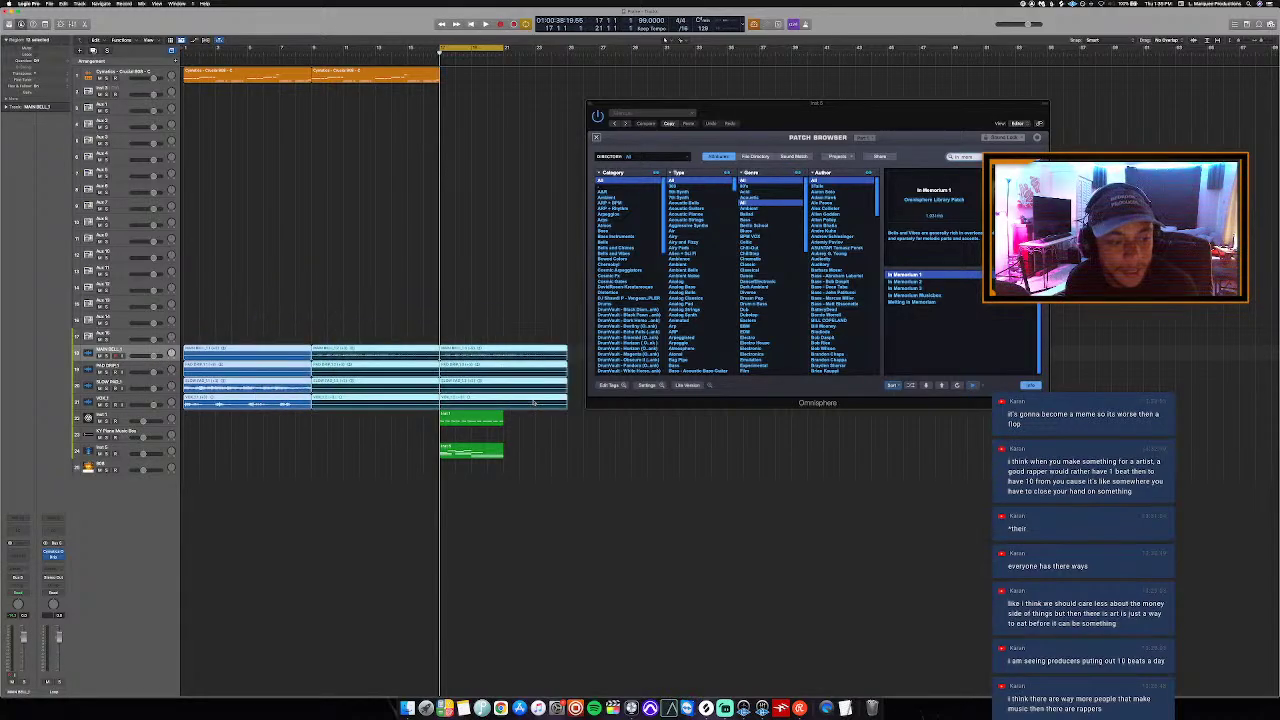
mouse_move(53, 554)
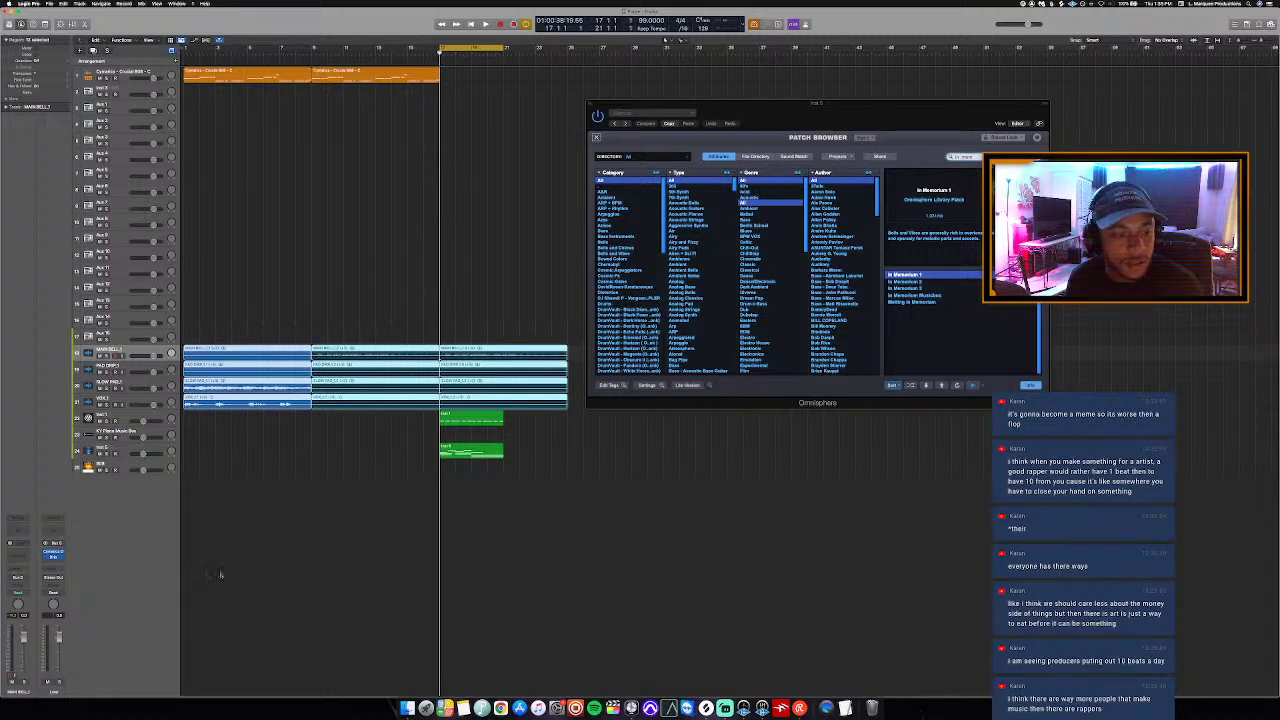
left_click(252, 571)
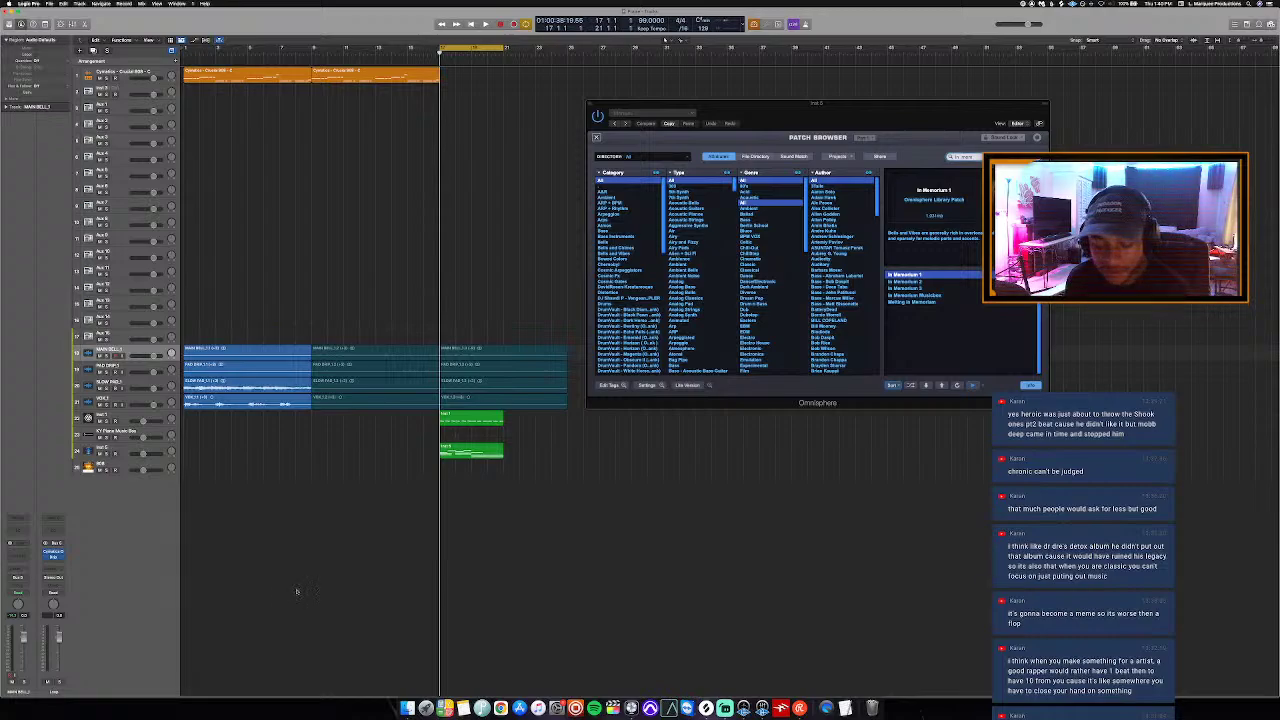
Step: Repeat the two green melody regions once from bar 21 and join each track's pair into one eight-bar region
left_click_drag(500, 547, 476, 421)
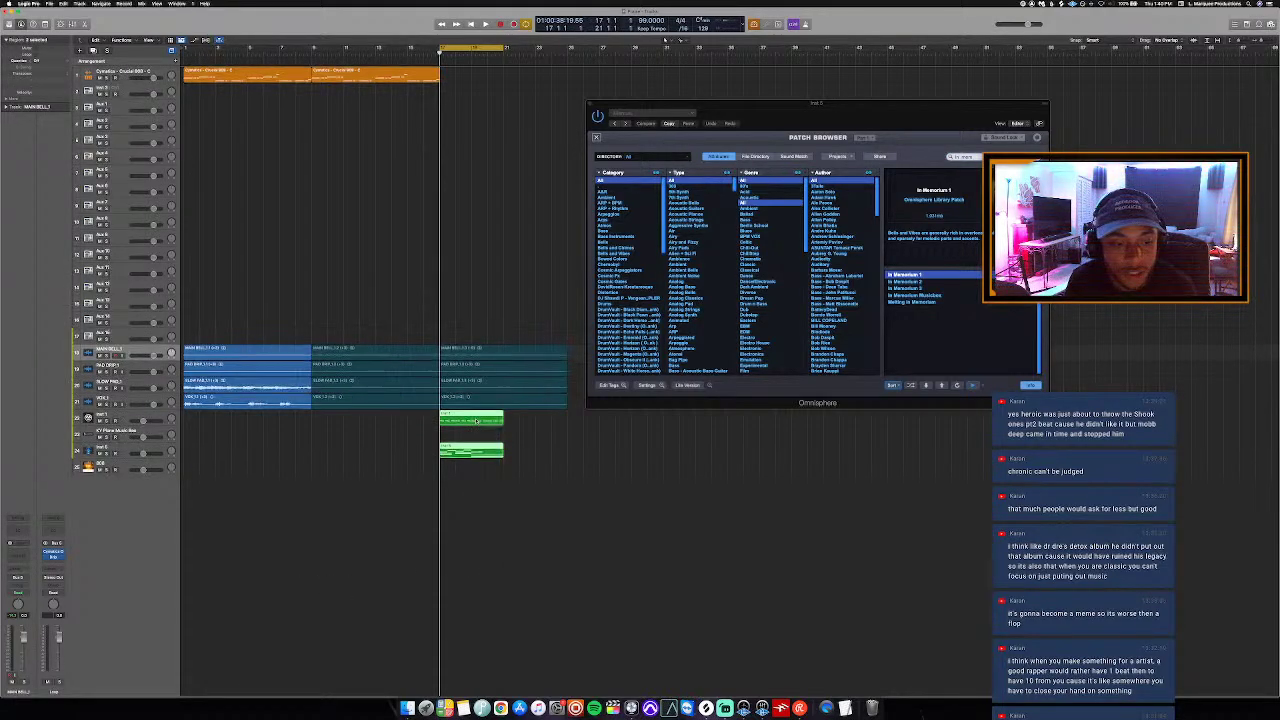
key("super+r")
right_click(476, 421)
left_click(512, 423)
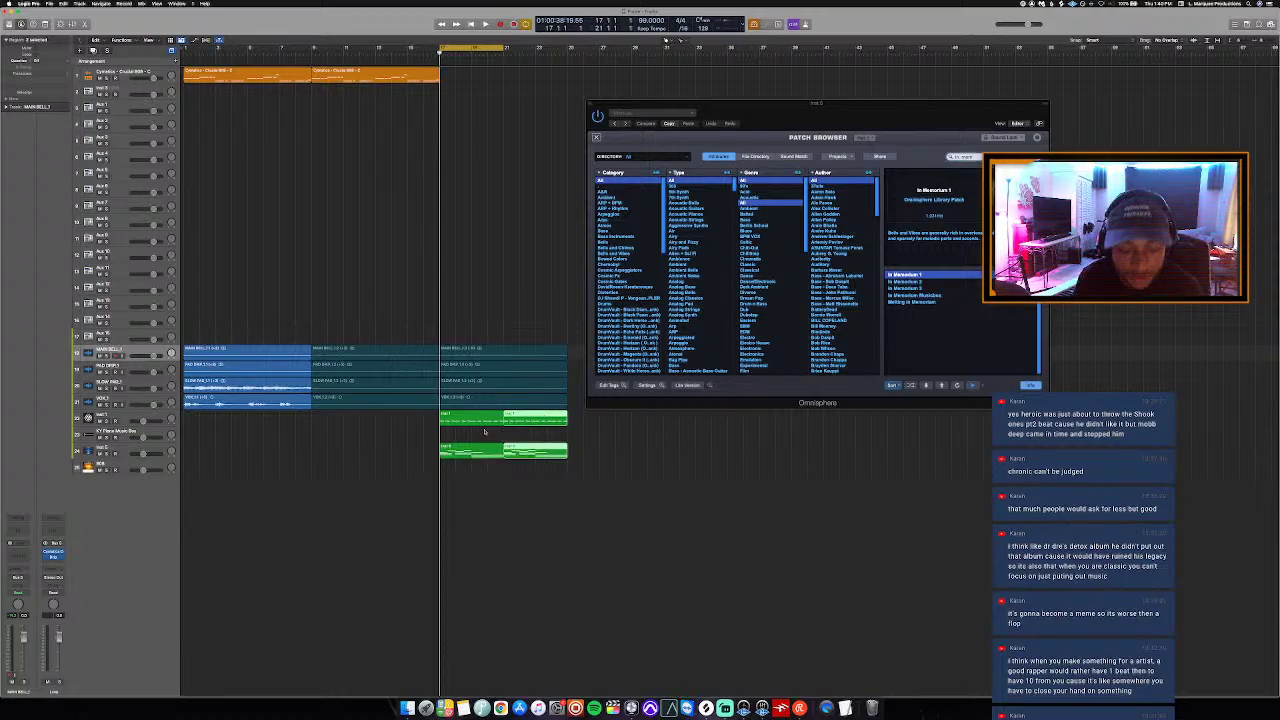
left_click(497, 423)
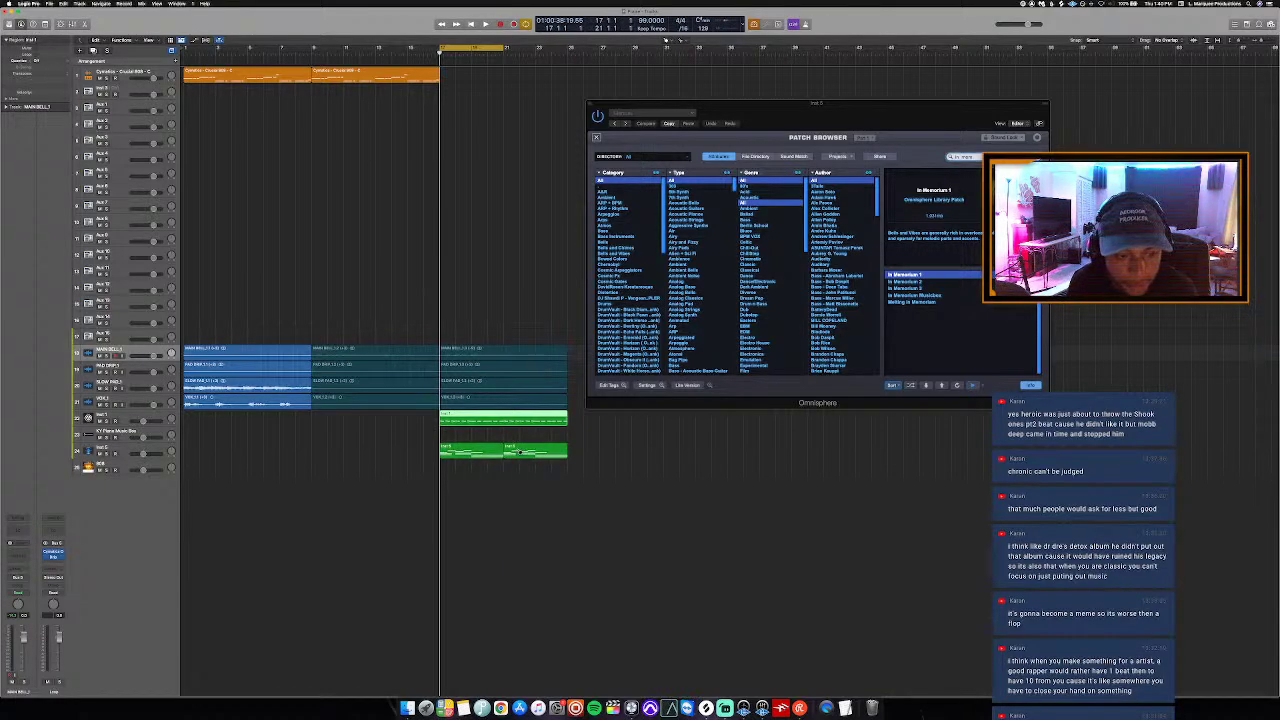
left_click(518, 452)
left_click(496, 452, "shift")
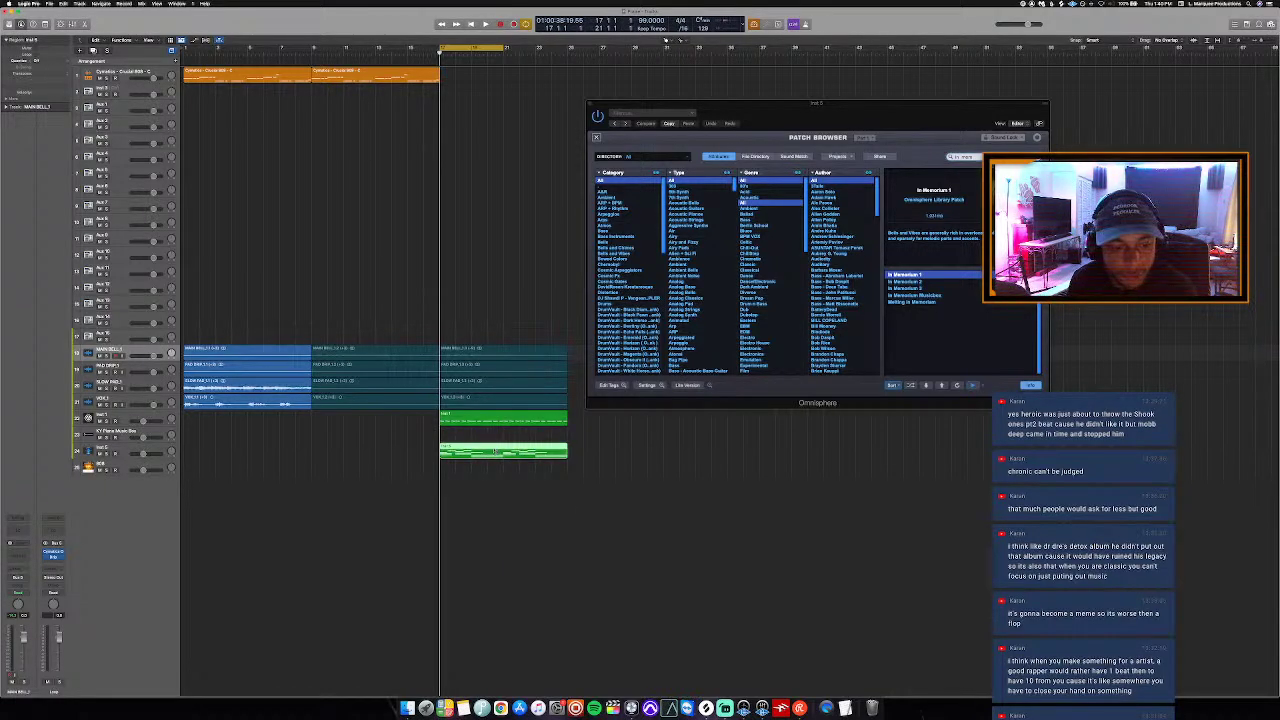
left_click(478, 461)
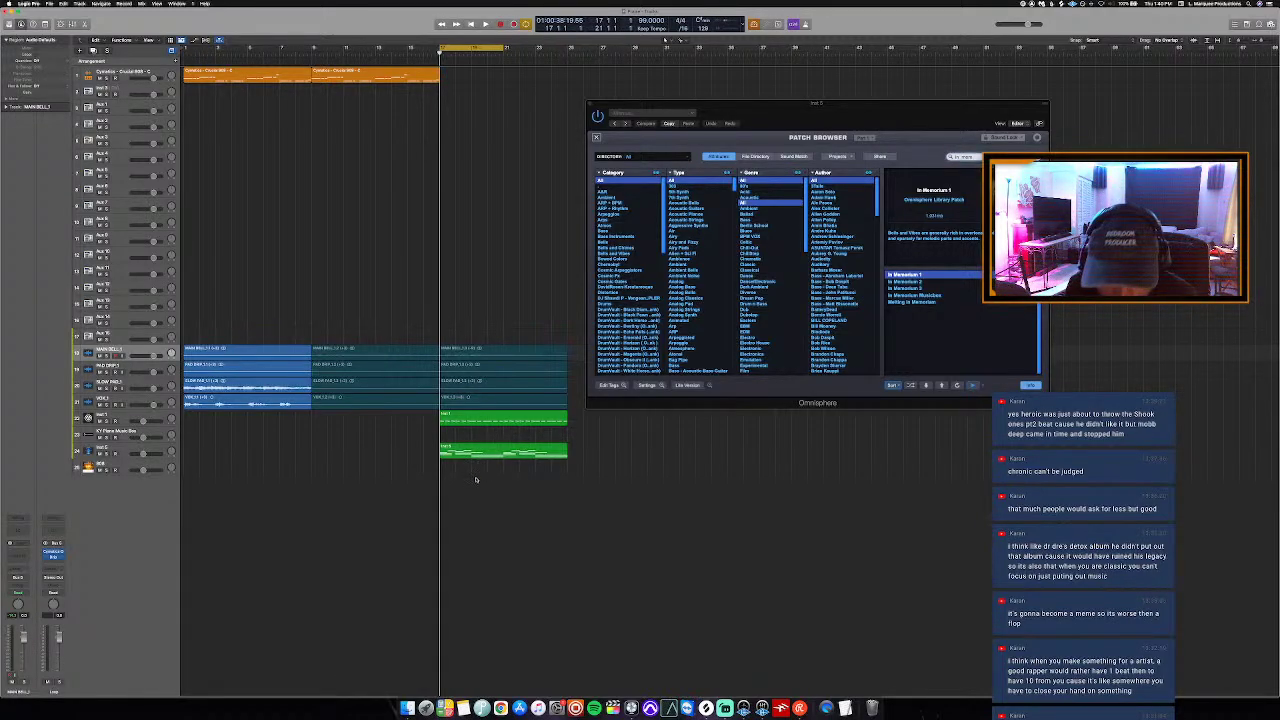
Step: Close Omnisphere, open Maschine 2 from its instrument track and place its drum pattern as MIDI regions at the project start
key("Return")
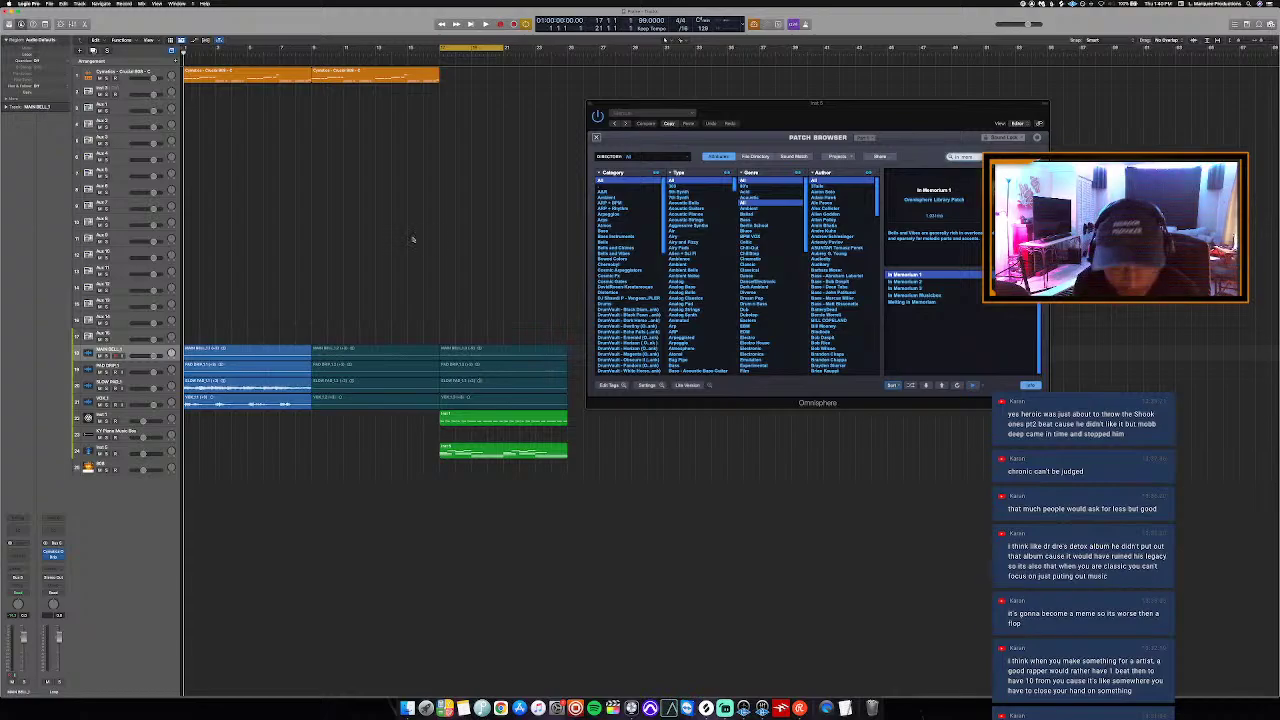
left_click(591, 104)
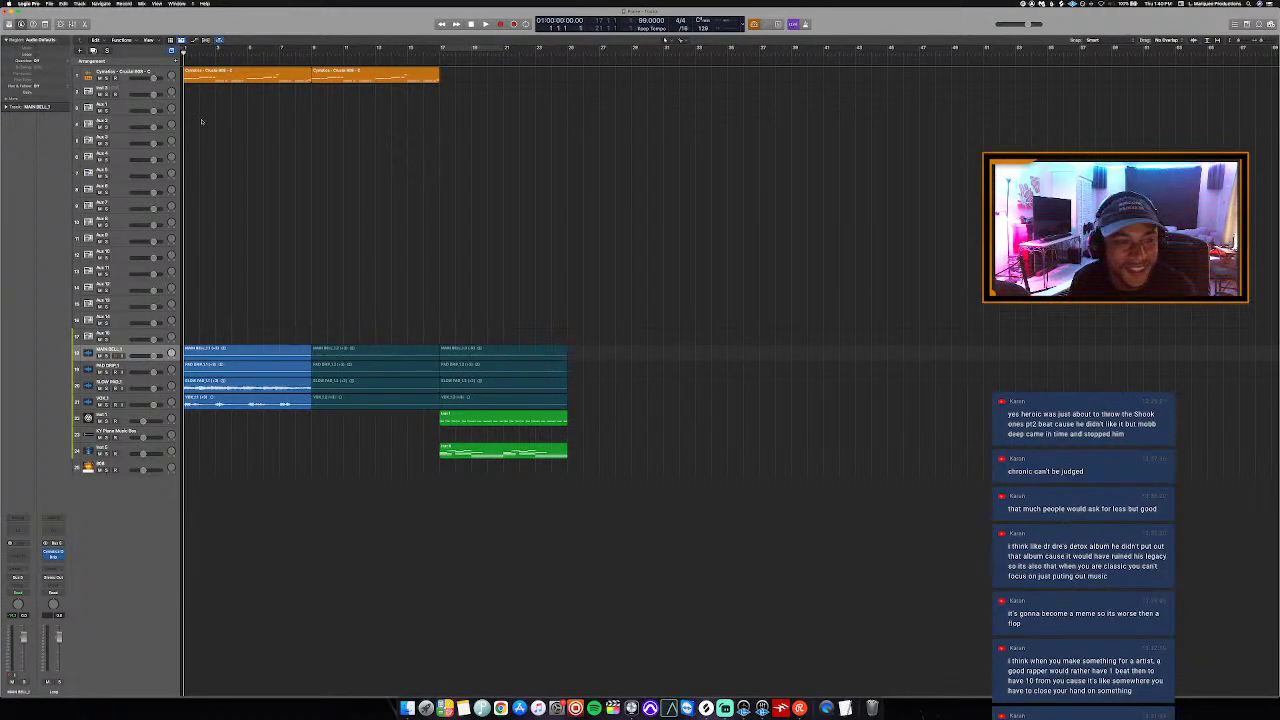
left_click(125, 92)
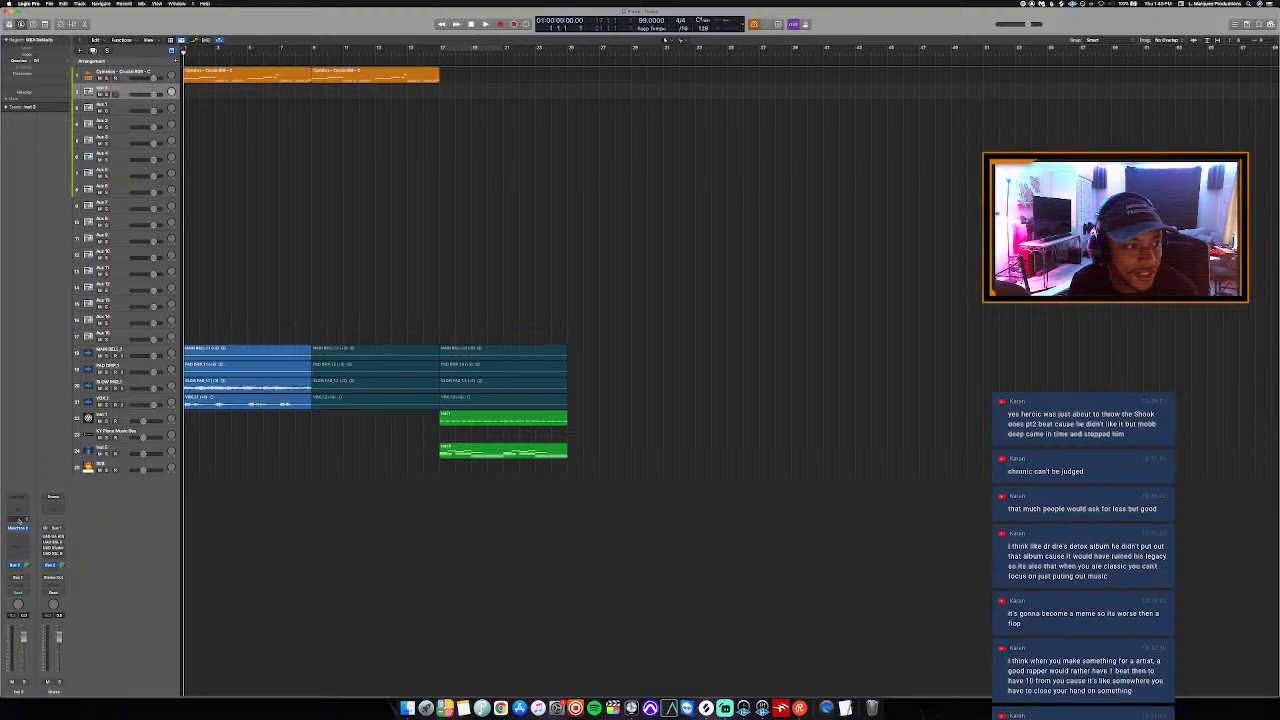
key("v")
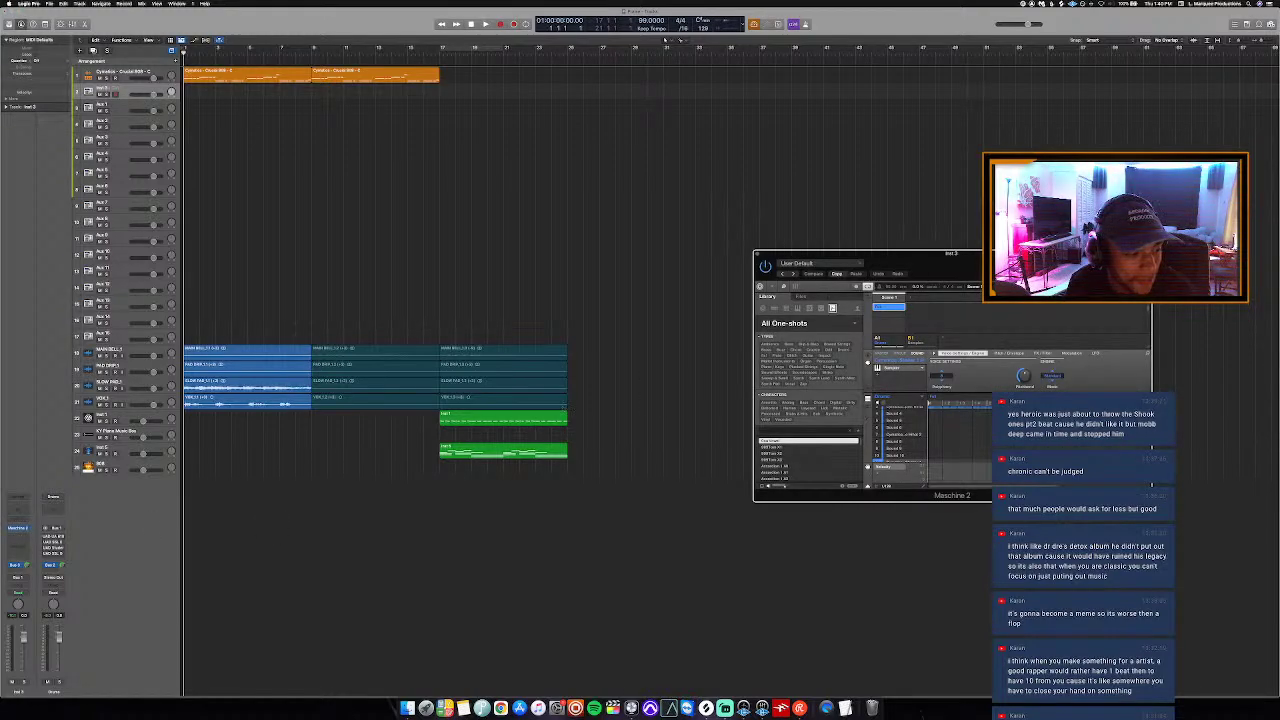
left_click_drag(860, 253, 790, 176)
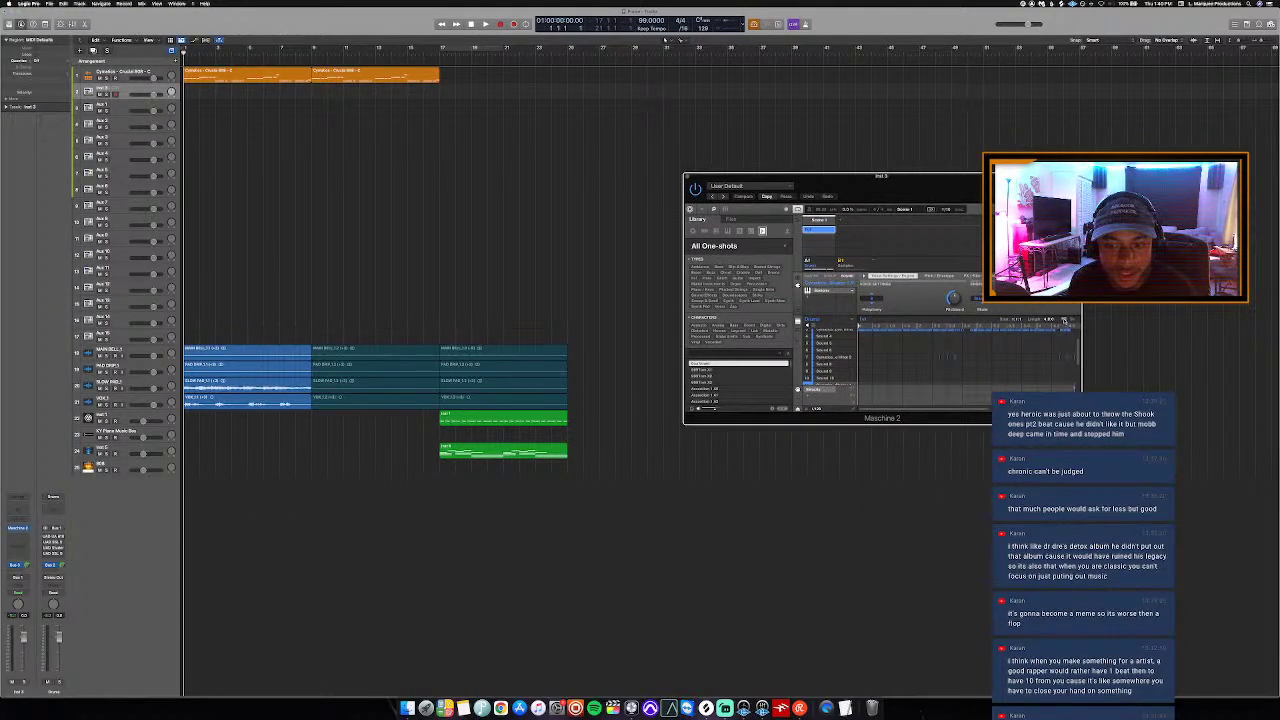
left_click_drag(852, 305, 185, 95)
Step: Colour all the newly placed drum regions red
key("alt+c")
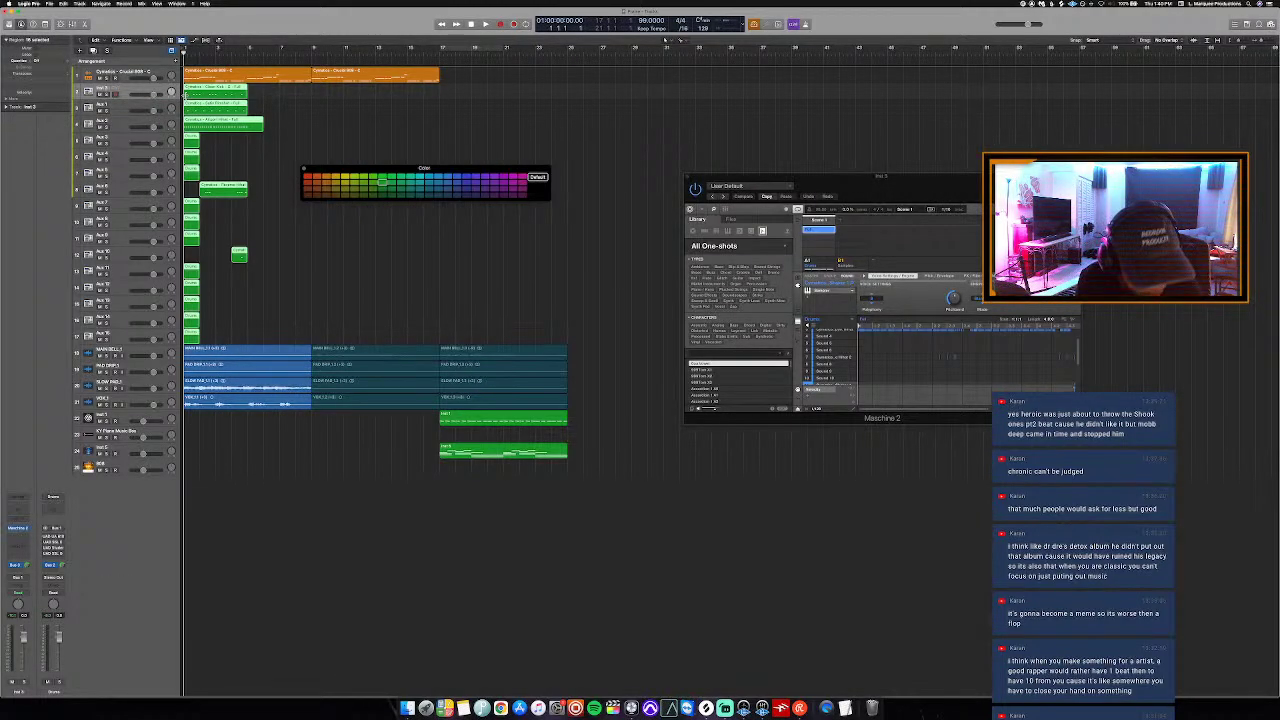
left_click(309, 178)
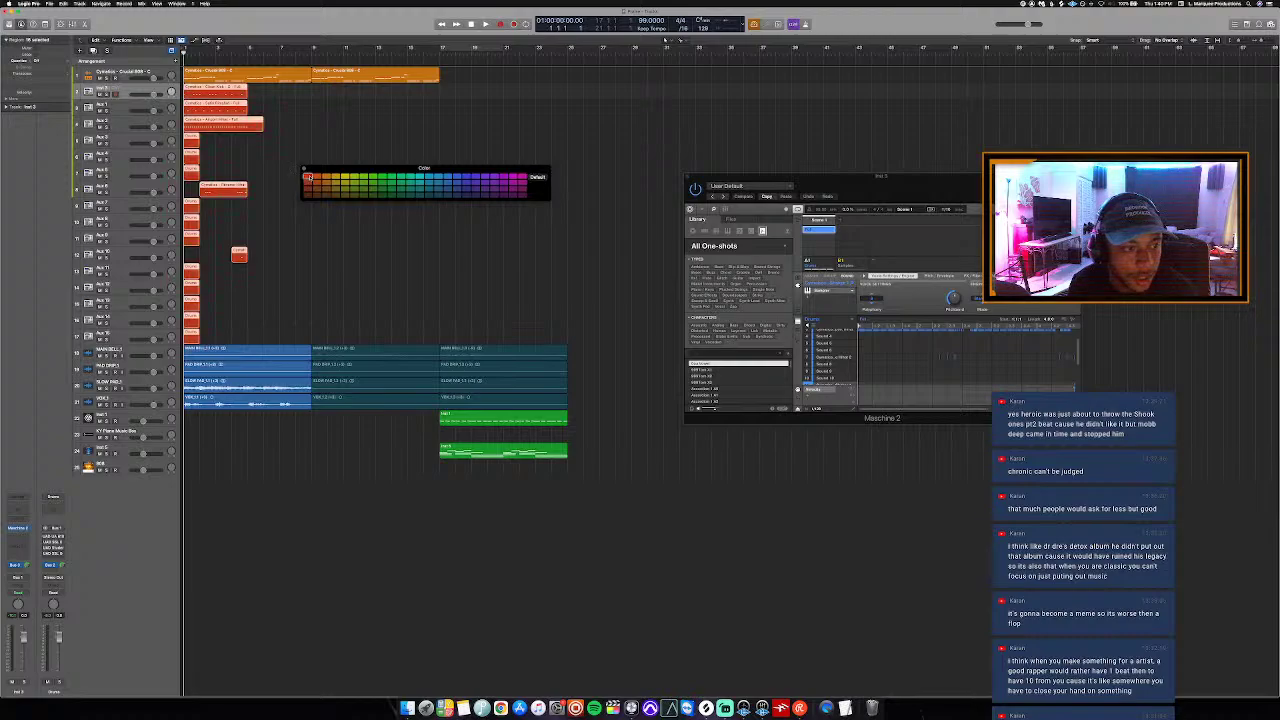
key("alt+c")
Step: Open the Omnisphere region in the Piano Roll, raise the high note in bar 22 by three semitones and audition it
key("space")
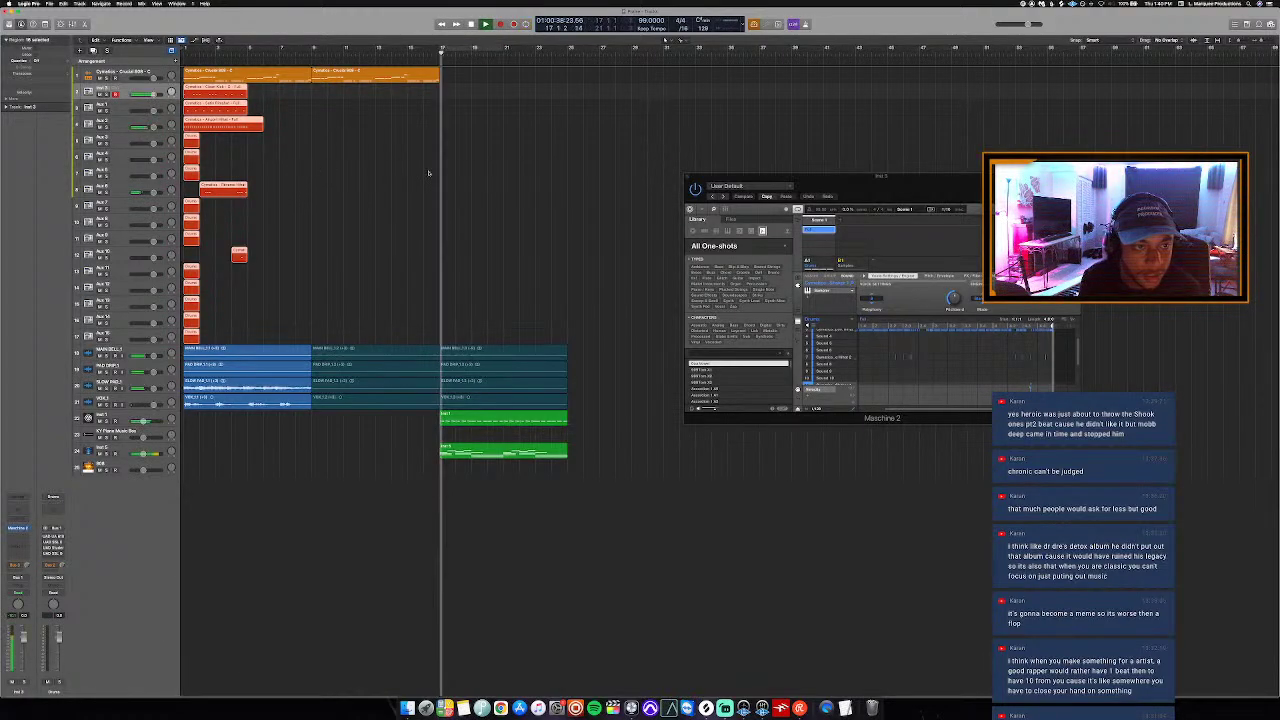
left_click(490, 454)
double_click(492, 454)
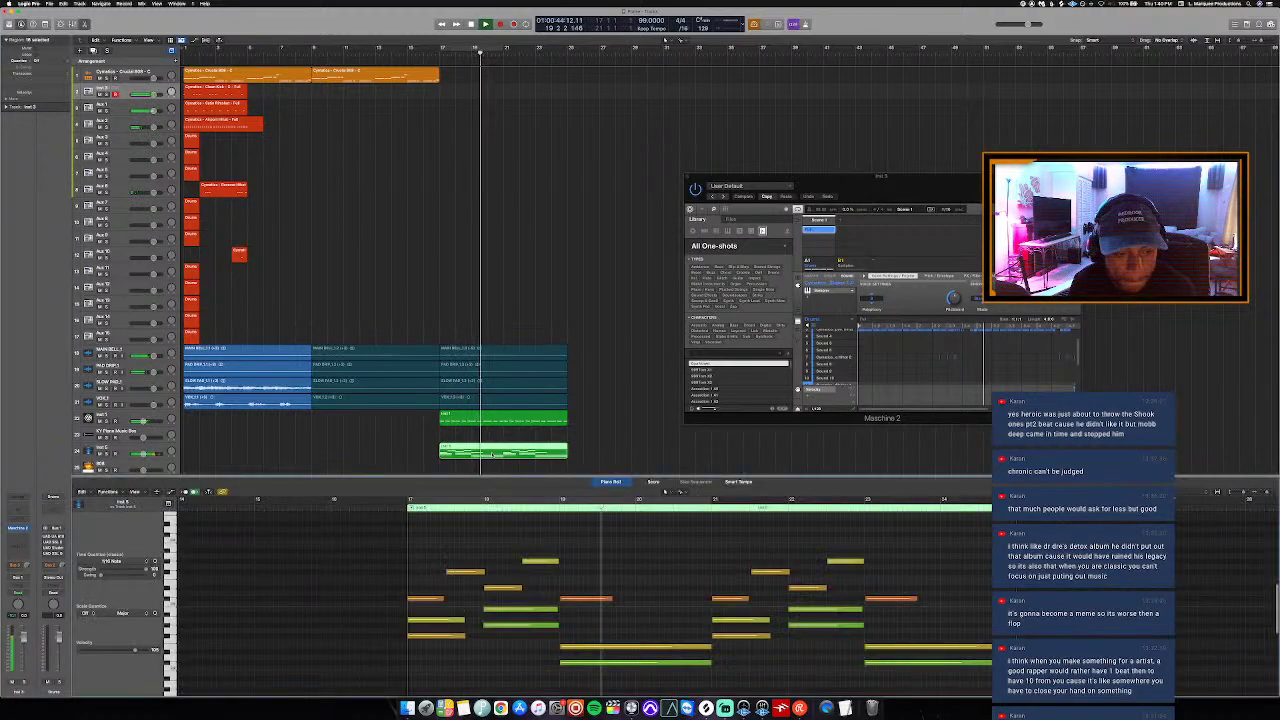
key("space")
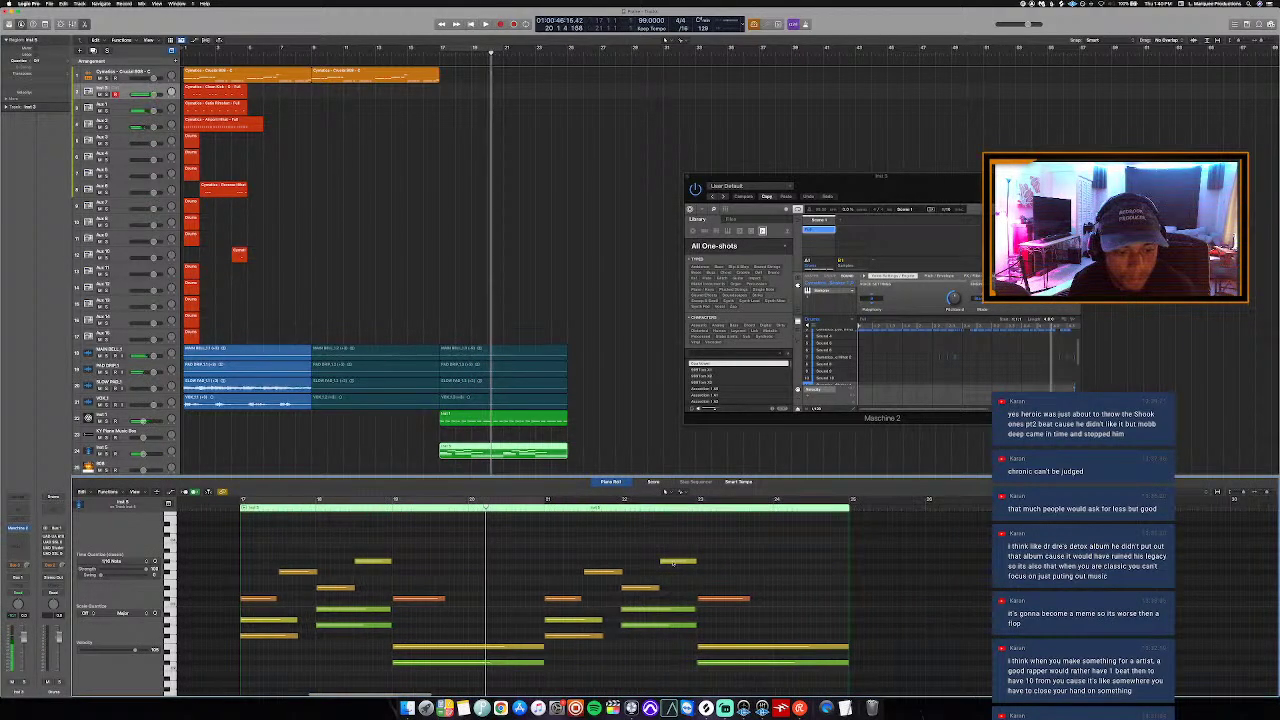
left_click(674, 562)
key("alt+Up")
key("alt+Up")
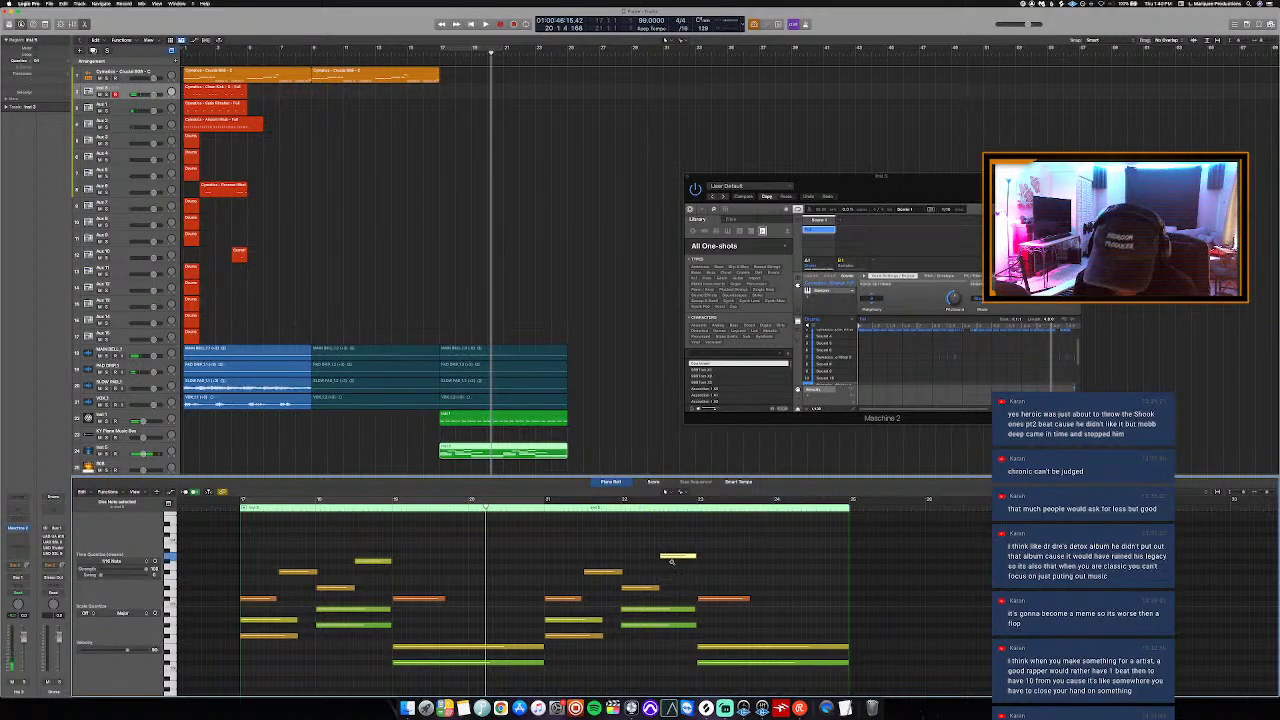
key("space")
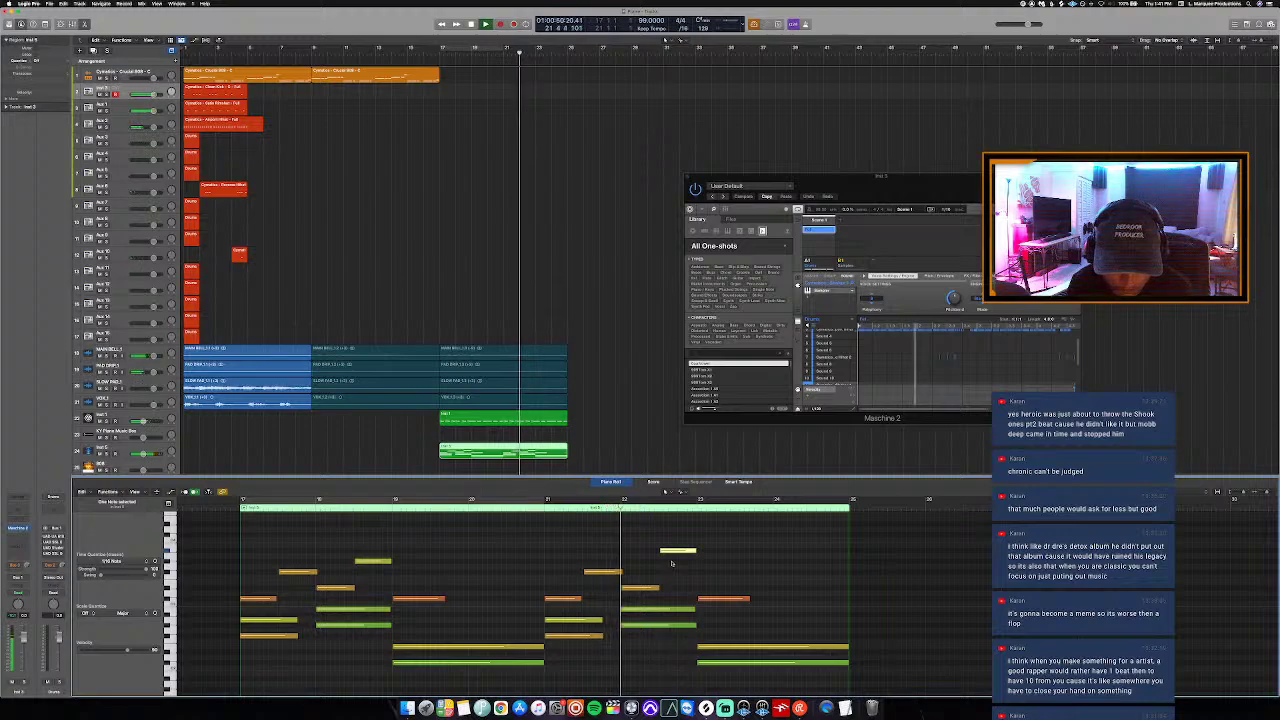
key("space")
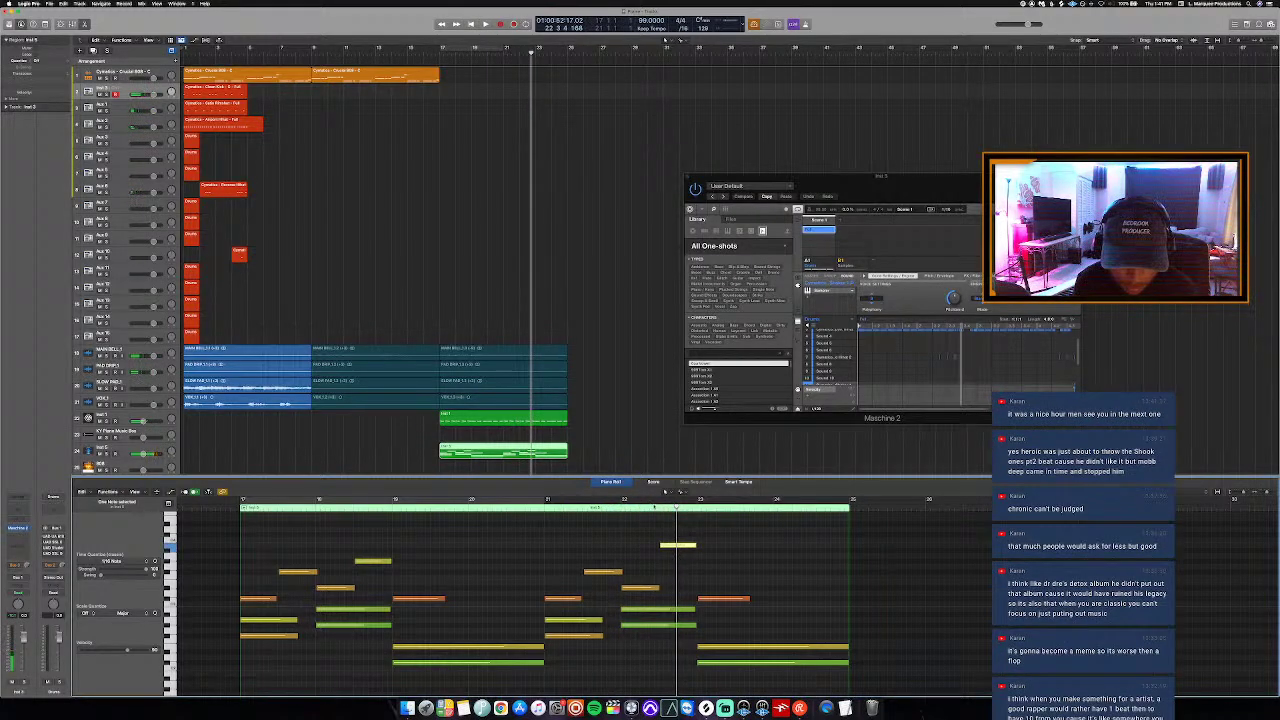
Step: Lower the high note in bar 22 by two semitones and play the part back from just before bar 21
key("alt+Down")
key("alt+Down")
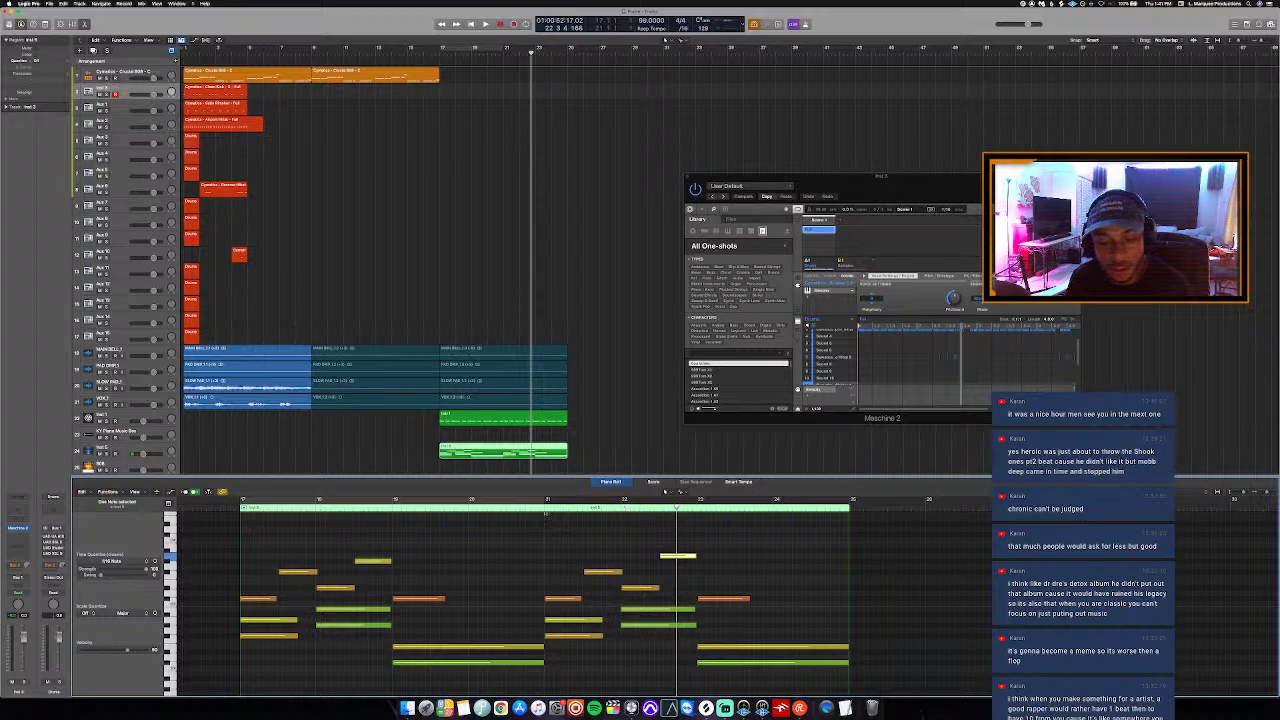
left_click(544, 510)
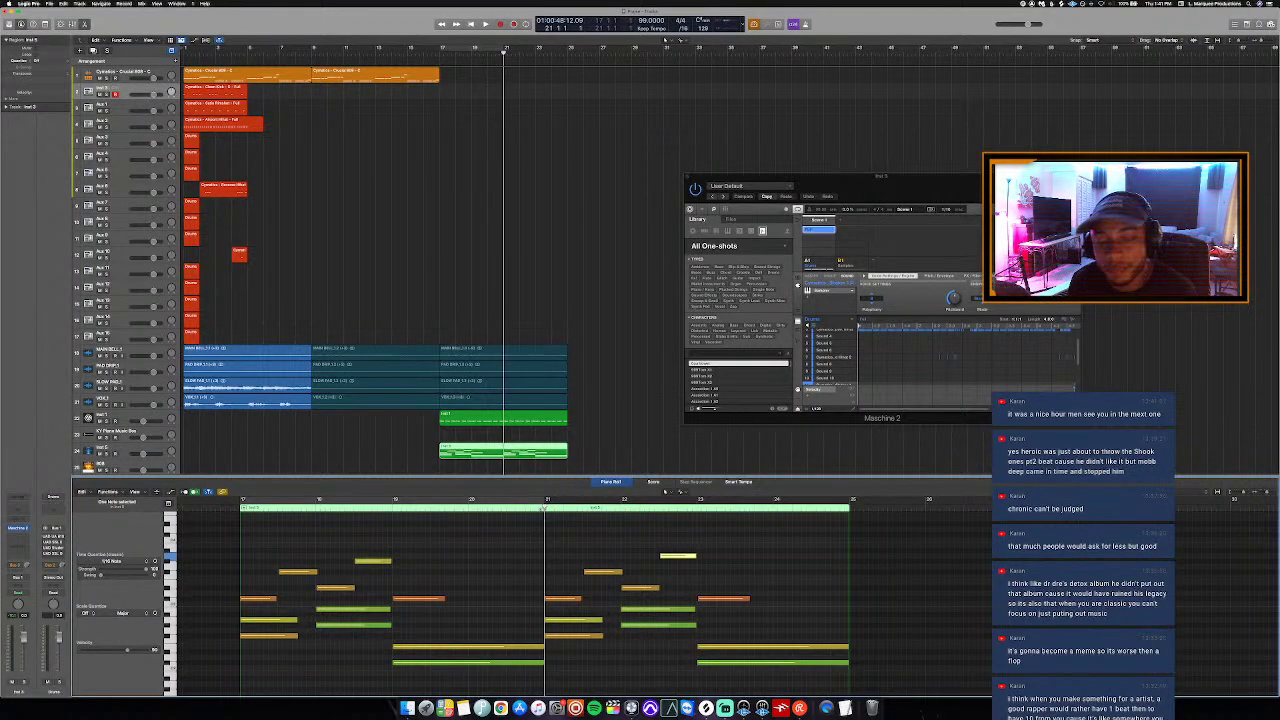
left_click(540, 510)
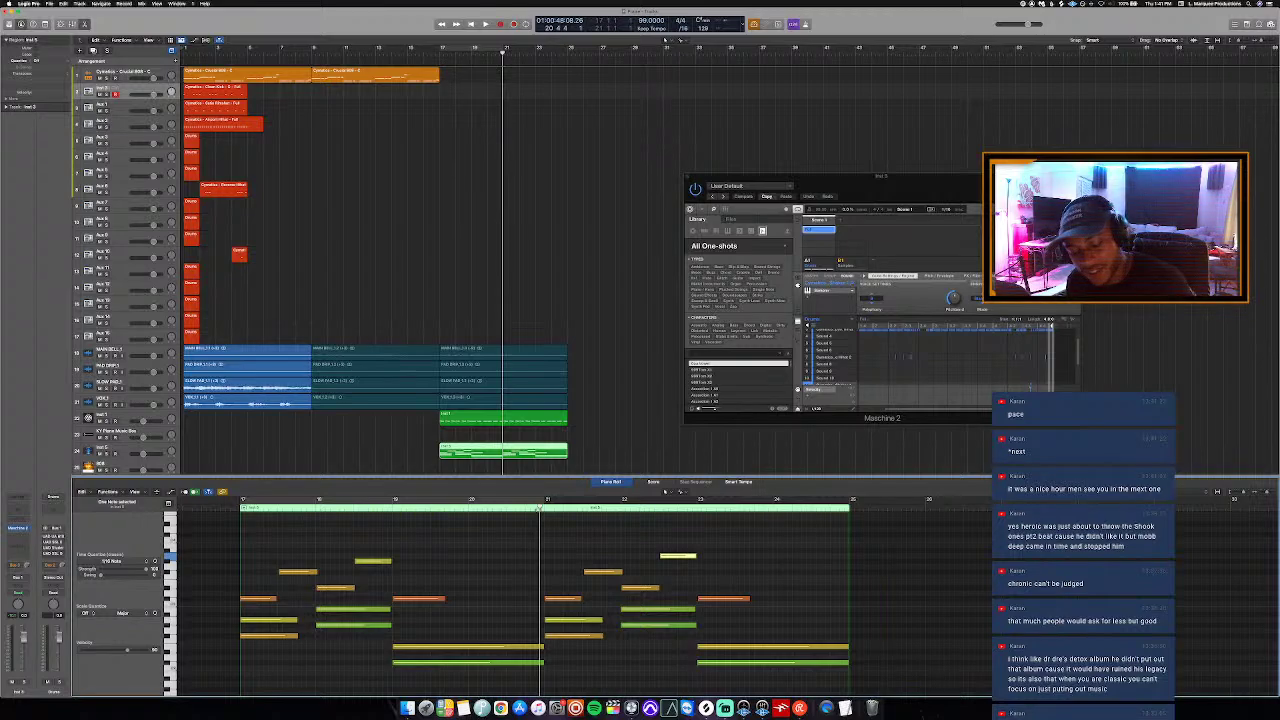
key("space")
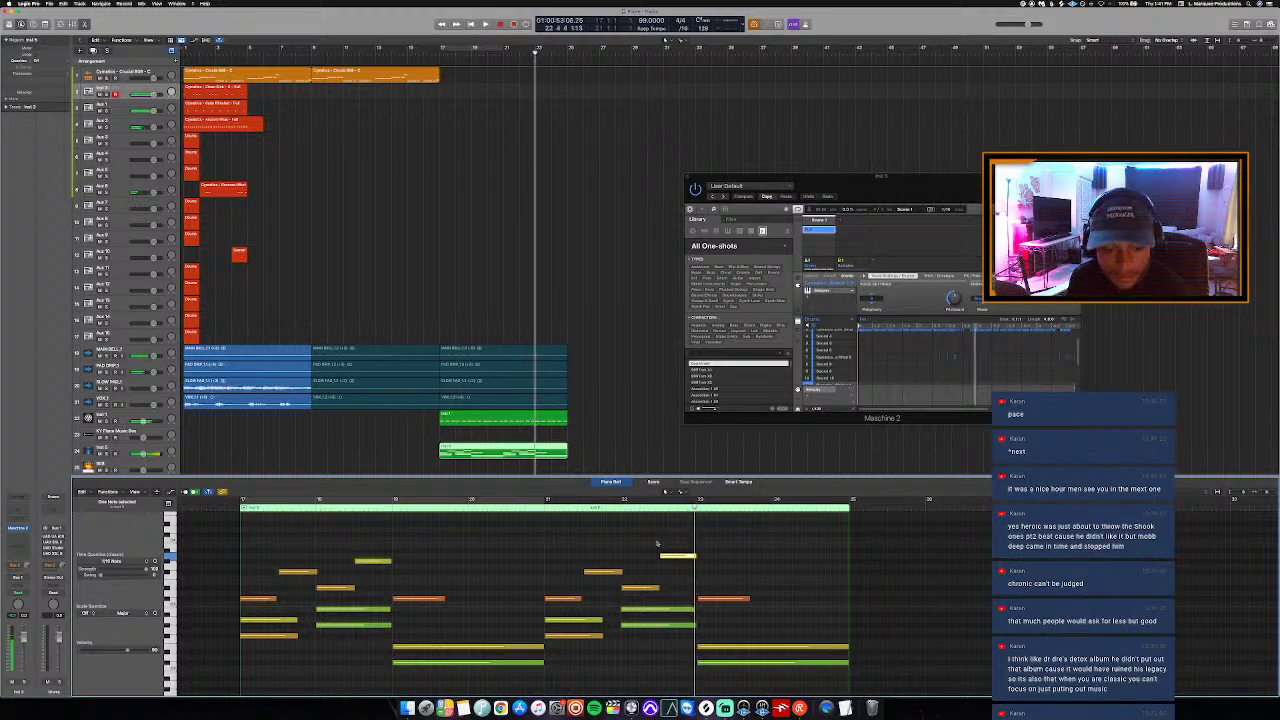
Step: Fine-tune the pitch of the high note in bar 22, leaving it one semitone higher
key("alt+Down")
key("alt+Up")
key("alt+Up")
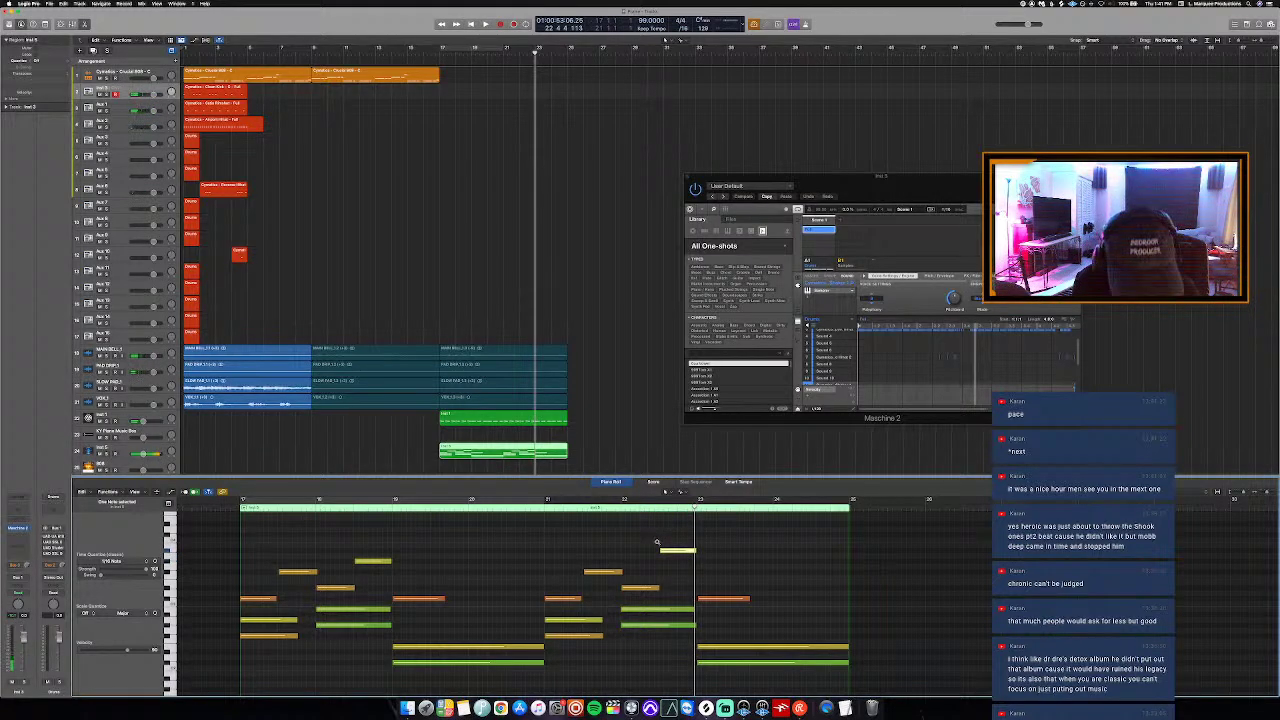
Step: Try the high note in bar 22 one semitone higher, restore its pitch and play the phrase
key("alt+Up")
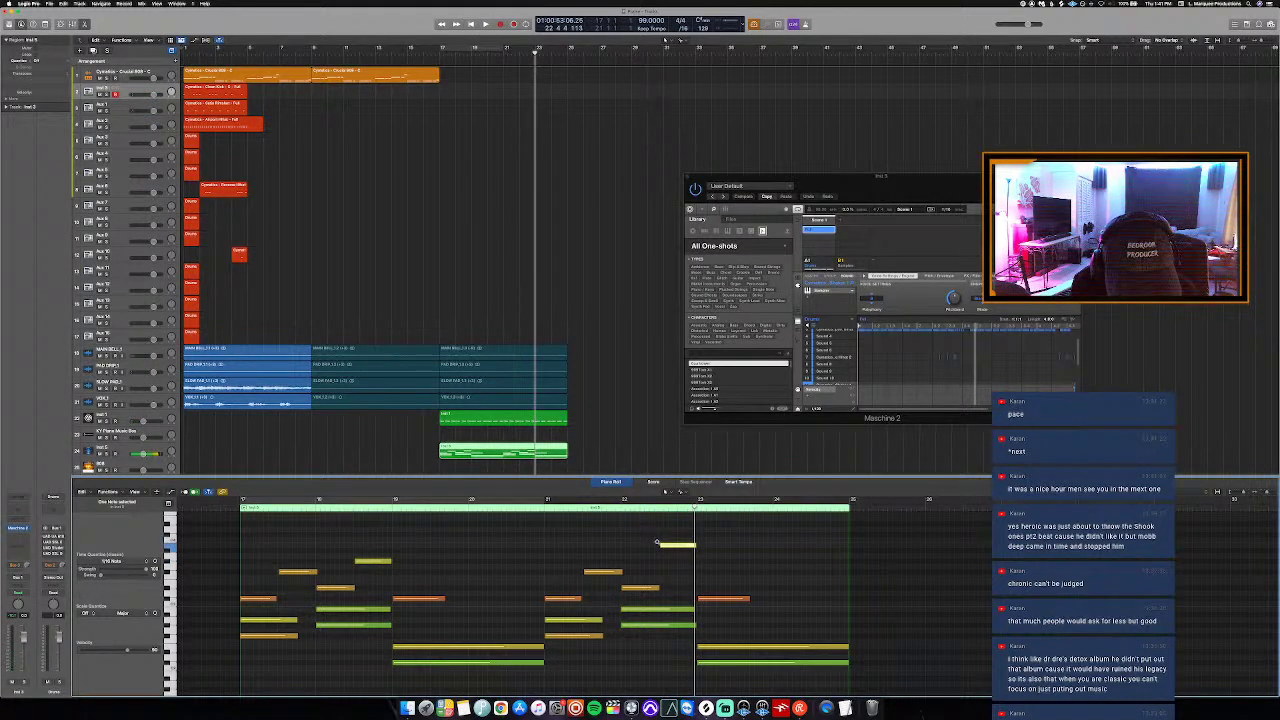
key("alt+Down")
key("space")
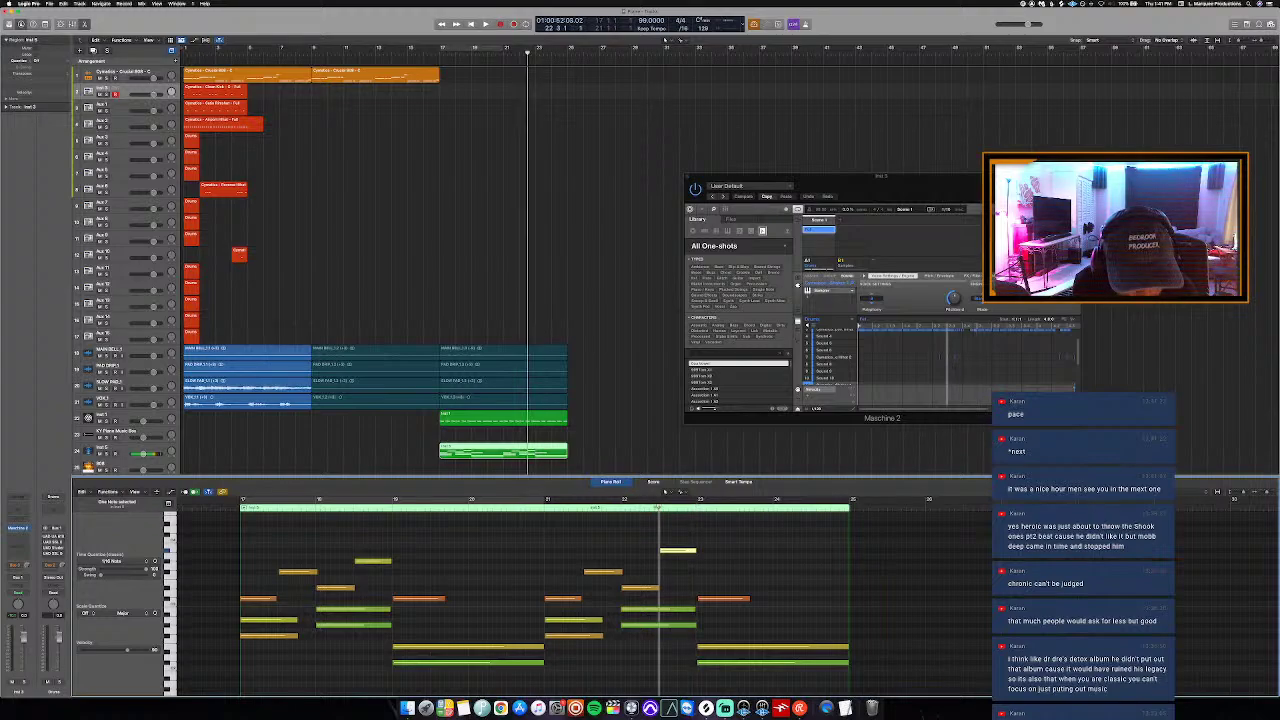
key("space")
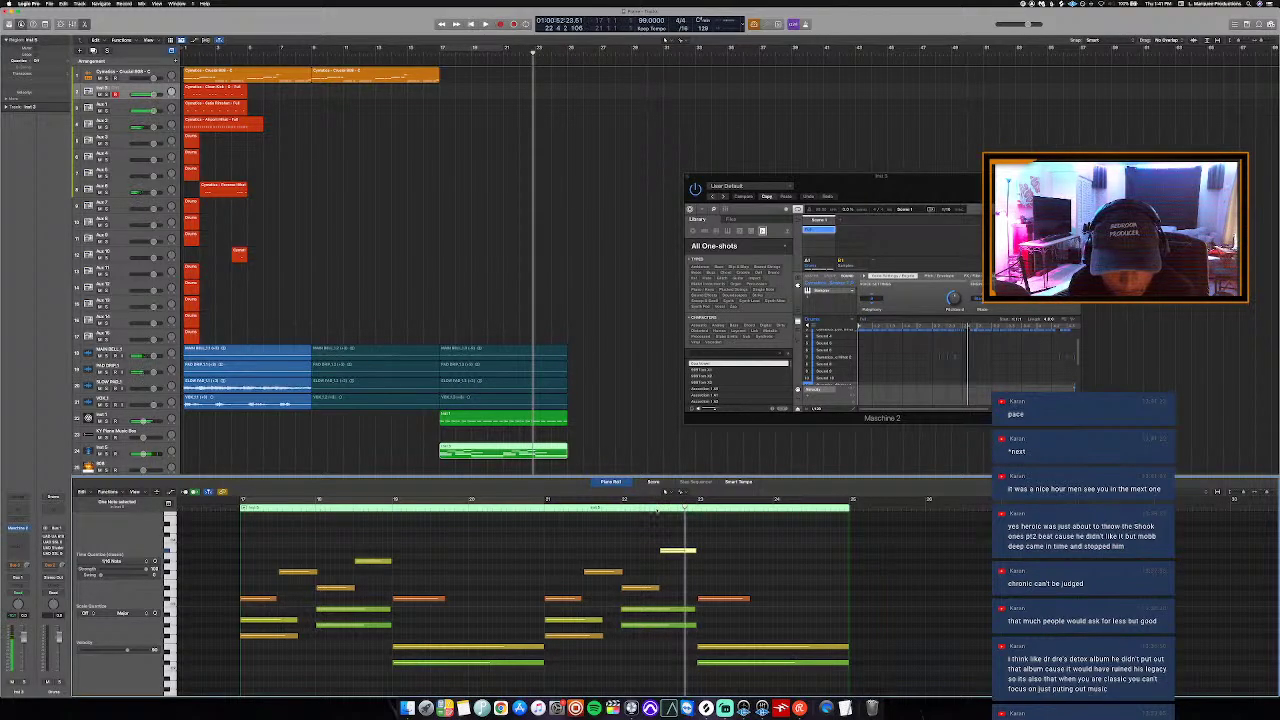
Step: Lower the high note in bar 22 by two semitones to match the high note in bar 18, and start playback from bar 1
key("alt+Down")
key("alt+Down")
key("alt+Down")
key("alt+Down")
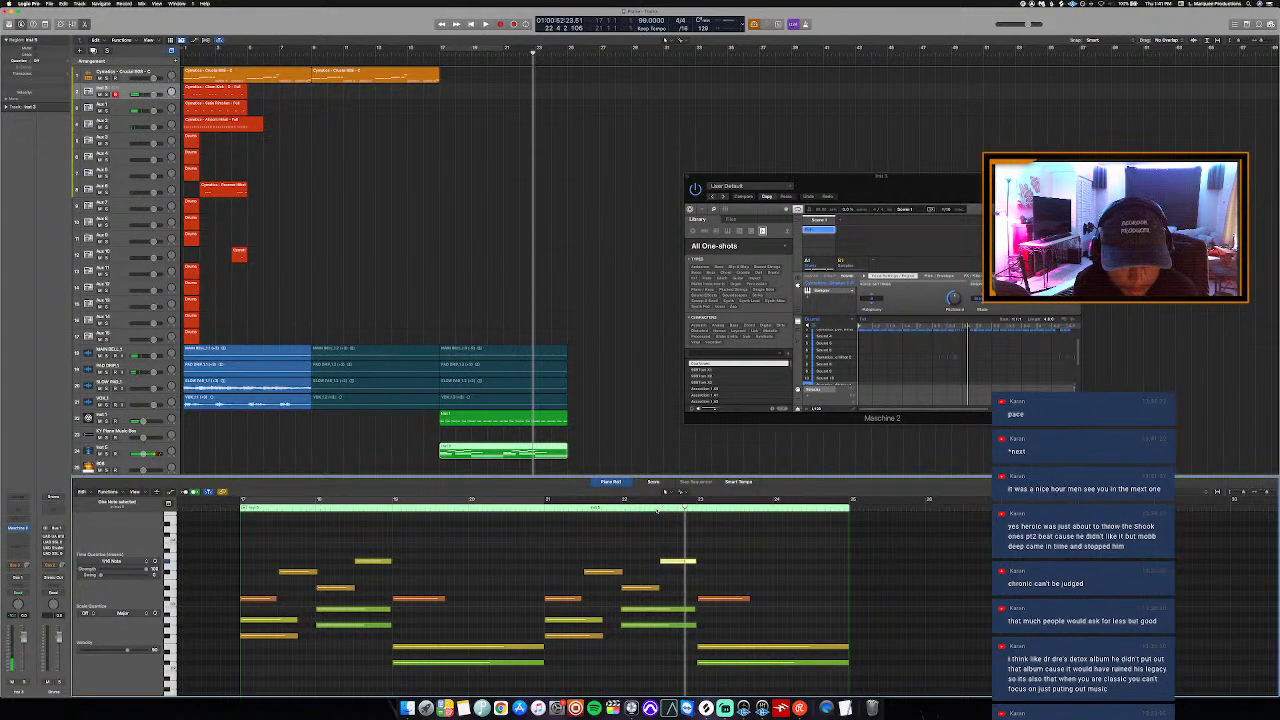
key("Return")
key("space")
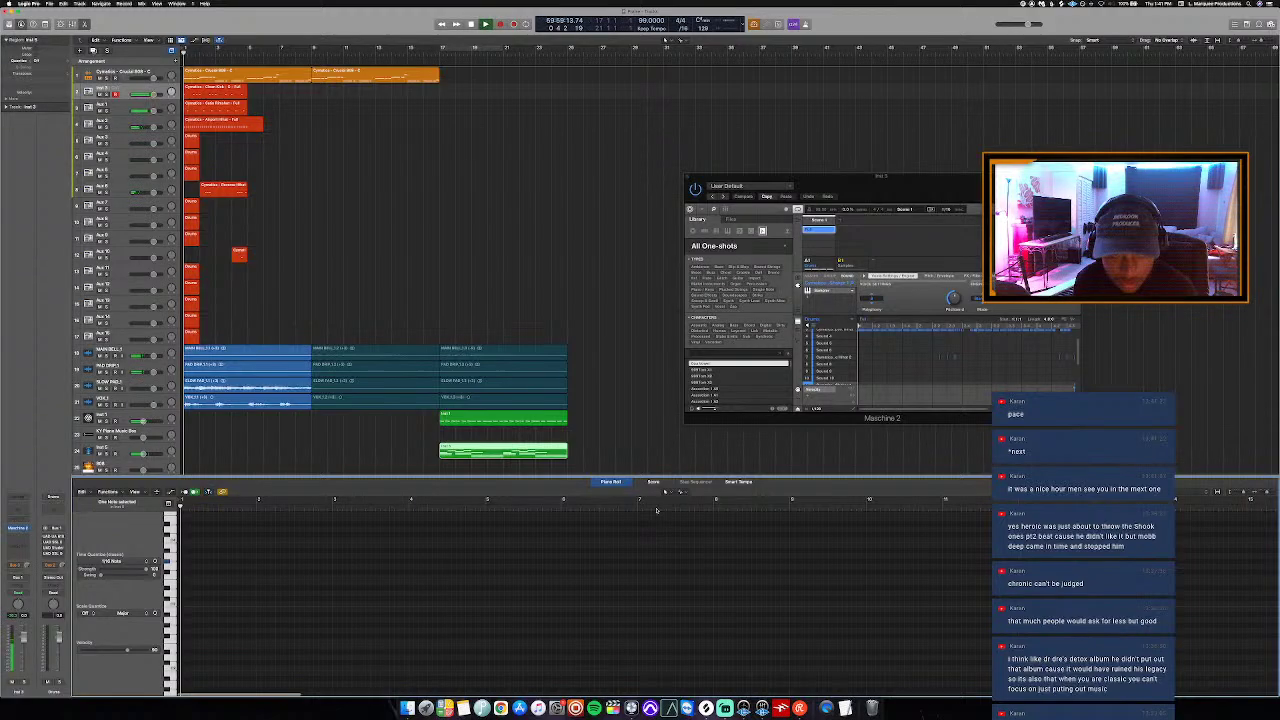
Step: Close the Piano Roll and delete the short drum regions stacked at bar 1 on the lower Aux tracks
key("e")
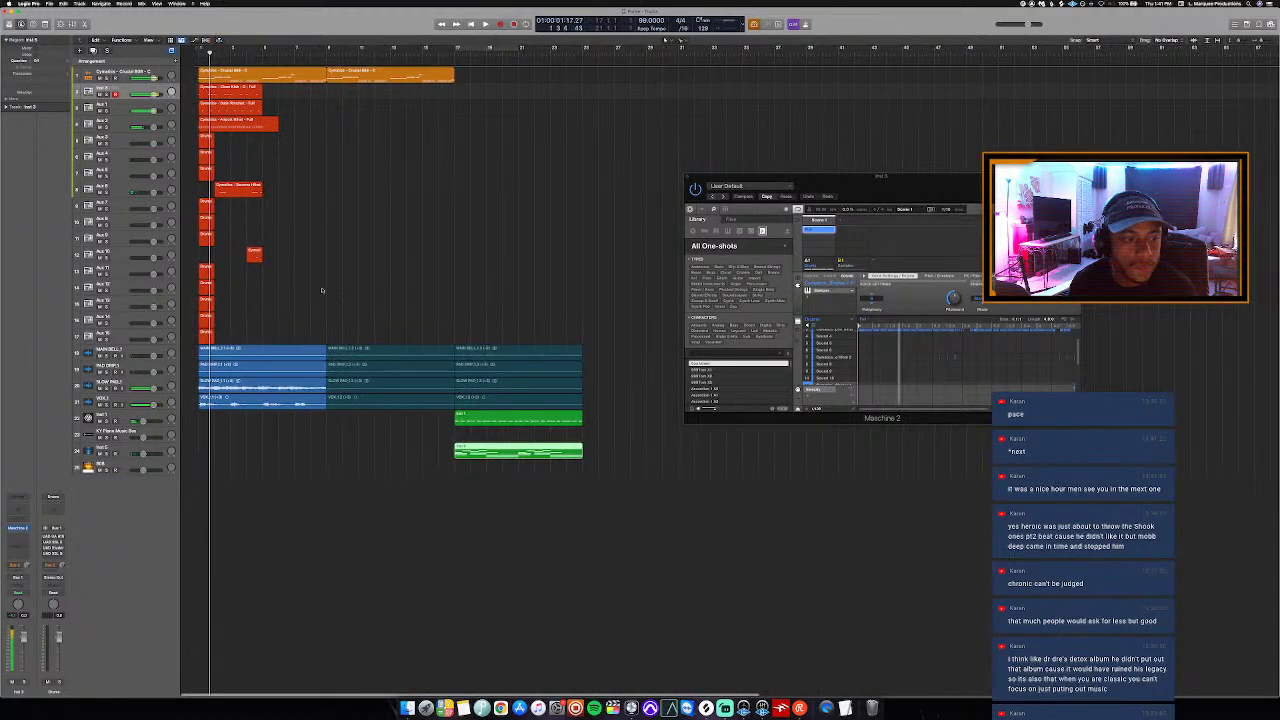
left_click_drag(200, 131, 182, 331)
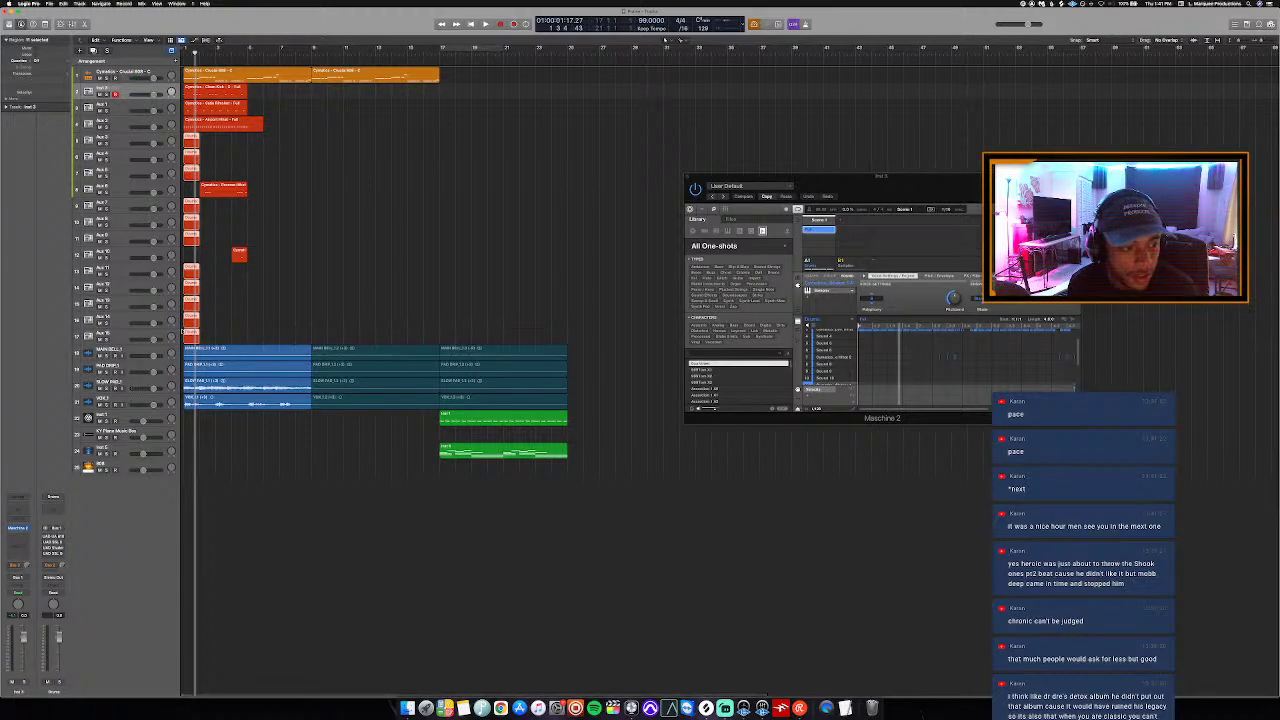
key("Delete")
Step: Trim the Hihat region to end at bar 5 and extend the two late-starting drum regions back to bar 1
left_click(257, 128)
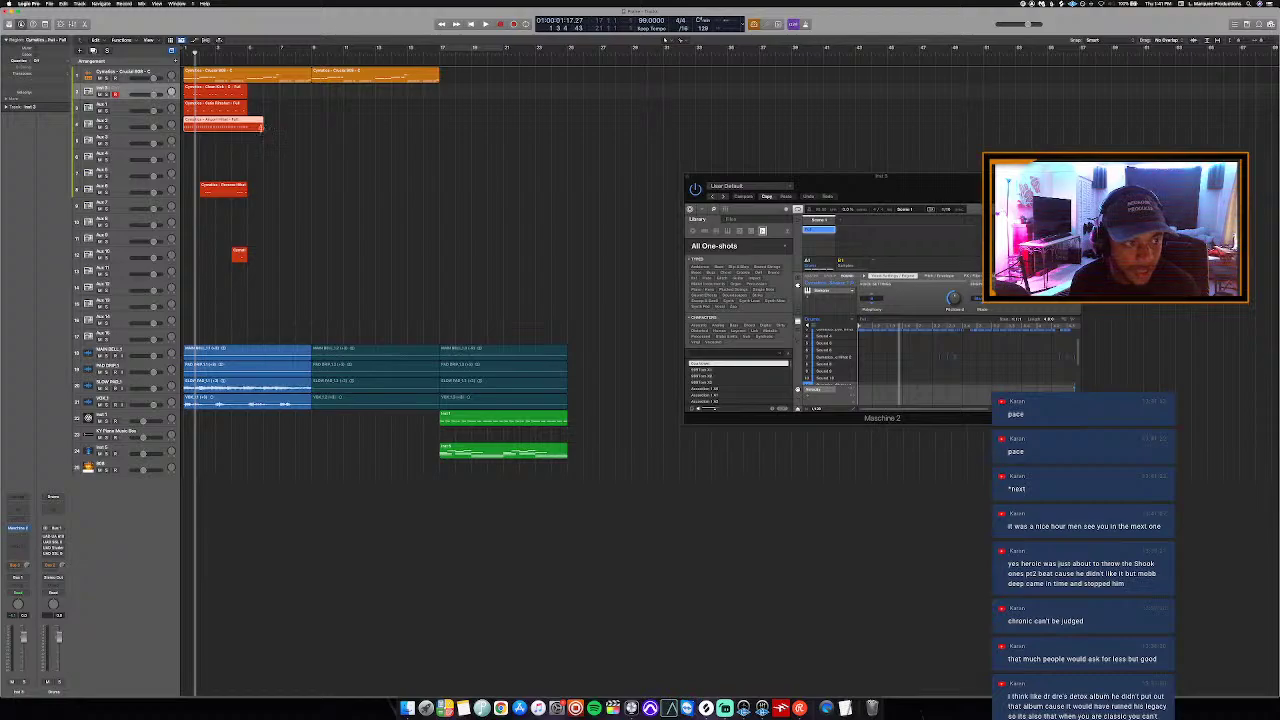
left_click_drag(253, 128, 248, 128)
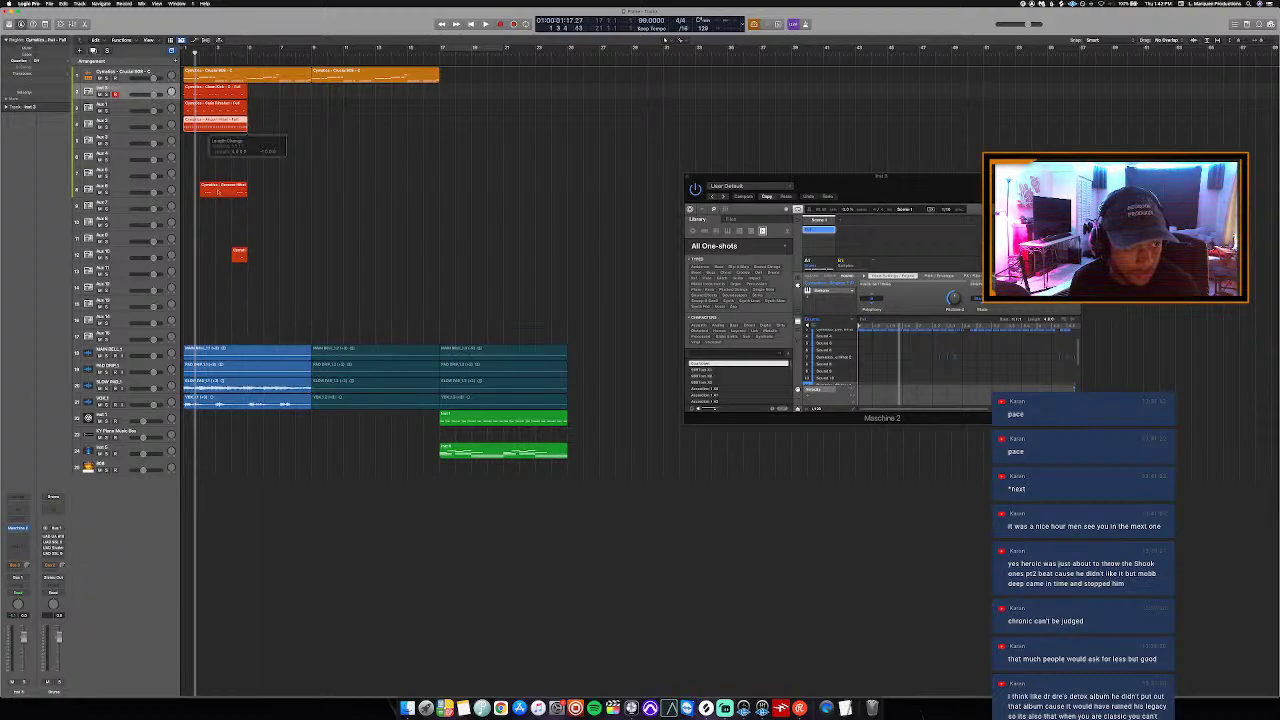
left_click(199, 192)
left_click_drag(199, 192, 184, 192)
left_click(239, 255)
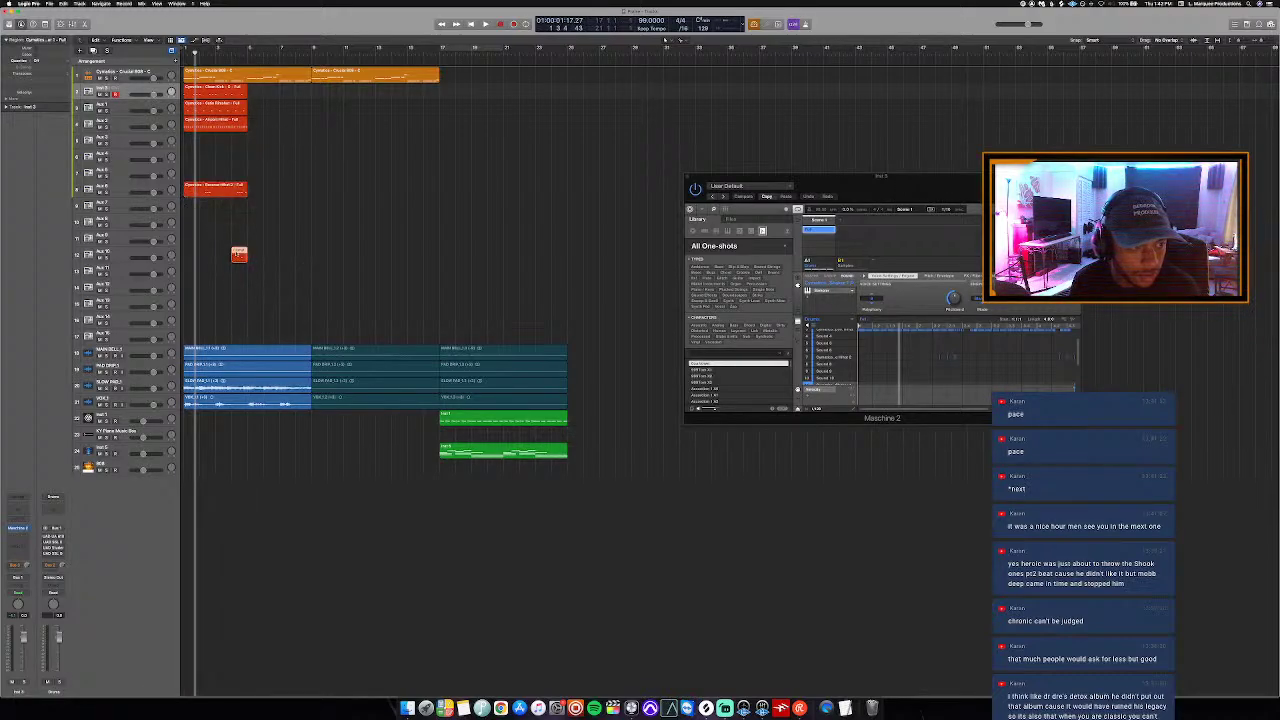
left_click_drag(232, 258, 201, 93)
Step: Repeat the five four-bar drum regions once so the pattern fills bars 1 to 9
key("space")
key("super+r")
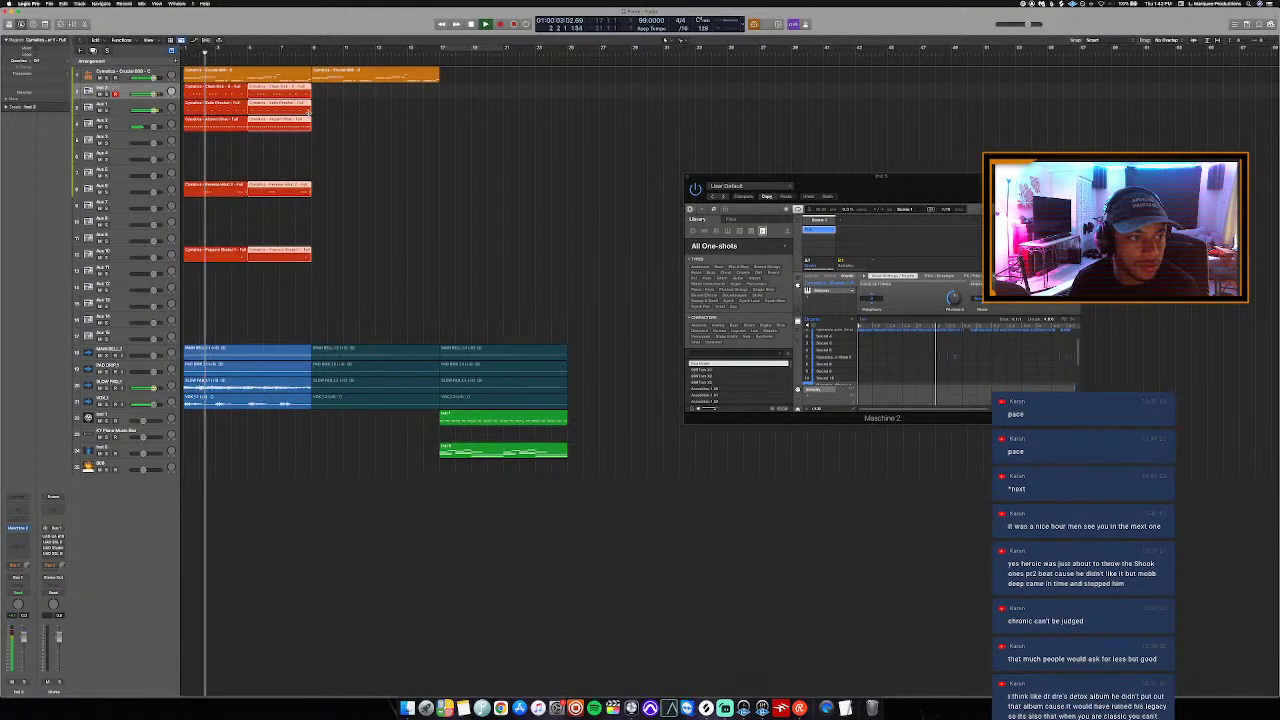
key("space")
Step: Join the two halves of each repeated drum part into one eight-bar region per track
left_click(278, 104)
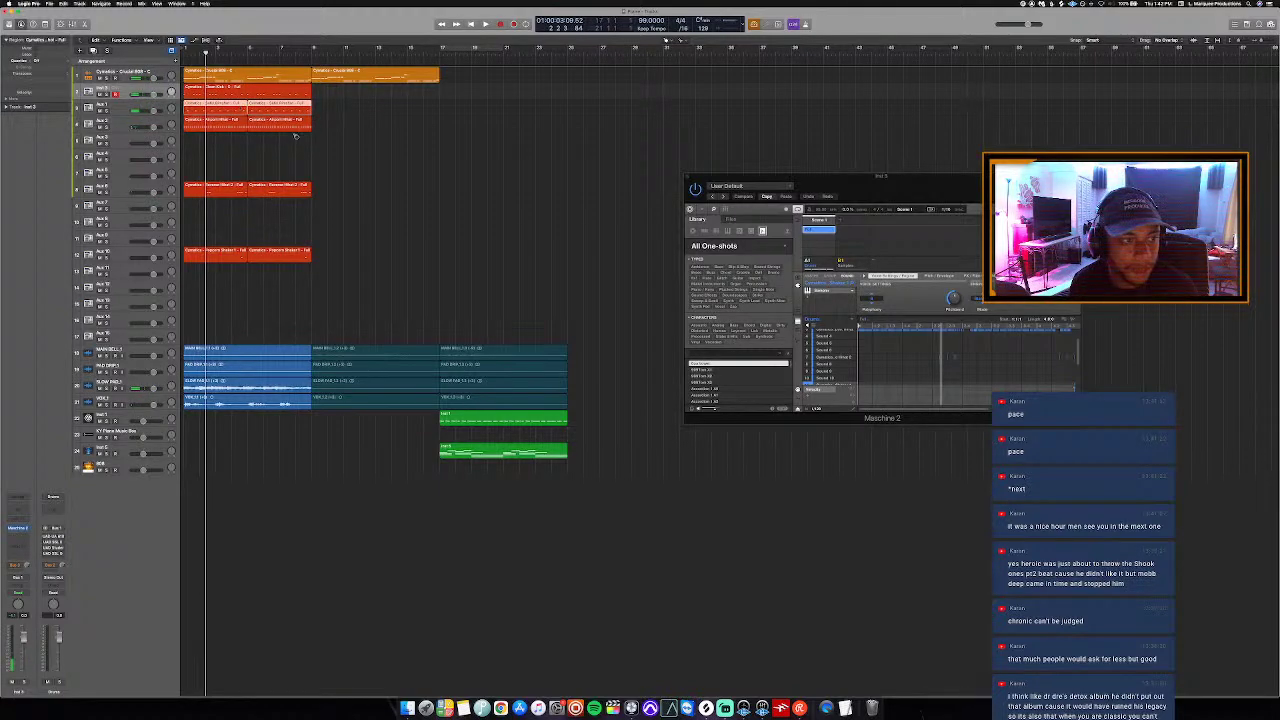
left_click(286, 125)
left_click(280, 188)
left_click(215, 188, "shift")
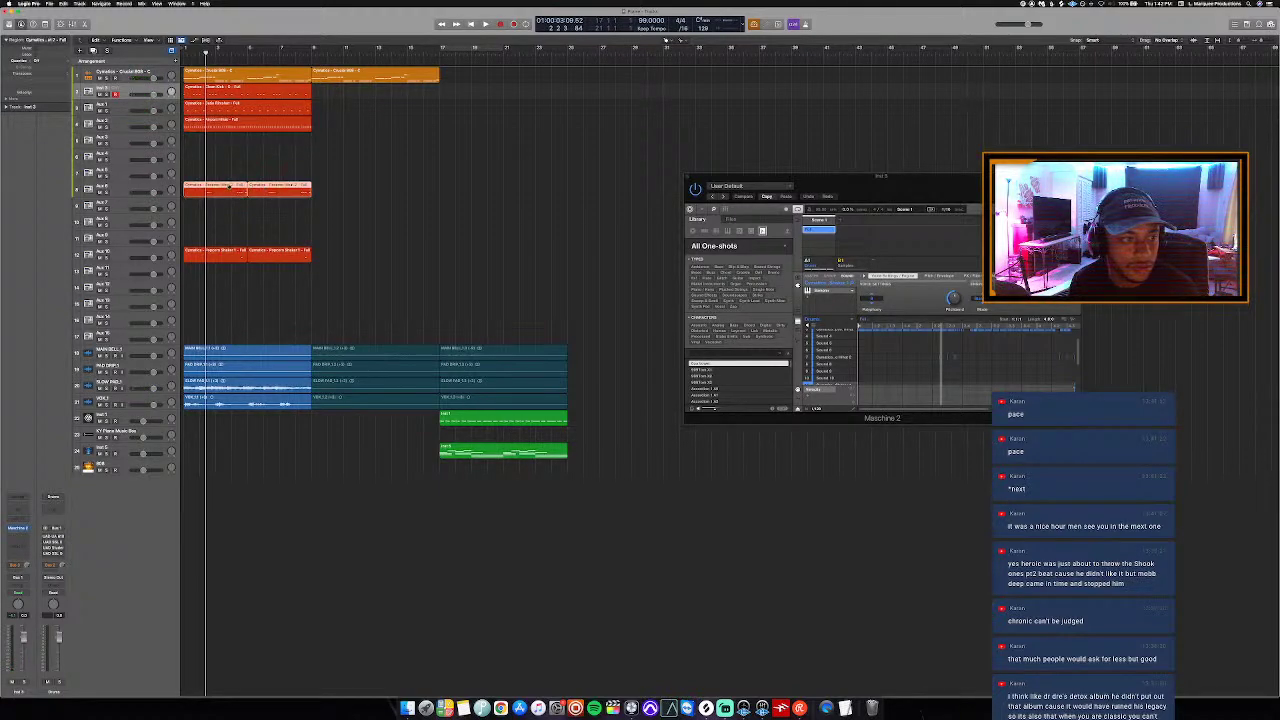
key("super+j")
left_click(280, 252)
left_click(215, 252, "shift")
key("super+j")
key("space")
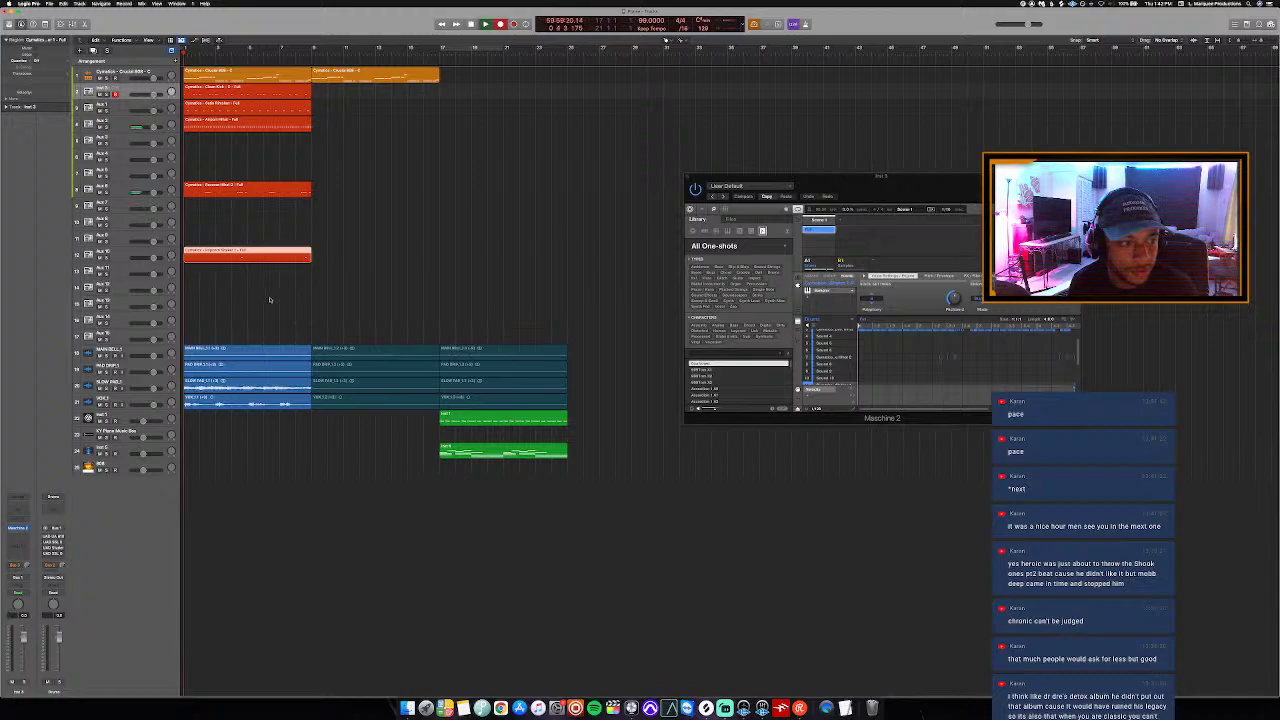
left_click(268, 301)
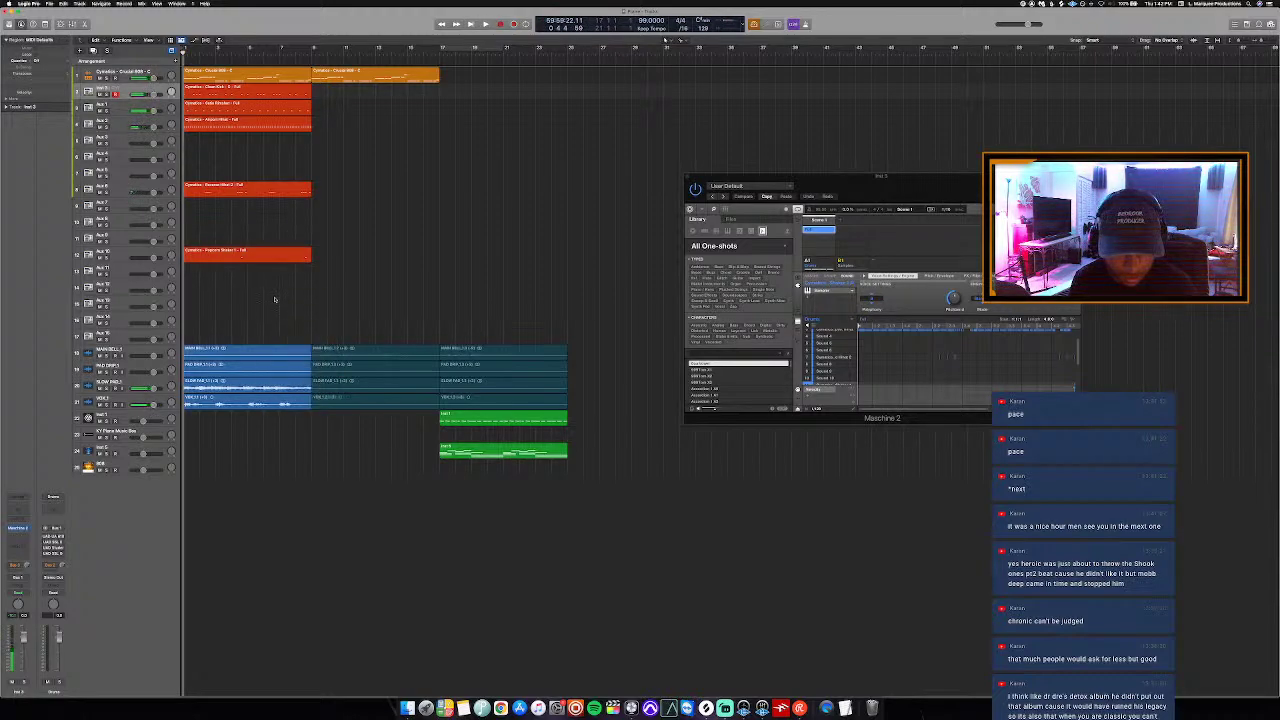
Step: Repeat the drum regions into bars 9 to 17, and repeat them together with the 808 region into bars 17 to 25
left_click_drag(274, 302, 258, 86)
key("super+r")
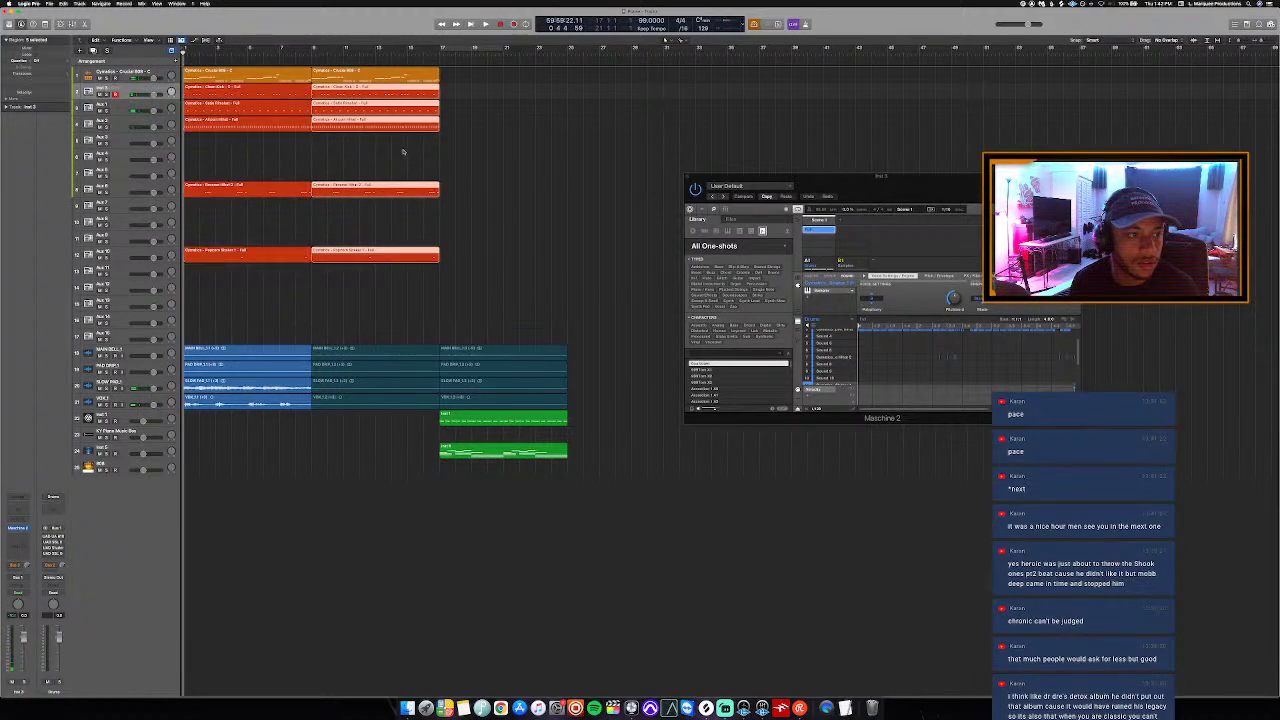
left_click(381, 72, "shift")
key("super+r")
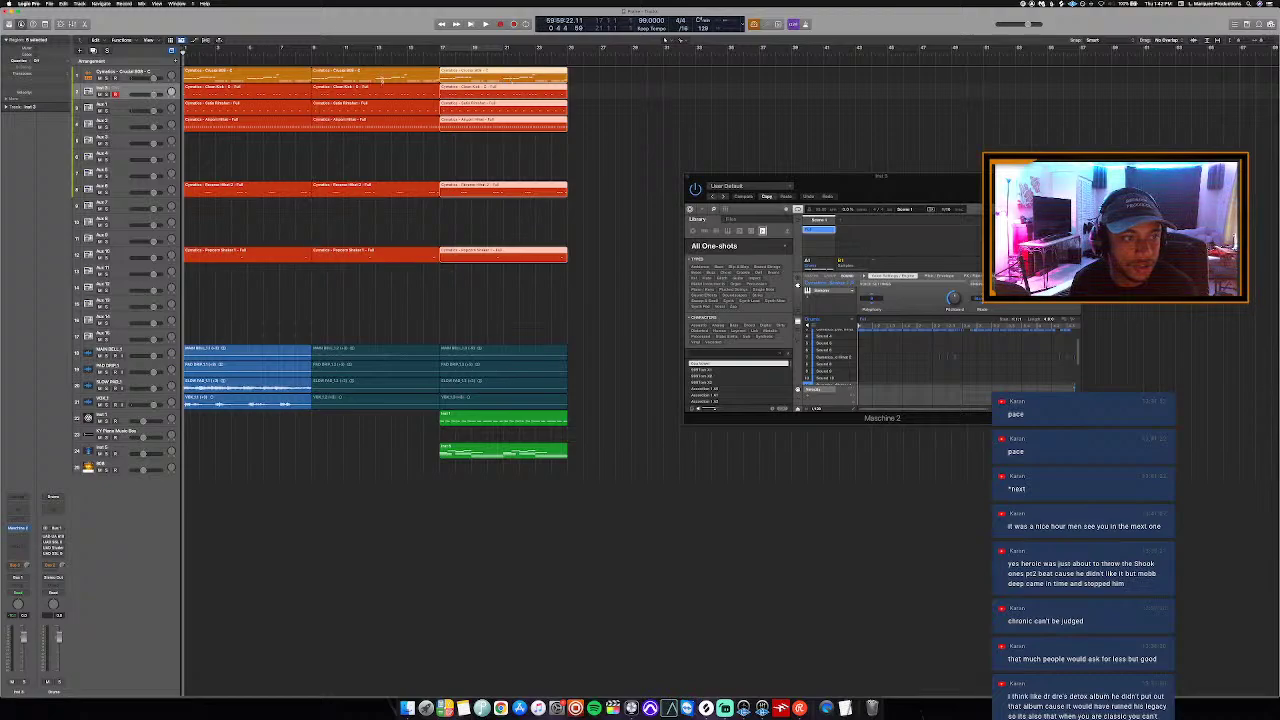
Step: Add the two green melody regions to the drum and 808 selection and repeat everything out to about bar 137
left_click(468, 452, "shift")
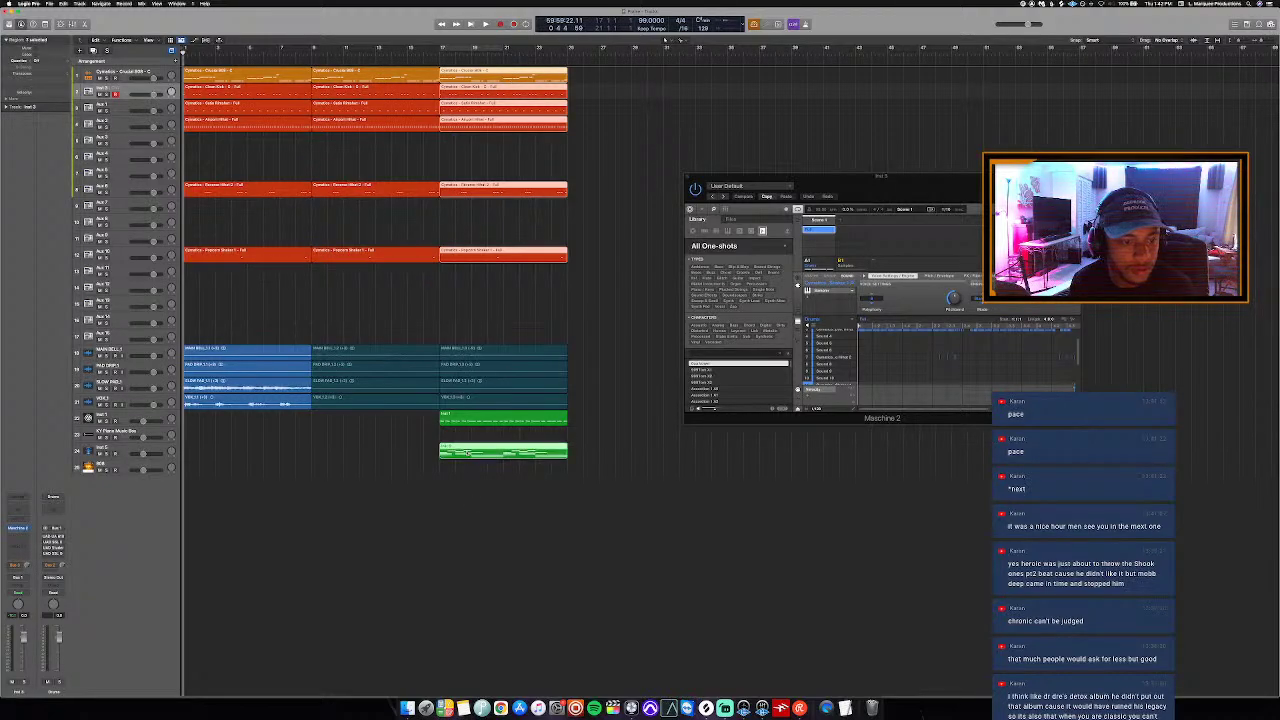
left_click(455, 424, "shift")
key("super+r")
key("super+r")
key("super+r")
key("super+r")
key("super+r")
key("super+r")
key("super+r")
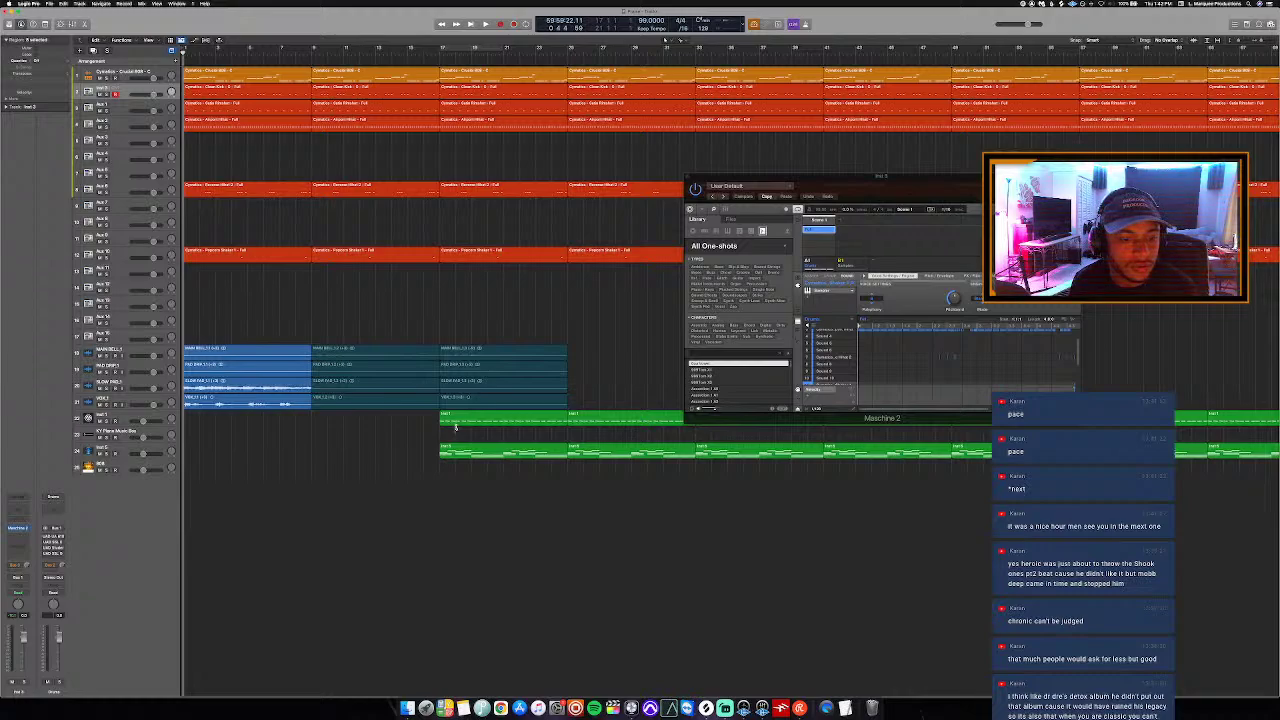
Step: Mute the 808 and all drum regions in bars 1 to 9 and play the opening
left_click_drag(250, 208, 244, 90)
key("ctrl+m")
key("space")
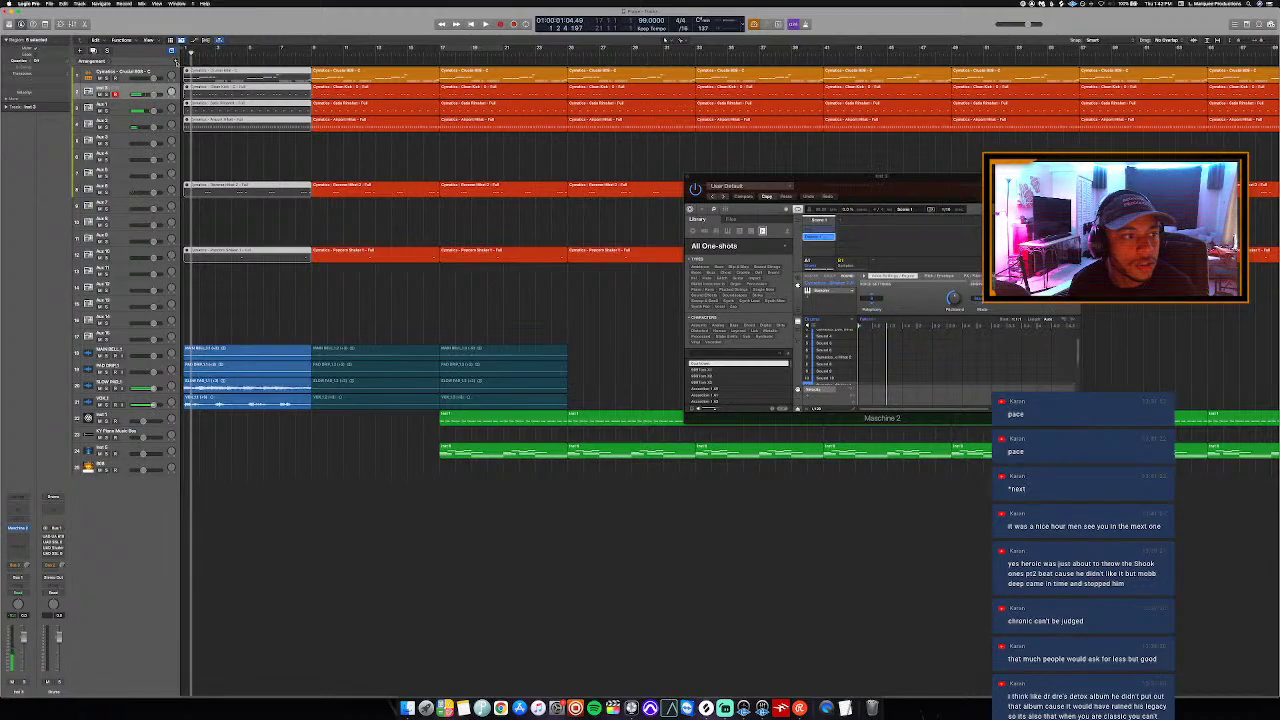
Step: Unmute the opening regions on the three drum tracks directly below the 808 and play from bar 1
key("Return")
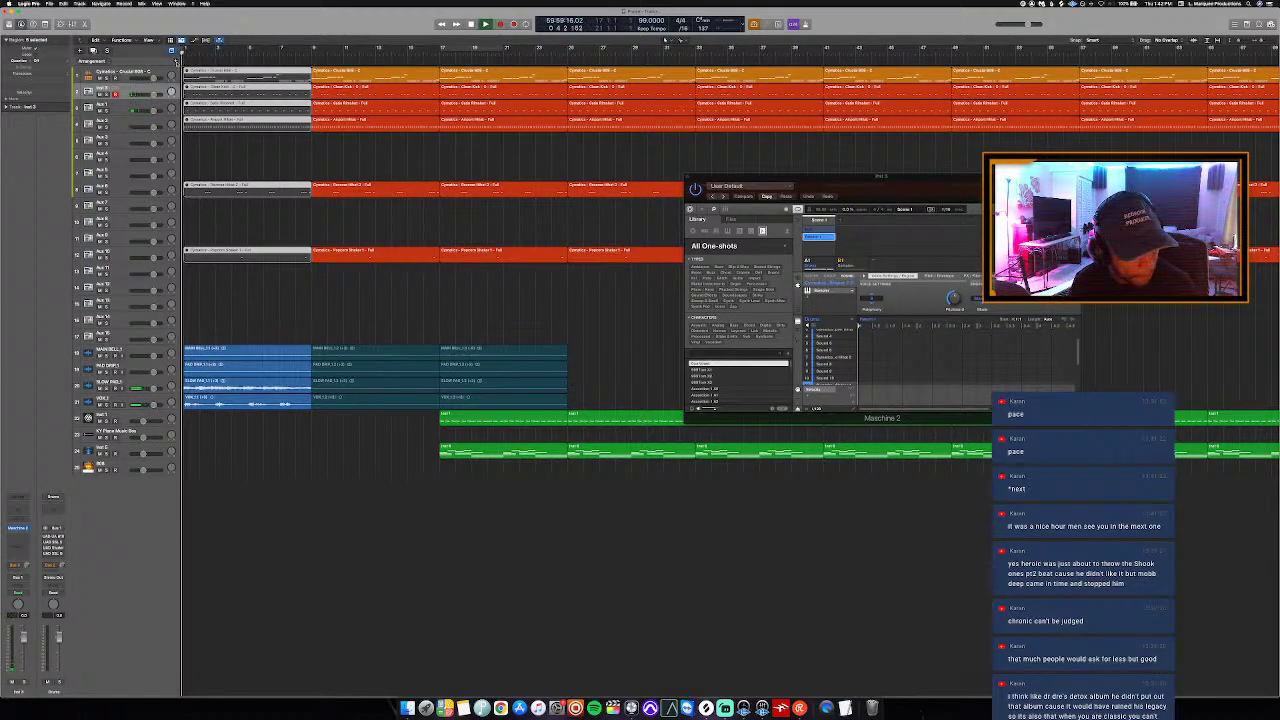
left_click(247, 153)
key("space")
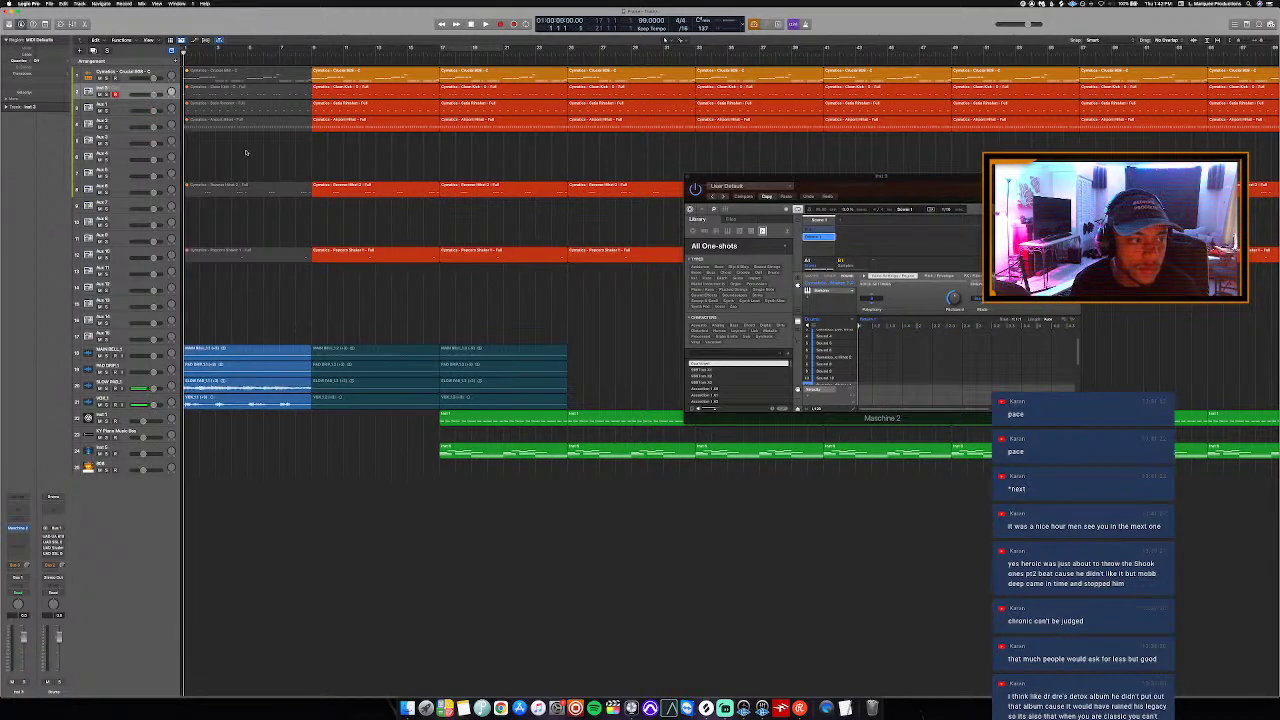
left_click_drag(258, 100, 237, 121)
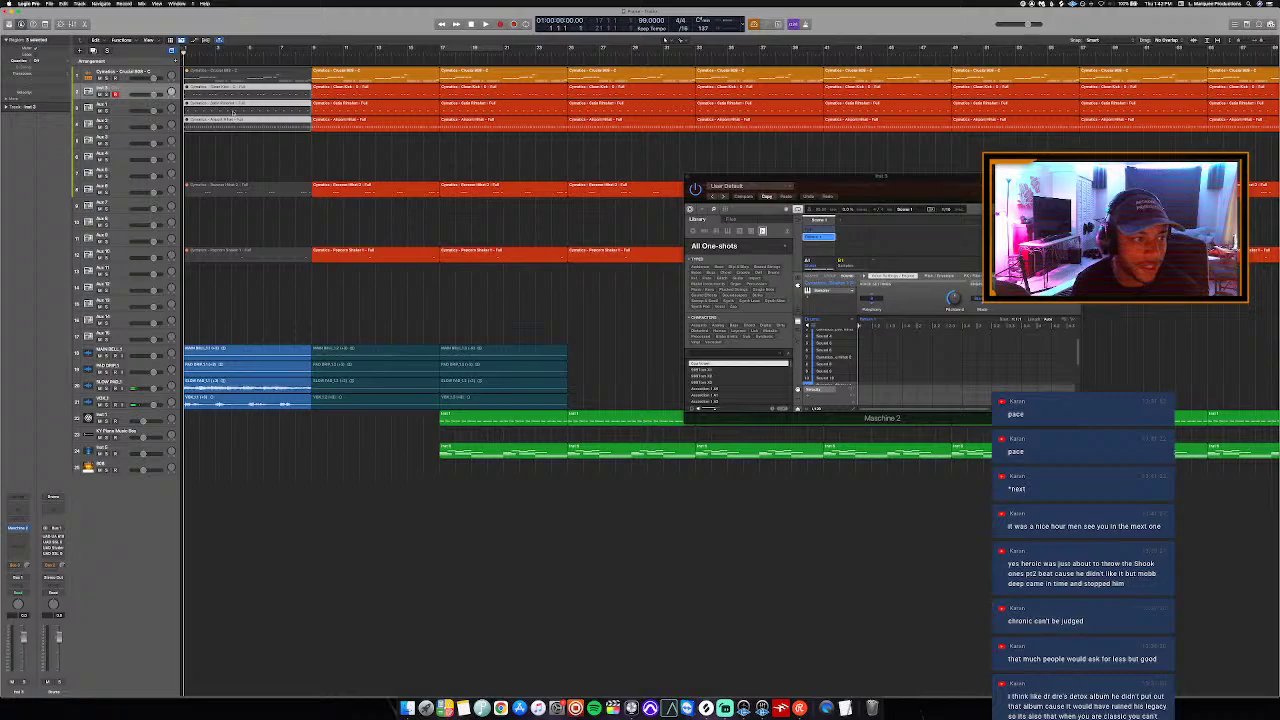
key("space")
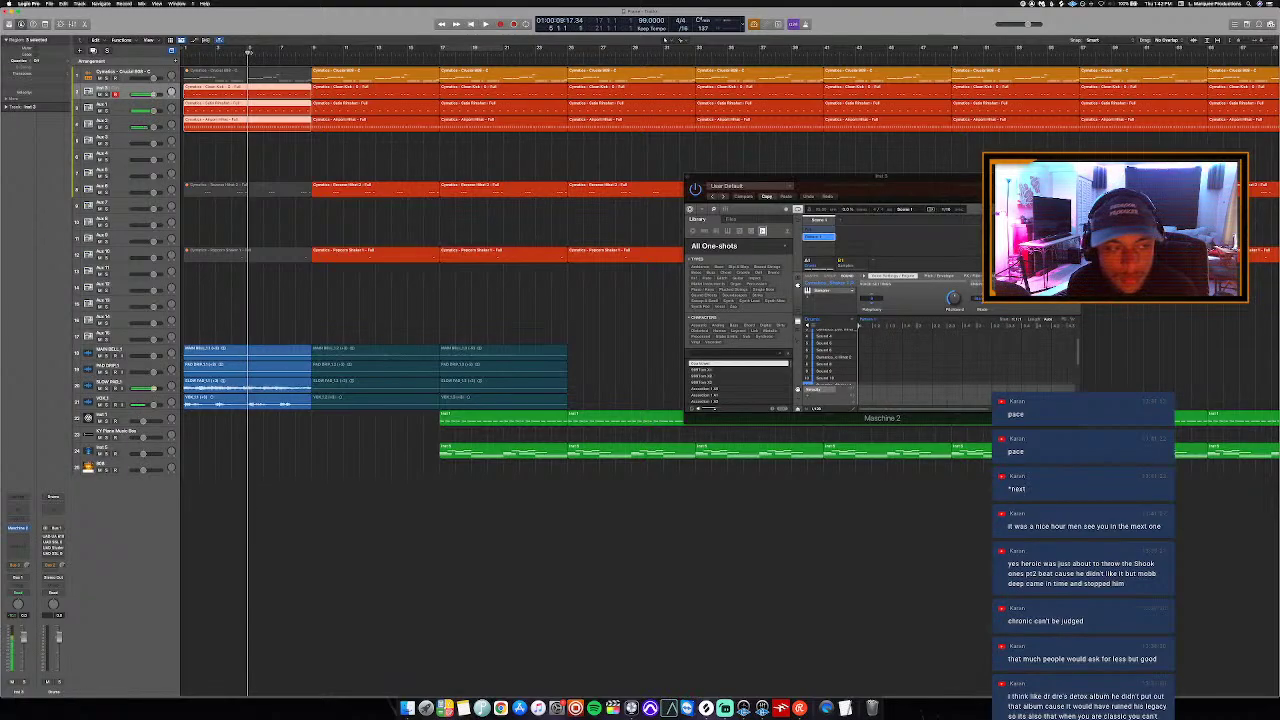
Step: Add an Intro arrangement marker spanning bars 1 to 5
left_click(177, 60)
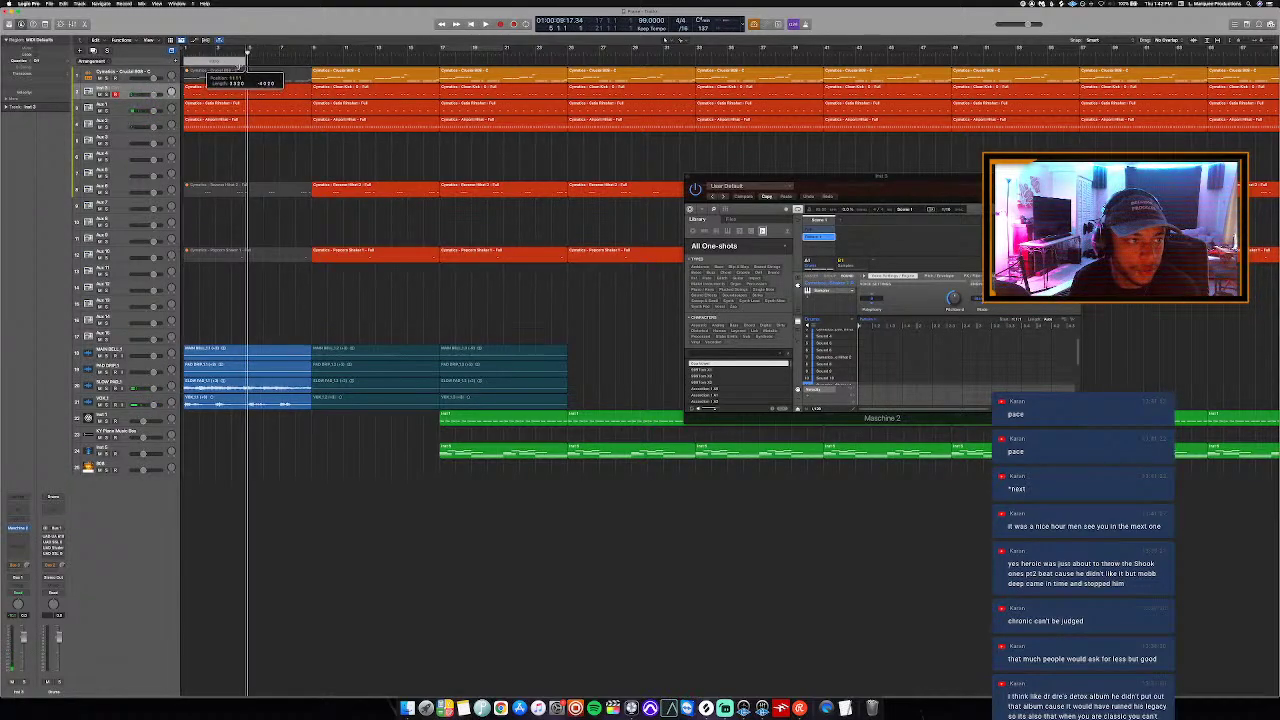
left_click_drag(247, 58, 252, 262)
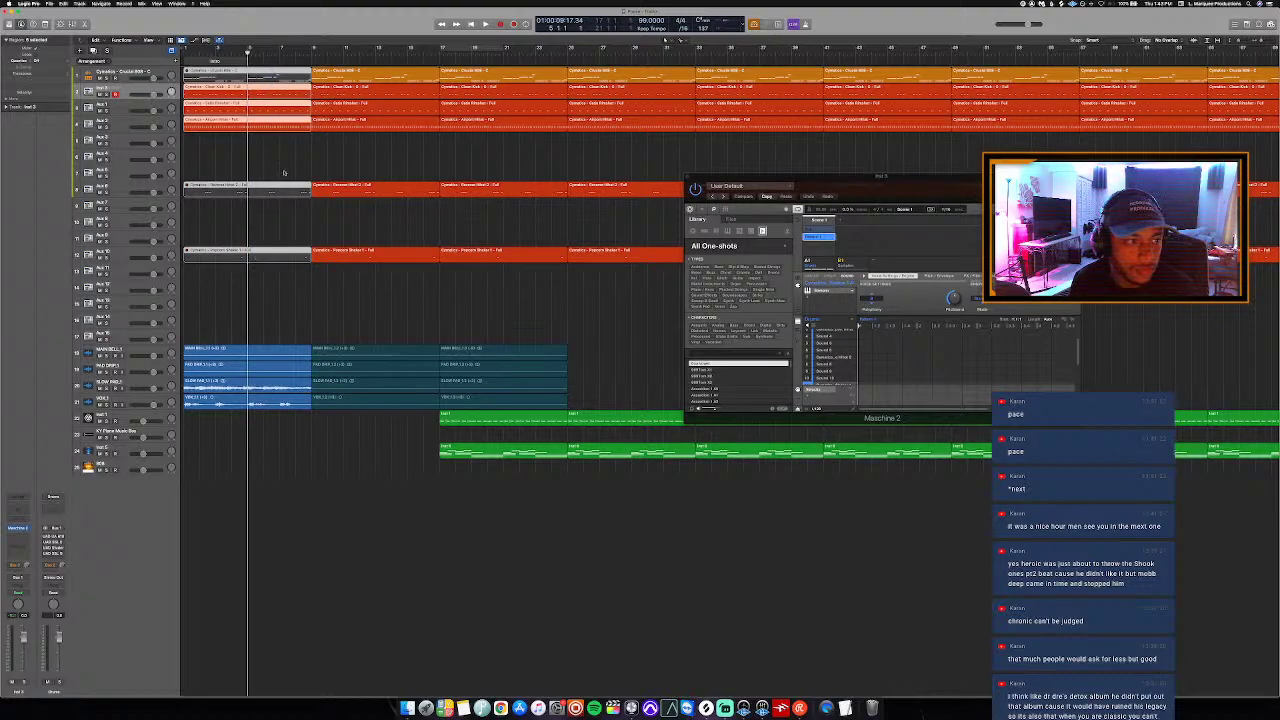
Step: Split the opening 808 and drum regions at bar 5, keeping overlapping notes, and delete the parts after the split
left_click(247, 91)
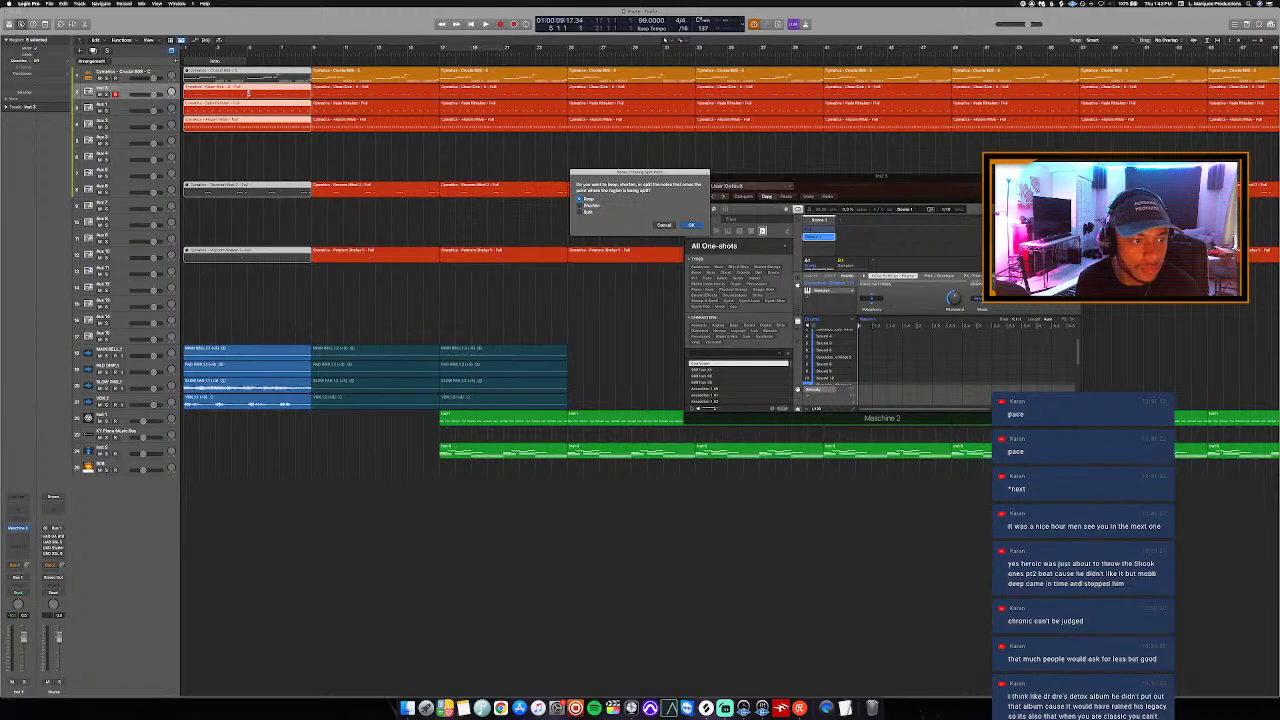
key("Return")
key("Delete")
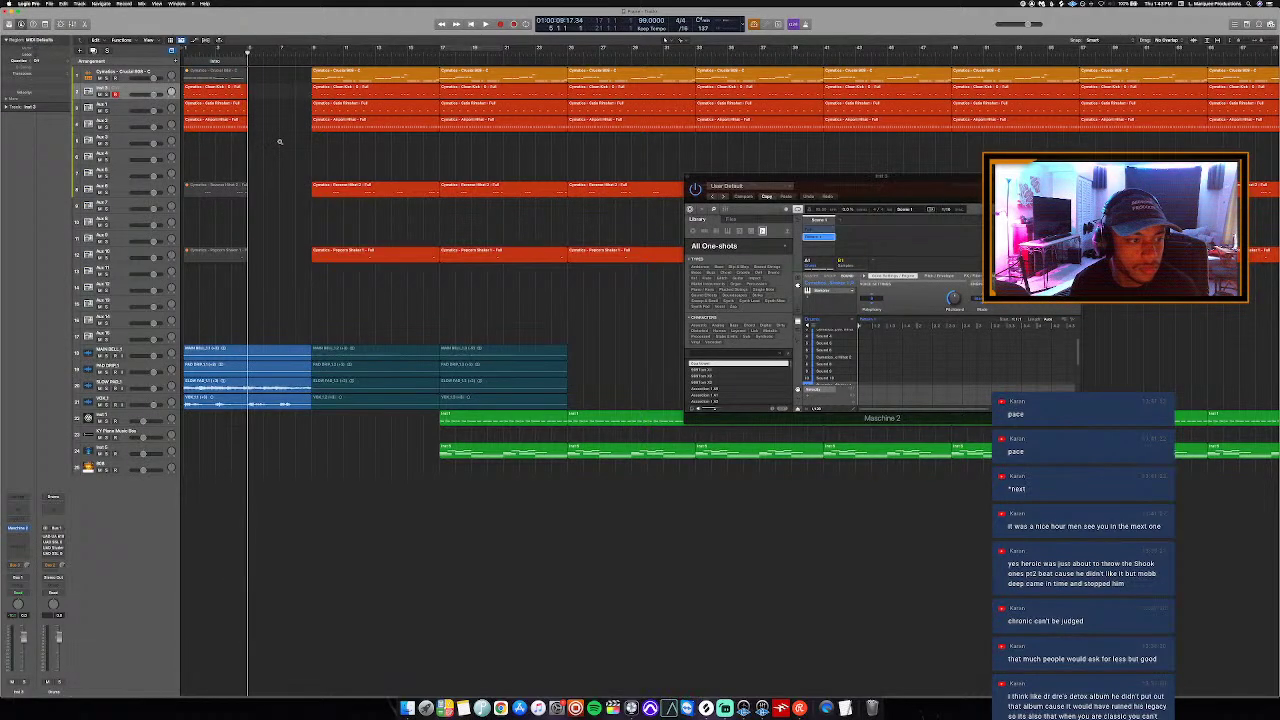
Step: Select all 808 and drum regions from bar 9 onward and move them to the playhead at bar 5
key("super+Left")
left_click_drag(249, 70, 985, 265)
scroll(720, 38, "right", 3)
scroll(720, 38, "right", 5)
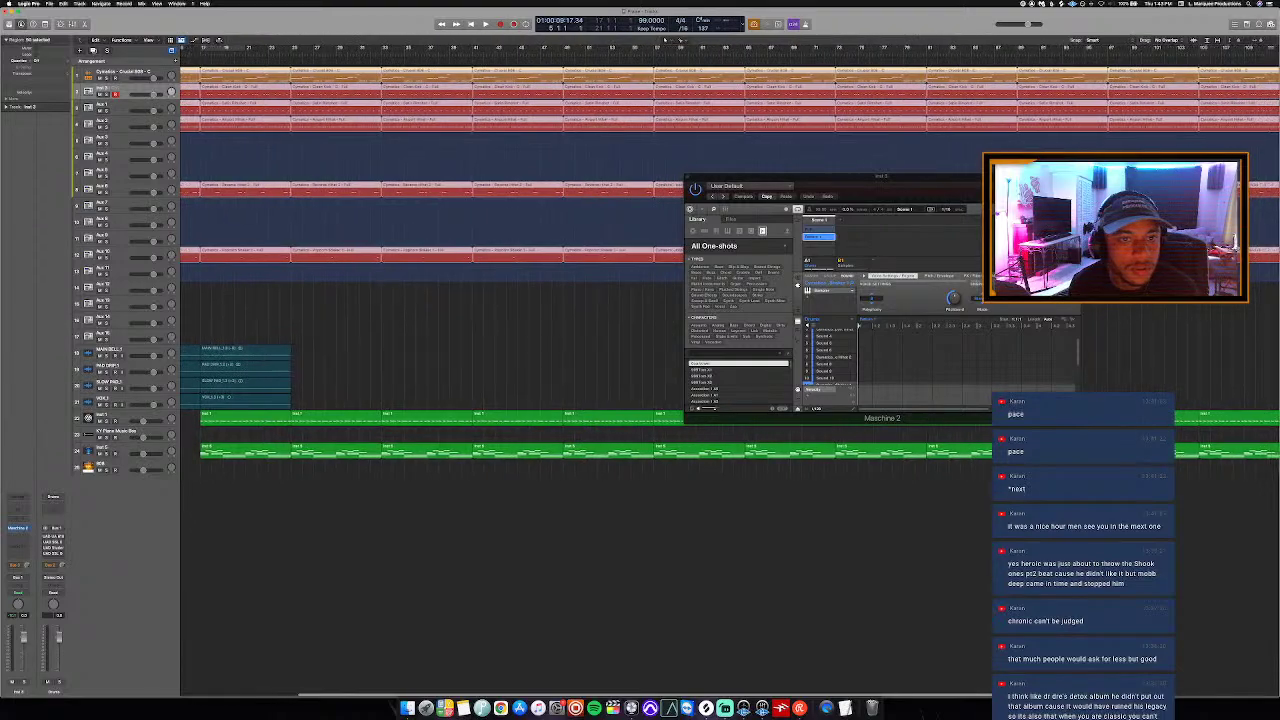
left_click(903, 158)
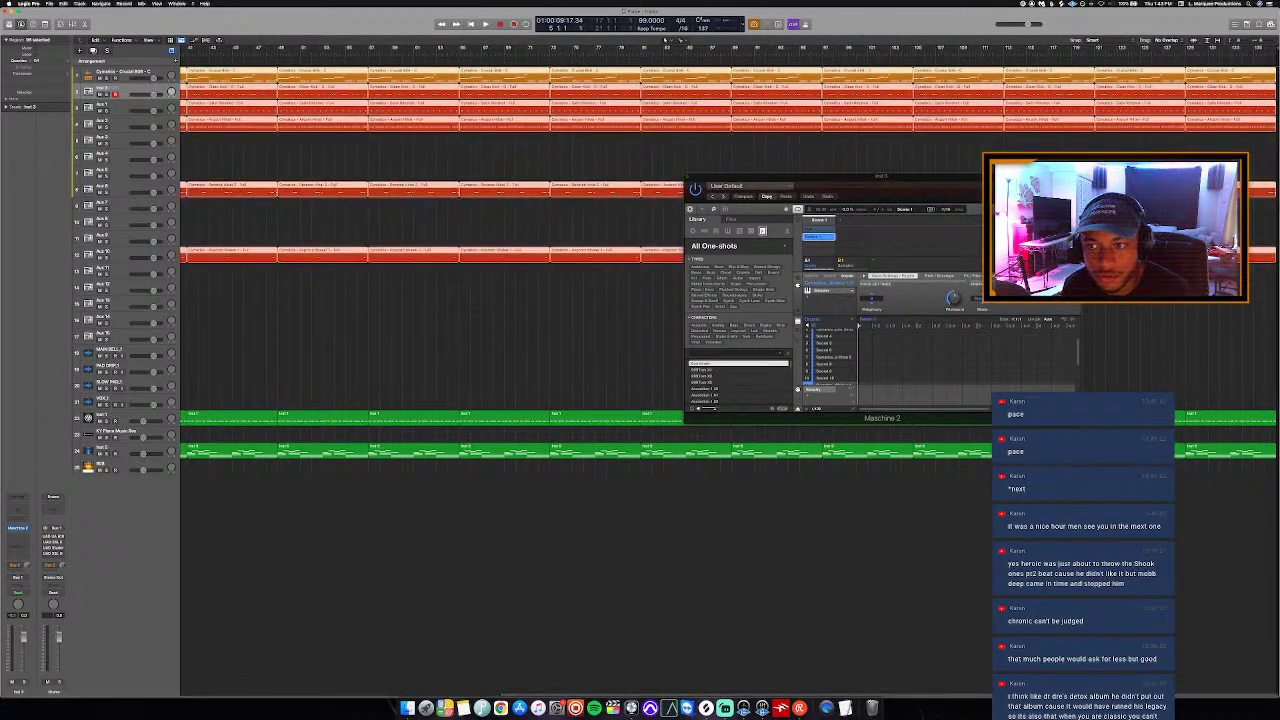
scroll(903, 158, "left", 3)
right_click(290, 72)
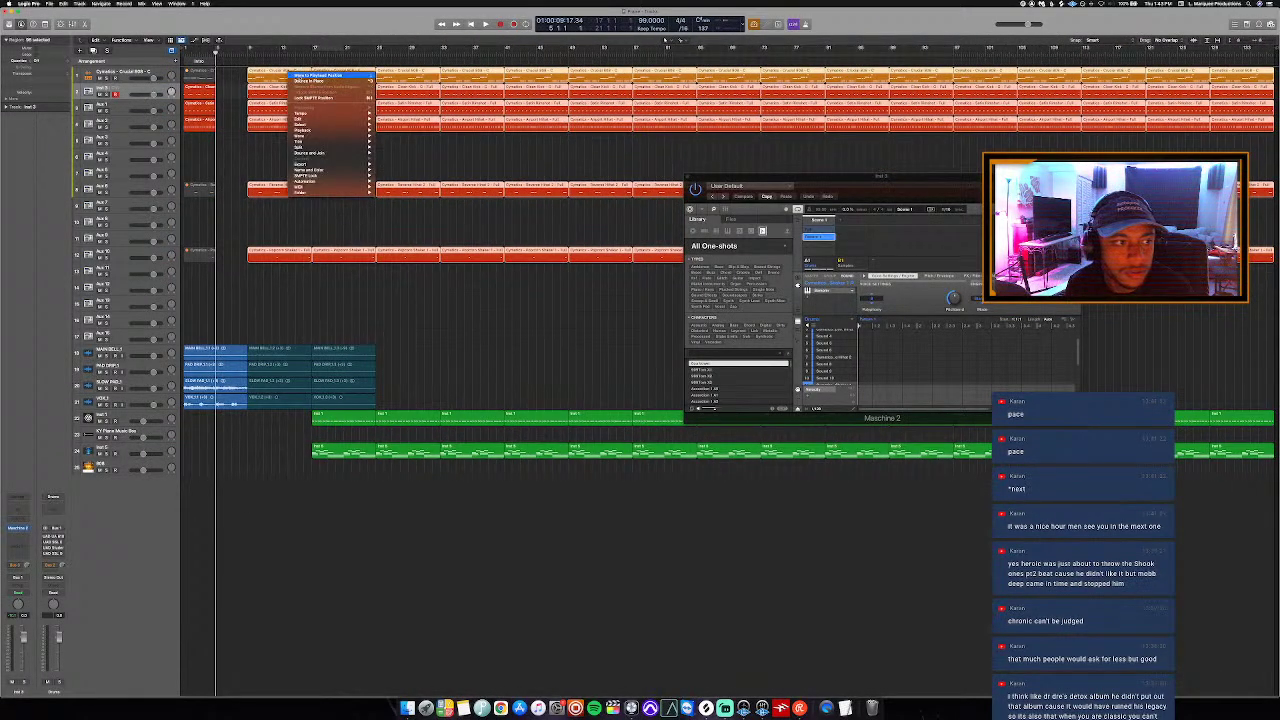
left_click(303, 78)
Step: Play the arrangement from bar 1 to check the transition into bar 5, and return to the start
key("Return")
key("space")
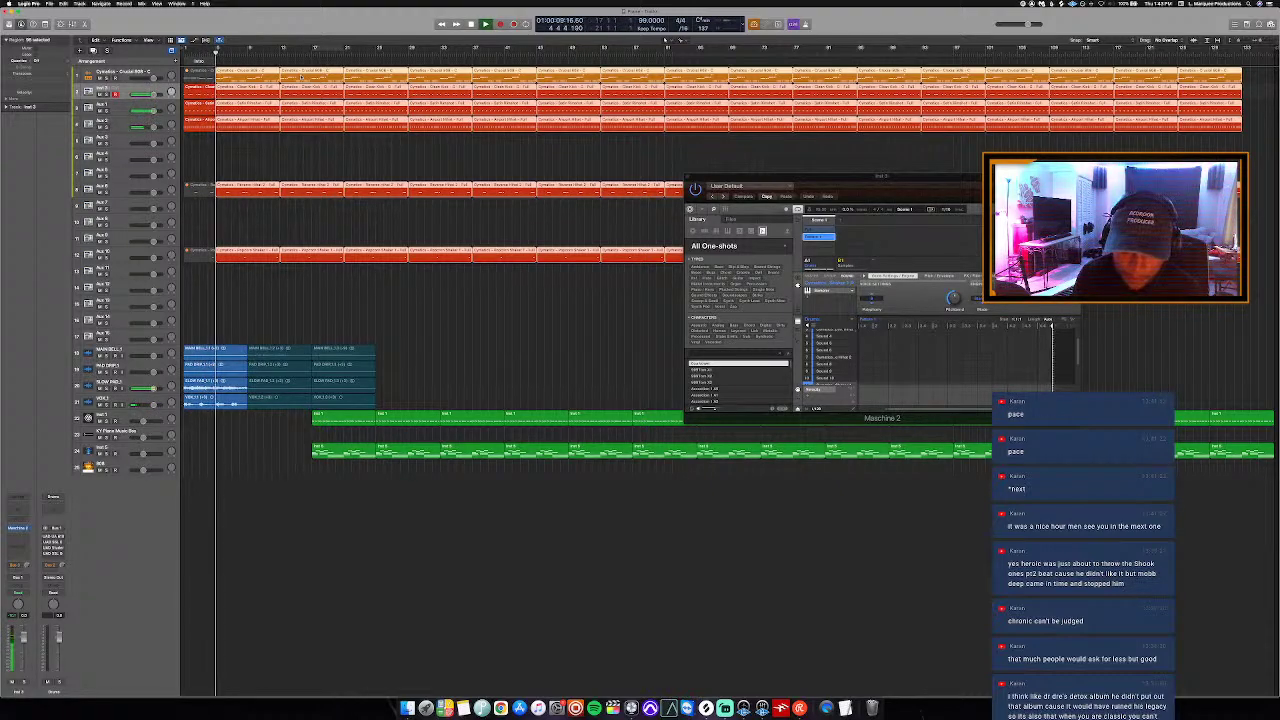
key("space")
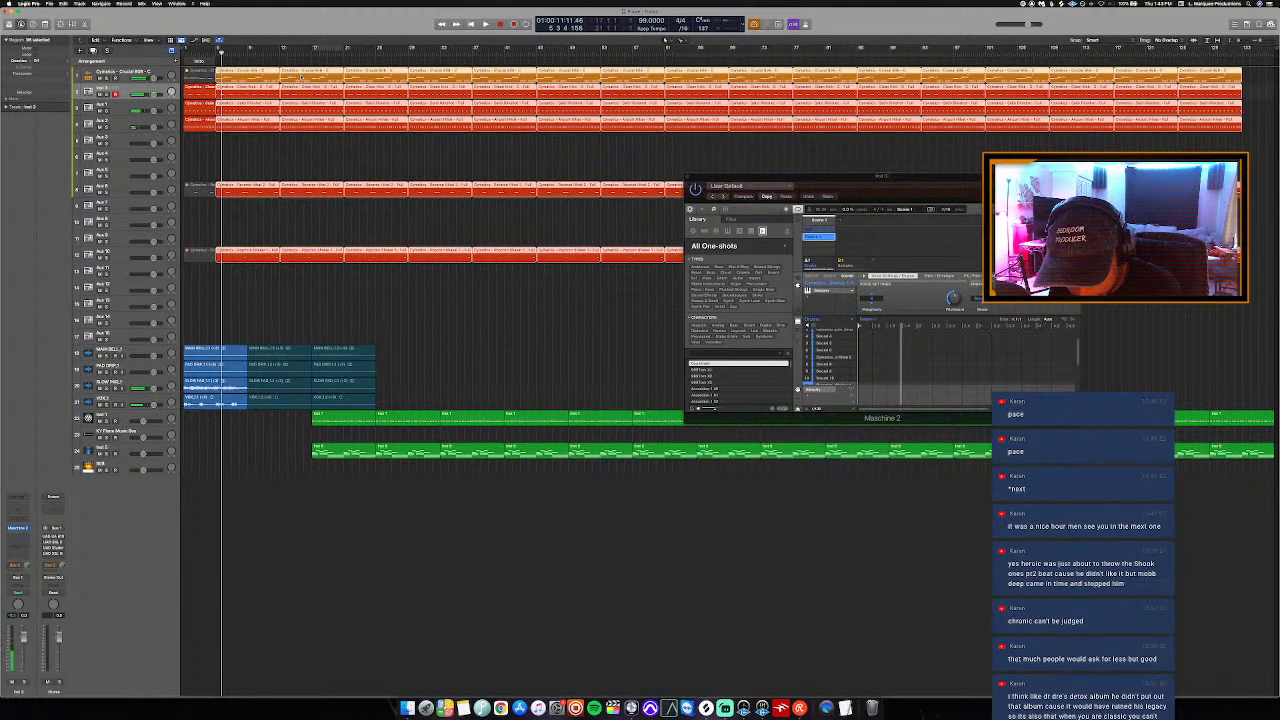
key("Return")
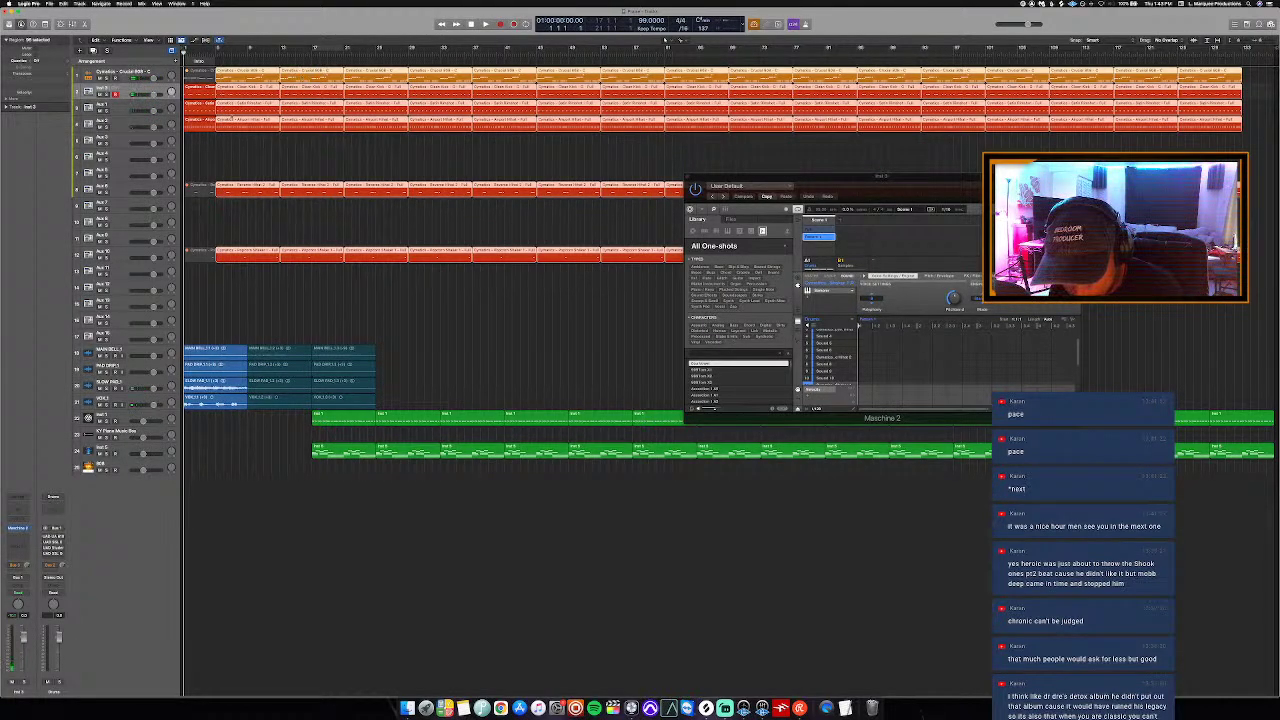
Step: Split the opening vocal region at bar 5 and mute the part in bars 1 to 5, then save the project
left_click(218, 404)
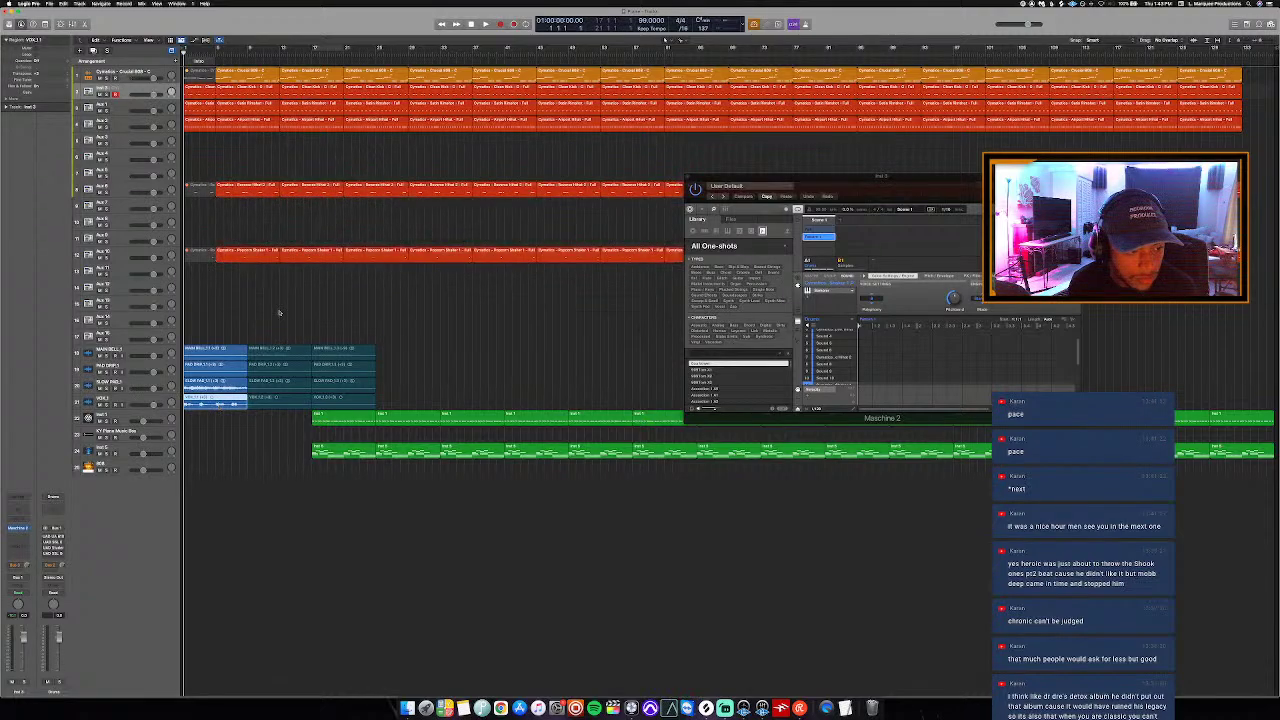
left_click(215, 50)
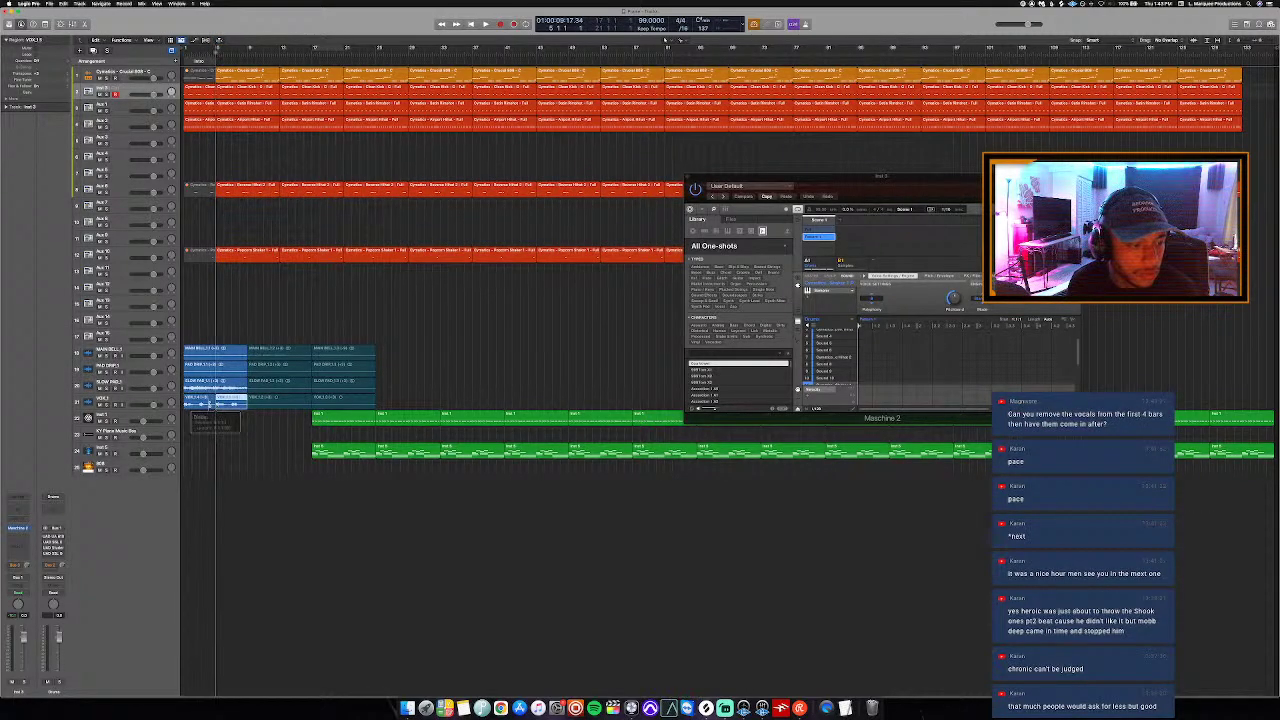
key("space")
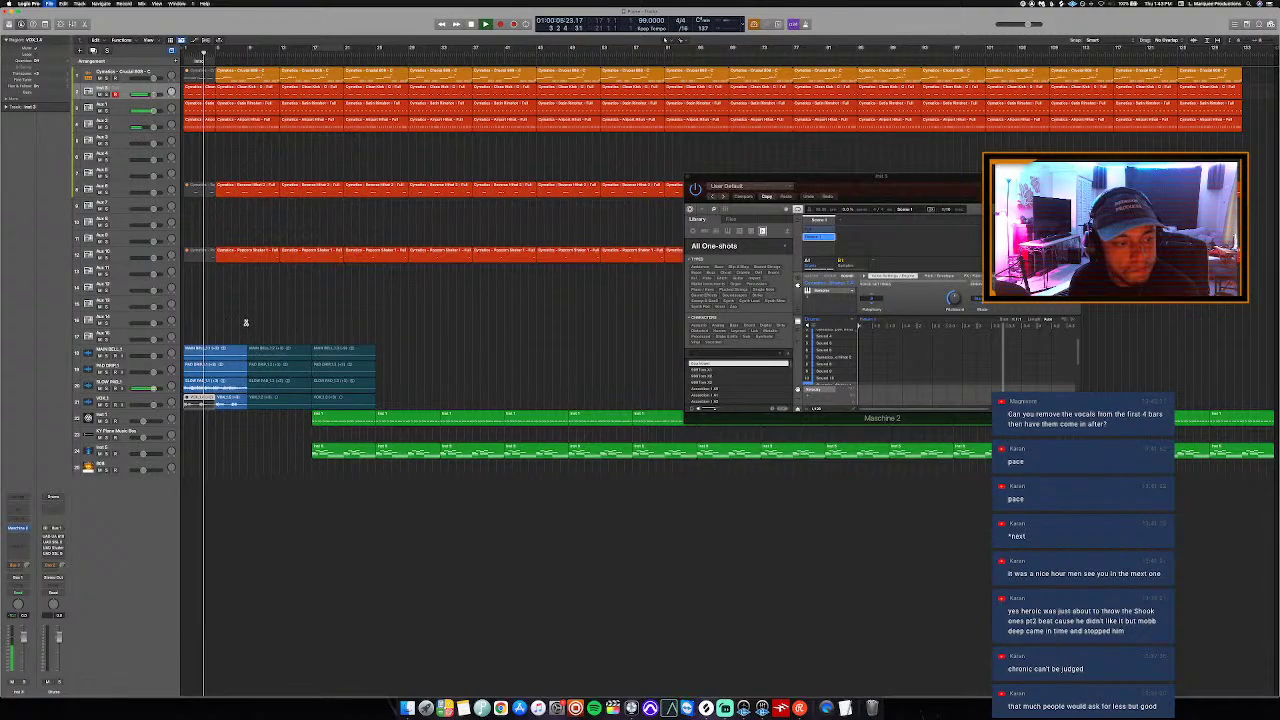
key("super+s")
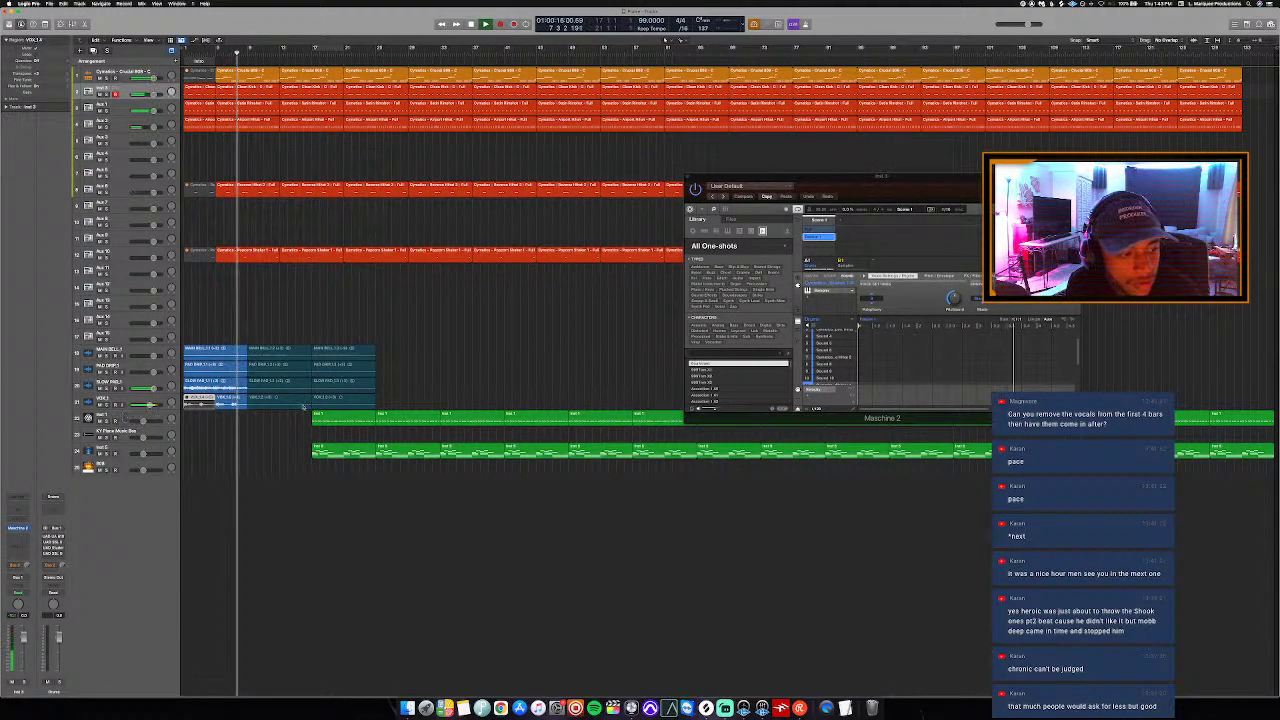
Step: Select the teal melody and vocal regions from bar 9 onward and move them to start at bar 17
scroll(311, 401, "up", 1)
scroll(311, 401, "up", 3)
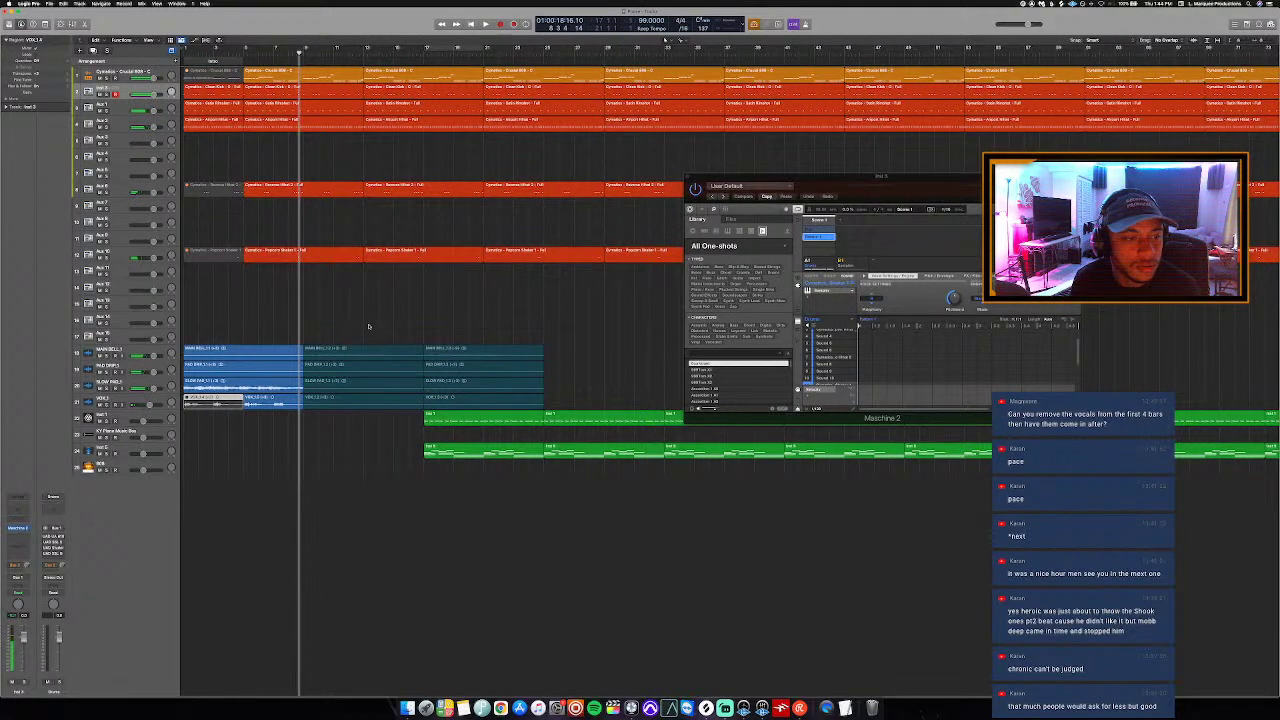
left_click_drag(366, 321, 427, 399)
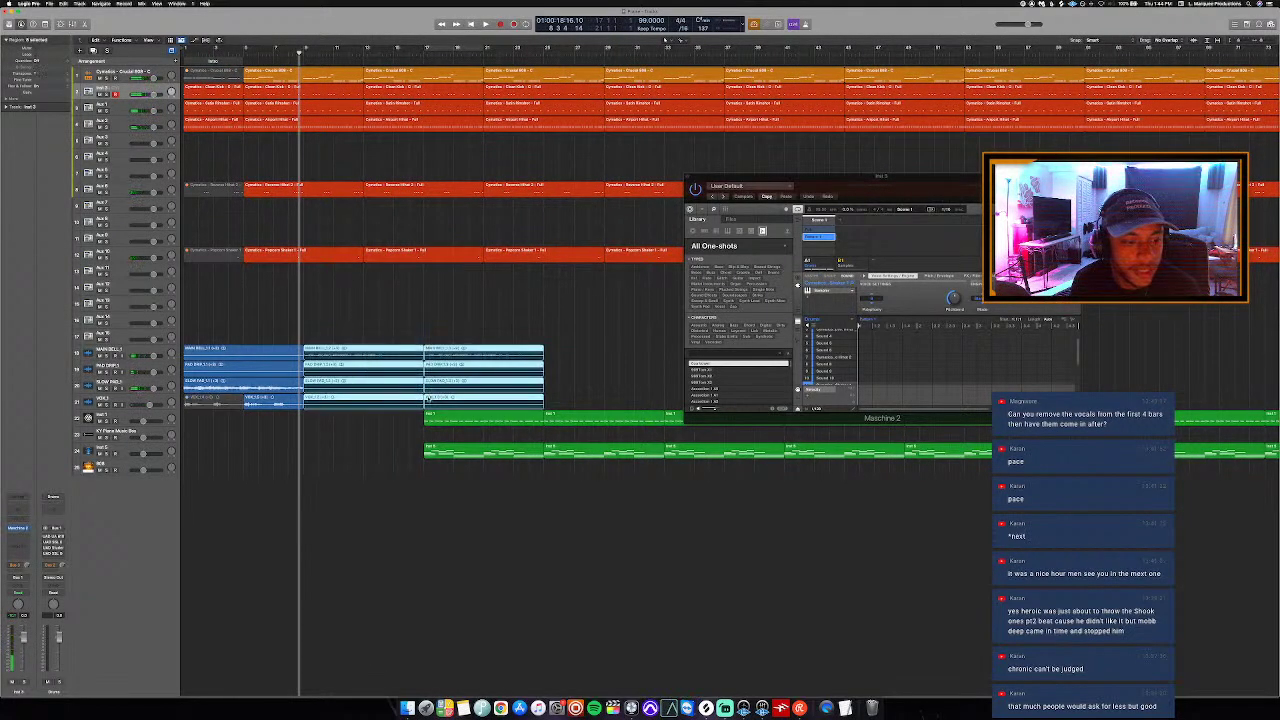
left_click(424, 50)
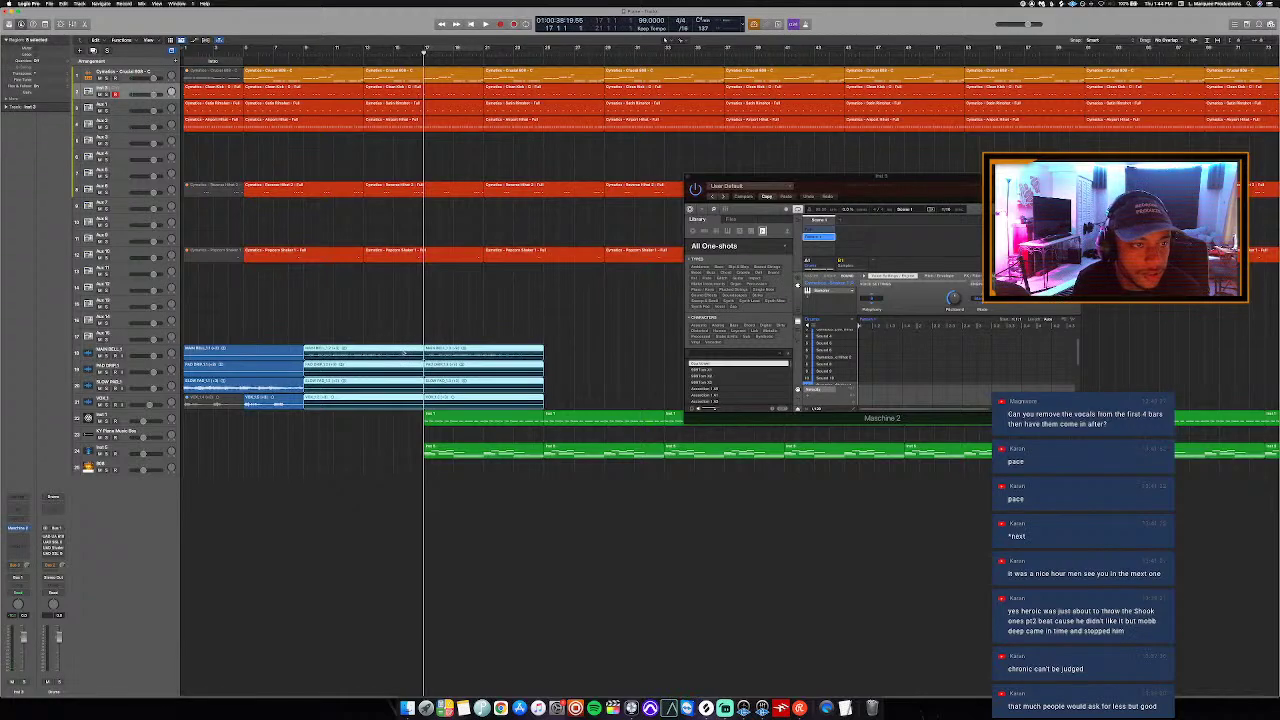
right_click(404, 353)
left_click(440, 400)
Step: Repeat the opening blue melody and vocal regions from bar 9 to 17, and unmute the vocal copy at bar 9
left_click(250, 380)
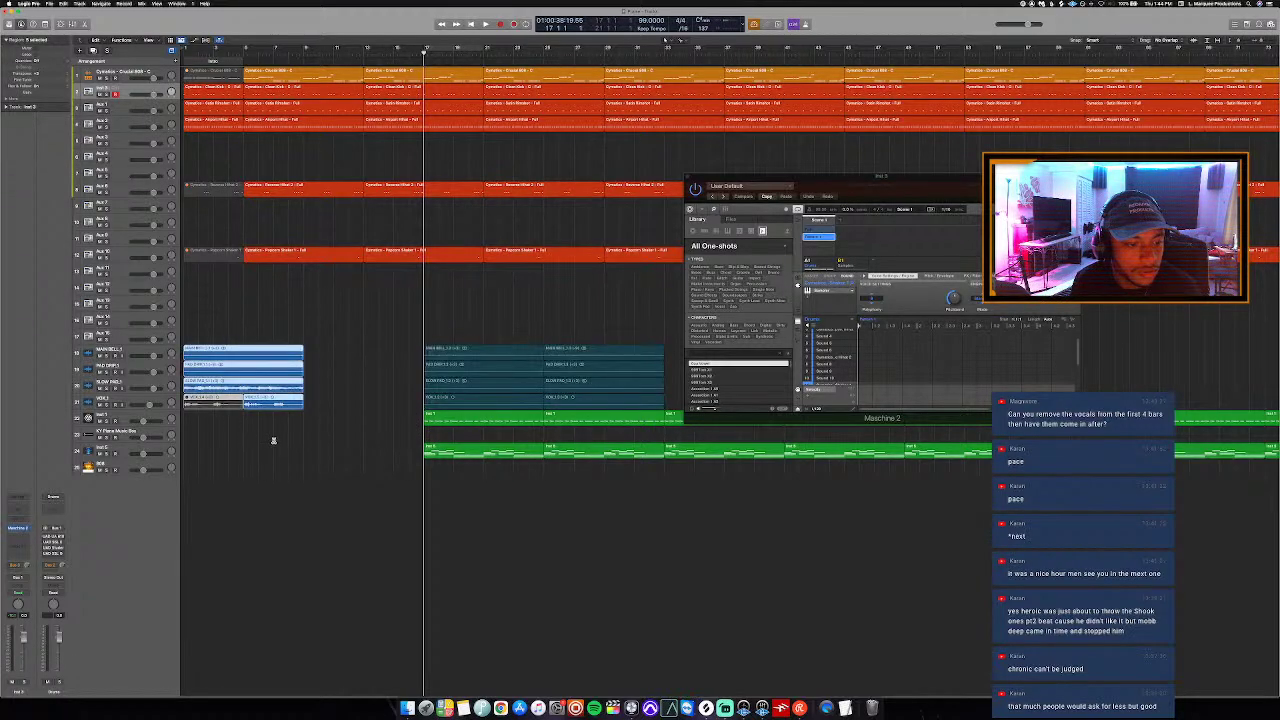
key("super+r")
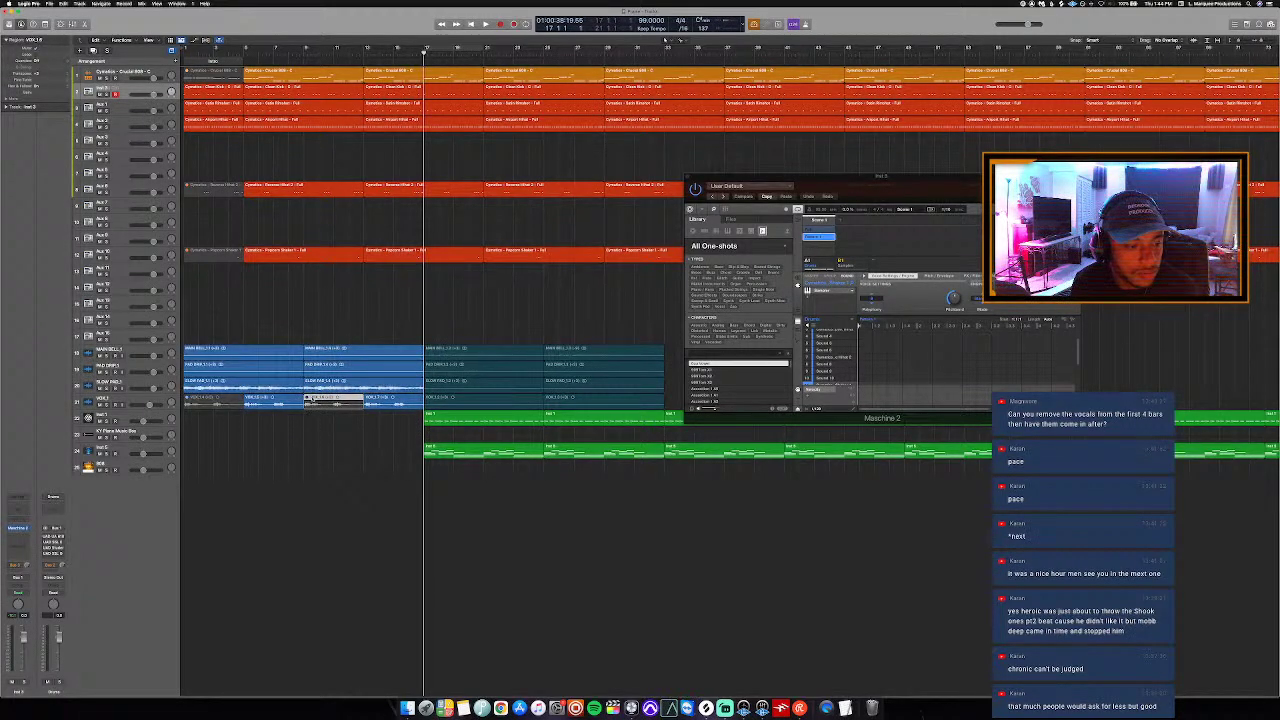
key("Return")
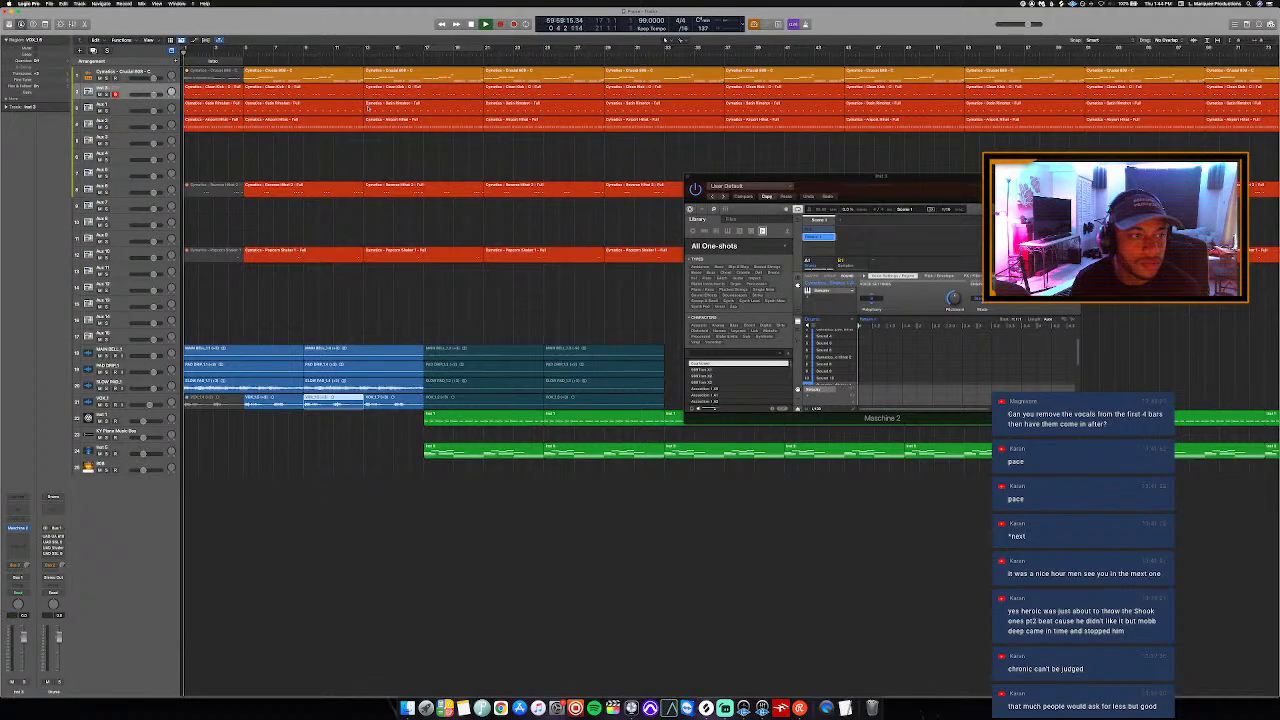
Step: Add a Chorus marker over bars 5 to 13 and delete the blue melody and vocal parts after bar 13
key("space")
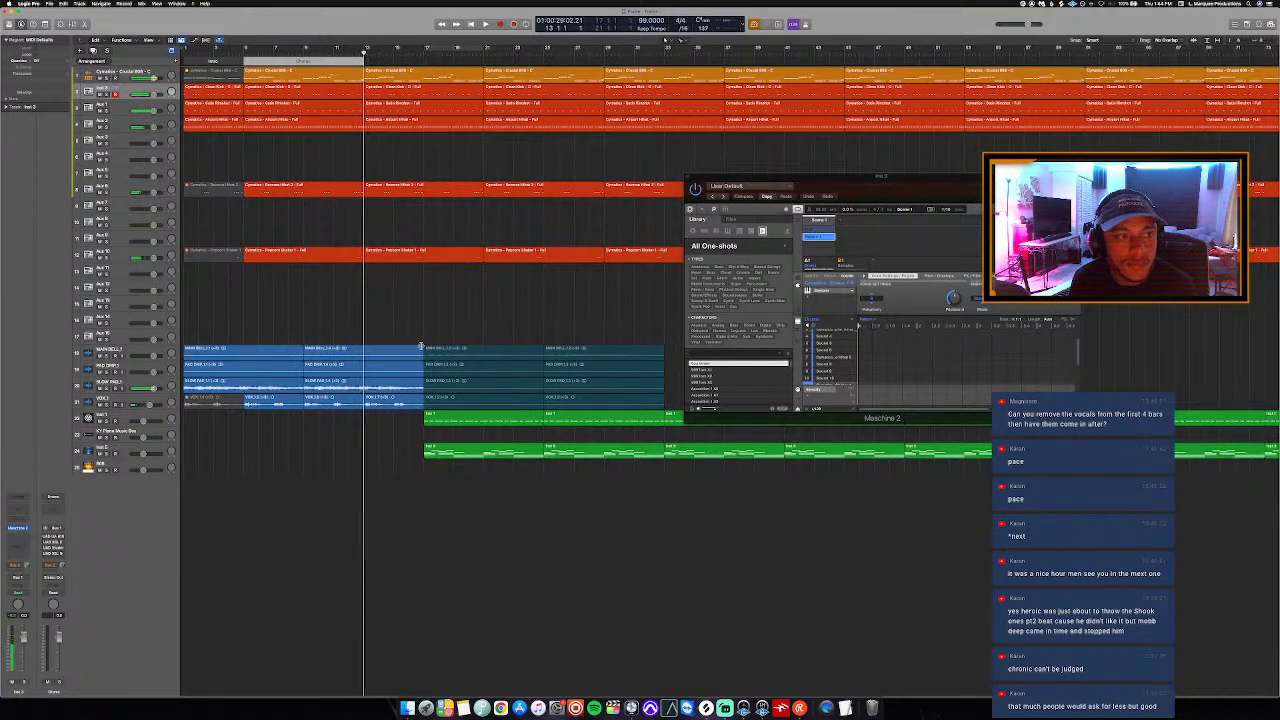
mouse_move(370, 476)
left_mouse_down()
mouse_move(385, 361)
mouse_move(379, 490)
left_mouse_up()
left_click(366, 356)
key("Delete")
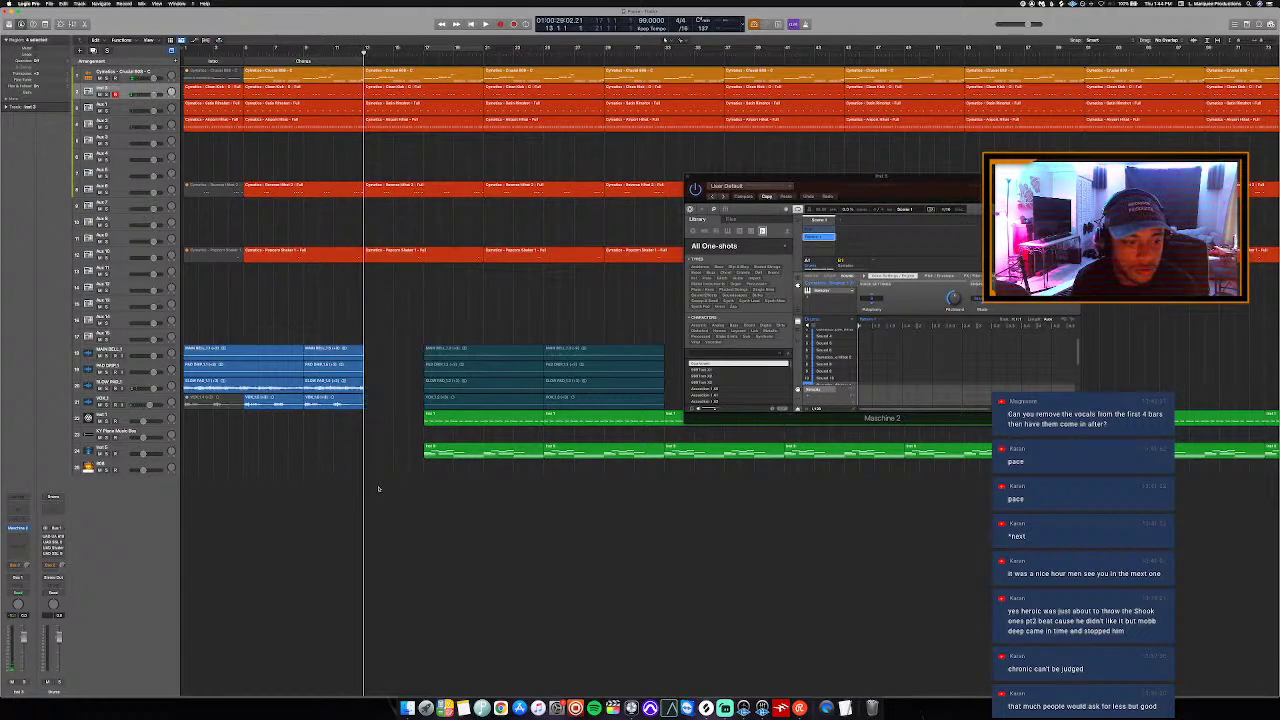
left_click_drag(453, 356, 467, 402)
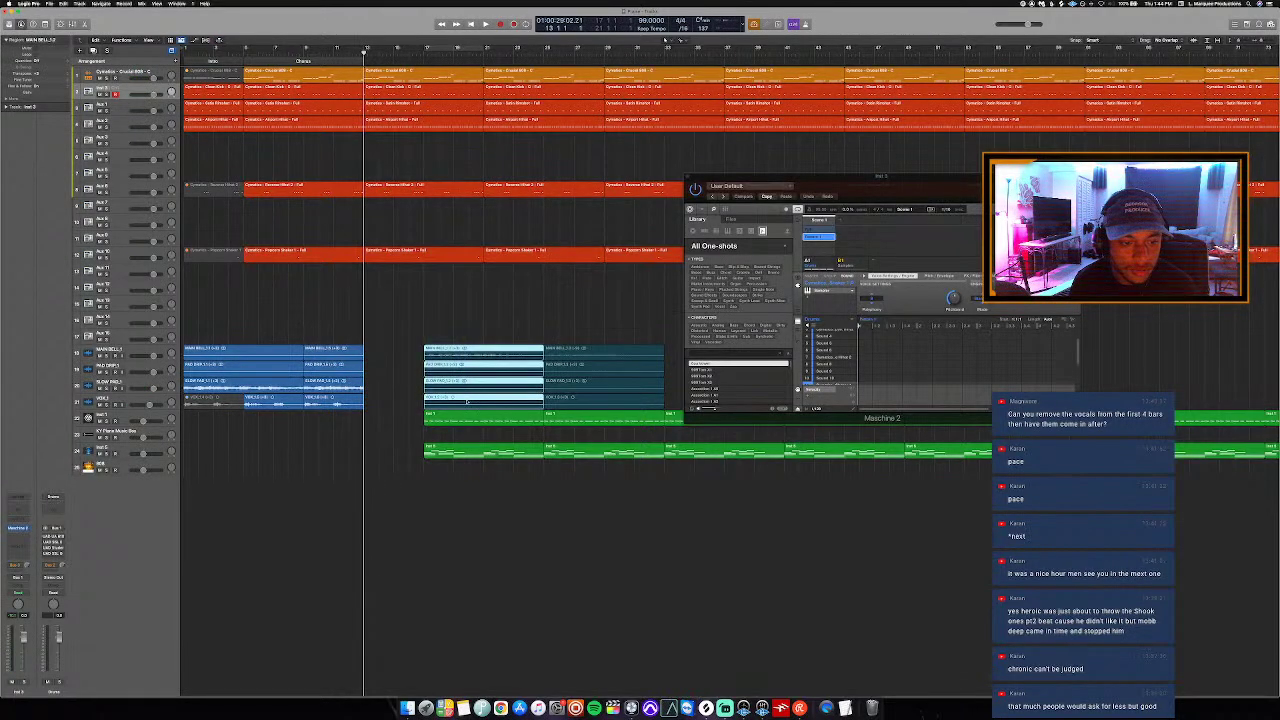
key("t")
left_click(476, 355)
key("semicolon")
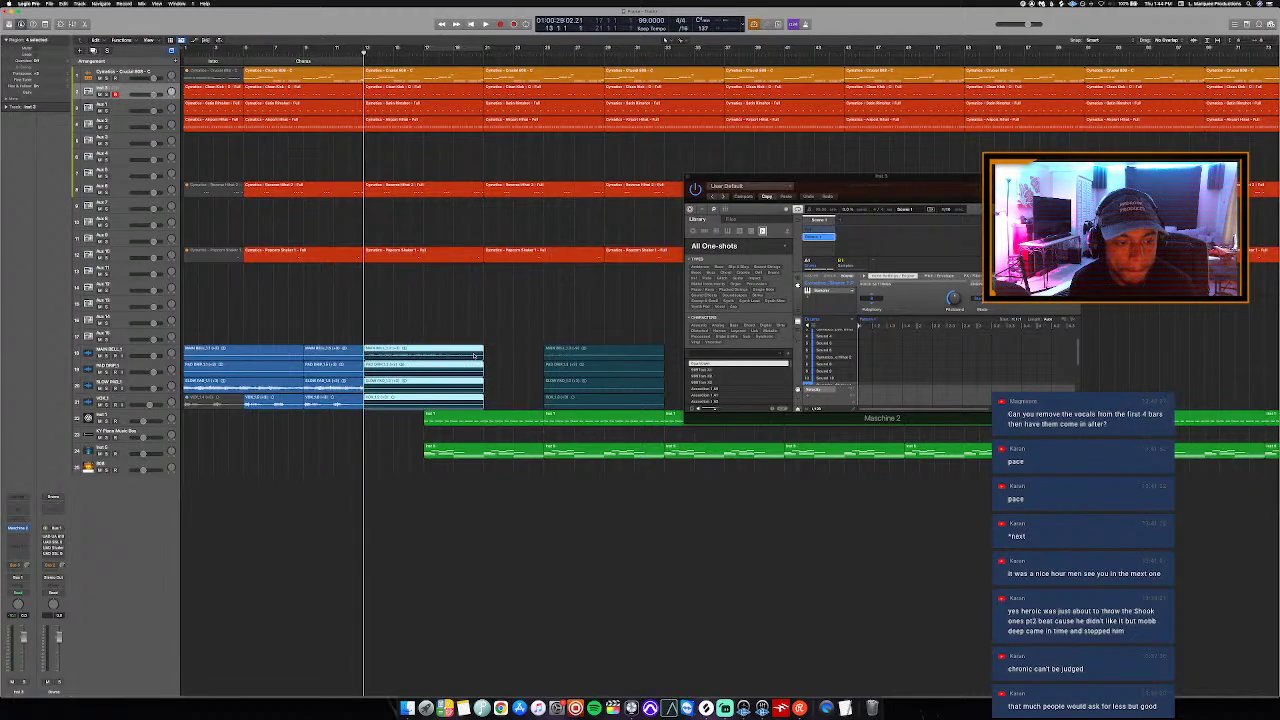
key("ctrl+z")
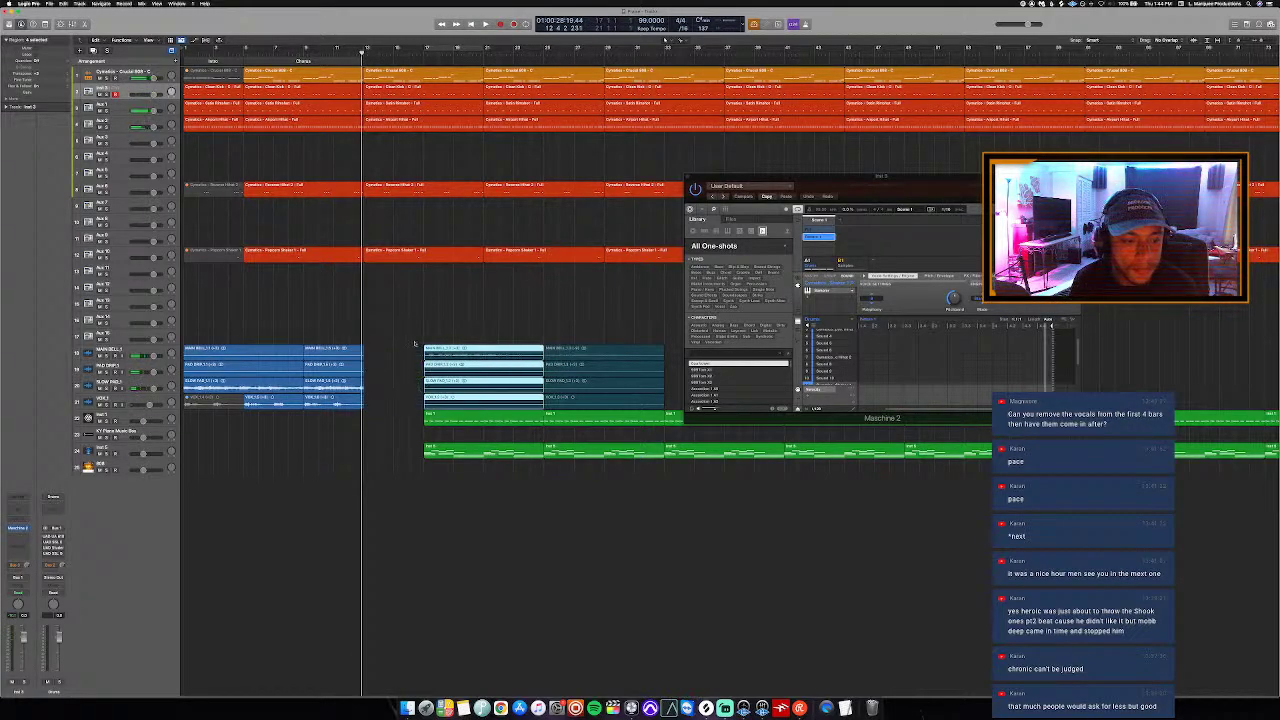
Step: Select the teal and green regions spanning bars 17 to 33 and move them together to start at bar 13
left_click_drag(408, 324, 620, 480)
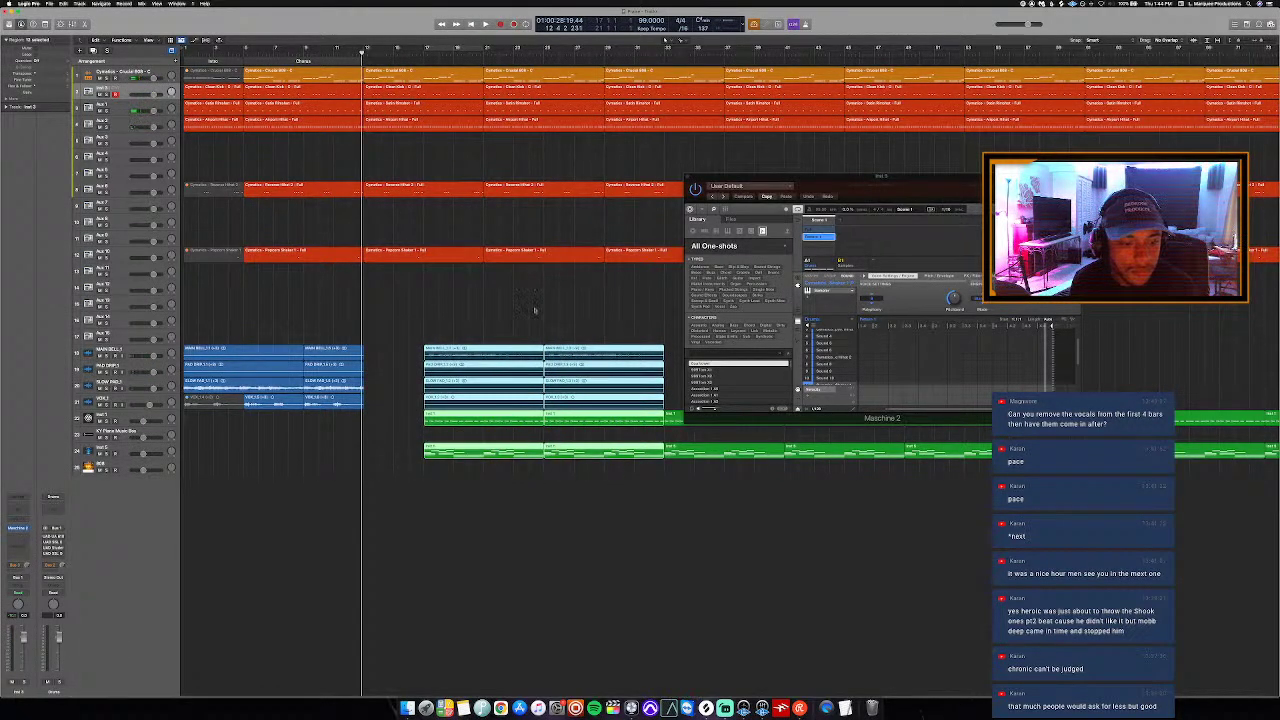
left_click(364, 50)
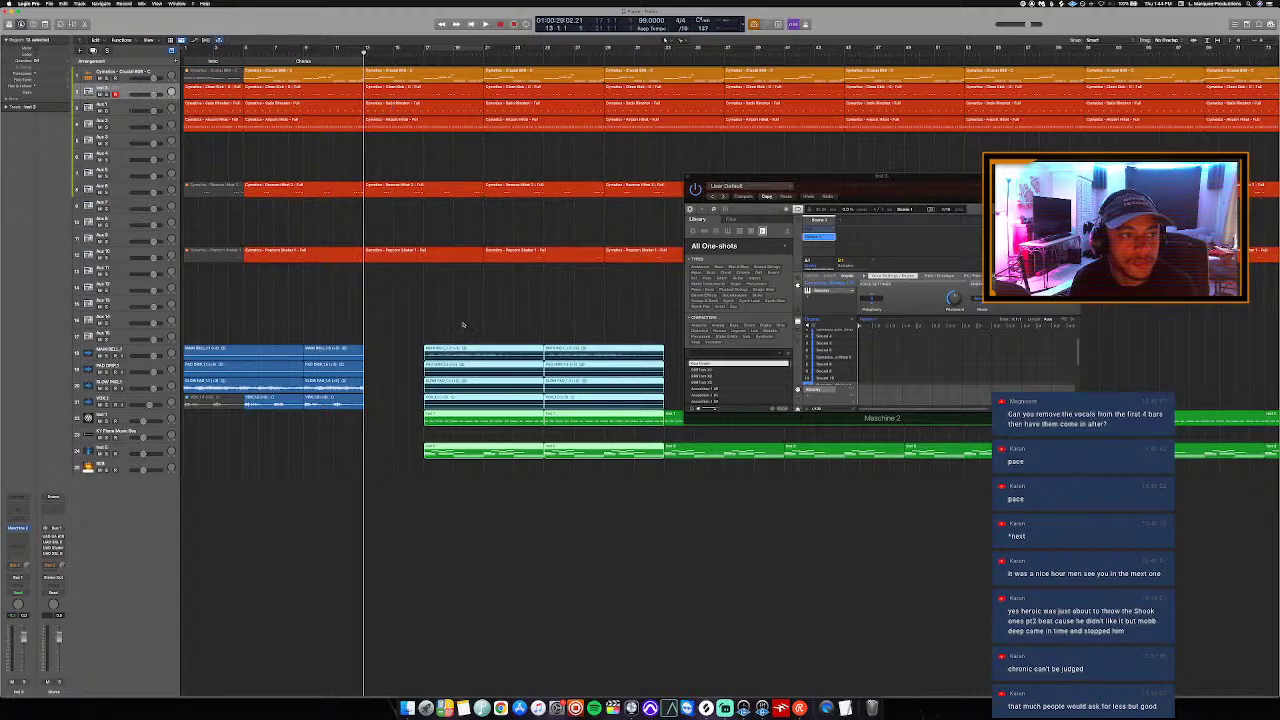
right_click(462, 356)
left_click(469, 358)
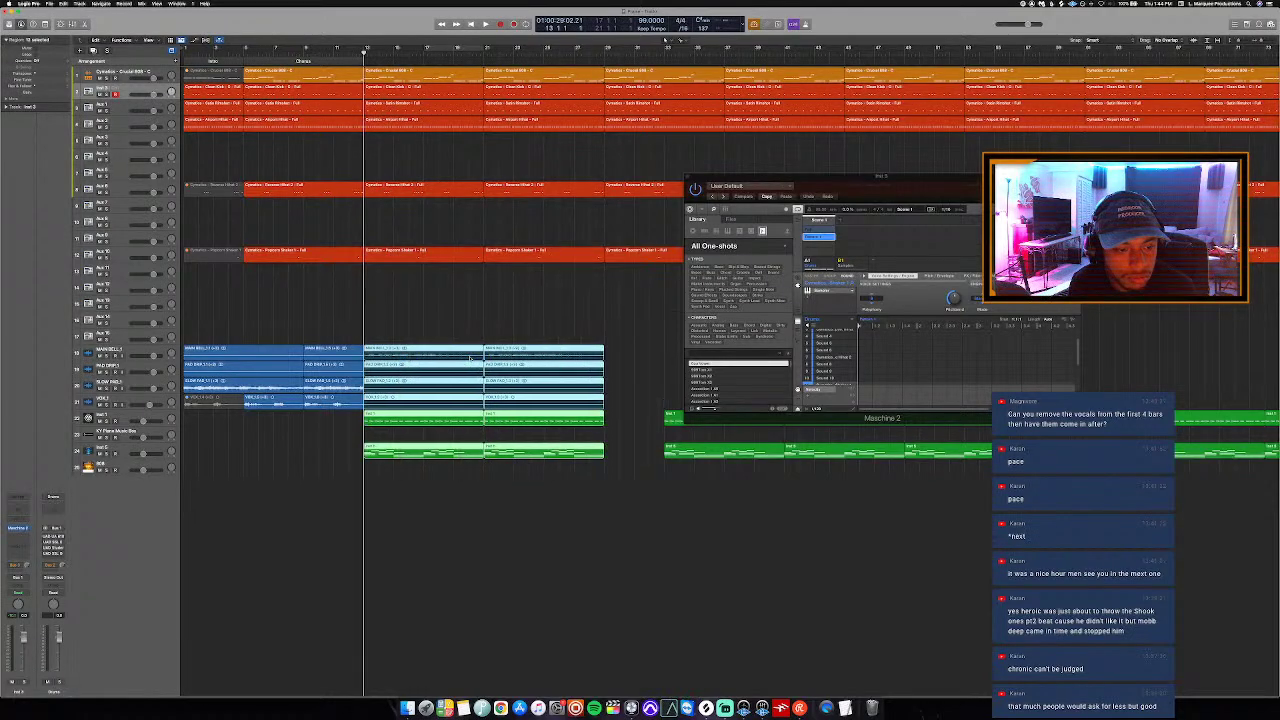
left_click(463, 314)
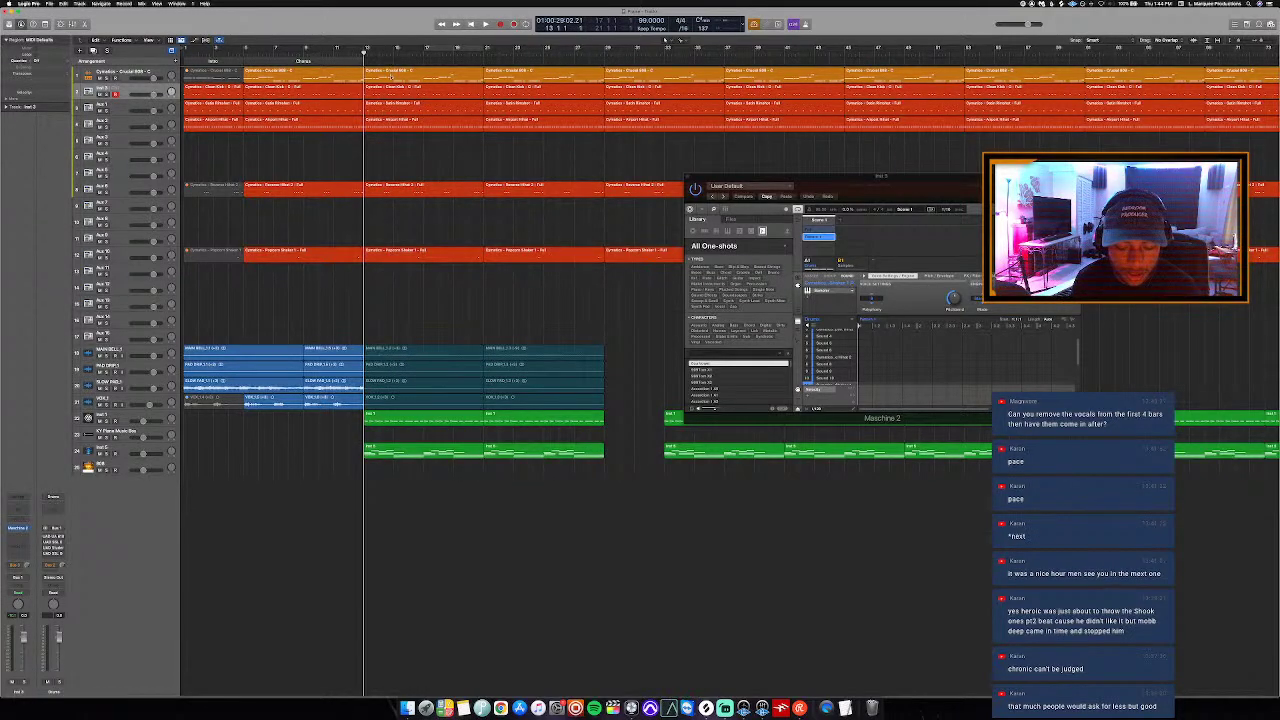
Step: Add a Verse 1 A marker over bars 13 to 21, and mute its 808 region and the green synth regions at bars 13 to 29
left_click(319, 52)
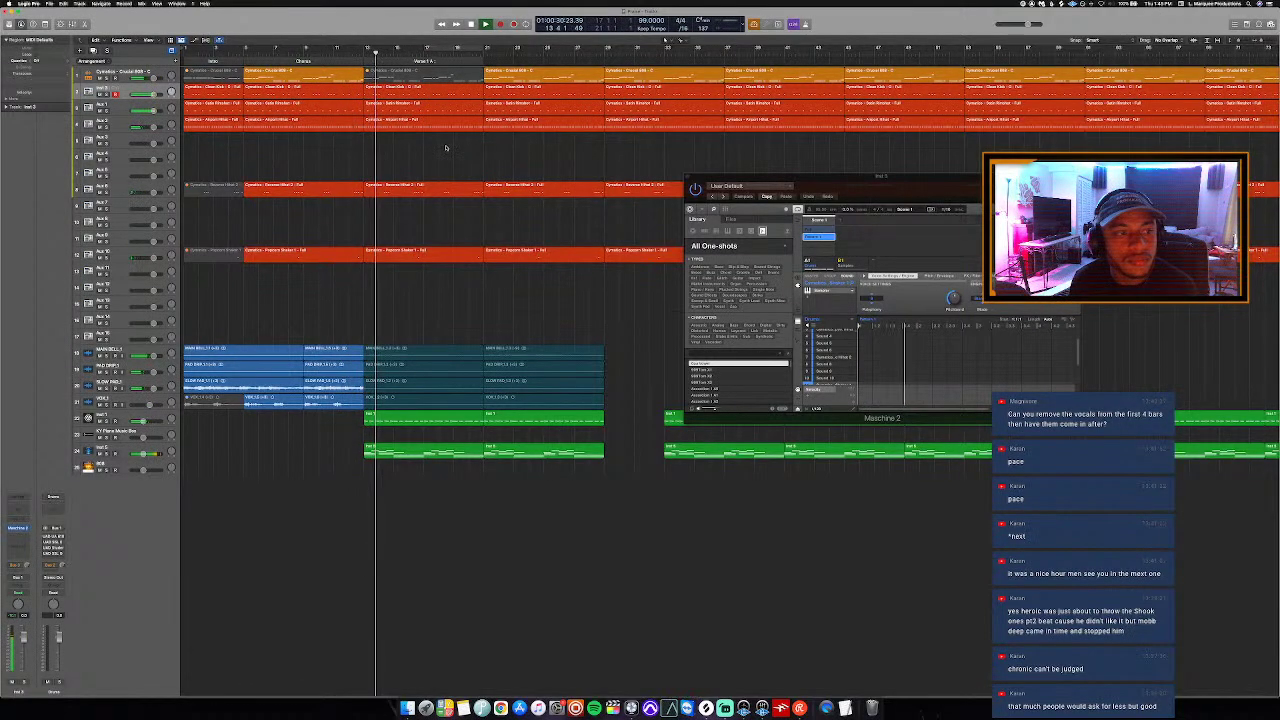
left_click_drag(502, 503, 420, 417)
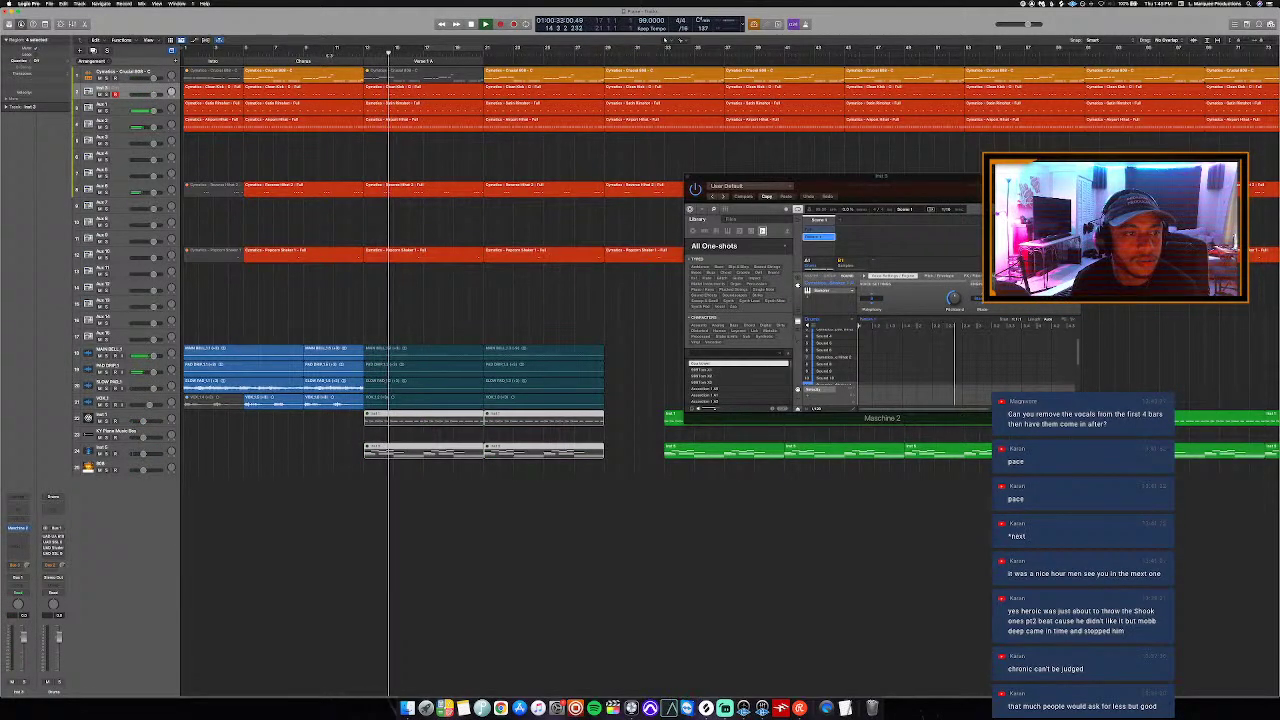
left_click(333, 51)
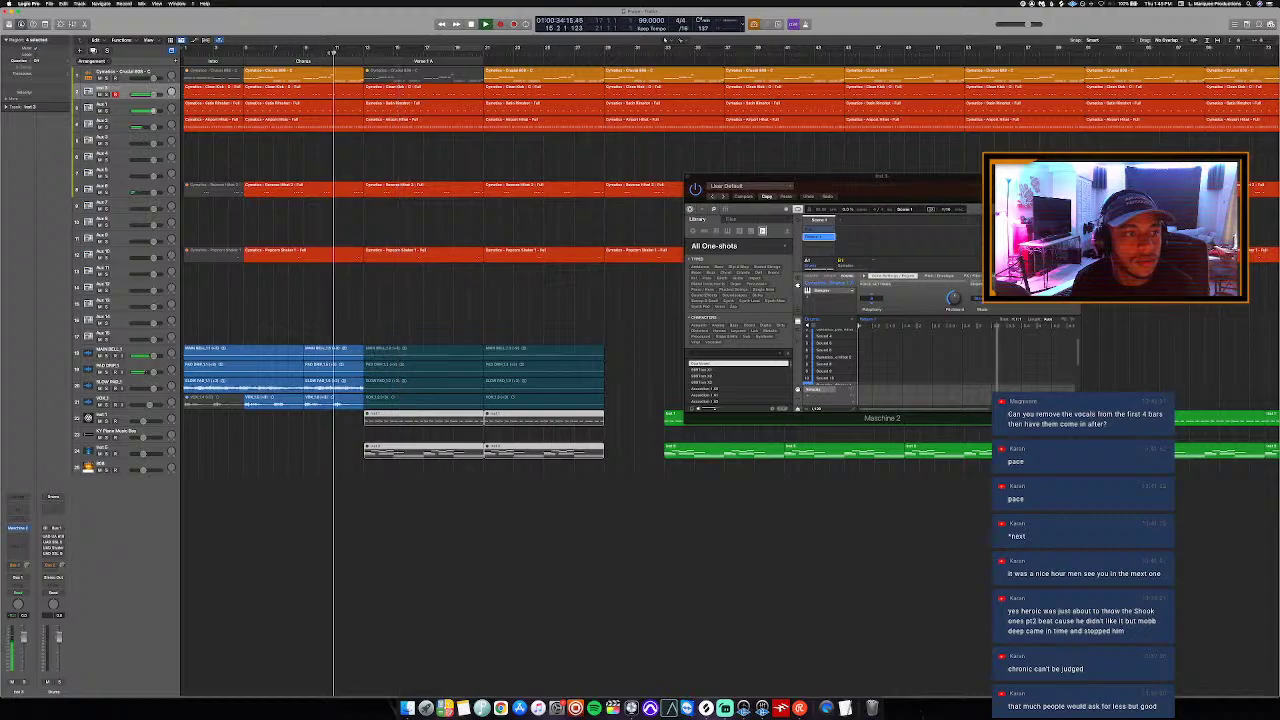
Step: Color the Intro arrangement marker yellow and the Chorus marker blue
key("alt+c")
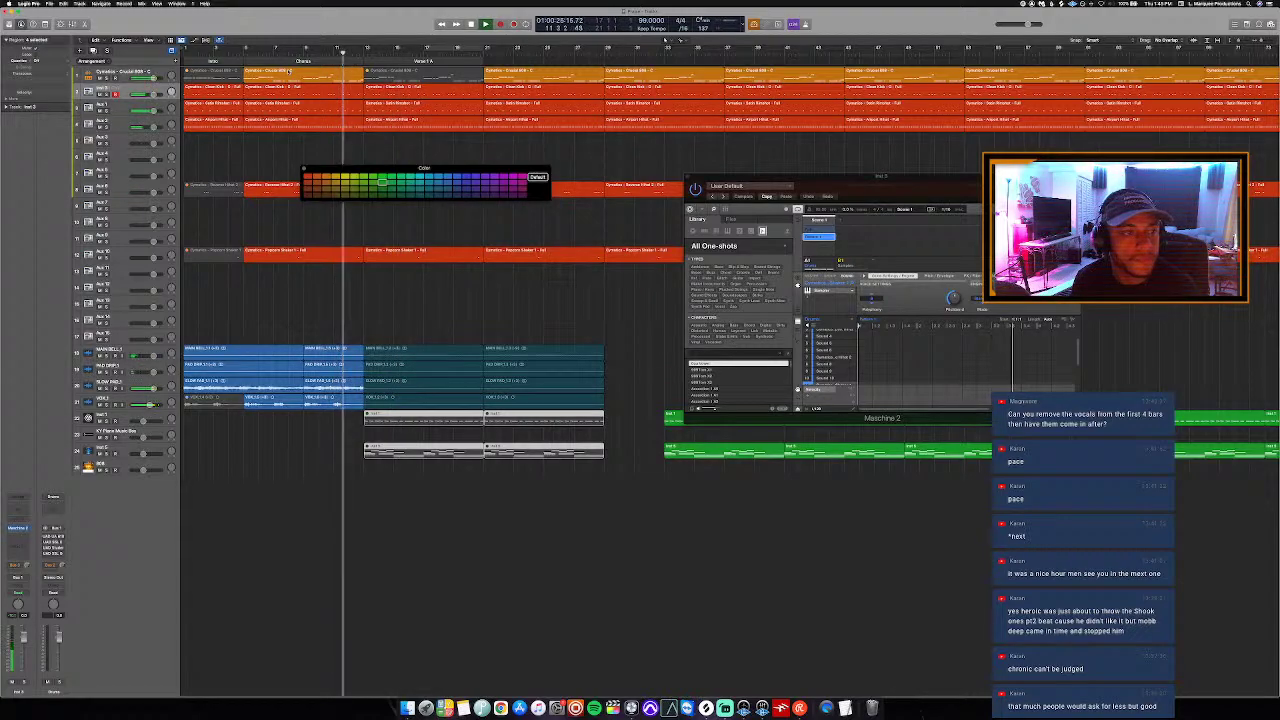
key("super+shift+a")
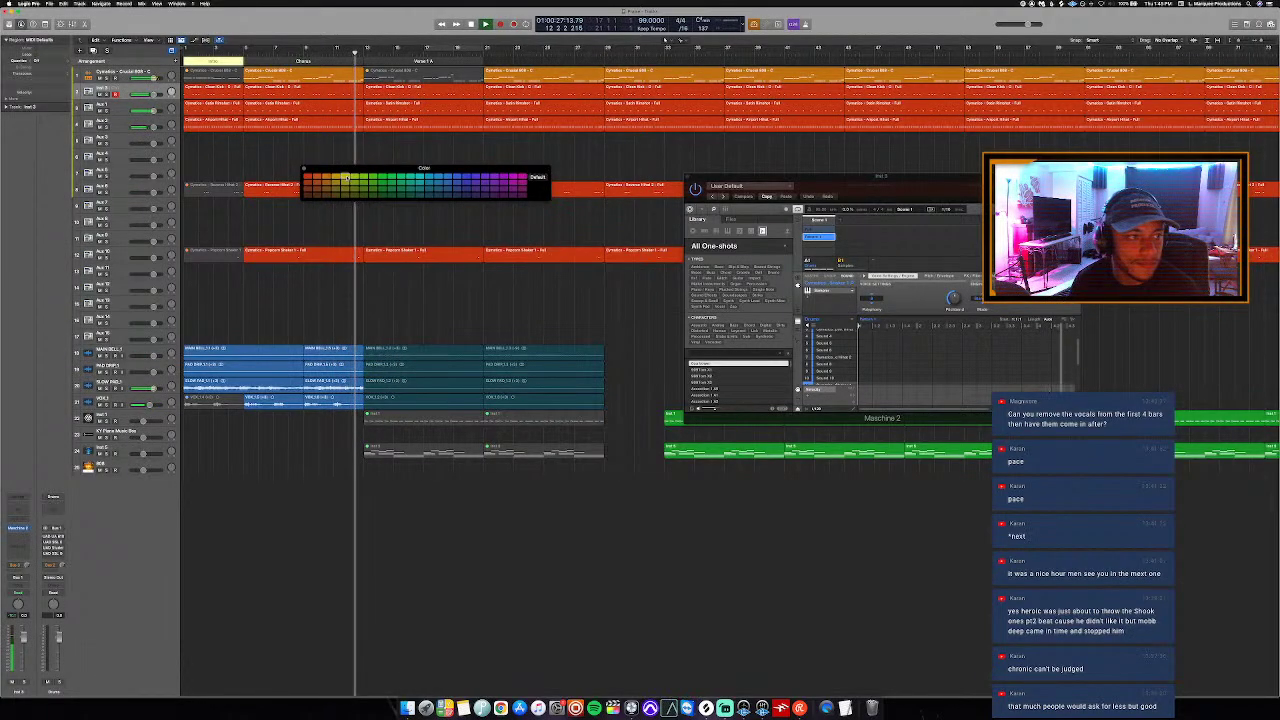
left_click(320, 61)
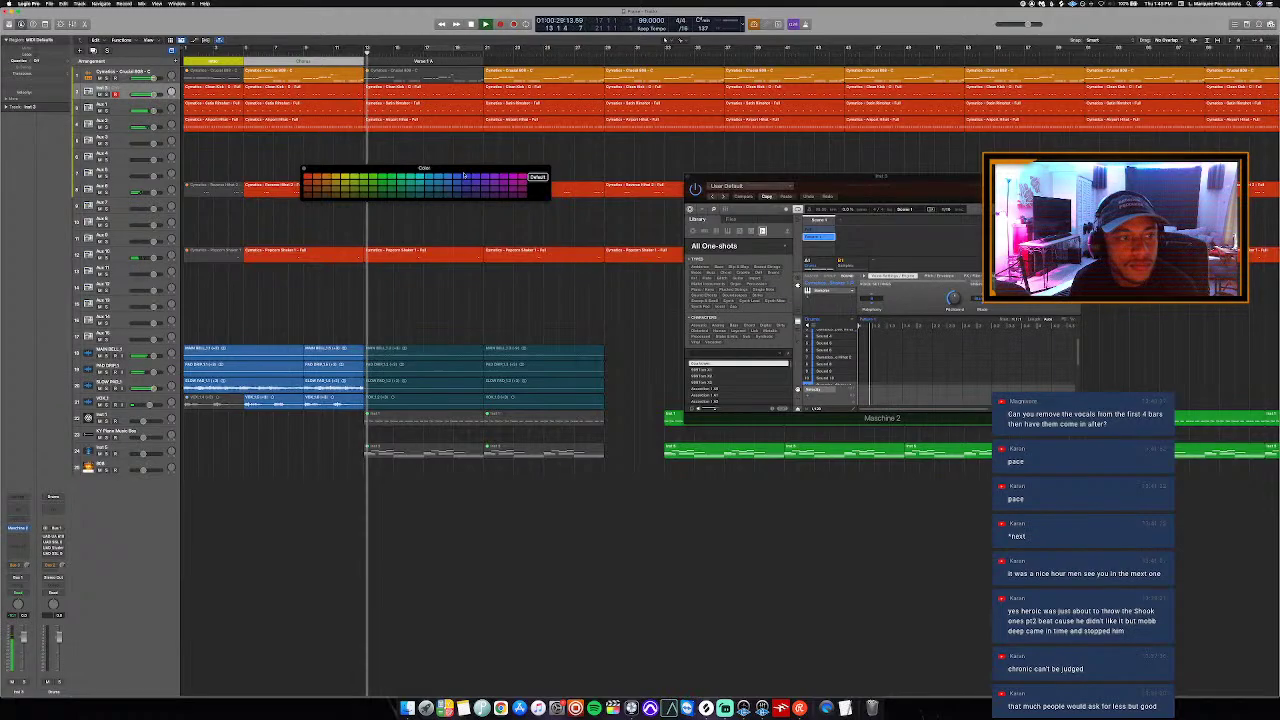
left_click(466, 177)
Step: Rename the Chorus arrangement marker to Chorus 1
left_click(310, 61)
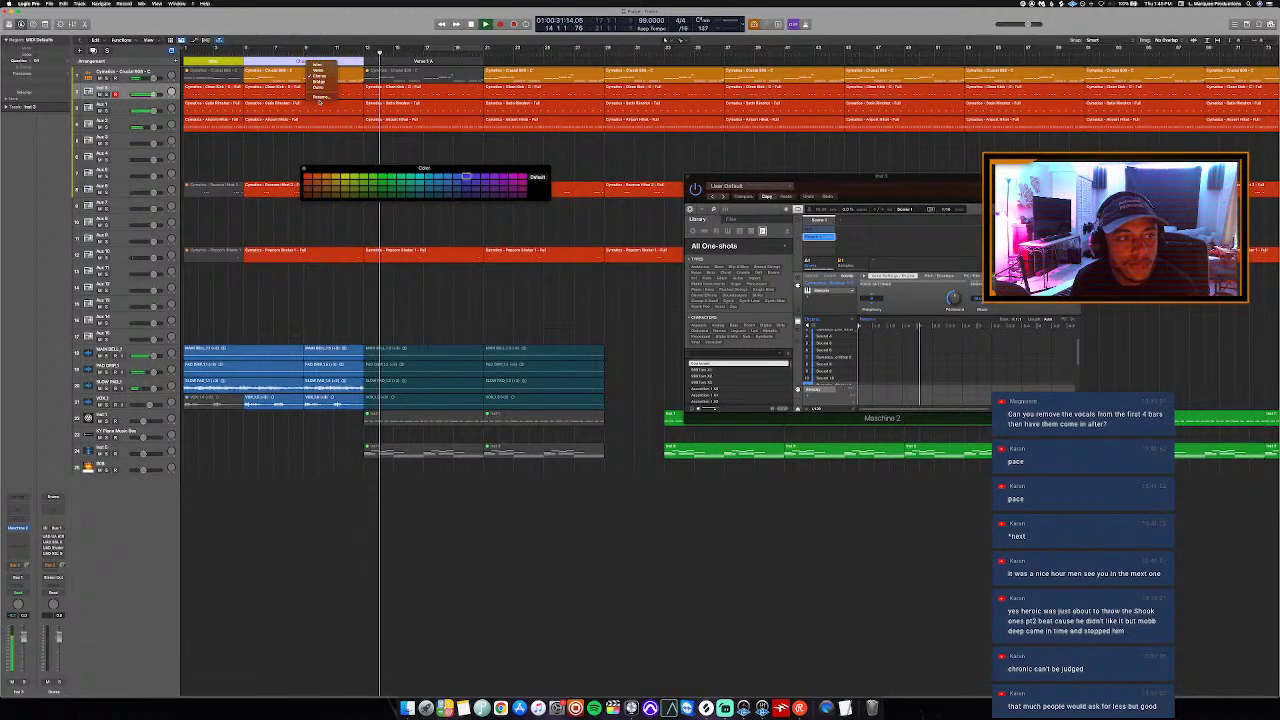
left_click(322, 97)
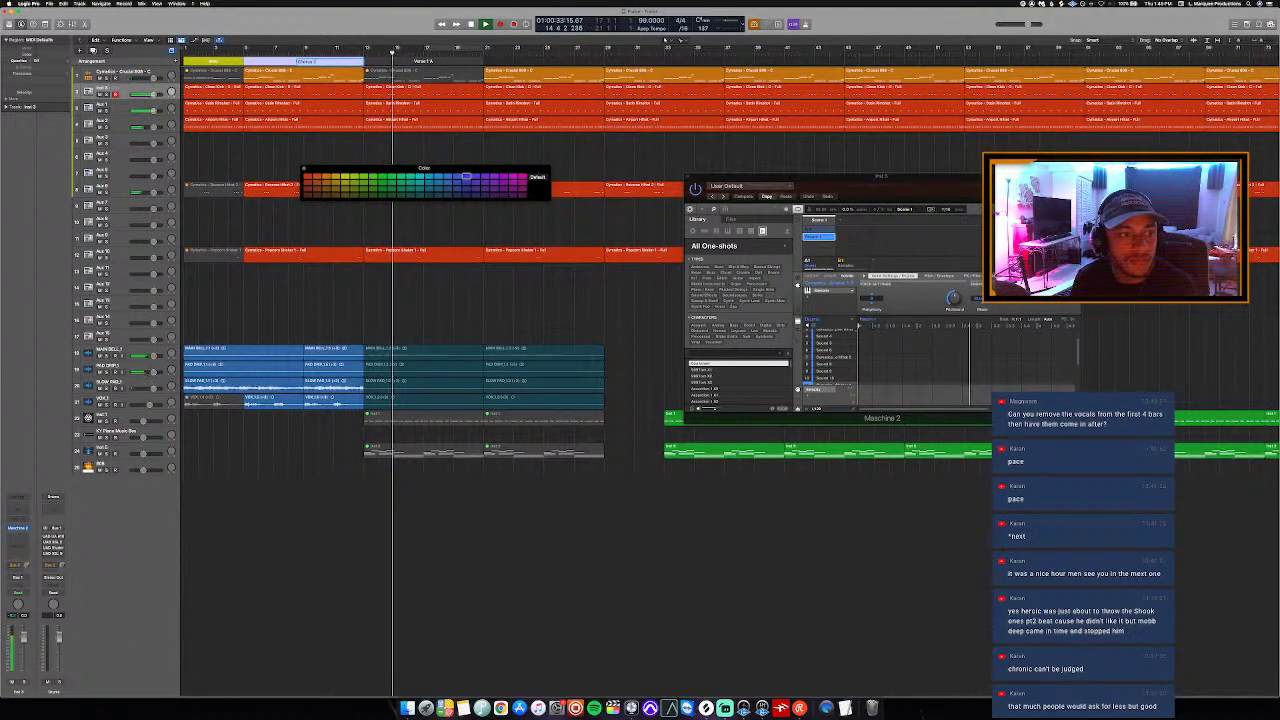
left_click(390, 90)
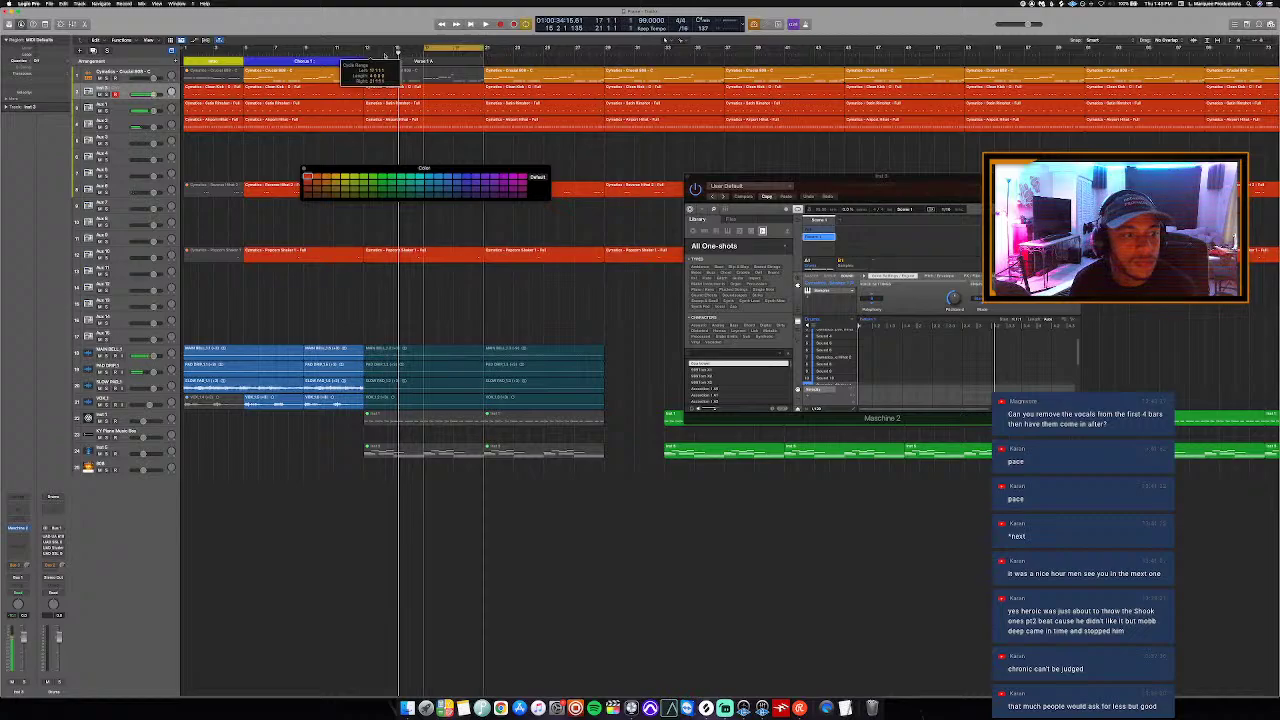
Step: Loop bars 13 to 17 and mute two kick notes in the first two bars of the verse's Clean Kick region
left_click_drag(372, 50, 424, 50)
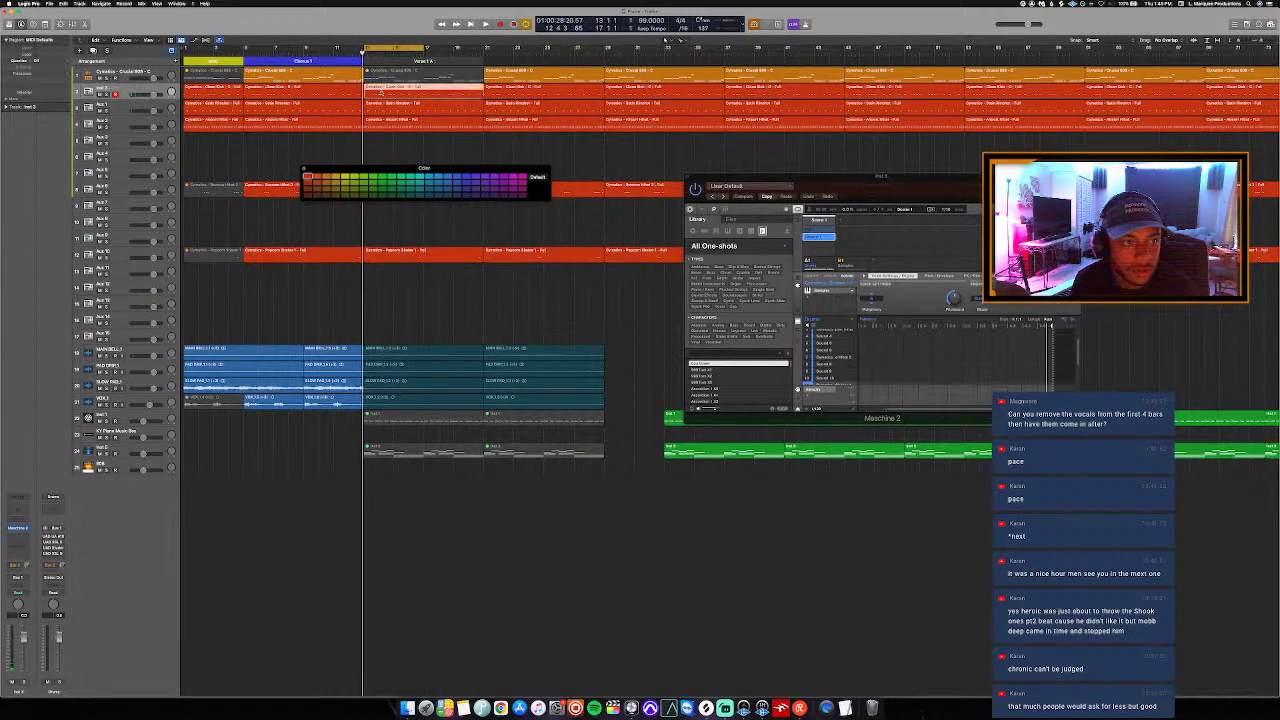
double_click(384, 90)
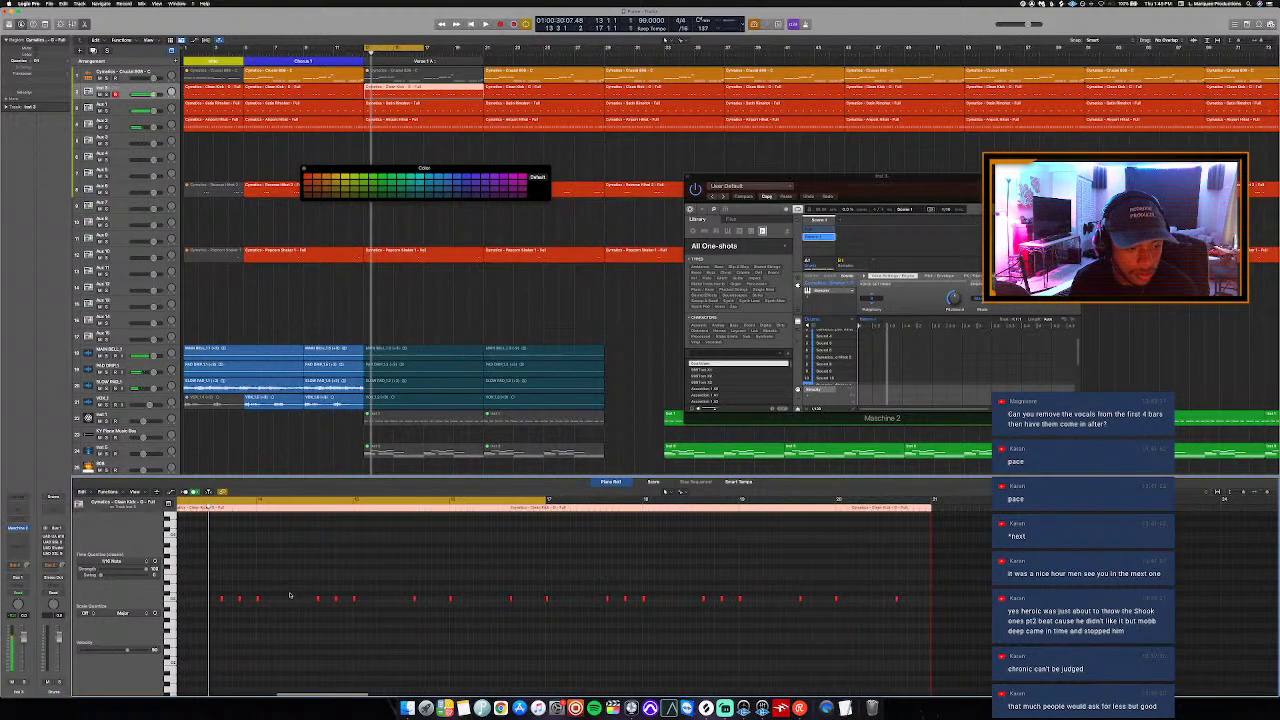
key("super+Right")
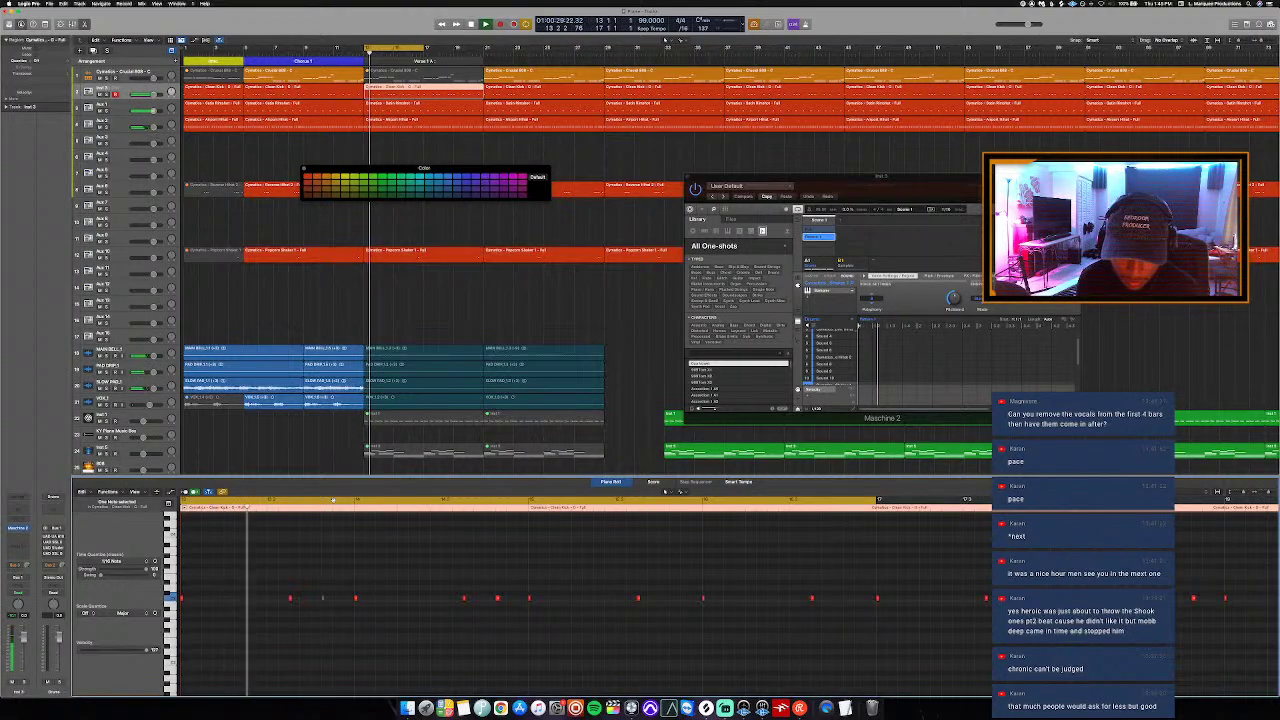
left_click(497, 598)
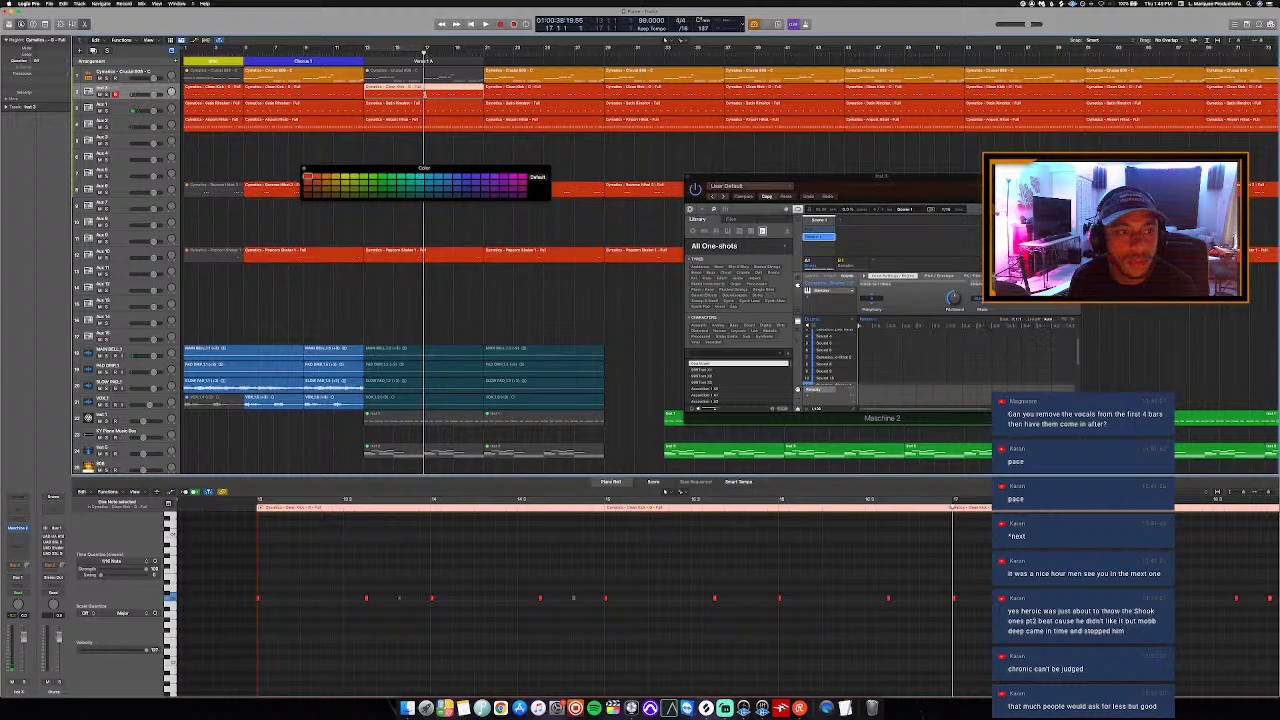
Step: Split the verse's Clean Kick region at bar 17 and compare the notes of its two halves
left_click(424, 92)
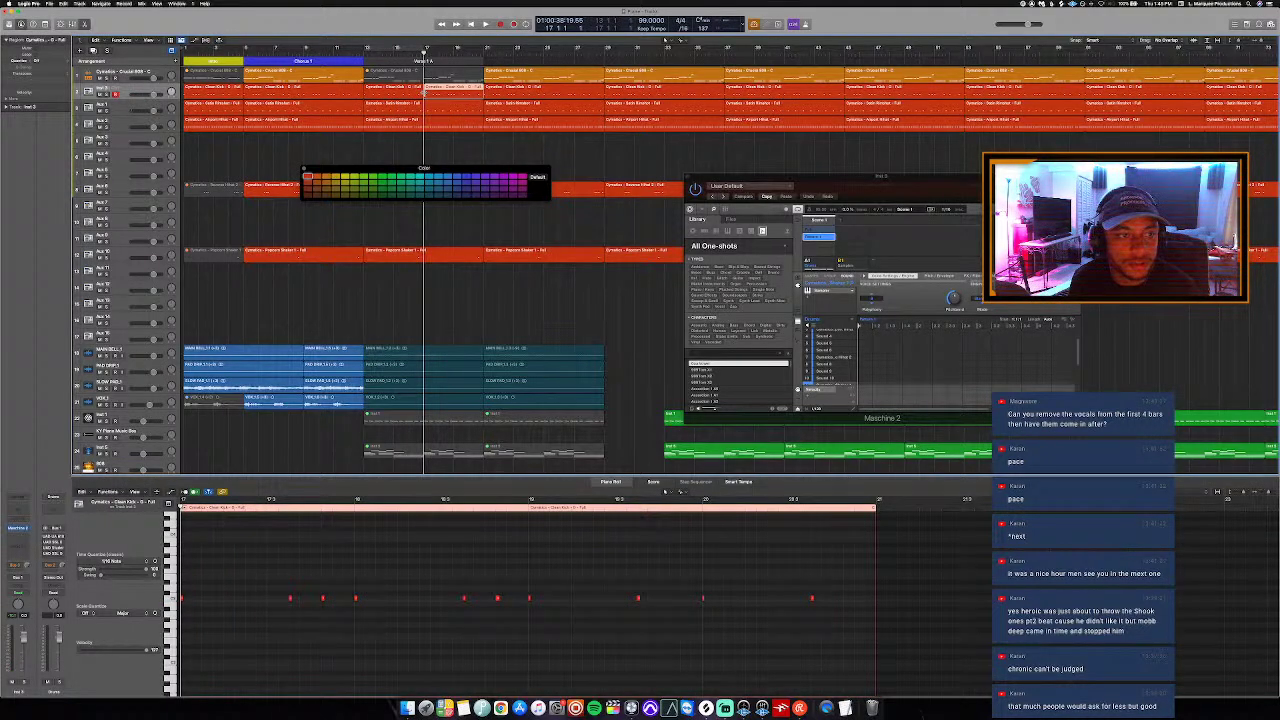
left_click(411, 93)
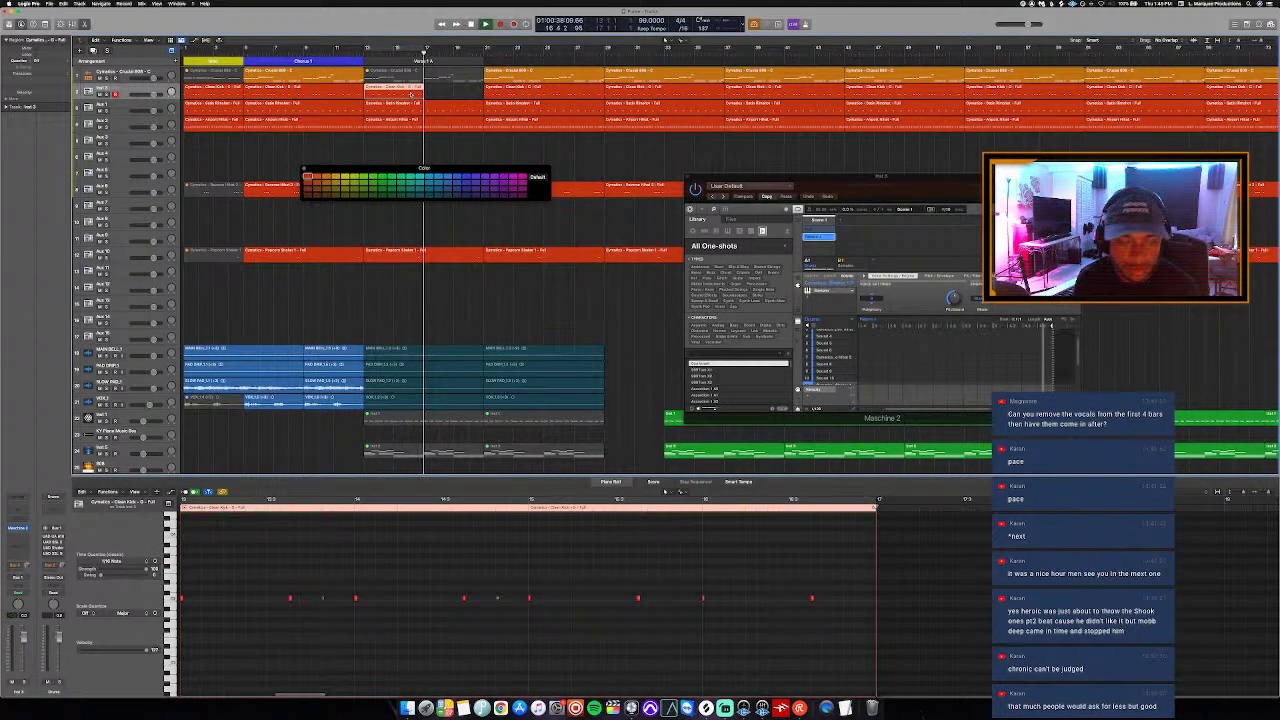
left_click(428, 93)
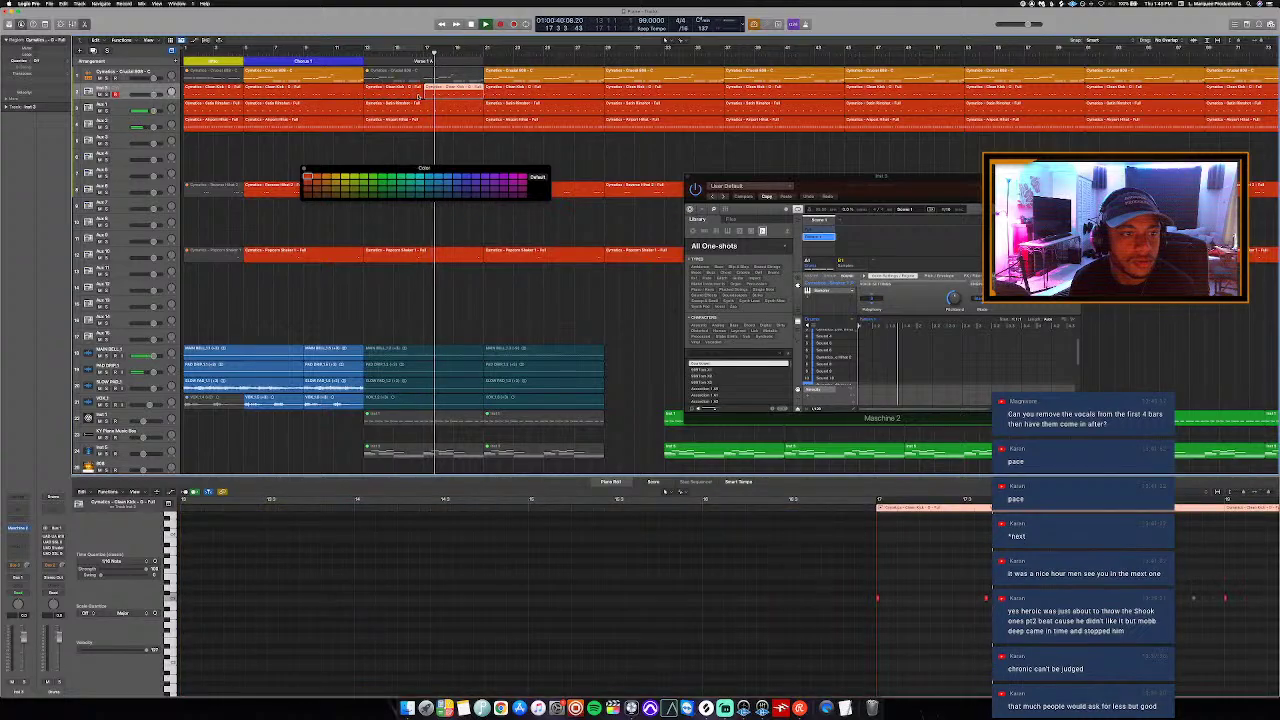
Step: Mute the second hi-hat and the shaker regions over bars 13 to 21, close the color palette and save the project
key("Right")
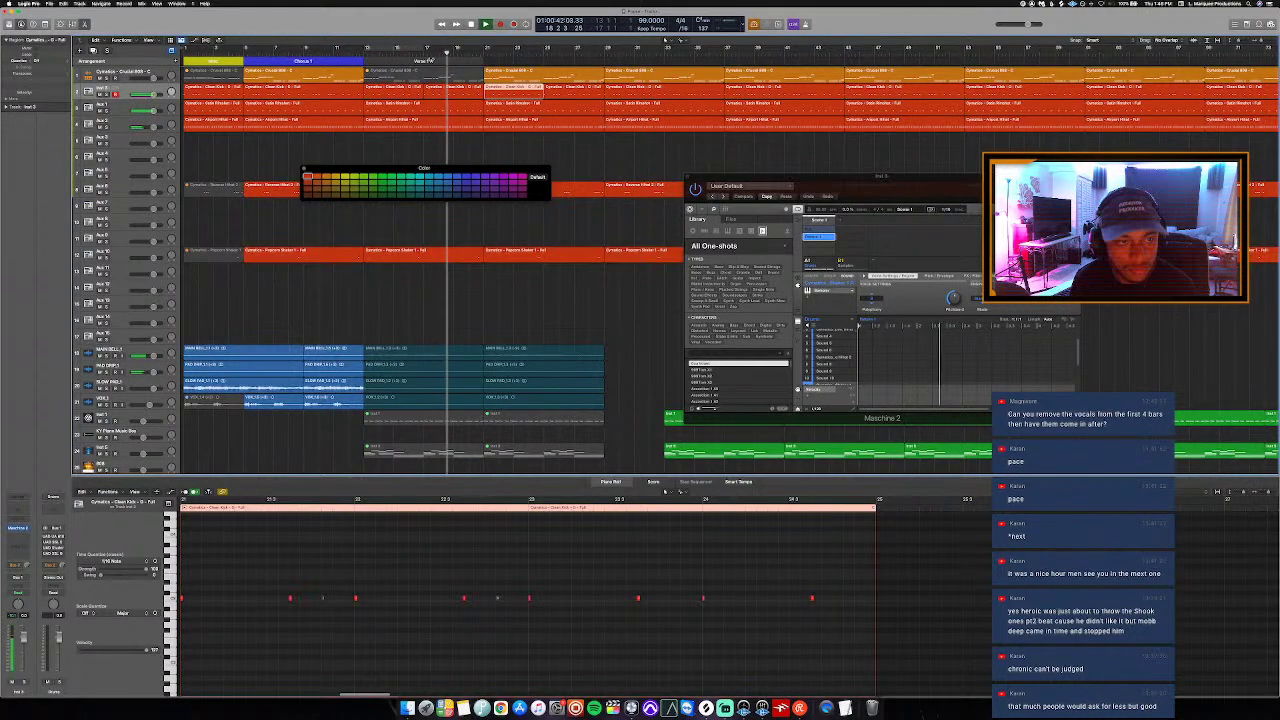
key("Left")
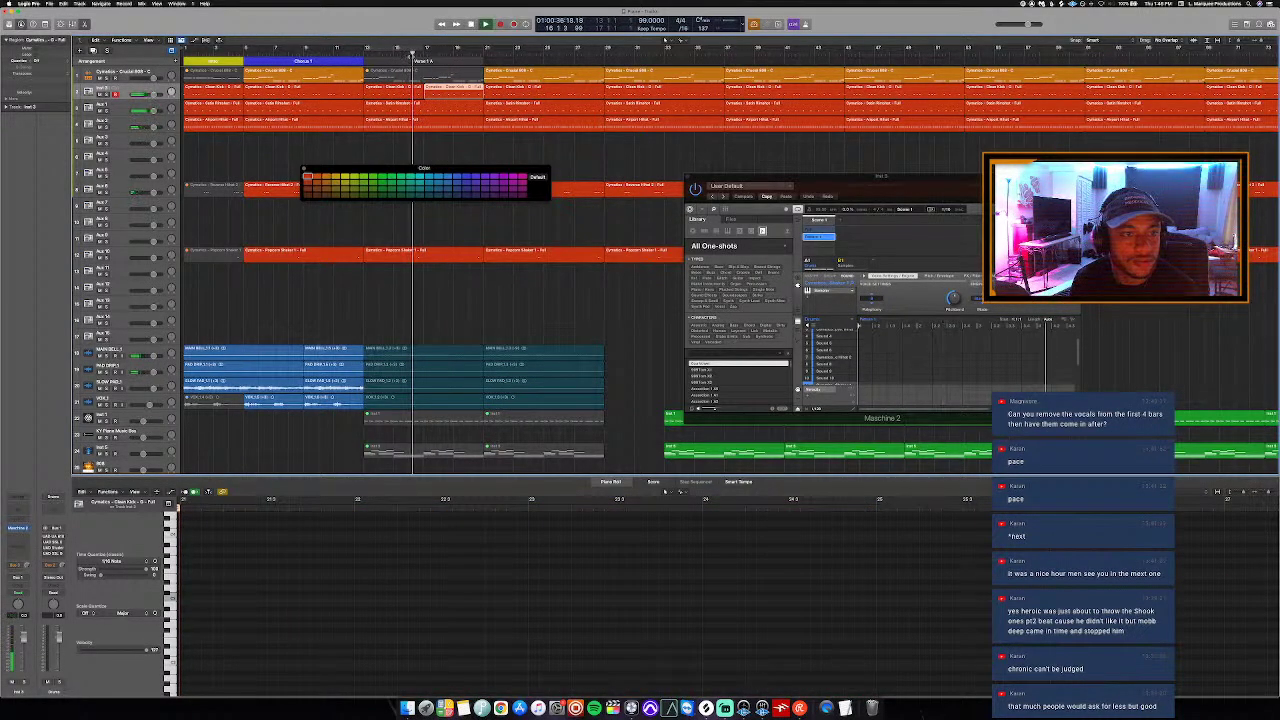
key("alt+c")
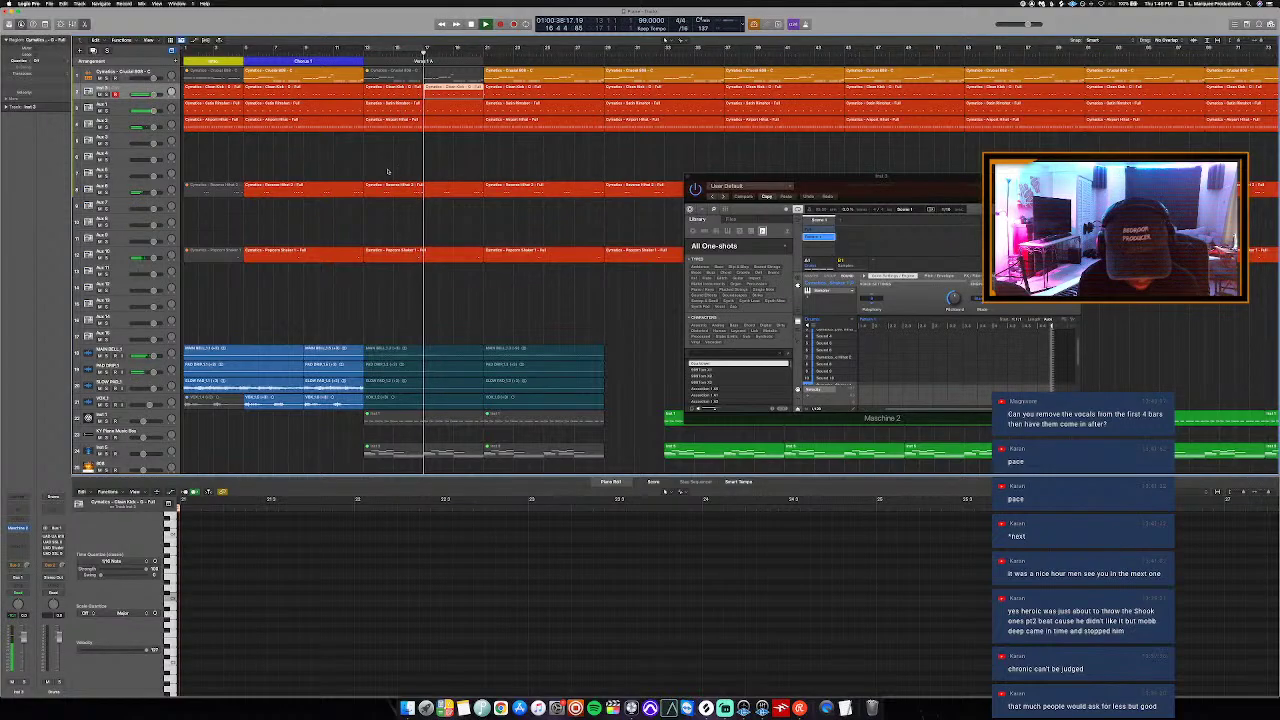
key("super+z")
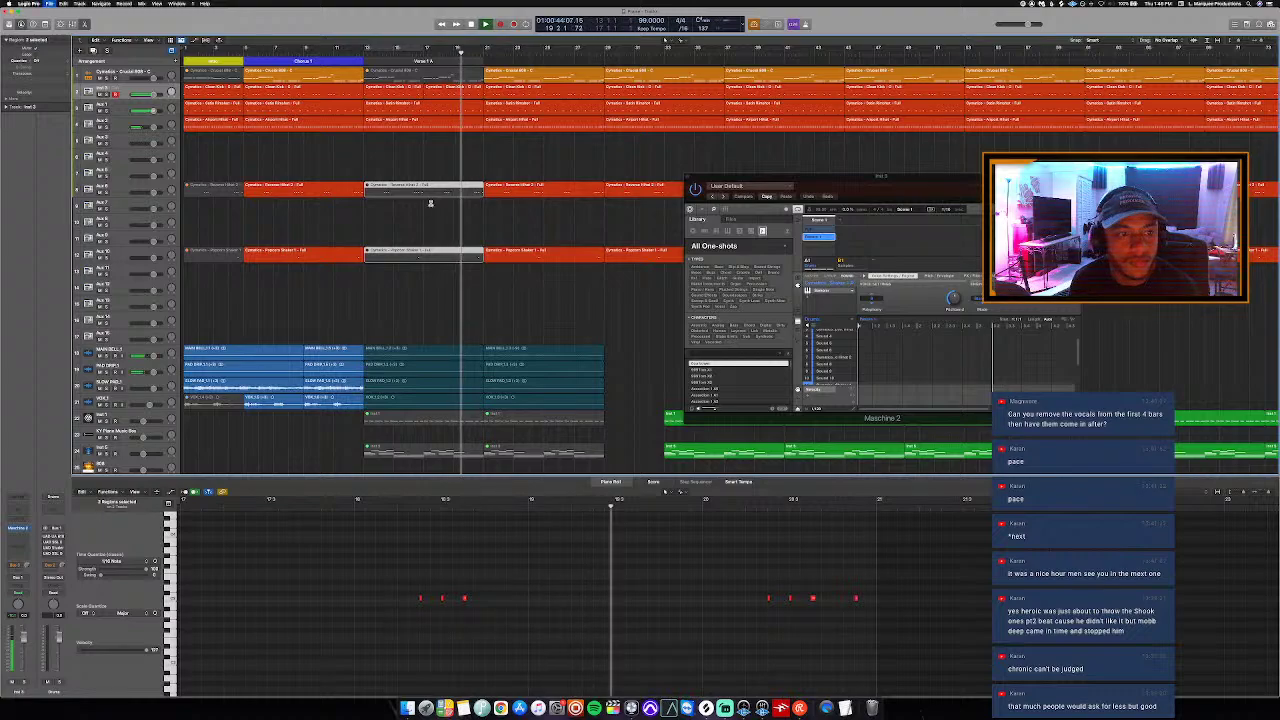
key("super+s")
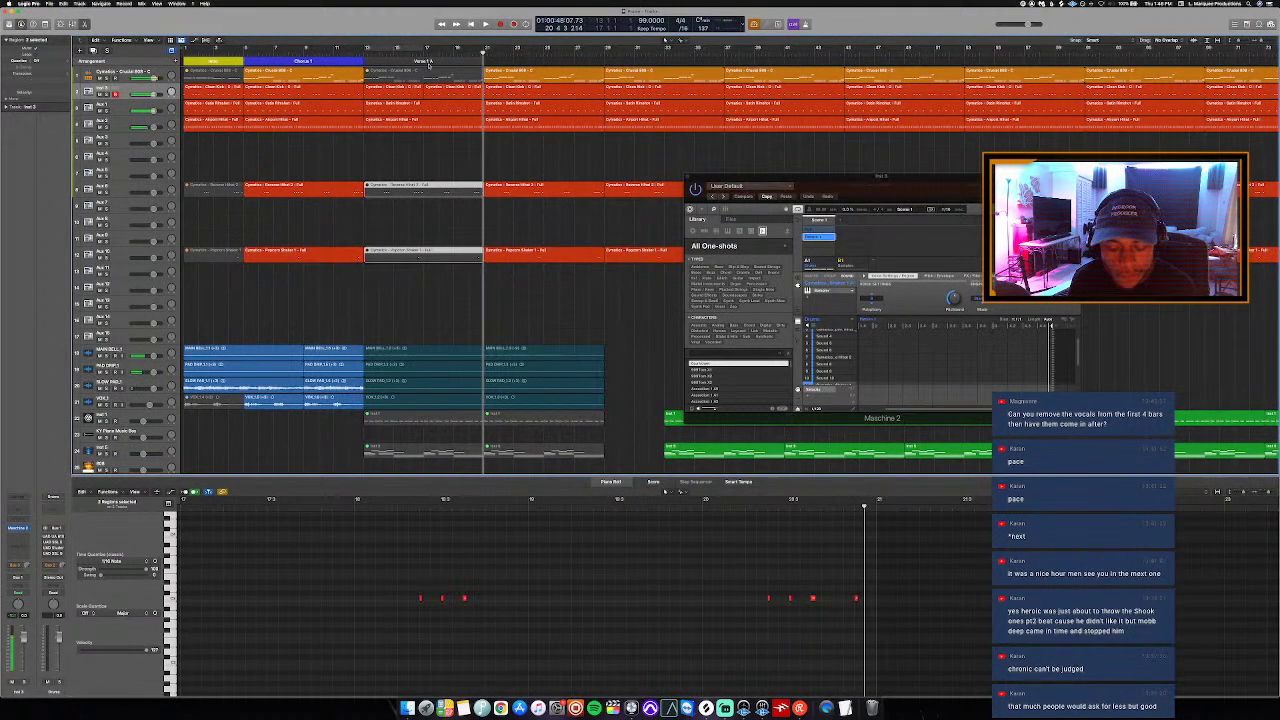
Step: Mute the last note of the Rimshot region in bars 13 to 21 and play back the ending
left_click(452, 106)
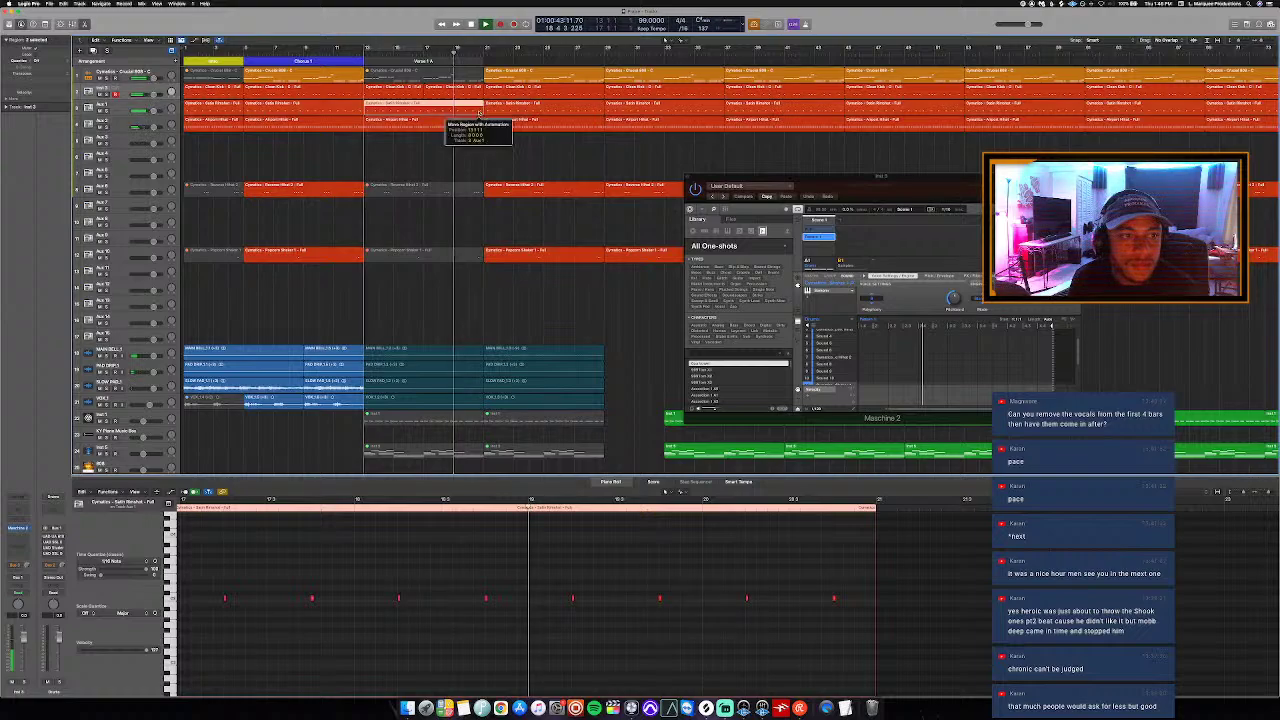
left_click_drag(807, 561, 878, 632)
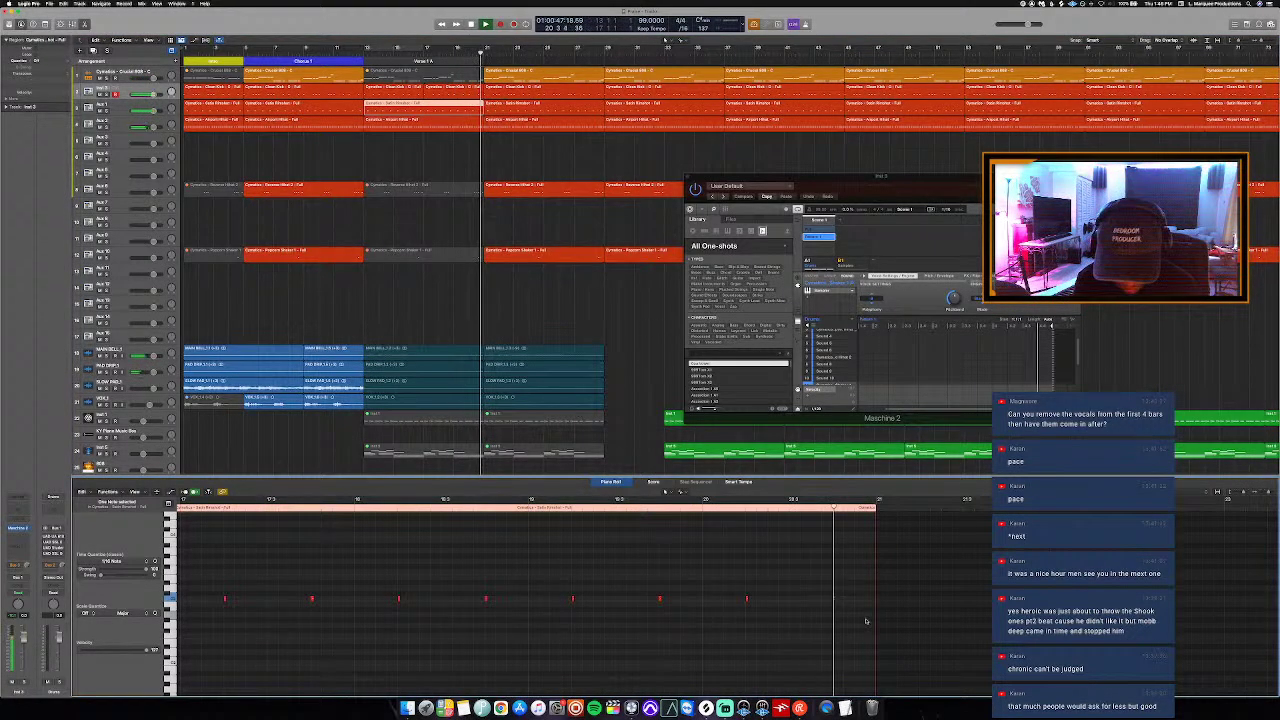
left_click(468, 51)
Step: Mute the final notes of the upper hi-hat region in bars 13 to 21 and audition the transition into bar 21
left_click(470, 121)
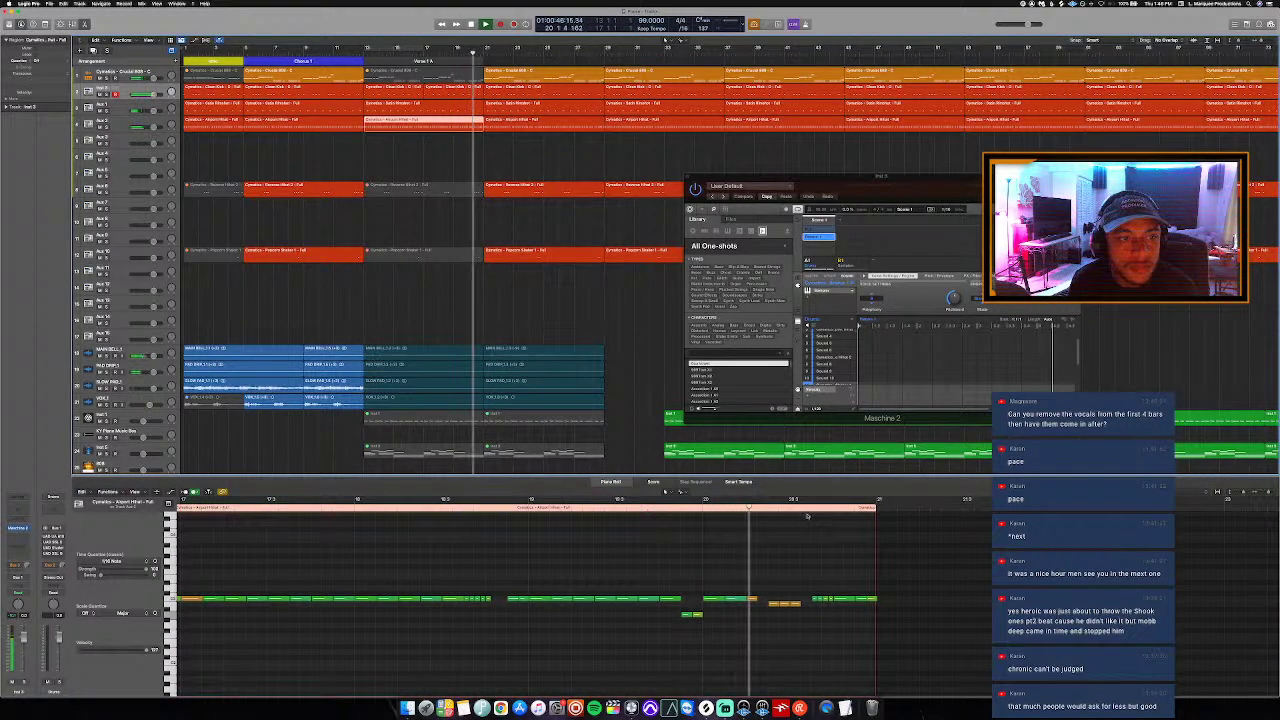
left_click_drag(845, 592, 882, 608)
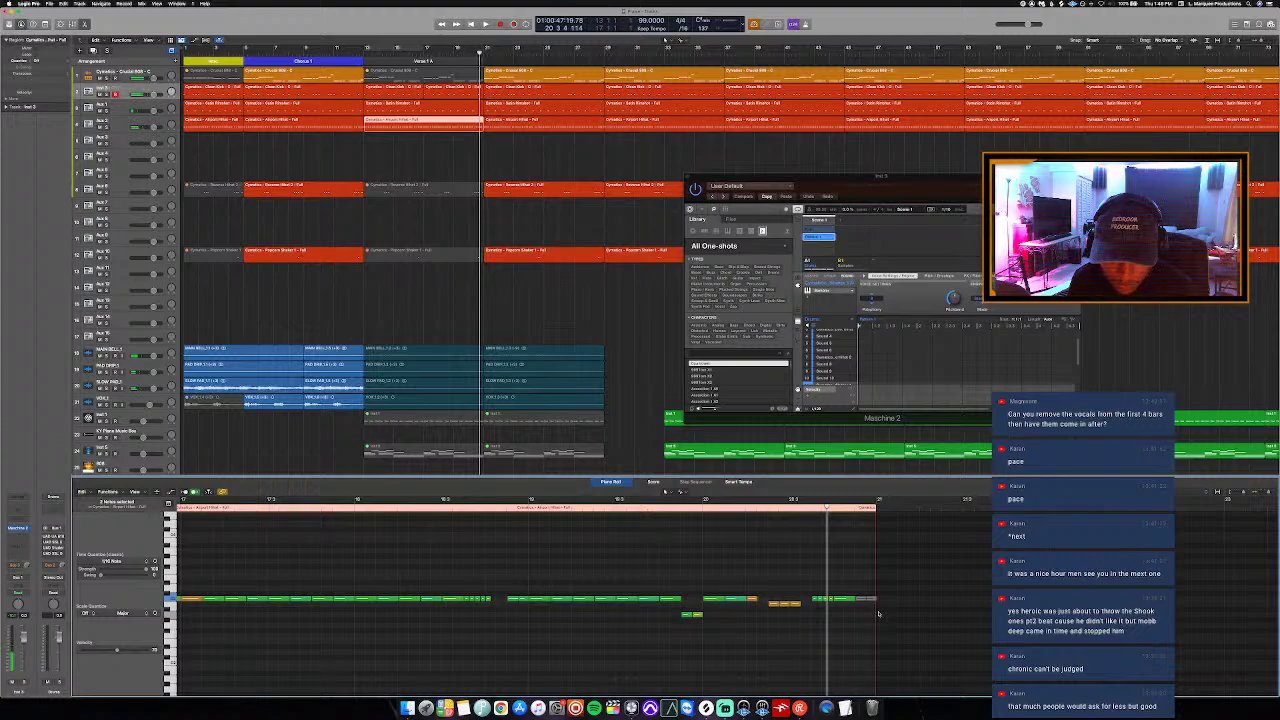
left_click(701, 508)
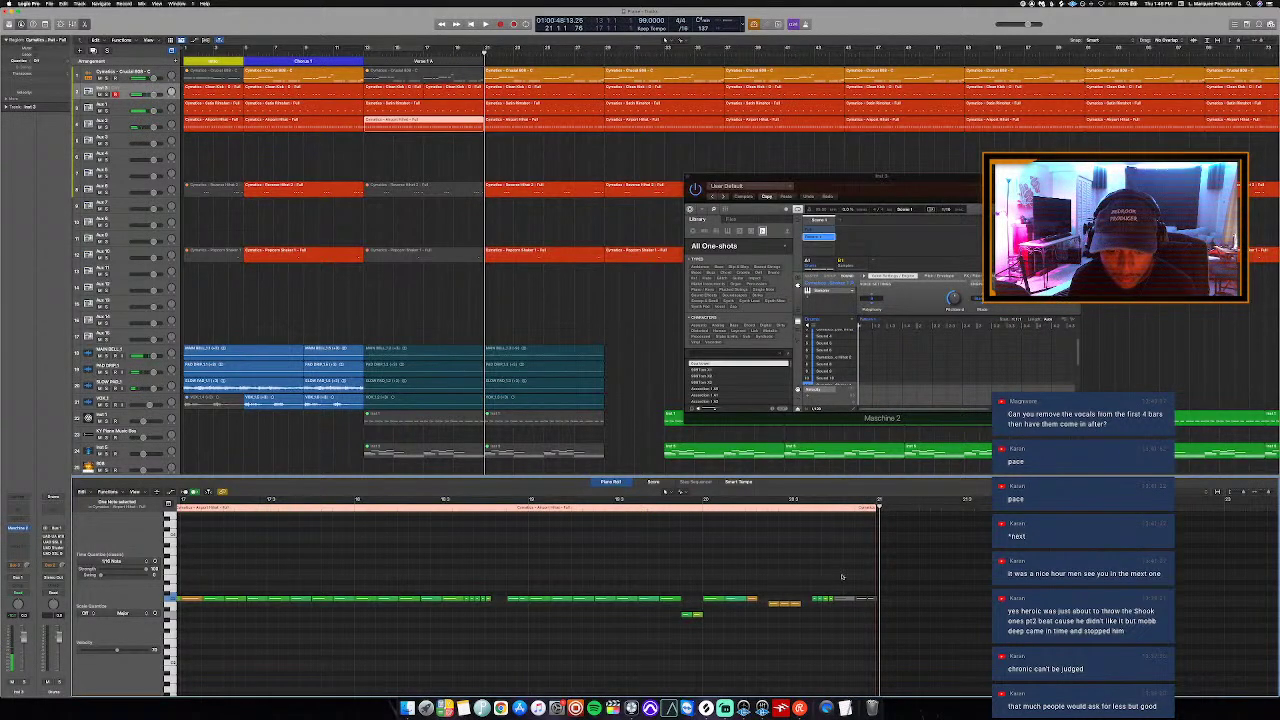
left_click(762, 510)
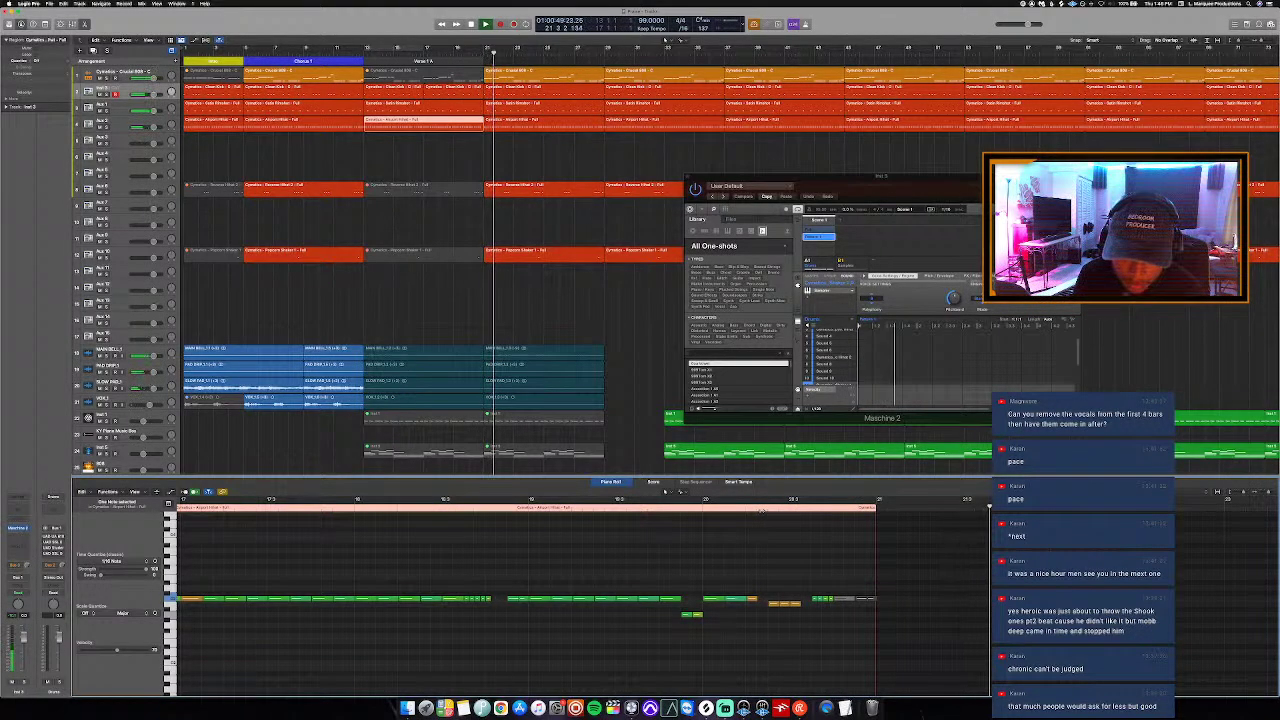
key("e")
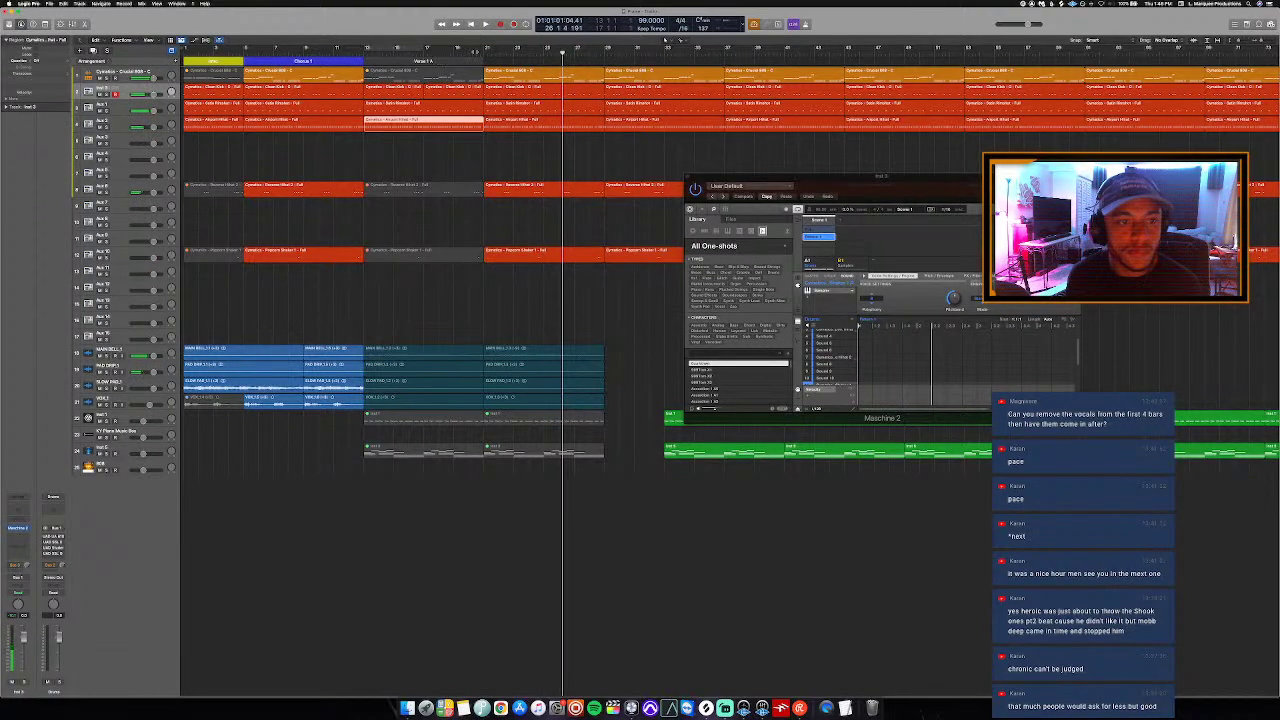
Step: Loop bars 21 to 29 to review that section's 808 notes, and close the Maschine 2 window
left_click_drag(486, 48, 560, 72)
left_click(561, 72)
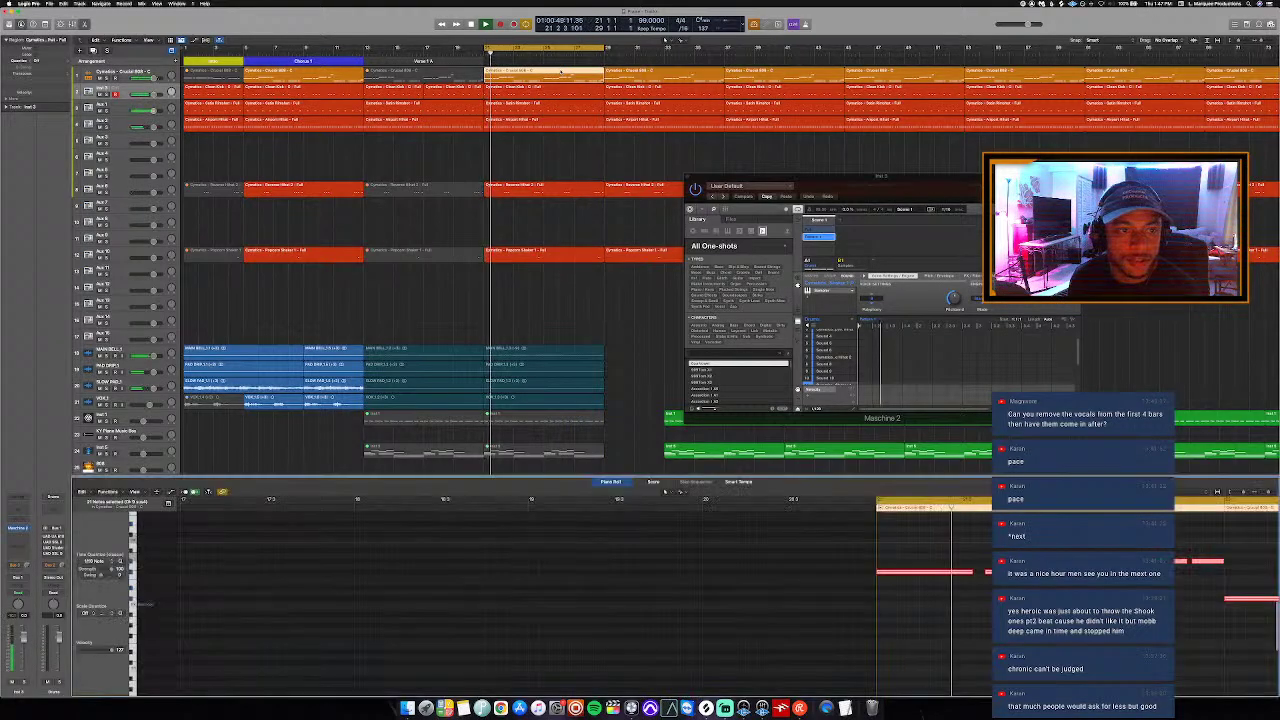
double_click(561, 72)
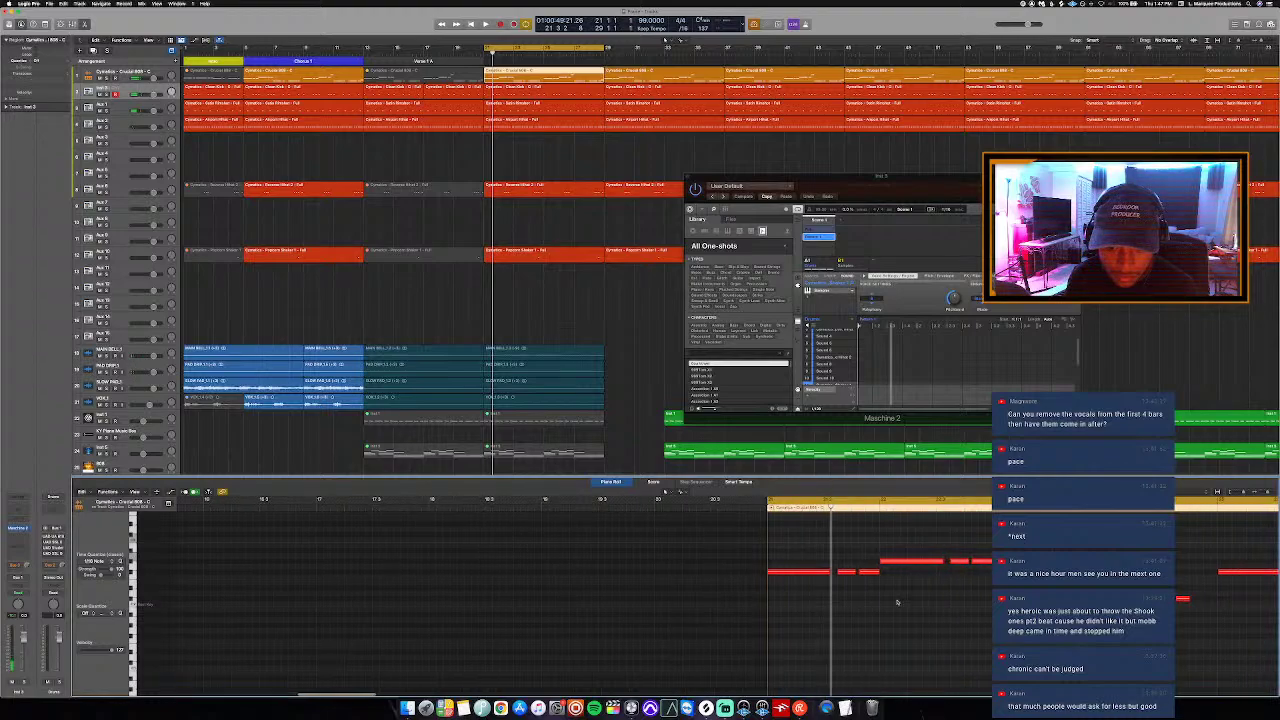
key("space")
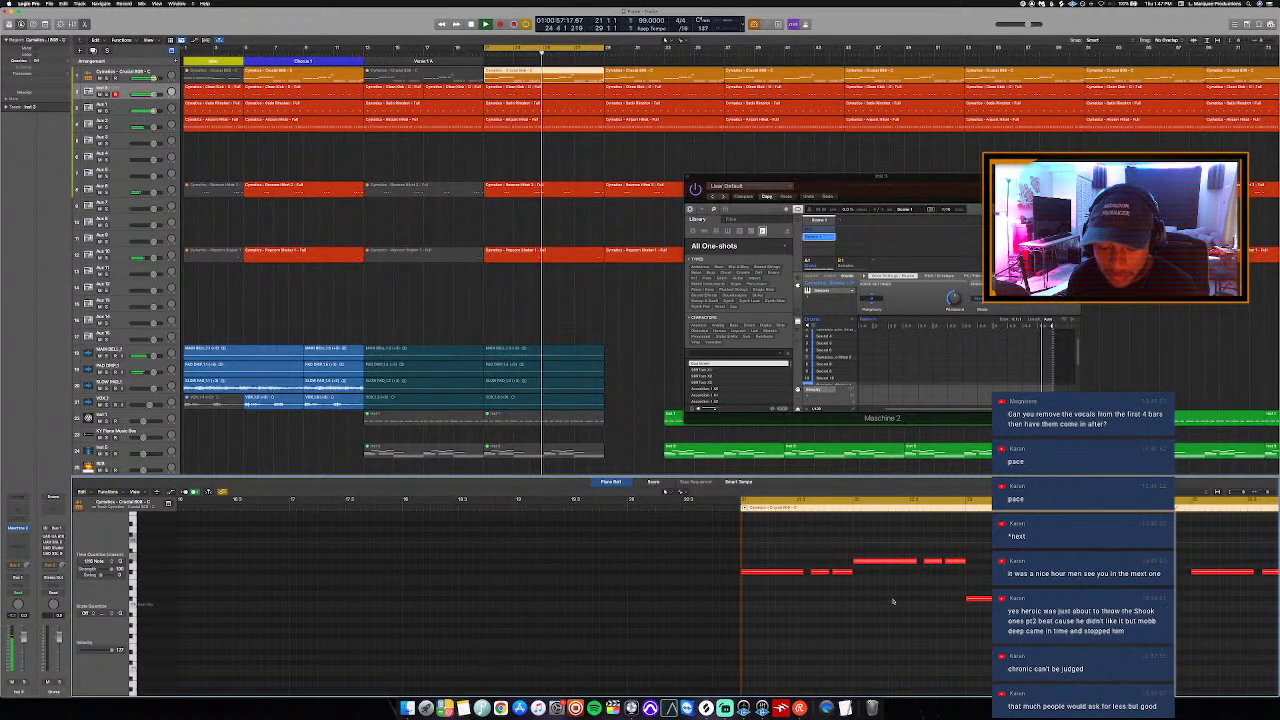
key("p")
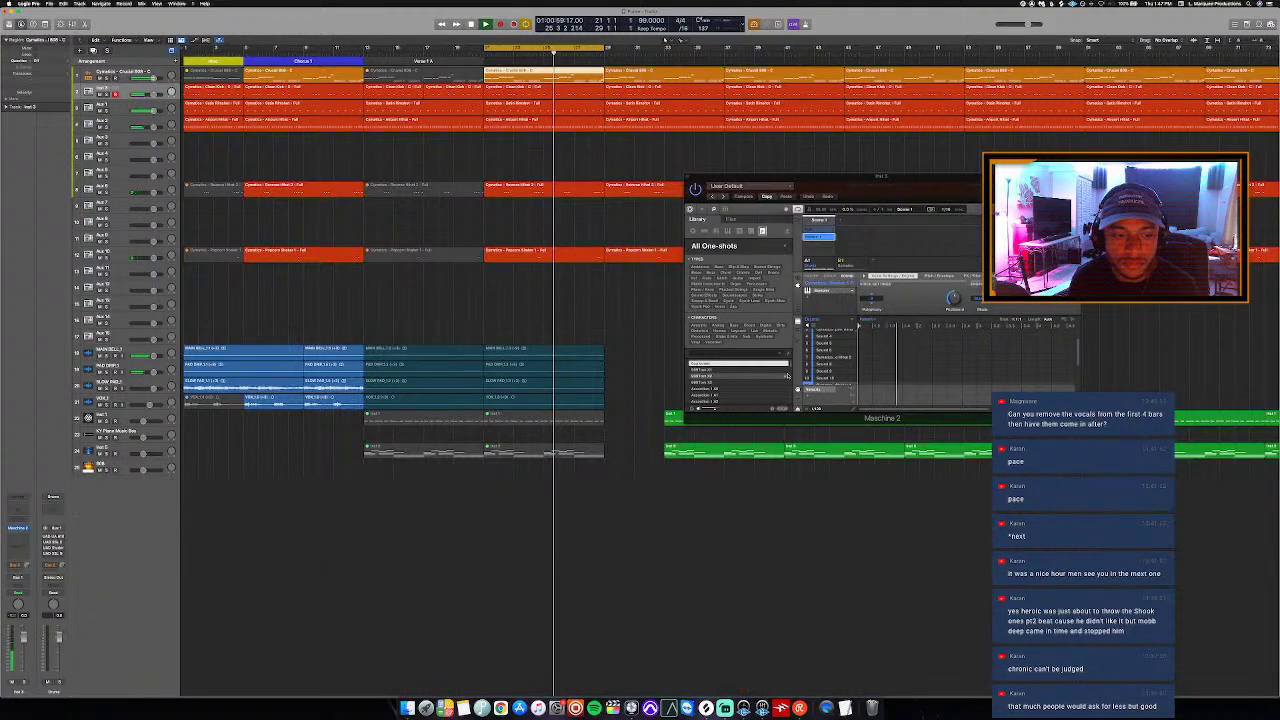
left_click(688, 177)
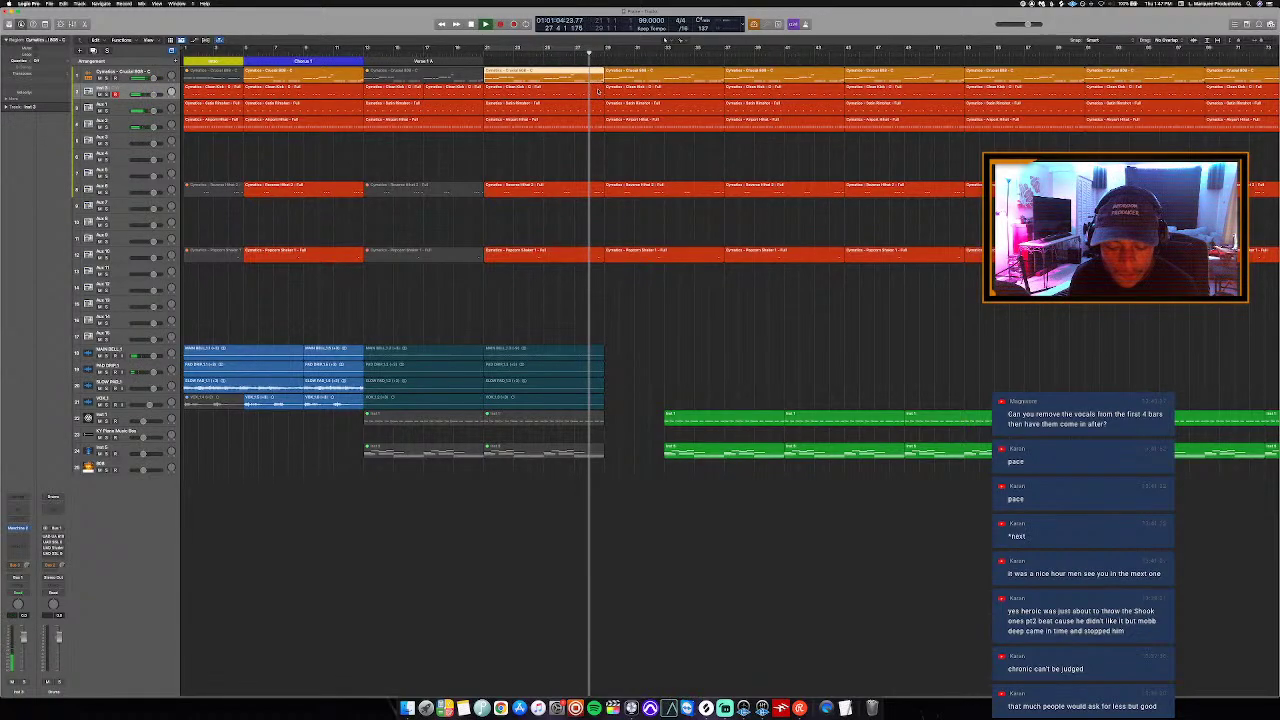
Step: Loop bars 27 to 29 and mute the last two 808 notes before bar 29
mouse_move(594, 50)
left_mouse_down()
mouse_move(605, 50)
mouse_move(574, 50)
left_mouse_up()
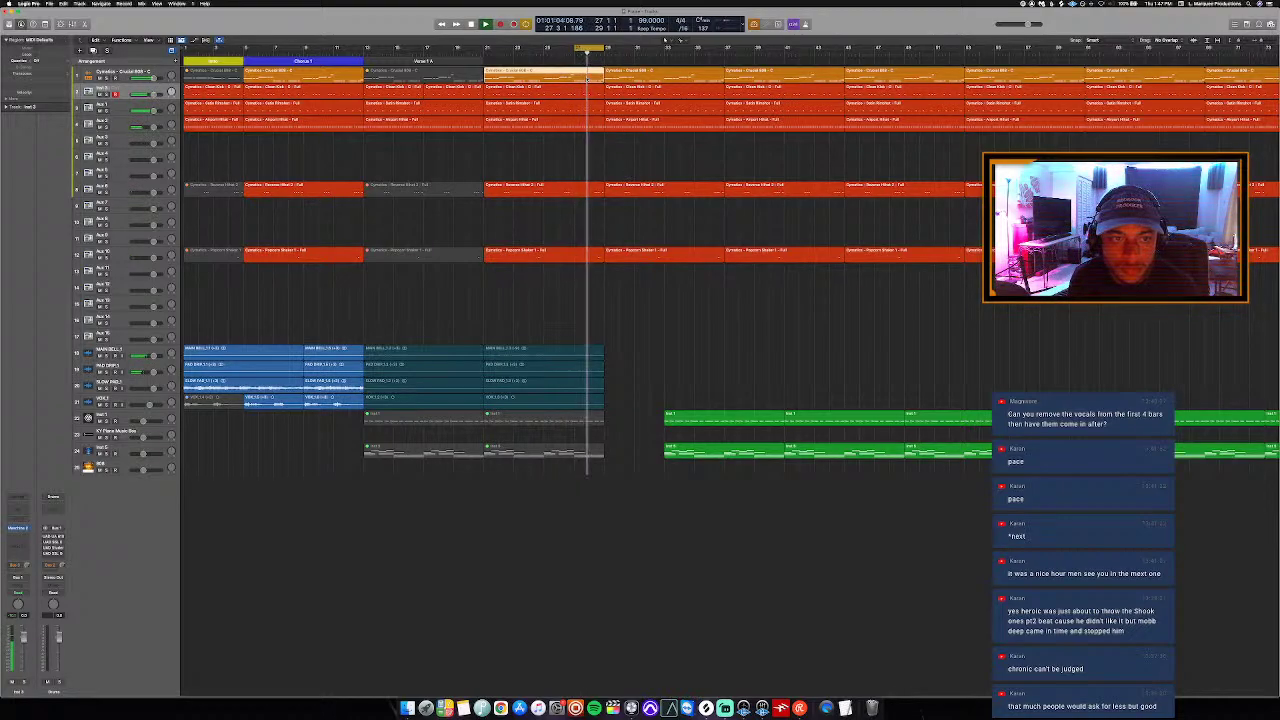
key("p")
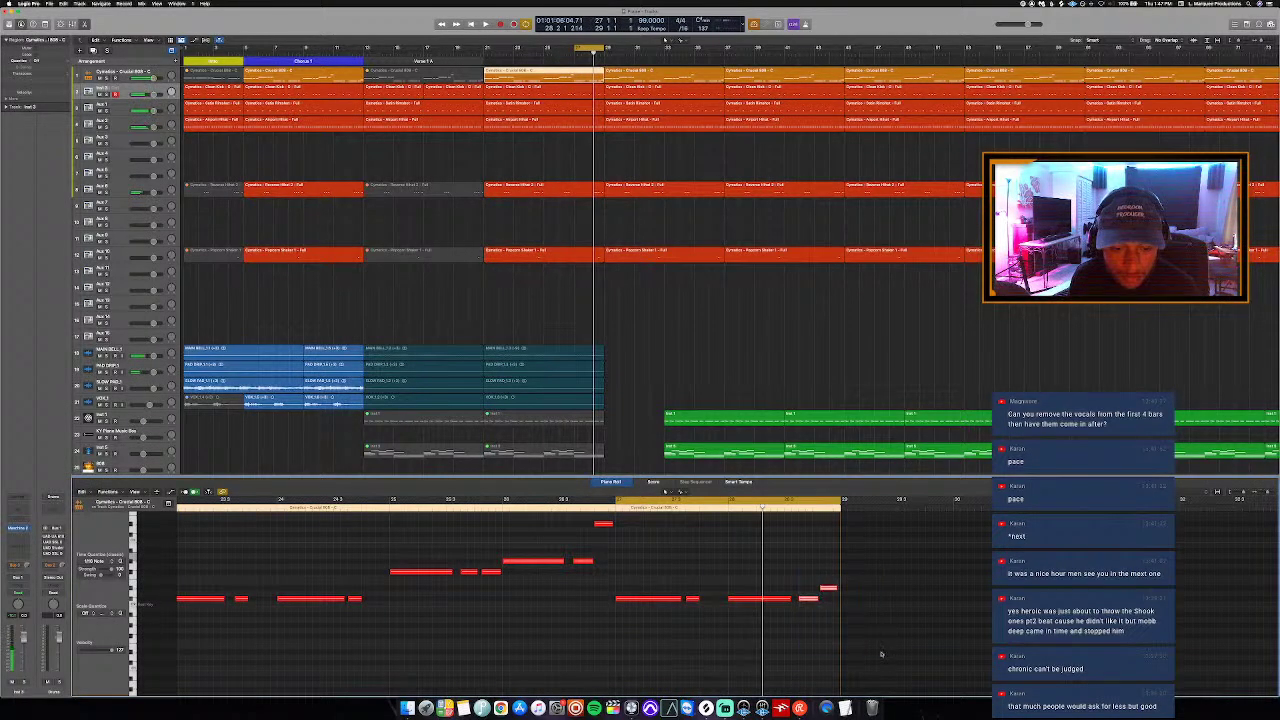
key("space")
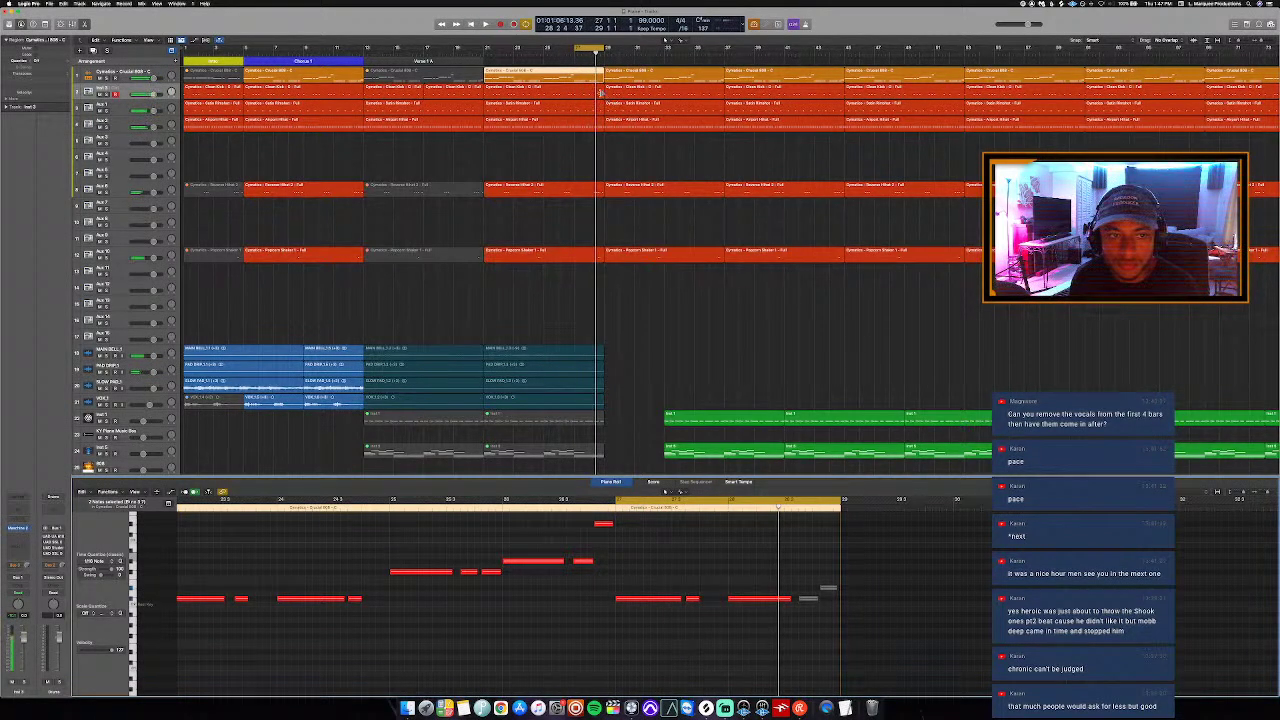
Step: Split the five drum regions of bars 21 to 29 at 28 3 1, keeping overlapping notes, and mute the end pieces
left_click(598, 90)
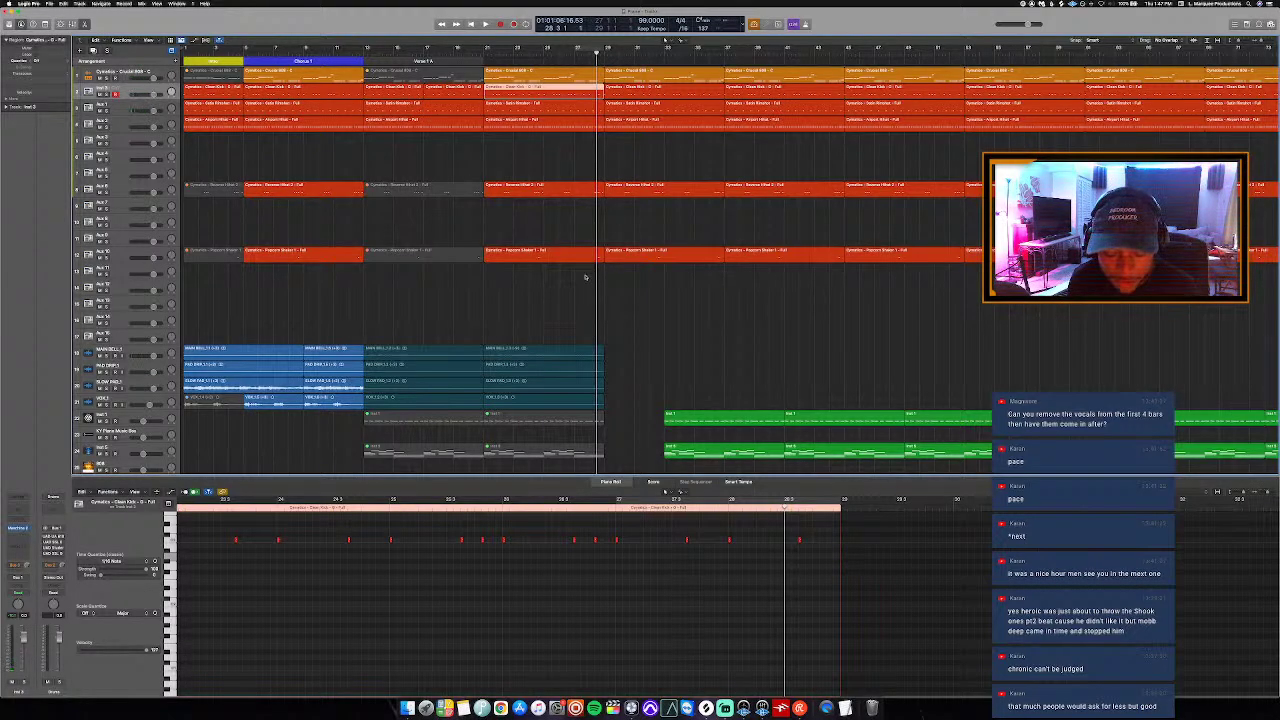
left_click_drag(585, 277, 587, 88)
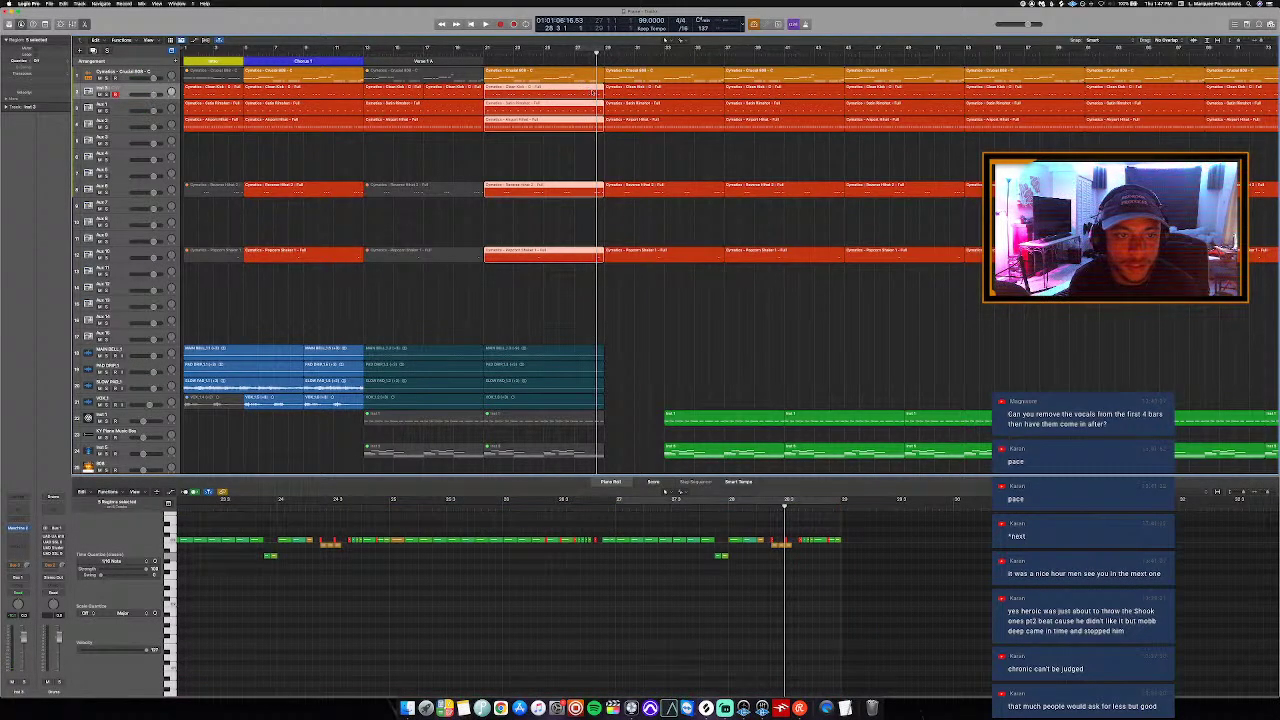
key("super+t")
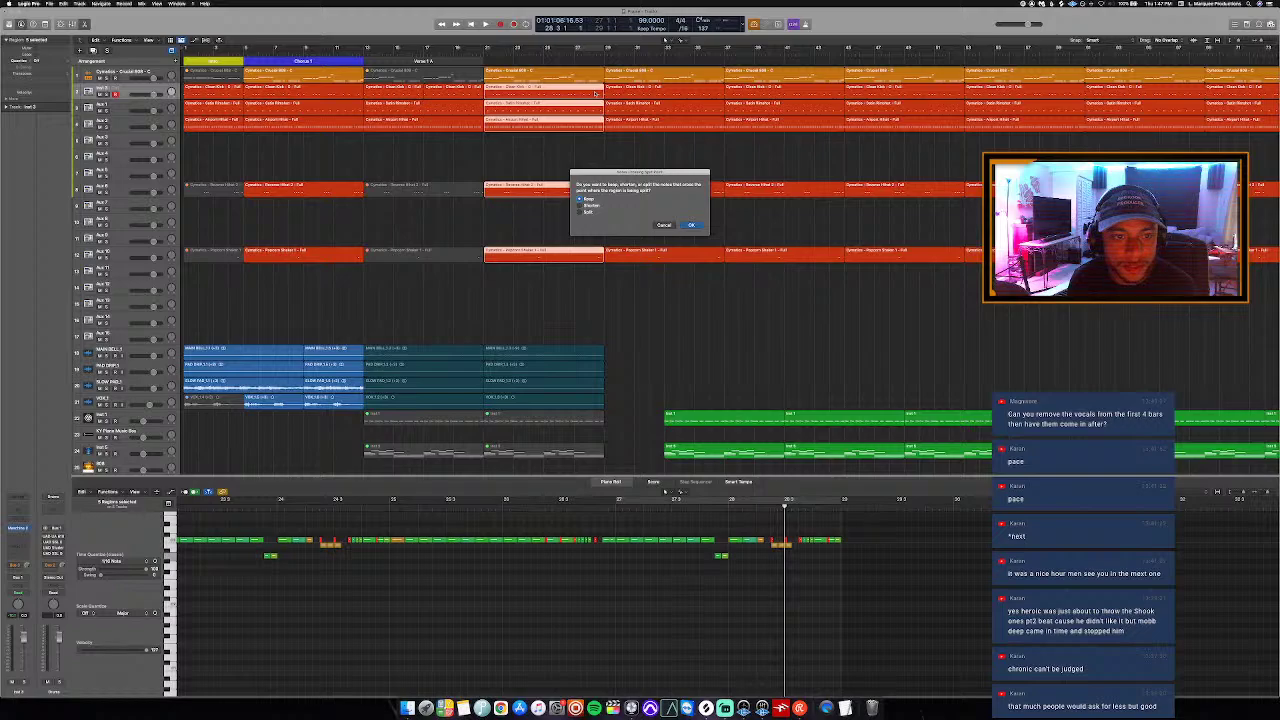
key("Return")
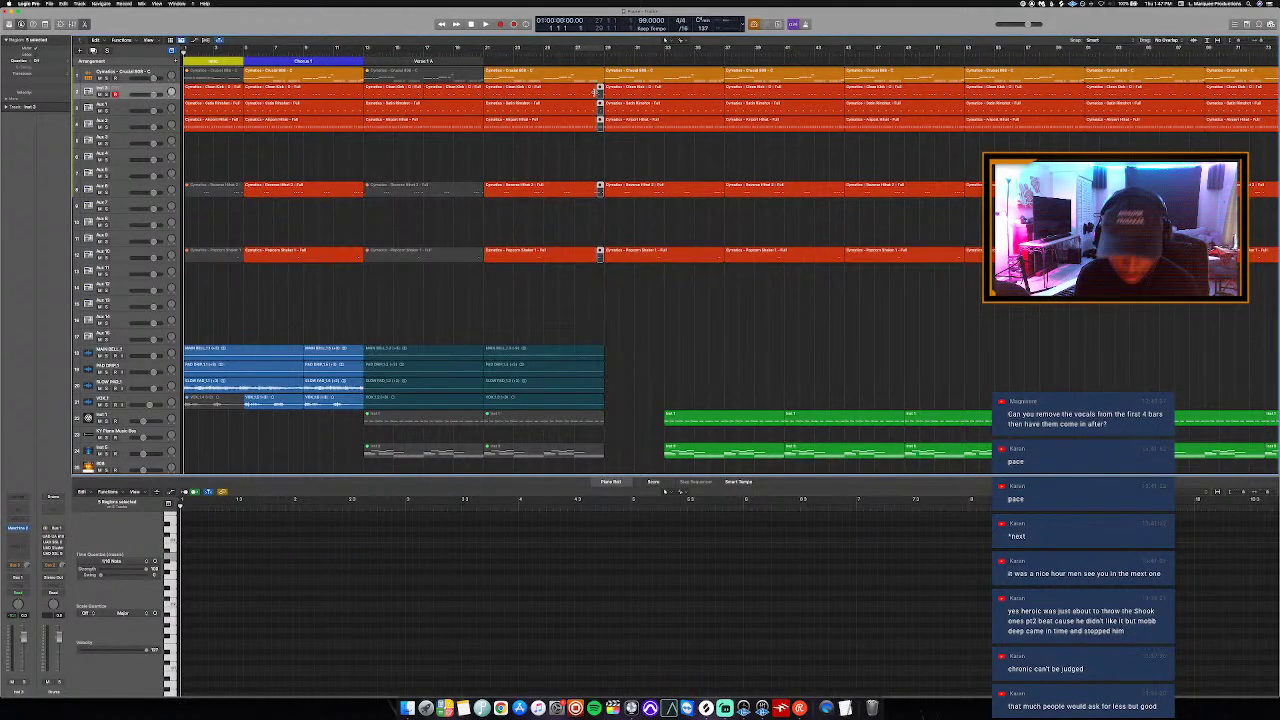
left_click(579, 52)
key("space")
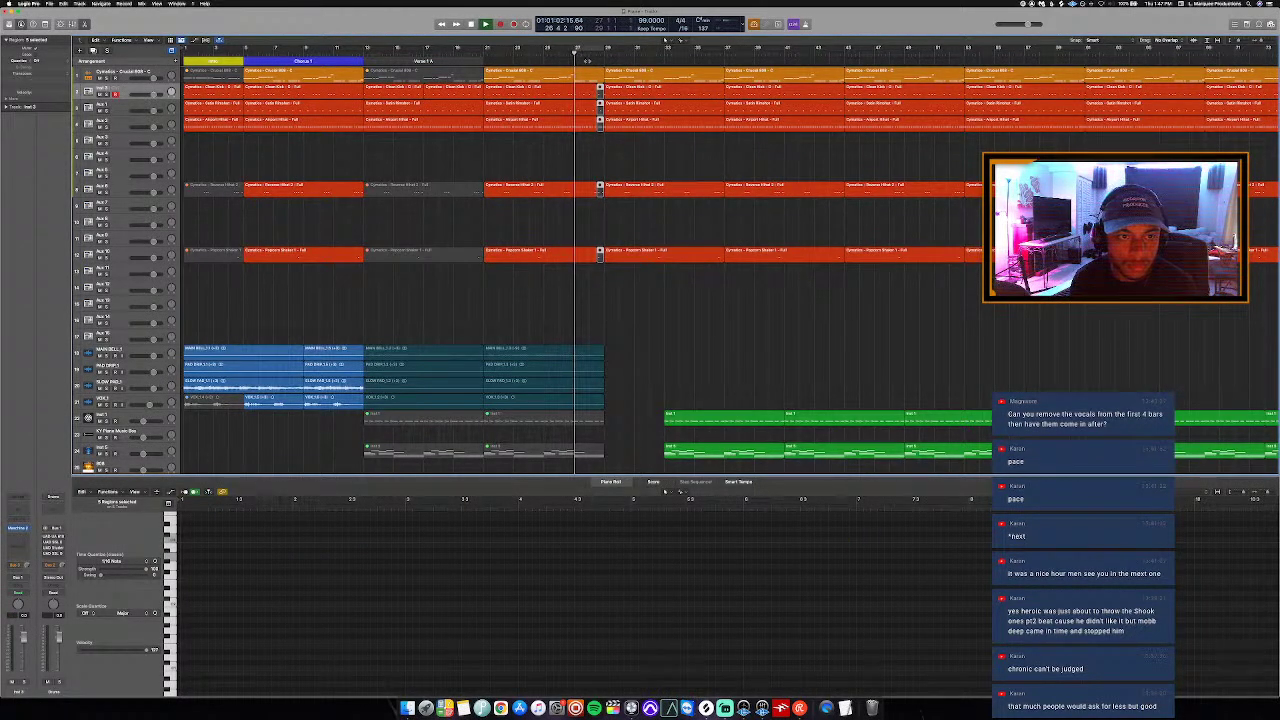
Step: Unmute the upper green instrument region over bars 21 to 29 and play the section from bar 21
key("e")
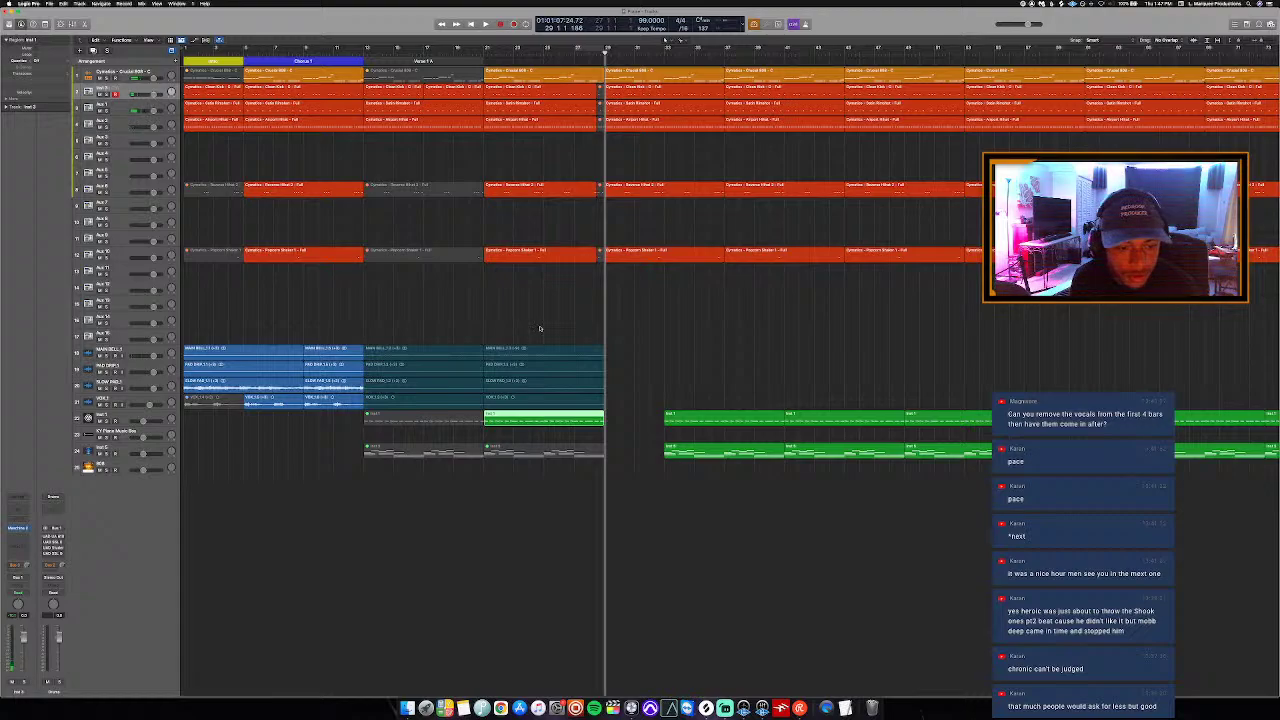
left_click(483, 48)
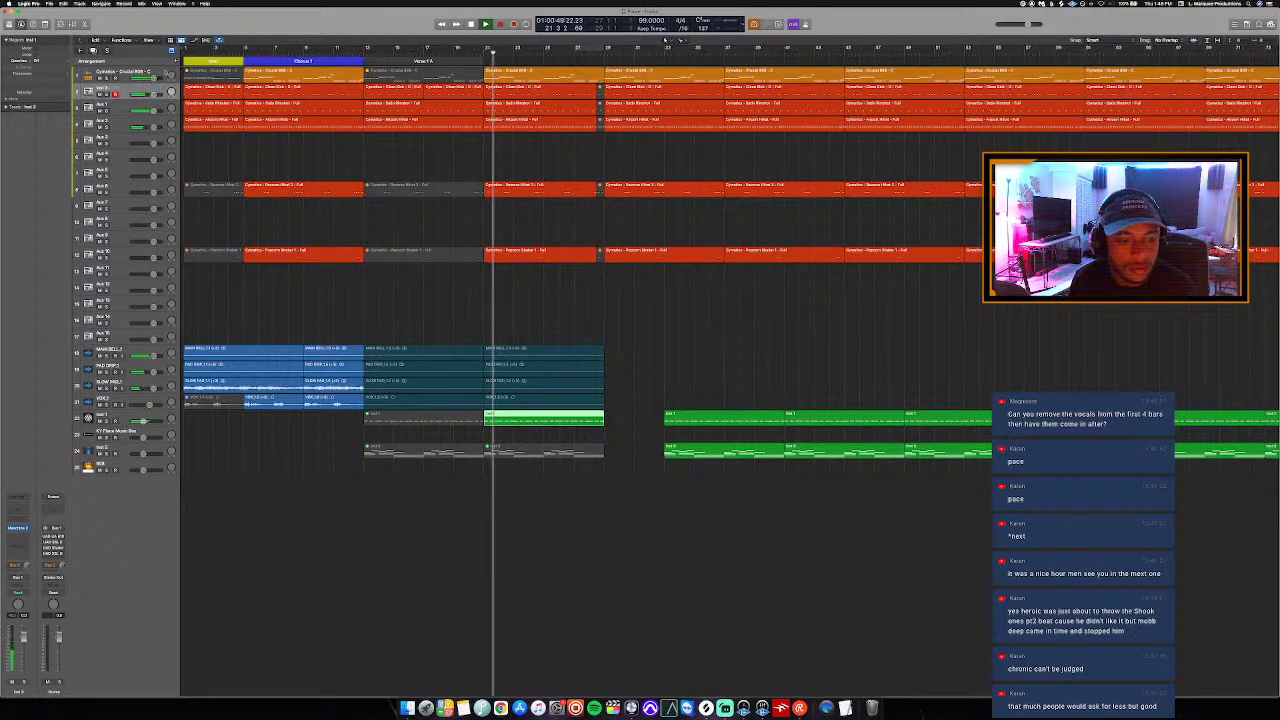
Step: Label the arrangement marker over bars 21 to 29 Verse 1 B and color both verse markers red
left_click(545, 62)
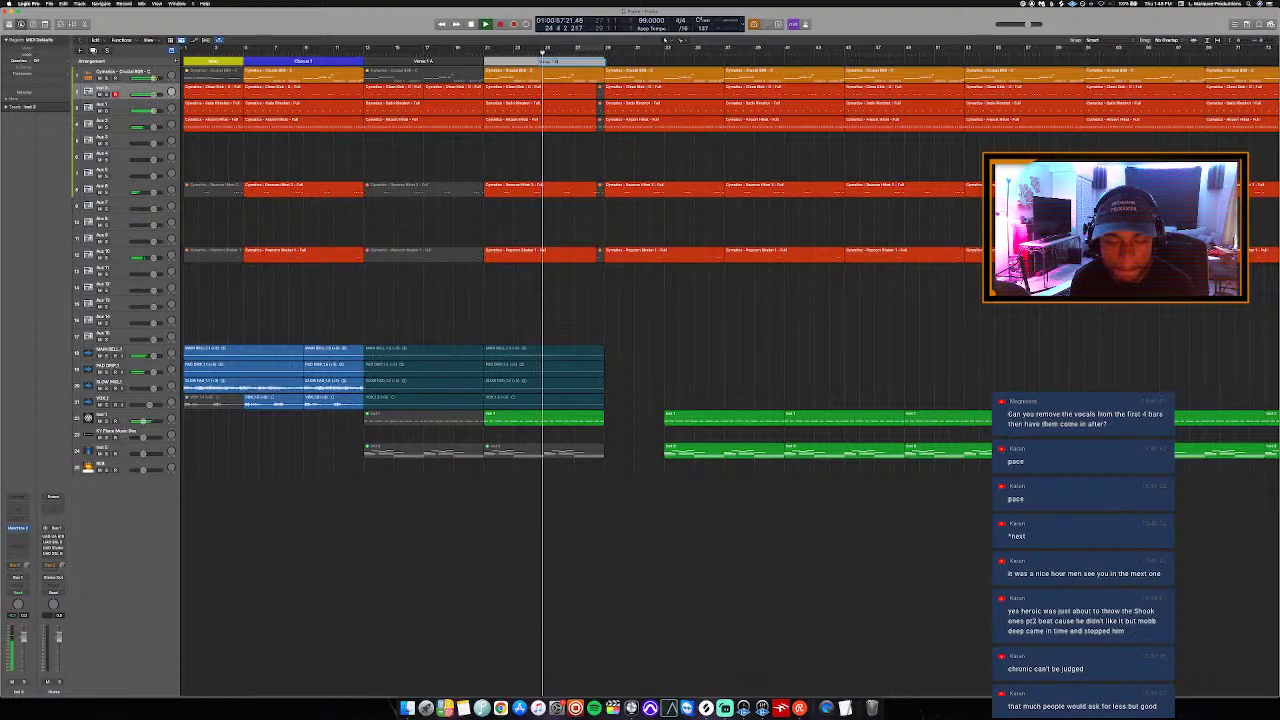
key("alt+c")
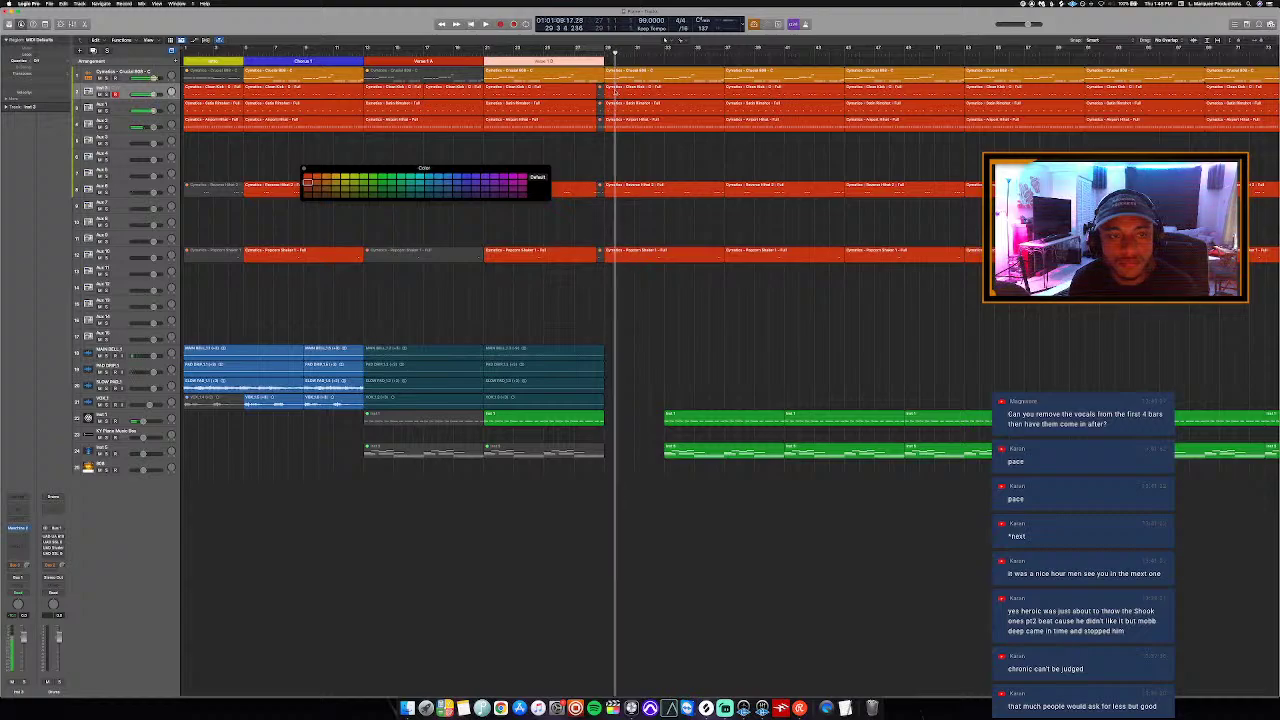
Step: Copy the bell, pad and vocal regions of bars 1 to 9 to bar 29 and unmute the copied opening vocal region
left_click(604, 48)
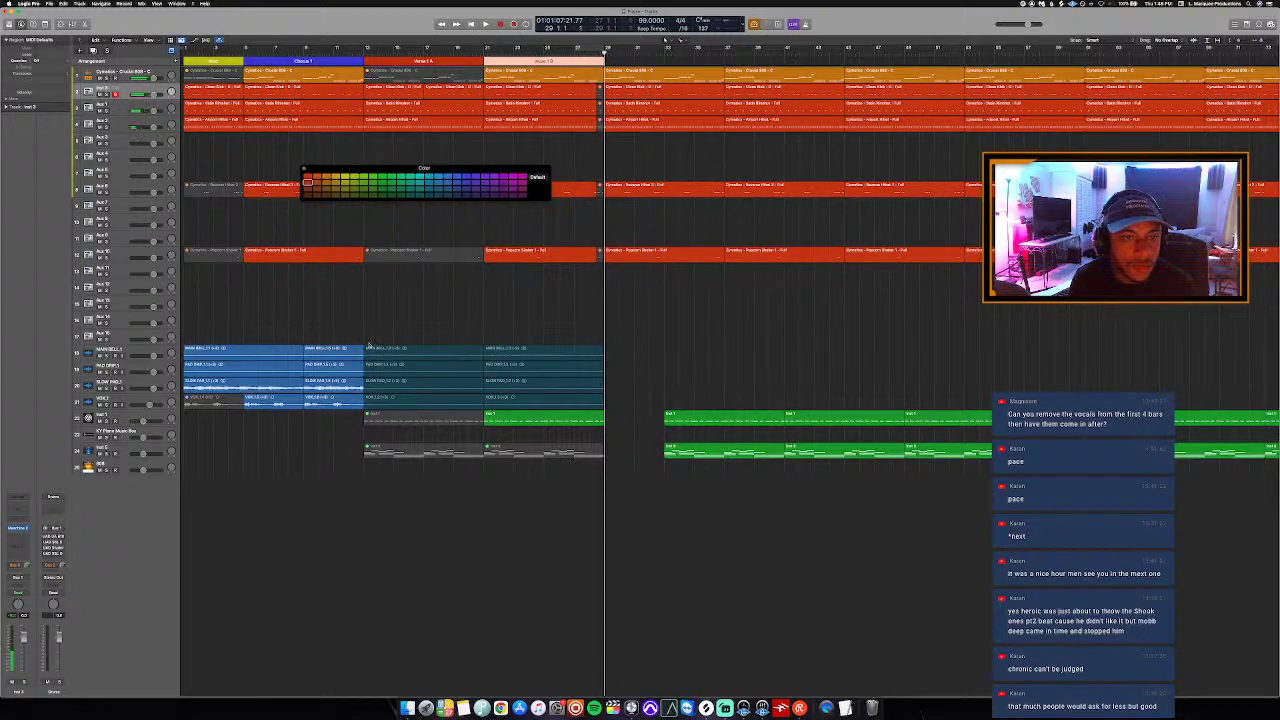
left_click_drag(196, 332, 265, 412)
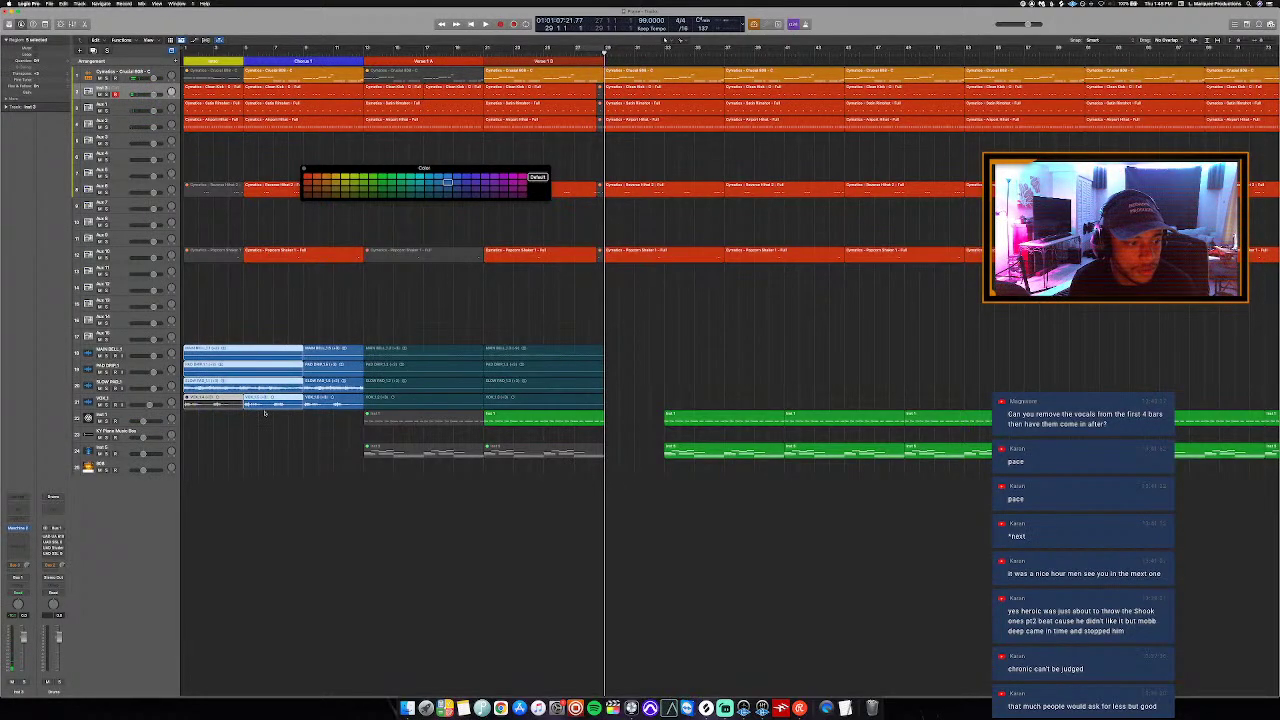
key("super+v")
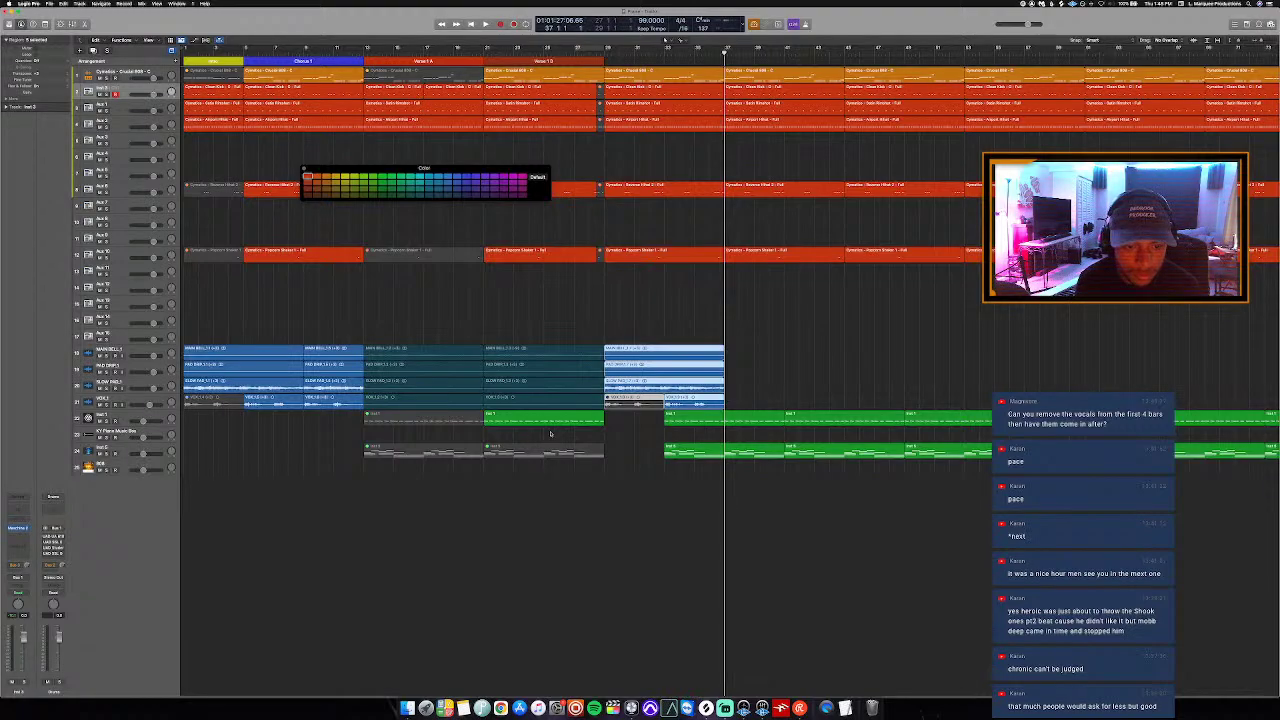
left_click(637, 403)
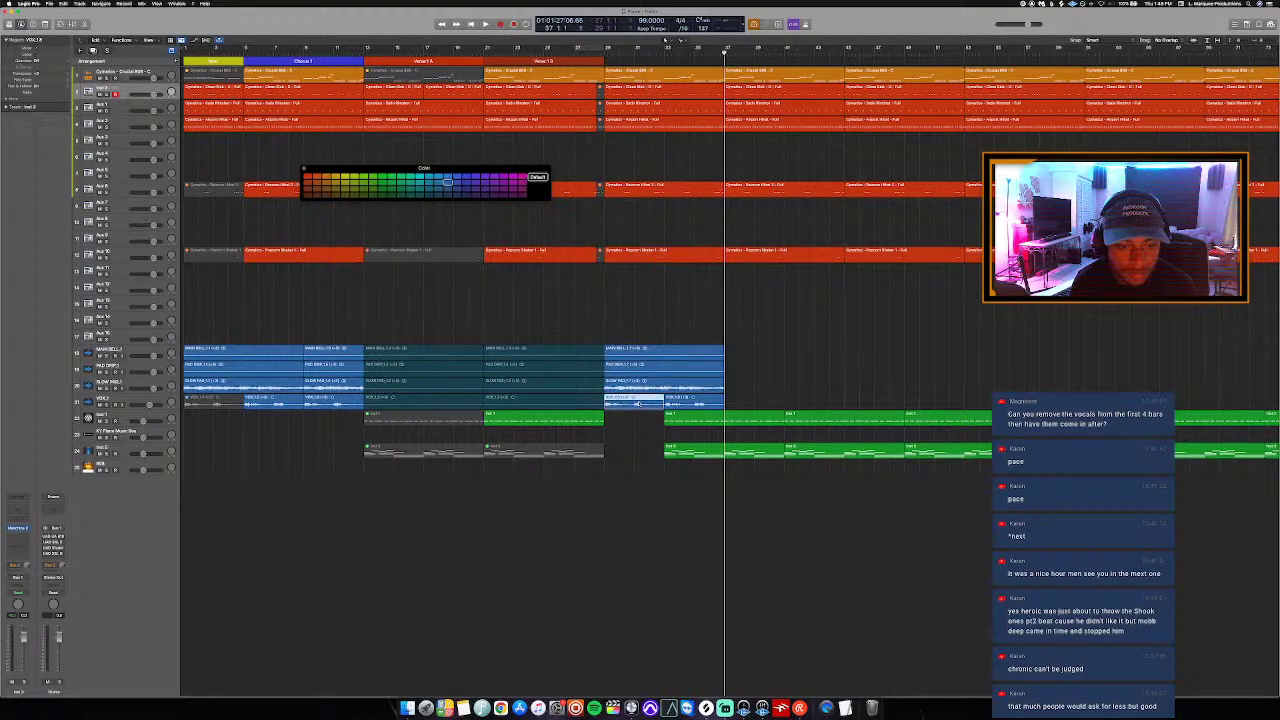
left_click(580, 50)
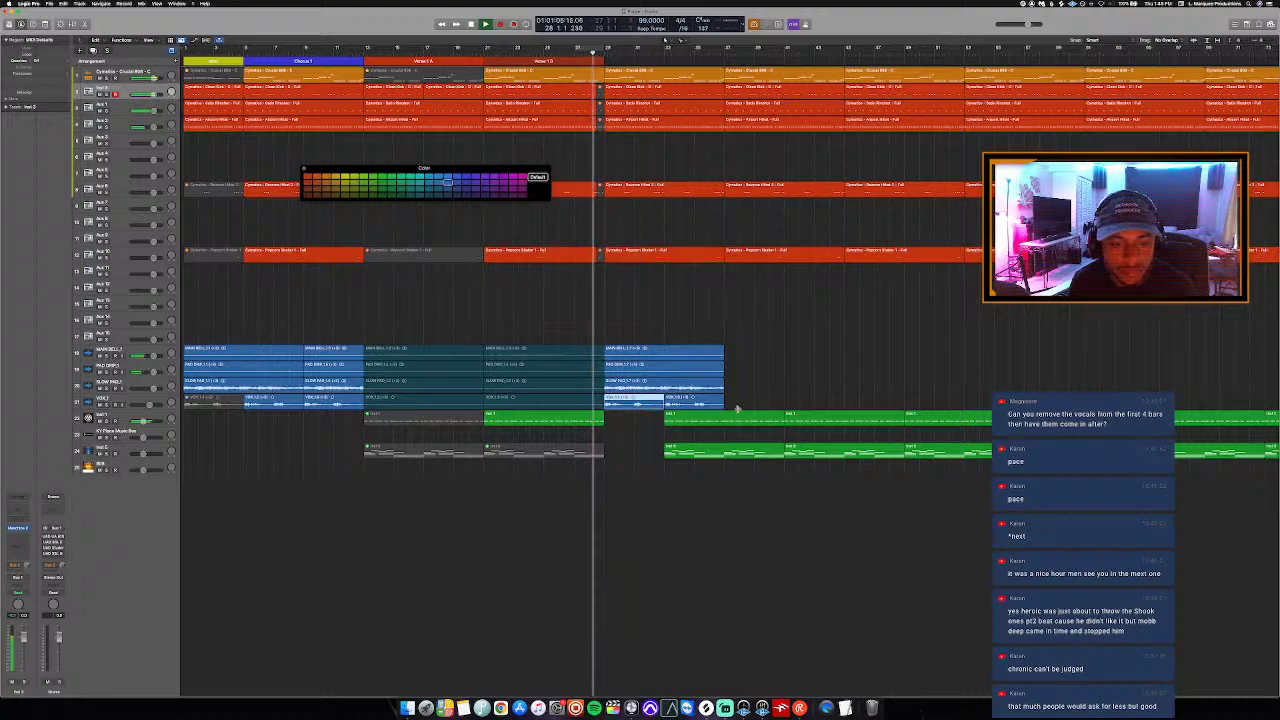
Step: Extend the copied vocal region at bar 29 and trim it to end at bar 37
left_click_drag(664, 404, 795, 410)
left_click(725, 52)
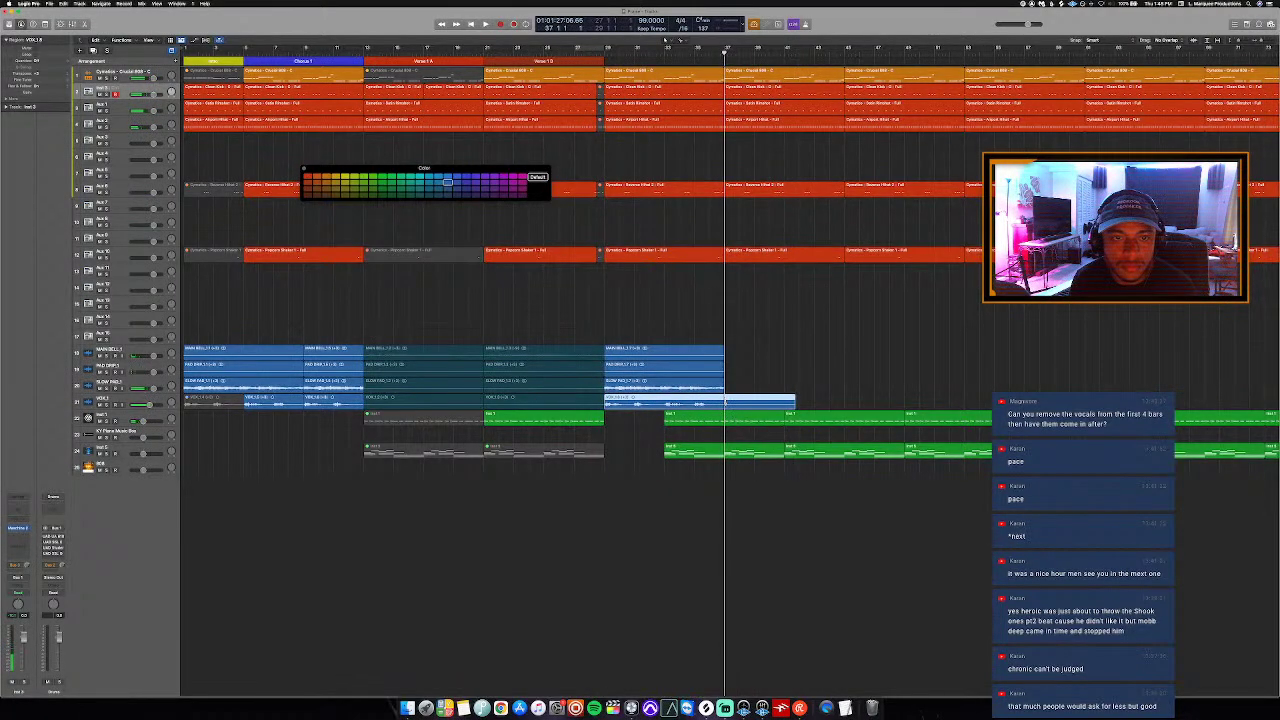
key("super+z")
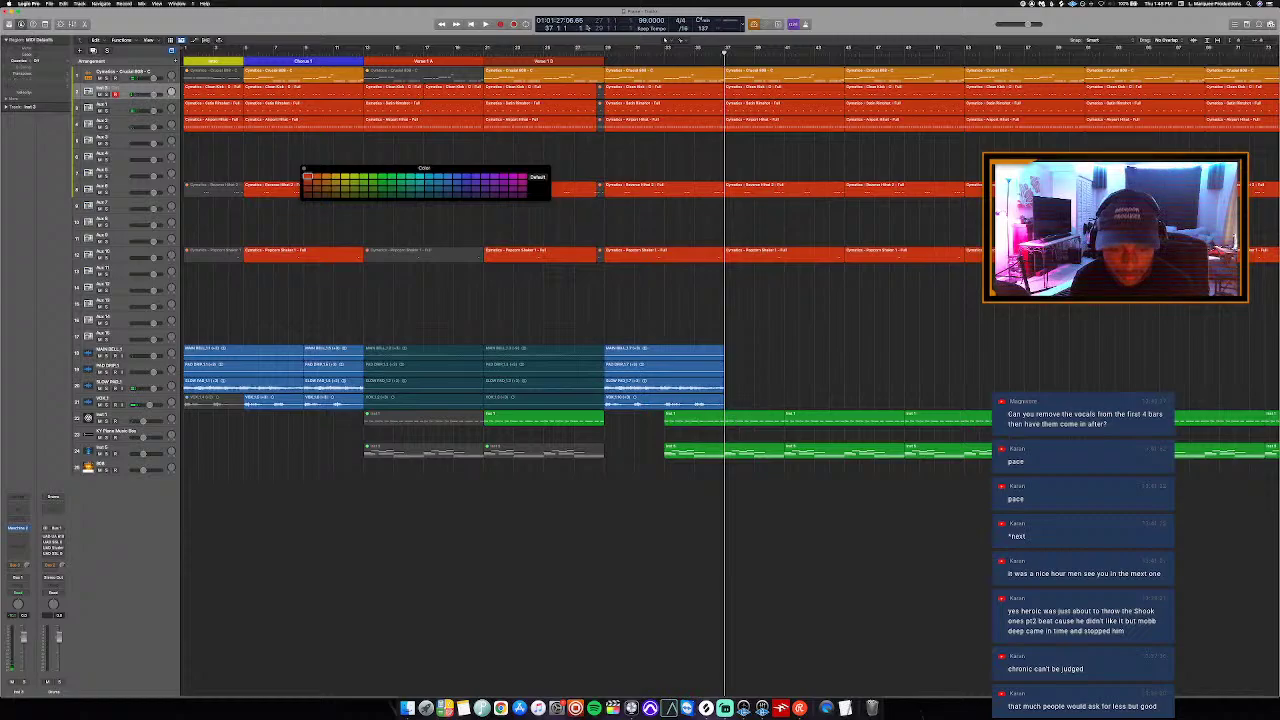
Step: Save the project while auditioning the transition into bar 29, and move the playhead to bar 33
left_click(576, 52)
key("space")
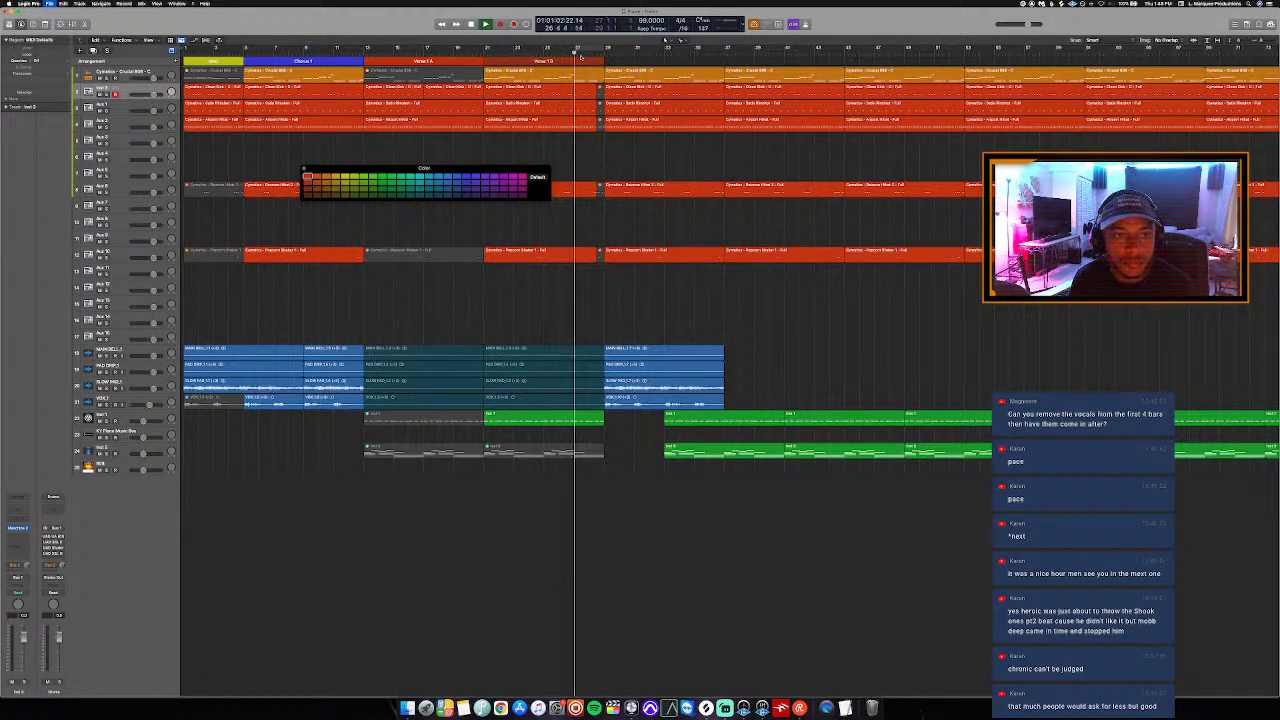
key("super+s")
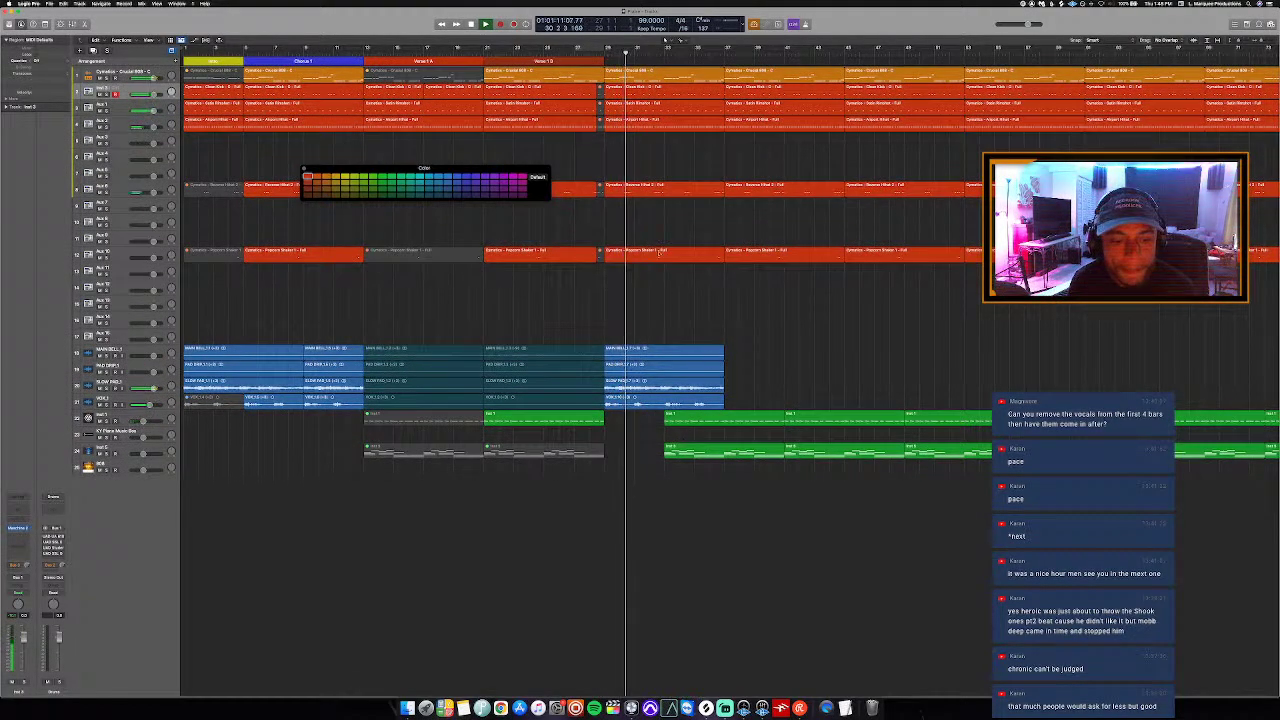
key("space")
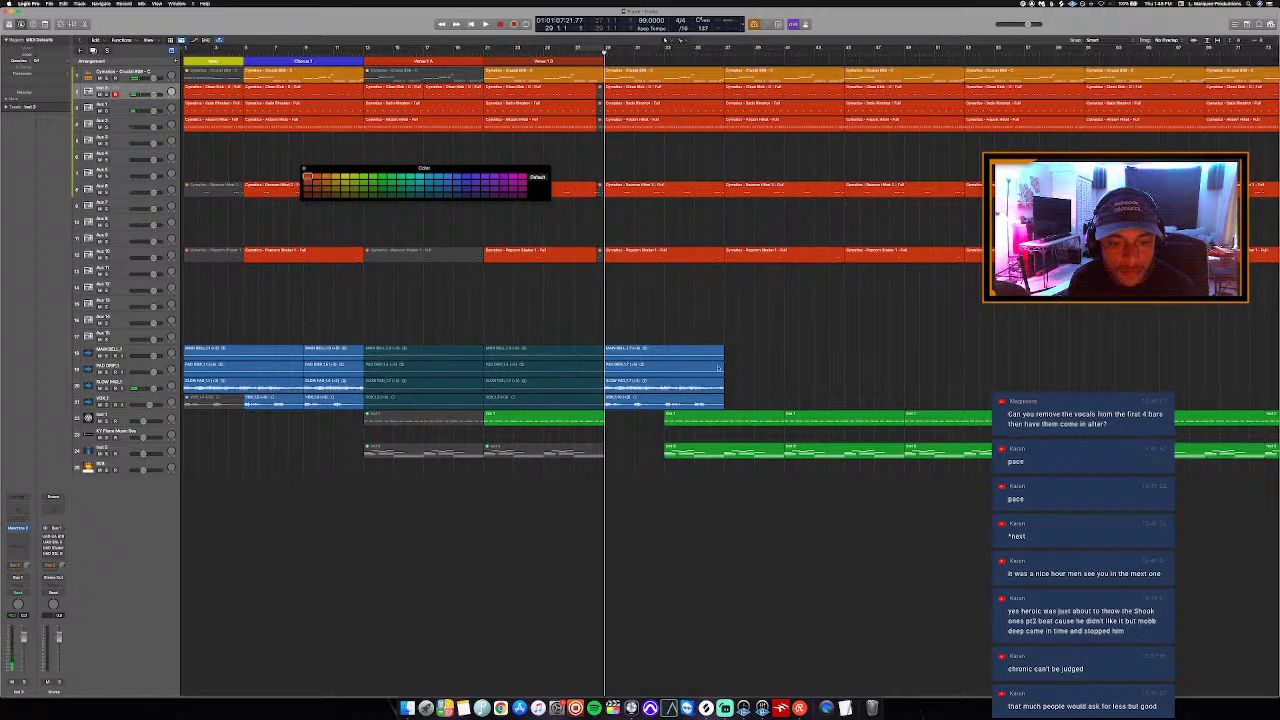
left_click(665, 51)
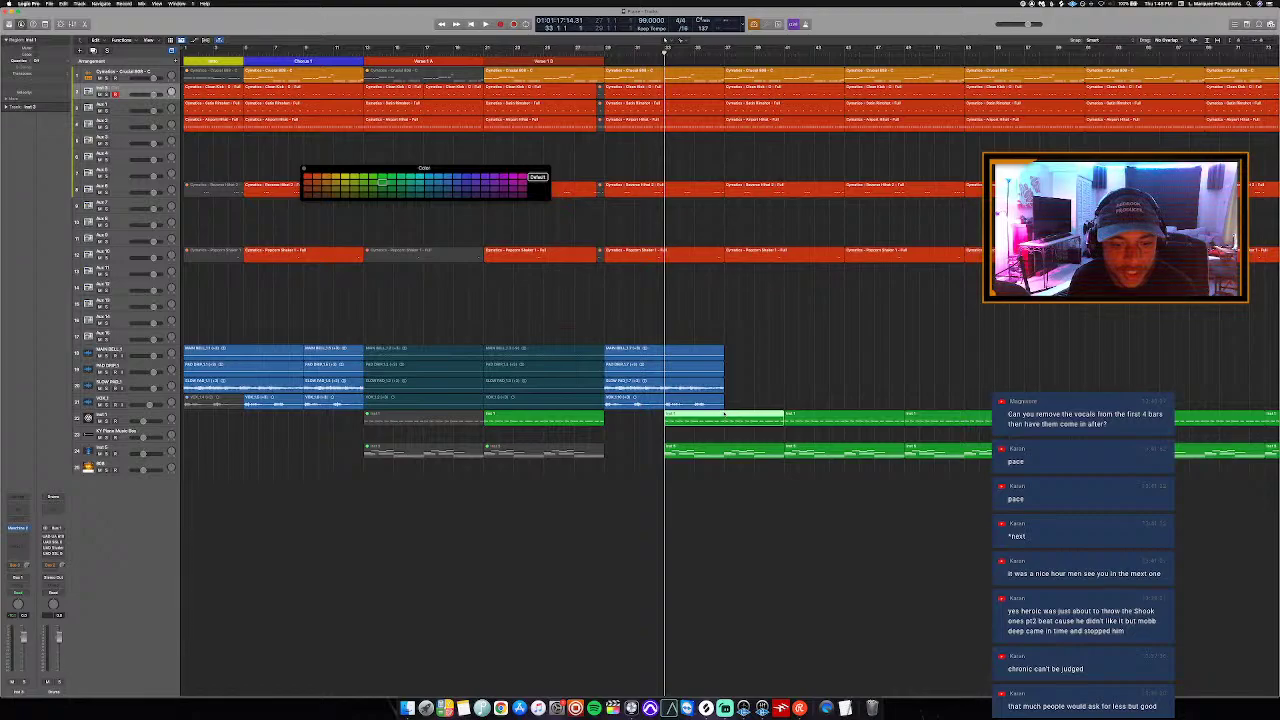
Step: Try muting the upper green region at bar 33 and dividing the lower green region at bar 37, playing back the transition around bar 28
left_click(582, 51)
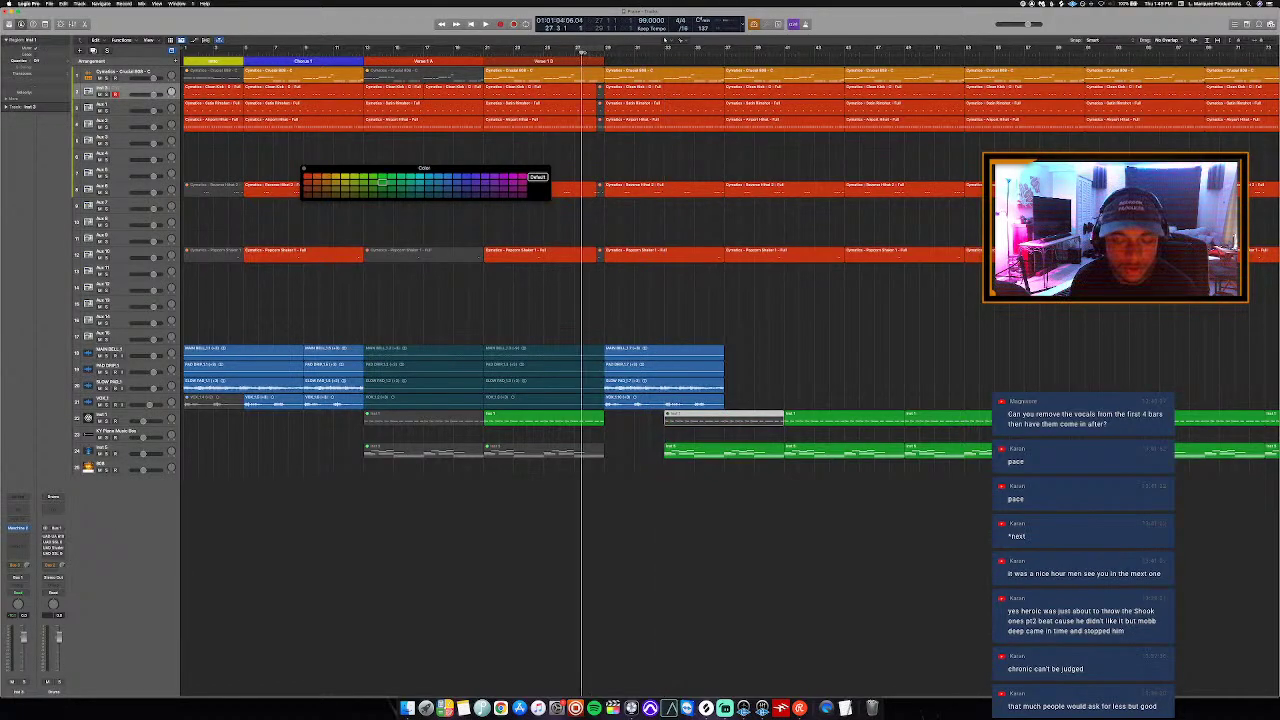
left_click(724, 52)
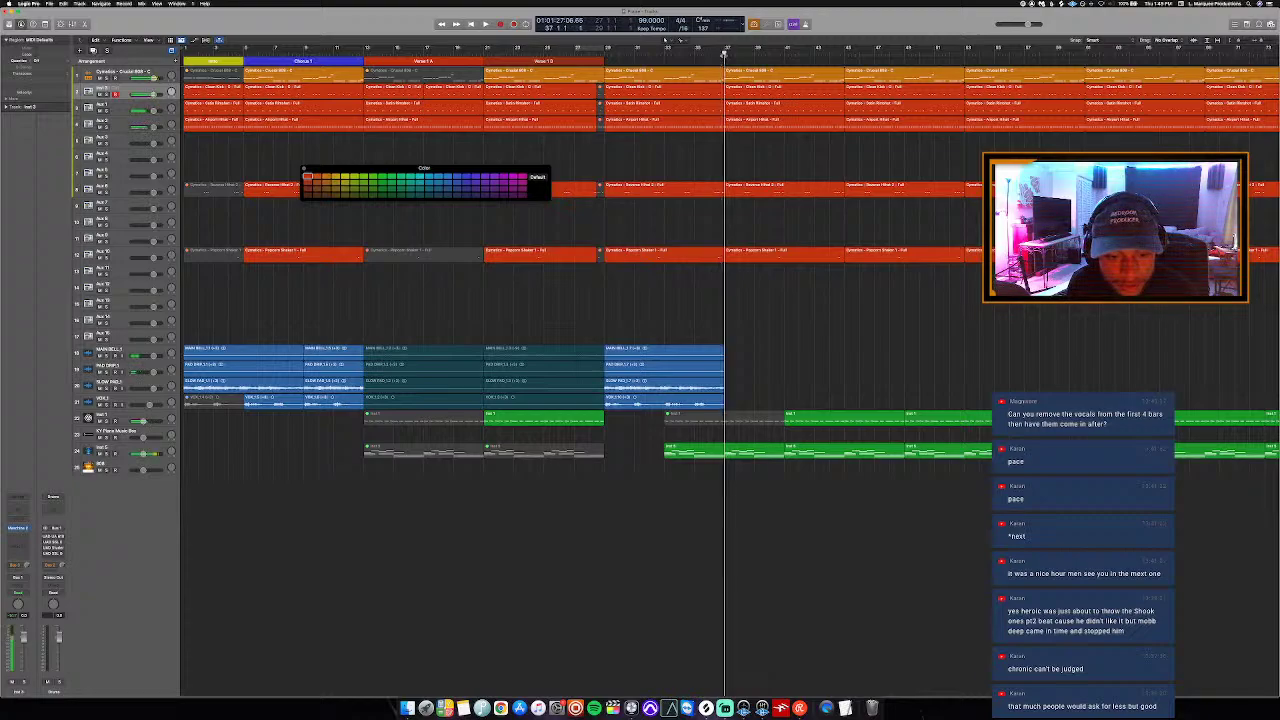
left_click(726, 452)
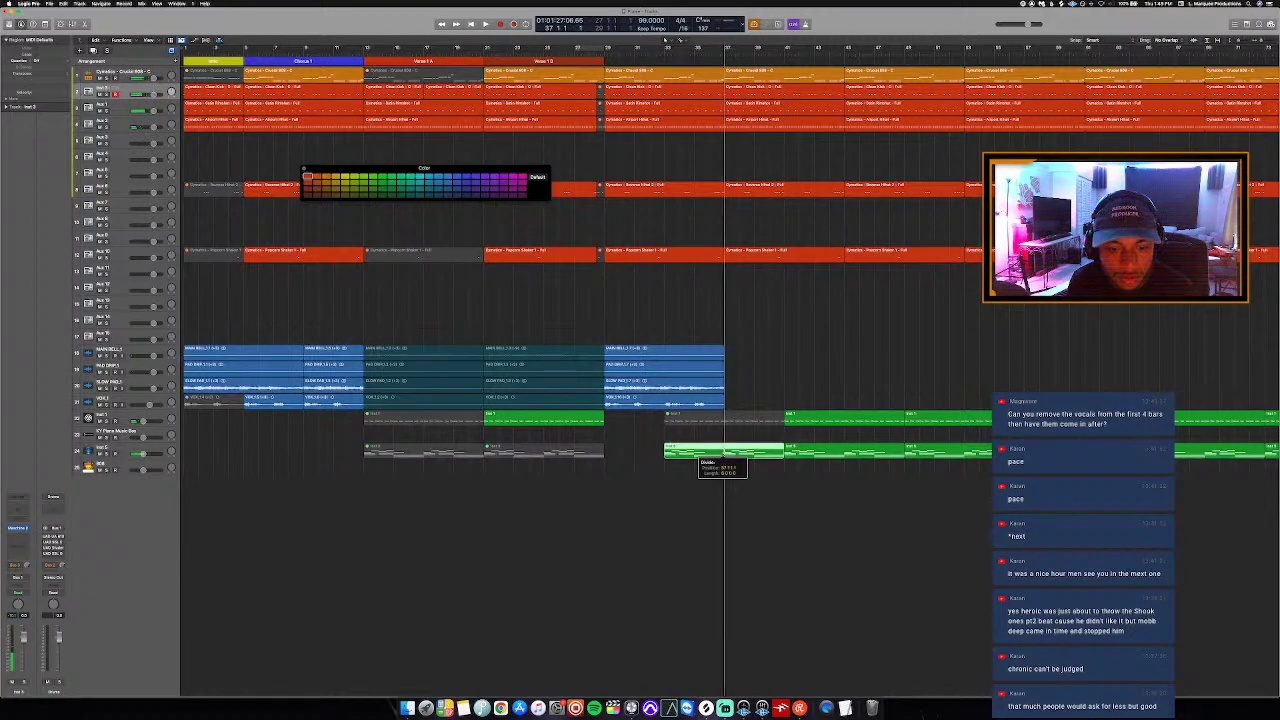
left_click(594, 52)
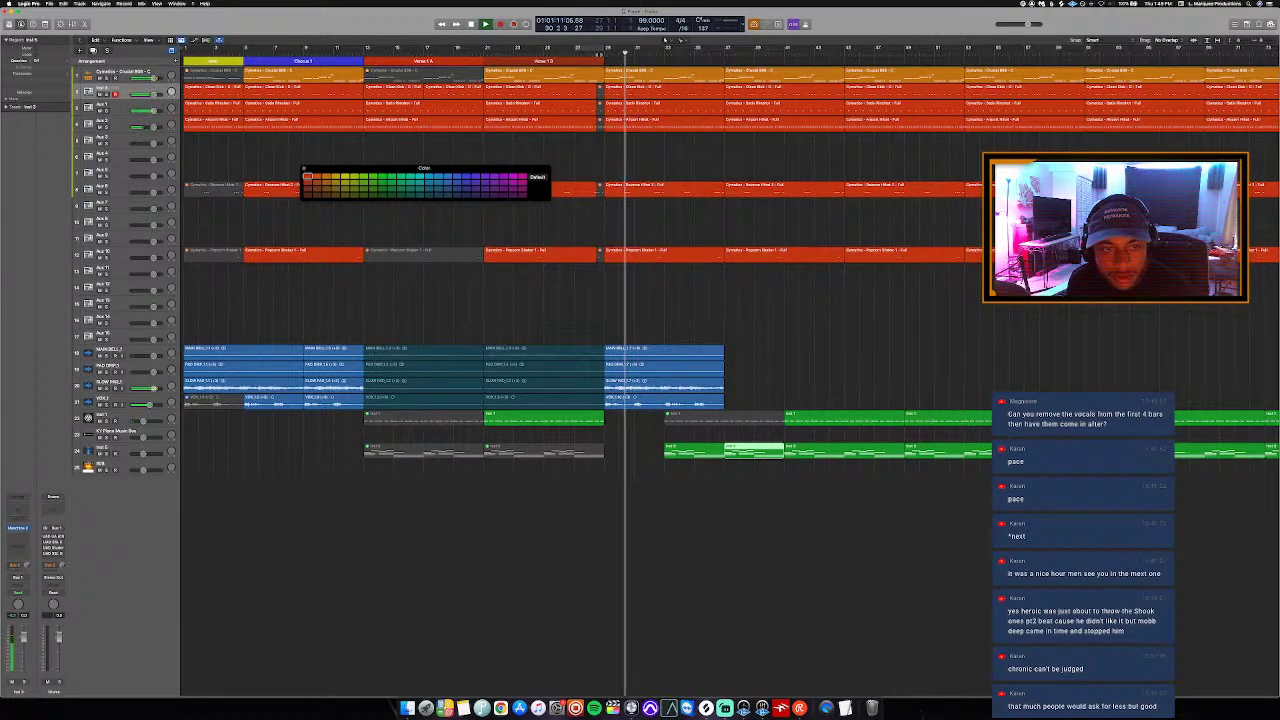
left_click(601, 52)
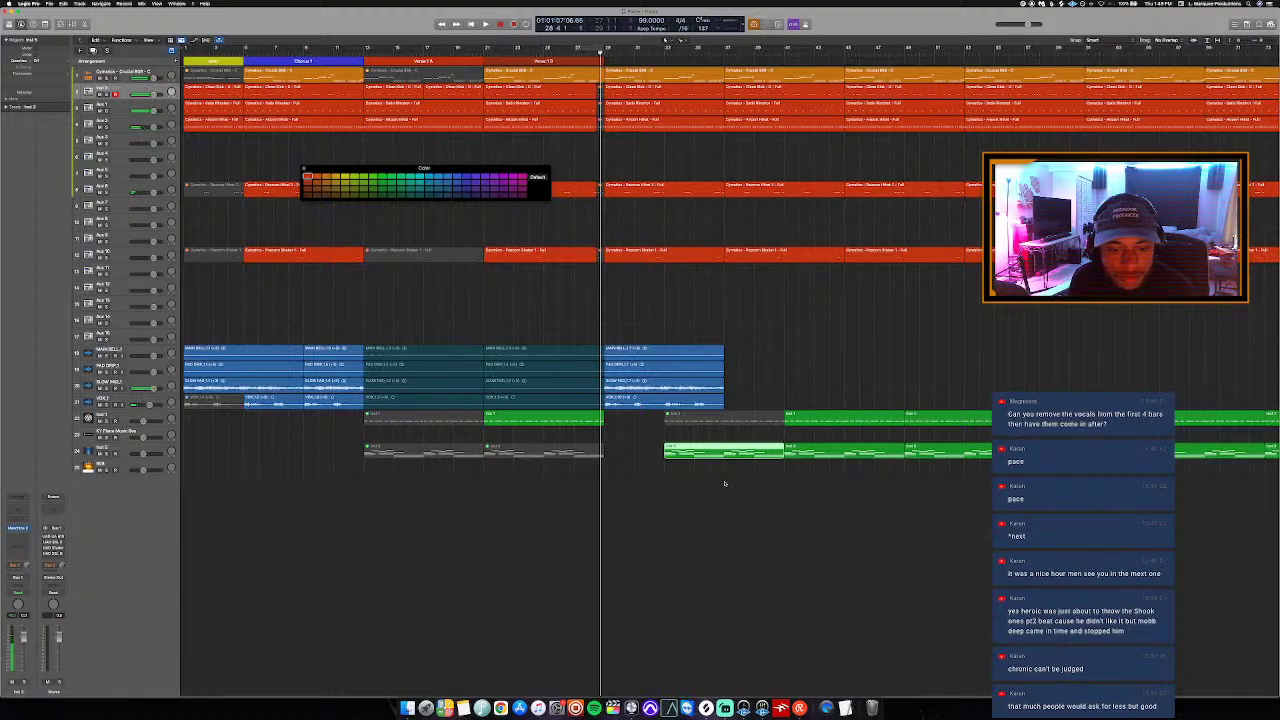
Step: Move the lower green region from bar 33 to the playhead position at bar 29
right_click(712, 452)
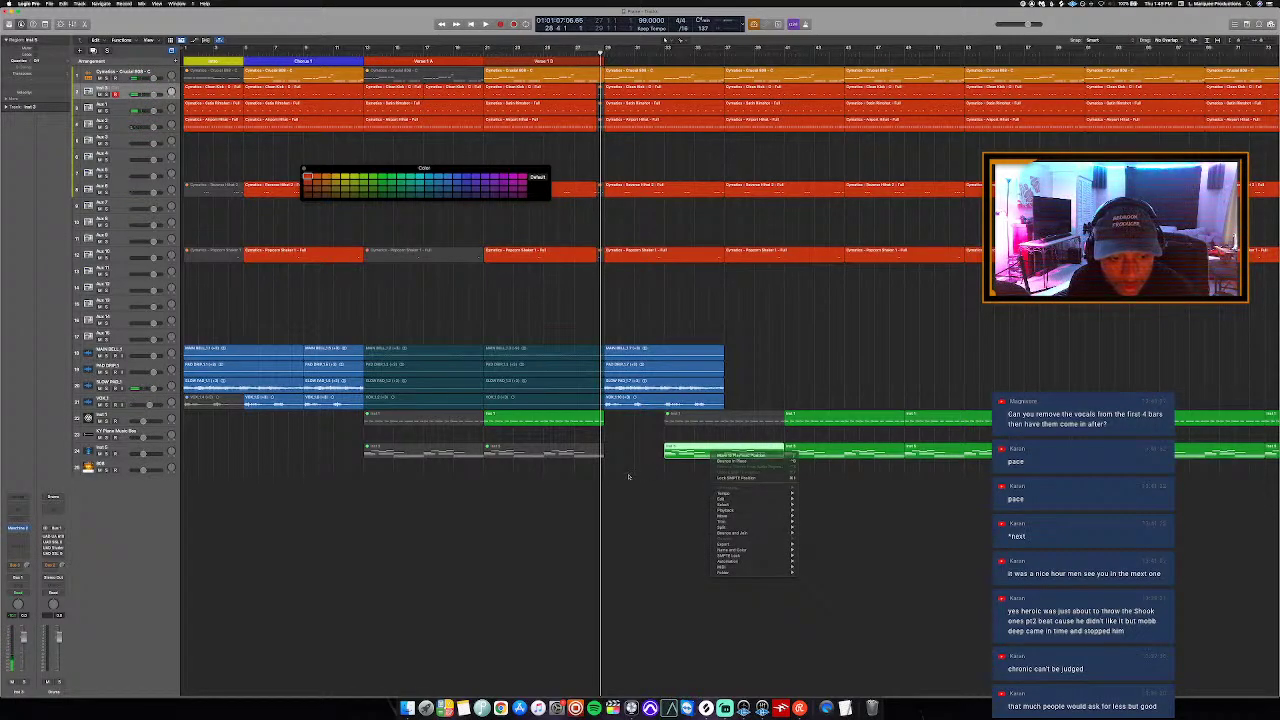
right_click(683, 453)
left_click(690, 458)
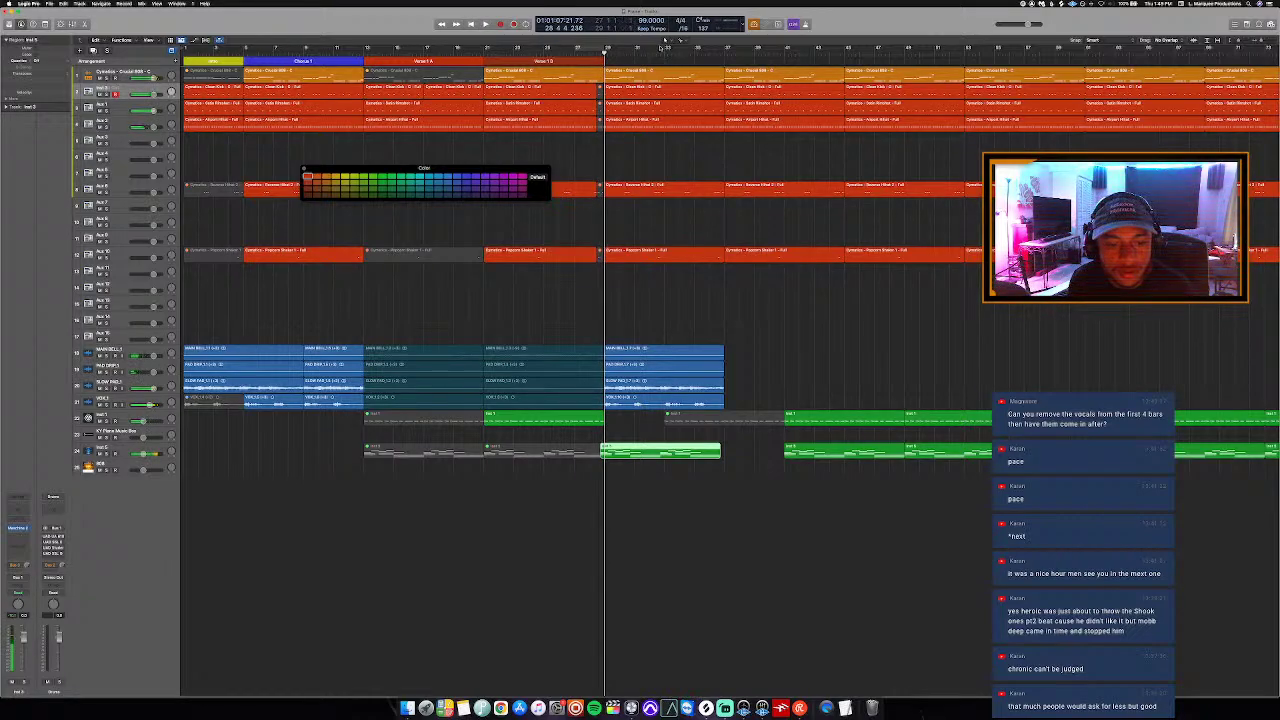
left_click(663, 47)
left_click(703, 424)
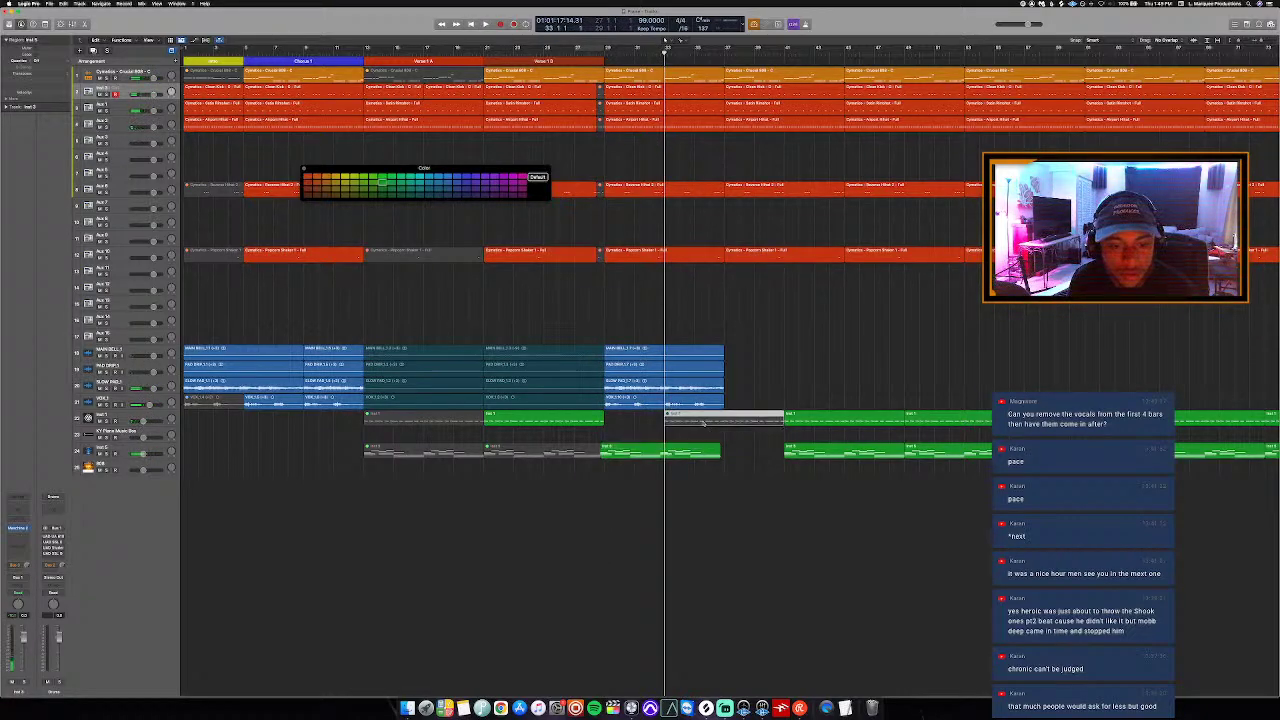
left_click(605, 52)
right_click(619, 457)
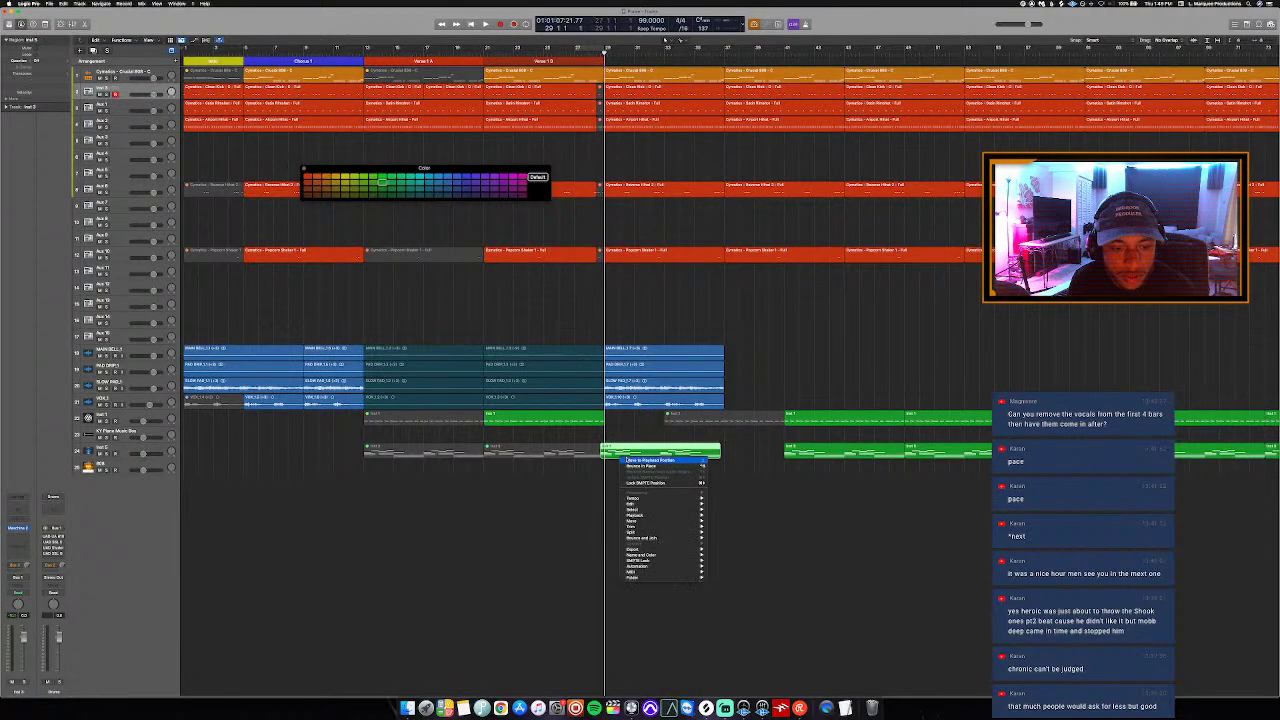
Step: Unmute the upper green region at bar 33, divide it at bar 37 and mute the part after the split
left_click(720, 420)
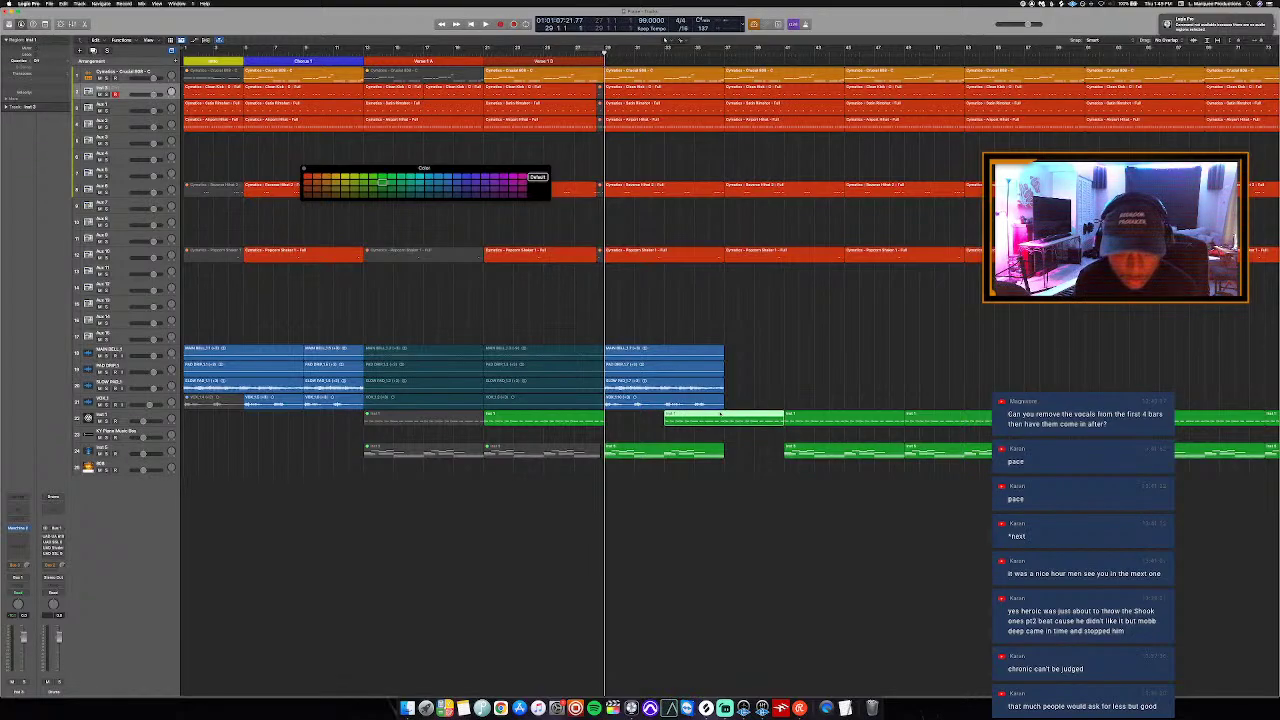
left_click(727, 57)
left_click(724, 420)
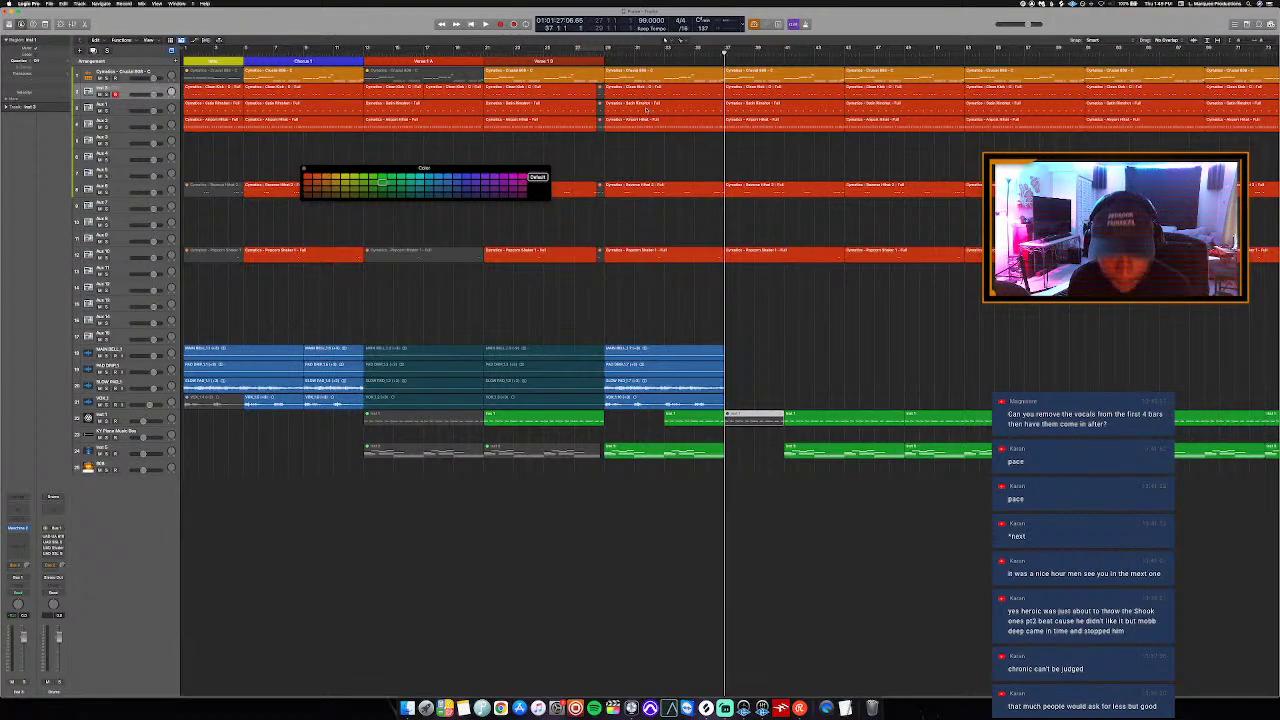
Step: Add a Chorus arrangement marker spanning bars 29 to 37 while playing the transition from about bar 27
left_click(574, 50)
key("space")
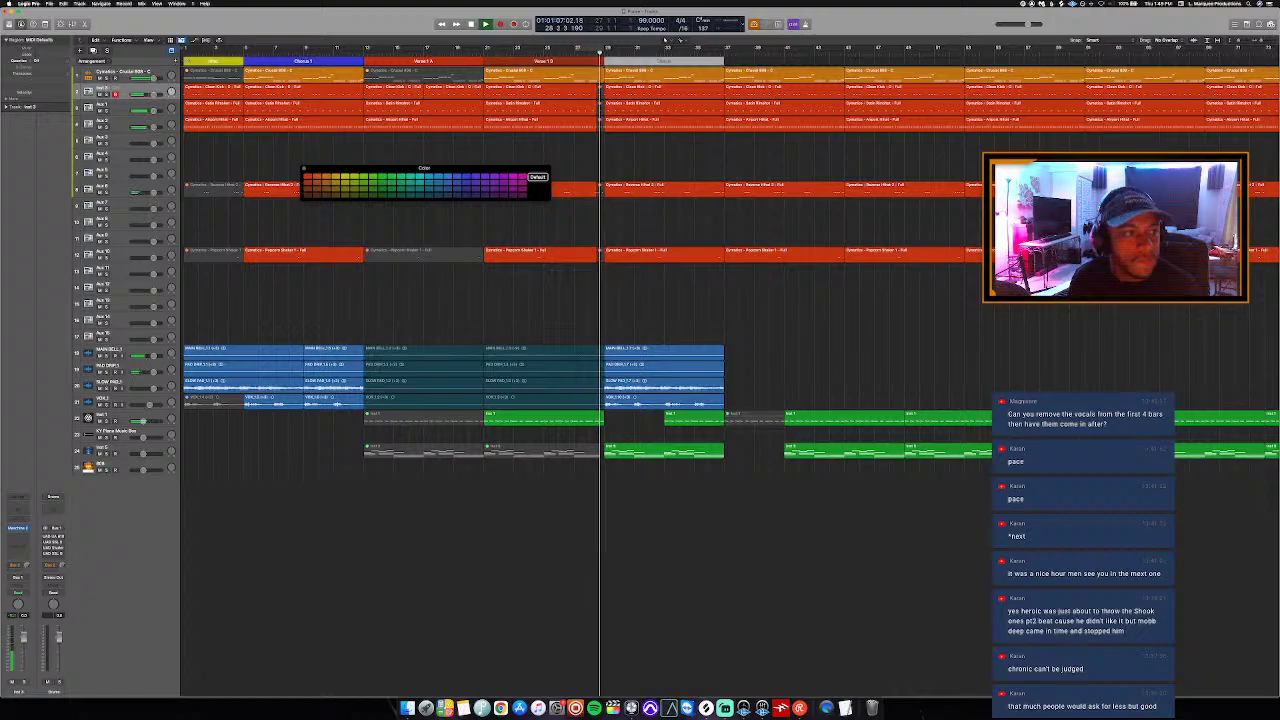
left_click(543, 129)
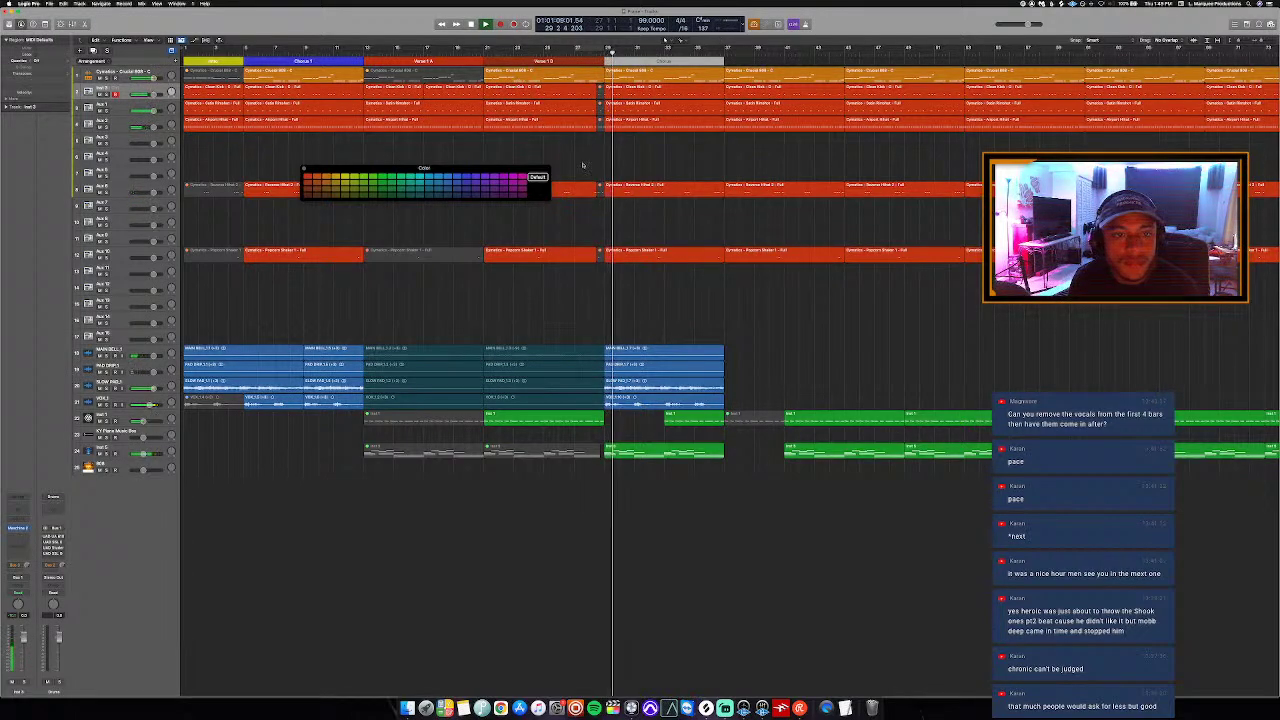
key("space")
Step: Loop bars 27 to 29 and mute the last two notes of the upper green region ending at bar 29
left_click(589, 413)
key("space")
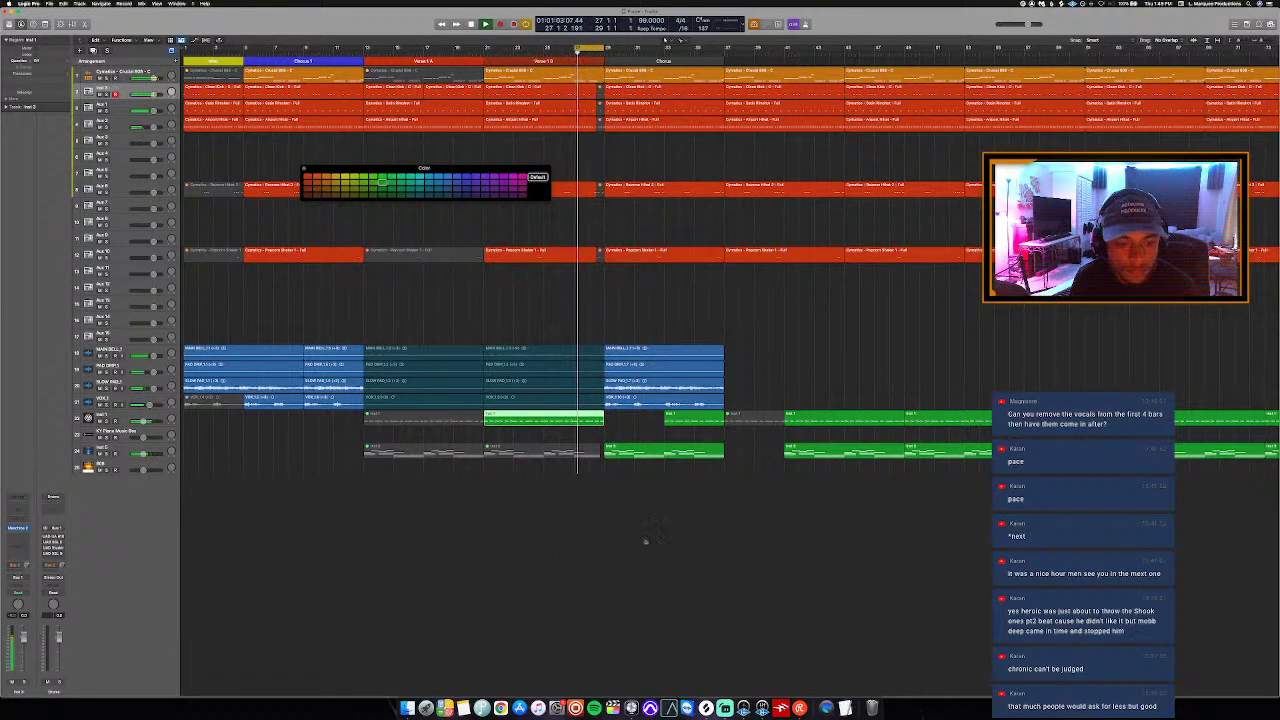
key("e")
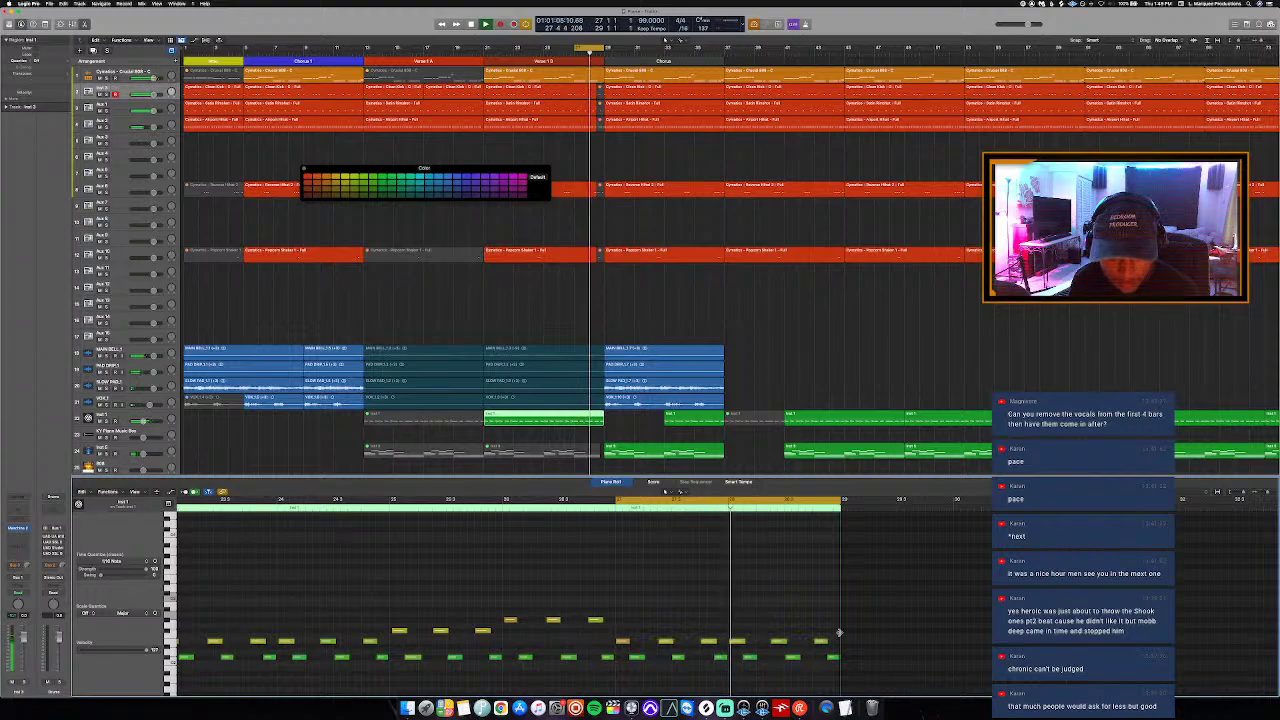
left_click_drag(808, 614, 855, 667)
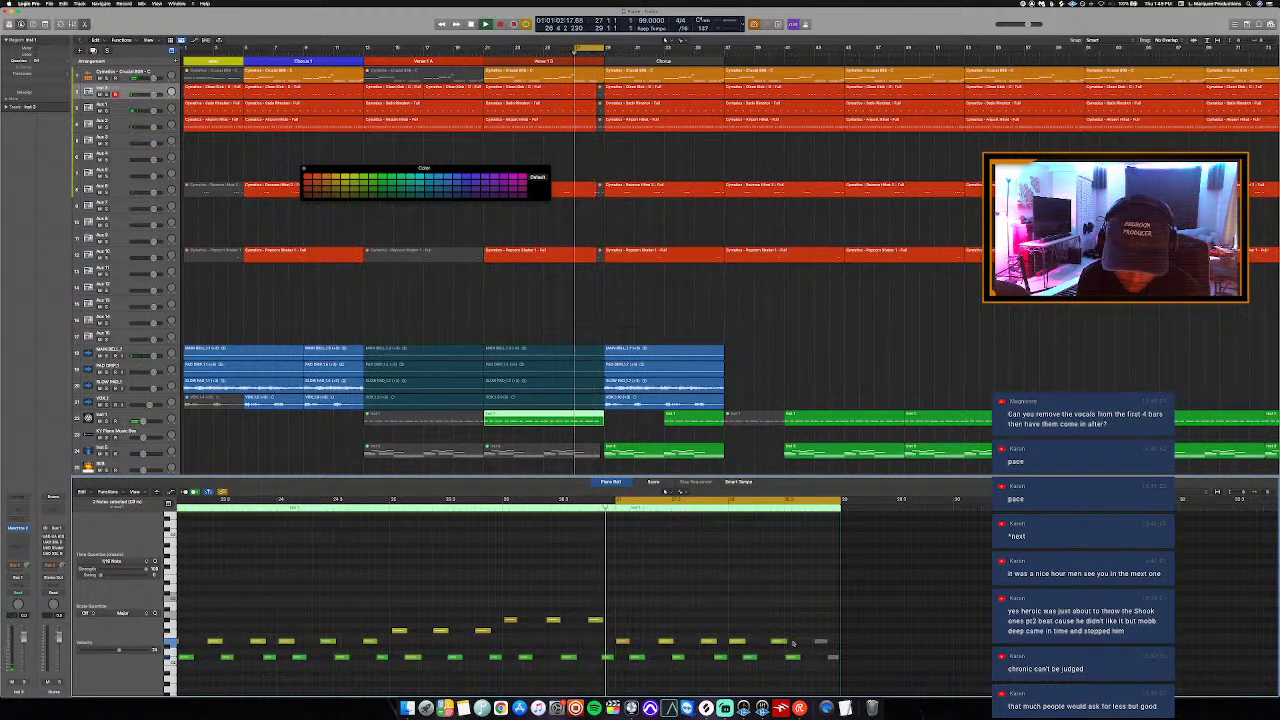
Step: Lower the pitch of the last unmuted low note and shorten the loop to bars 28 to 29
scroll(785, 635, "down", 3)
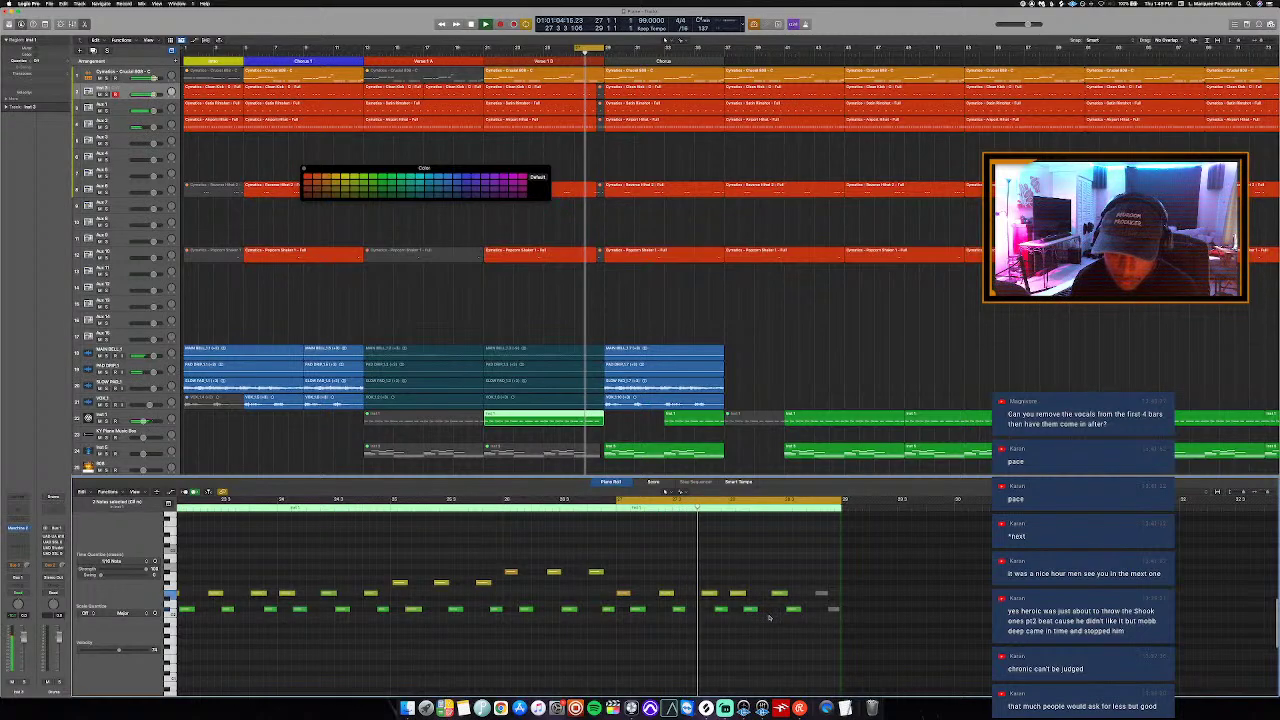
scroll(770, 617, "up", 3)
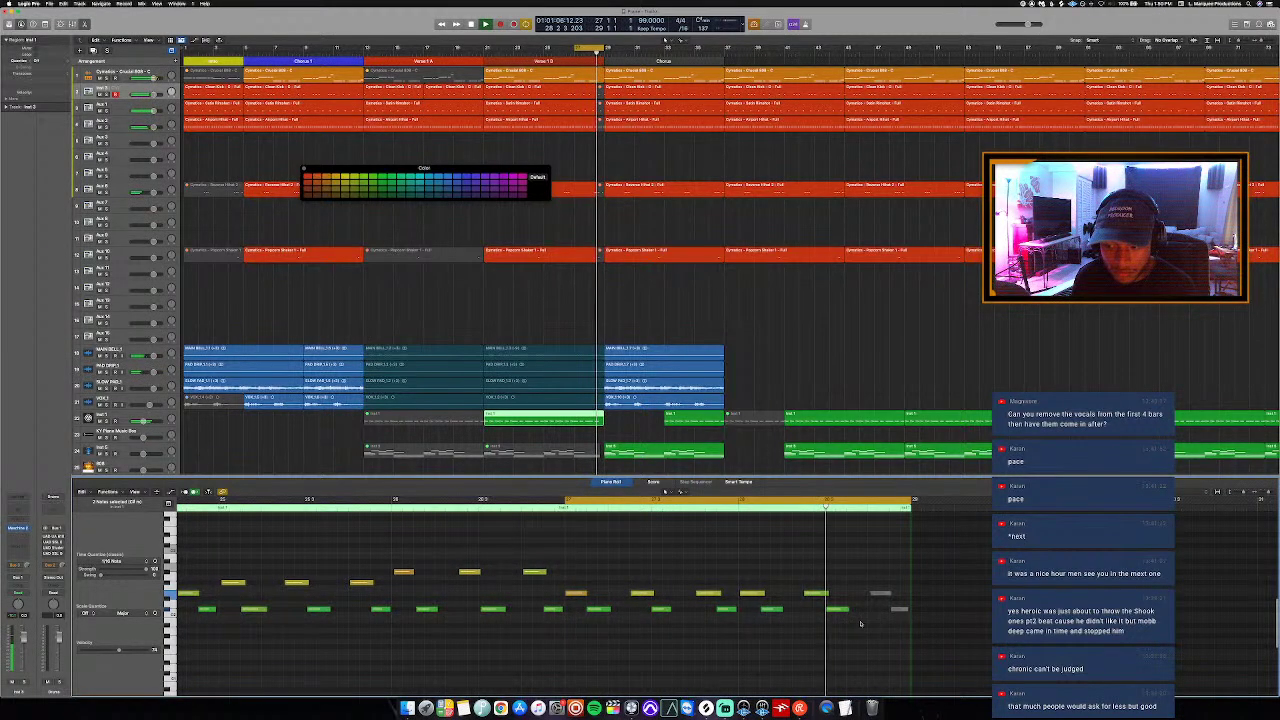
left_click_drag(838, 612, 838, 626)
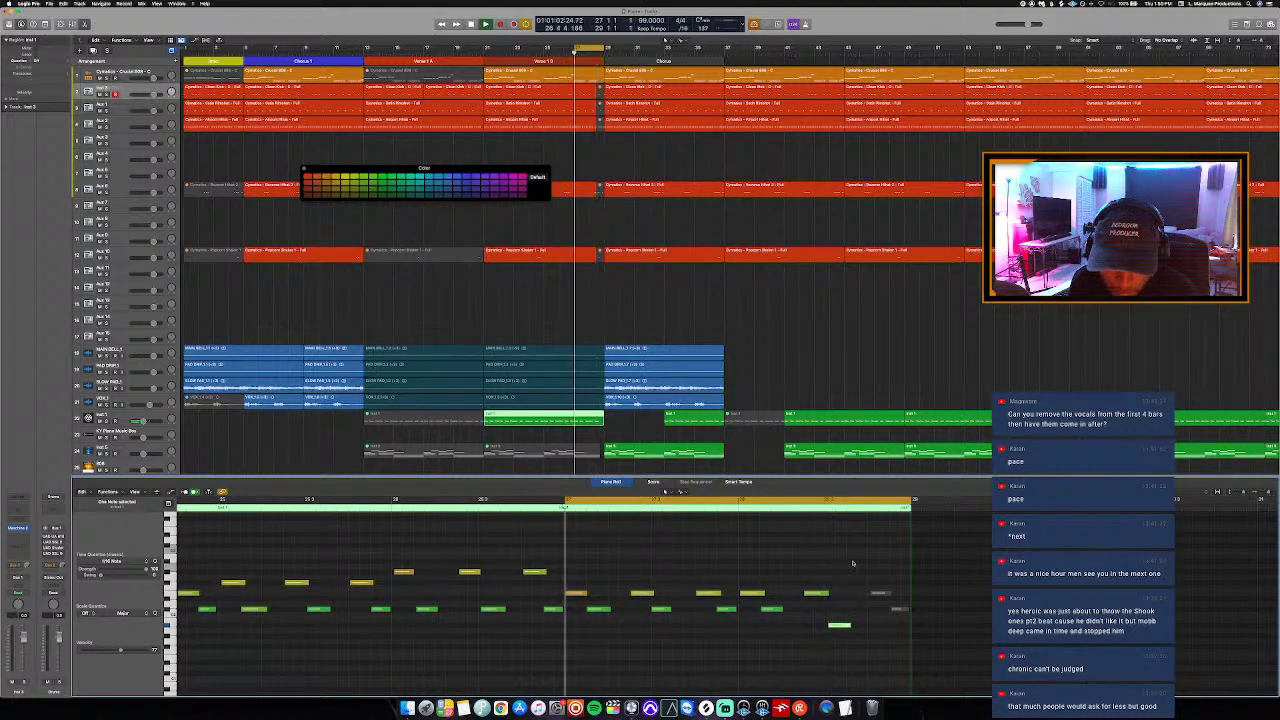
left_click_drag(740, 499, 901, 549)
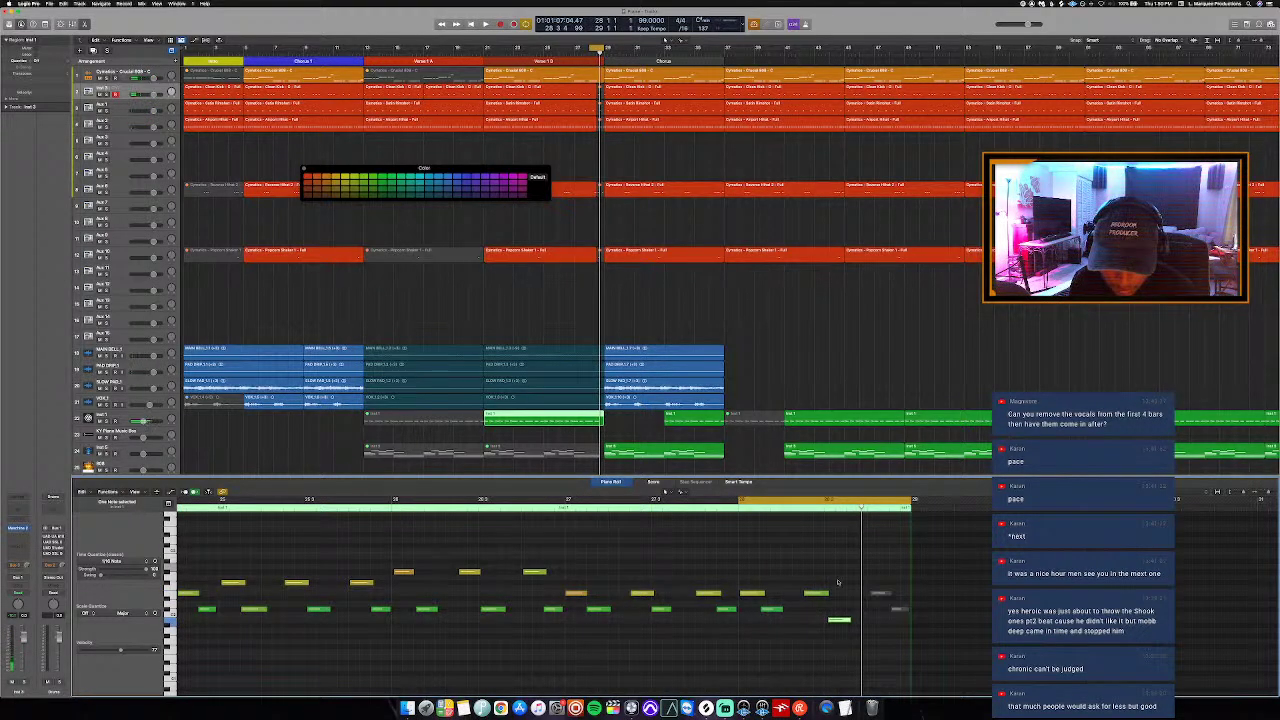
Step: Unmute the region's last low note, move it earlier to sit under the muted upper note, and play back the result
key("space")
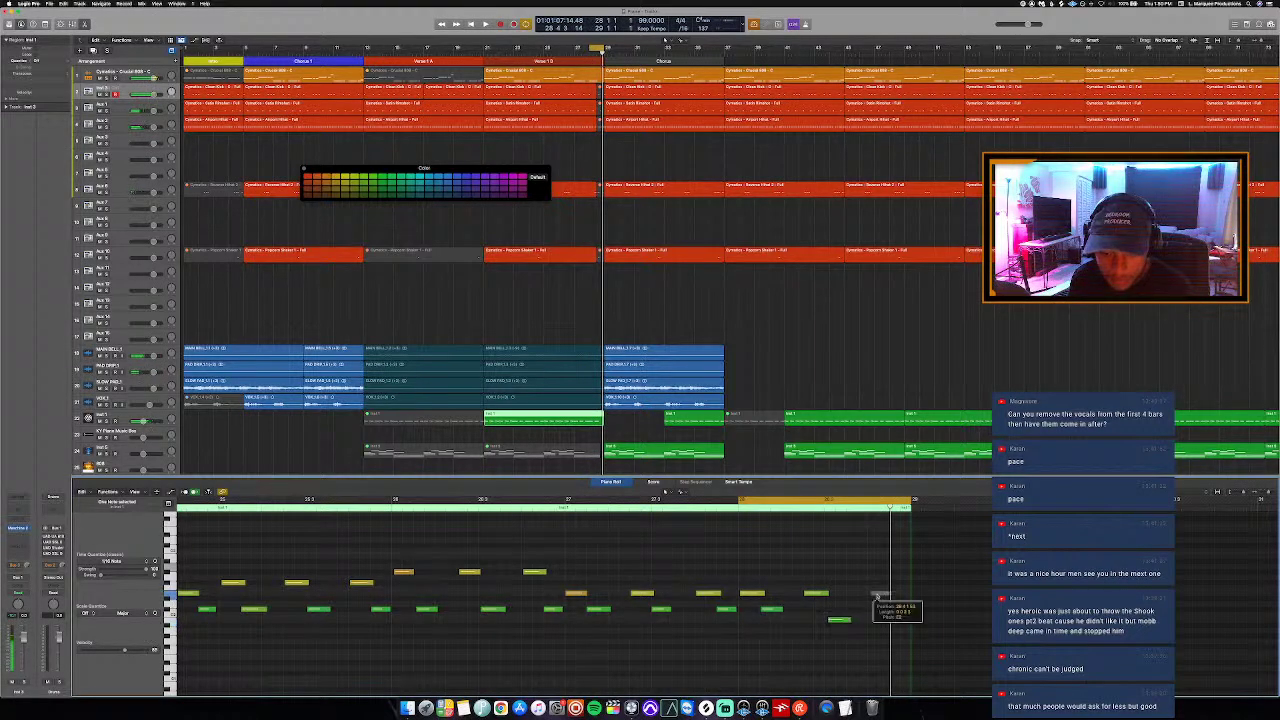
key("space")
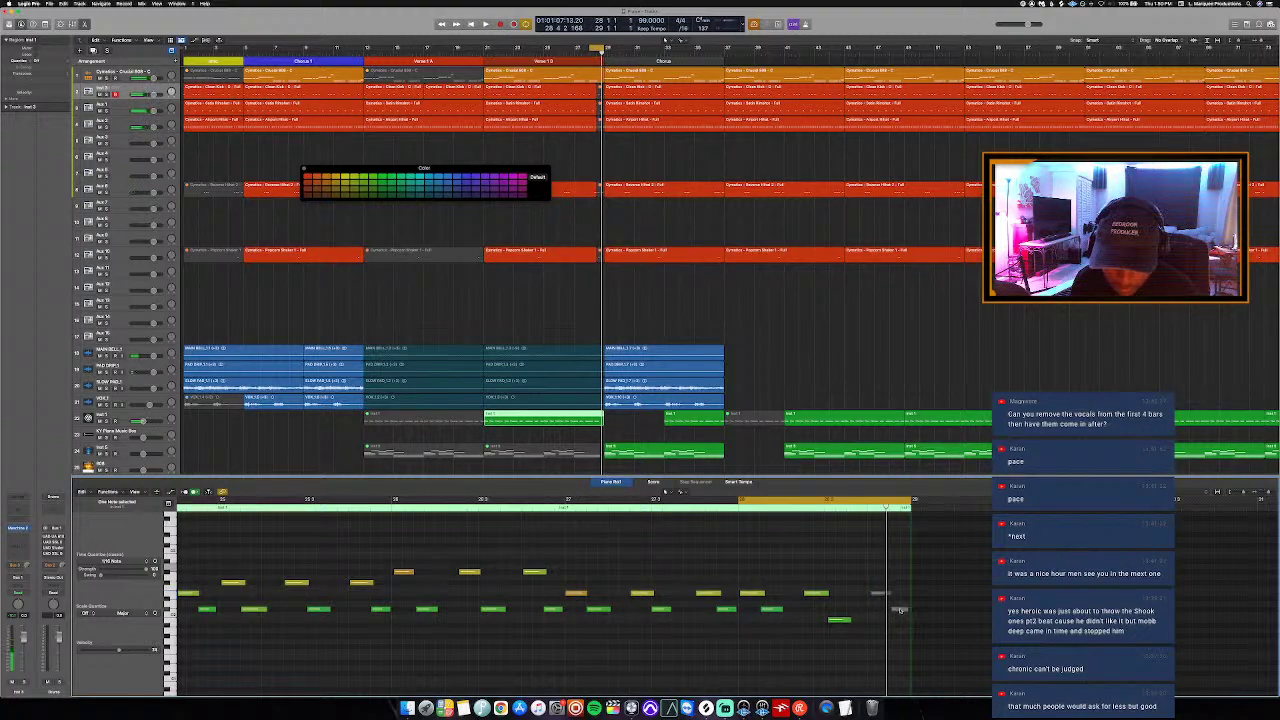
left_click_drag(888, 612, 877, 613)
key("space")
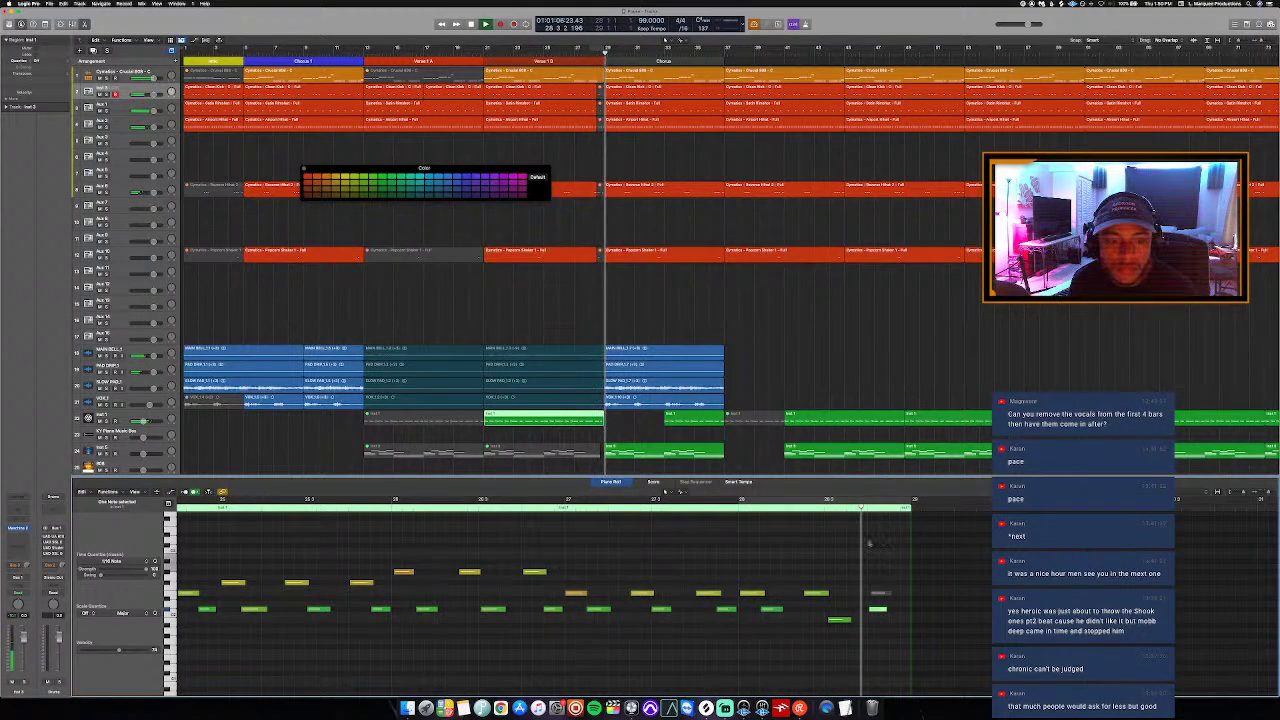
key("e")
key("space")
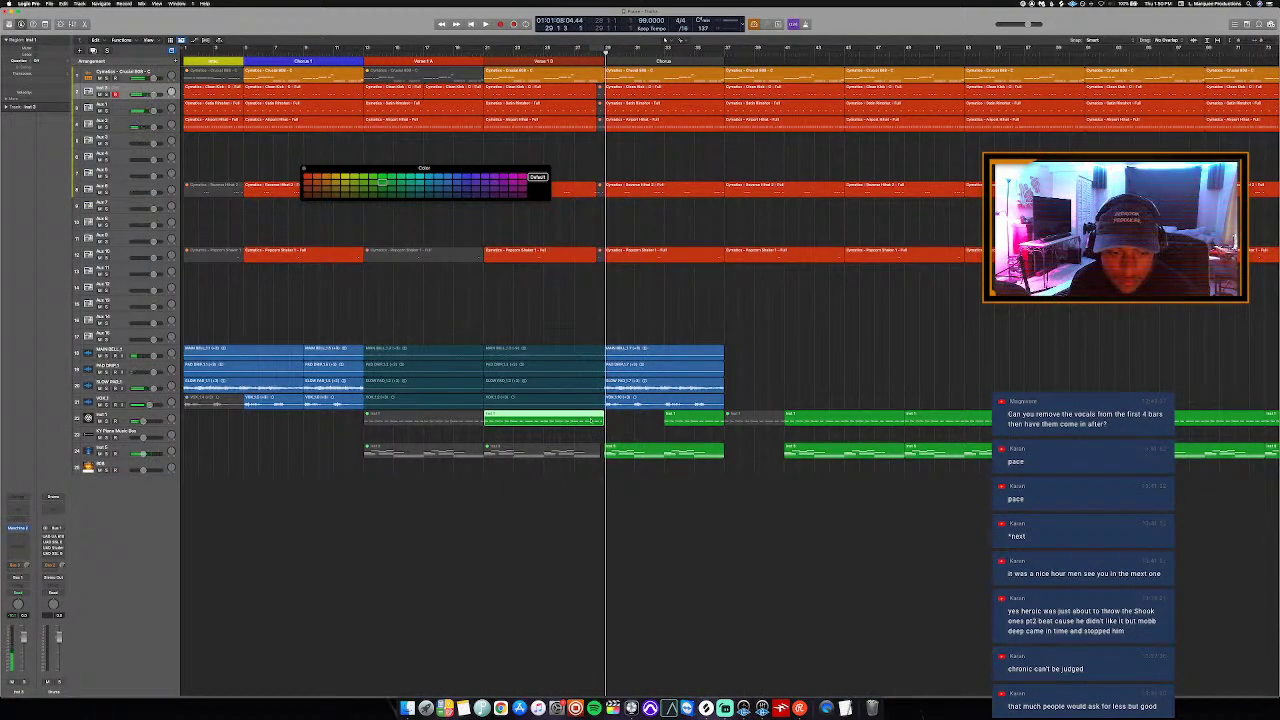
Step: Extend the lowered note's start back to 28 3 1 1, turn off looping and play from bar 28 into the chorus
key("e")
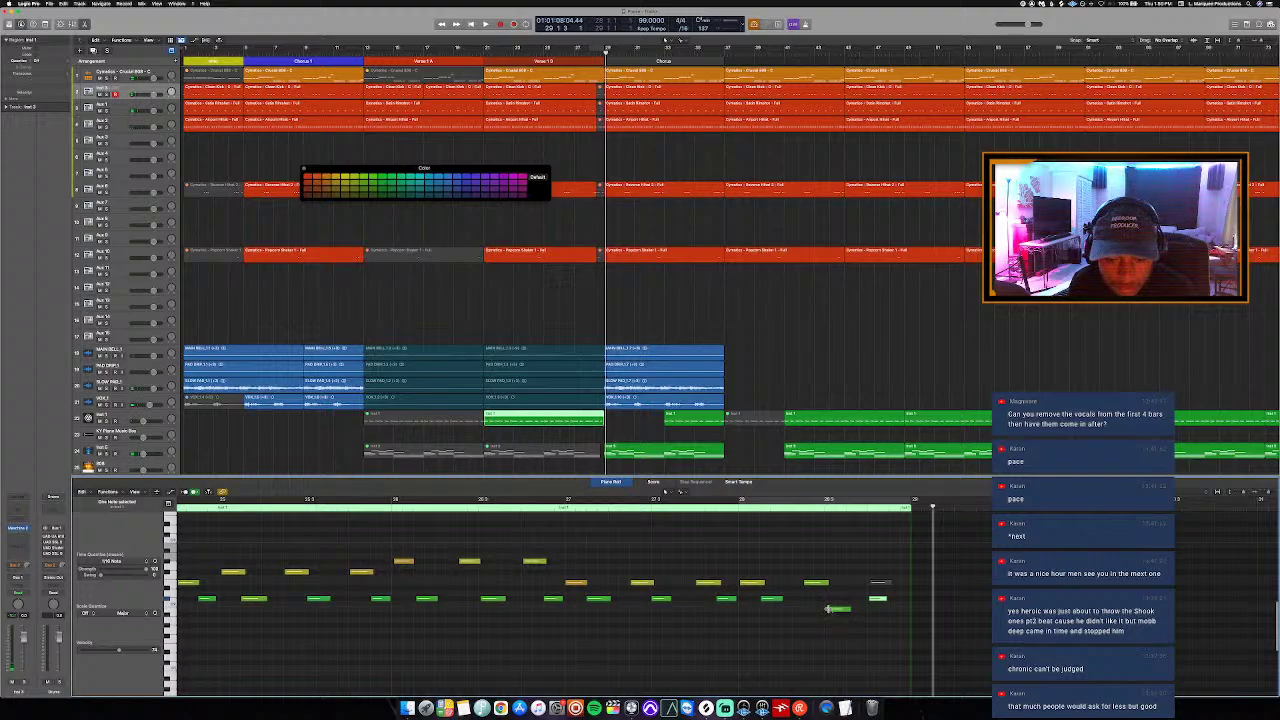
left_click_drag(826, 615, 824, 616)
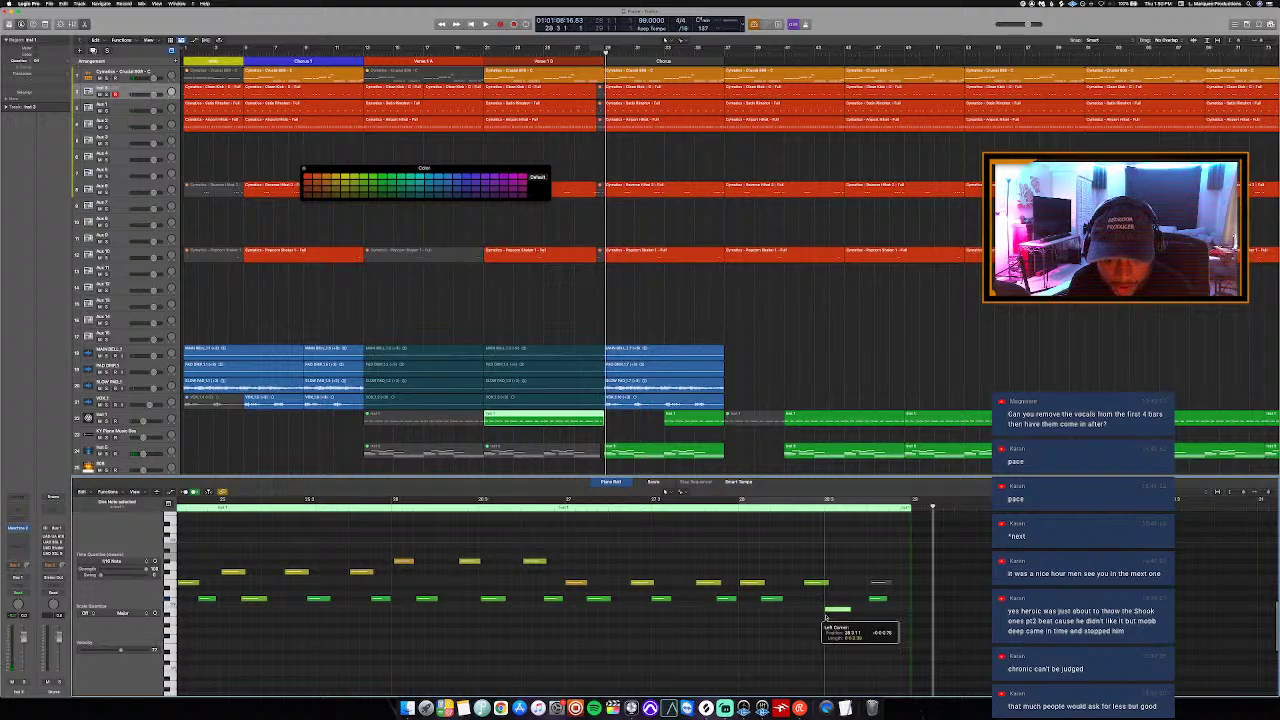
left_click(743, 510)
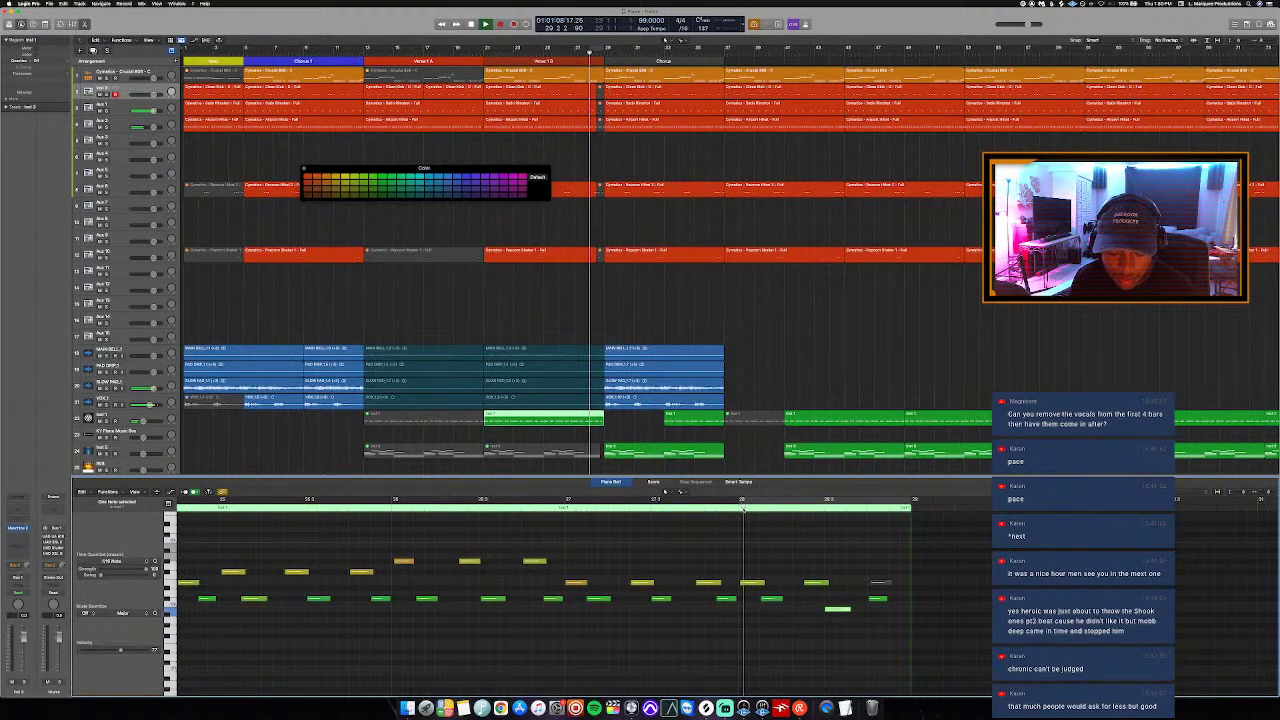
key("c")
key("space")
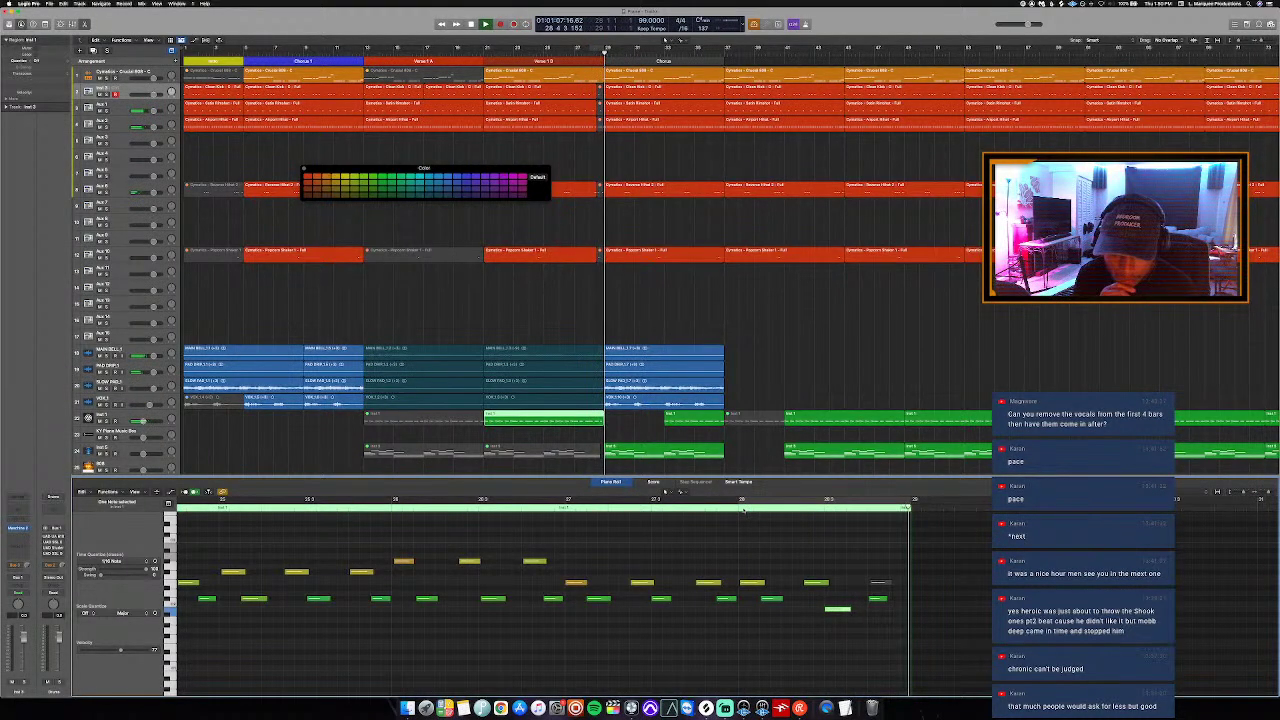
key("p")
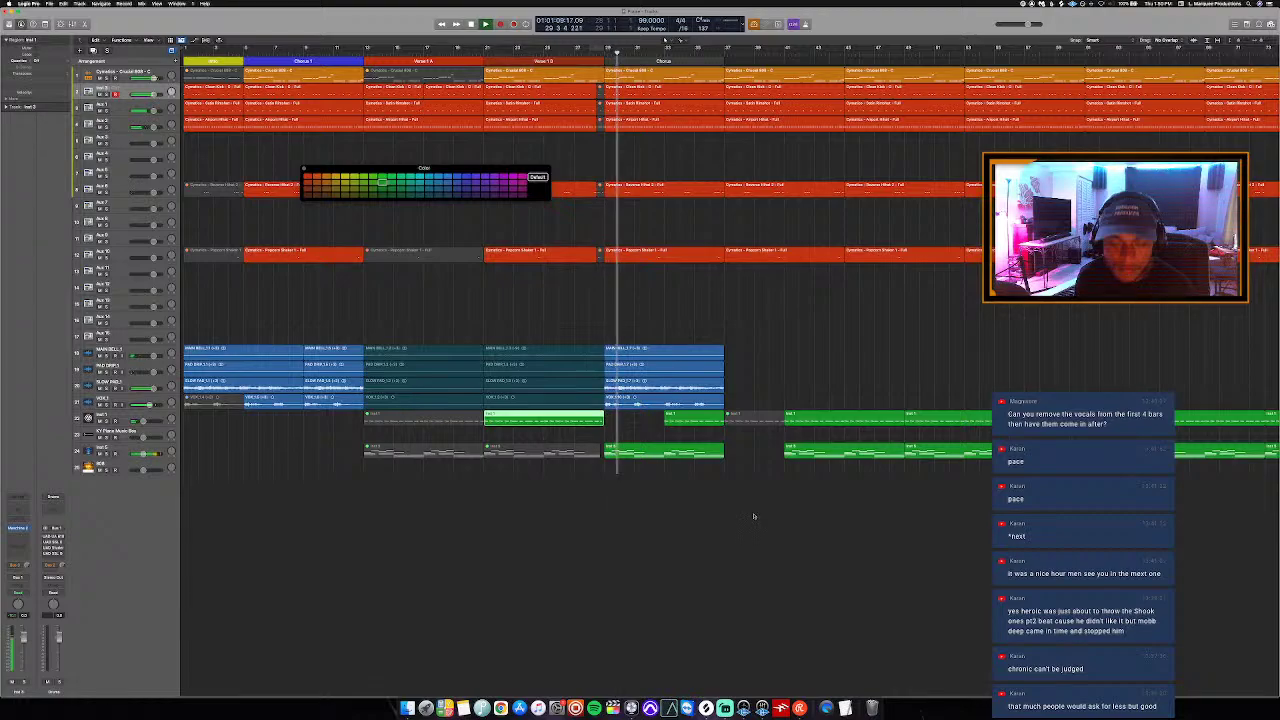
key("p")
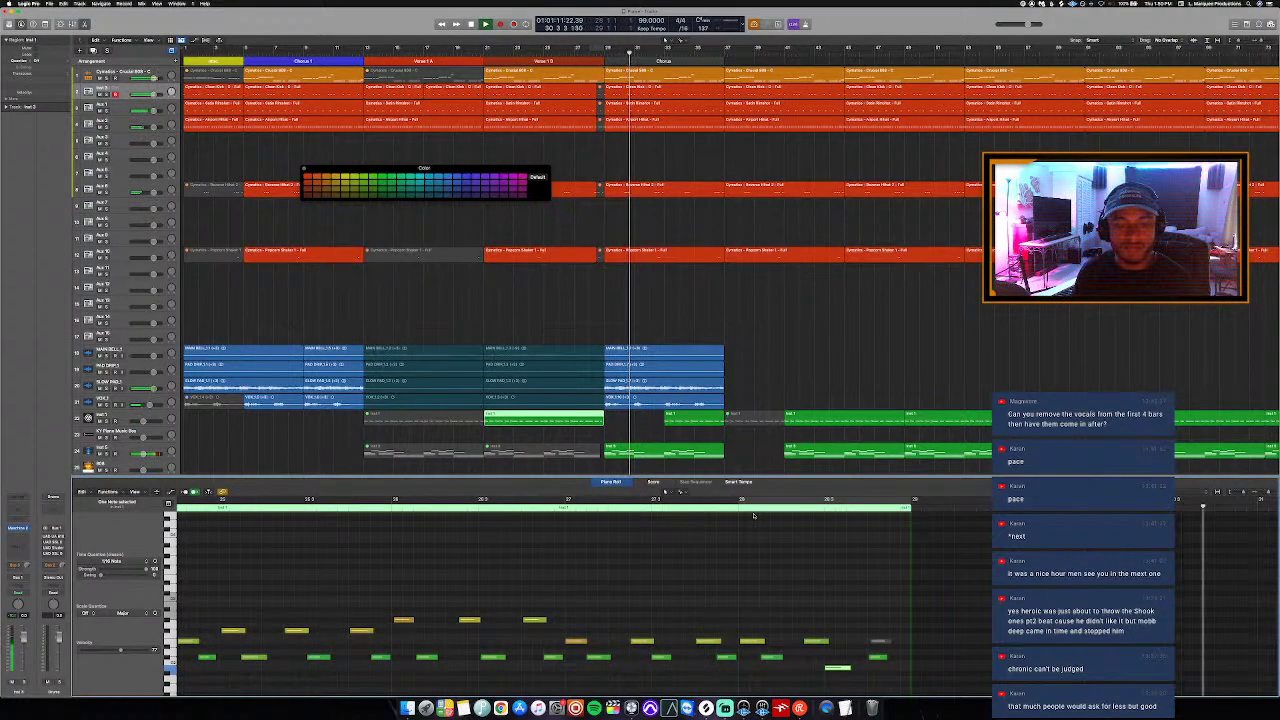
key("p")
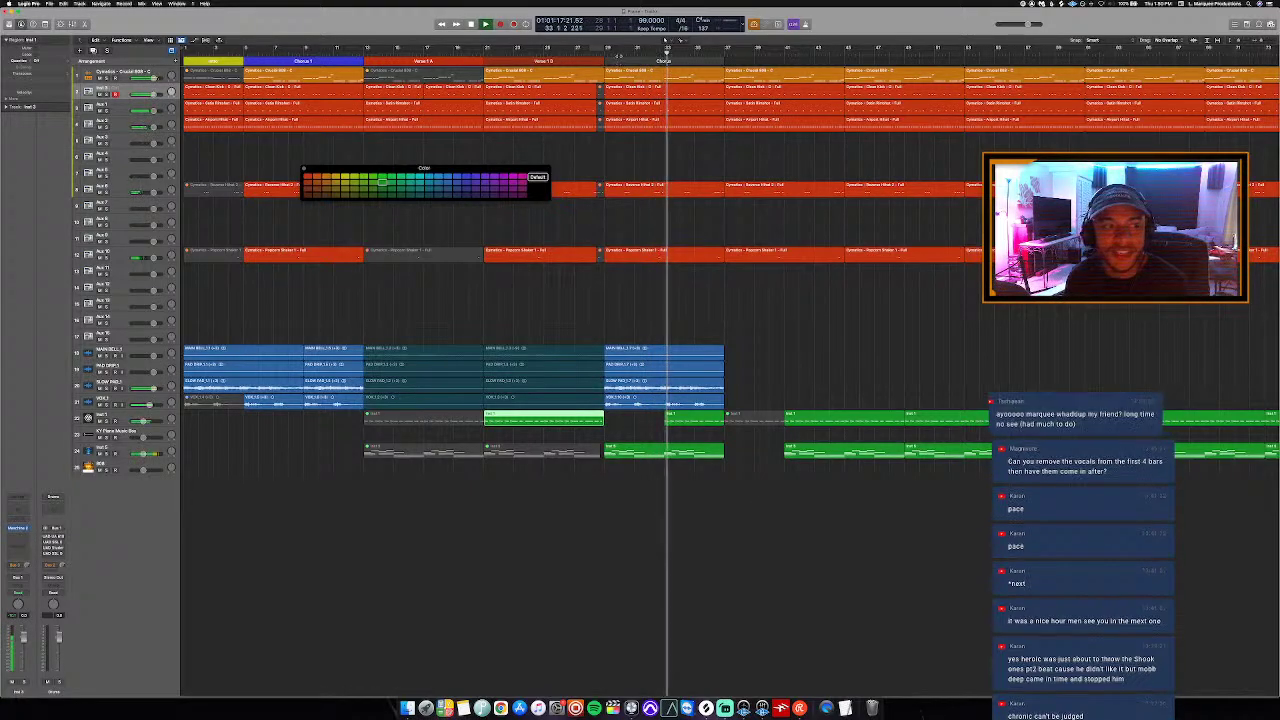
Step: Colour the Chorus marker at bar 29 blue and rename it Chorus 2
left_click(619, 50)
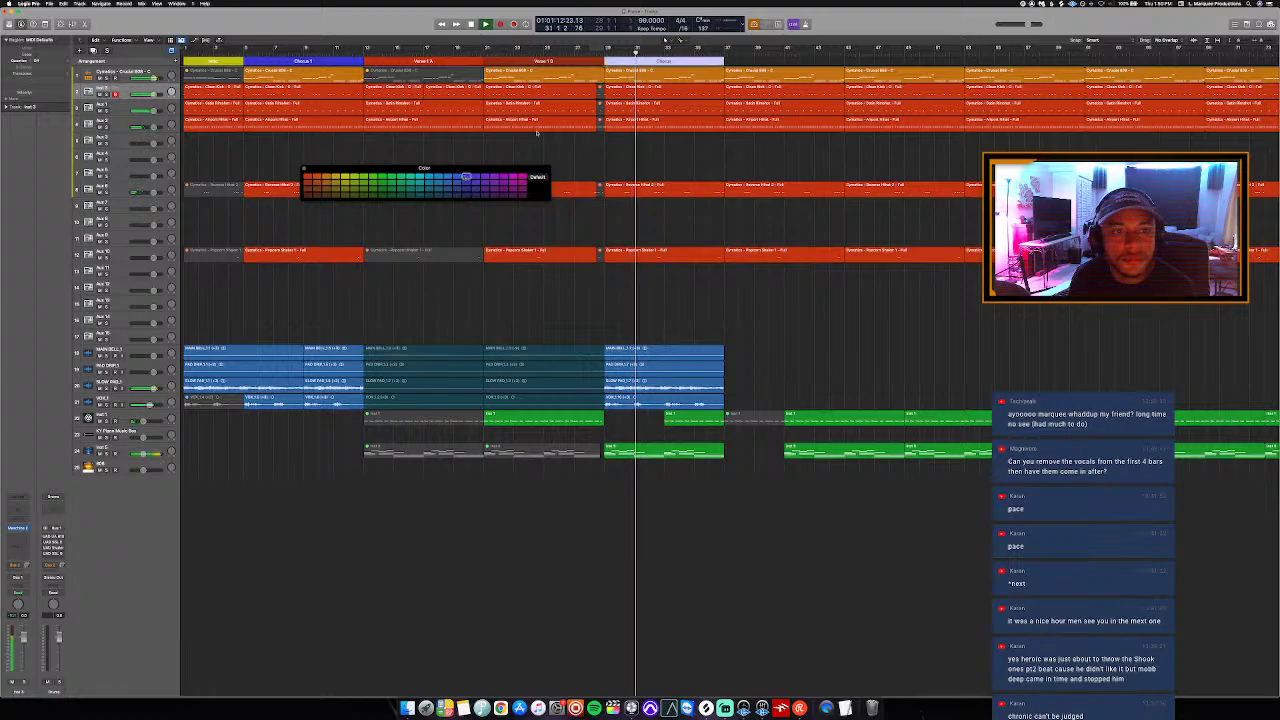
left_click(668, 61)
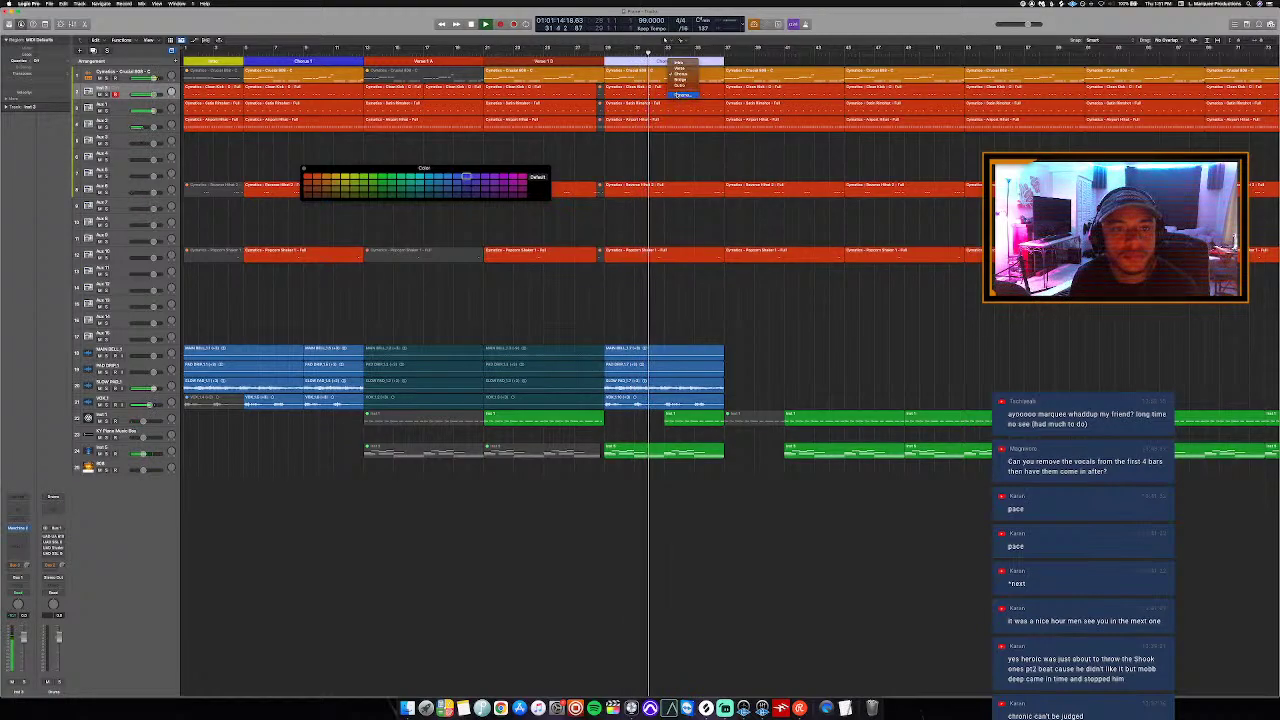
left_click(681, 94)
left_click(712, 135)
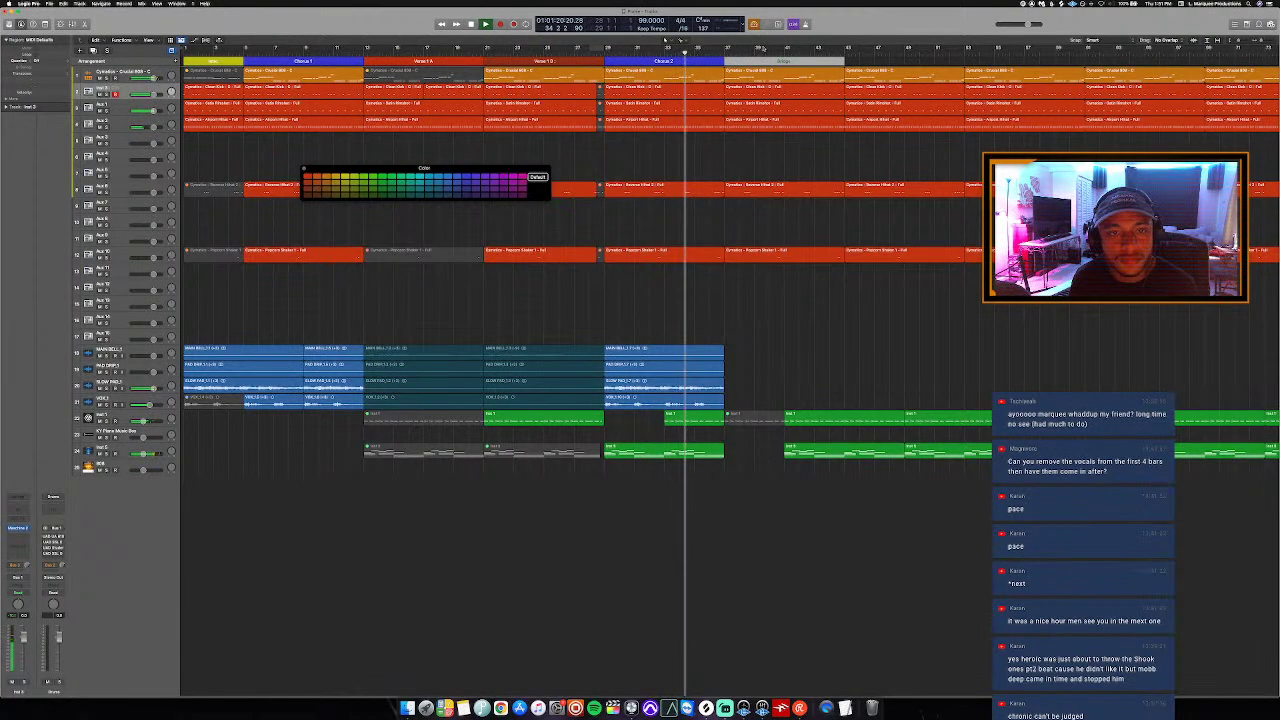
Step: Change the Bridge marker at bar 37 to Verse and stop playback
left_click(785, 61)
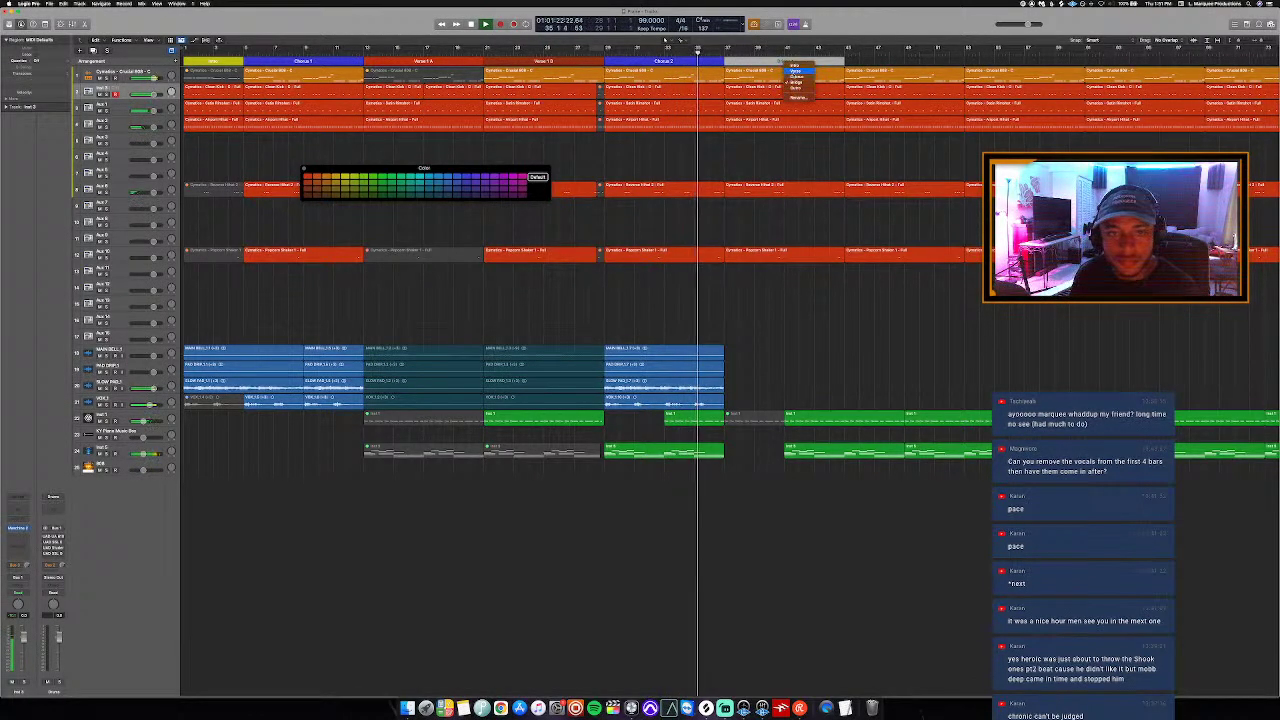
left_click(796, 80)
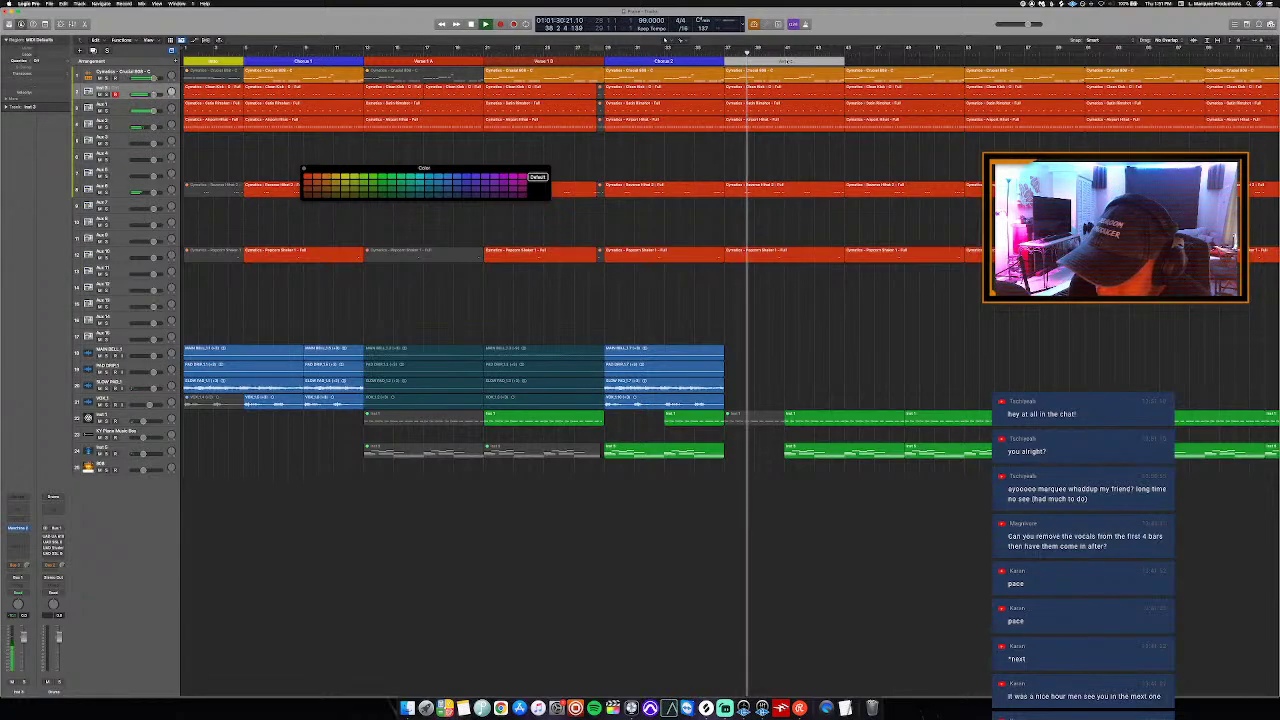
key("space")
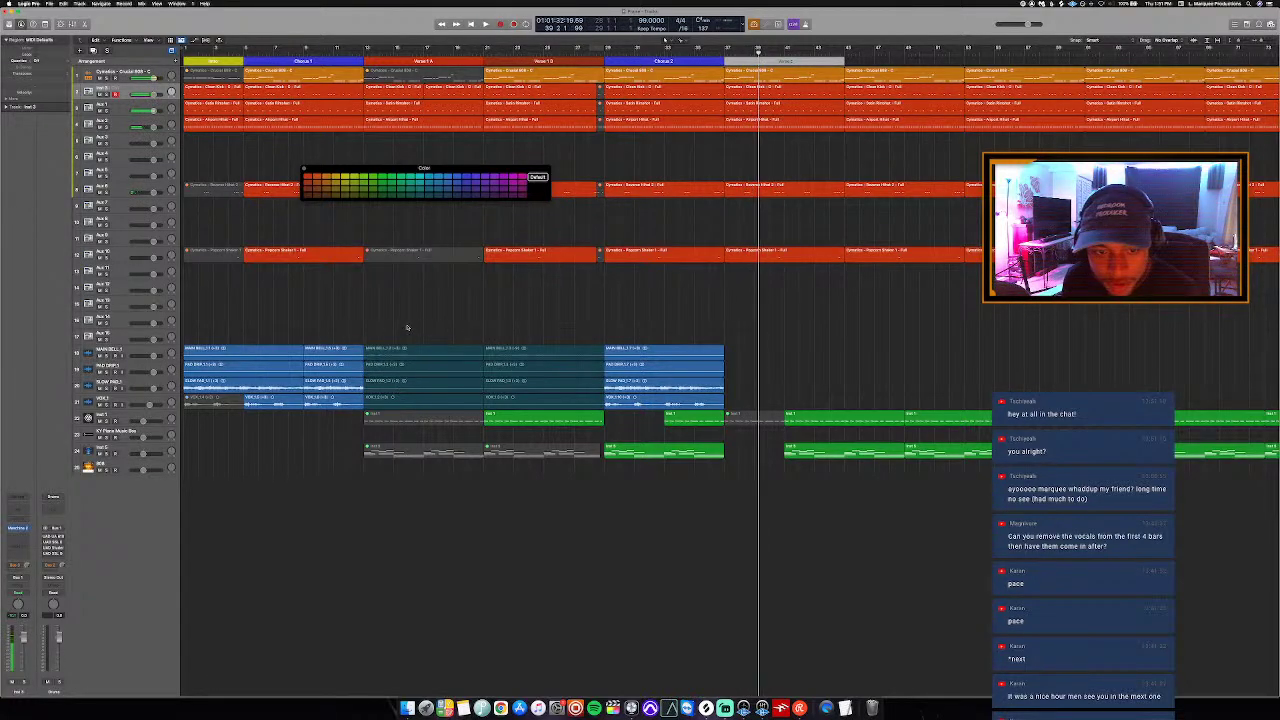
Step: Copy the bell, pad and vocal regions plus the unmuted instrument region from both first-verse sections to bar 37
left_click_drag(406, 325, 521, 423)
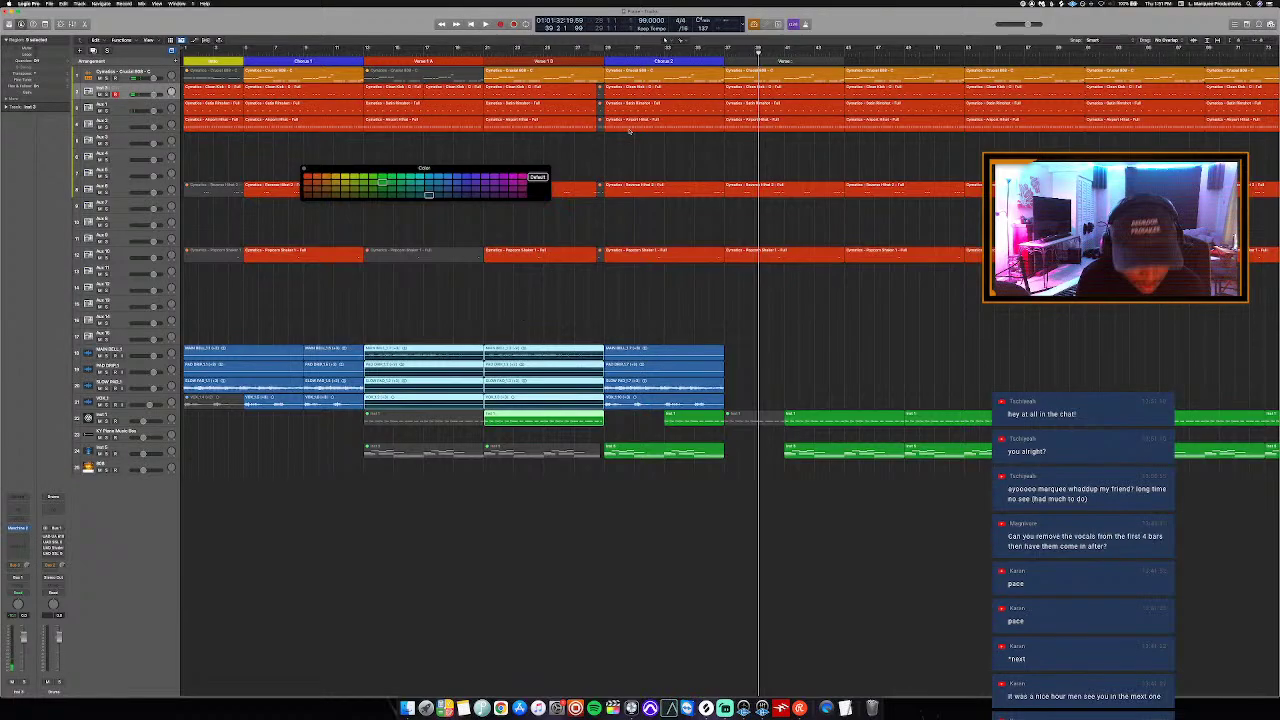
left_click(724, 47)
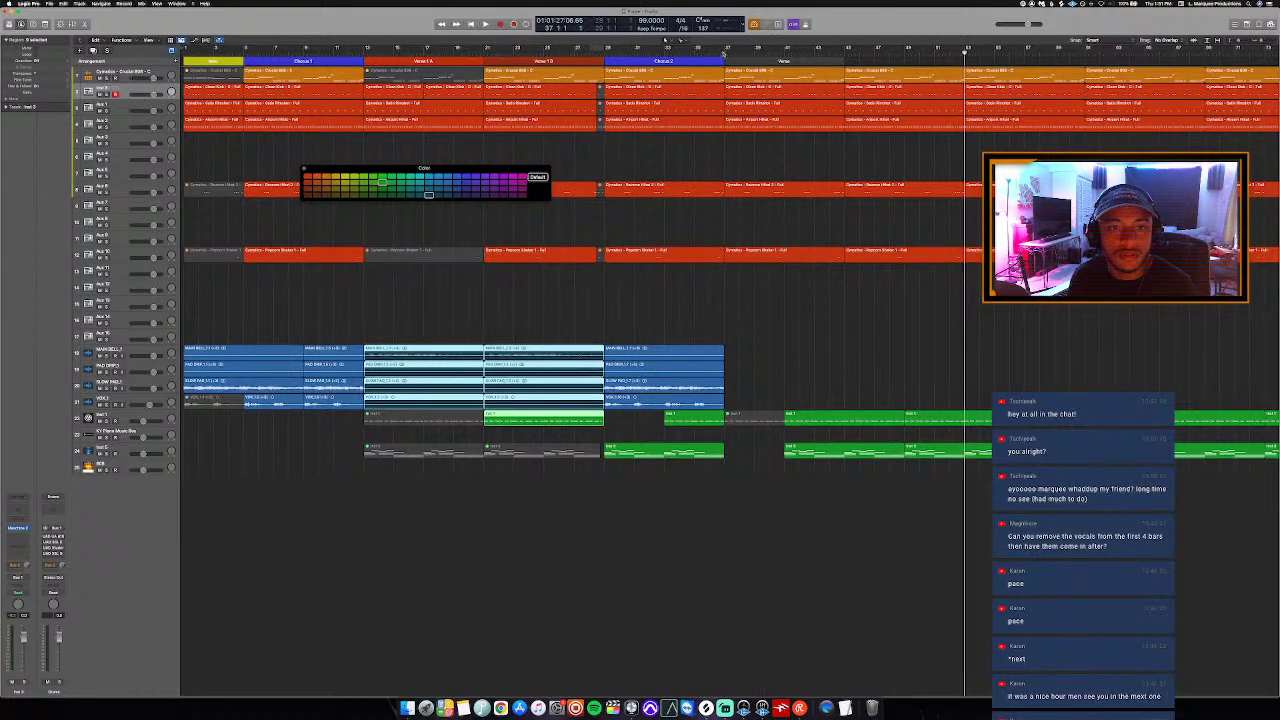
key("super+v")
left_click(783, 320)
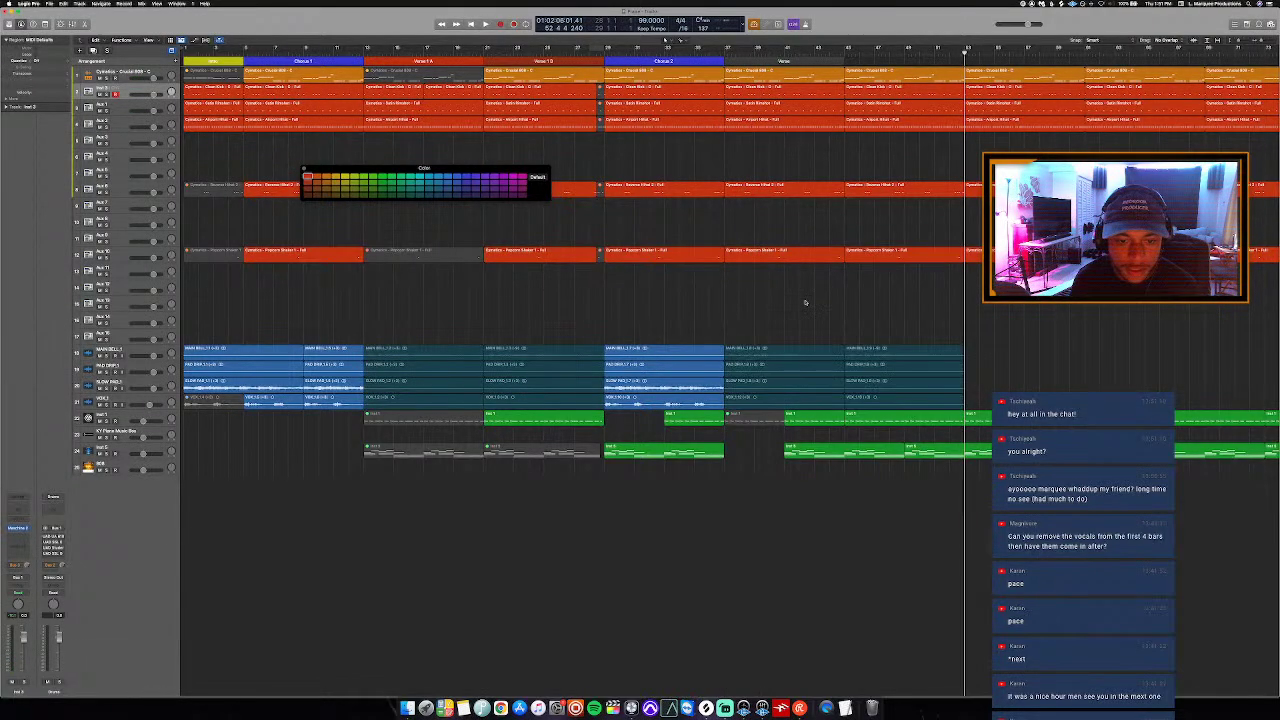
Step: Split the copied main bell region at bar 41, mute its bars 37–41 part and play back the transition out of Chorus 2
left_click(784, 48)
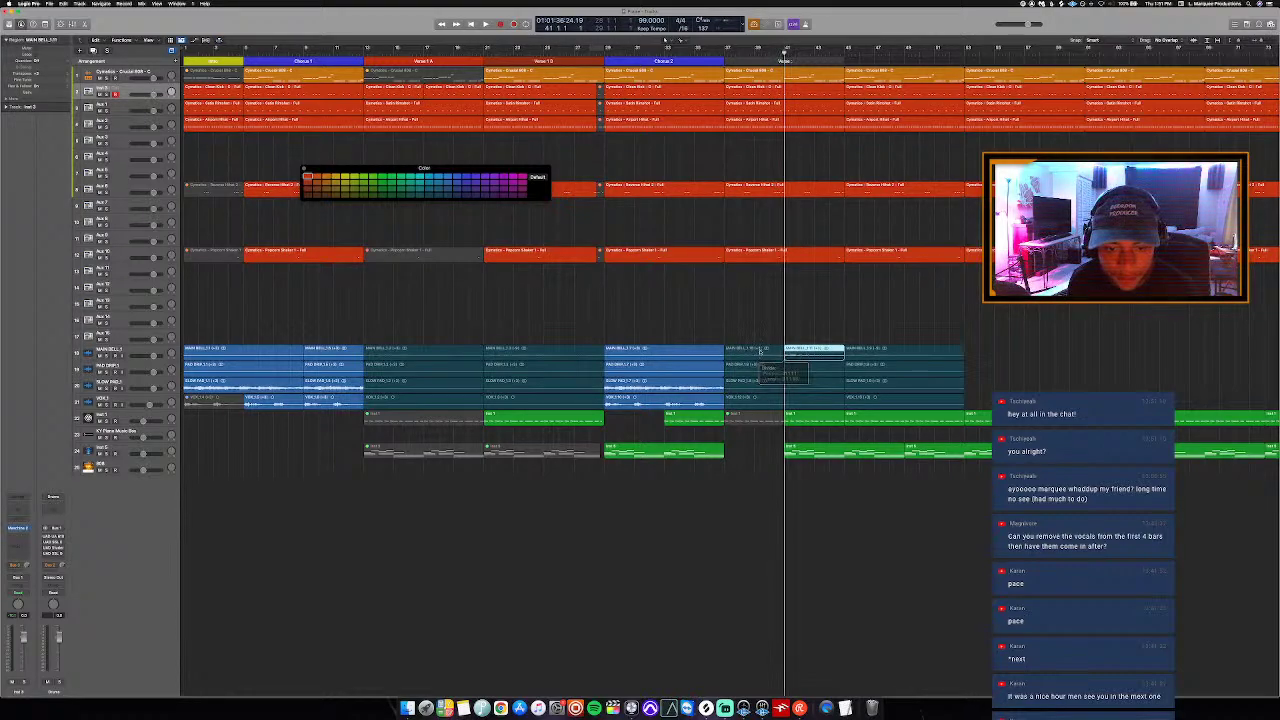
left_click(760, 352)
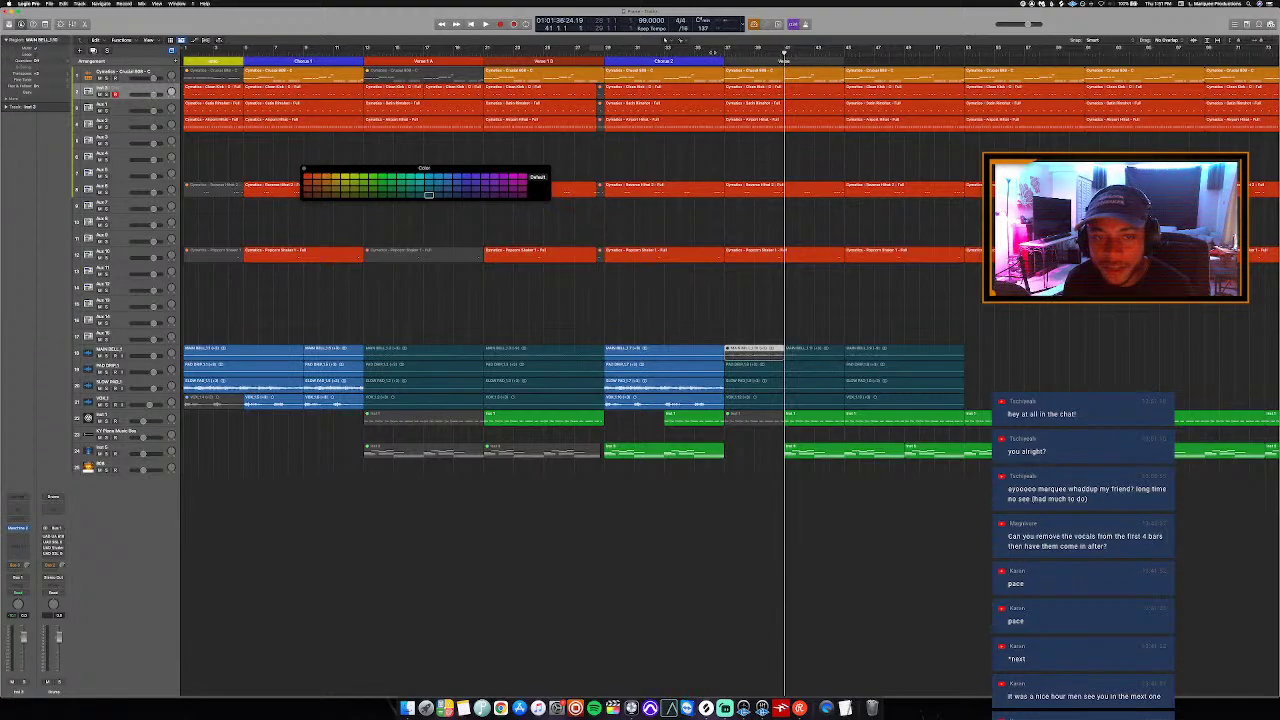
left_click(698, 50)
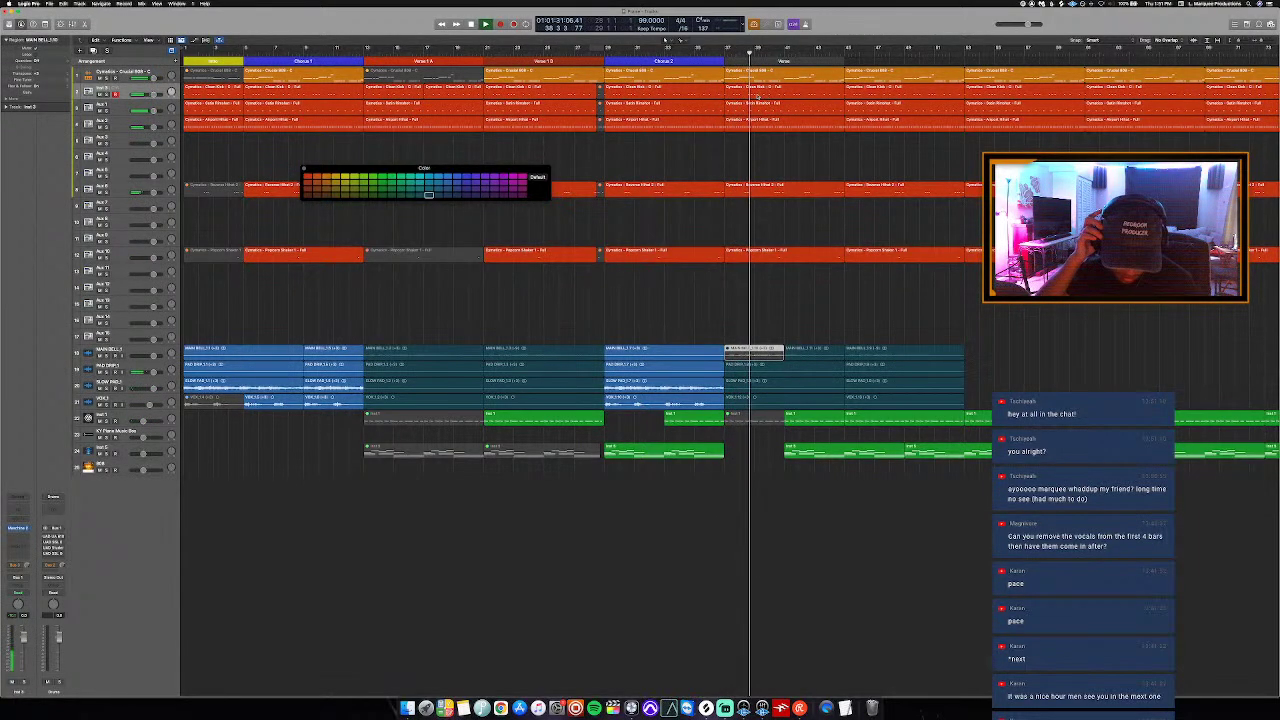
key("space")
Step: Mute the 808 region at bars 37–45, replace the kick there with copies of the Verse 1 A kick regions, and play it back
left_click(785, 70)
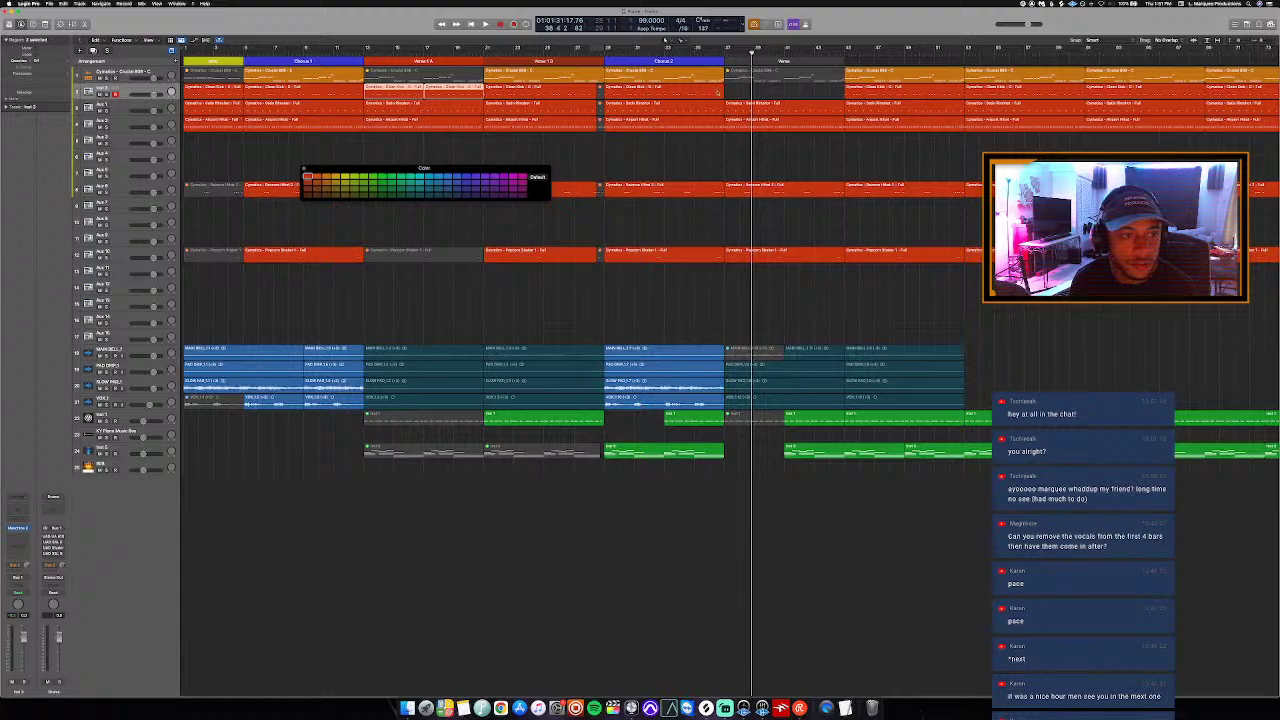
left_click_drag(718, 92, 757, 100)
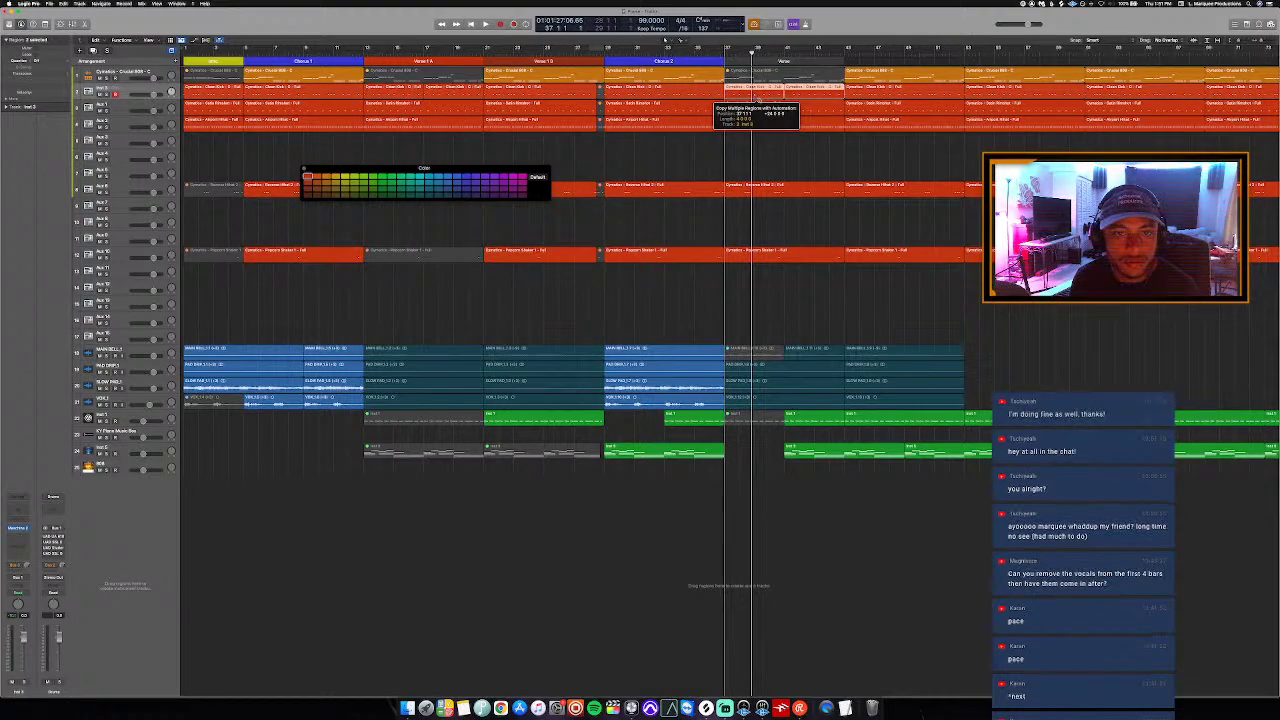
left_click(708, 52)
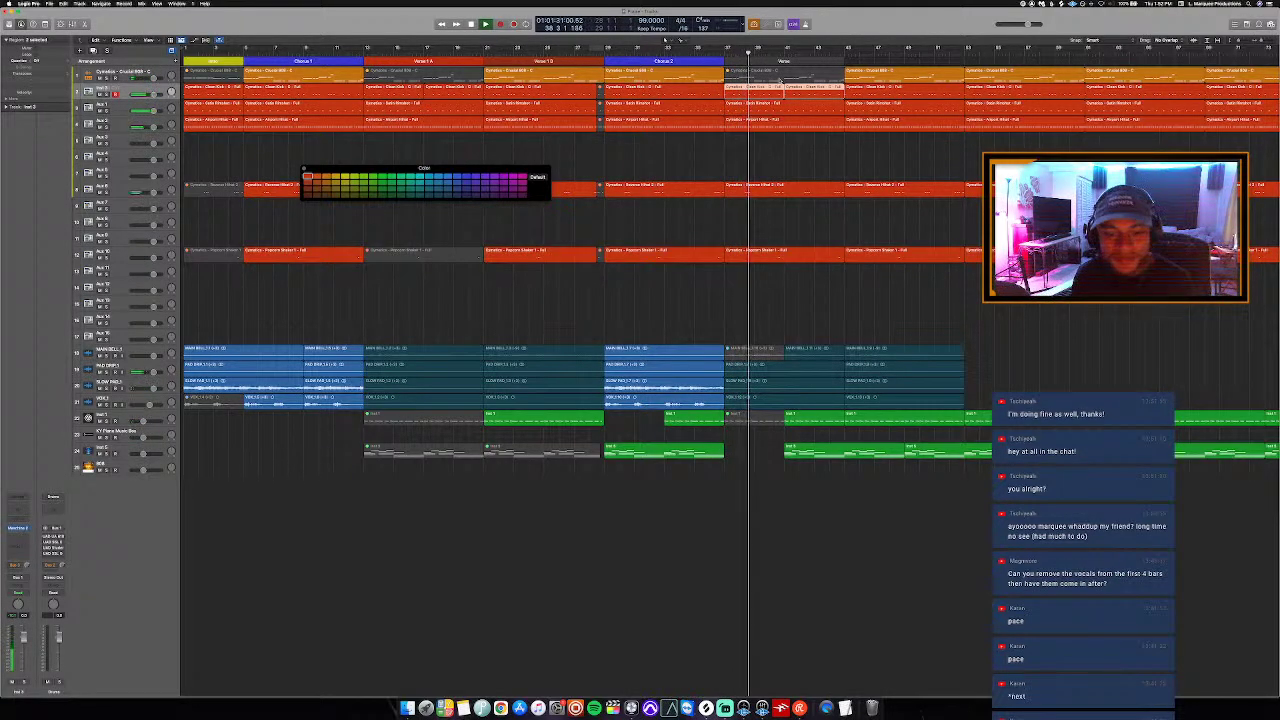
Step: Mute the lower hi-hat and shaker regions at bars 37–45 and restart playback from bar 37 with cycling off
left_click_drag(740, 150, 794, 293)
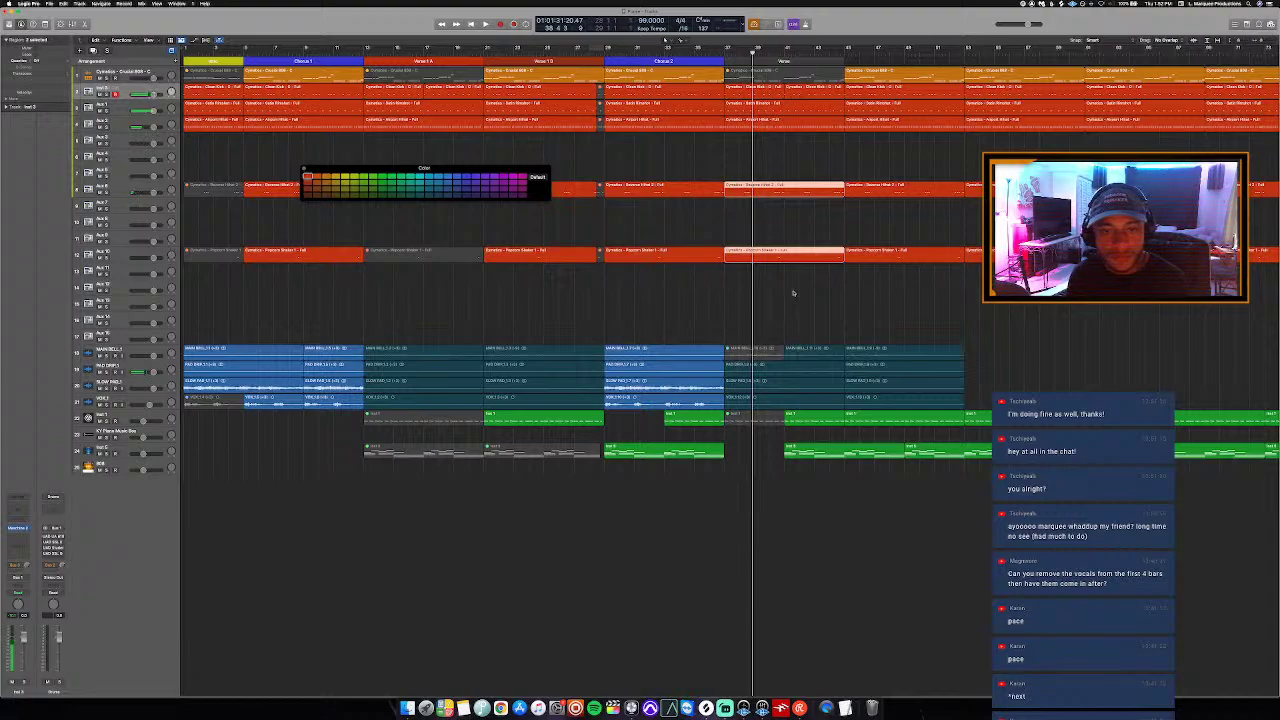
key("ctrl+m")
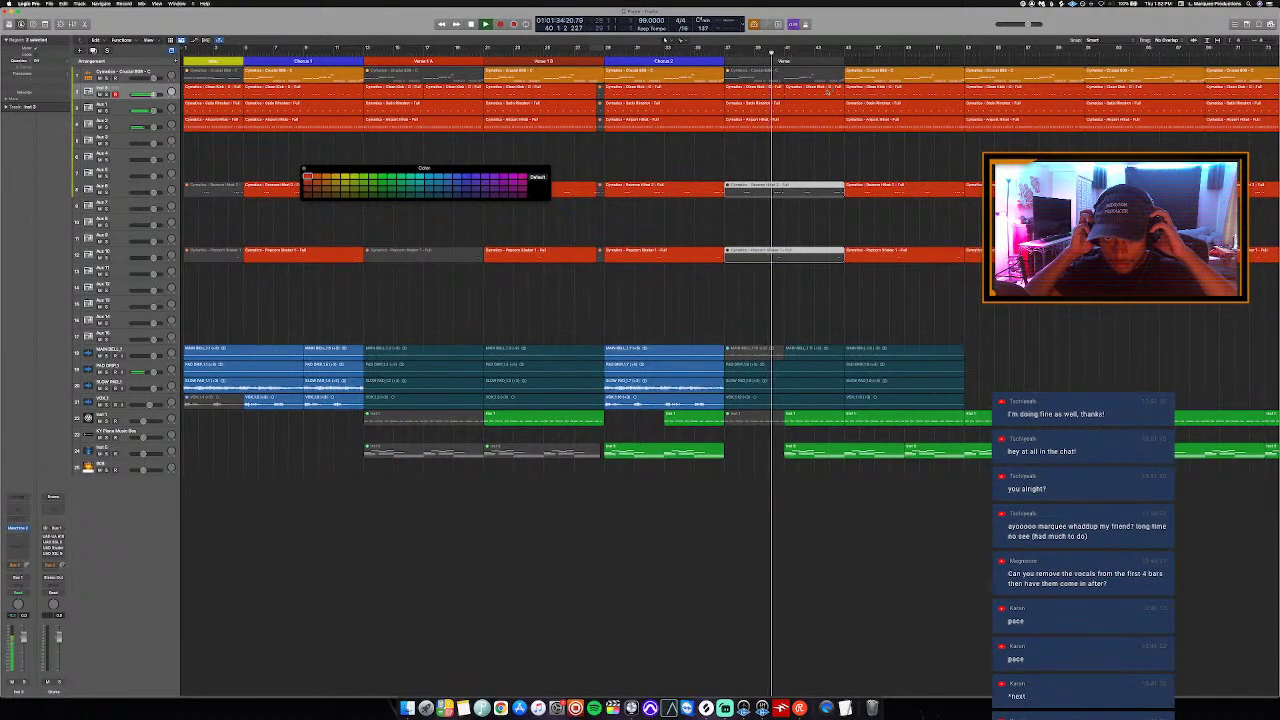
left_click_drag(772, 48, 784, 50)
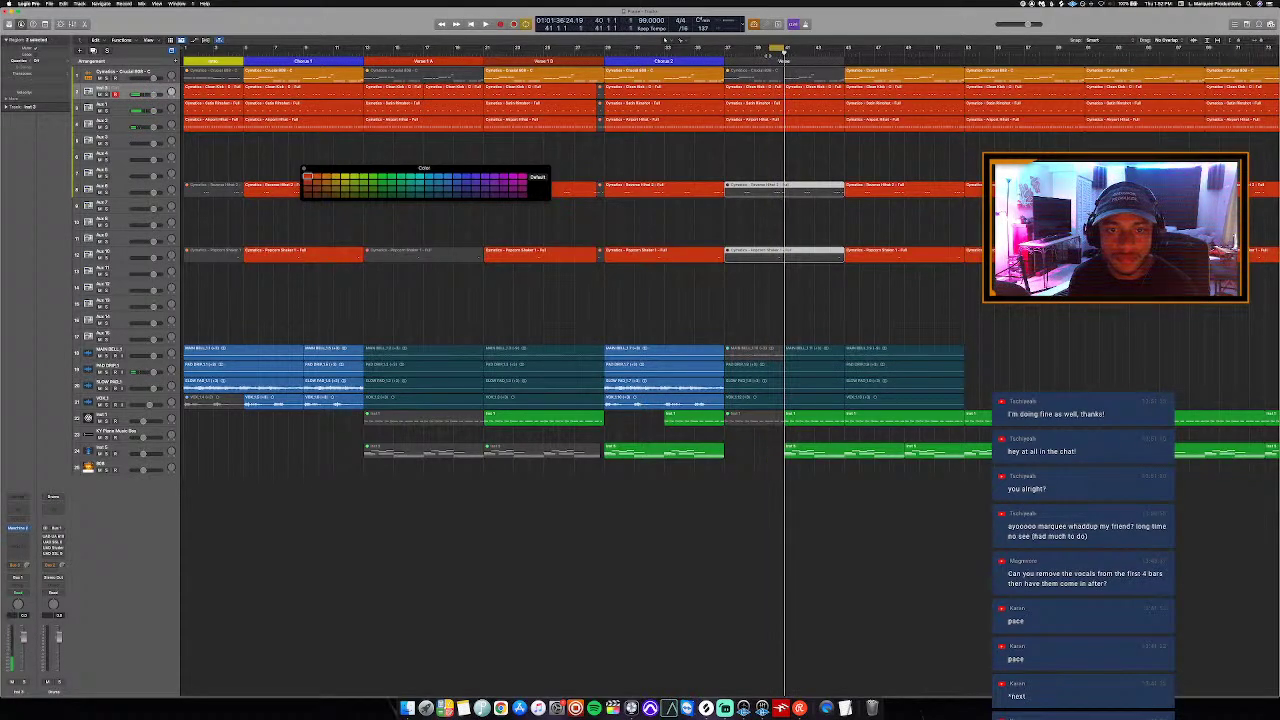
left_click(775, 50)
left_click(727, 52)
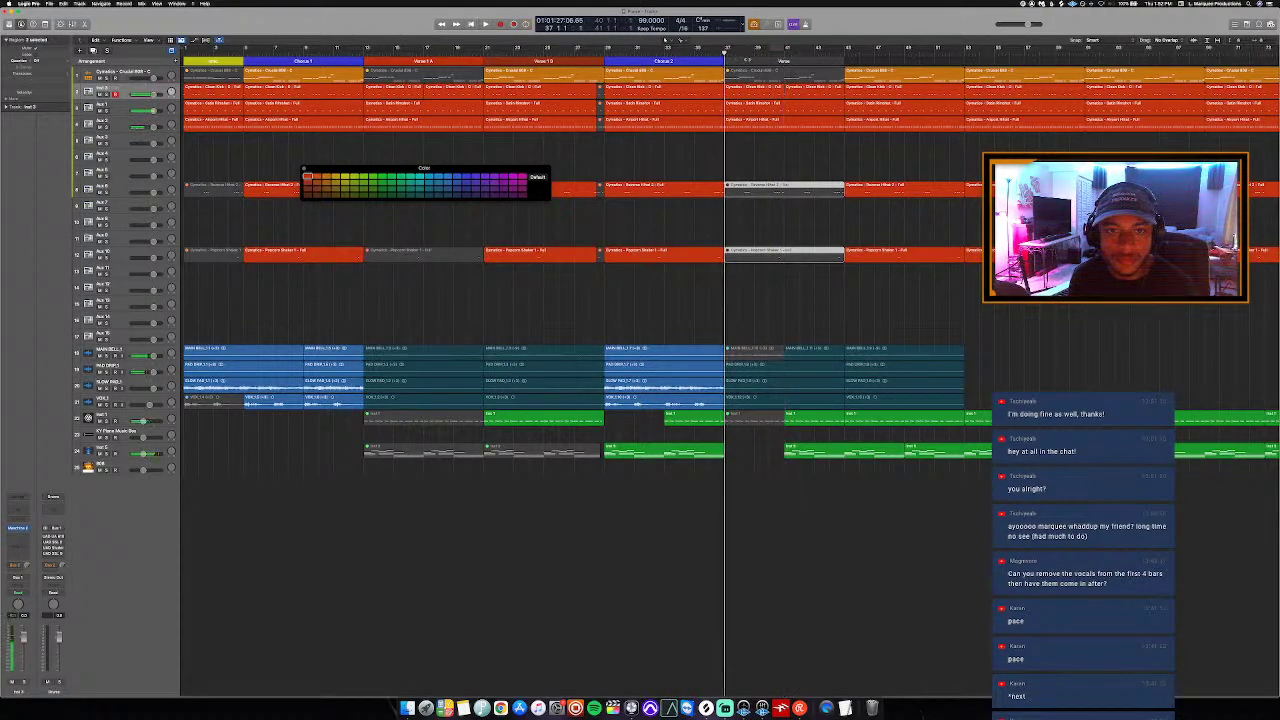
Step: Colour the Verse marker at bar 37 red
left_click(792, 76)
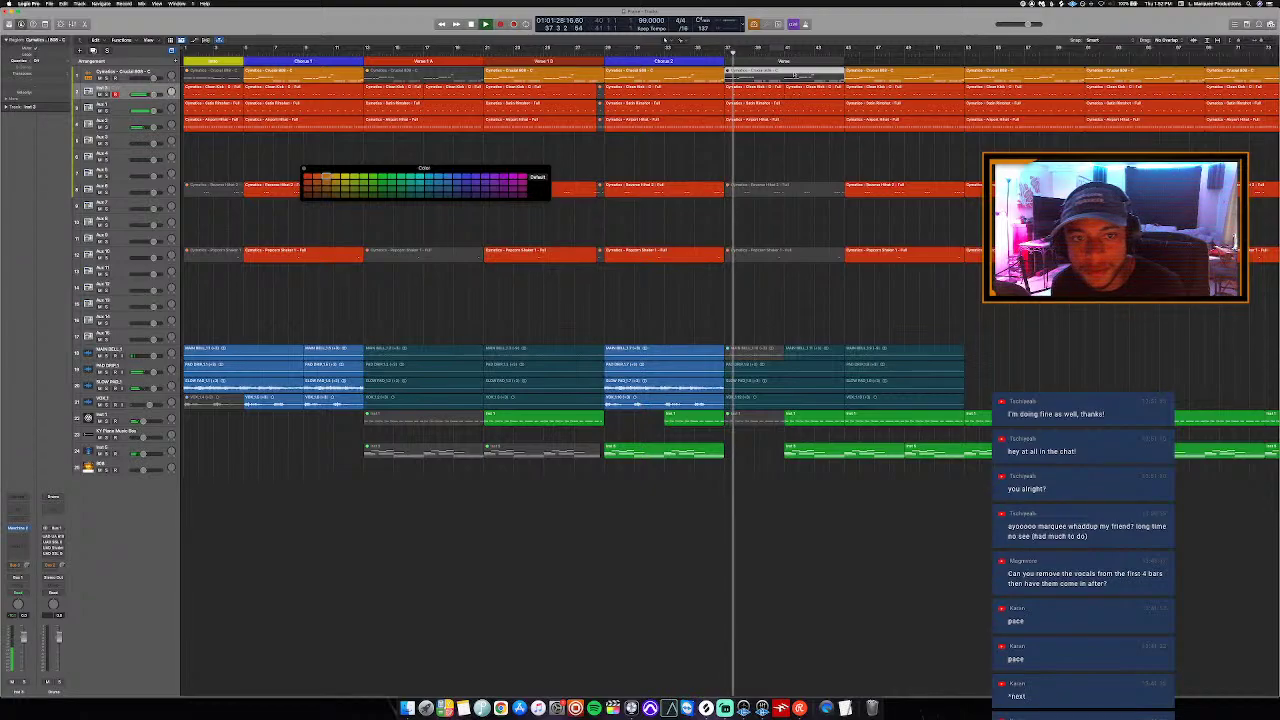
key("alt+c")
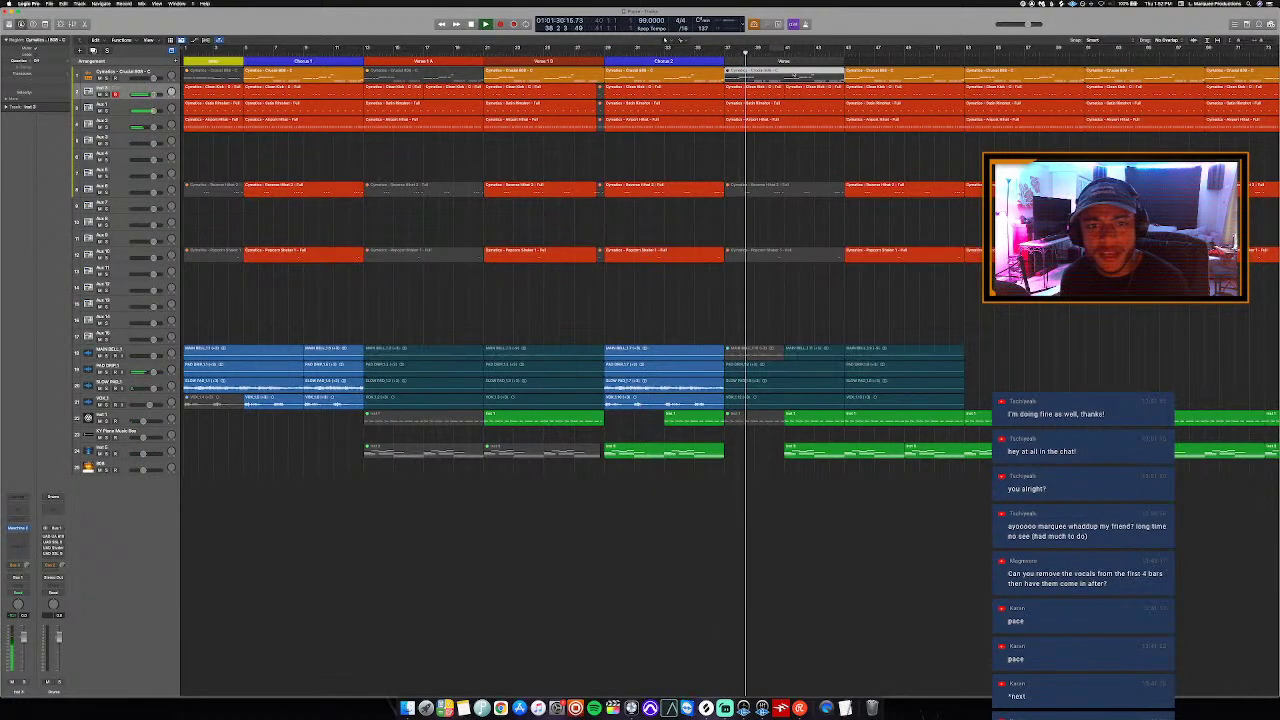
key("alt+c")
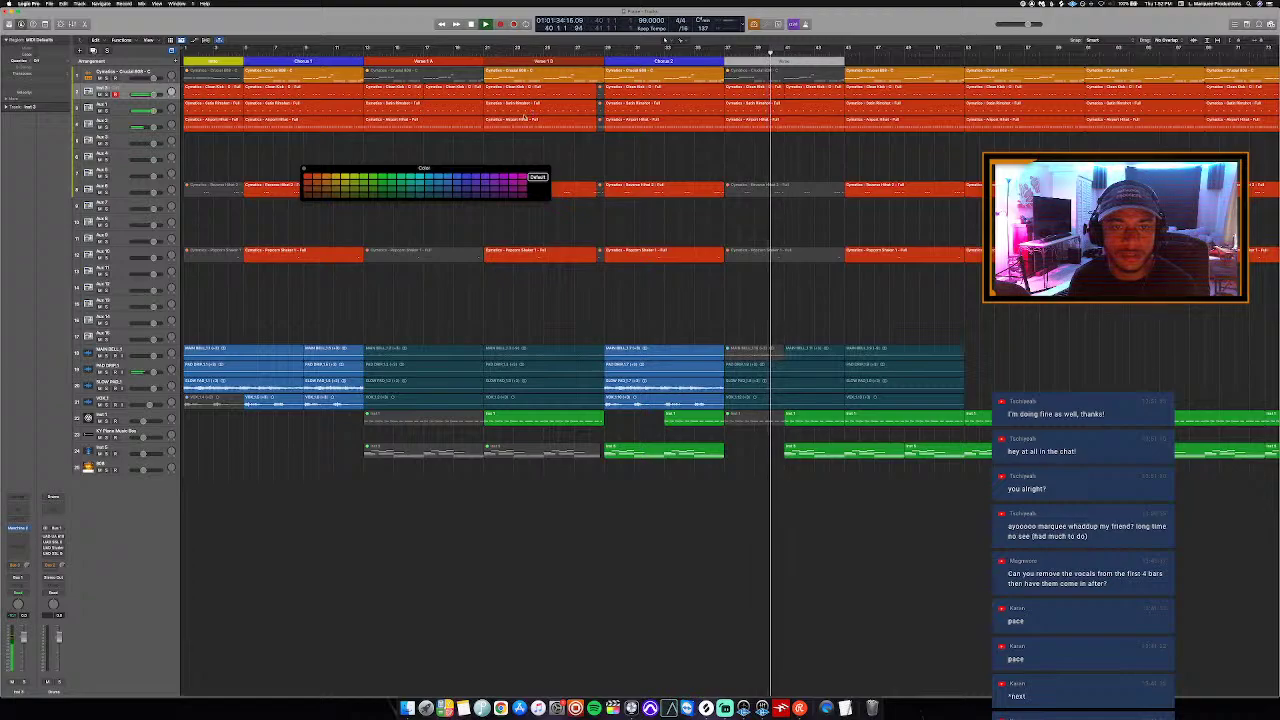
left_click(309, 178)
Step: Mute the main bell region at bars 41–45
left_click(810, 348)
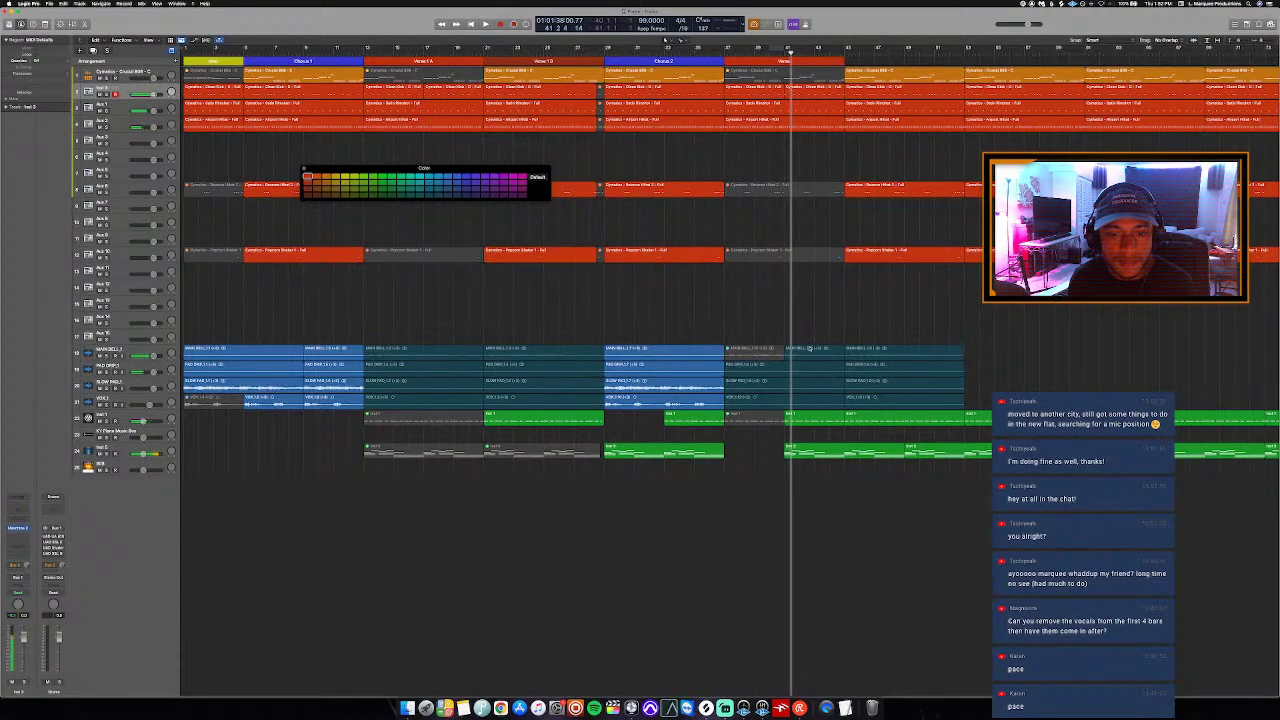
left_click(809, 416)
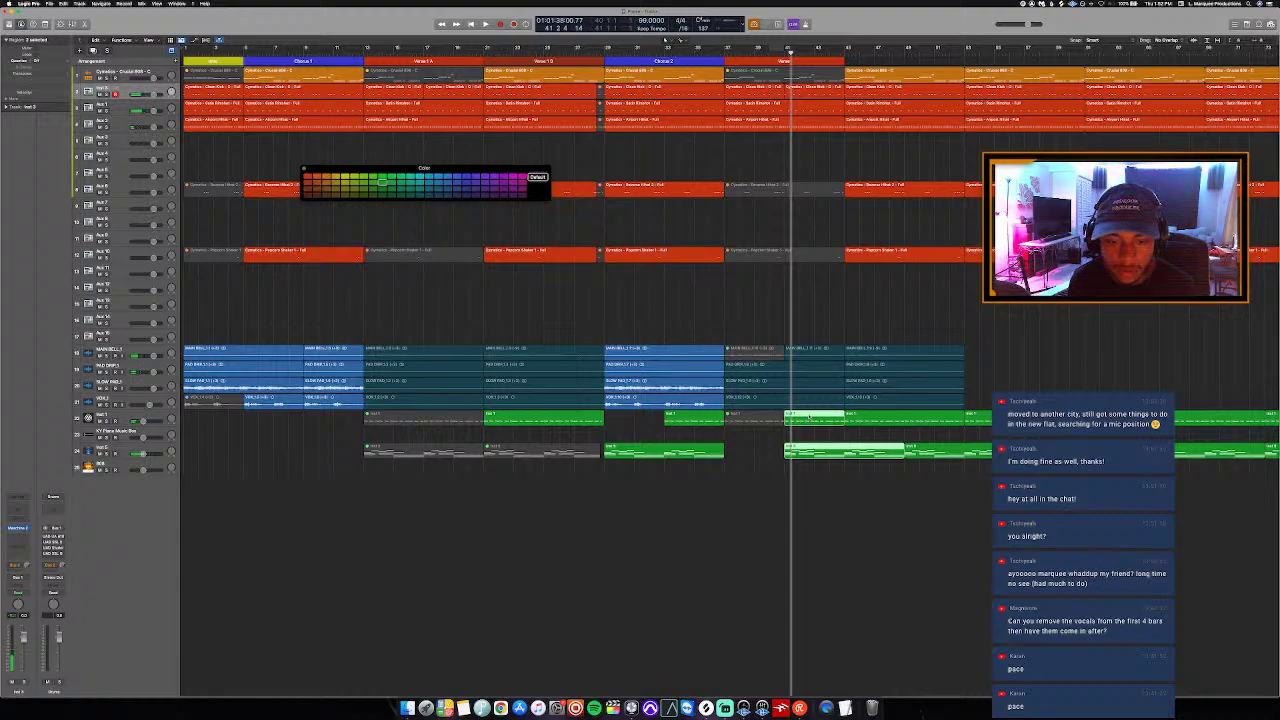
left_click(830, 354)
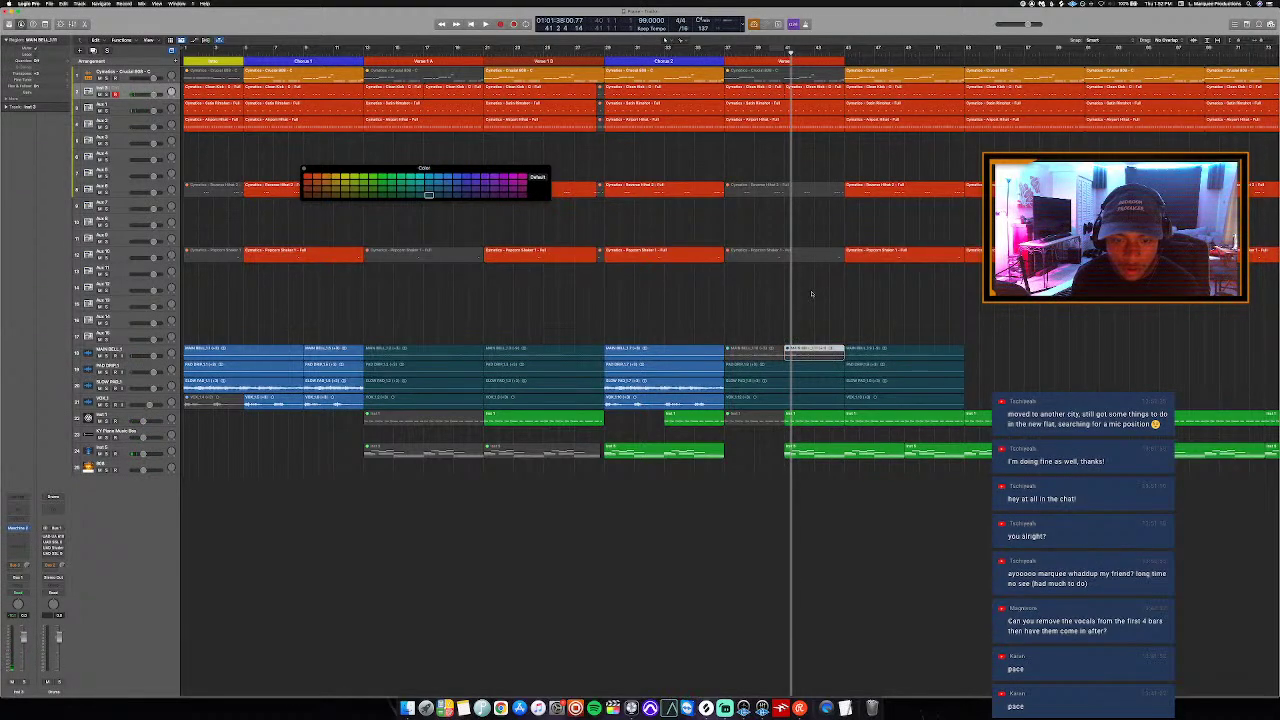
Step: Split the upper hi-hat region at bar 41, keeping overlapping notes, and mute its bars 37–41 half
left_click(784, 122)
key("super+t")
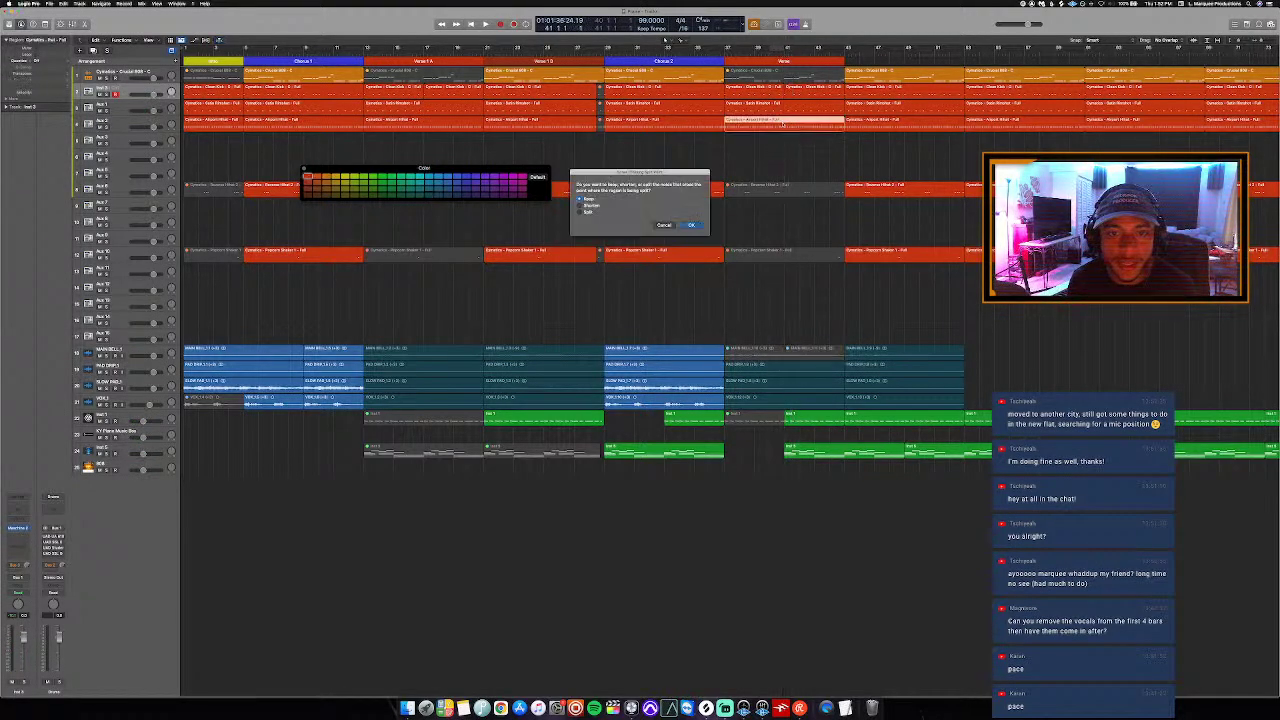
left_click(693, 226)
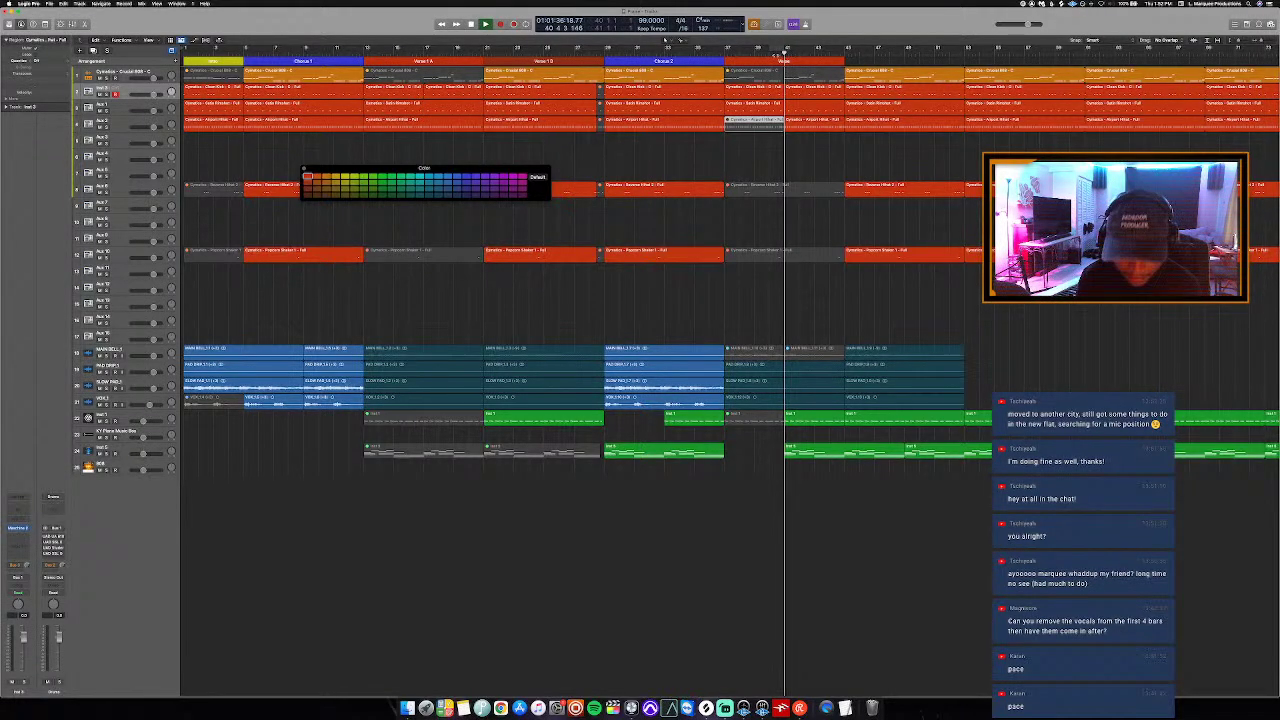
Step: Play the verse from bar 37 and mute the lowest green instrument region starting at bar 41
key("space")
left_click(724, 53)
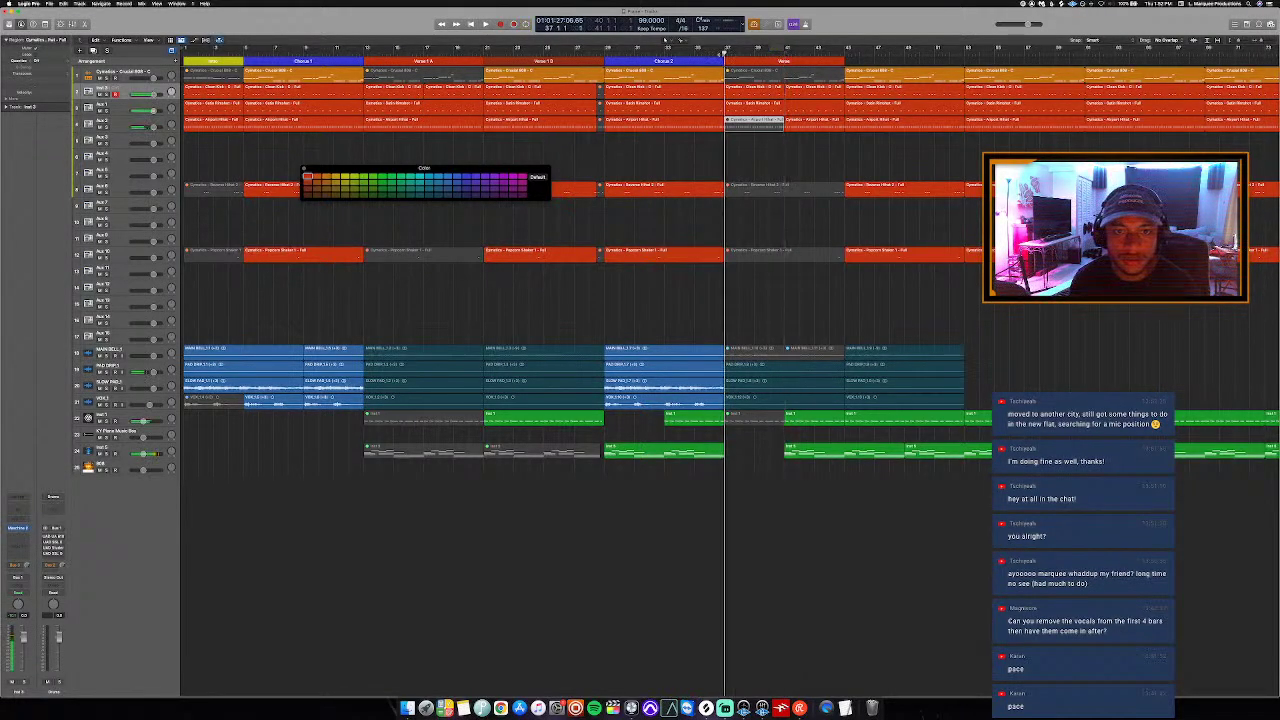
left_click(818, 454)
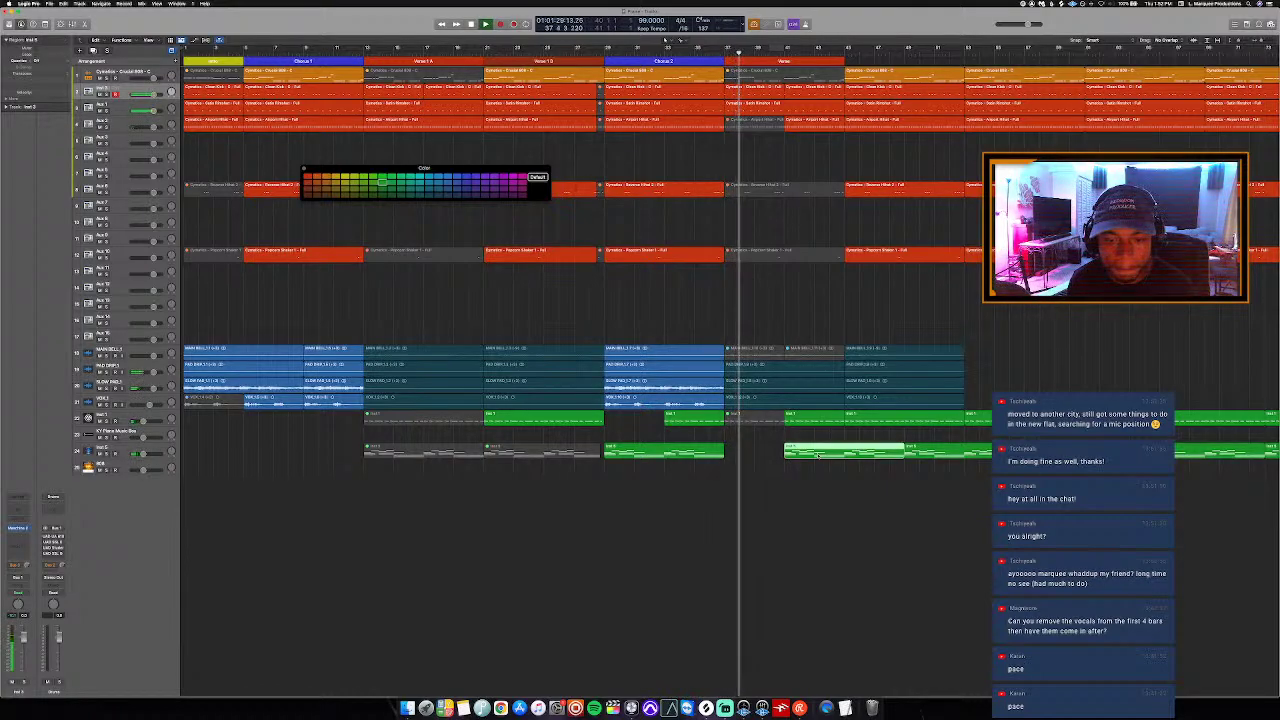
key("ctrl+m")
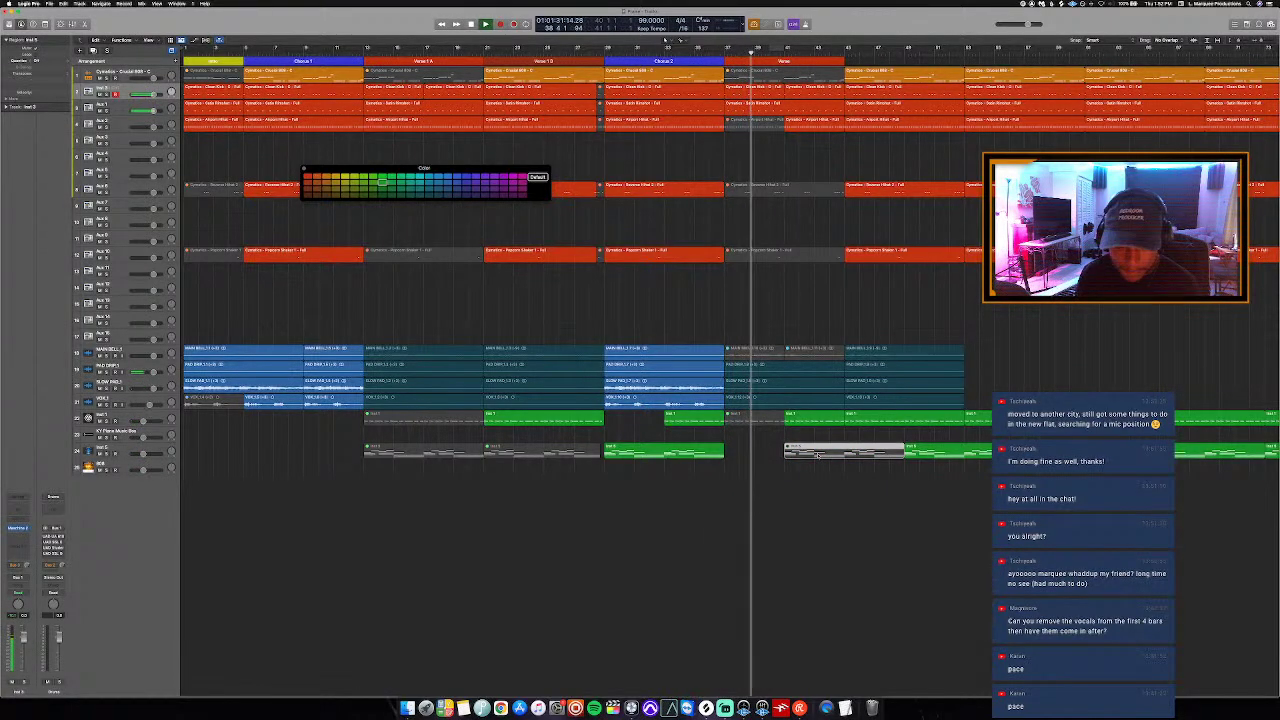
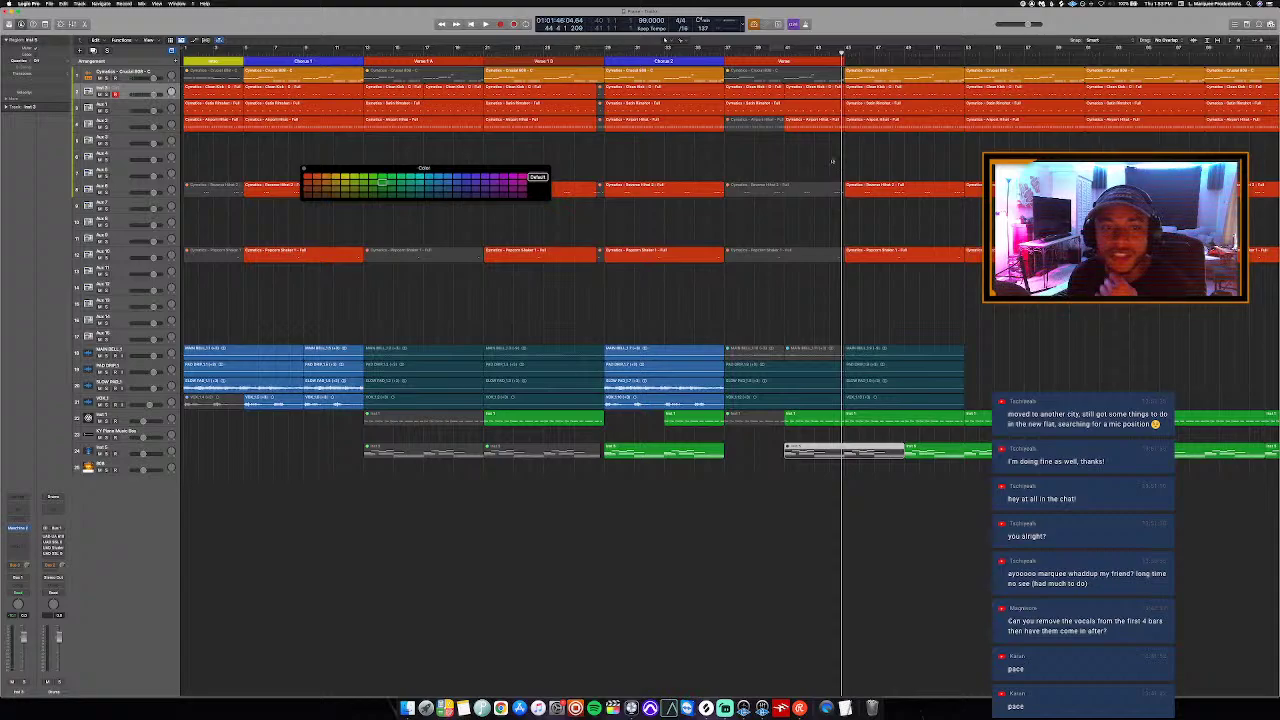
Step: Replay the new verse and rename its marker at bar 37 to Verse 2 A
key("space")
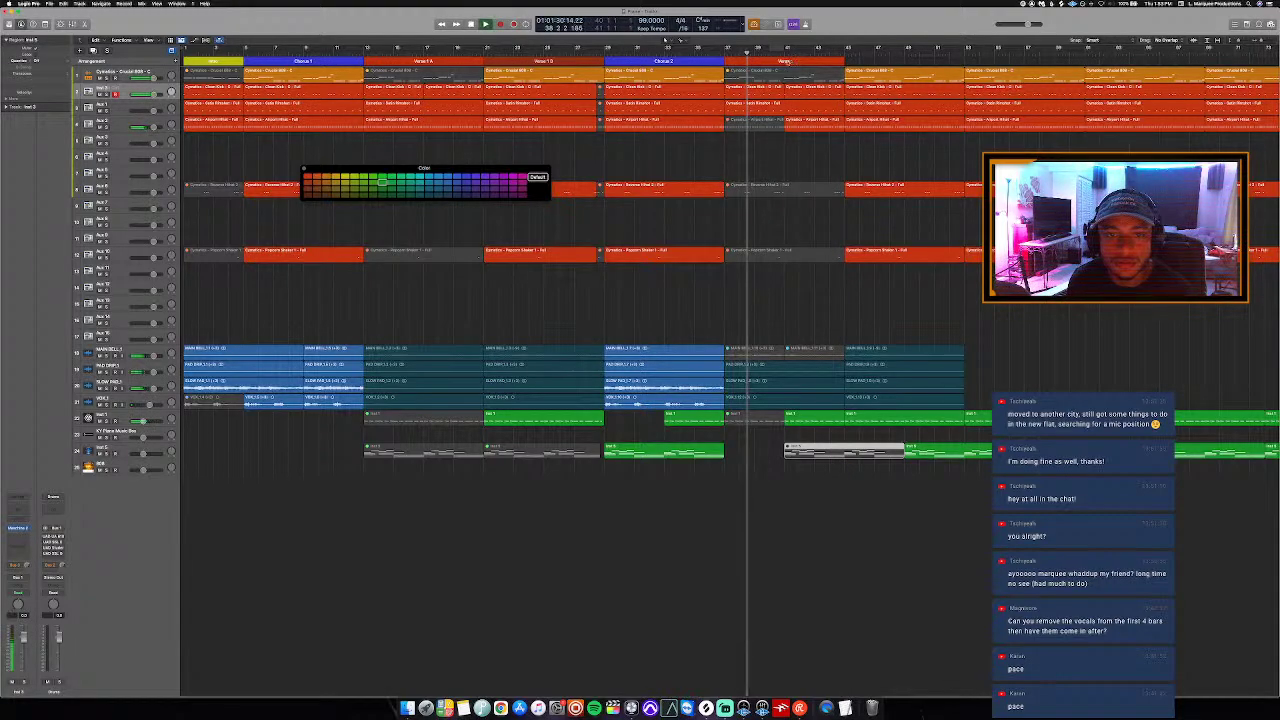
left_click(786, 62)
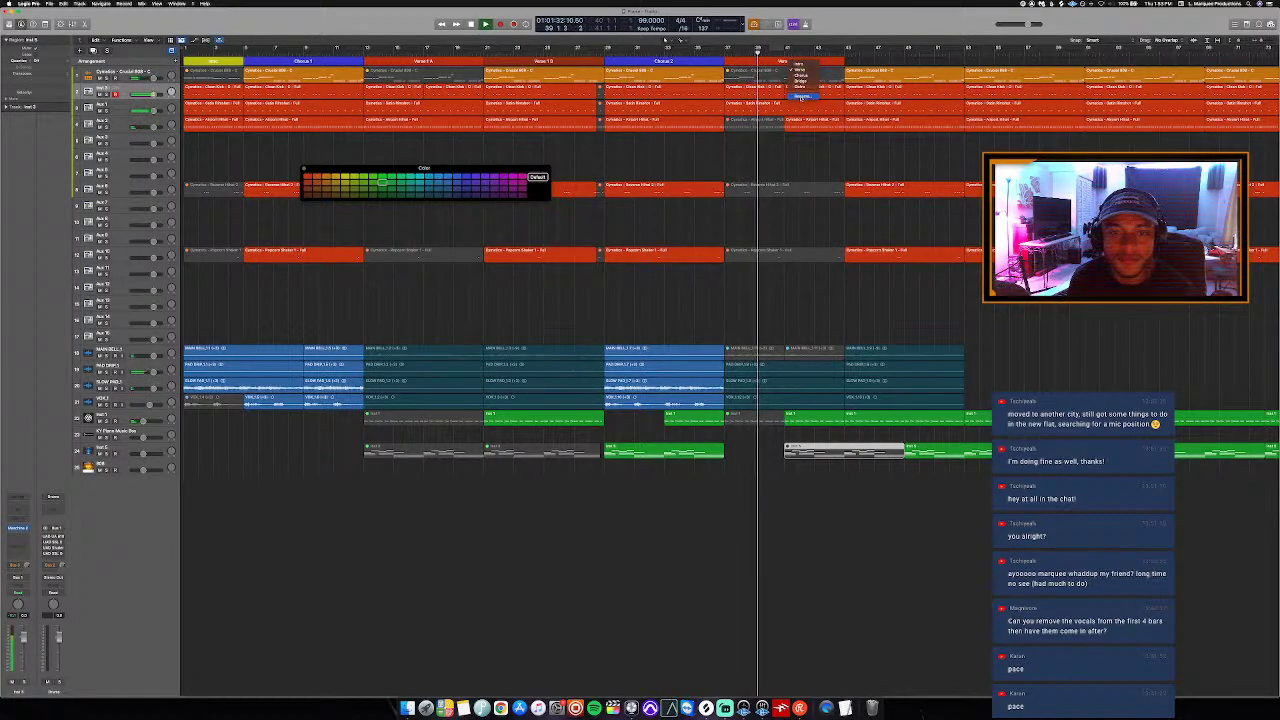
left_click(801, 97)
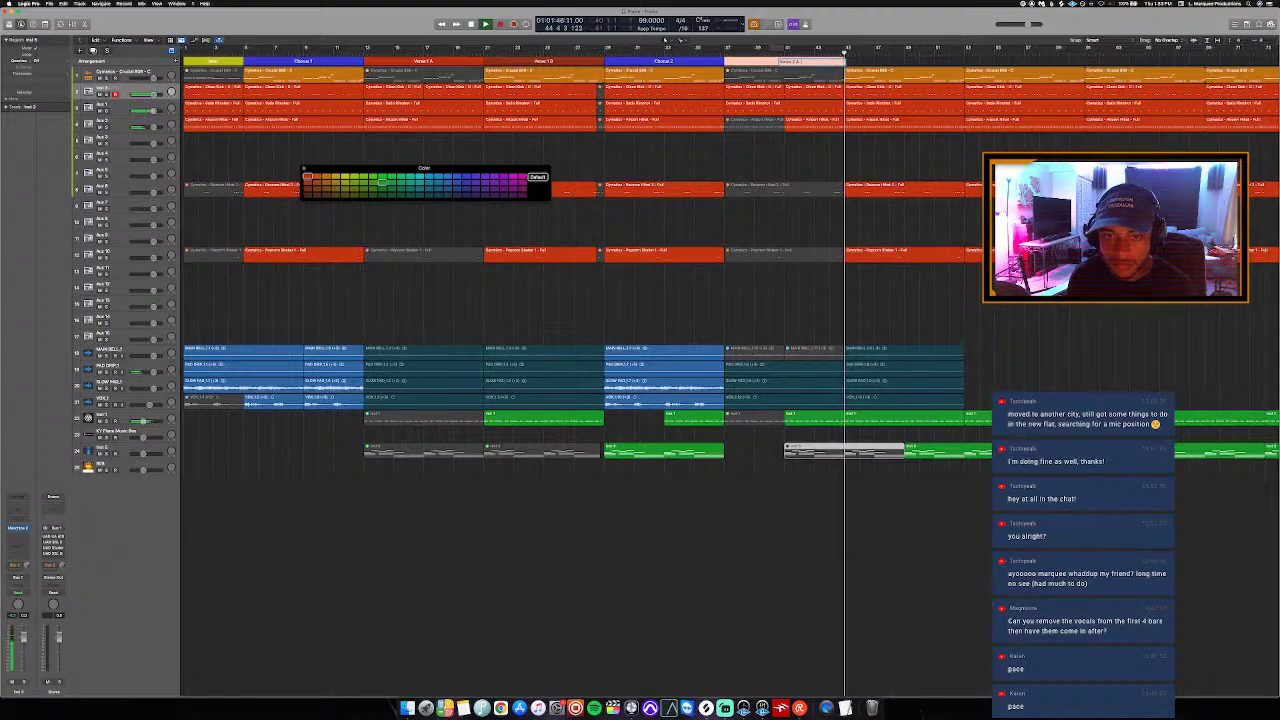
Step: Cycle bars 43–45 and mute the last kick note and the last rimshot note before bar 45 in the Piano Roll
left_click_drag(815, 47, 842, 53)
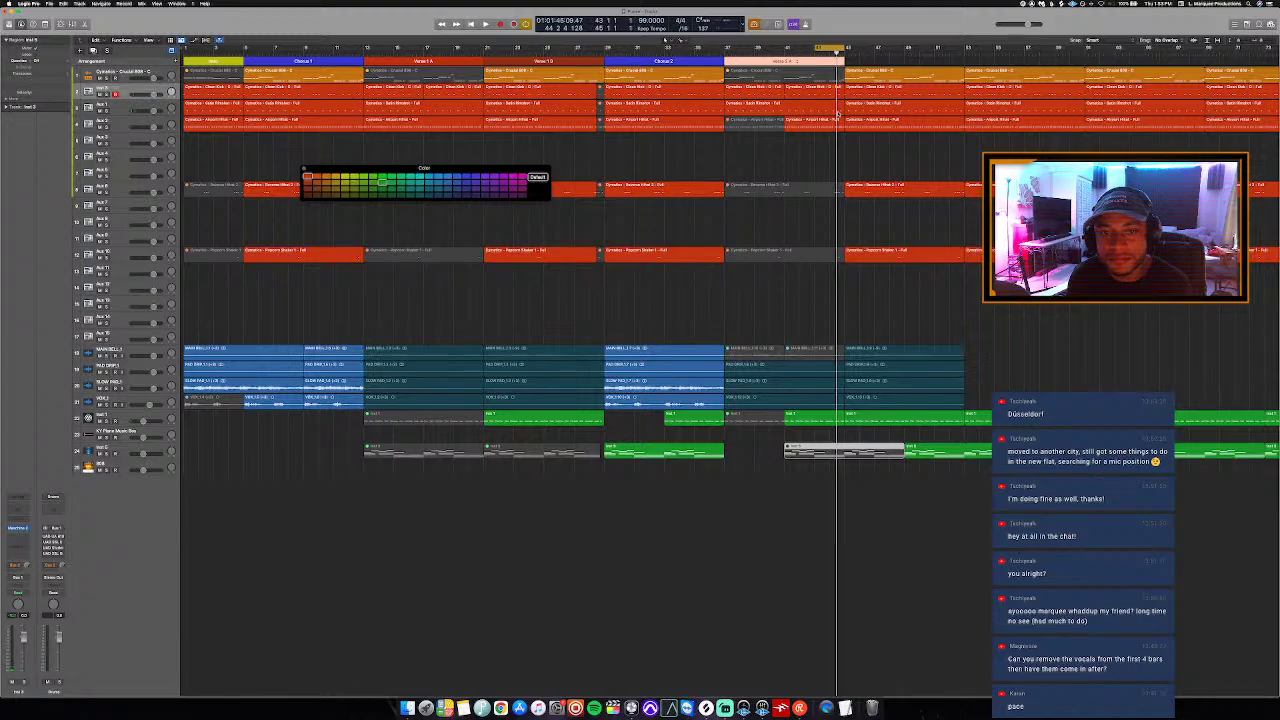
left_click(816, 88)
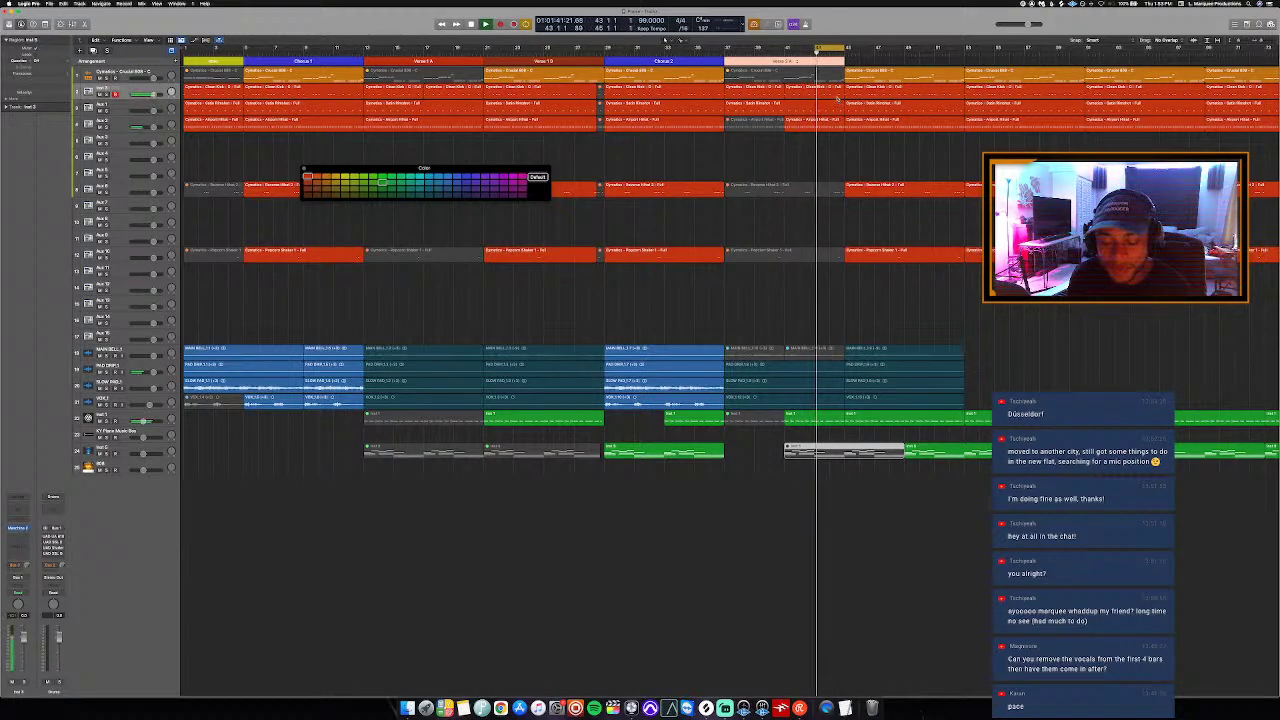
key("space")
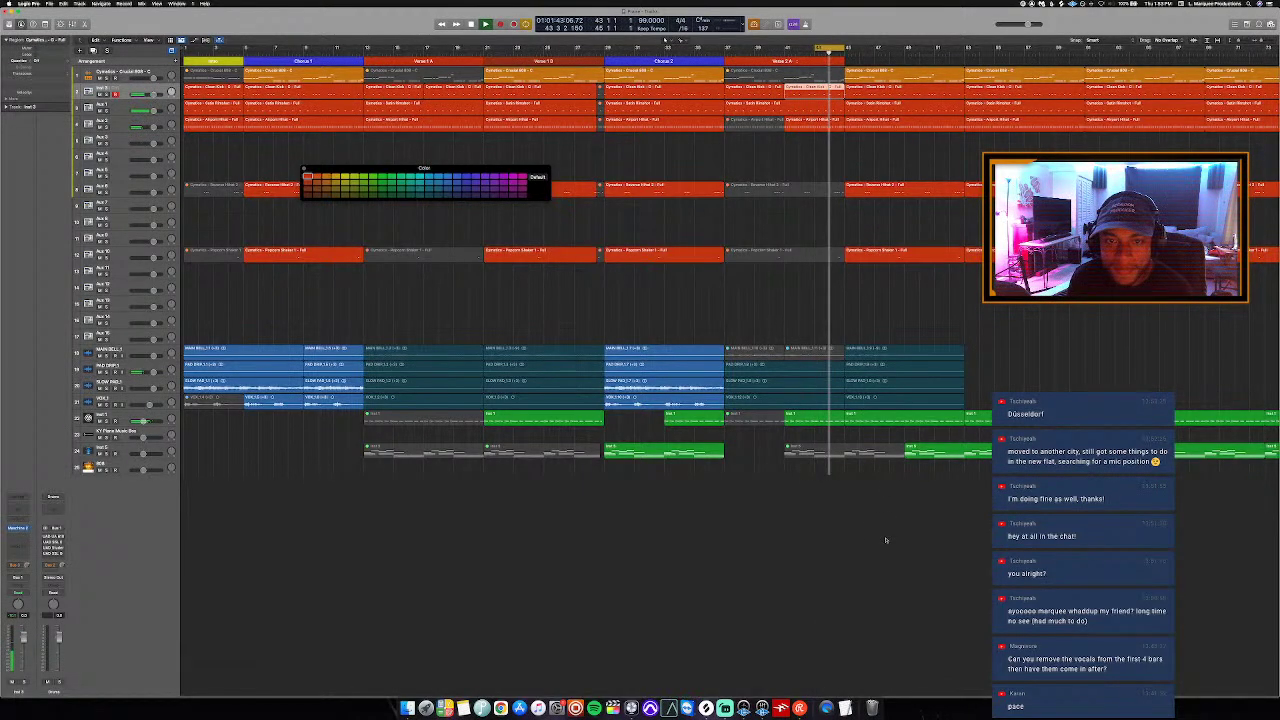
key("p")
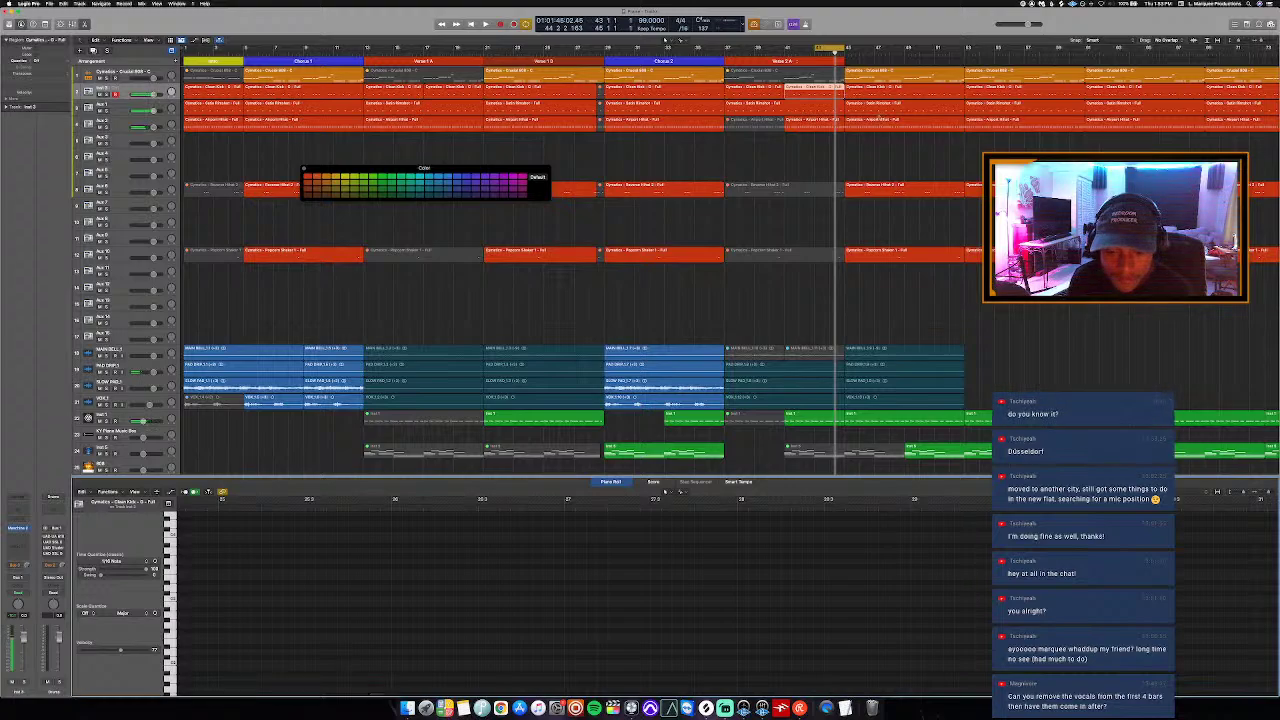
key("p")
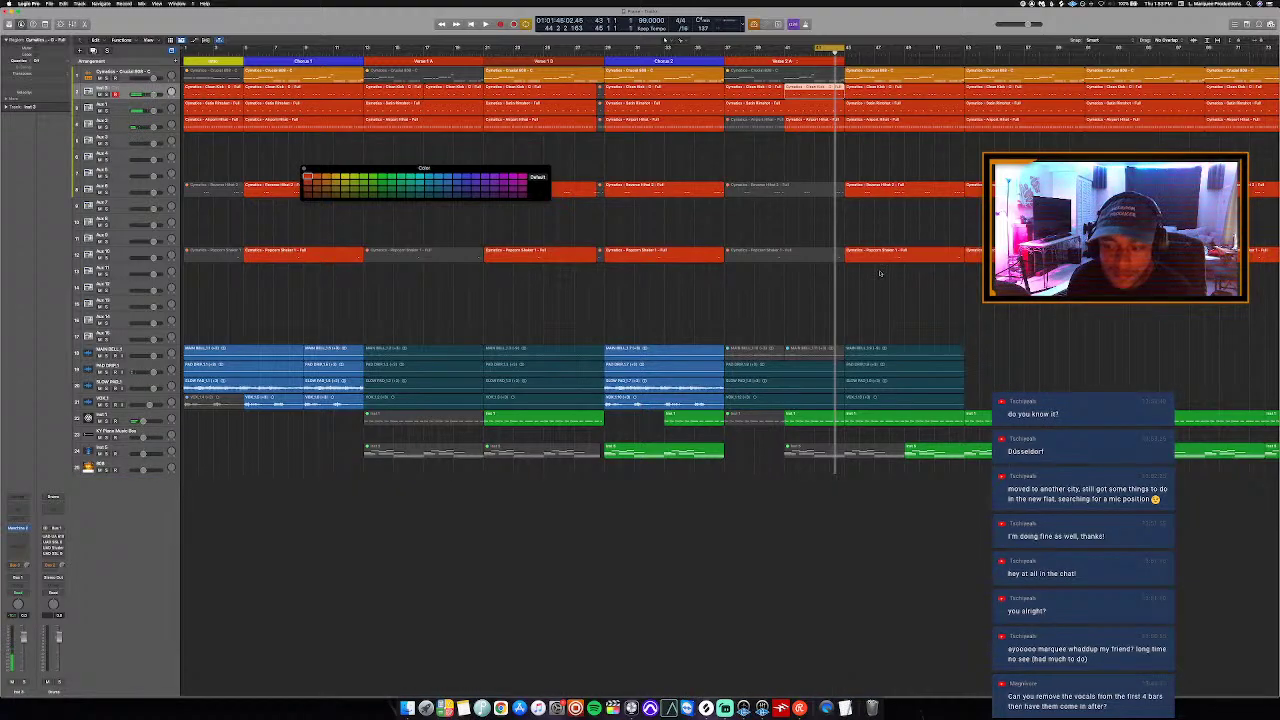
key("p")
left_click(837, 598)
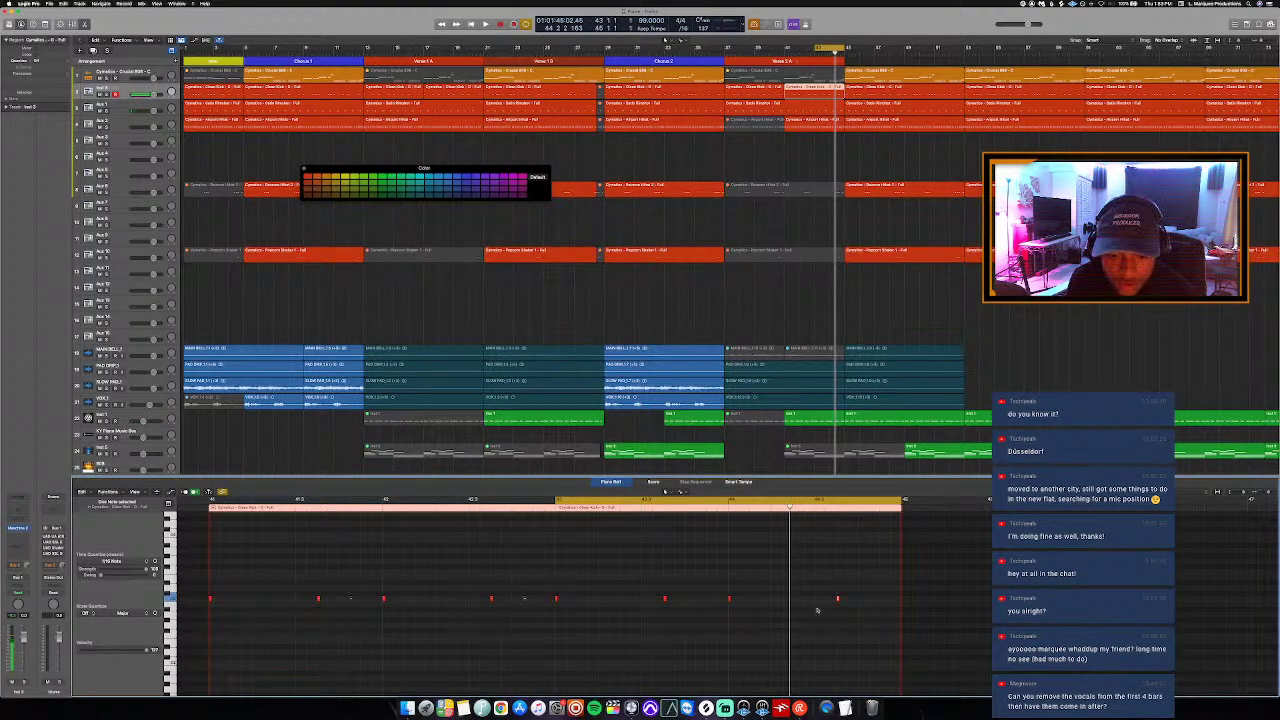
key("space")
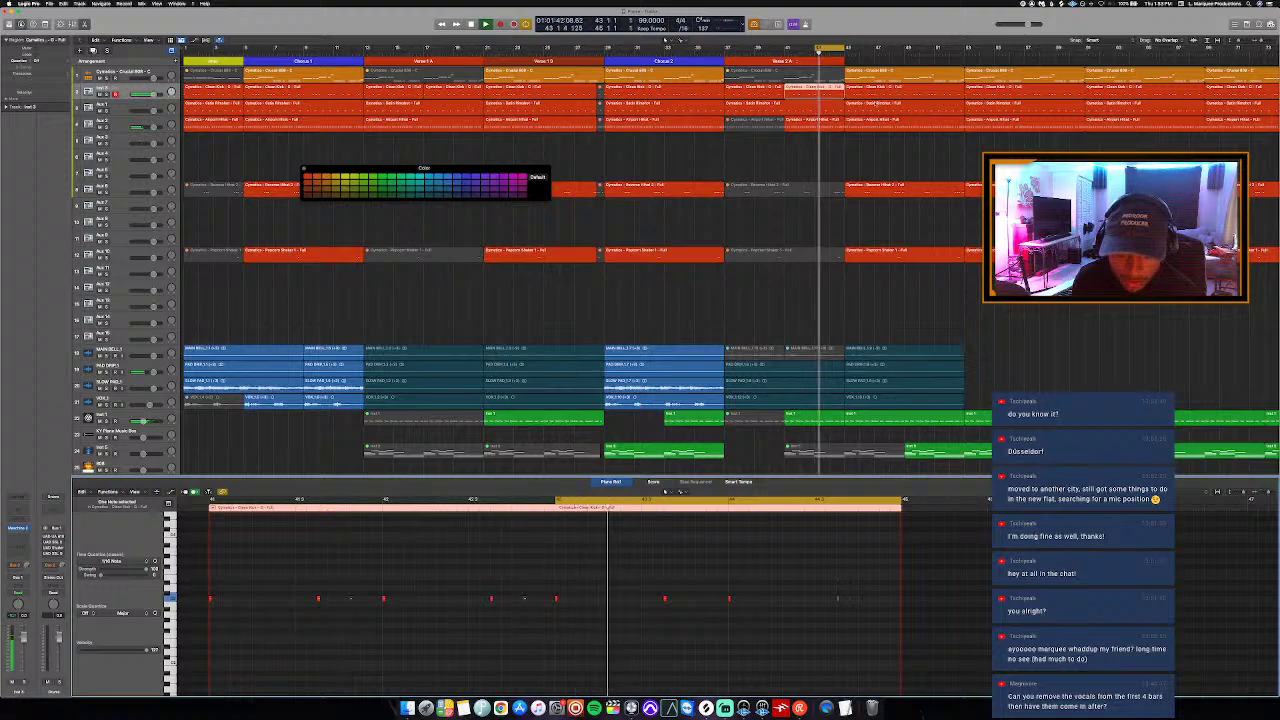
key("Down")
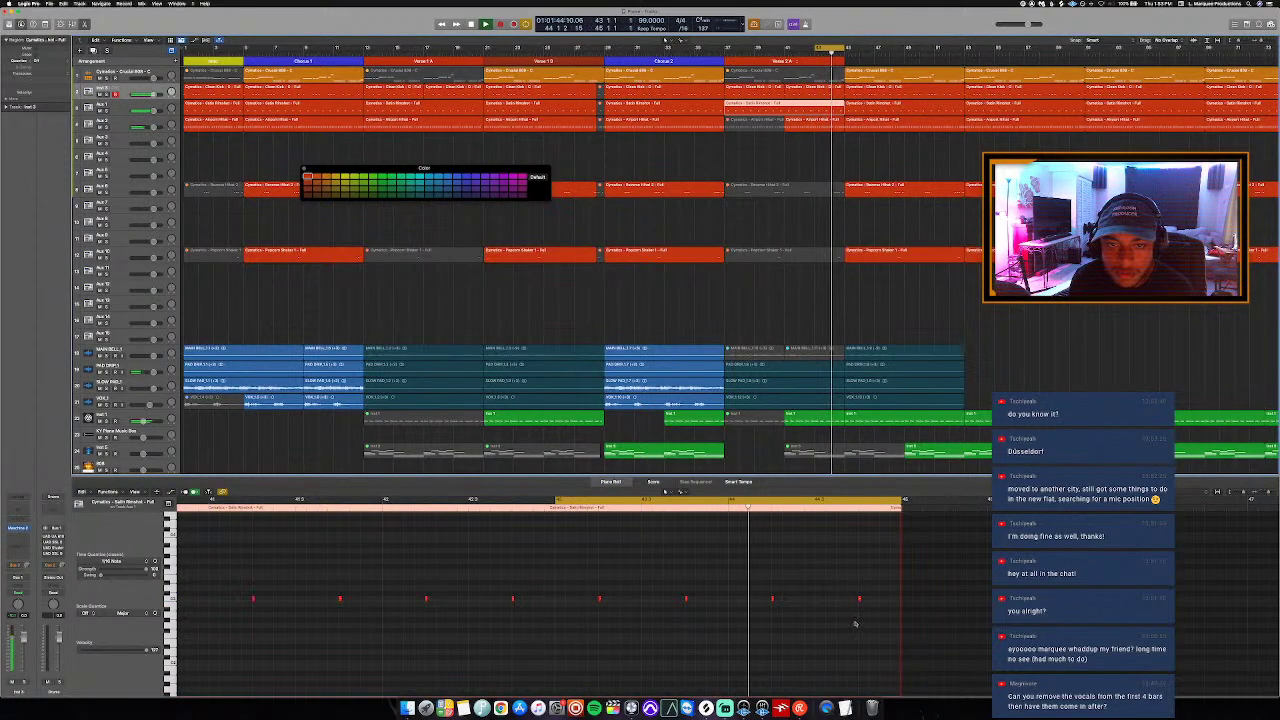
left_click_drag(838, 578, 923, 622)
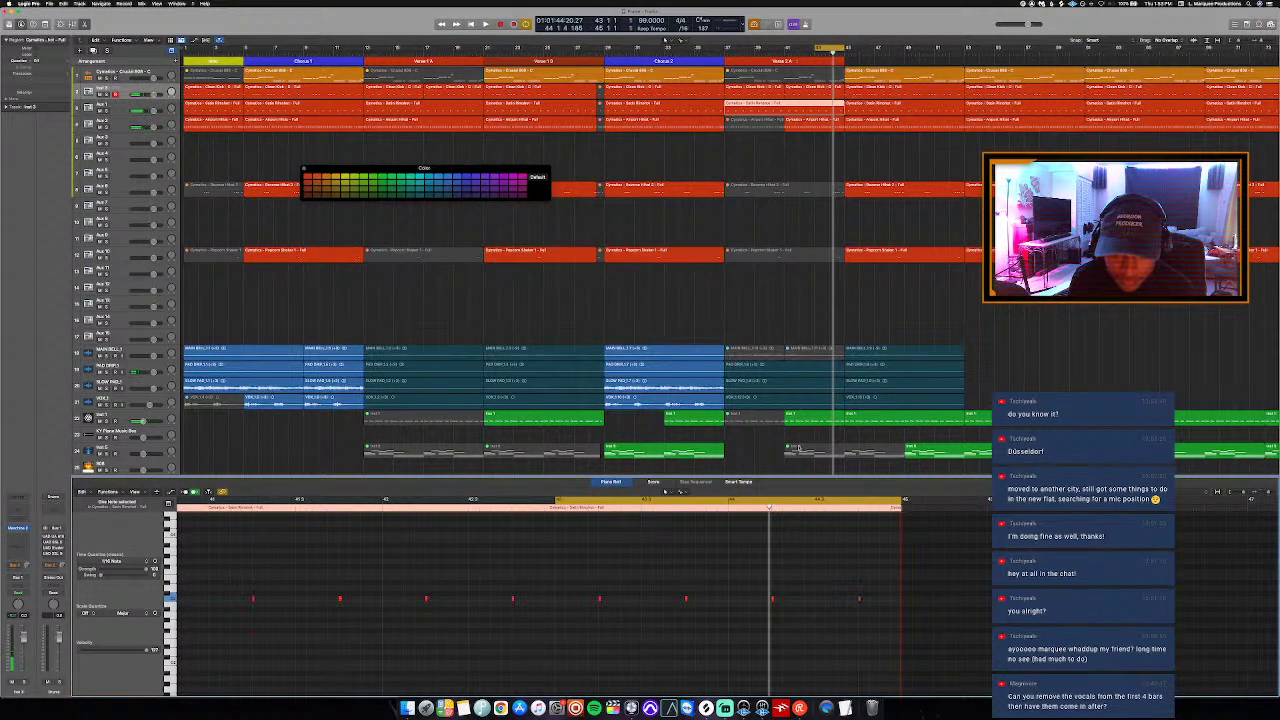
Step: Mute the closing run of hi-hat notes just before bar 45 in the bars 41–45 region
key("Down")
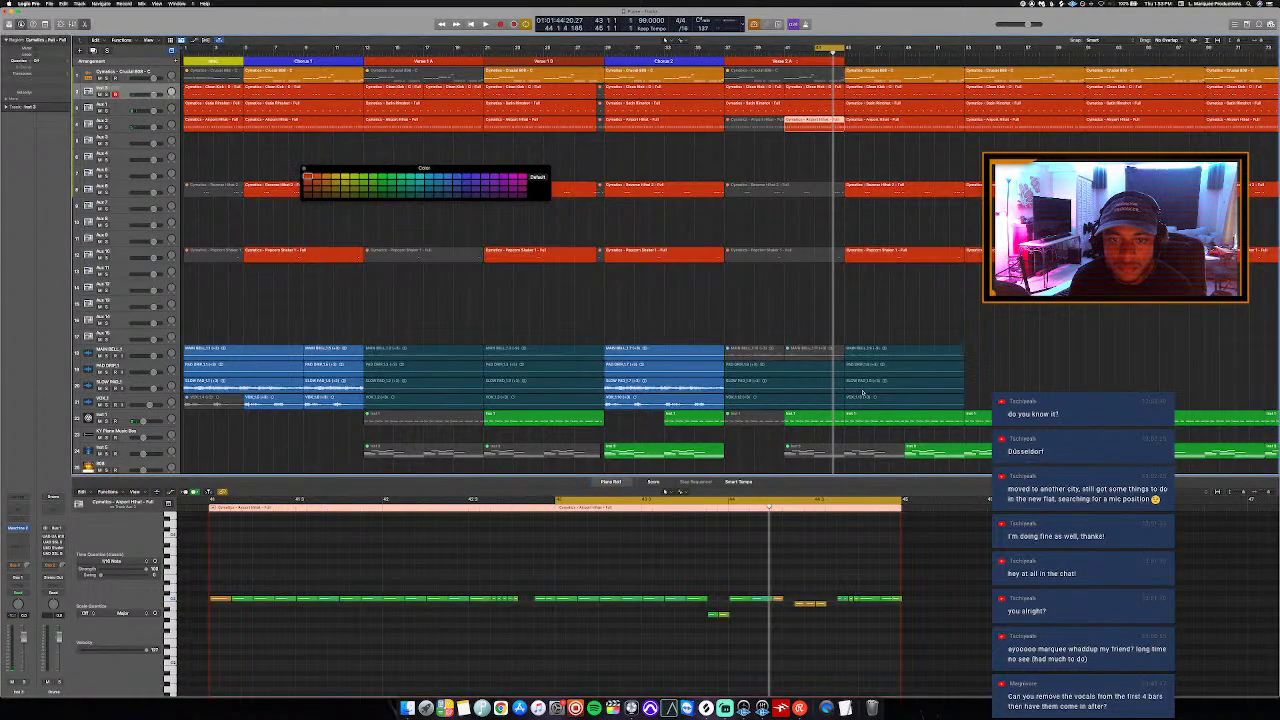
key("space")
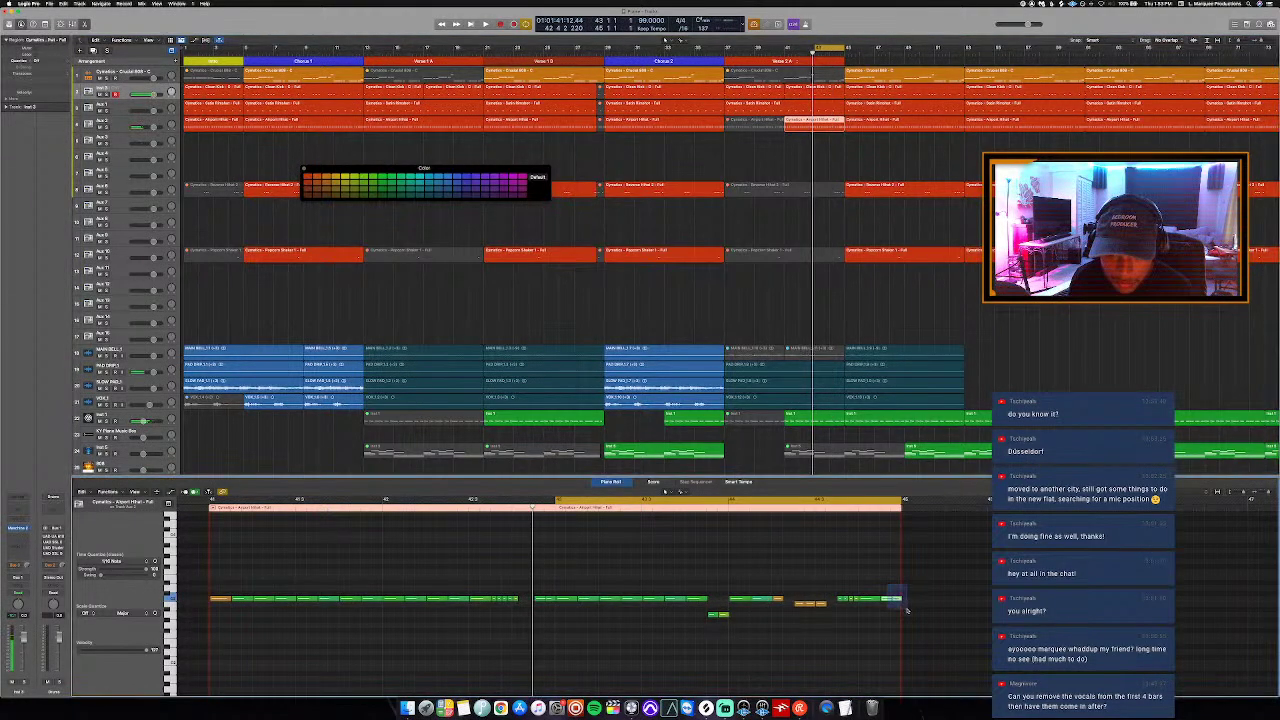
key("space")
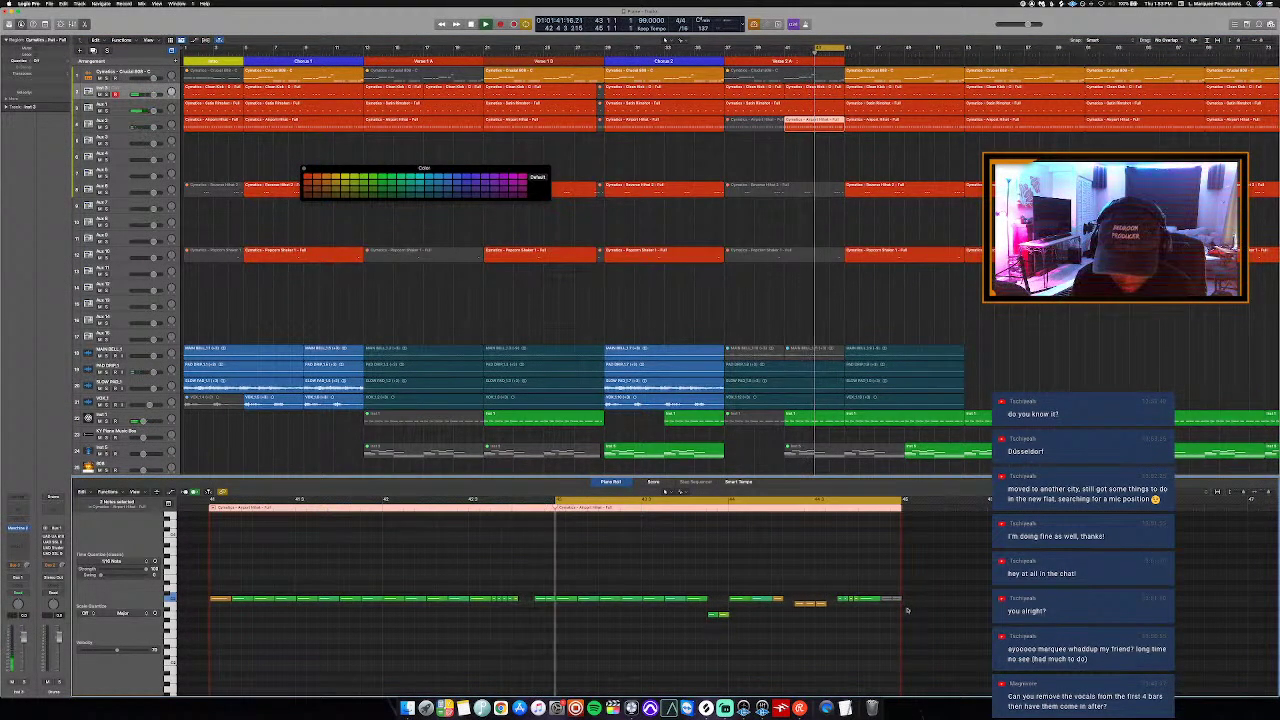
scroll(900, 600, "down", 3)
scroll(863, 585, "up", 2)
scroll(863, 585, "up", 2)
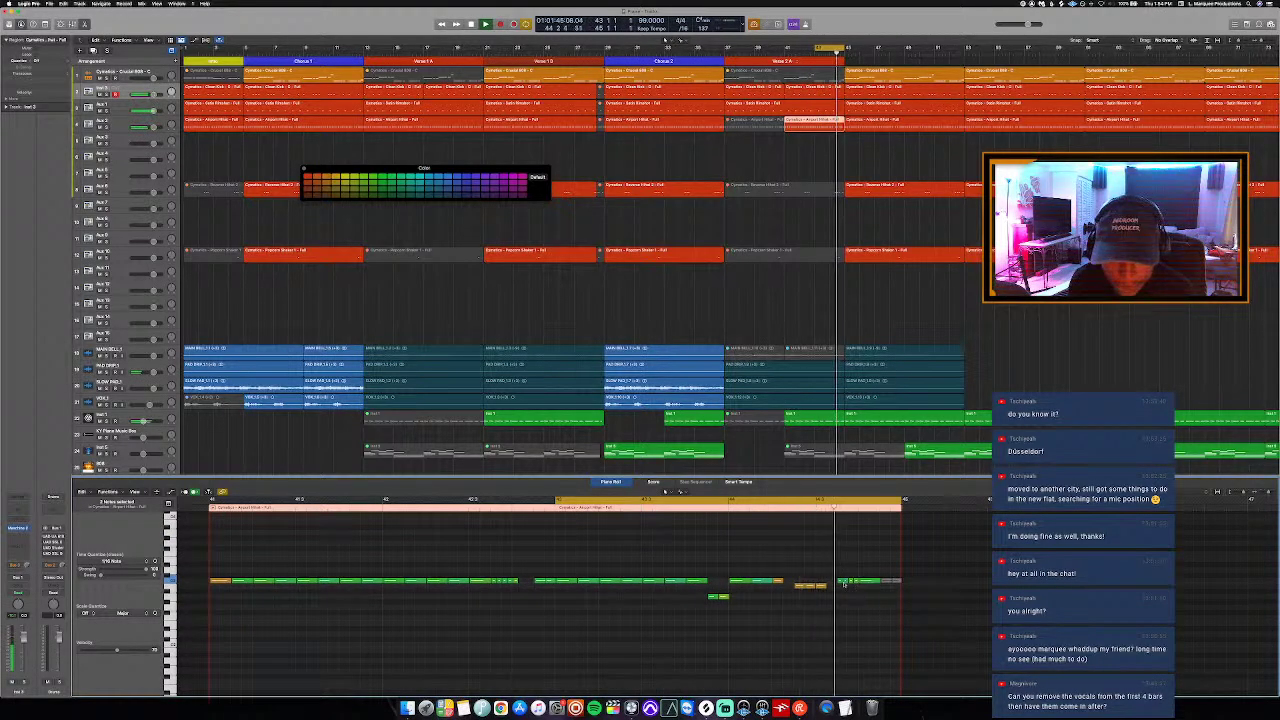
left_click_drag(841, 565, 877, 591)
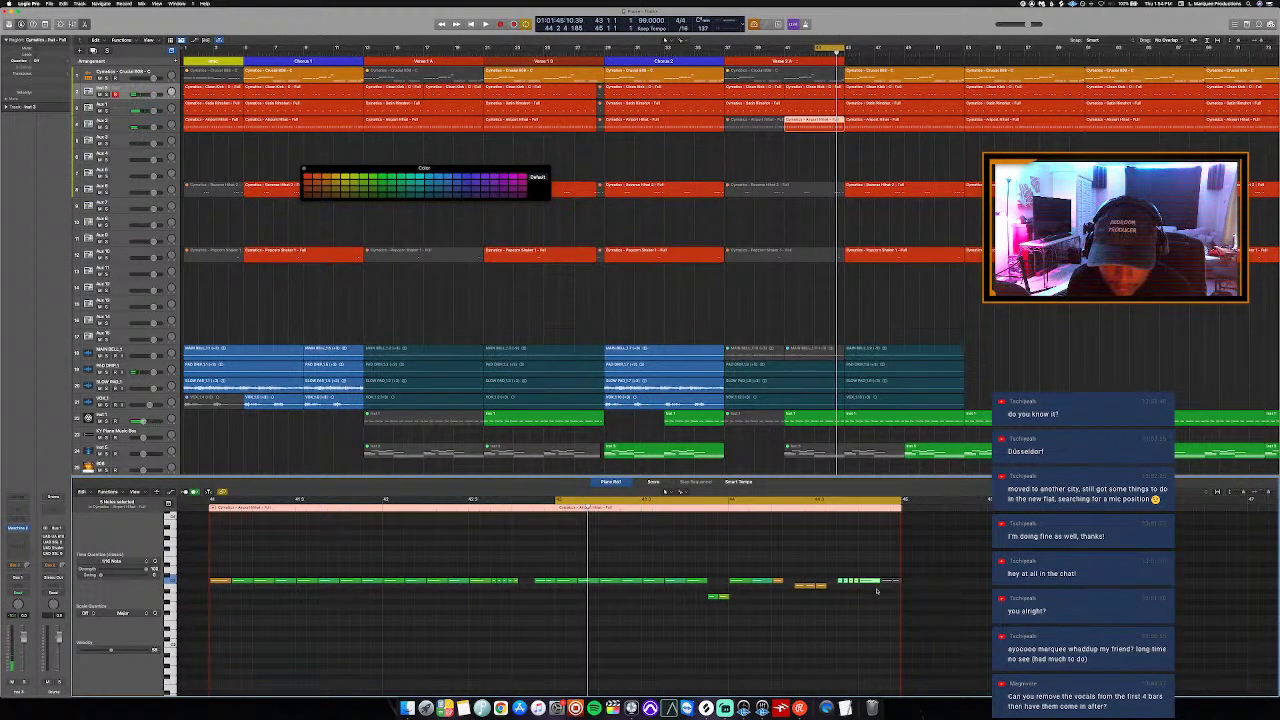
key("p")
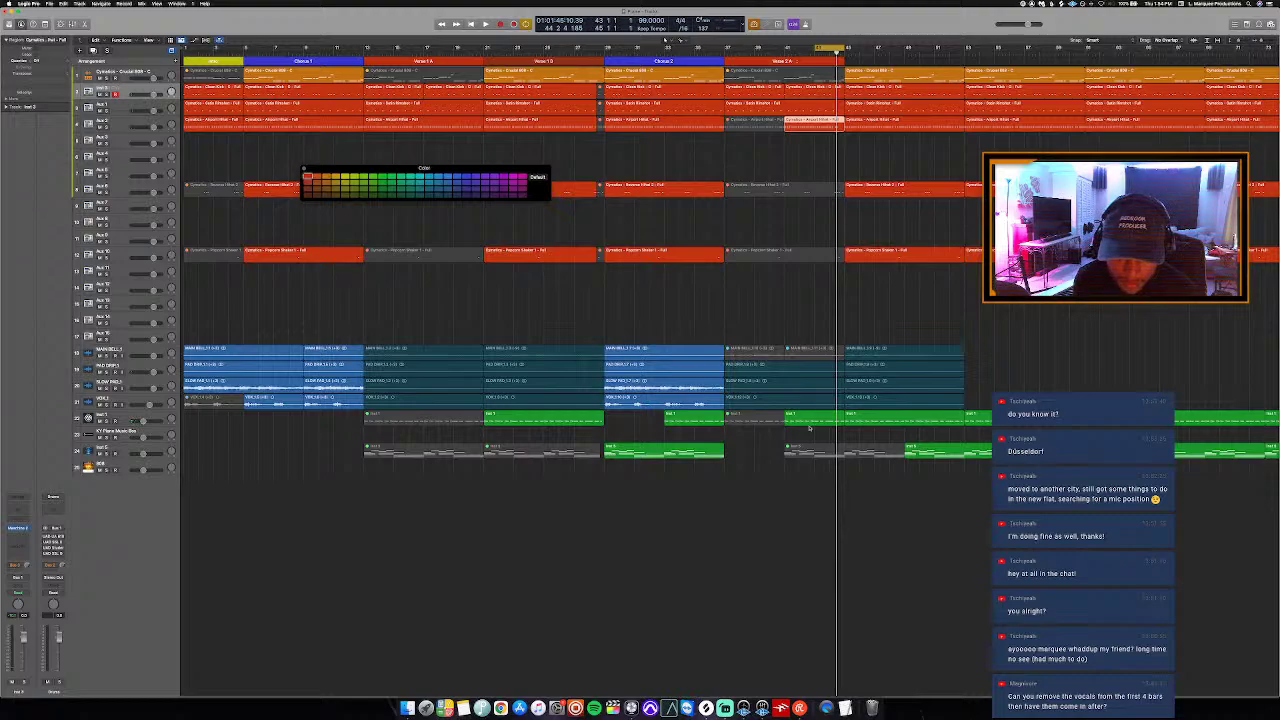
Step: Try replacing the upper green instrument region at bars 41–45 with a copy of its bars 33–37 region, and play it
left_click(810, 421)
left_click(718, 415)
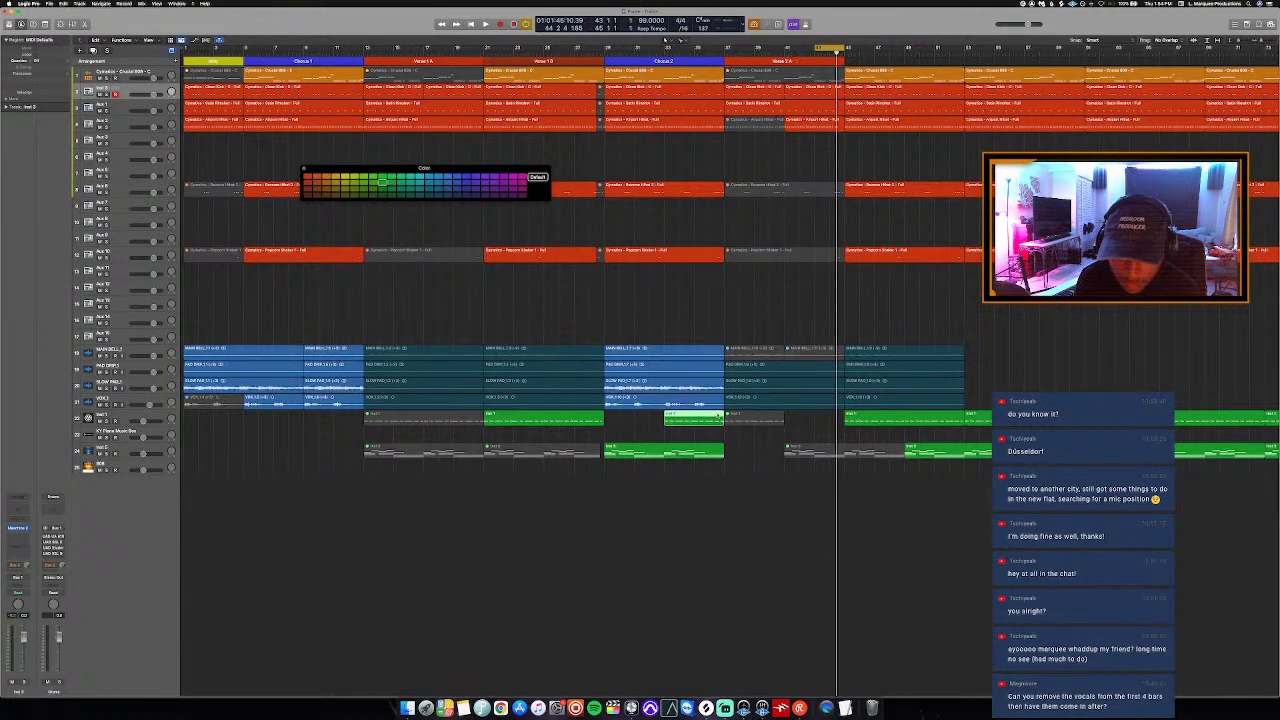
left_click_drag(718, 416, 828, 424)
key("space")
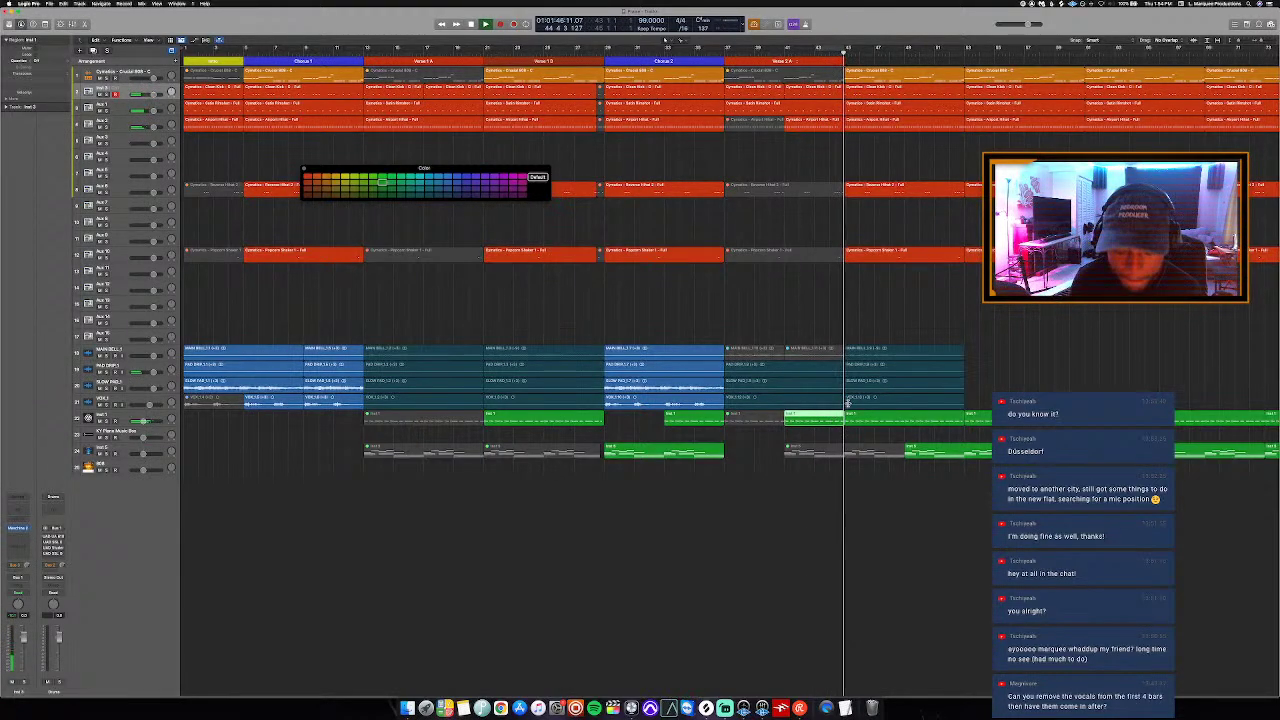
key("space")
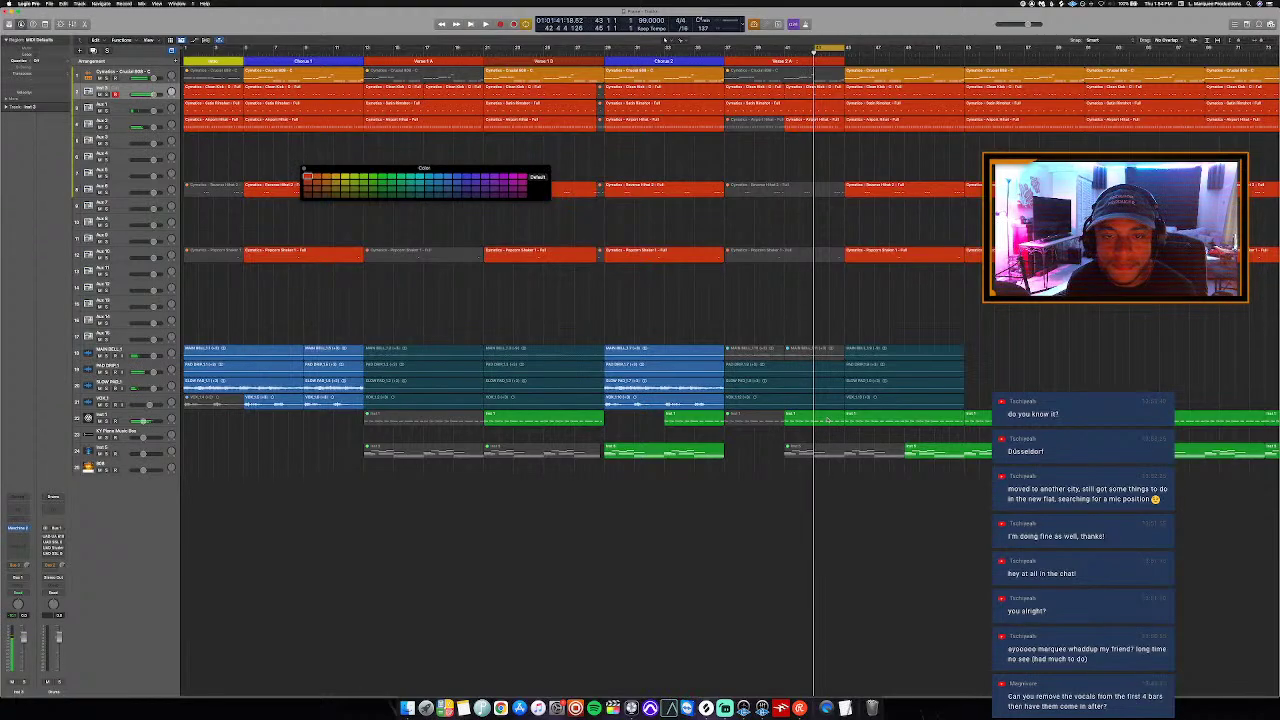
Step: Delete the regions on the upper green instrument track from bar 33 to bar 45
key("Delete")
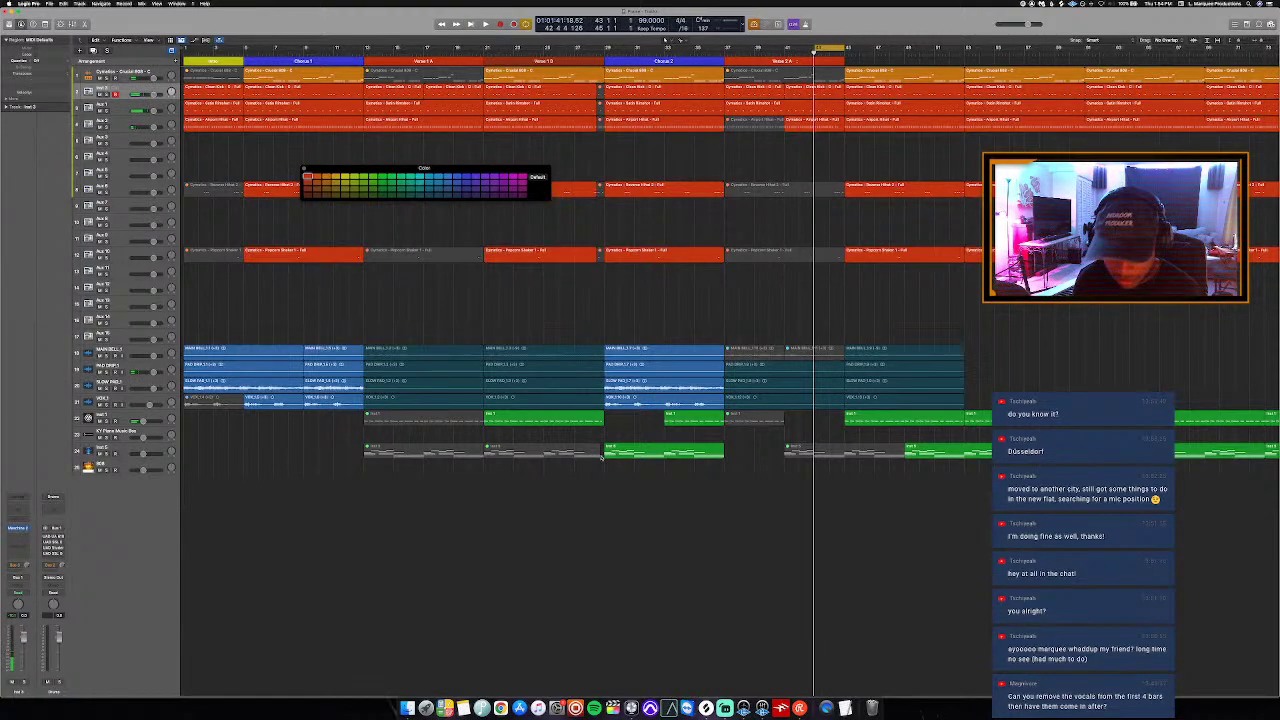
left_click(551, 422)
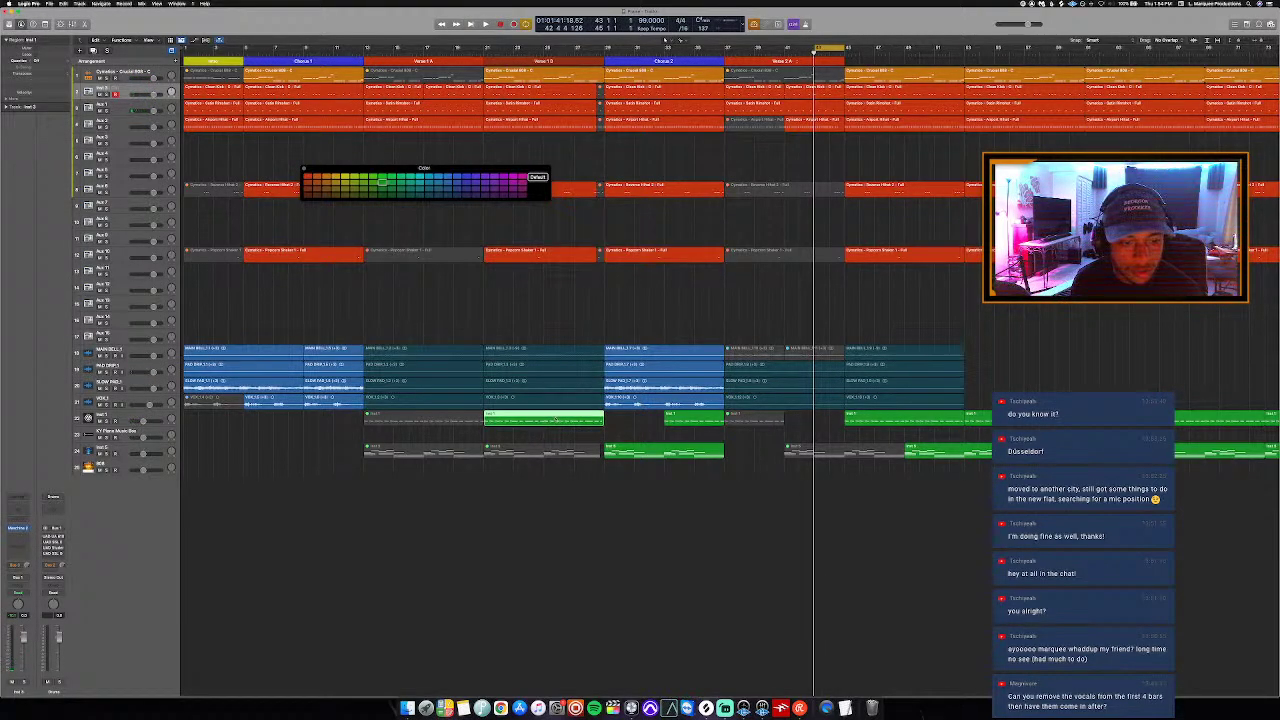
left_click(747, 424)
key("Delete")
left_click(703, 418)
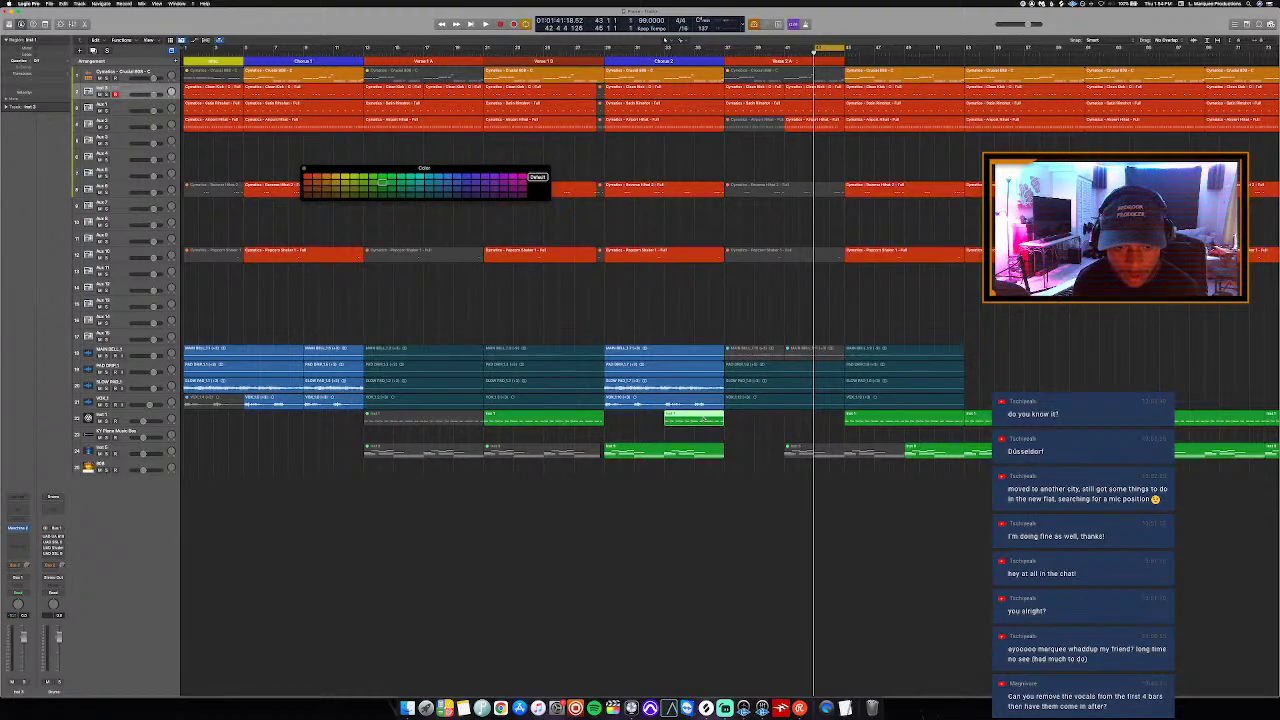
key("Delete")
Step: Repeat the upper green instrument region at bars 21–29 twice to fill bars 29–45
left_click(593, 420)
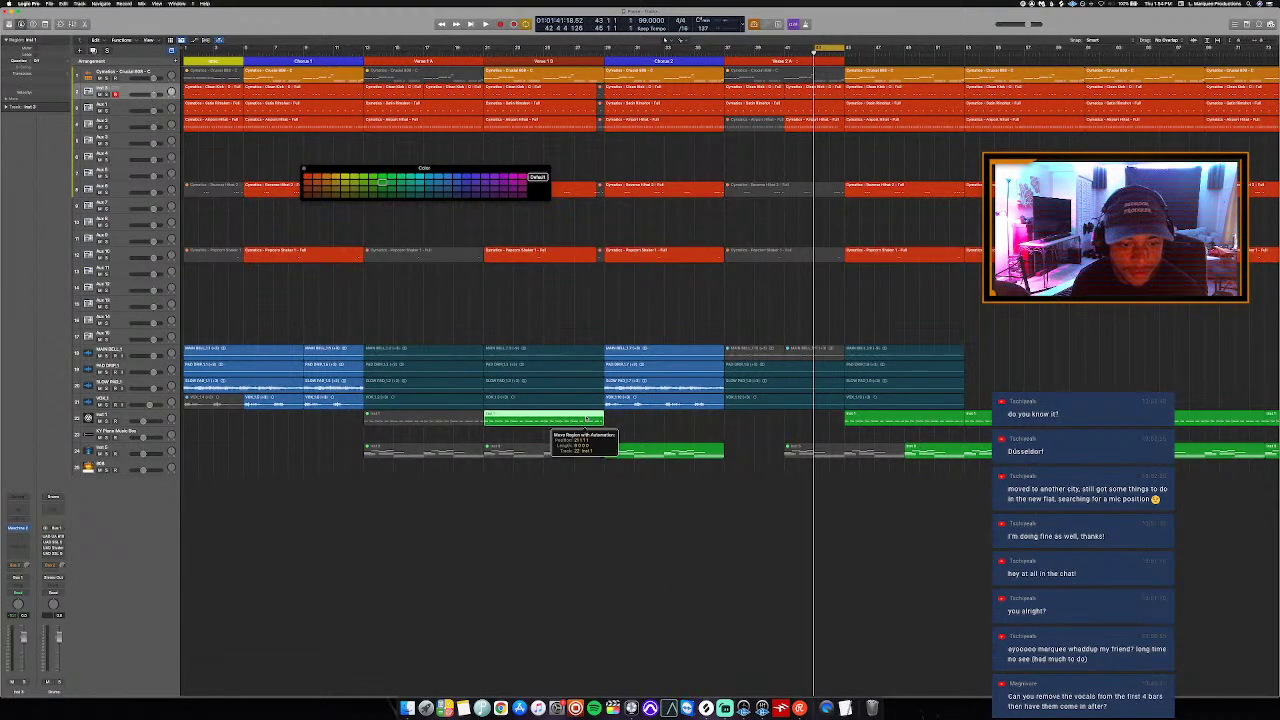
key("super+r")
key("super+r")
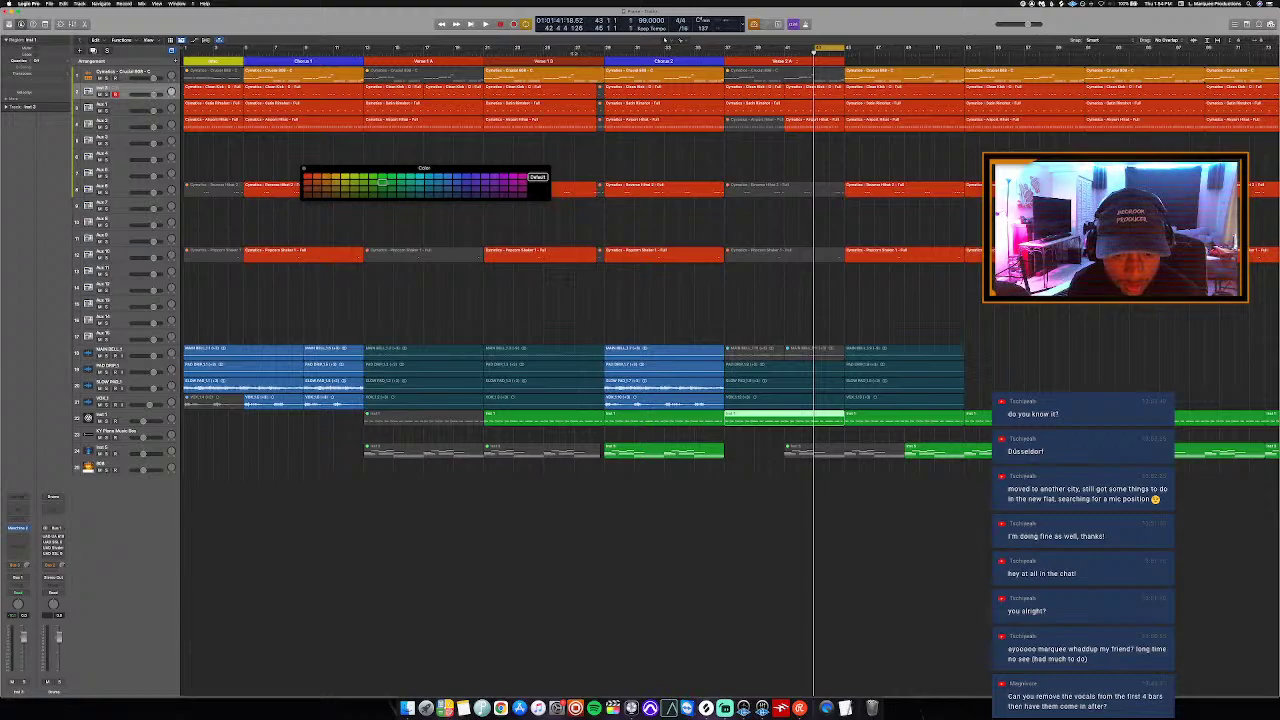
key("super+z")
key("super+z")
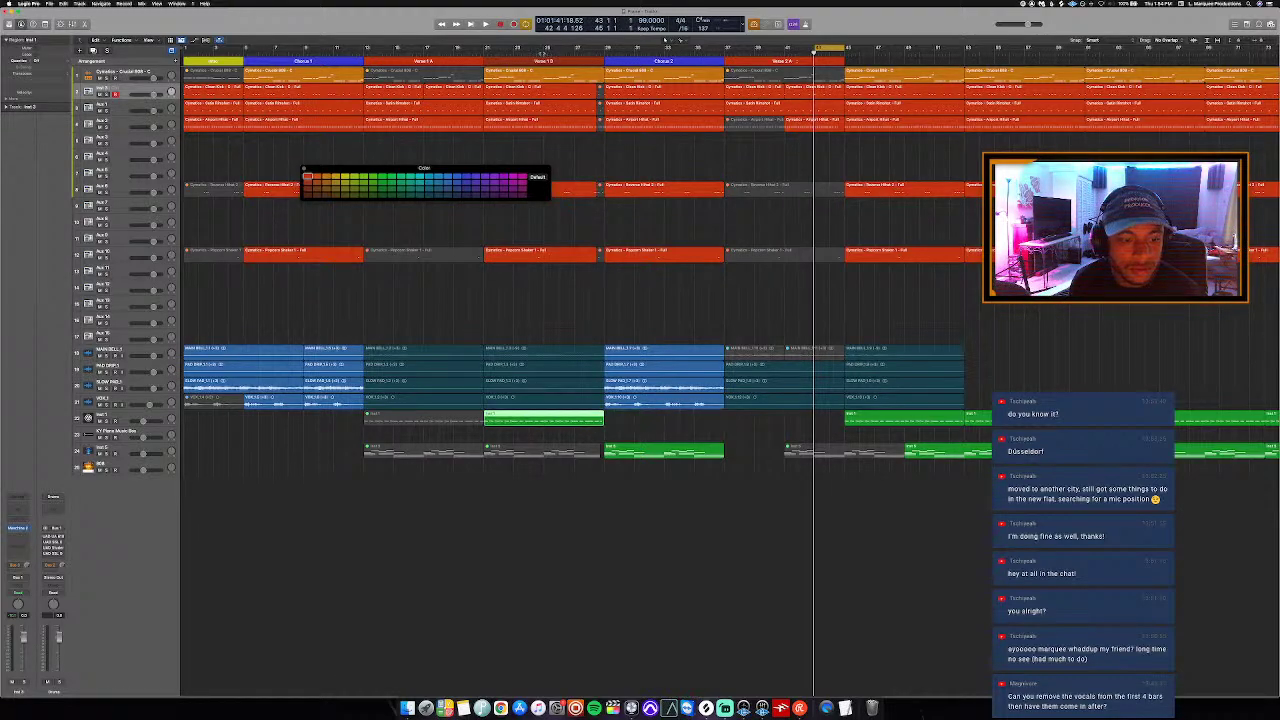
key("super+shift+z")
key("super+shift+z")
Step: Split the repeated green region at bar 33 and delete its bars 29–33 half
left_click(665, 50)
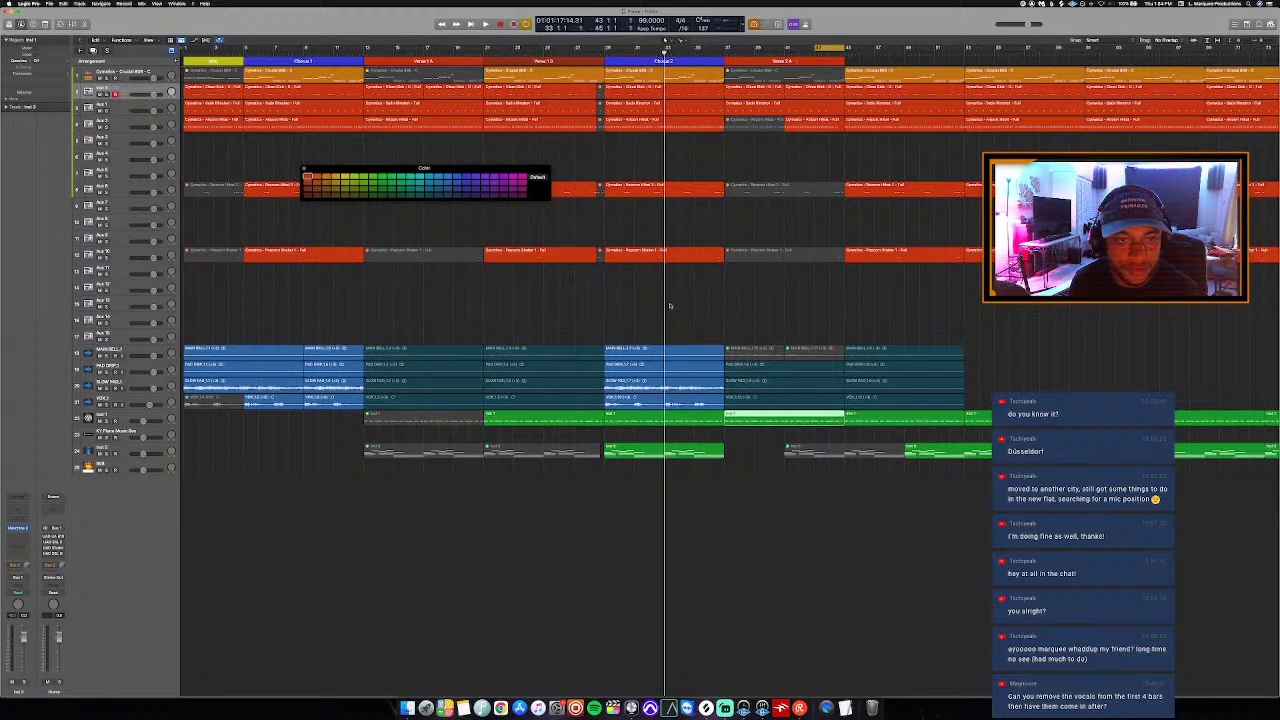
left_click(664, 416)
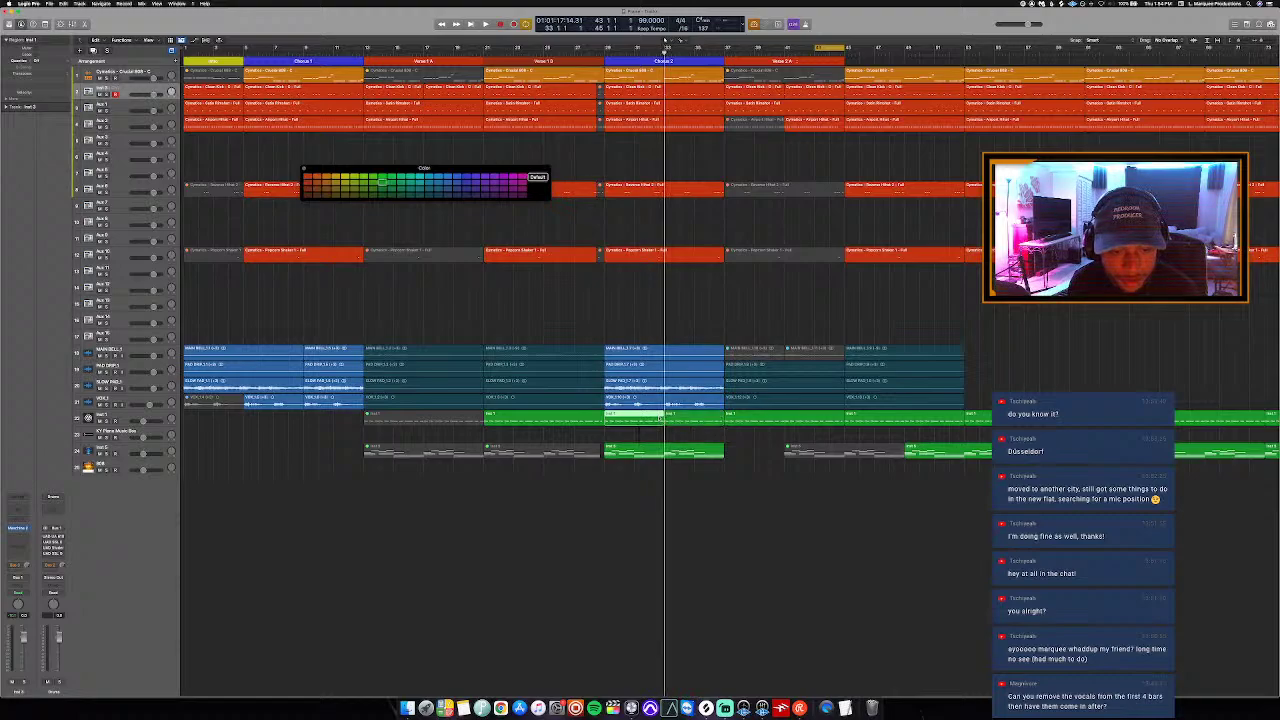
left_click(660, 418)
key("Delete")
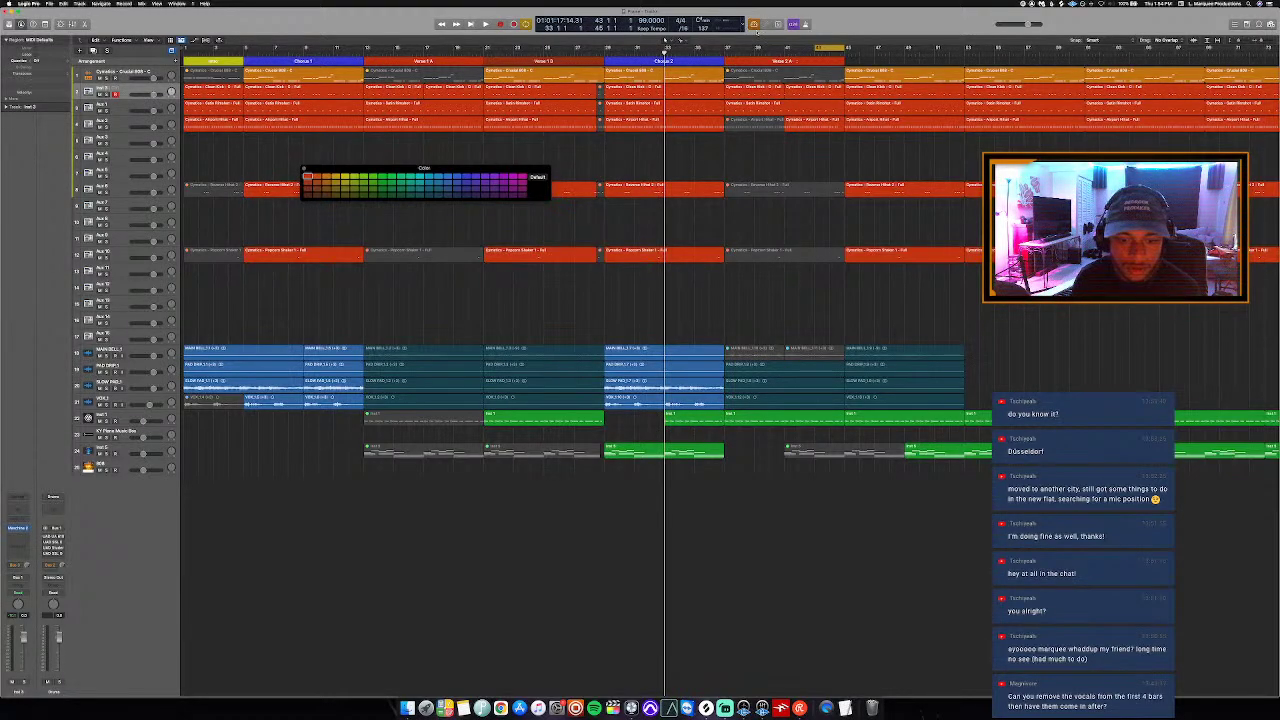
Step: Split the upper green region at bar 41, mute its bars 37–41 half, and play the arrangement
left_click(785, 50)
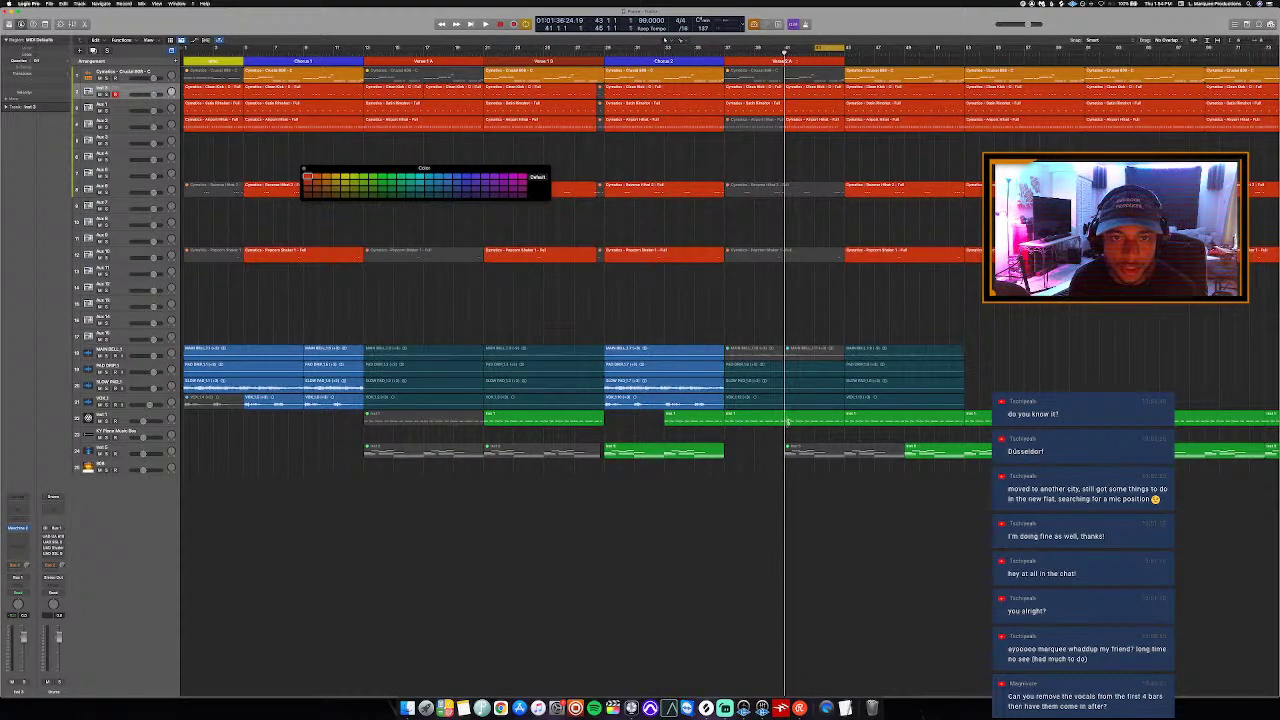
left_click(767, 416)
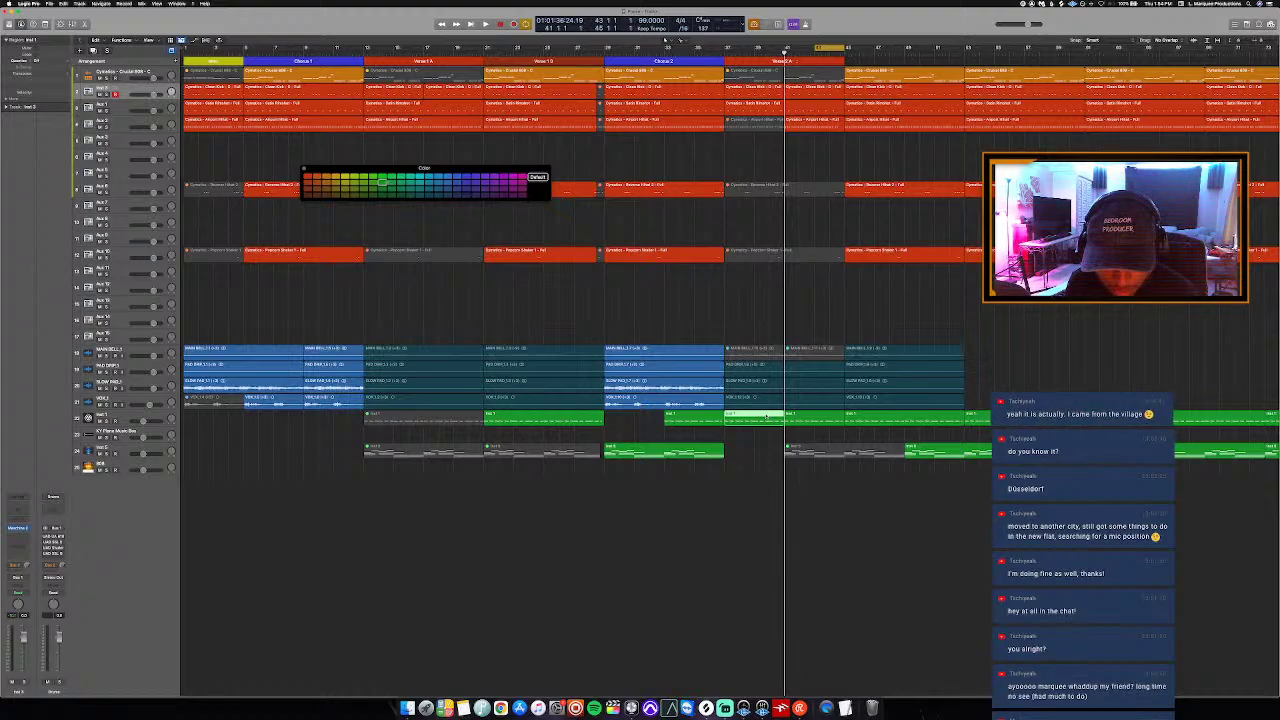
key("space")
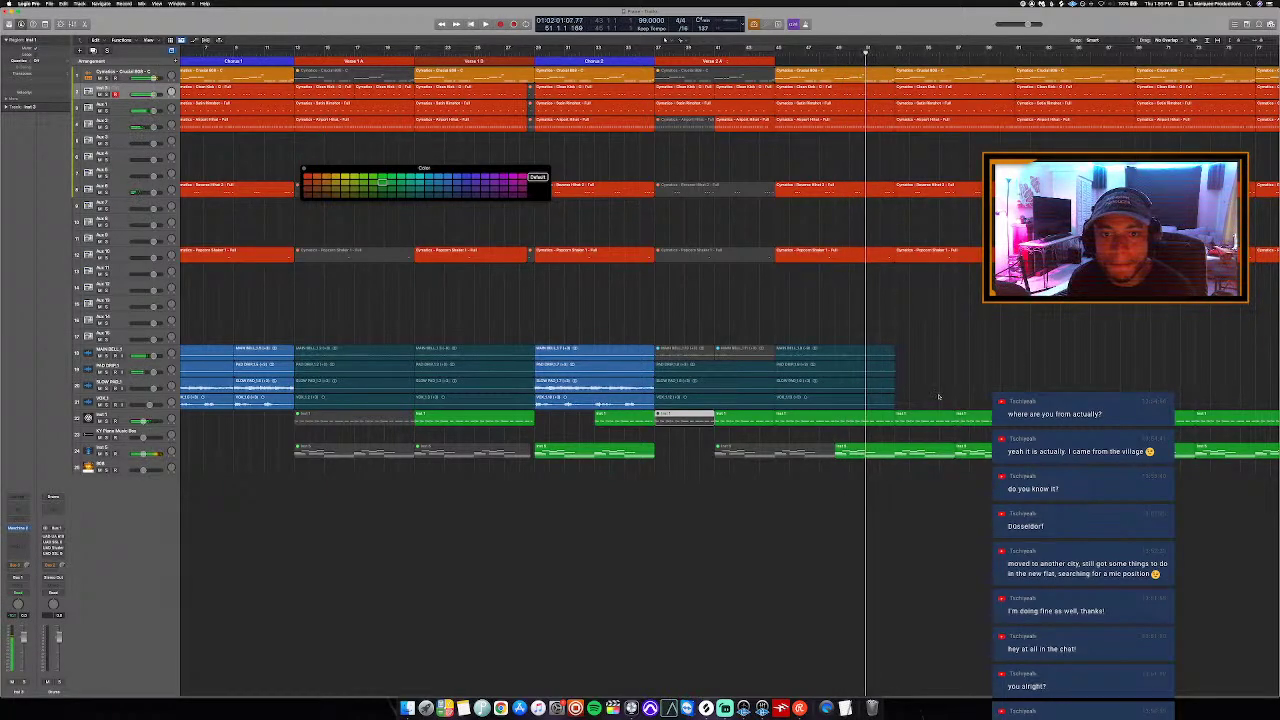
Step: Delete the surplus 808, drum and upper green regions from bar 53 onward and the lower green regions from bar 49
scroll(937, 401, "down", 5)
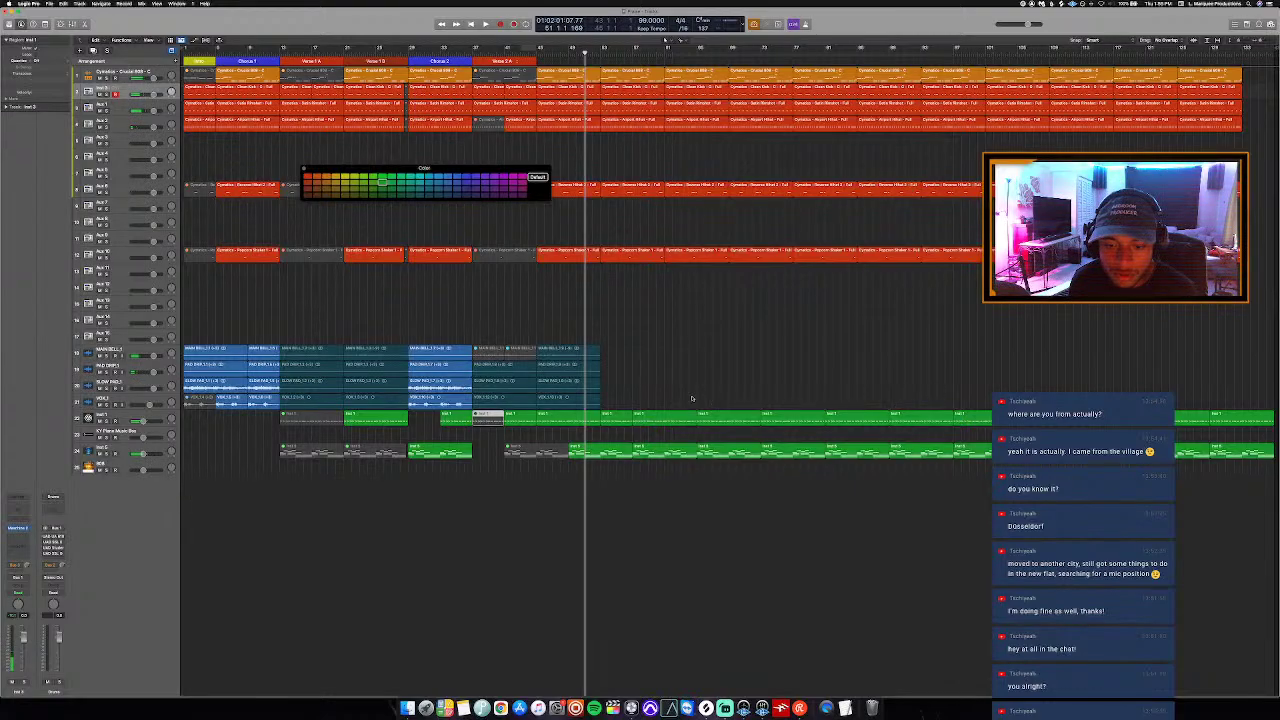
left_click_drag(629, 405, 1277, 476)
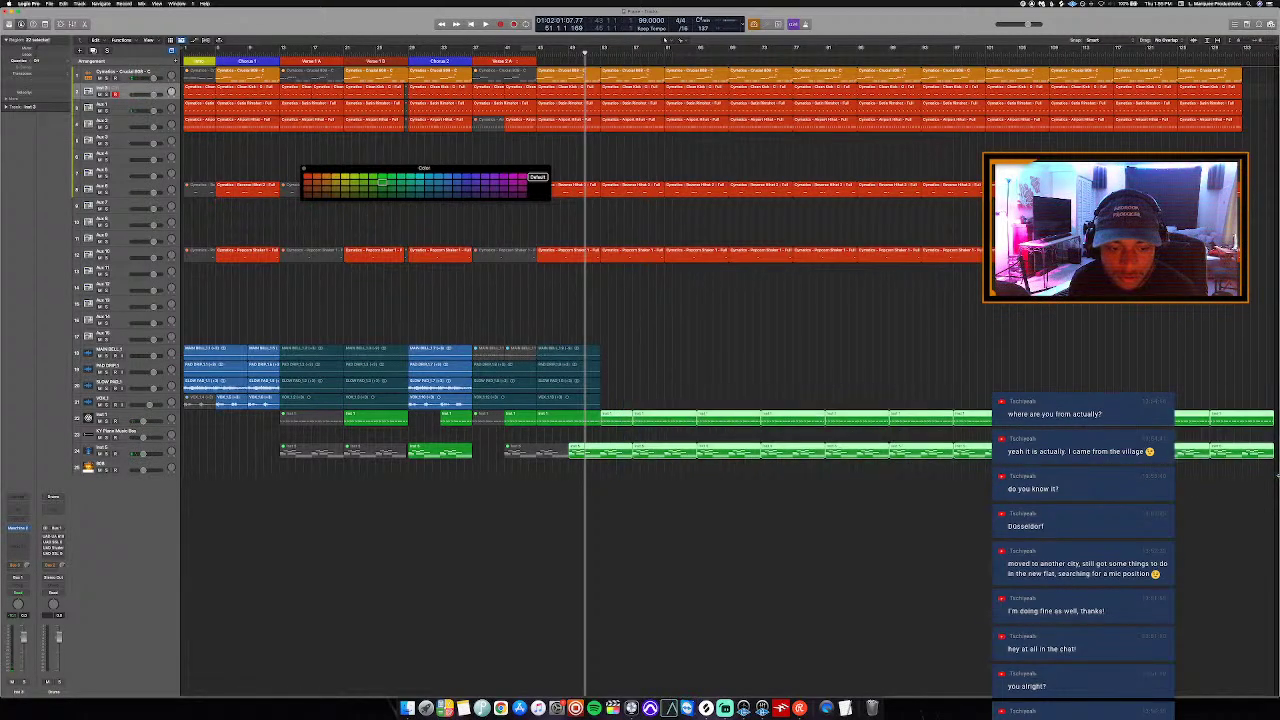
key("Delete")
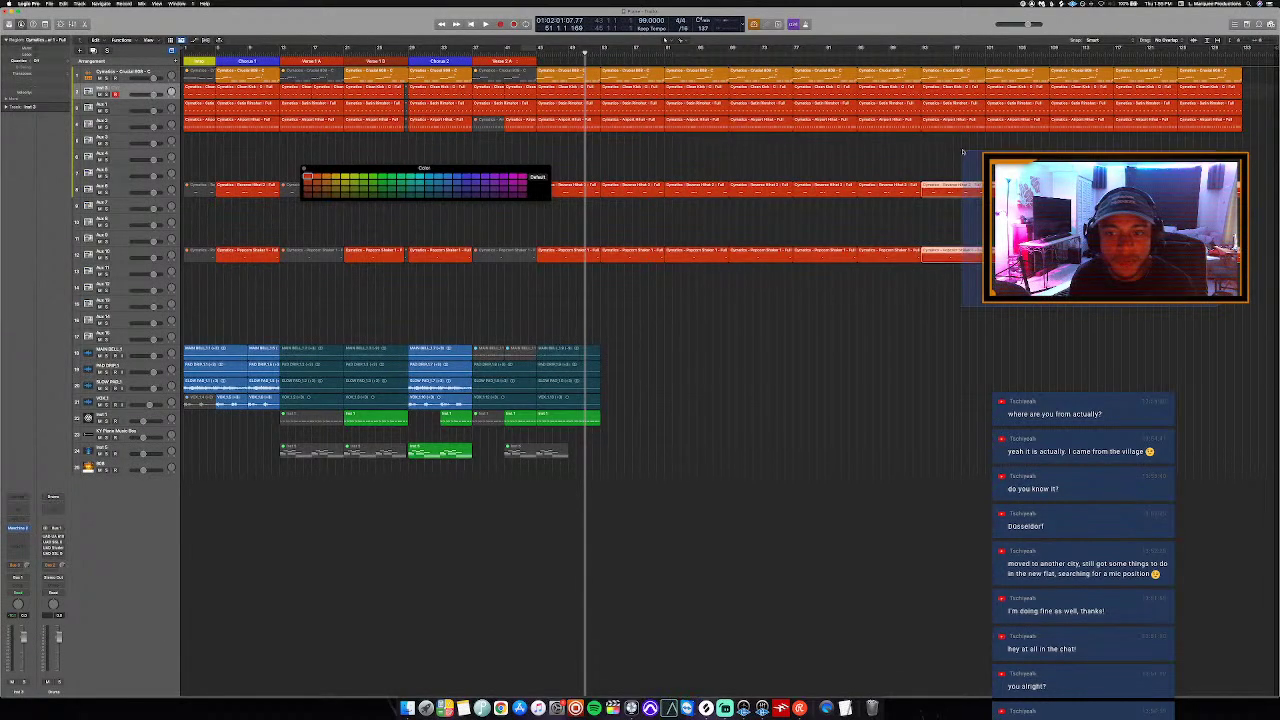
left_click_drag(1250, 310, 648, 46)
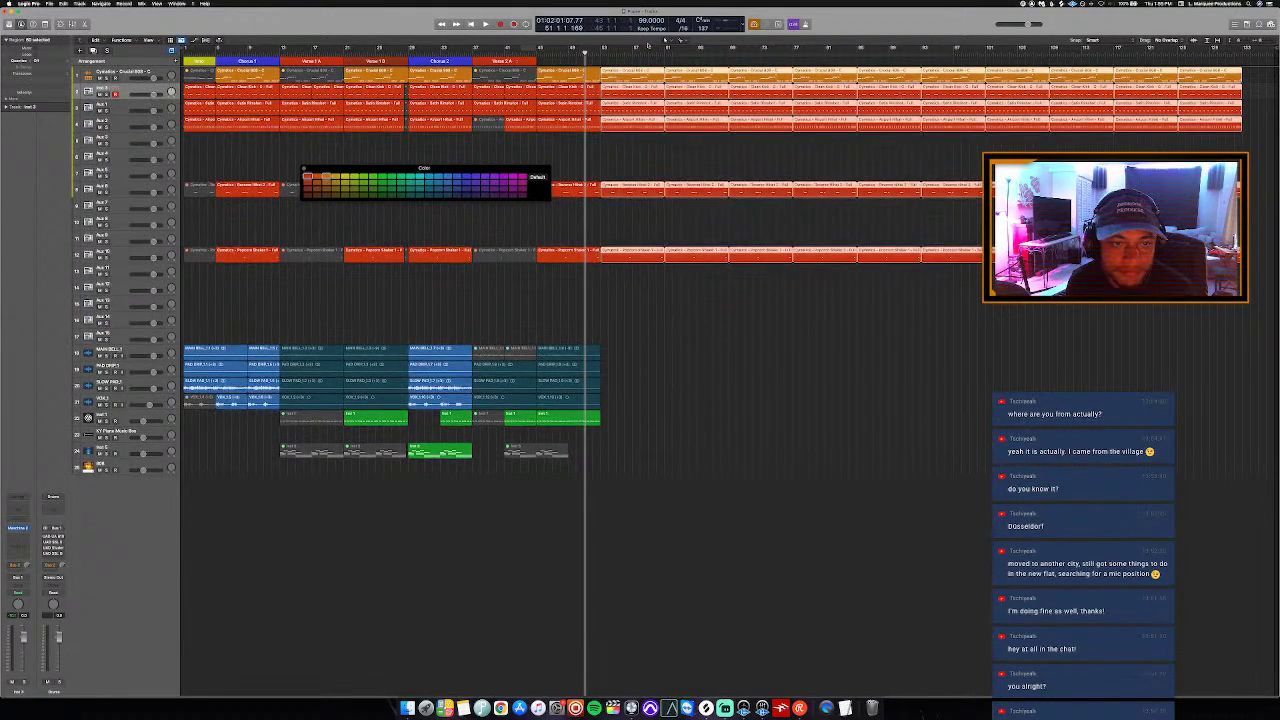
key("Delete")
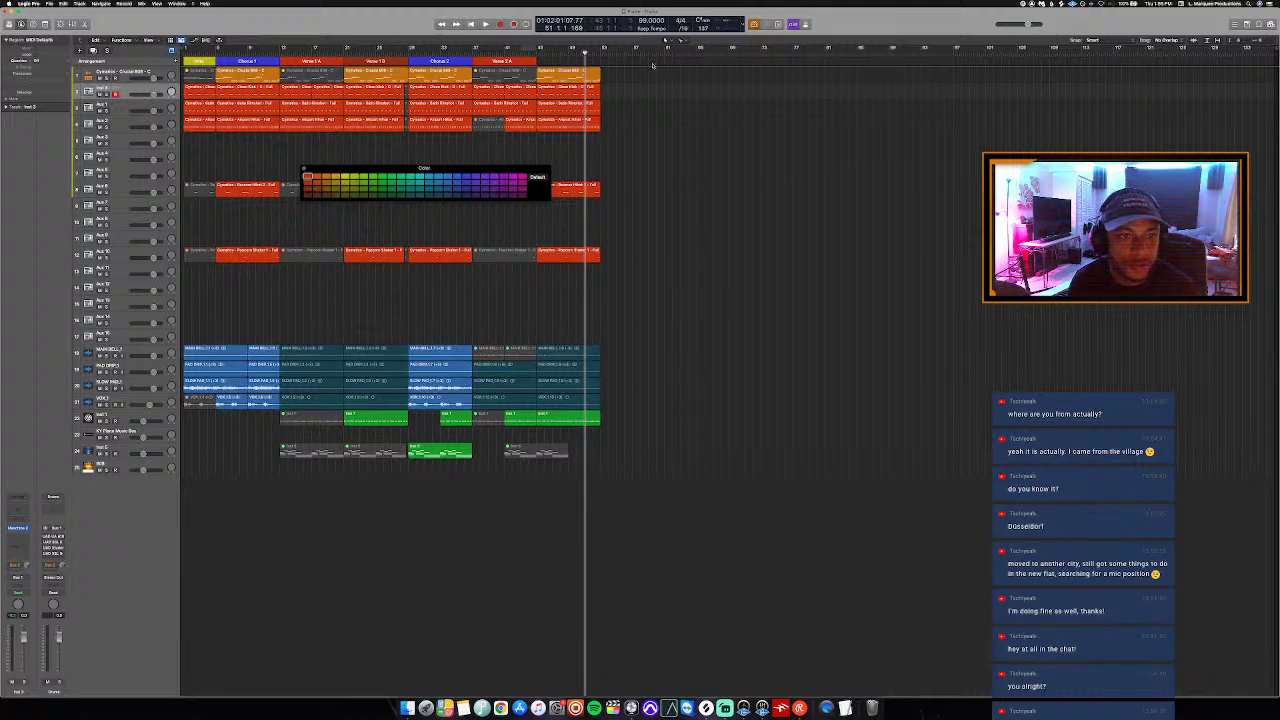
Step: Replace the regions at bars 45–53 with copies of all Verse 1 B and Chorus 2 regions, placed from bar 45
key("alt+c")
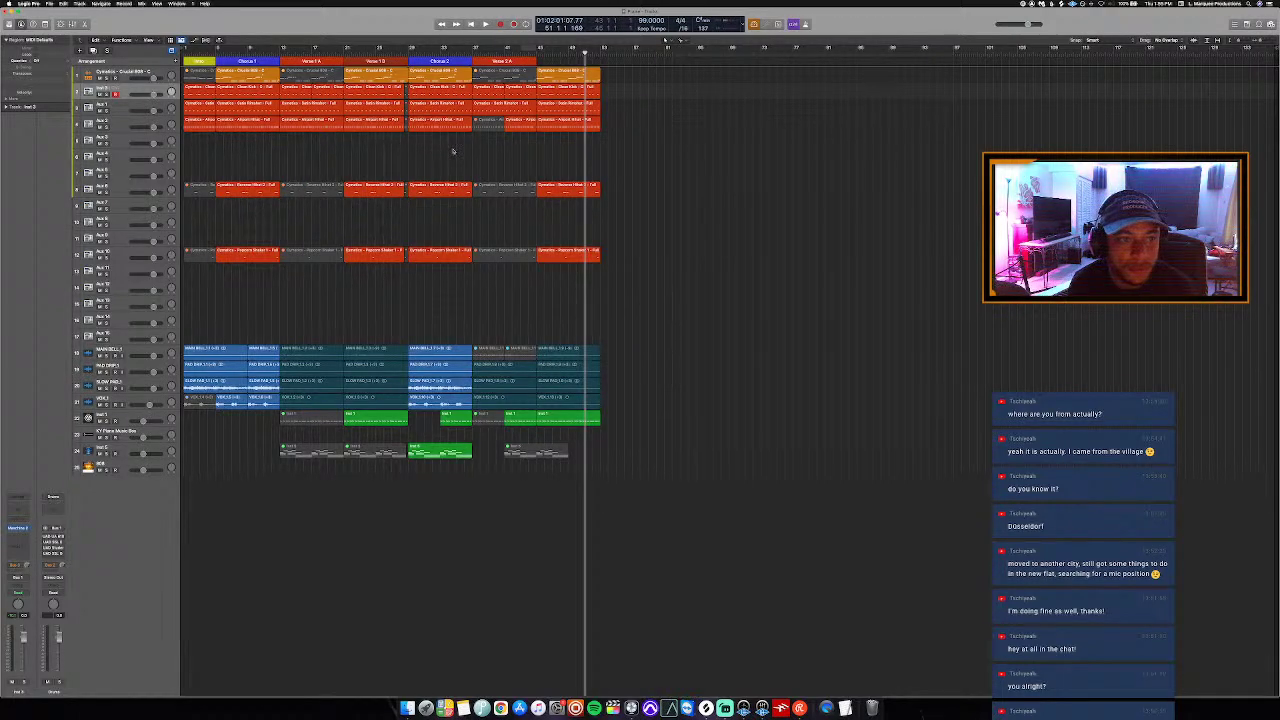
left_click_drag(455, 157, 381, 66)
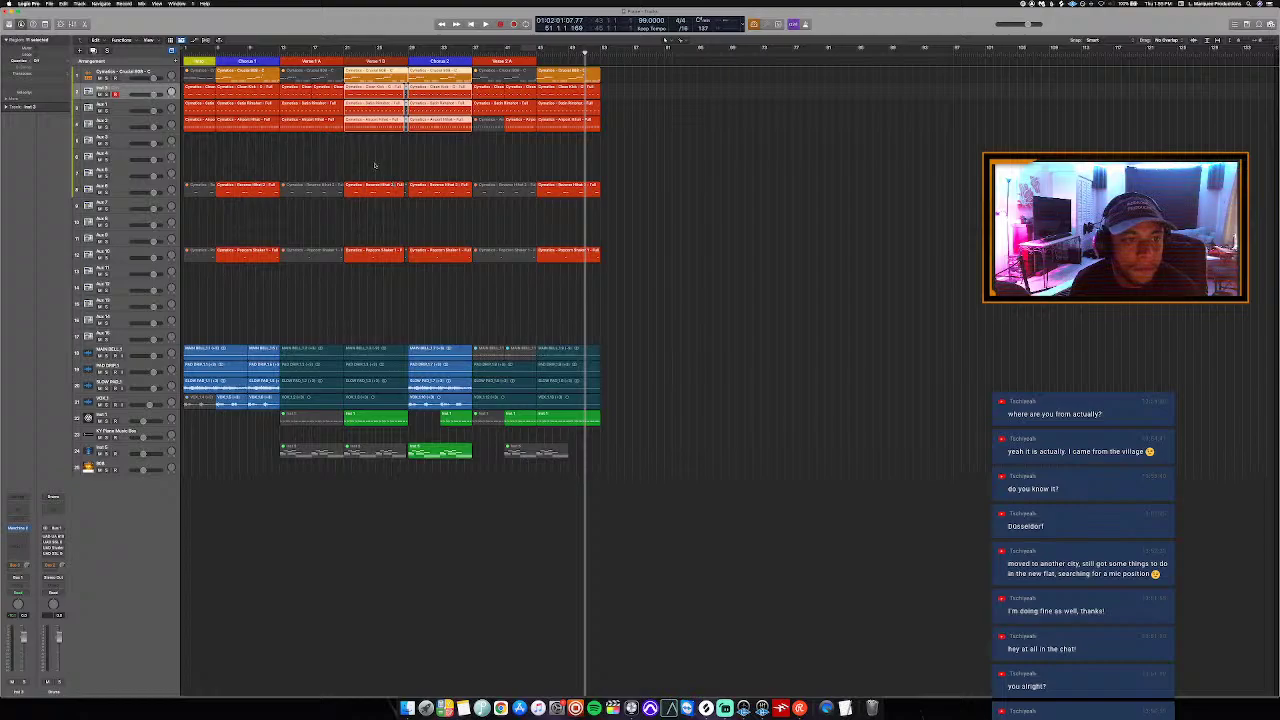
left_click_drag(375, 165, 442, 452)
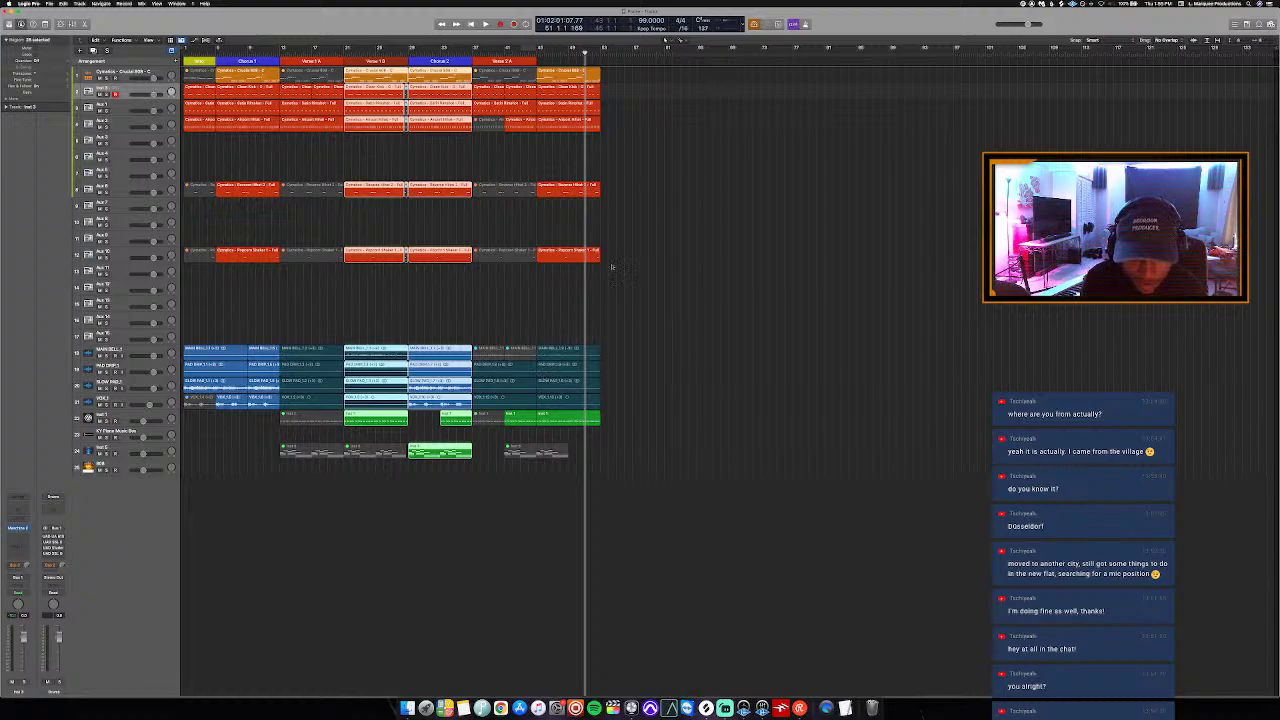
key("space")
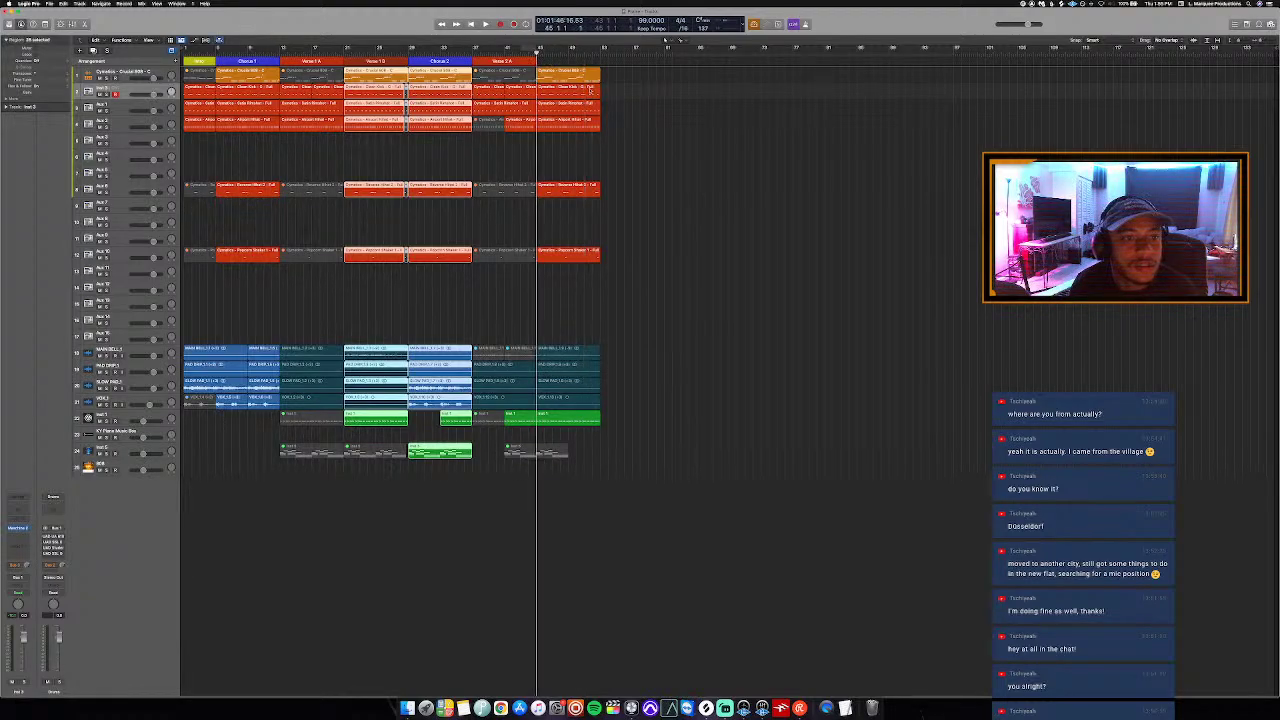
left_click_drag(615, 70, 577, 431)
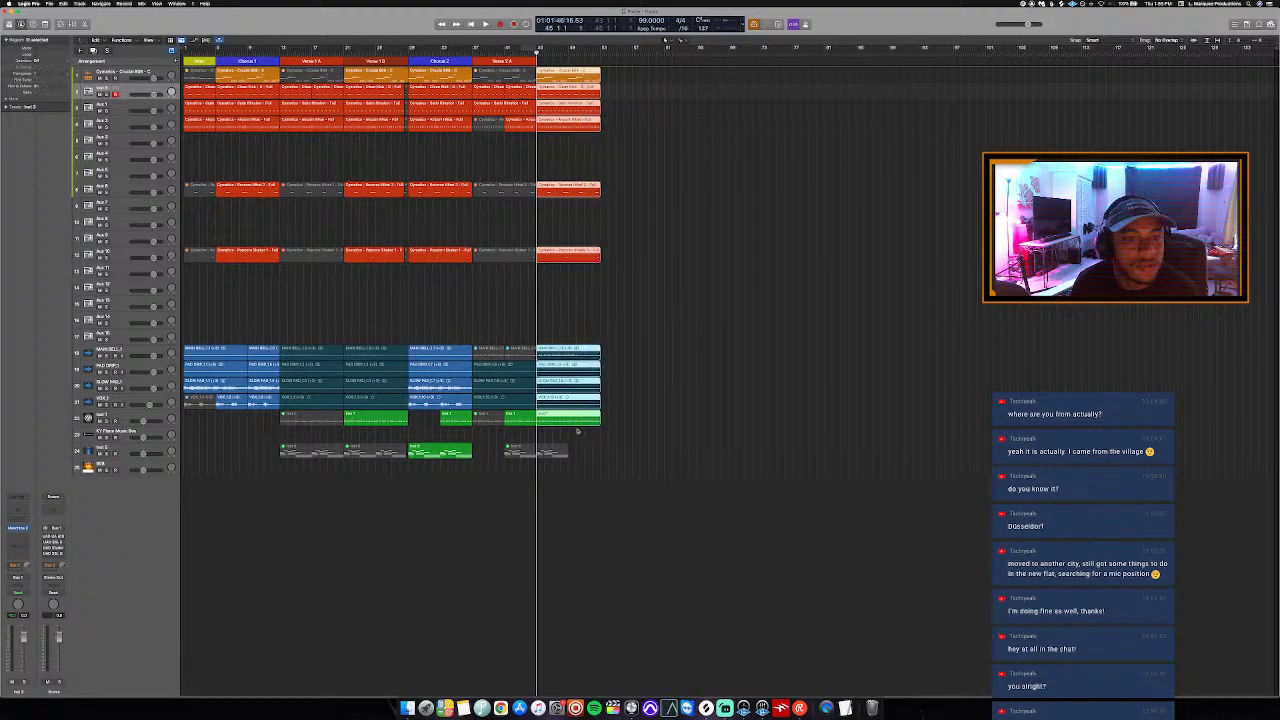
key("Delete")
key("super+z")
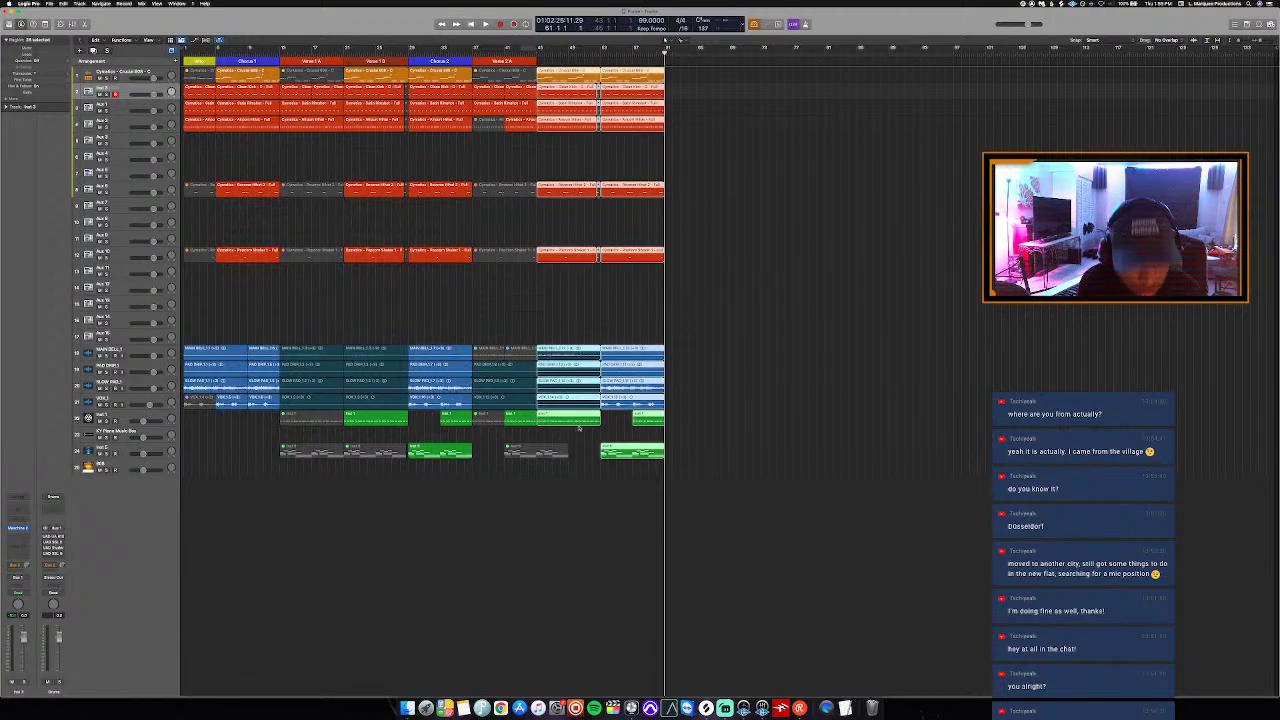
Step: Play from around bar 44 and add section markers over bars 45–53 and 53–61, naming the first one Verse 2 B
key("space")
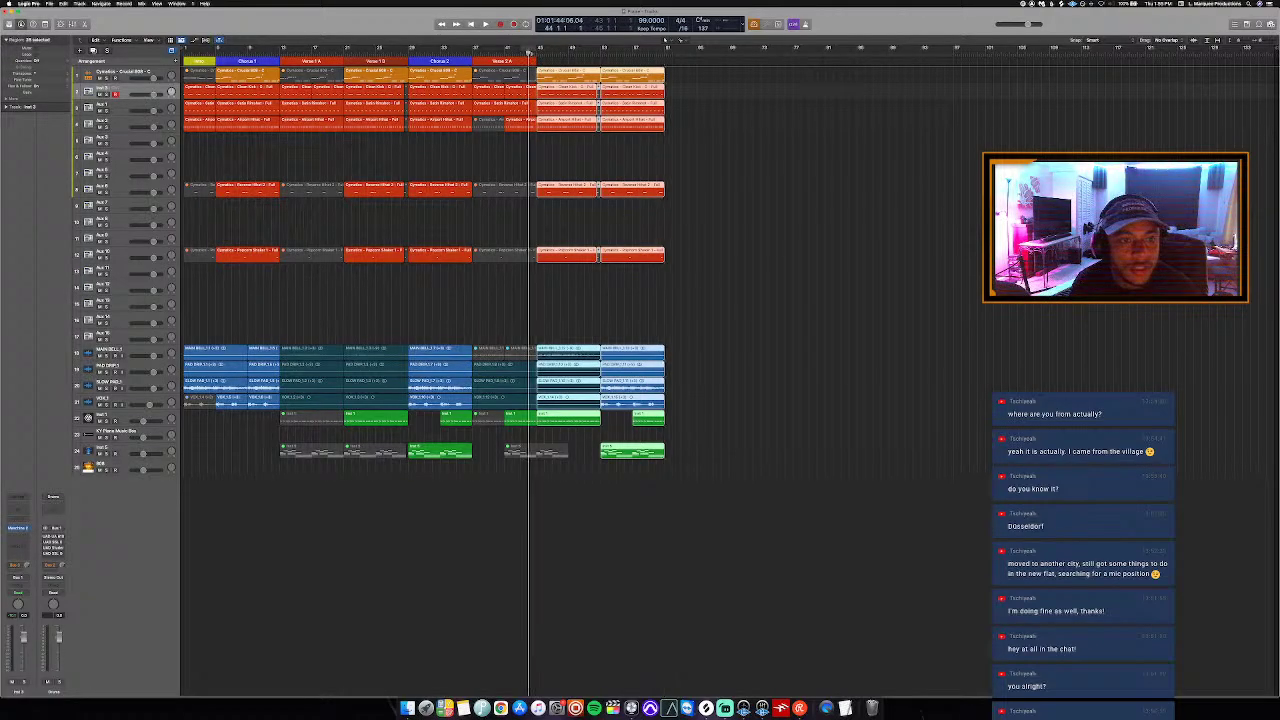
key("super+Right")
key("super+Right")
key("super+Right")
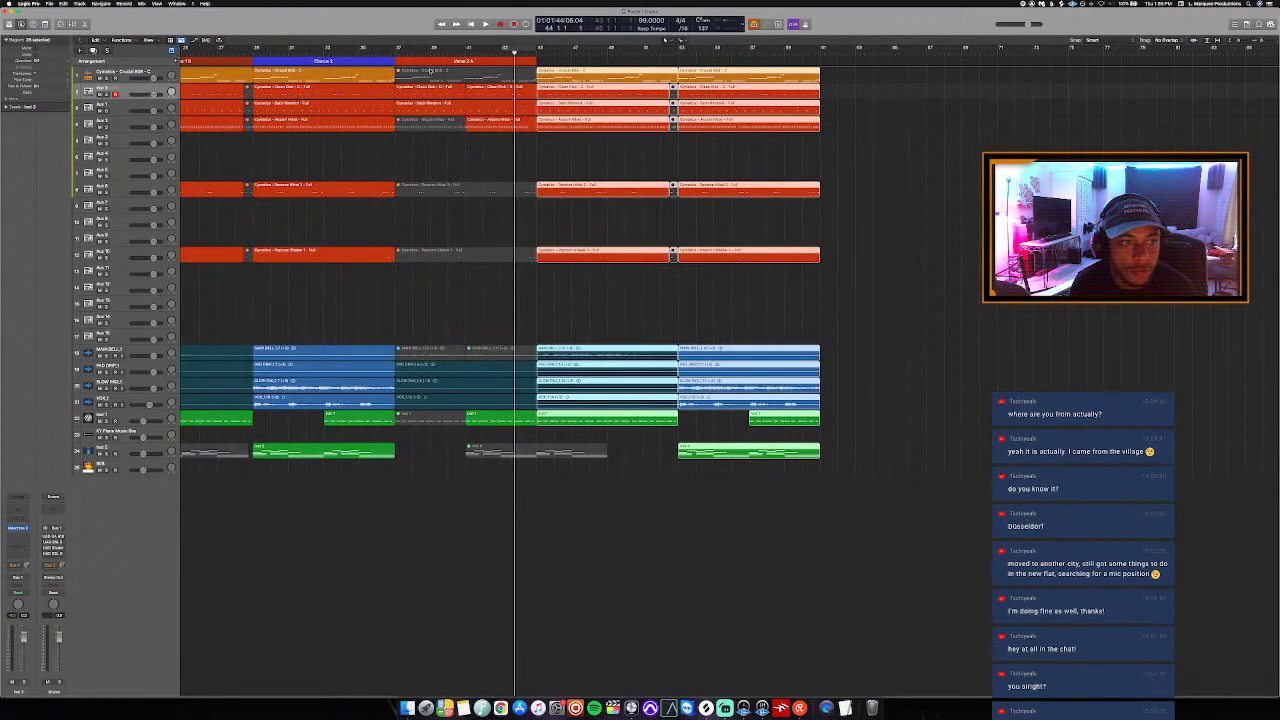
key("space")
key("super+Right")
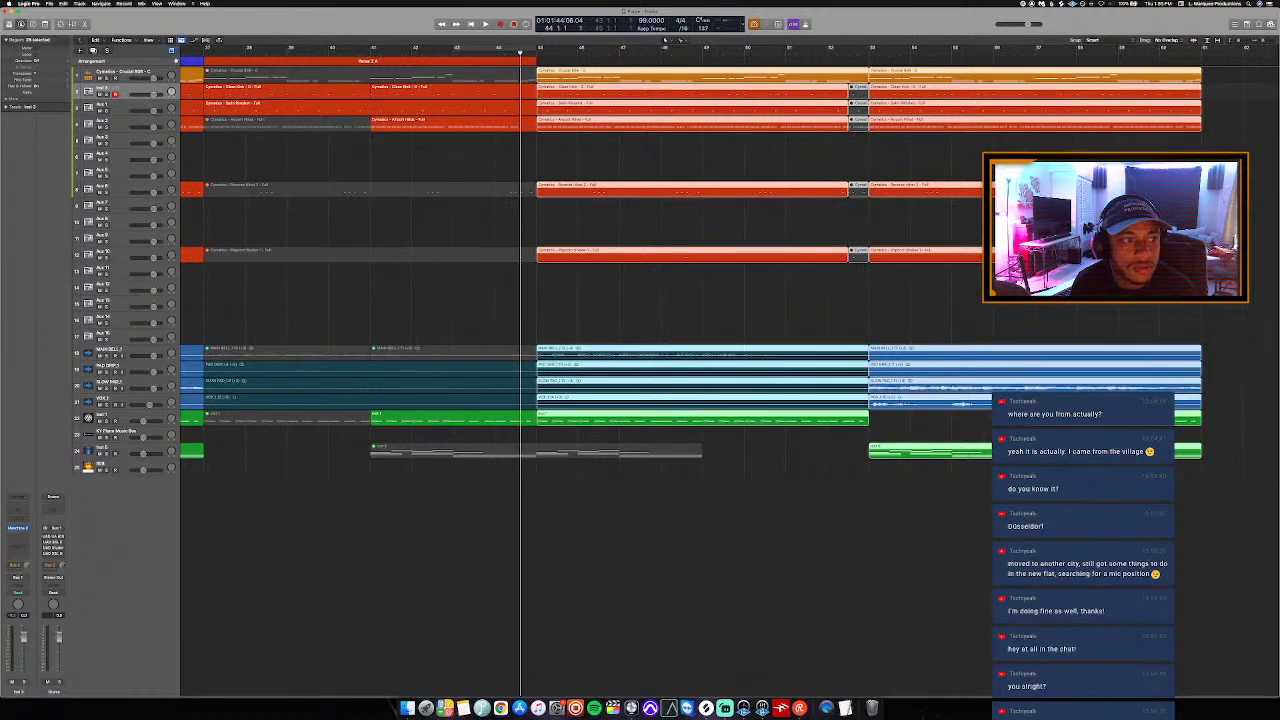
key("super+Right")
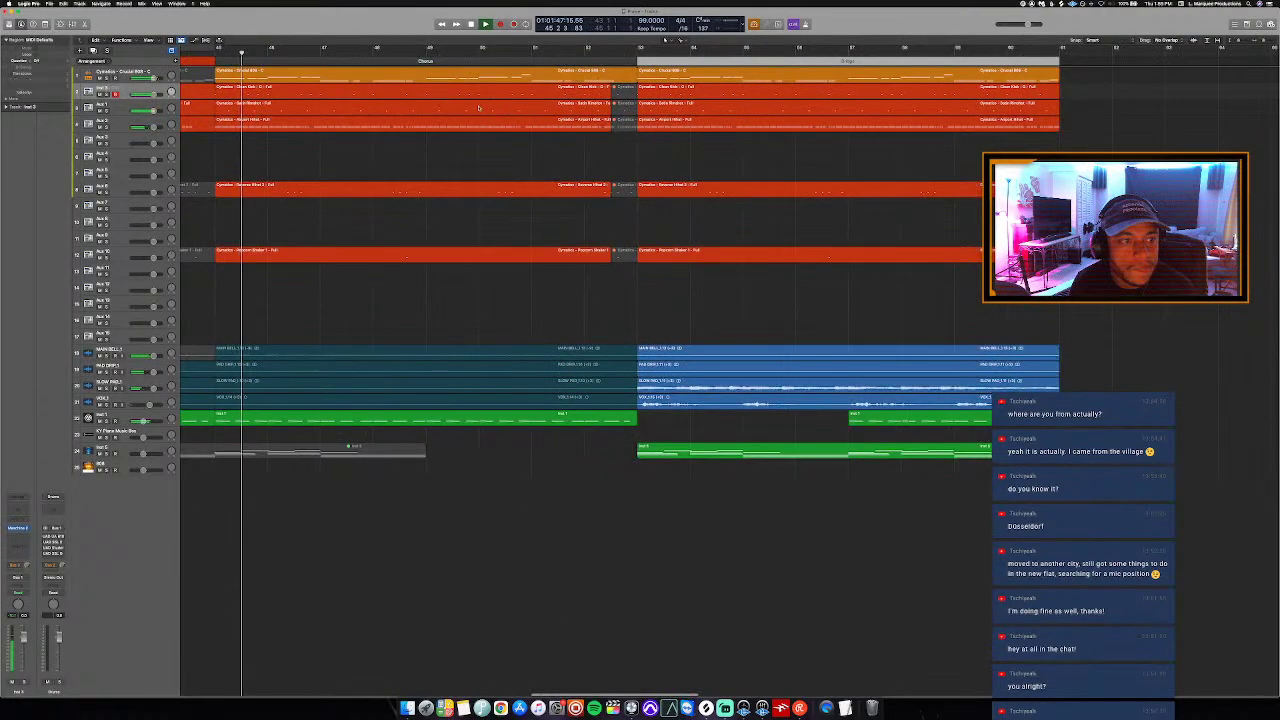
key("super+Left")
key("super+Left")
key("super+Left")
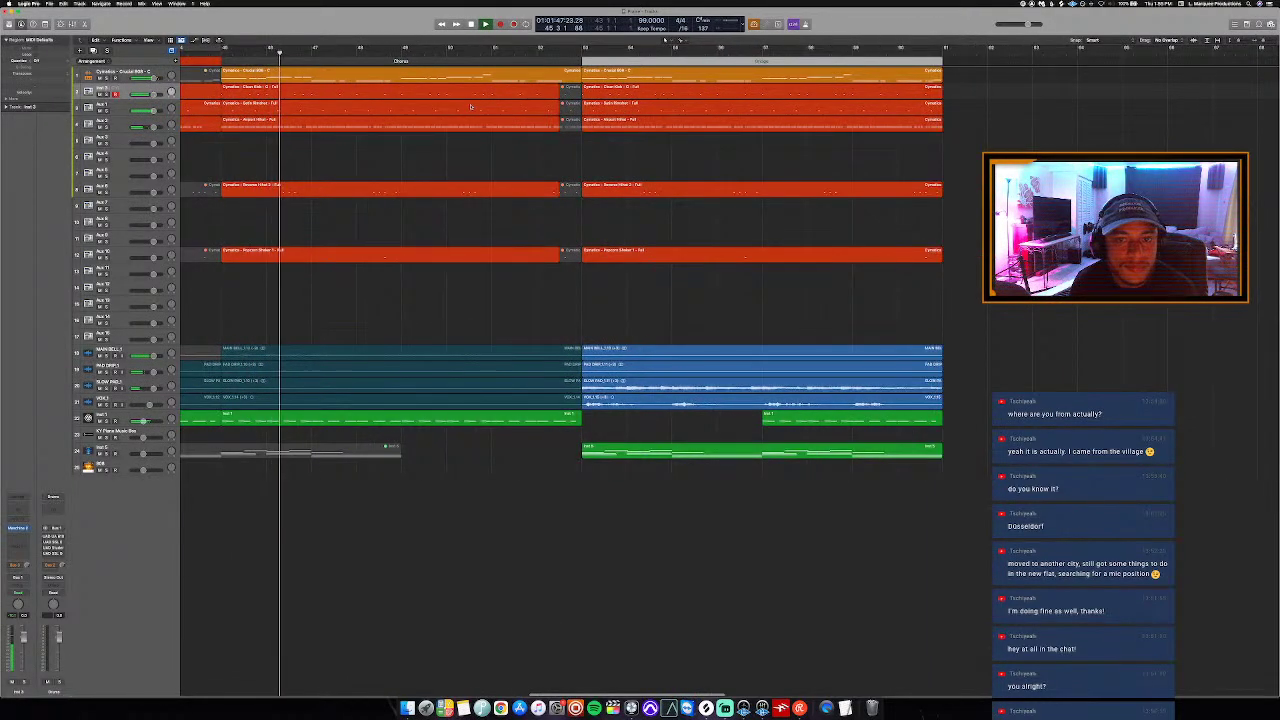
key("super+Left")
key("super+Left")
key("super+Left")
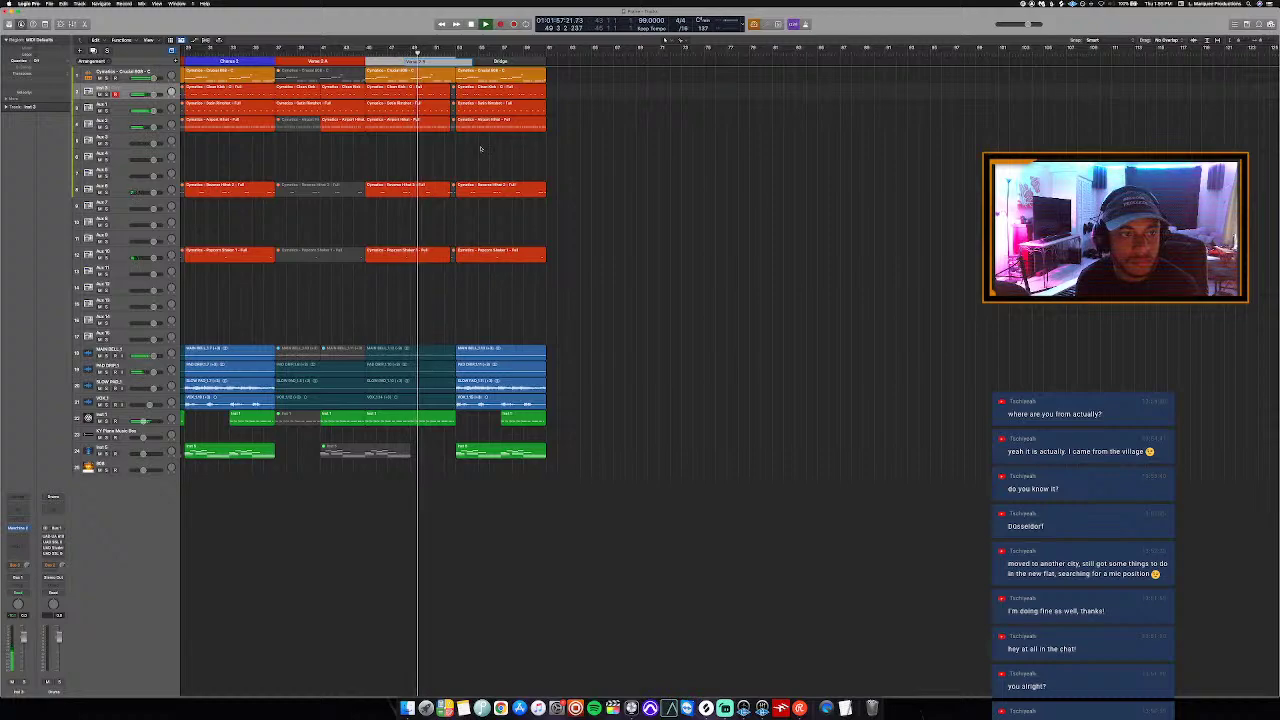
Step: Stop playback and change the Bridge section marker over bars 53–61 to Chorus
key("space")
left_click(499, 61)
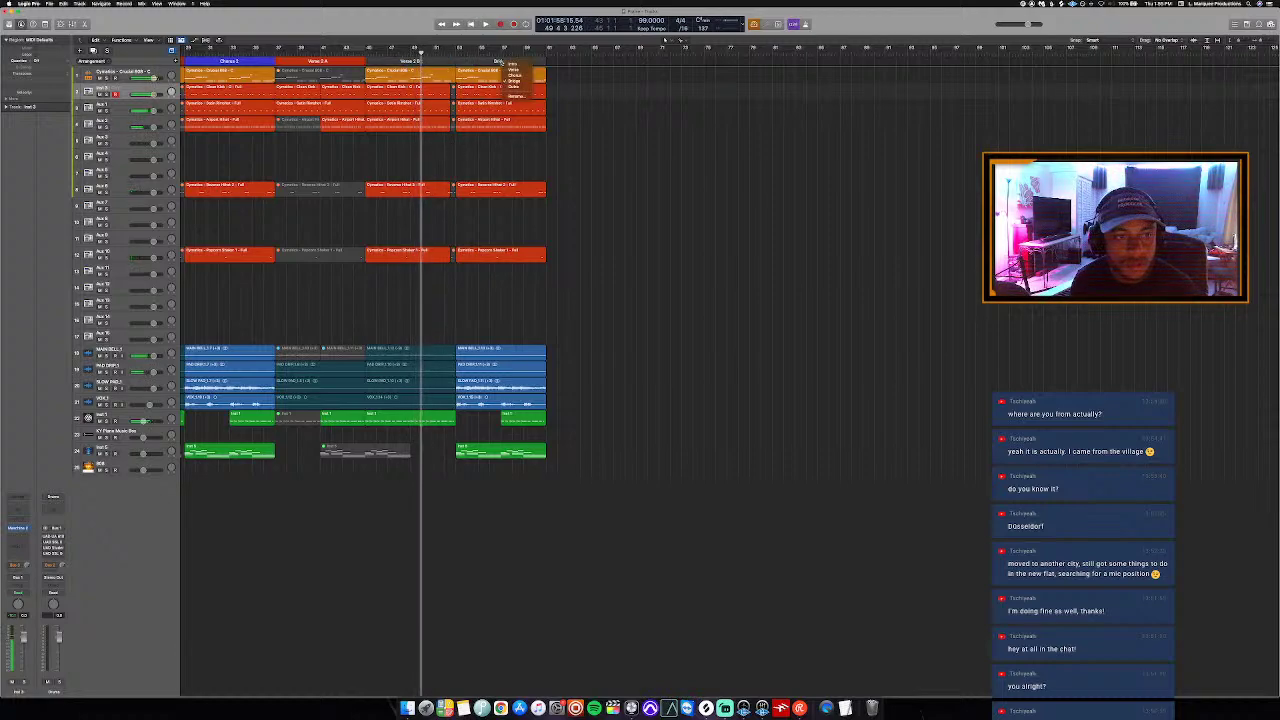
left_click(513, 80)
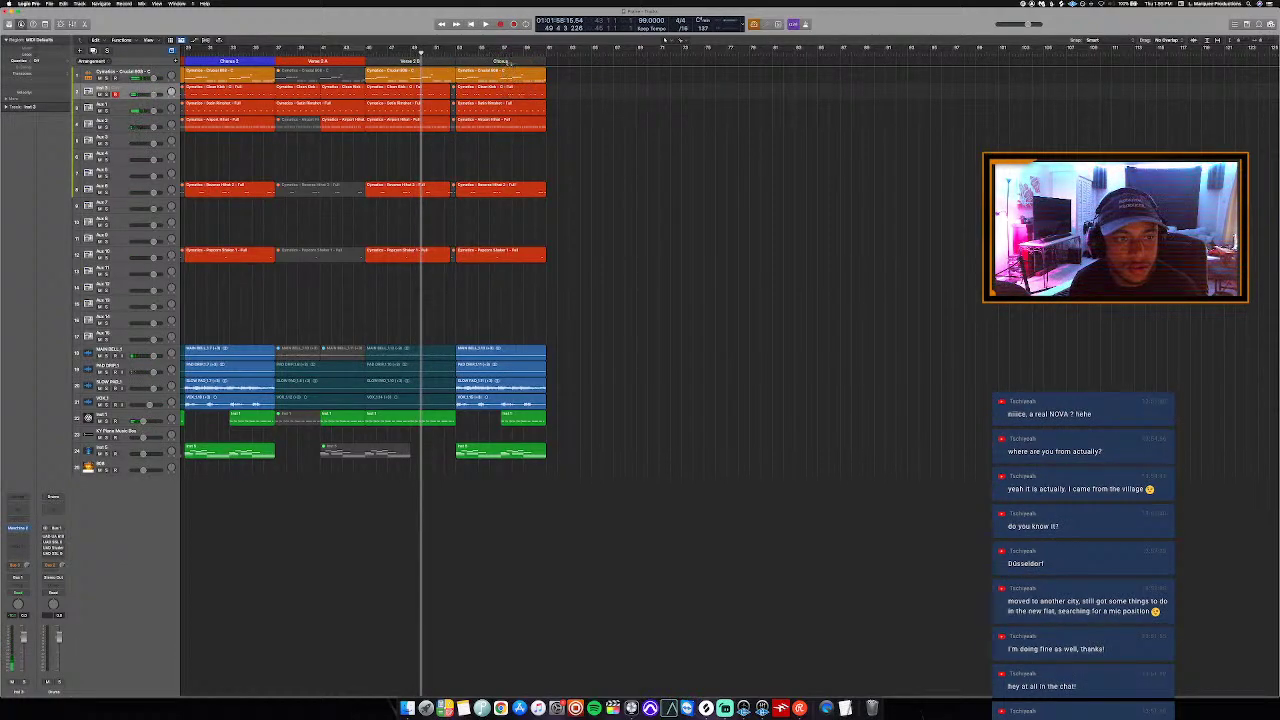
Step: Change the new Bridge section marker after bar 61 to Outro and colour it purple
scroll(569, 255, "left", 1)
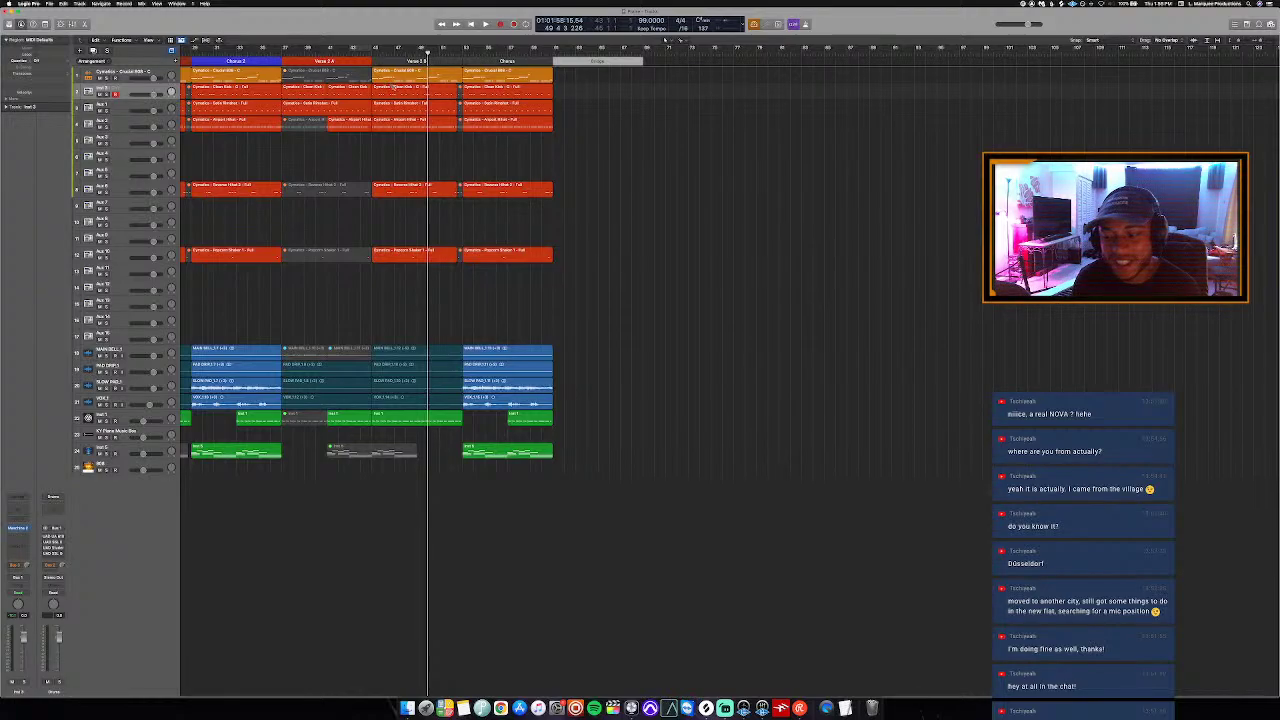
left_click(600, 62)
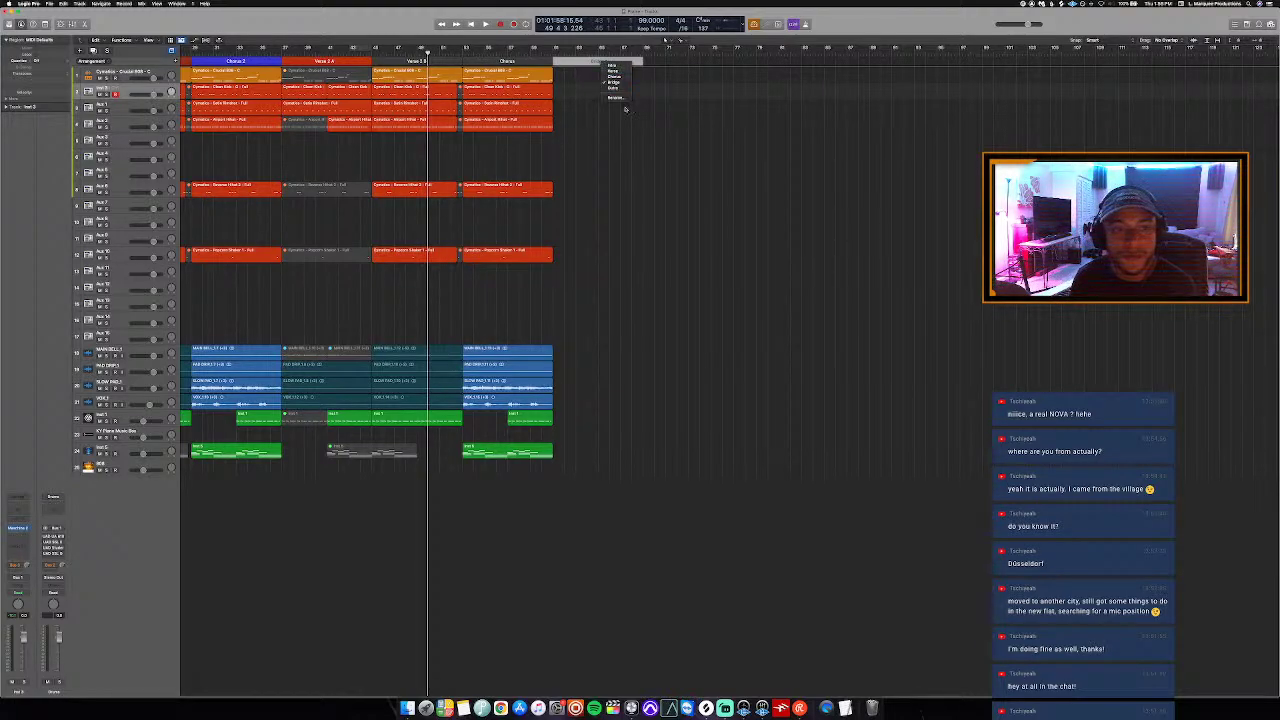
left_click(624, 90)
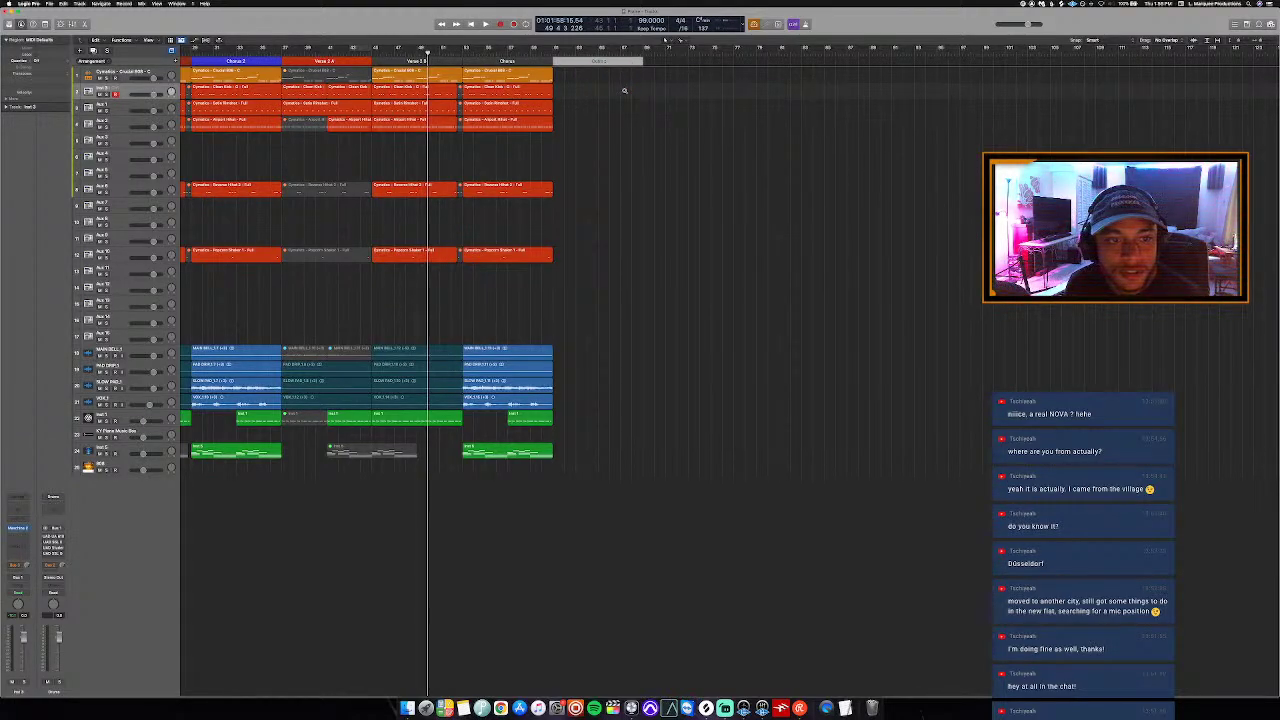
key("alt+c")
left_click(512, 194)
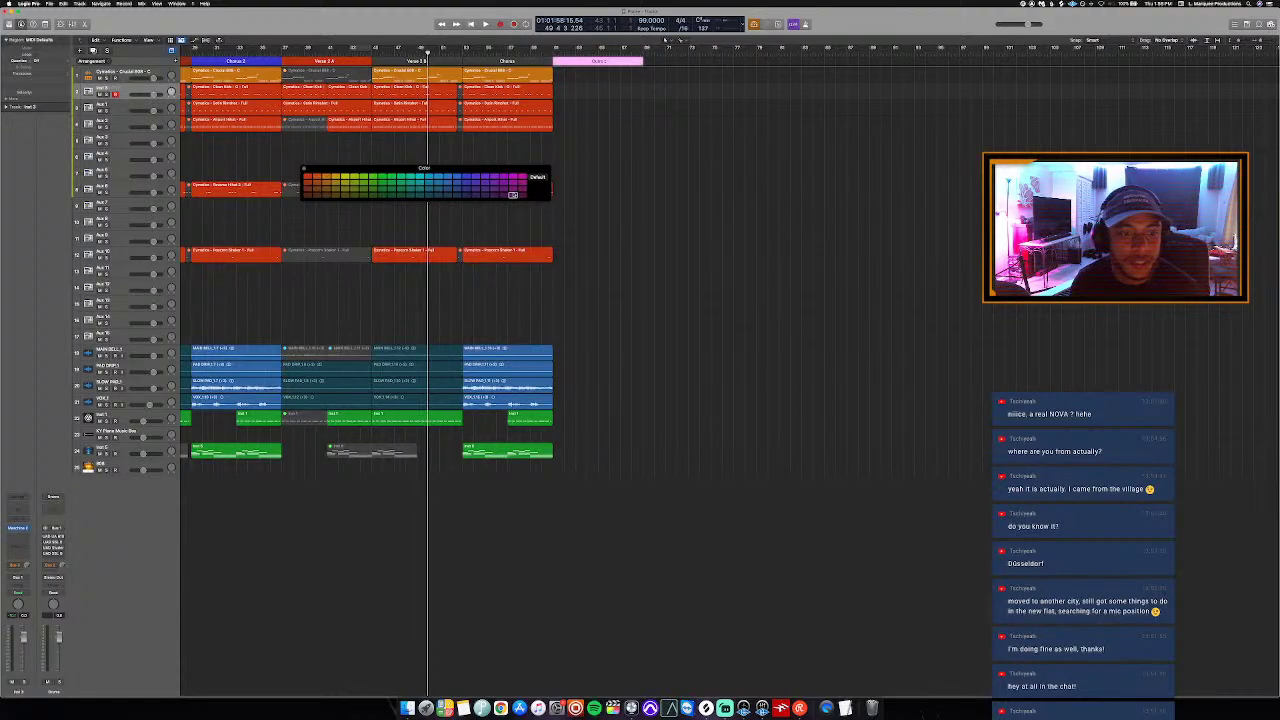
Step: Colour the Chorus section marker over bars 53–61 blue and rename it Chorus 3
left_click(514, 63)
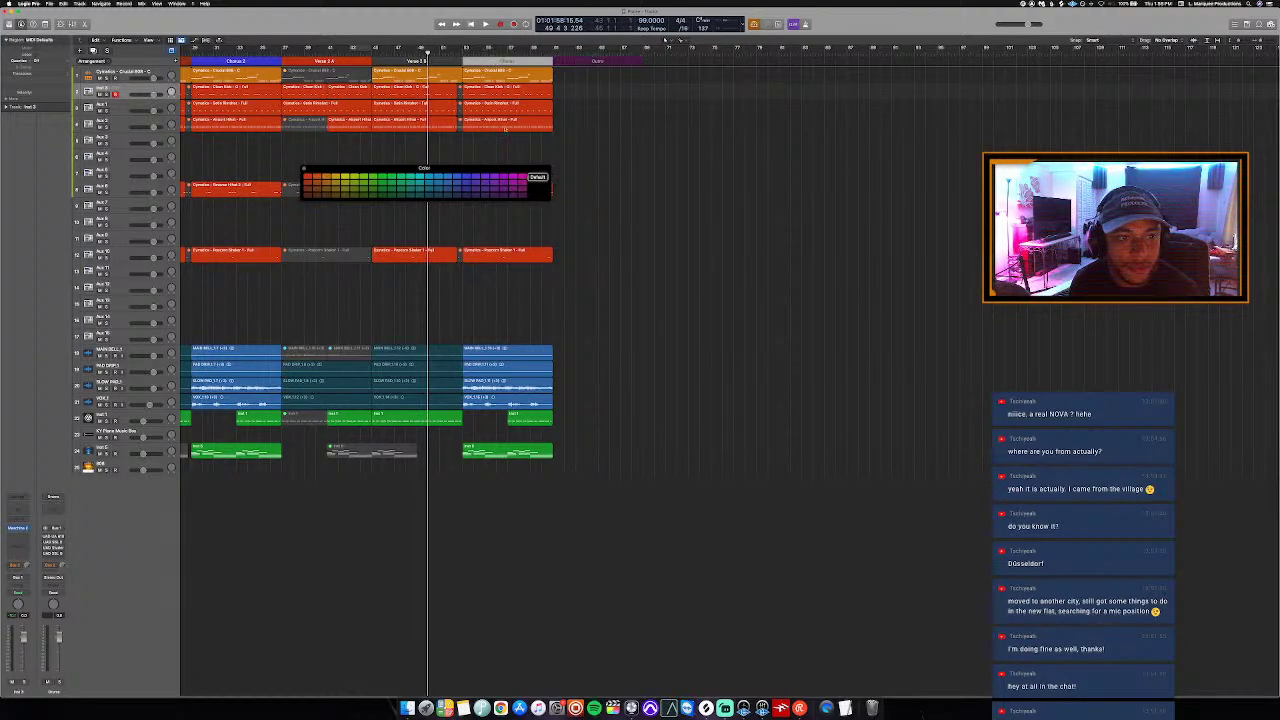
left_click(467, 178)
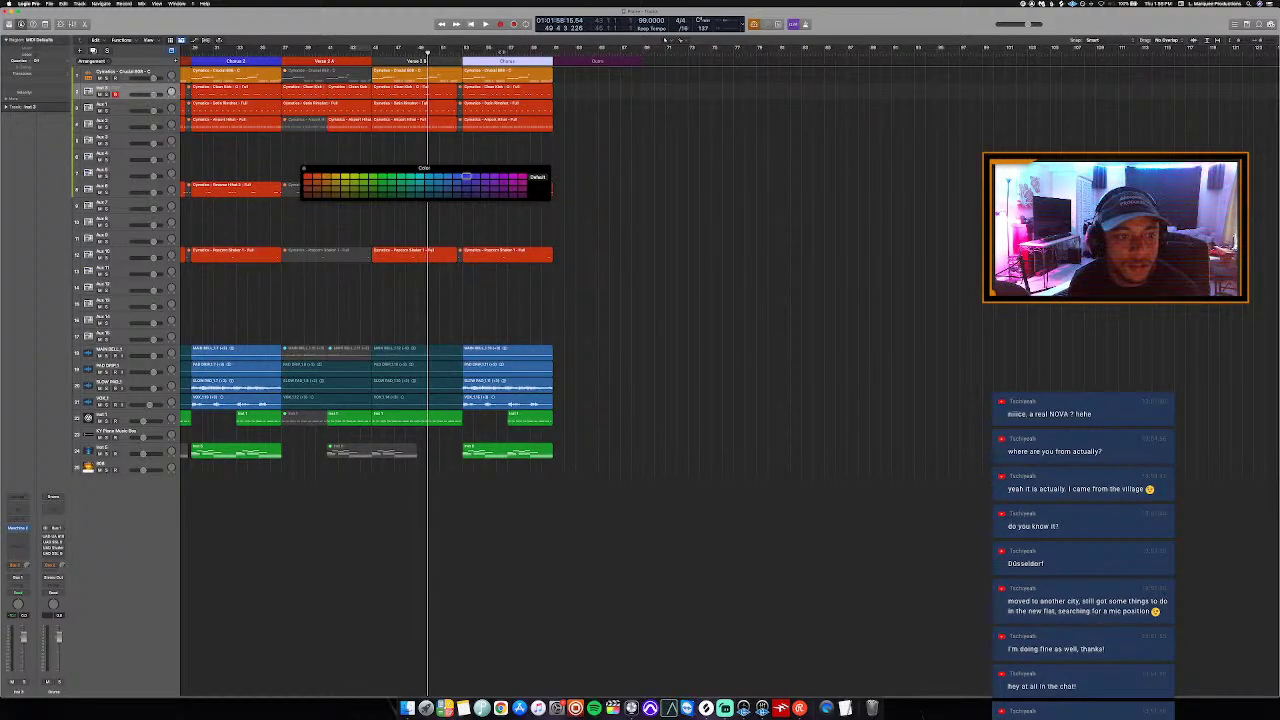
right_click(508, 61)
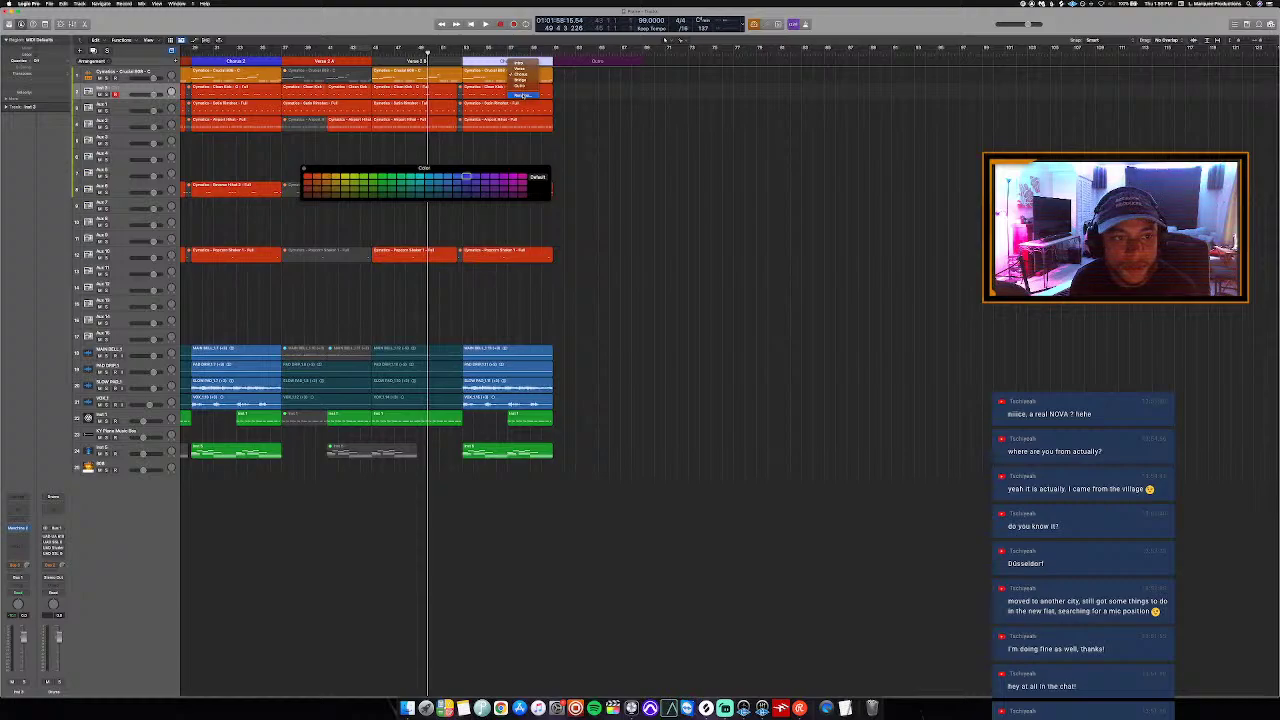
left_click(522, 95)
Step: Colour the Verse 2 B section marker red and close the colour palette
left_click(307, 177)
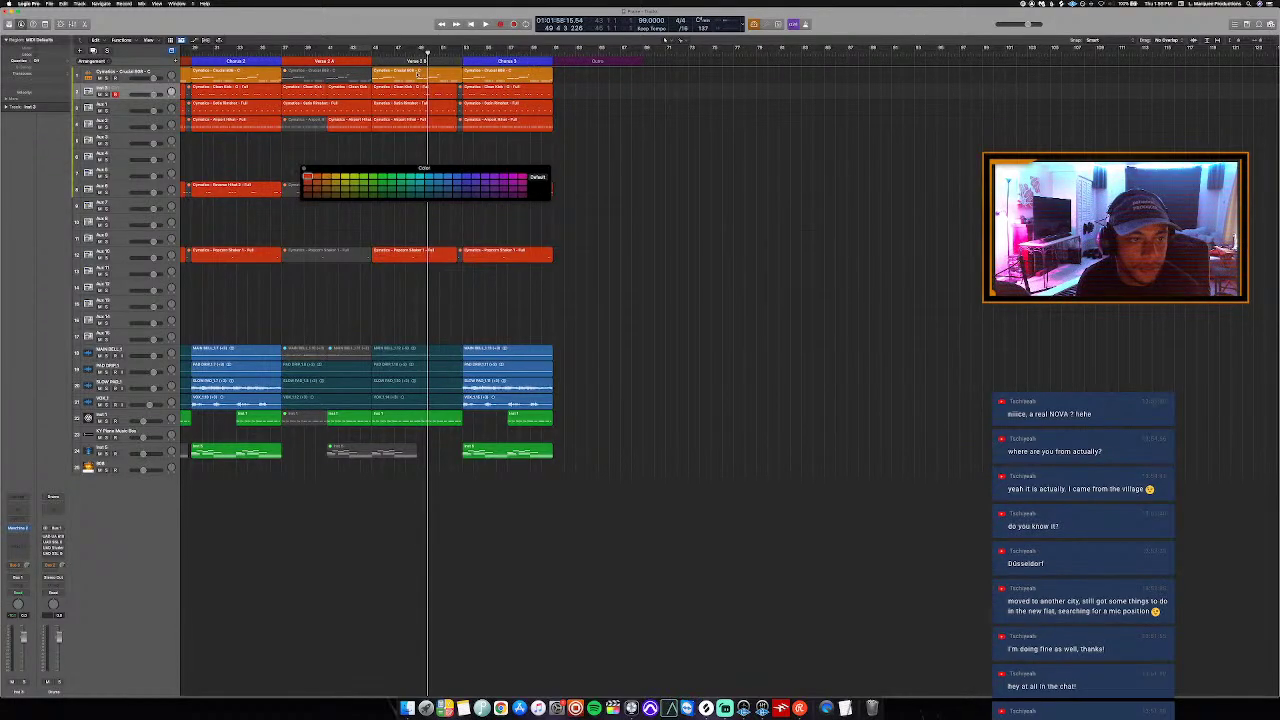
left_click(538, 177)
left_click(305, 183)
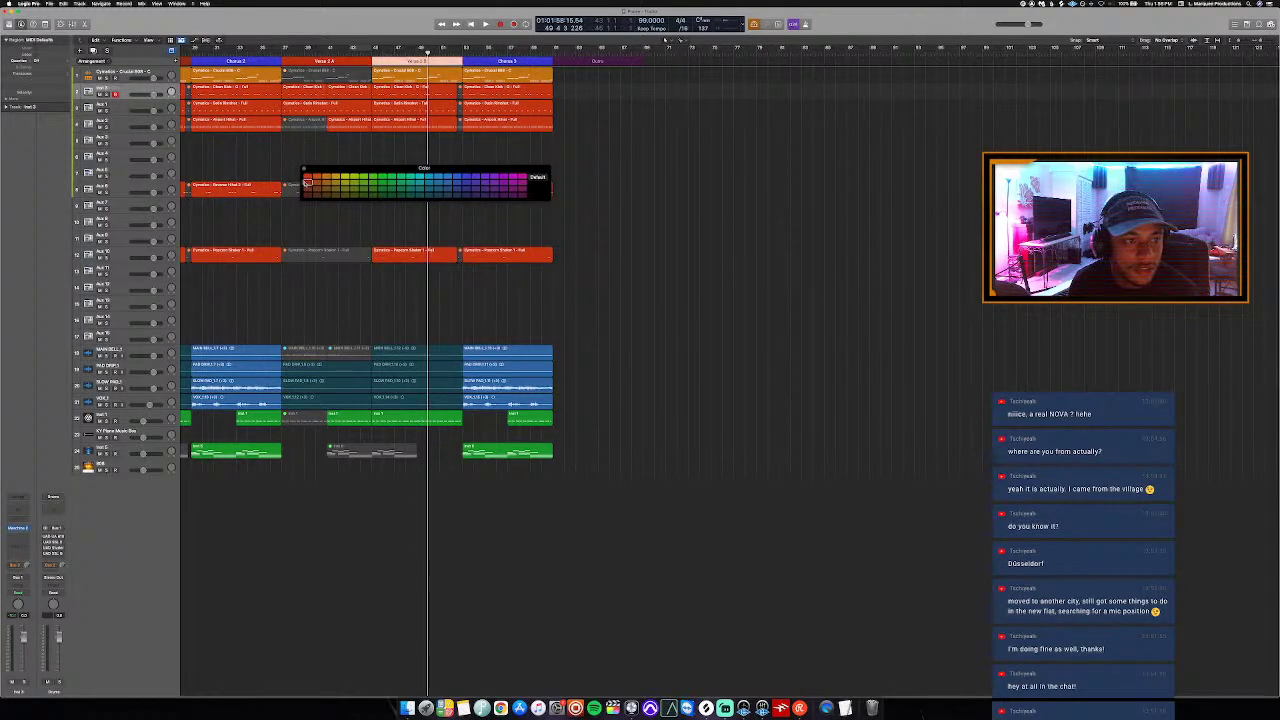
key("alt+c")
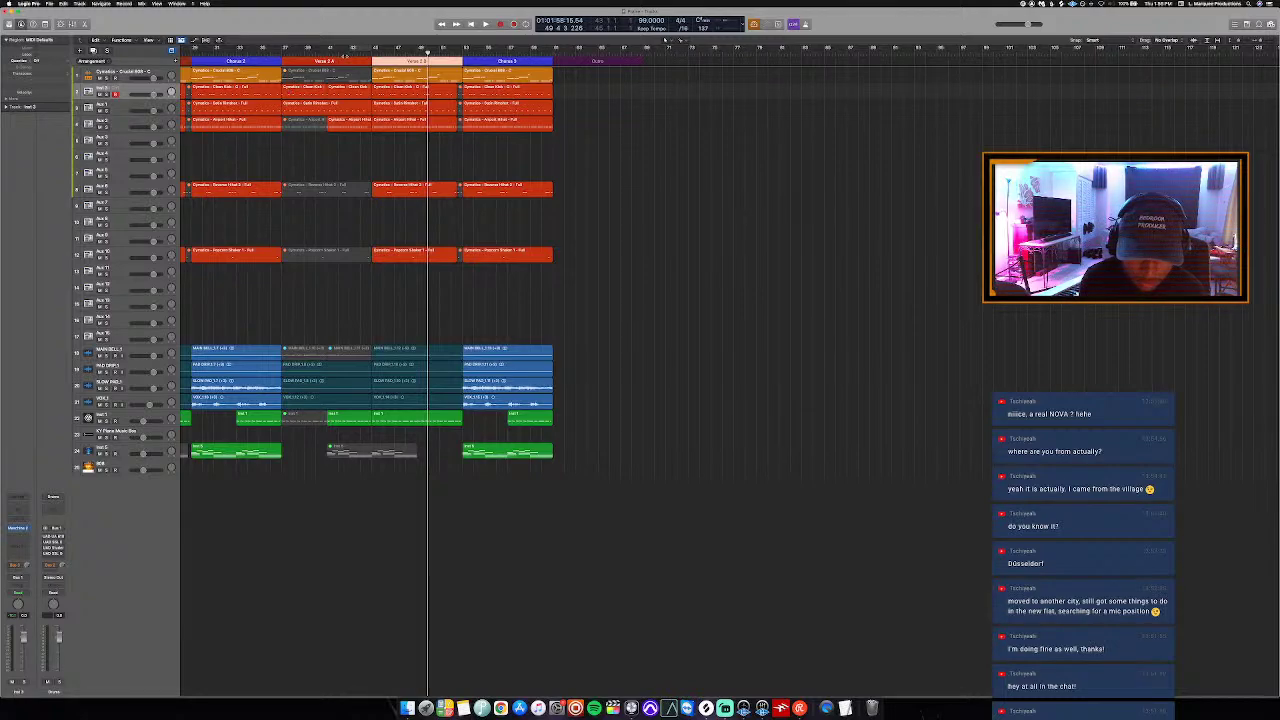
Step: Start playback before Verse 2 B and rename the first two tracks 808 and KICK
key("space")
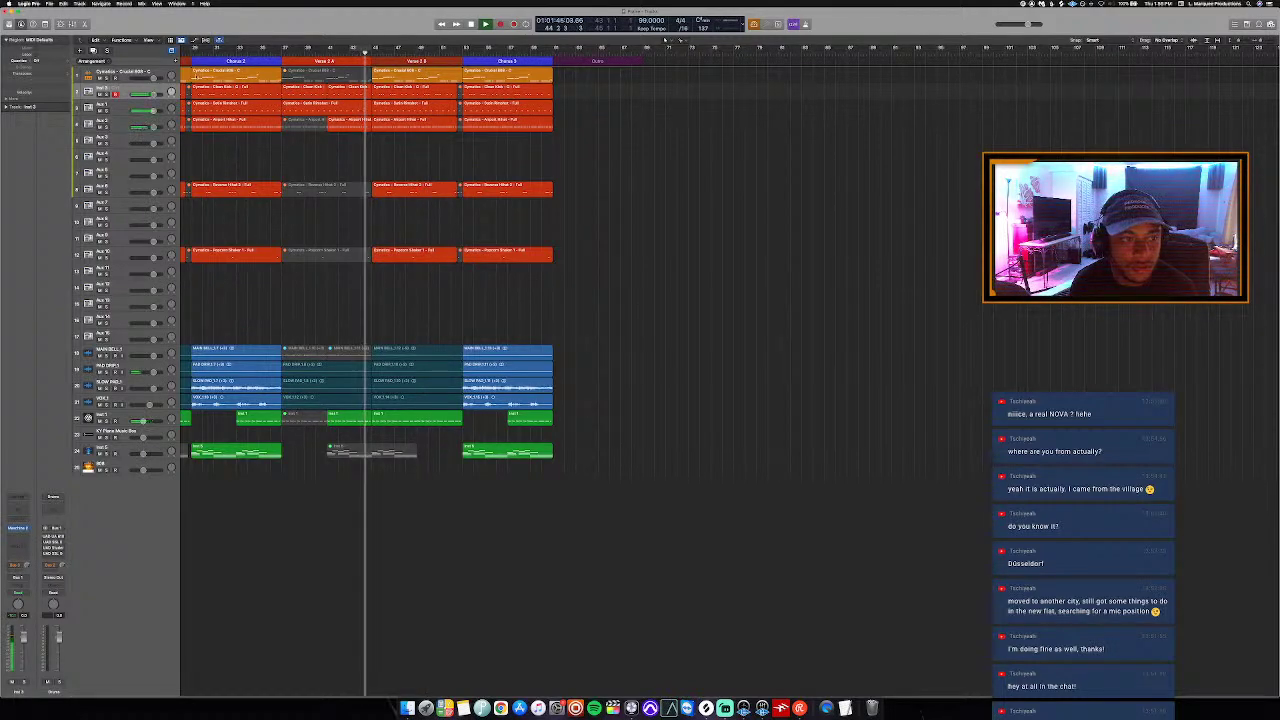
left_click(100, 77)
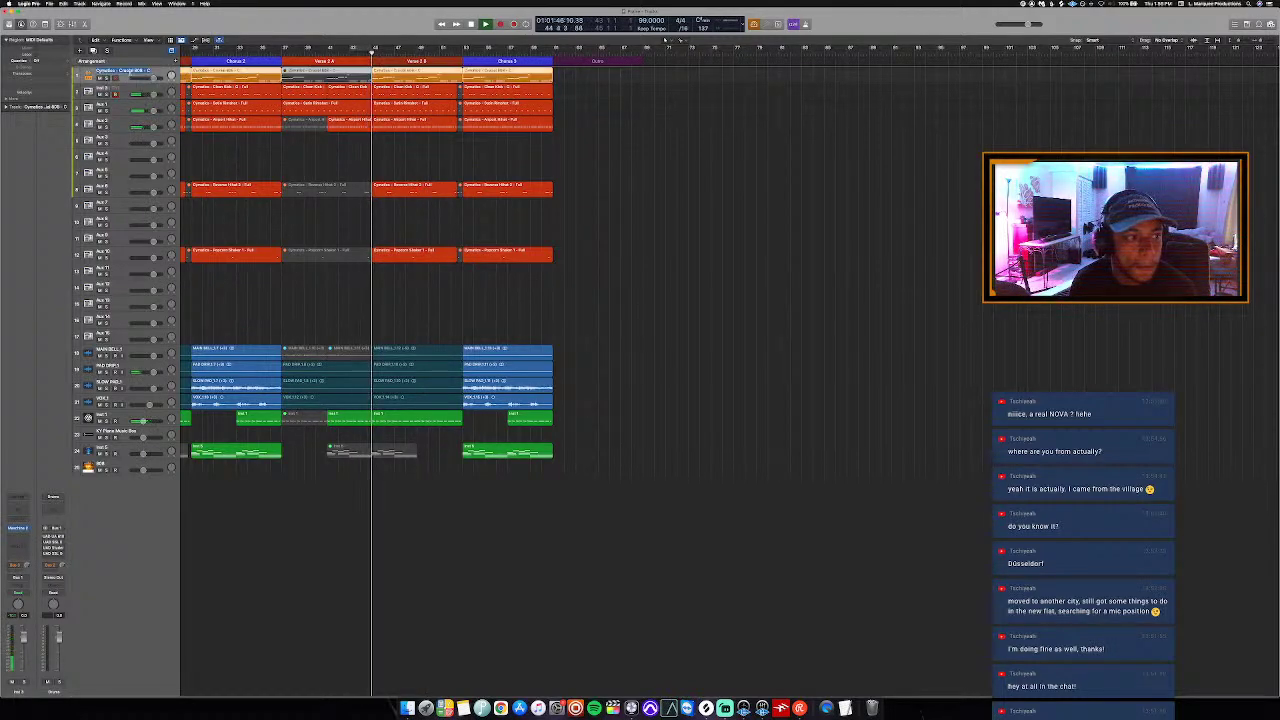
left_click(124, 92)
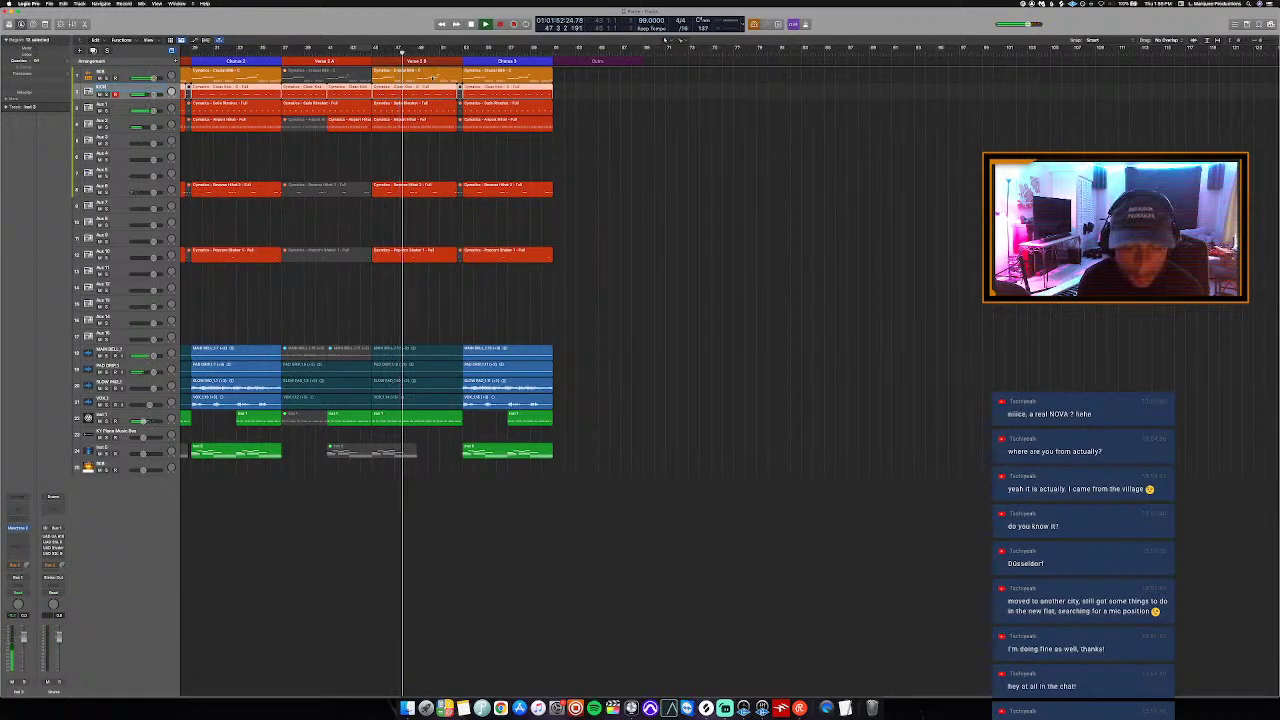
Step: Mute the long 808 note at bar 49 in the Verse 2 B region
left_click(432, 76)
key("p")
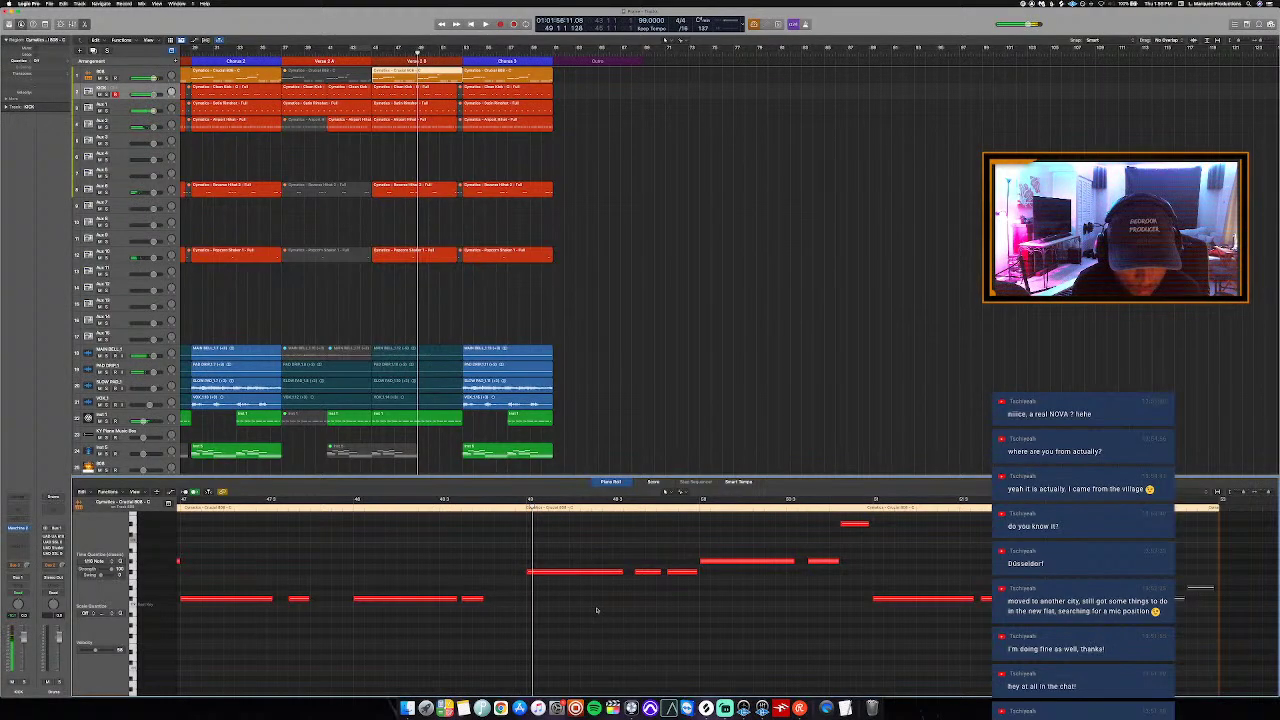
left_click_drag(597, 610, 559, 542)
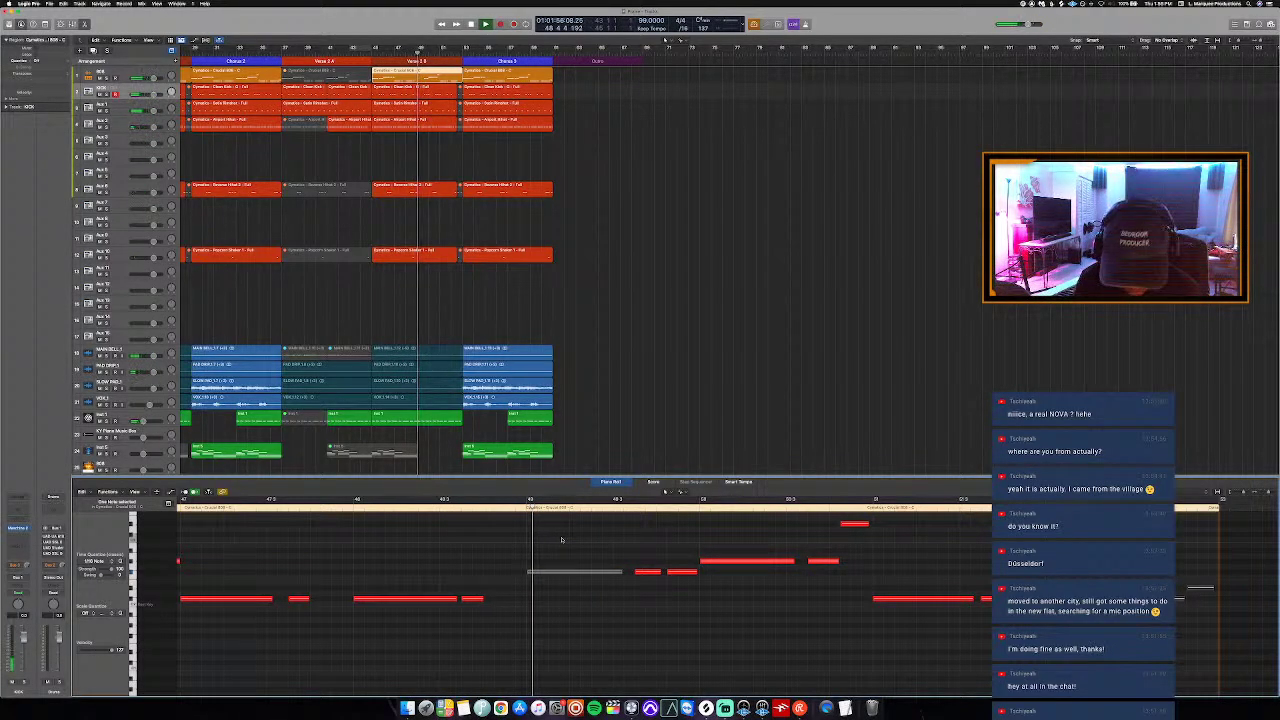
key("space")
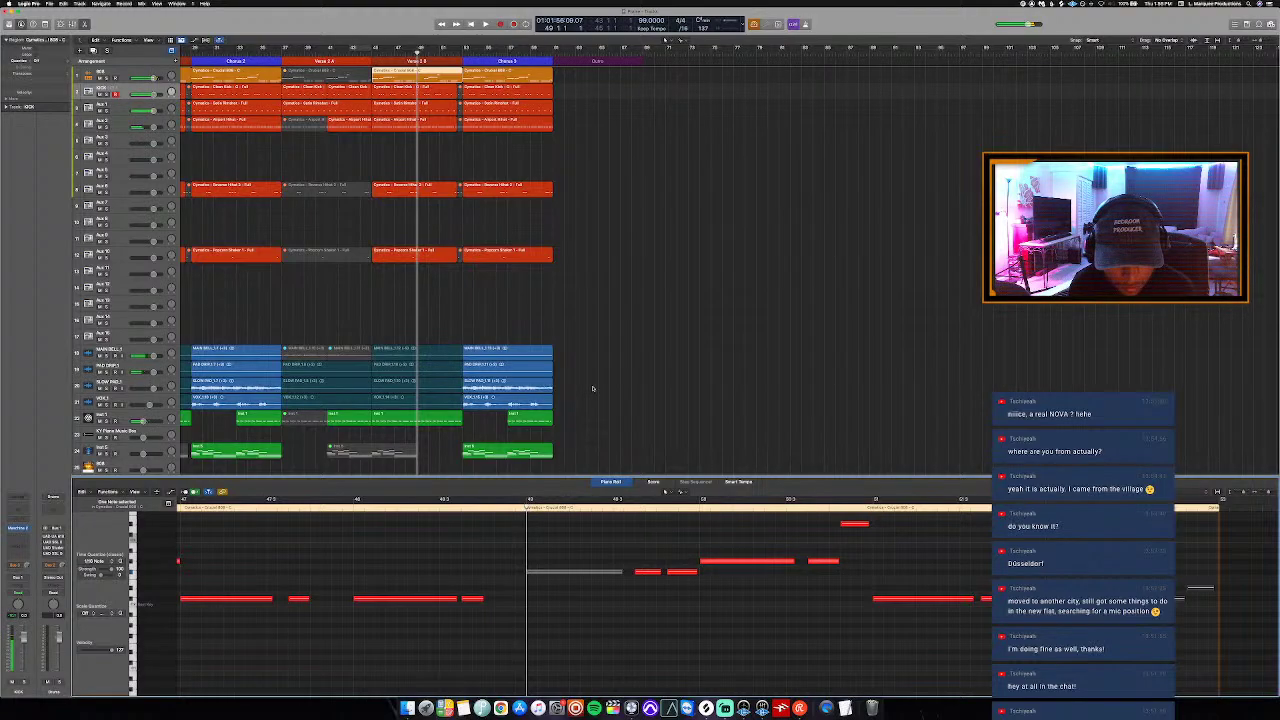
Step: Show the notes of the Verse 2 B hi-hat region, select the group just after bar 49 and play the section
left_click(438, 122)
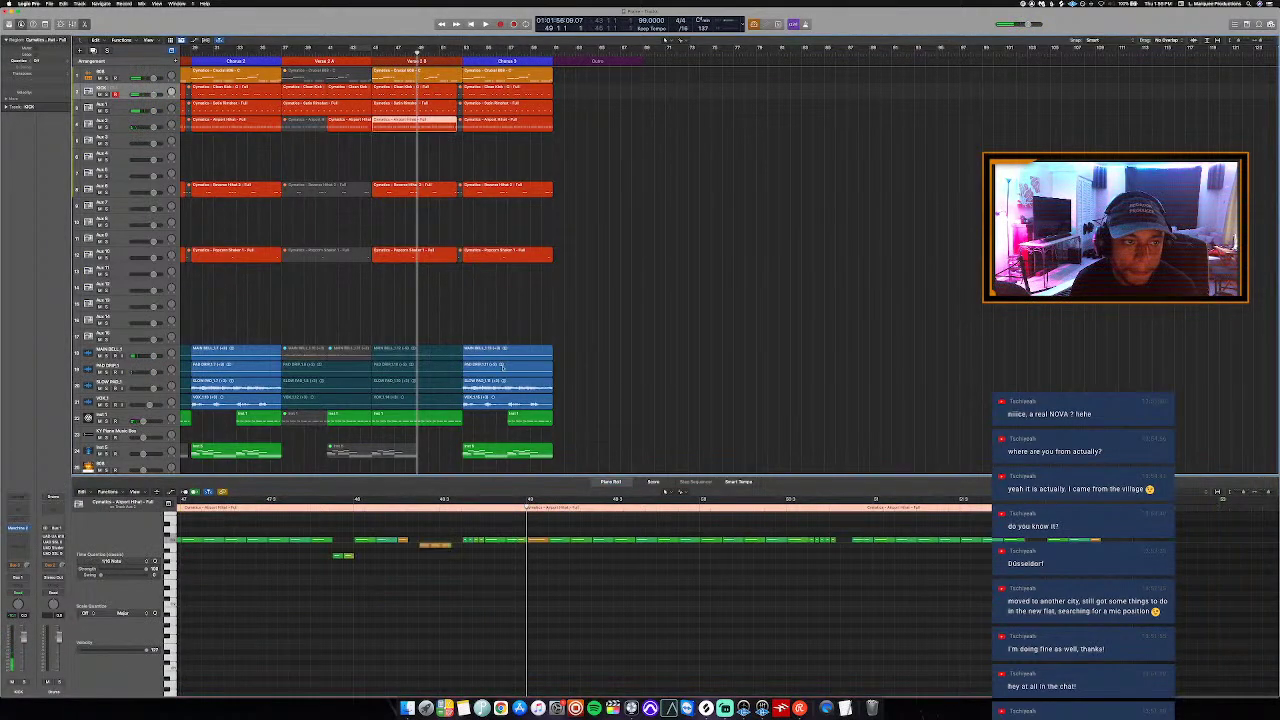
key("space")
left_click_drag(565, 524, 617, 557)
key("space")
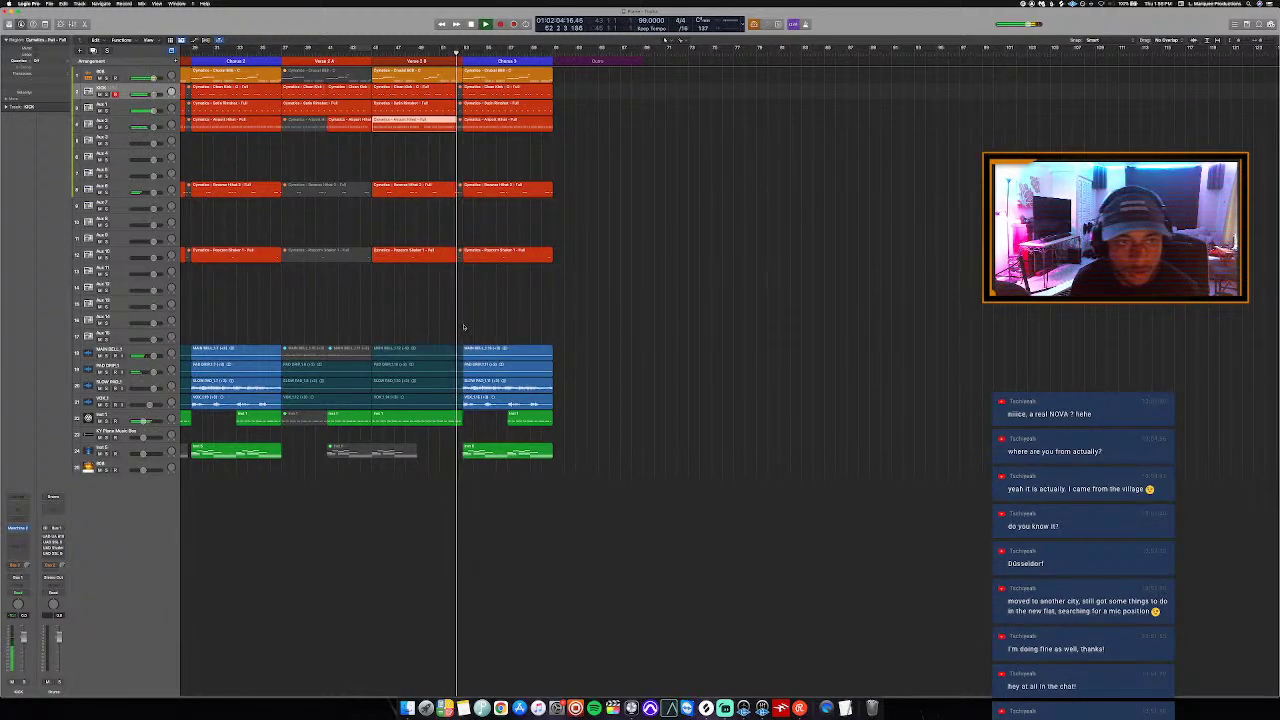
Step: Repeat the lower pad audio region of Chorus 3 once so it fills the Outro section
left_click_drag(443, 329, 441, 408)
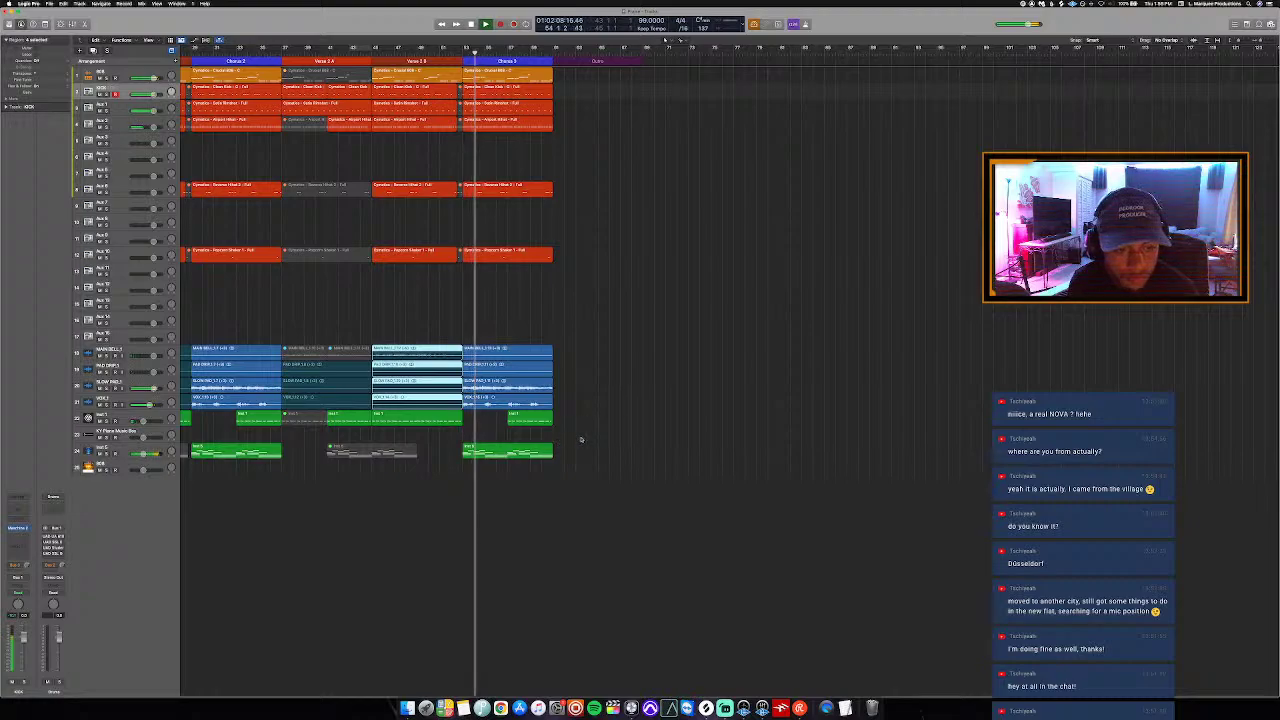
left_click(530, 451)
left_click_drag(550, 376, 489, 432)
left_click(614, 403)
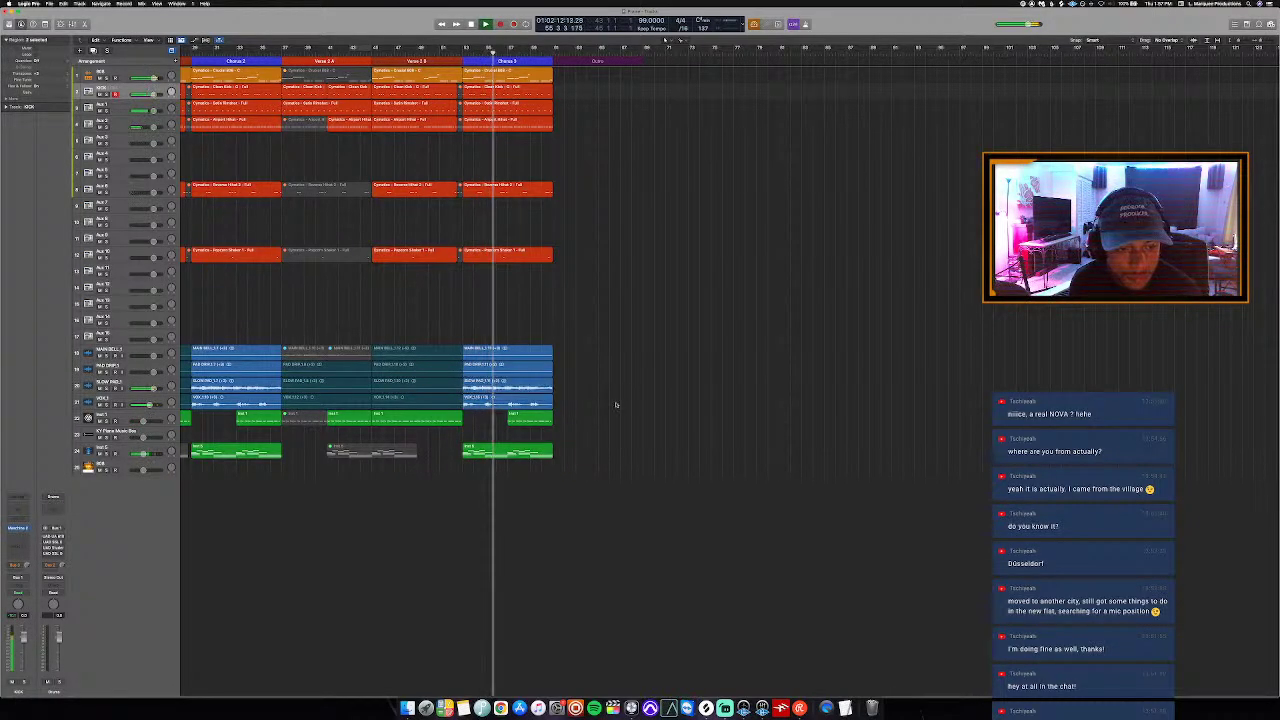
left_click(548, 393)
key("super+r")
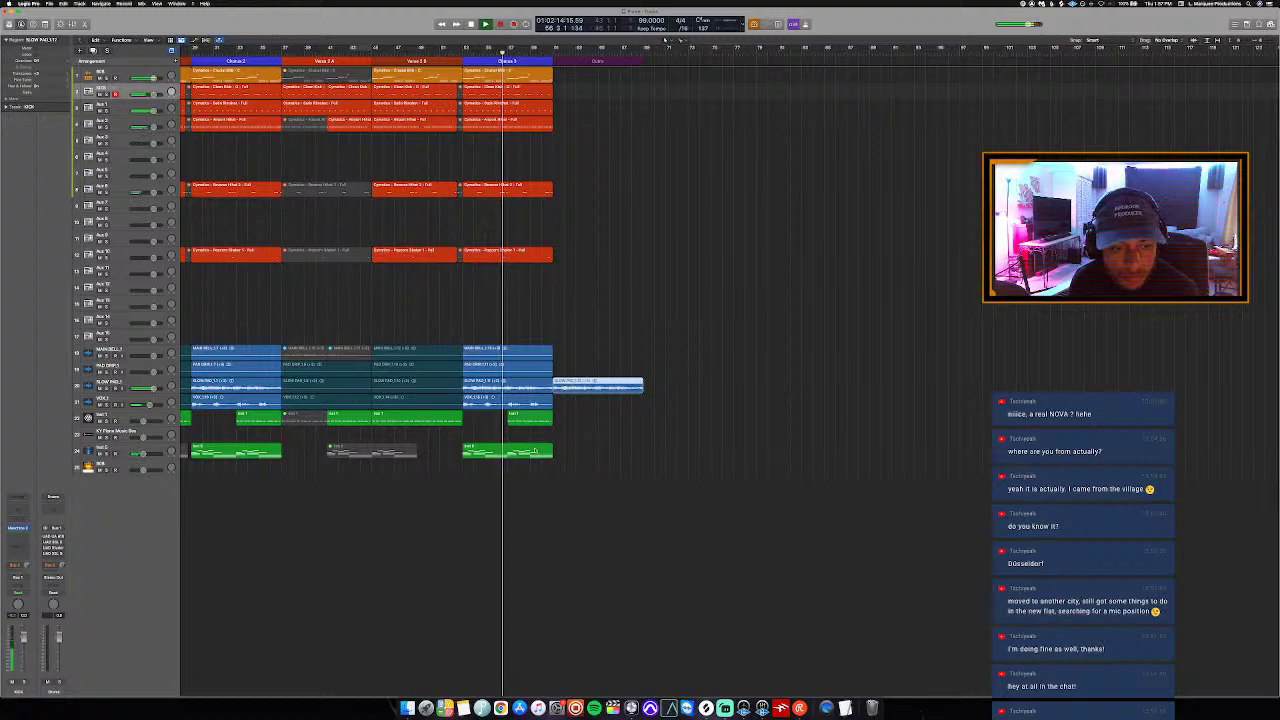
Step: Repeat the lowest green MIDI region of Chorus 3 once so it fills the Outro section
left_click(507, 451)
key("super+r")
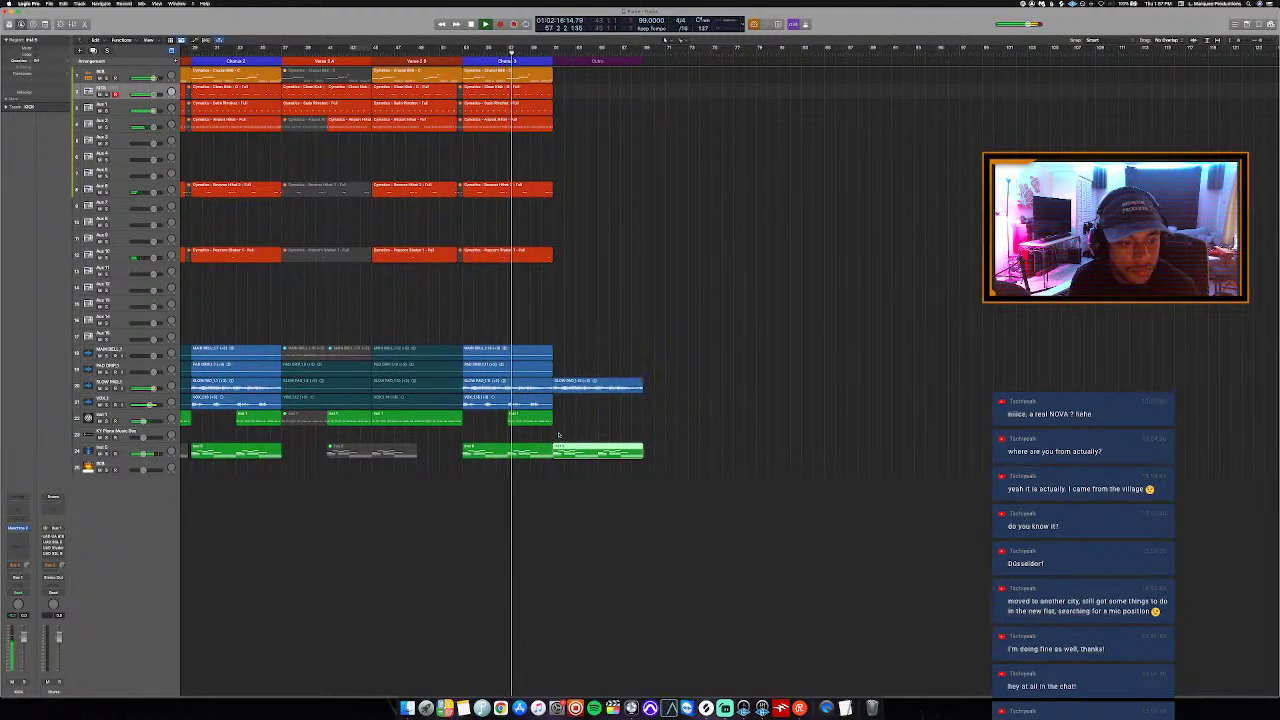
left_click(540, 420)
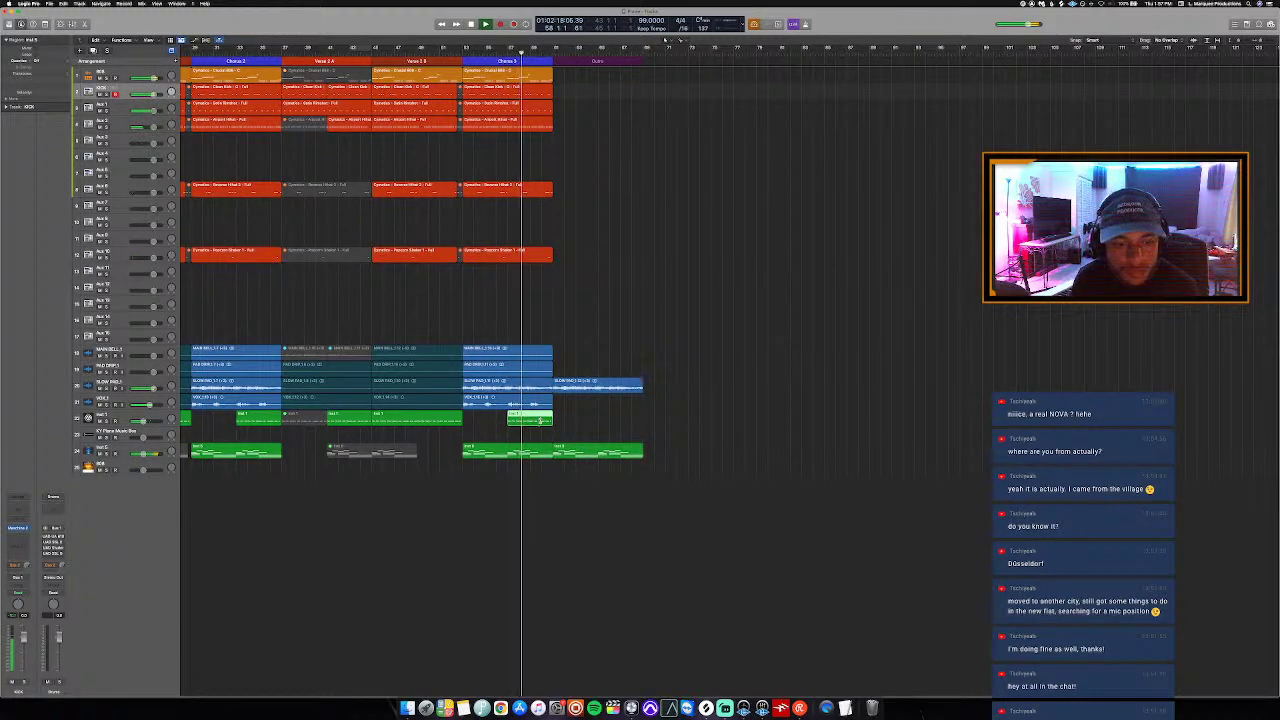
key("super+r")
key("super+z")
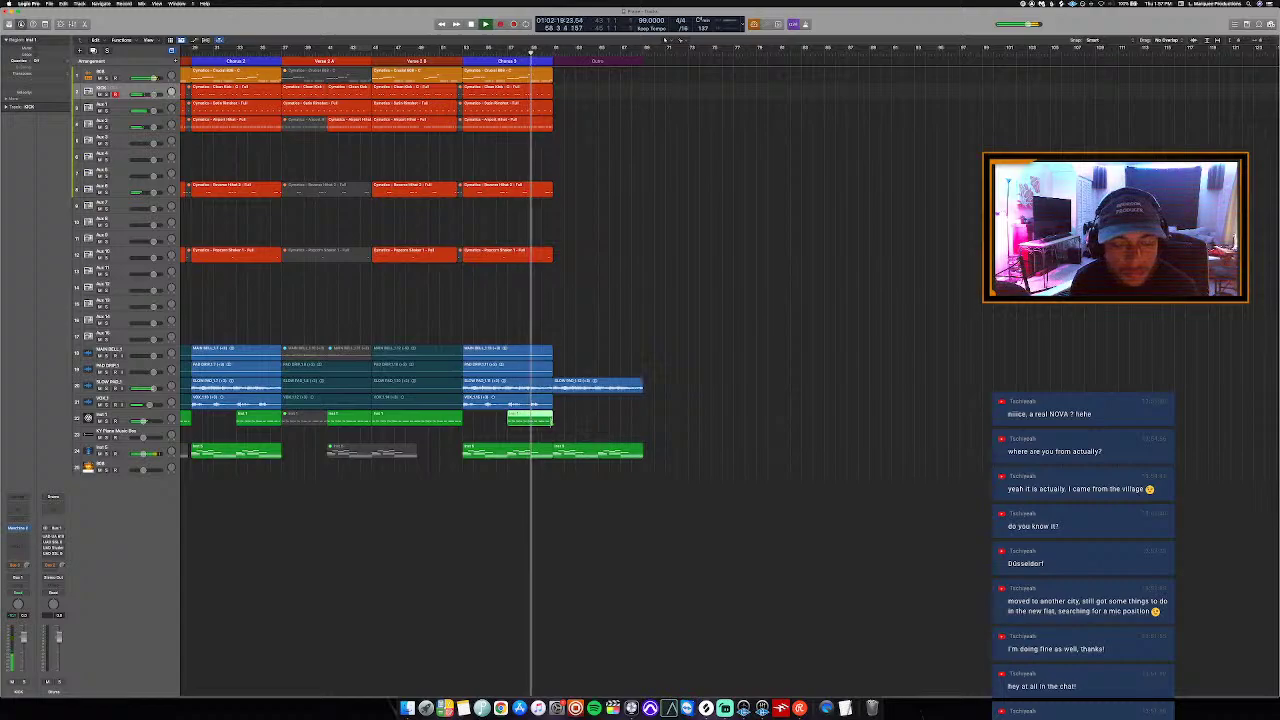
key("super+z")
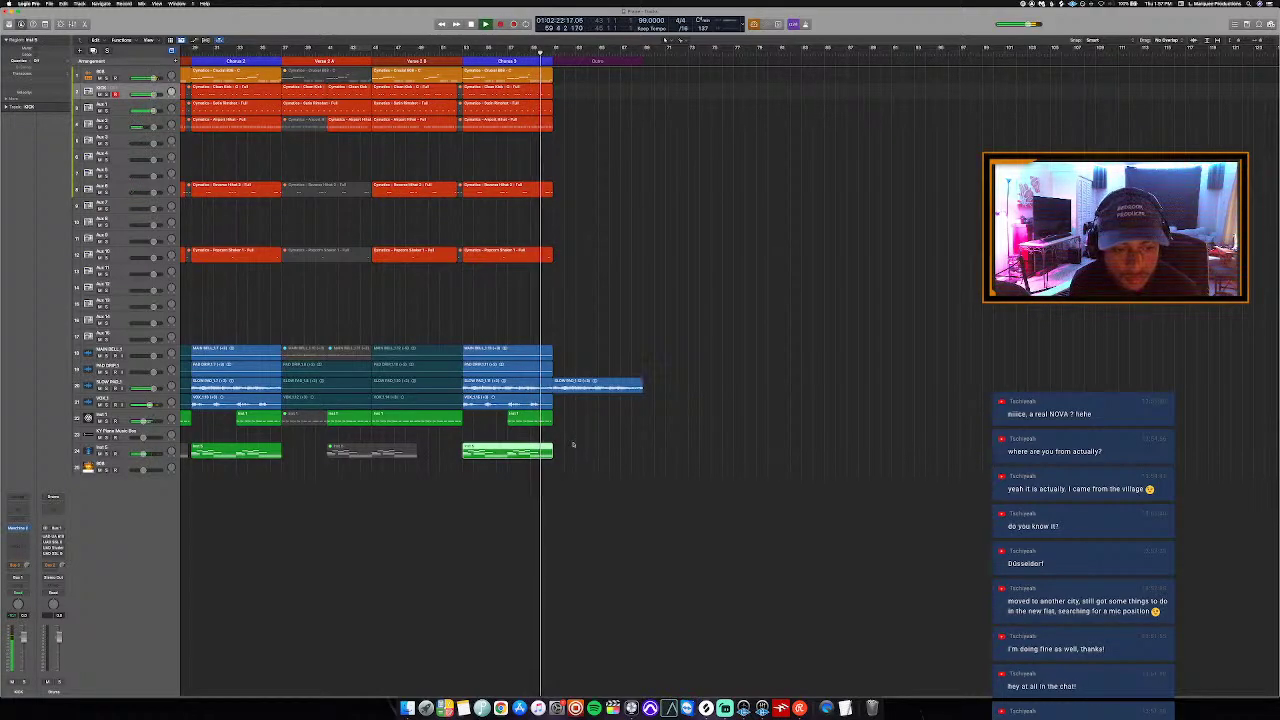
key("super+r")
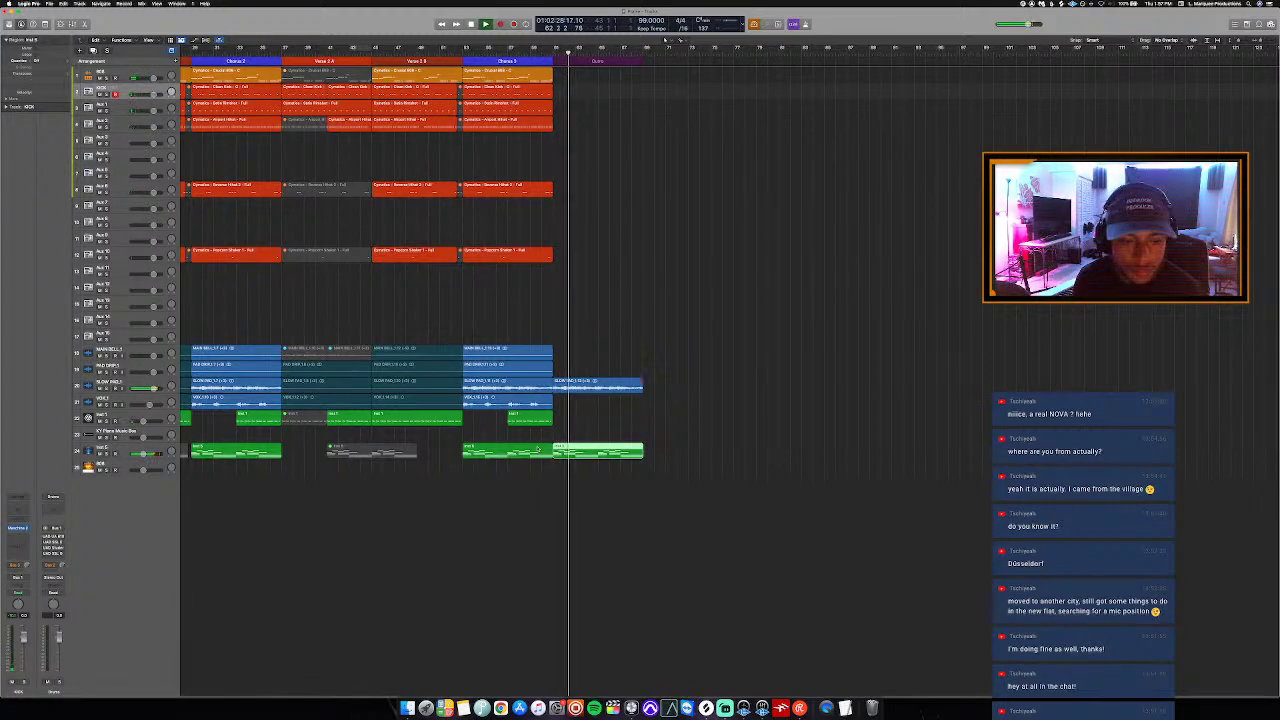
Step: Repeat the short green Inst 1 region of Chorus 3 twice and delete the first copy, keeping the one in the Outro's second half
left_click(535, 420)
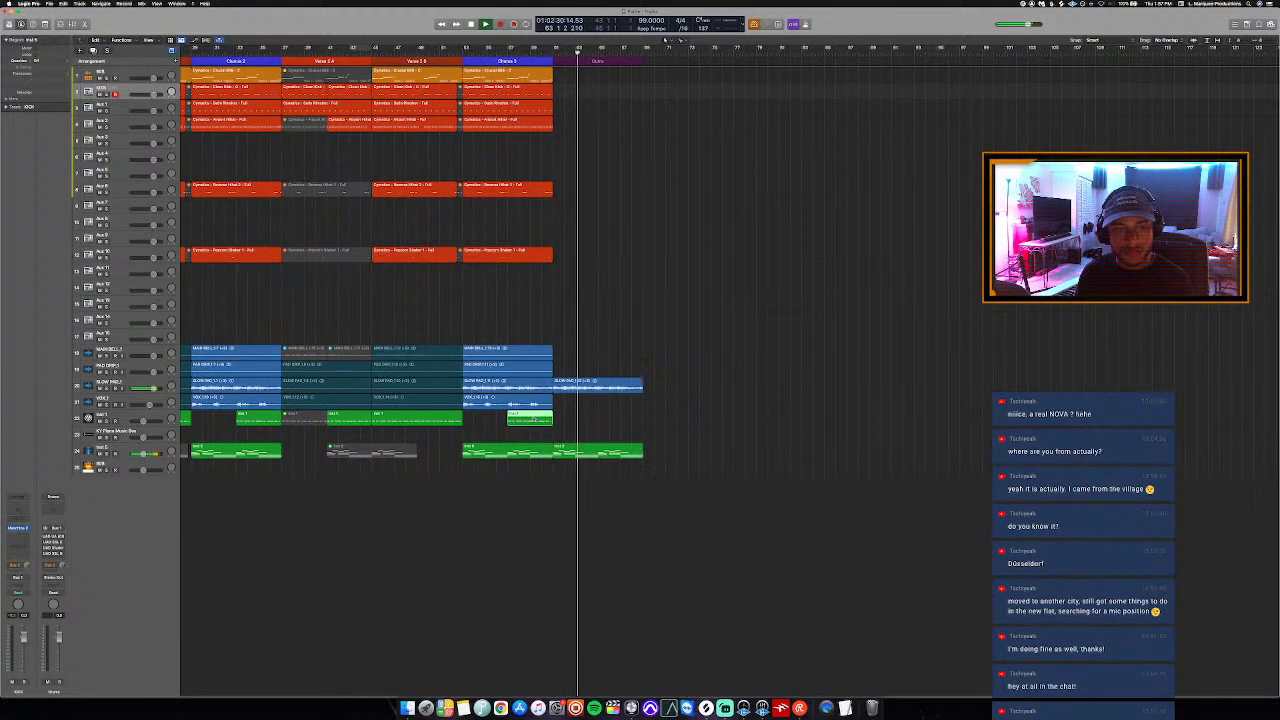
key("super+r")
key("super+r")
left_click(572, 421)
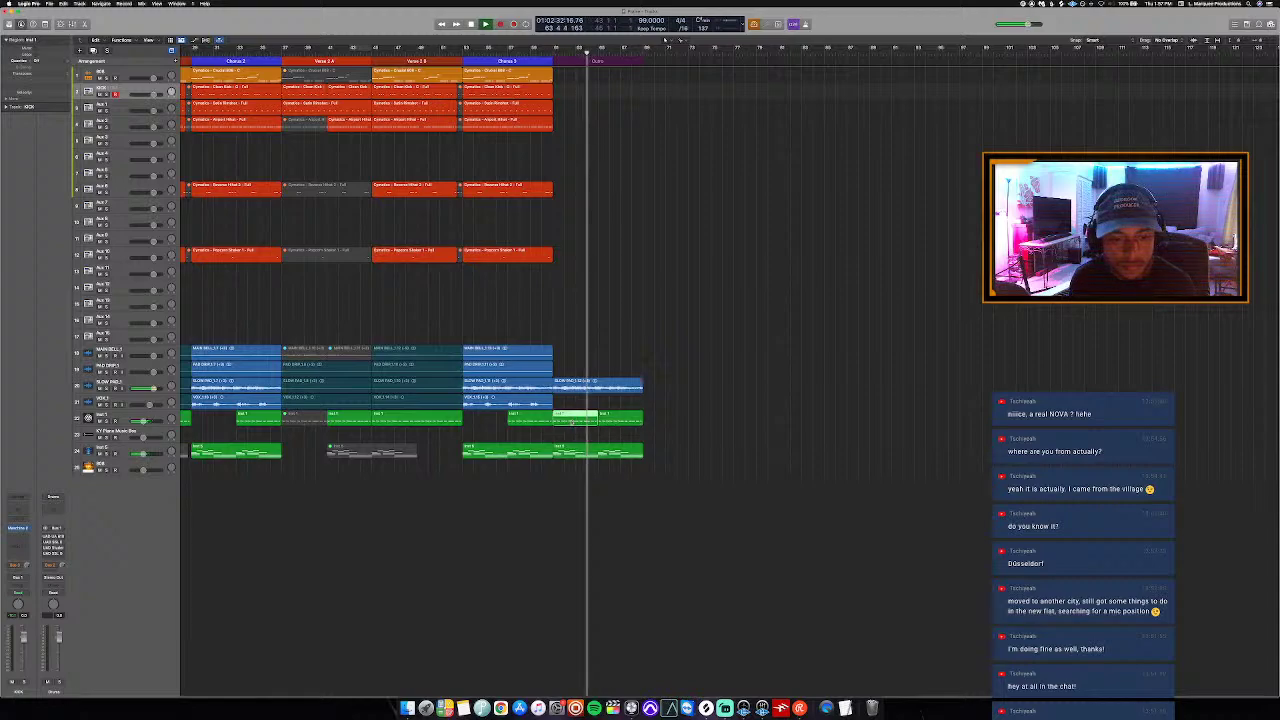
key("Delete")
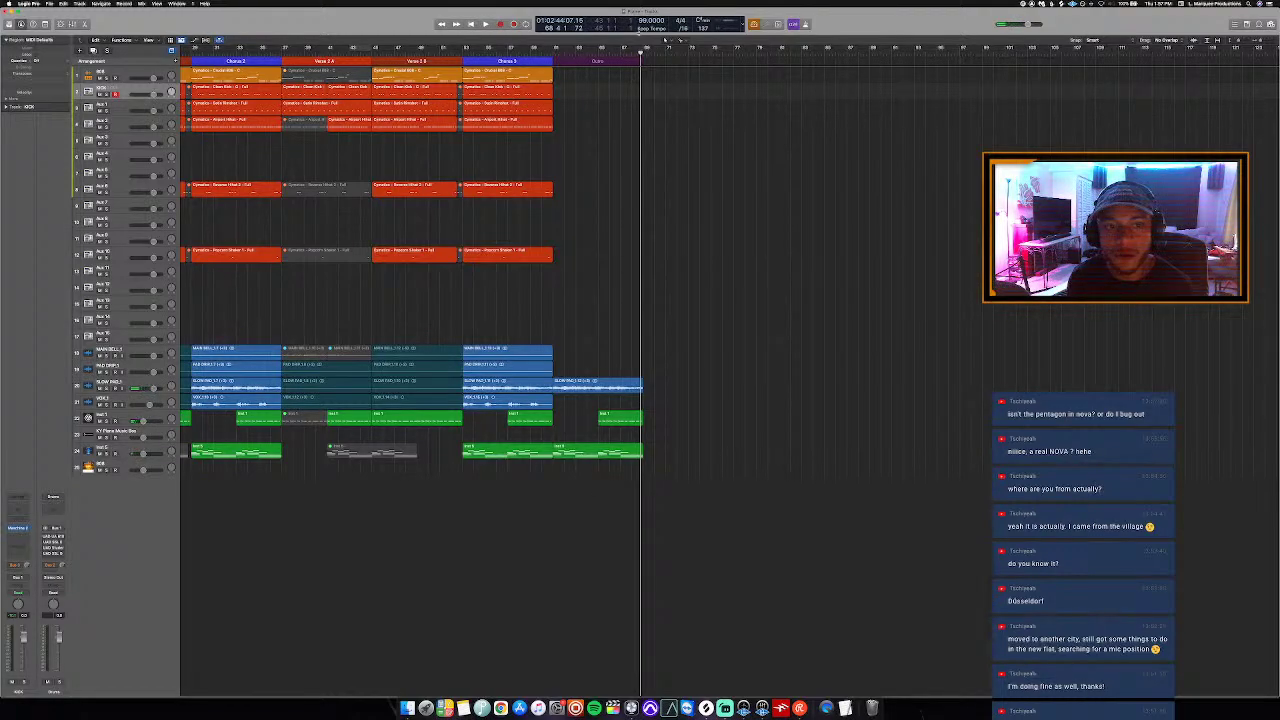
Step: Mute the last two notes of the Outro's Inst 1 region and play the section from bar 67
left_click(620, 53)
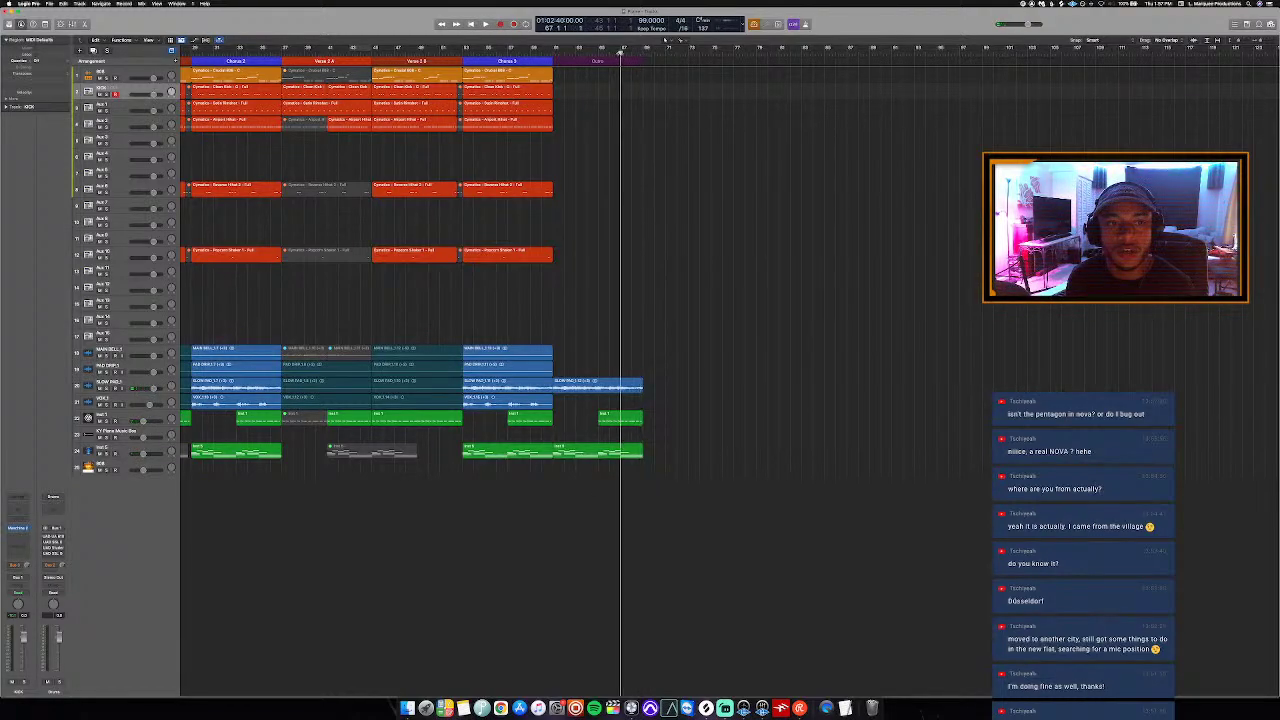
double_click(632, 421)
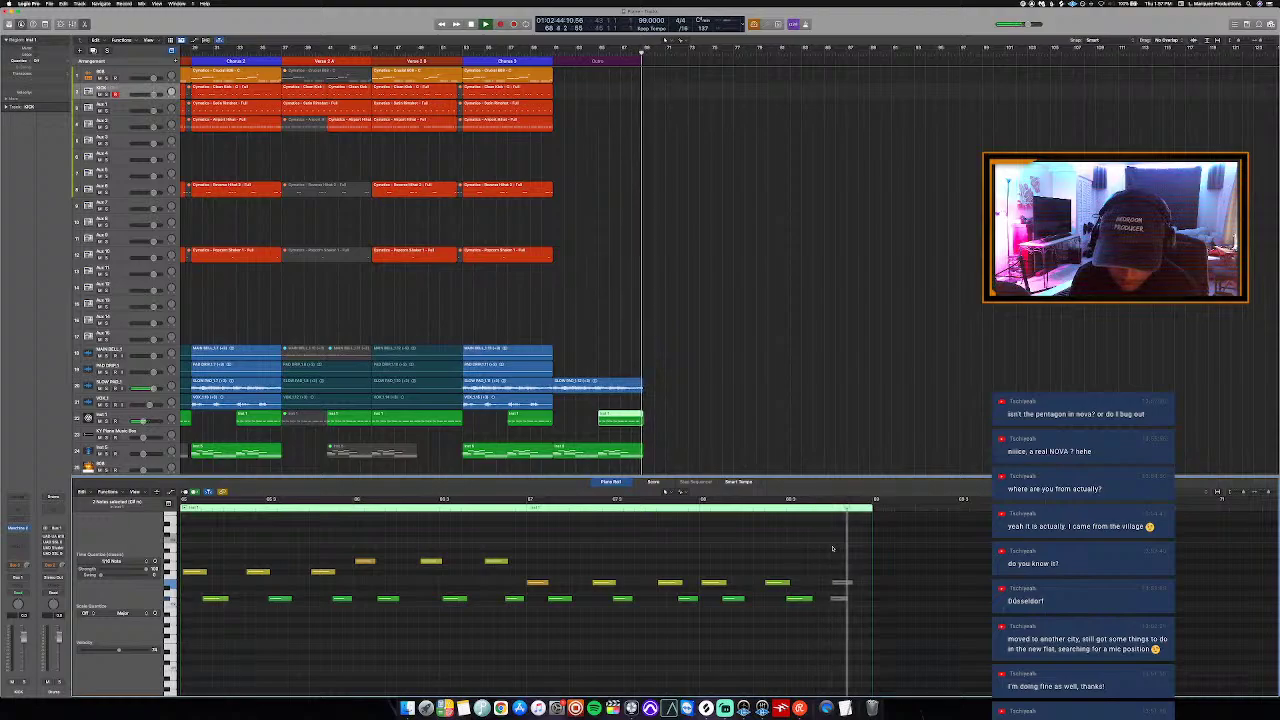
key("space")
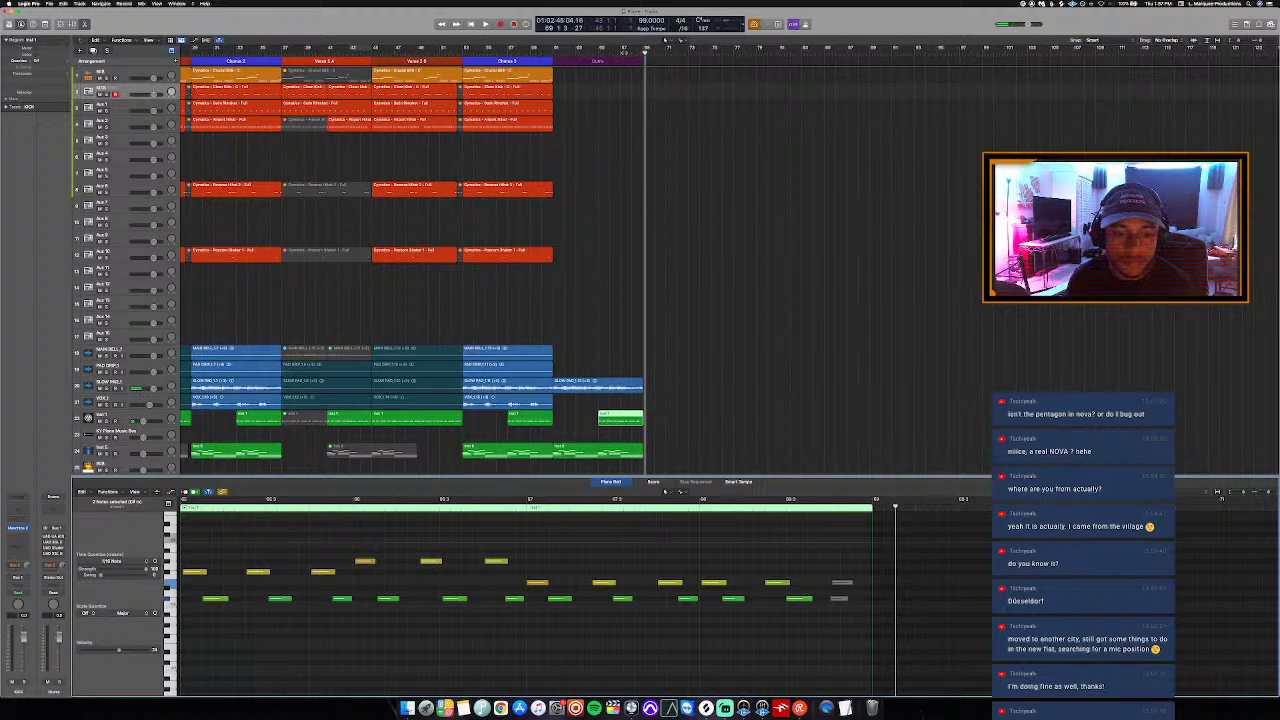
key("space")
Step: Split the Outro's slow pad audio region at bar 68 beat 4 and remove the piece after the cut
left_click(620, 384)
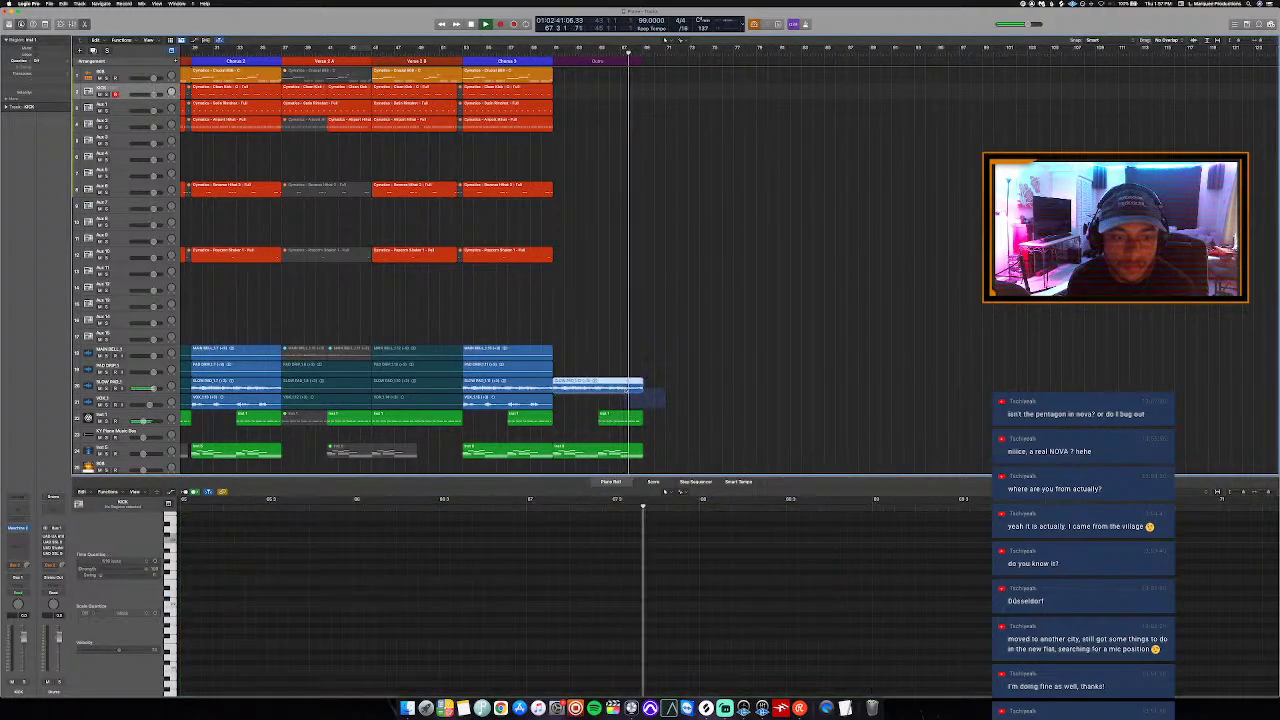
key("e")
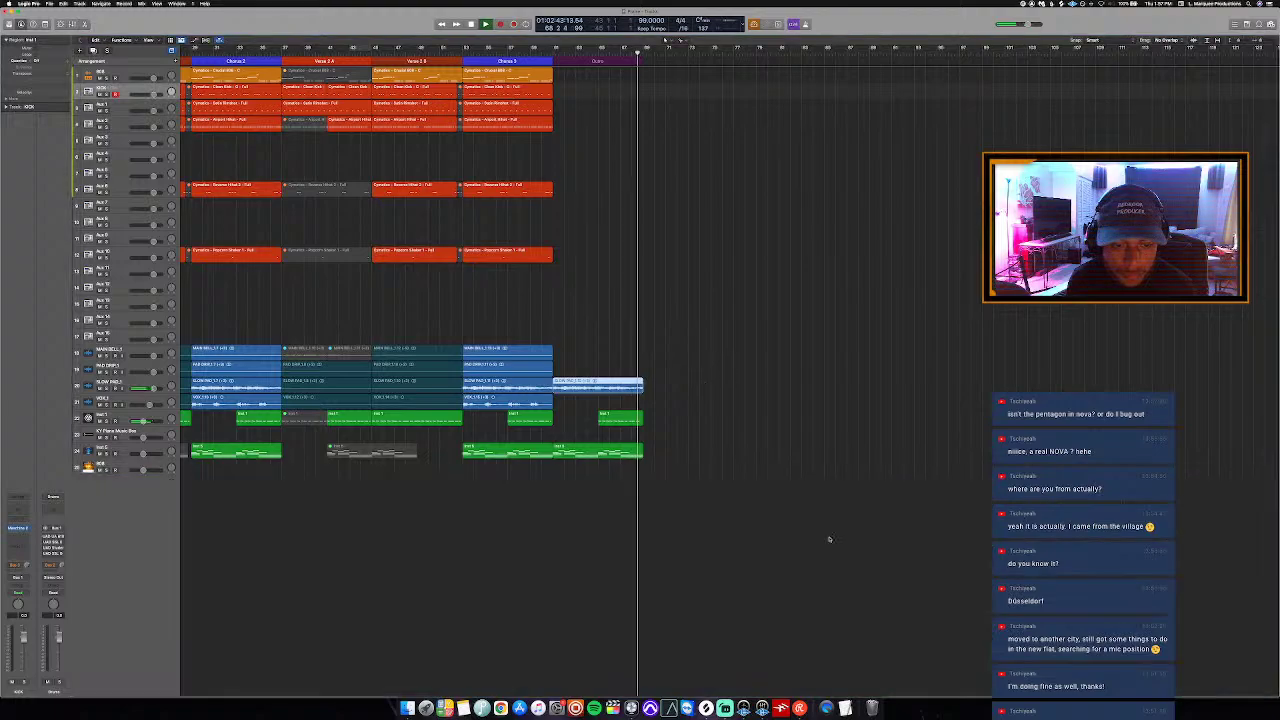
key("space")
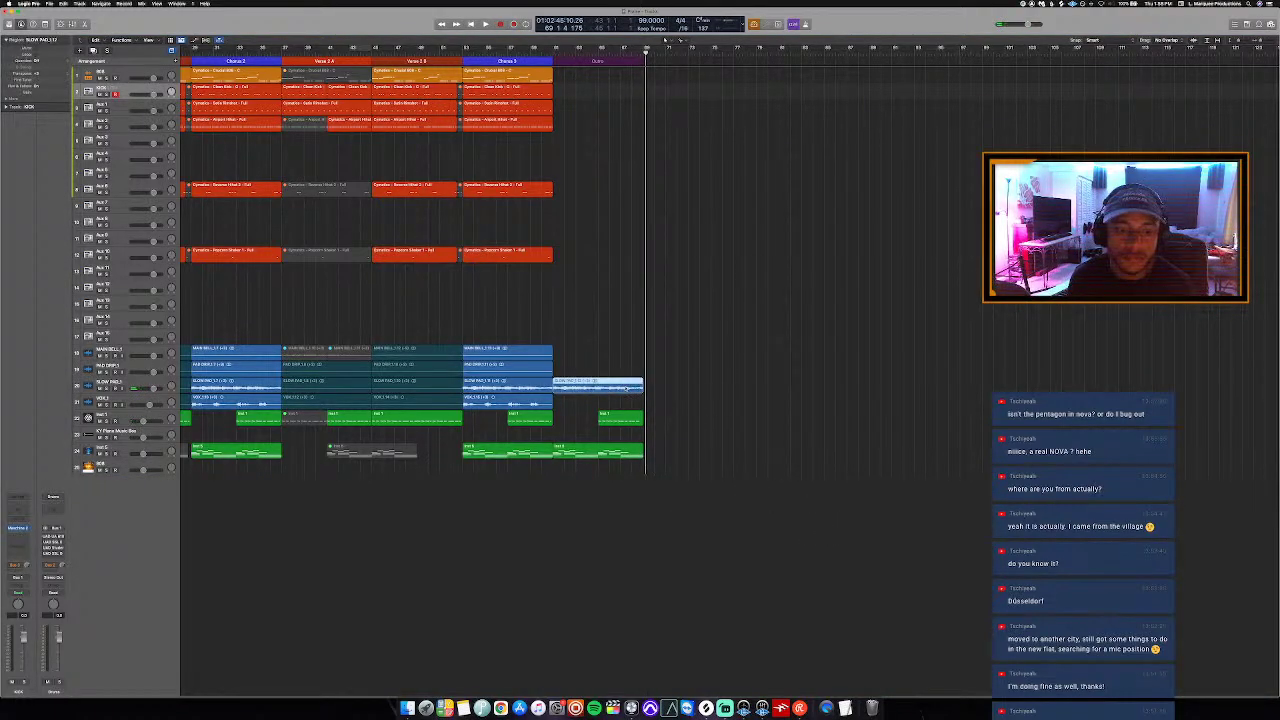
key("e")
scroll(827, 531, "right", 10)
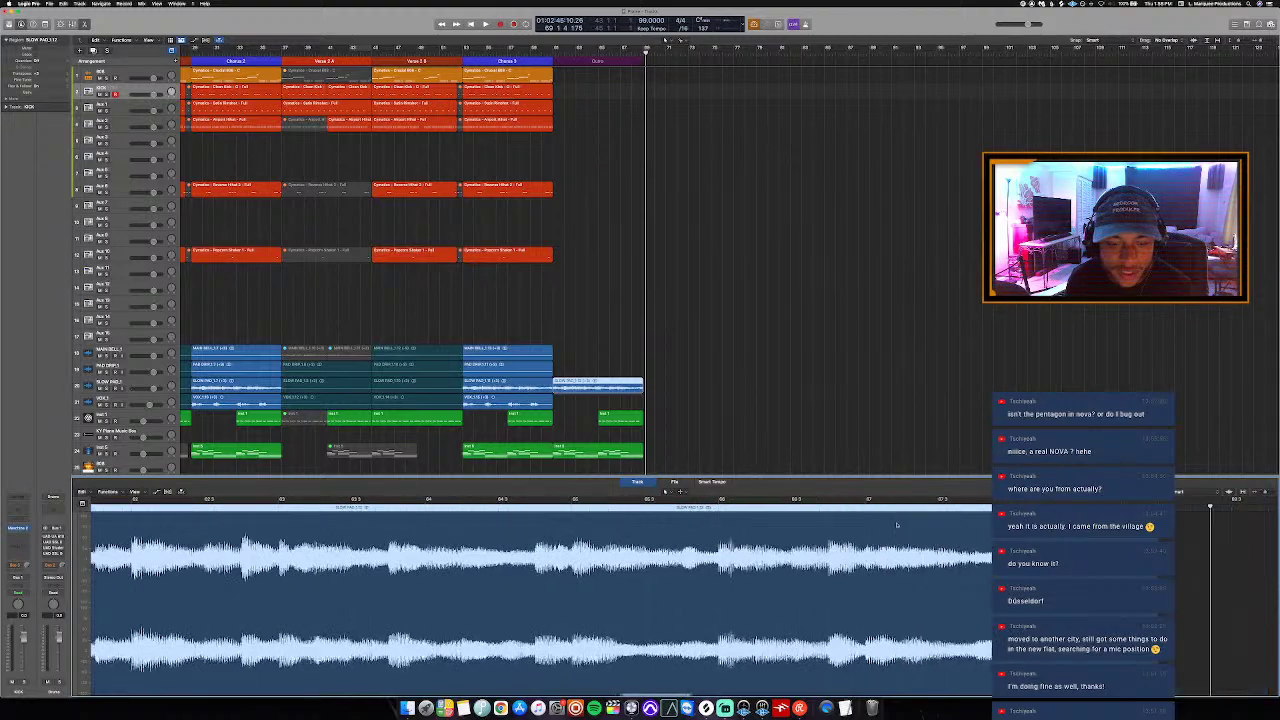
left_click(684, 510)
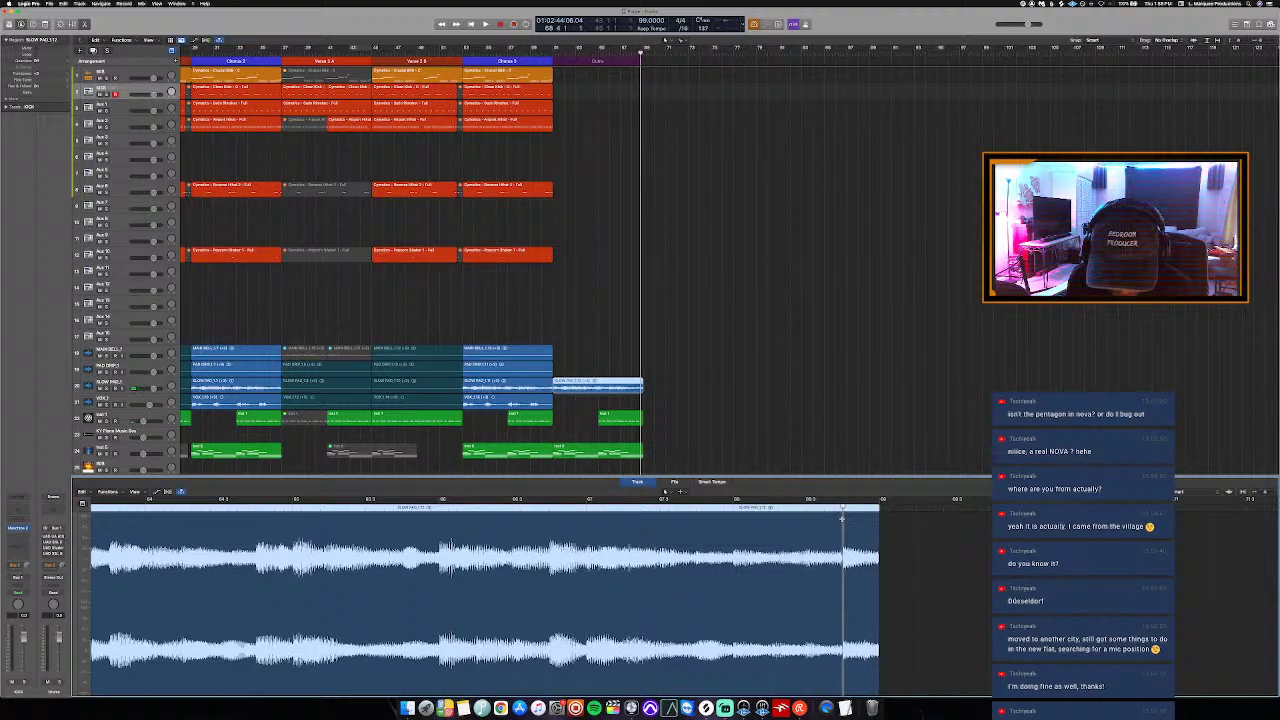
key("t")
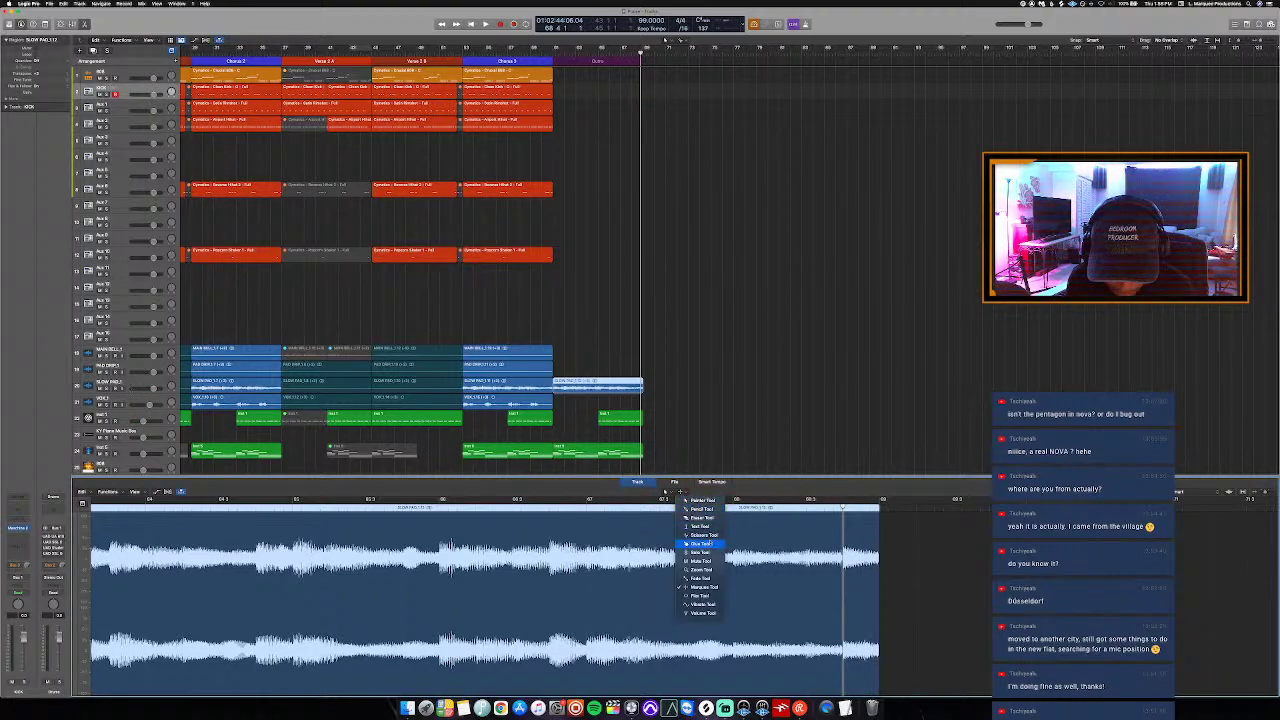
key("Return")
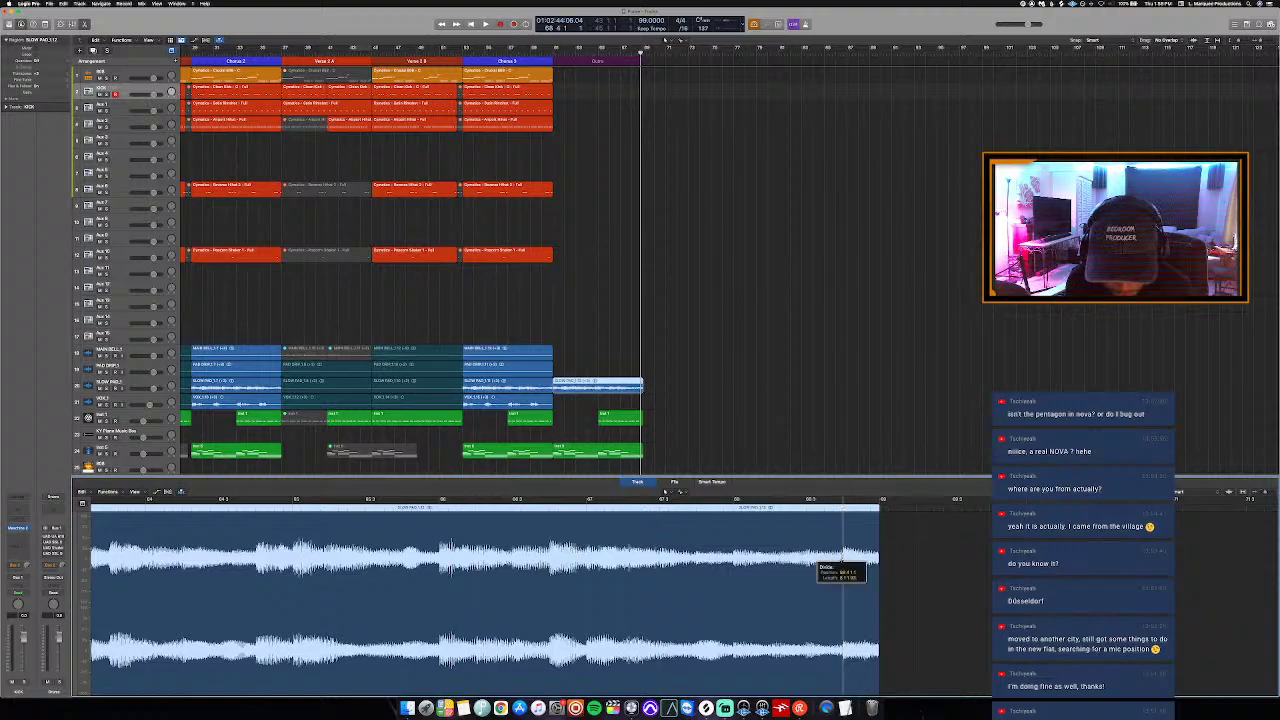
left_click(843, 562)
key("p")
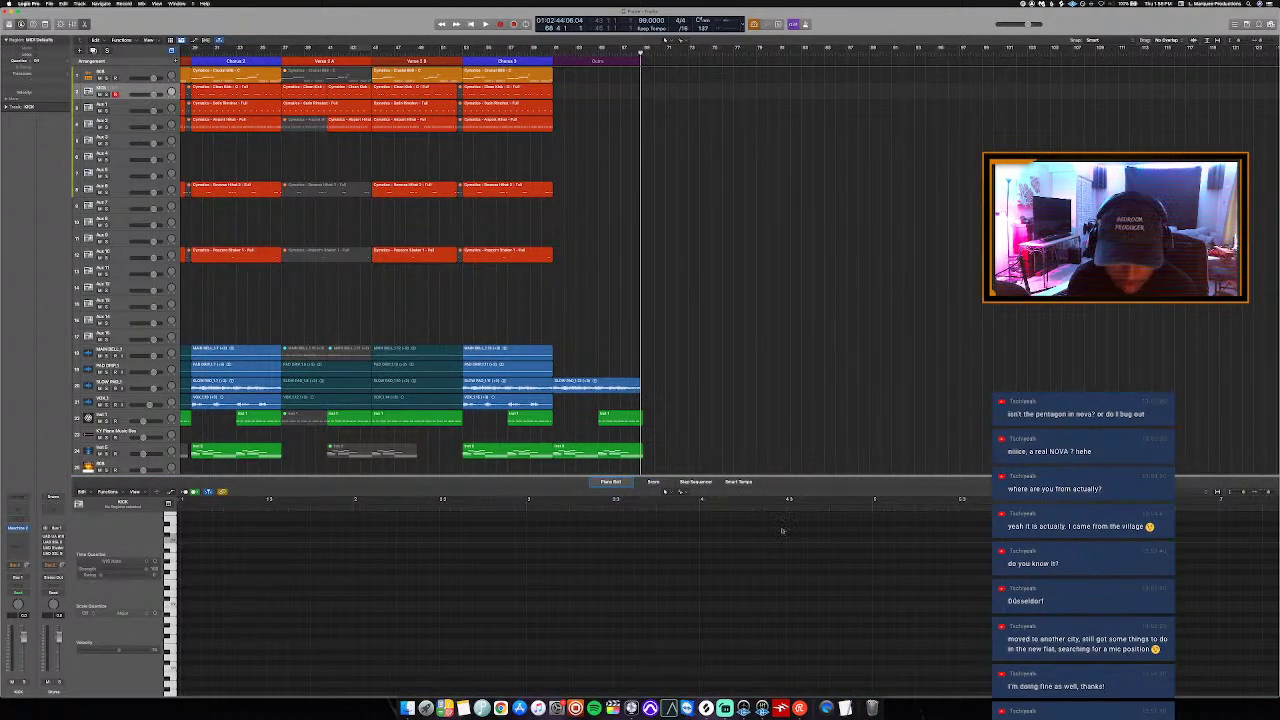
key("e")
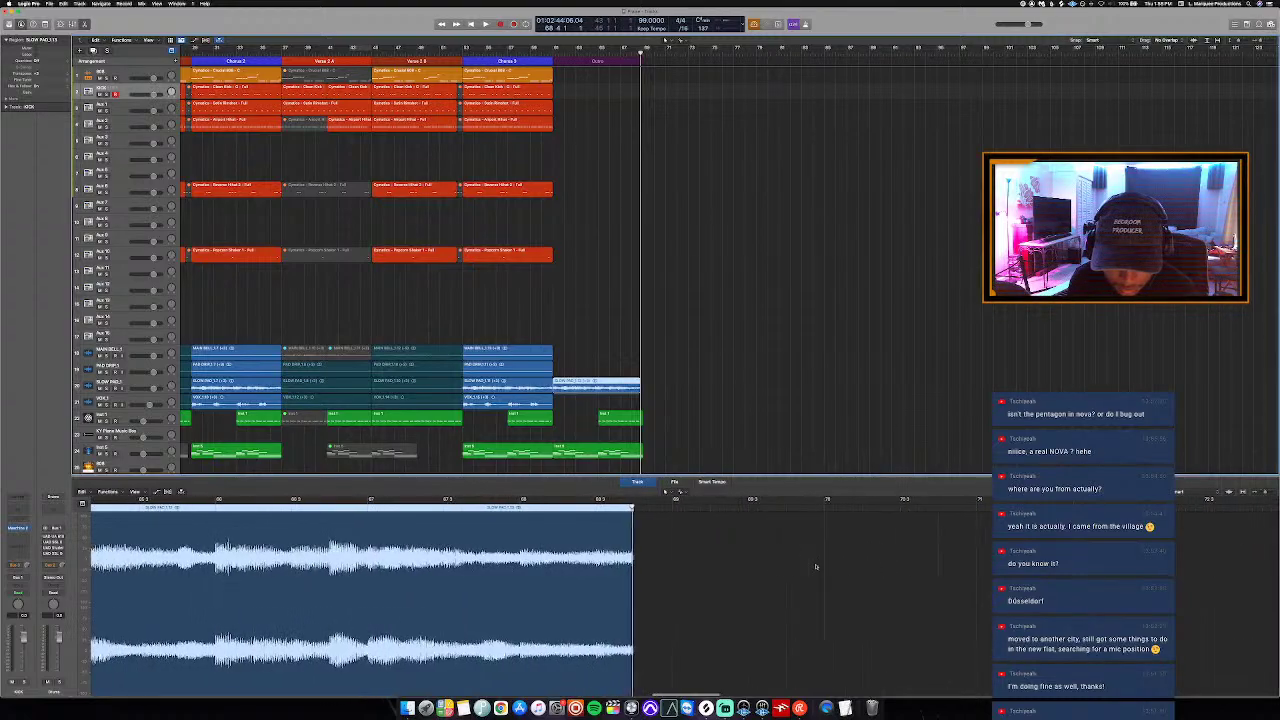
key("t")
key("Escape")
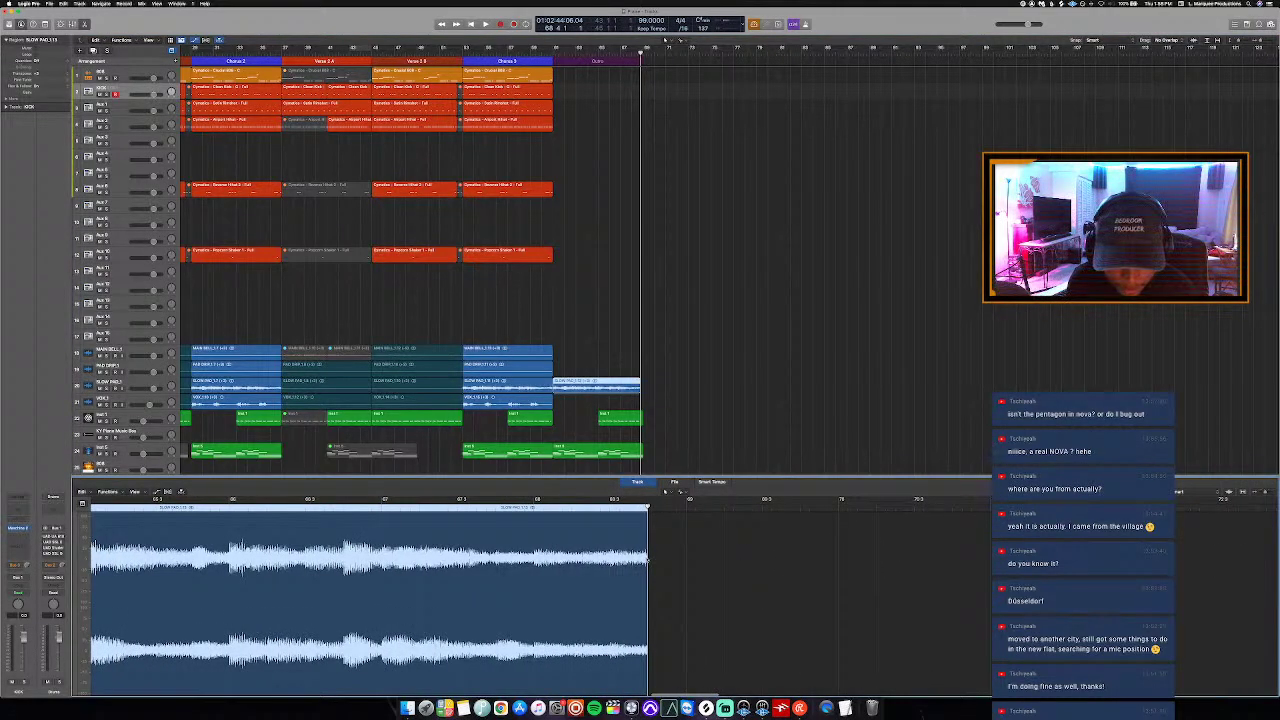
key("super+Down")
key("t")
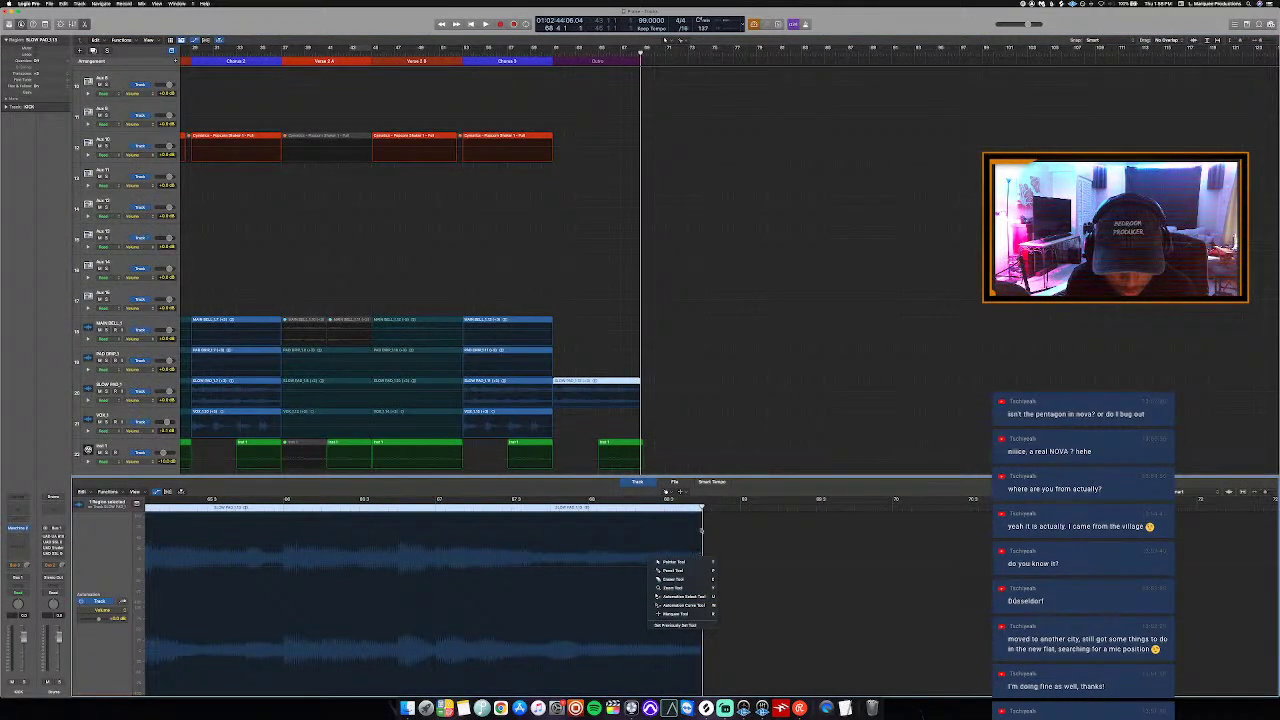
key("Escape")
left_click(640, 535)
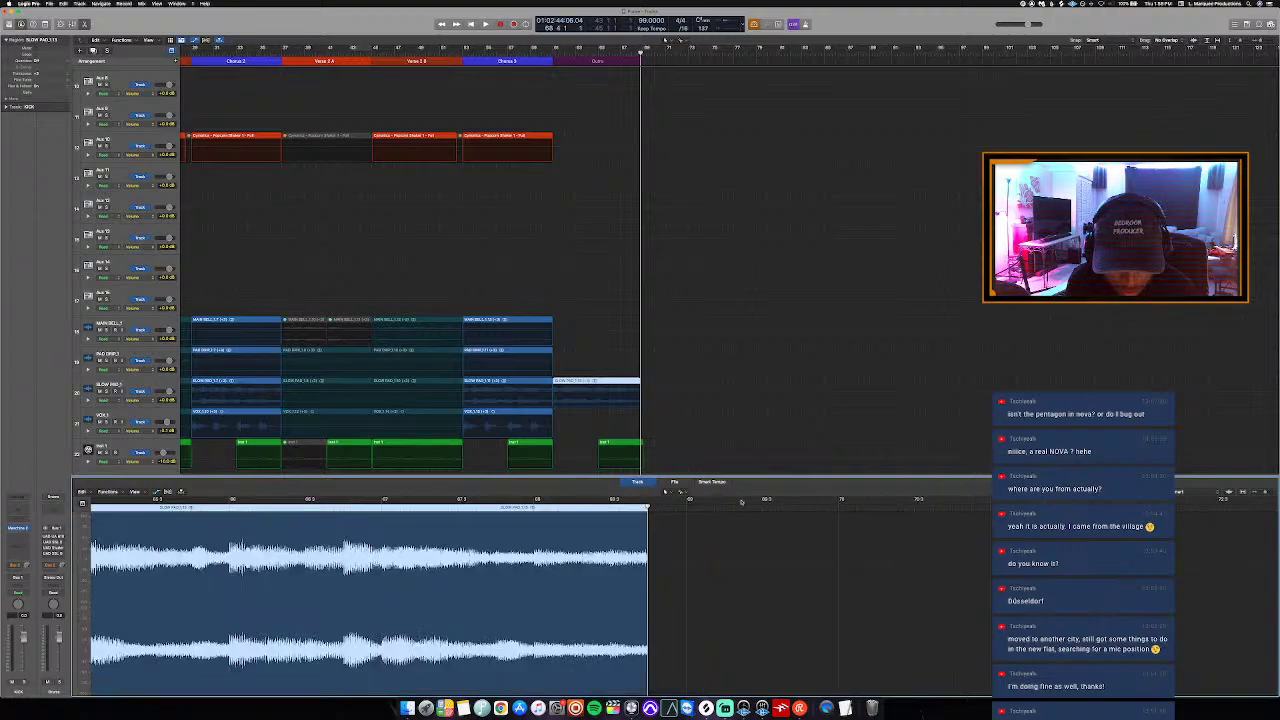
key("t")
key("Escape")
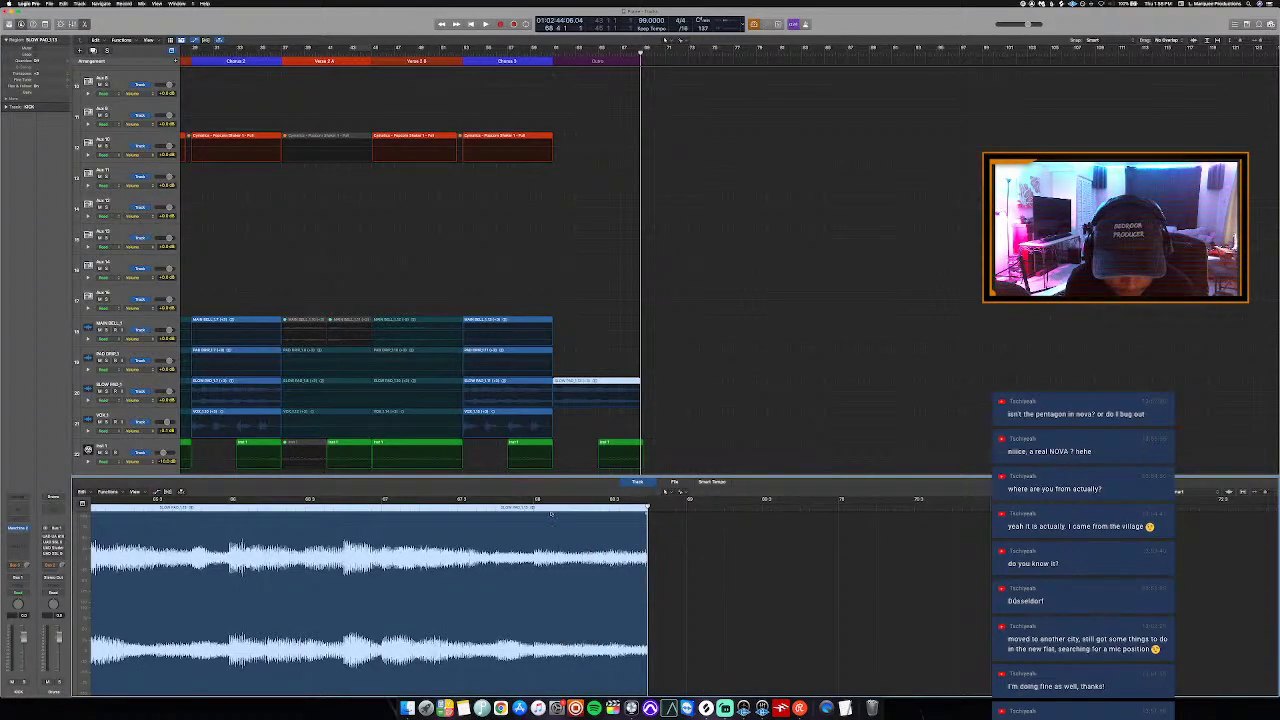
Step: Listen to the end of the Outro with the trimmed slow pad region and stop playback
left_click(544, 508)
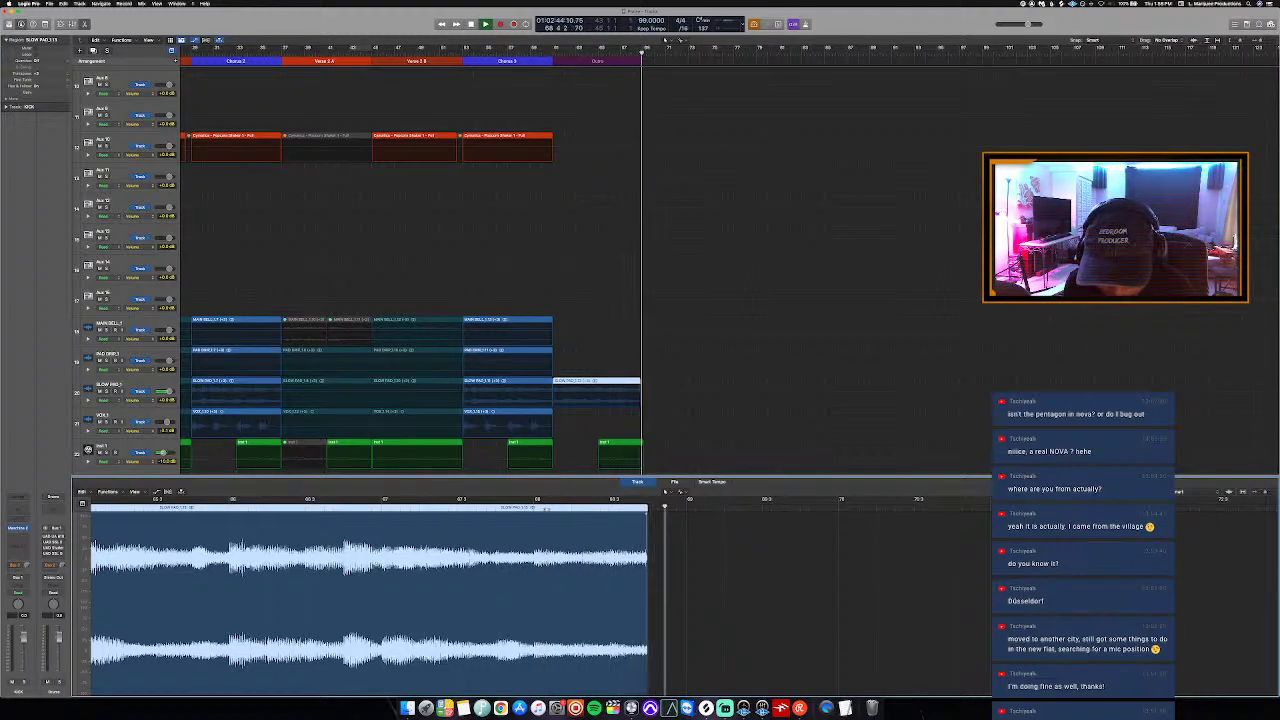
key("e")
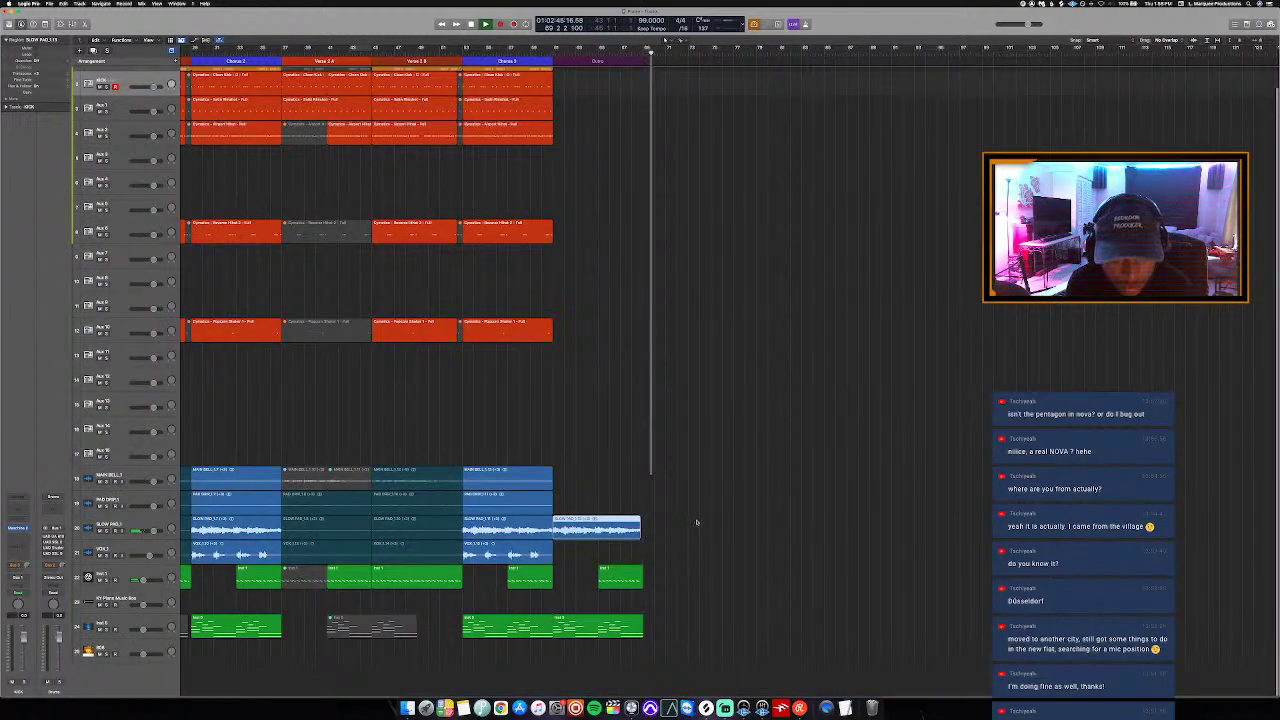
key("e")
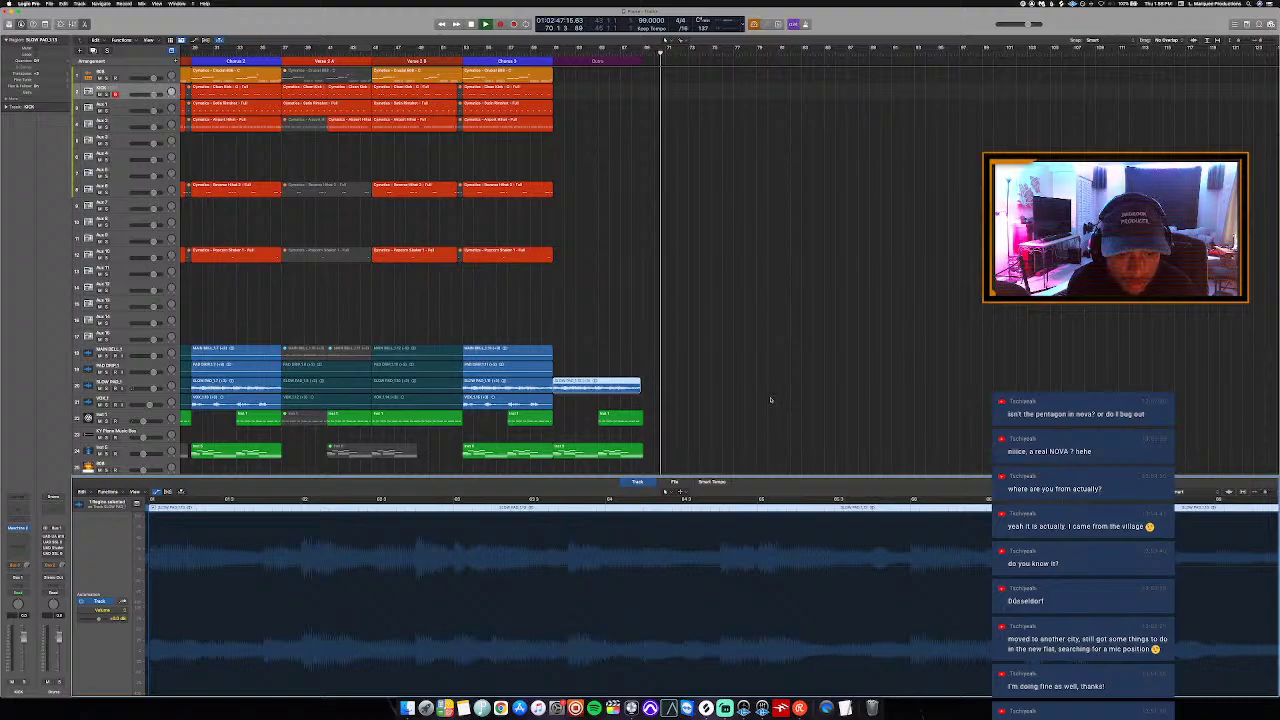
key("e")
key("e")
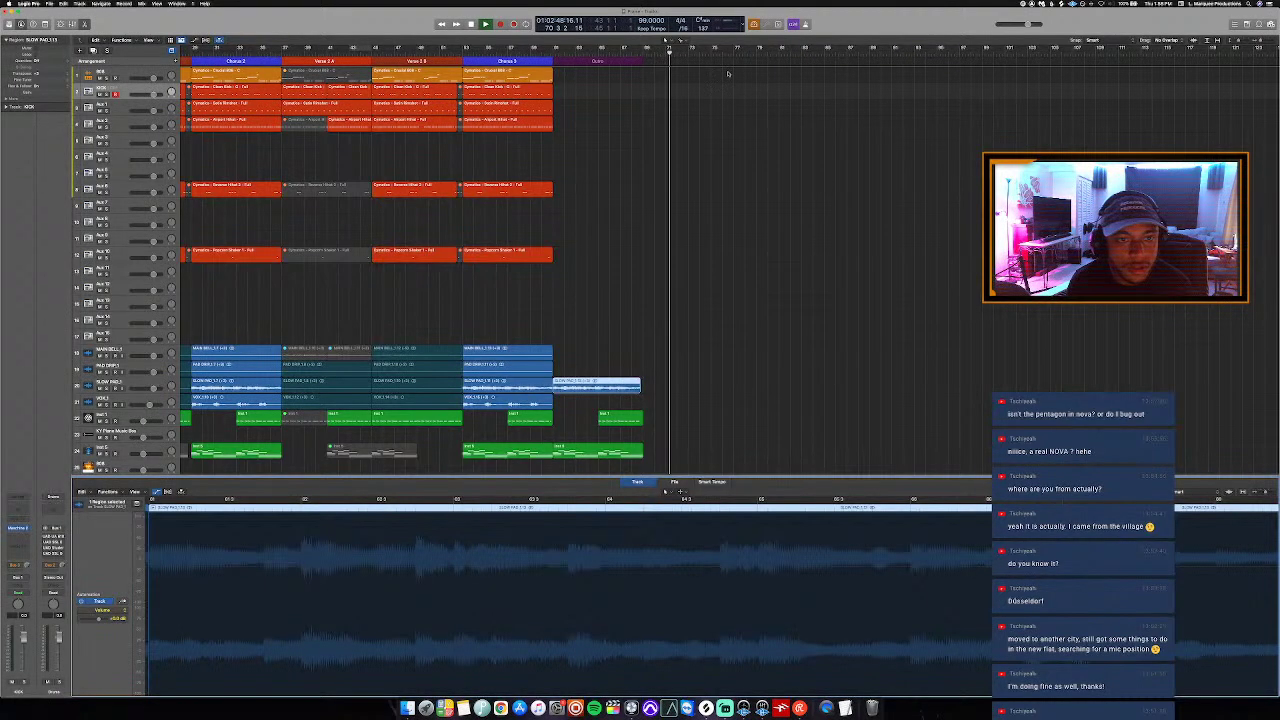
key("p")
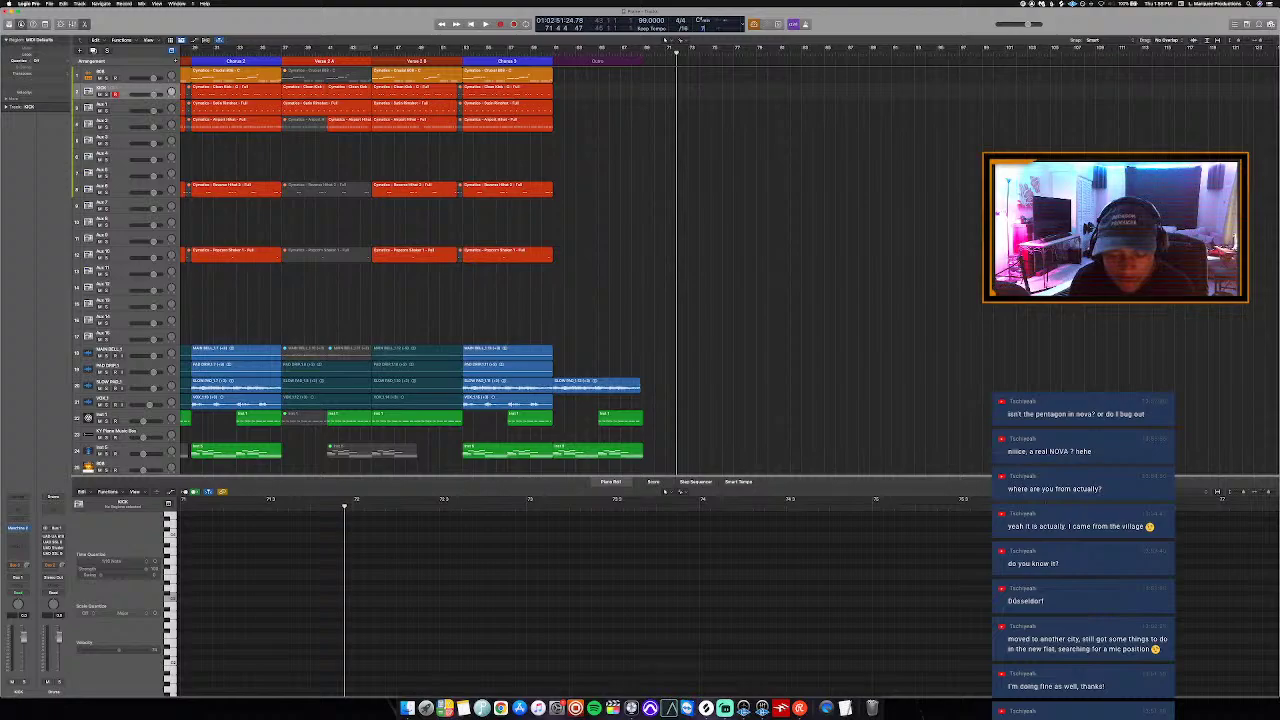
Step: Extend the Outro arrangement section to a length of 10 bars
key("super+Right")
key("p")
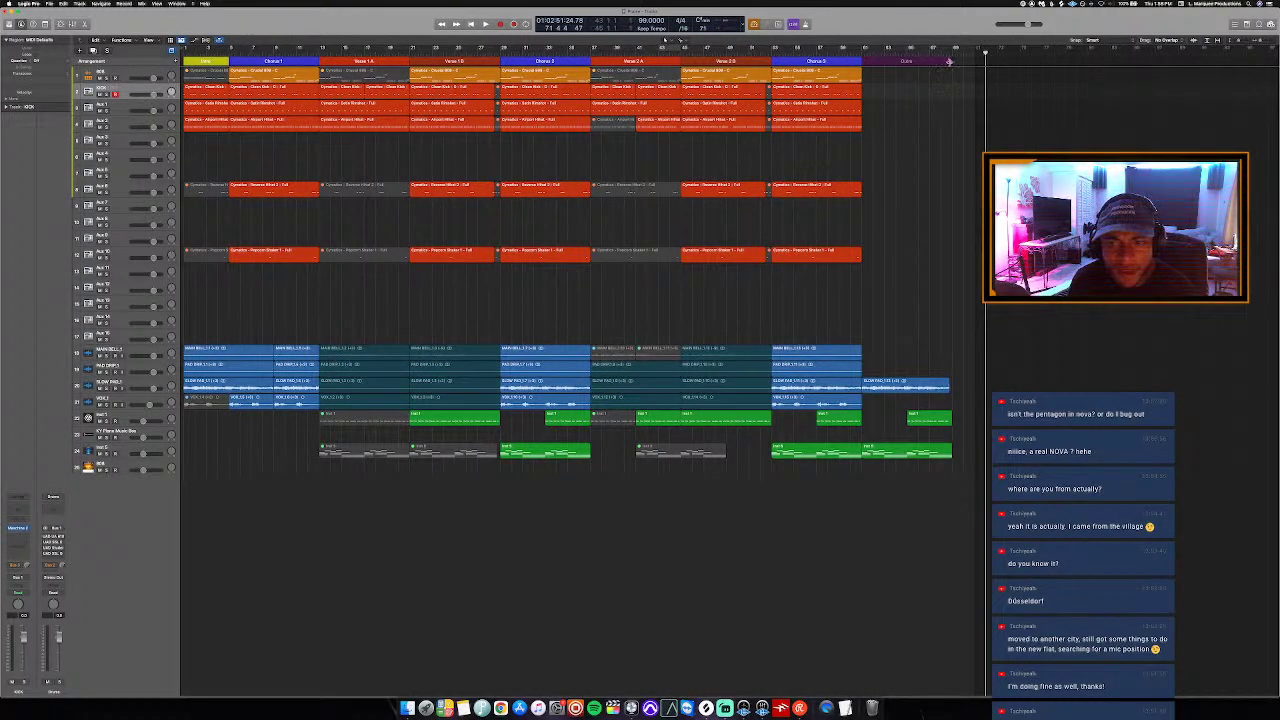
left_click_drag(950, 62, 975, 62)
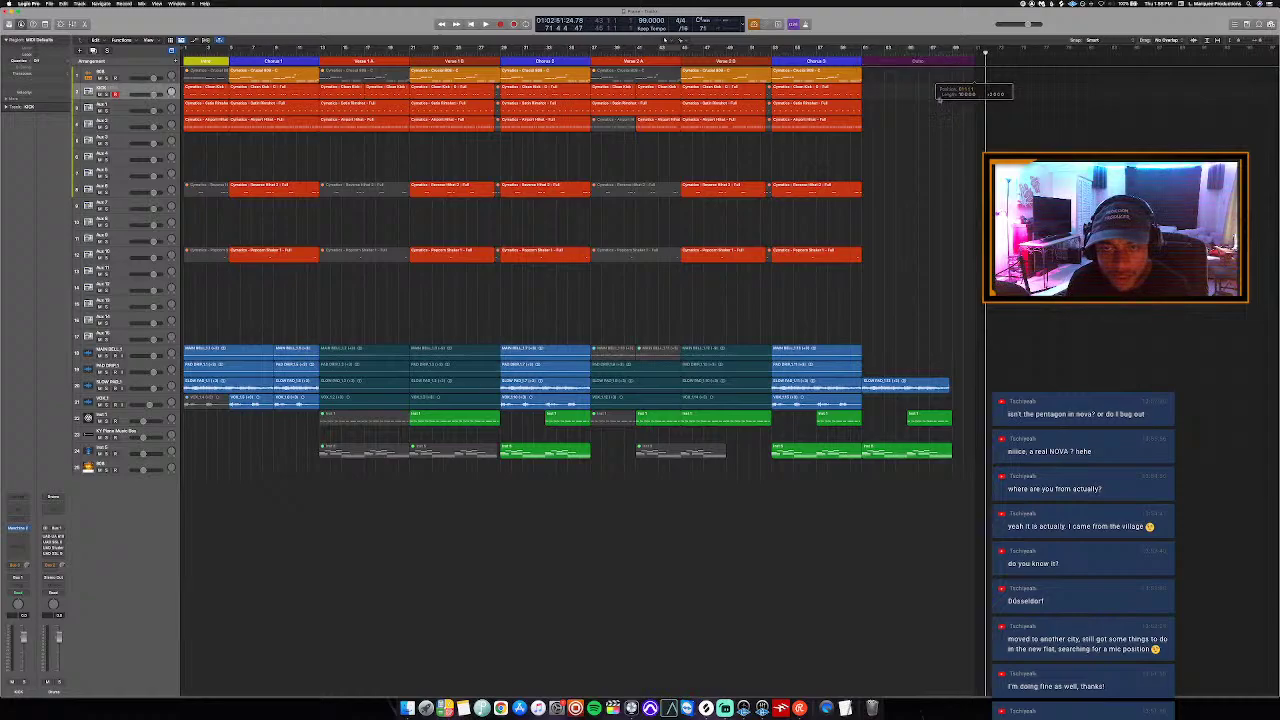
key("super+Right")
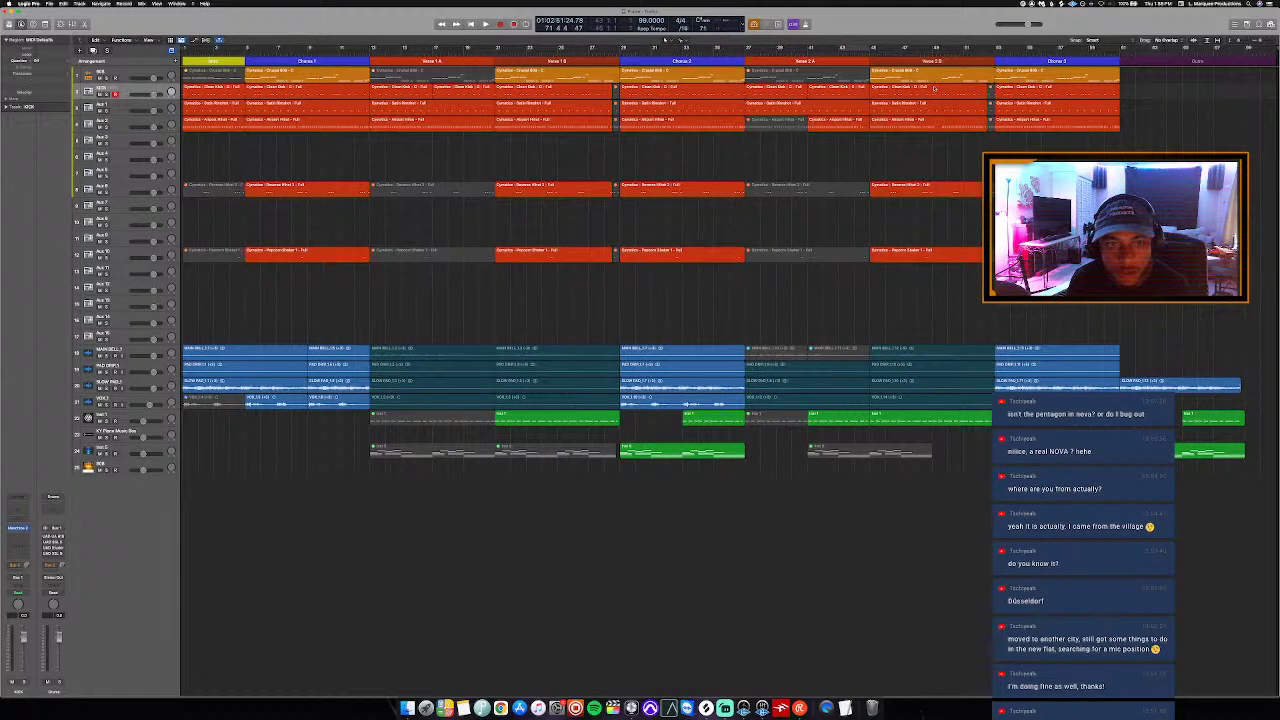
Step: Play the whole arrangement from the beginning and select the Aux 1 track below KICK
key("Return")
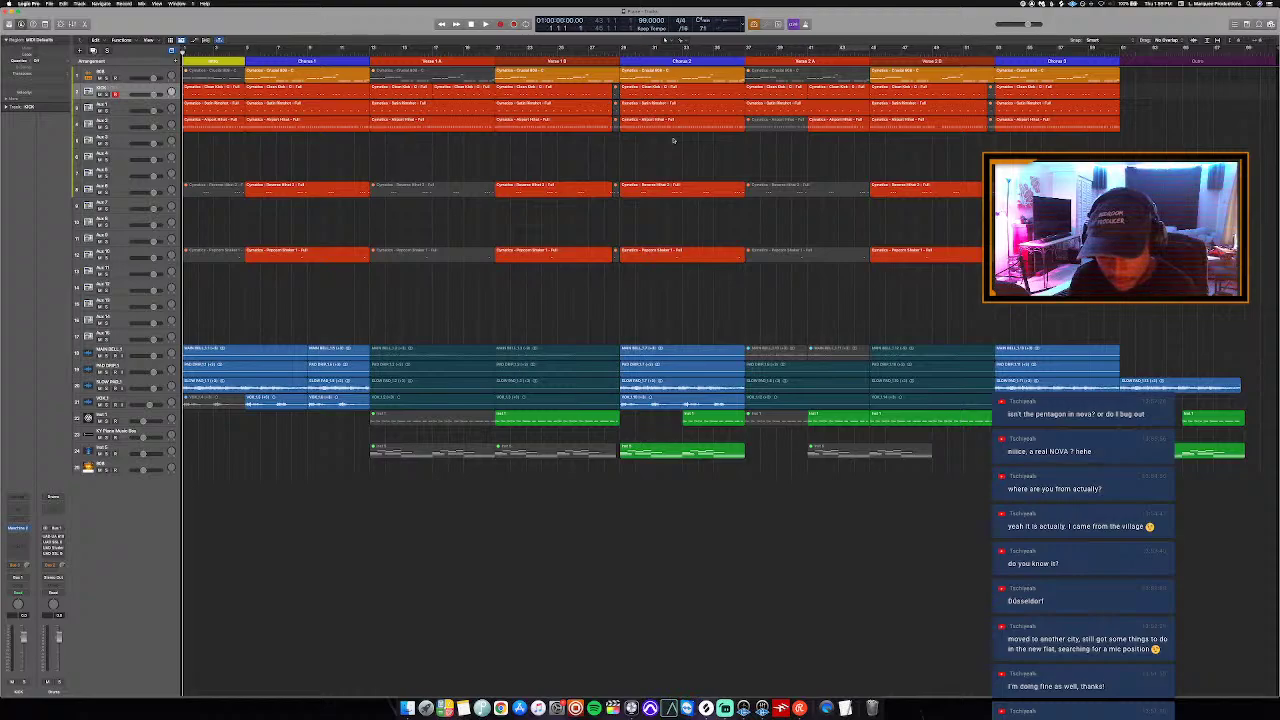
key("space")
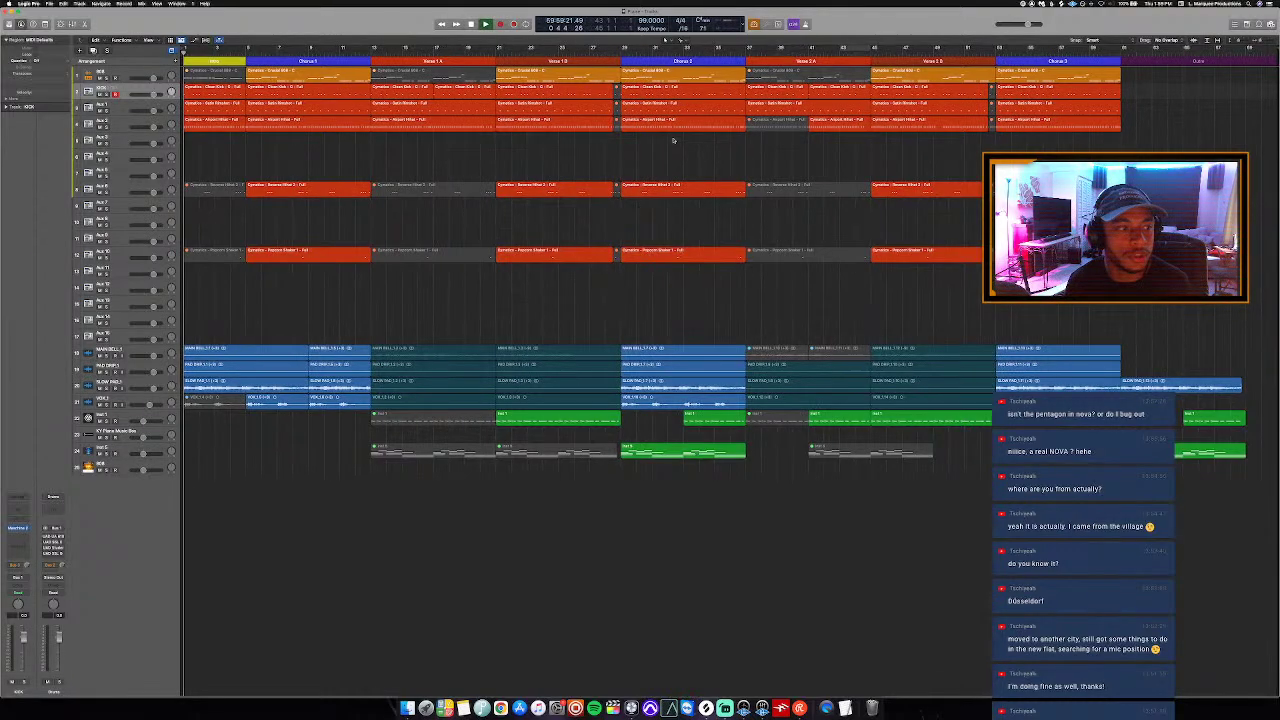
left_click(121, 106)
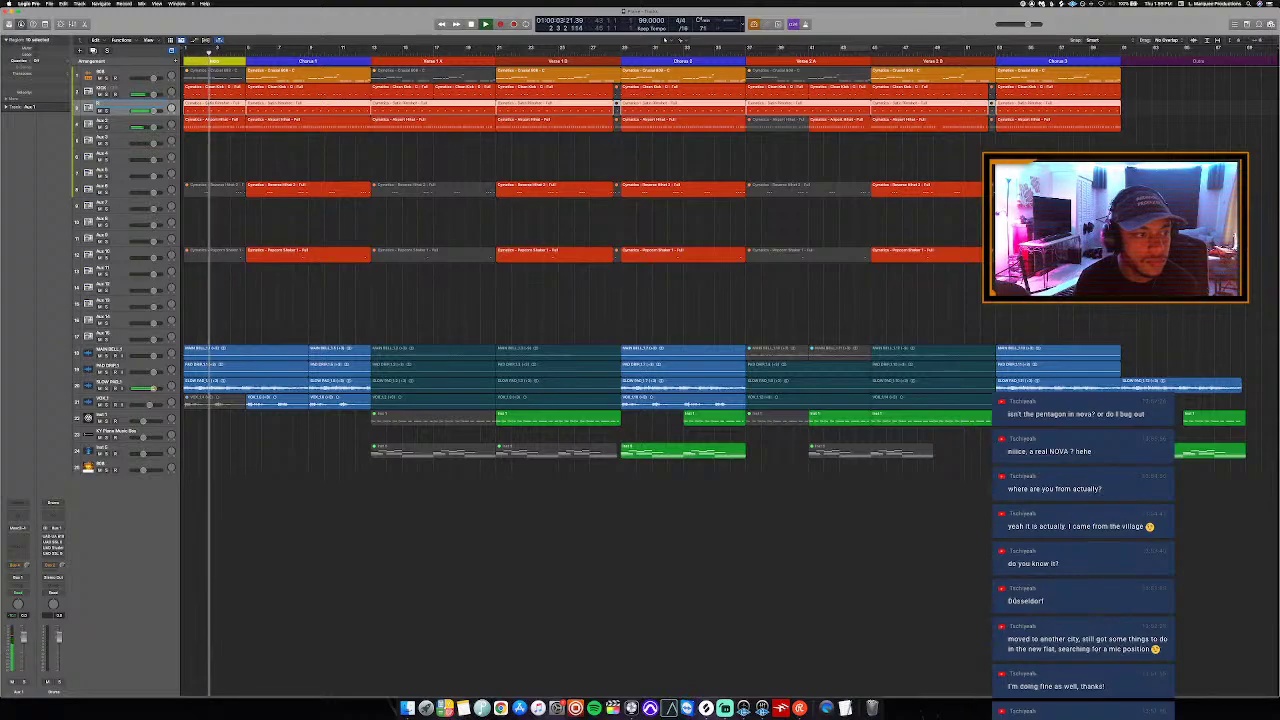
Step: Rename the two hi-hat drum tracks Closed Hi Hat and Reverse Hi Hat while listening to the arrangement
left_click(122, 122)
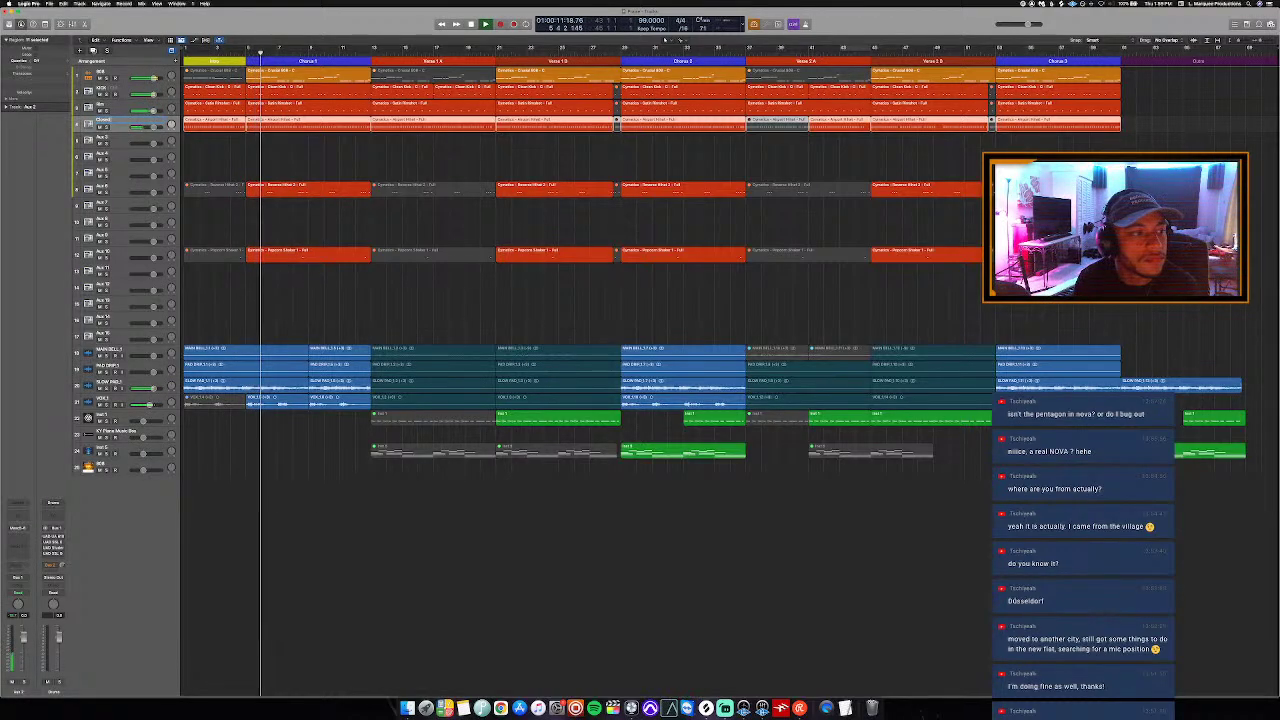
left_click(118, 191)
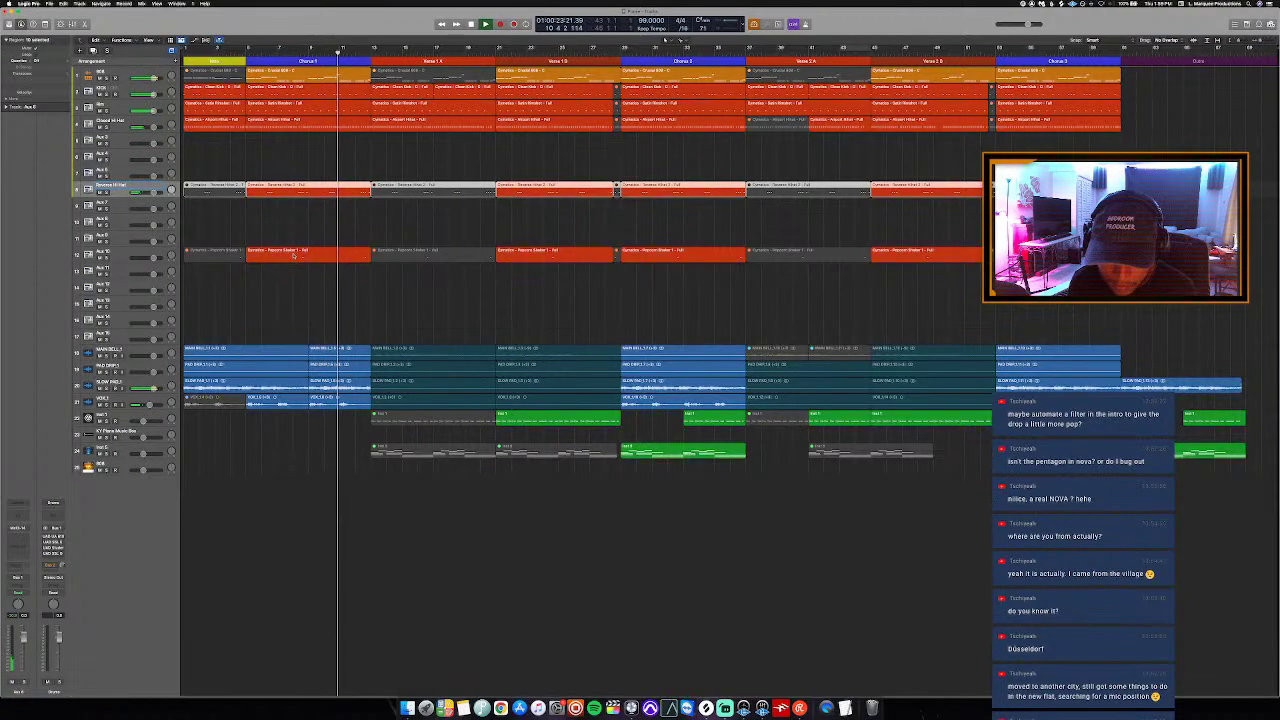
left_click(237, 280)
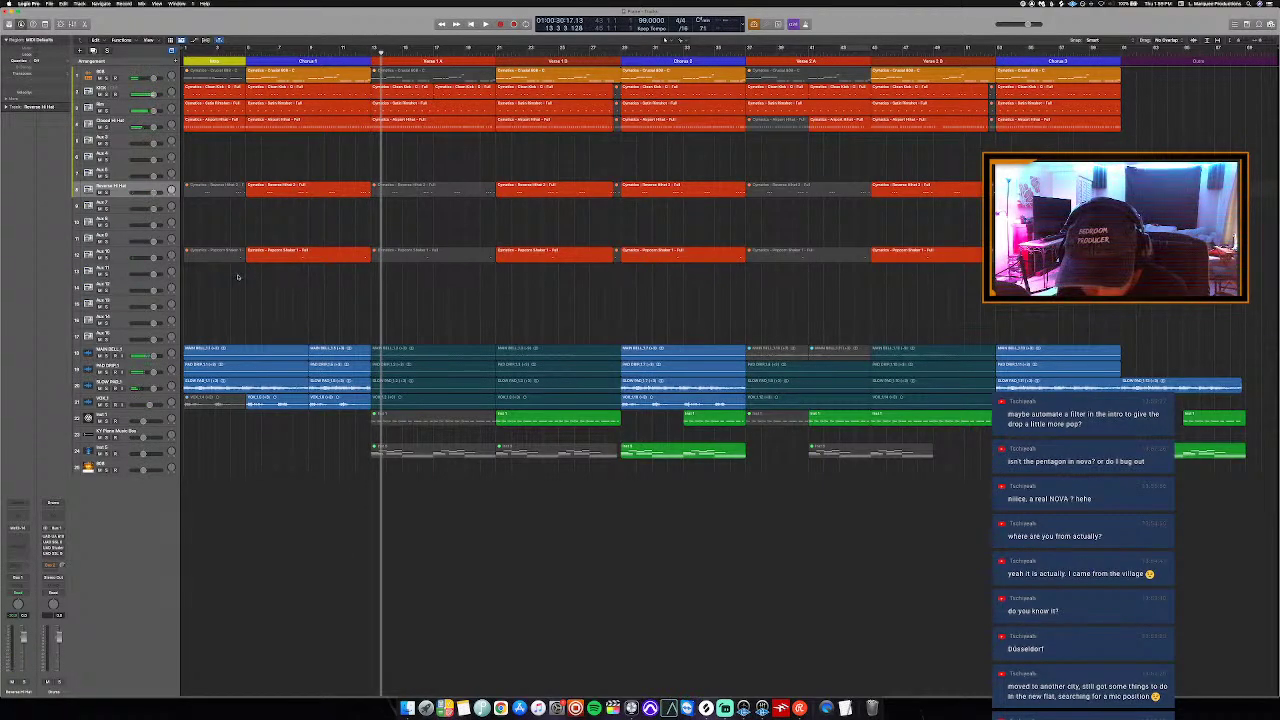
Step: Create an arrangement track for the Loop bus channel and move it to the end of the track list, below 808
key("x")
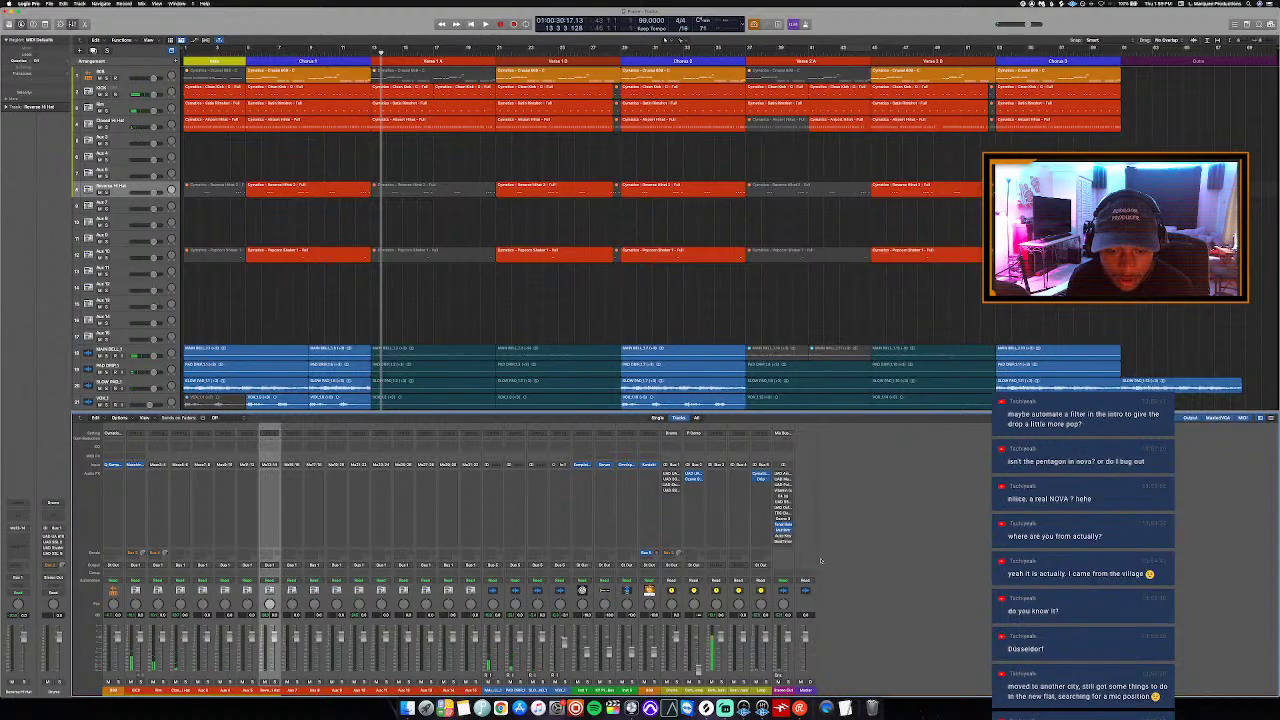
right_click(767, 595)
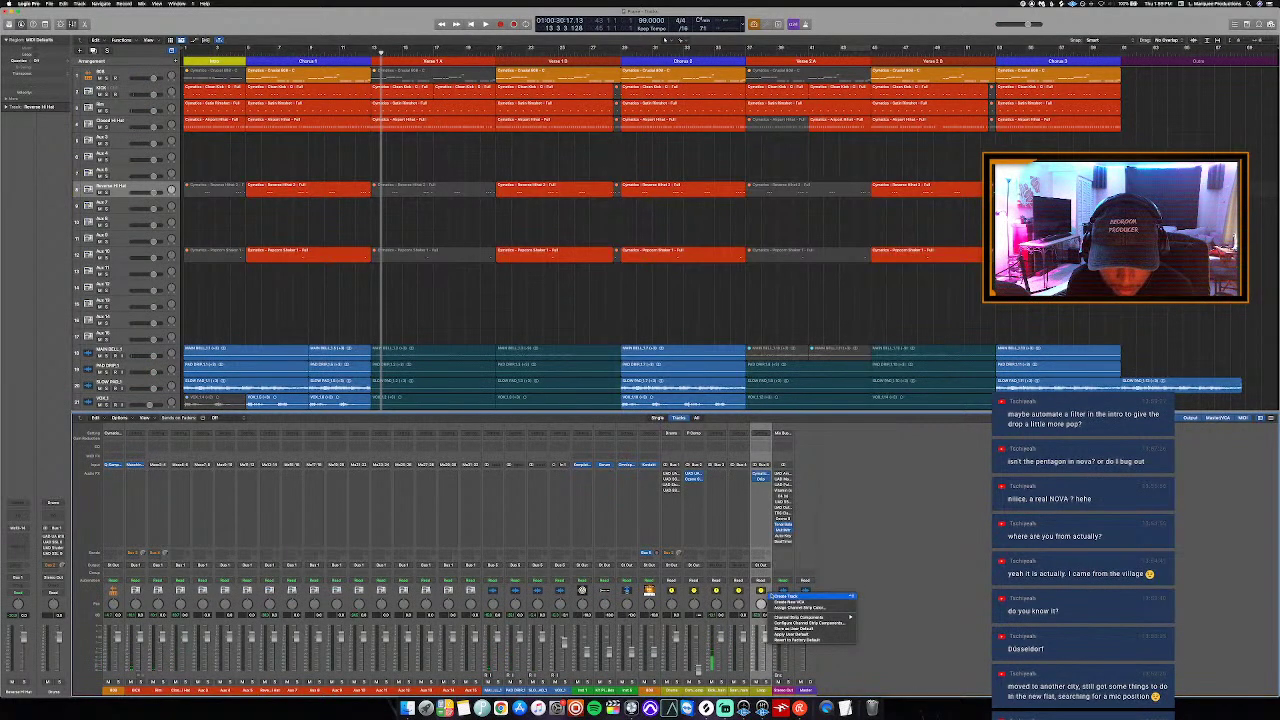
left_click(789, 600)
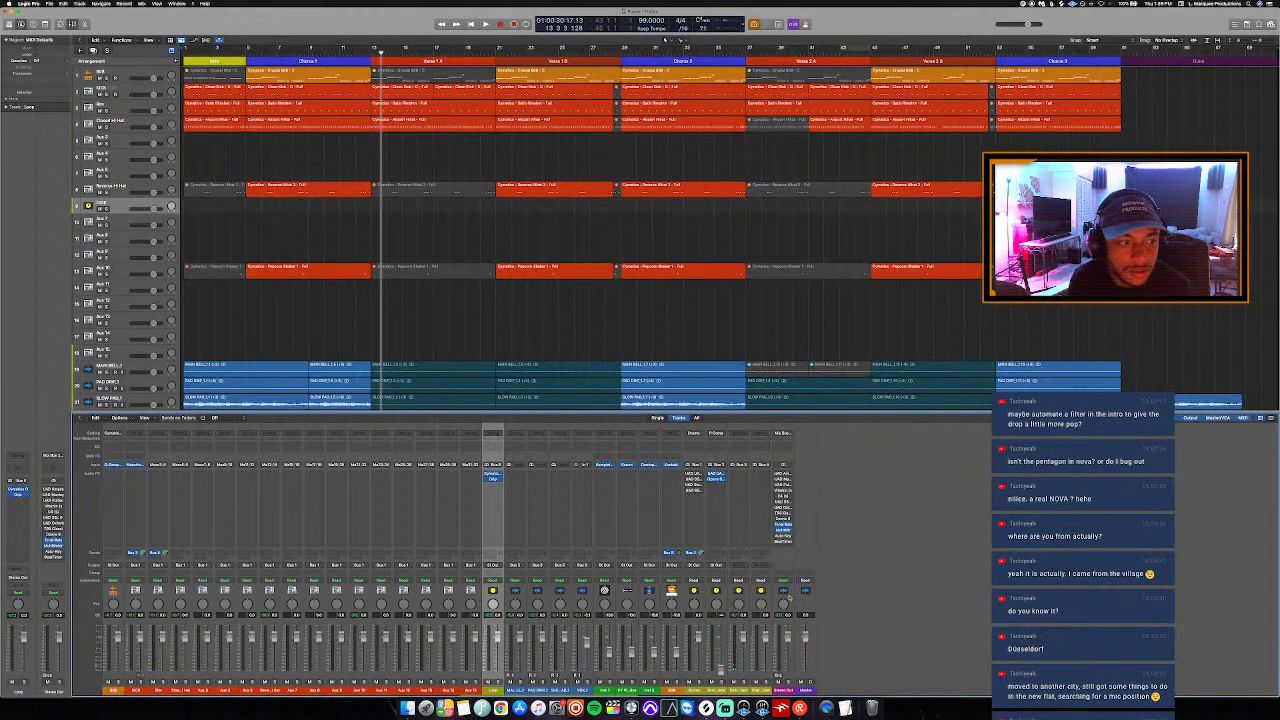
key("x")
left_click_drag(118, 206, 117, 503)
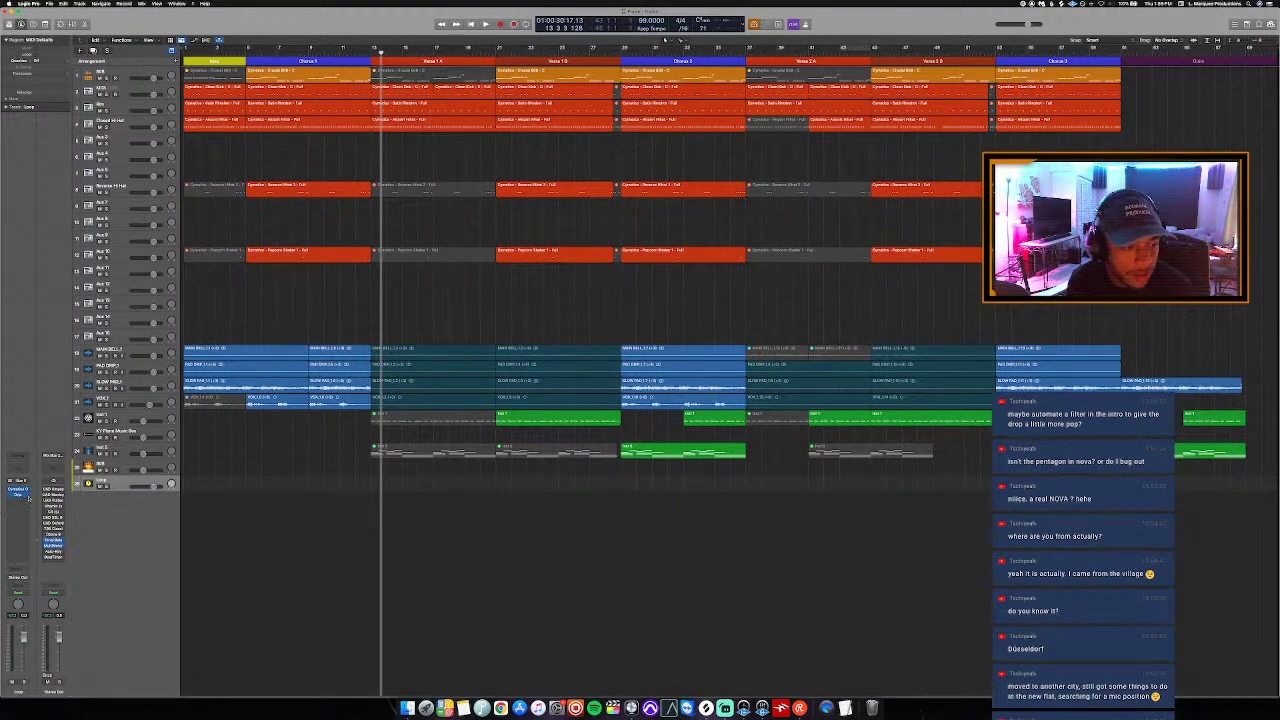
Step: Insert the AutoFilter plug-in on the Loop channel
left_click(23, 533)
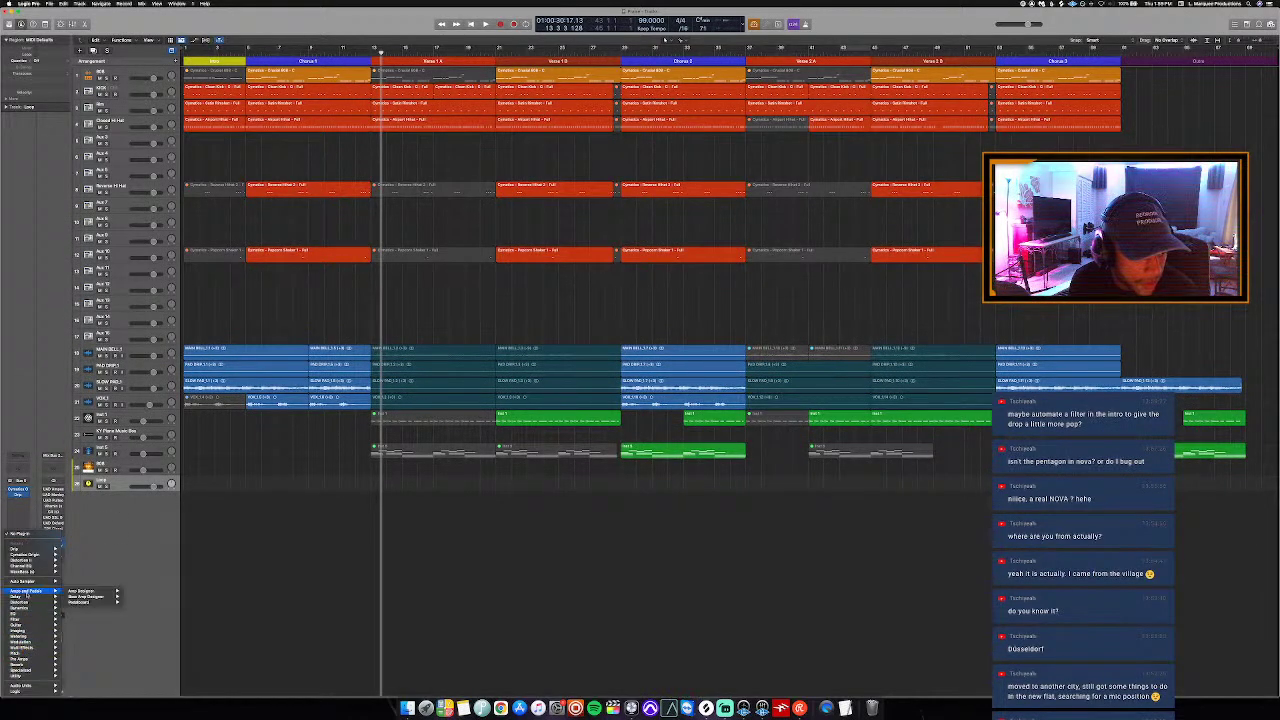
mouse_move(40, 618)
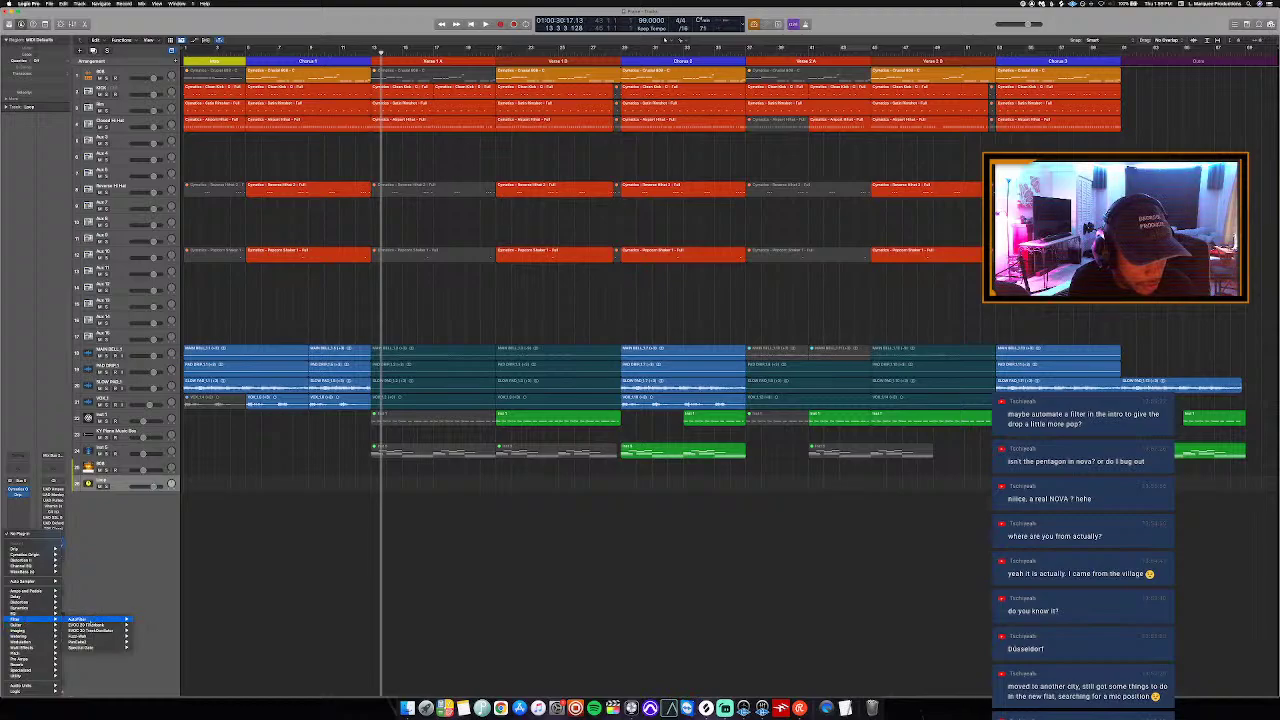
left_click(145, 621)
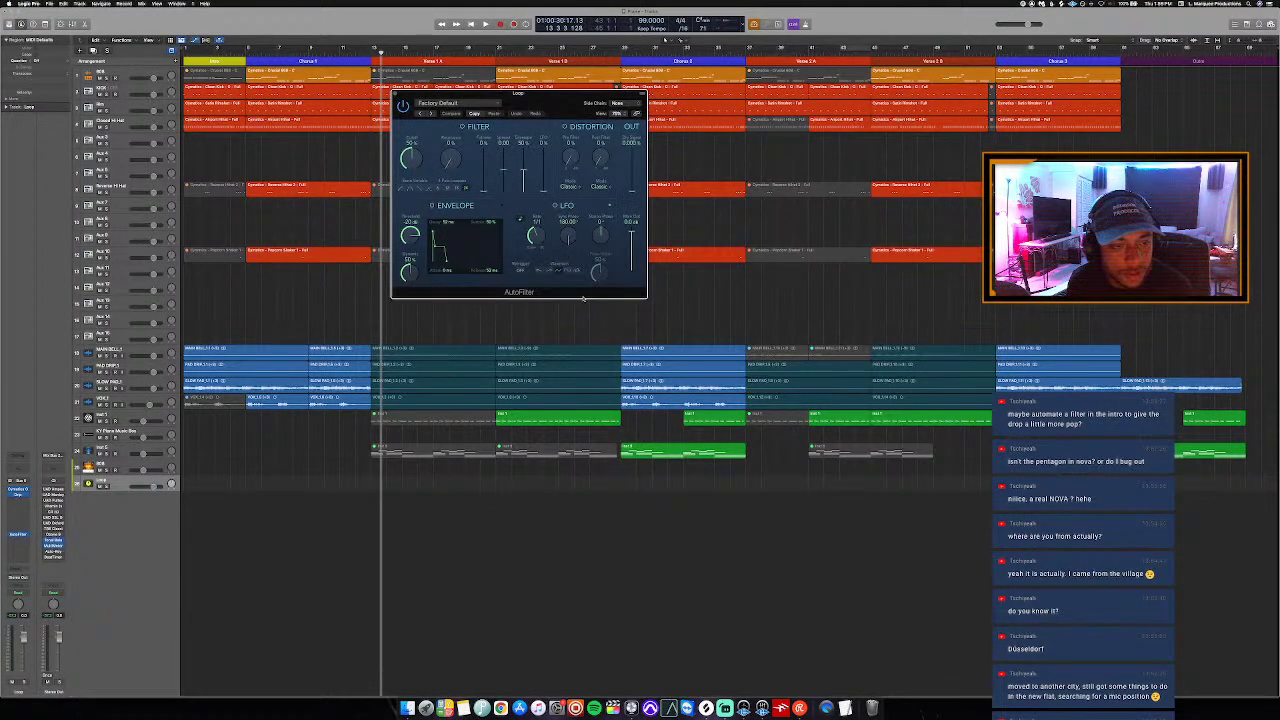
Step: Show track automation, audition AutoFilter's cutoff over the Intro and set it to 52%
key("super+Down")
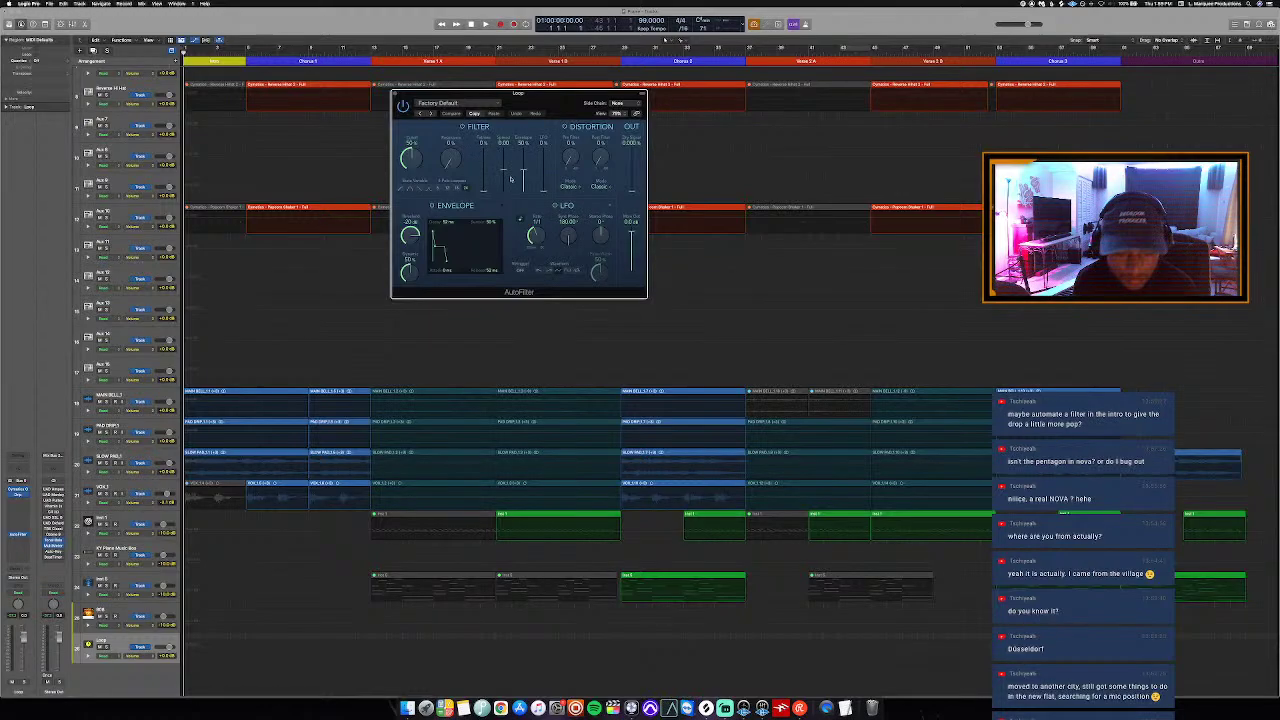
left_click(293, 205)
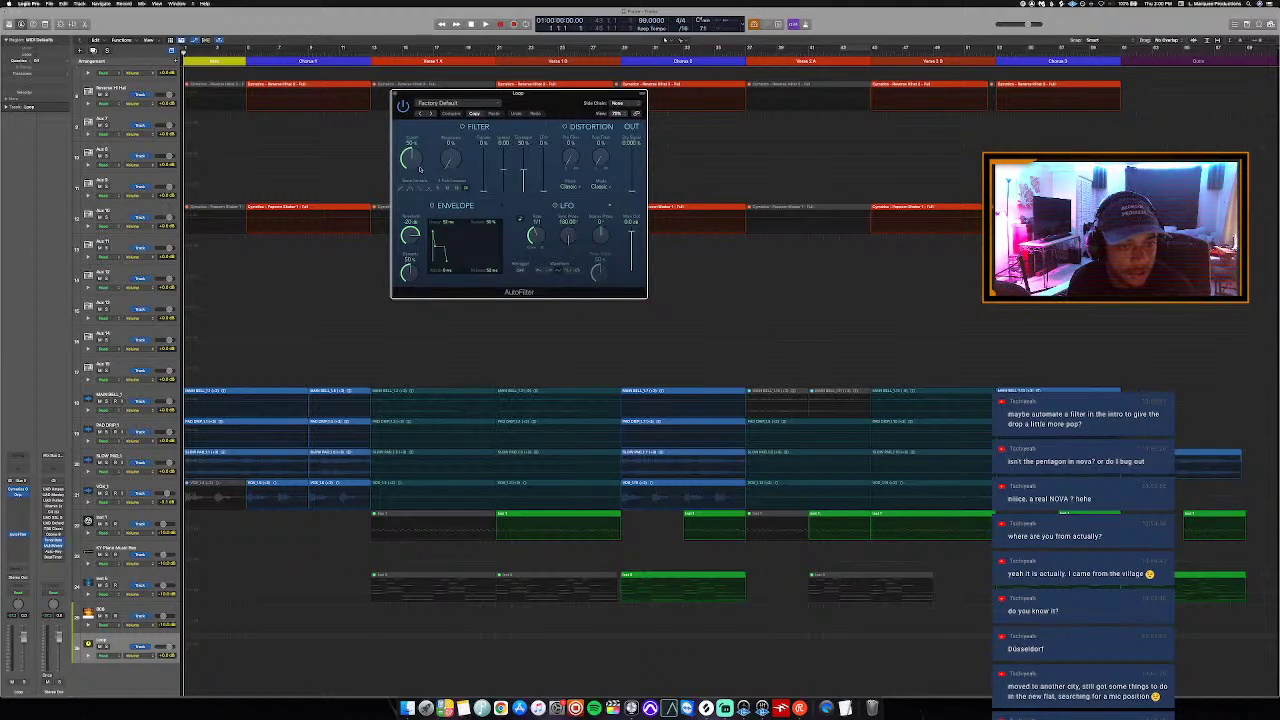
left_click_drag(420, 170, 410, 180)
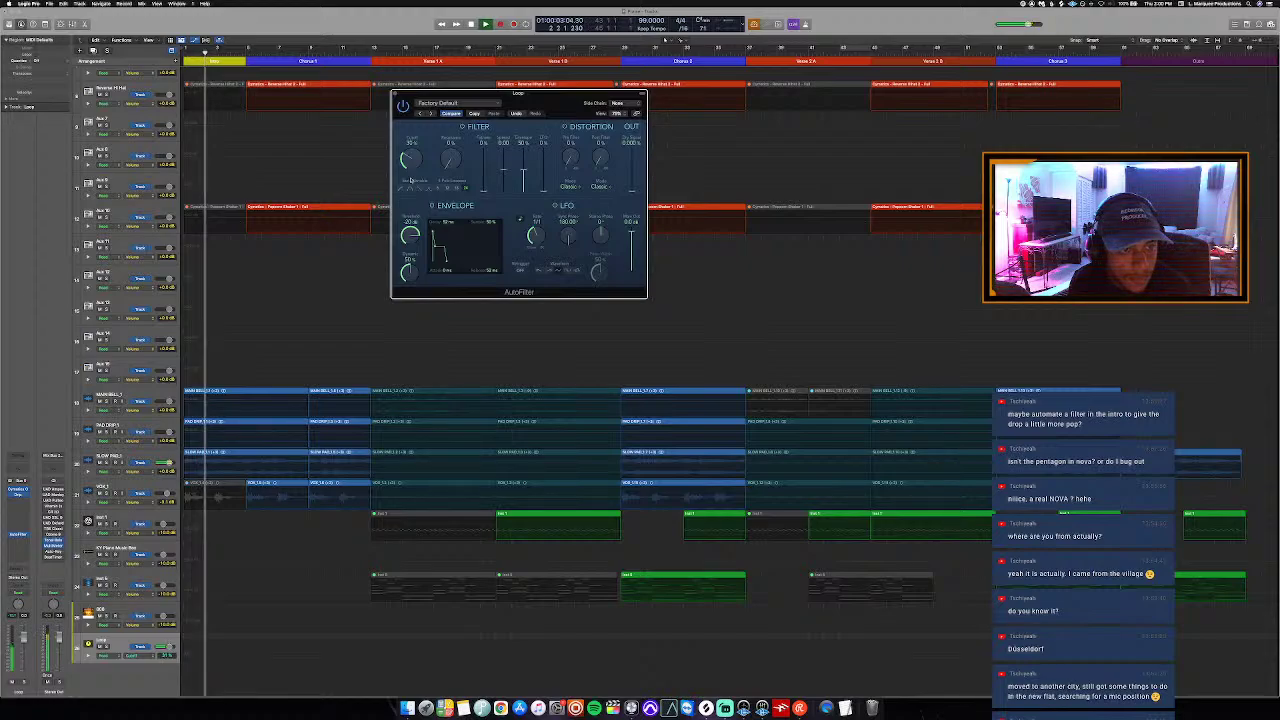
left_click_drag(410, 176, 438, 123)
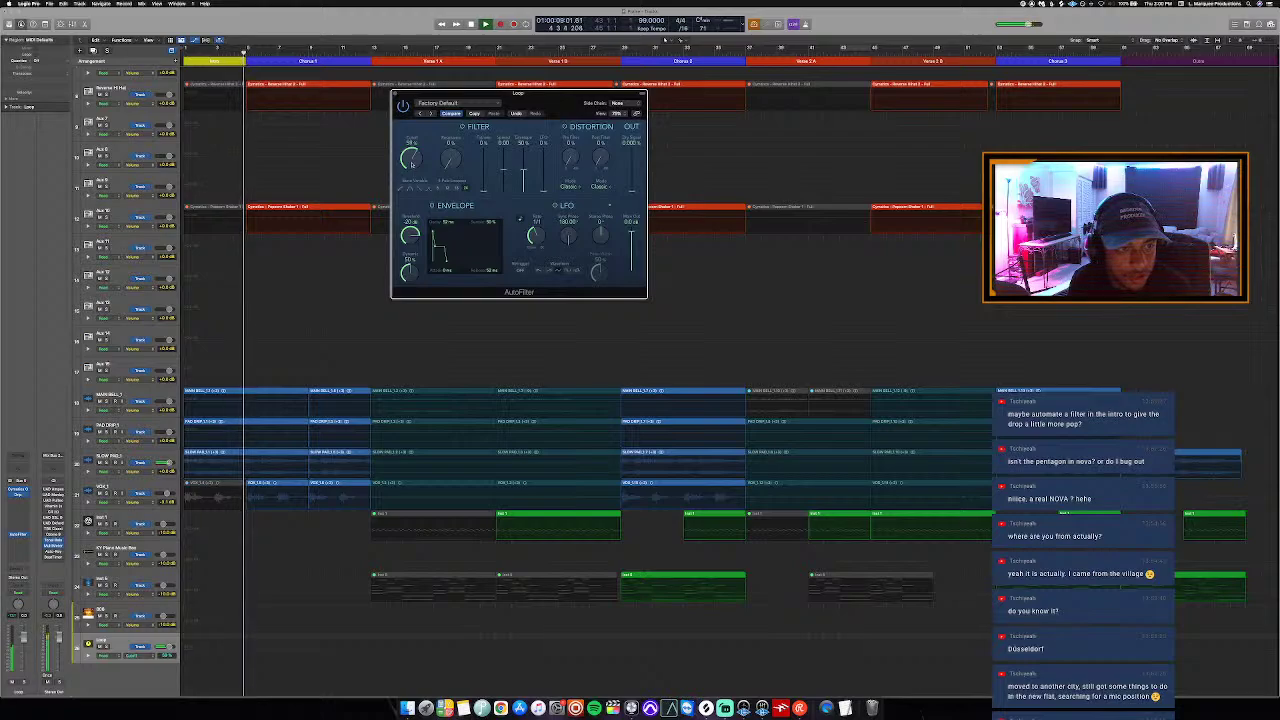
key("space")
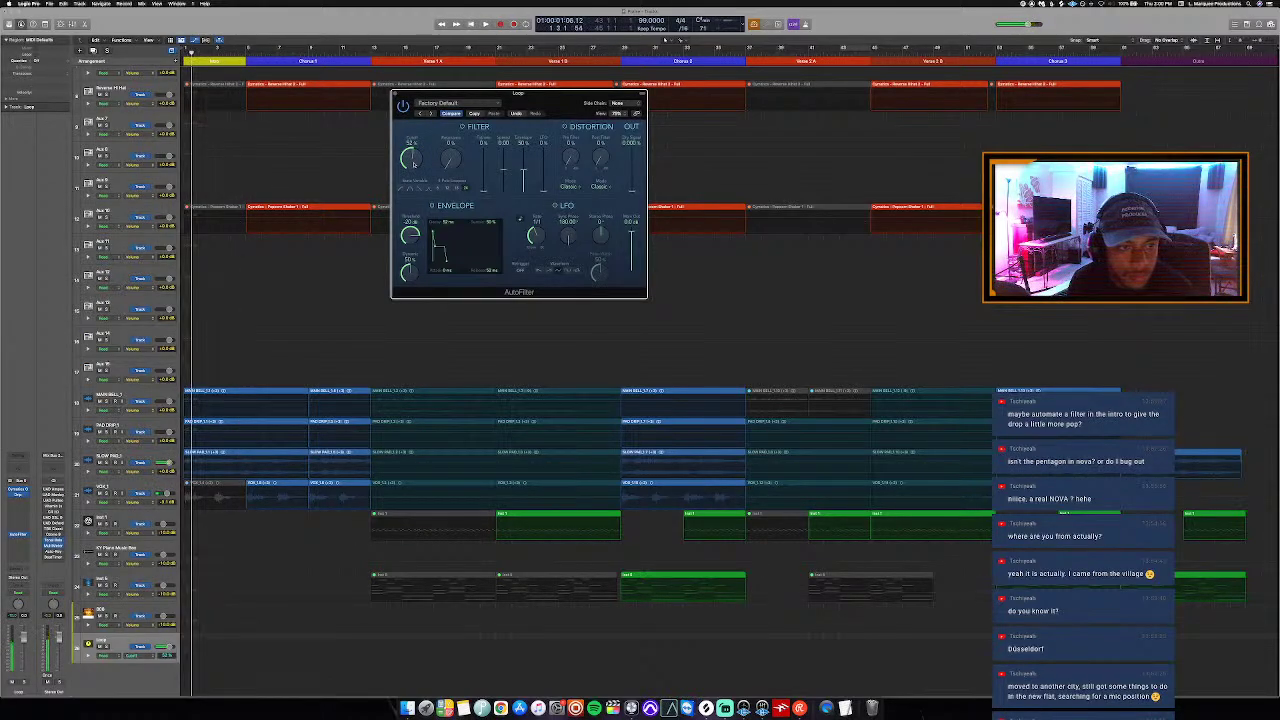
key("space")
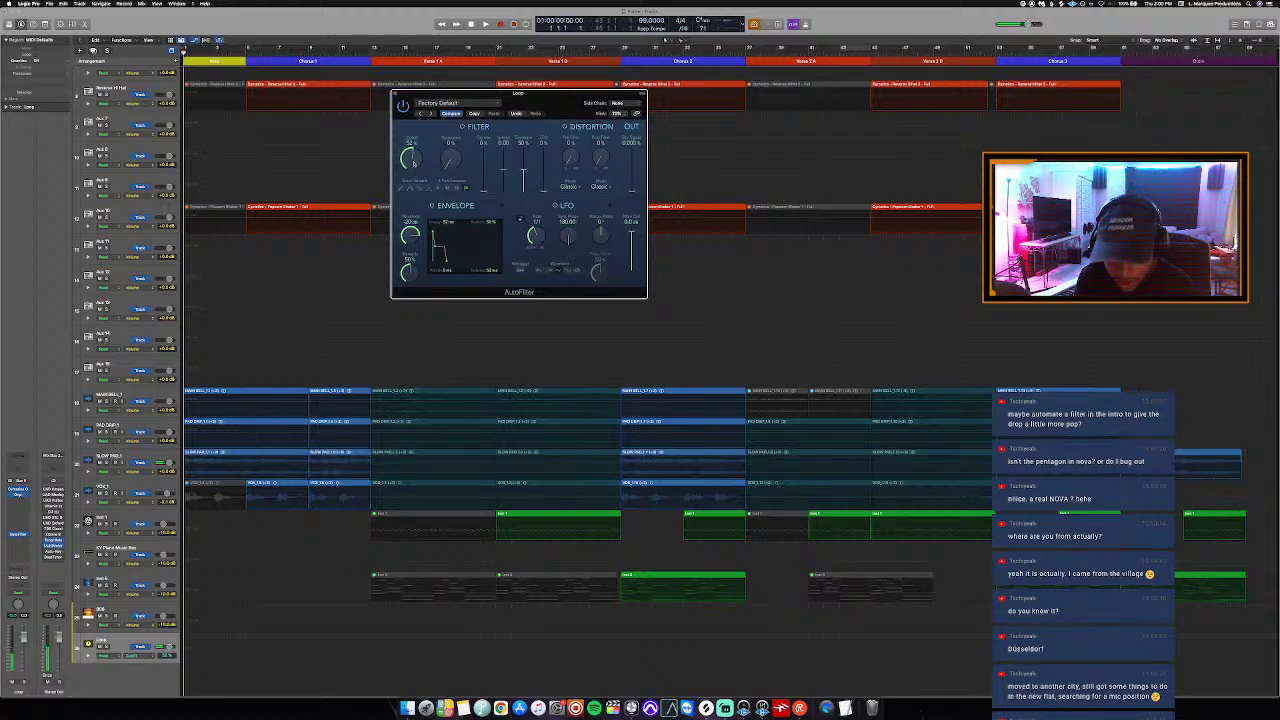
Step: Automate the Loop track's AutoFilter cutoff at 52% until about bar 3, rising to 100% at bar 5, and hide the automation and plug-in
left_click(184, 655)
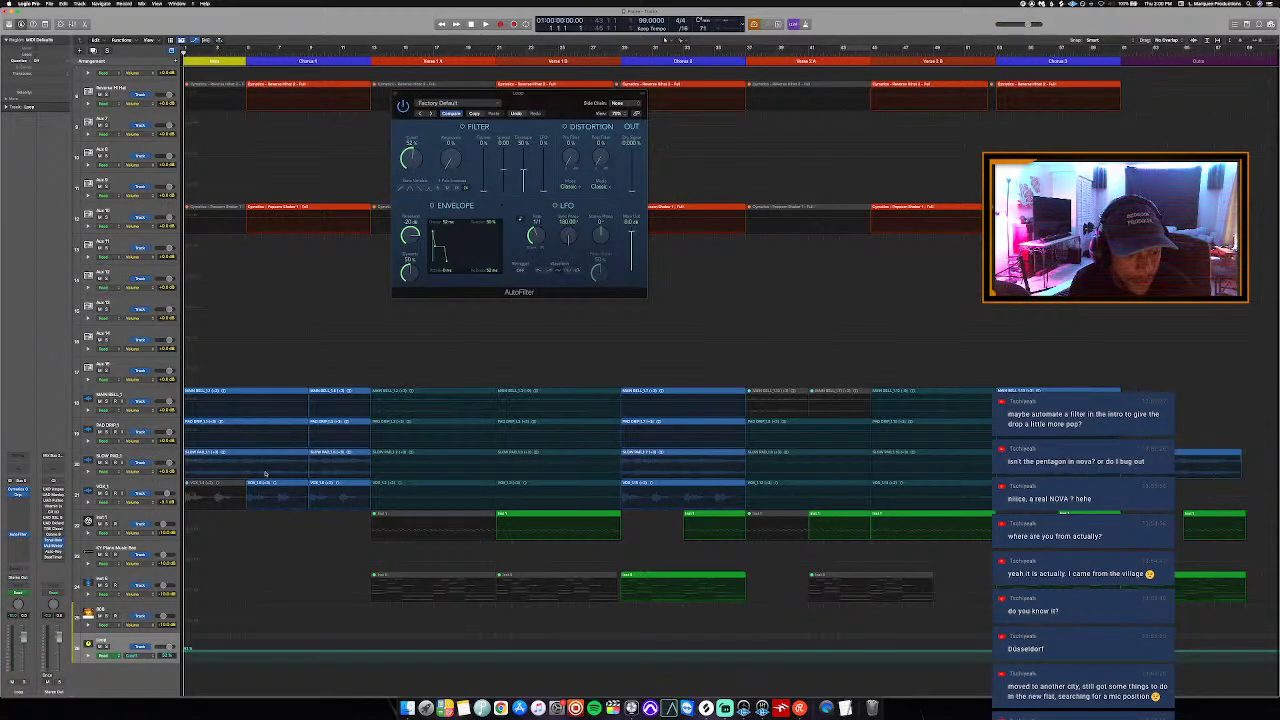
left_click(246, 46)
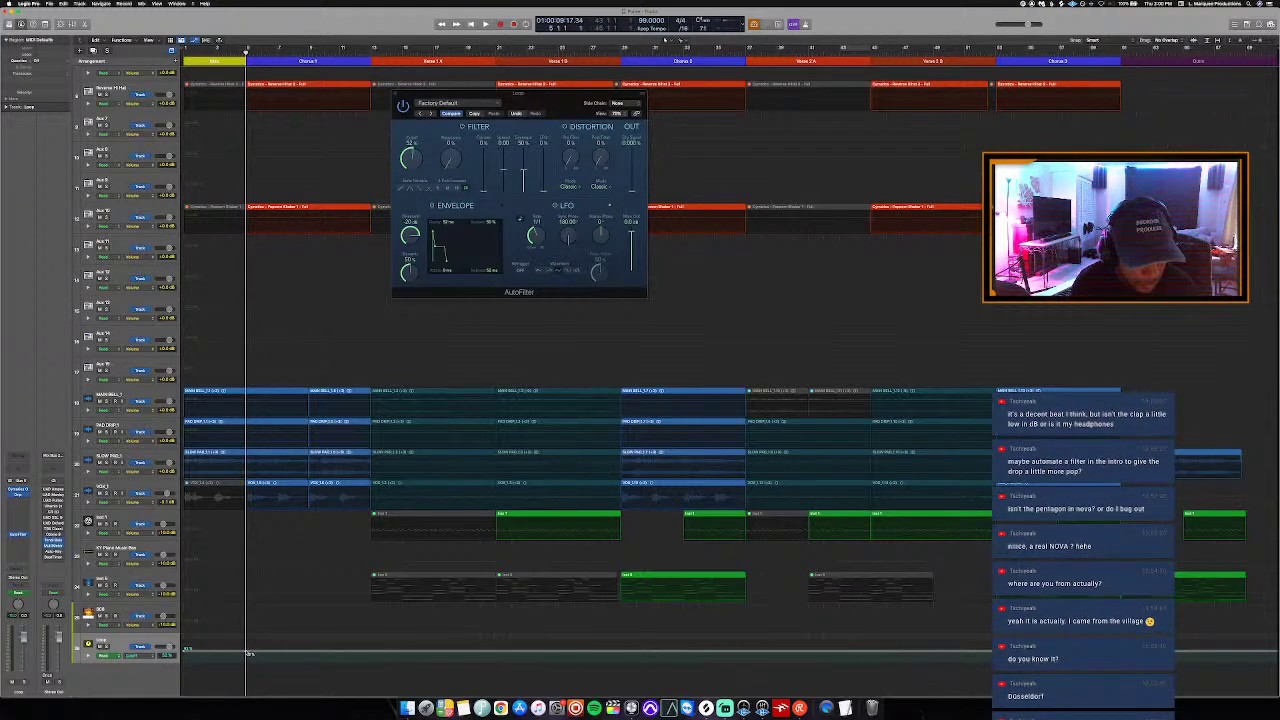
left_click_drag(249, 654, 250, 641)
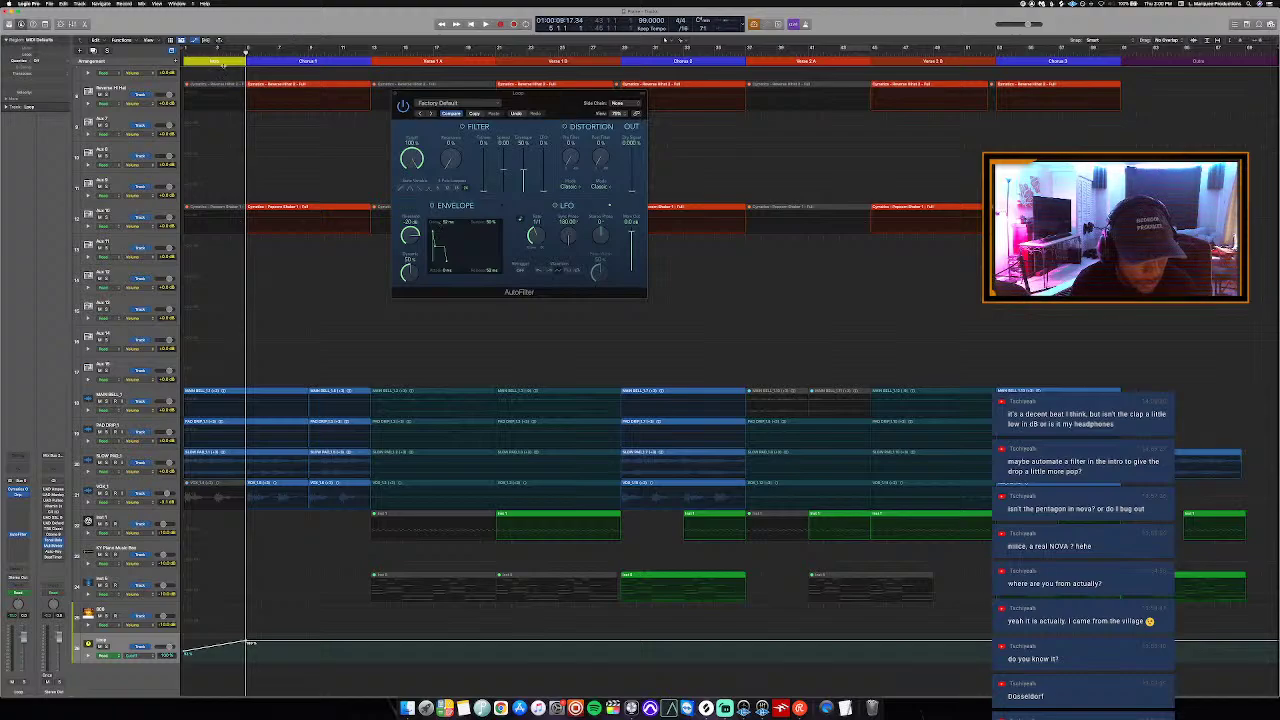
key("space")
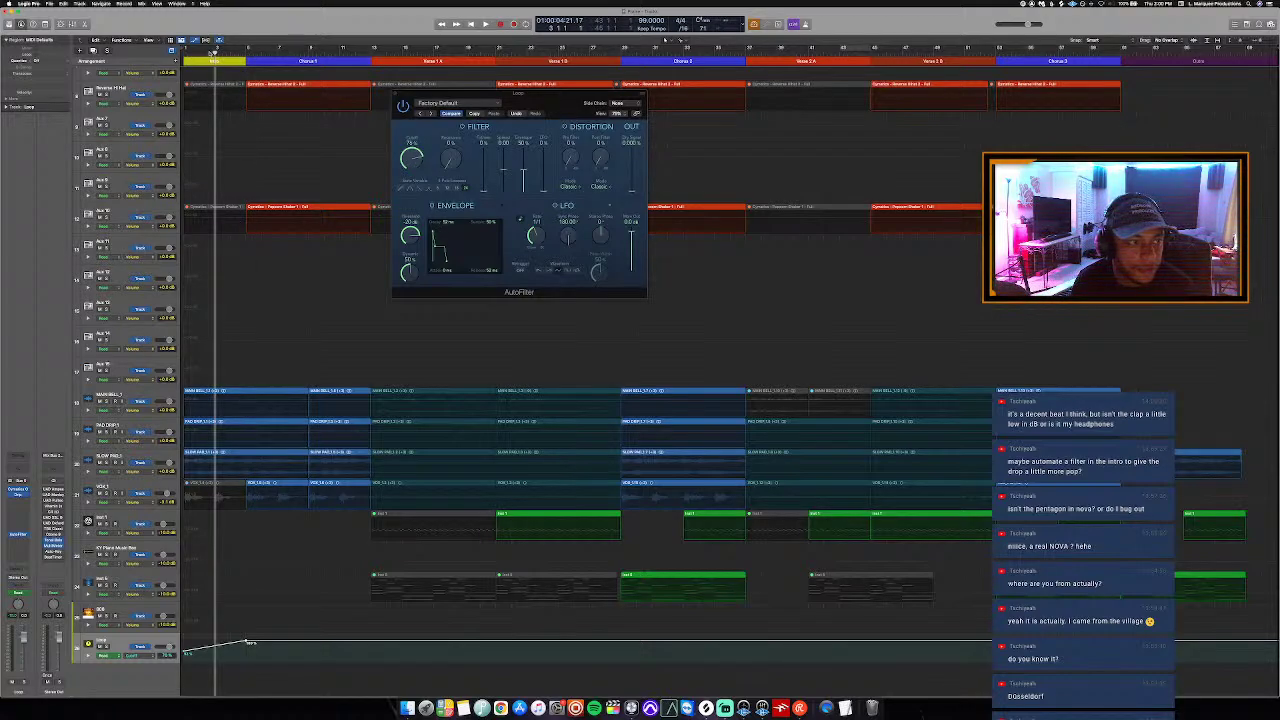
key("Return")
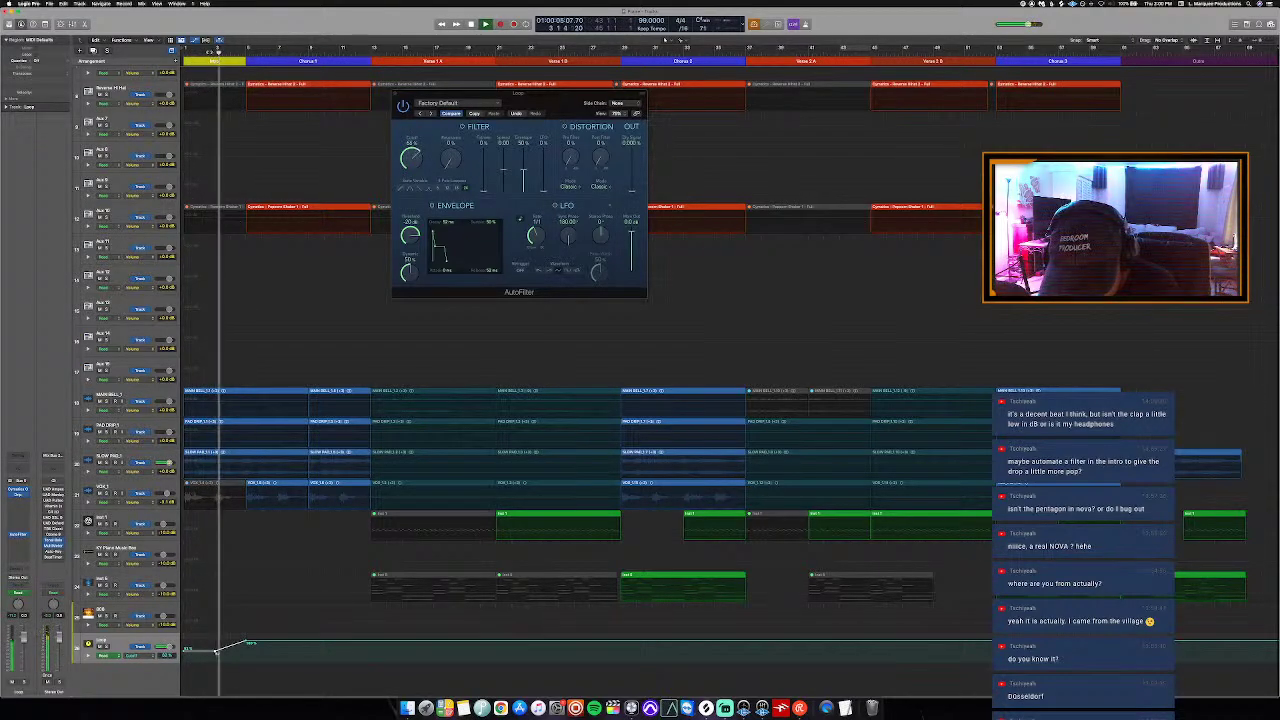
key("super+Up")
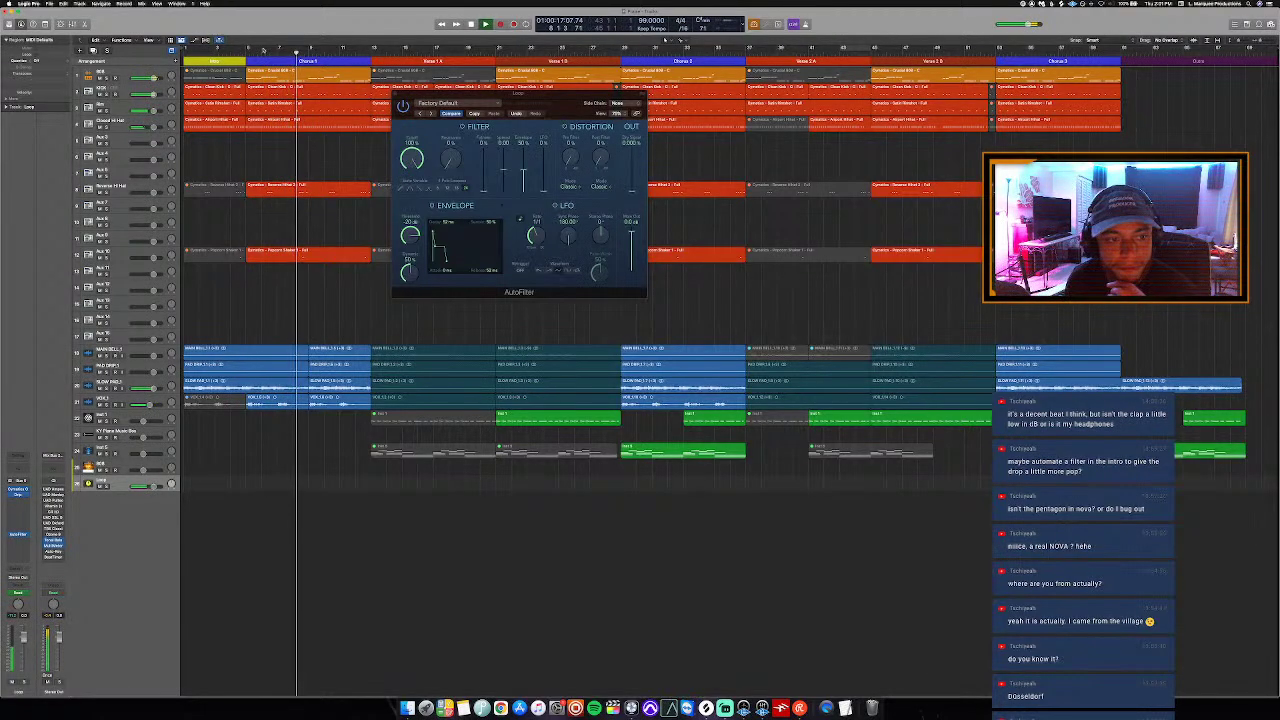
left_click(397, 94)
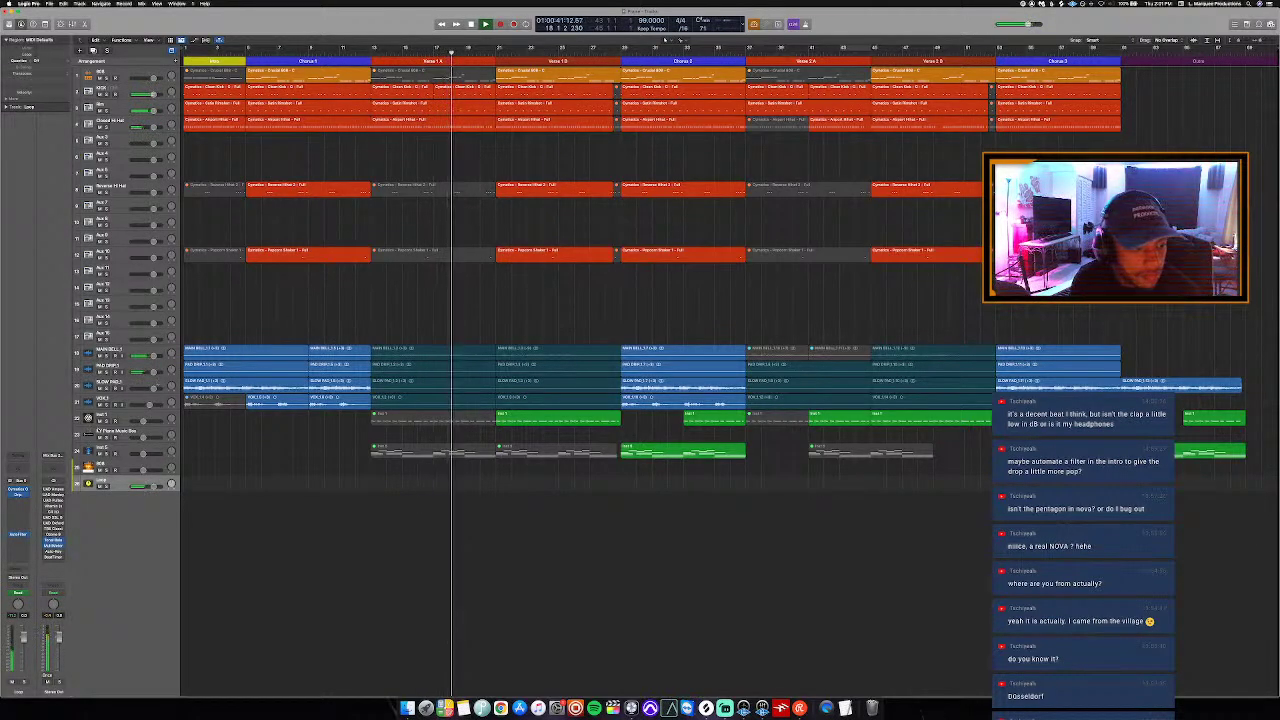
Step: Rename the Inst 1 track Marimba and audition the verses, temporarily cycling bars 19 to 21
left_click(115, 418)
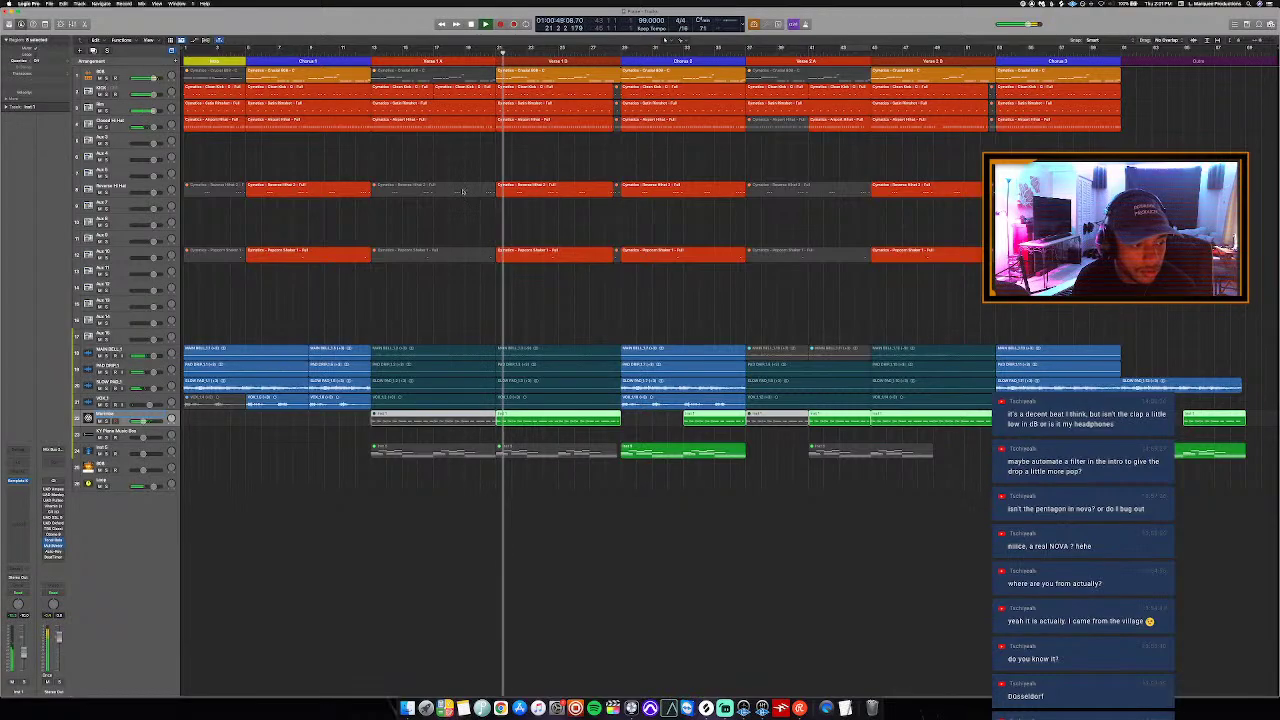
left_click_drag(466, 47, 492, 57)
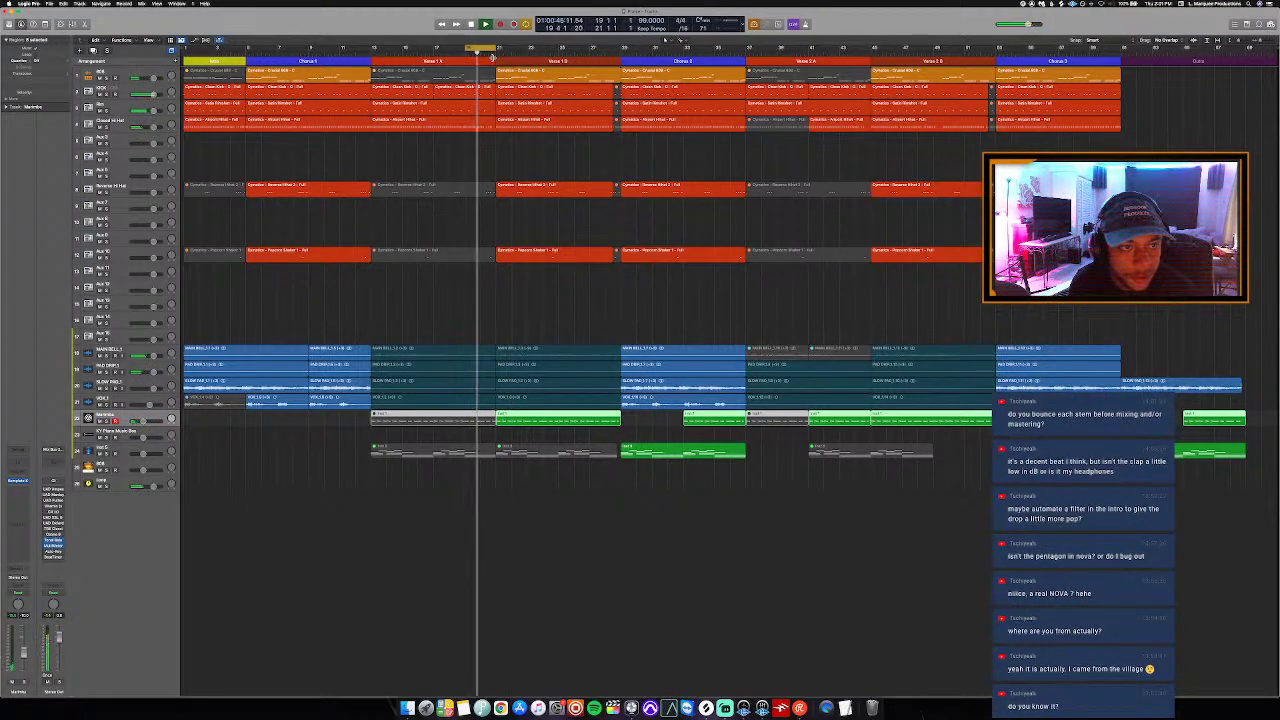
key("space")
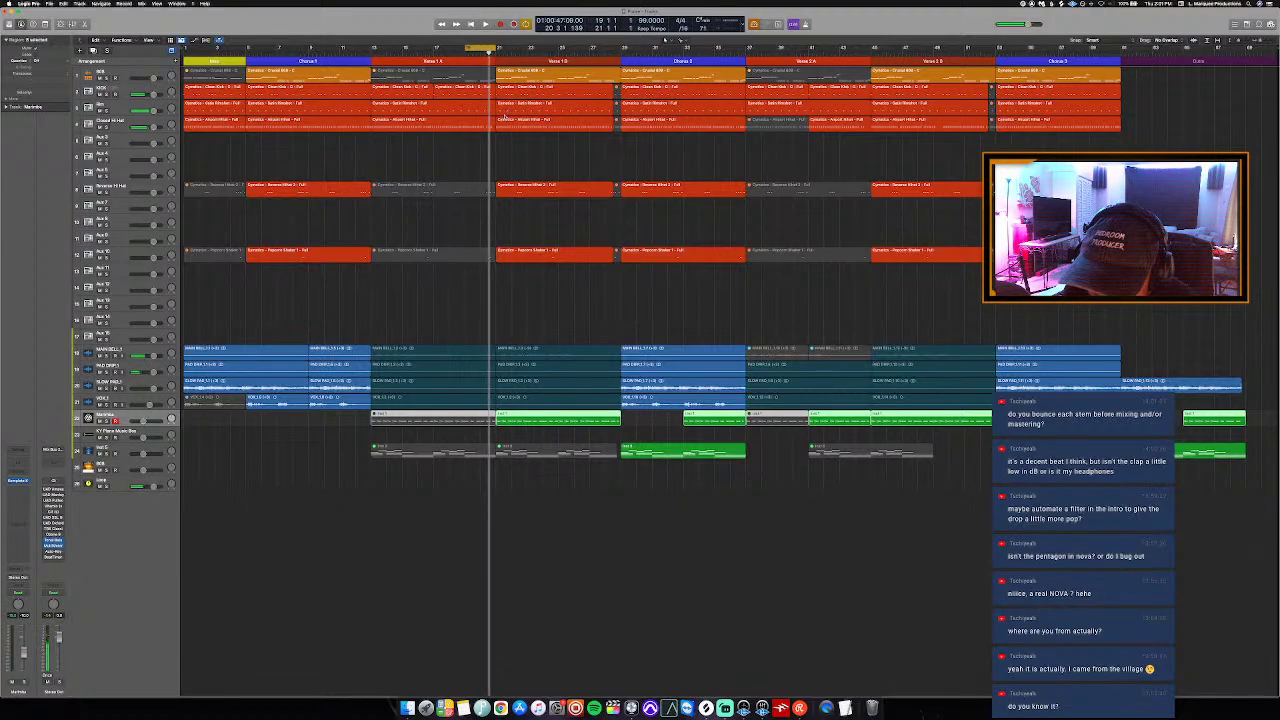
left_click(437, 50)
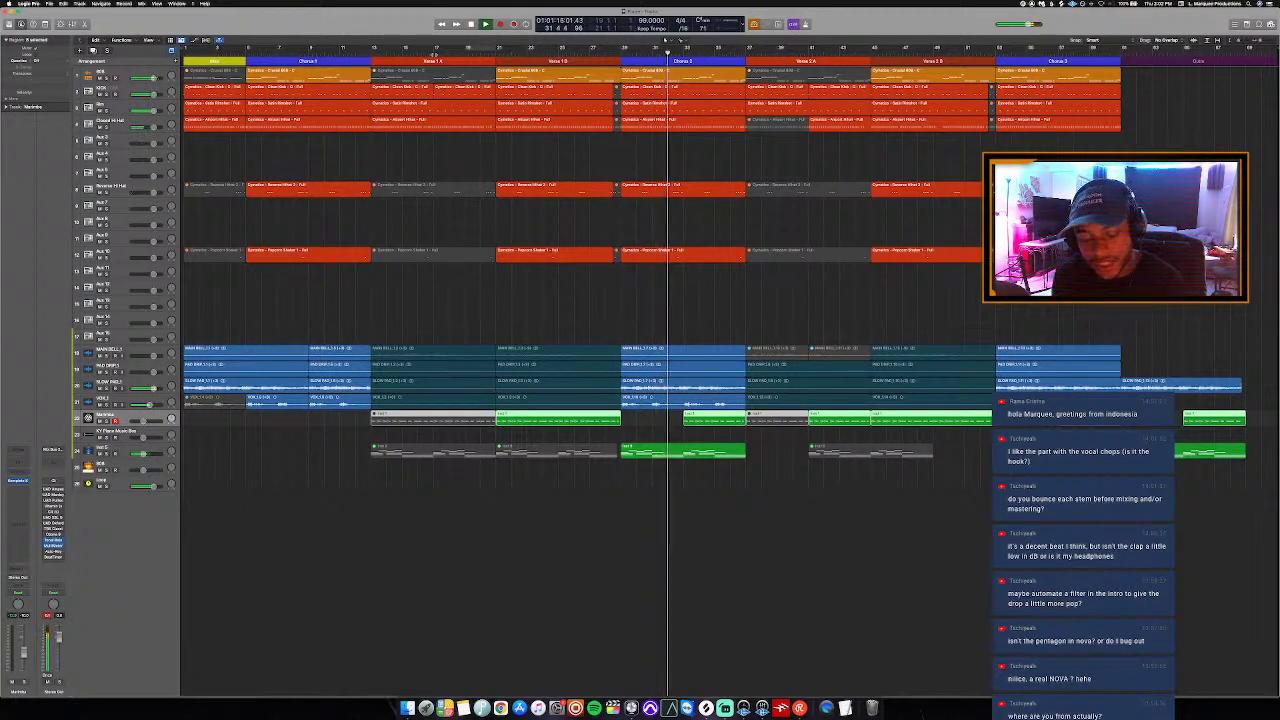
key("space")
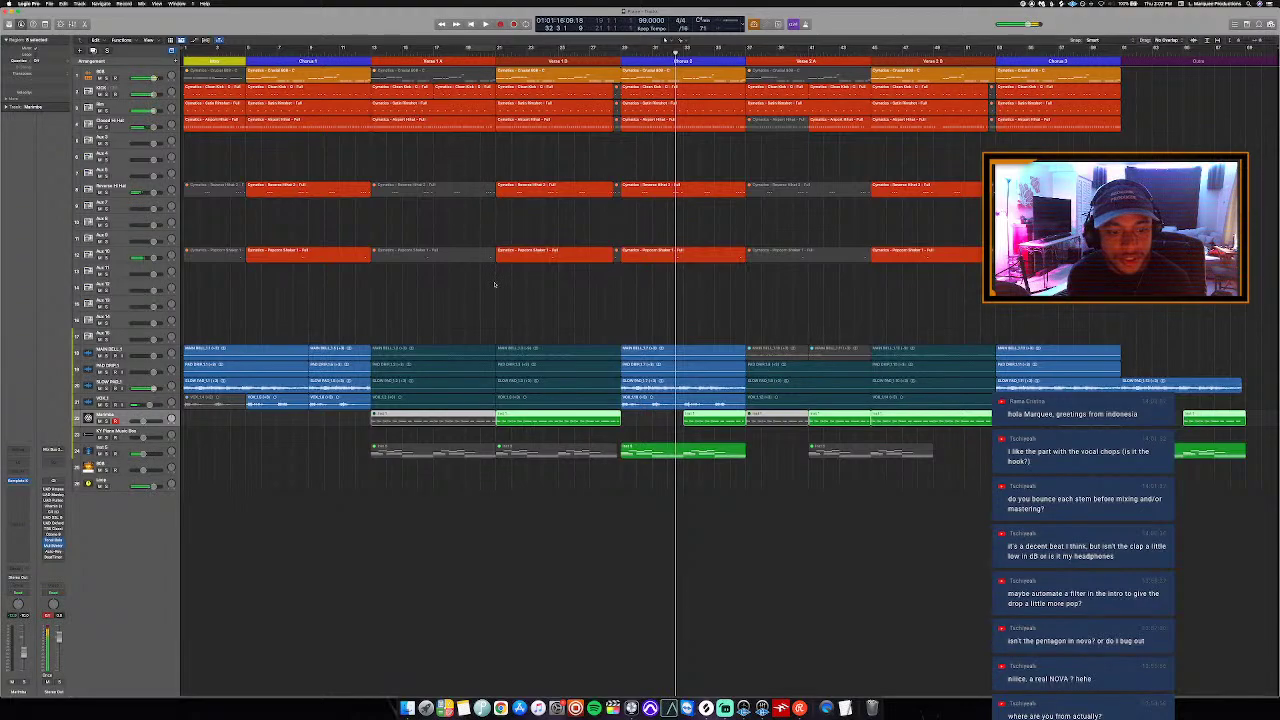
Step: Delete the muted MIDI regions in the verses on the Marimba track and the instrument track two rows below
left_click(403, 505)
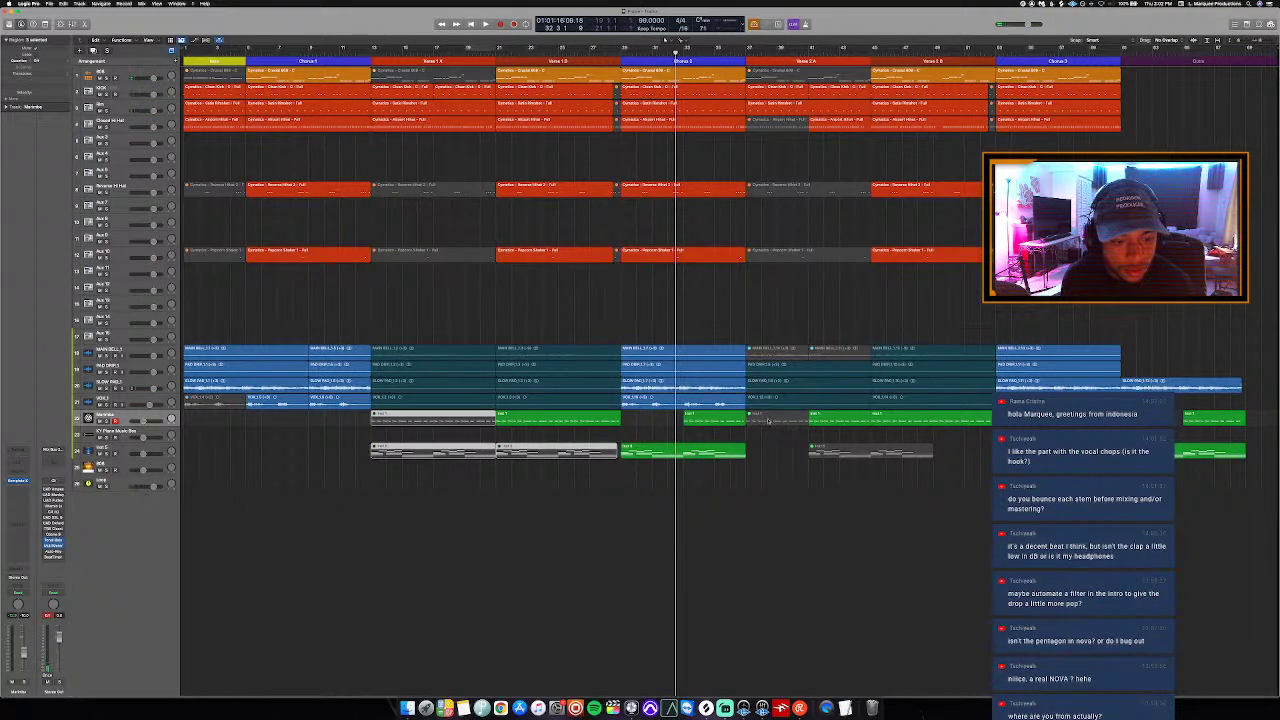
key("Delete")
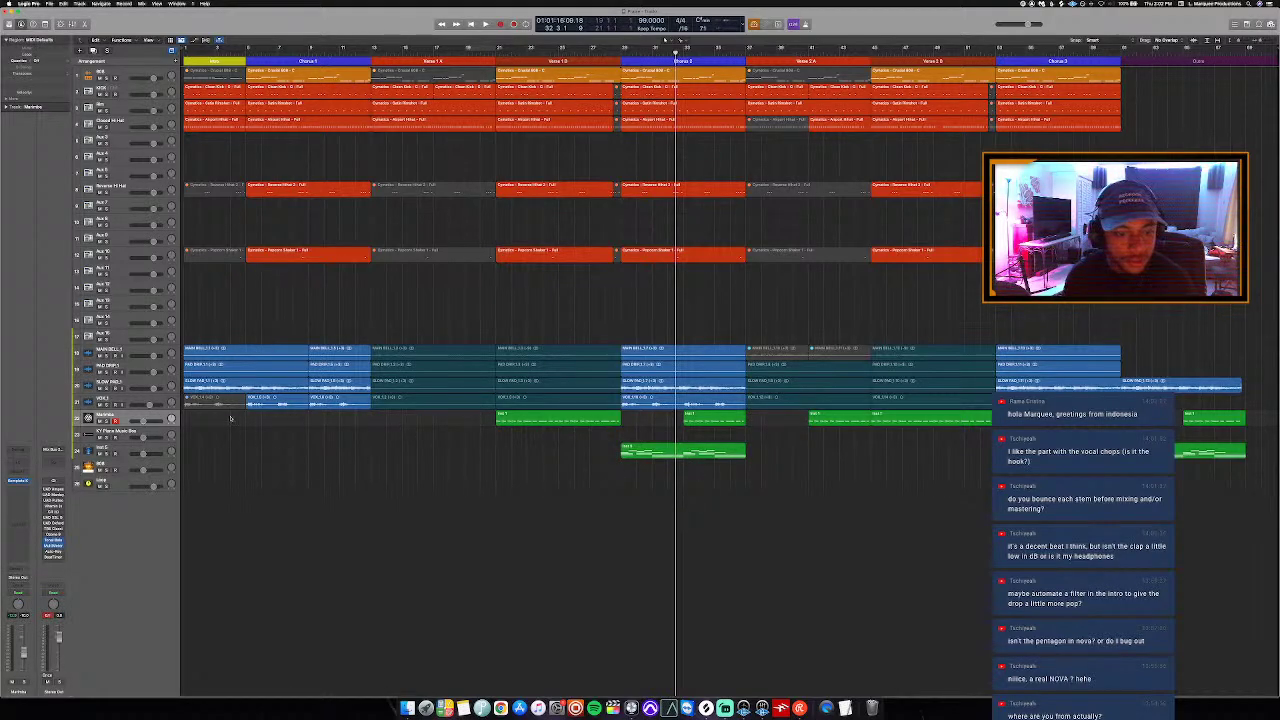
Step: Bounce all of the Marimba track's regions in place to a new track, leaving the source regions as they are
left_click(152, 420)
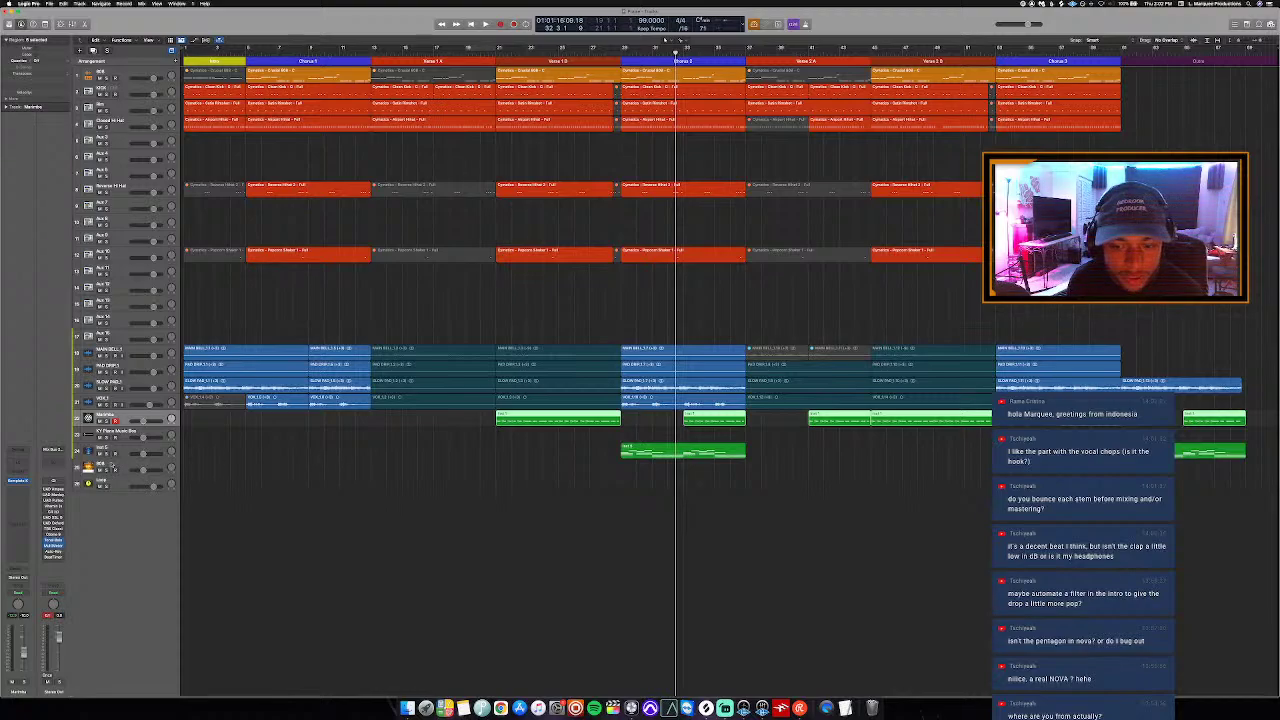
left_click(143, 452)
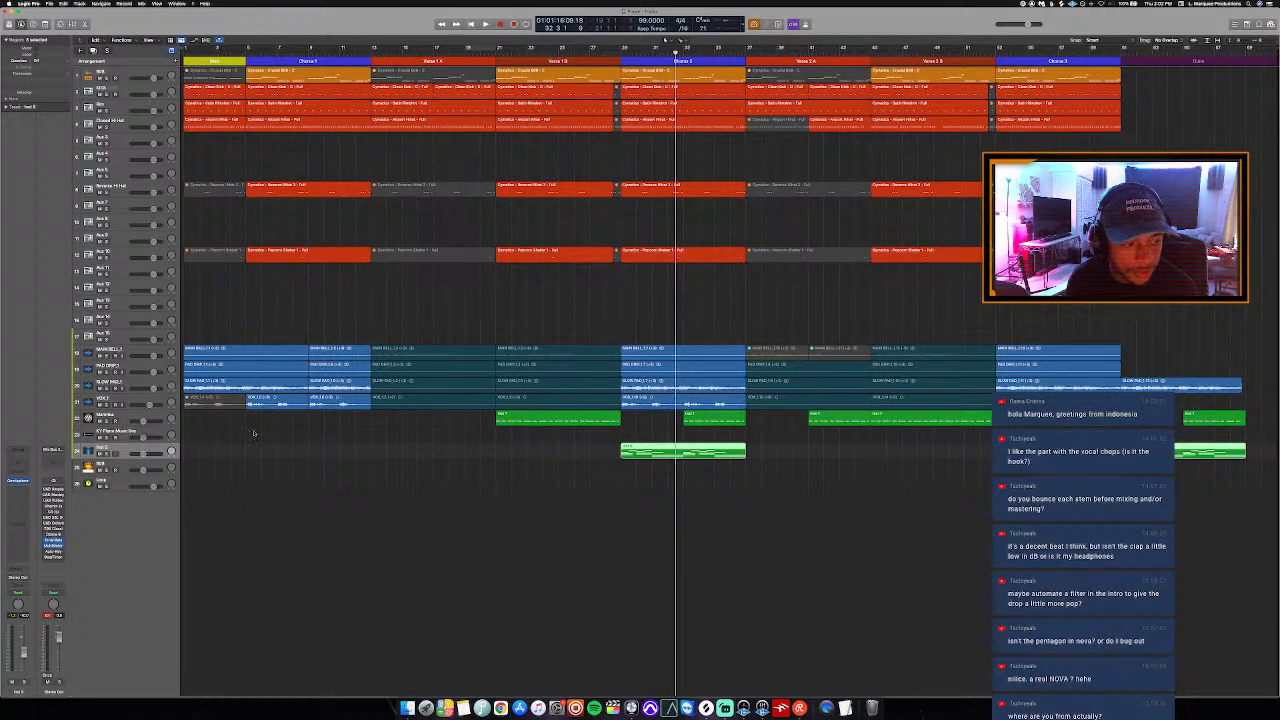
left_click(165, 418)
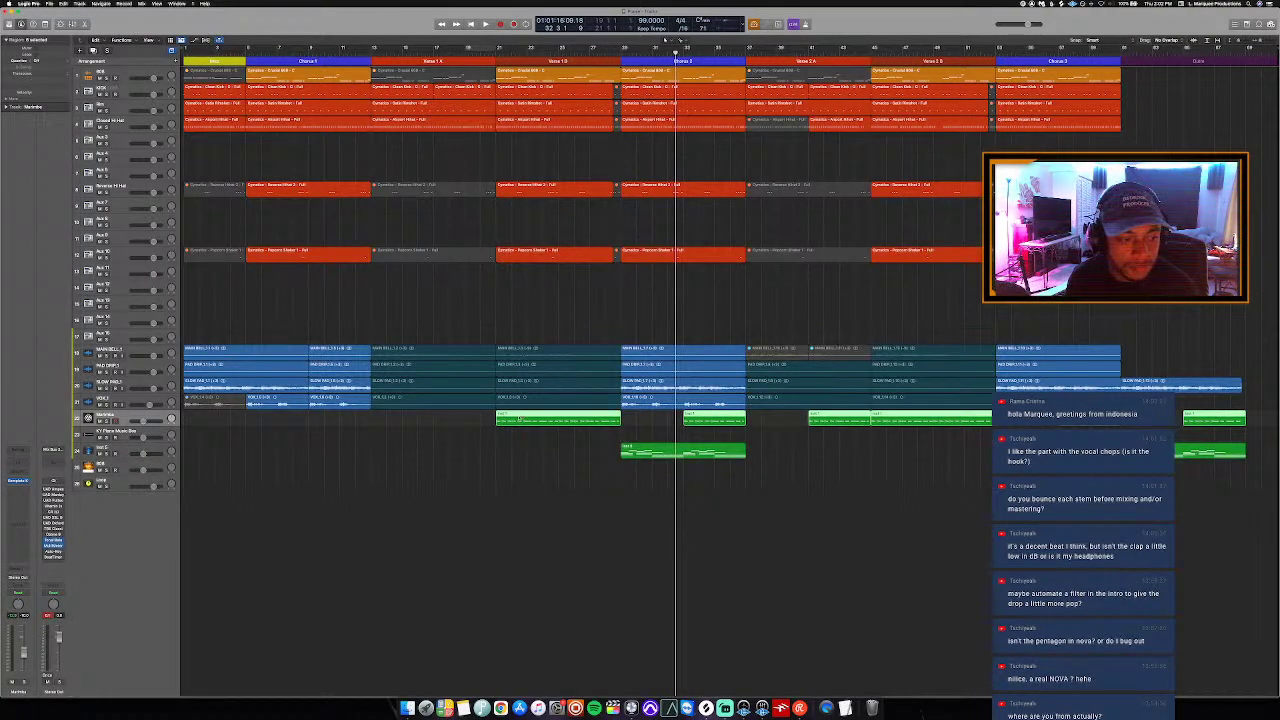
right_click(546, 423)
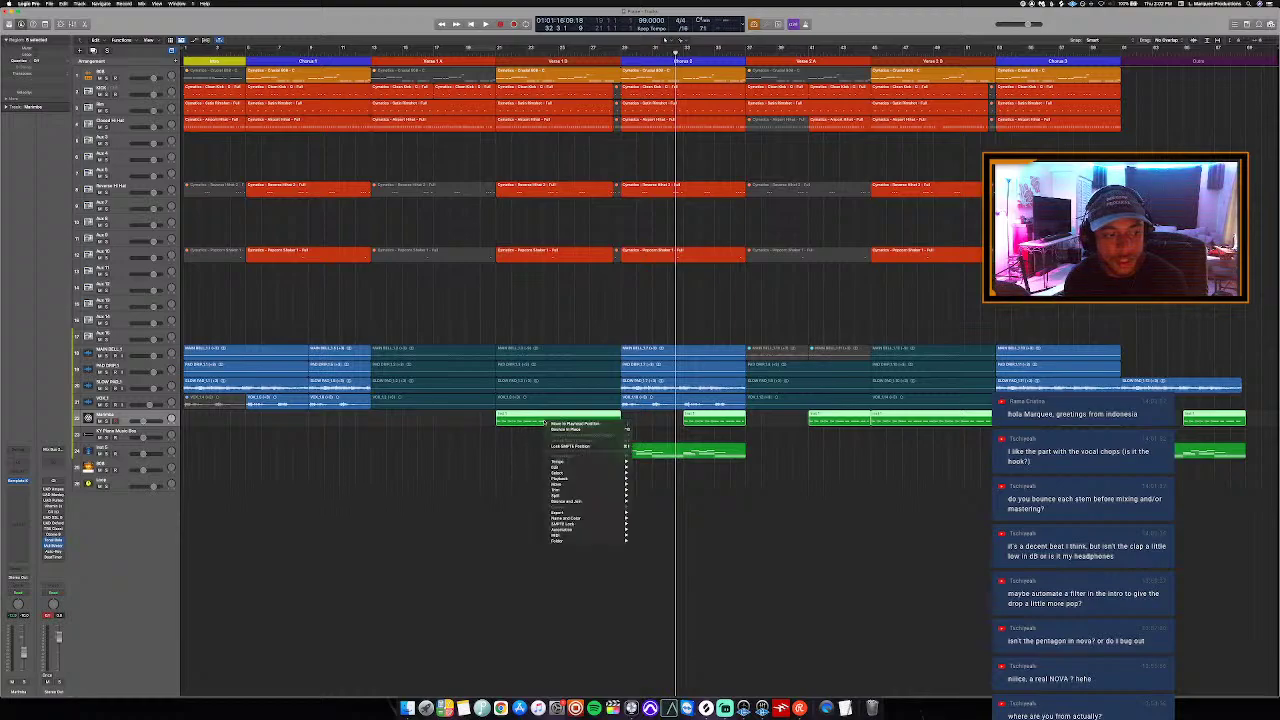
left_click(475, 428)
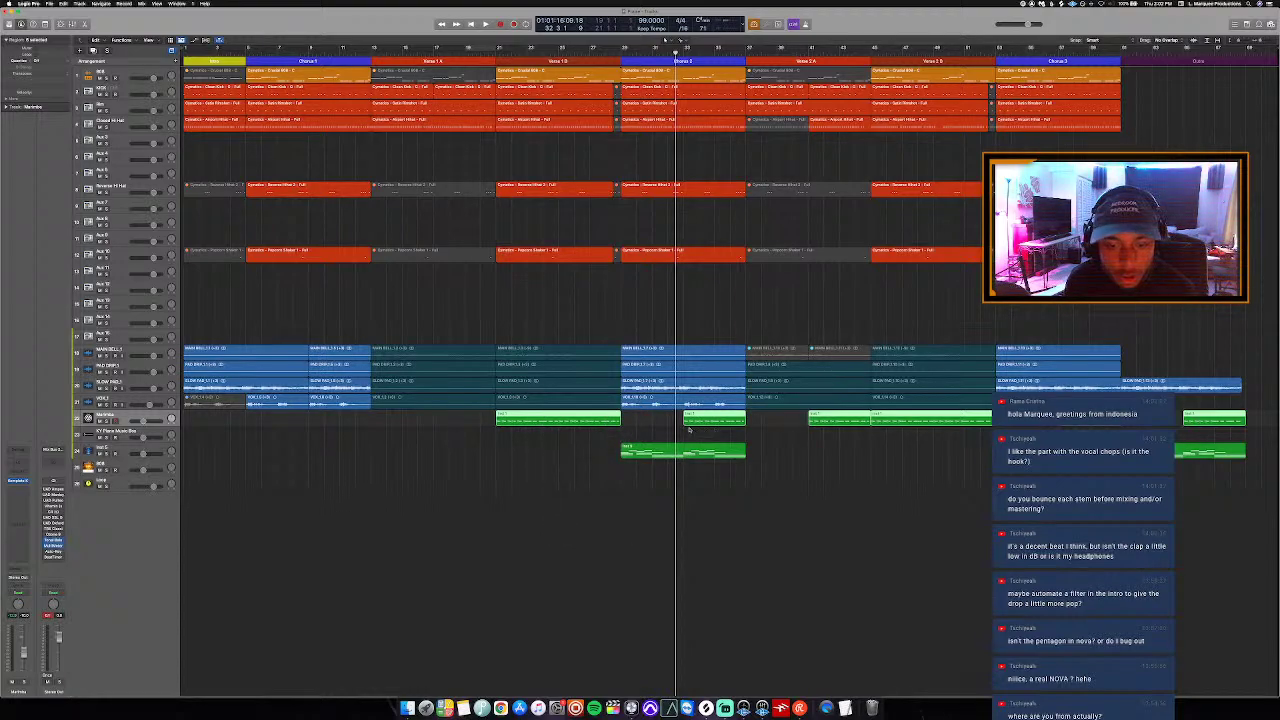
right_click(578, 422)
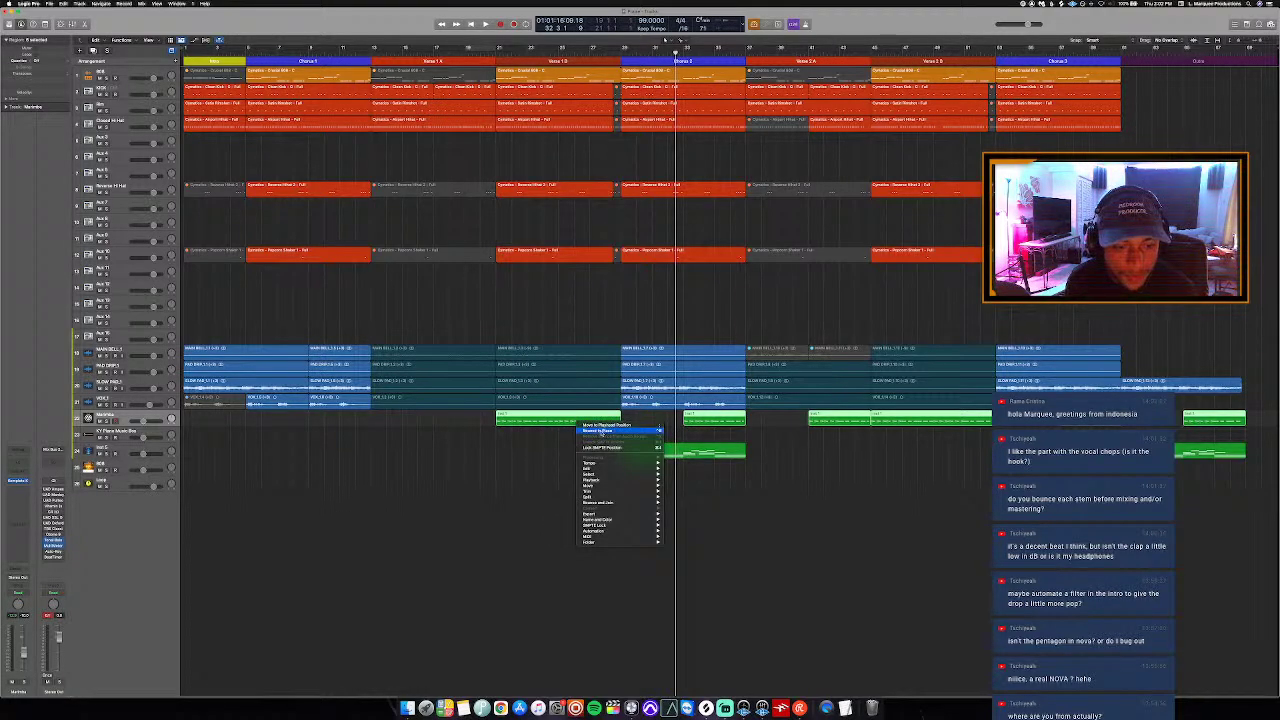
left_click(600, 431)
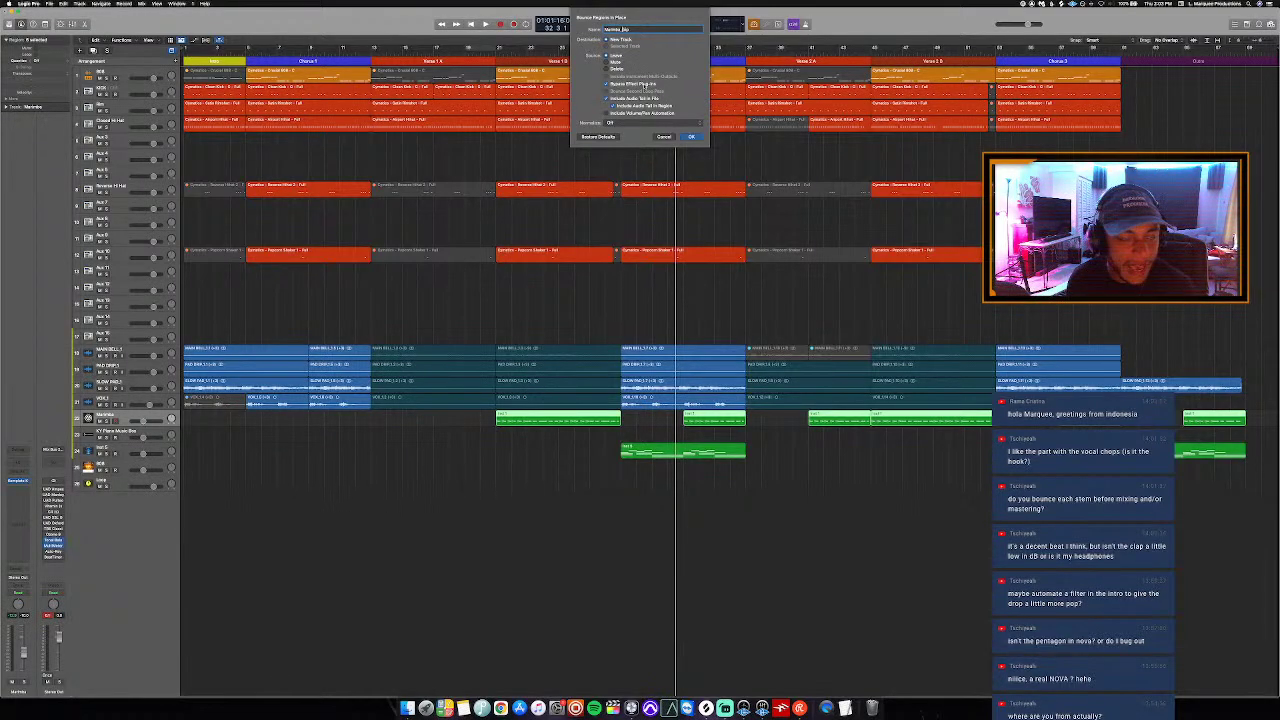
left_click(691, 137)
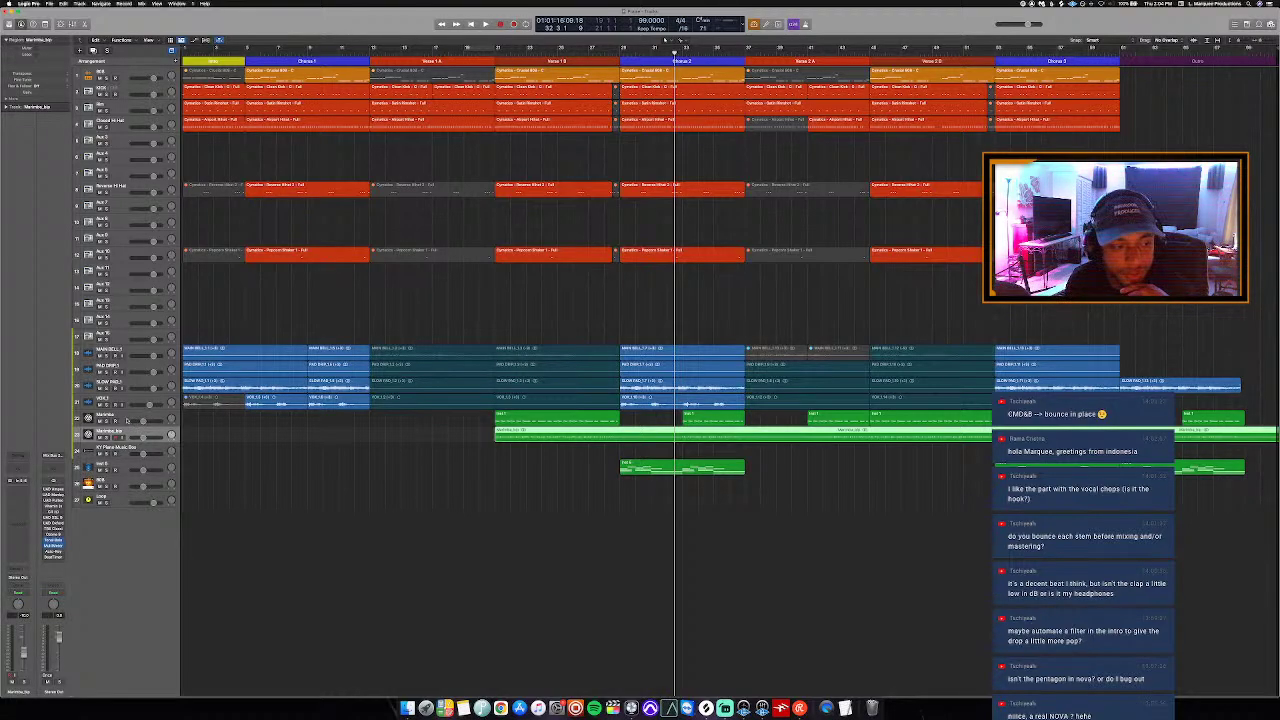
Step: Add the On/Off control to the track headers through the Marimba track's header components
left_click(128, 420)
right_click(128, 420)
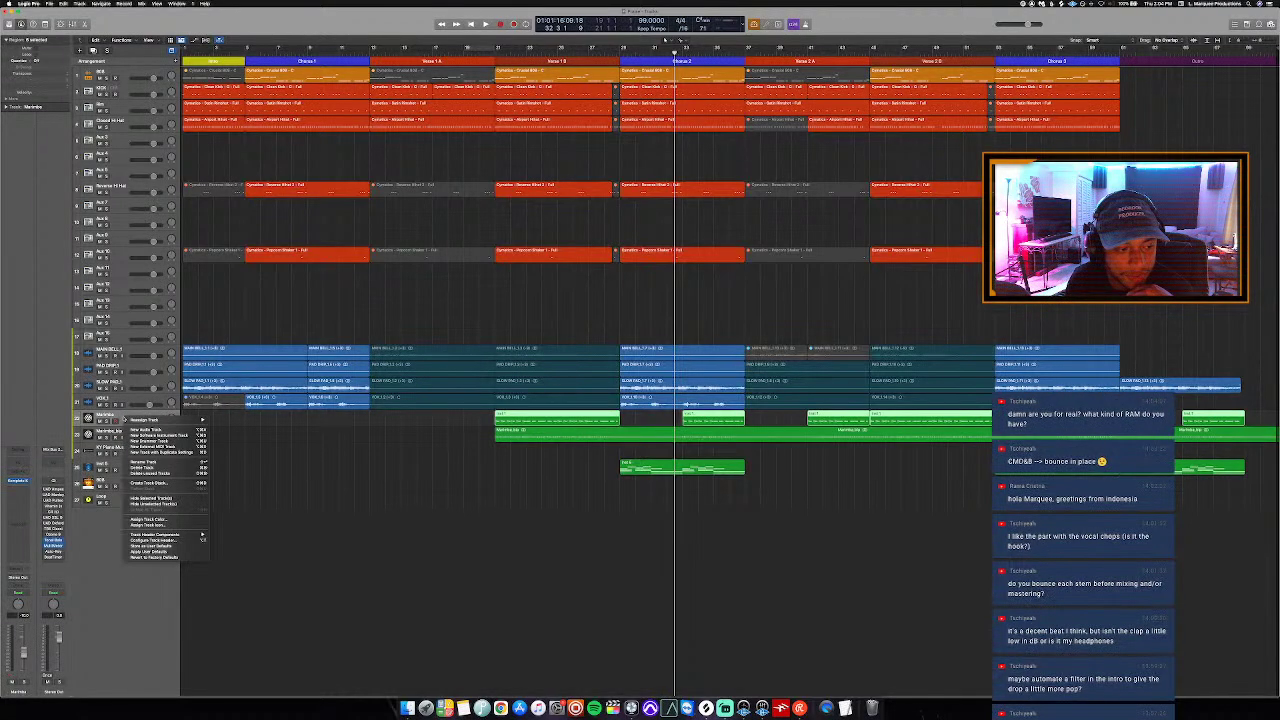
left_click(200, 499)
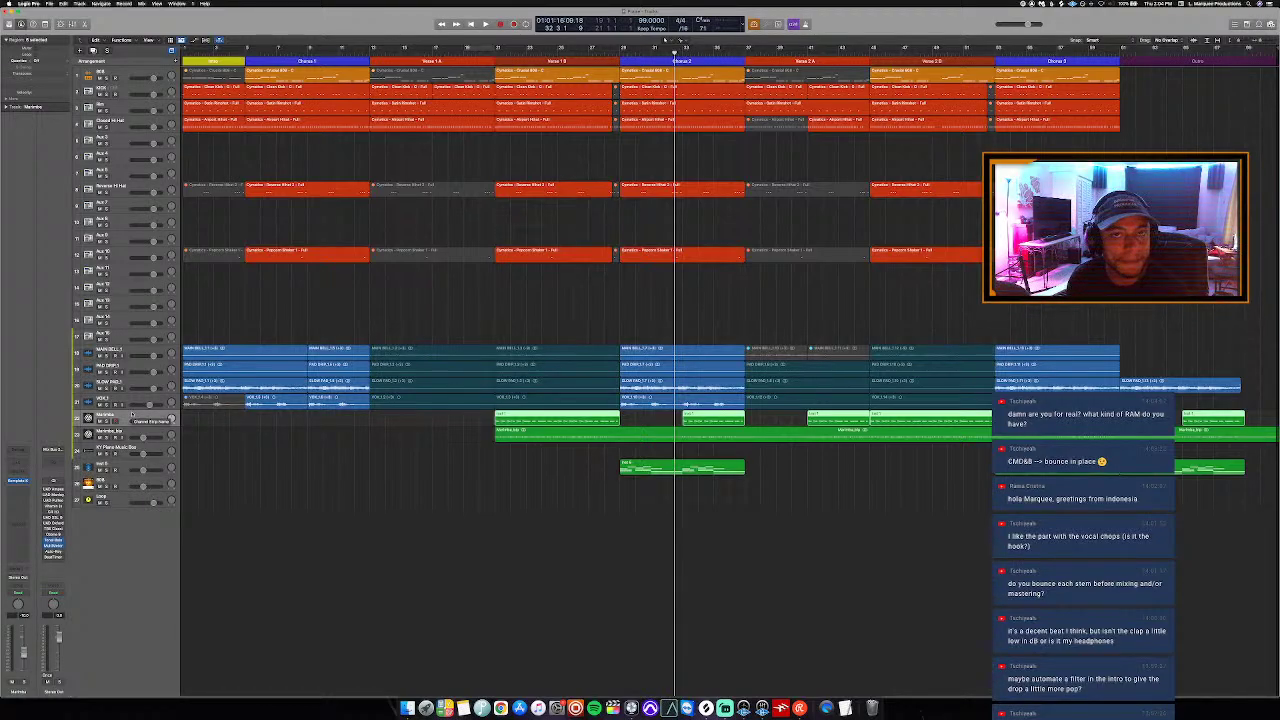
right_click(132, 414)
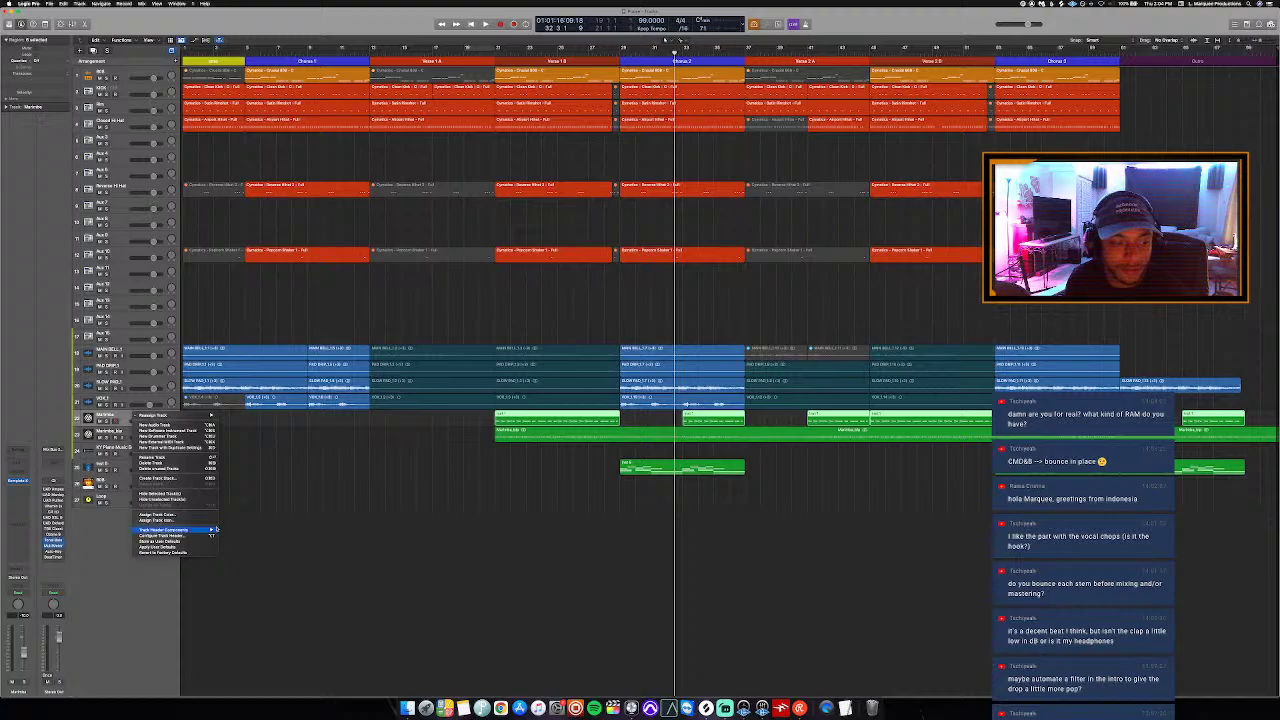
left_click(230, 529)
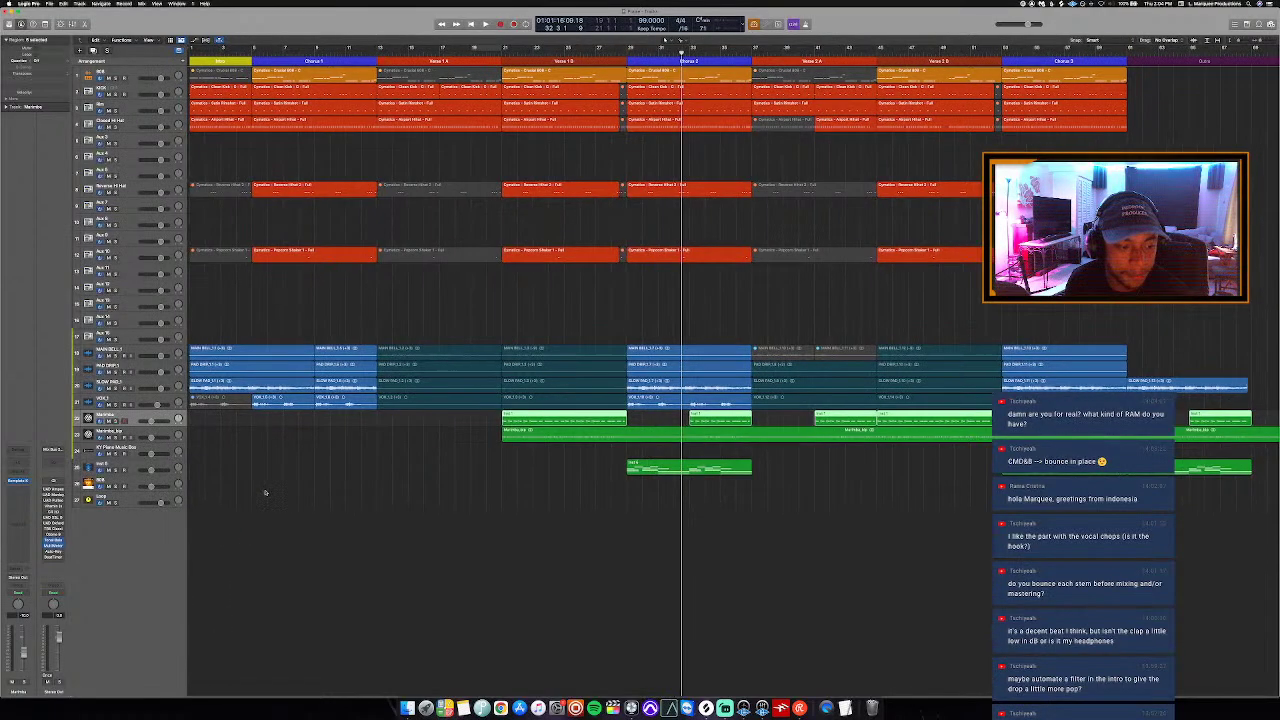
Step: Turn off the original Marimba track and hide it, keeping the bounced Marimba_bip track in view
key("ctrl+m")
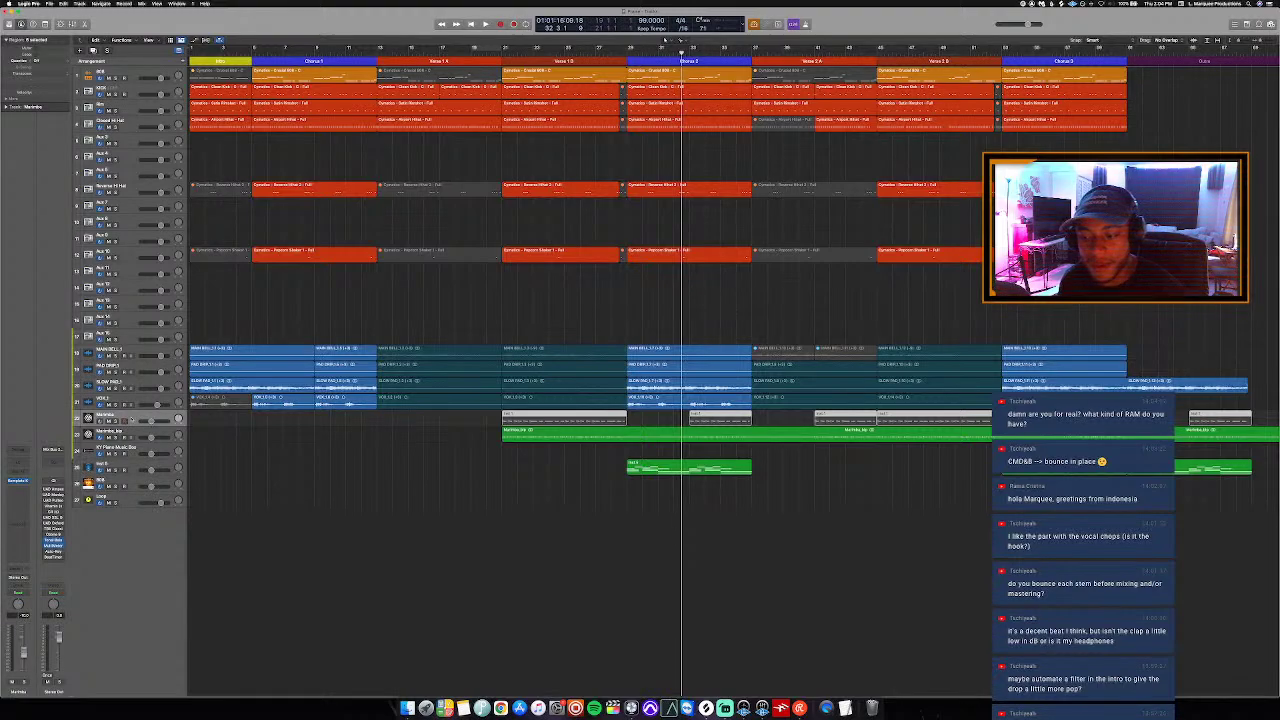
right_click(131, 416)
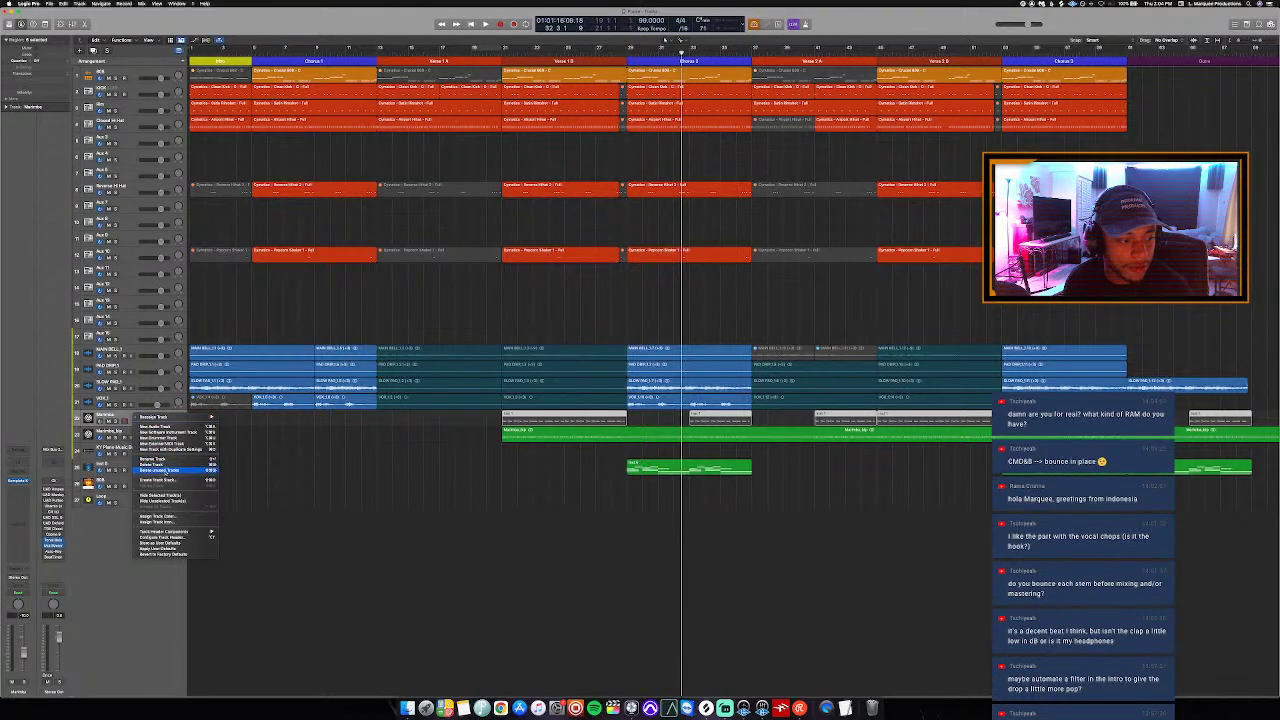
left_click(196, 492)
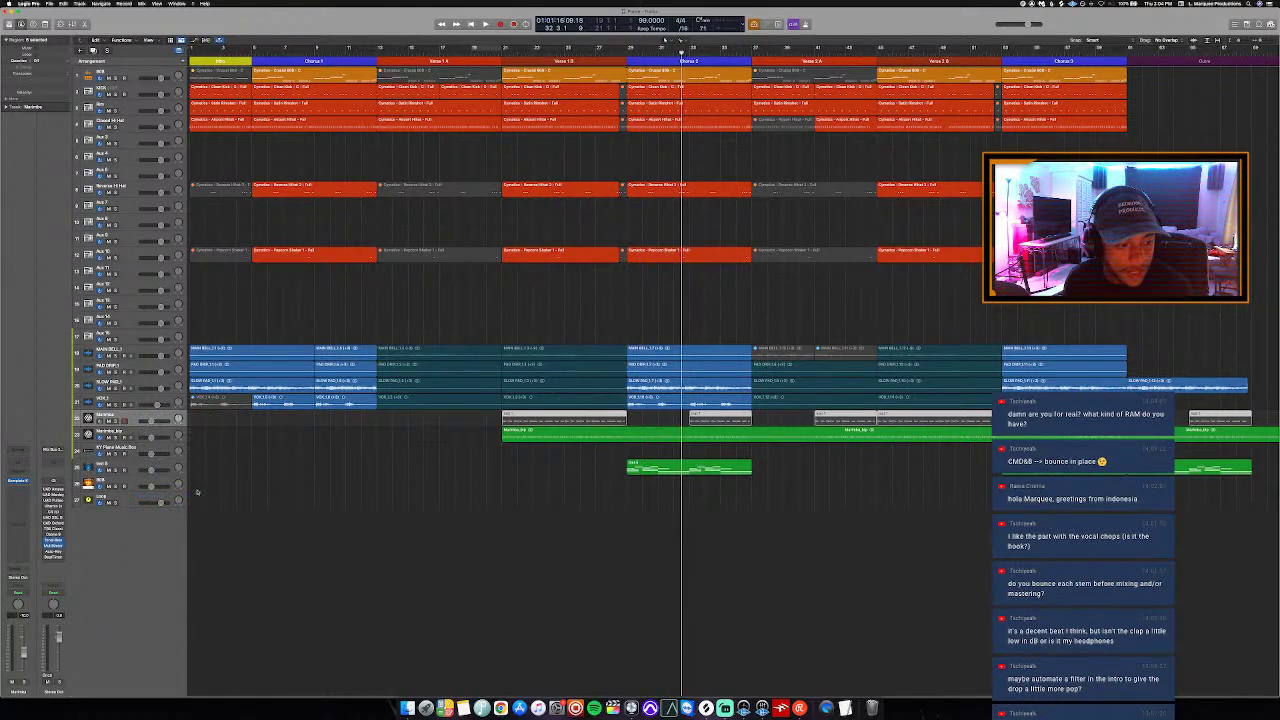
key("super+BackSpace")
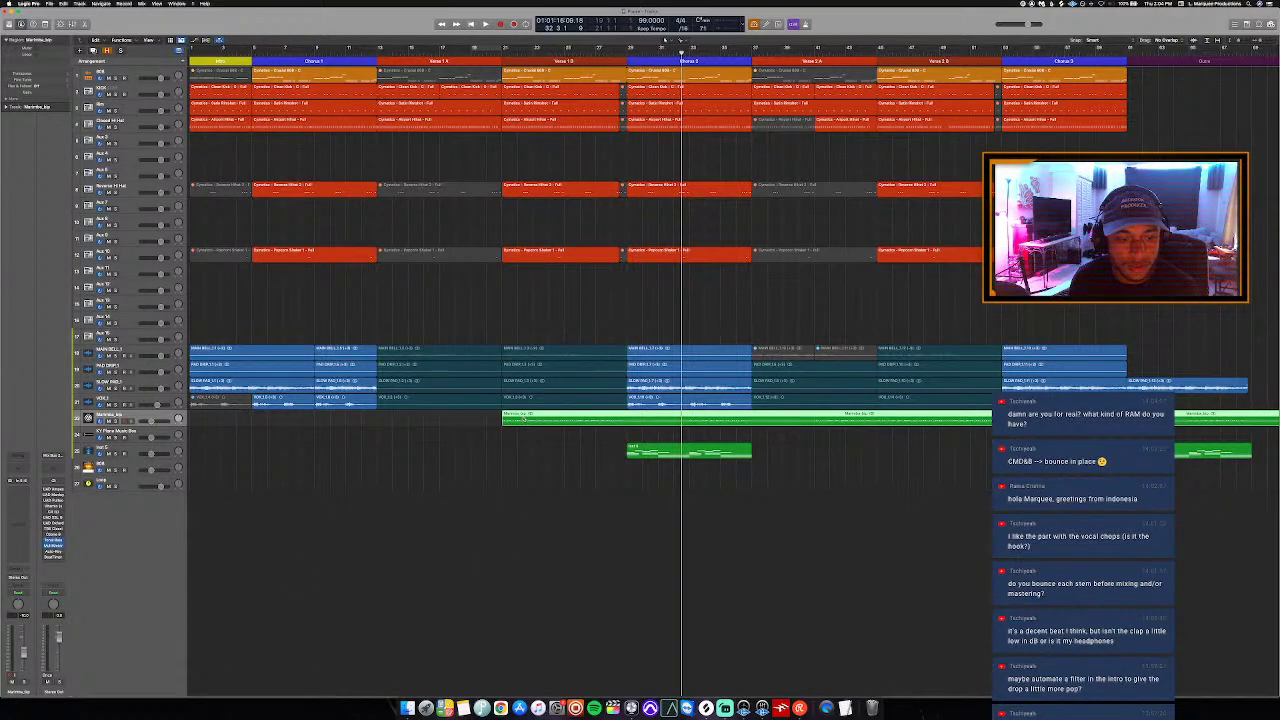
left_click_drag(524, 418, 405, 420)
key("super+z")
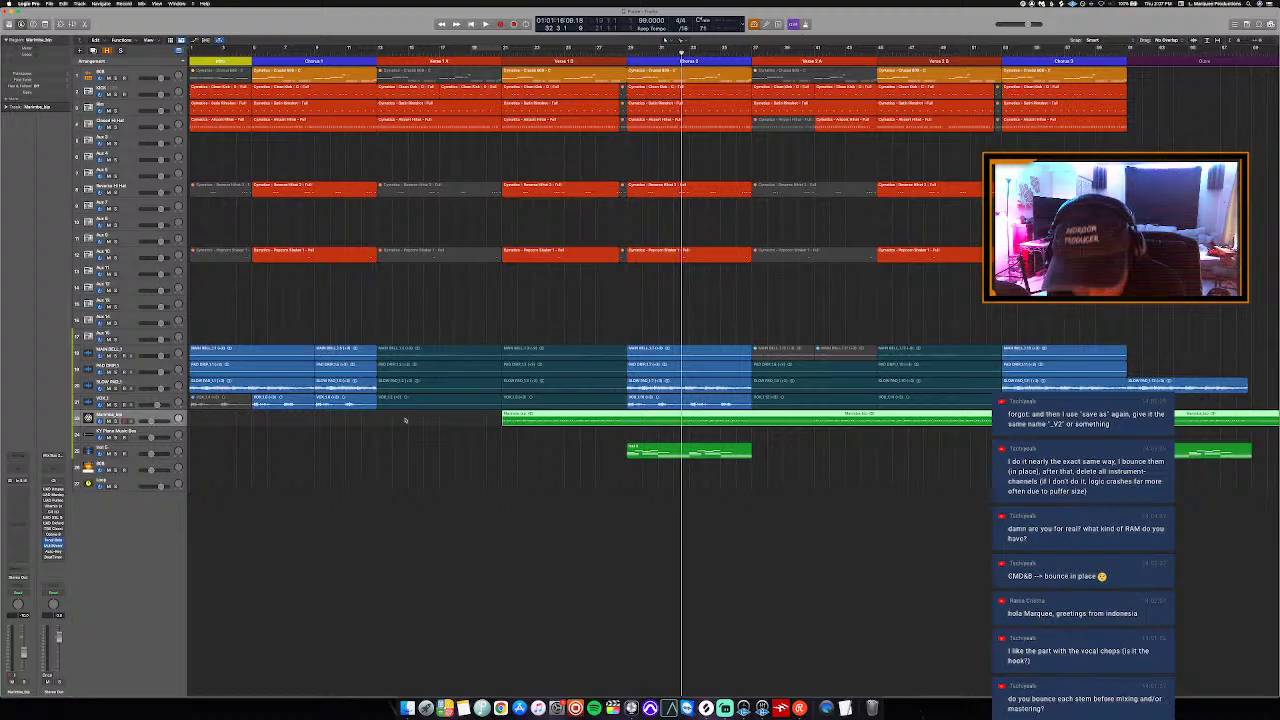
left_click(144, 356)
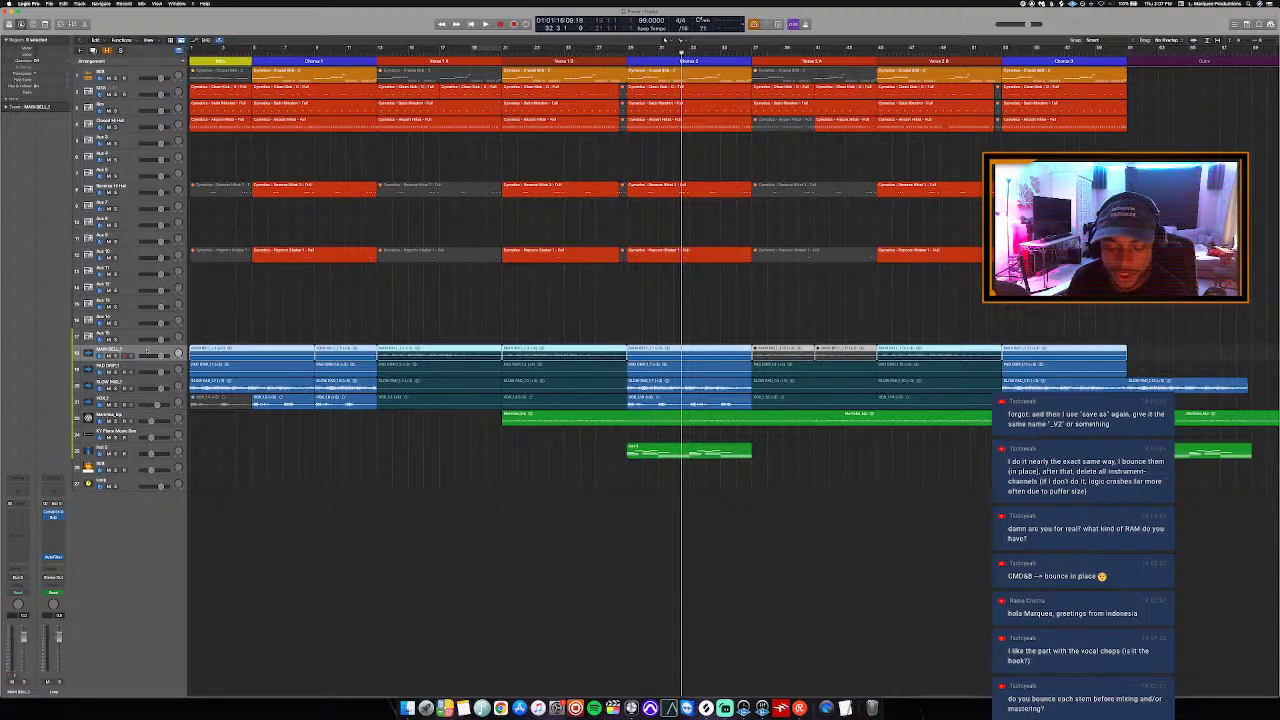
left_click(136, 414)
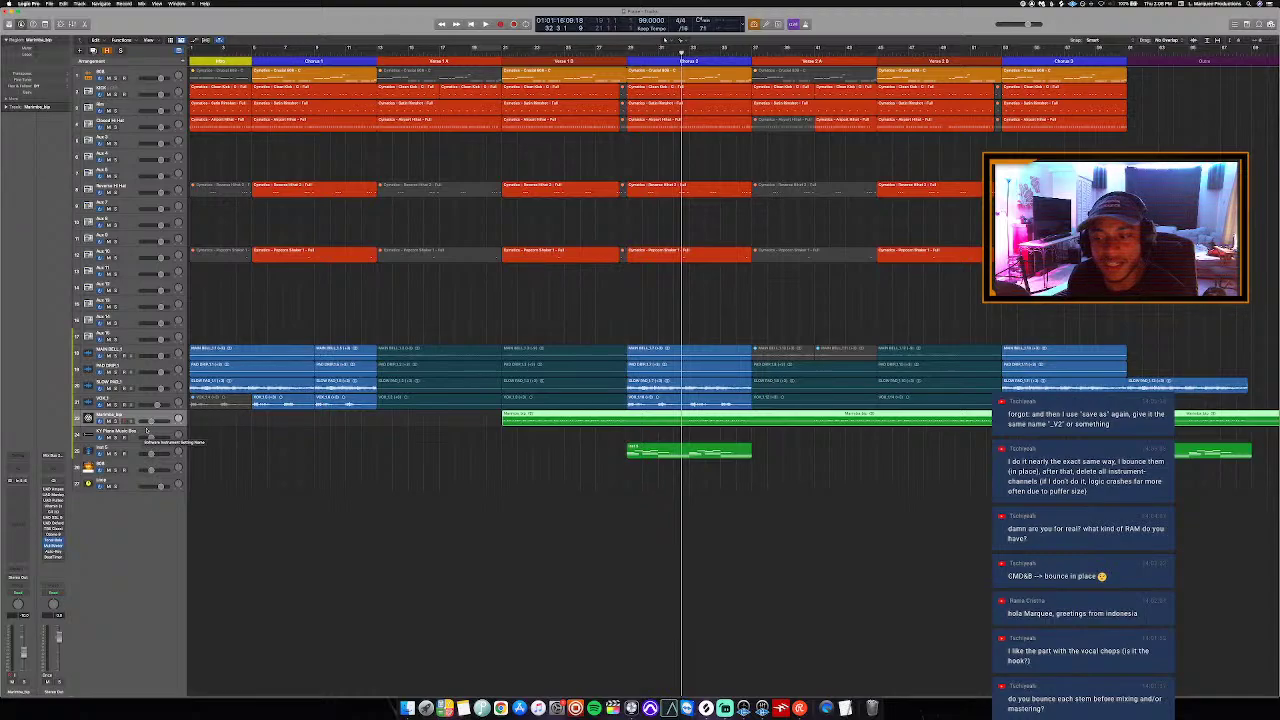
Step: Reveal the hidden Marimba track and review the On/Off entry among its track header components
left_click(104, 50)
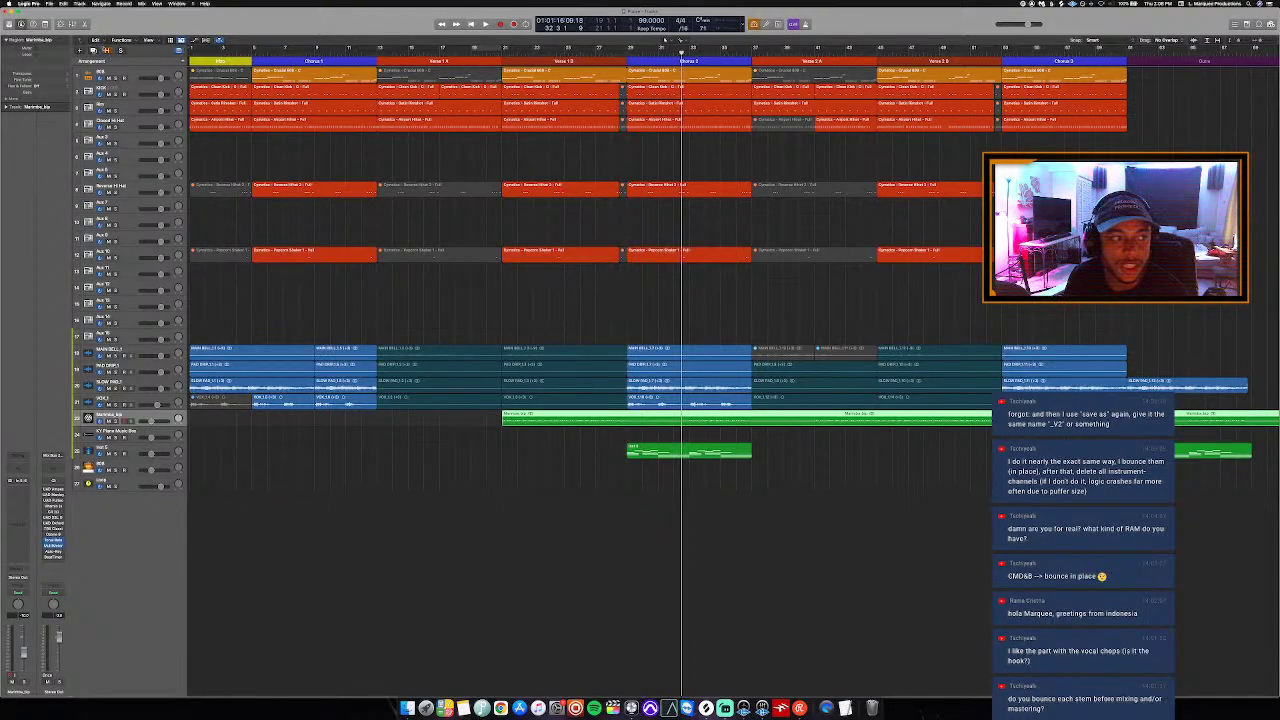
left_click(156, 418)
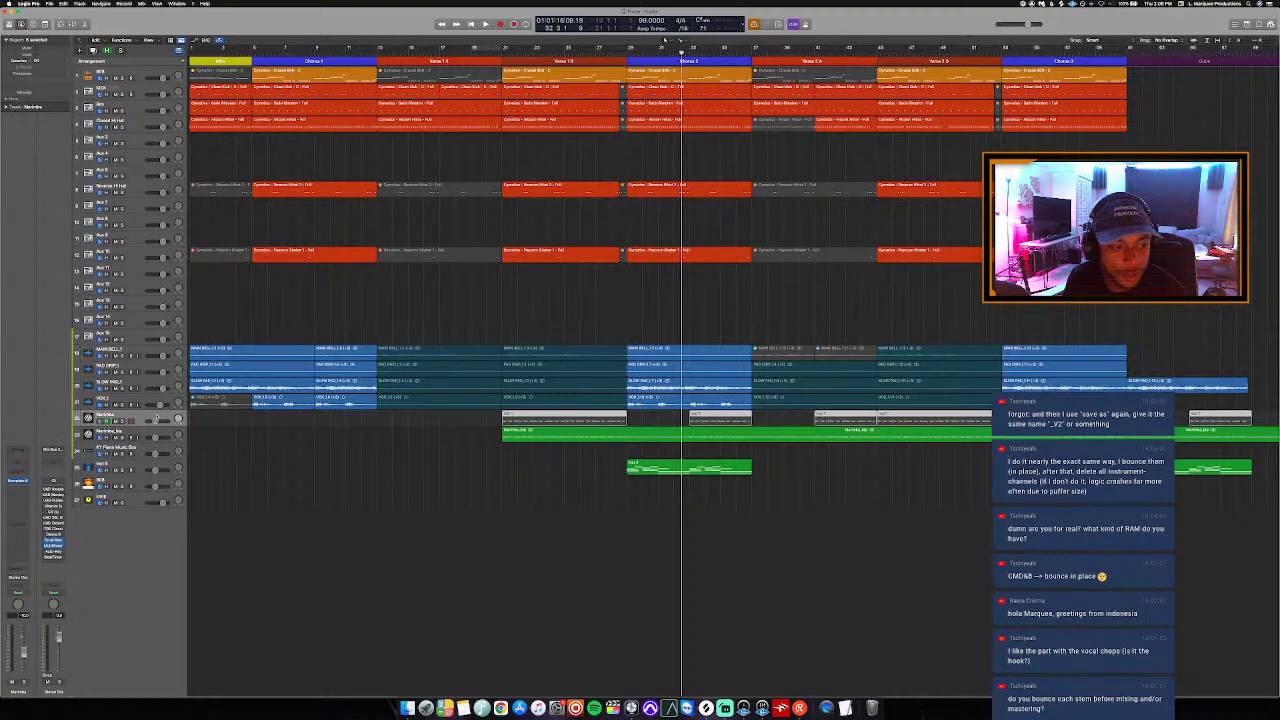
left_click(208, 425)
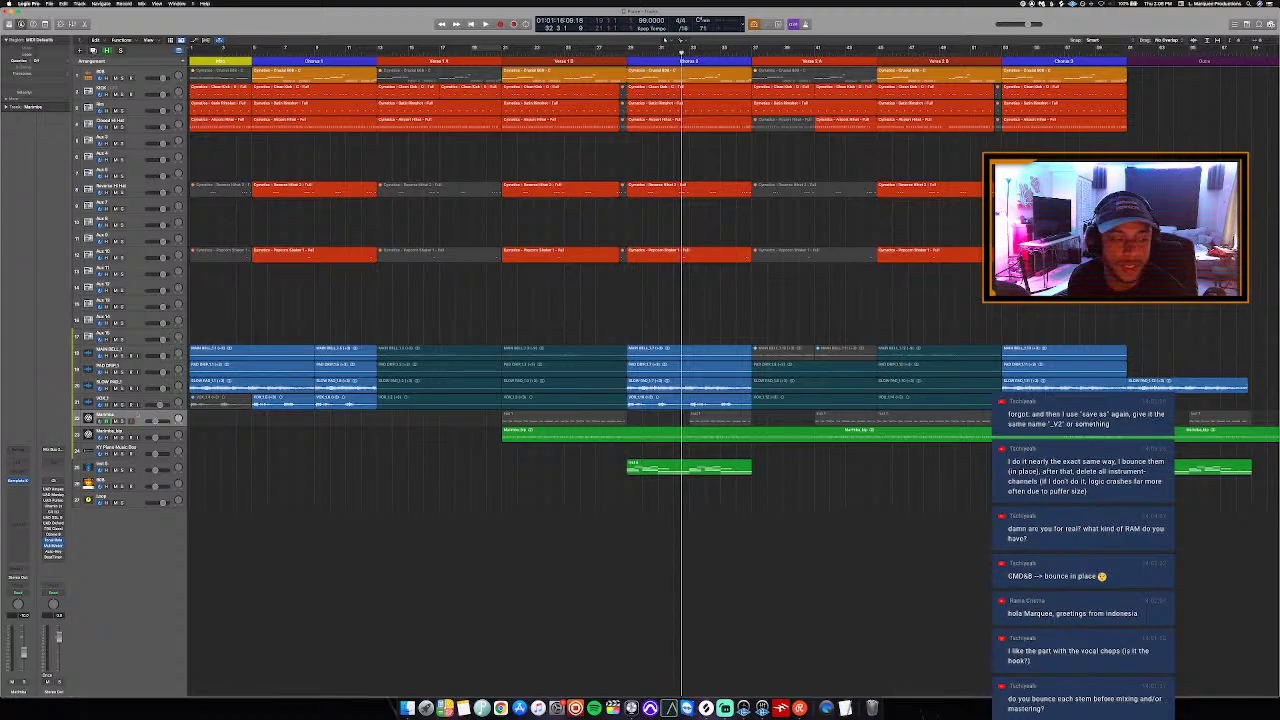
right_click(143, 414)
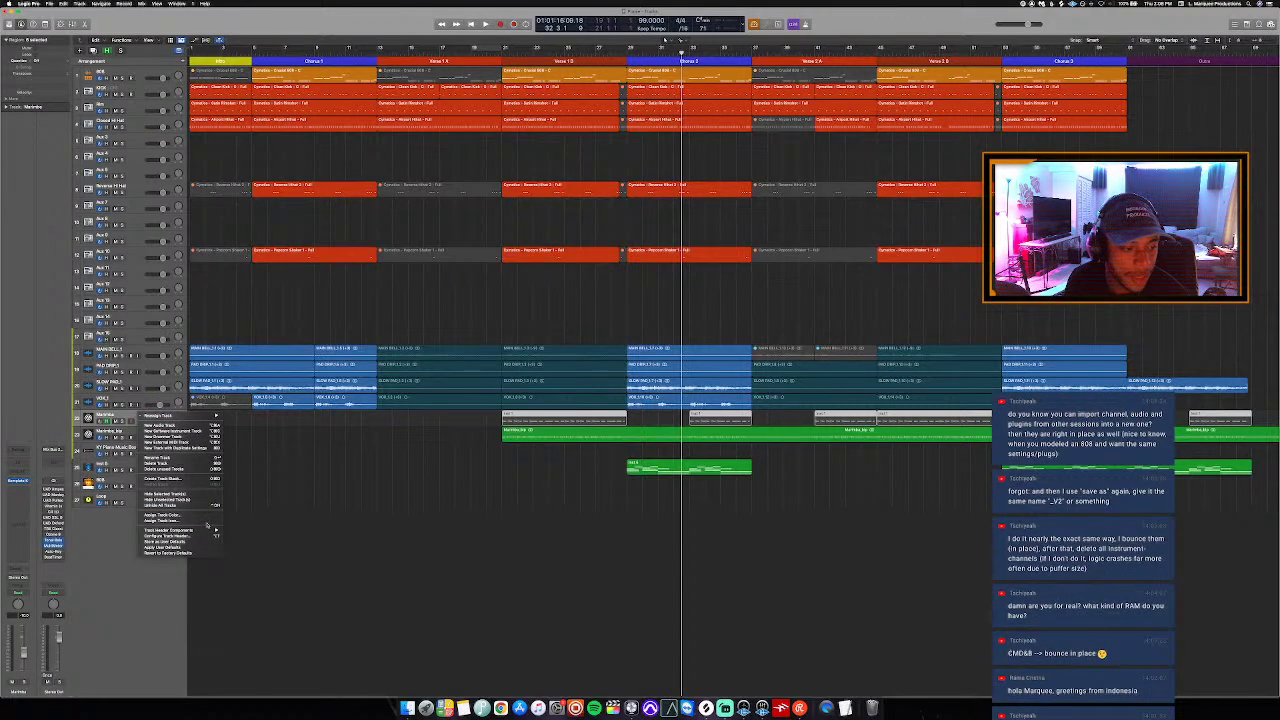
mouse_move(210, 530)
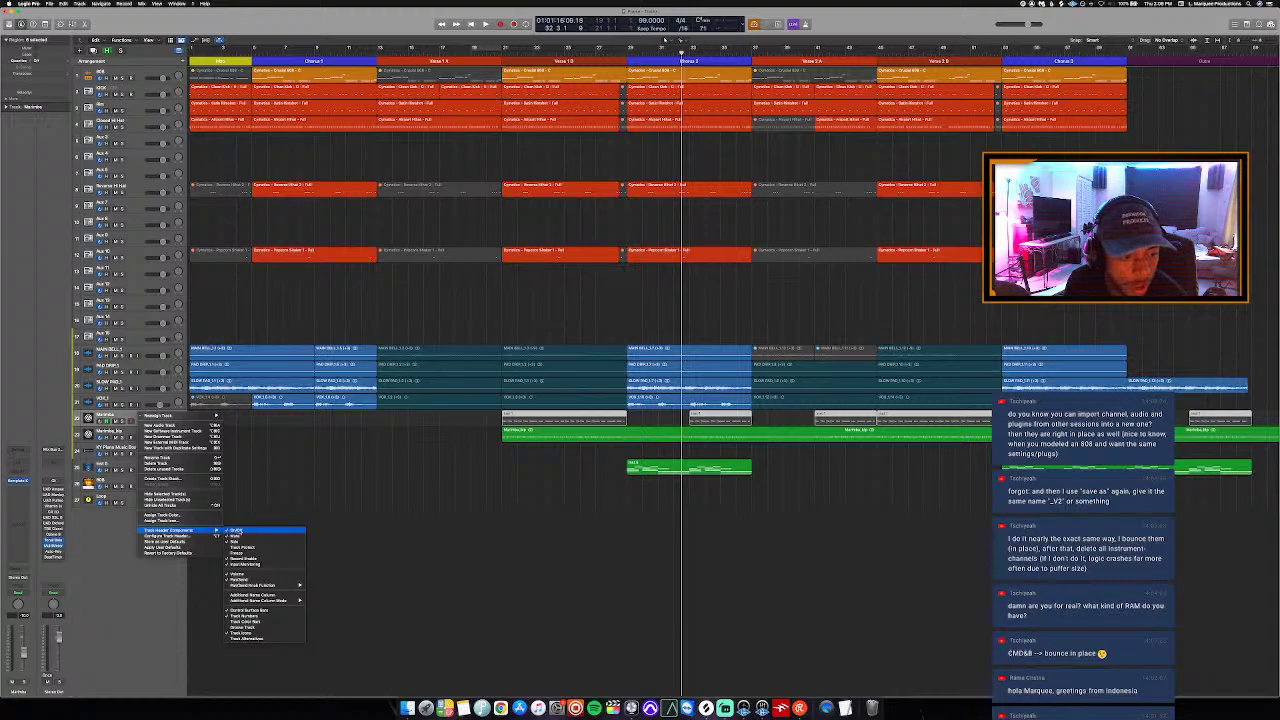
left_click(240, 531)
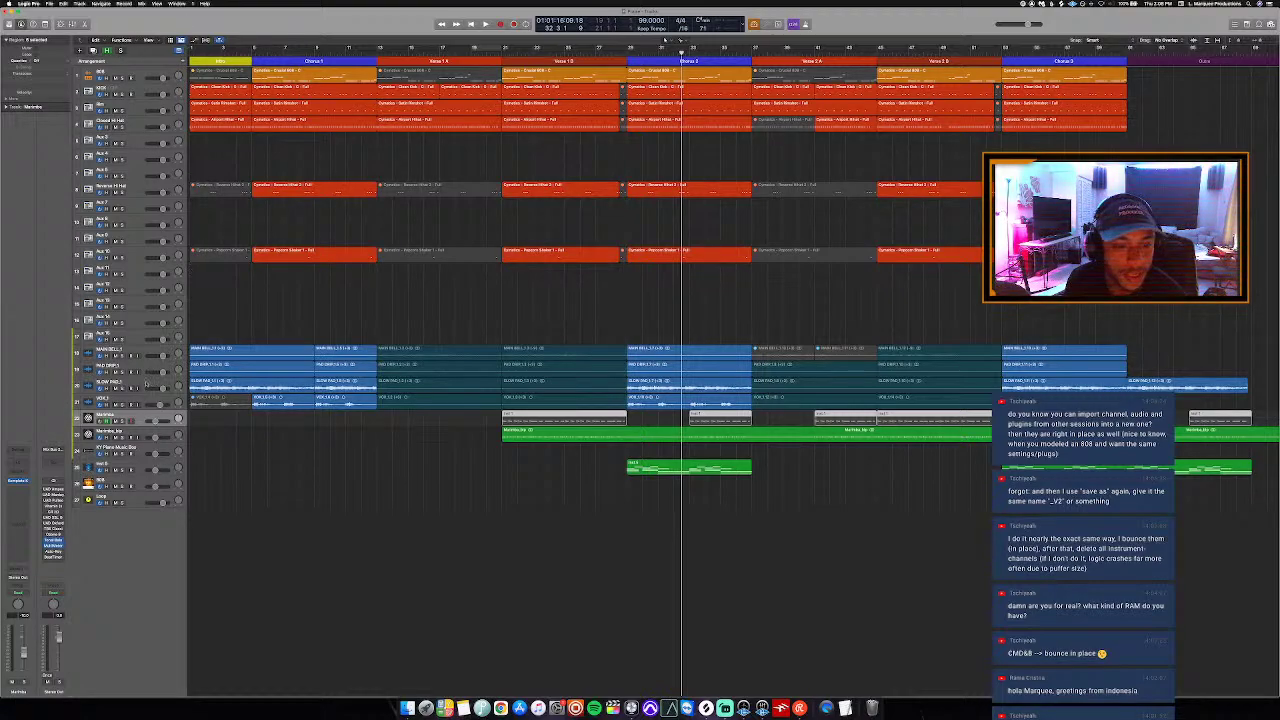
Step: Switch the original Marimba track on and off again, and conceal the hidden tracks
left_click(300, 427)
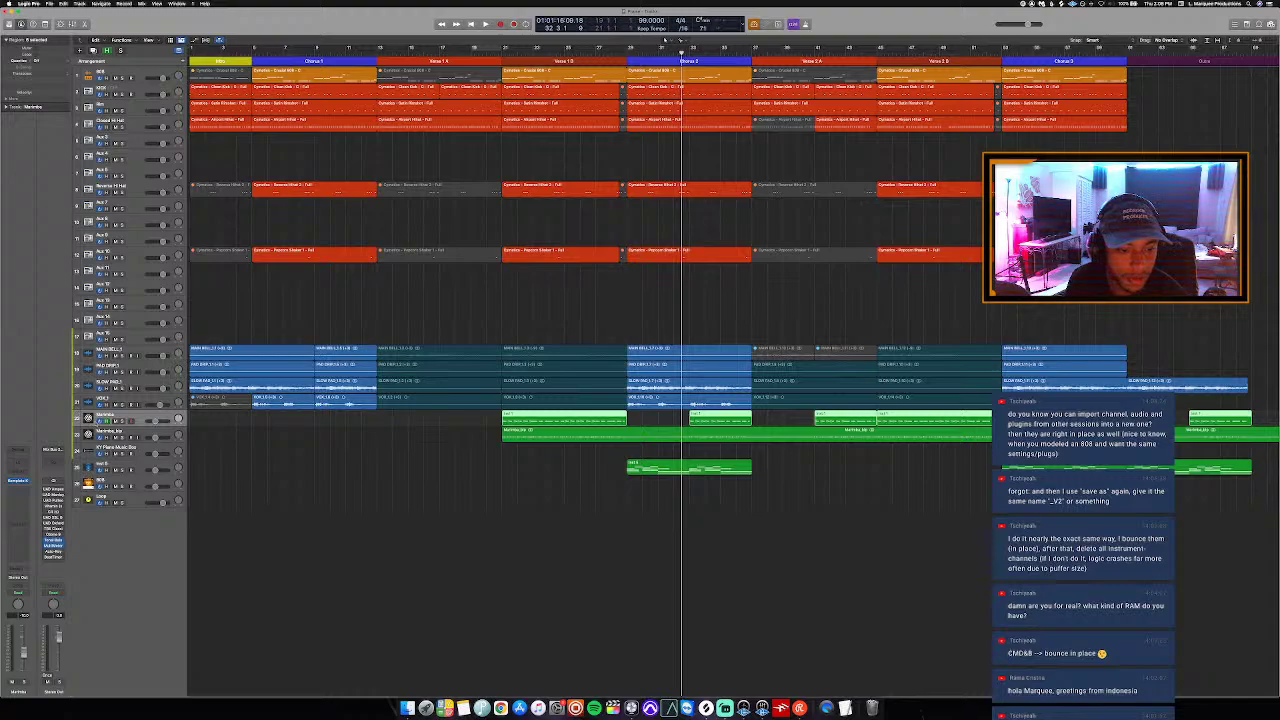
left_click(98, 422)
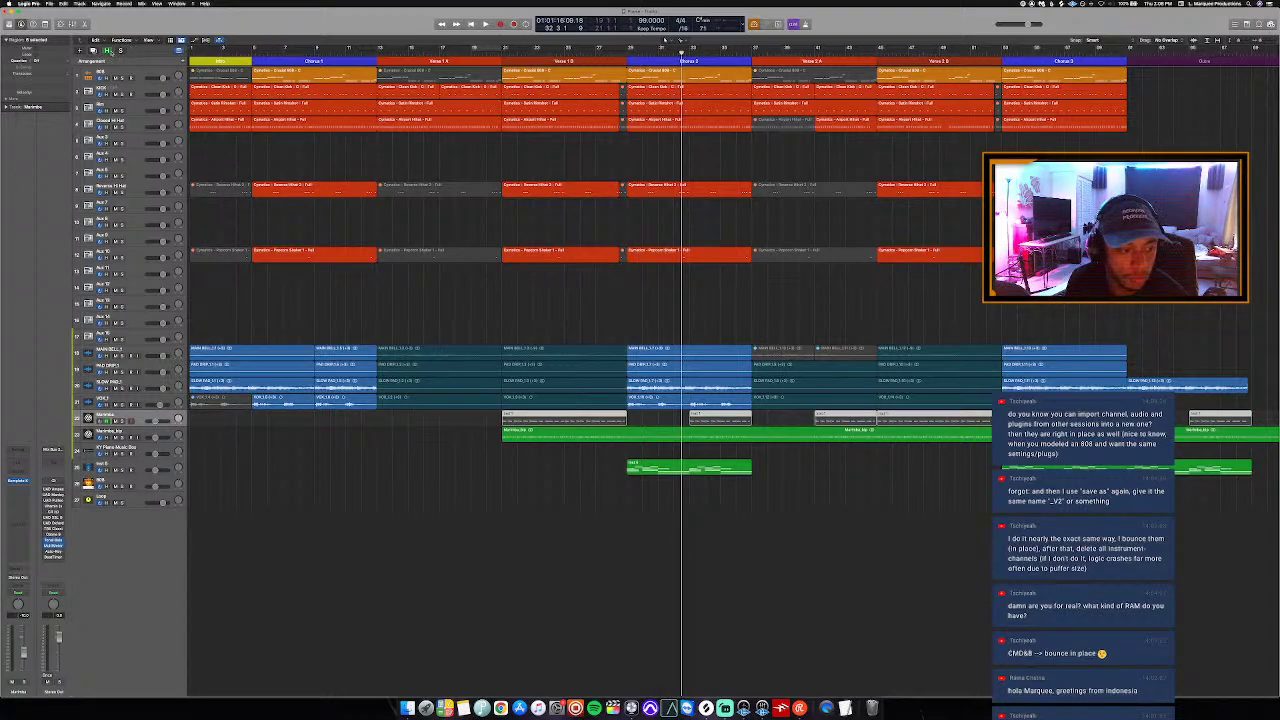
key("super+BackSpace")
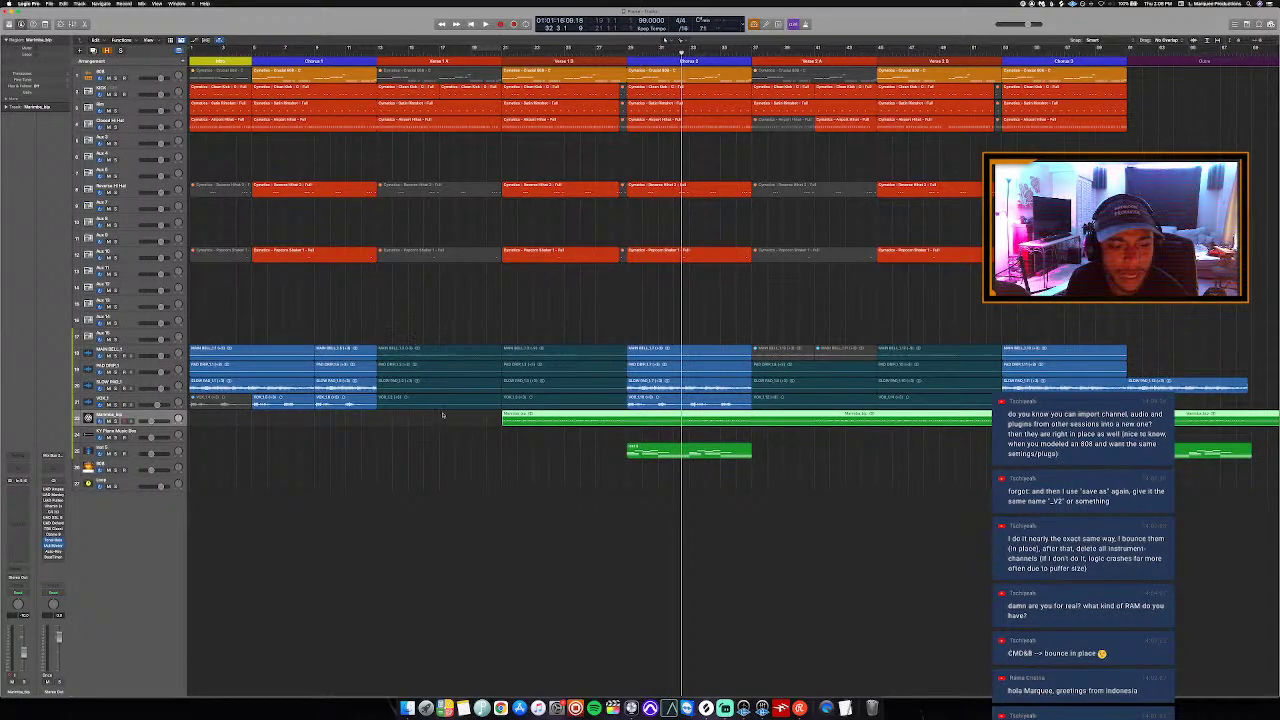
left_click(436, 430)
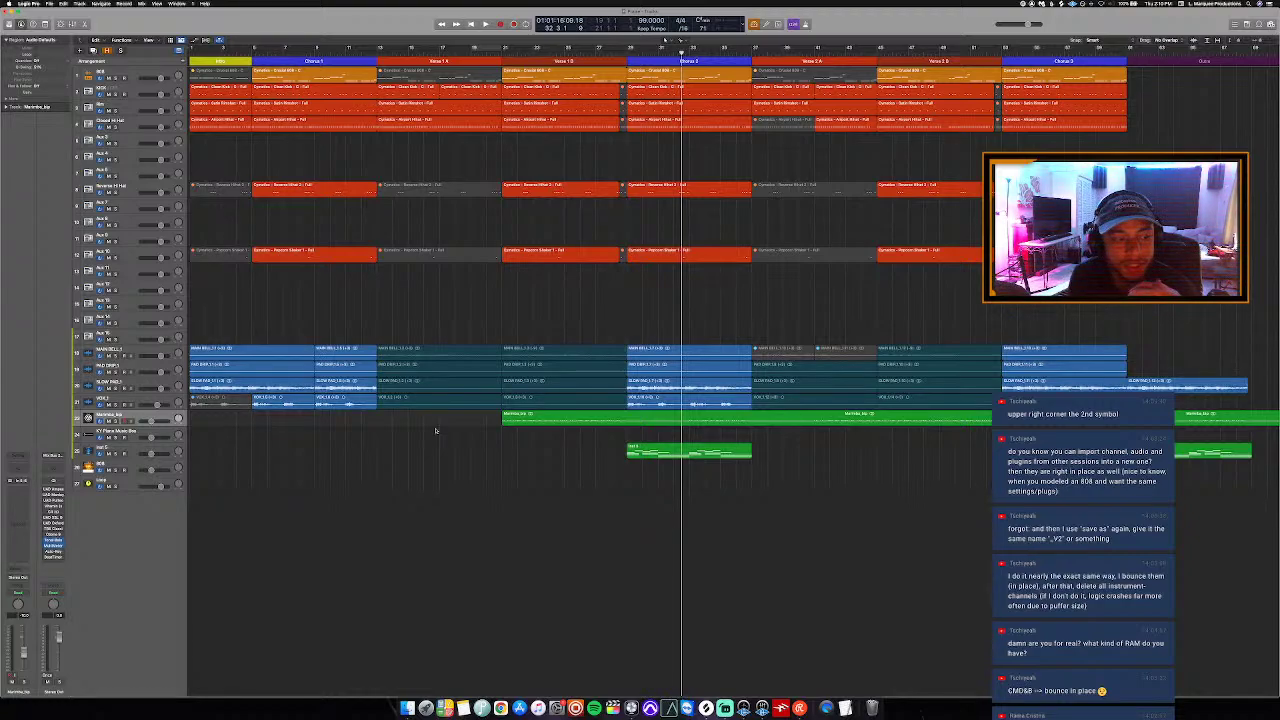
key("Up")
key("Up")
key("Up")
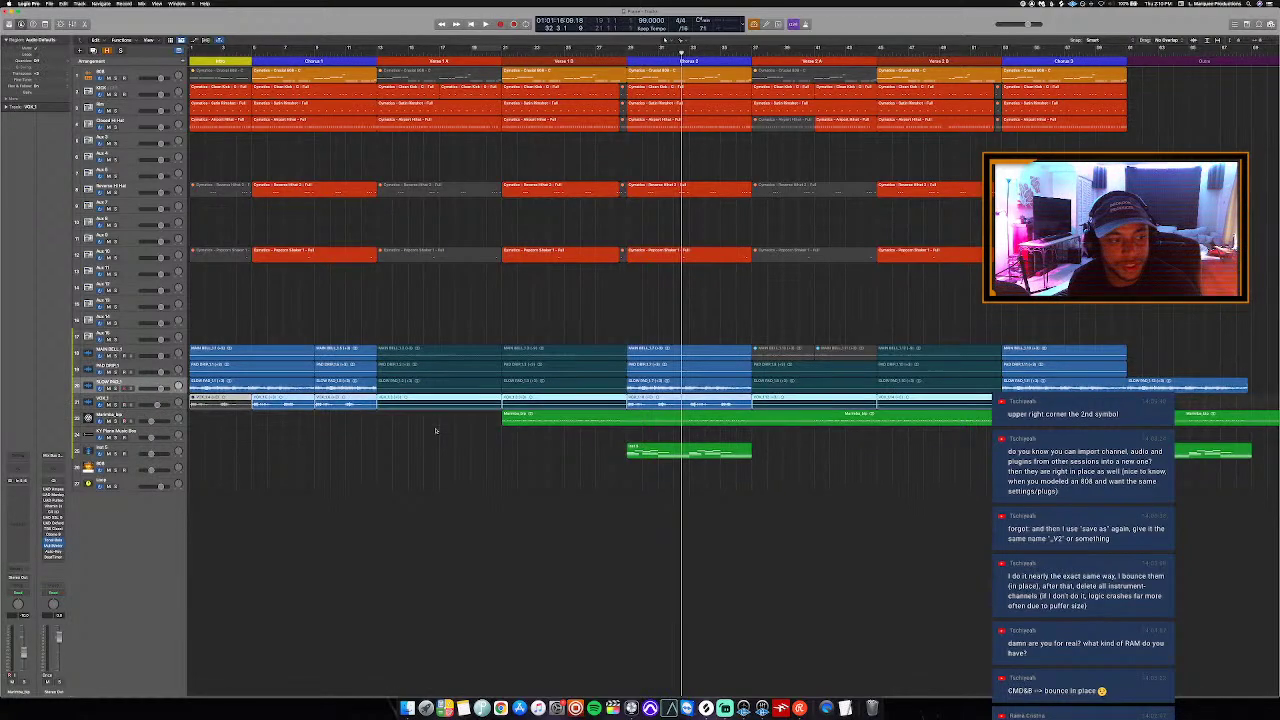
key("Down")
key("Down")
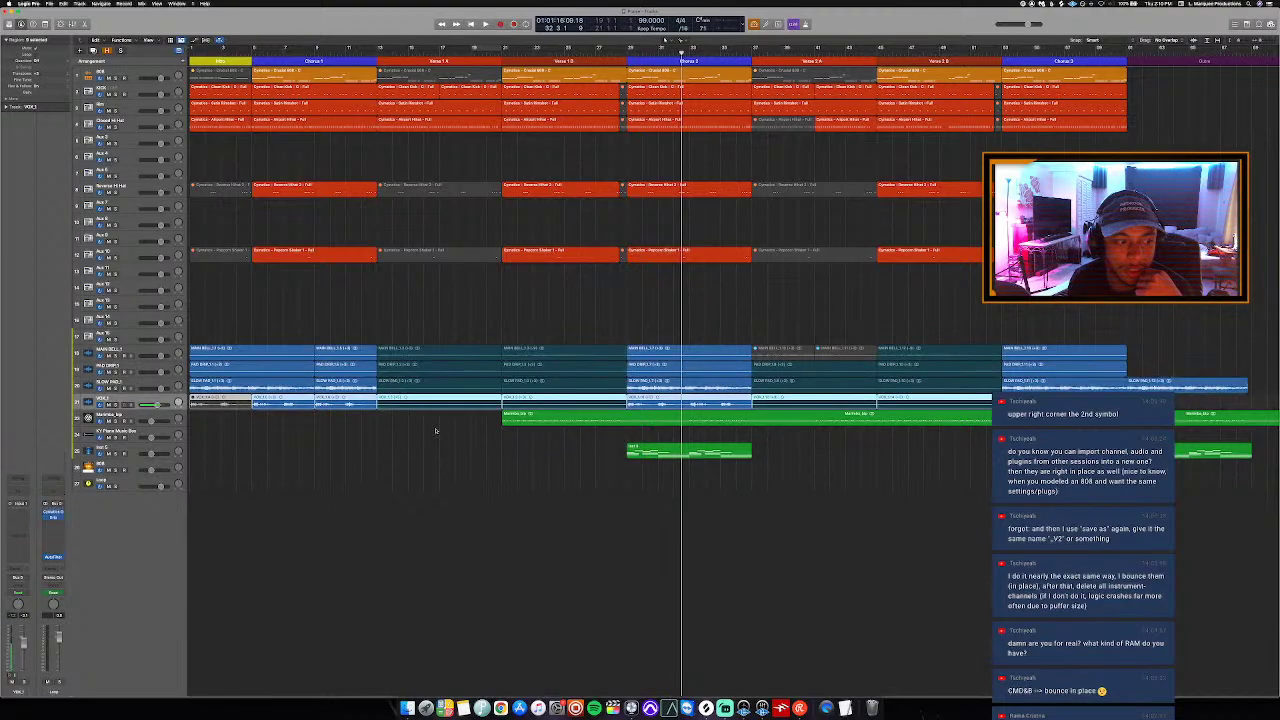
key("Up")
key("Up")
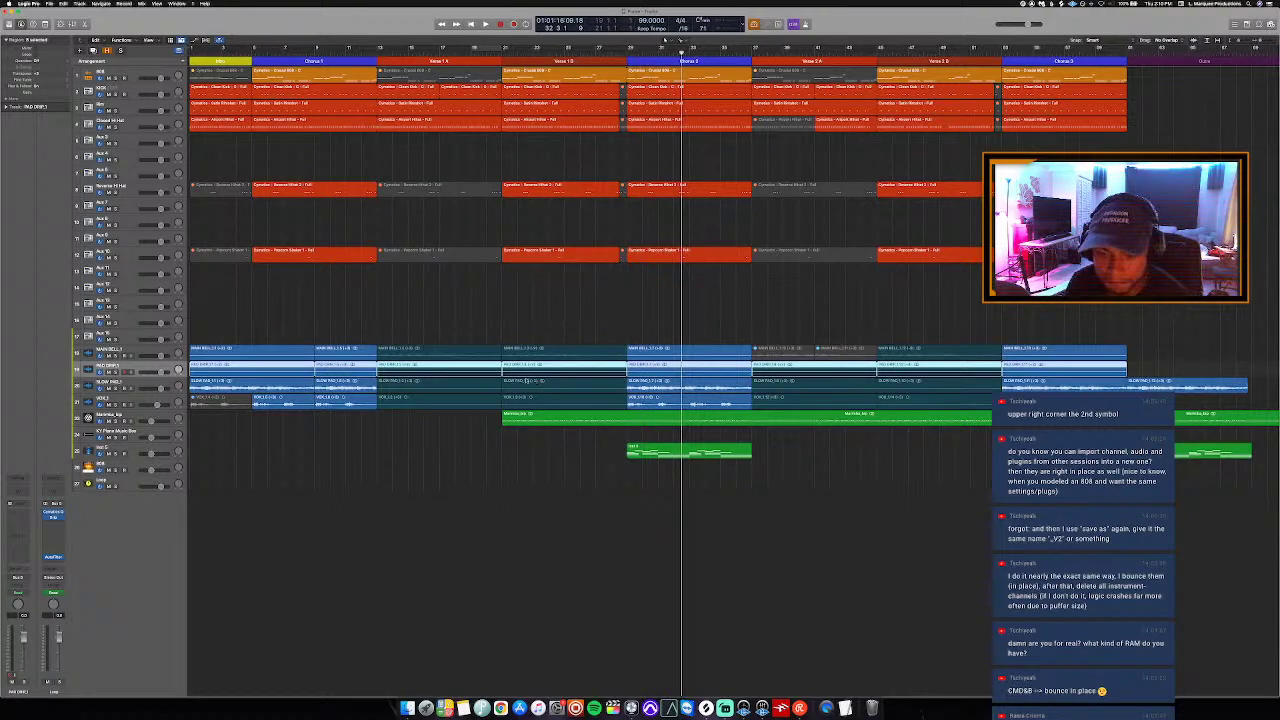
Step: Remove the On/Off control from the track headers through the pad track's header components
left_click(540, 298)
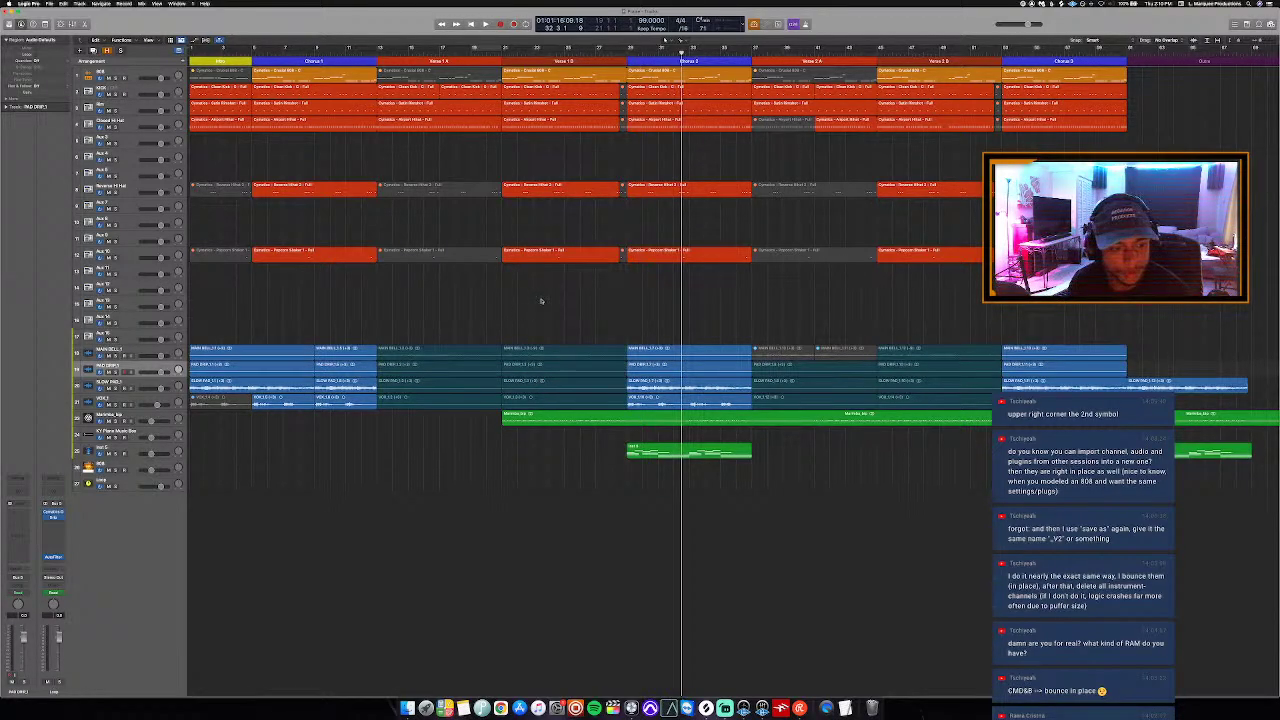
right_click(157, 364)
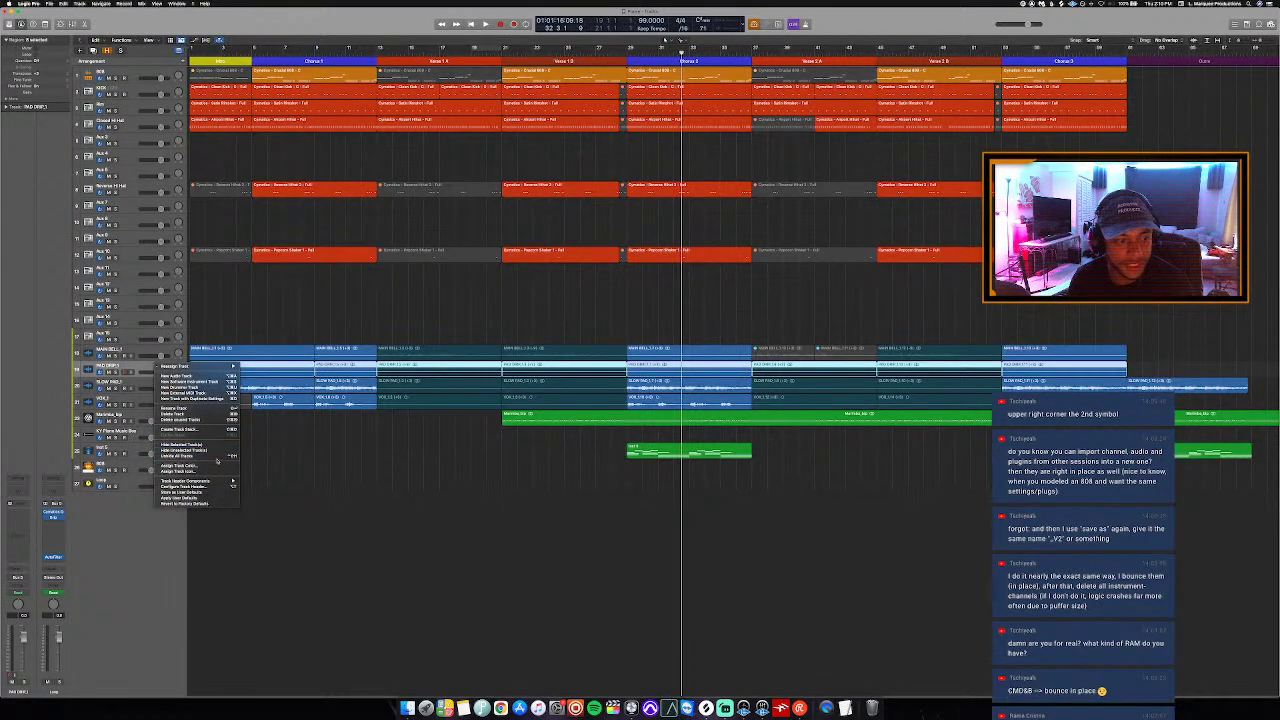
left_click(247, 481)
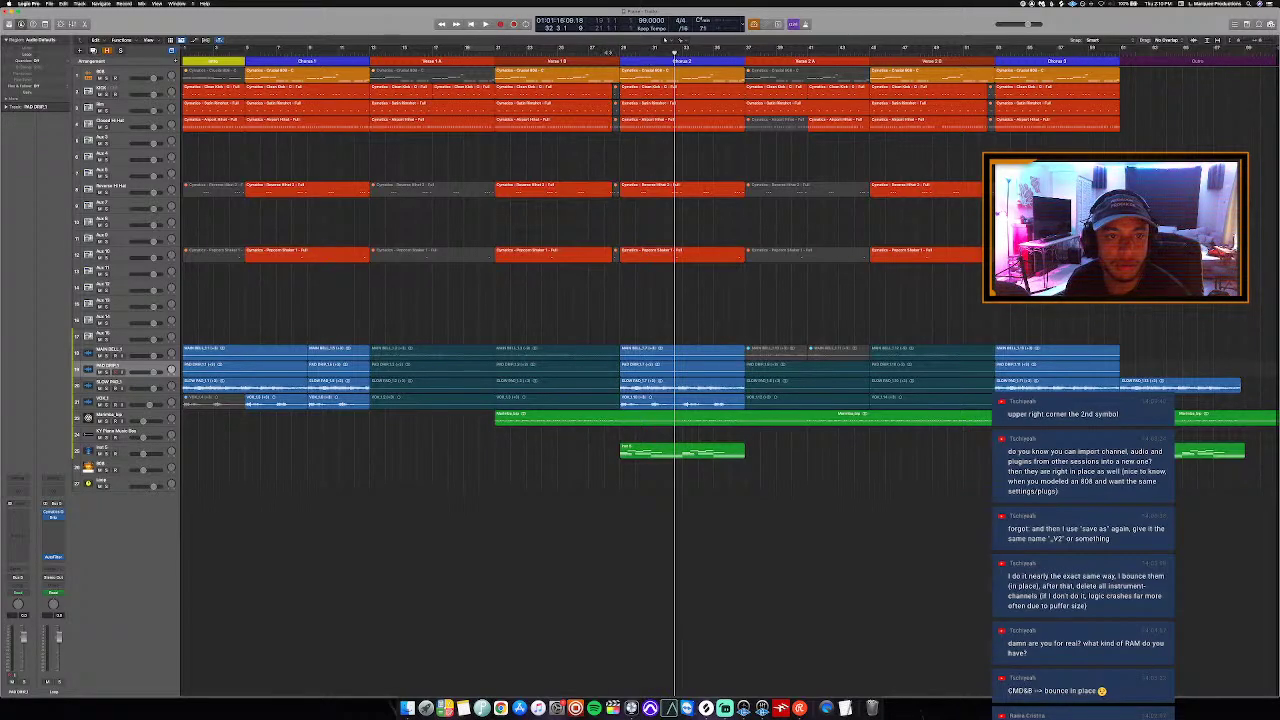
Step: Play back the arrangement with the bounced tracks and save the project
key("space")
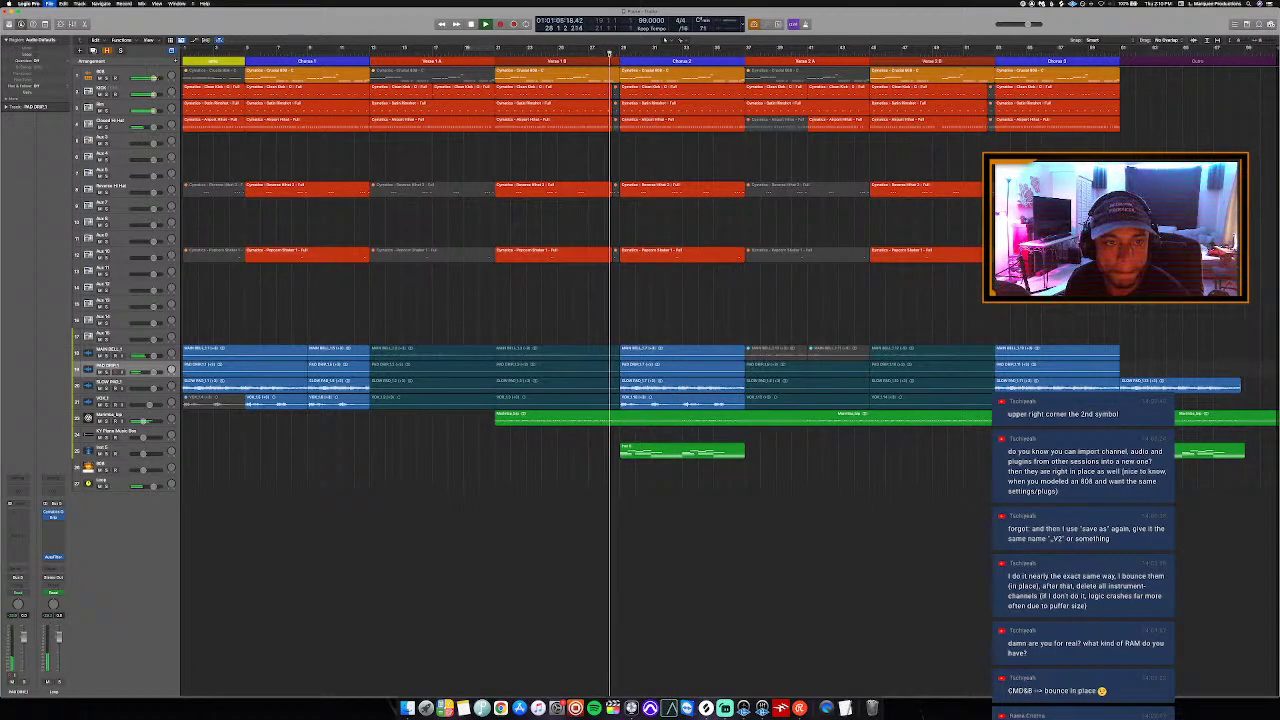
key("super+s")
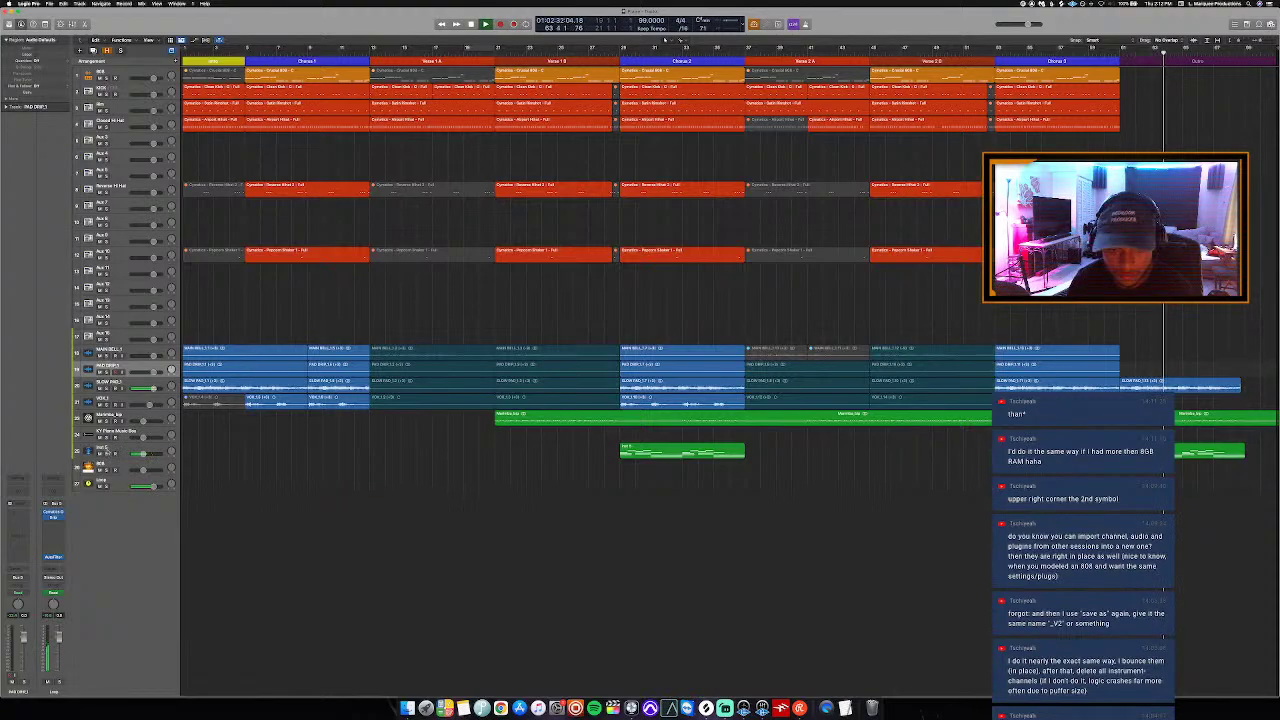
Step: Rename the instrument track below the piano Mallets, name all regions after their tracks, and stop playback
left_click(107, 452)
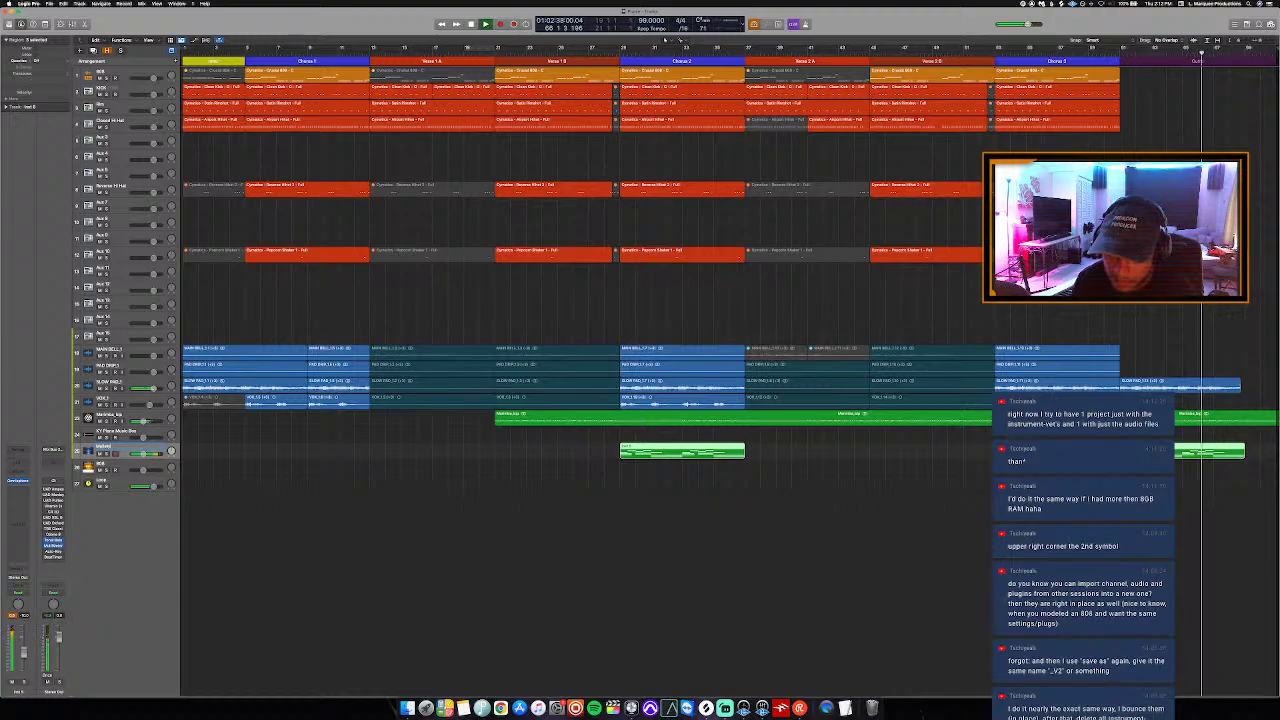
left_click(368, 474)
key("super+a")
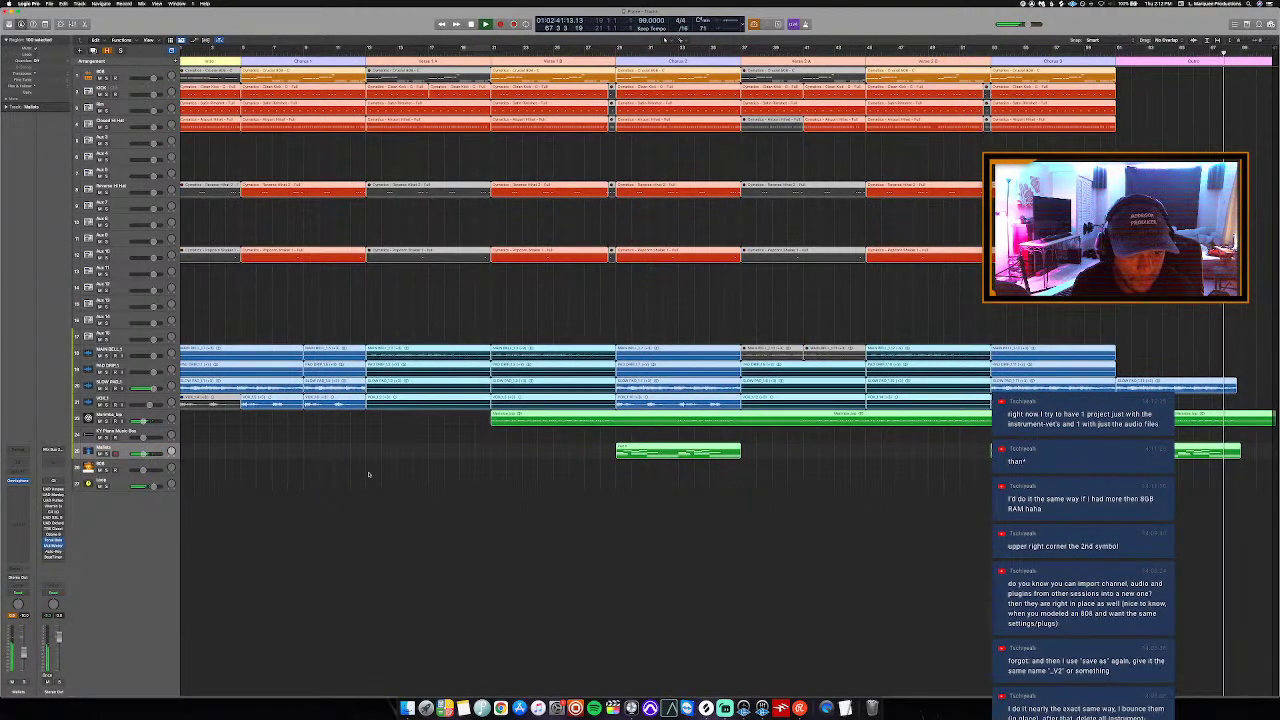
left_click(368, 474)
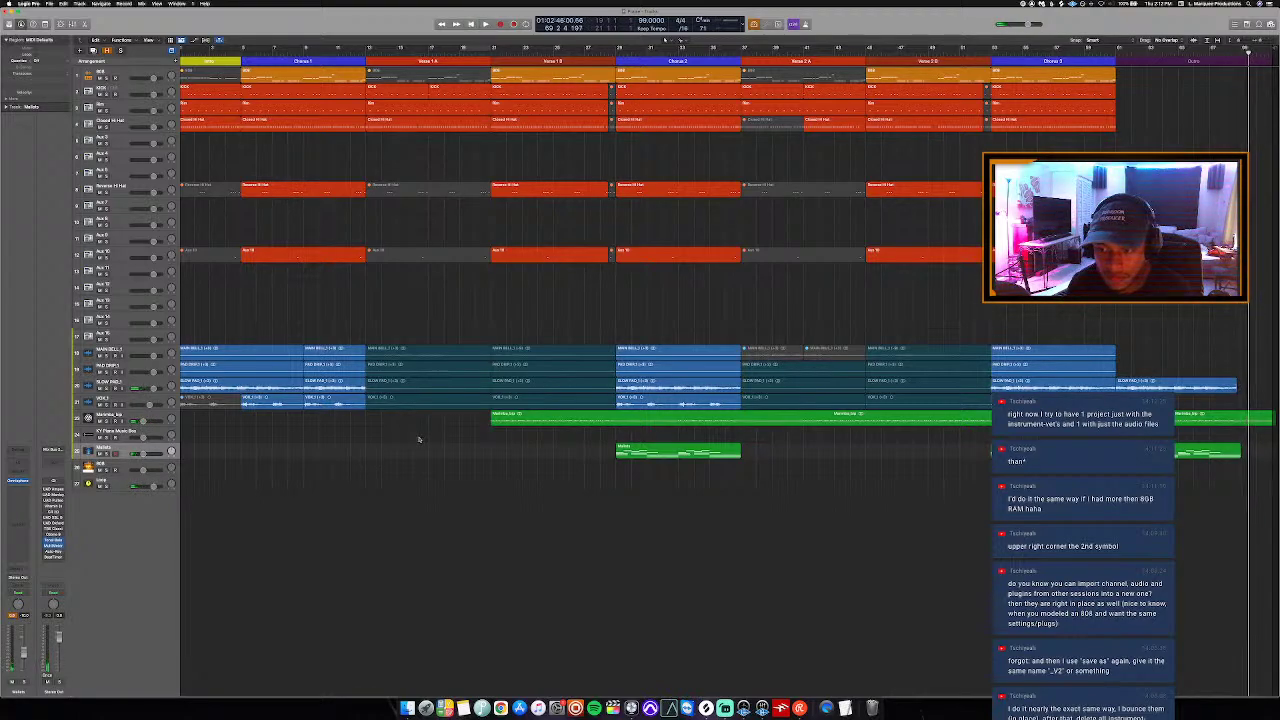
key("space")
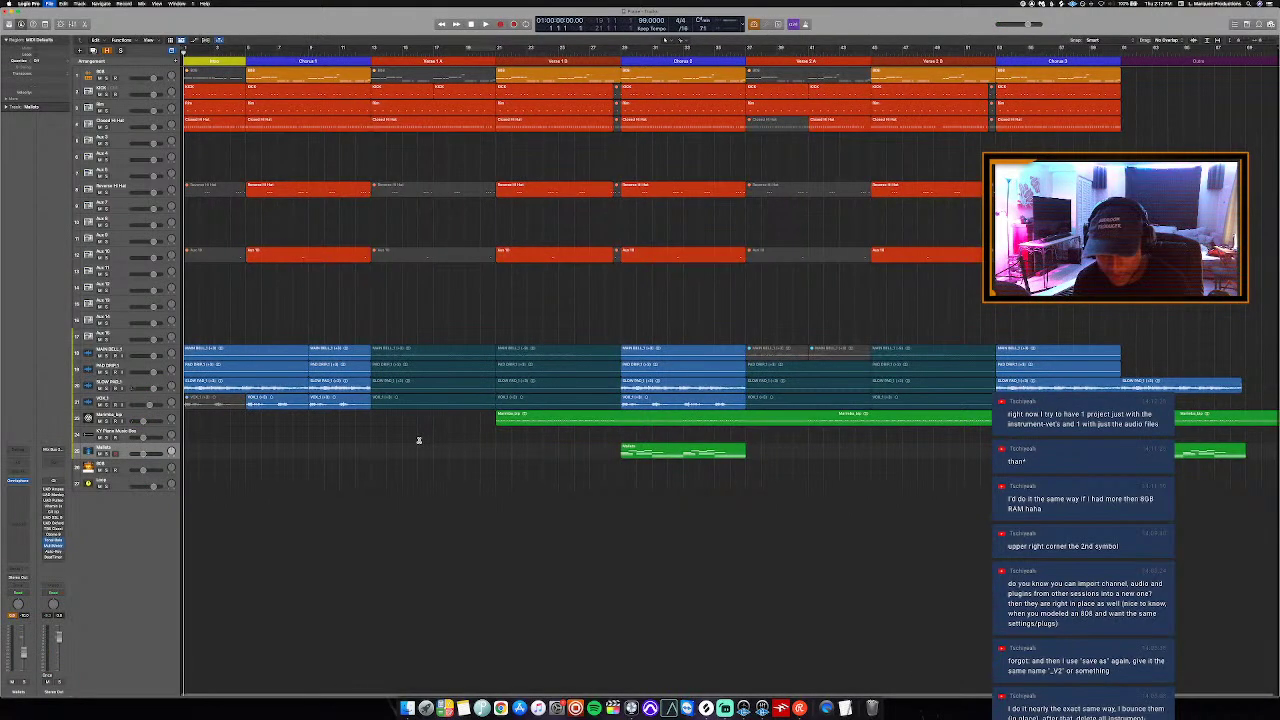
Step: Close the current project and create a new one from the Beat Template among the custom templates
key("super+n")
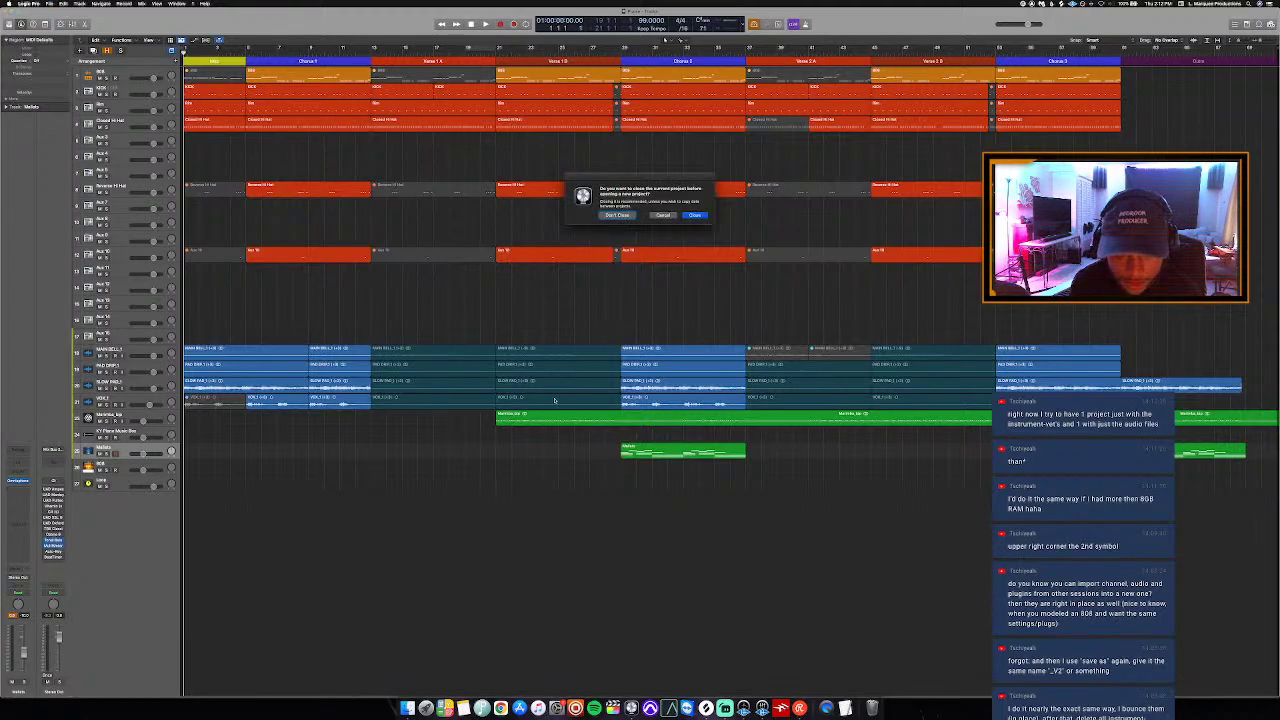
left_click(695, 215)
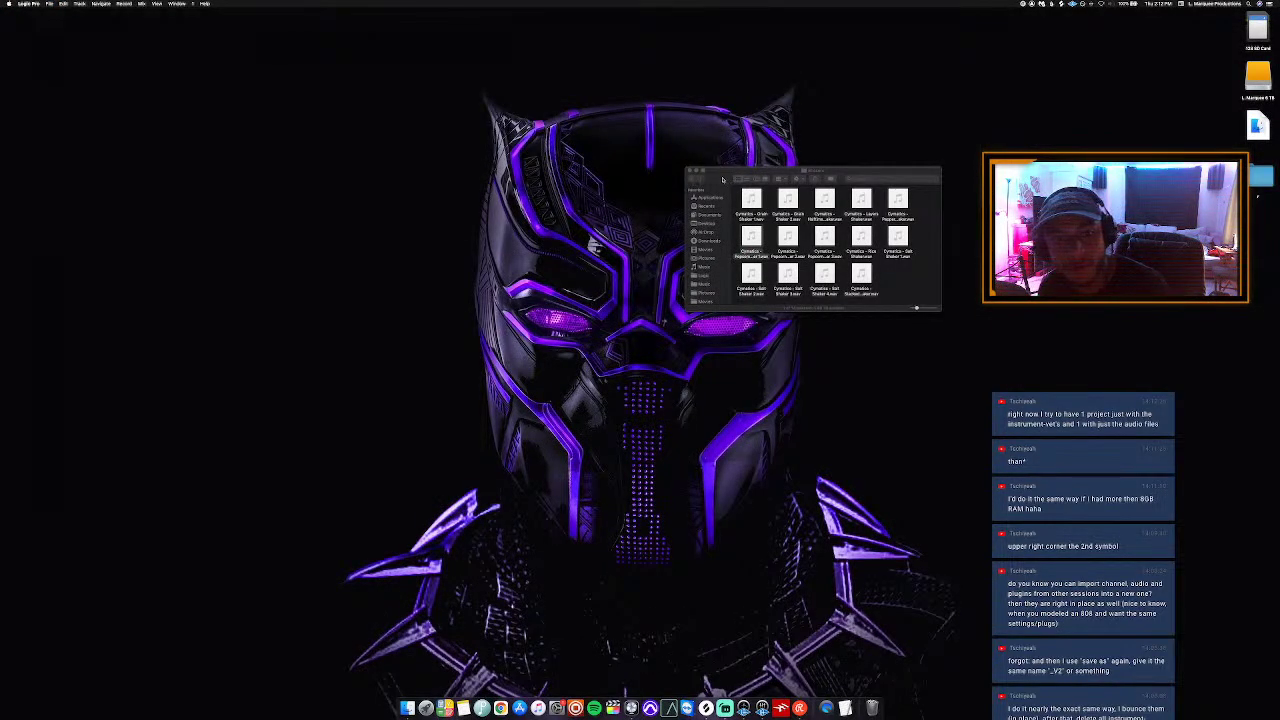
left_click_drag(722, 179, 967, 165)
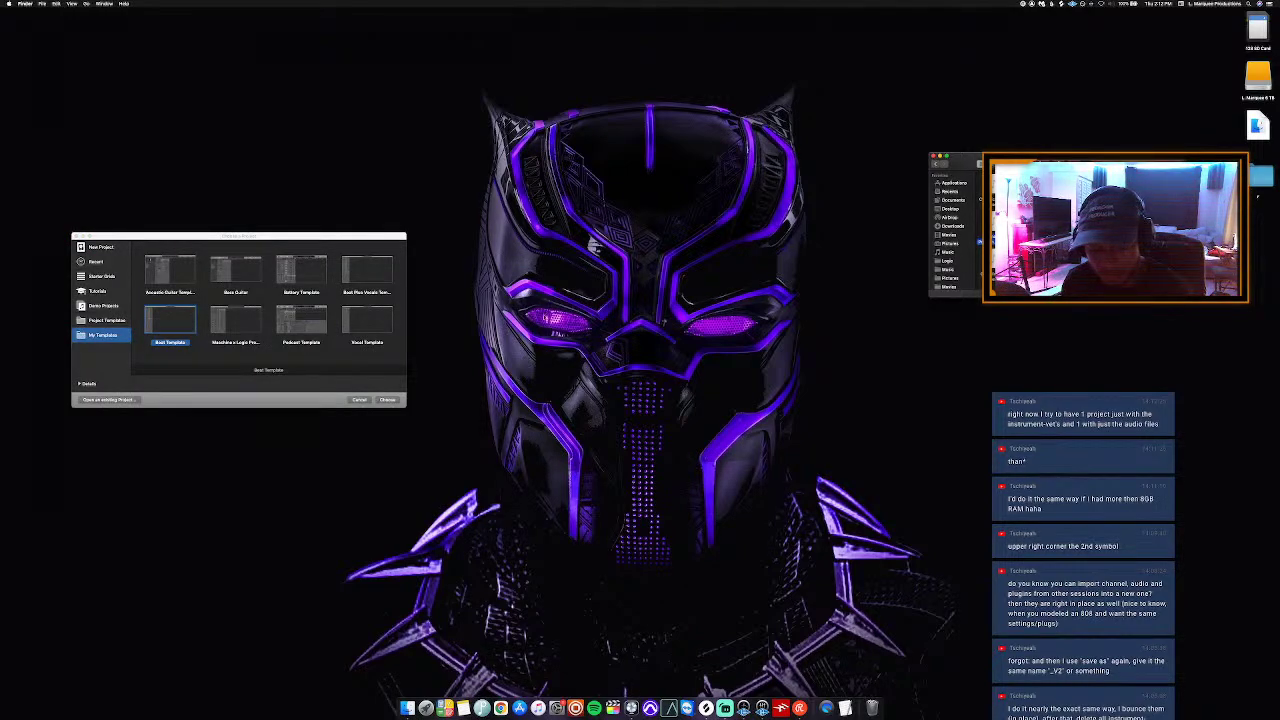
left_click(387, 400)
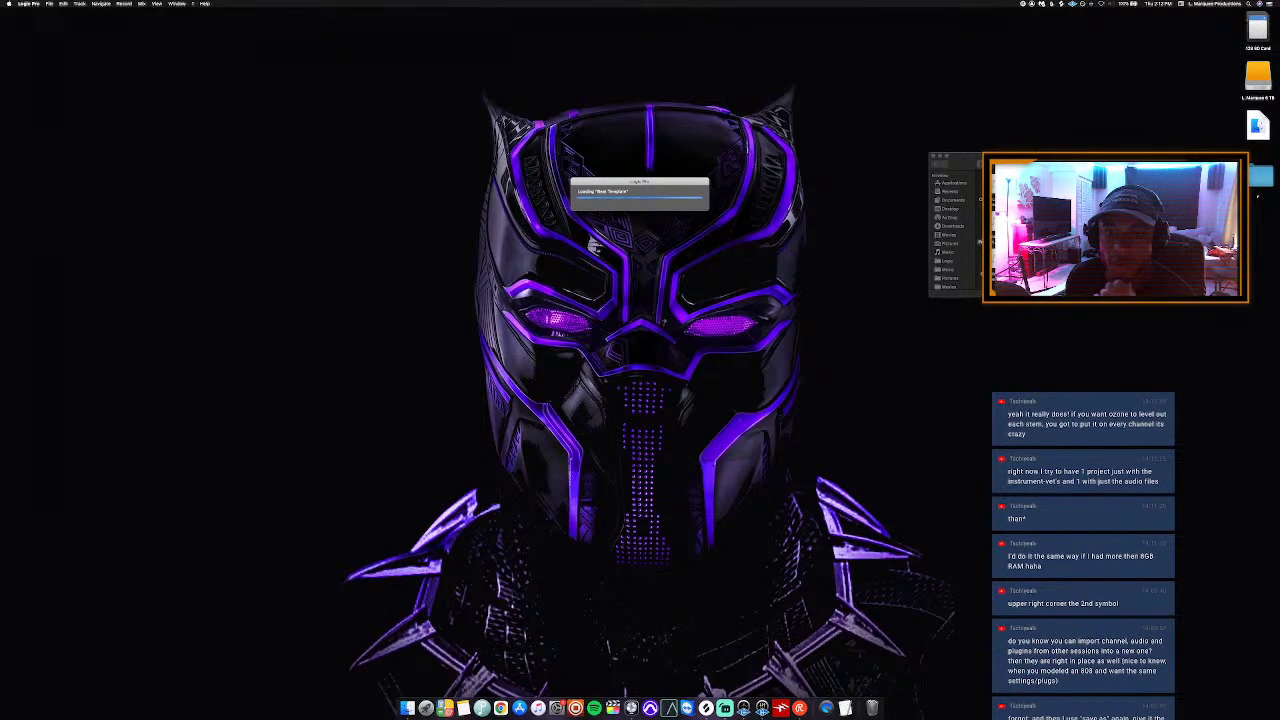
Step: Import the stems from the "im sorry 131bpm (EMINOR)" folder onto new audio tracks, starting at the beginning of the project
left_click(937, 167)
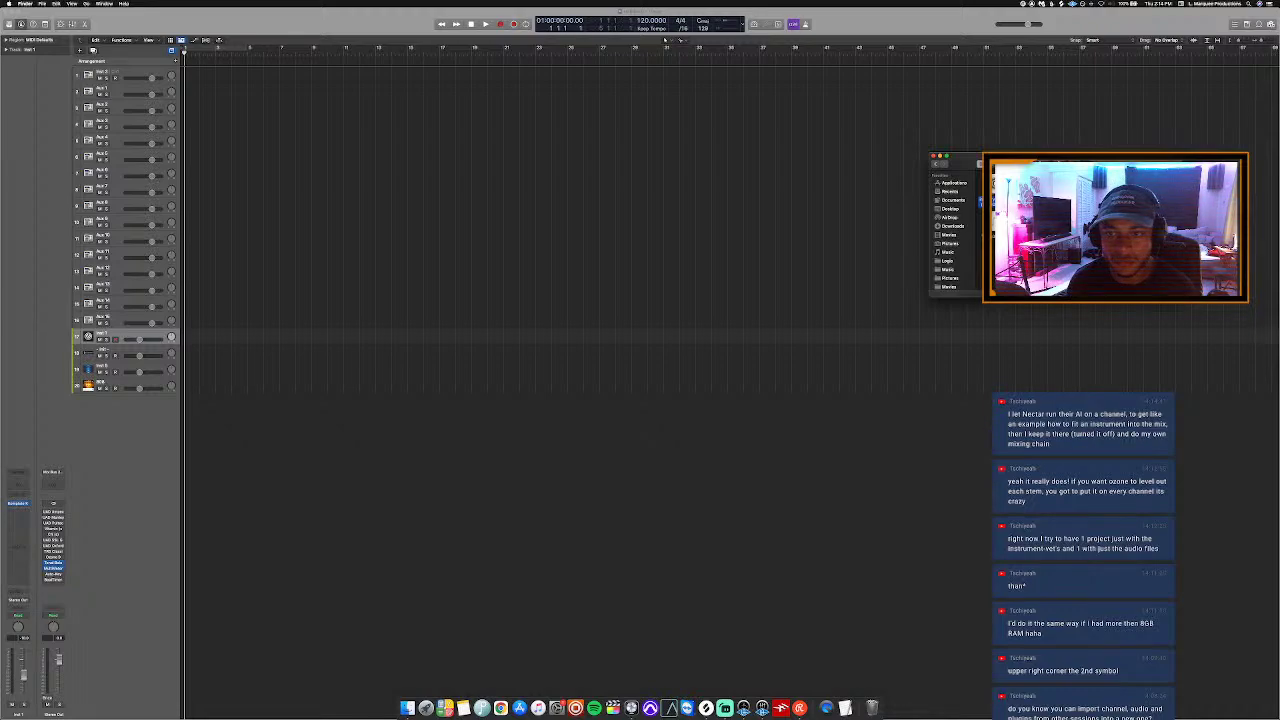
key("space")
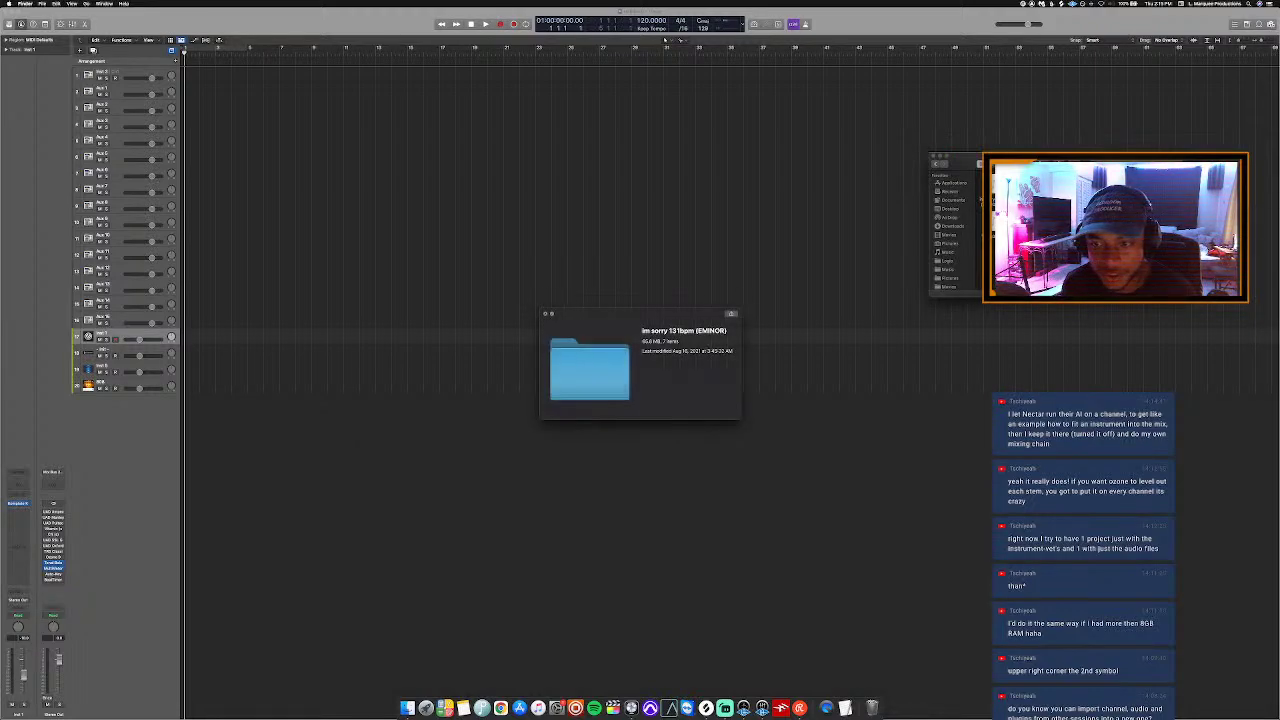
left_click(539, 316)
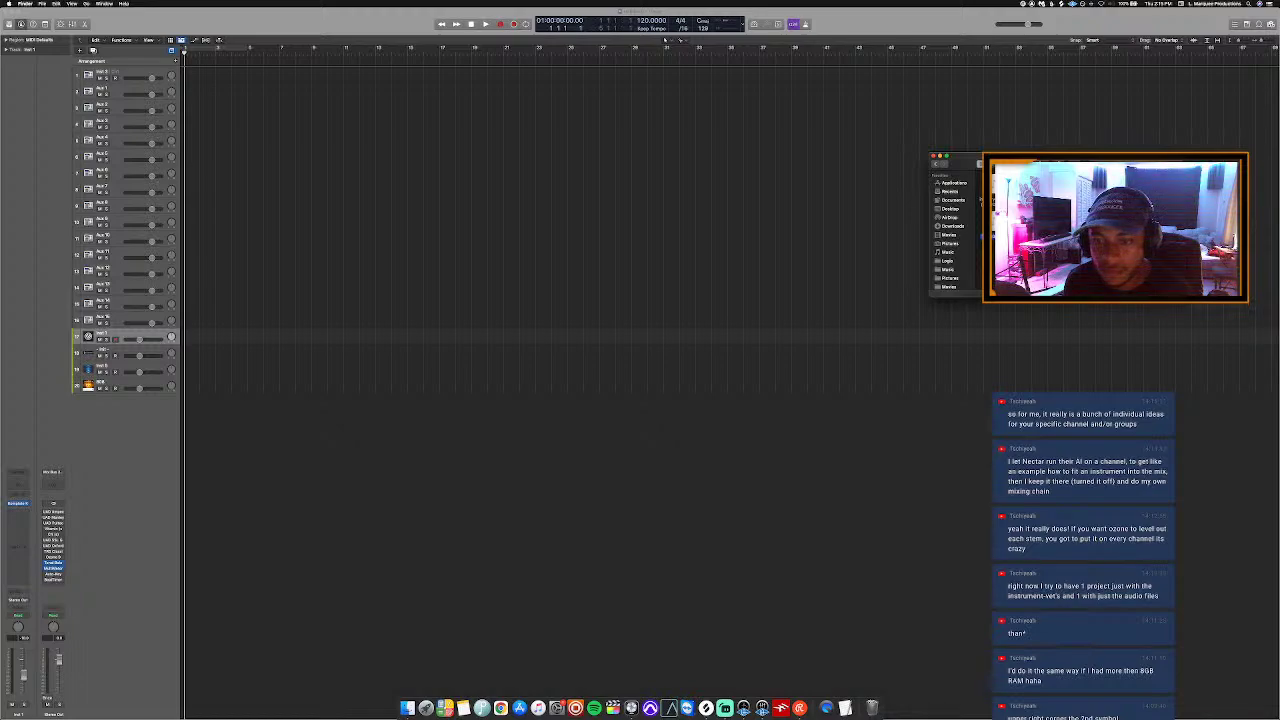
left_click_drag(978, 230, 185, 402)
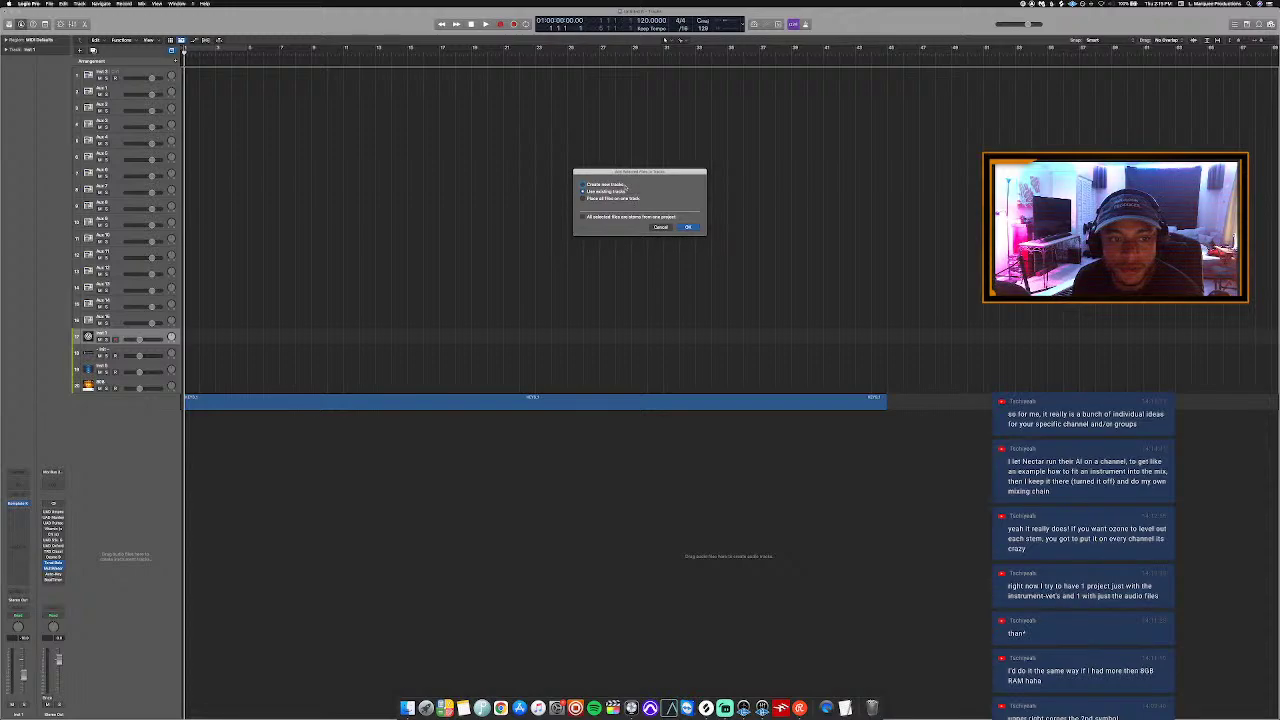
left_click(688, 227)
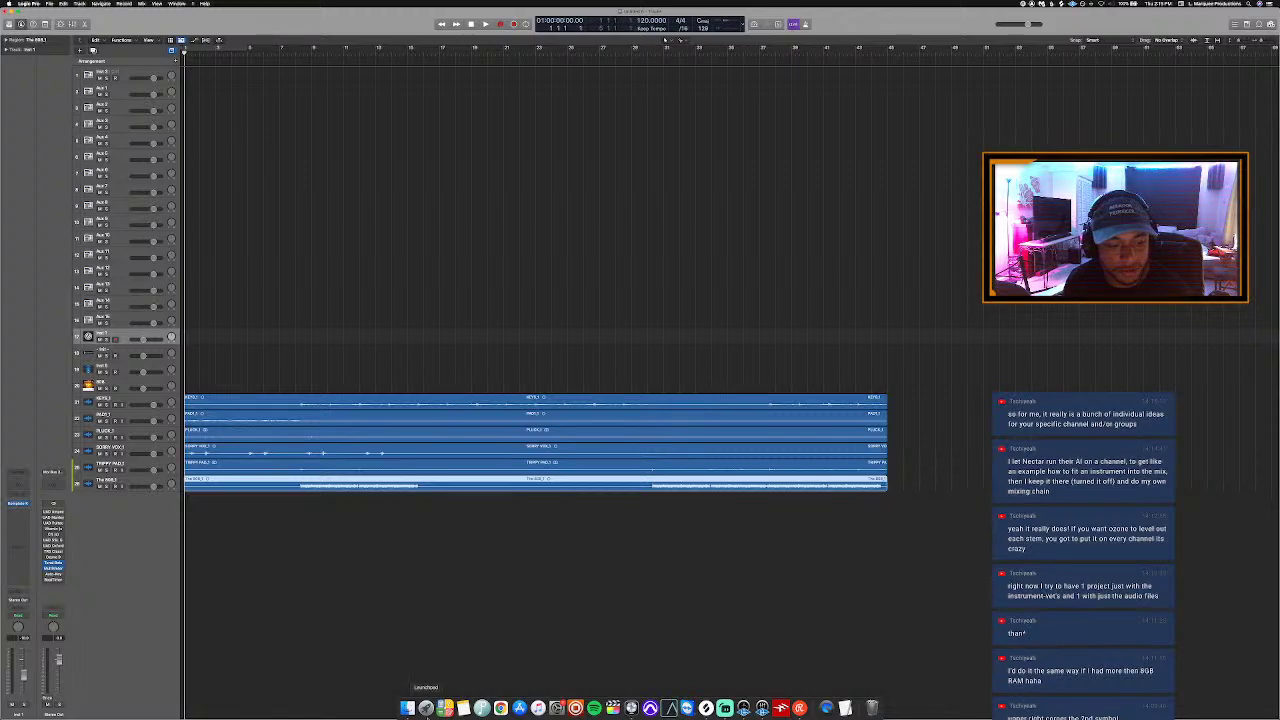
Step: Check the stem folder in Finder, return to the project and set its tempo to 131 BPM
left_click(407, 708)
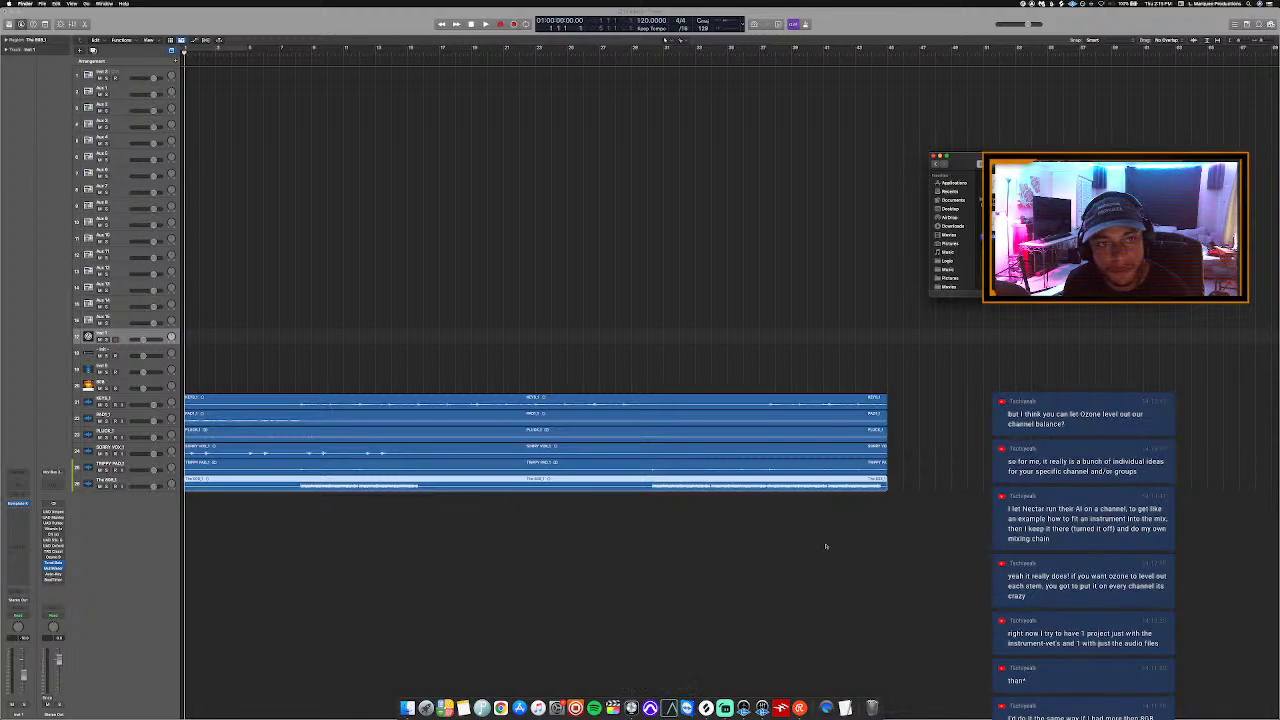
left_click(667, 373)
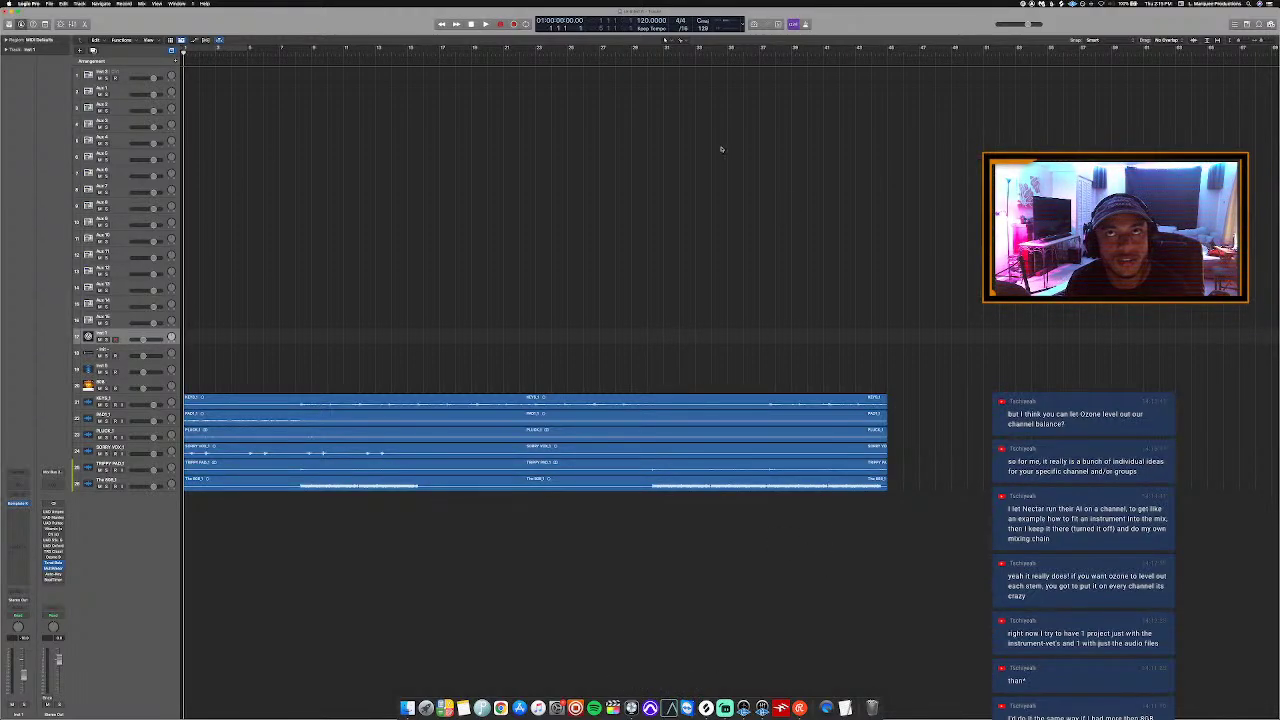
double_click(652, 20)
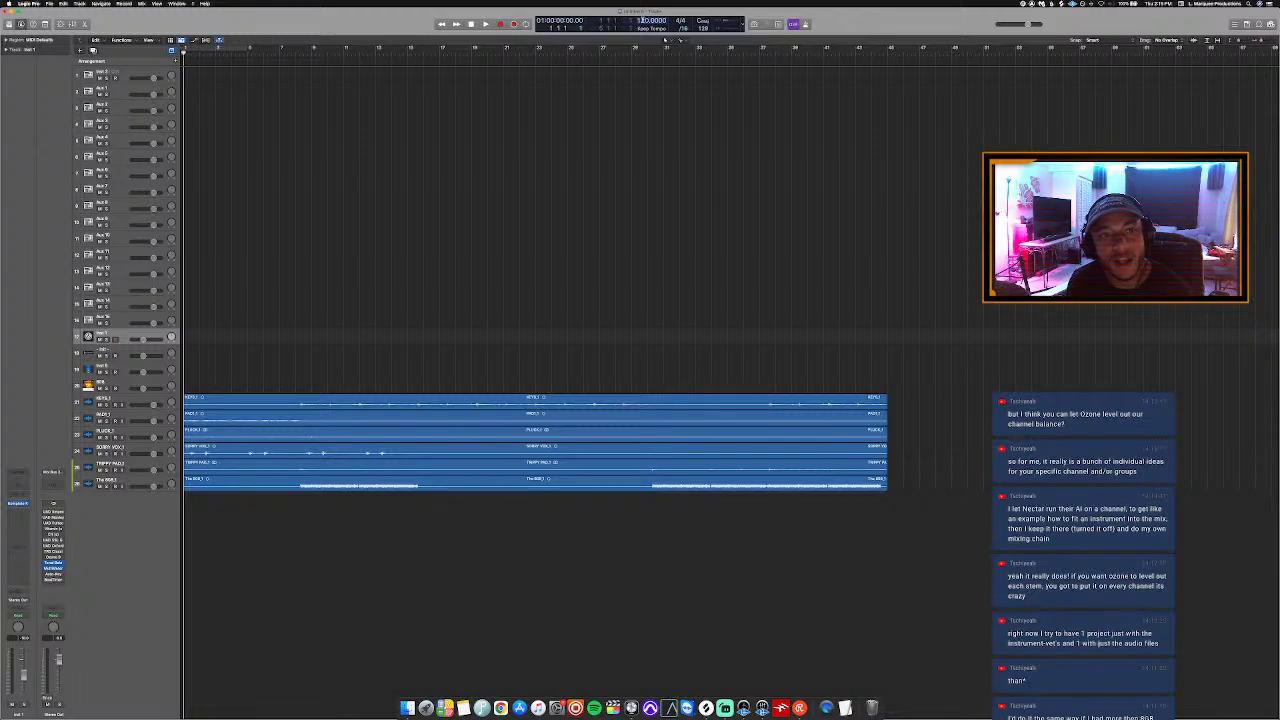
type("131")
key("Return")
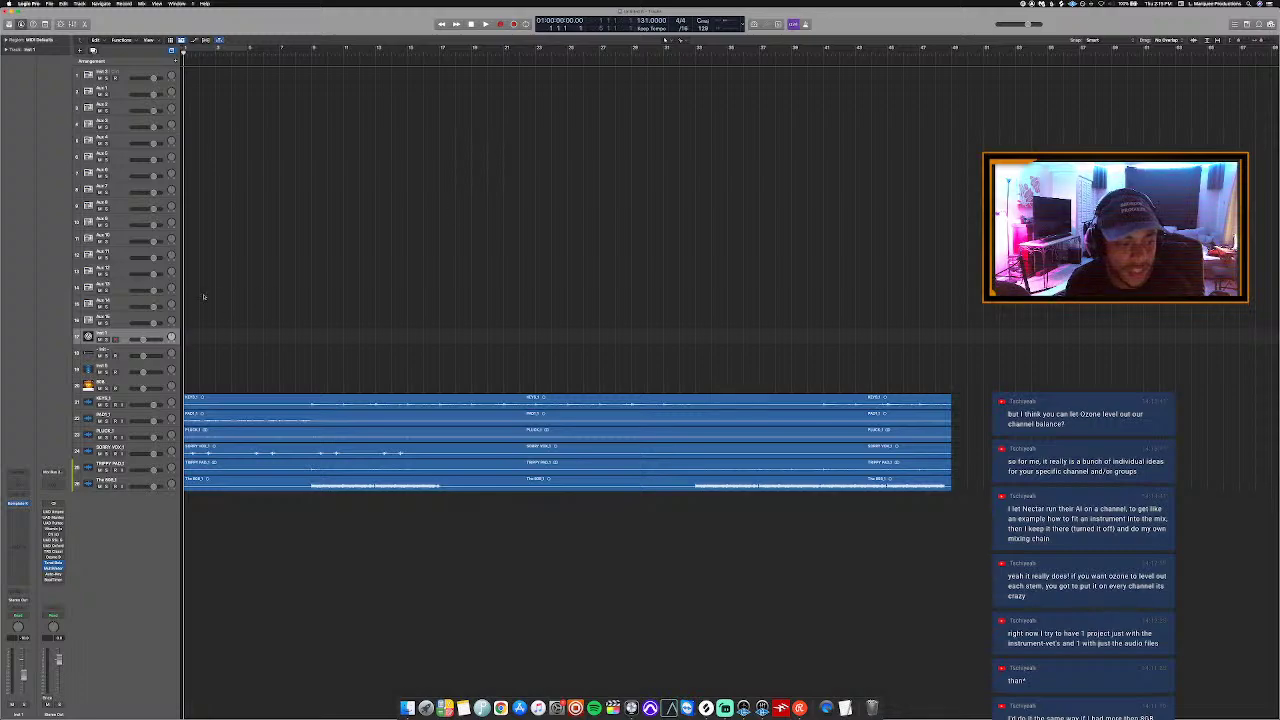
Step: Mute the 808 stem track and lower the volume of all six imported stem tracks together
left_click(99, 486)
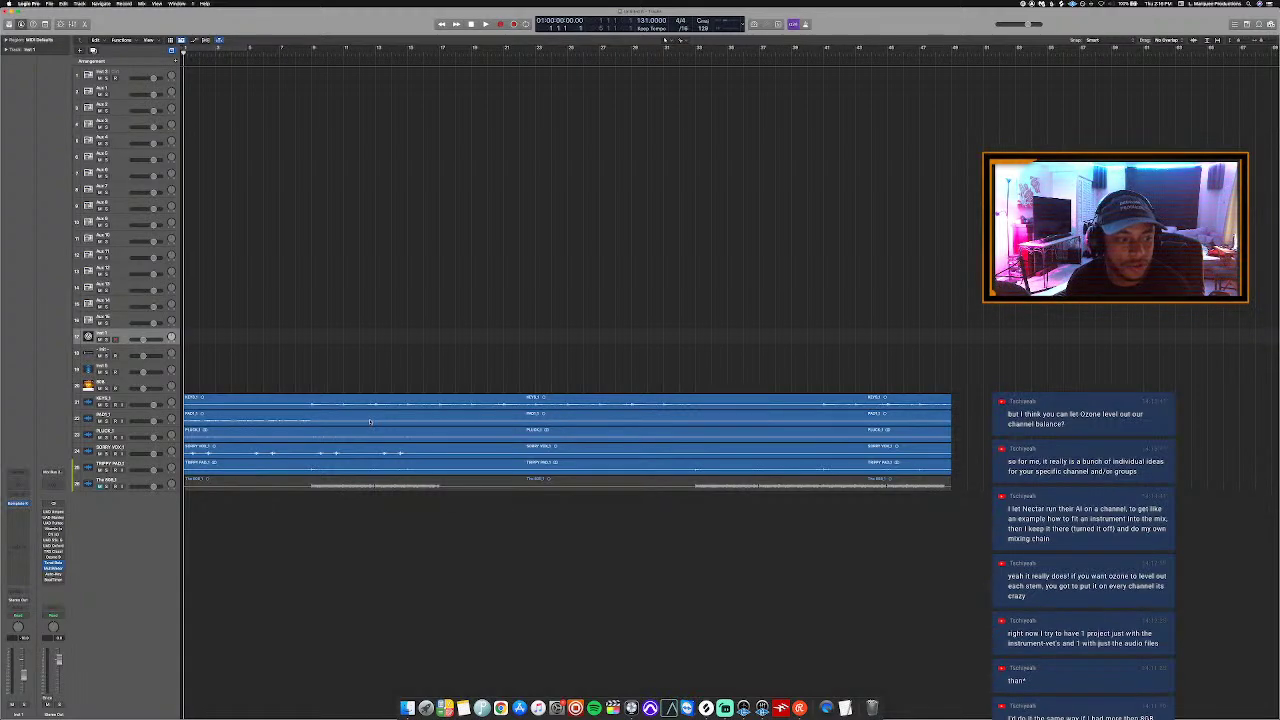
left_click(155, 402)
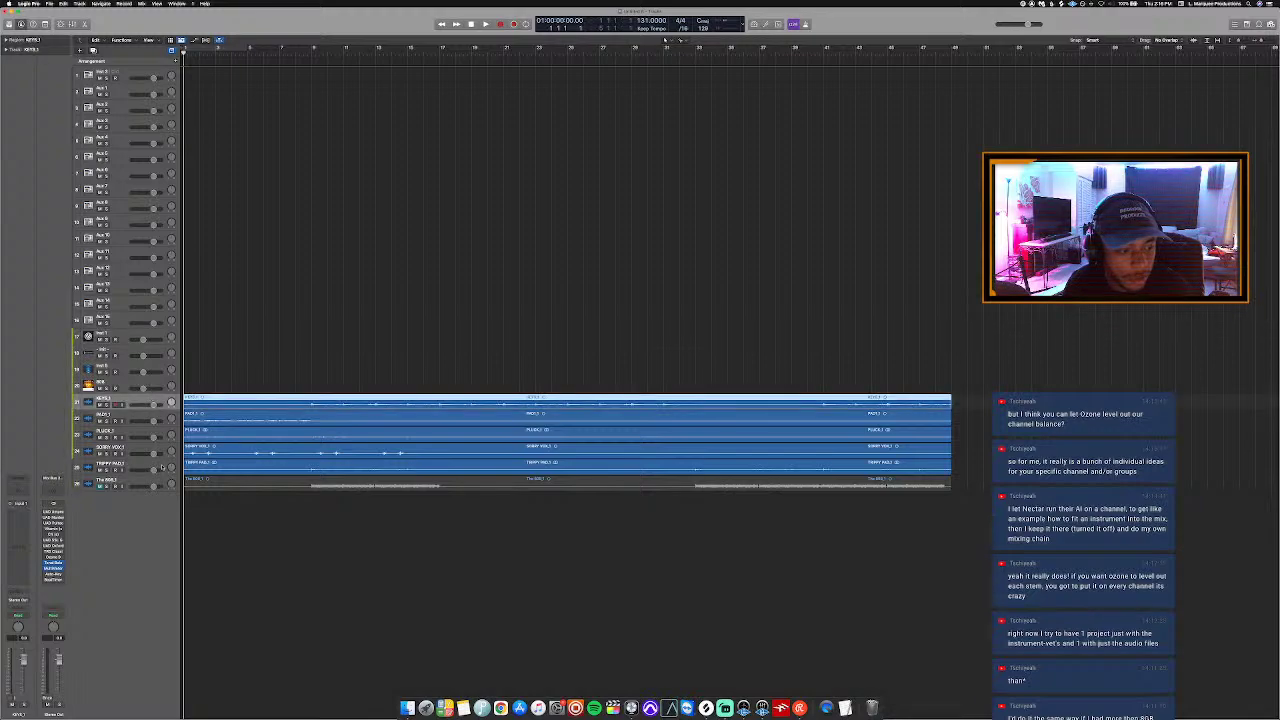
left_click(150, 481, "shift")
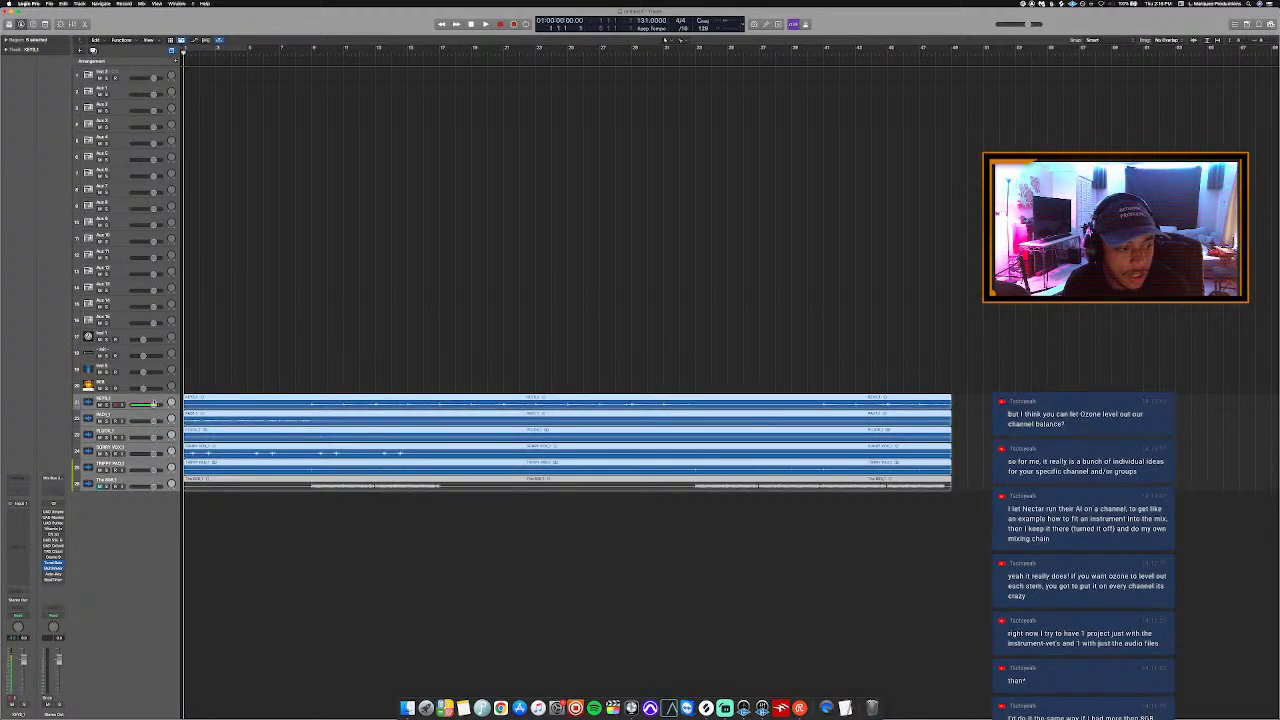
left_click_drag(155, 403, 144, 406)
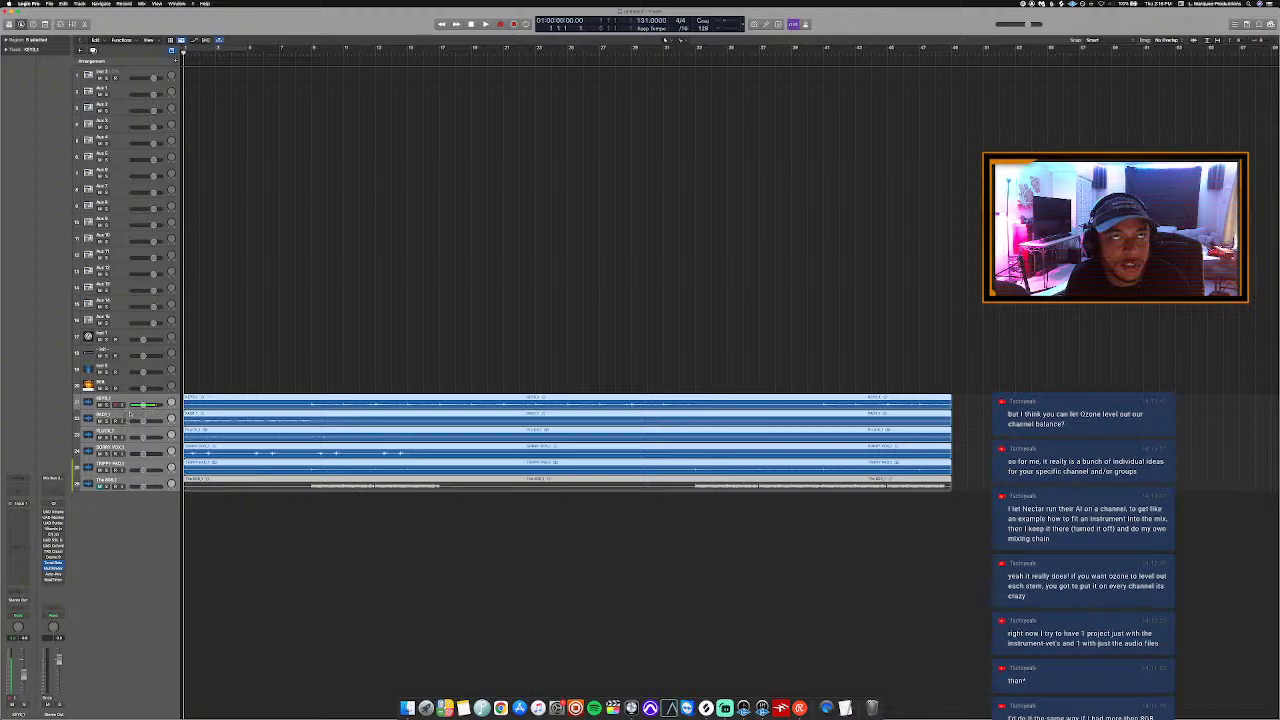
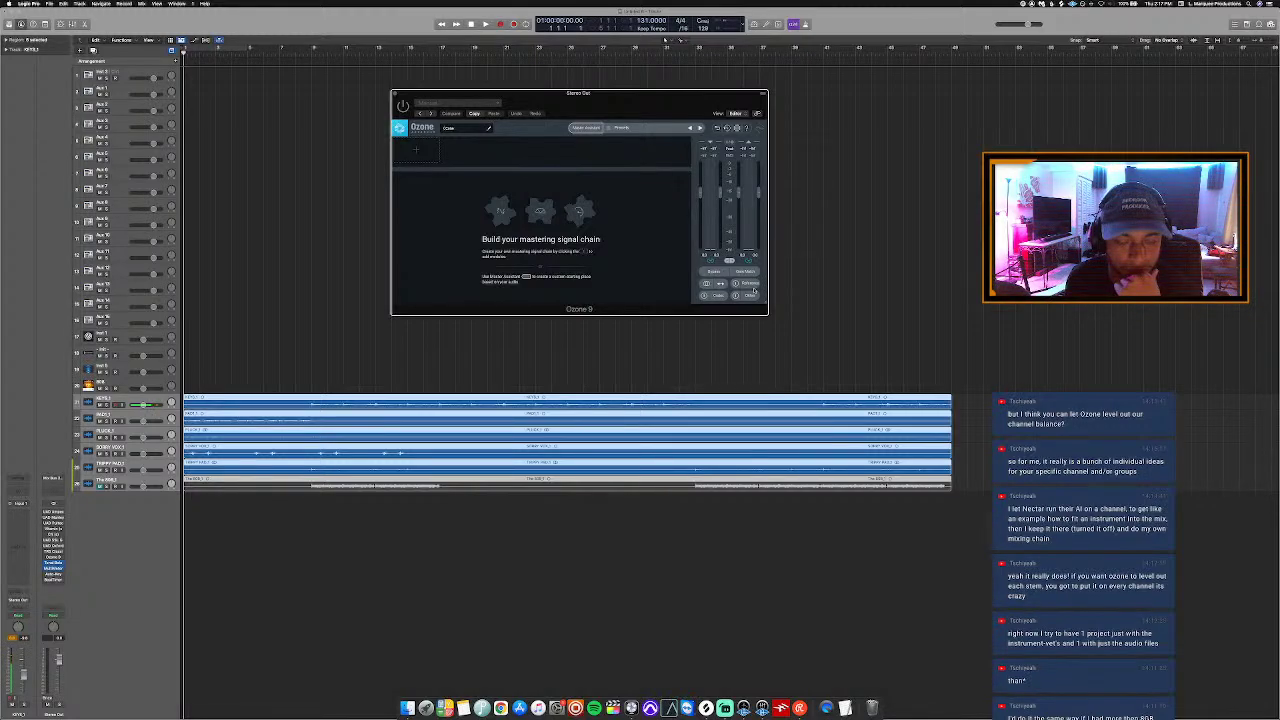
Step: Examine the Master Assistant options and reference track loading in Ozone 9 on the Stereo Out, and close the plug-in
left_click(587, 130)
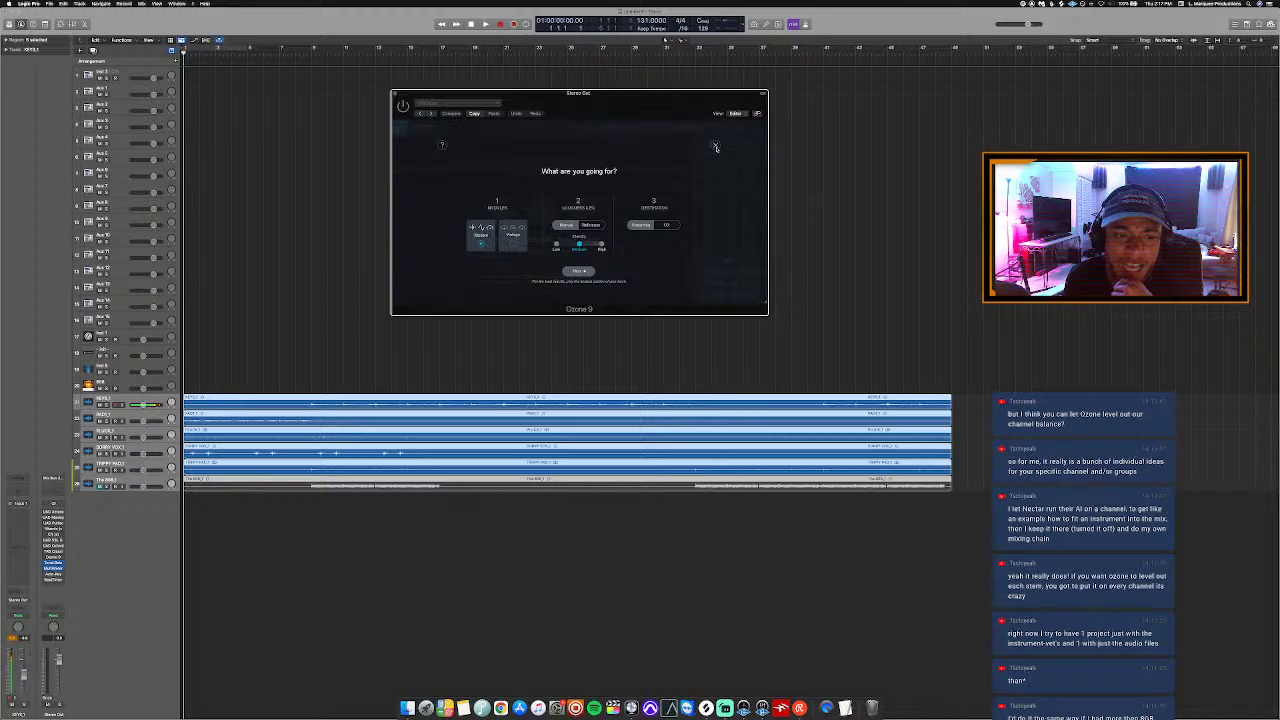
left_click(716, 146)
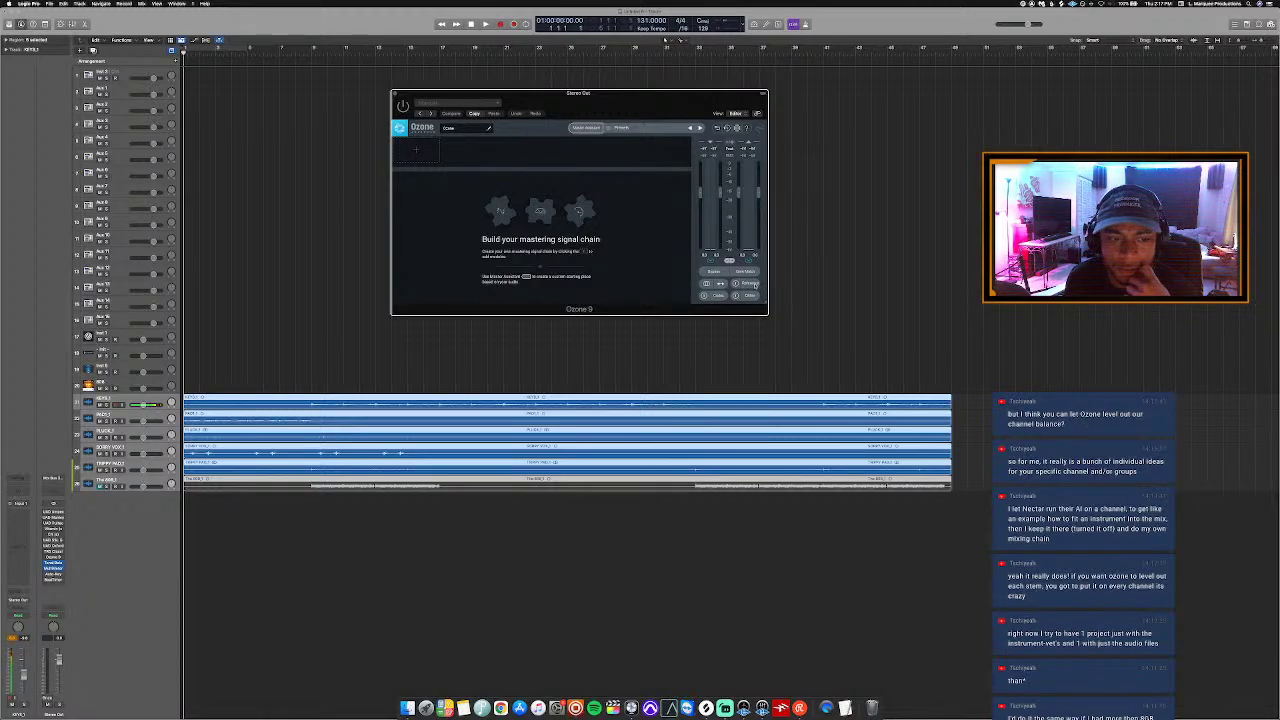
left_click(752, 284)
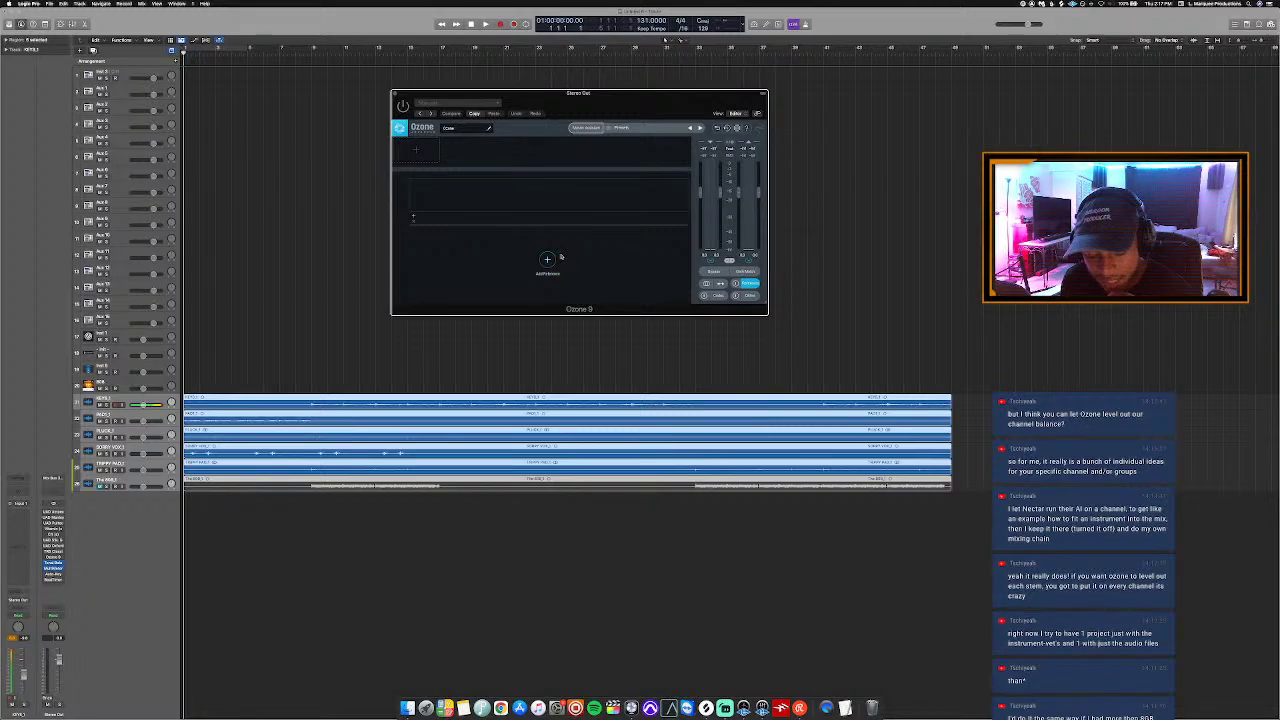
left_click(558, 257)
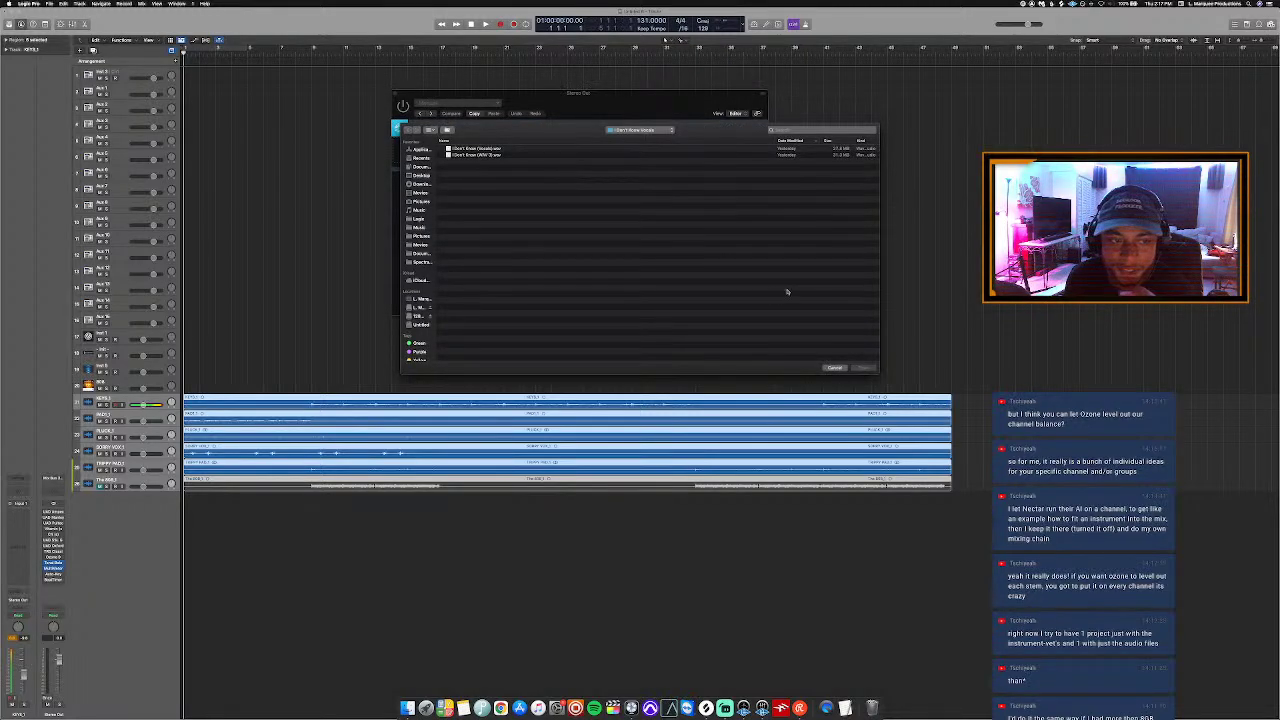
left_click(834, 367)
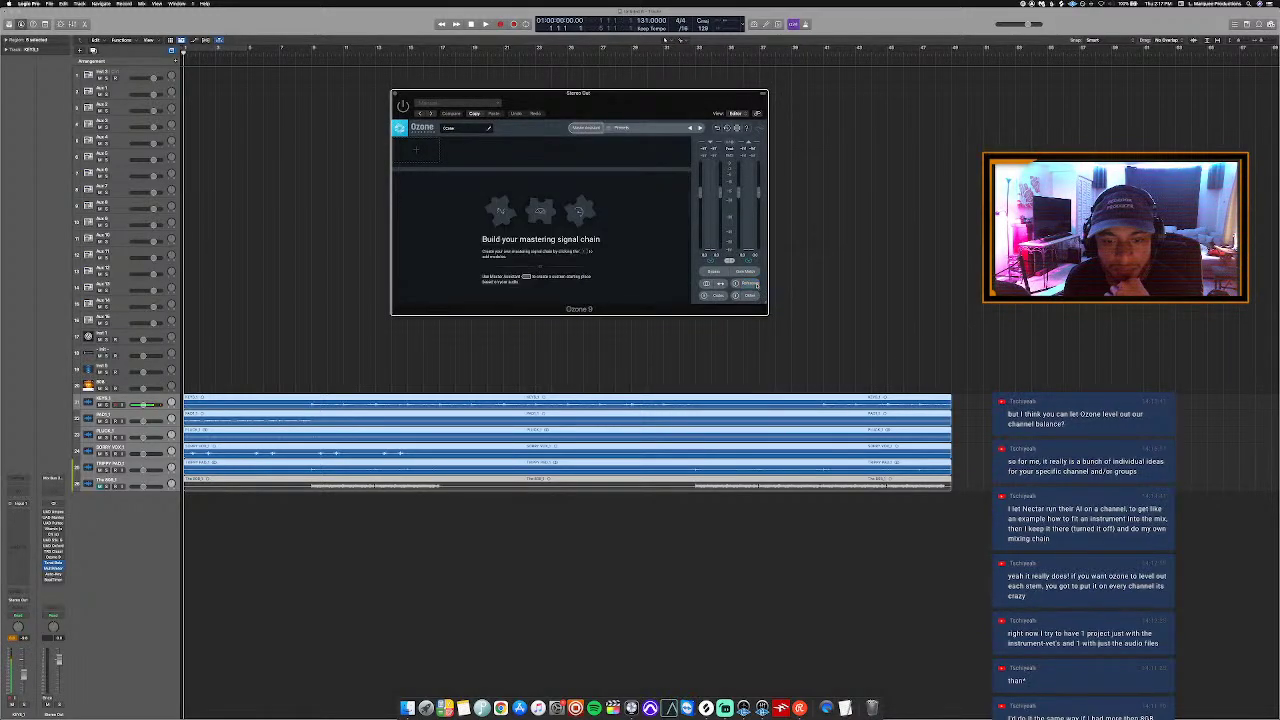
left_click(588, 127)
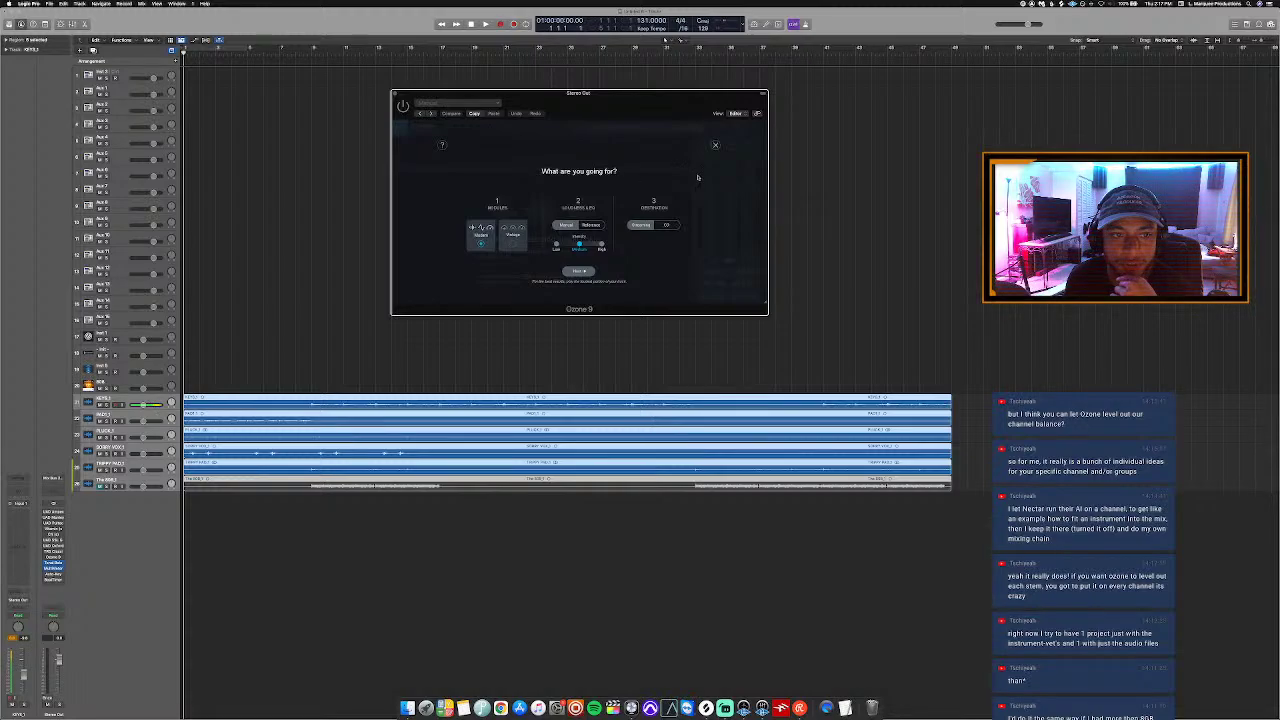
left_click(715, 146)
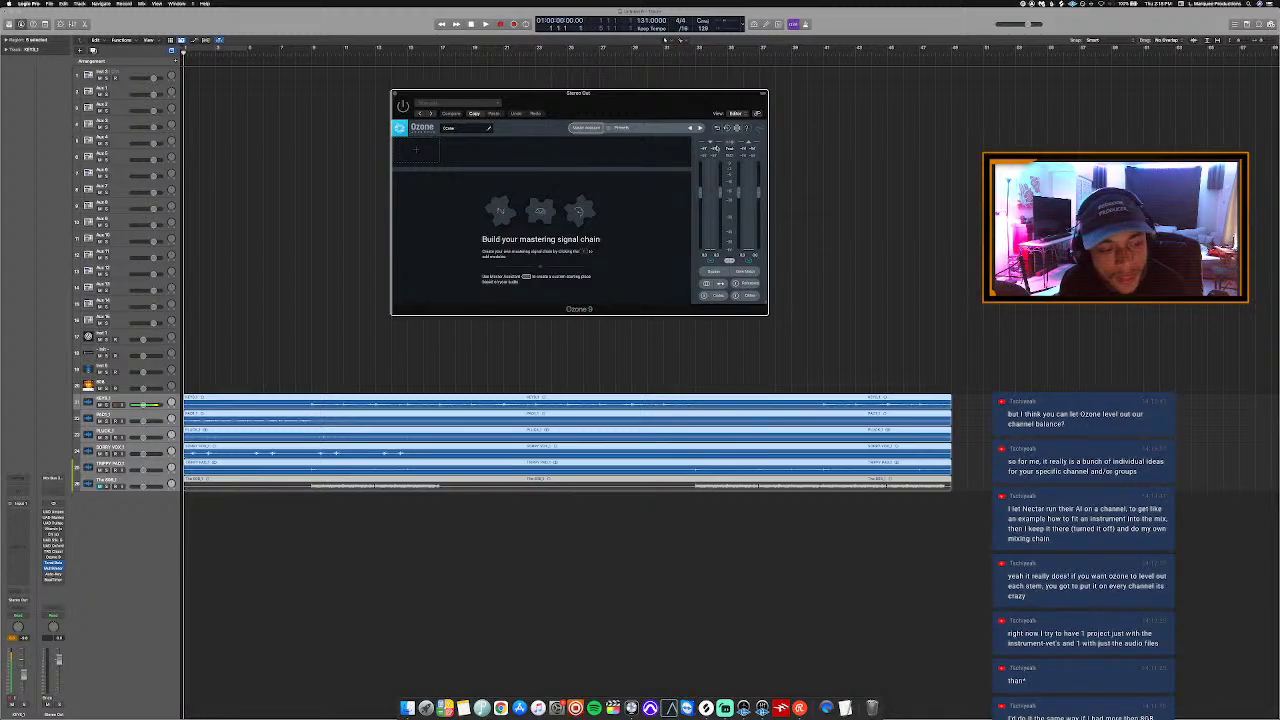
mouse_move(634, 99)
left_mouse_down()
mouse_move(694, 97)
mouse_move(623, 96)
left_mouse_up()
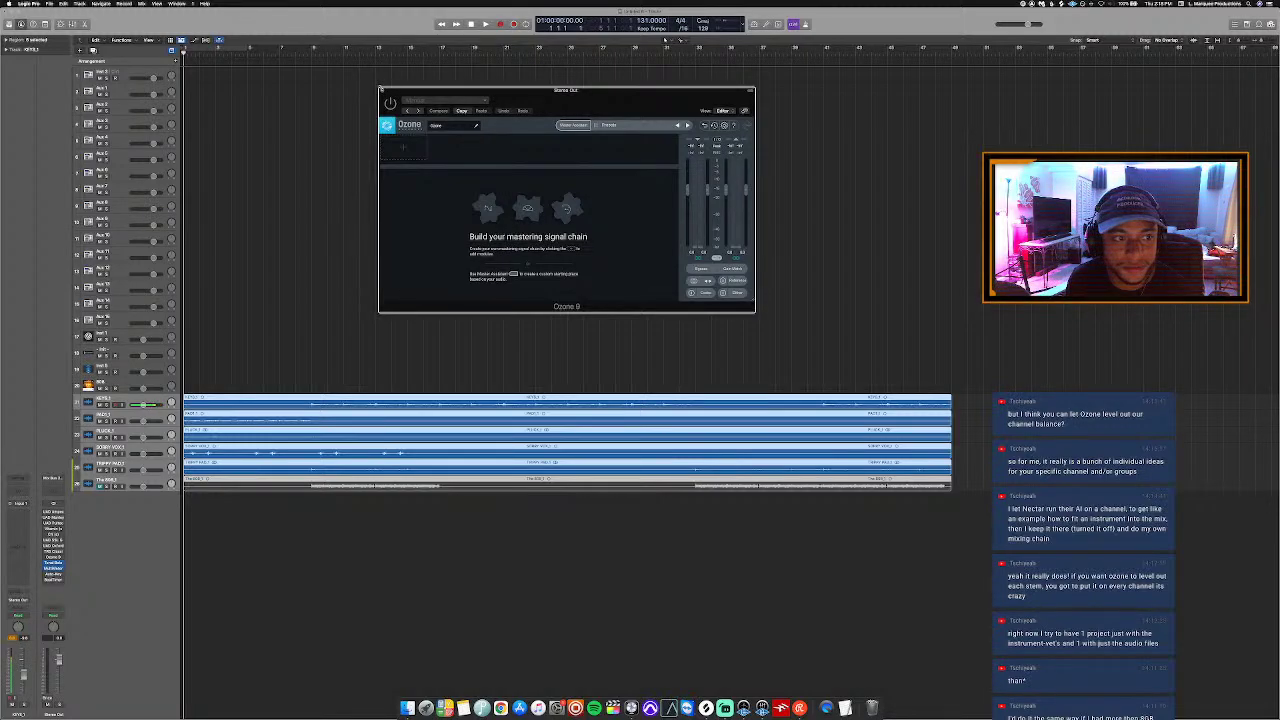
left_click(382, 90)
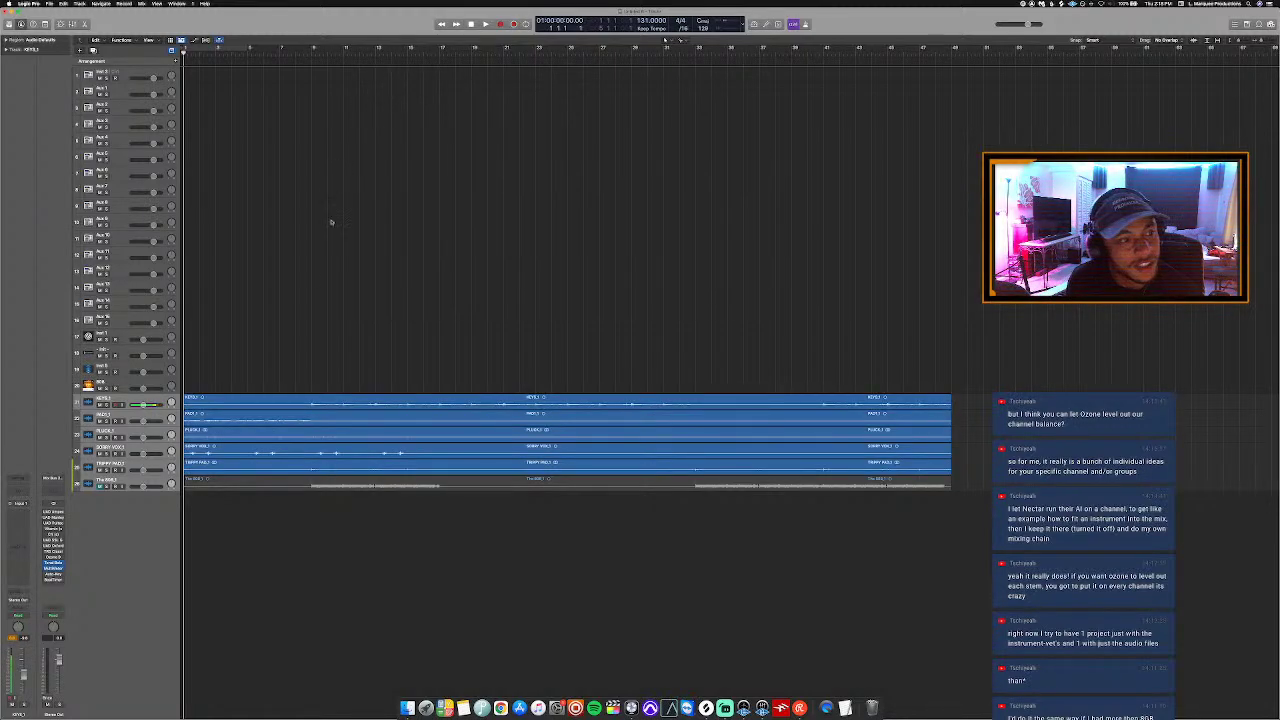
Step: Select the five melodic stem regions, turn on Flex and set their flex mode to Polyphonic while the project plays
left_click(166, 398)
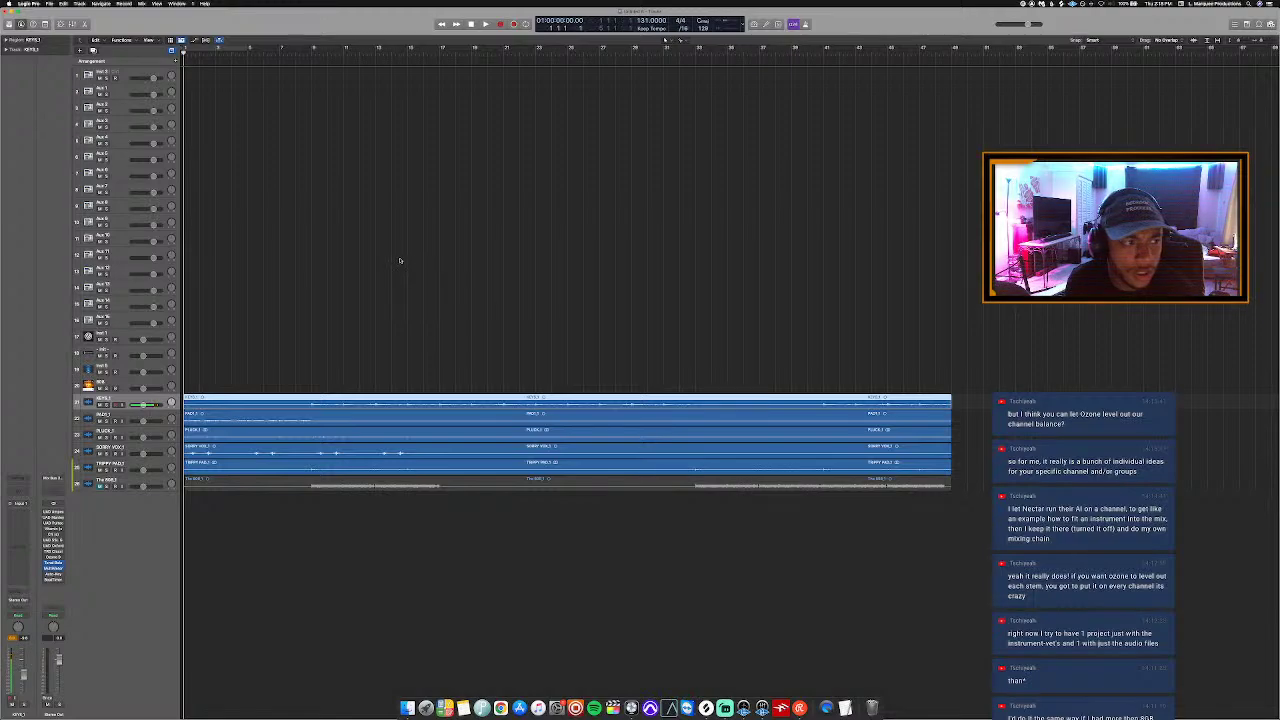
key("super+a")
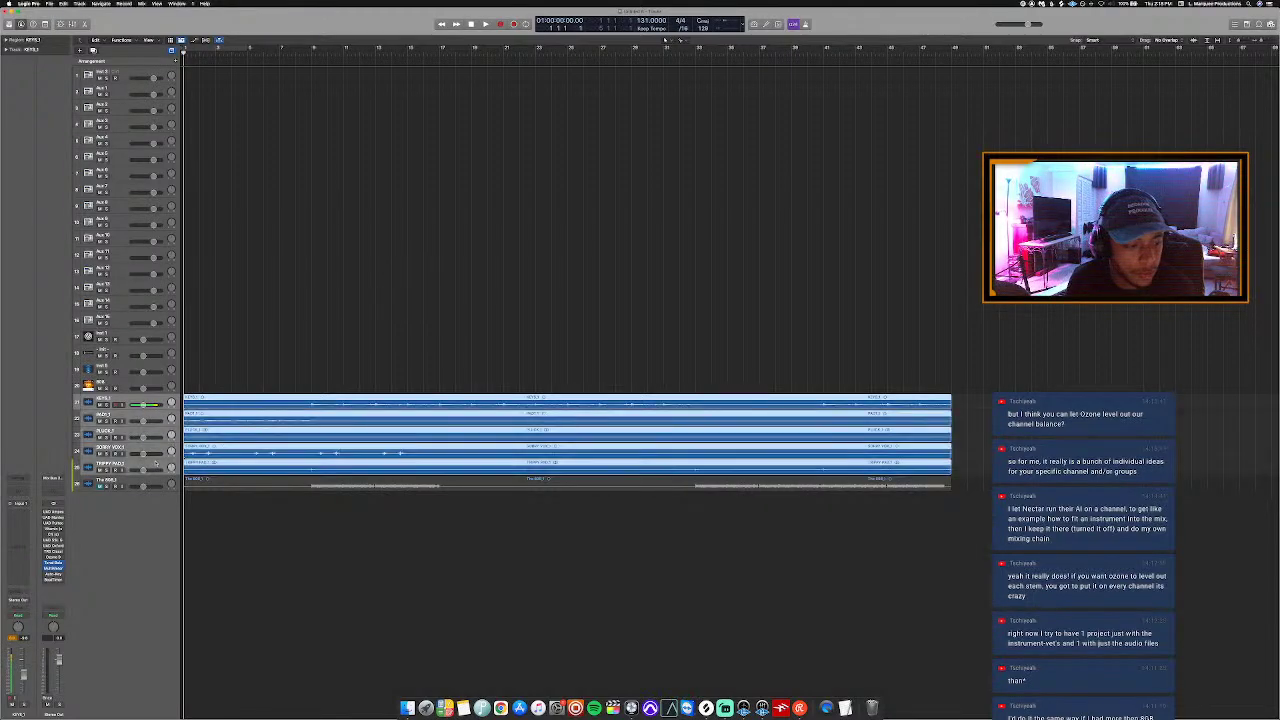
key("space")
key("super+f")
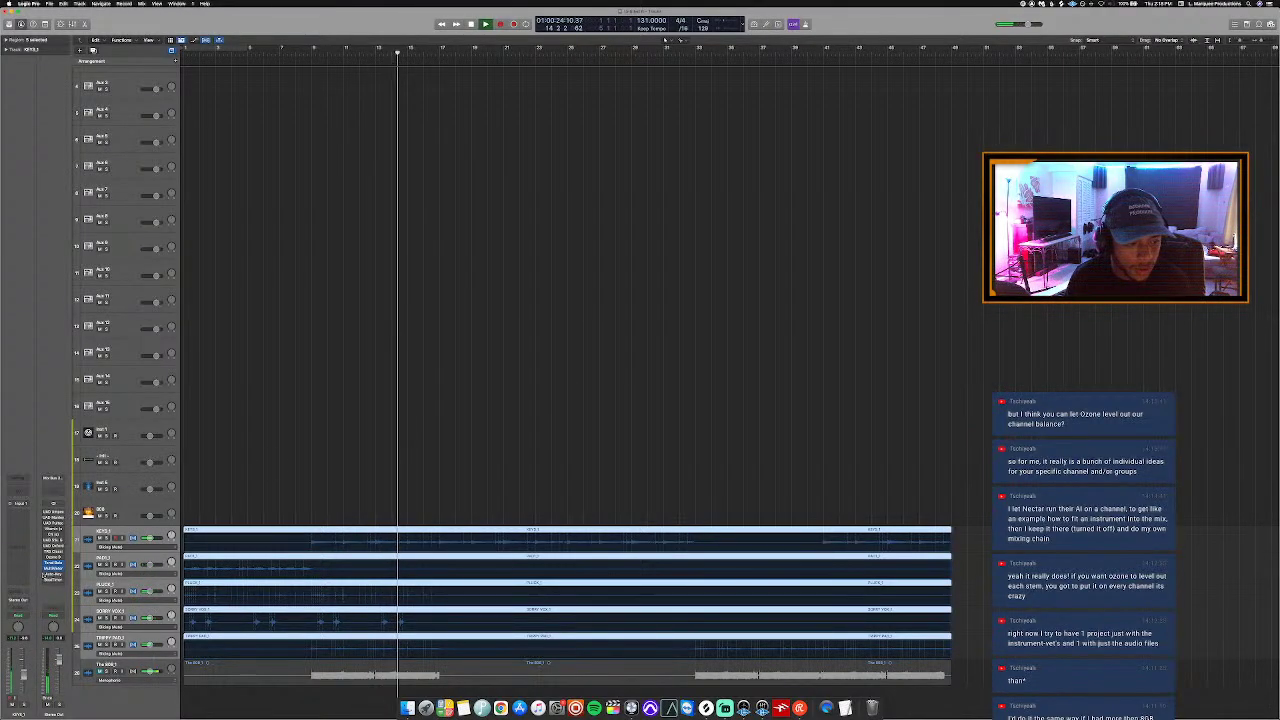
left_click(110, 546)
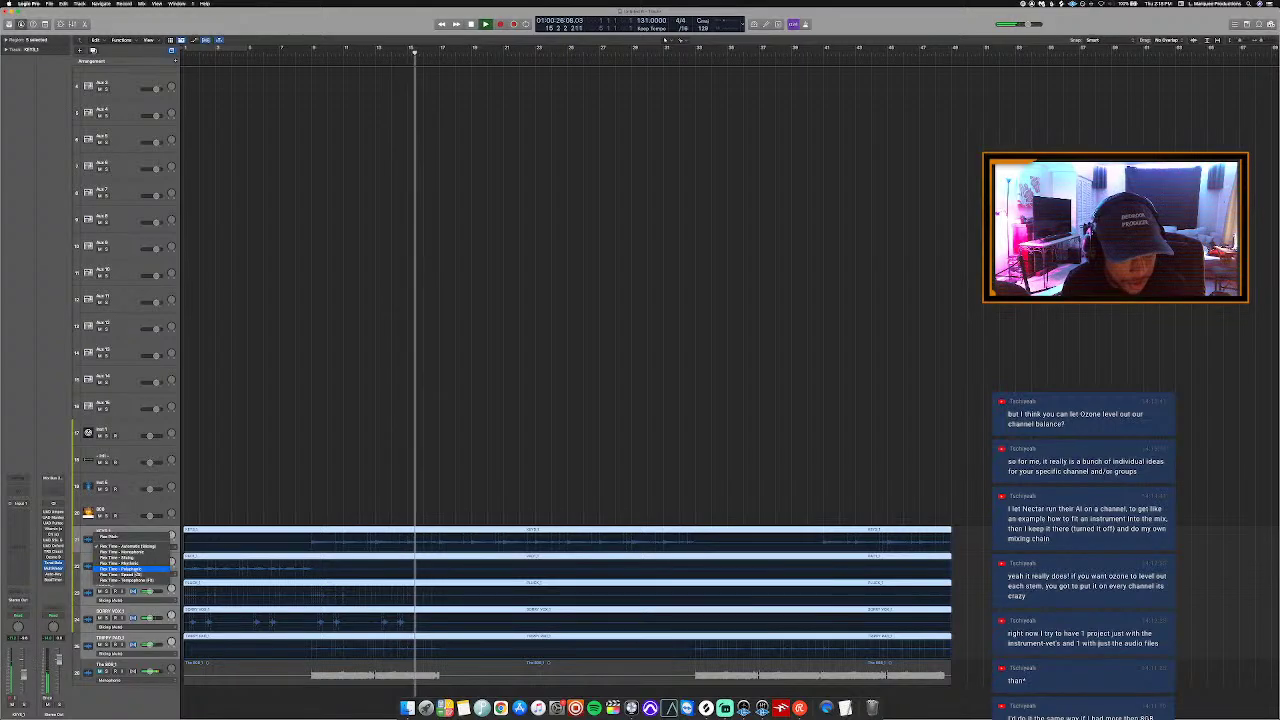
left_click(131, 574)
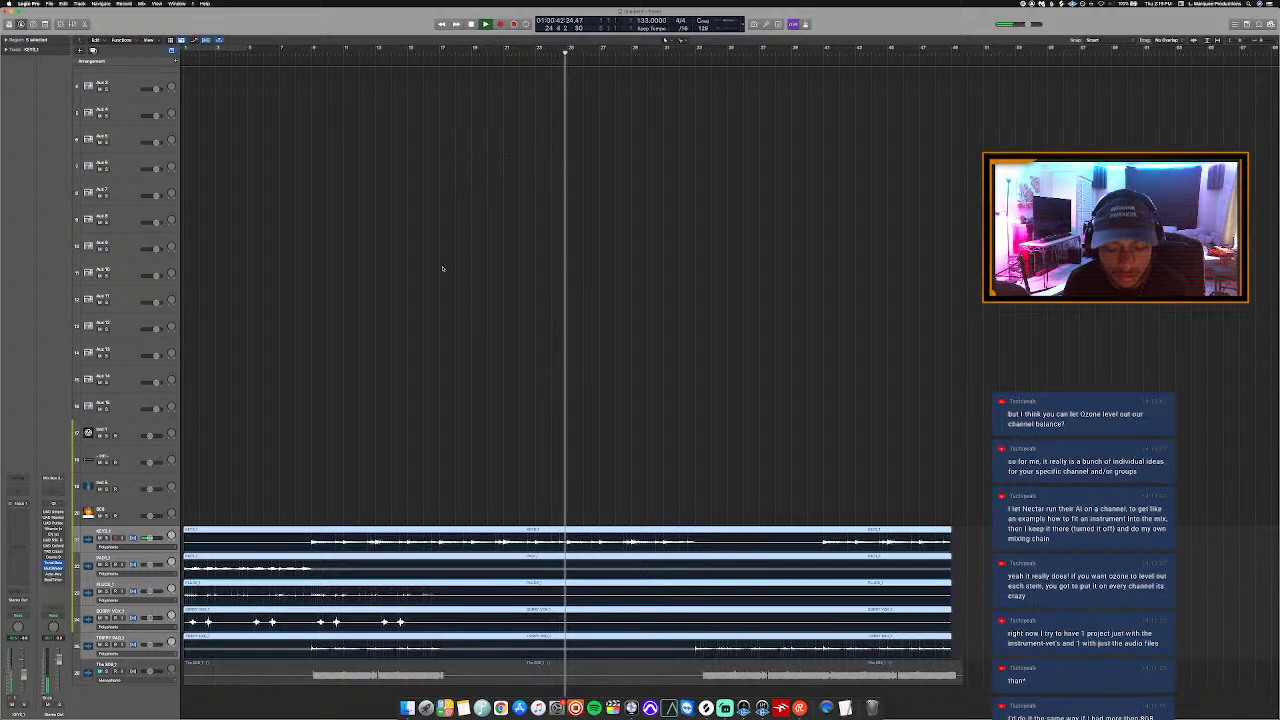
Step: Delete the 808 stem track along with its regions, and set the project tempo to 135 BPM
left_click(140, 667)
right_click(141, 667)
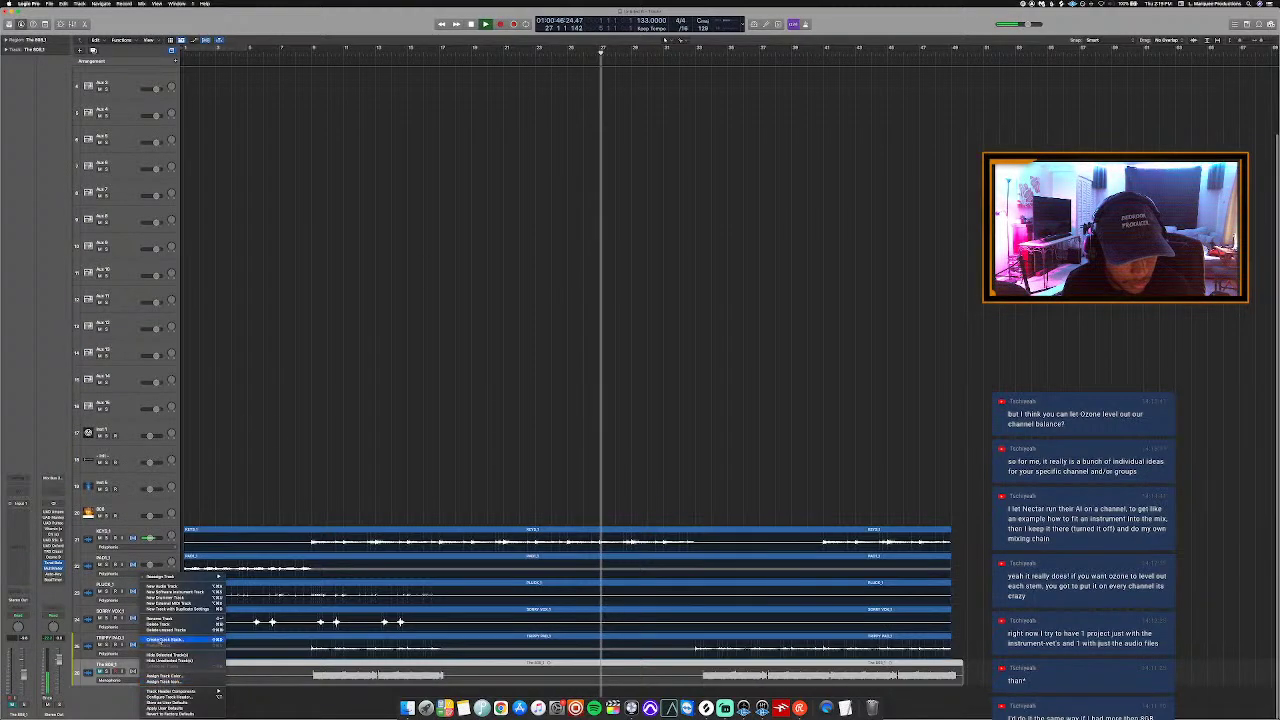
left_click(160, 624)
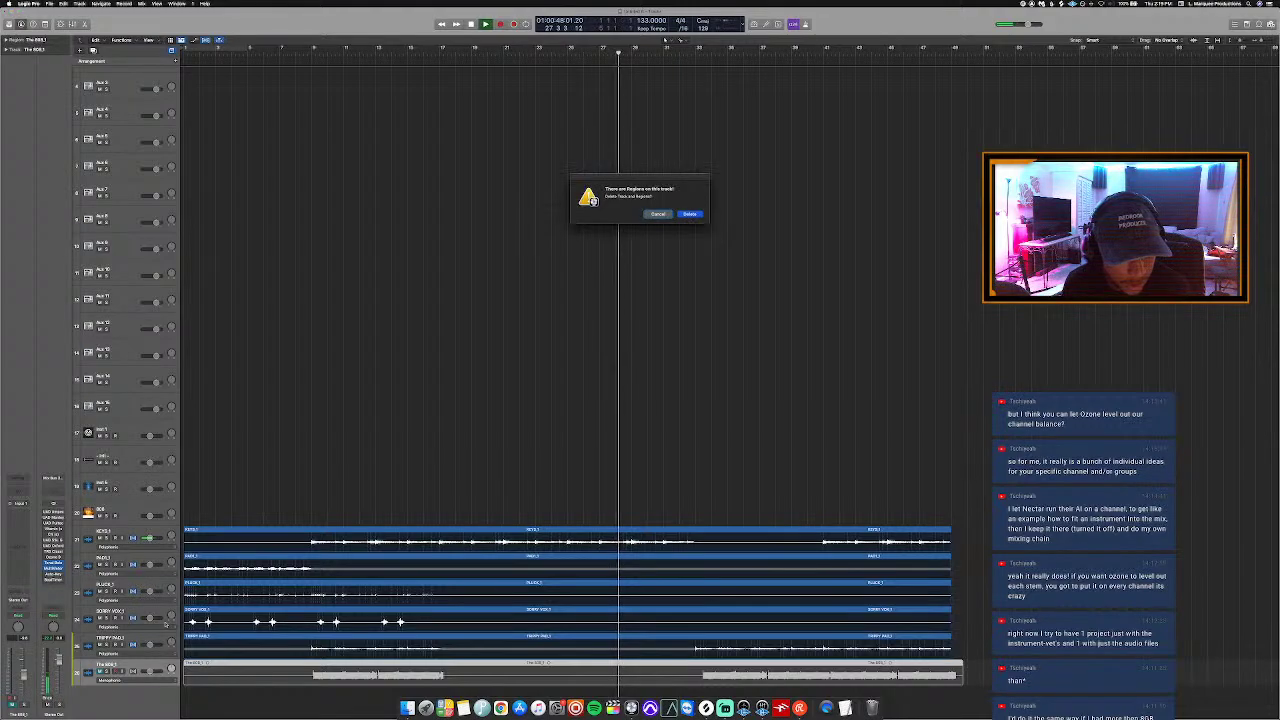
key("Return")
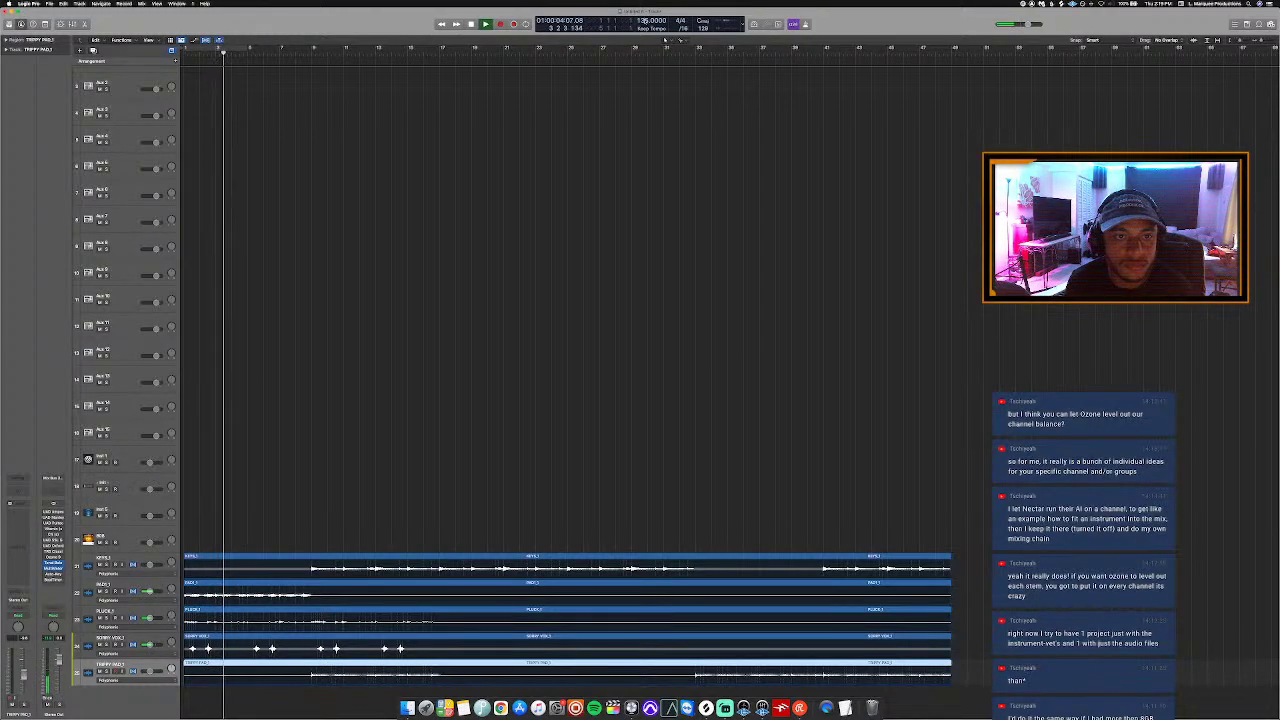
Step: Show the region parameters, transpose all five stem regions together and play the project from the beginning
left_click(7, 40)
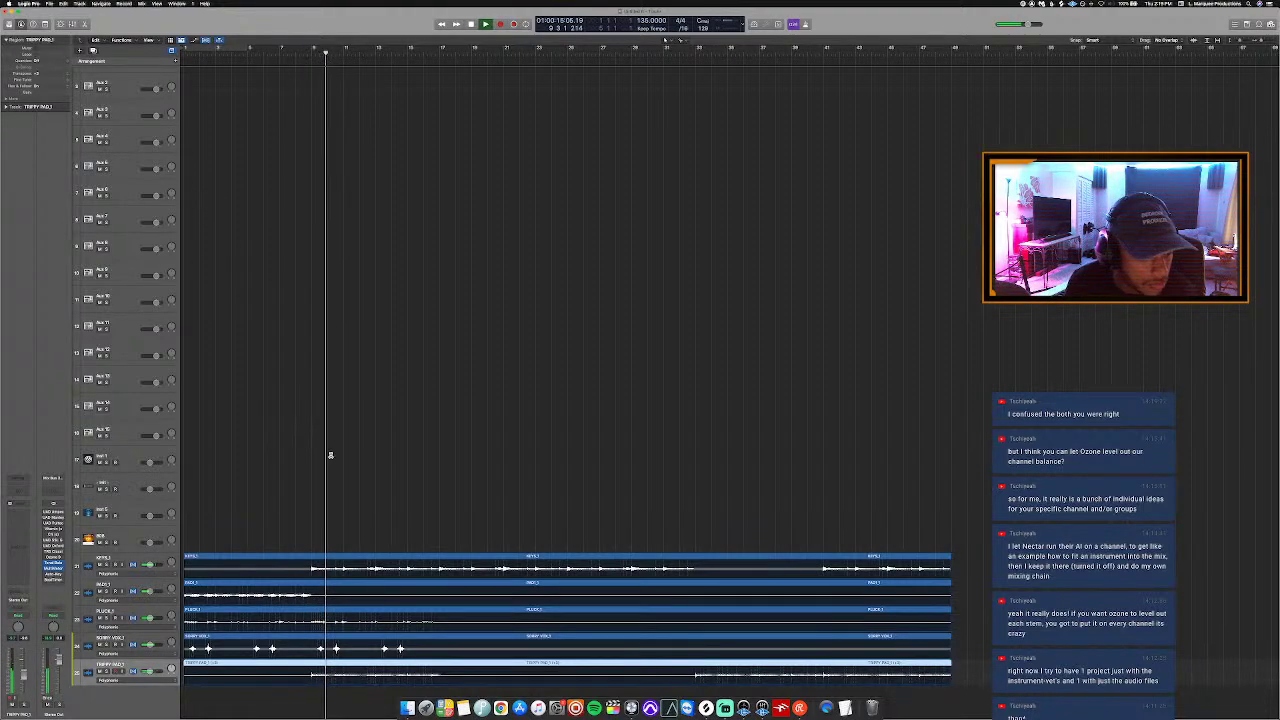
left_click(330, 548)
left_click_drag(330, 452, 318, 714)
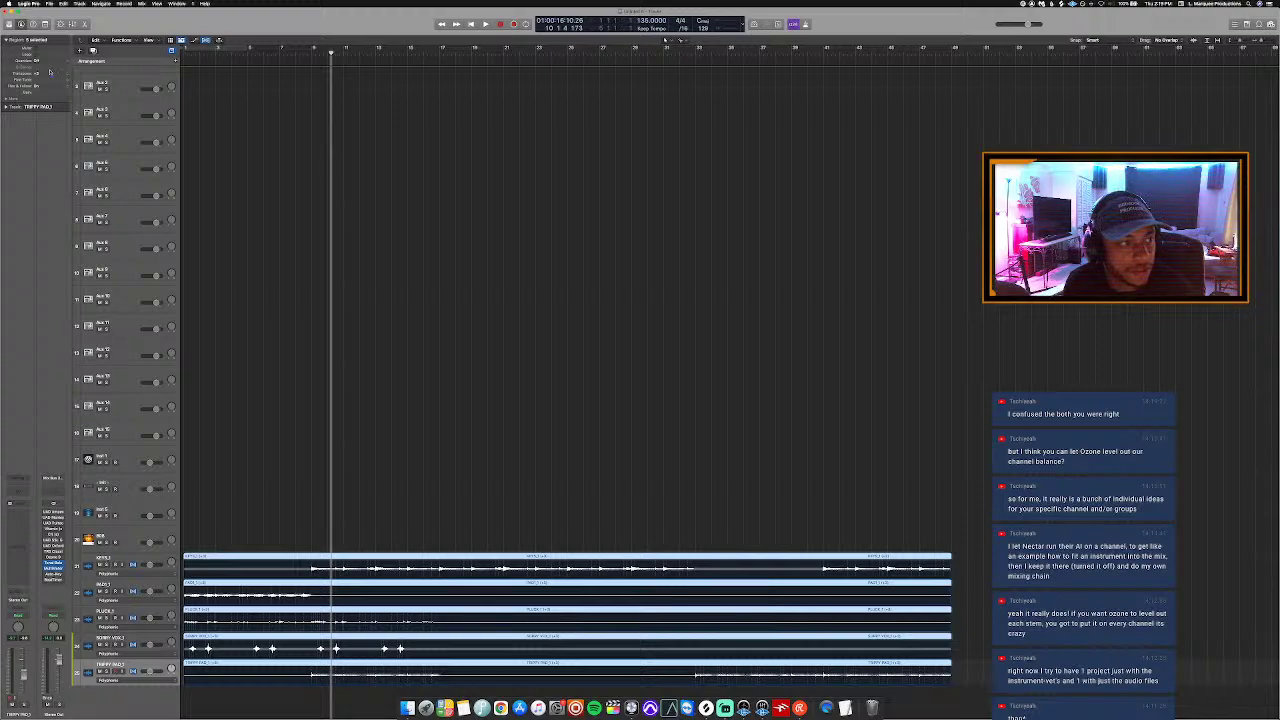
key("Return")
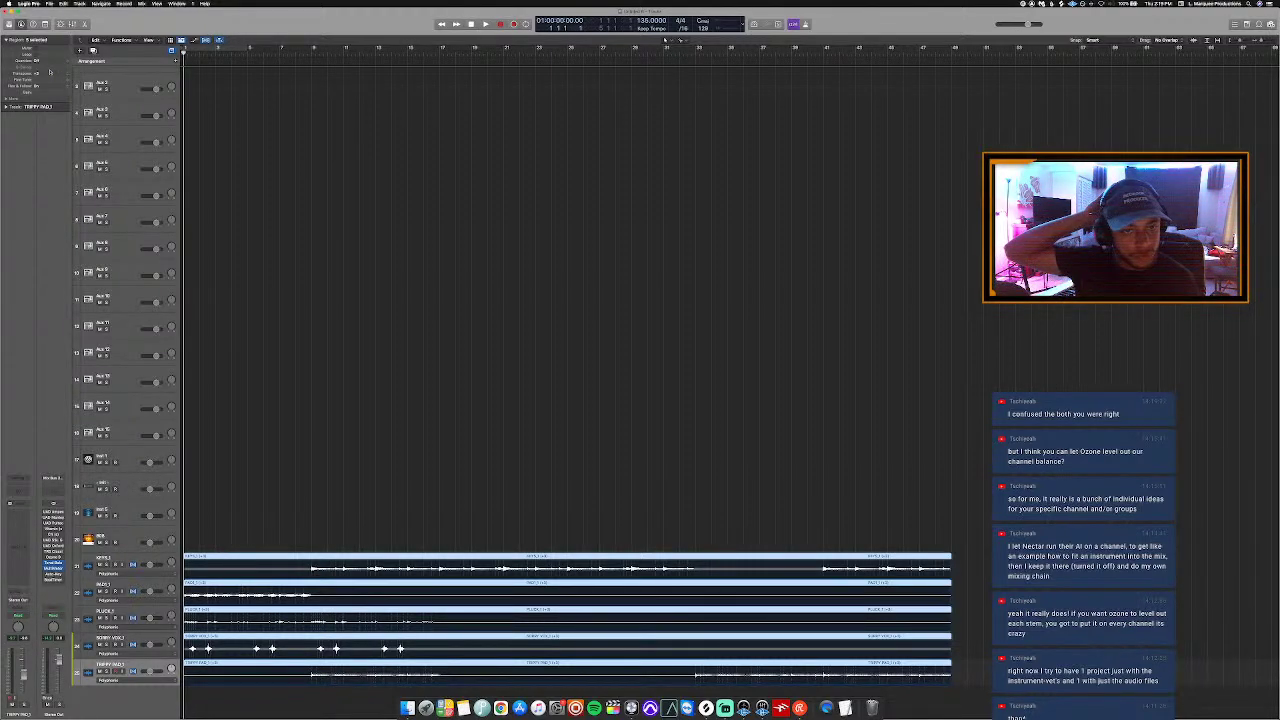
key("space")
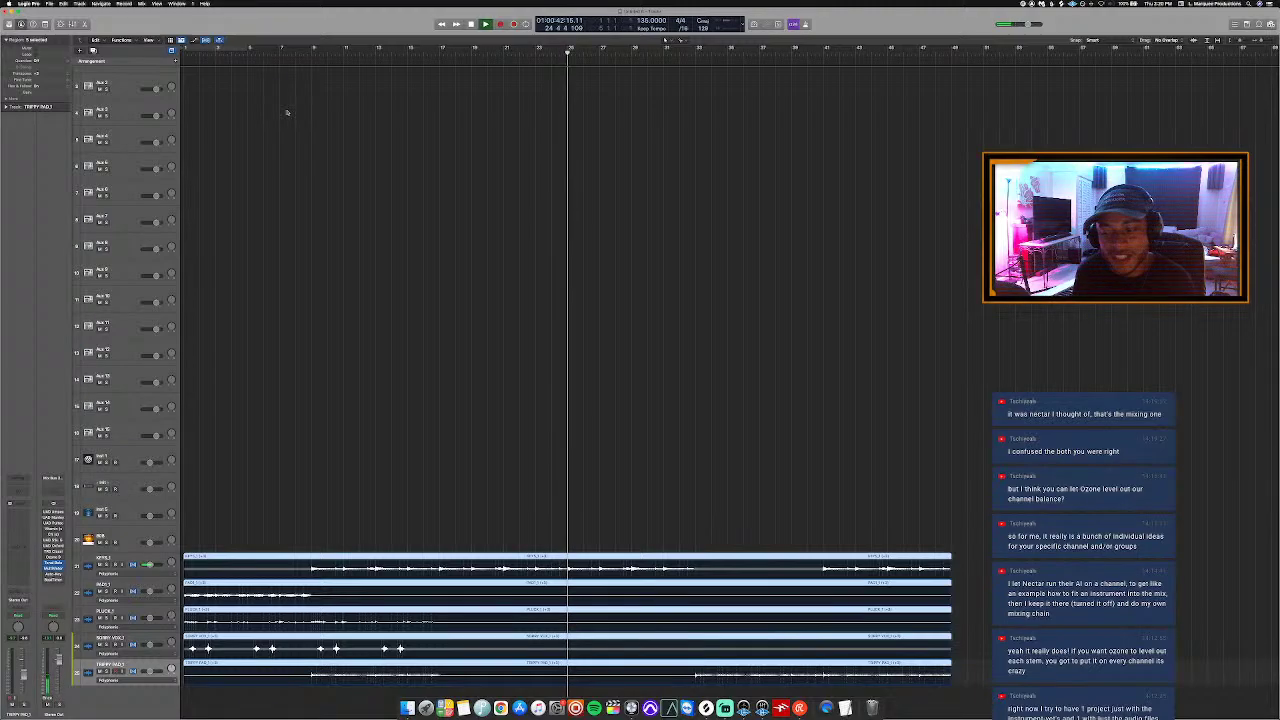
Step: Loop playback with a cycle range from bar 9 to bar 25, and select the first instrument track
scroll(336, 136, "down", 1)
scroll(336, 136, "up", 1)
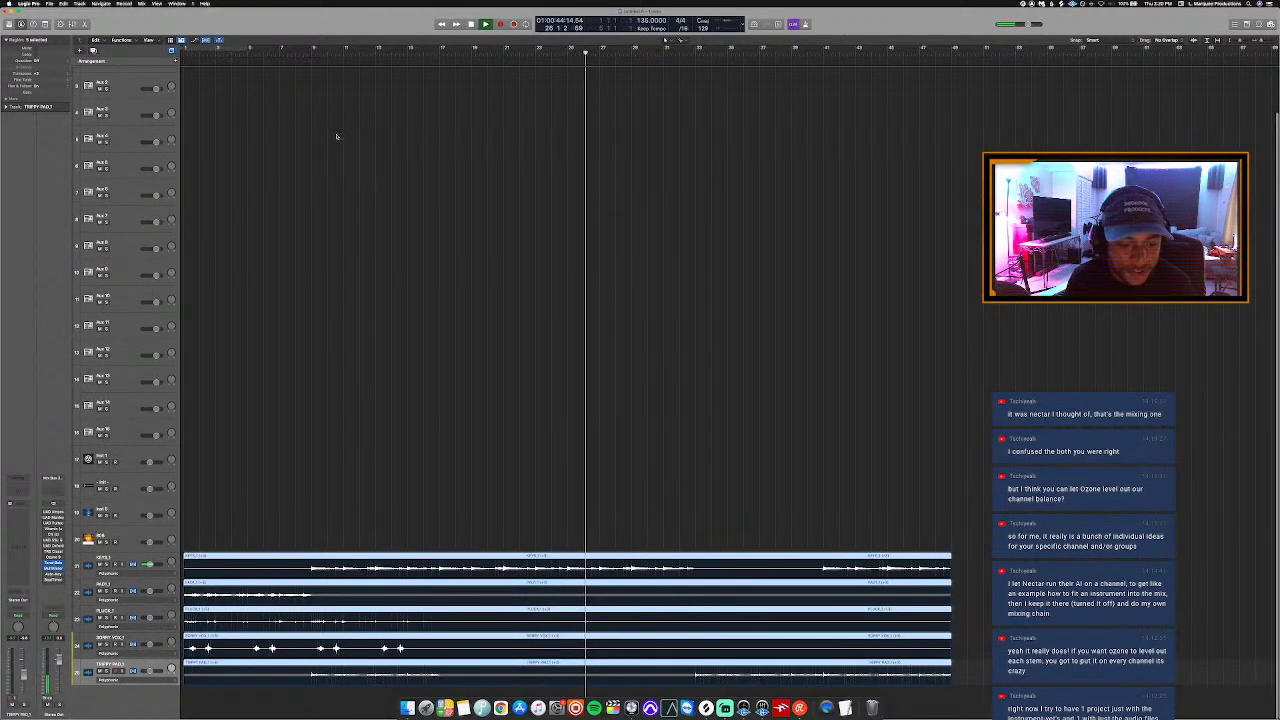
key("super+Up")
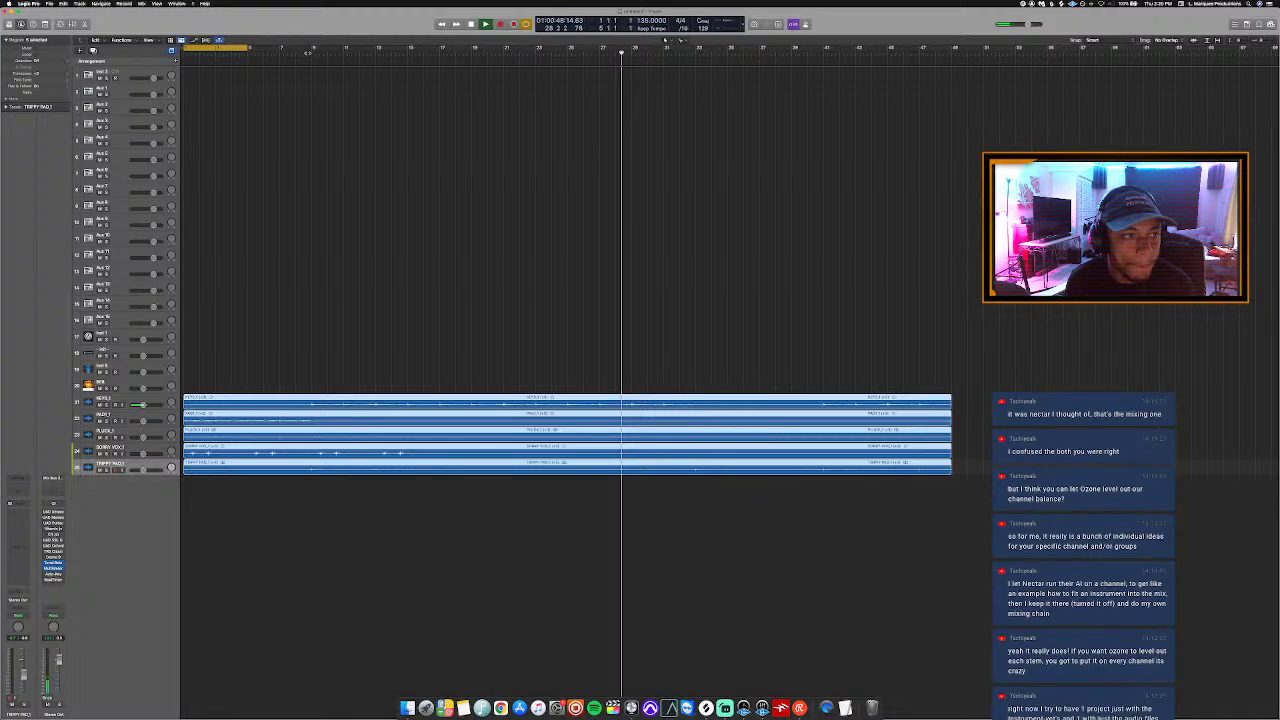
left_click_drag(328, 48, 602, 122)
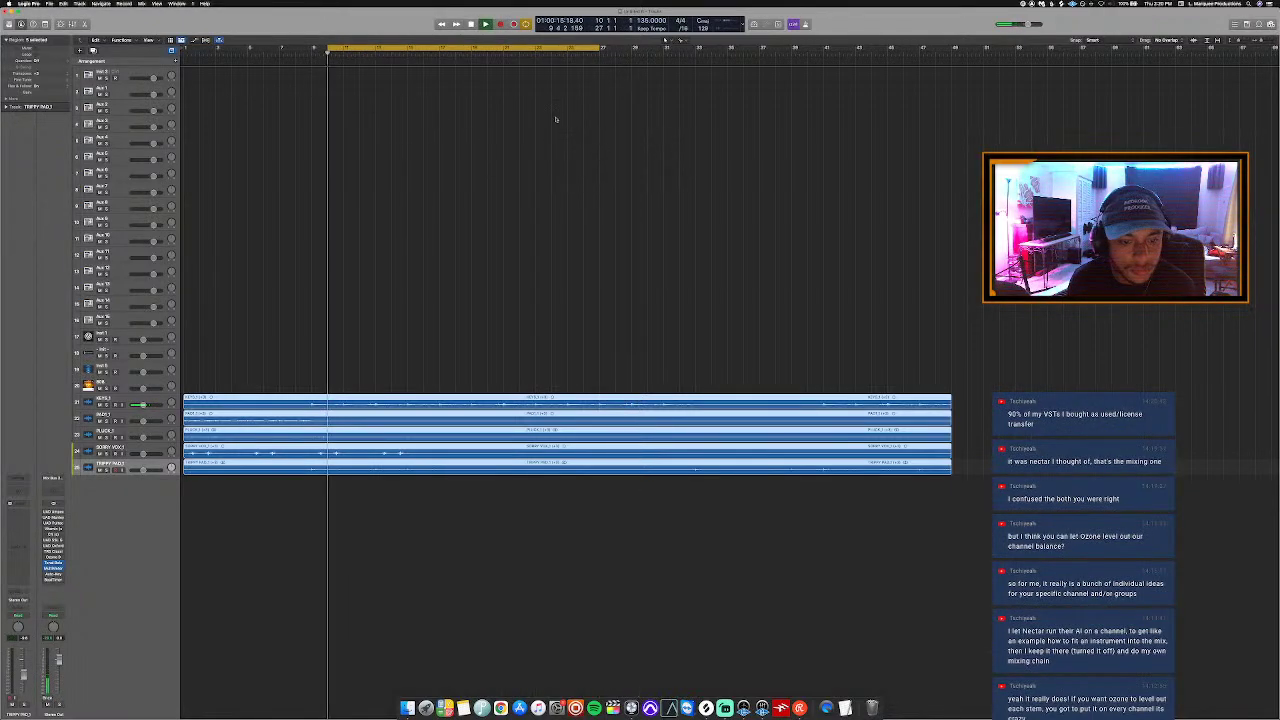
left_click(589, 52)
left_click(537, 51)
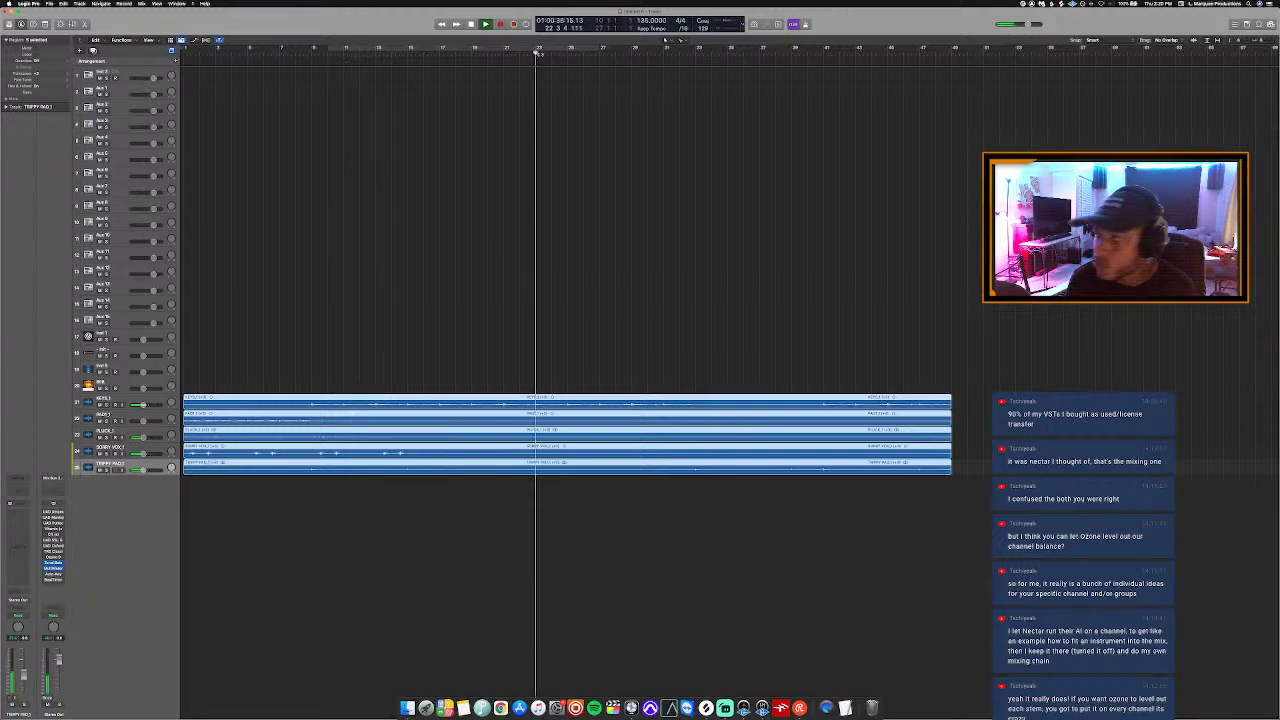
left_click(600, 48)
left_click_drag(600, 48, 567, 66)
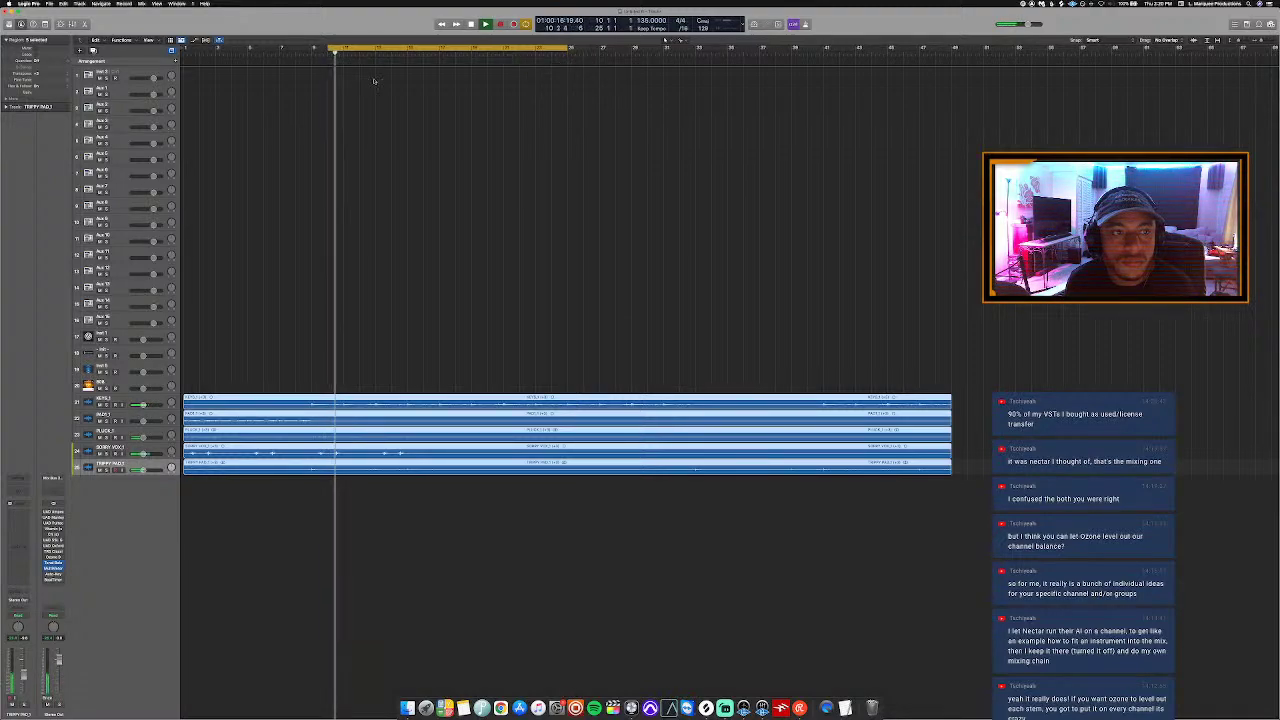
left_click(133, 73)
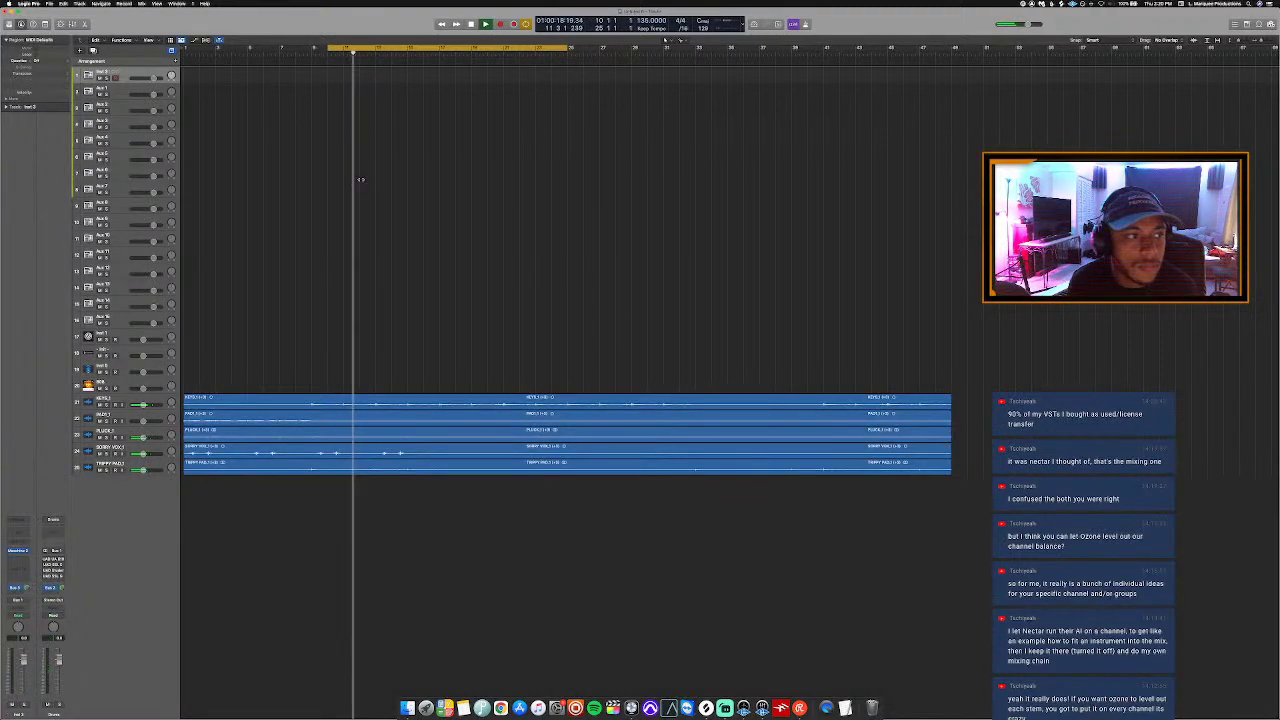
left_click_drag(328, 48, 310, 48)
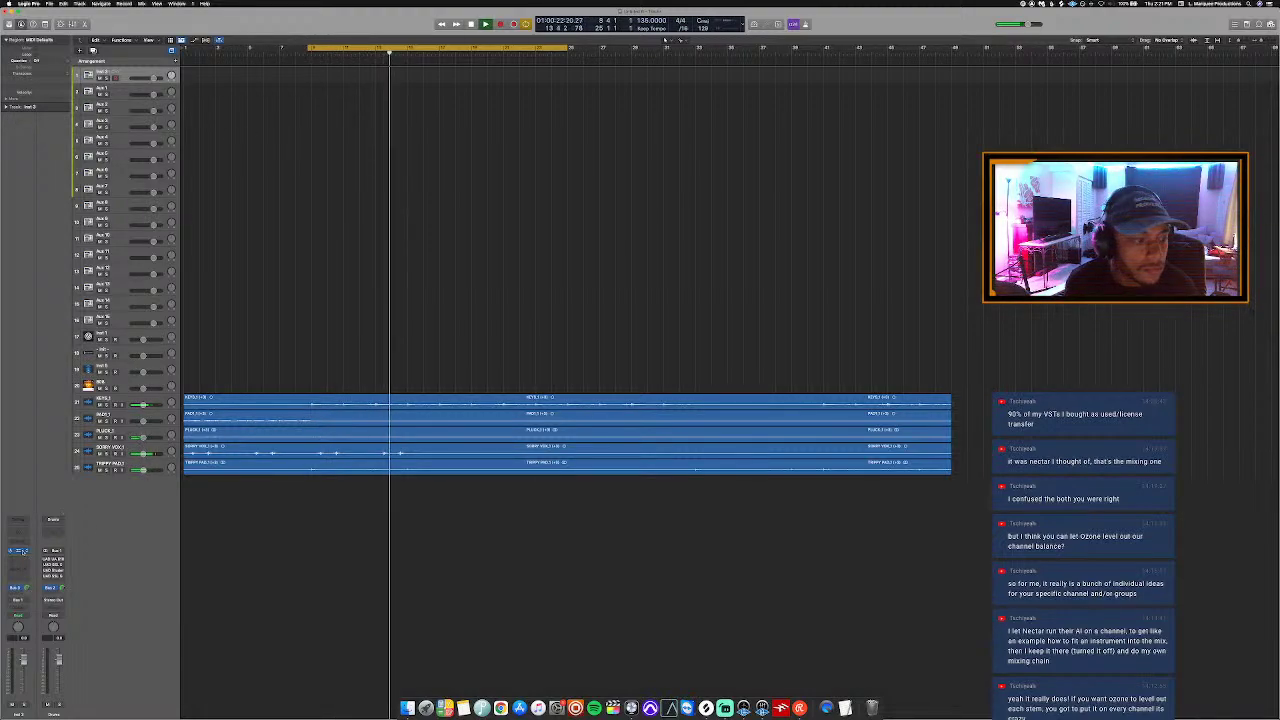
Step: Open Maschine 2 on the selected instrument track, switch to Finder and open the Drum Samples folder inside Music
left_click(18, 551)
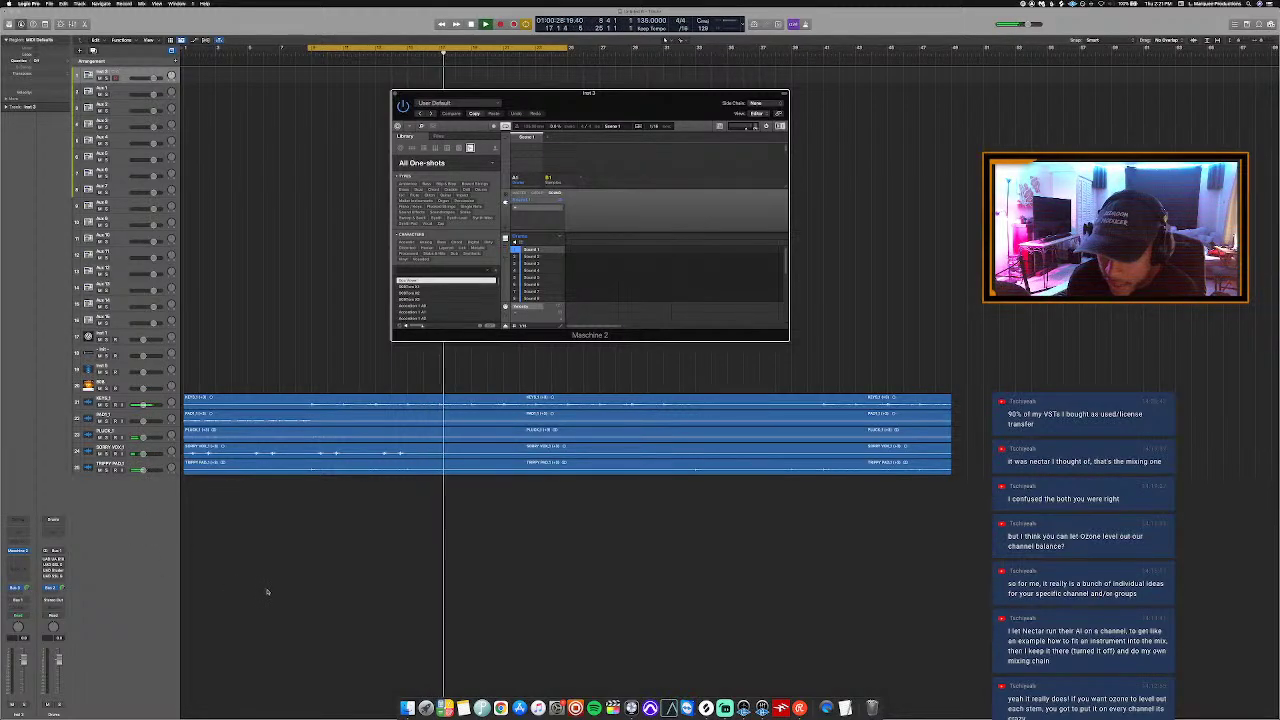
left_click(407, 708)
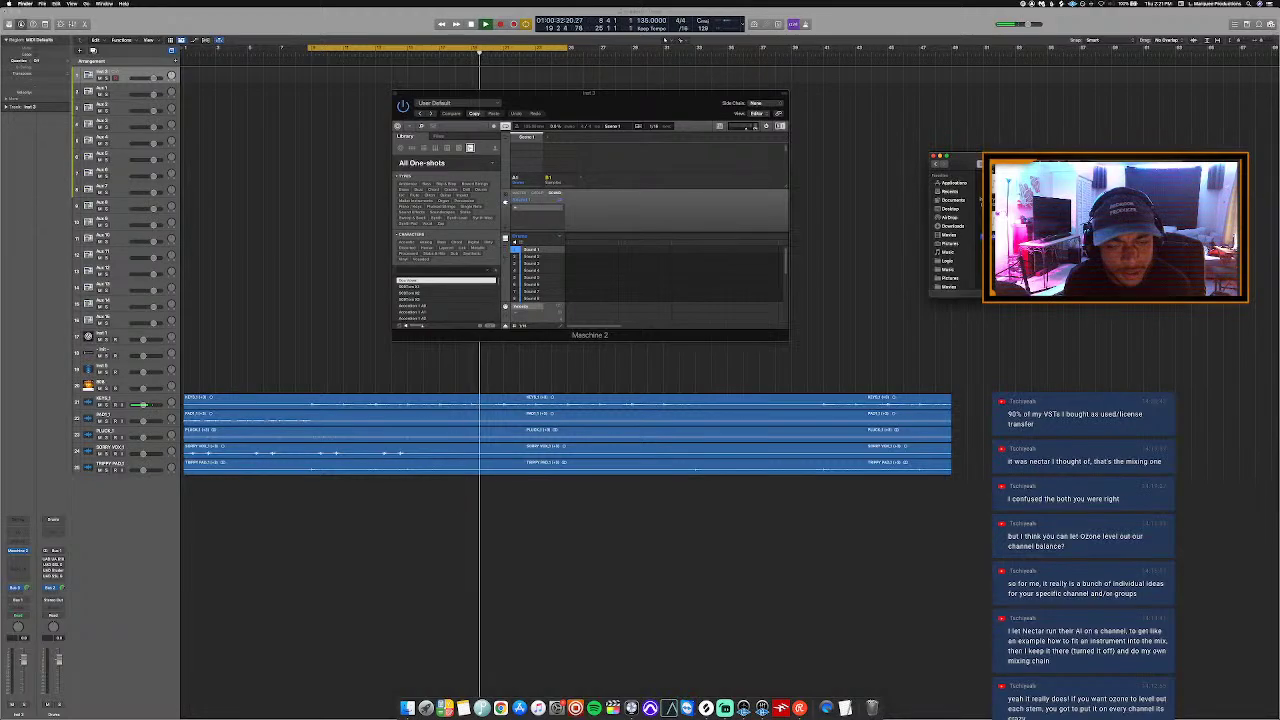
left_click_drag(960, 158, 854, 142)
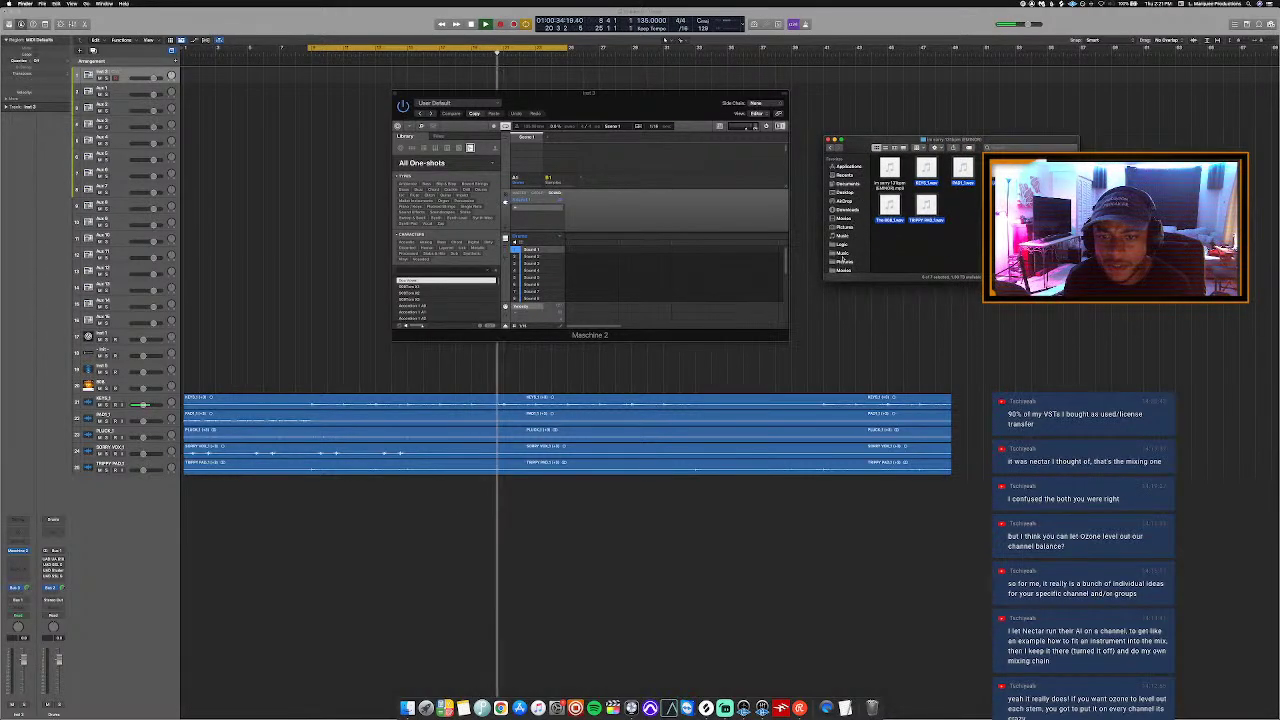
left_click(842, 253)
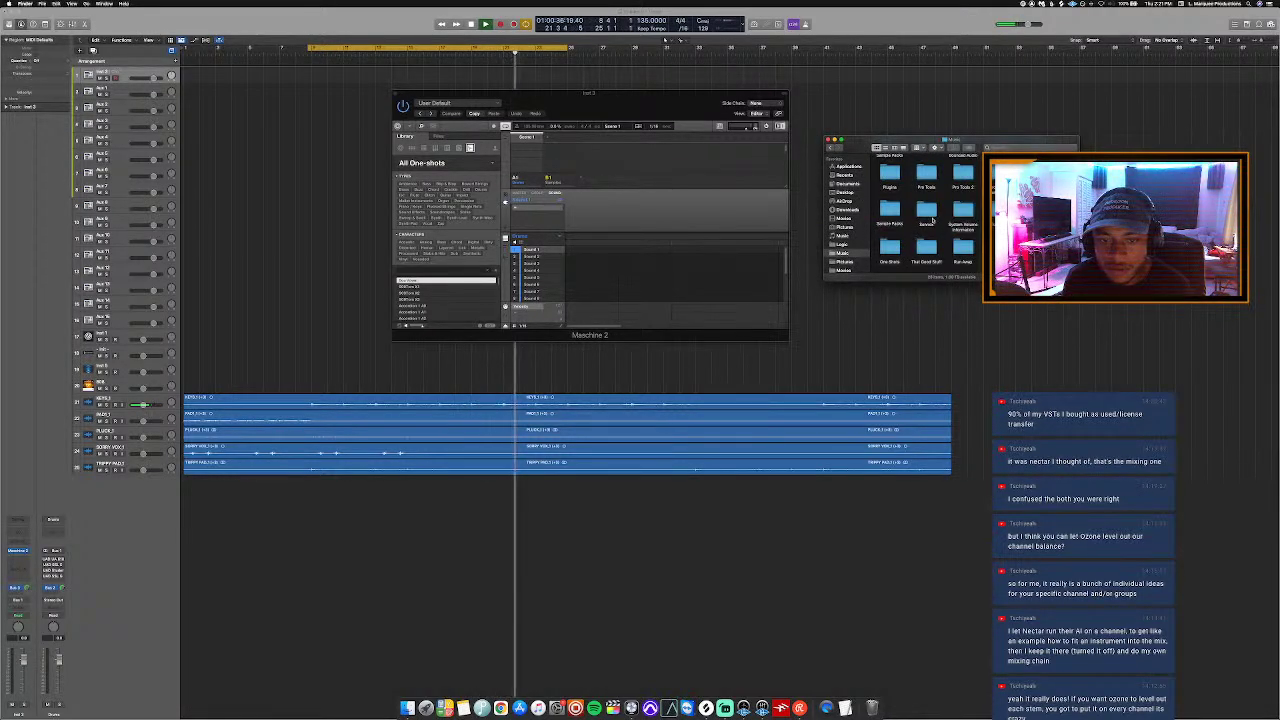
scroll(933, 220, "up", 3)
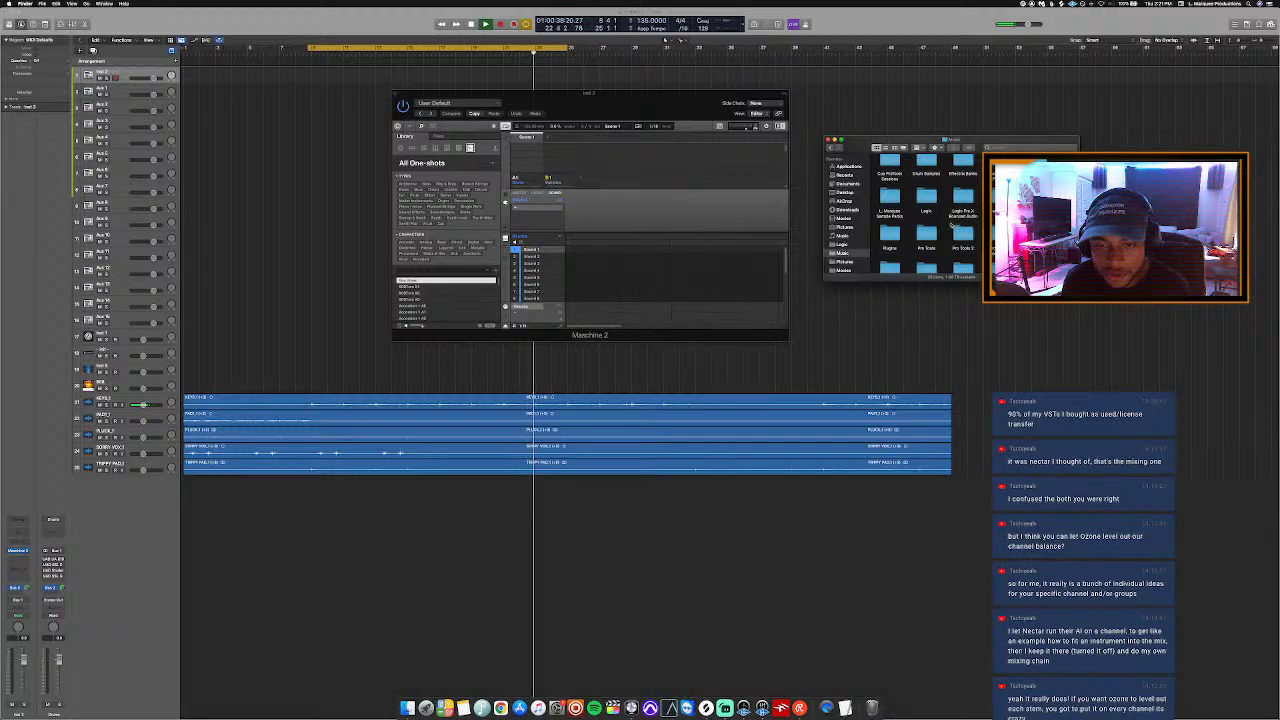
scroll(951, 225, "up", 2)
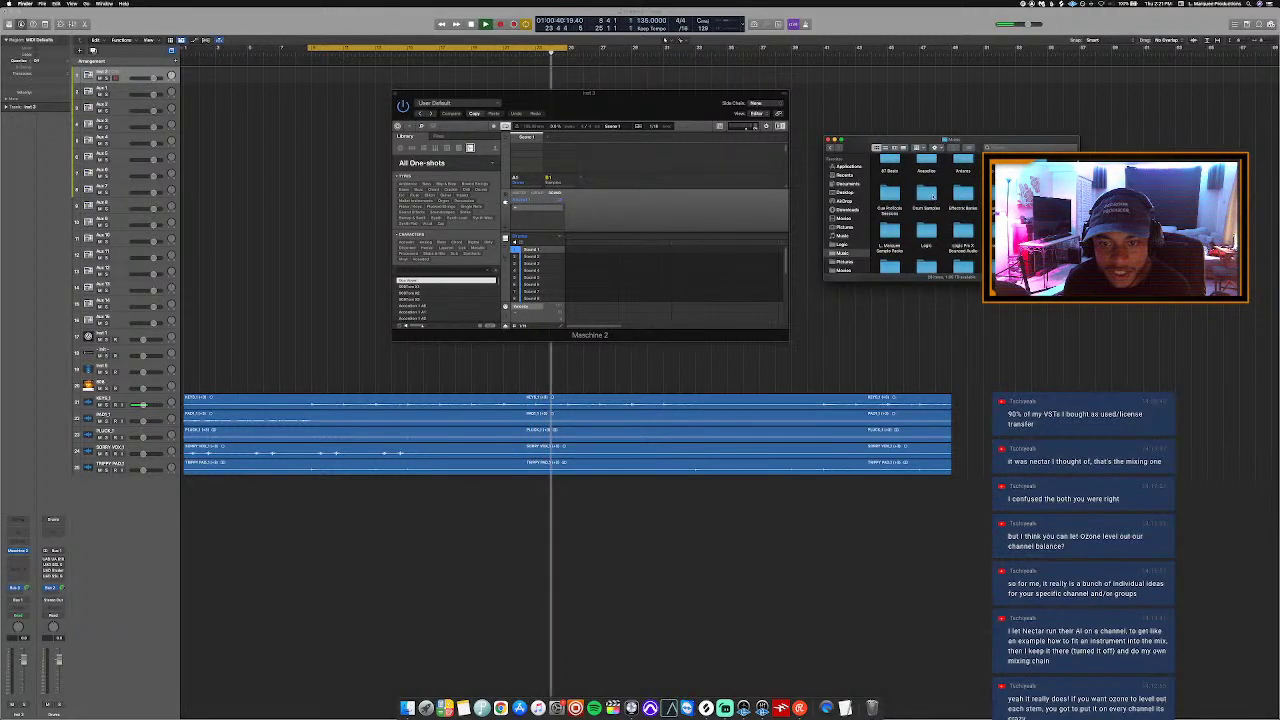
left_click(927, 193)
double_click(927, 193)
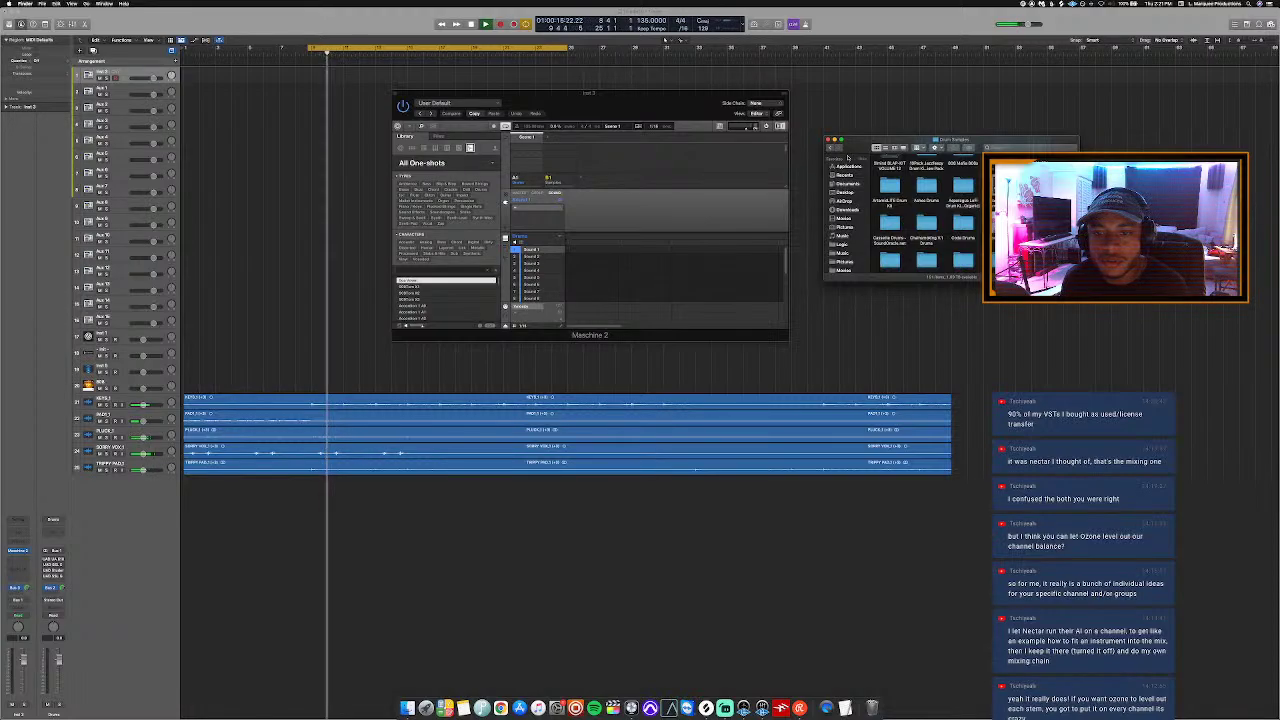
Step: Open the DECAP Drums That Knock kit with the green artwork, check its One Shots folder and return to the kit folder
scroll(926, 220, "down", 5)
scroll(926, 220, "up", 3)
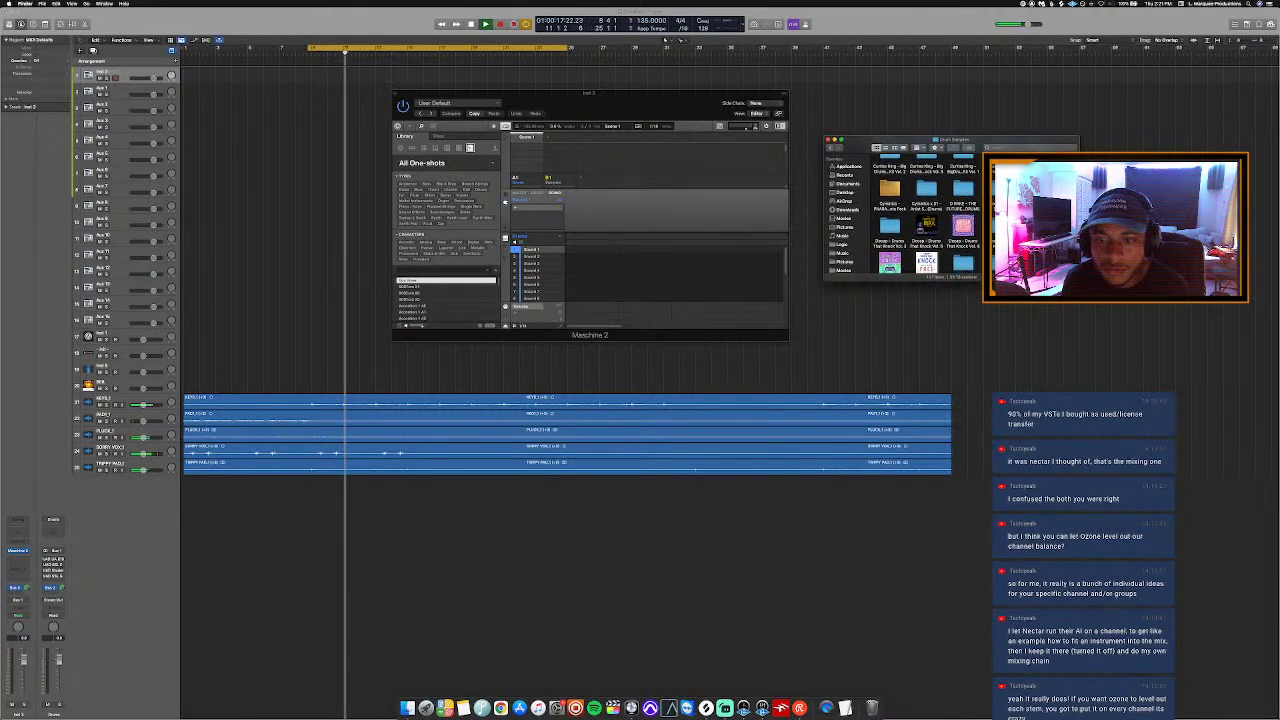
scroll(926, 220, "down", 5)
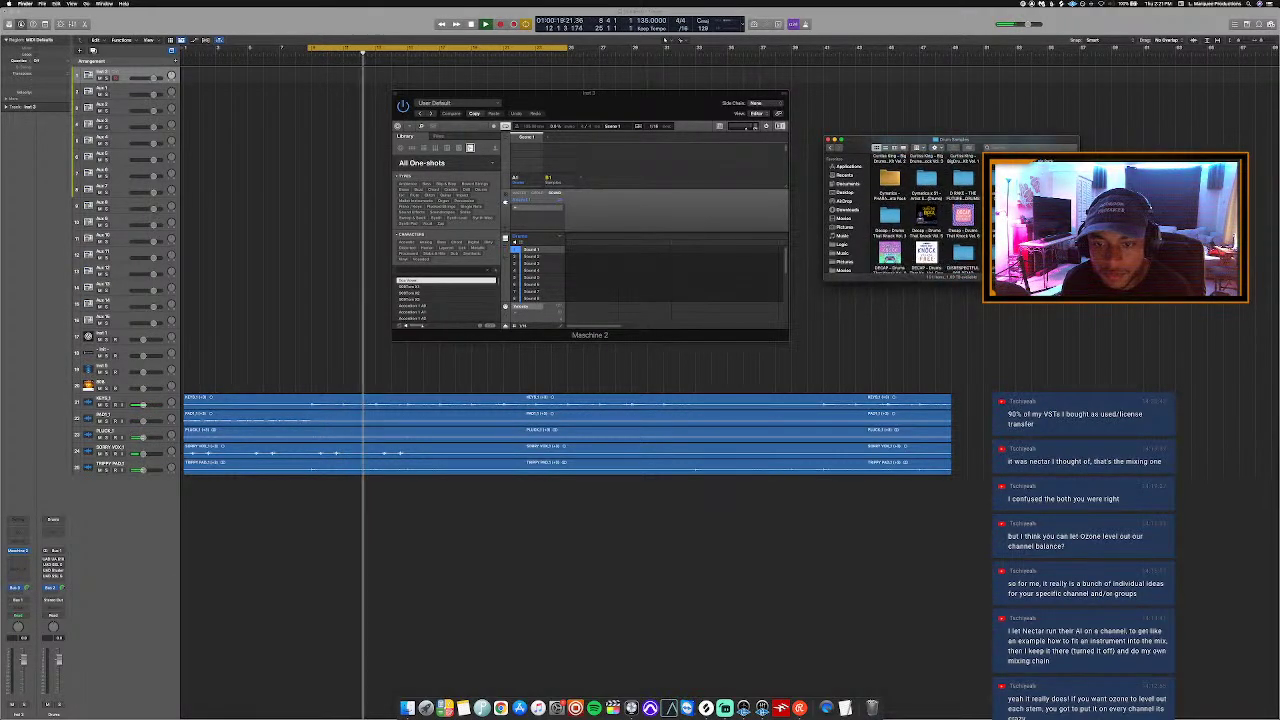
scroll(926, 220, "down", 1)
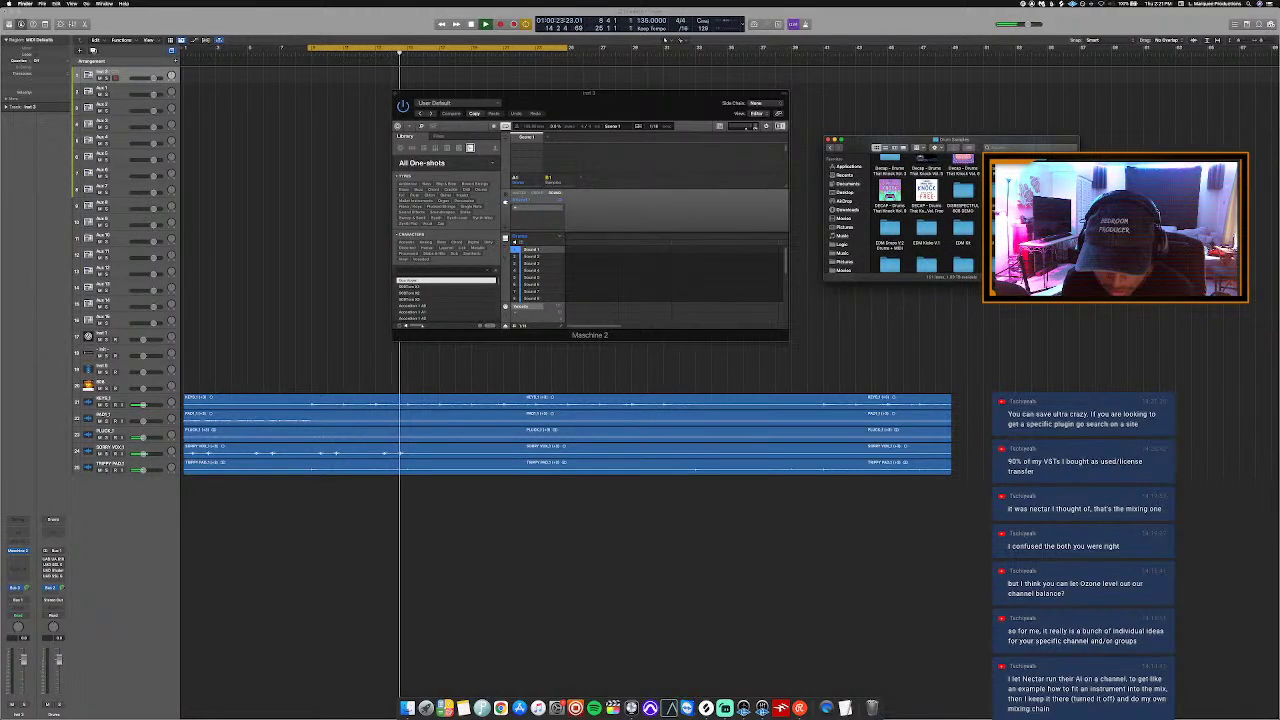
scroll(926, 210, "up", 2)
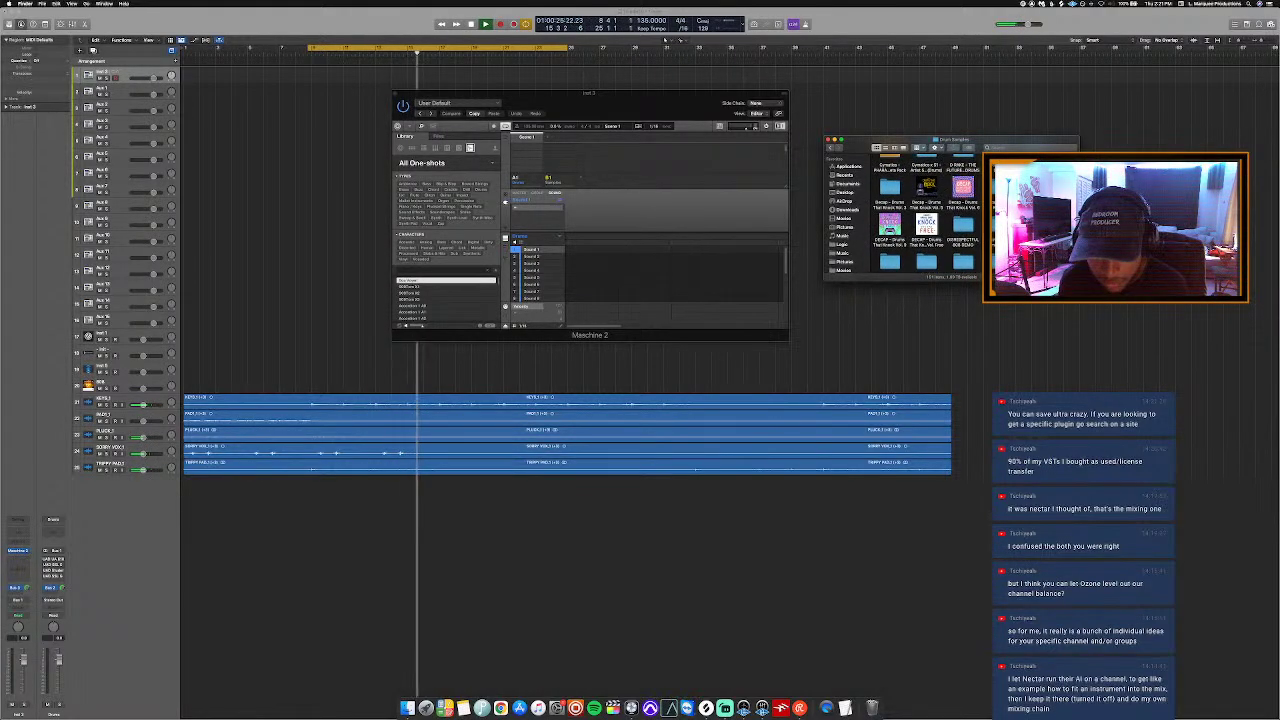
scroll(926, 210, "up", 2)
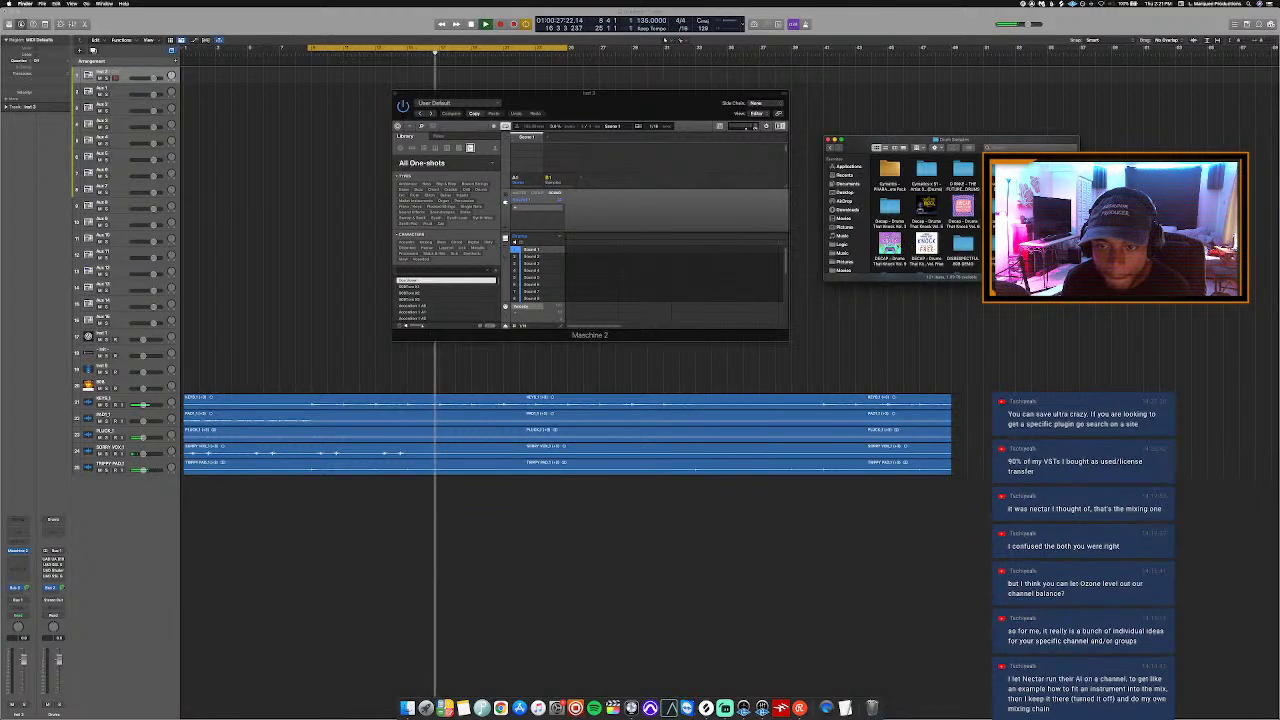
left_click(890, 250)
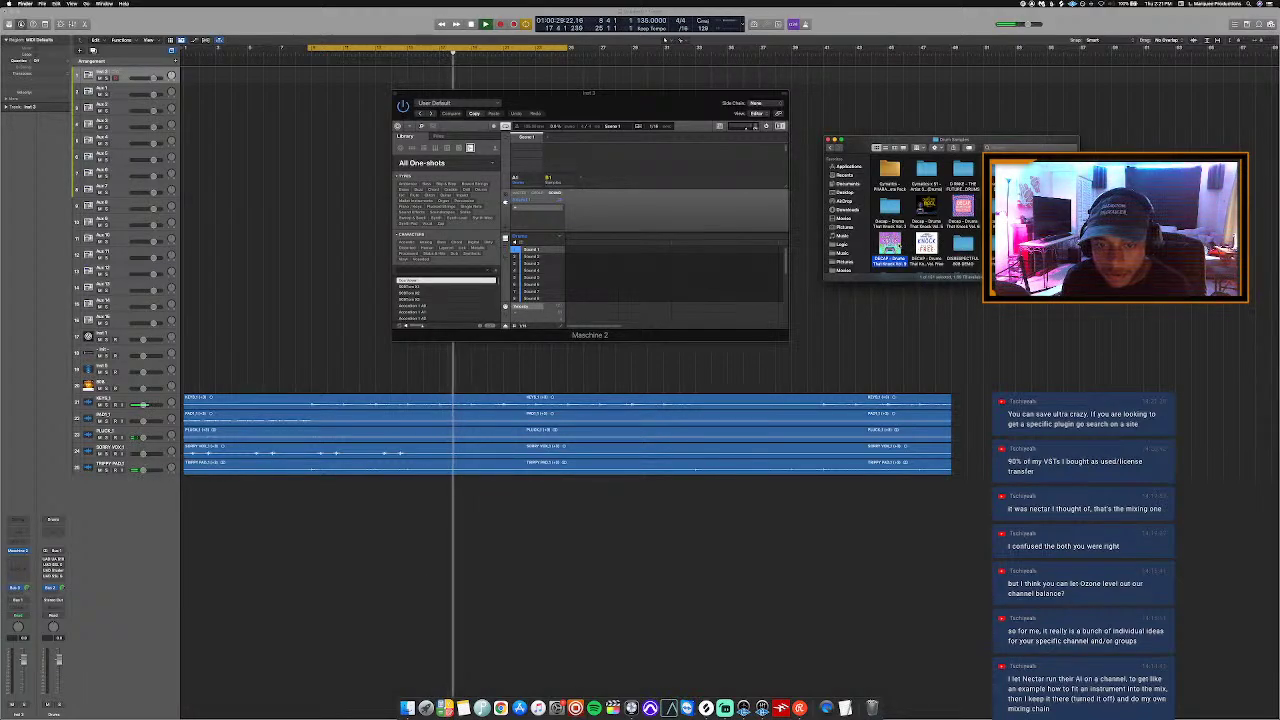
double_click(901, 246)
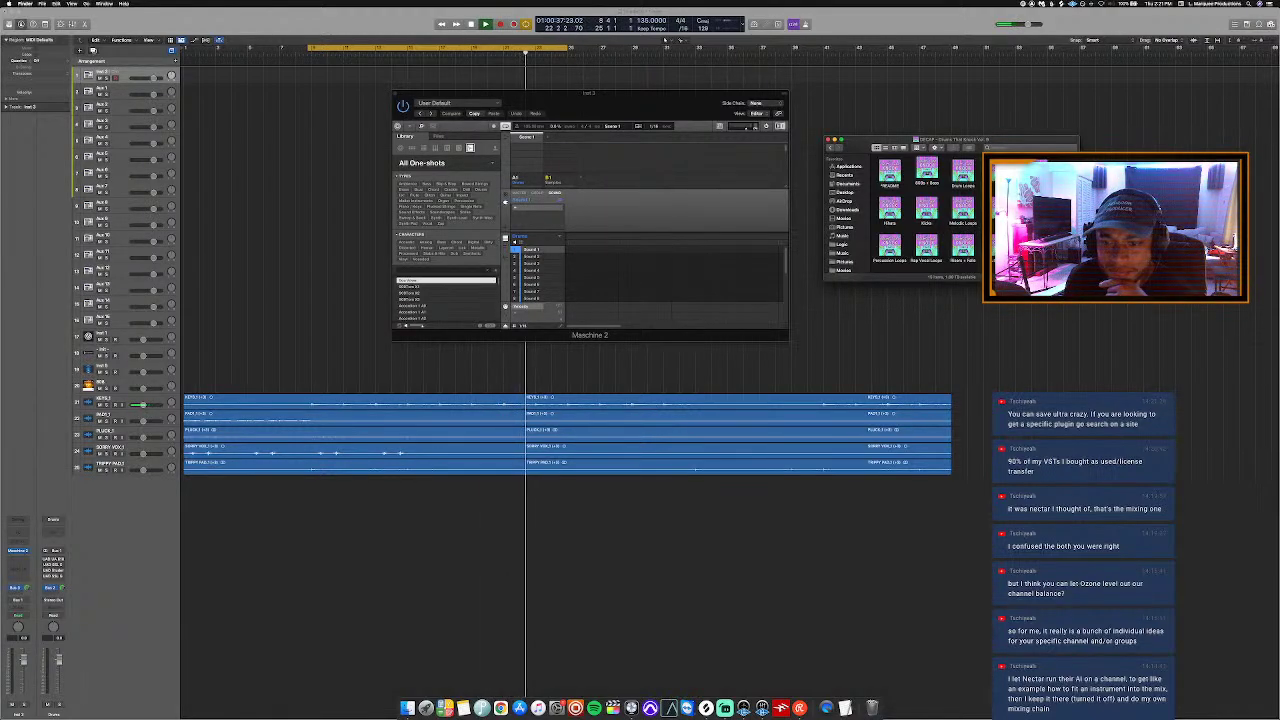
double_click(890, 245)
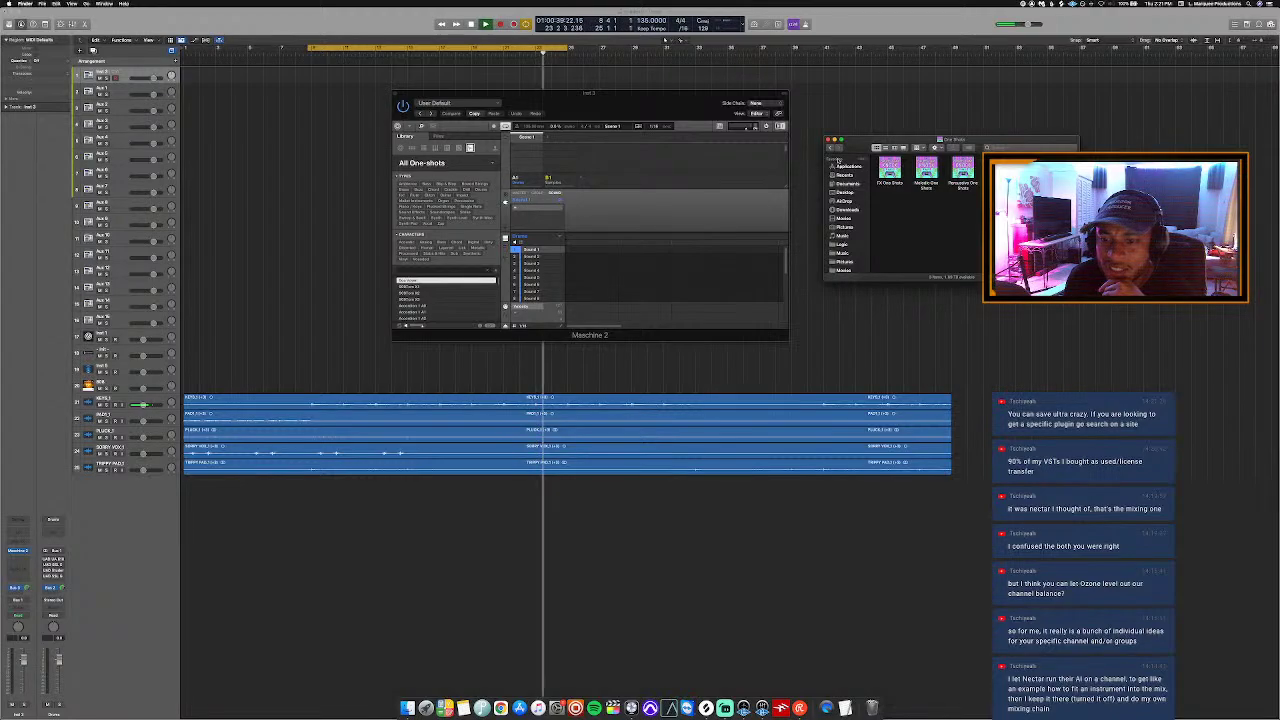
left_click(831, 150)
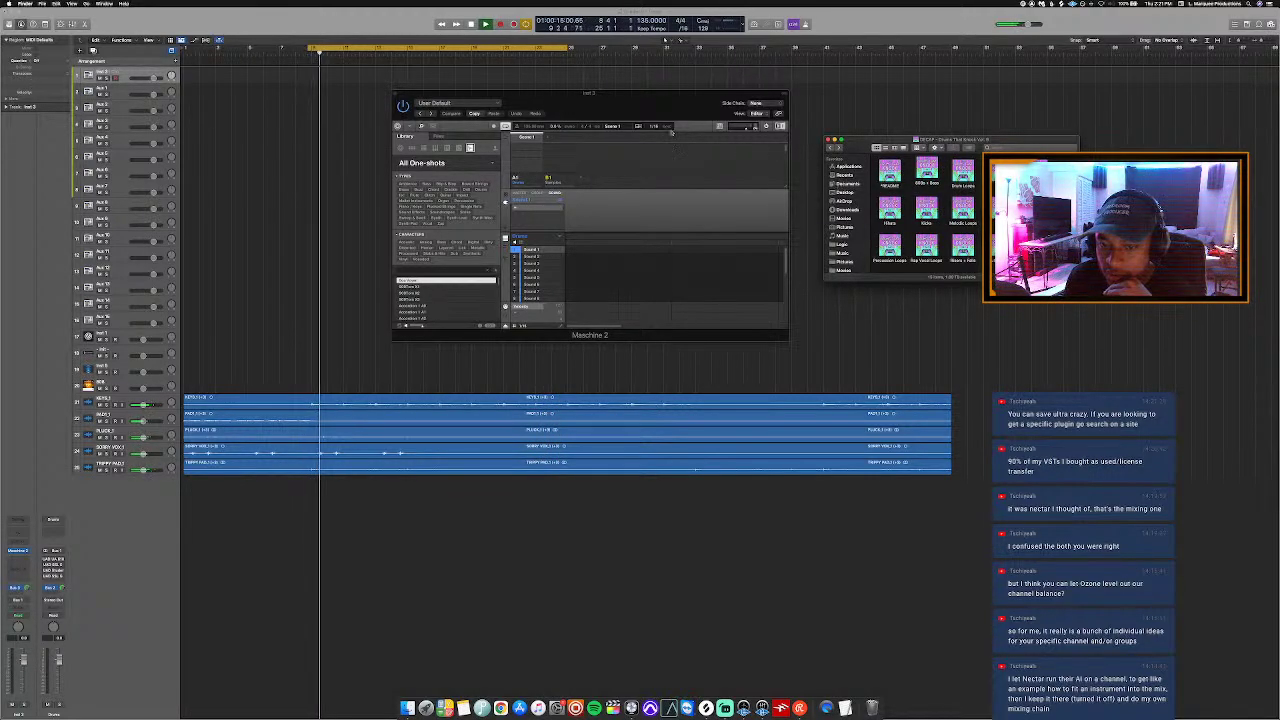
Step: Switch back to Logic Pro and extend the end of the cycle range to bar 29
key("super+Tab")
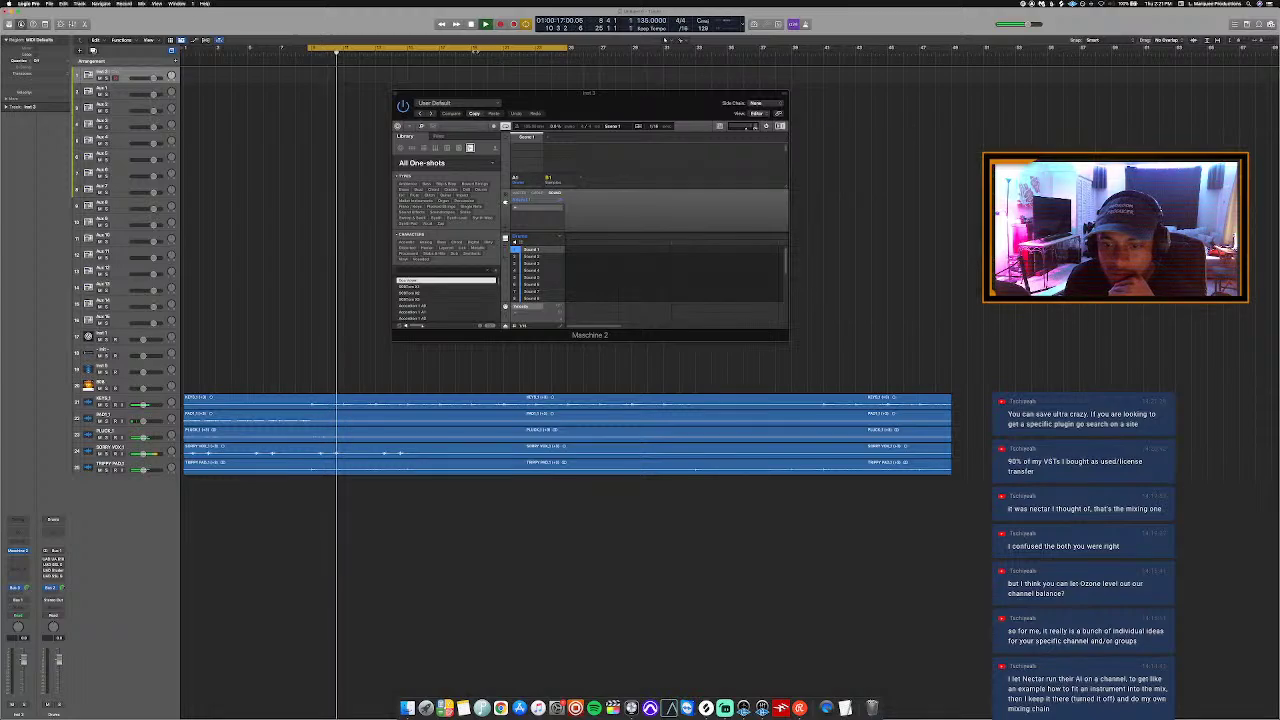
left_click(503, 50)
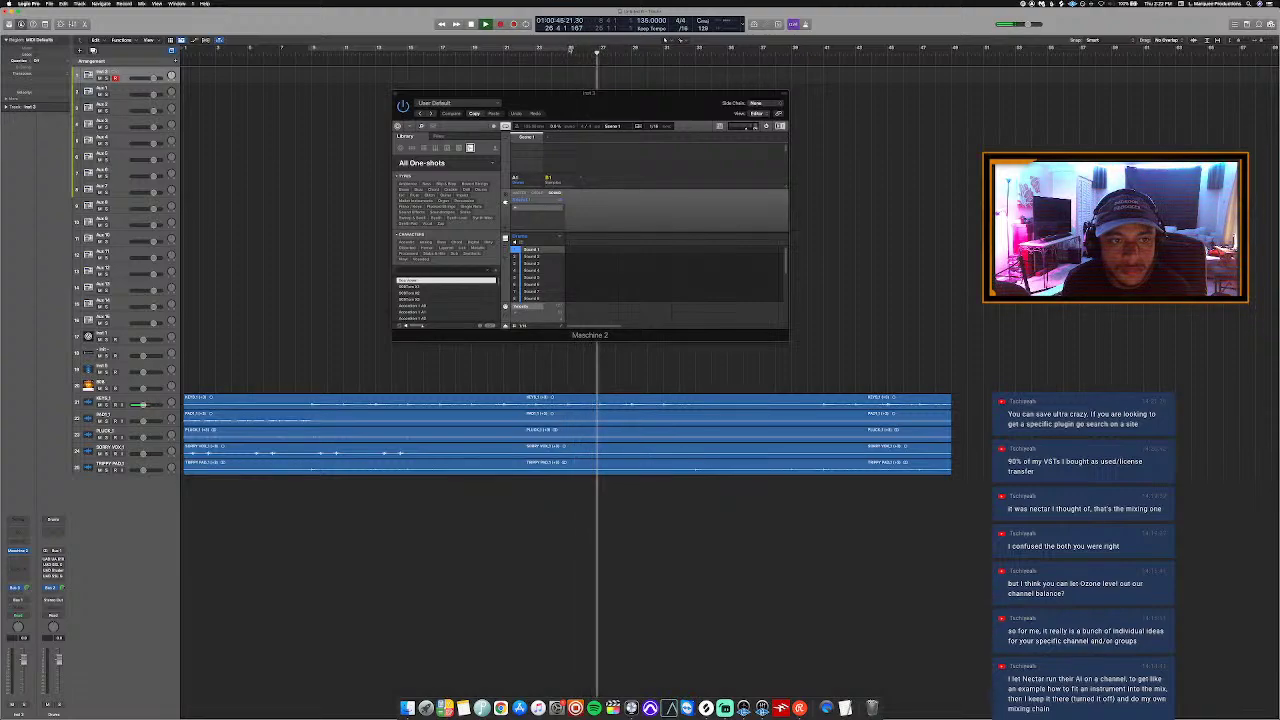
left_click(569, 48)
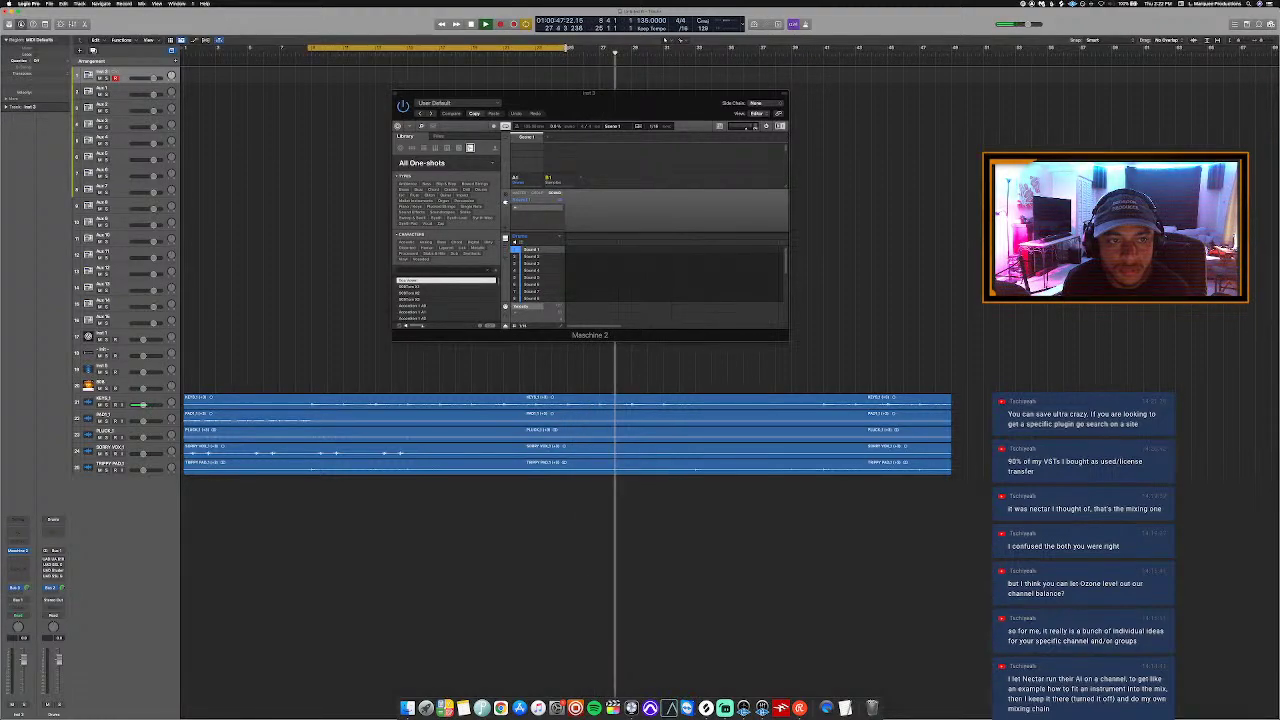
left_click_drag(568, 48, 633, 53)
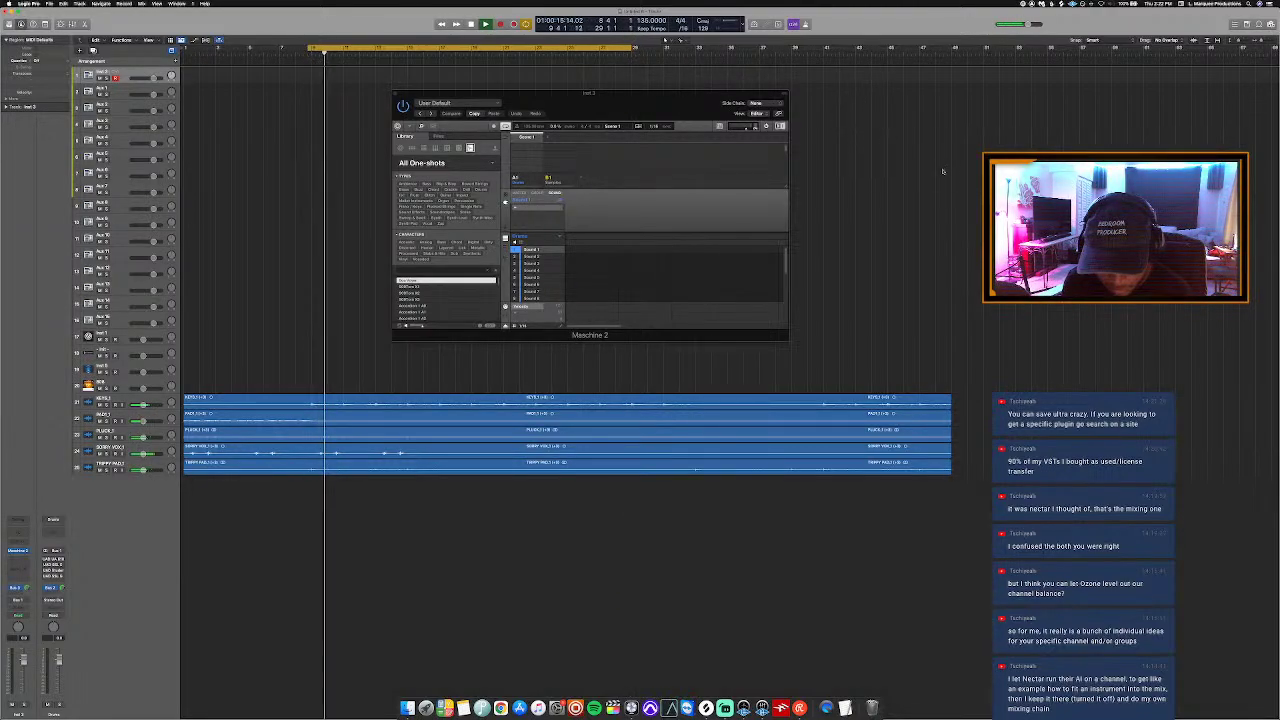
Step: Bring back the Finder window and open the kit's folder of snare, clap and rimshot samples
key("ctrl+Up")
left_click(785, 100)
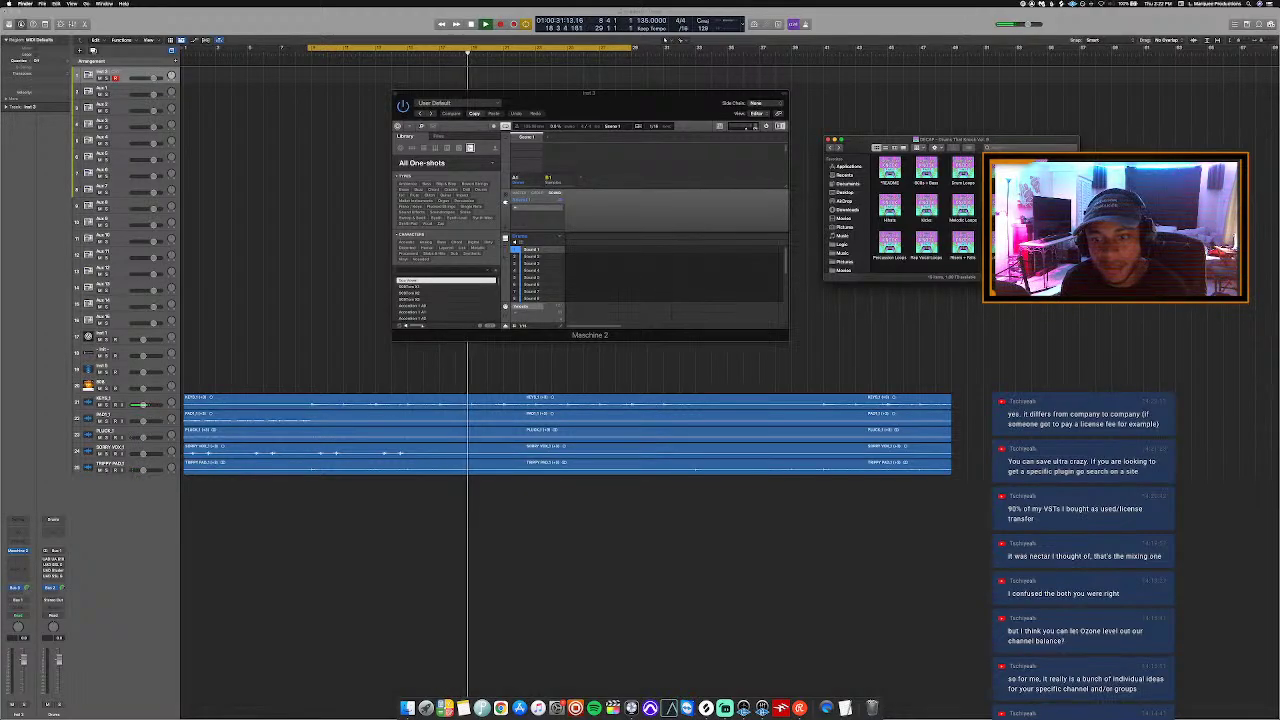
key("super+Down")
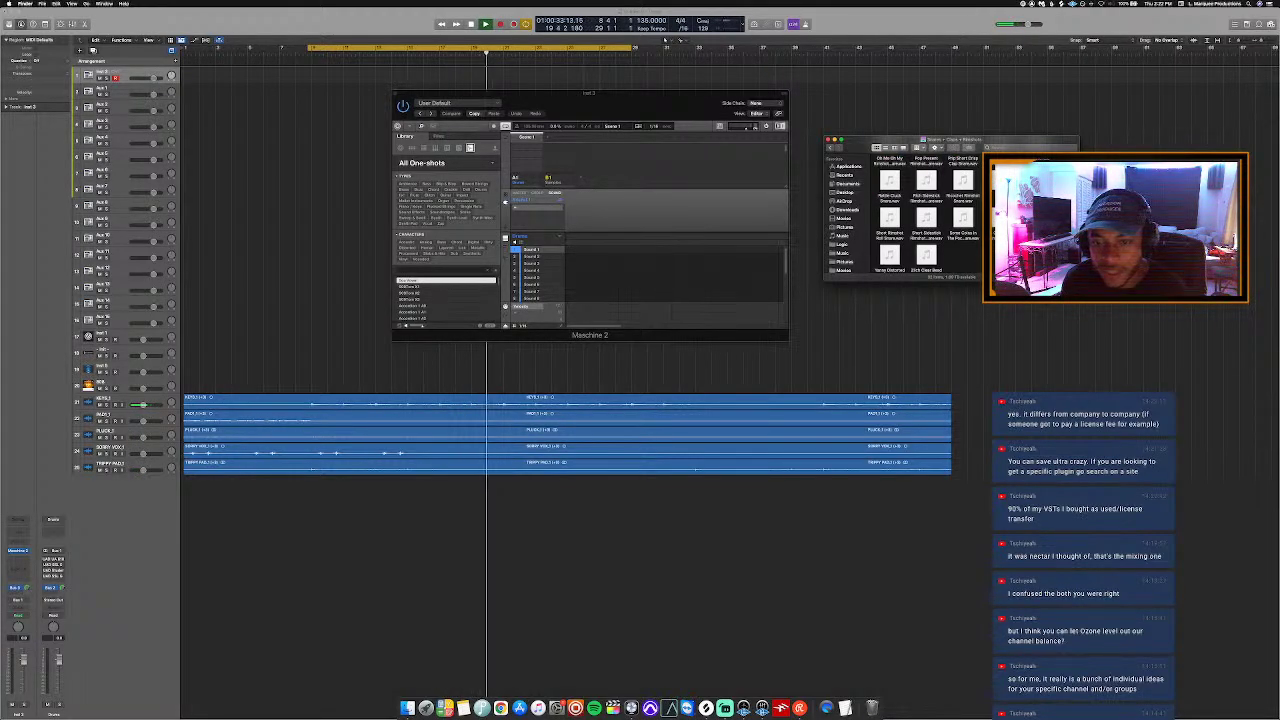
scroll(925, 210, "up", 2)
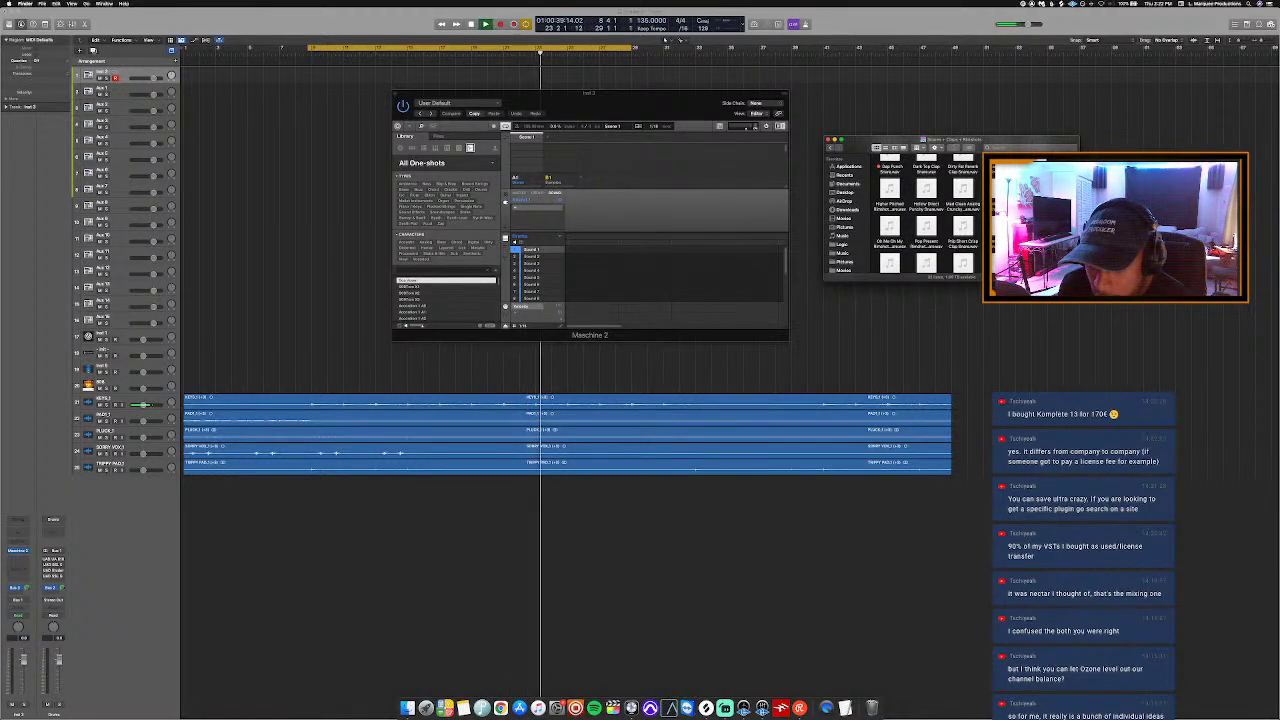
scroll(906, 214, "up", 2)
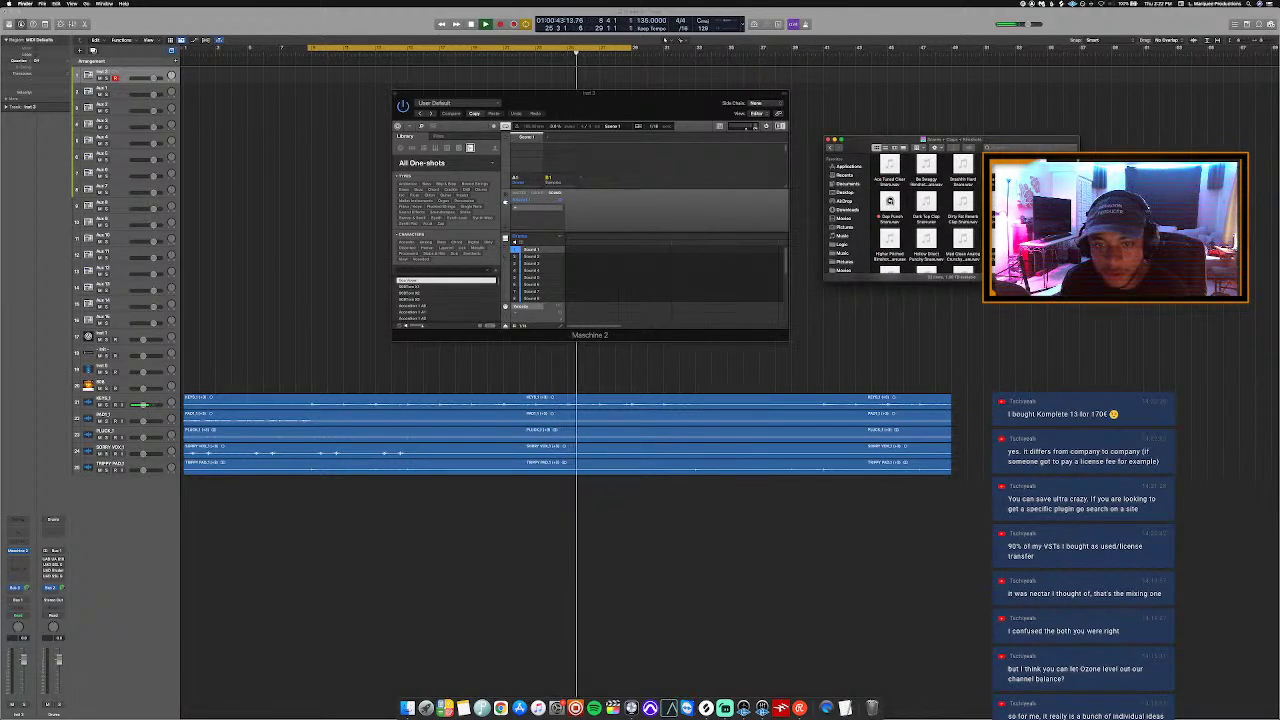
Step: Audition several snare samples from the folder and load a clean snare onto Maschine's second sound
left_click(889, 201)
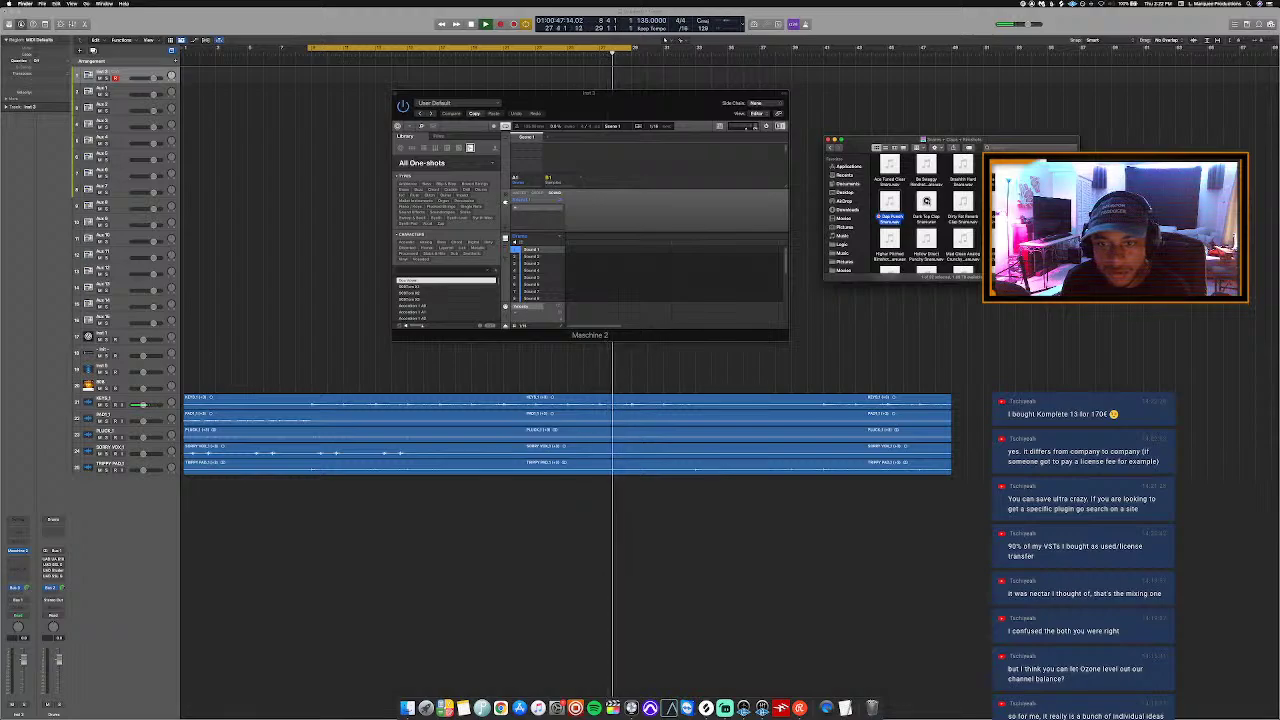
left_click(938, 203)
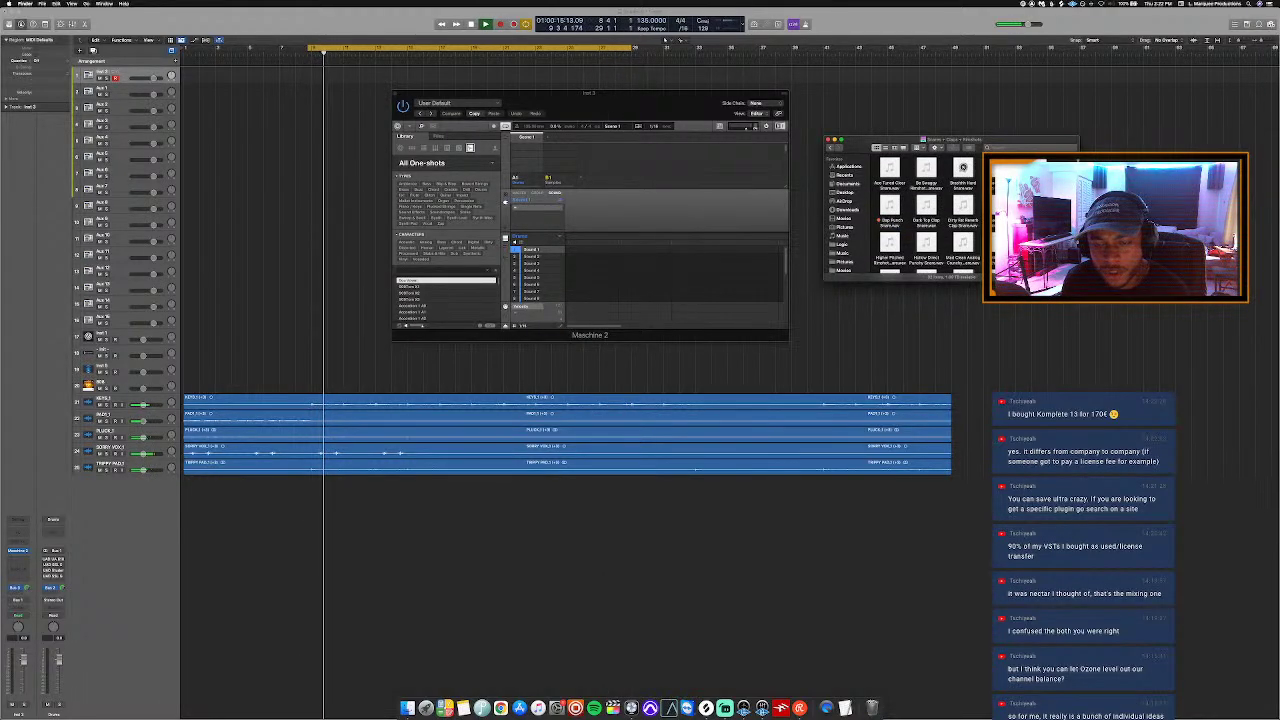
left_click(963, 168)
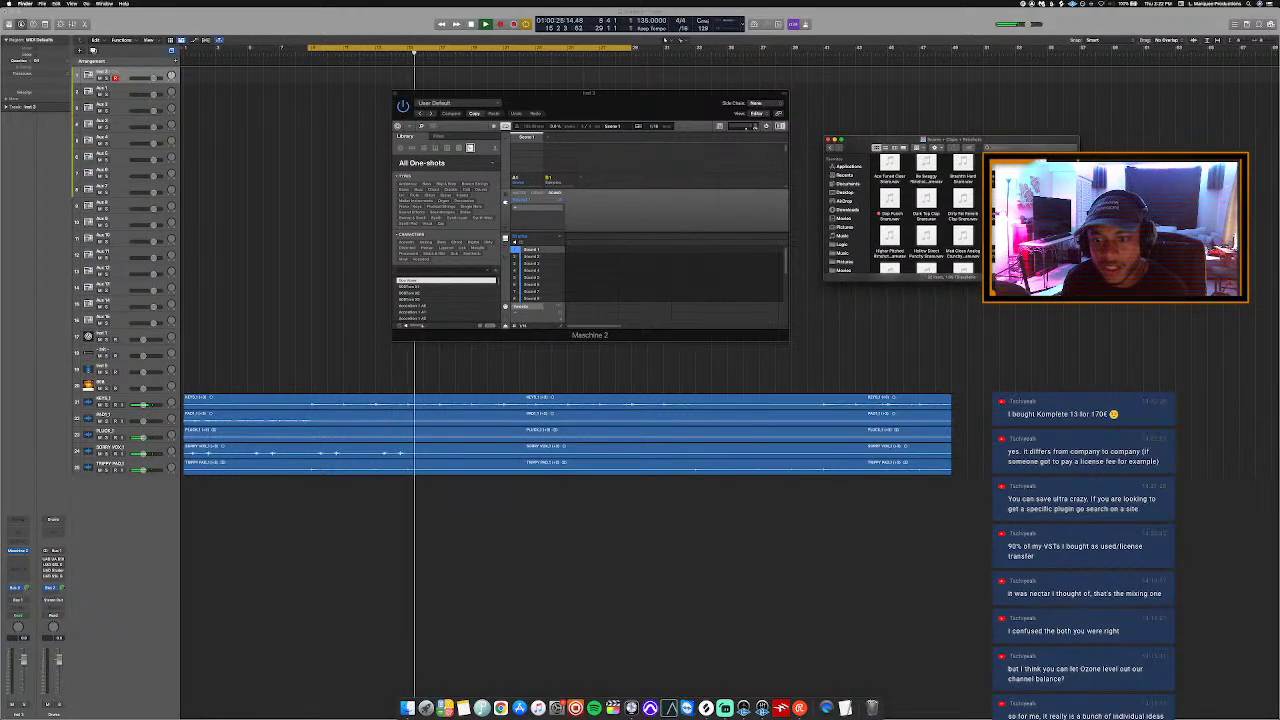
left_click_drag(890, 205, 615, 236)
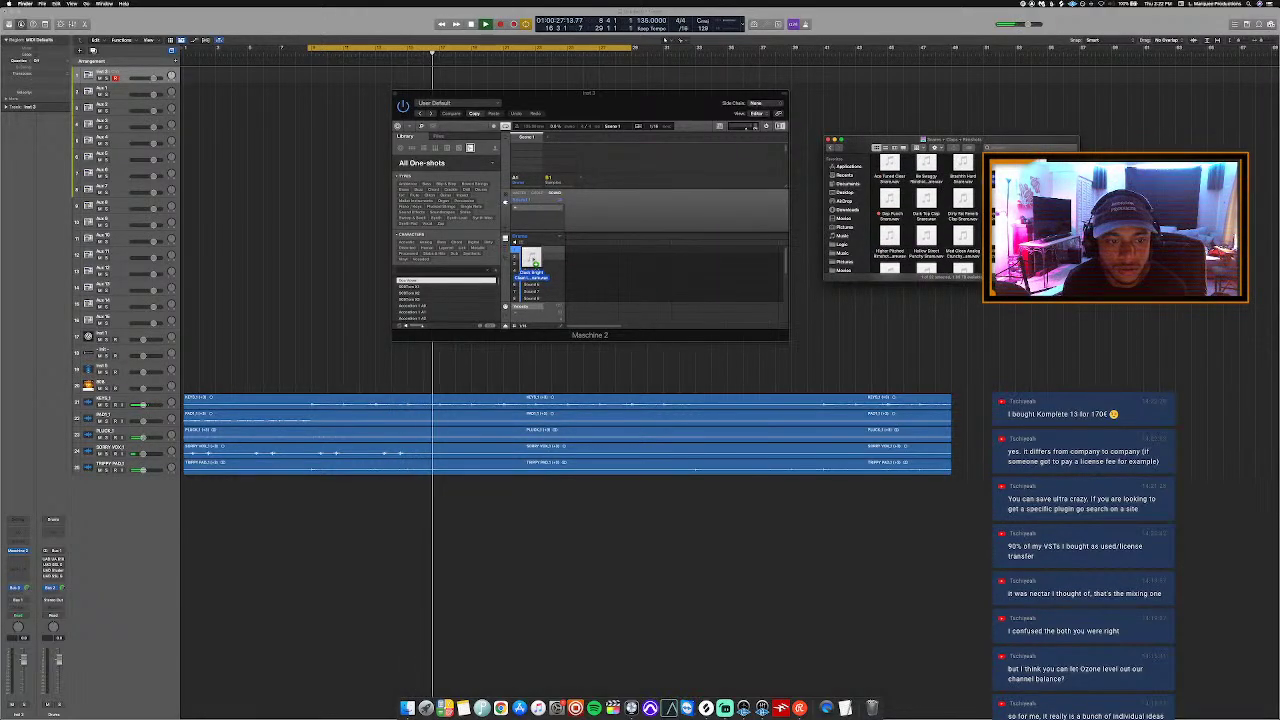
left_click(620, 222)
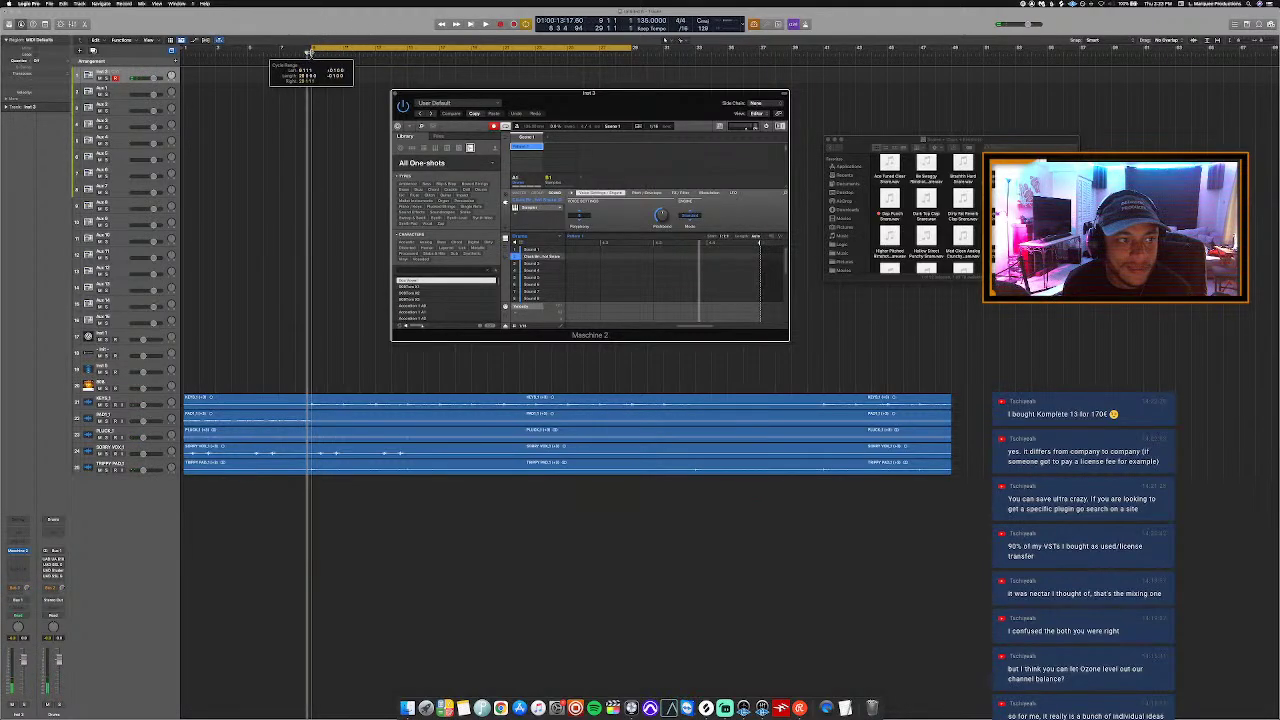
Step: Align the cycle start to bar 9, record a snare pattern into Maschine over the loop and restart playback from the cycle start
left_click(310, 50)
key("space")
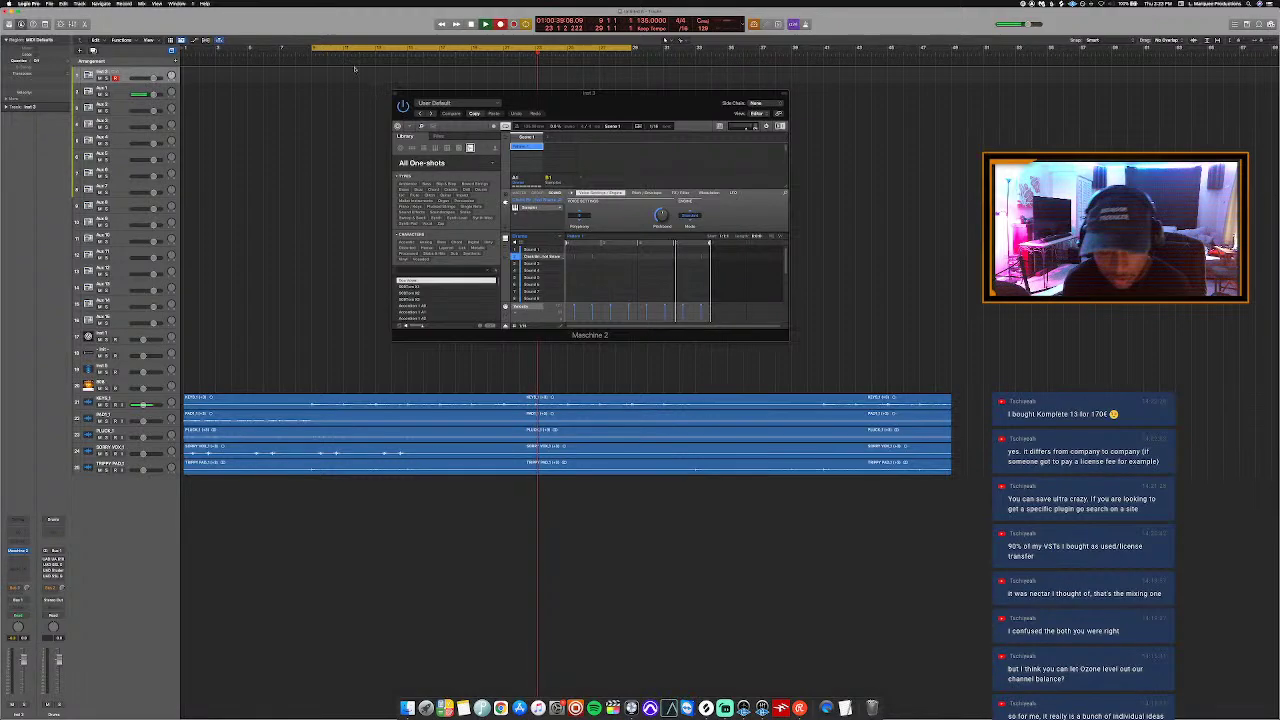
key("Return")
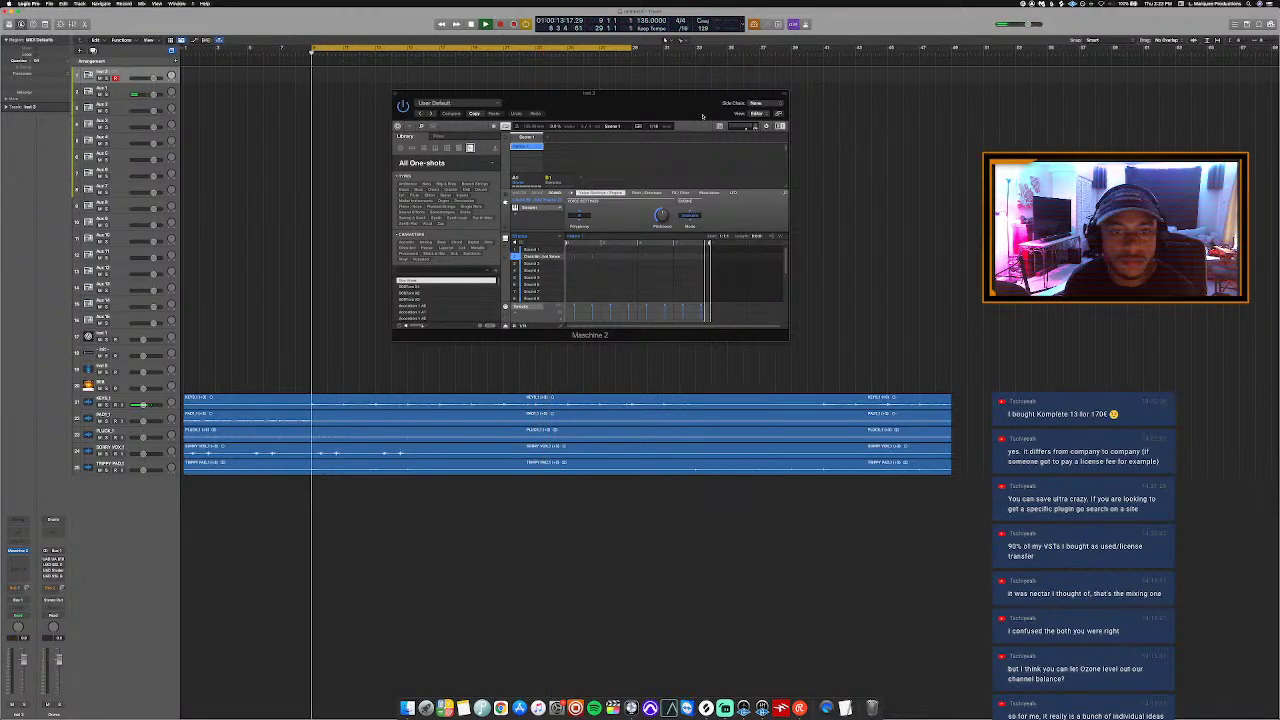
Step: Switch to Finder, return to the Drums That Knock kit folder and open its hi-hats folder
left_click(407, 707)
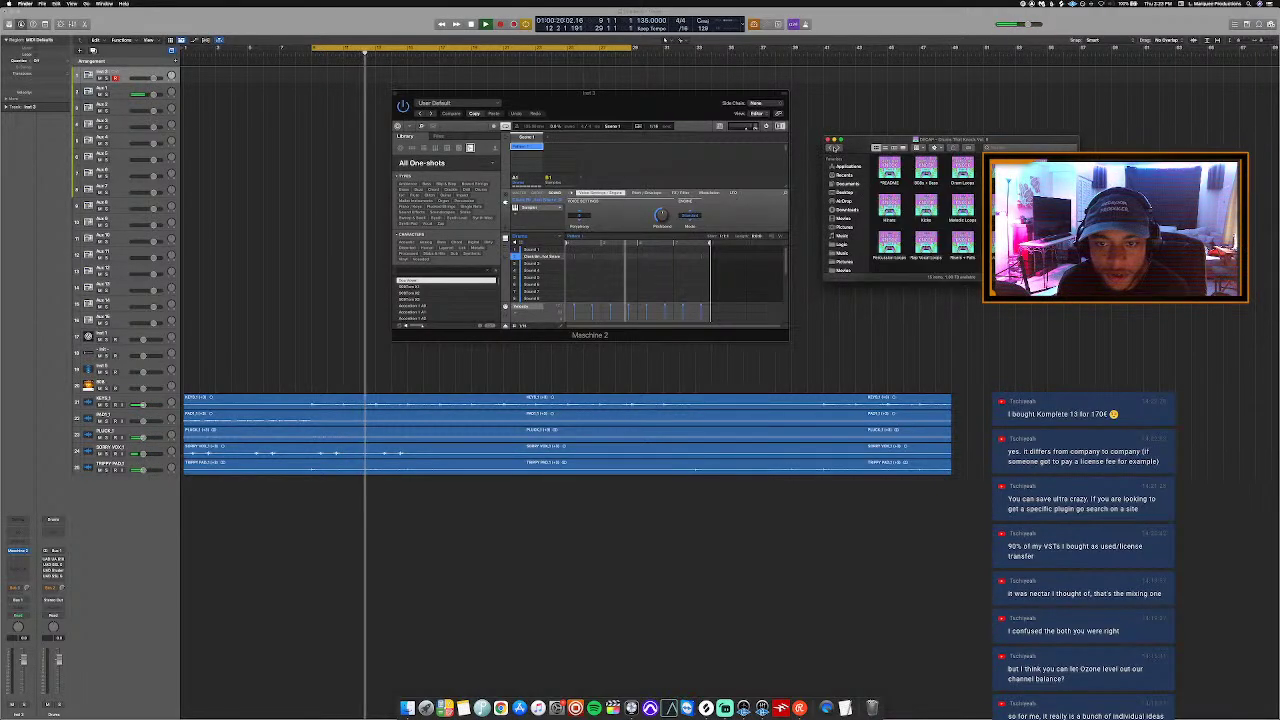
left_click(828, 147)
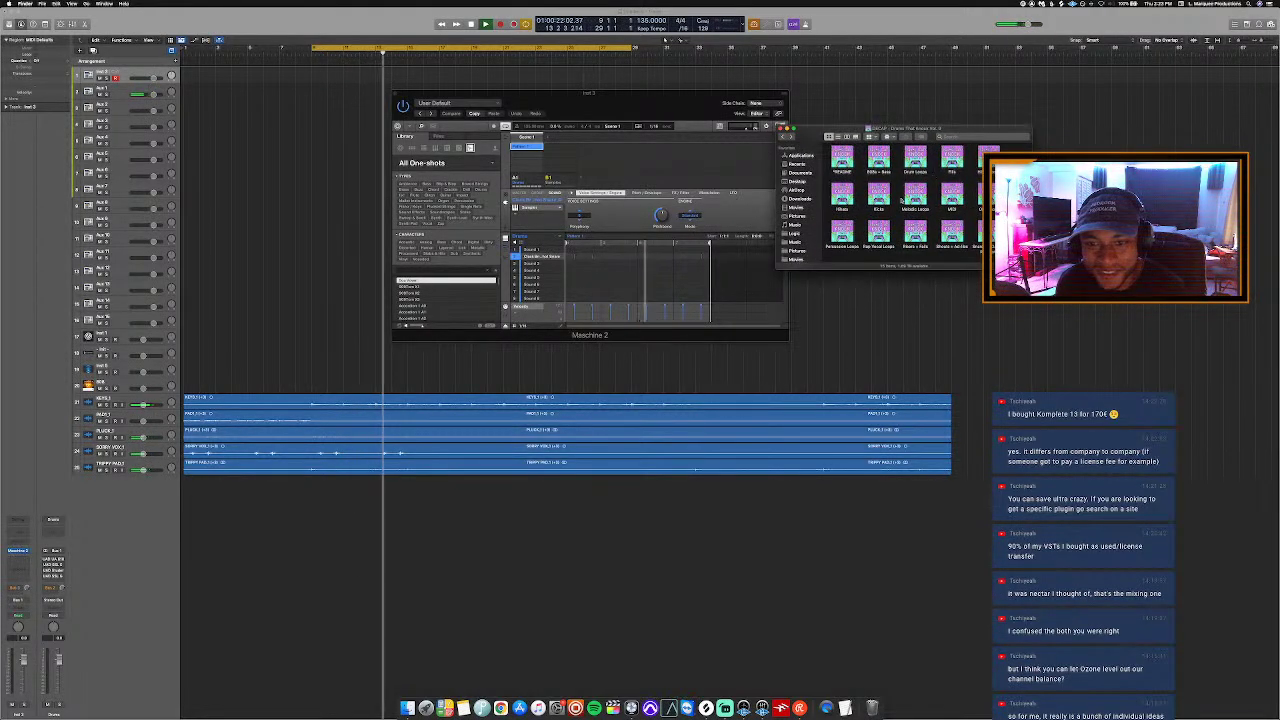
left_click(842, 195)
double_click(842, 195)
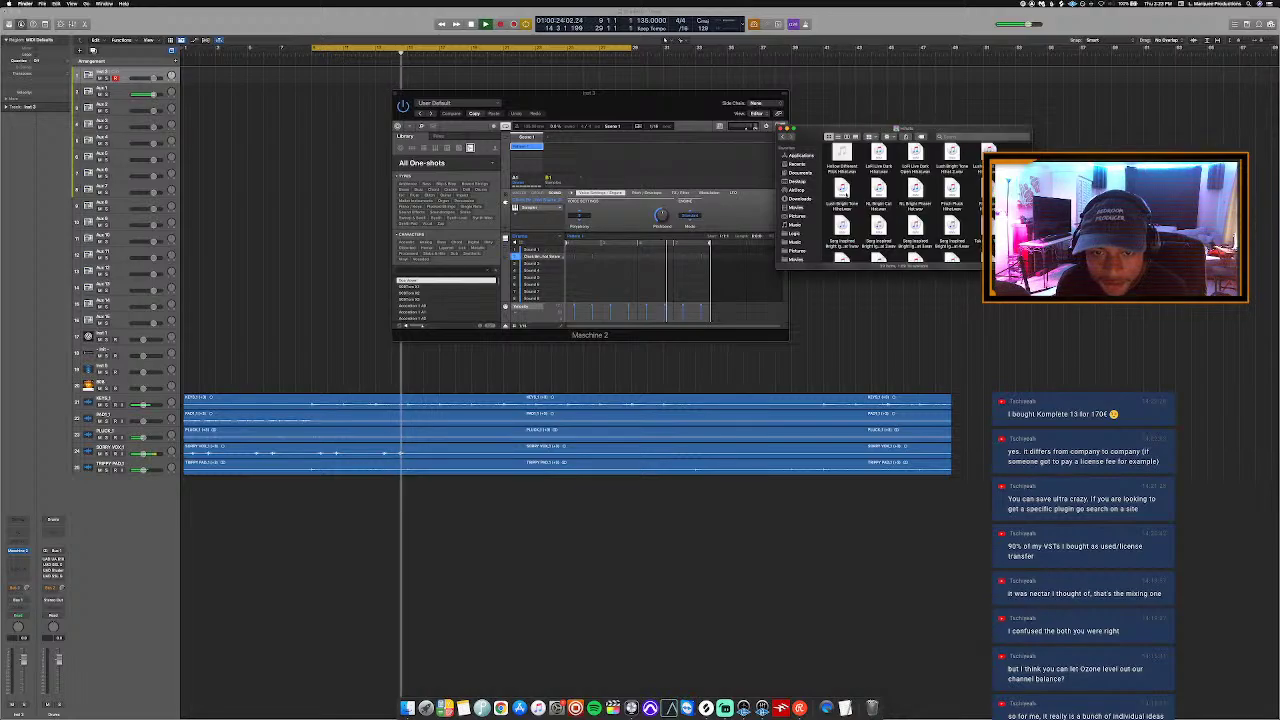
Step: Preview several hi-hat samples with Quick Look and load one onto Maschine's third sound
left_click(843, 190)
key("space")
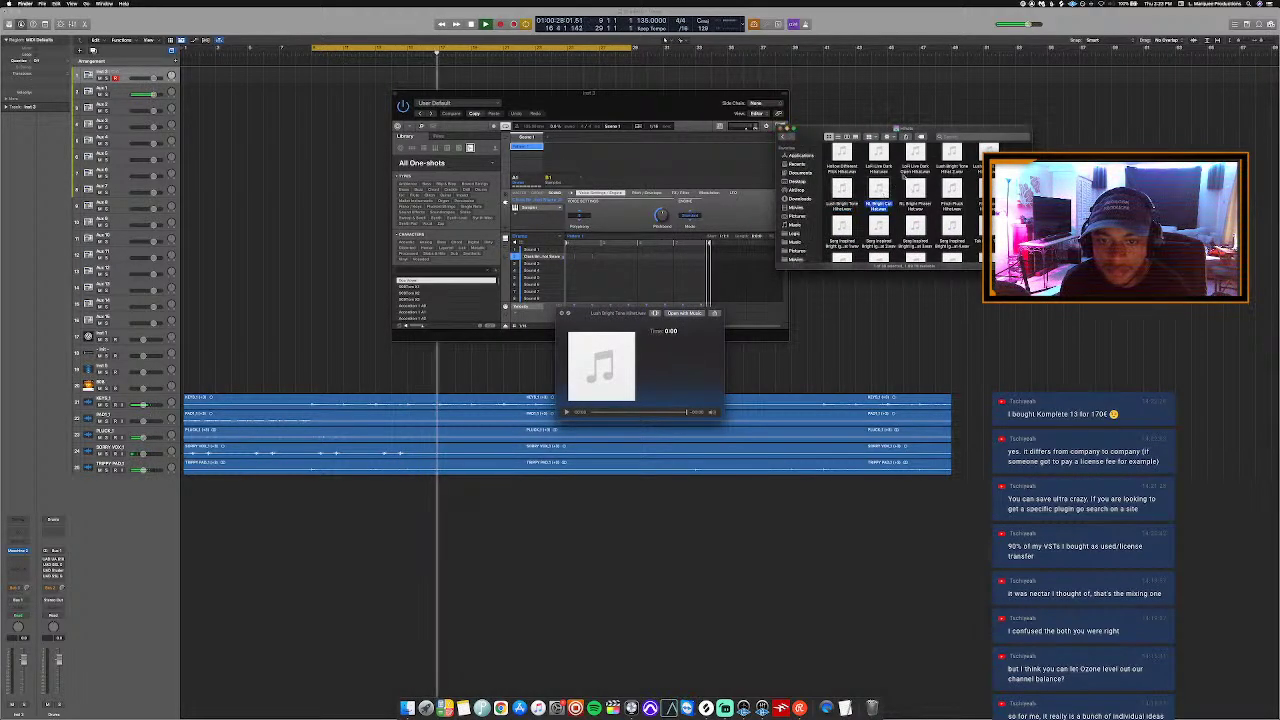
left_click(915, 160)
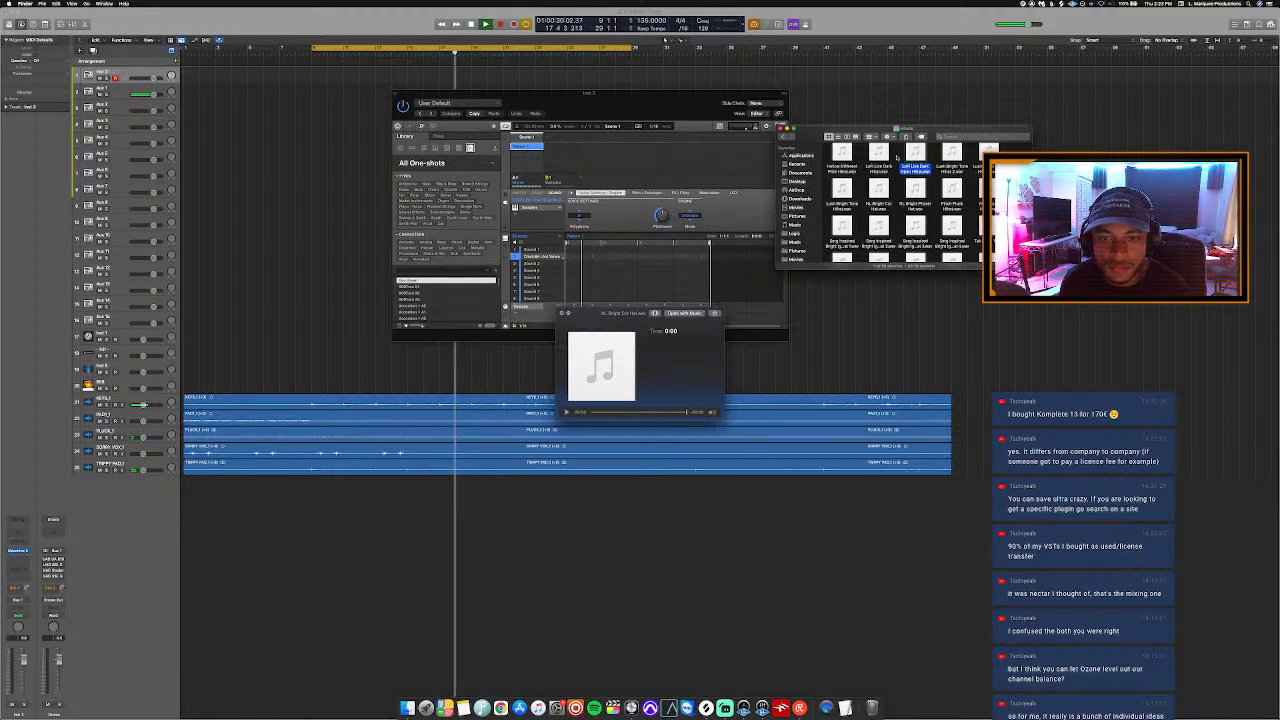
key("Left")
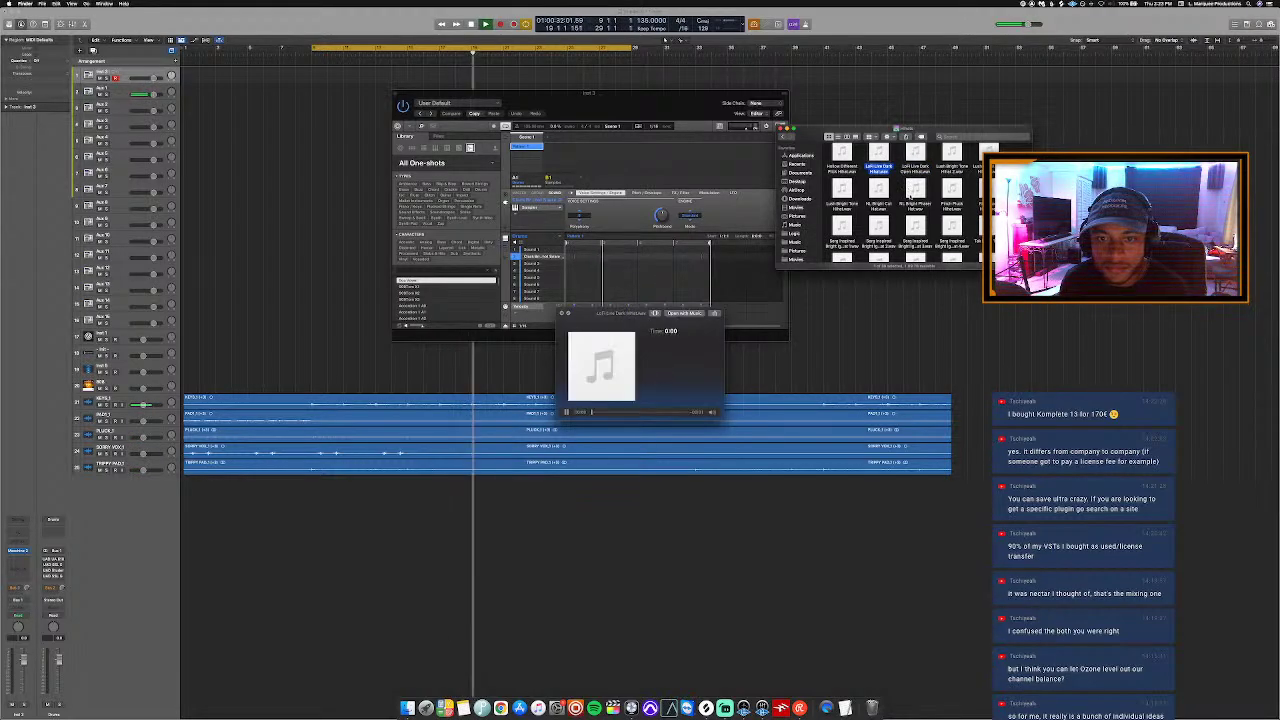
key("Down")
key("Right")
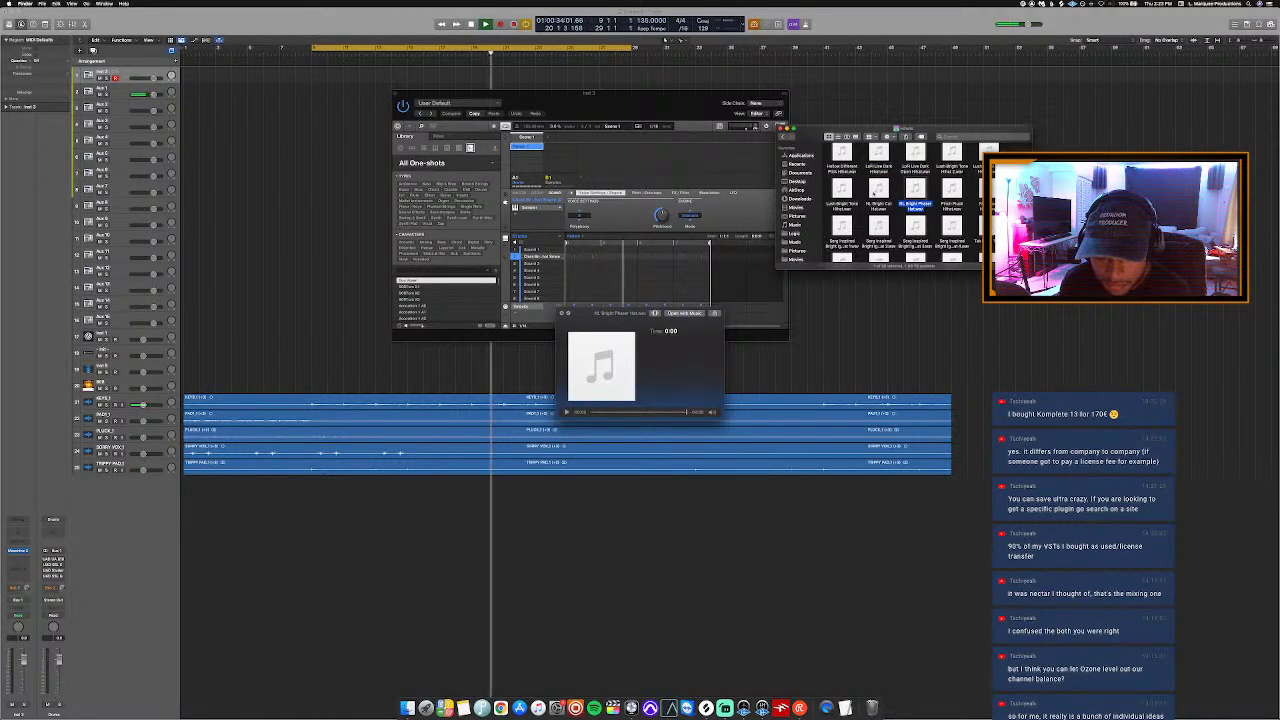
key("Right")
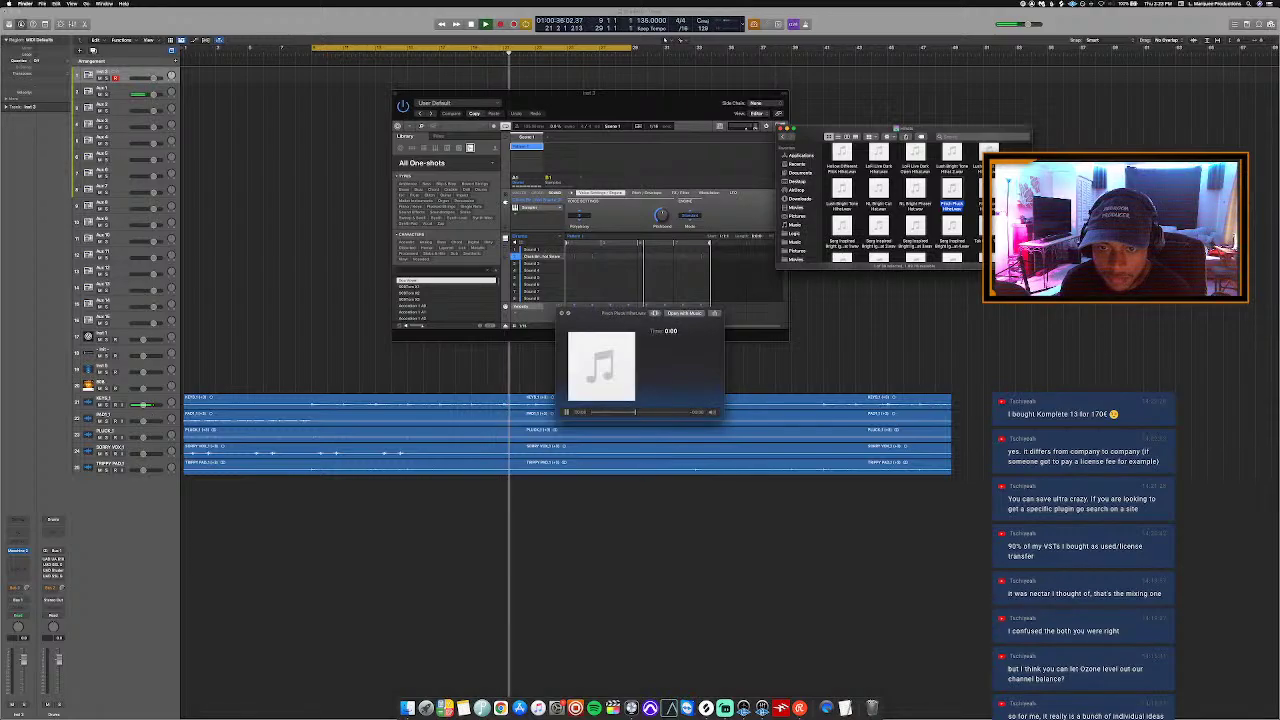
key("Up")
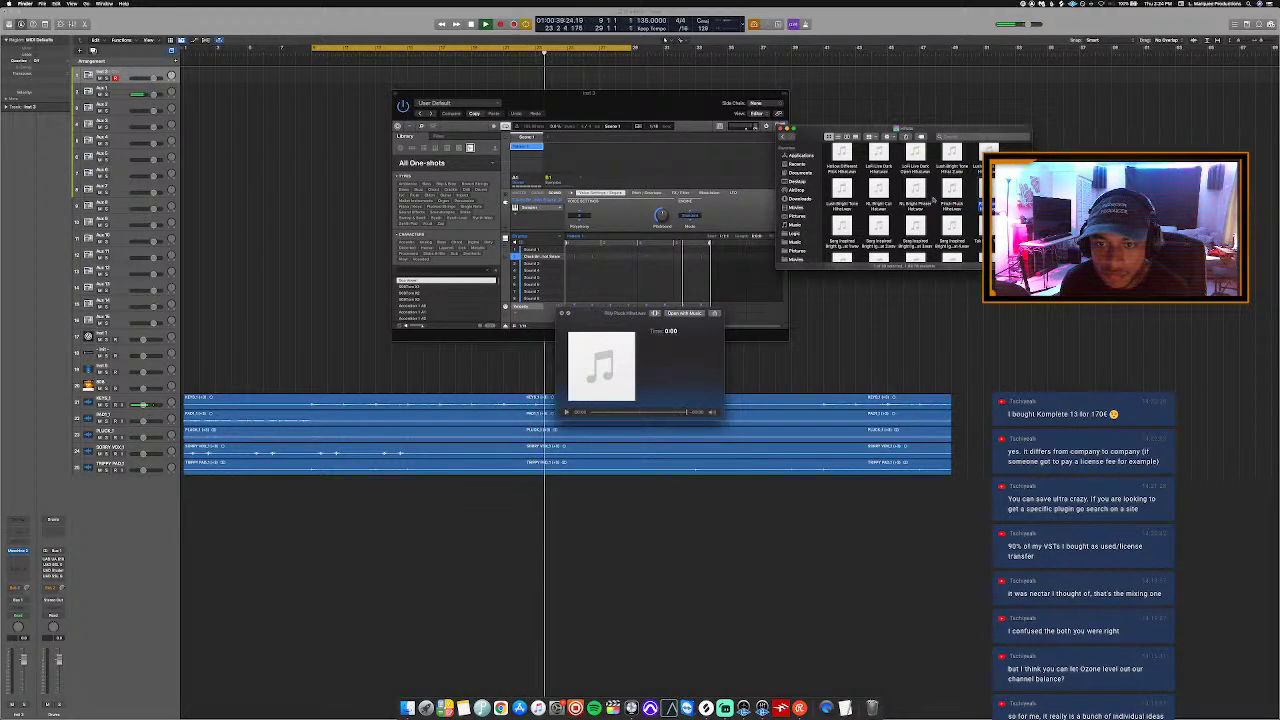
left_click_drag(846, 222, 544, 263)
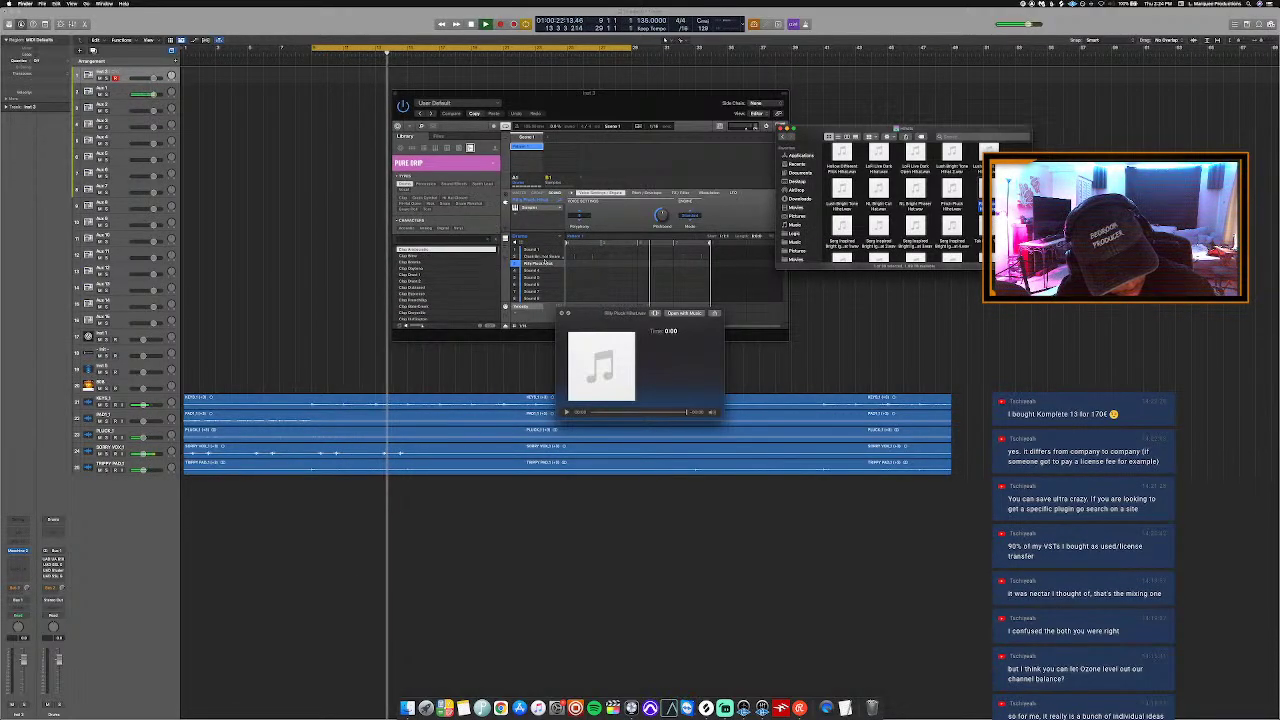
Step: Browse the closed hi-hat one-shots of the Pure Drip library in Maschine and load one onto the third sound
key("Down")
key("Down")
key("Down")
key("Down")
key("Down")
key("Down")
key("Down")
key("Down")
key("Down")
key("Down")
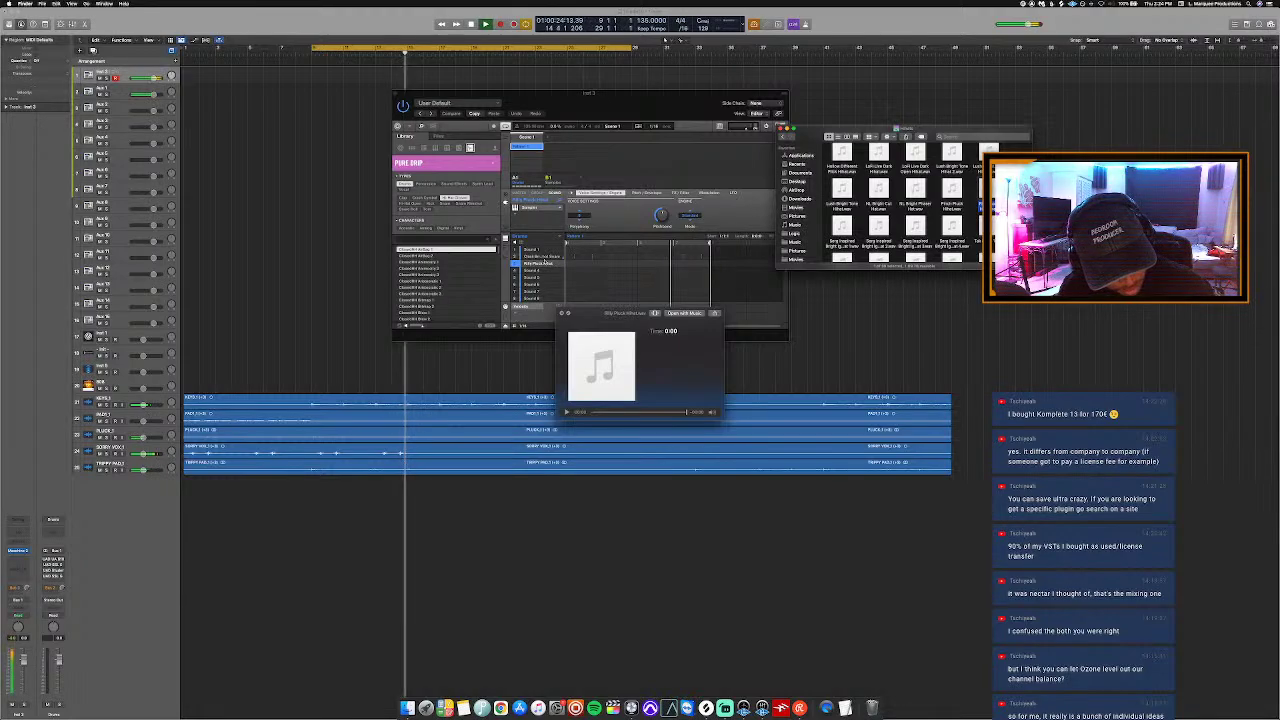
key("Down")
key("Down")
key("Down")
key("Down")
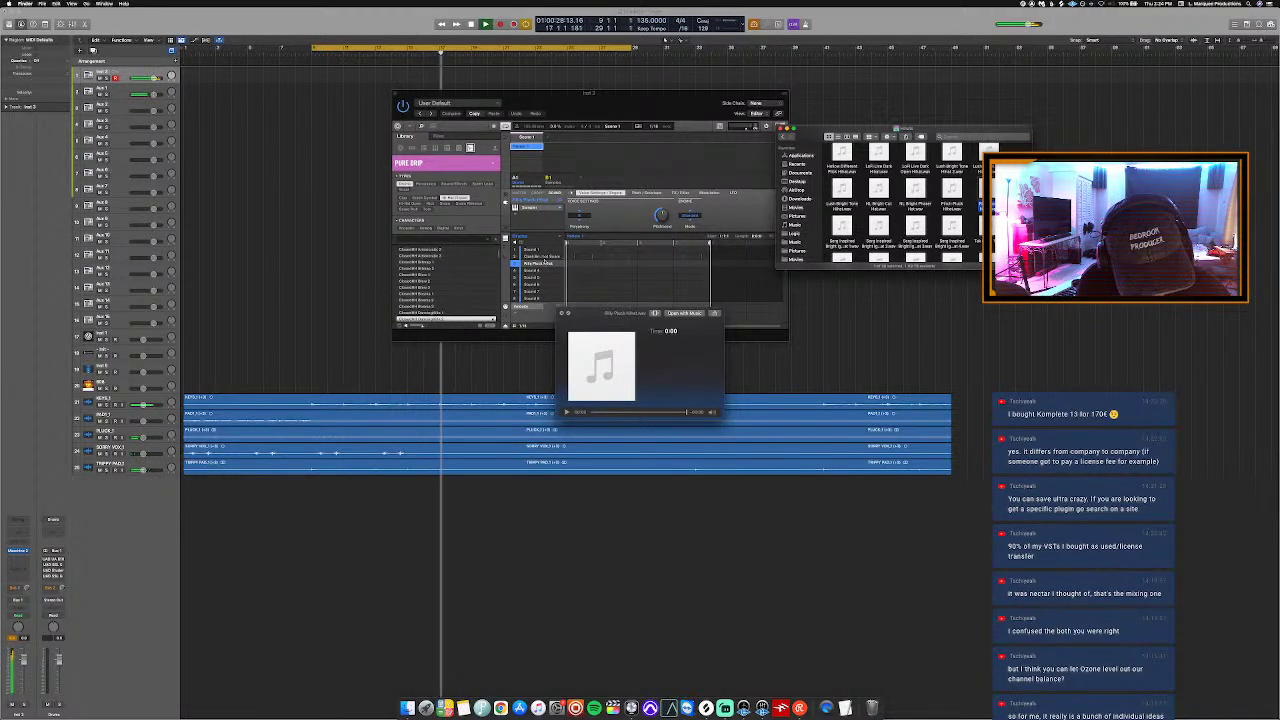
key("Down")
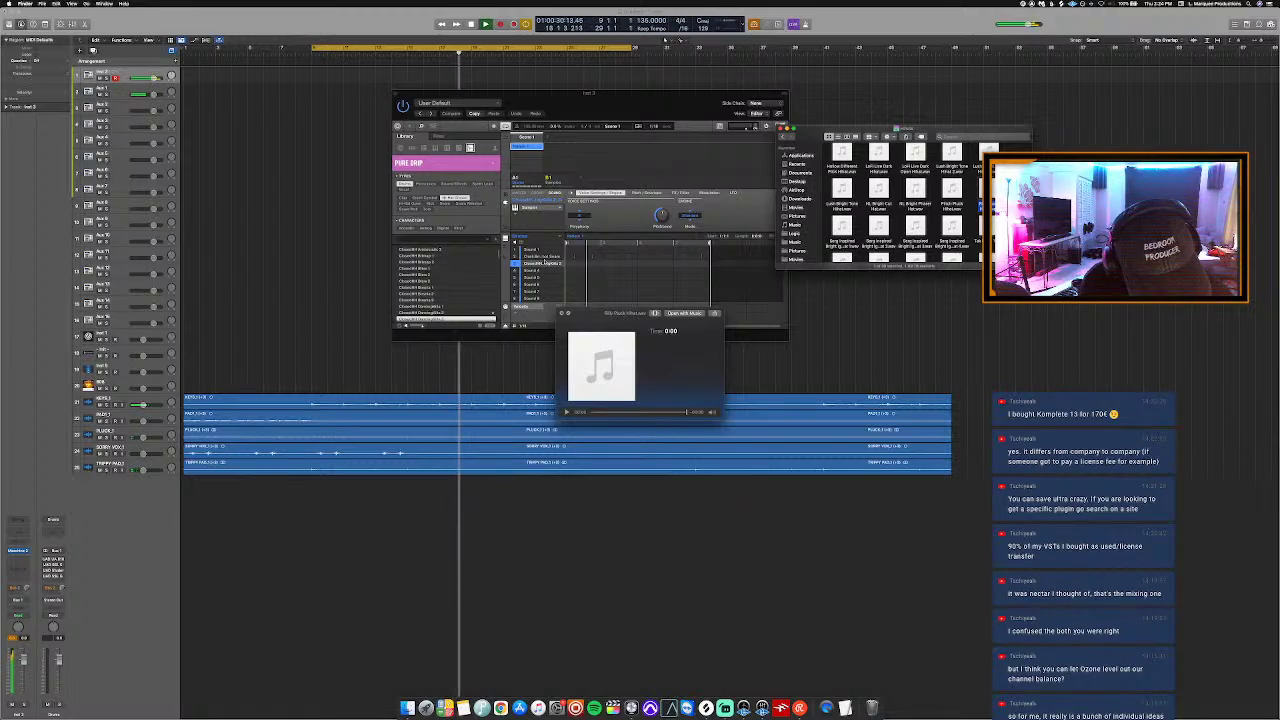
key("Down")
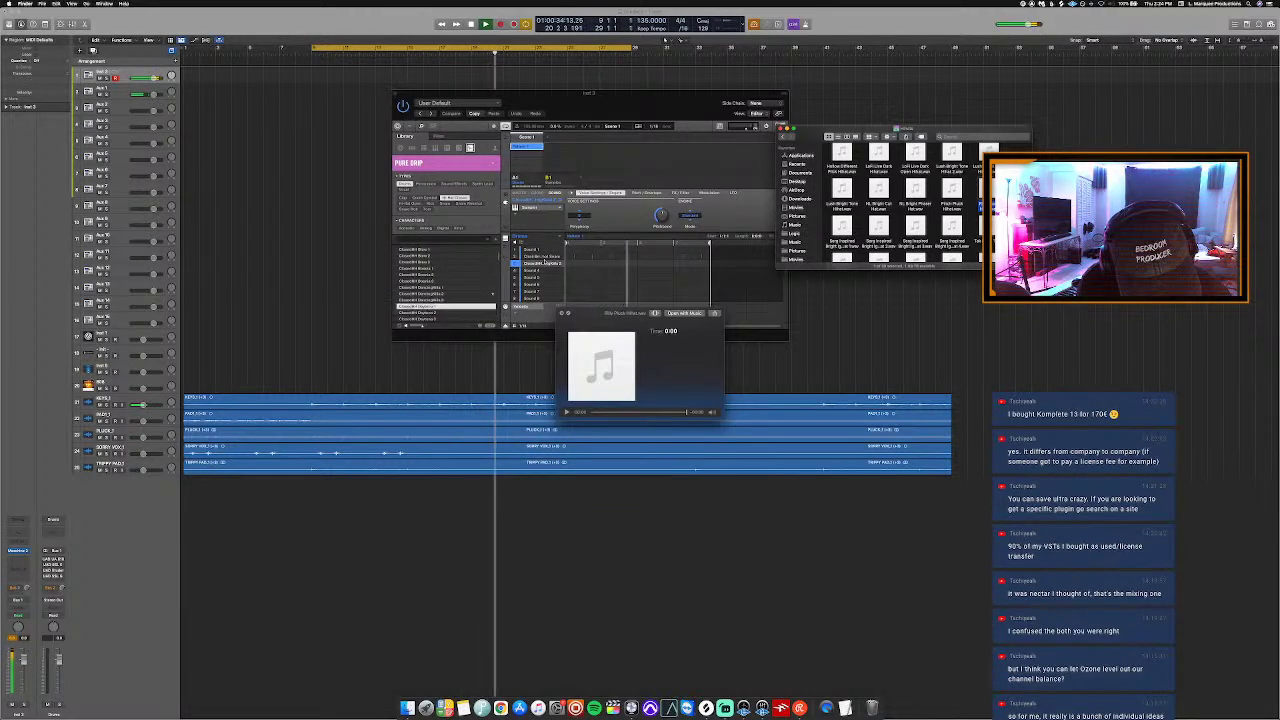
key("Down")
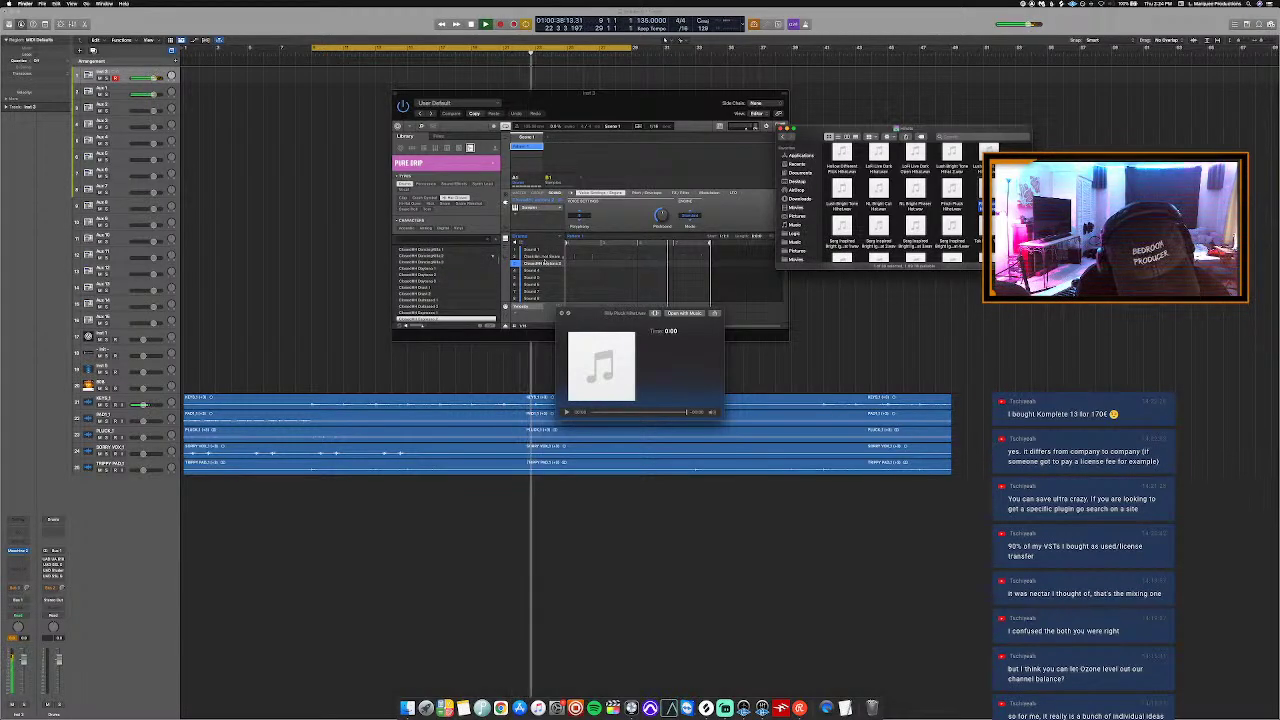
key("Down")
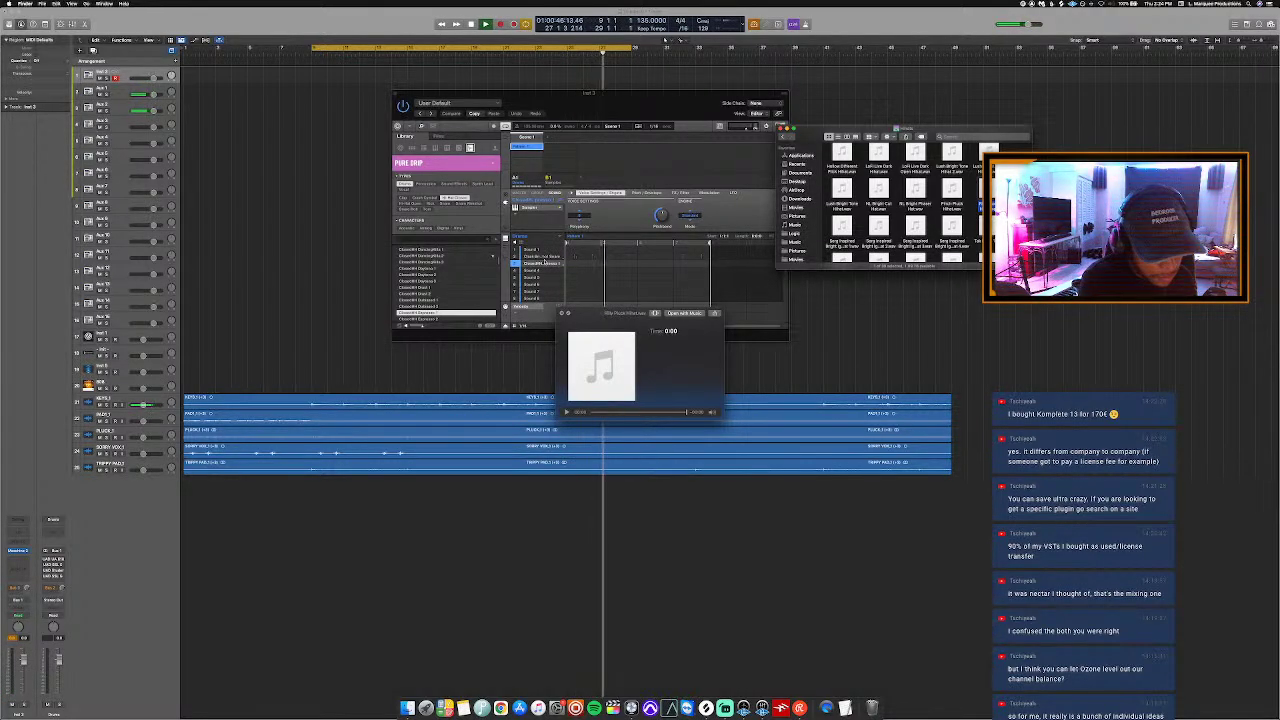
Step: Record a closed hi-hat pattern on Maschine's third sound over the loop starting at bar 9
left_click(619, 222)
key("space")
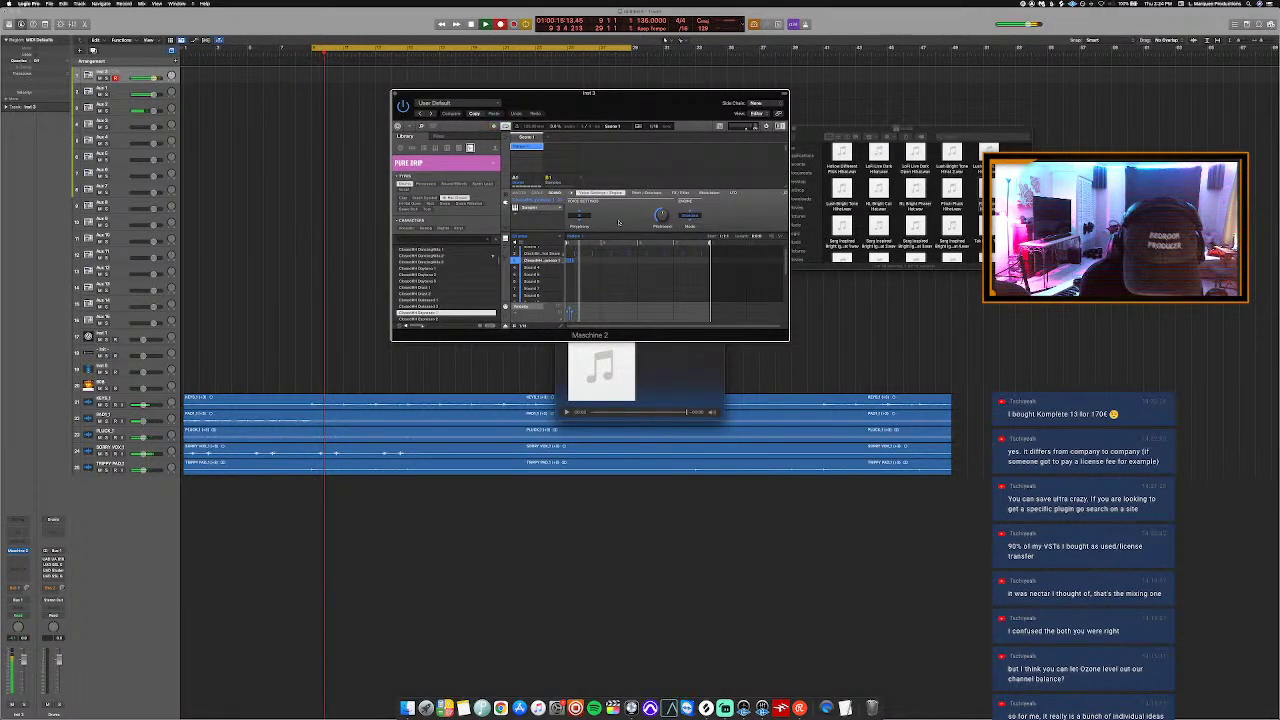
key("space")
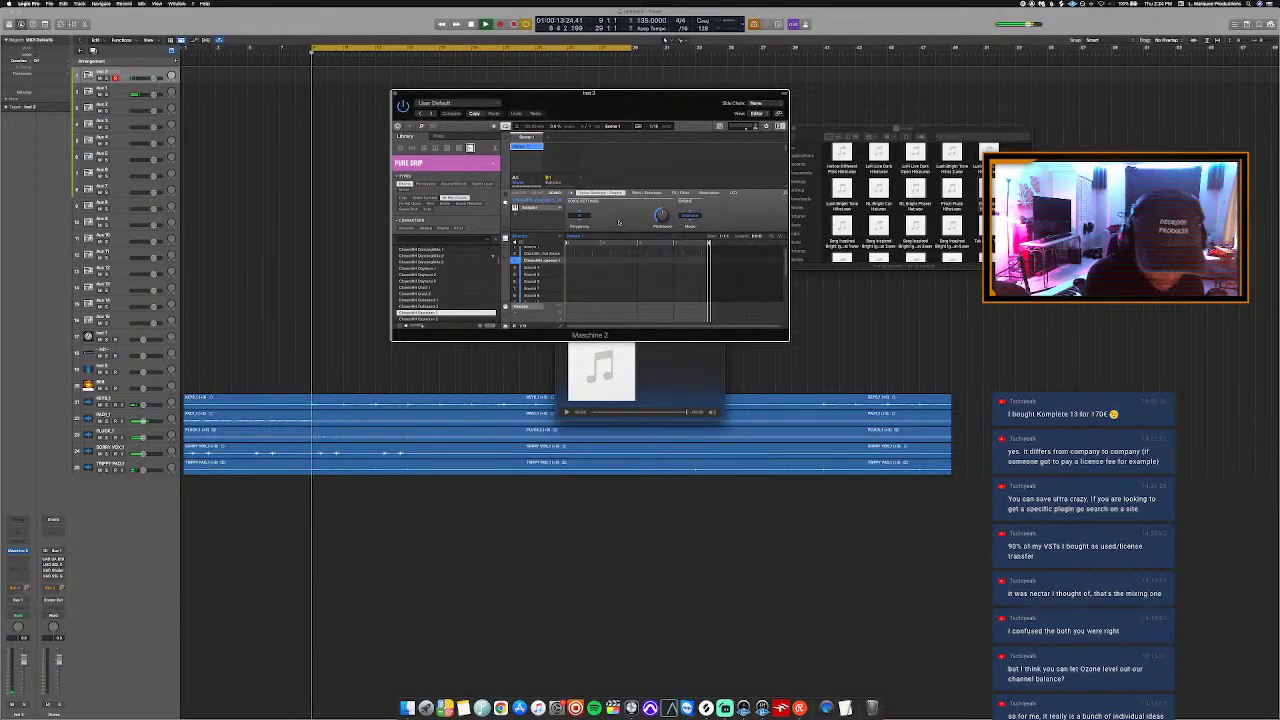
key("space")
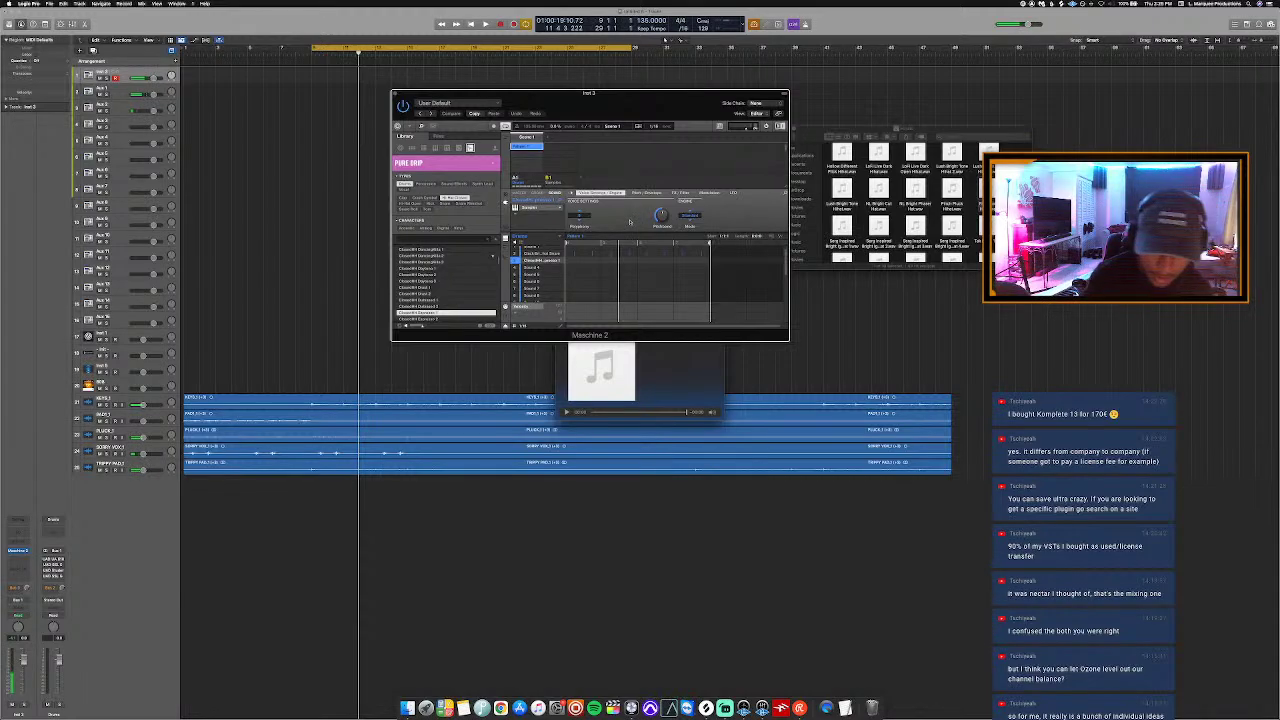
key("space")
key("space")
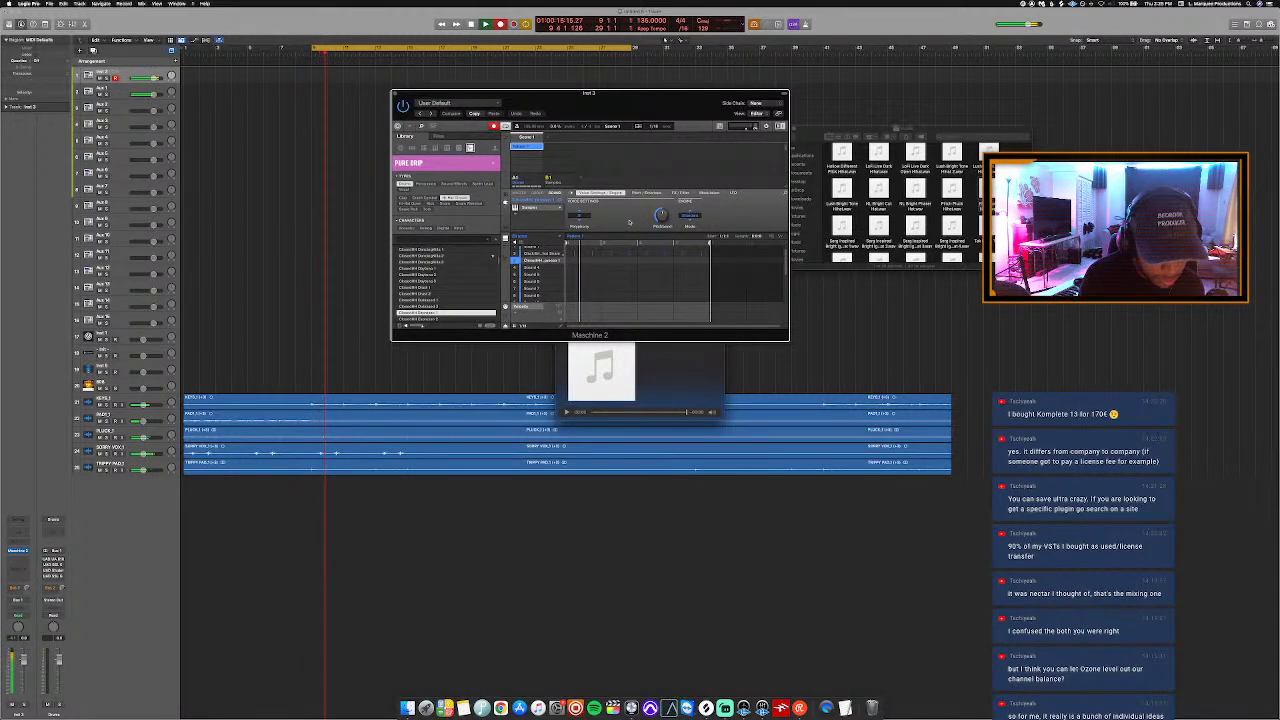
key("space")
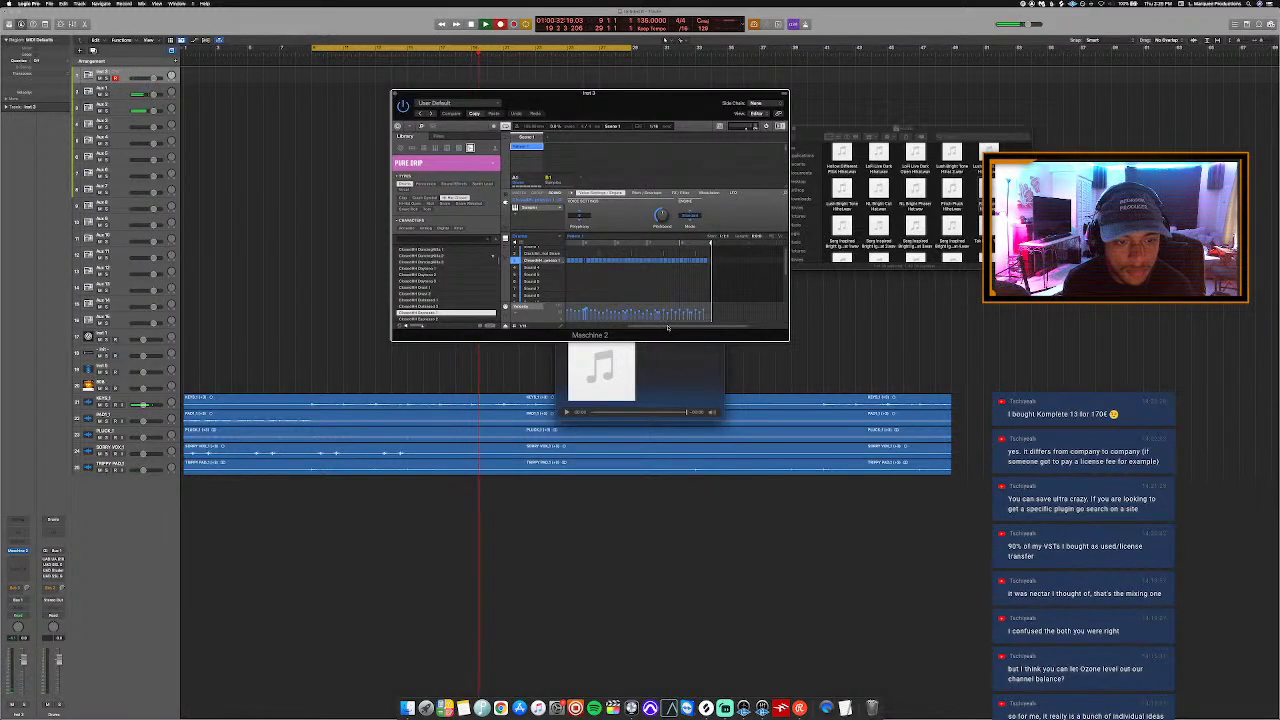
Step: Play back the hi-hat take from the cycle start and show its notes in Maschine's keyboard view
key("space")
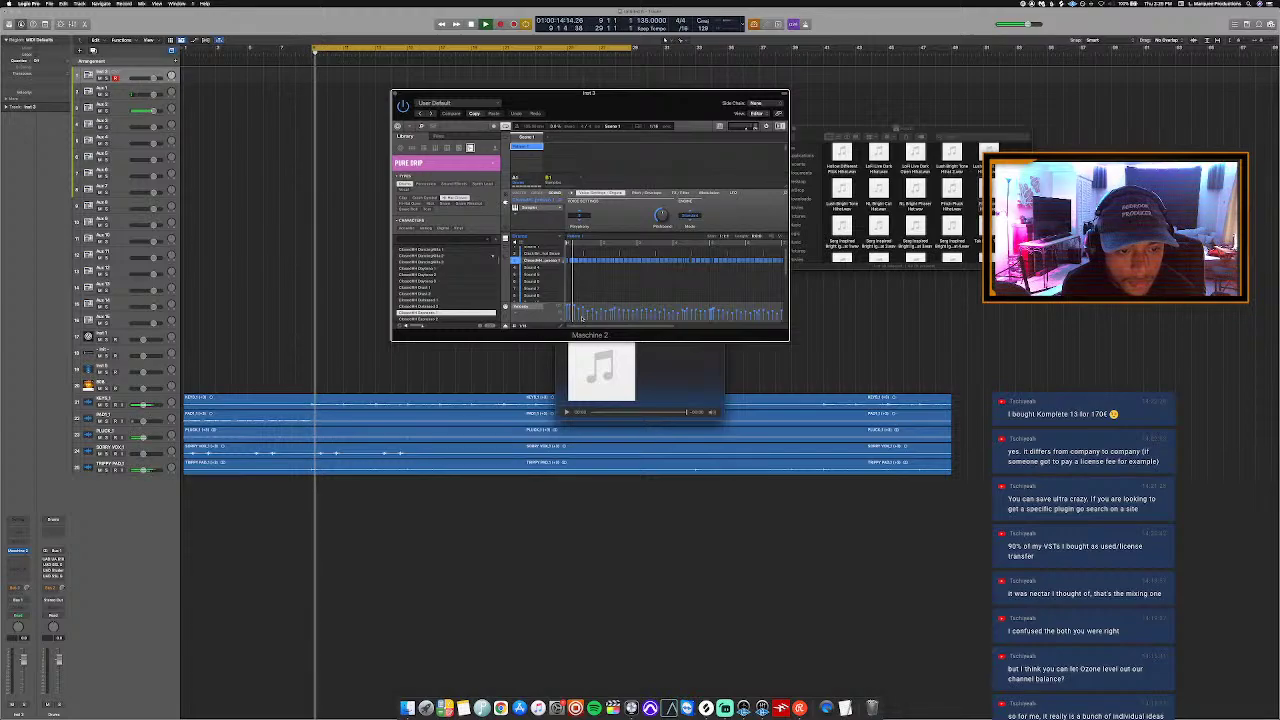
key("space")
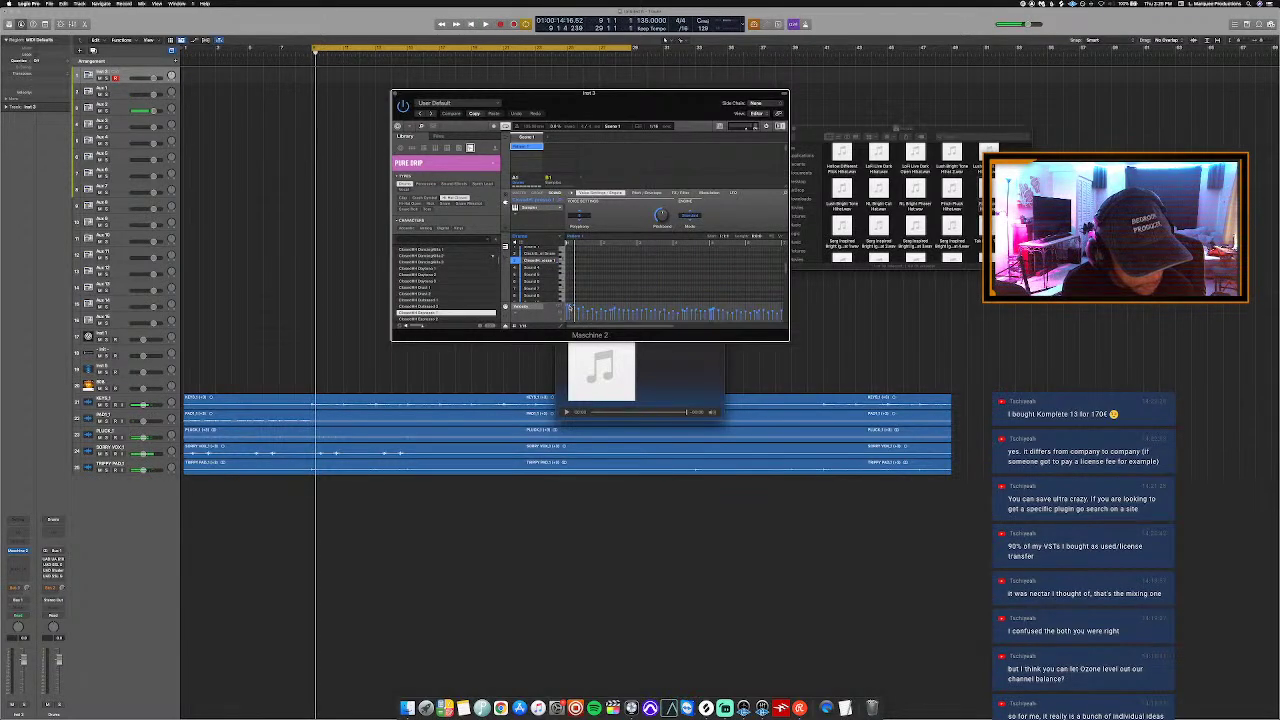
key("space")
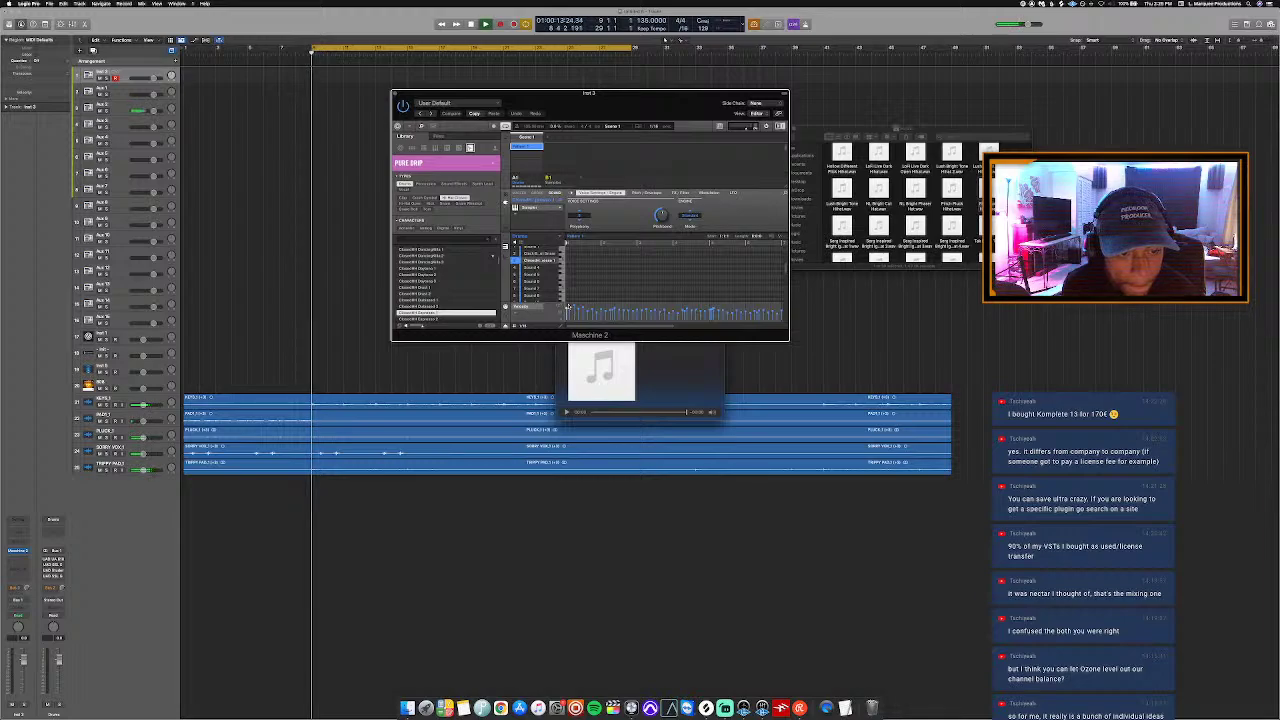
key("space")
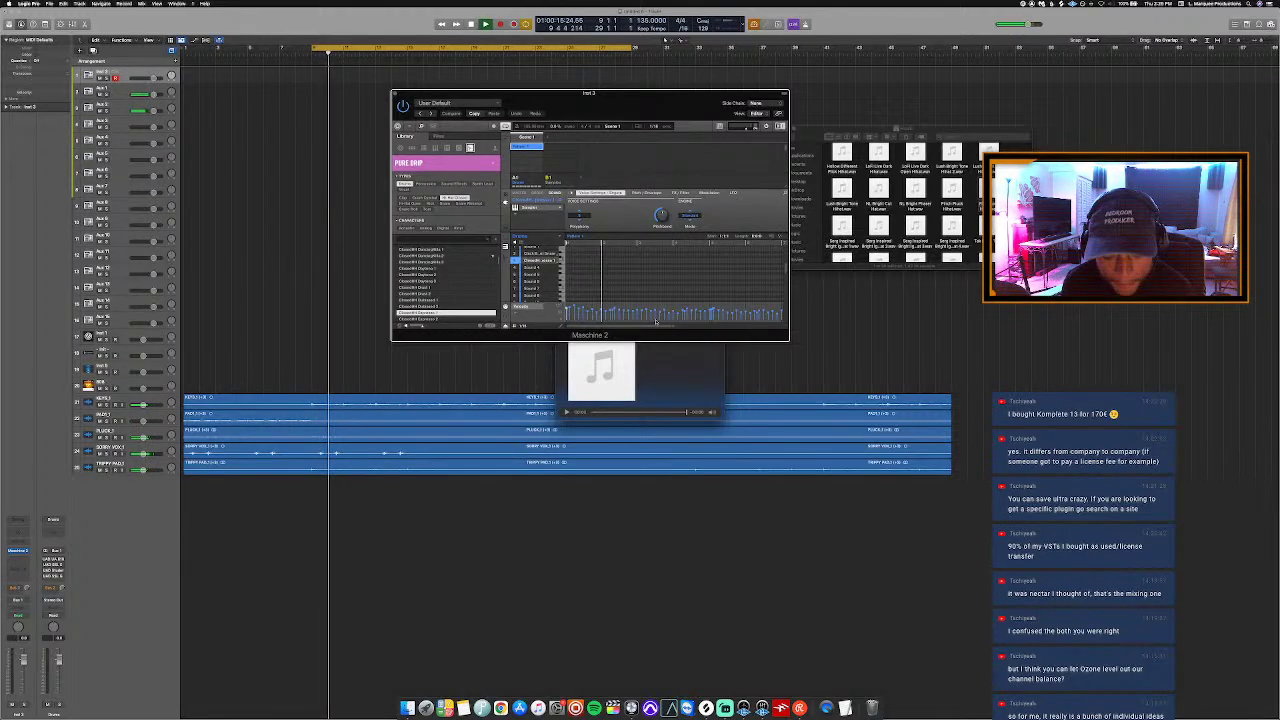
key("space")
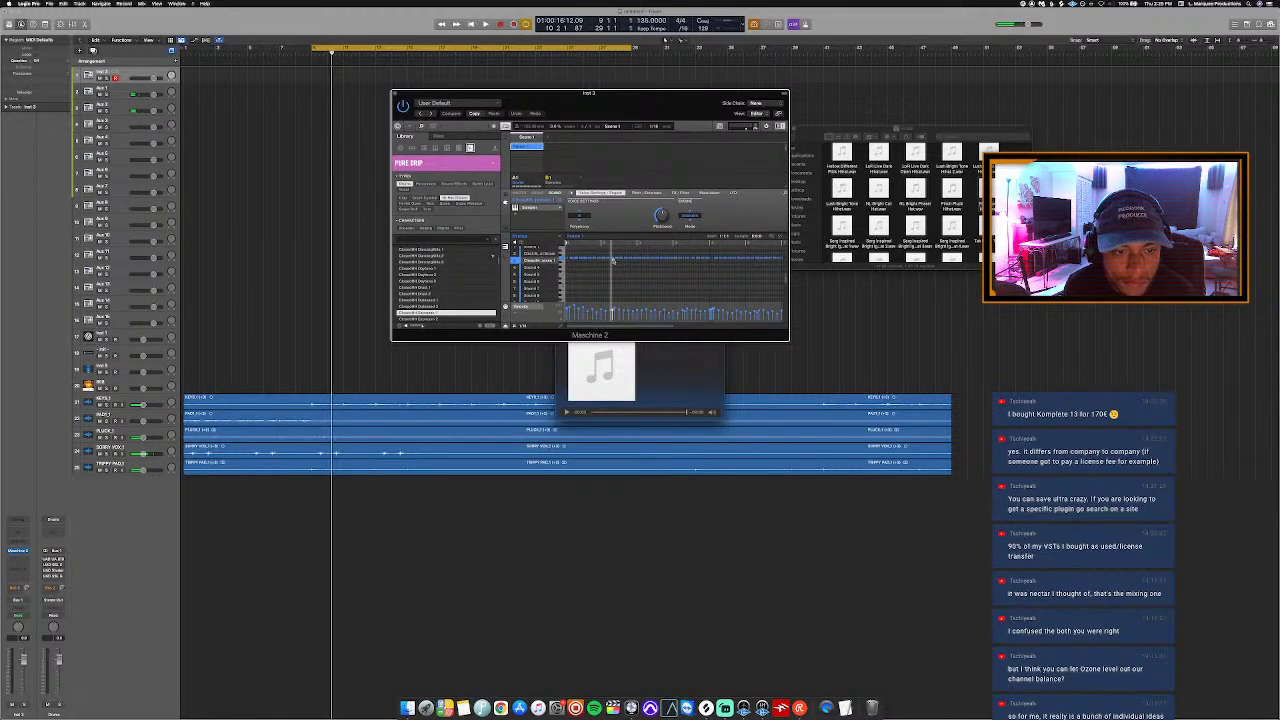
key("space")
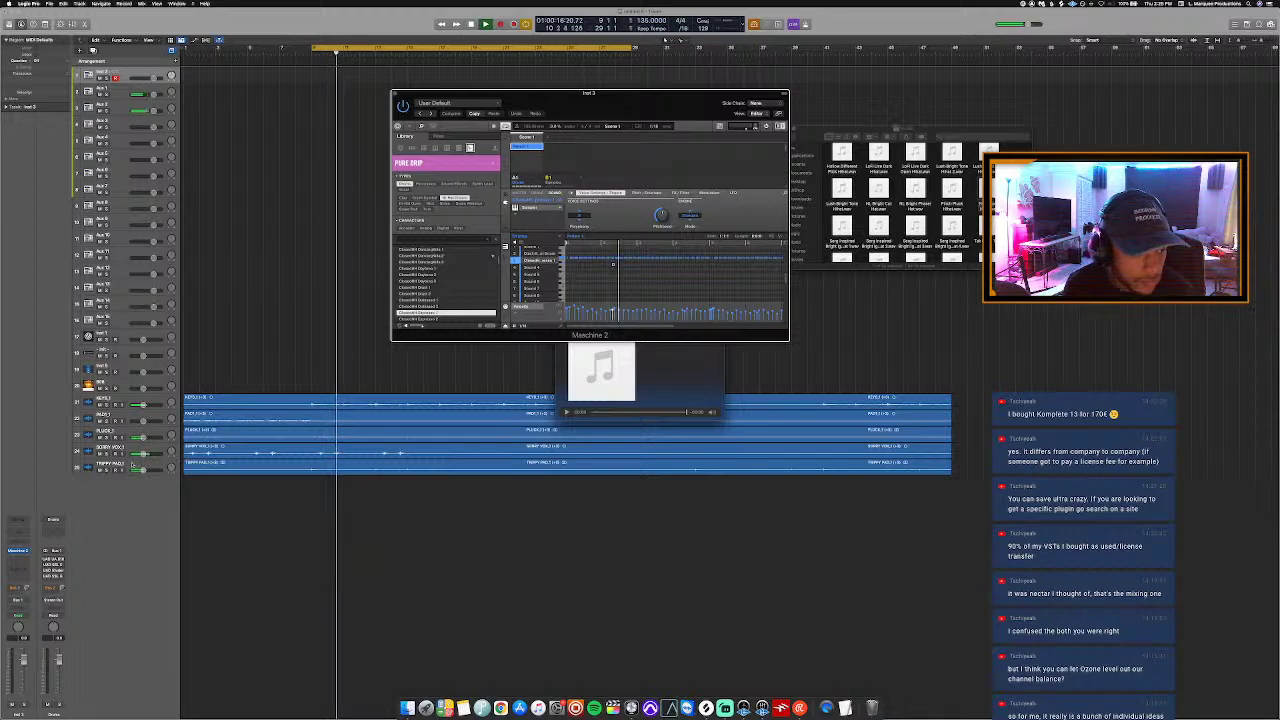
Step: Mute the vocal region in the arrangement and restart playback from bar 9
left_click(253, 452)
key("ctrl+m")
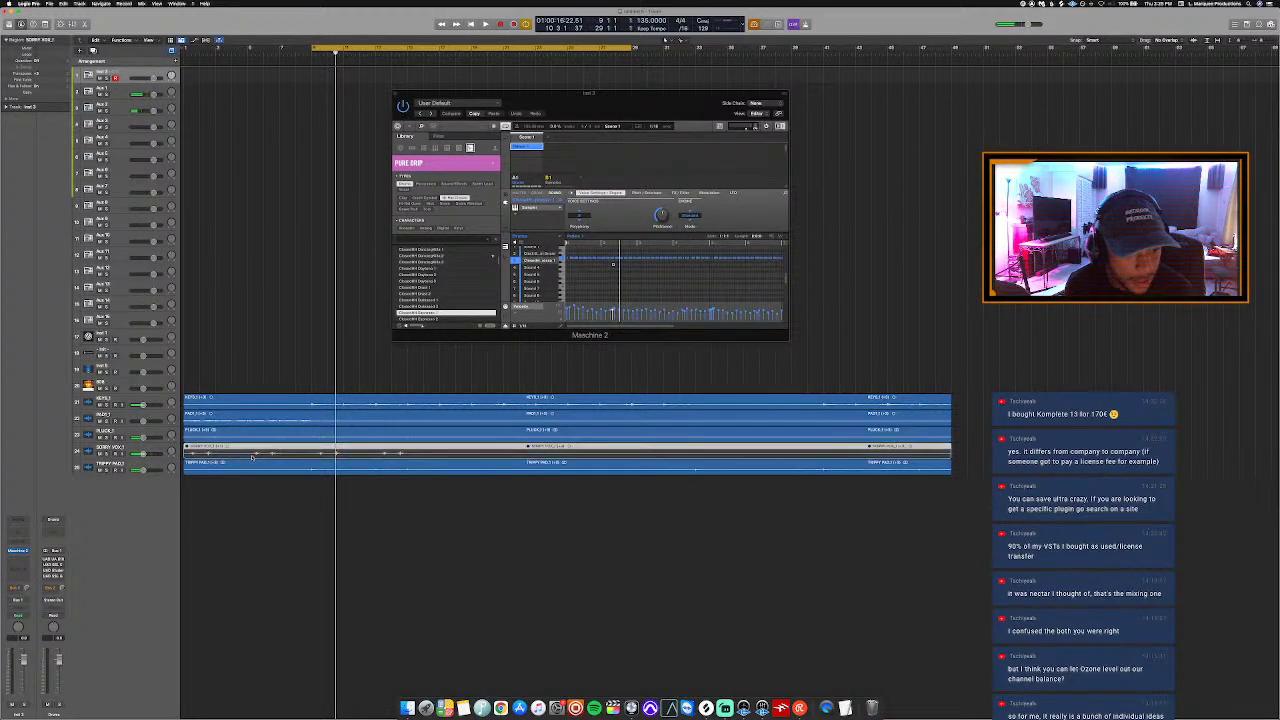
key("space")
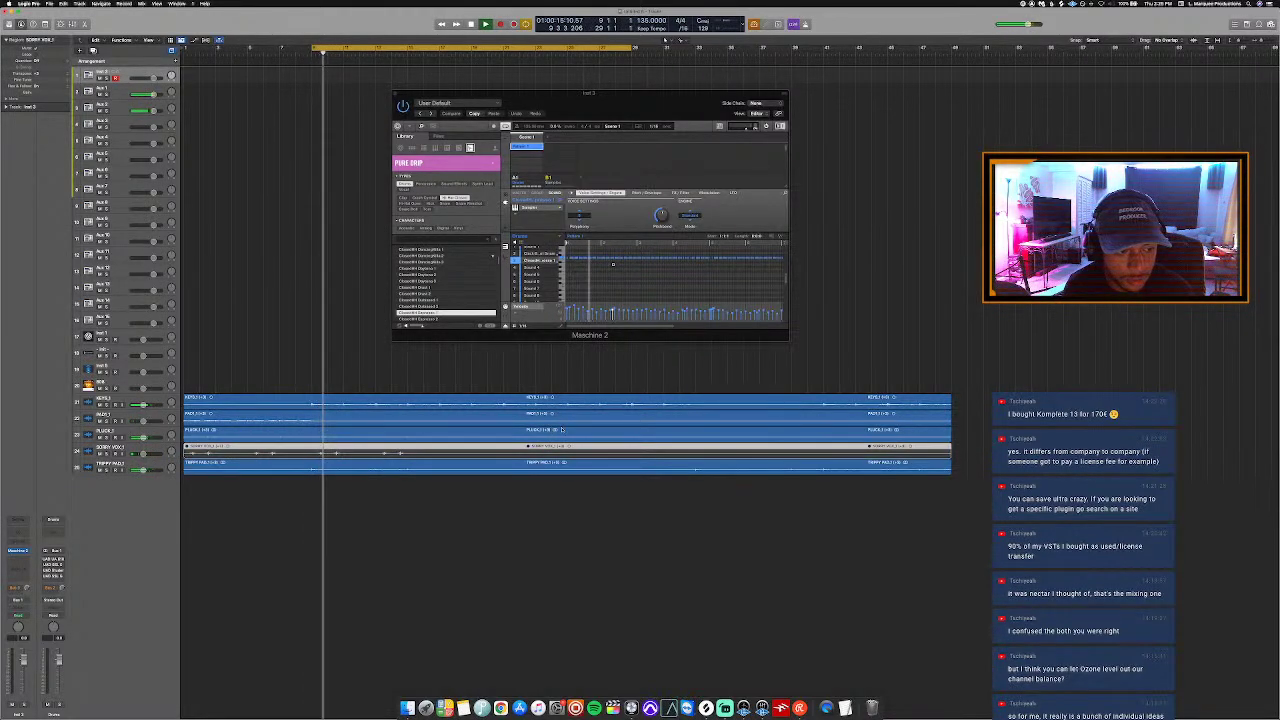
Step: Raise and lower the pitch of selected hi-hat notes in the opening bars of the pattern, auditioning the changes from the cycle start
left_click(573, 327)
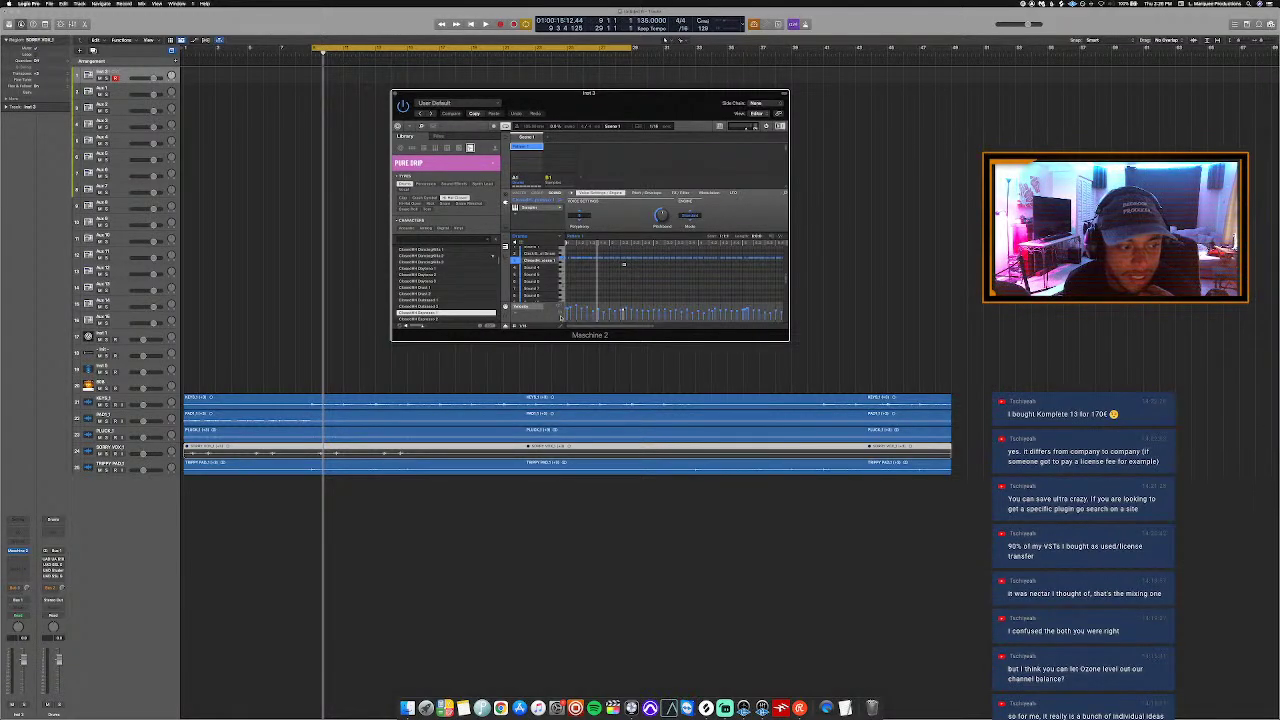
key("space")
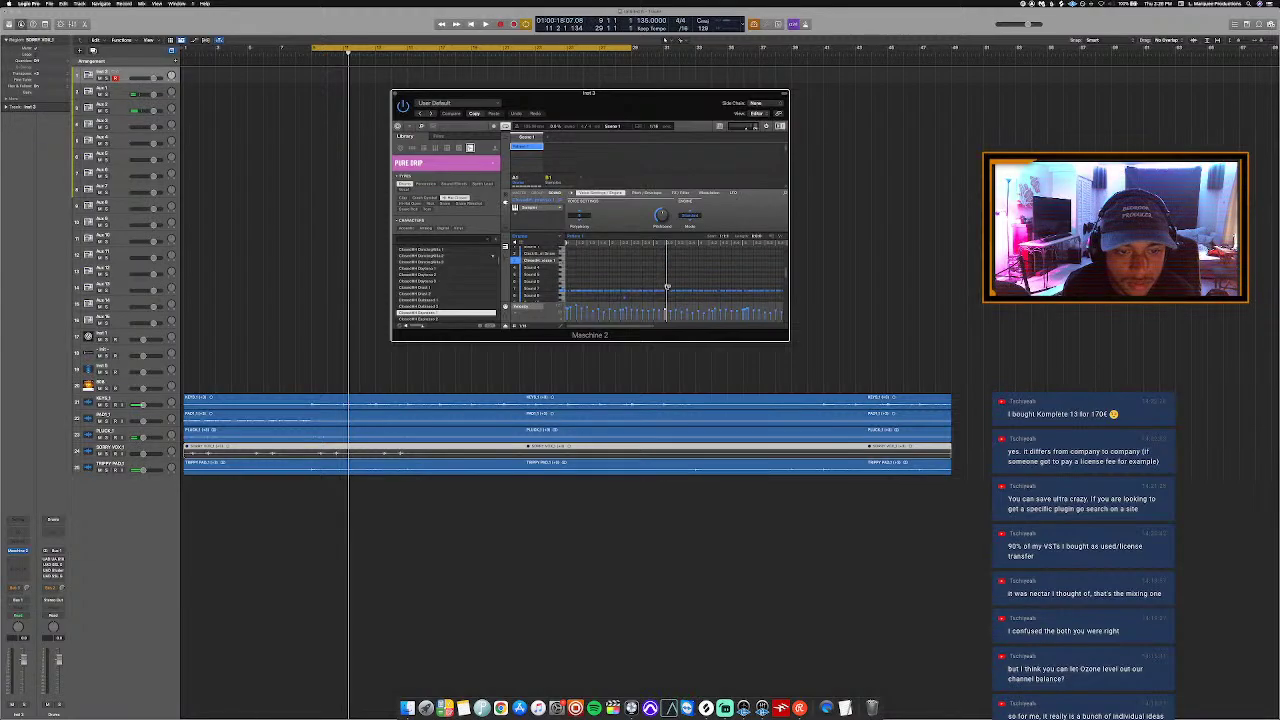
key("space")
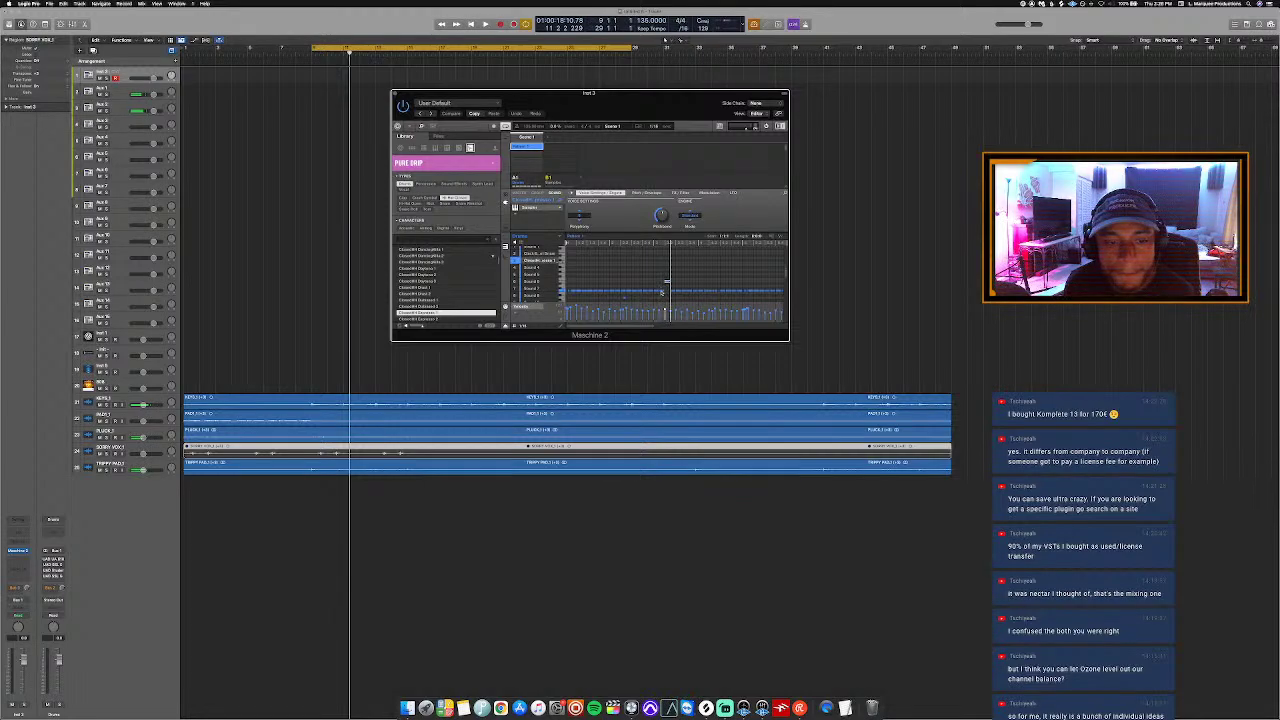
key("space")
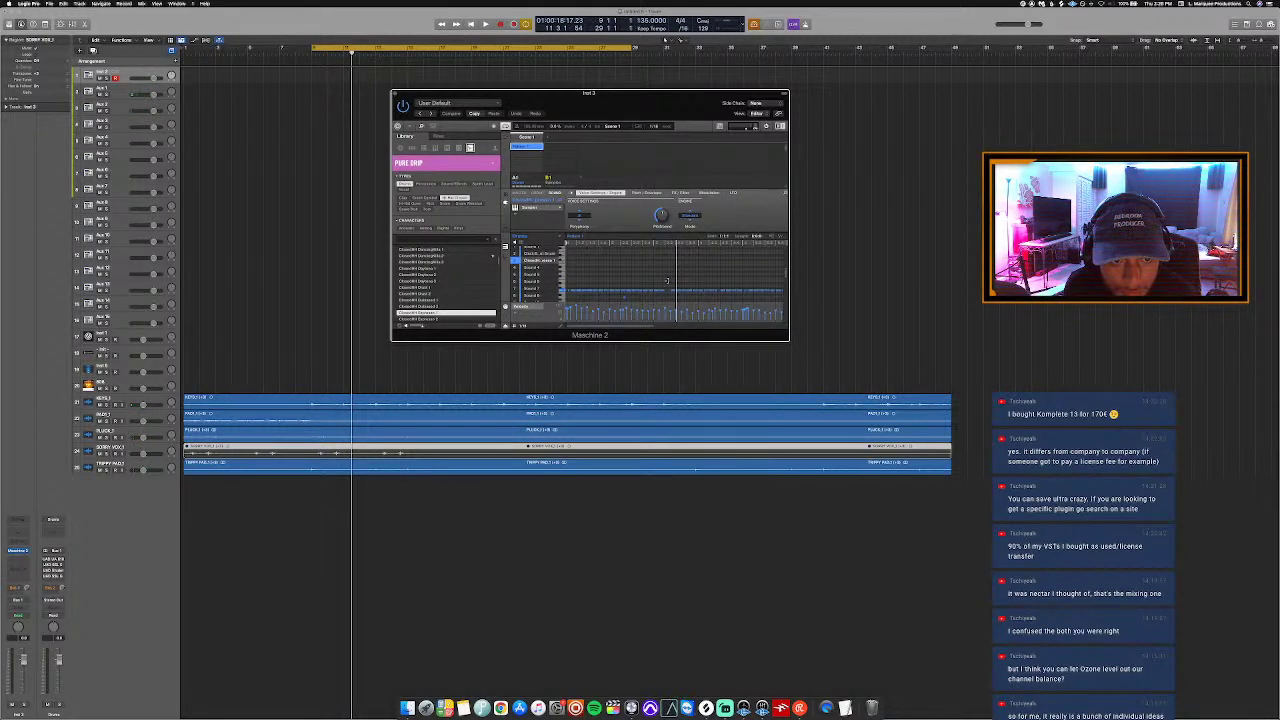
key("comma")
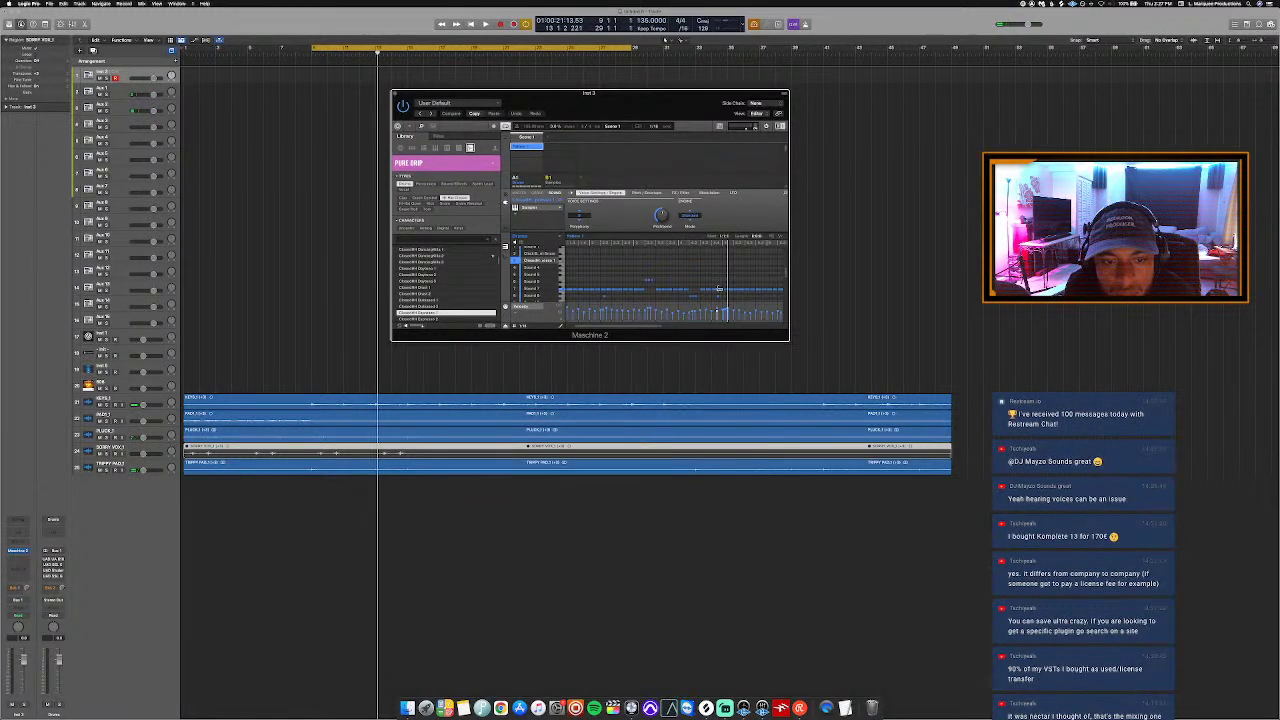
key("space")
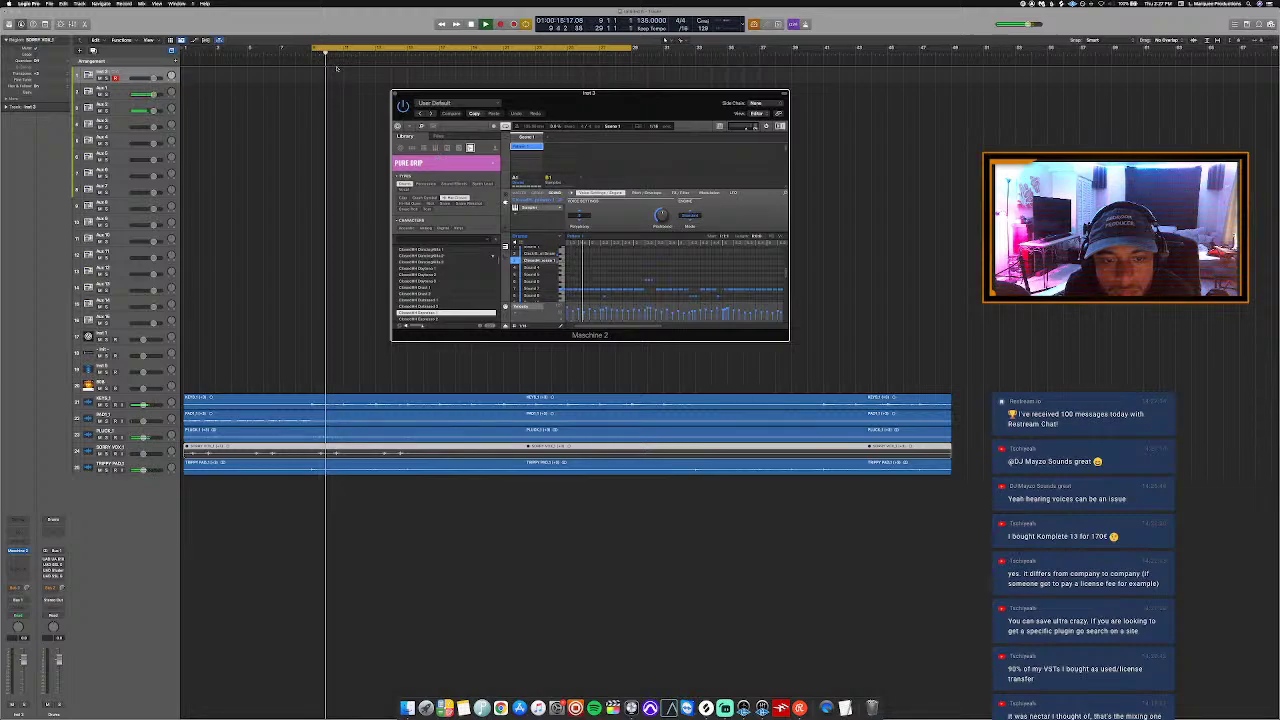
Step: Set the cycle to bars 13 to 16 and lower the pitch of a group of hi-hat notes in bar 14
left_click_drag(378, 47, 422, 47)
key("space")
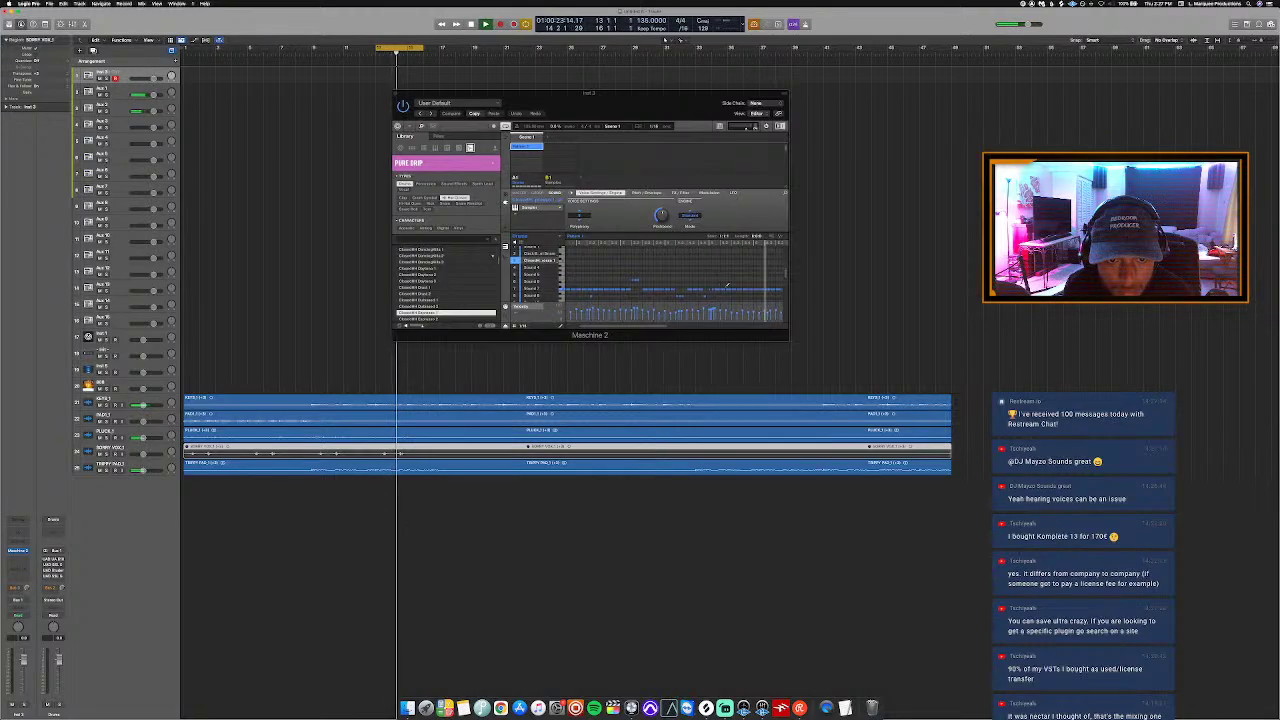
left_click(563, 328)
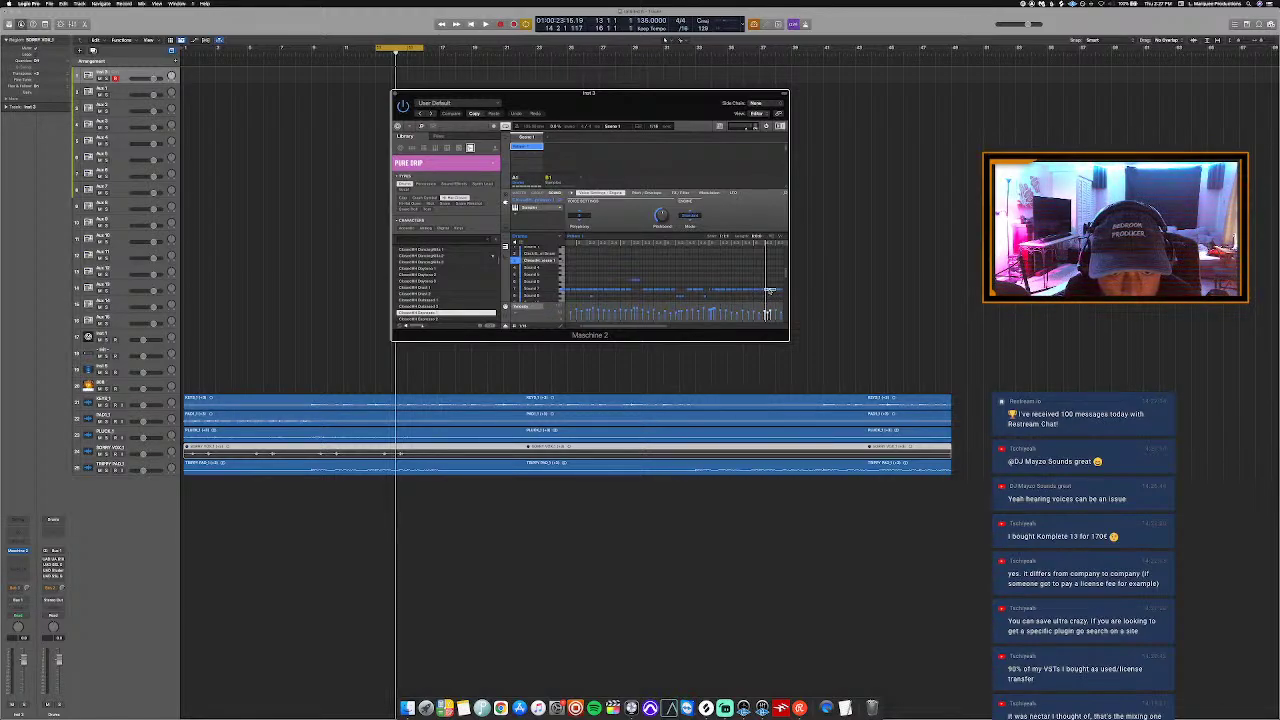
key("space")
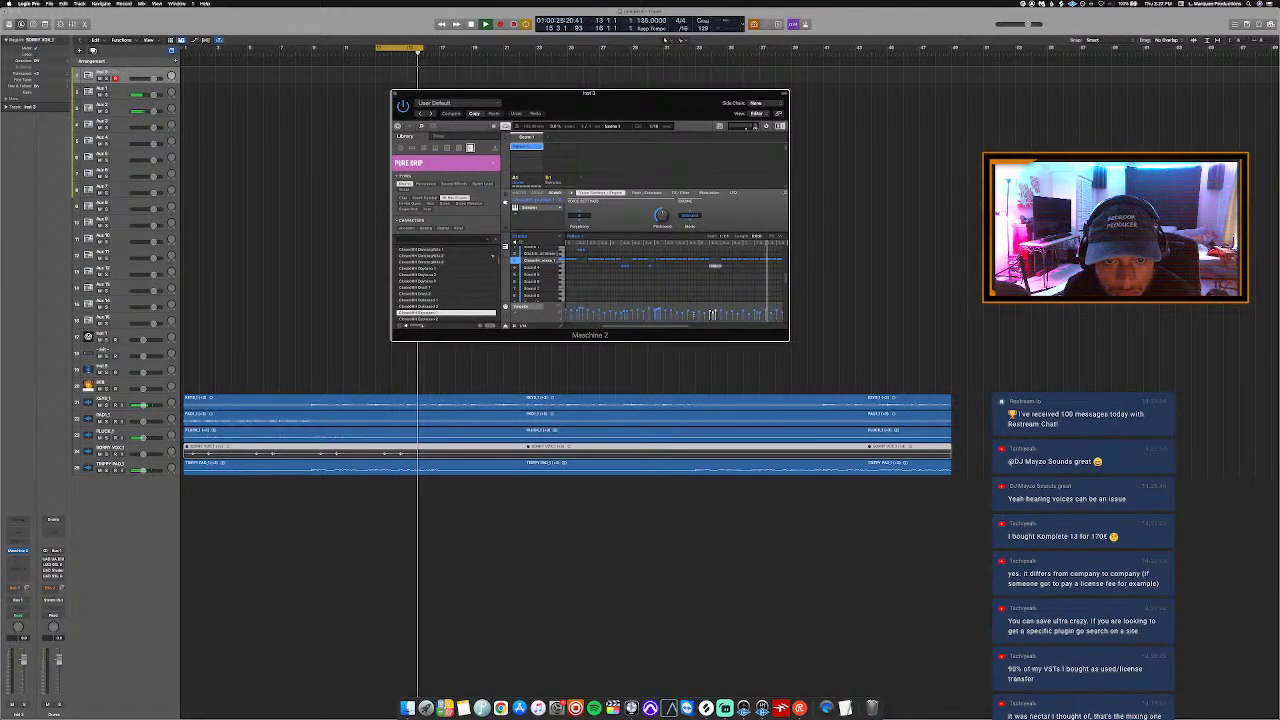
Step: Set the cycle to bars 15 to 17 and repitch groups of hi-hat notes towards the end of the pattern
left_click_drag(420, 48, 407, 48)
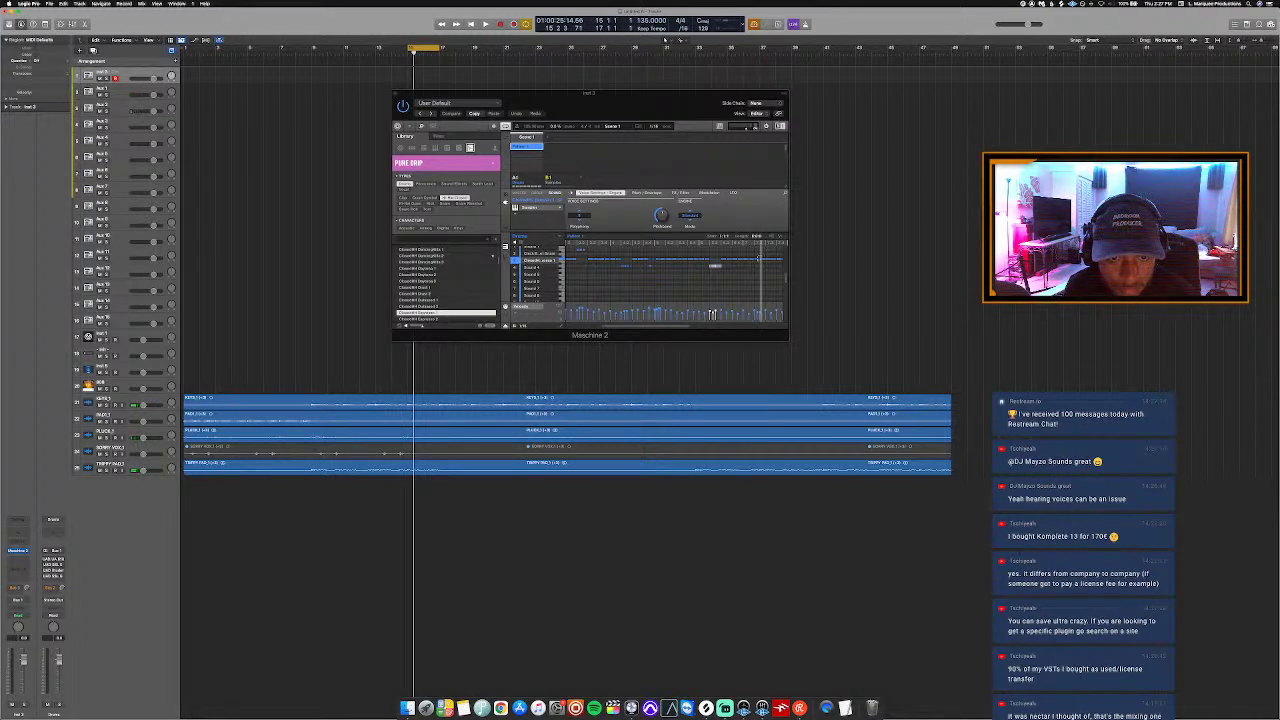
left_click(712, 314)
key("space")
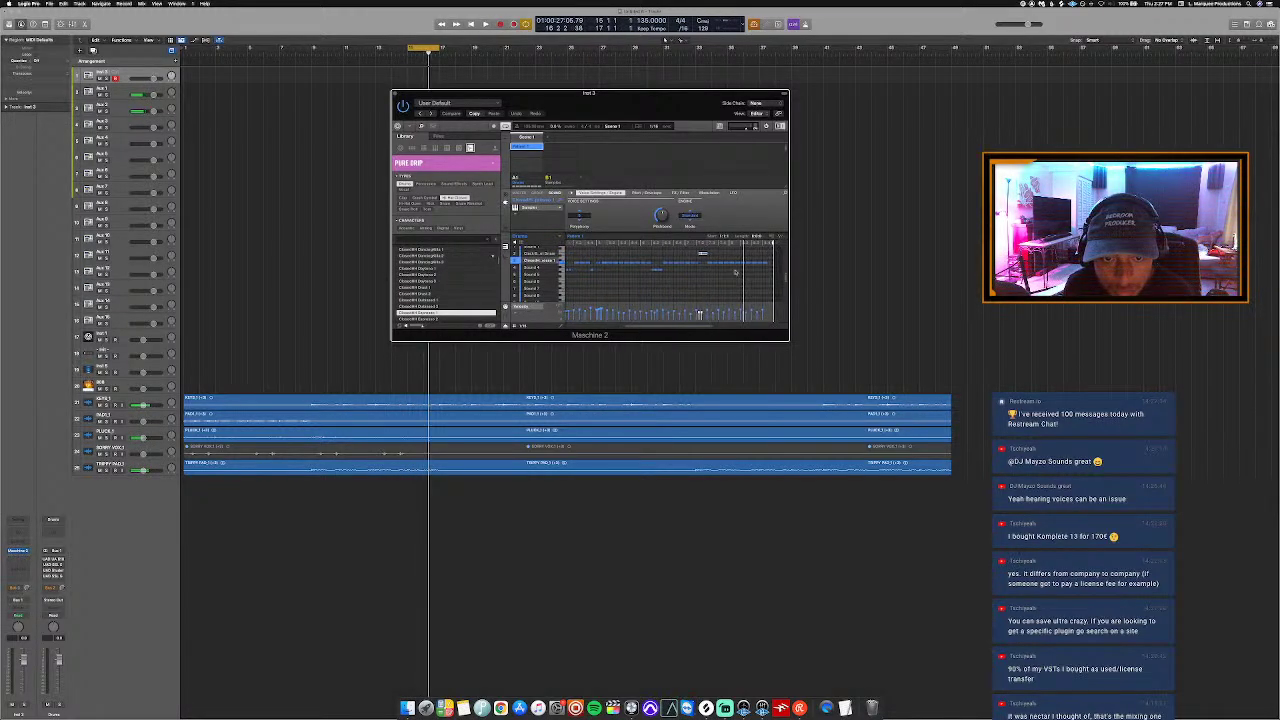
key("space")
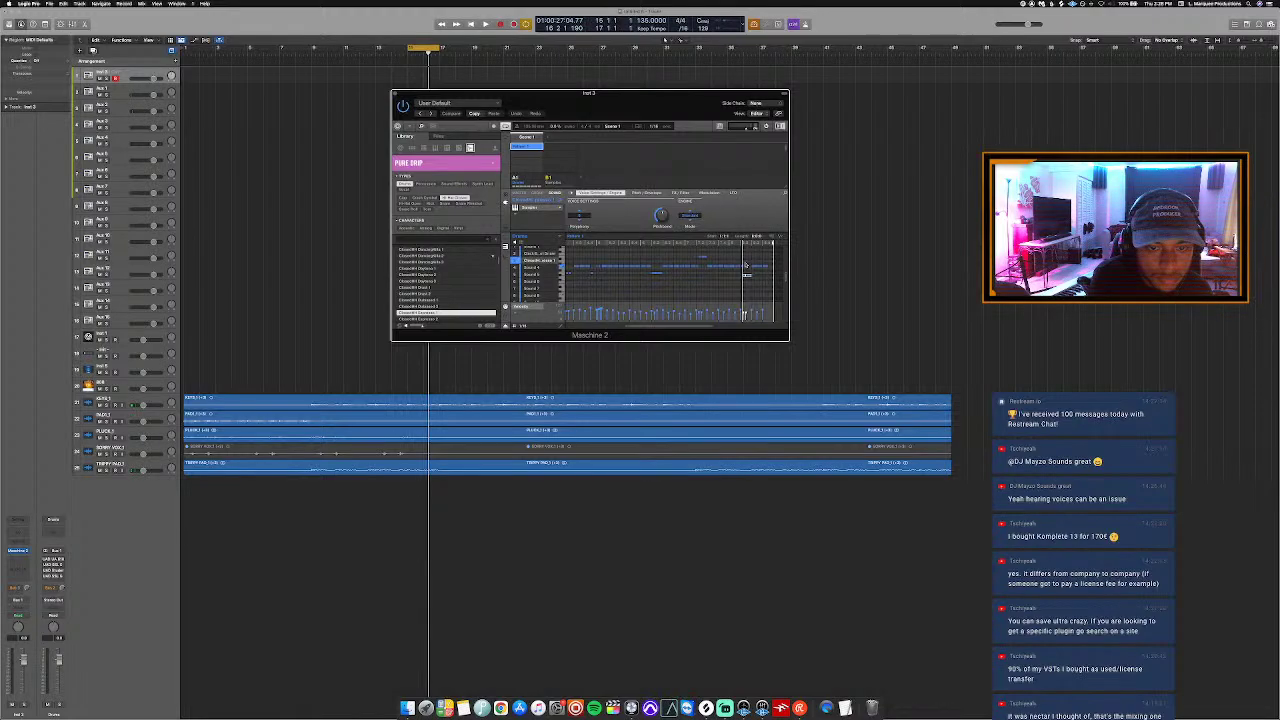
key("e")
key("space")
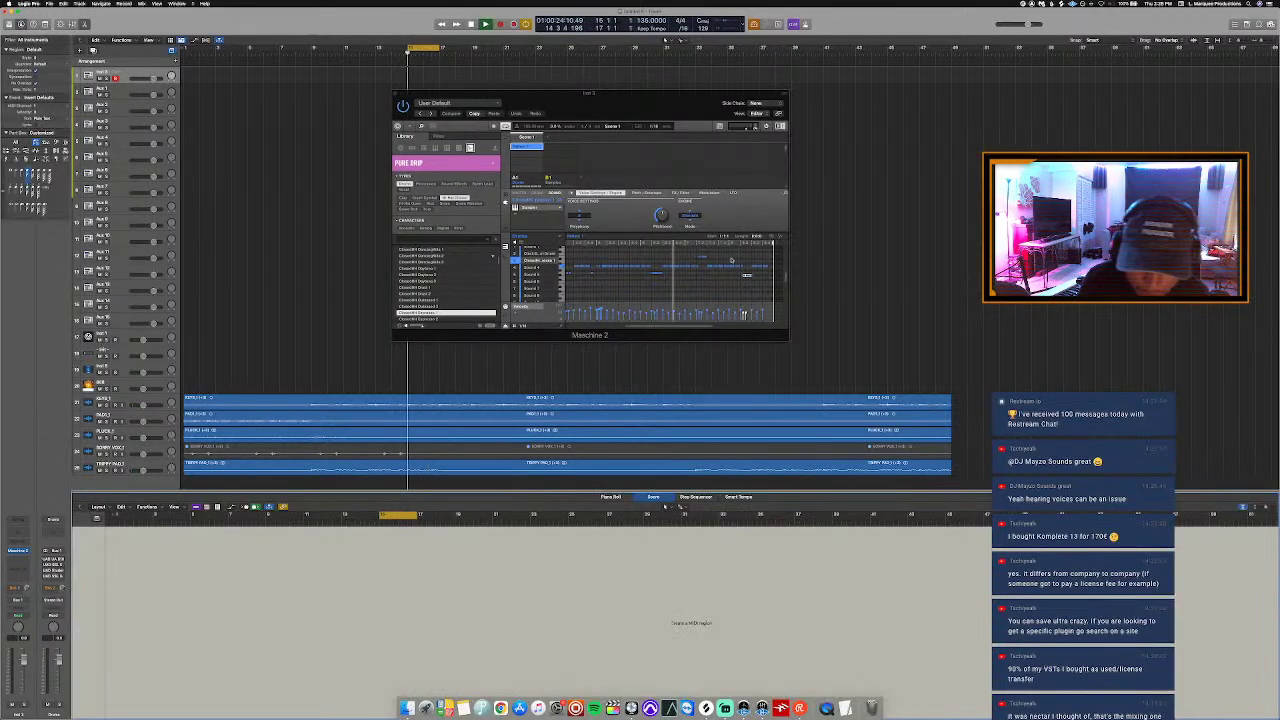
key("e")
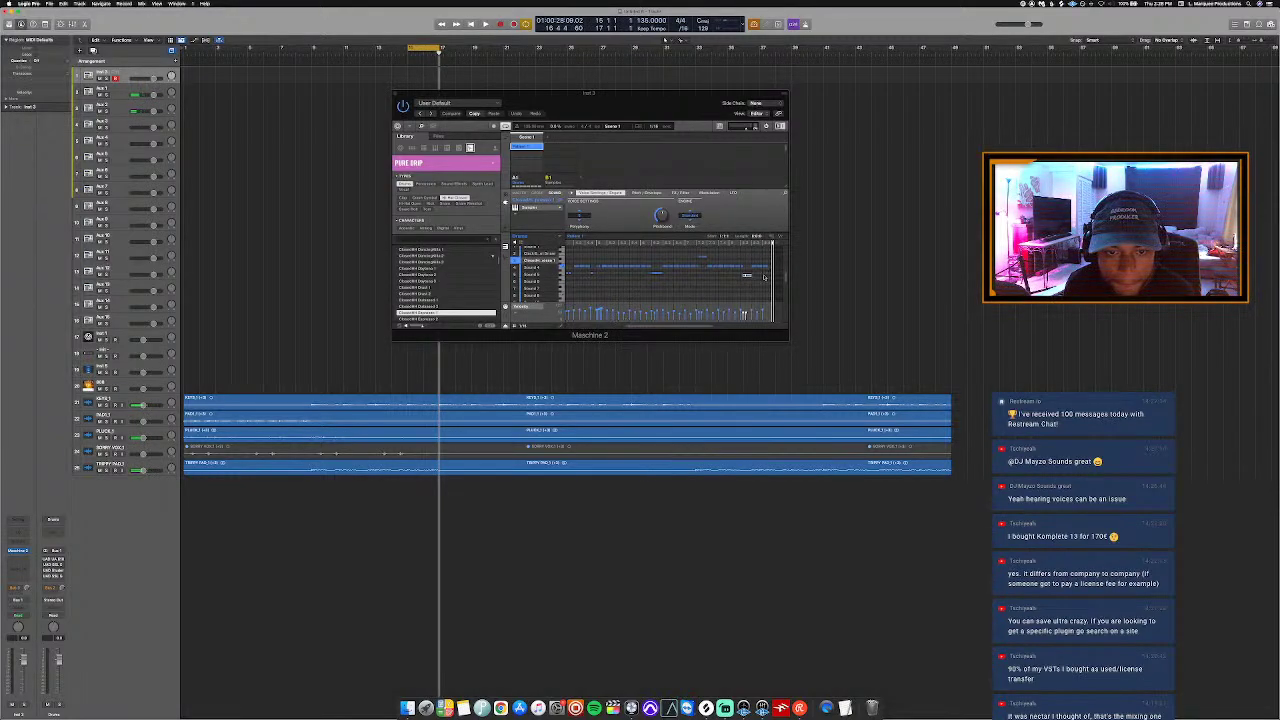
left_click(772, 272)
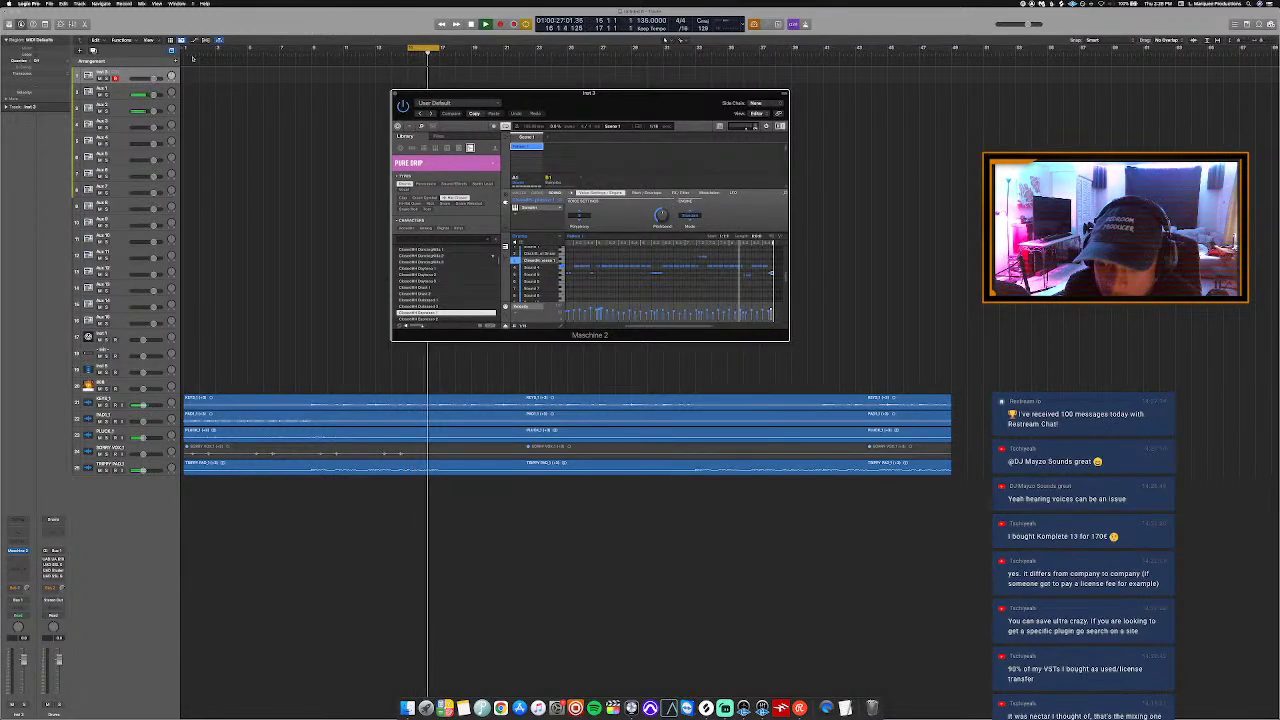
Step: Set the cycle range to bars 9 to 17 and play the whole hi-hat pattern in the loop
left_click_drag(312, 47, 456, 47)
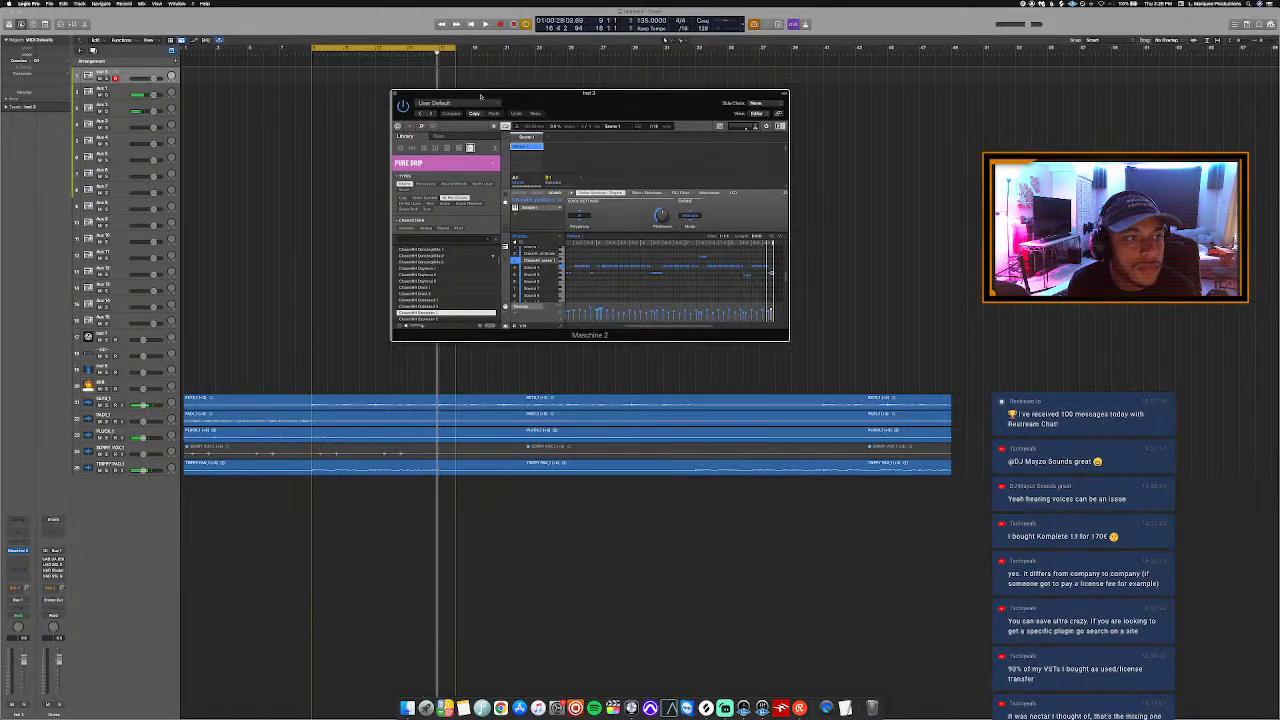
key("space")
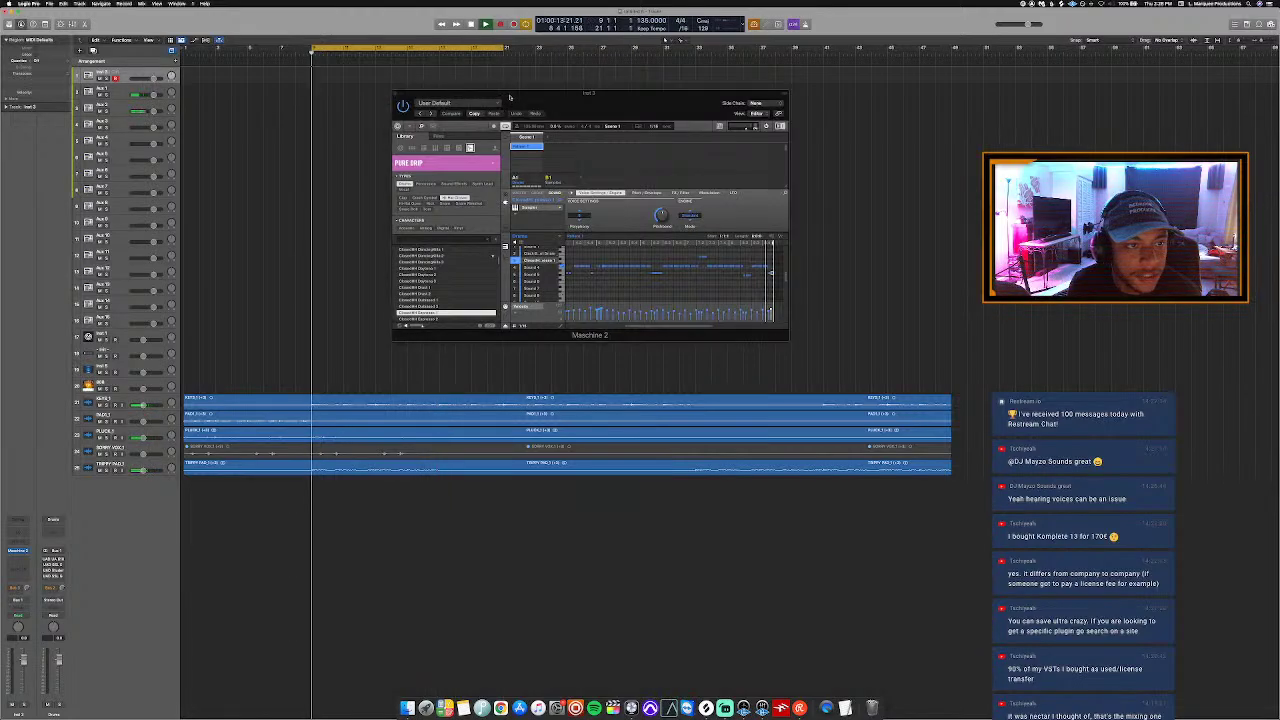
left_click(473, 53)
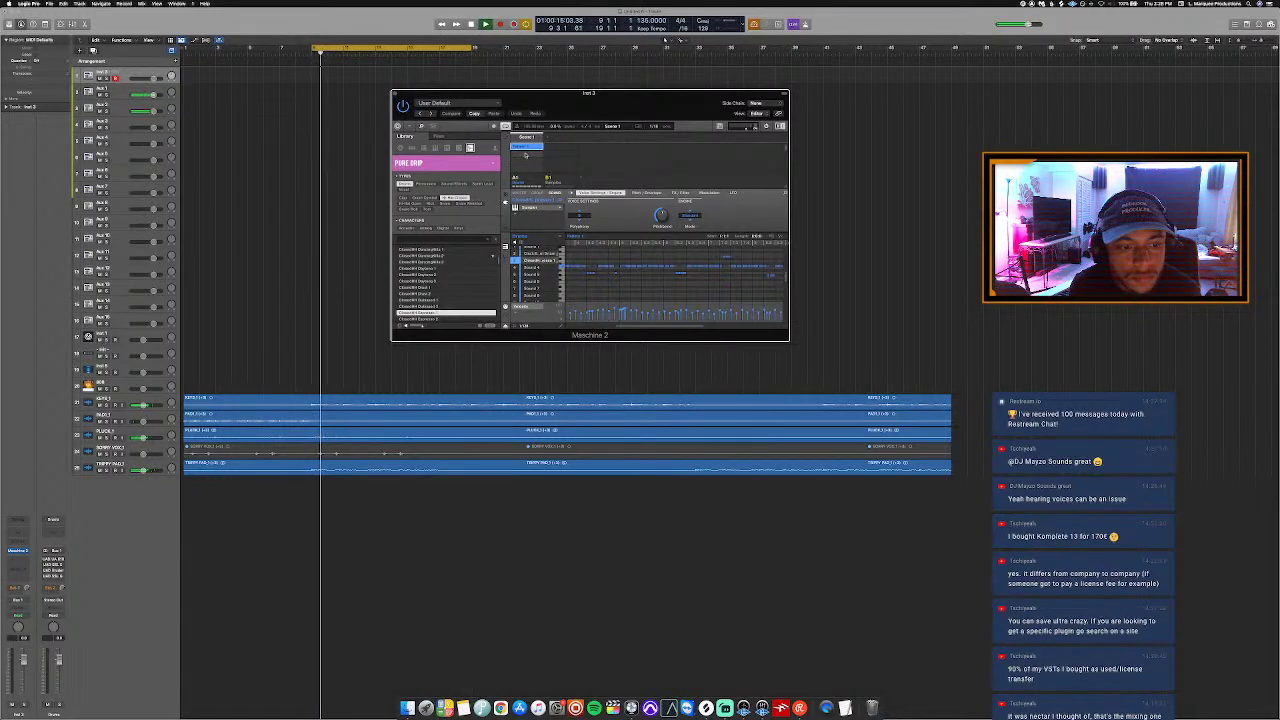
left_click_drag(475, 48, 441, 54)
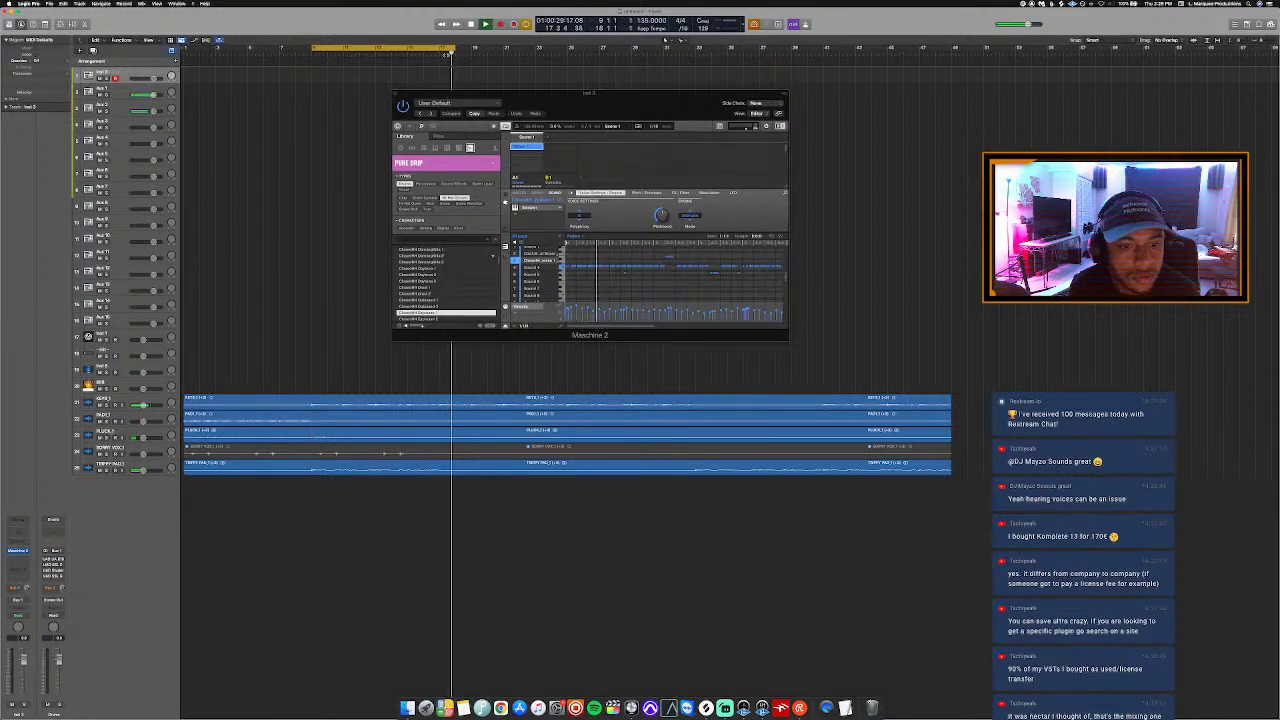
left_click_drag(444, 53, 444, 57)
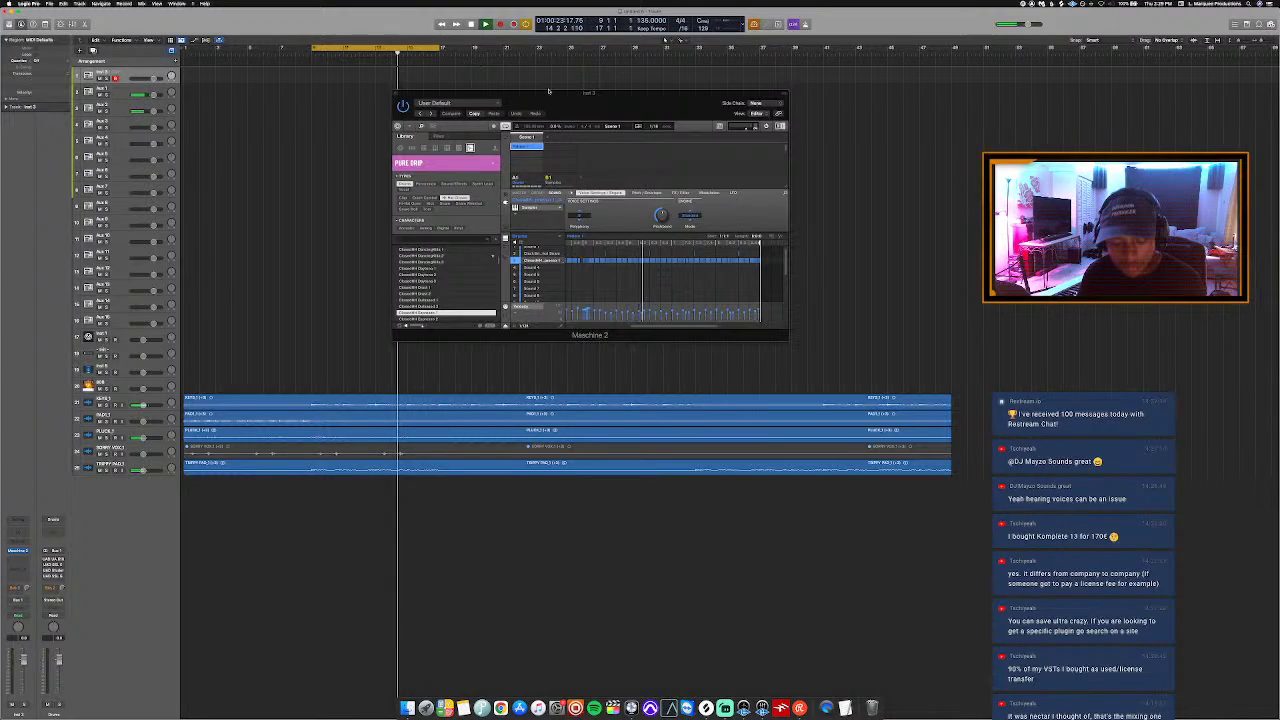
Step: Switch to Finder and open the Hihats + Shakers + Crashes folder of Decap - Drums That Knock Vol.7 within Drum Samples
left_click(408, 709)
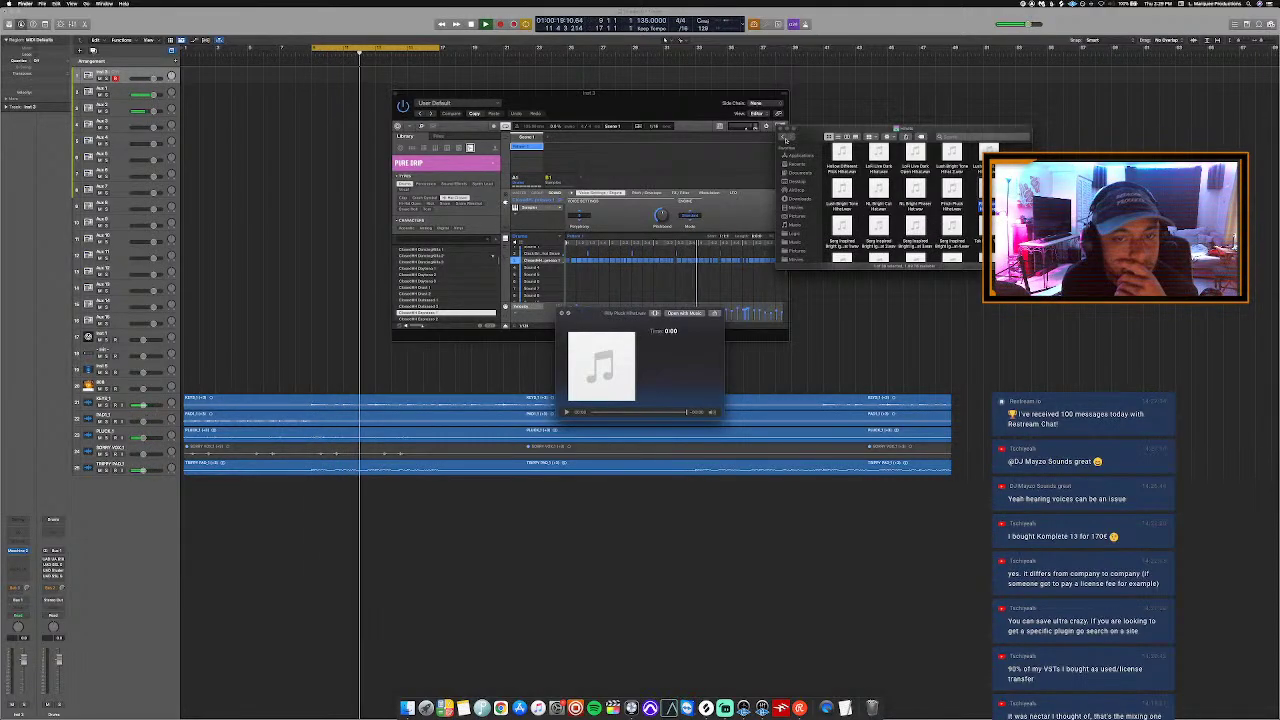
left_click(785, 139)
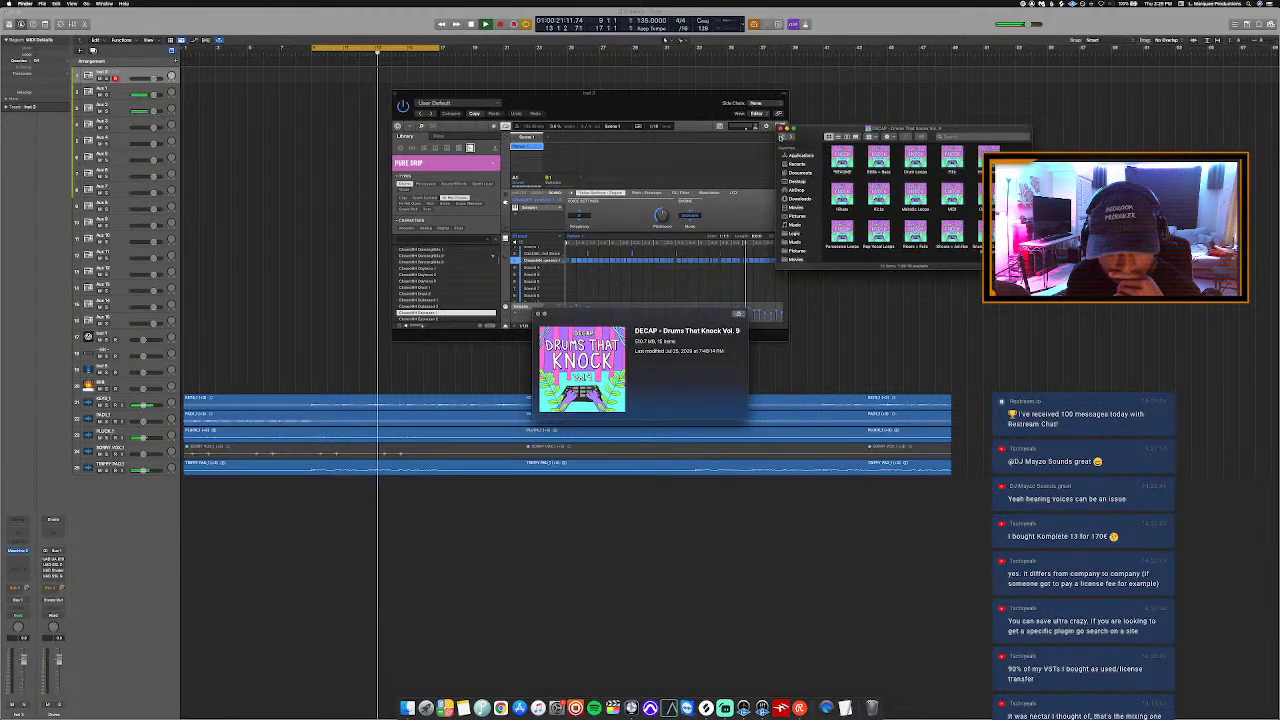
left_click(785, 139)
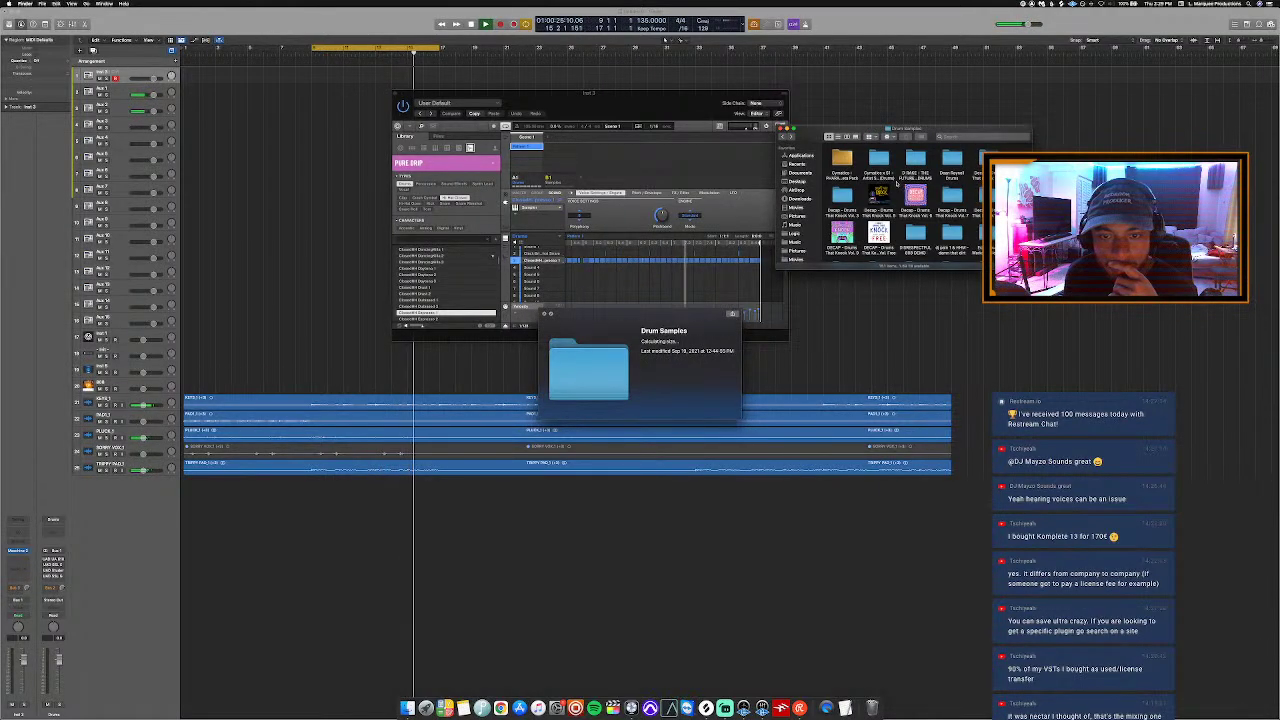
scroll(920, 206, "down", 3)
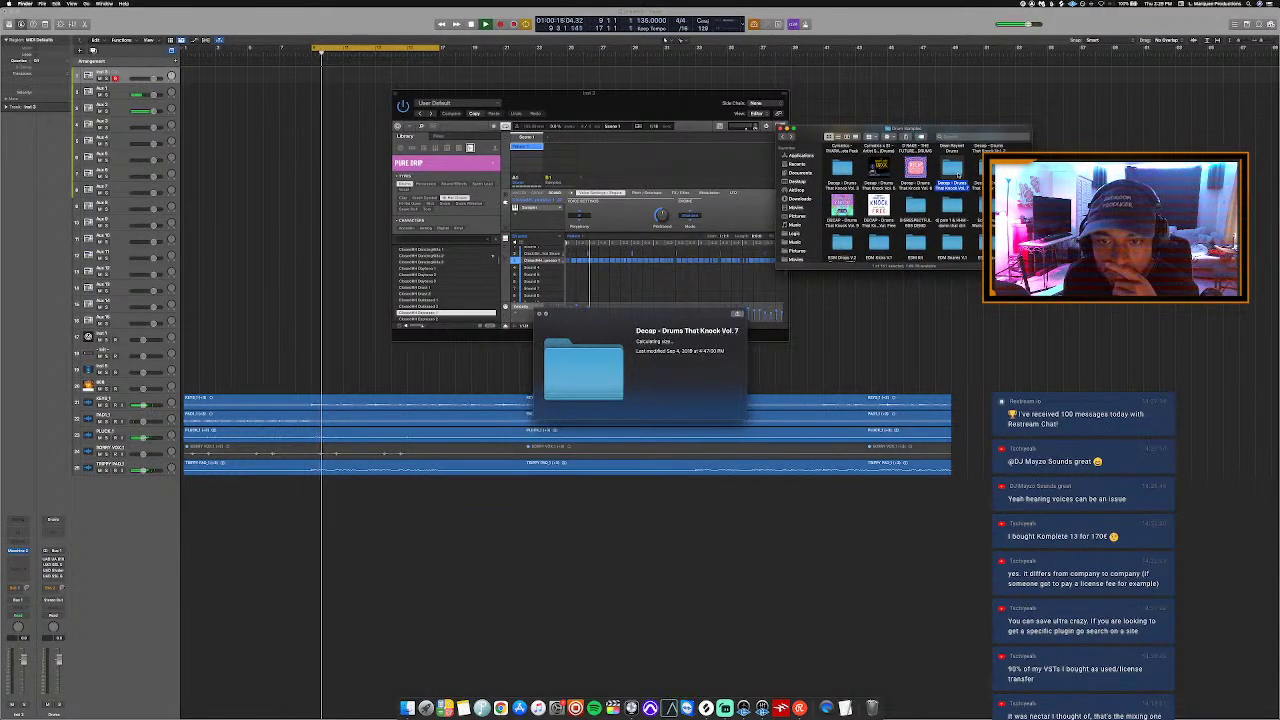
double_click(957, 180)
left_click(957, 175)
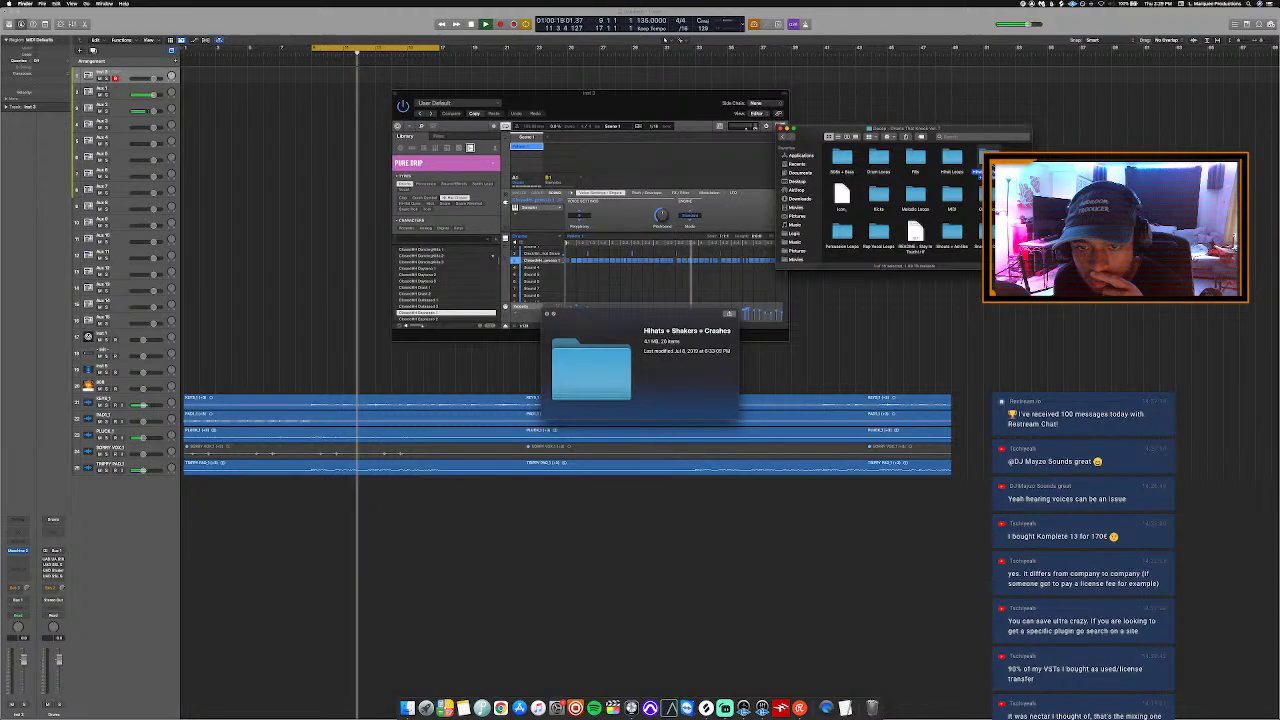
double_click(952, 162)
Step: Audition the hi-hat samples and load a Perfect Shaker Hihat sample into an empty sound slot in Maschine 2
left_click(955, 183)
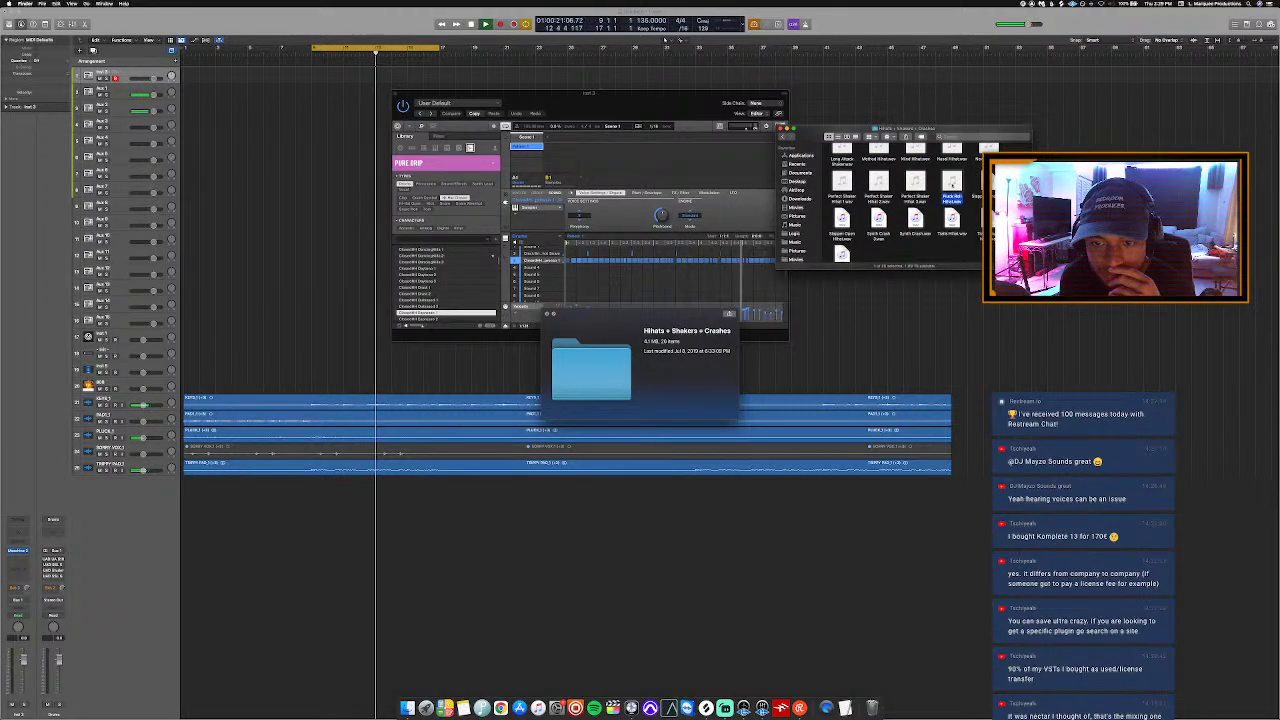
left_click(915, 183)
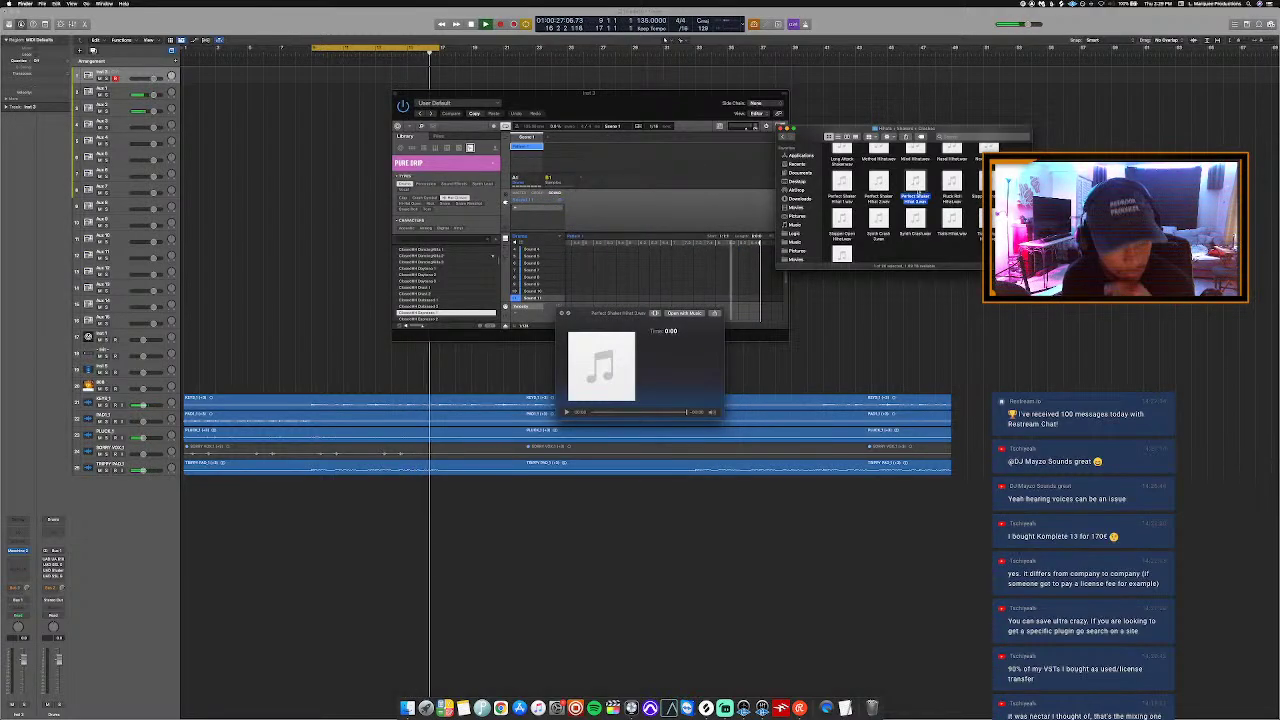
left_click_drag(893, 204, 543, 278)
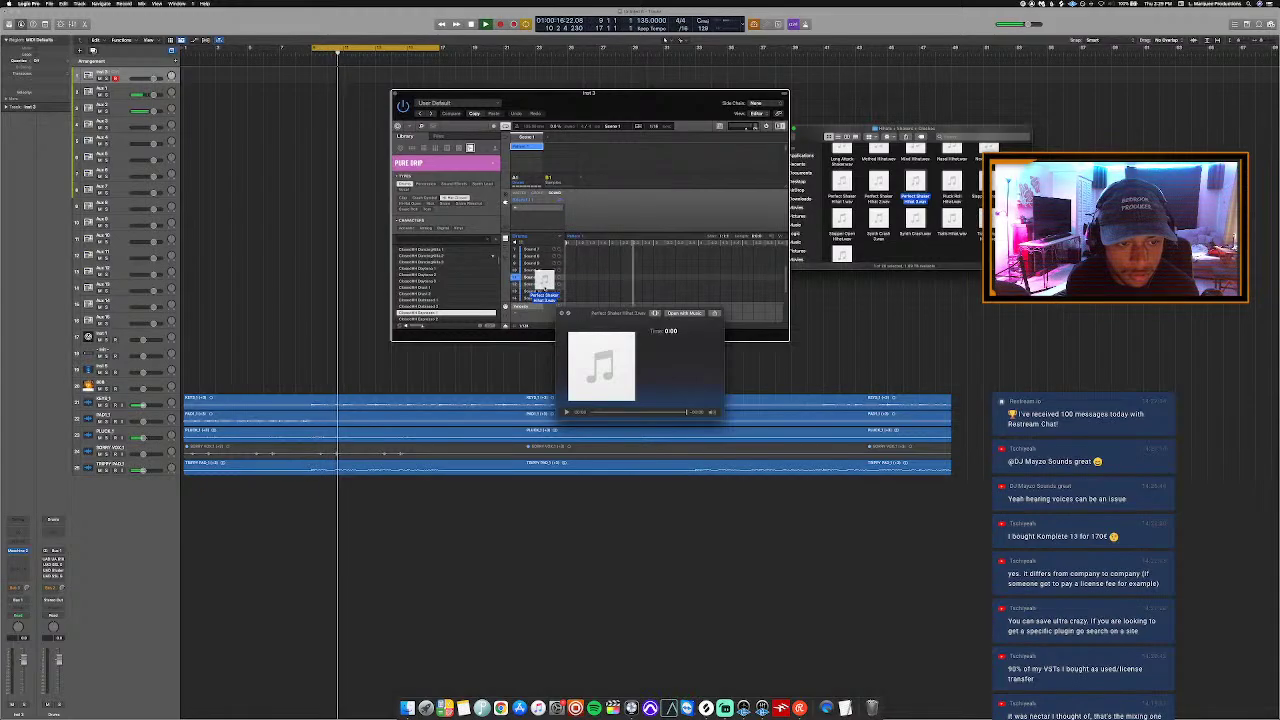
left_click(616, 280)
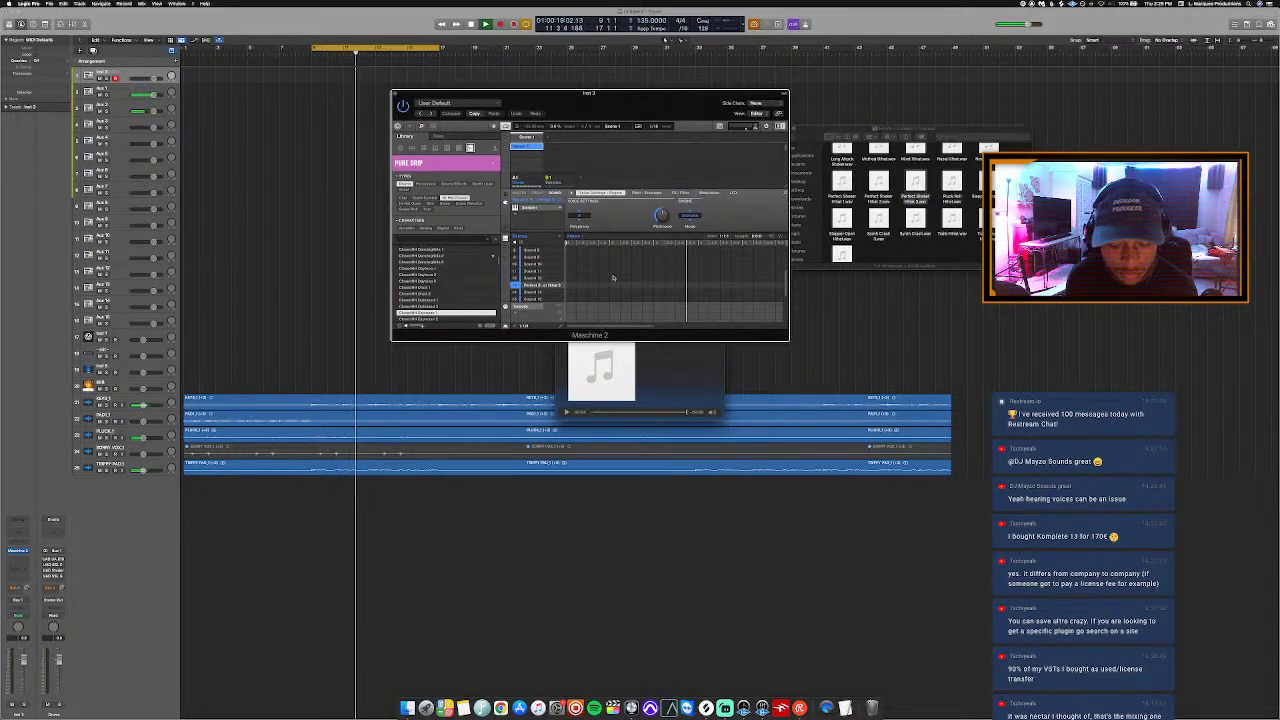
Step: Undo the last sample load in Maschine and place the selected Perfect Shaker sample on an empty sound slot
key("super+z")
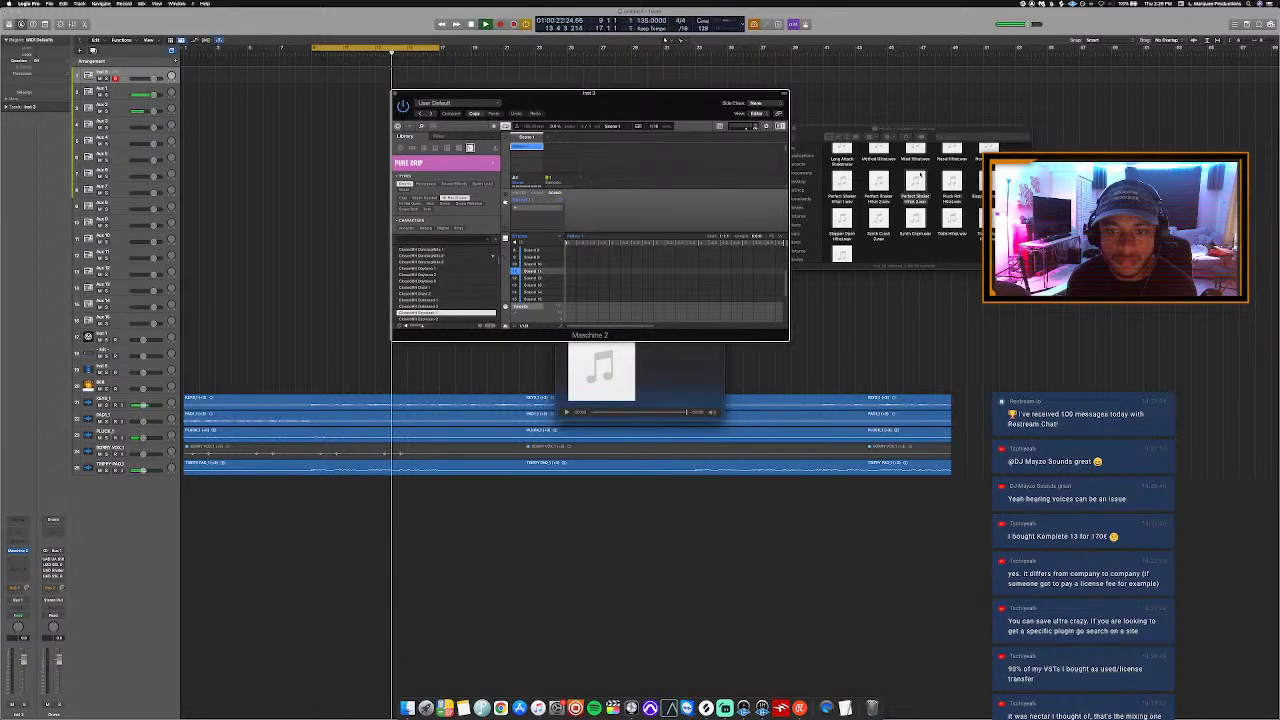
left_click_drag(915, 183, 547, 270)
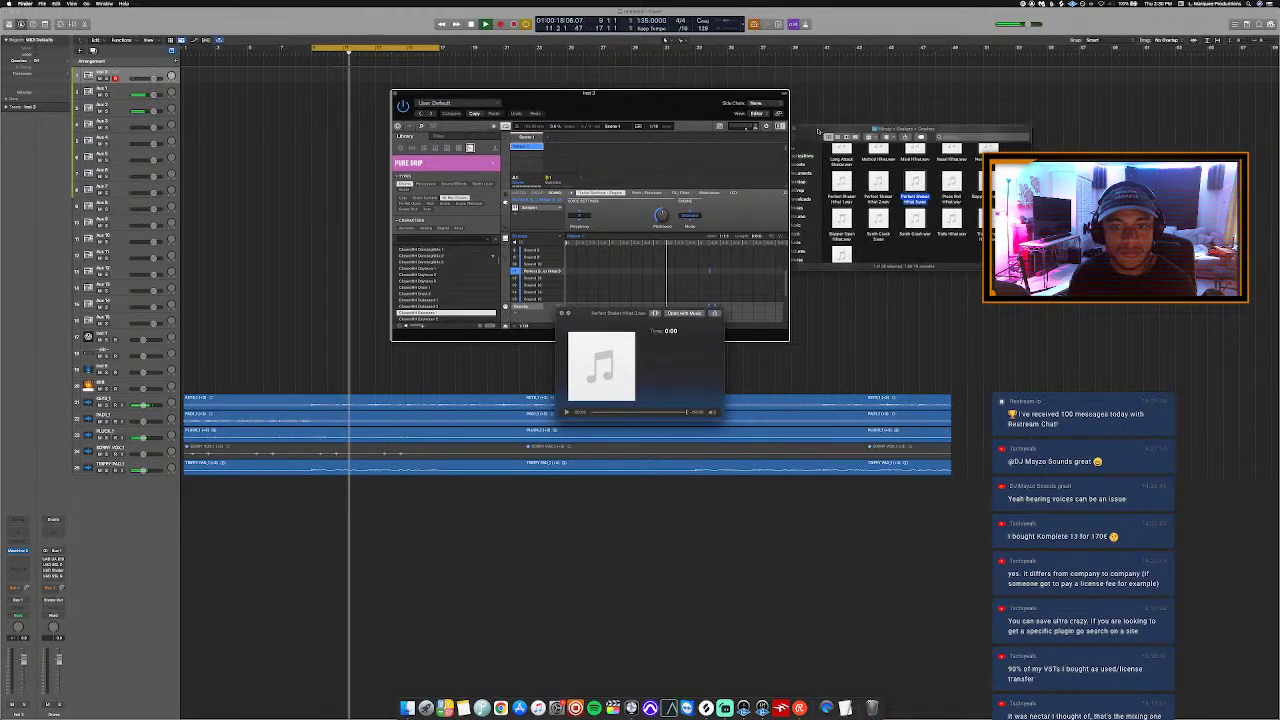
Step: Go back to the Drum Samples library and open the 808s folder of the FORNUTO - Life Of Pierre Drum Kit (Producergrind)
left_click(915, 195)
key("super+bracketleft")
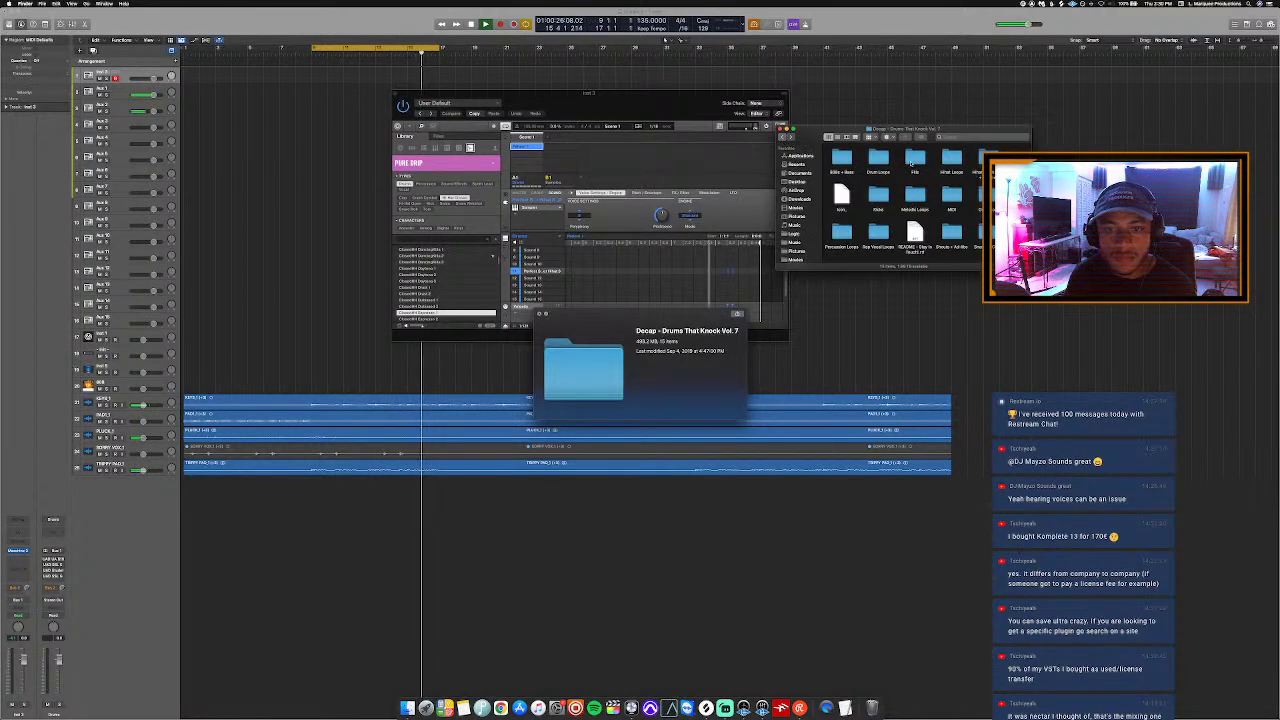
key("super+bracketleft")
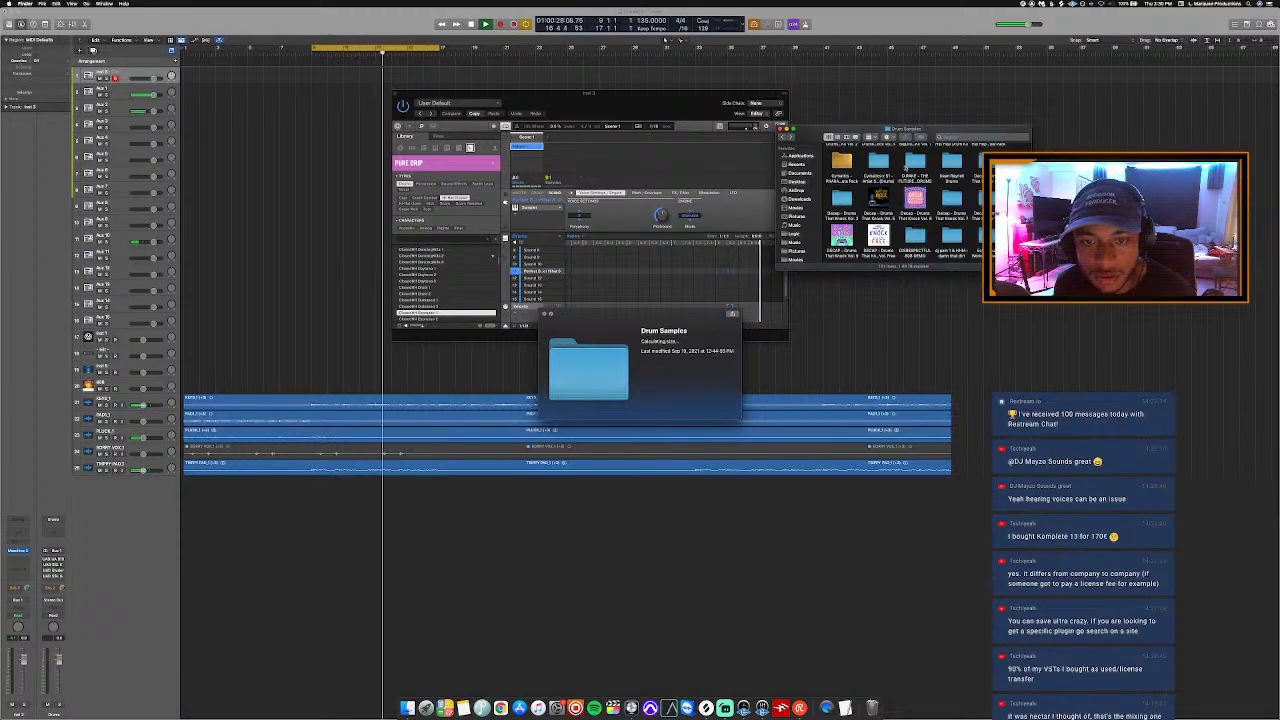
scroll(907, 170, "up", 5)
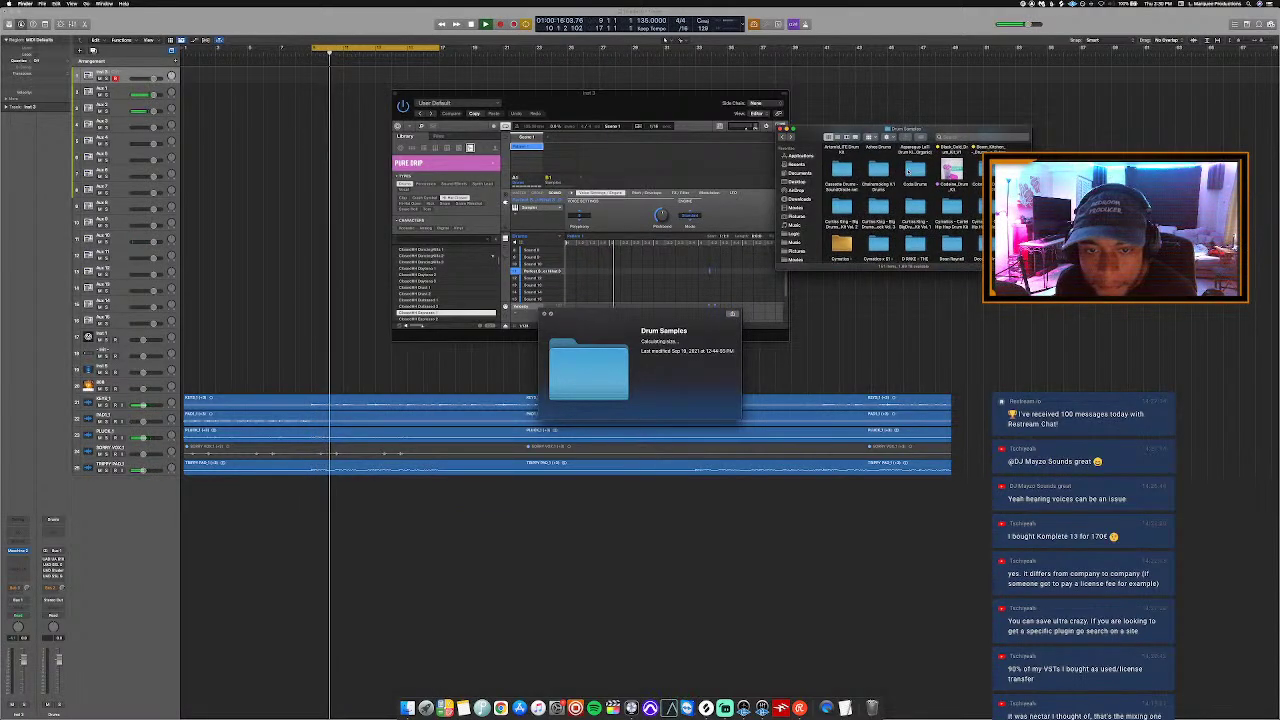
scroll(908, 171, "down", 8)
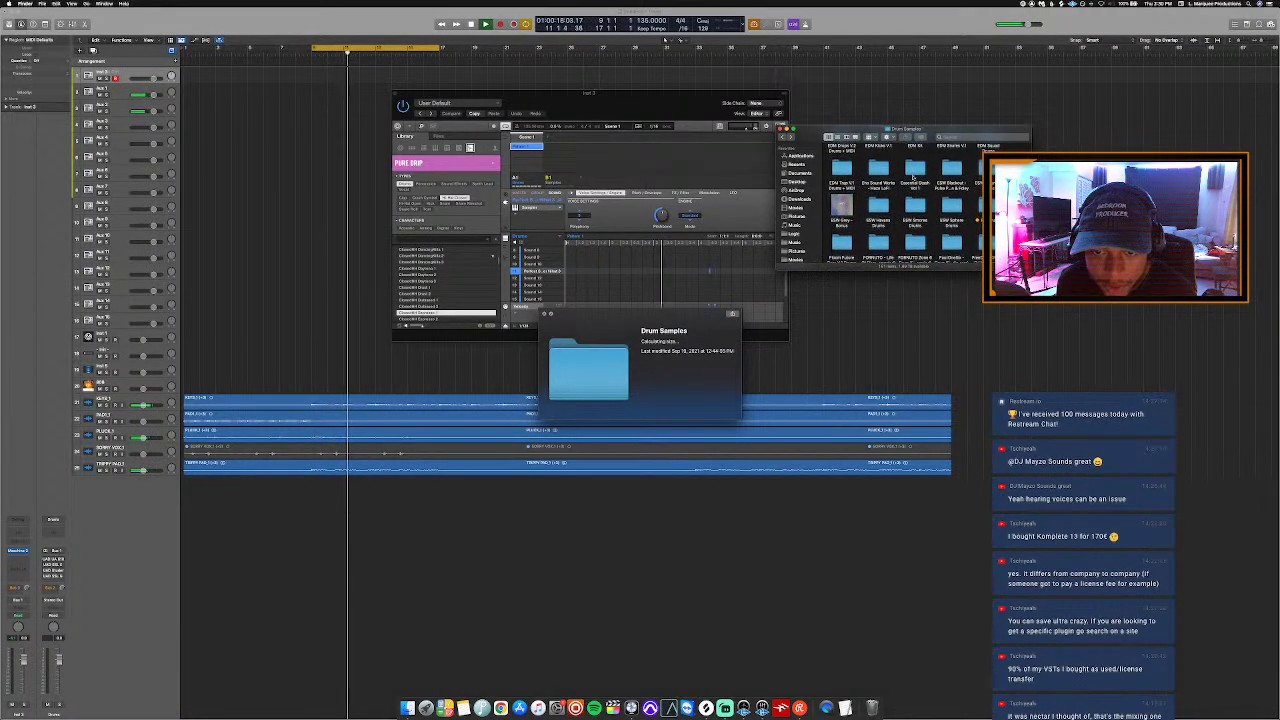
scroll(913, 177, "down", 3)
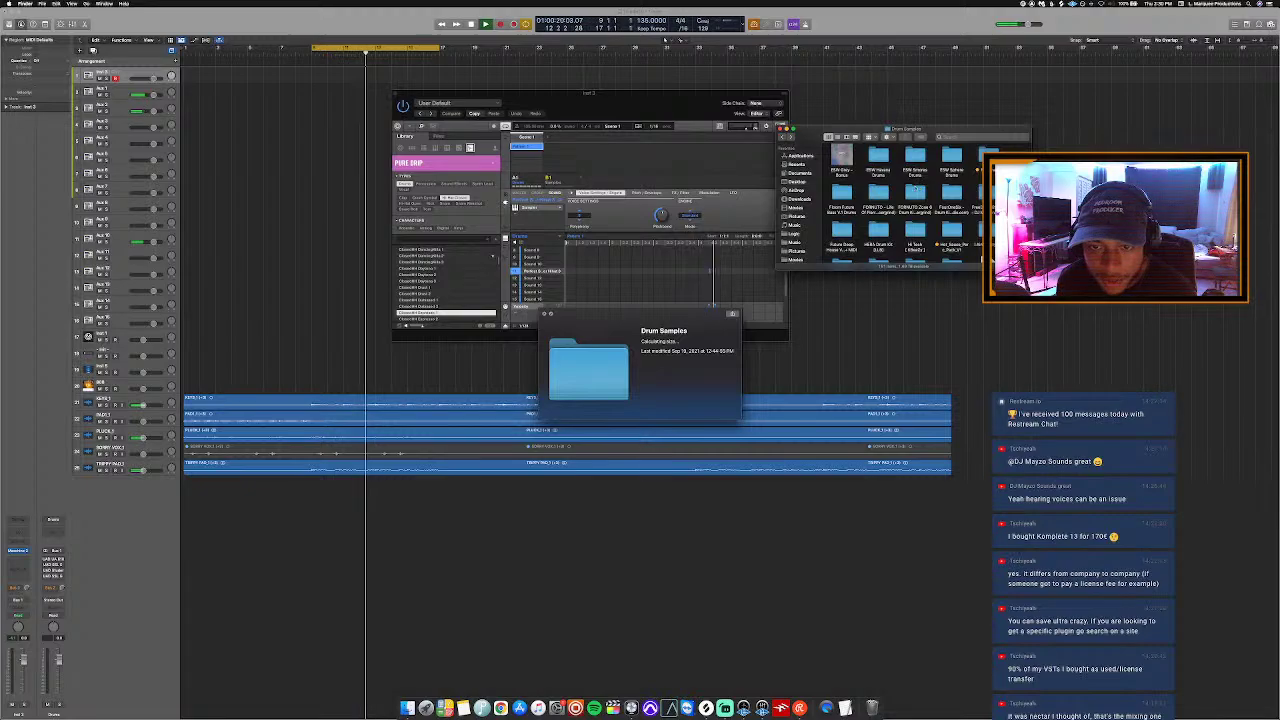
left_click(878, 190)
double_click(878, 190)
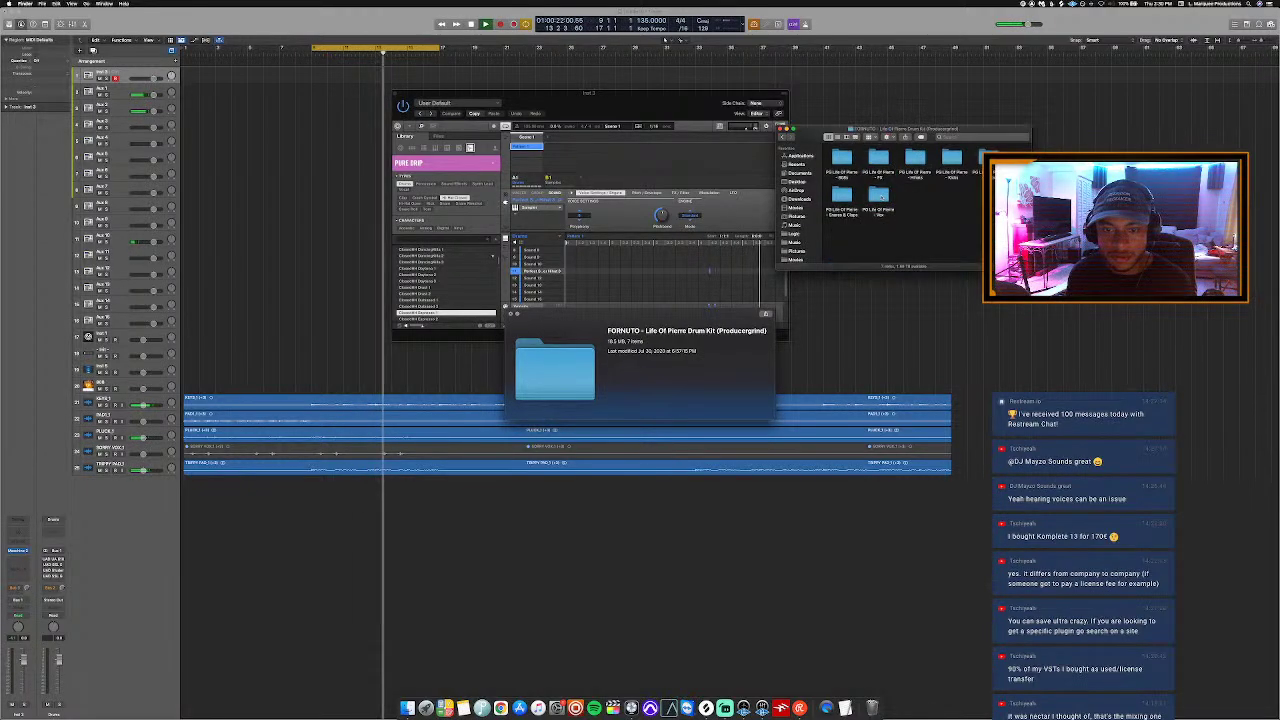
double_click(842, 160)
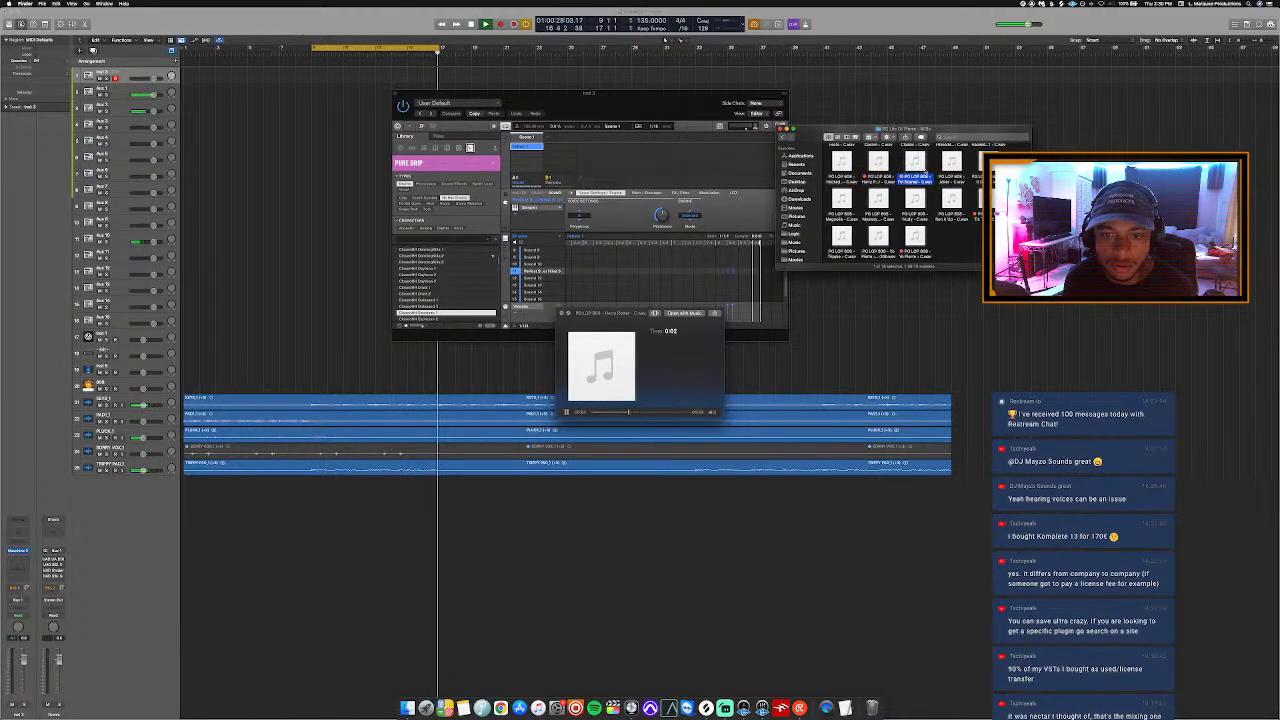
Step: Audition several of the PG LOP 808 samples in the 808s folder
key("Right")
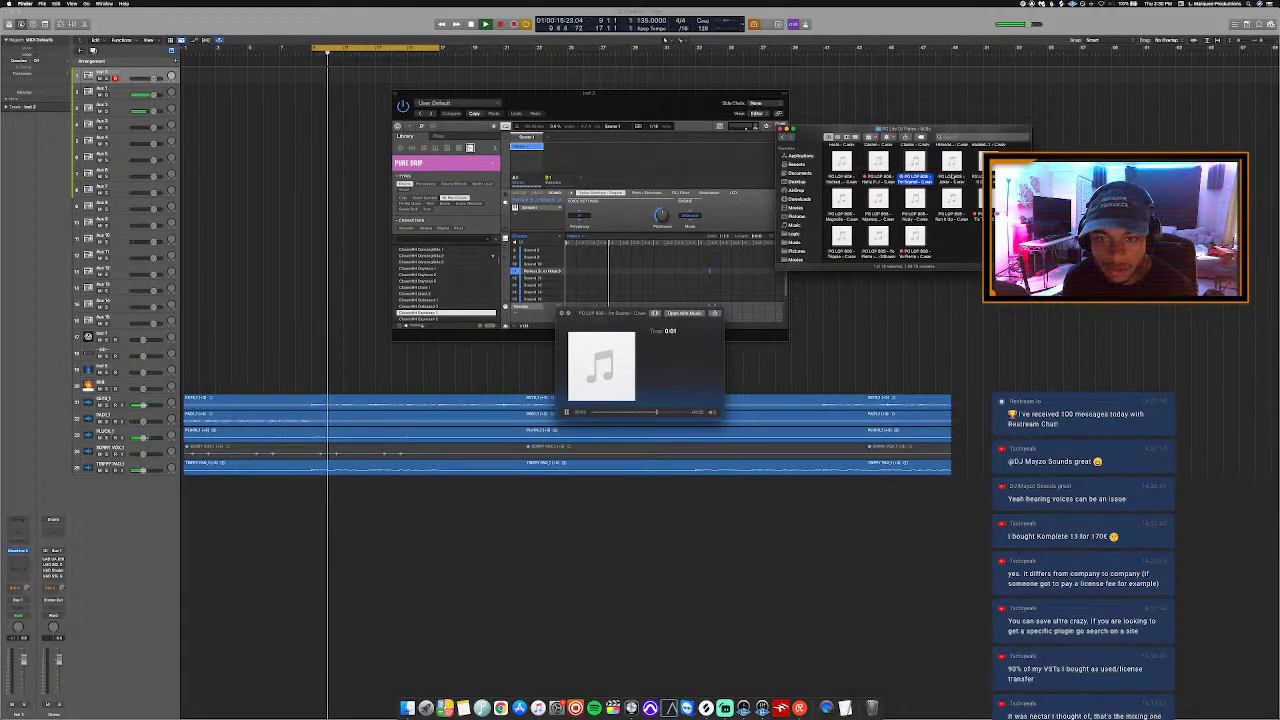
key("super+alt+a")
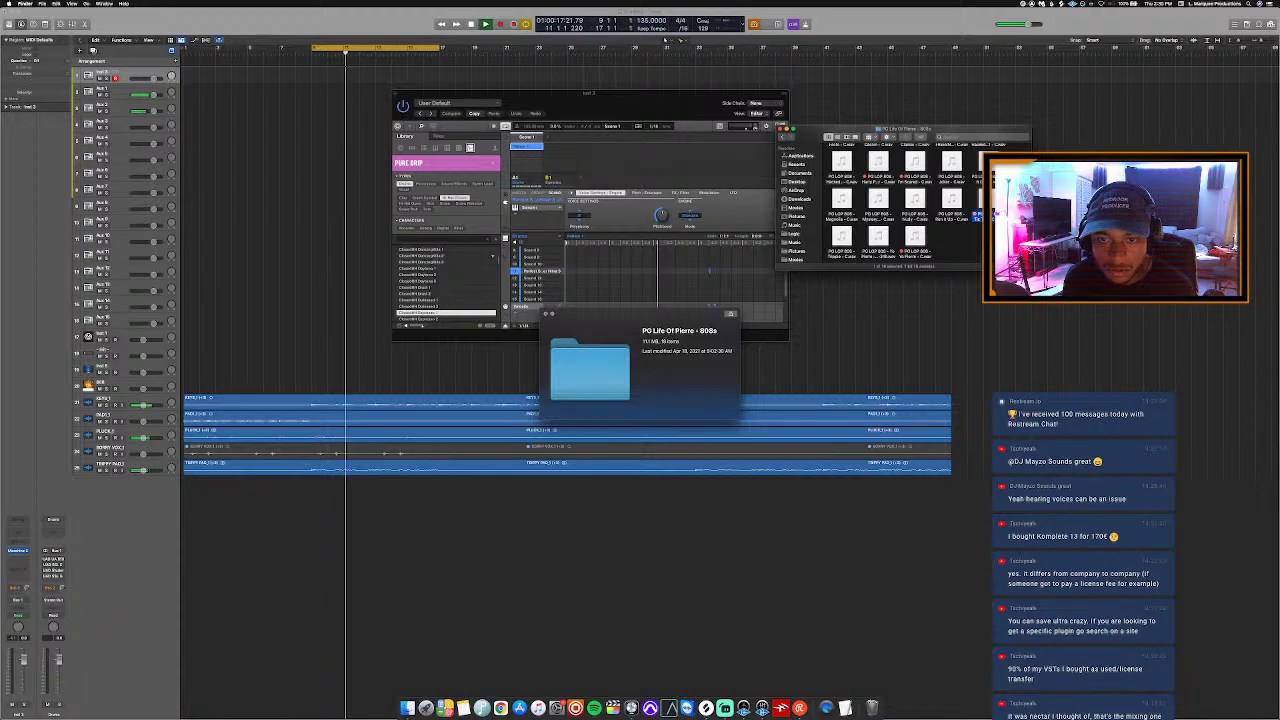
left_click(975, 200)
key("Down")
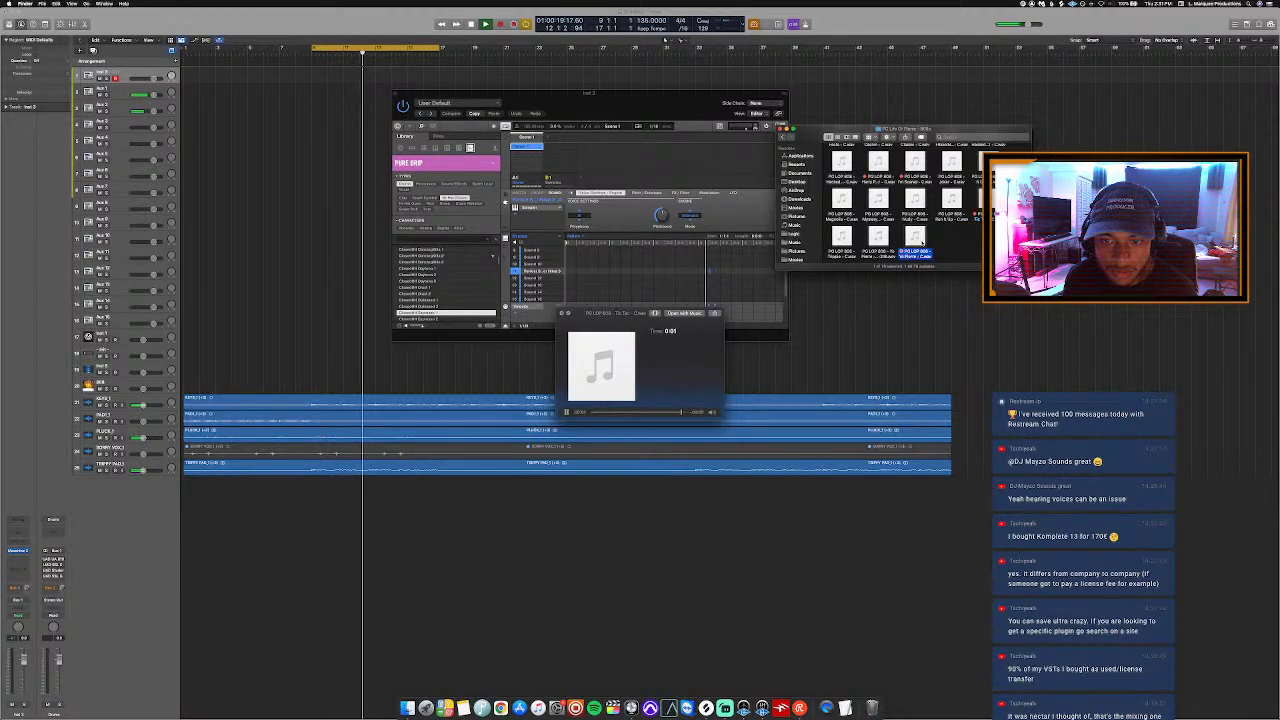
key("Up")
key("Up")
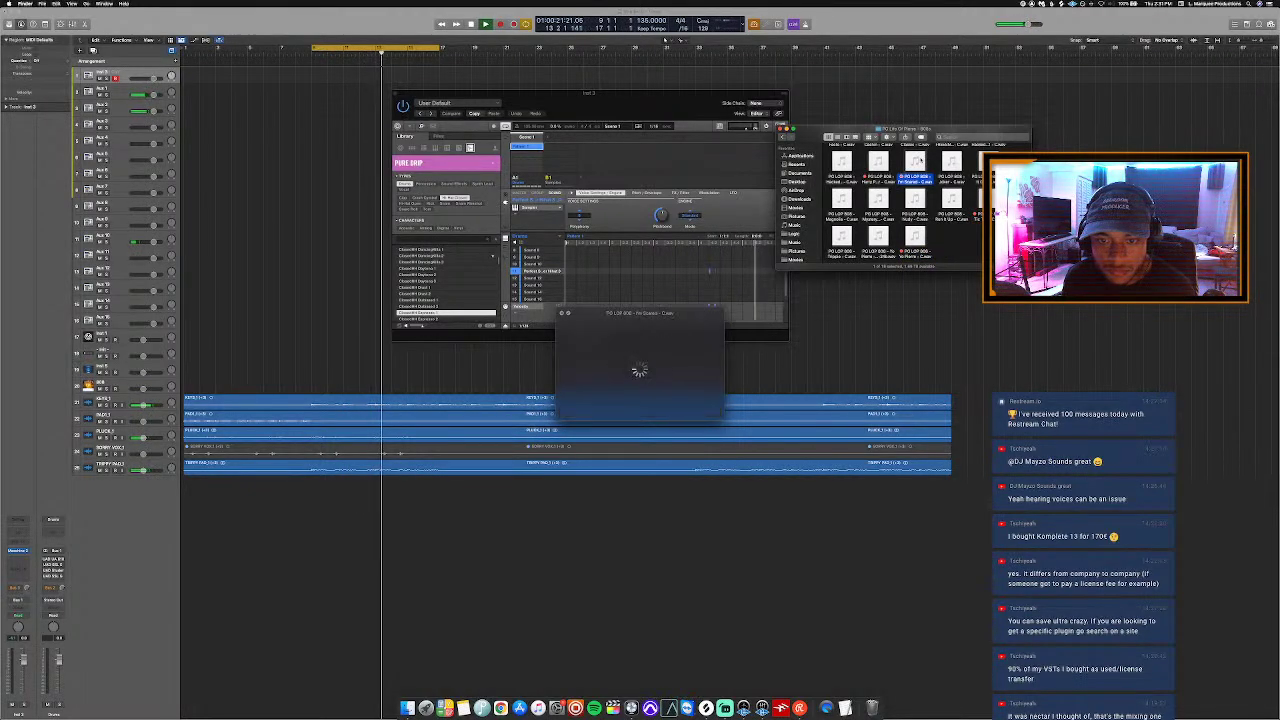
Step: Load the PG LOP 808 - I'm Scared sample into Quick Sampler on a new track and set its polyphony to Mono
left_click_drag(601, 366, 129, 497)
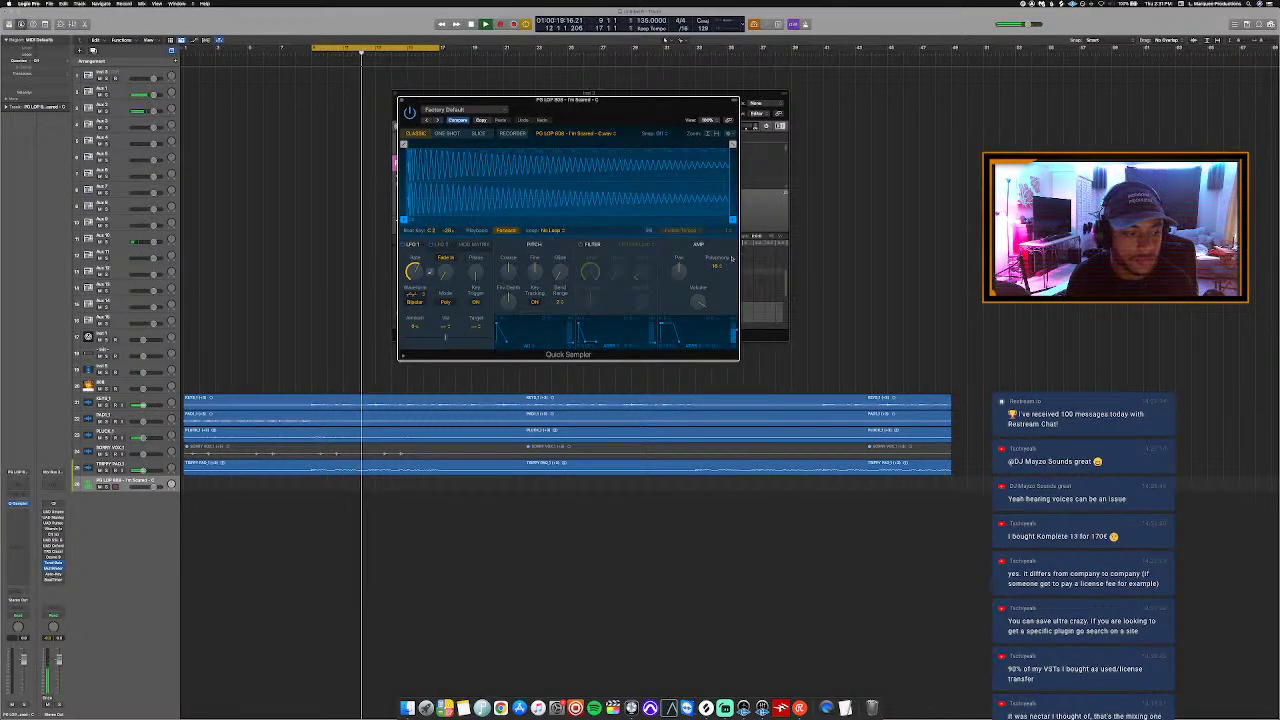
left_click(716, 264)
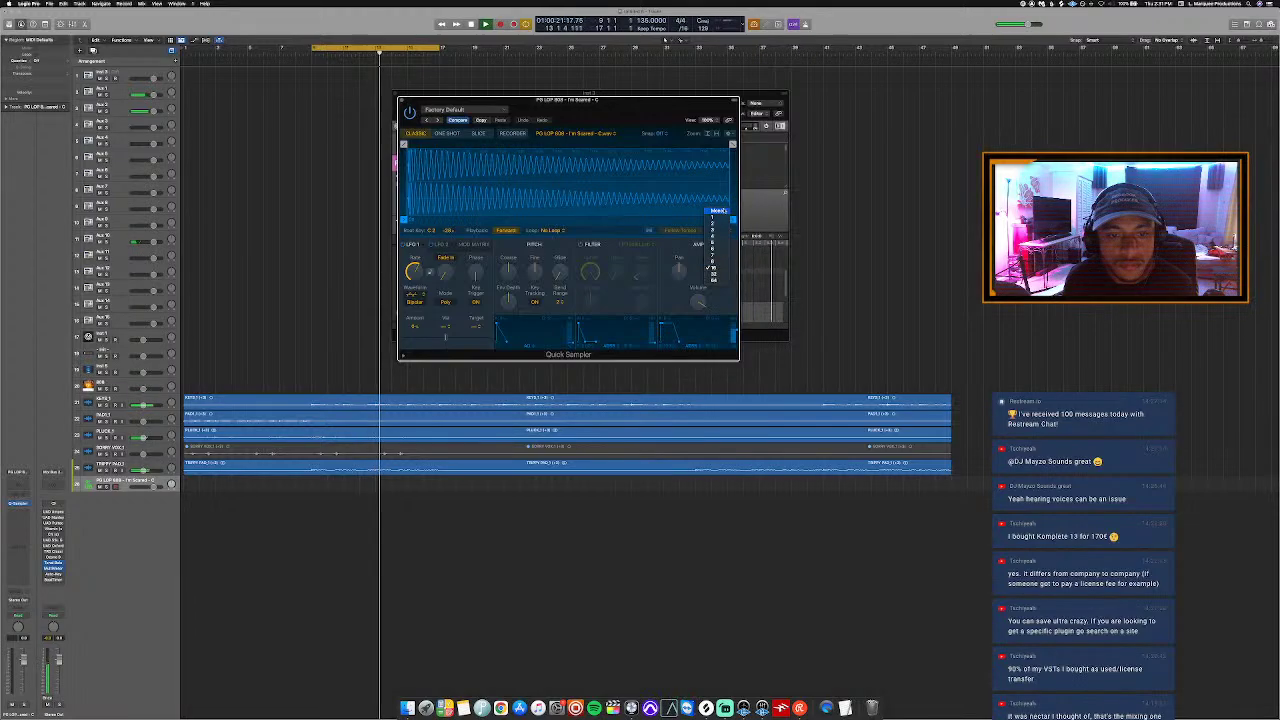
left_click(716, 211)
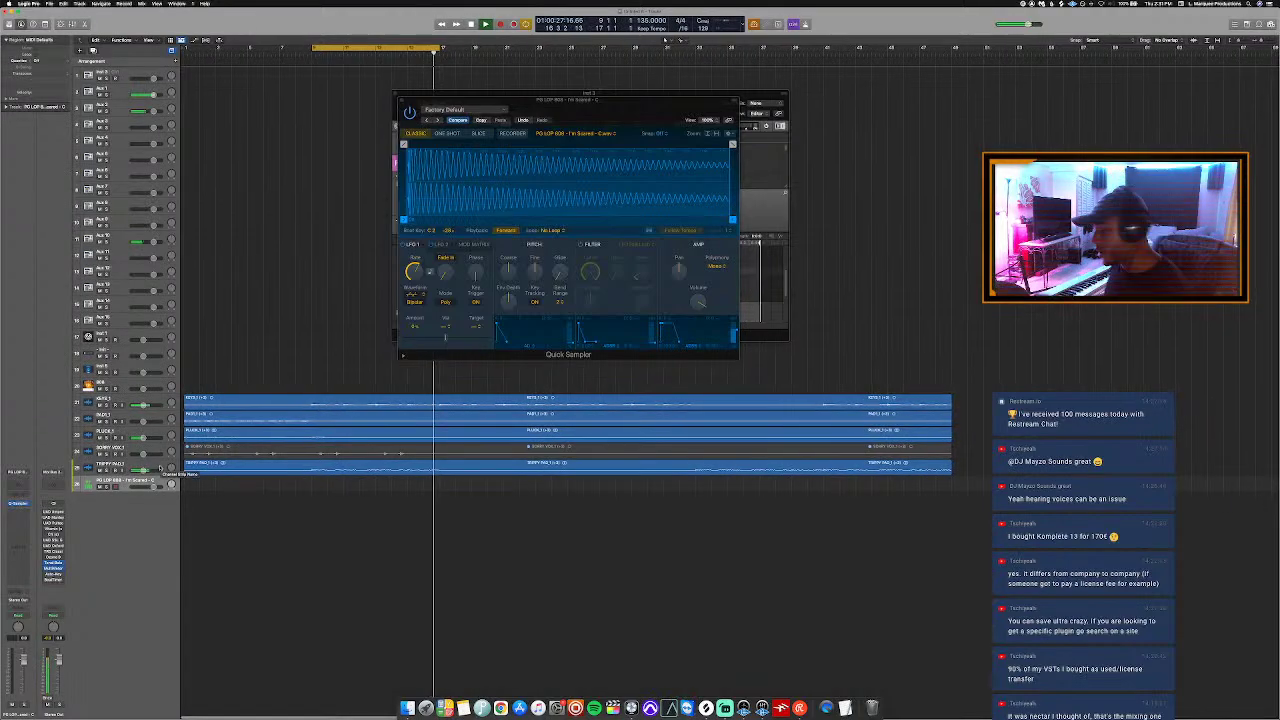
Step: Check the song's key with Auto-Key on the Stereo Out, return the stopped playhead to the start and choose the project's key signature
left_click(53, 575)
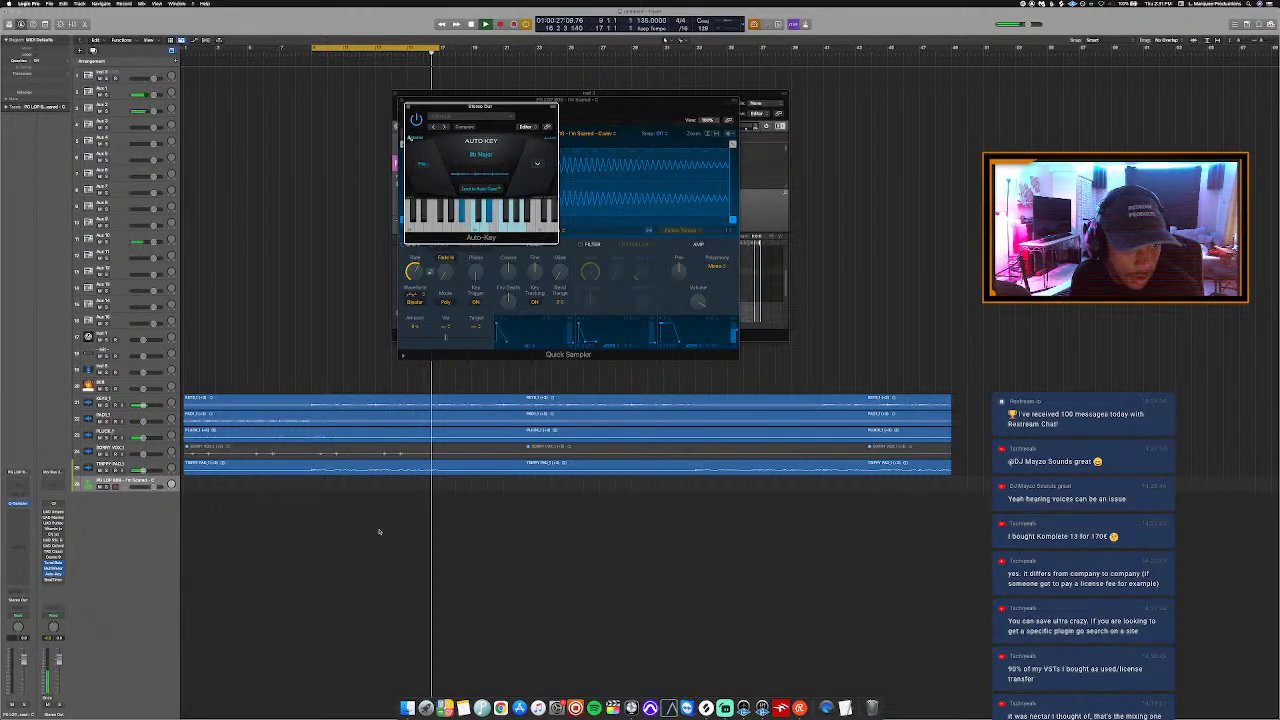
key("space")
key("Return")
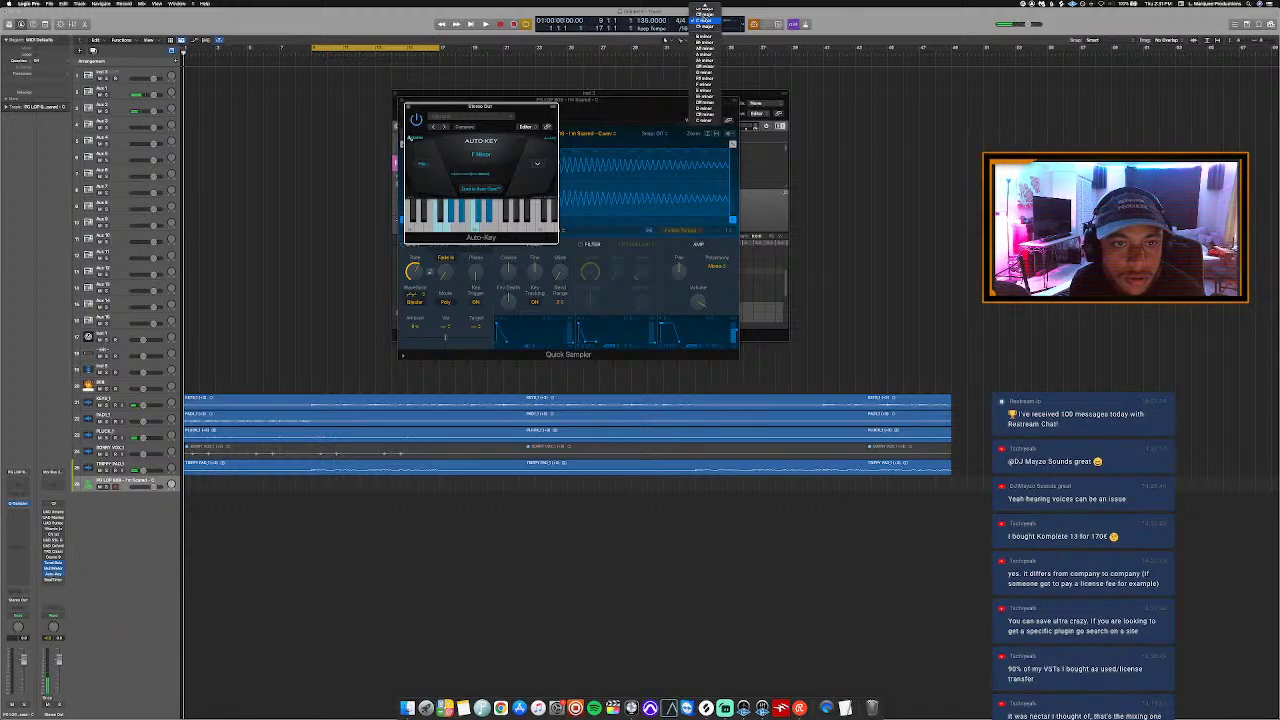
scroll(705, 28, "up", 3)
left_click(705, 12)
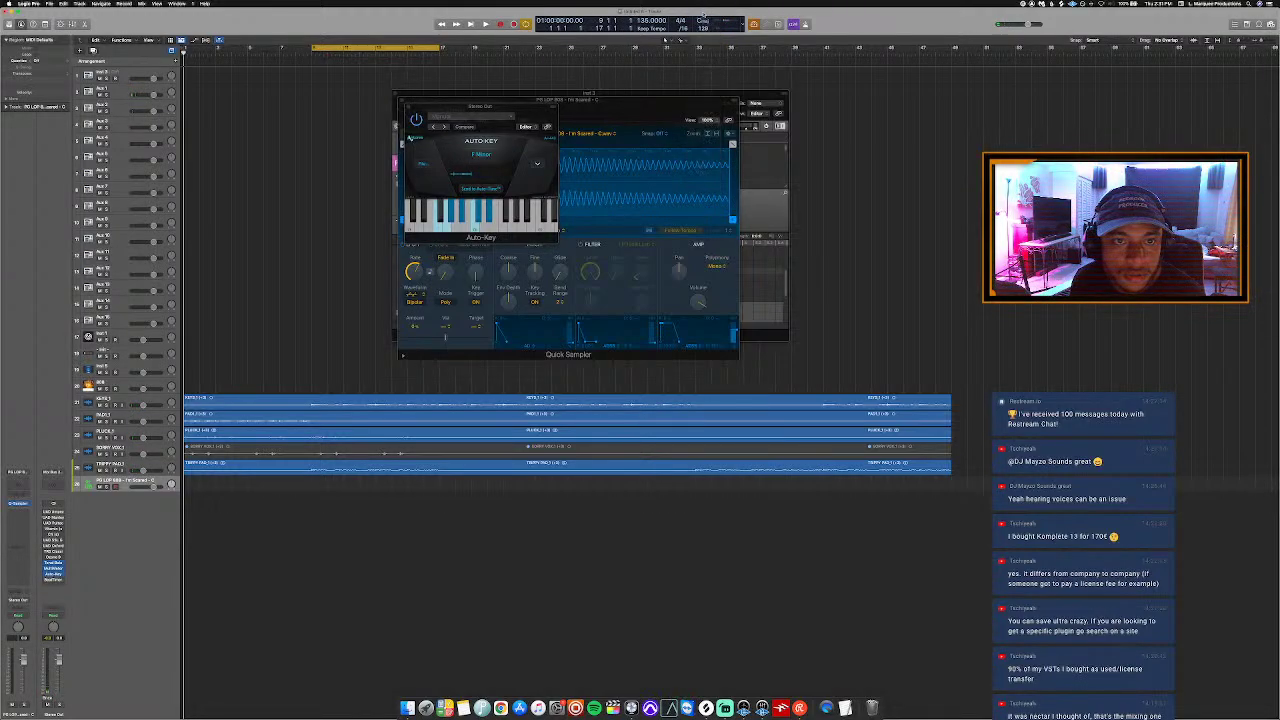
Step: Record an 808 bass part over the loop and move its early first note to the end of the region in the Piano Roll
key("space")
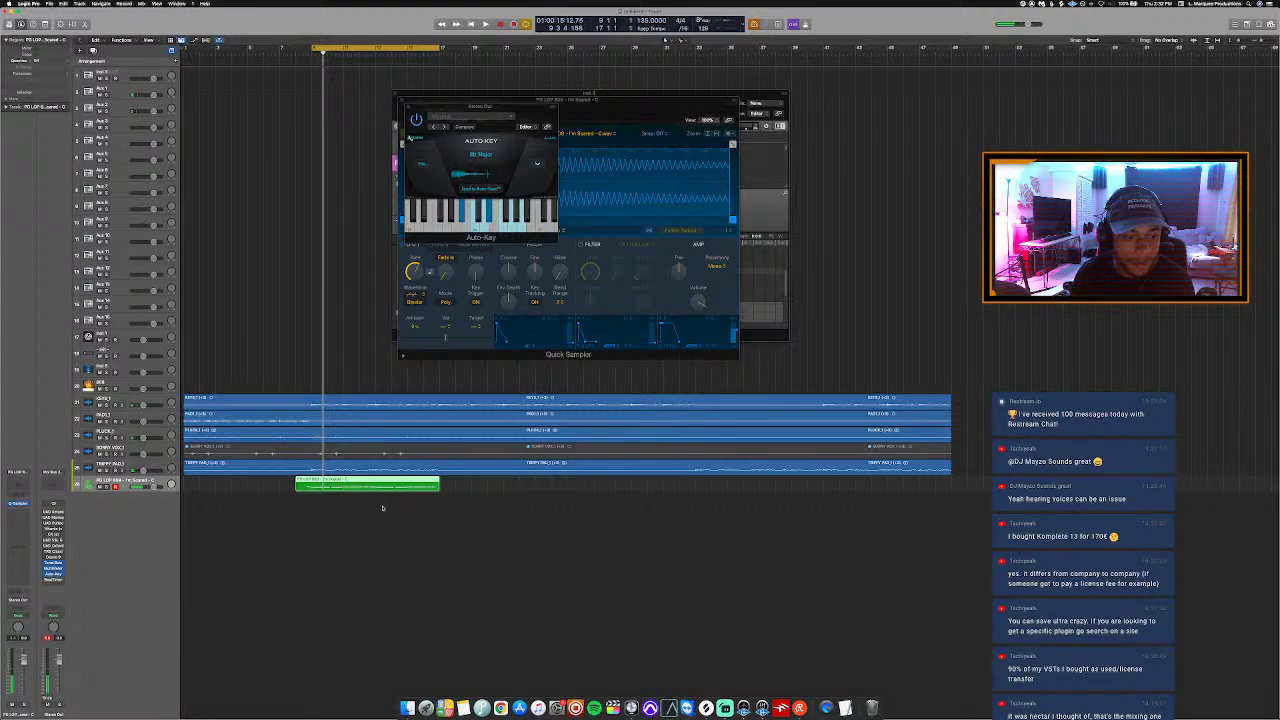
key("p")
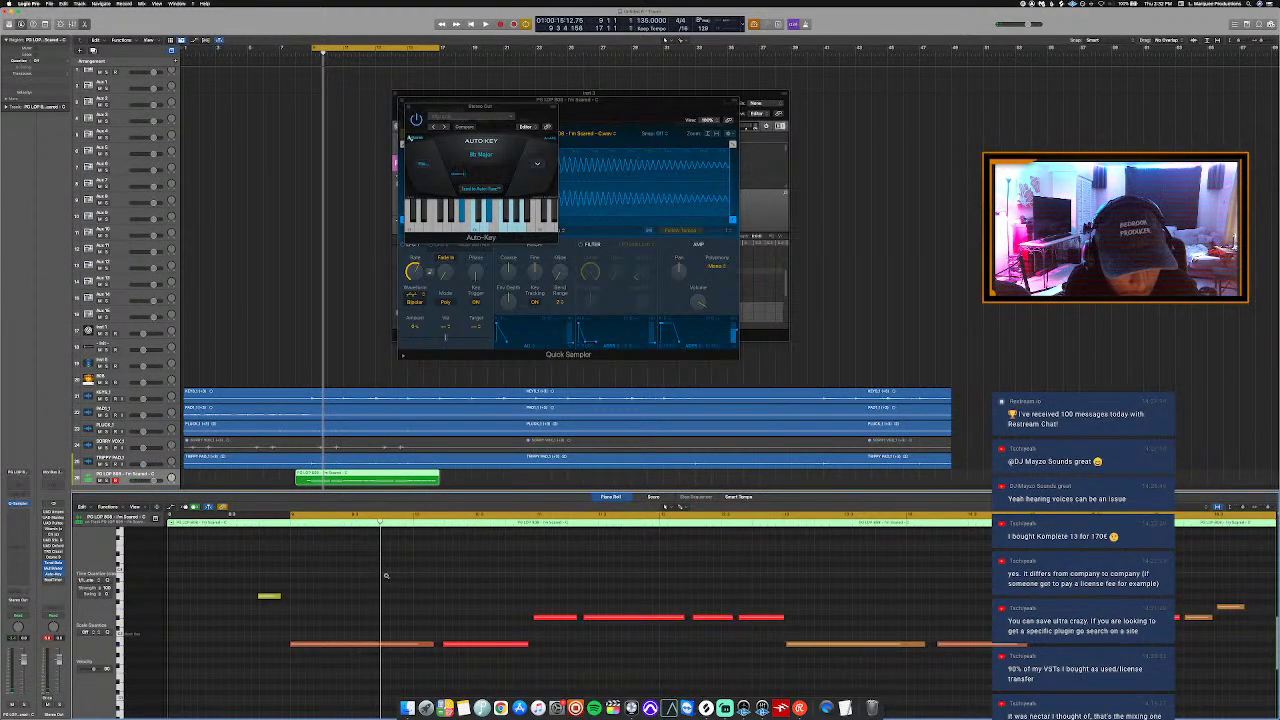
key("super+Left")
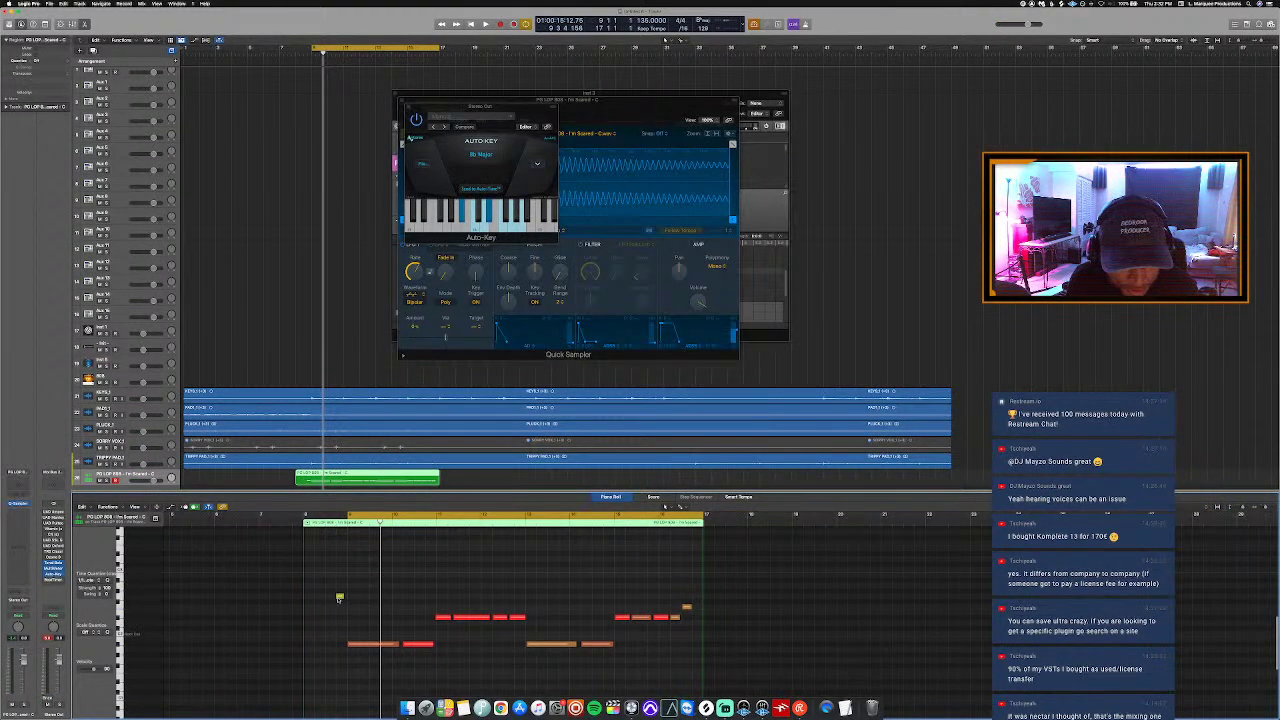
left_click_drag(339, 597, 695, 597)
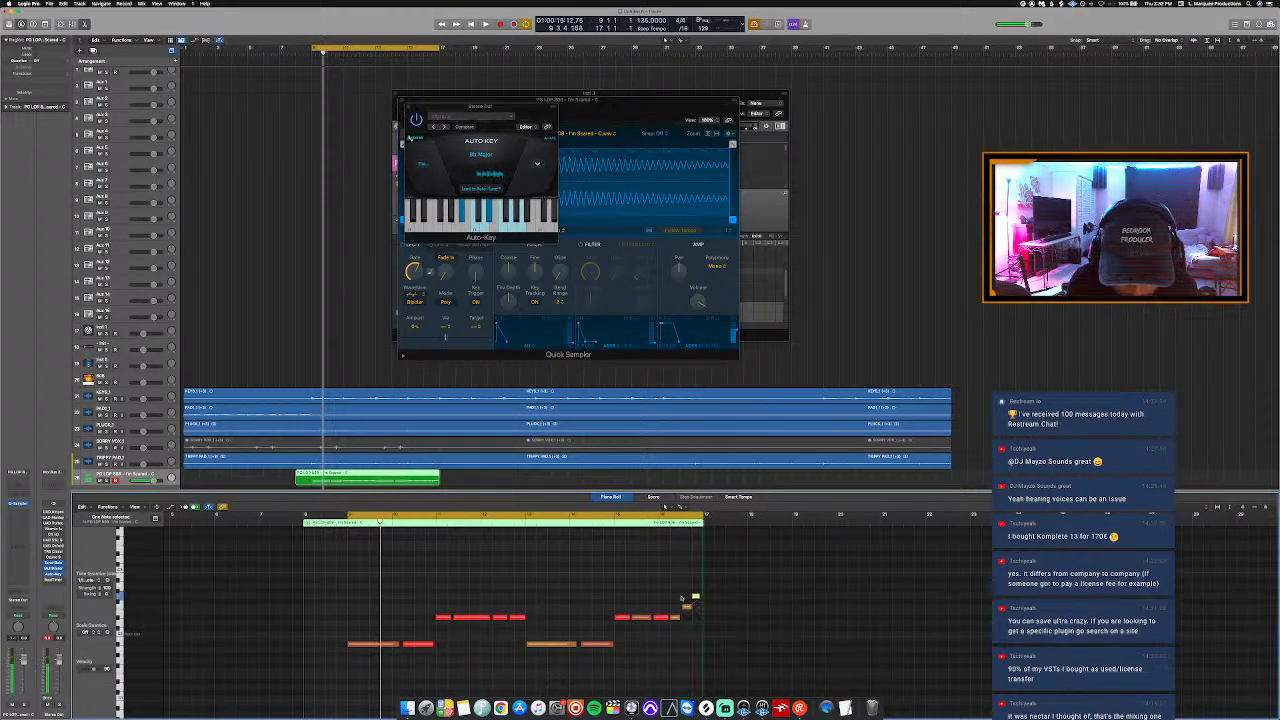
Step: Select all notes of the 808 part and raise their velocity to 127 during playback
key("space")
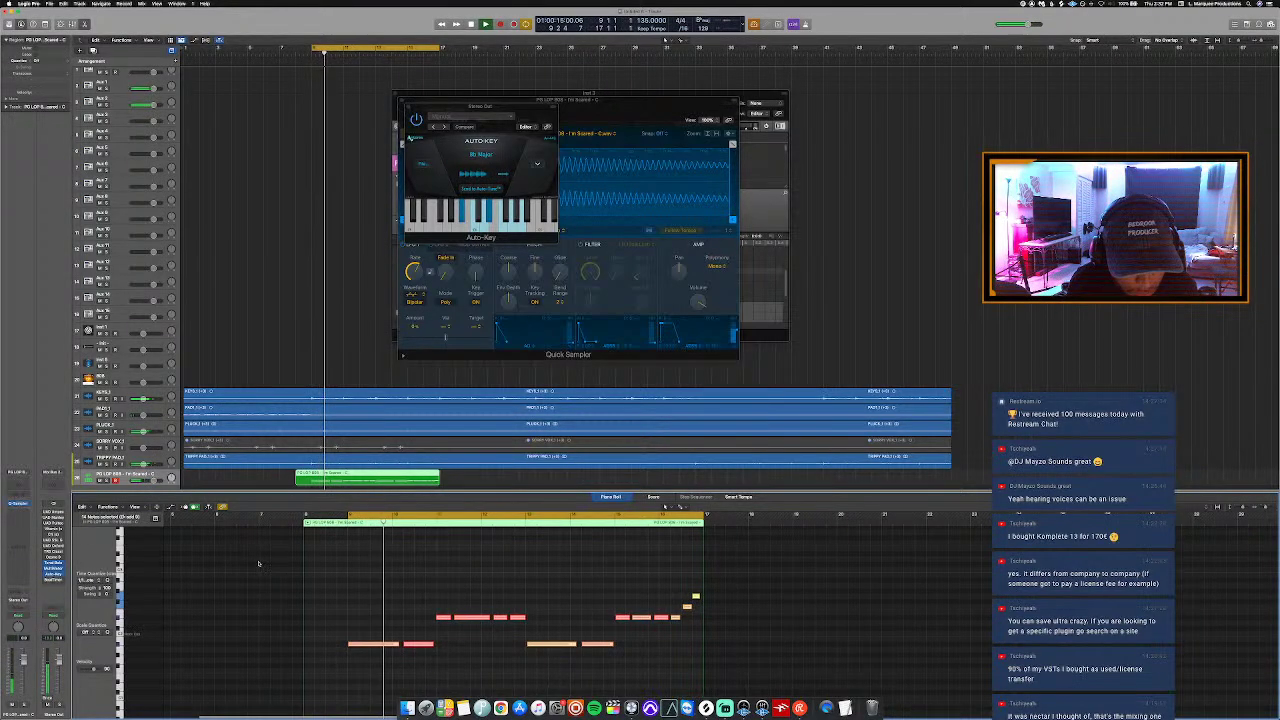
key("super+a")
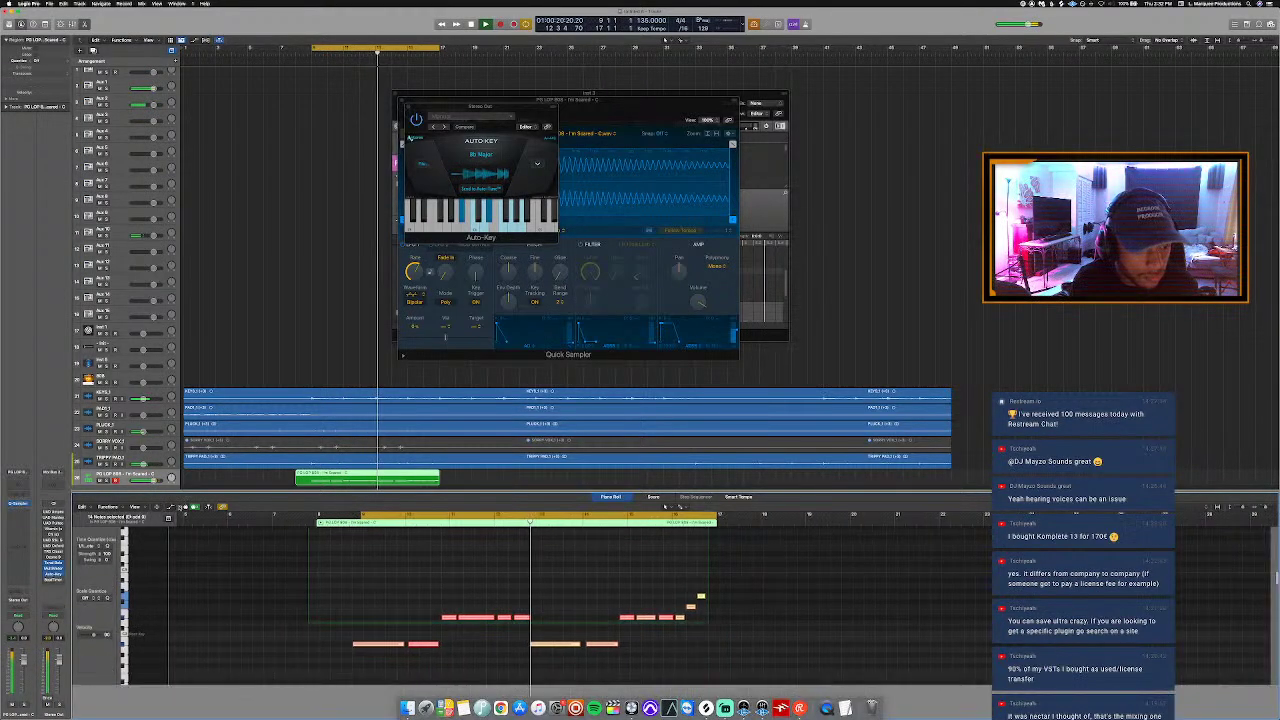
key("a")
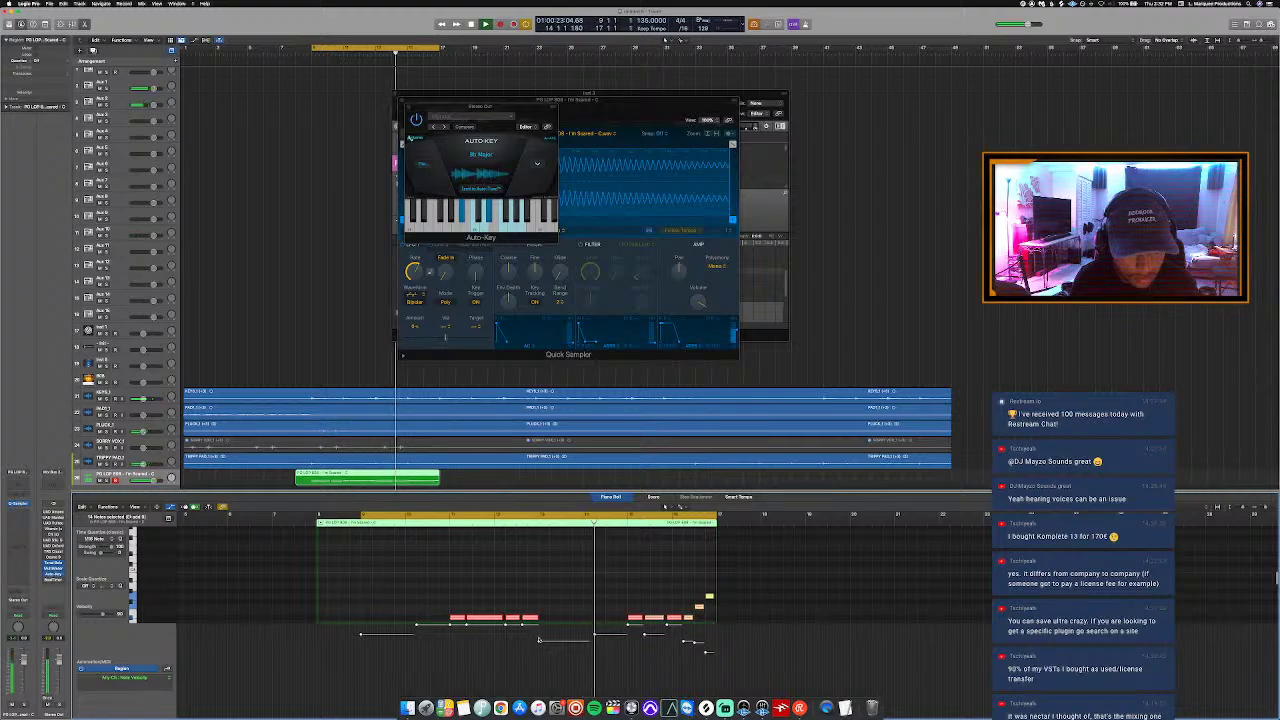
left_click_drag(538, 640, 538, 590)
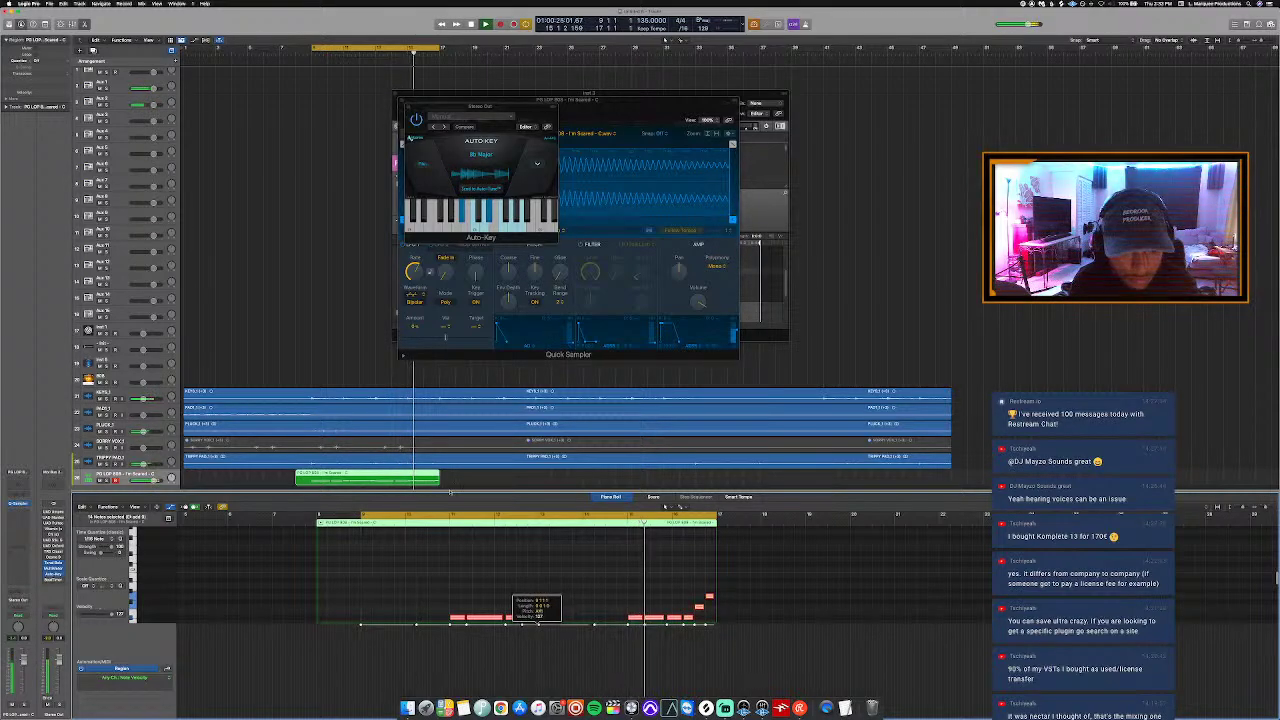
key("space")
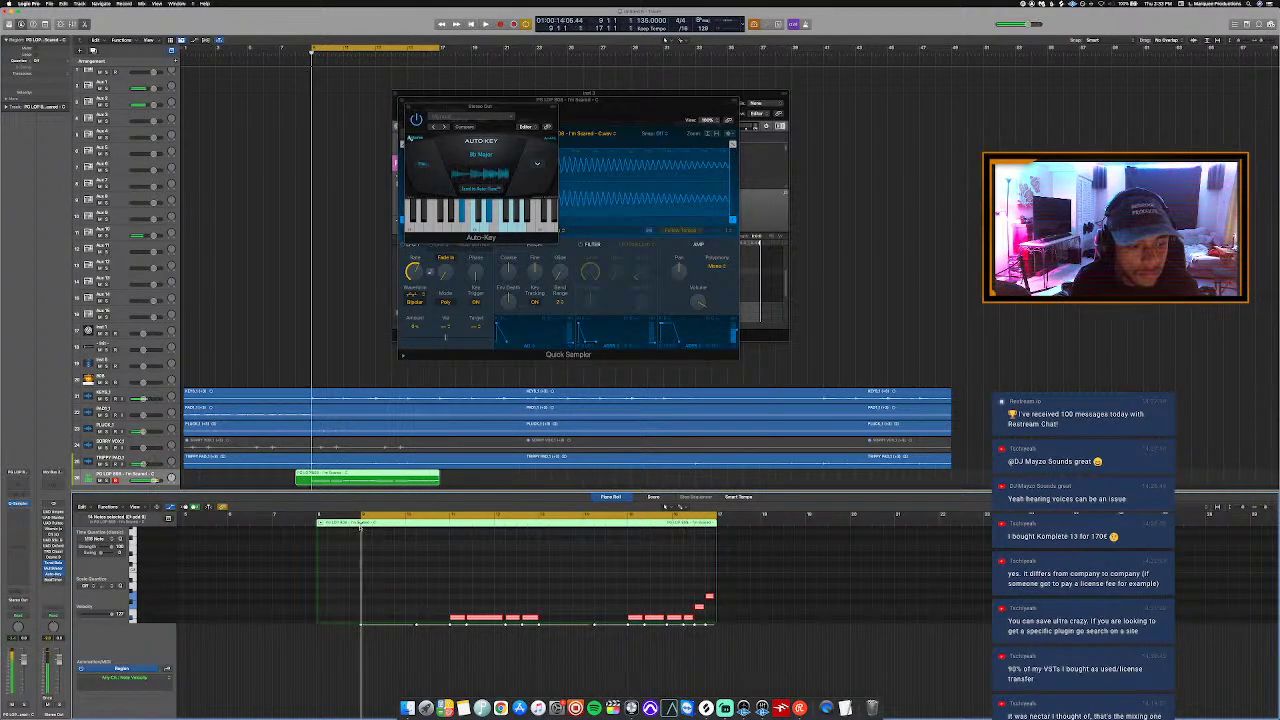
Step: Trim the start of the 808 region to bar 9 and close the Piano Roll
left_click(293, 483)
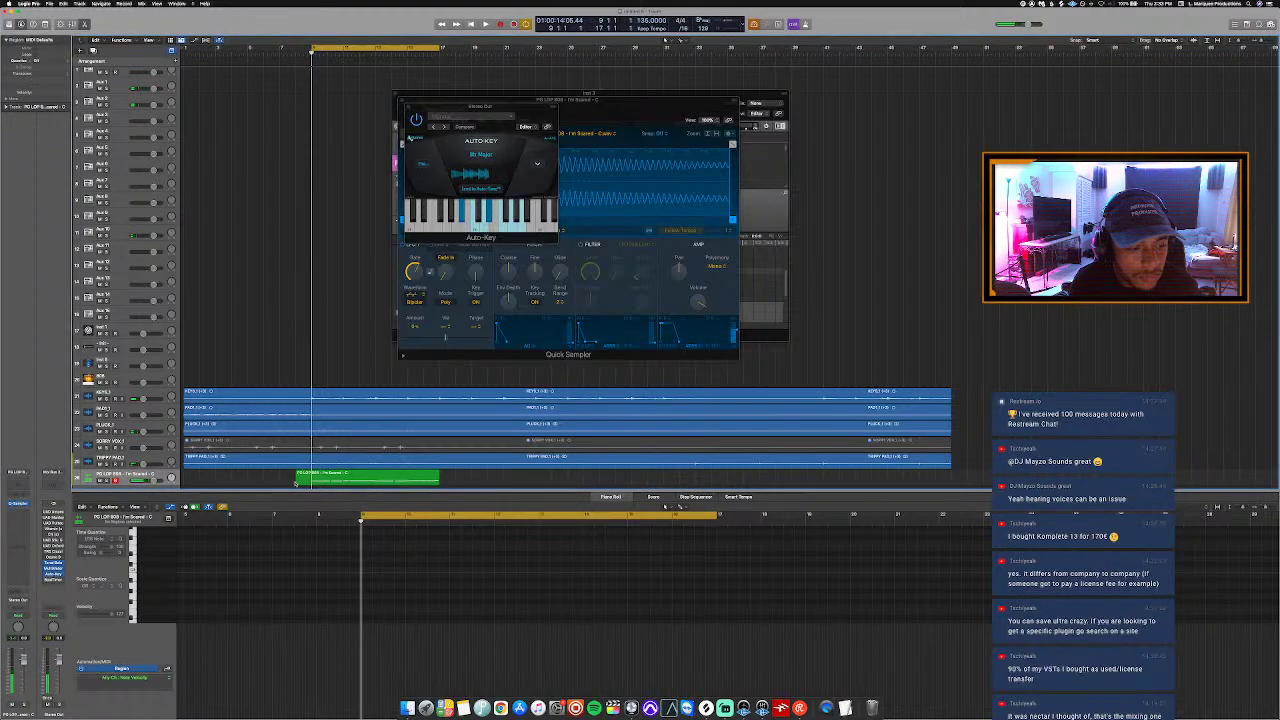
left_click_drag(301, 484, 312, 483)
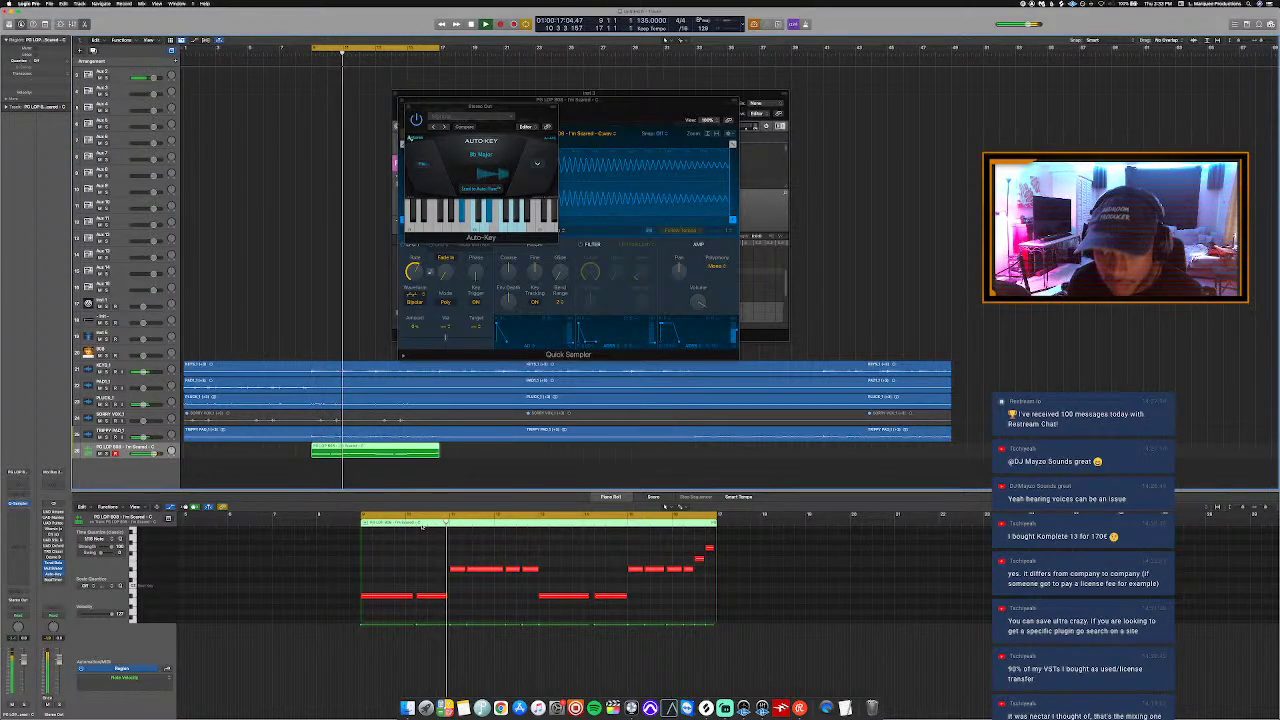
key("e")
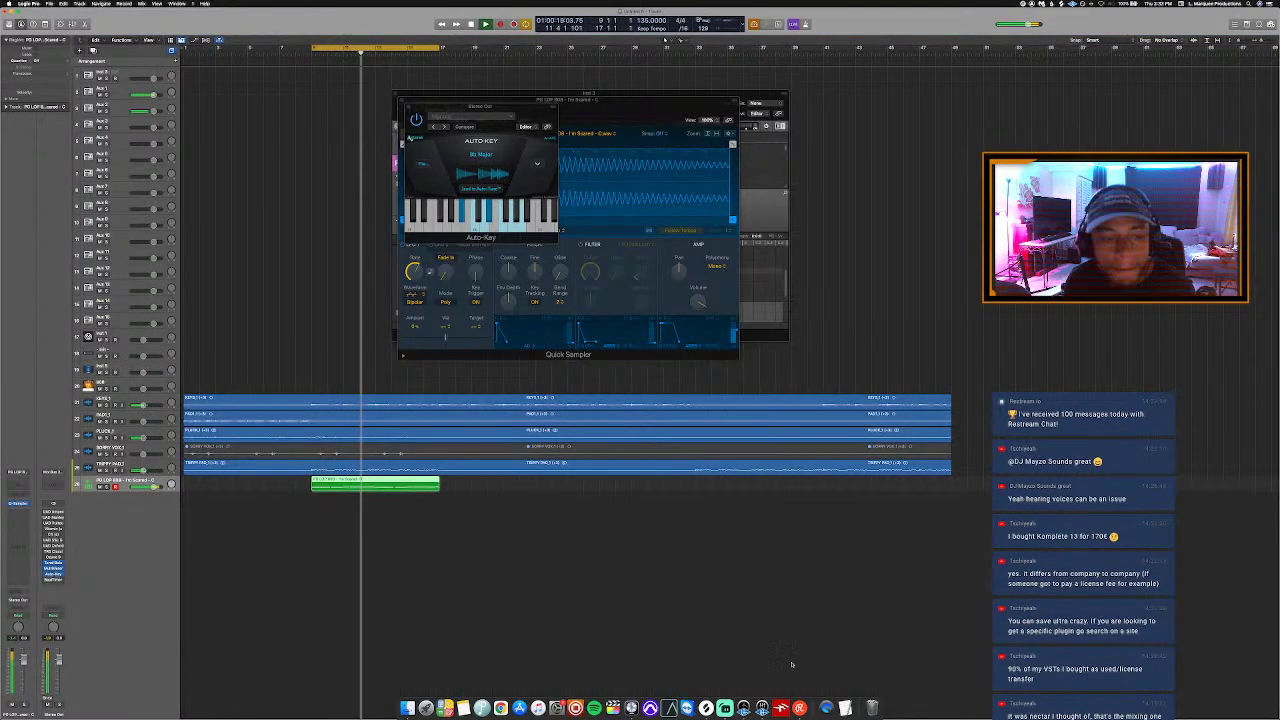
Step: Close the Auto-Key and Quick Sampler plug-in windows
left_click(408, 109)
left_click(408, 108)
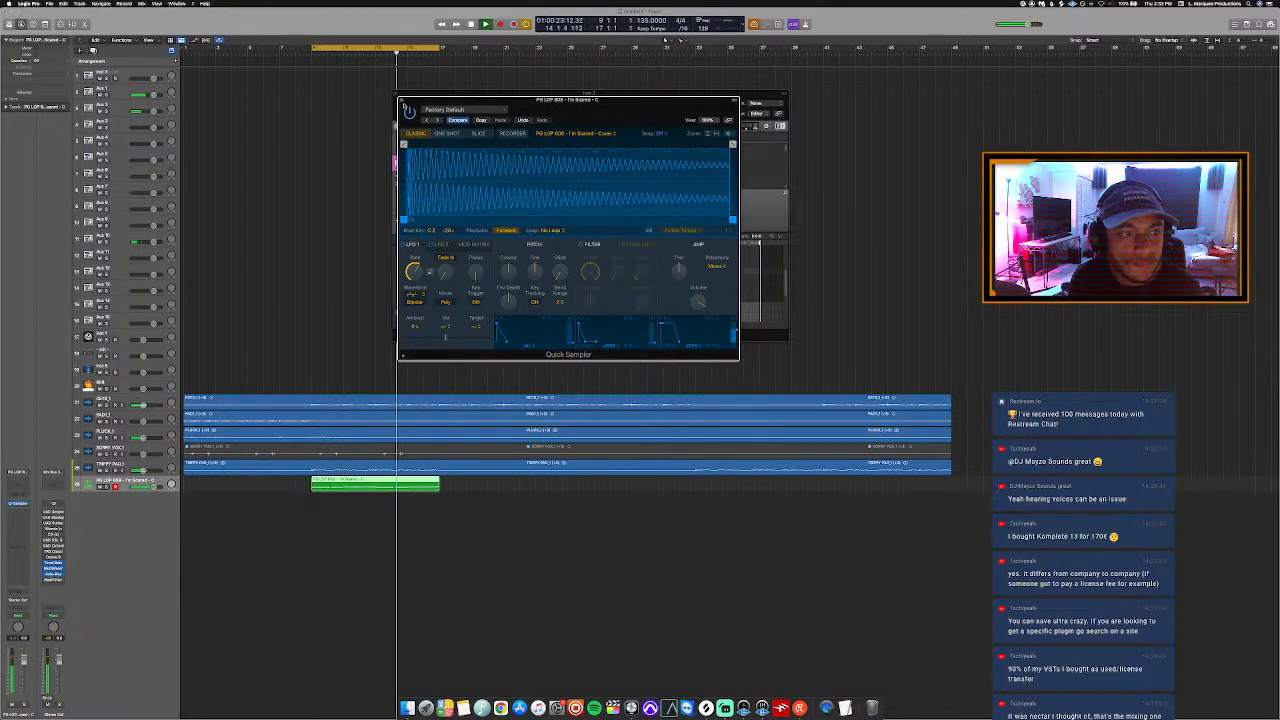
left_click(405, 105)
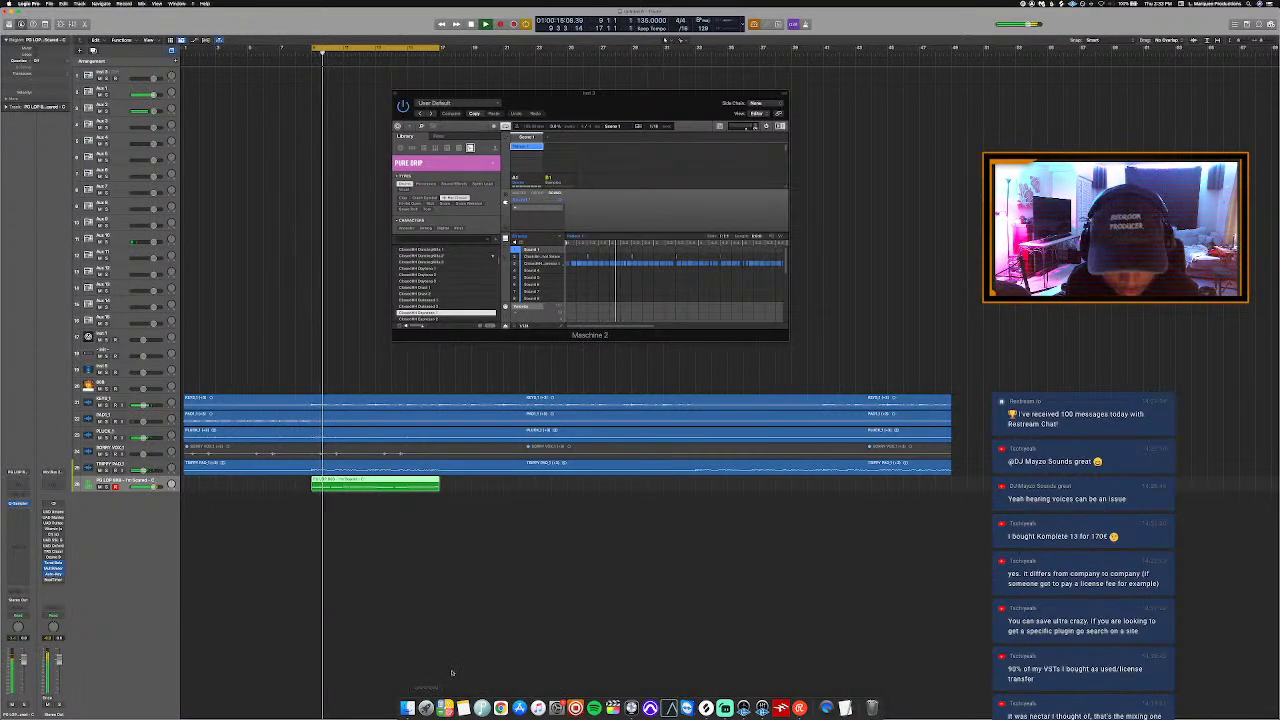
Step: Extend the last three notes of the 808 region with Trim Note End to Following Notes (Force Legato)
double_click(408, 488)
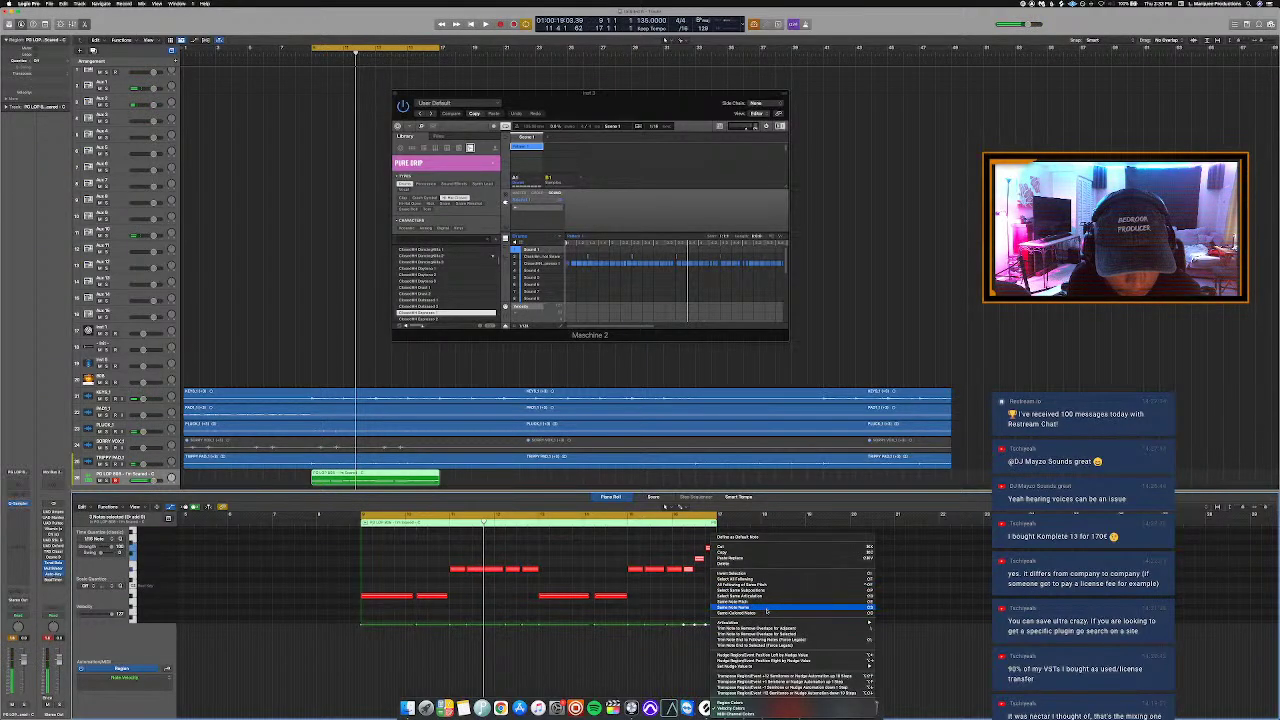
left_click(787, 639)
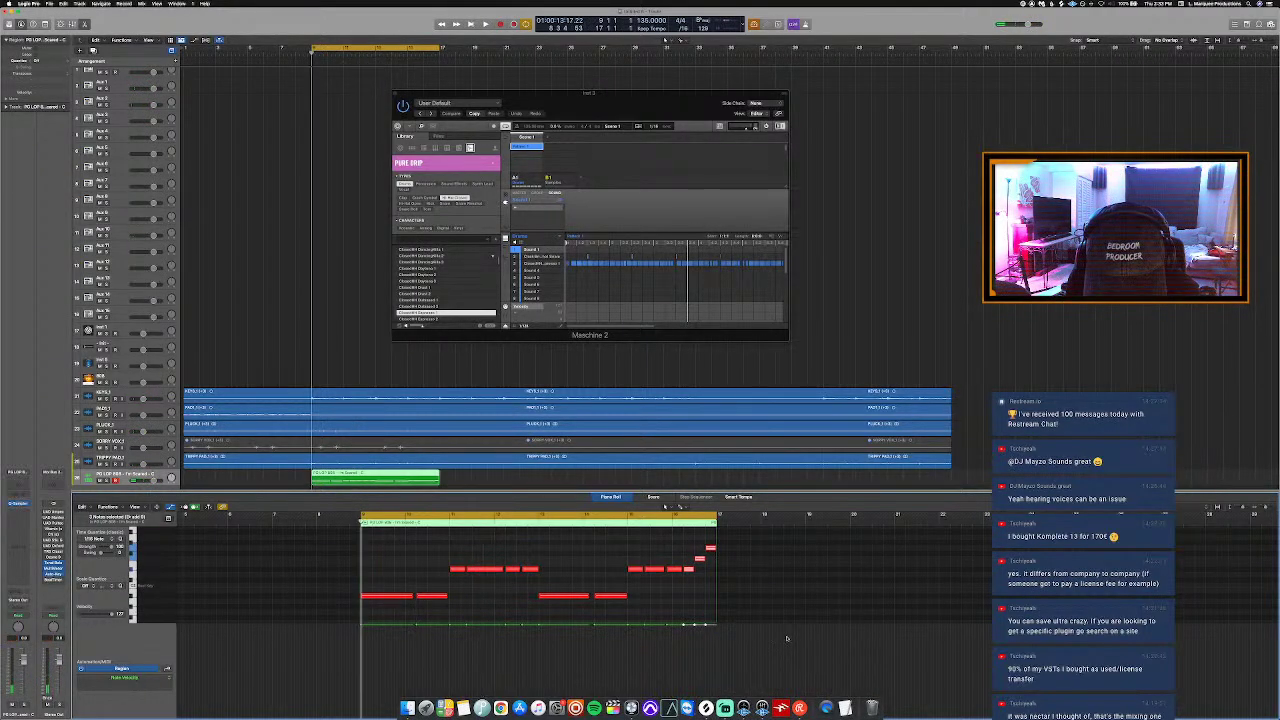
Step: Audition the Pure Drip crash samples in Maschine, load one into an empty sound slot and place a hit at the pattern's start
left_click(409, 709)
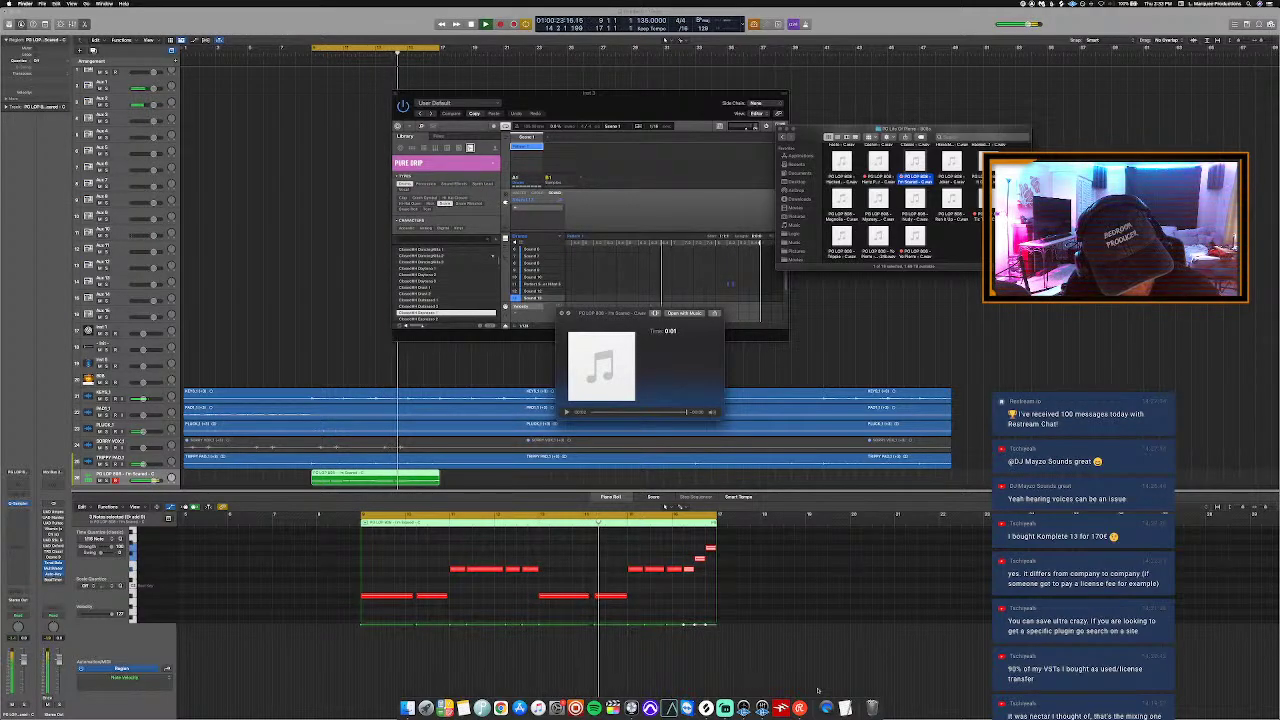
key("Down")
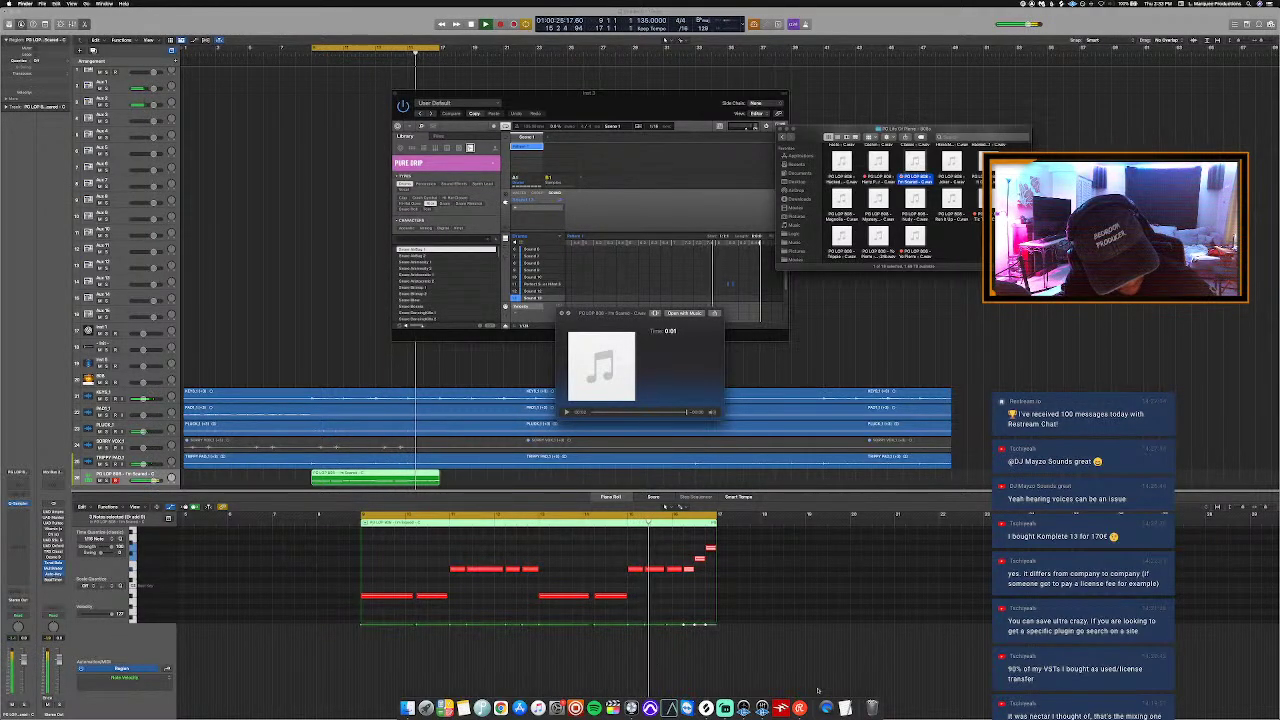
key("Down")
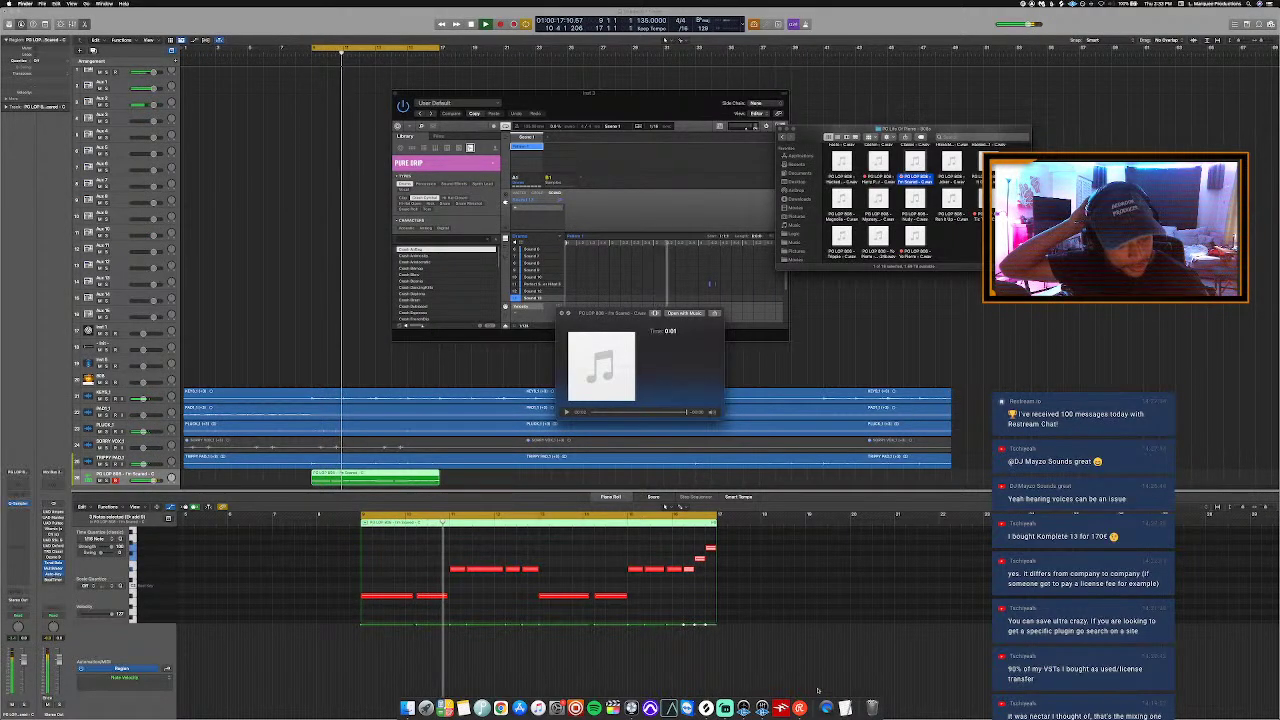
key("Down")
key("Down")
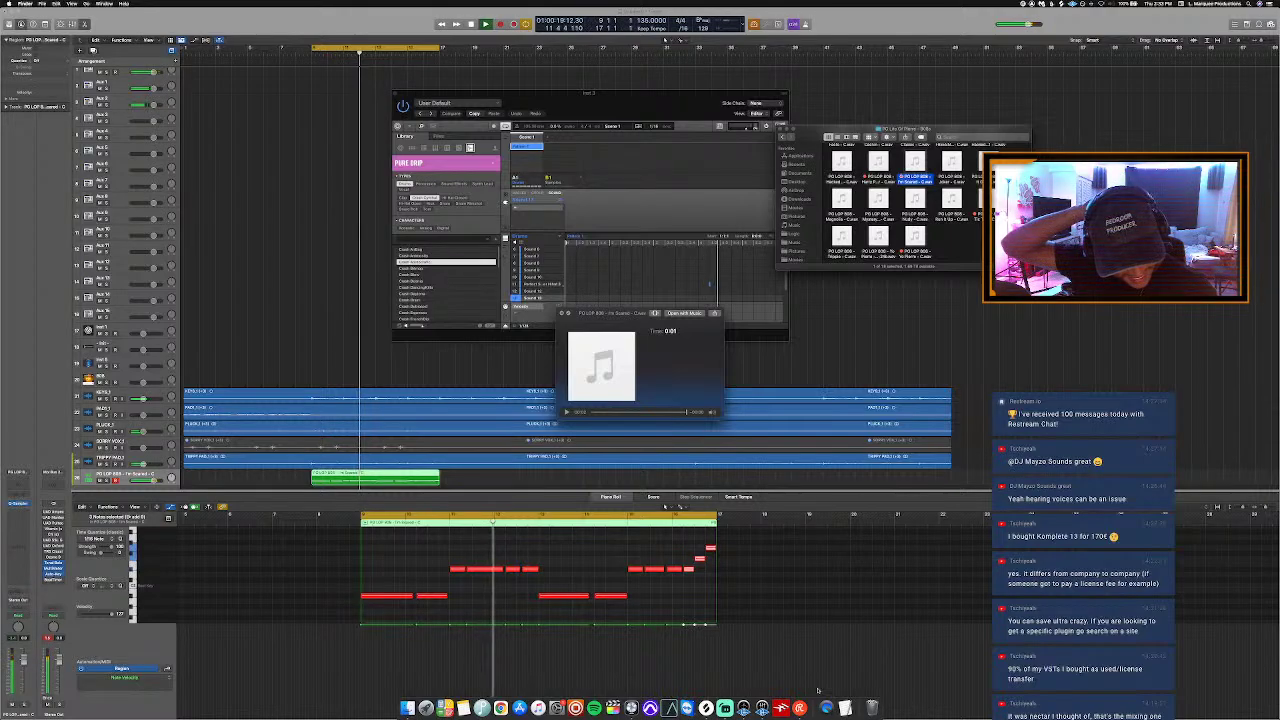
key("Down")
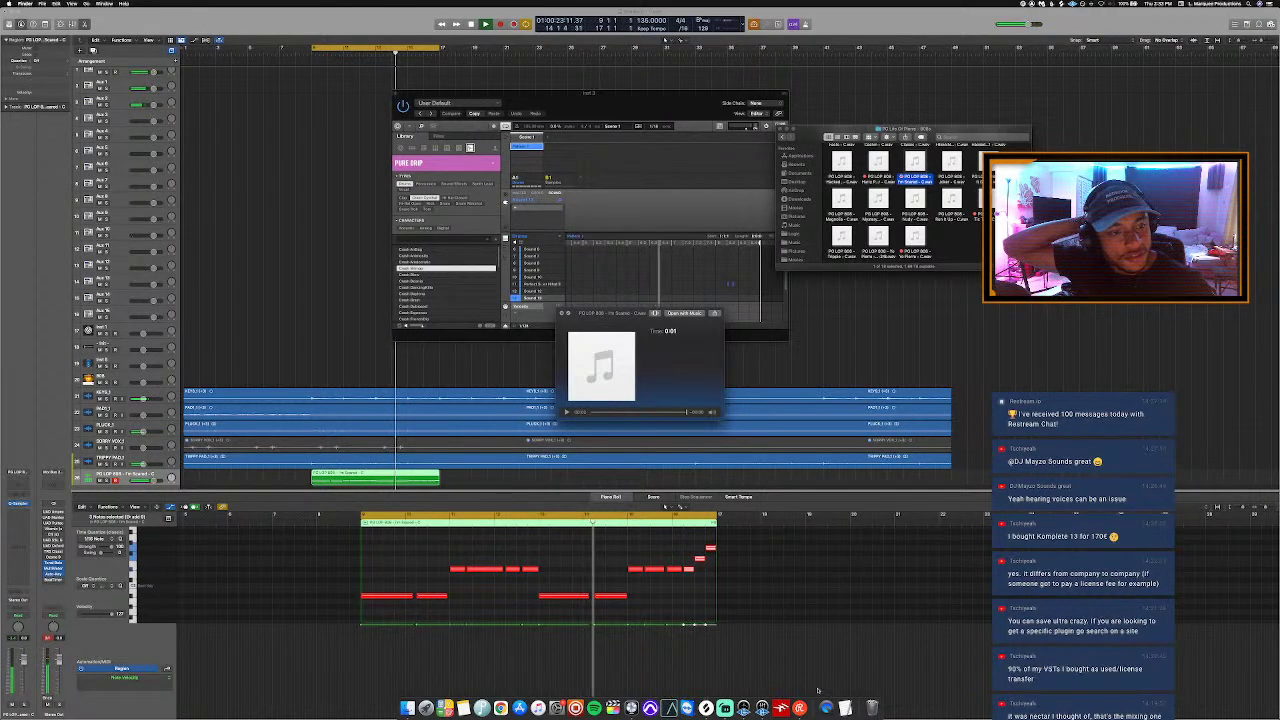
key("Down")
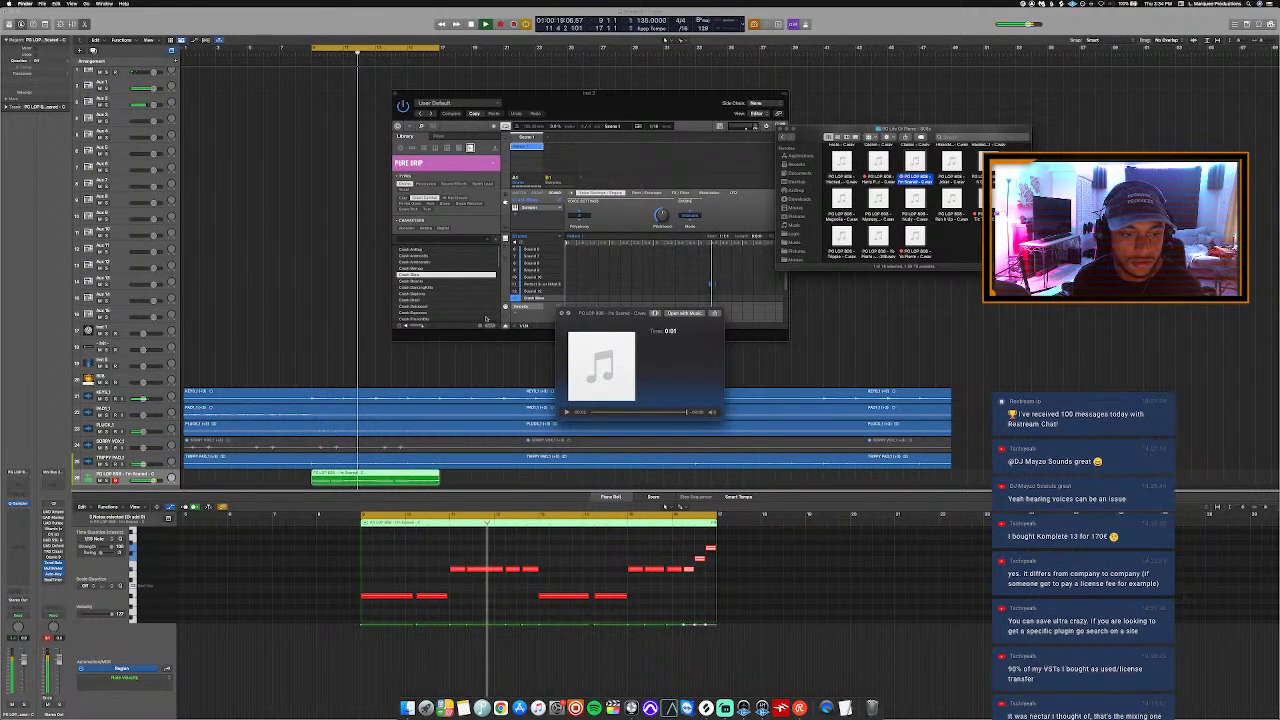
left_click(573, 298)
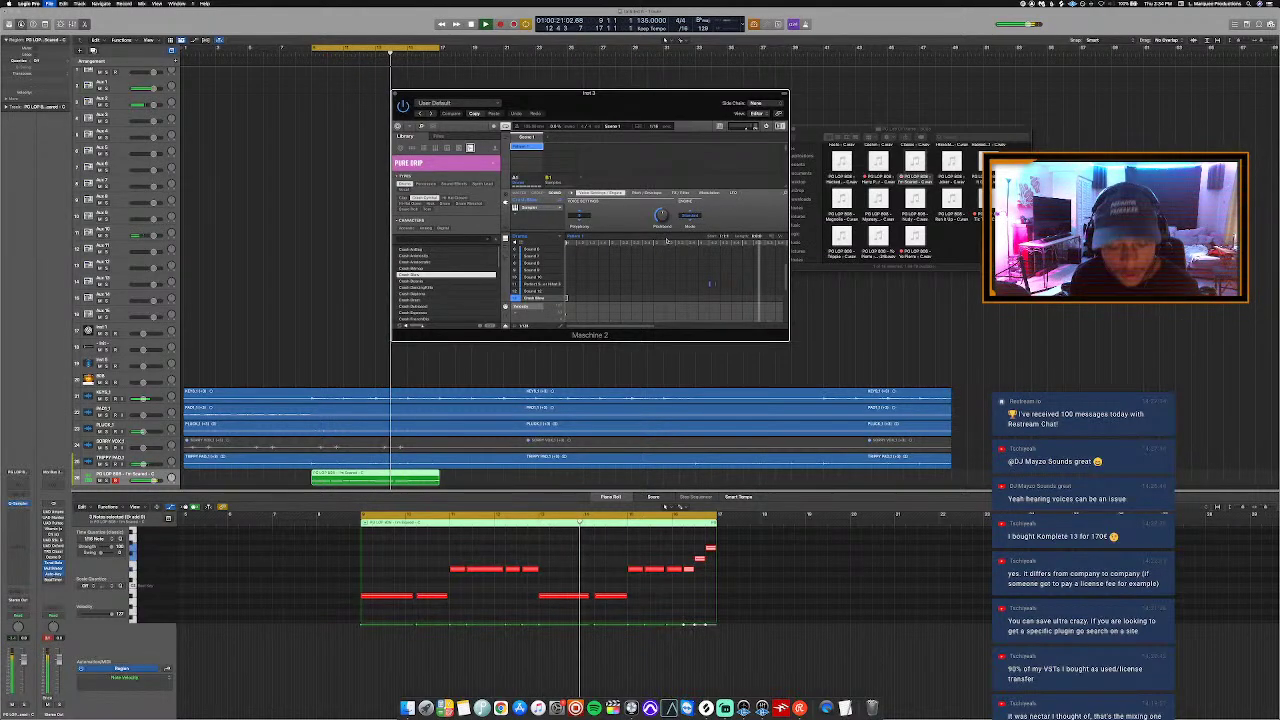
Step: Save the project as Left On Read in the Logic folder, organized as a folder
key("super+s")
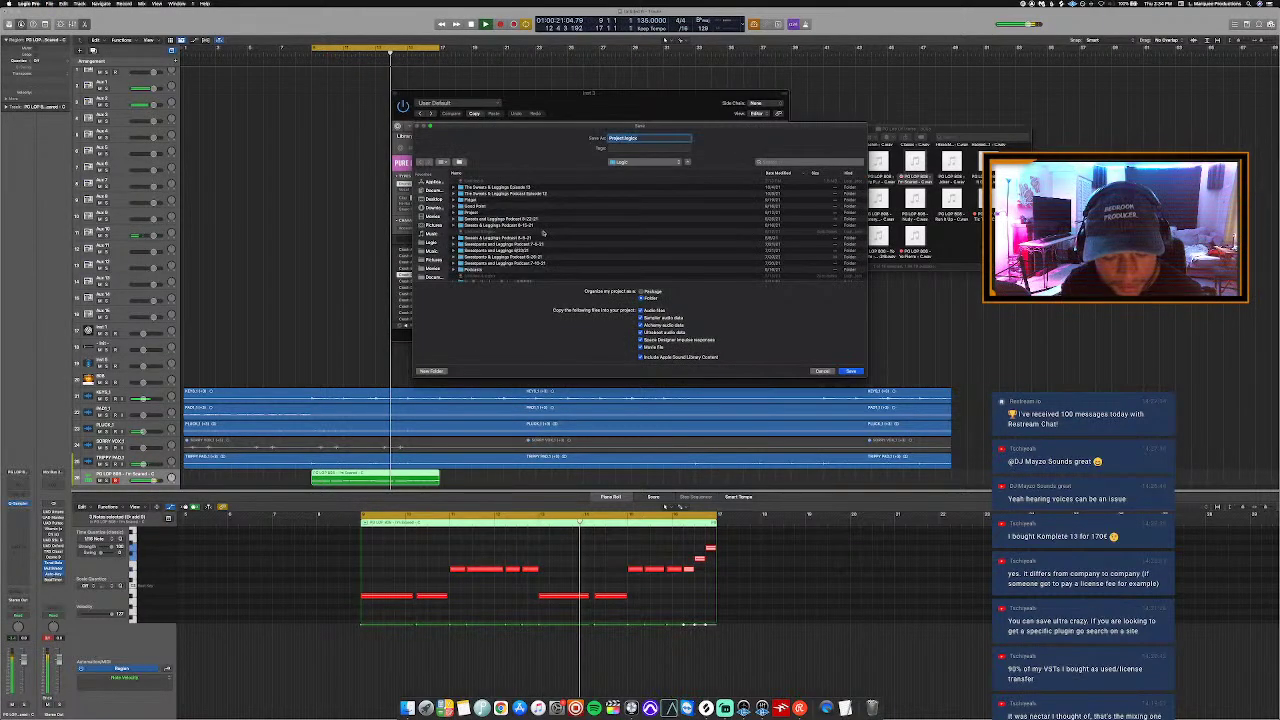
left_click(430, 246)
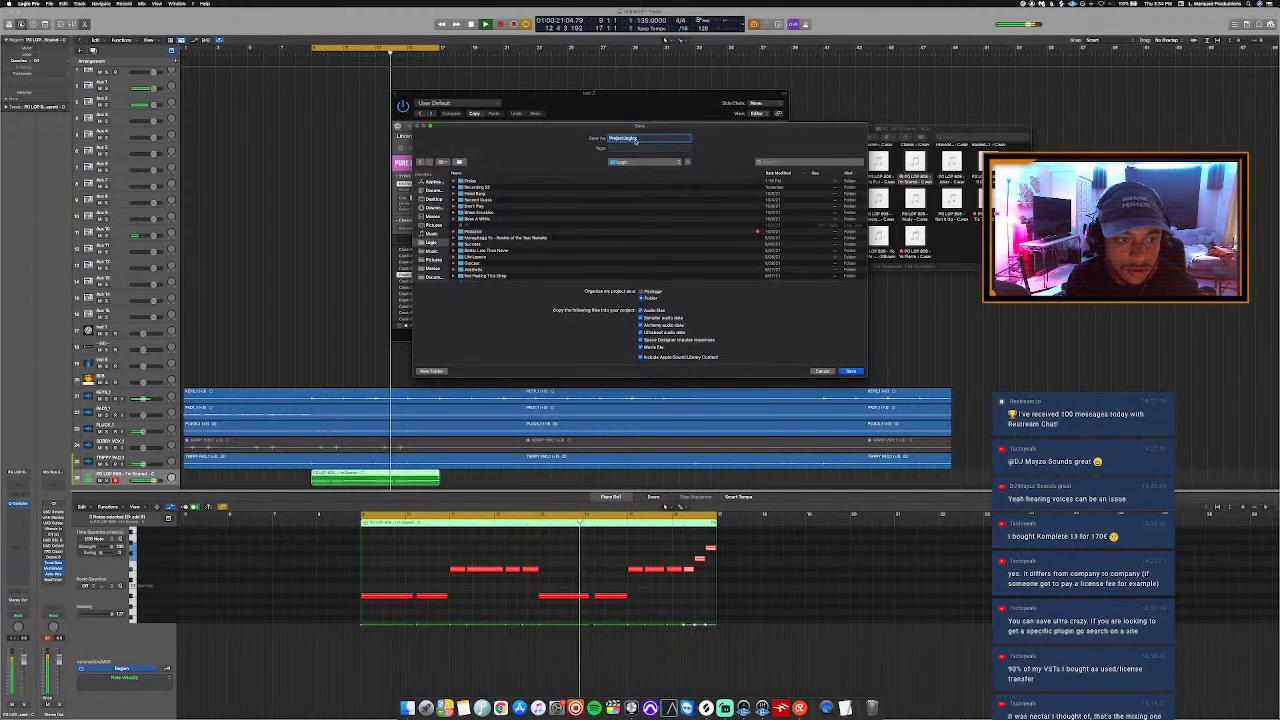
scroll(599, 217, "down", 10)
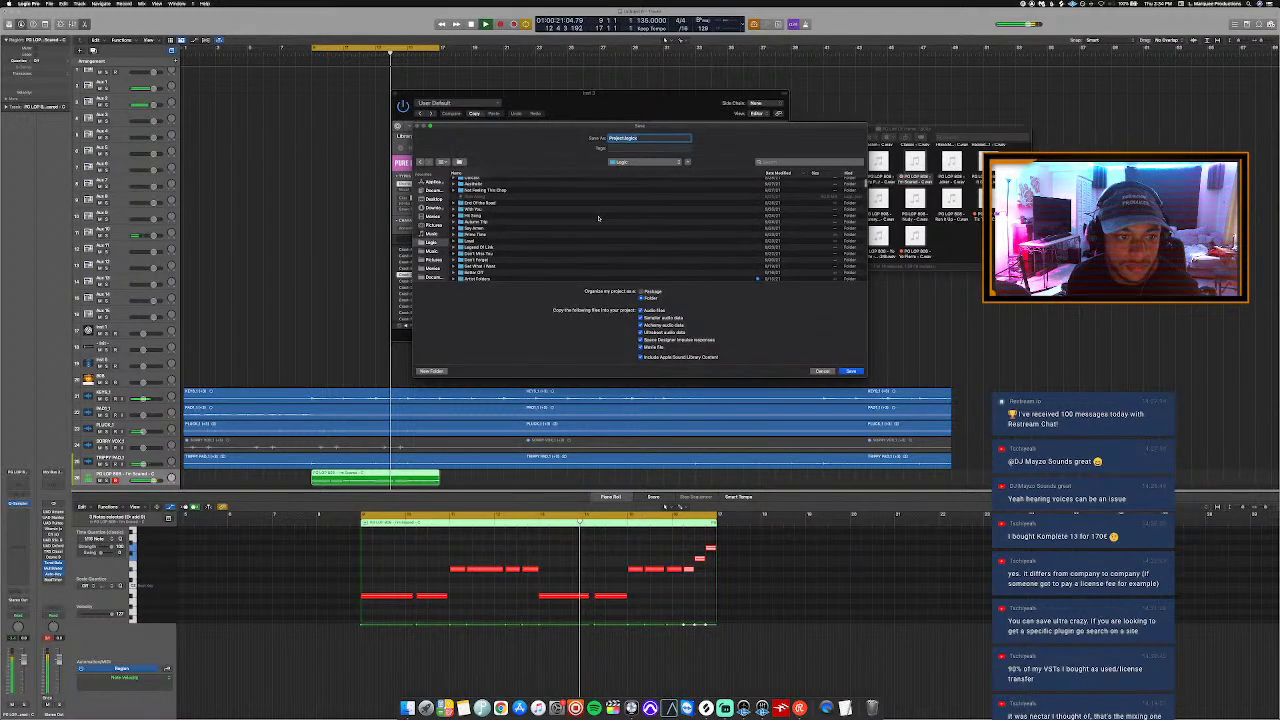
left_click(456, 173)
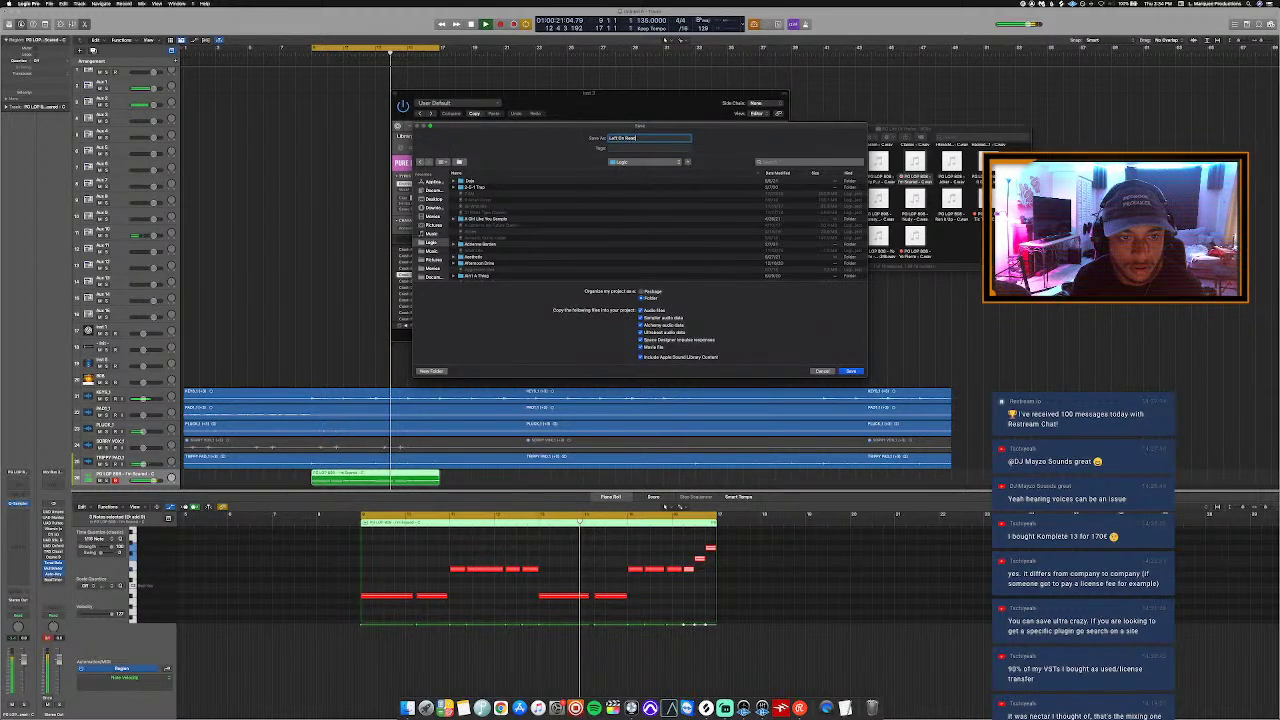
key("Return")
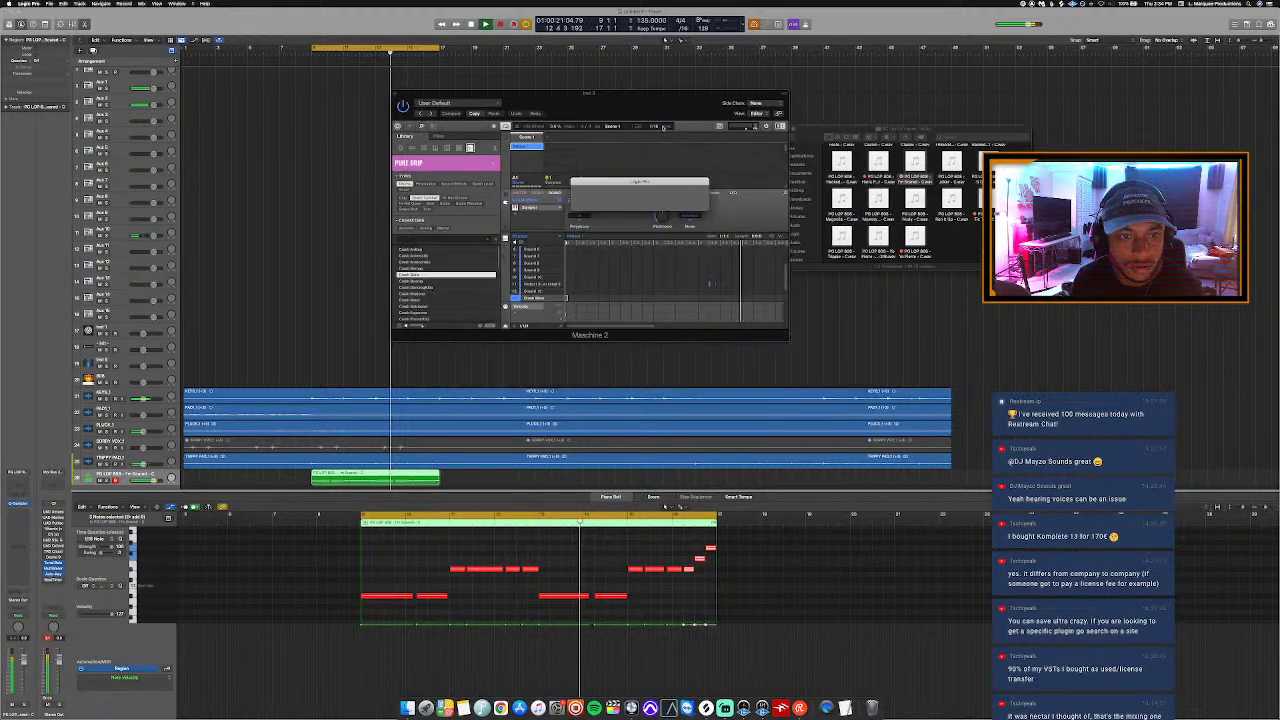
Step: Move the Maschine window clear of the sample browser and start playback of the cycled section
key("space")
left_click_drag(674, 101, 632, 127)
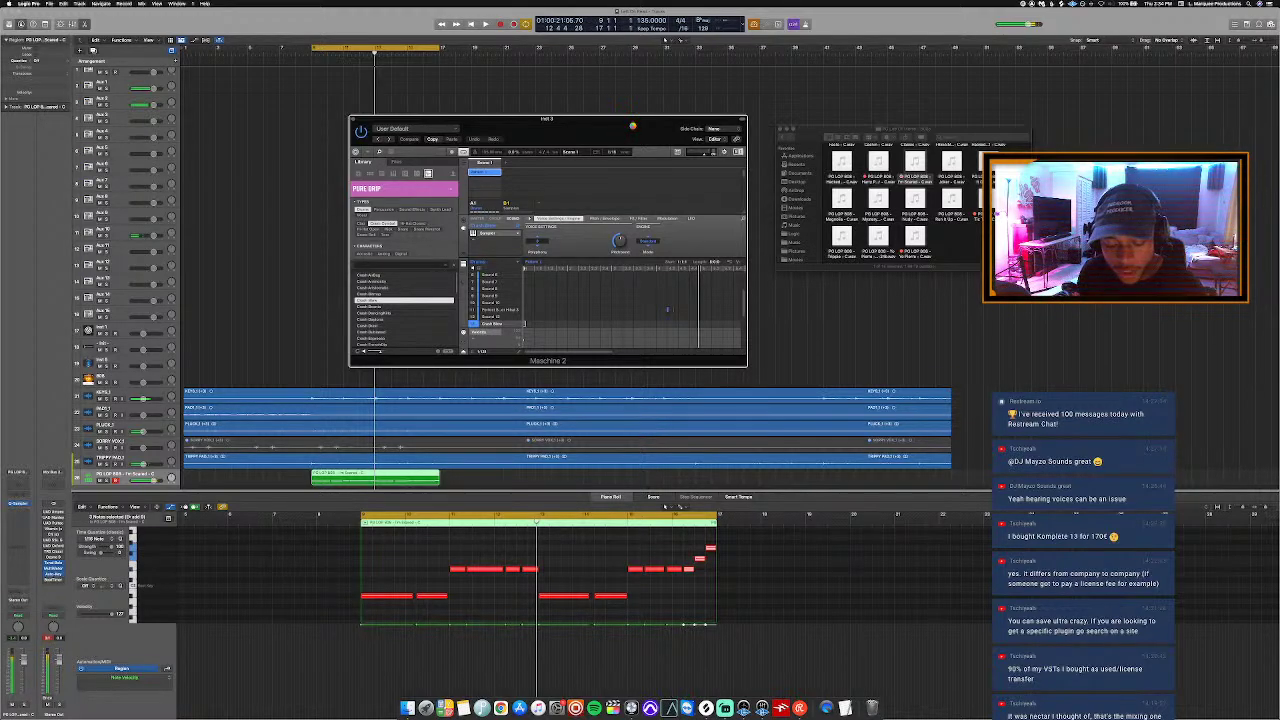
key("space")
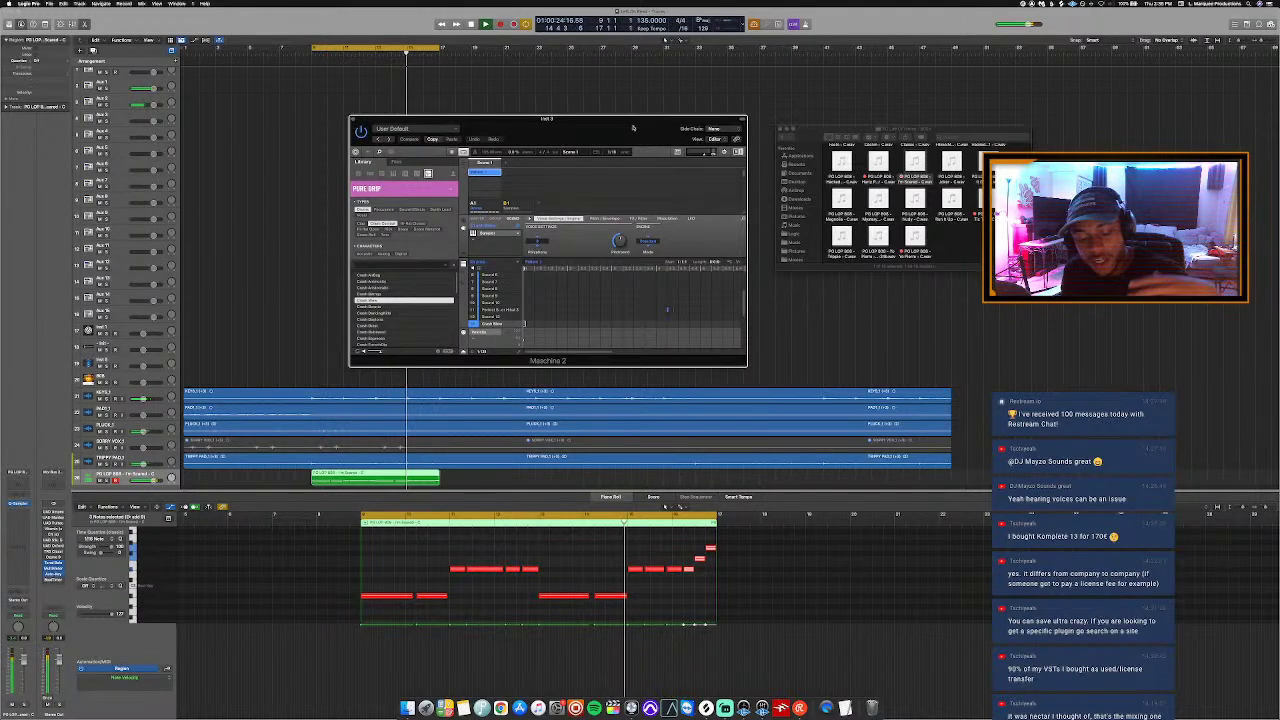
Step: Open the Rimshots folder of the Cymatics hip hop drum kit's one shots in Finder and preview its samples
left_click(780, 137)
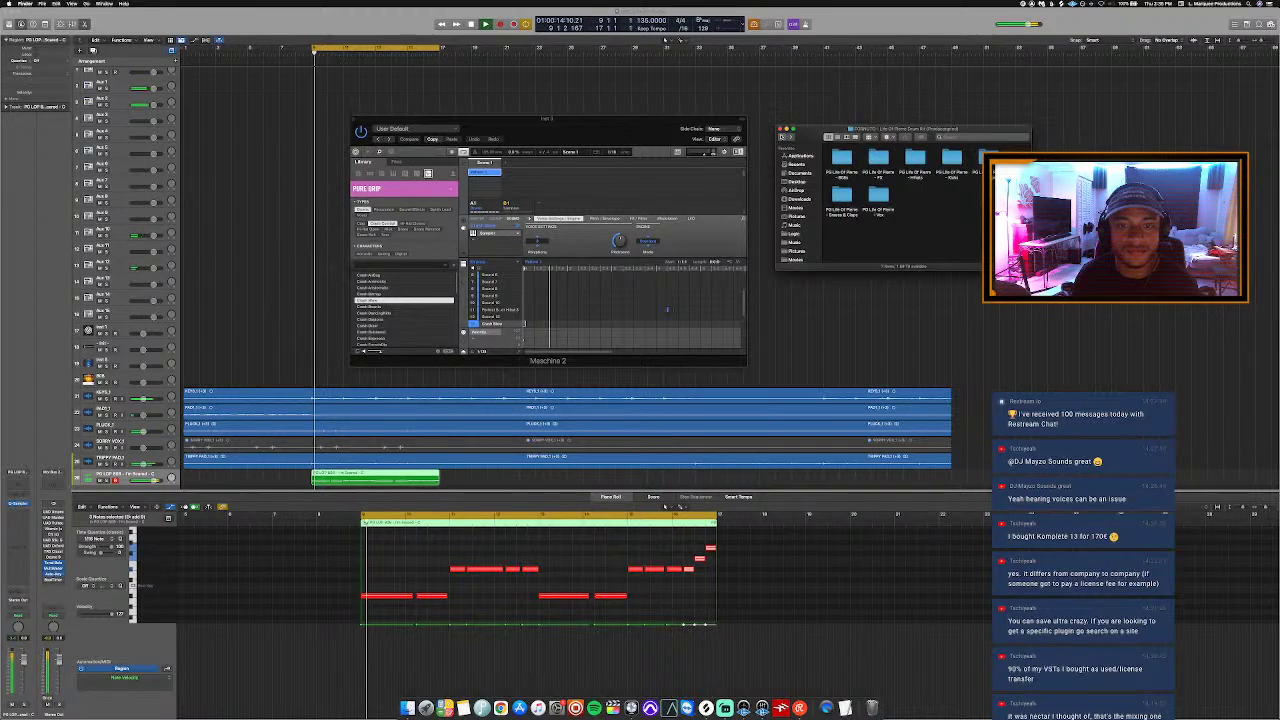
left_click(829, 137)
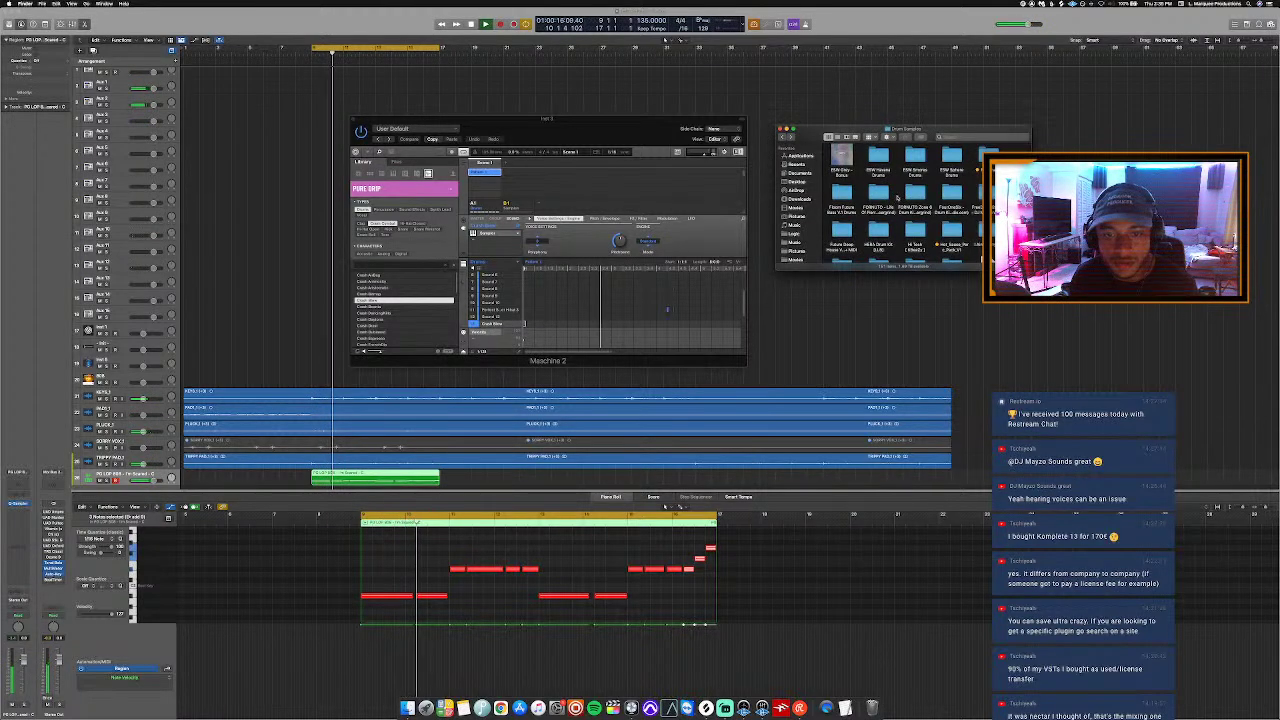
scroll(897, 197, "up", 5)
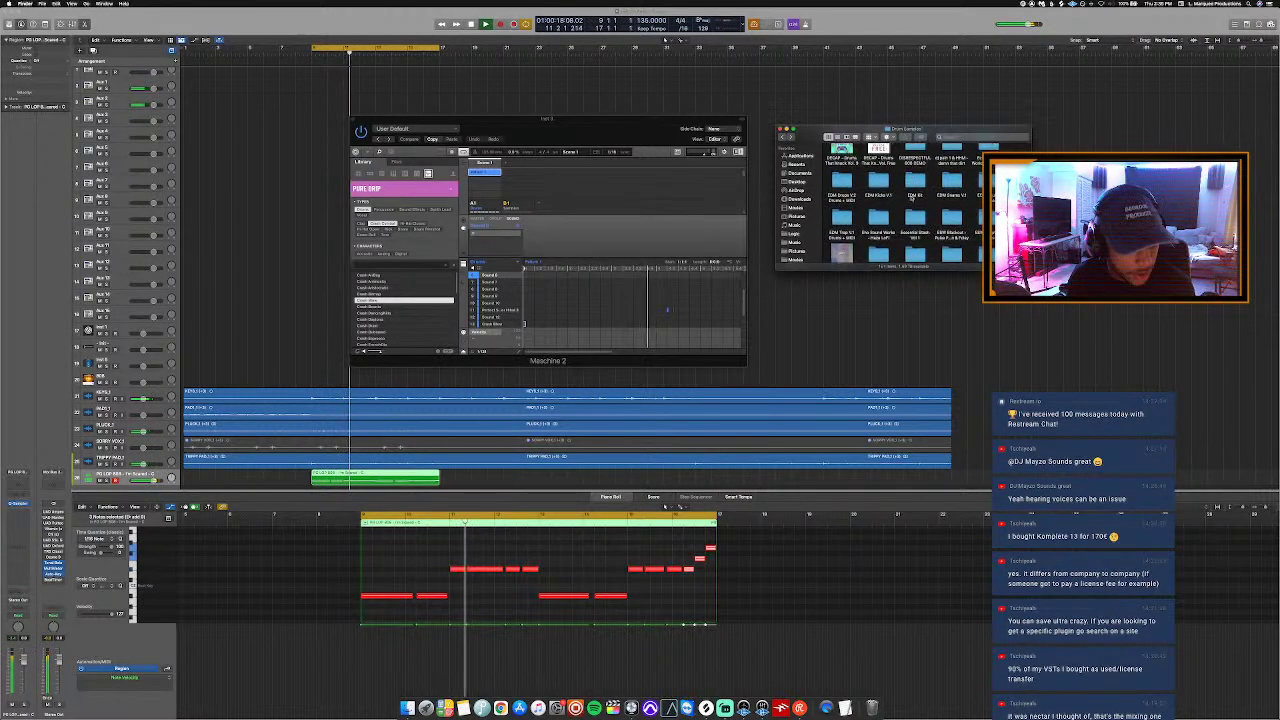
scroll(897, 197, "up", 2)
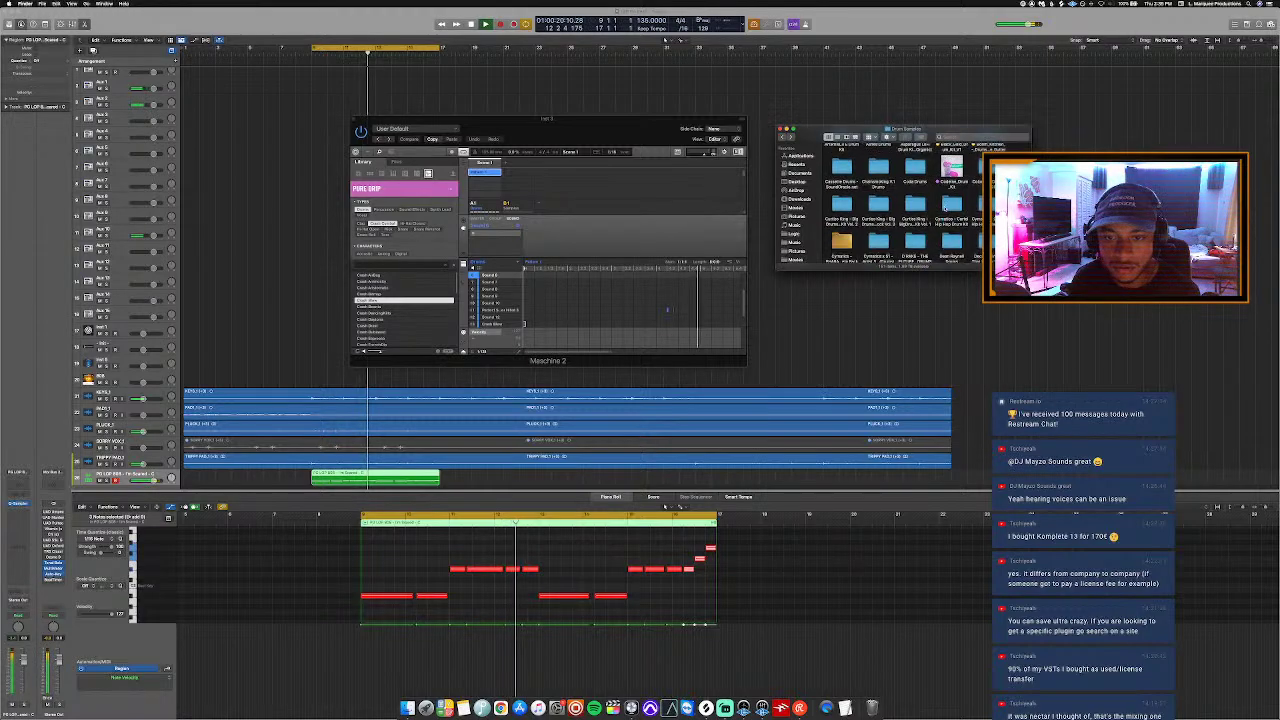
double_click(952, 192)
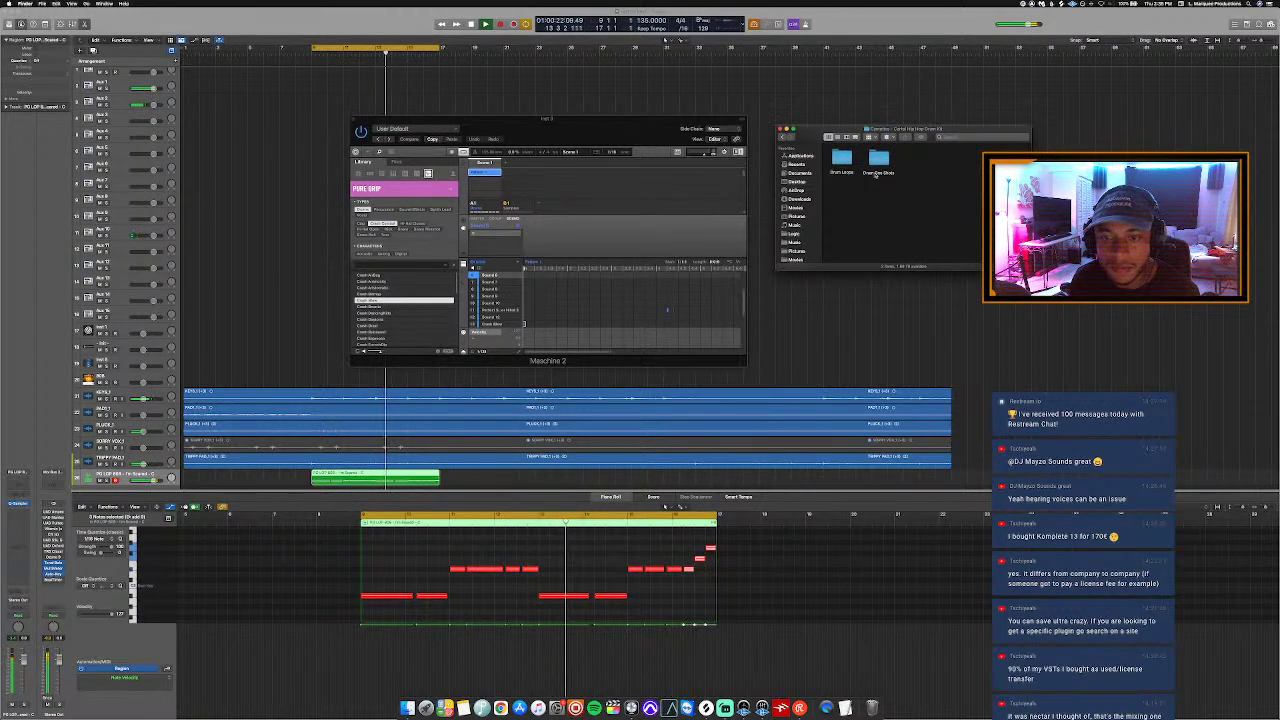
double_click(877, 159)
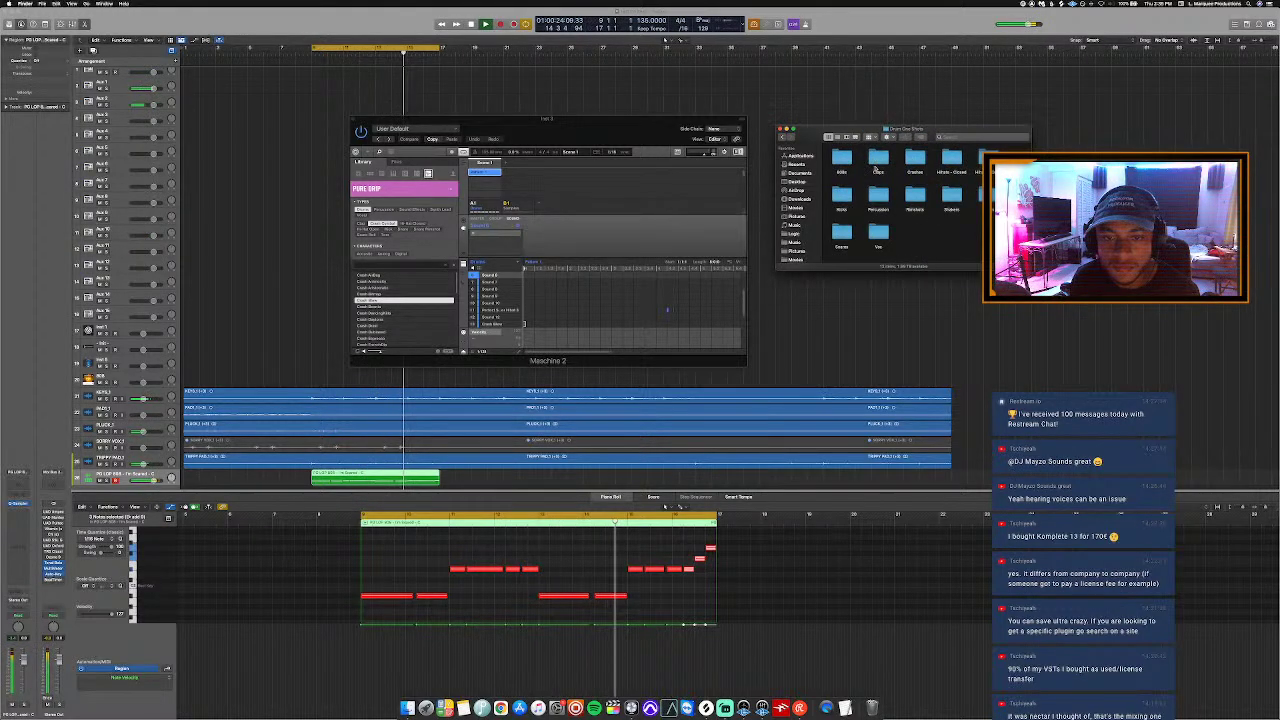
double_click(915, 195)
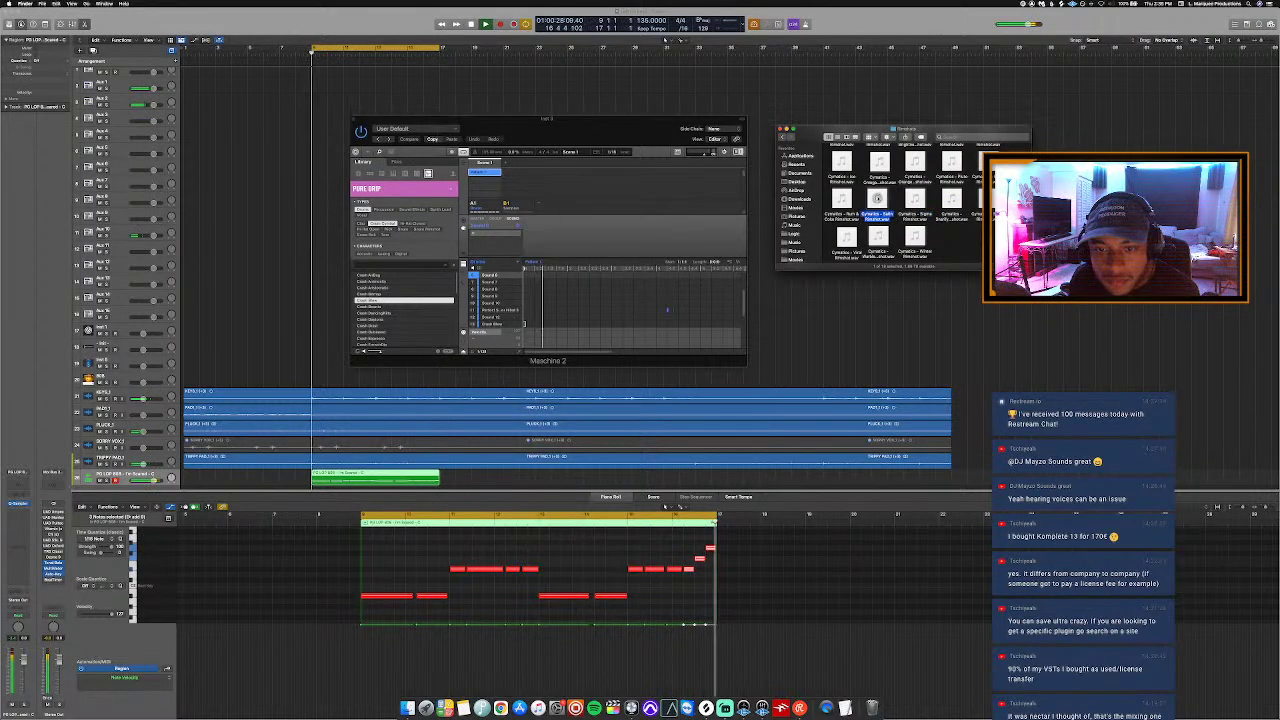
left_click(877, 198)
key("Left")
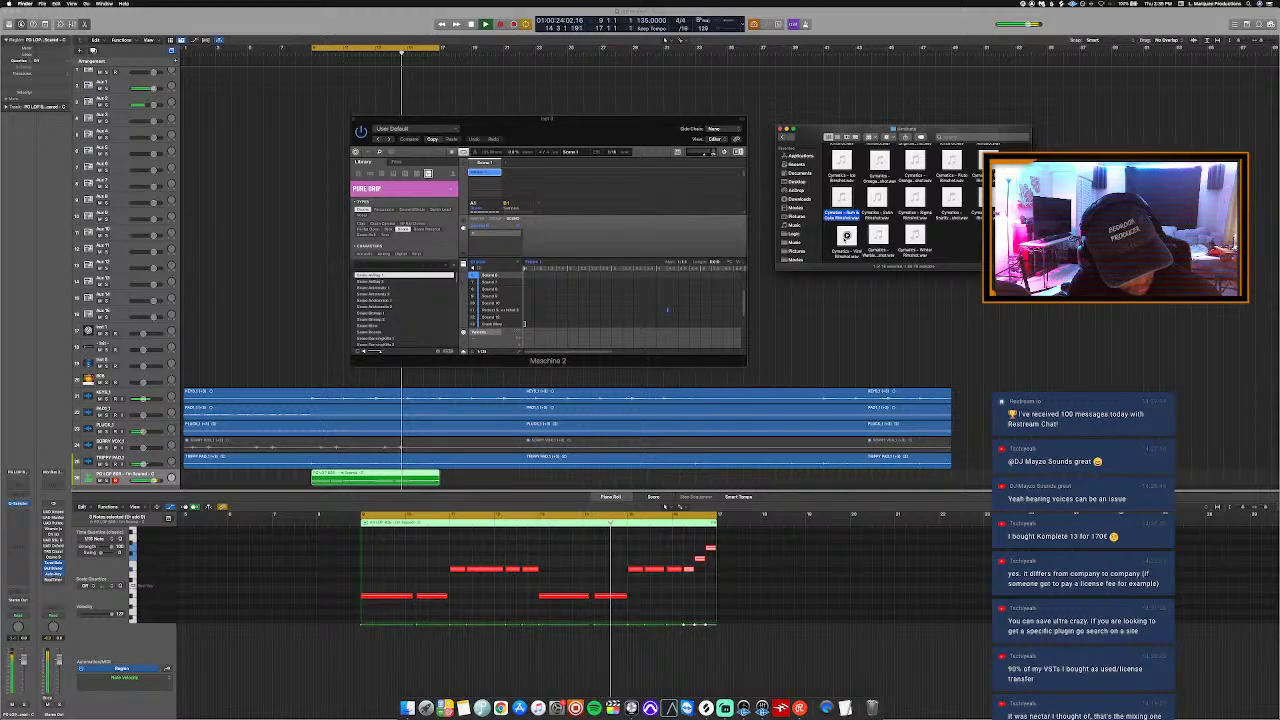
Step: Audition the Pure Drip snare samples one after another in the Maschine library over the playing beat
key("Down")
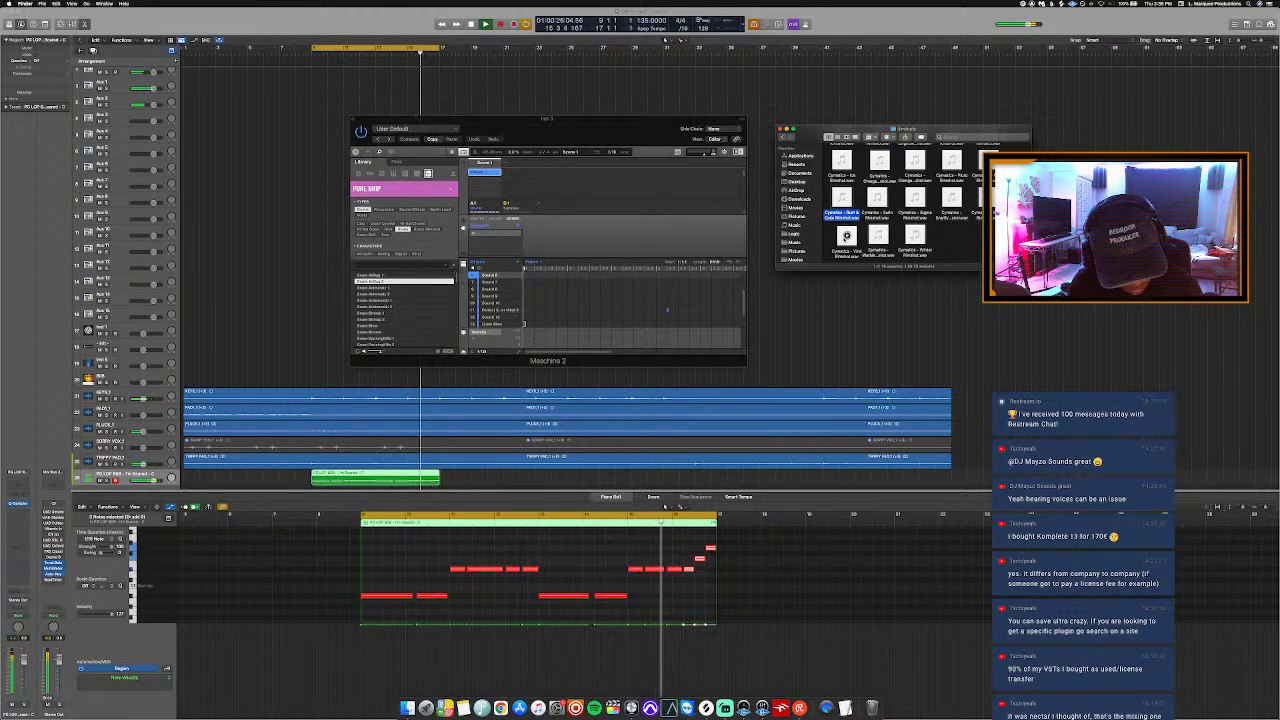
key("Up")
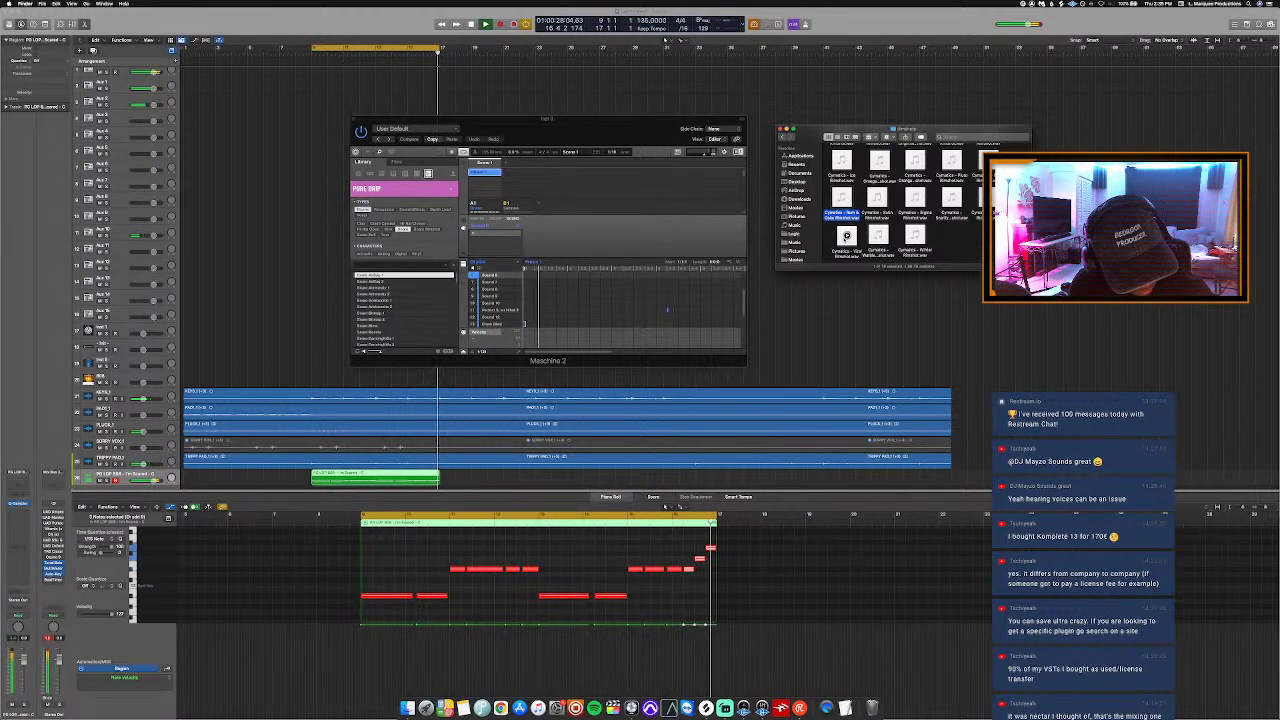
key("Down")
key("Down")
key("Down")
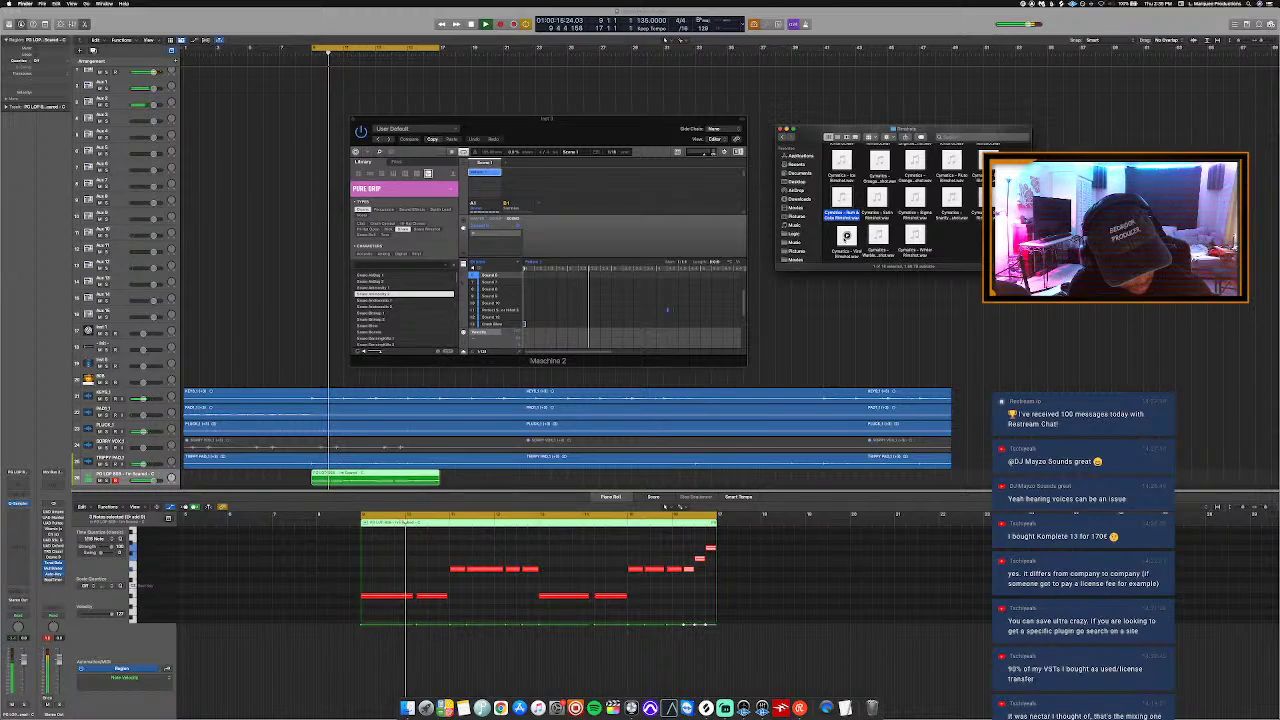
key("Down")
key("Down")
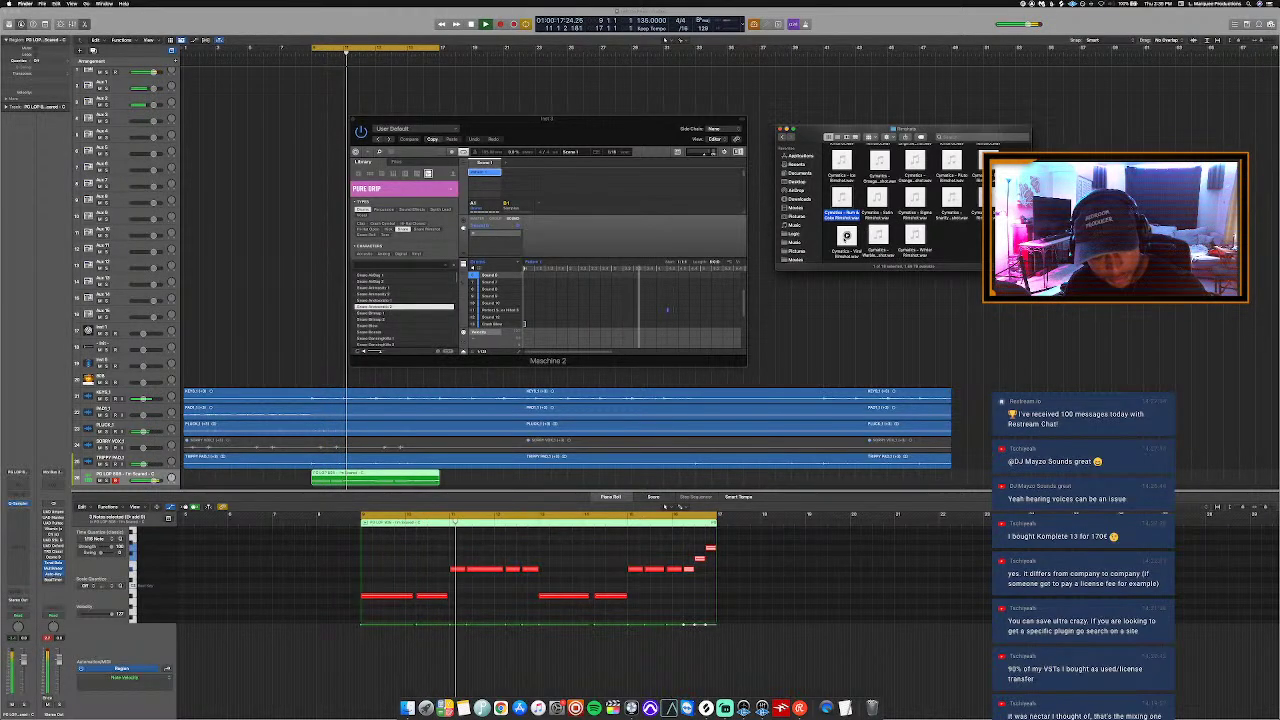
key("Down")
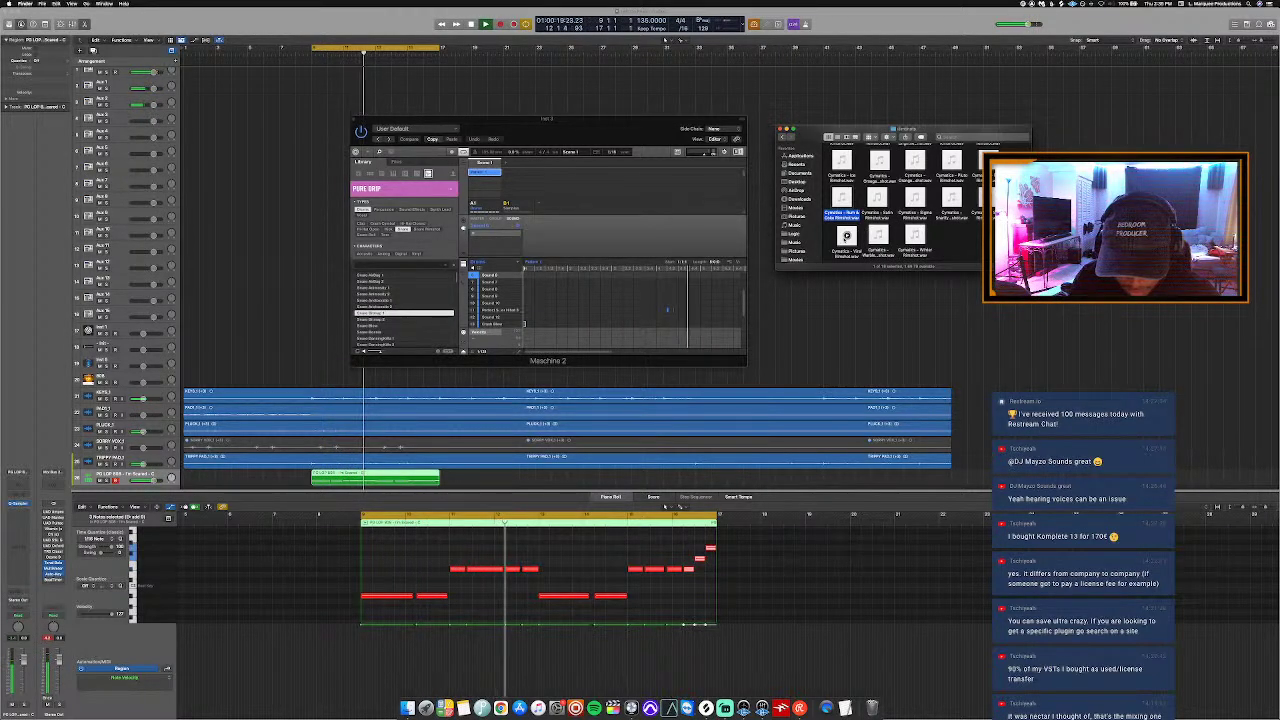
key("Down")
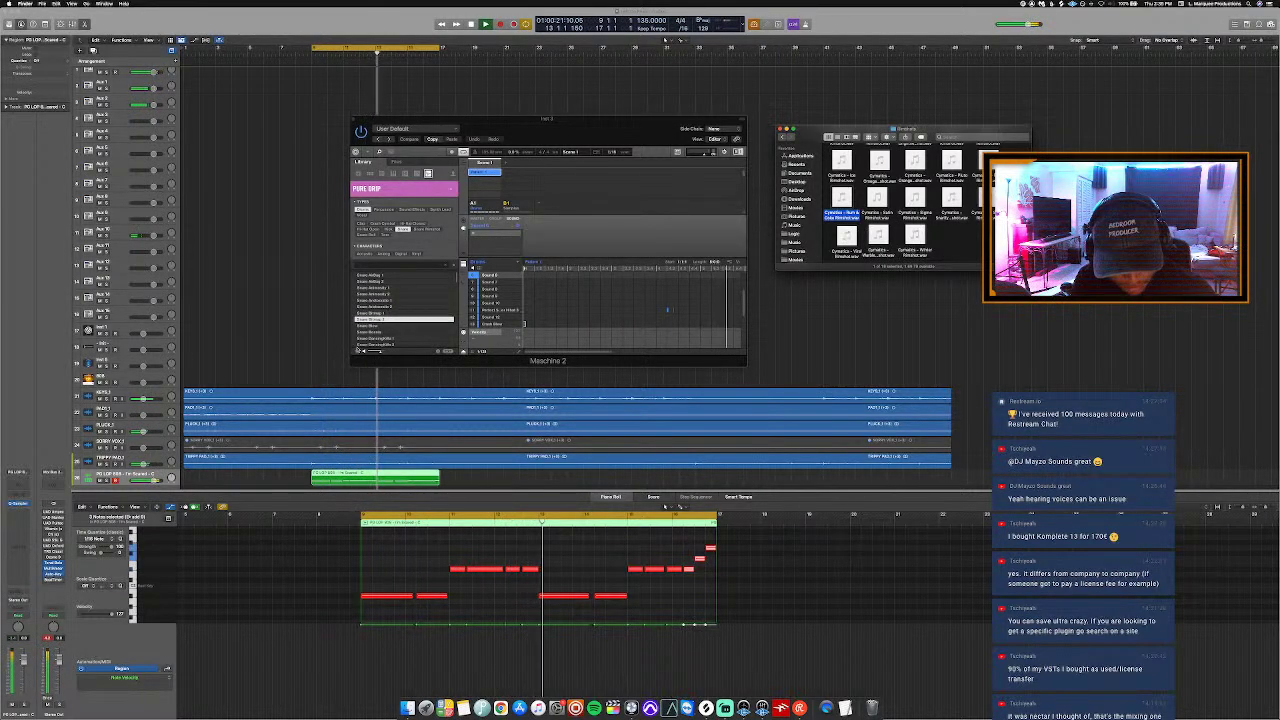
left_click(377, 356)
key("Down")
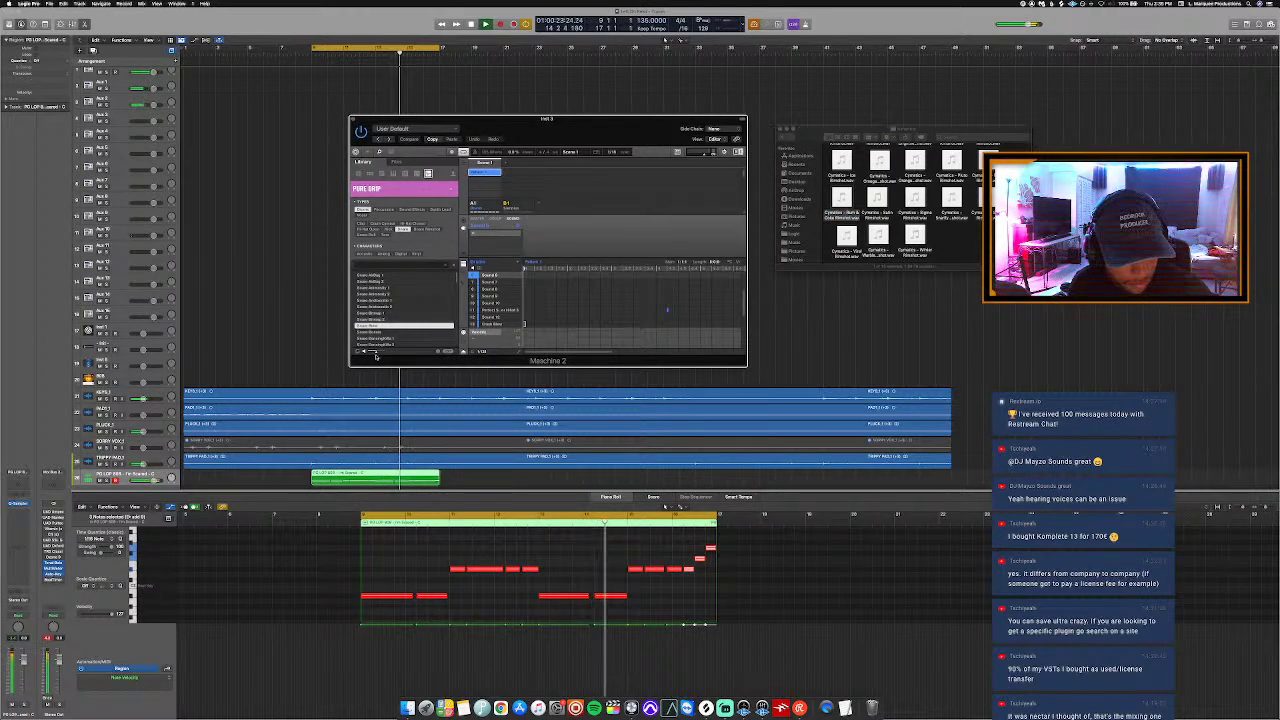
key("Down")
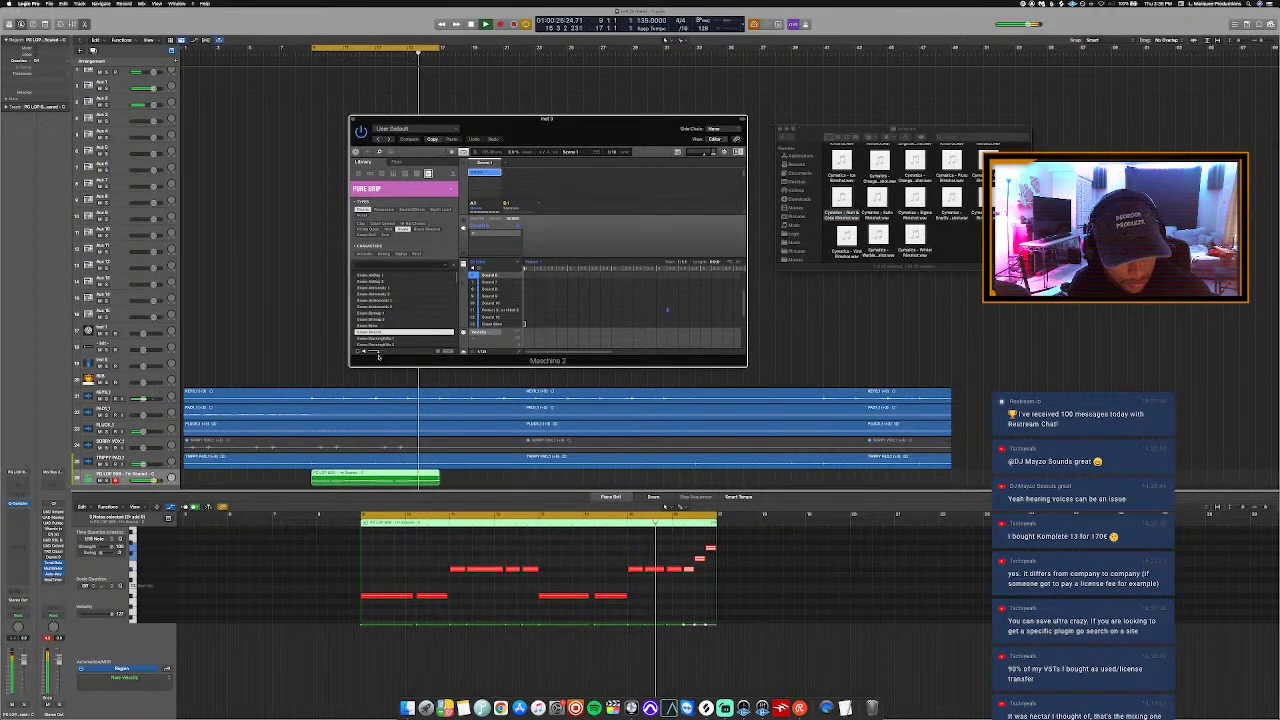
key("Down")
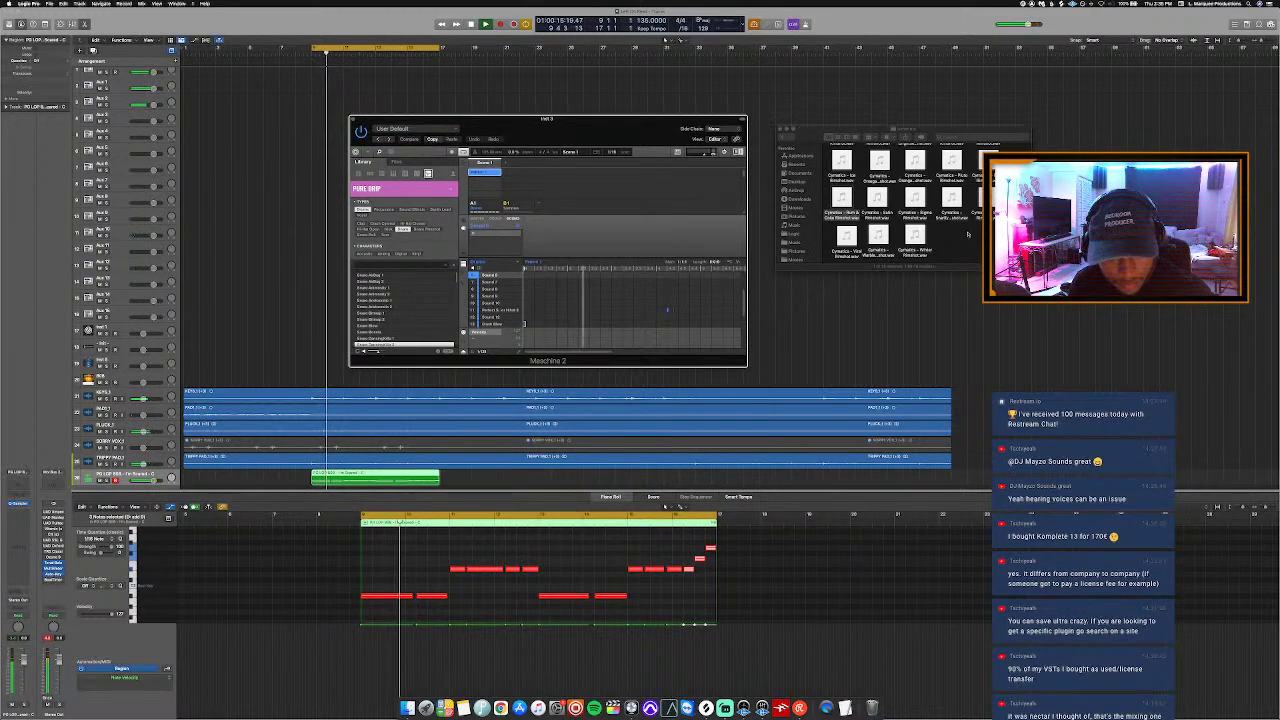
key("Down")
Step: Load the Cymatics Sigma Rimshot sample from Finder into Maschine's empty Sound 6 slot
left_click(915, 197)
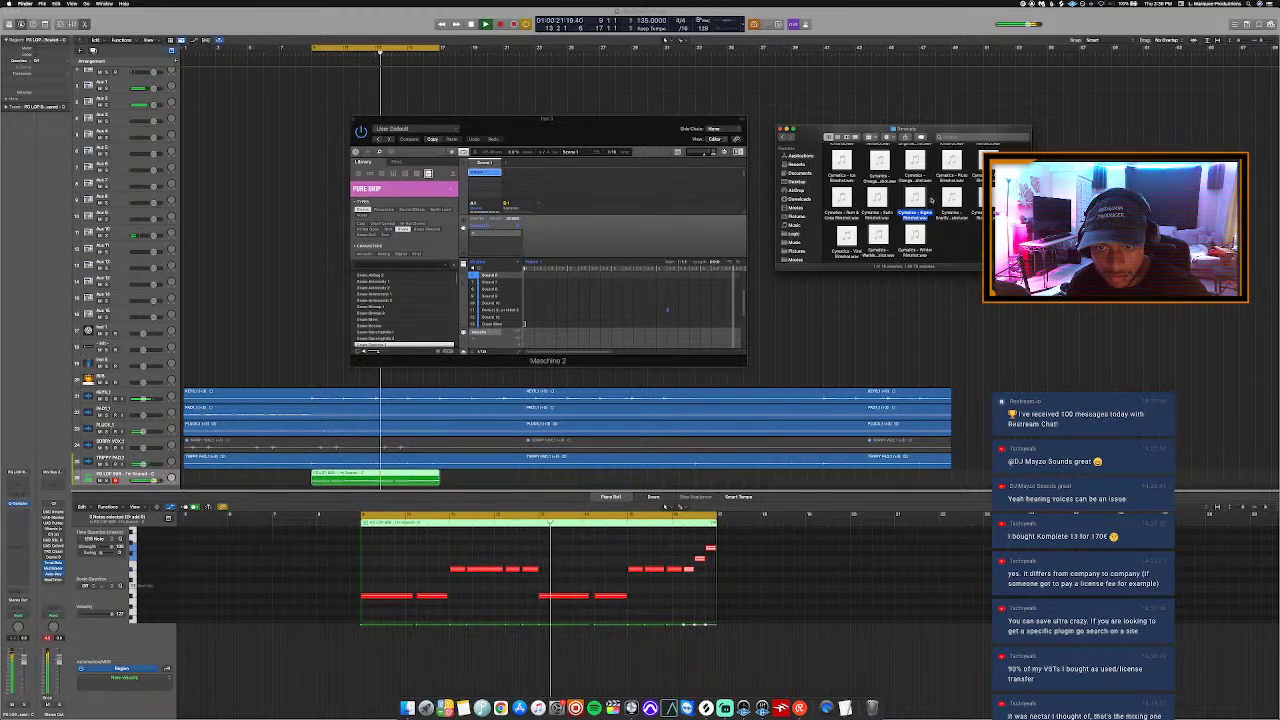
left_click_drag(845, 232, 486, 279)
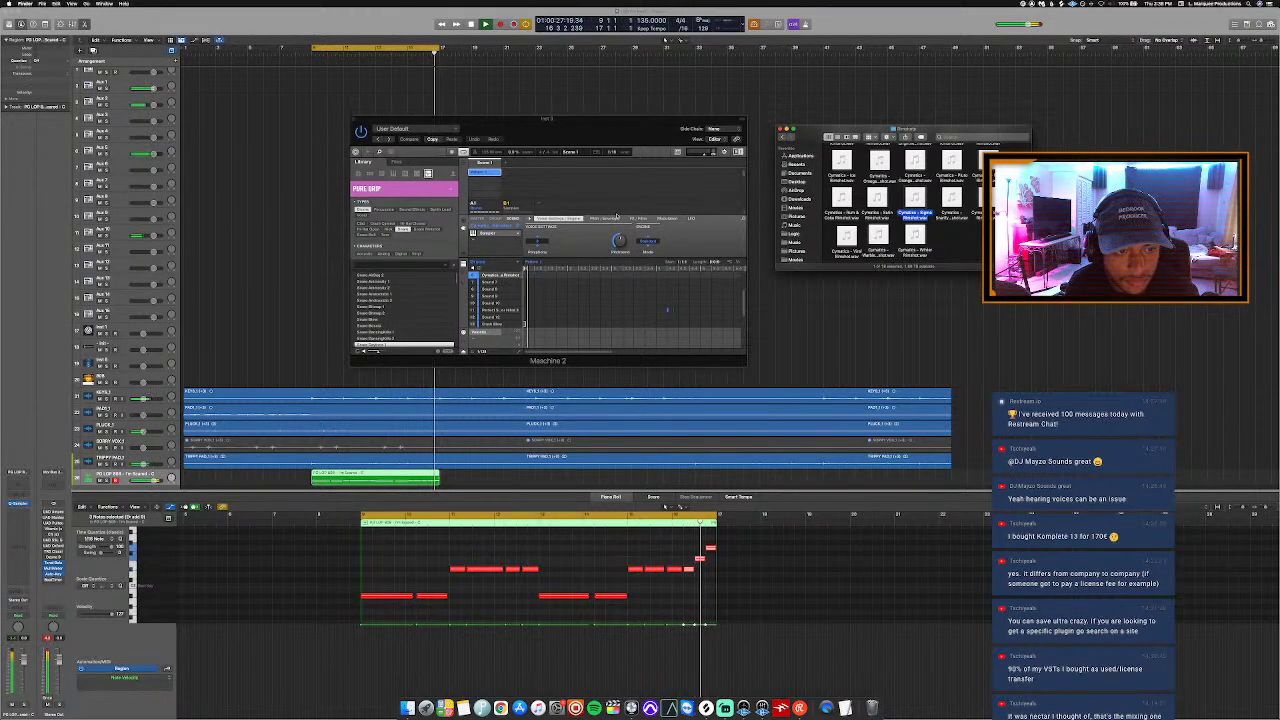
left_click(681, 237)
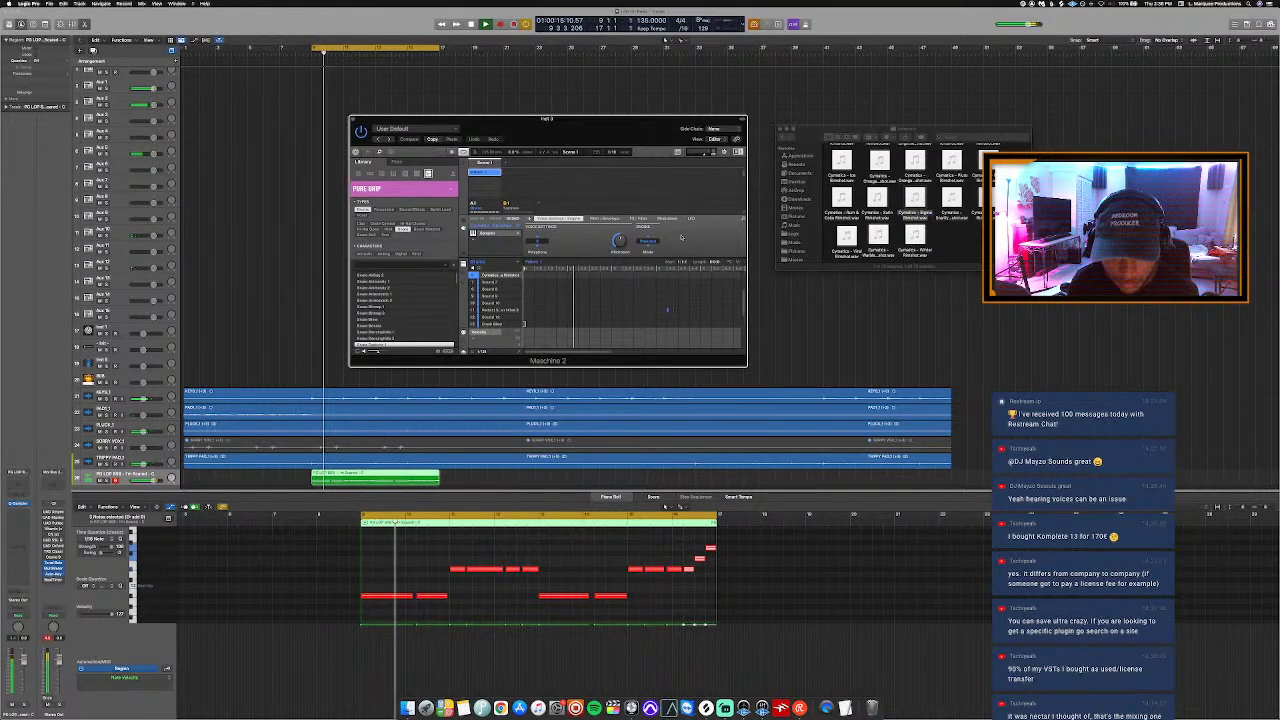
Step: Stop playback, reposition the playhead within the cycle range and resume playback
key("space")
left_click(379, 53)
key("space")
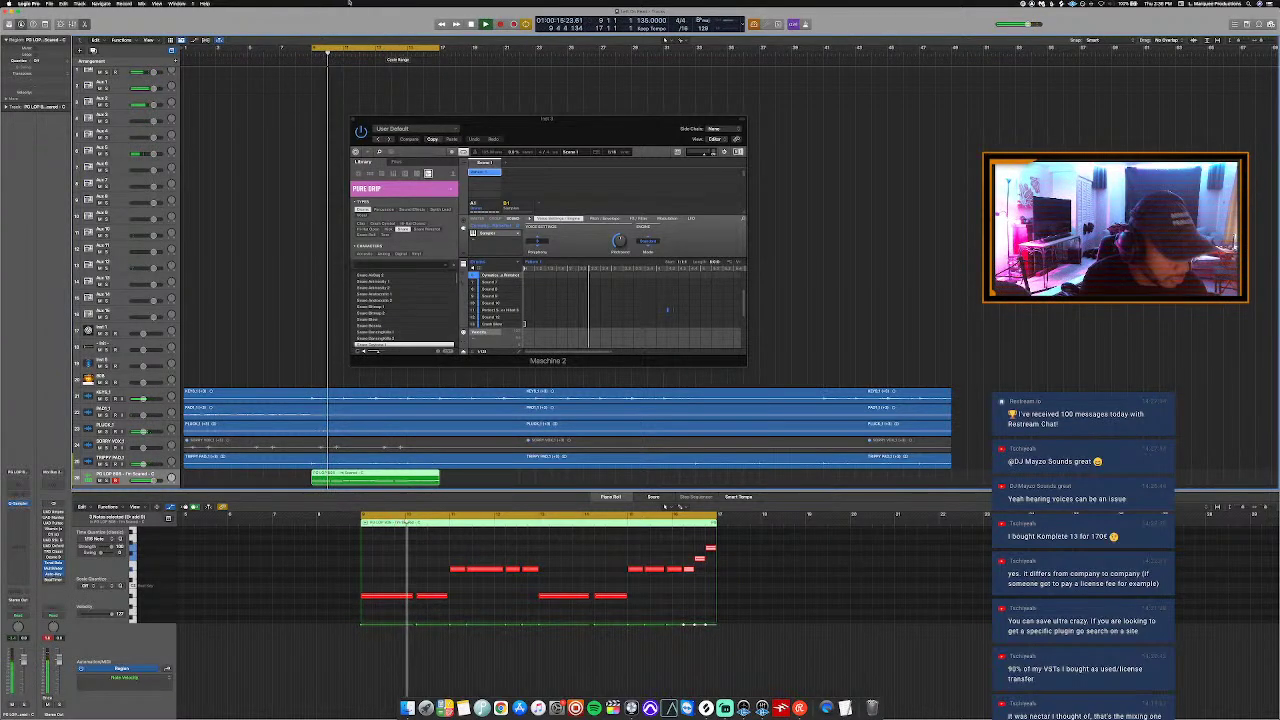
Step: Select the Maschine instrument track, then open the Kicks folder of the Cymatics drum kit's one shots in Finder
scroll(120, 75, "up", 1)
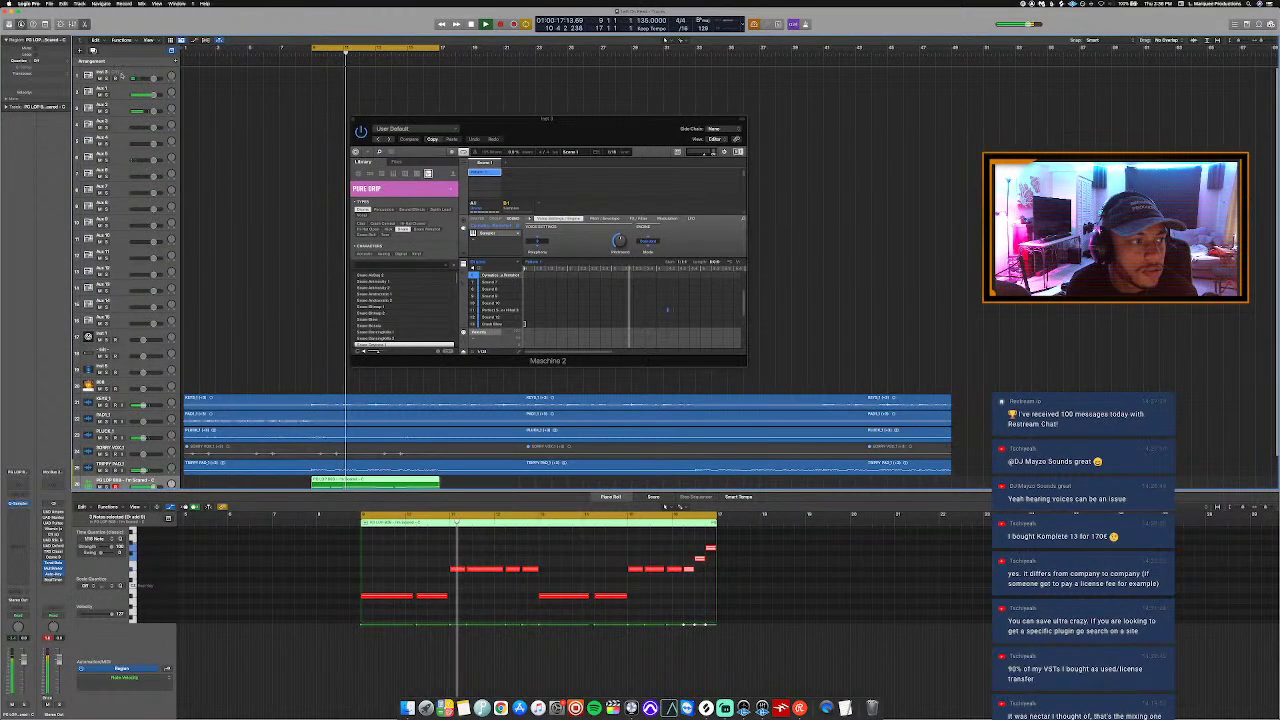
left_click(282, 73)
left_click(426, 73)
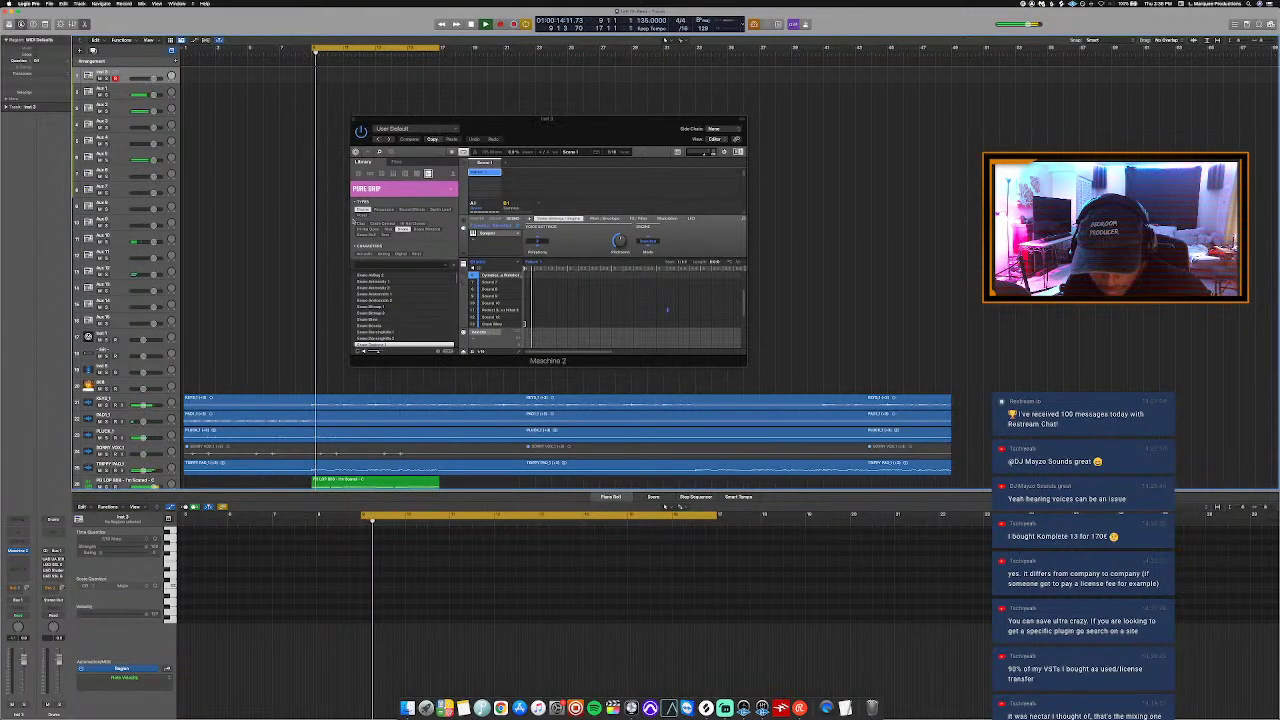
left_click(407, 706)
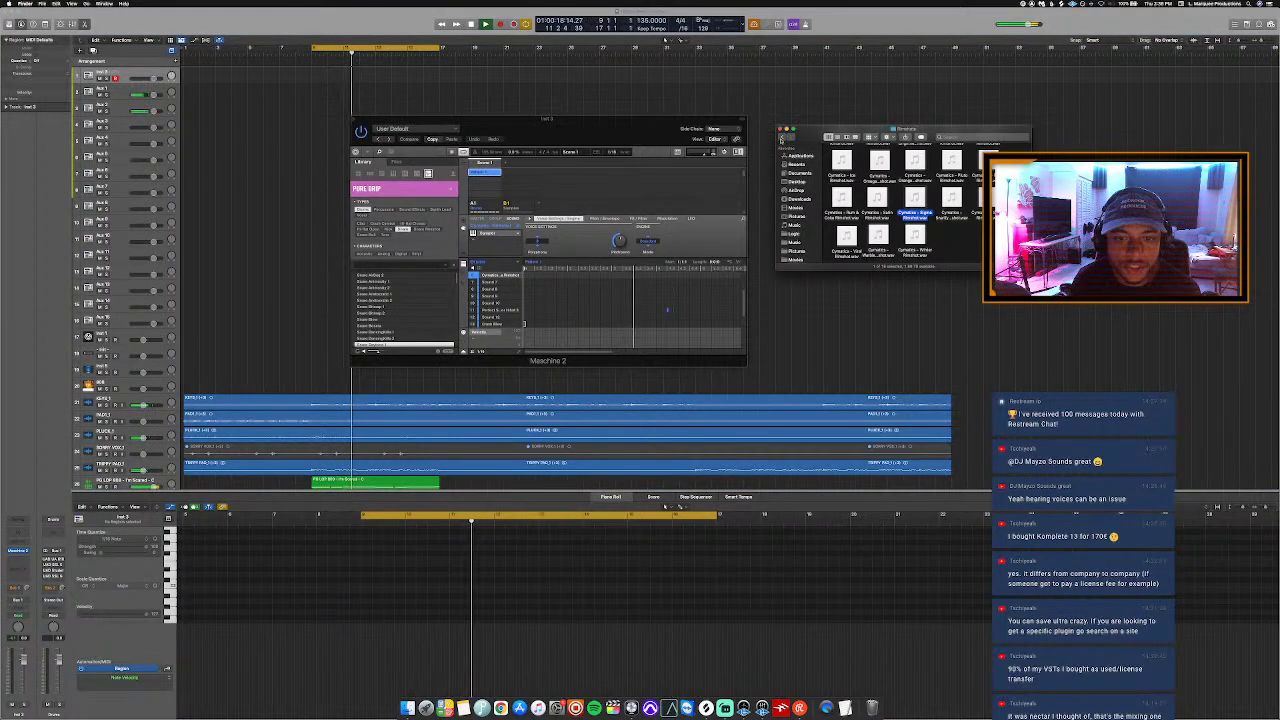
left_click(783, 136)
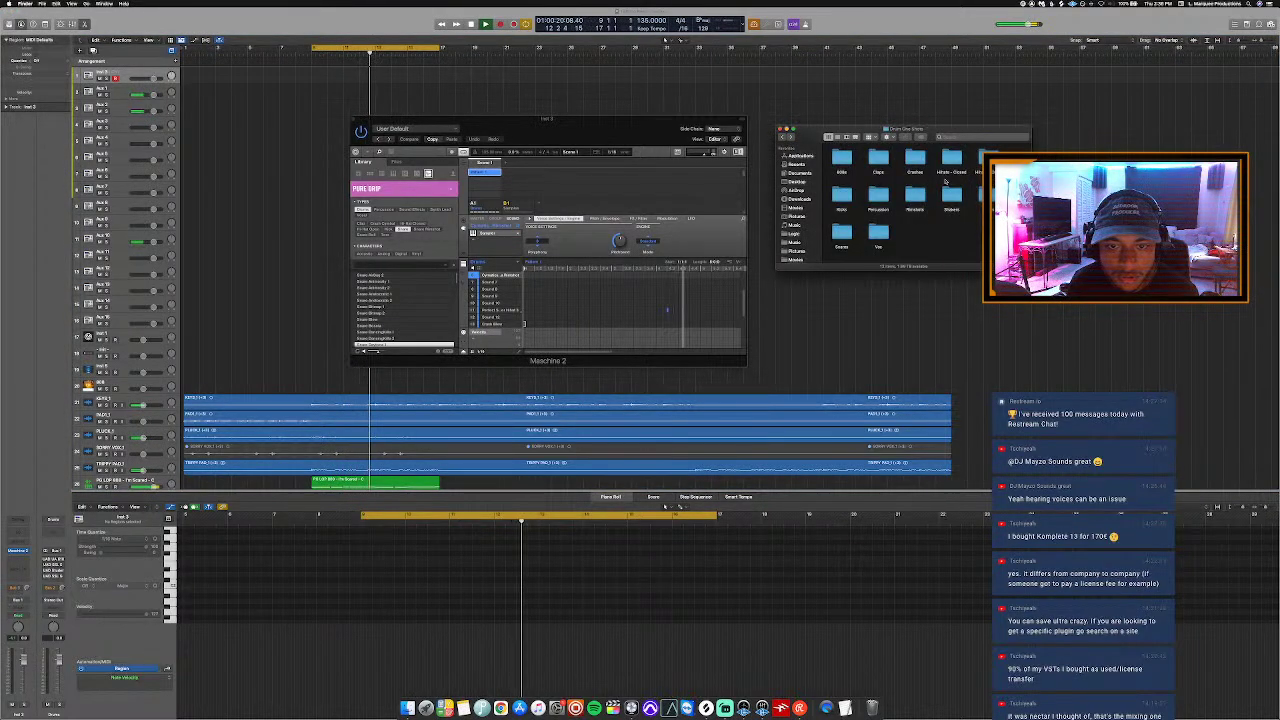
double_click(841, 195)
left_click(842, 197)
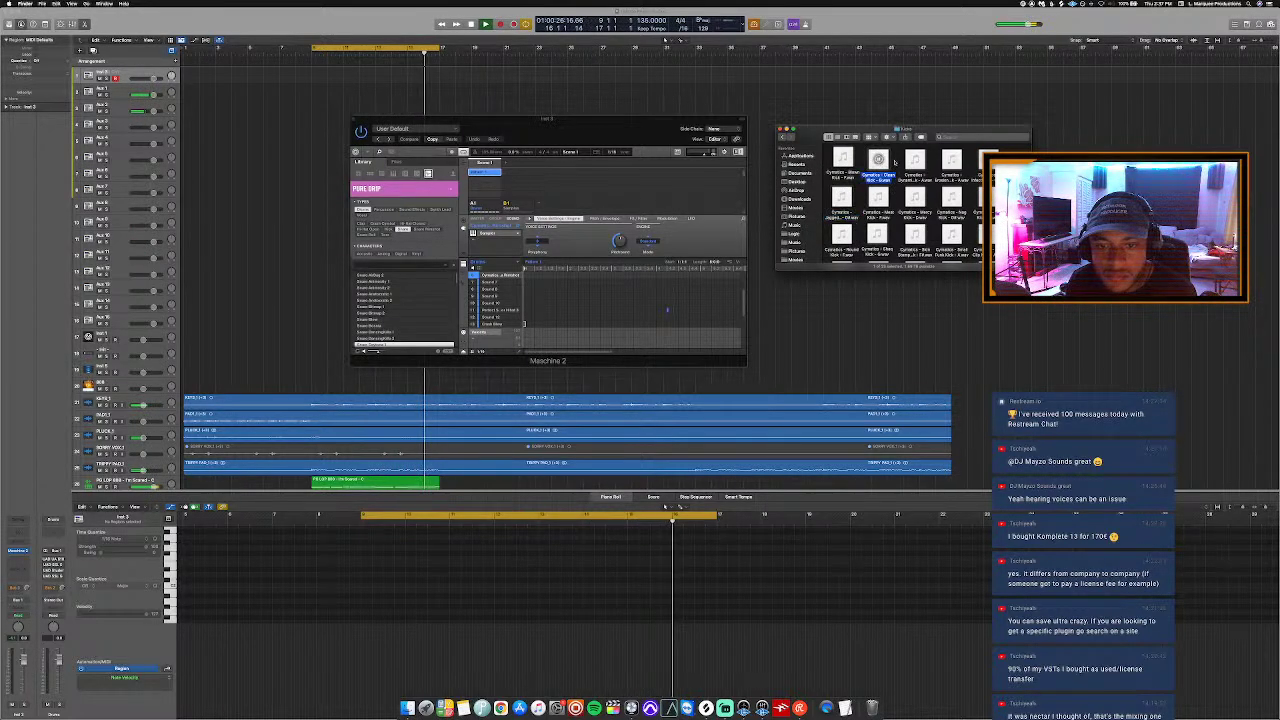
Step: Preview the Cymatics kick samples in Finder and load the chosen kick into Maschine's first sound slot
left_click(915, 163)
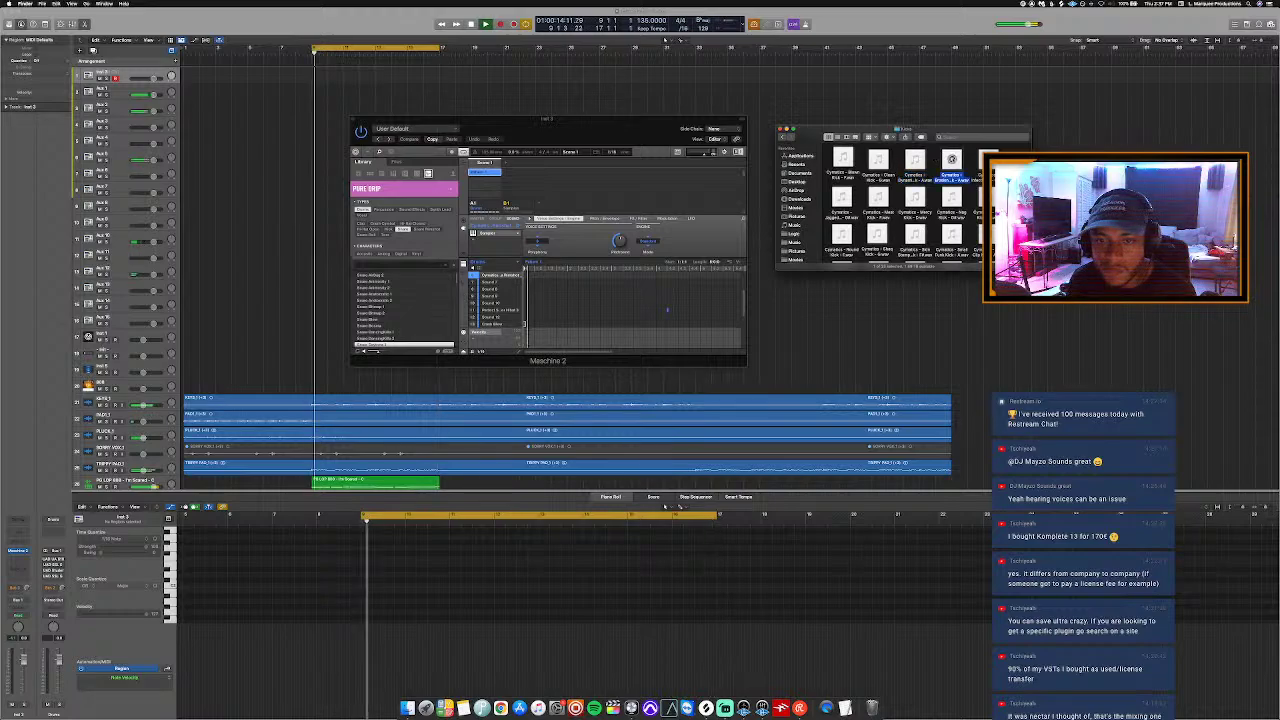
left_click(950, 162)
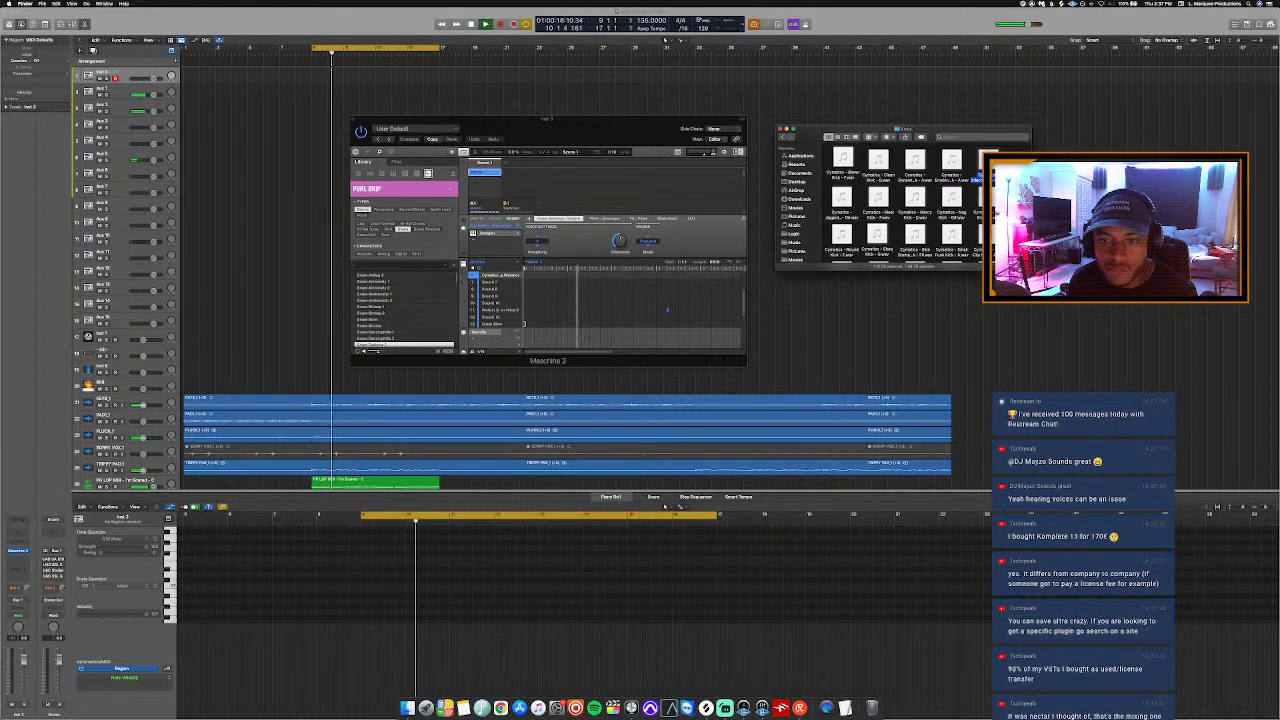
left_click_drag(667, 310, 502, 277)
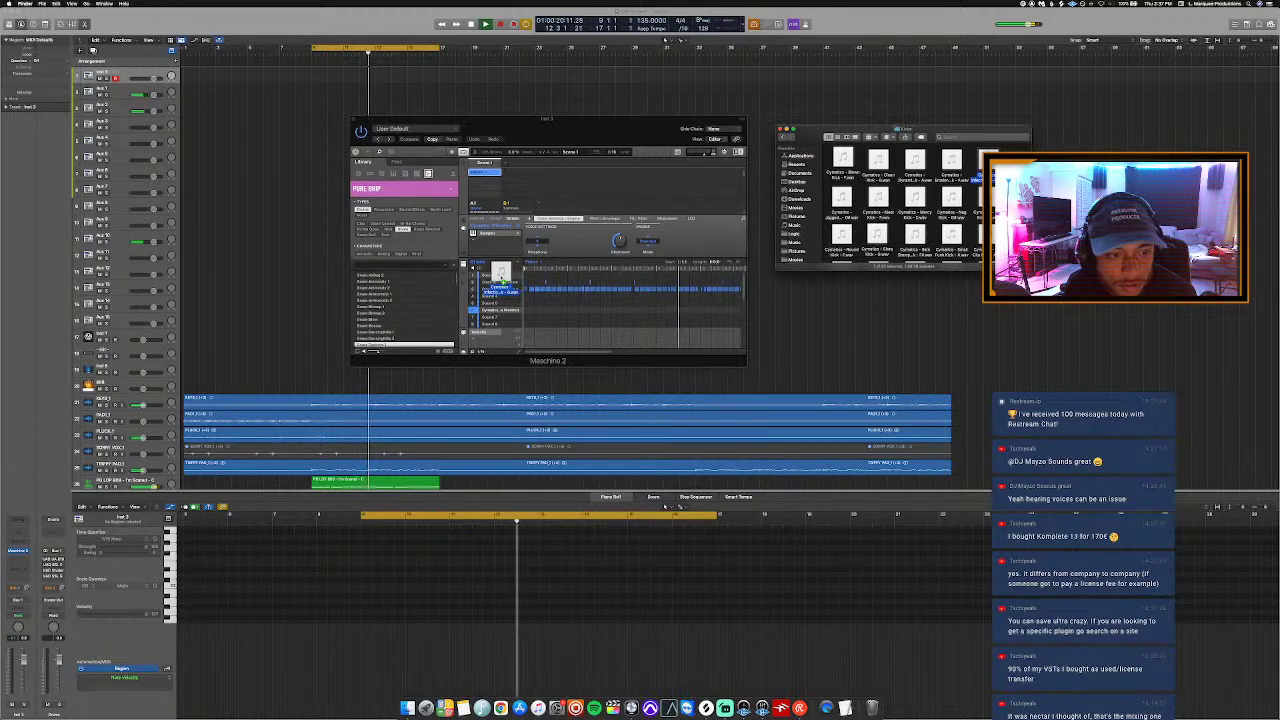
left_click(498, 274)
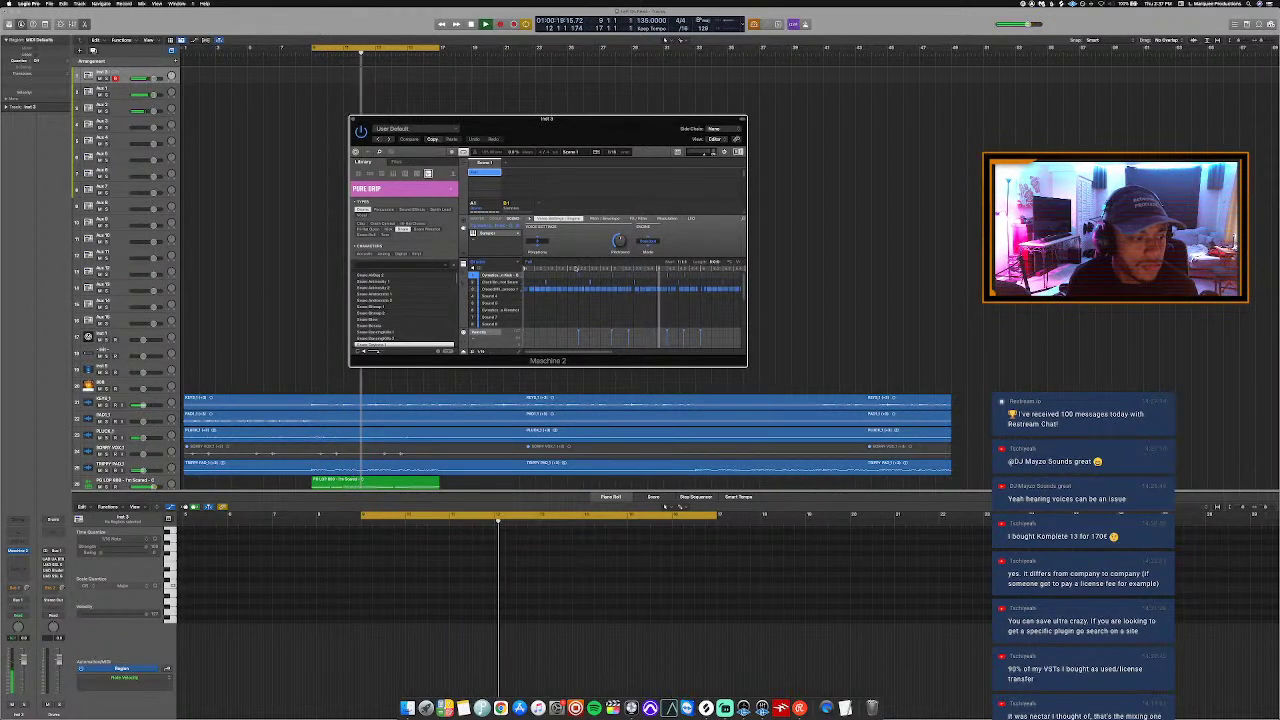
Step: Stop playback and export Maschine's full drum pattern as MIDI regions onto the Maschine tracks at bar 9
key("space")
left_click_drag(546, 128, 654, 138)
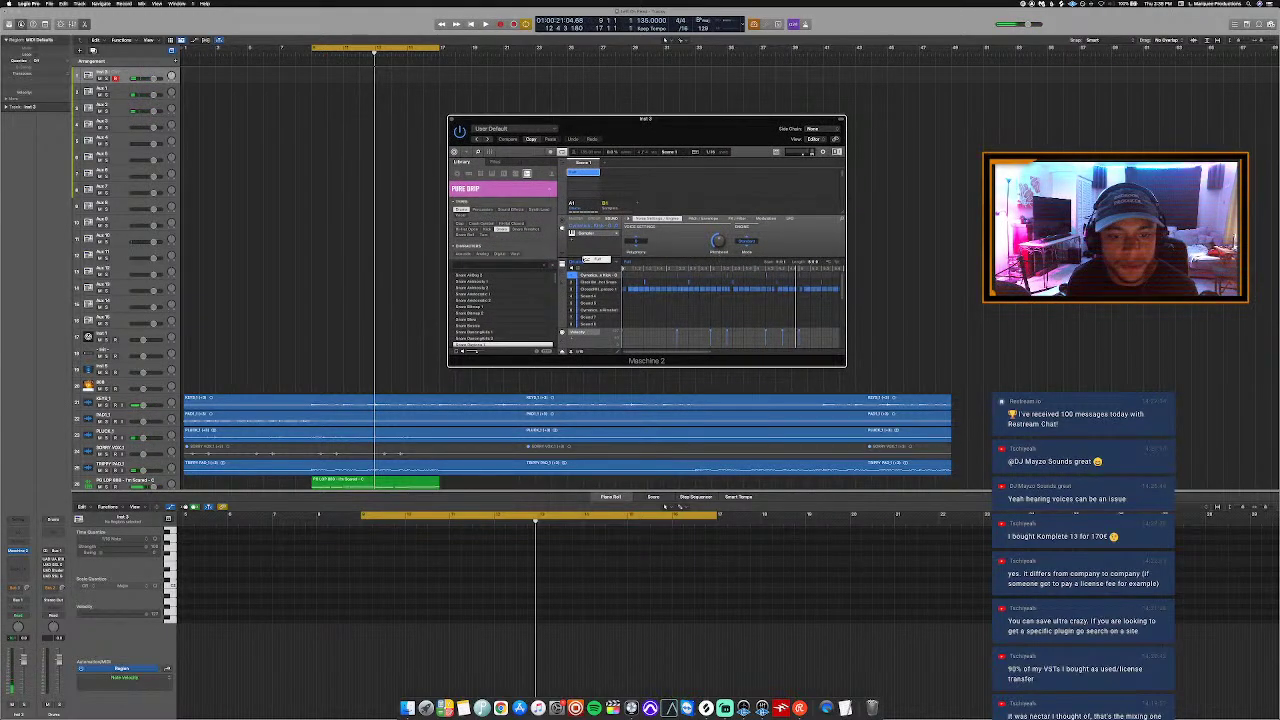
left_click_drag(586, 260, 313, 78)
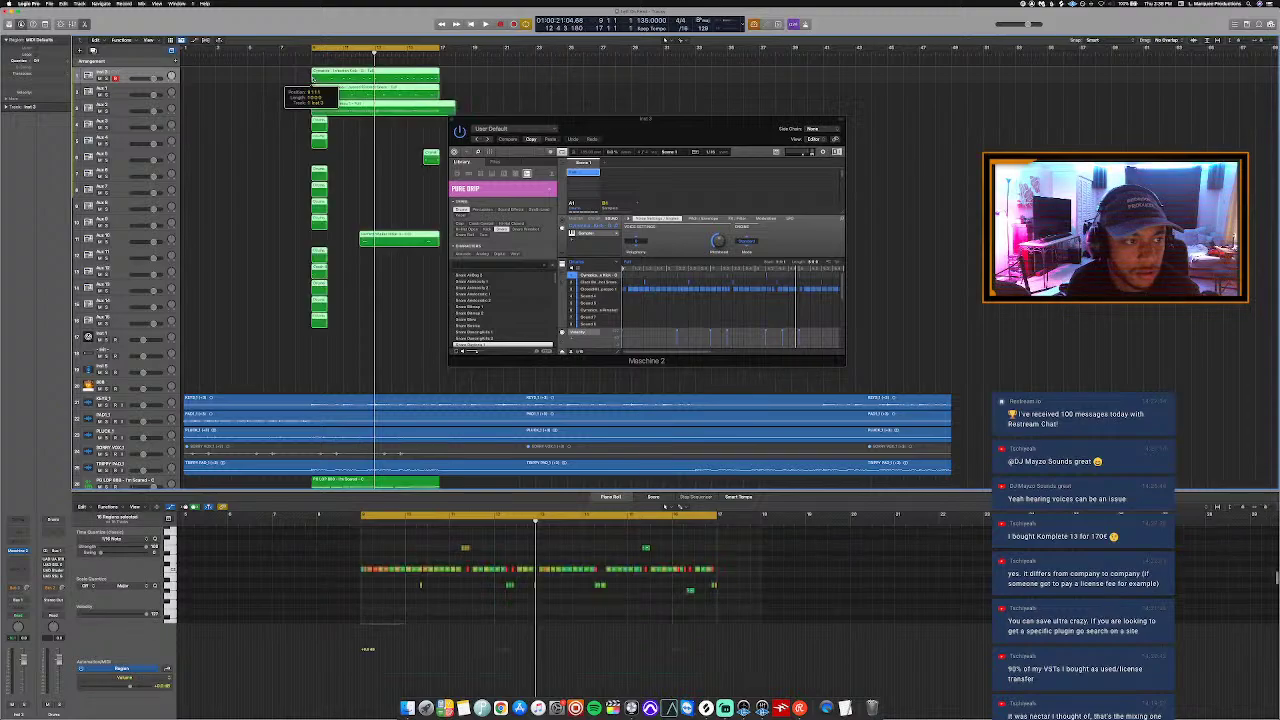
Step: Recolor all the exported drum regions red
key("alt+c")
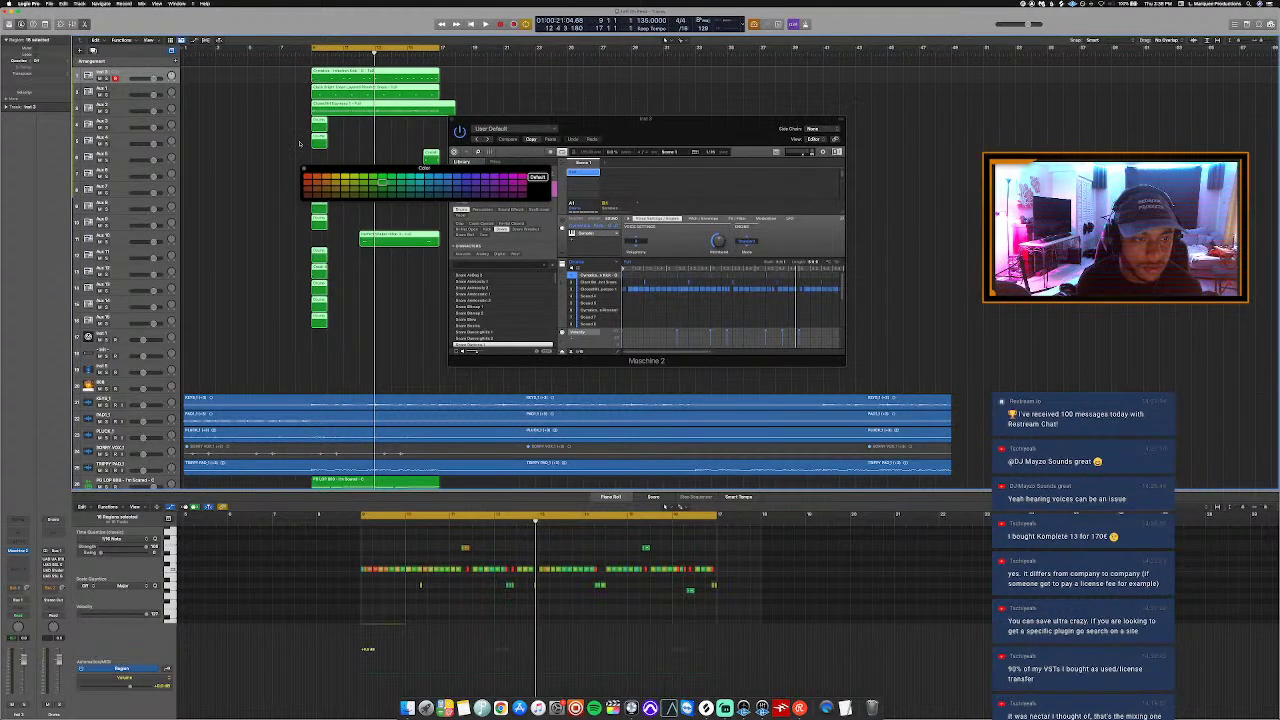
left_click(308, 177)
key("alt+c")
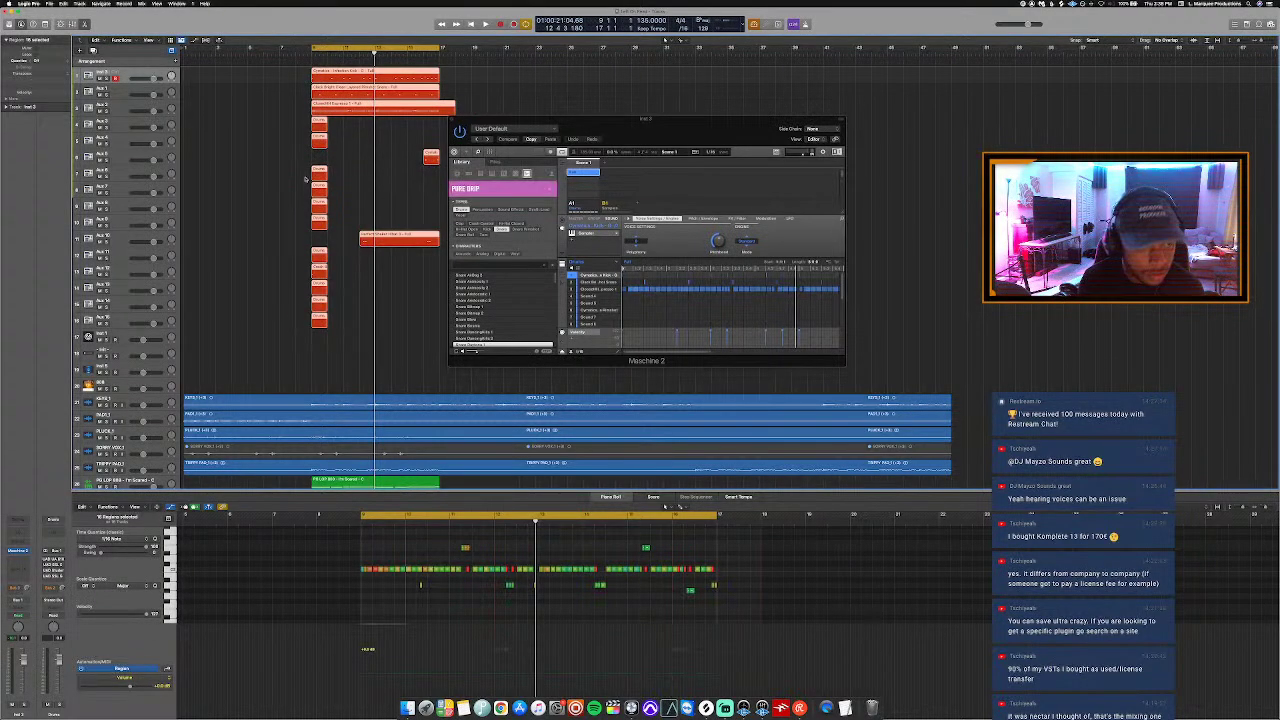
Step: Turn off cycle mode, play the song from bar 1 with the piano roll closed, and stop with the muted vocal region selected
key("c")
key("Return")
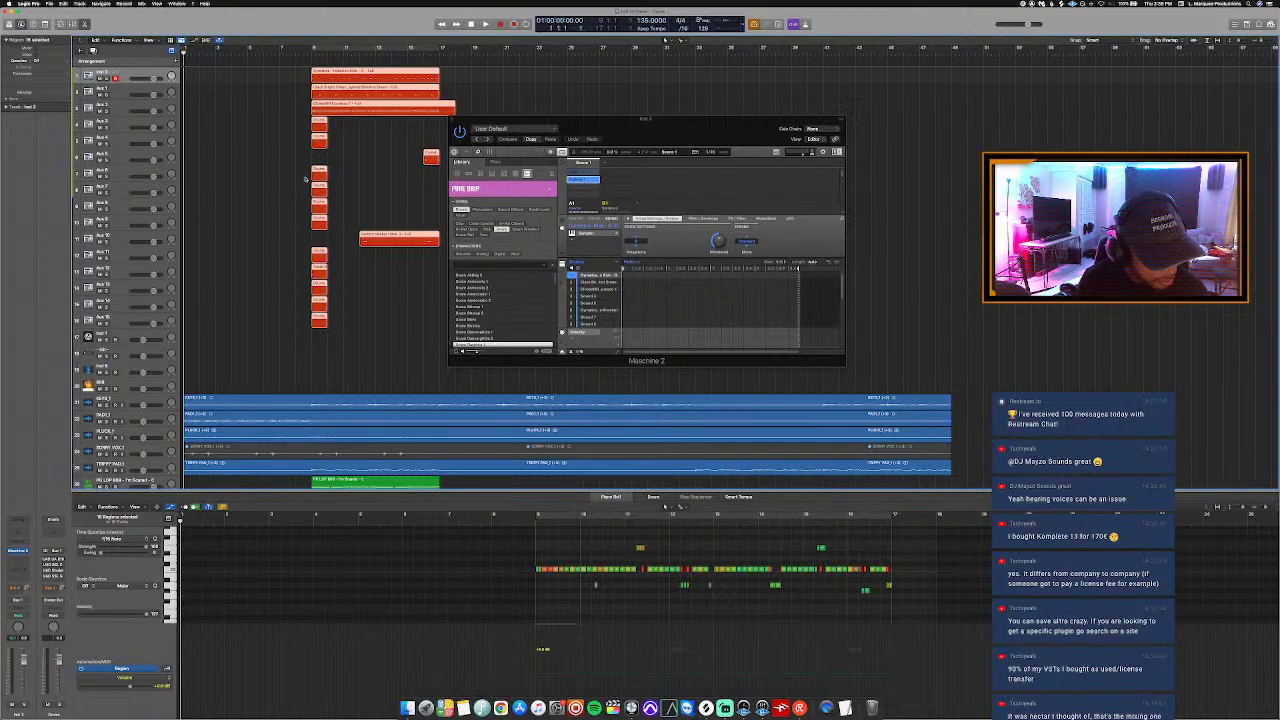
key("space")
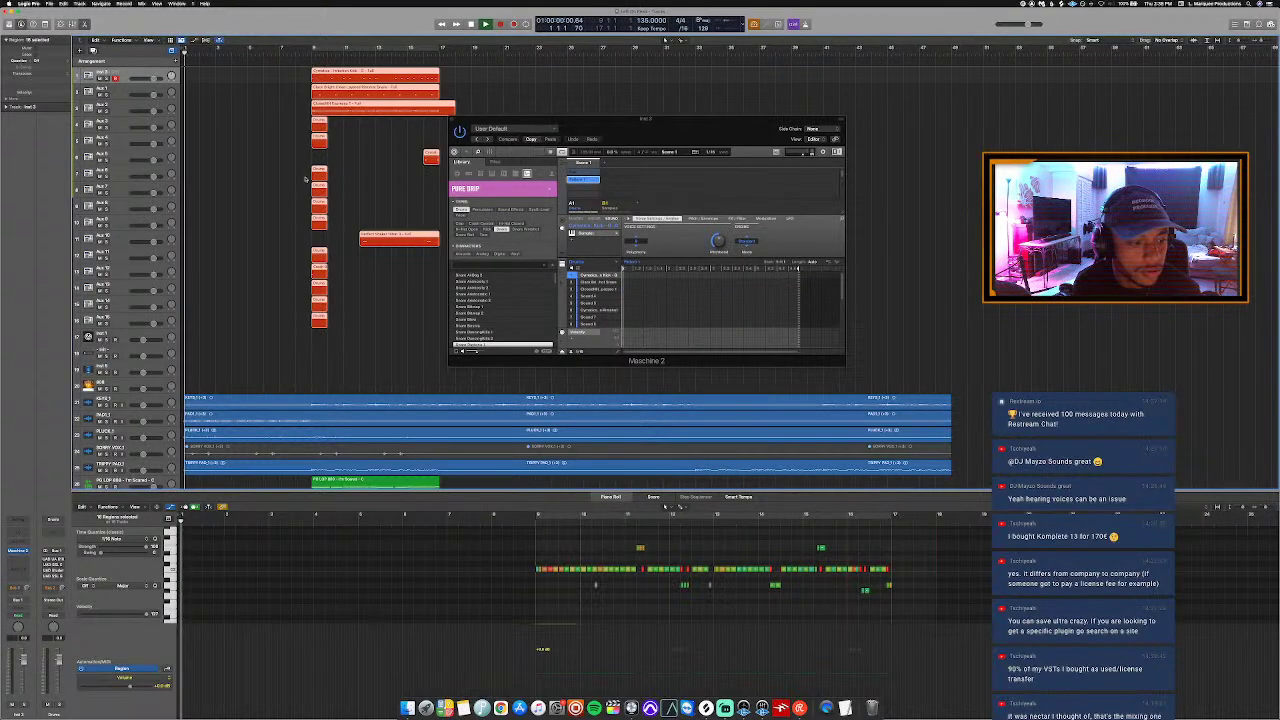
key("e")
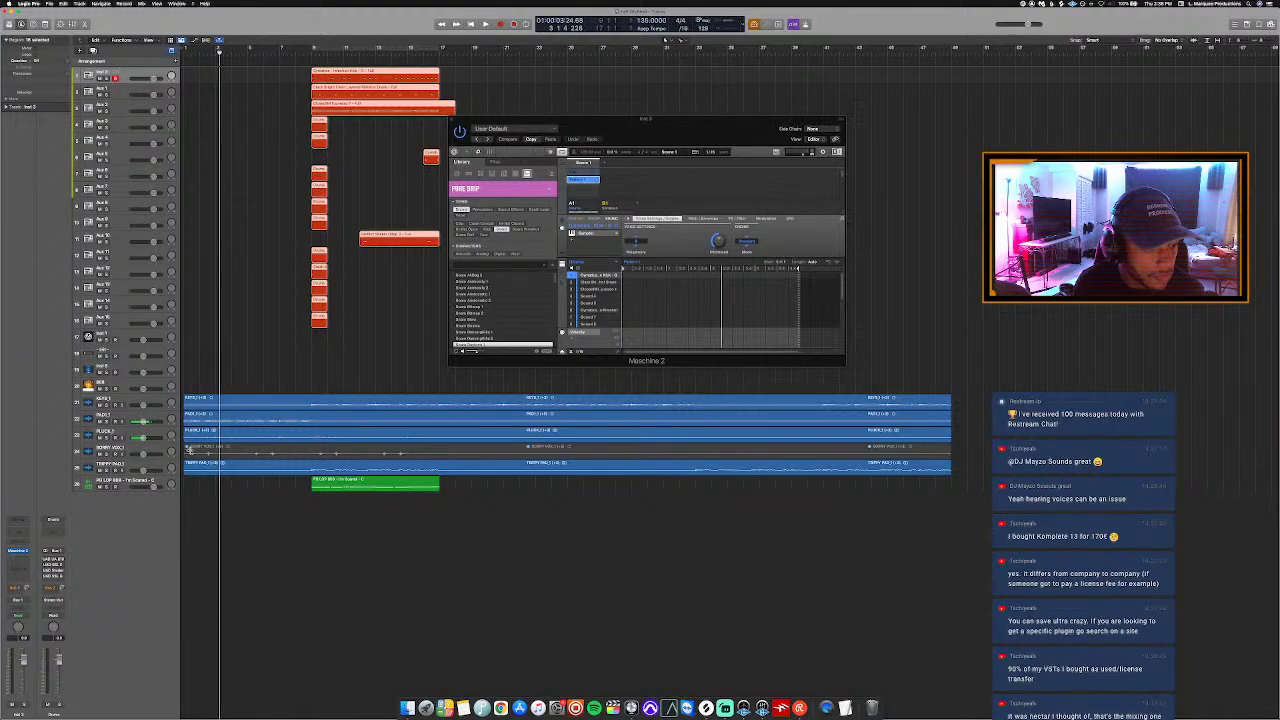
left_click(191, 450)
key("space")
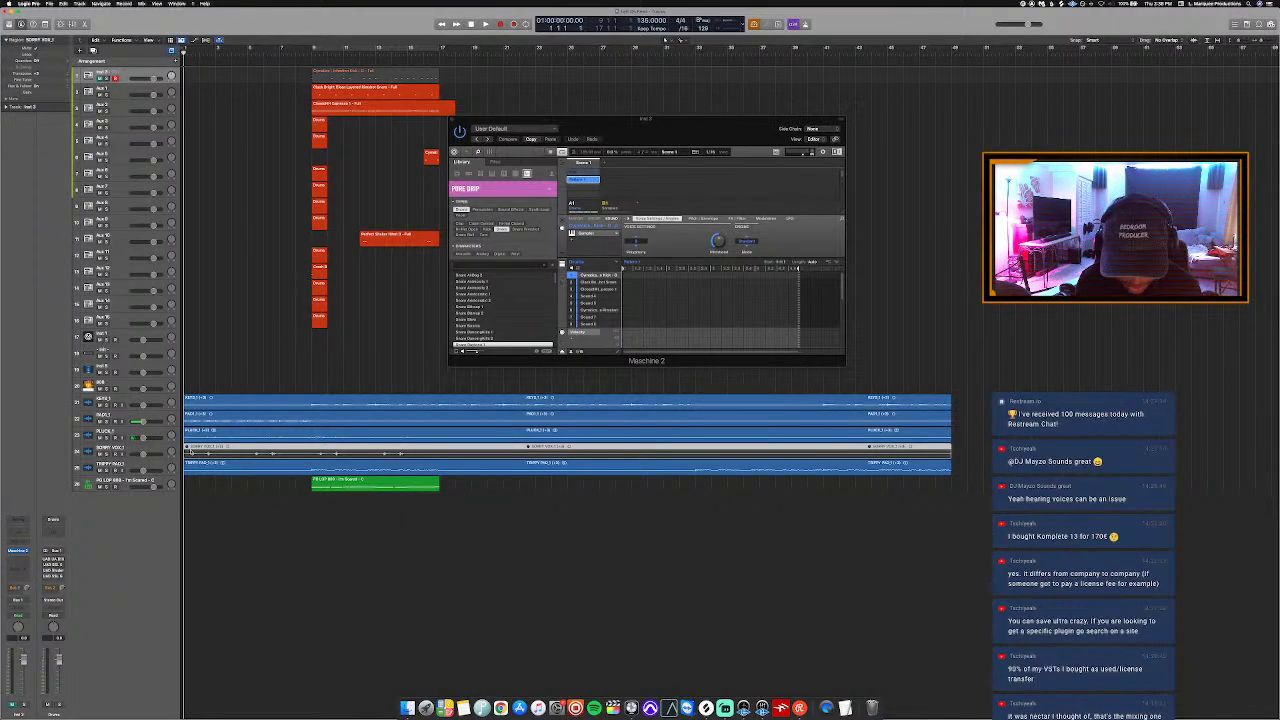
Step: Solo the five audio tracks from the keys down to the trippy pad and play them from the start
left_click(133, 400)
key("ctrl+s")
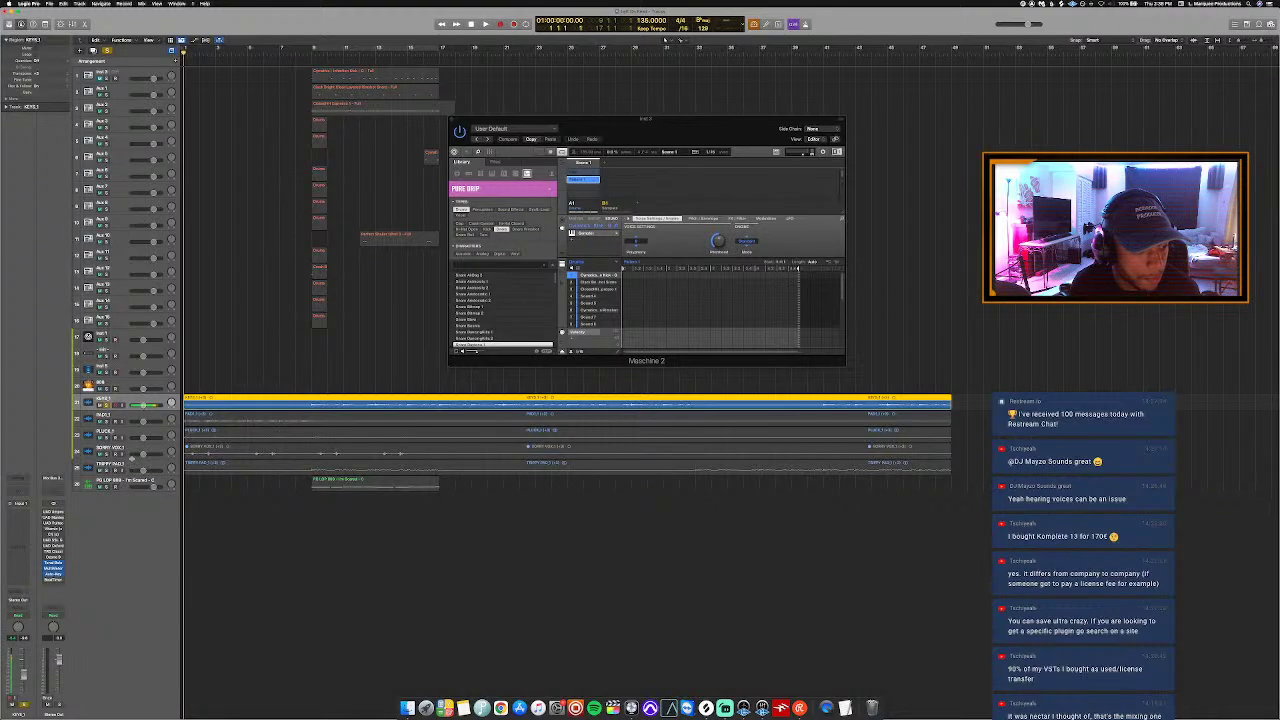
left_click(131, 462, "shift")
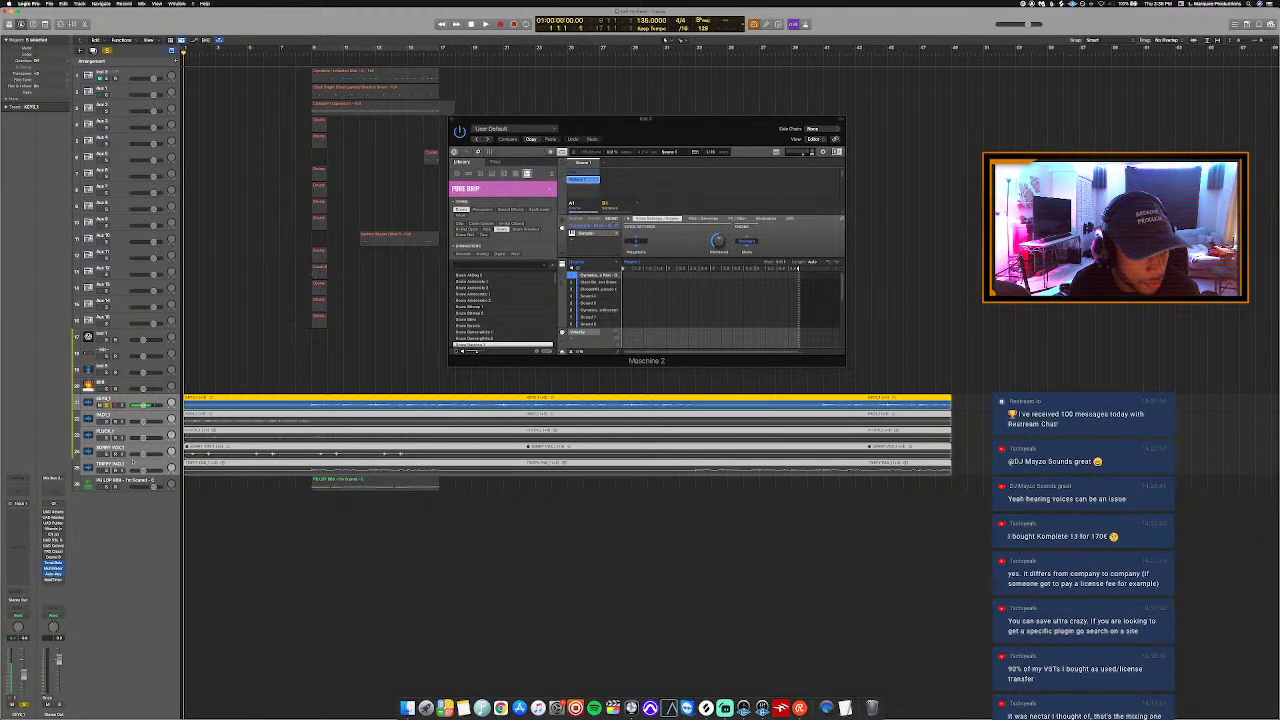
key("ctrl+s")
key("ctrl+s")
key("space")
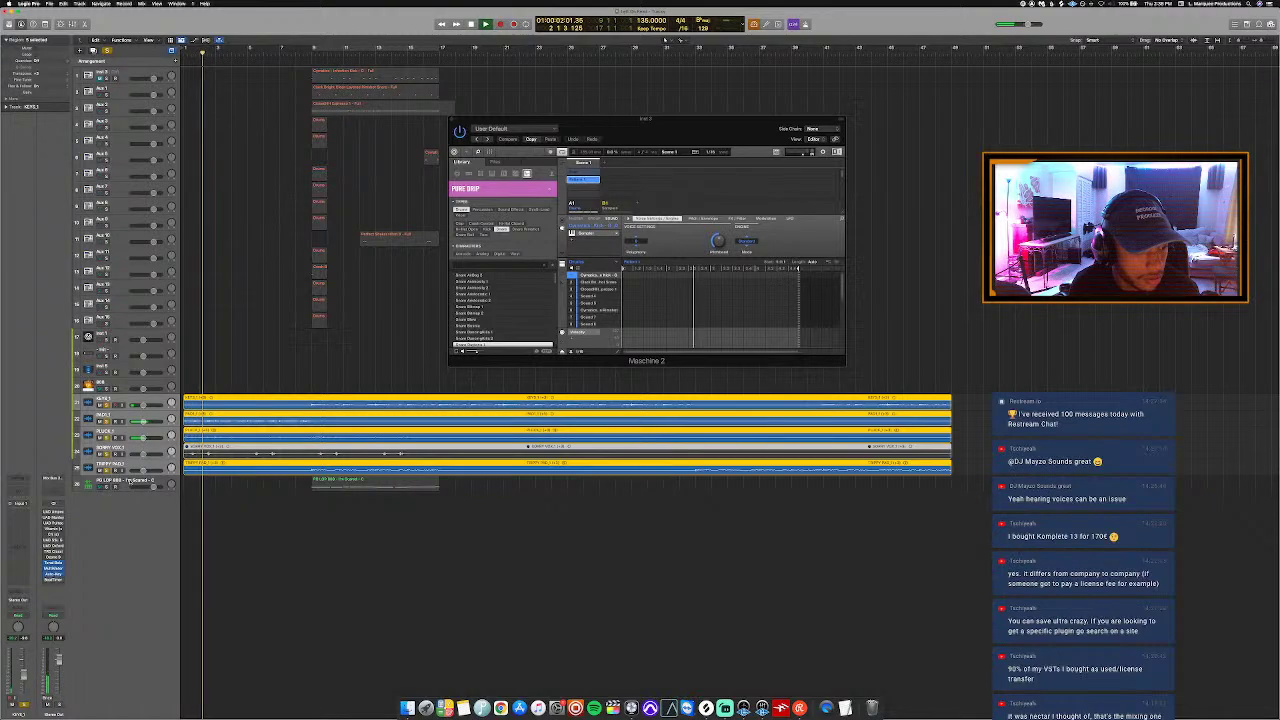
Step: Move the 808 track to the top of the track list, unmute the vocal region and stop playback at bar 9
left_click_drag(172, 484, 112, 72)
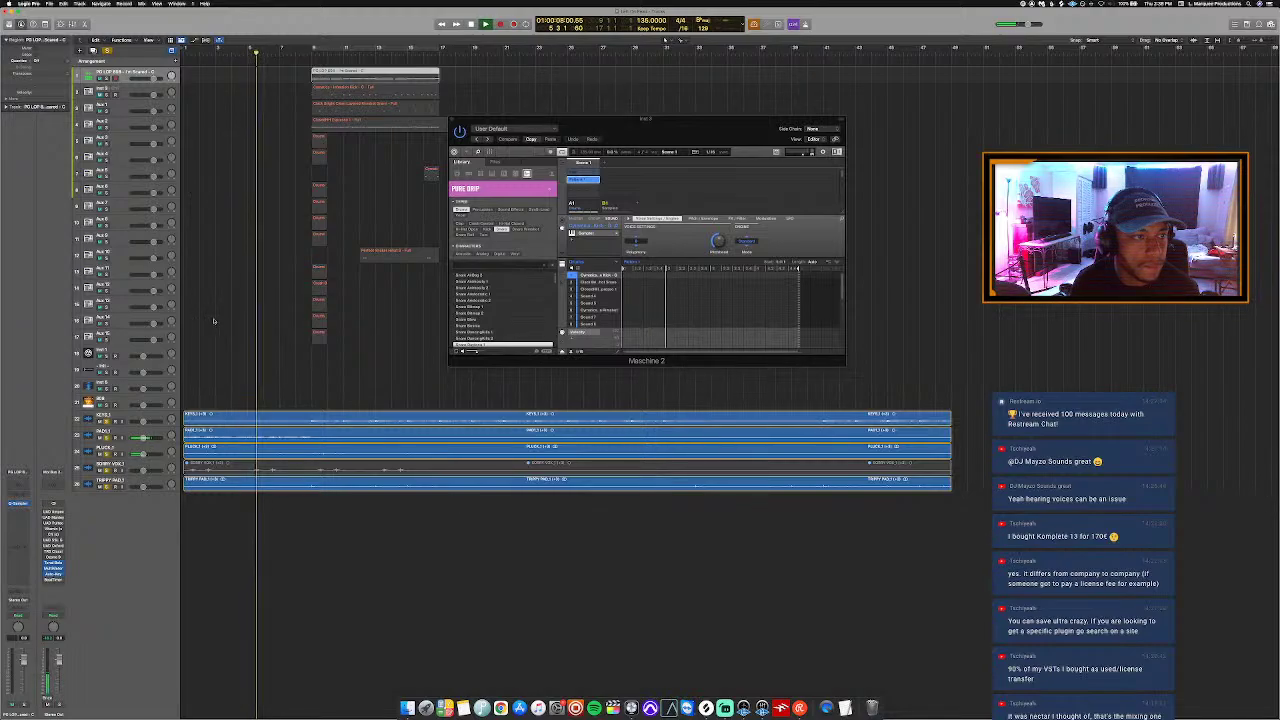
left_click(218, 465)
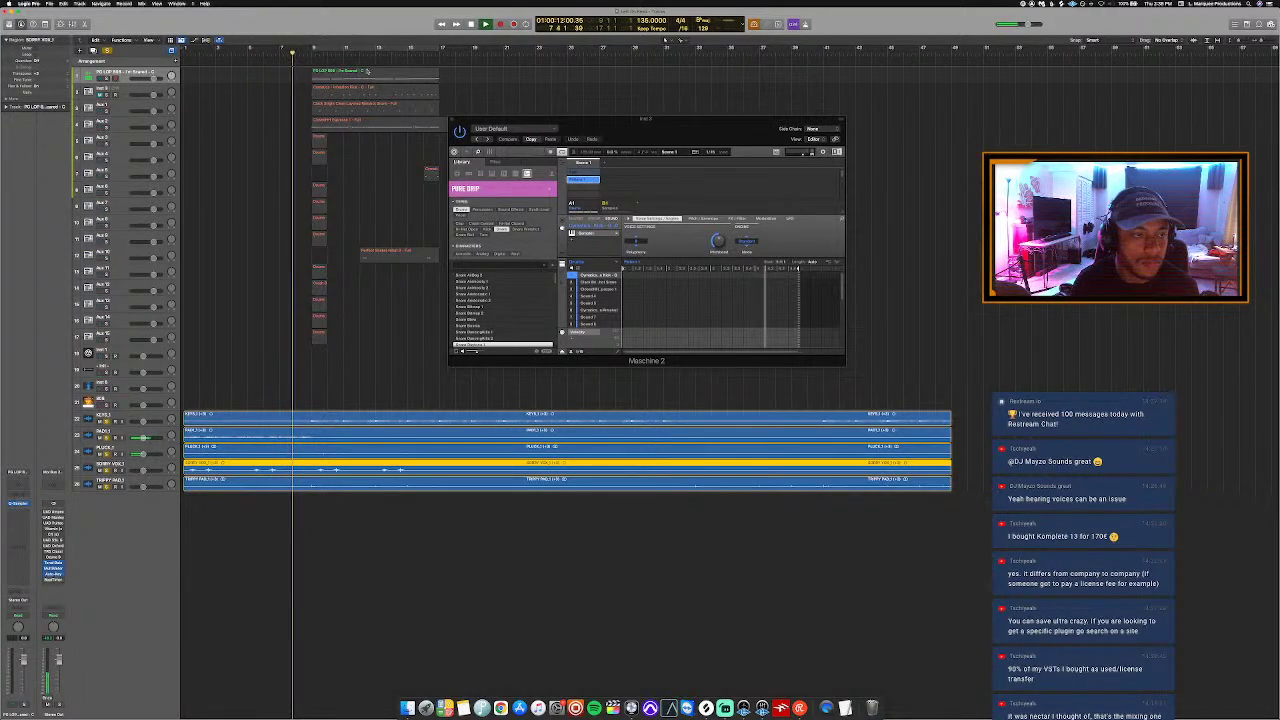
key("space")
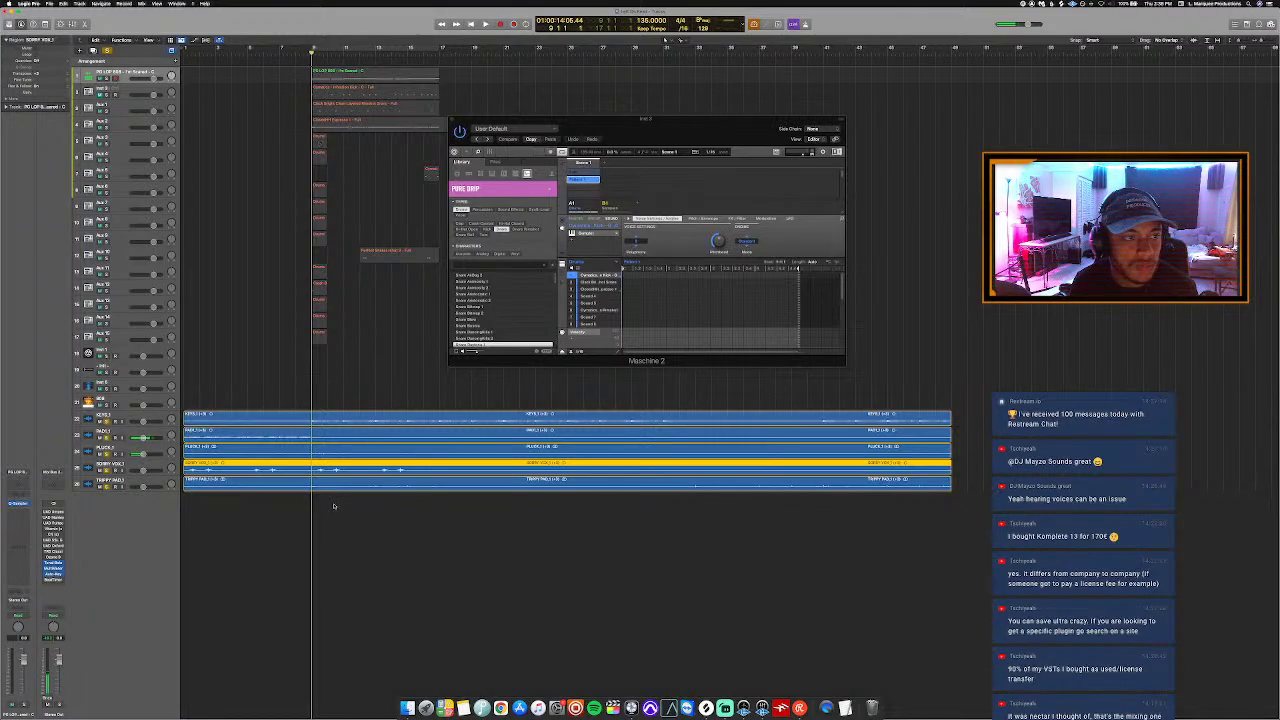
Step: Select all five soloed audio regions and split them at bar 9
left_click(334, 506)
key("super+a")
left_click(312, 422)
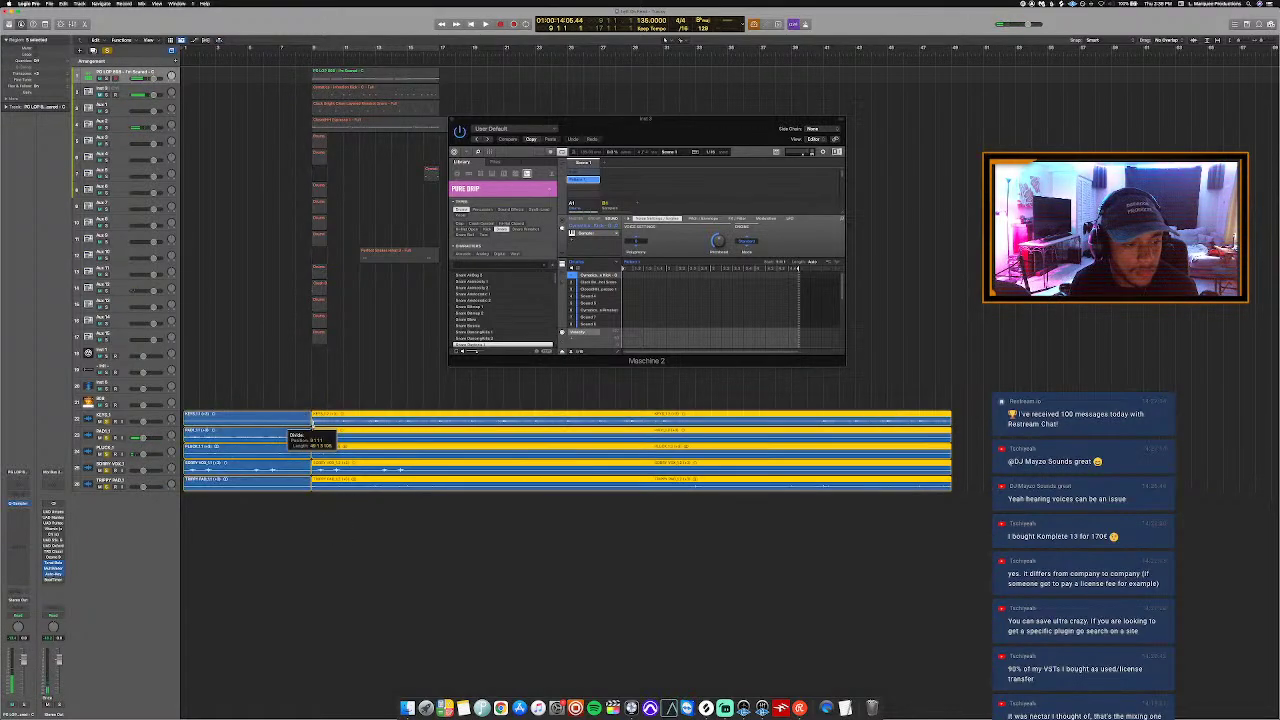
Step: Add arrangement markers for an Intro over bars 1 to 9 and a Chorus over bars 9 to 17
key("space")
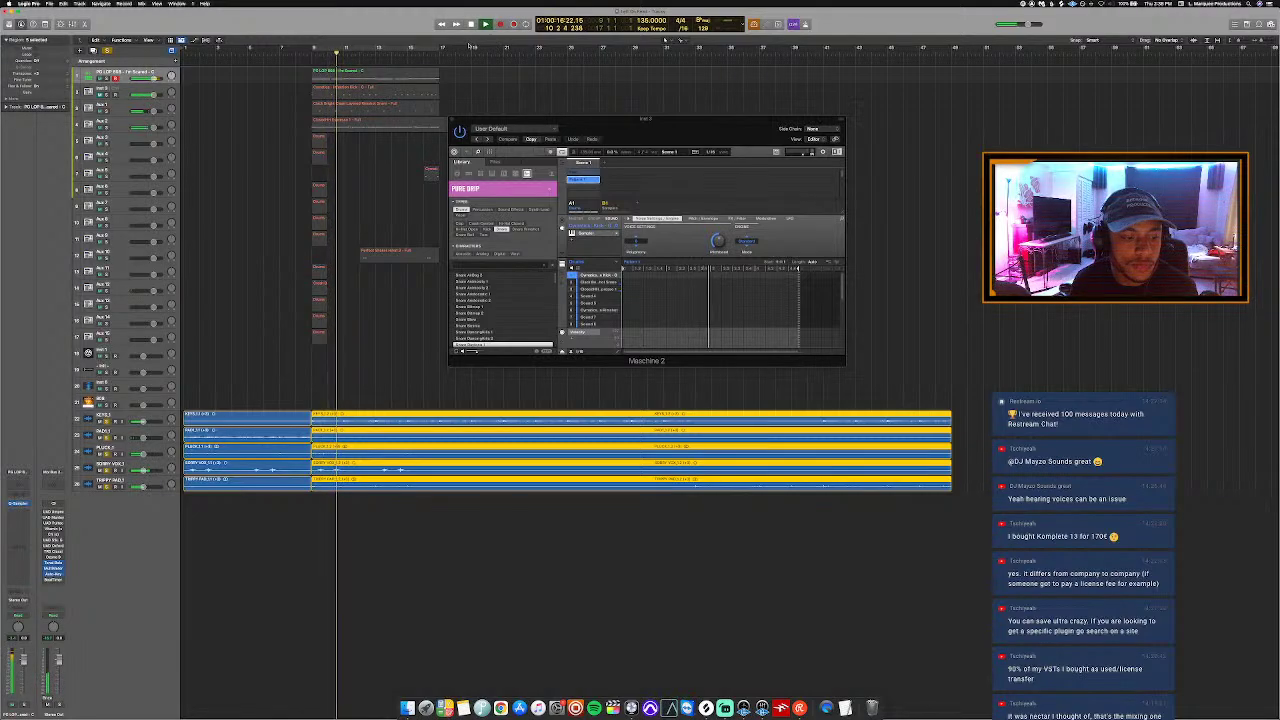
left_click(377, 62)
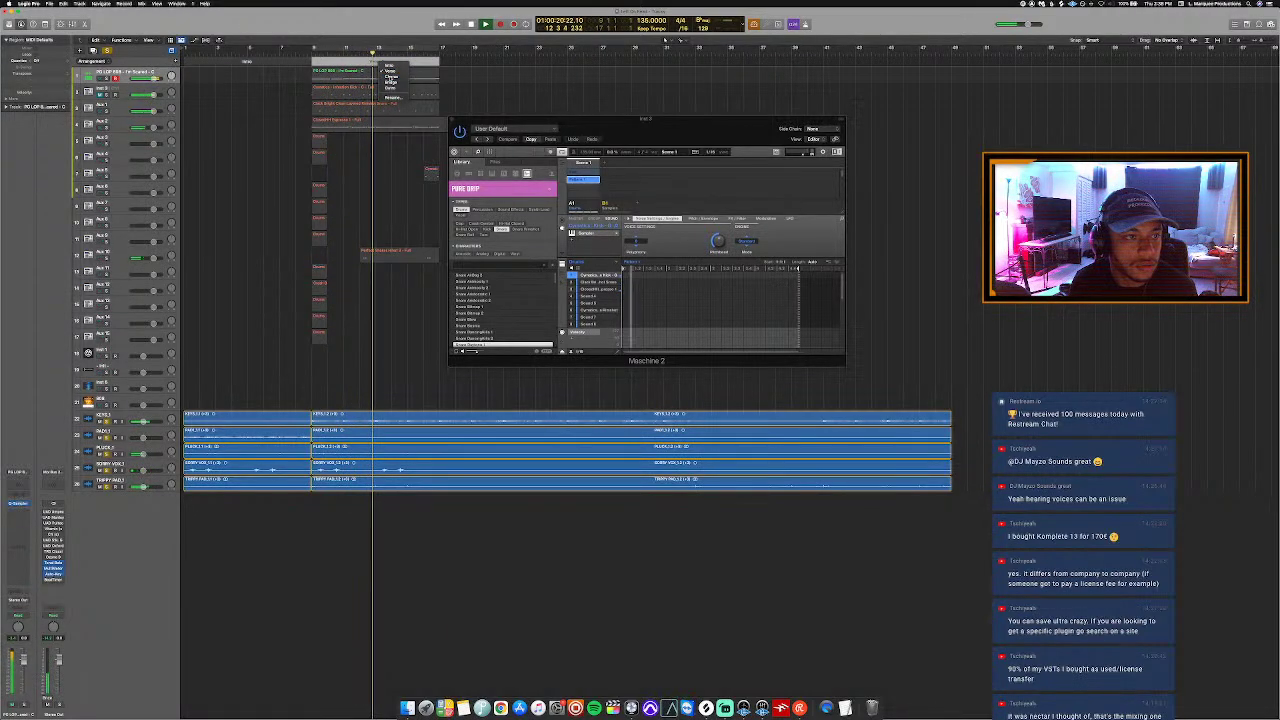
left_click(436, 50)
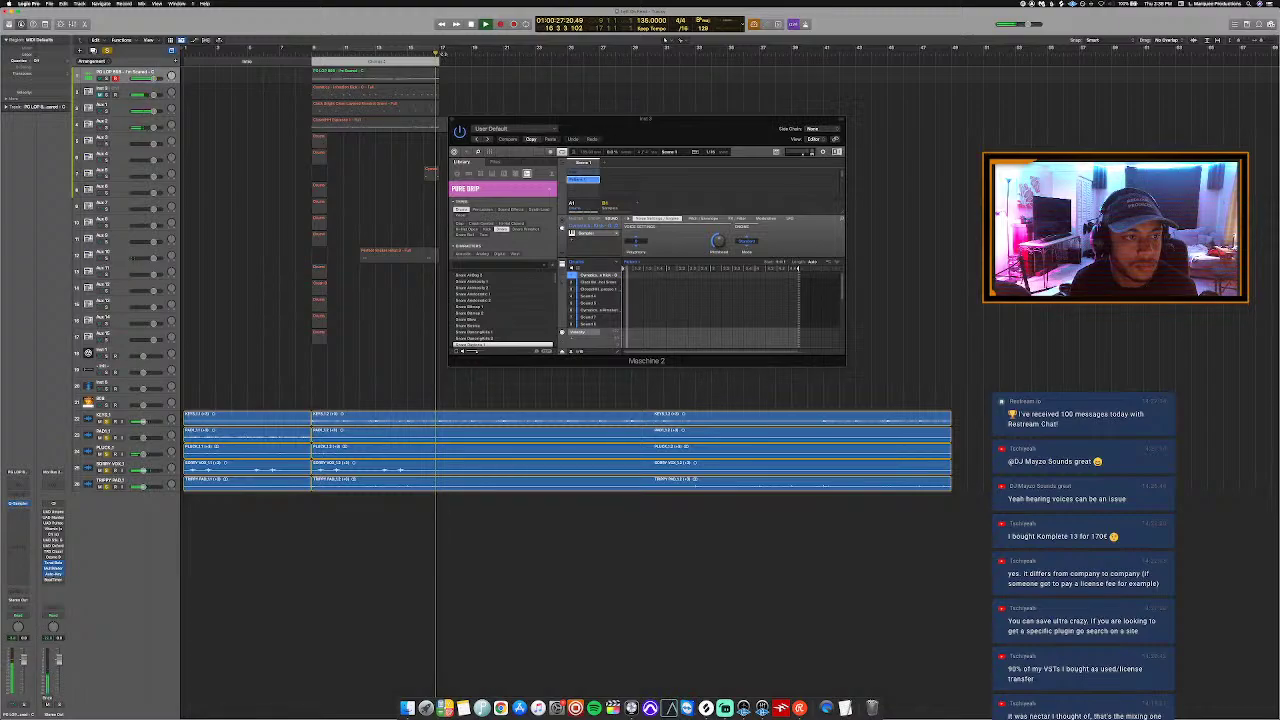
Step: Stop playback at bar 17 and split the five audio regions there
key("space")
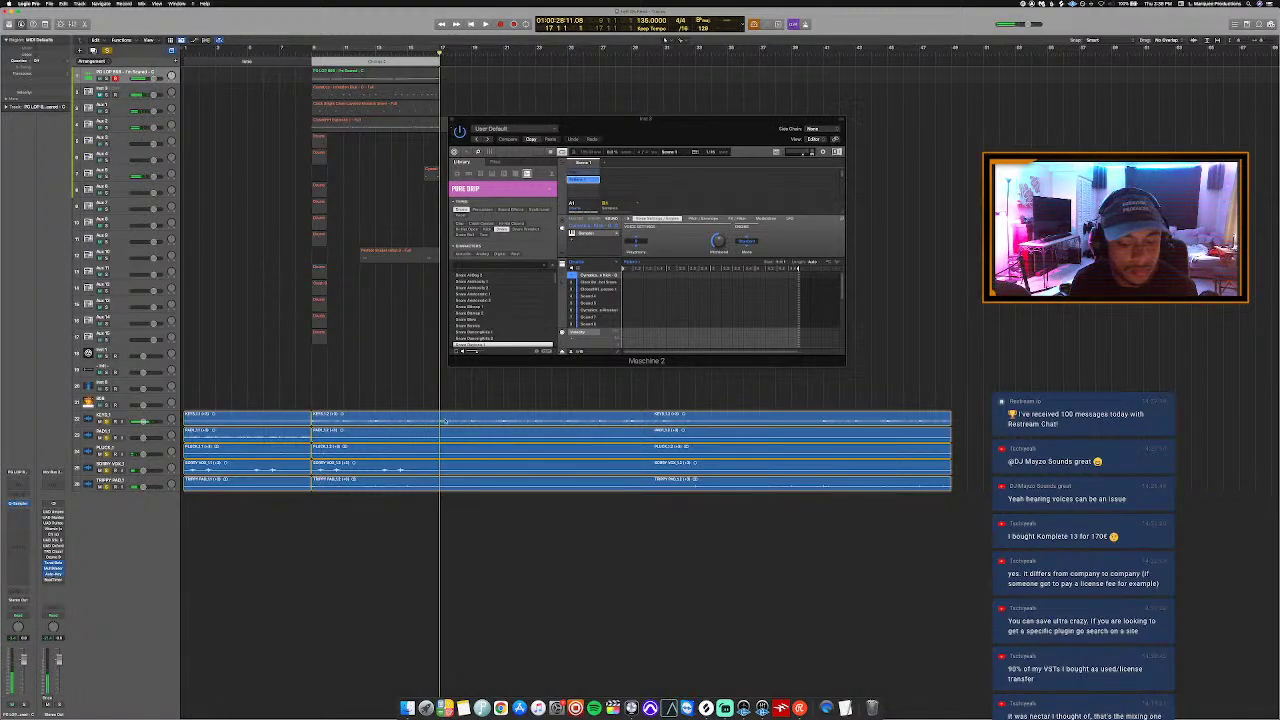
left_click_drag(416, 528, 456, 419)
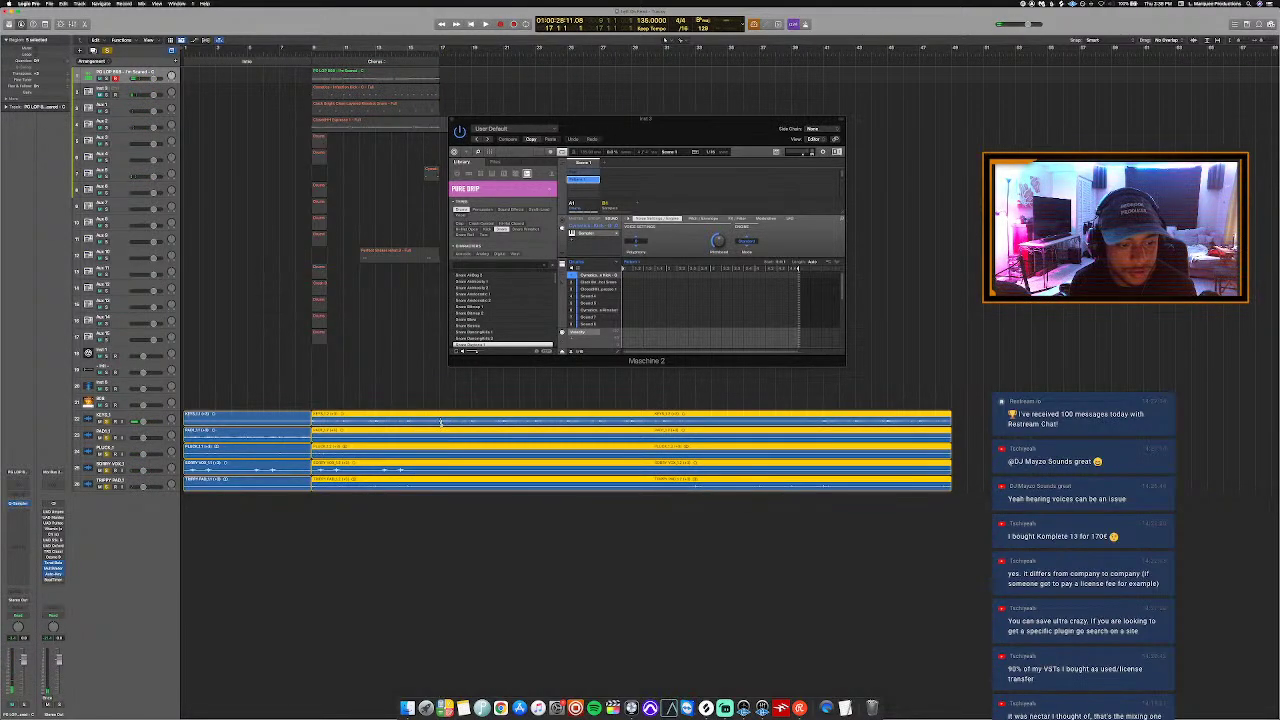
left_click(441, 422)
Step: Resume playback and add a third arrangement marker after the Chorus, set to Verse
key("space")
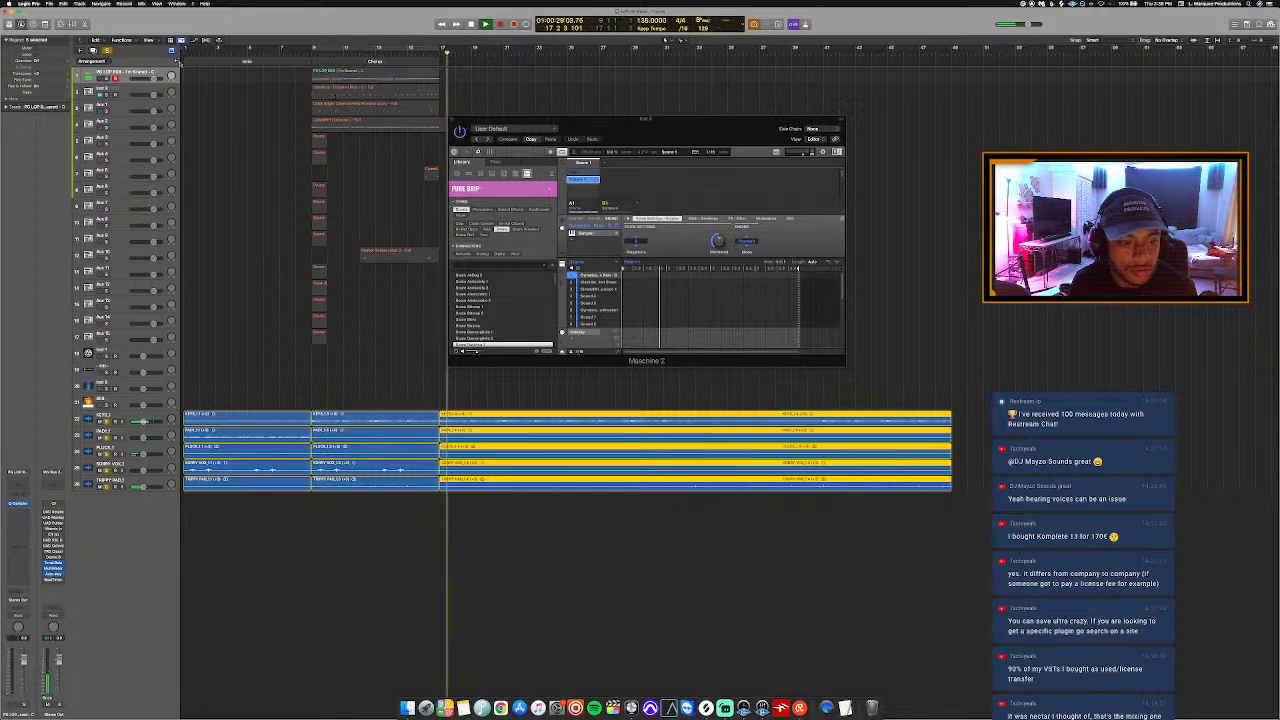
left_click(500, 62)
left_click(505, 62)
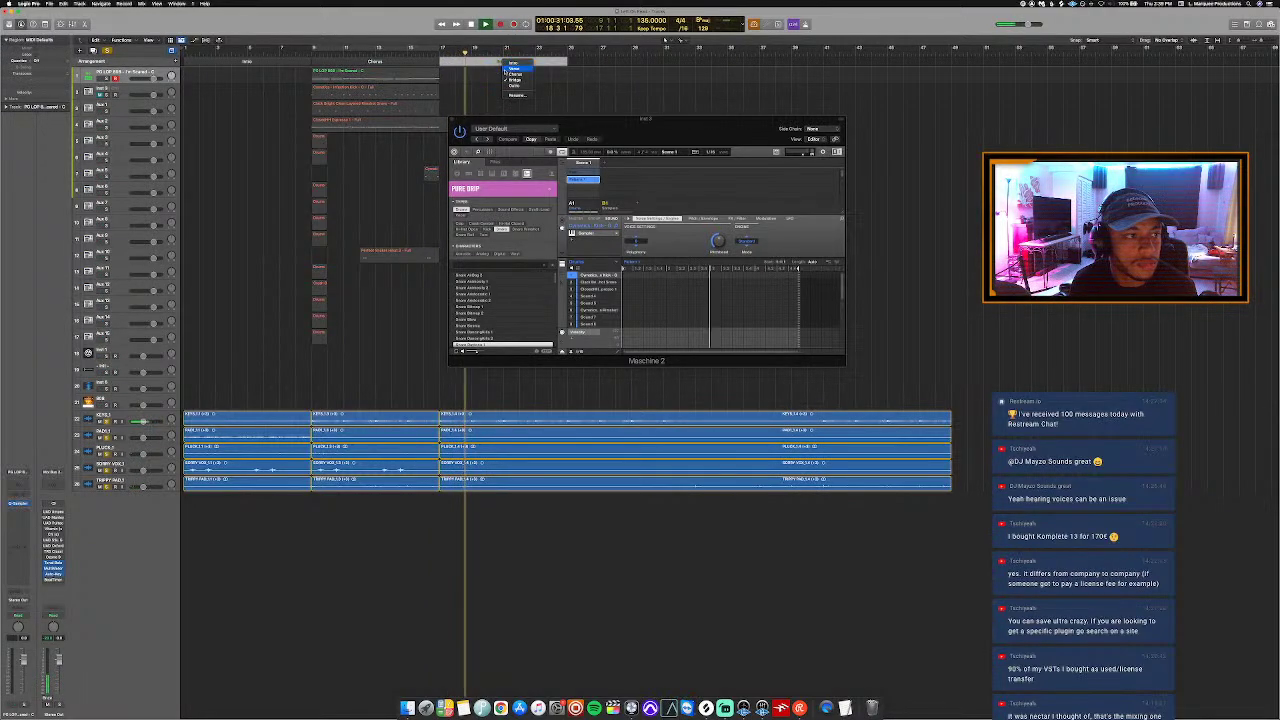
left_click(510, 75)
Step: Split the five audio regions at bar 33, play the following section and stop at bar 41
left_click(566, 50)
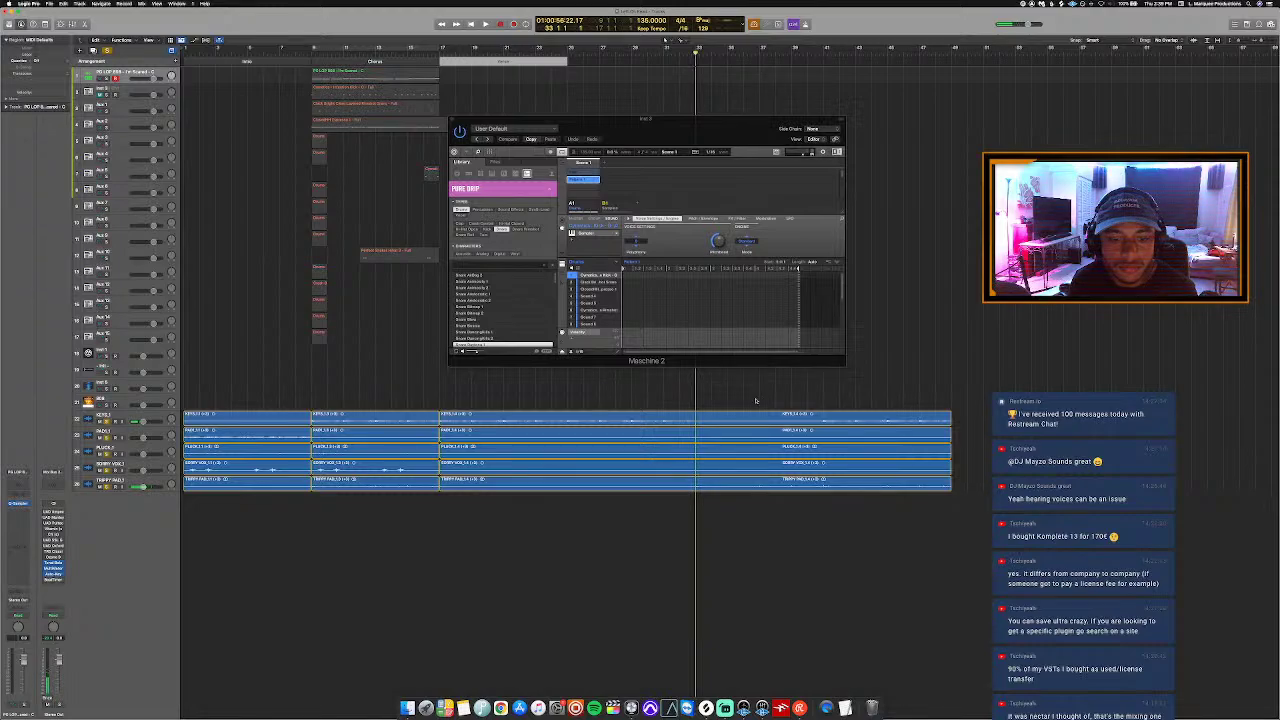
left_click_drag(756, 401, 746, 506)
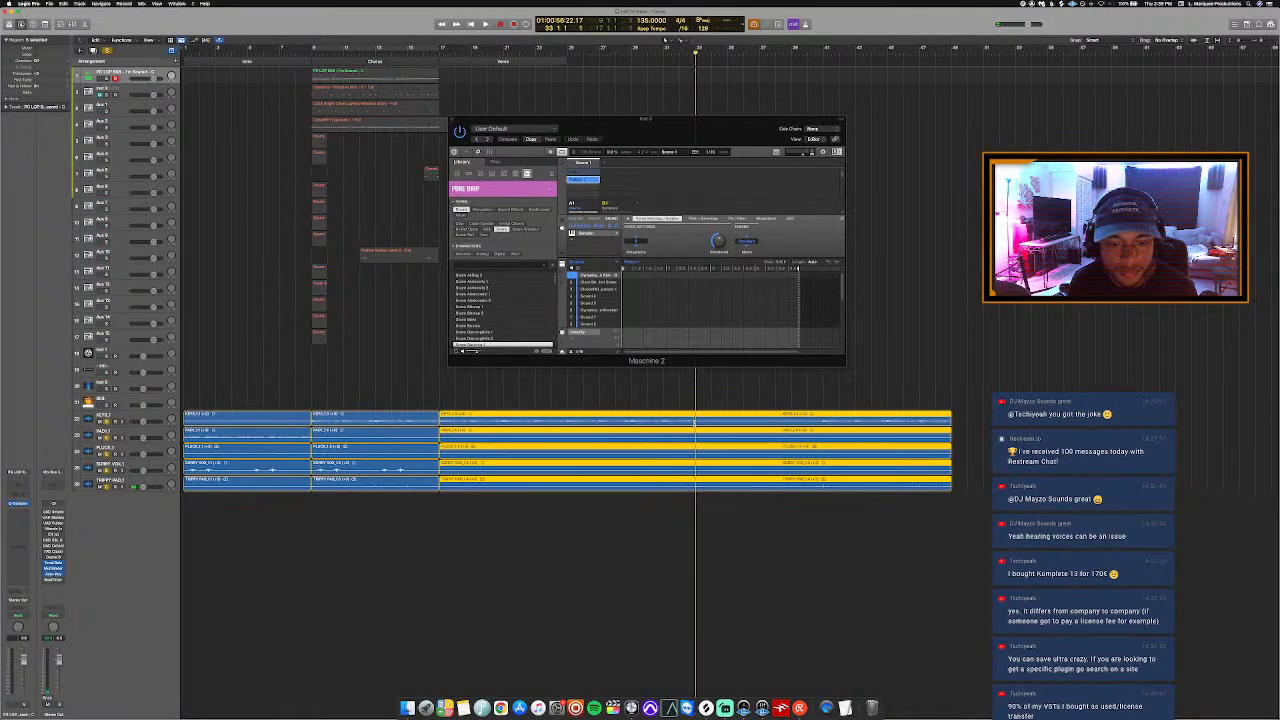
left_click(695, 422)
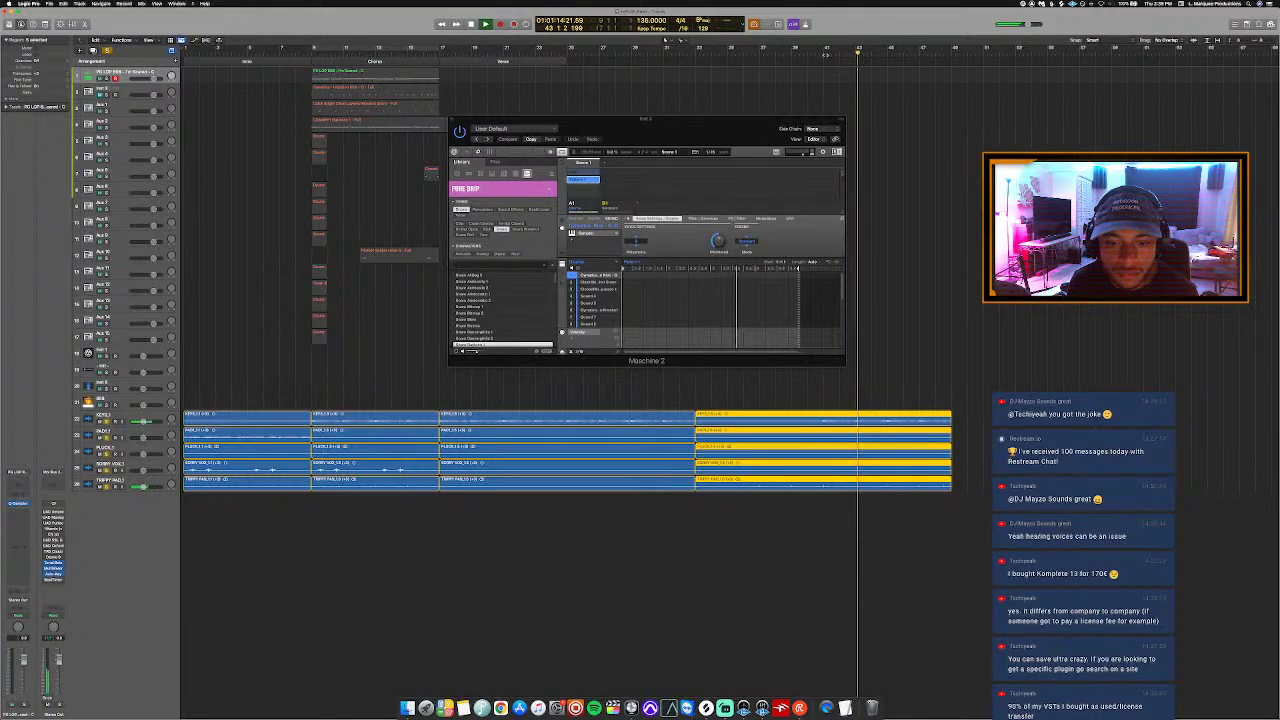
key("space")
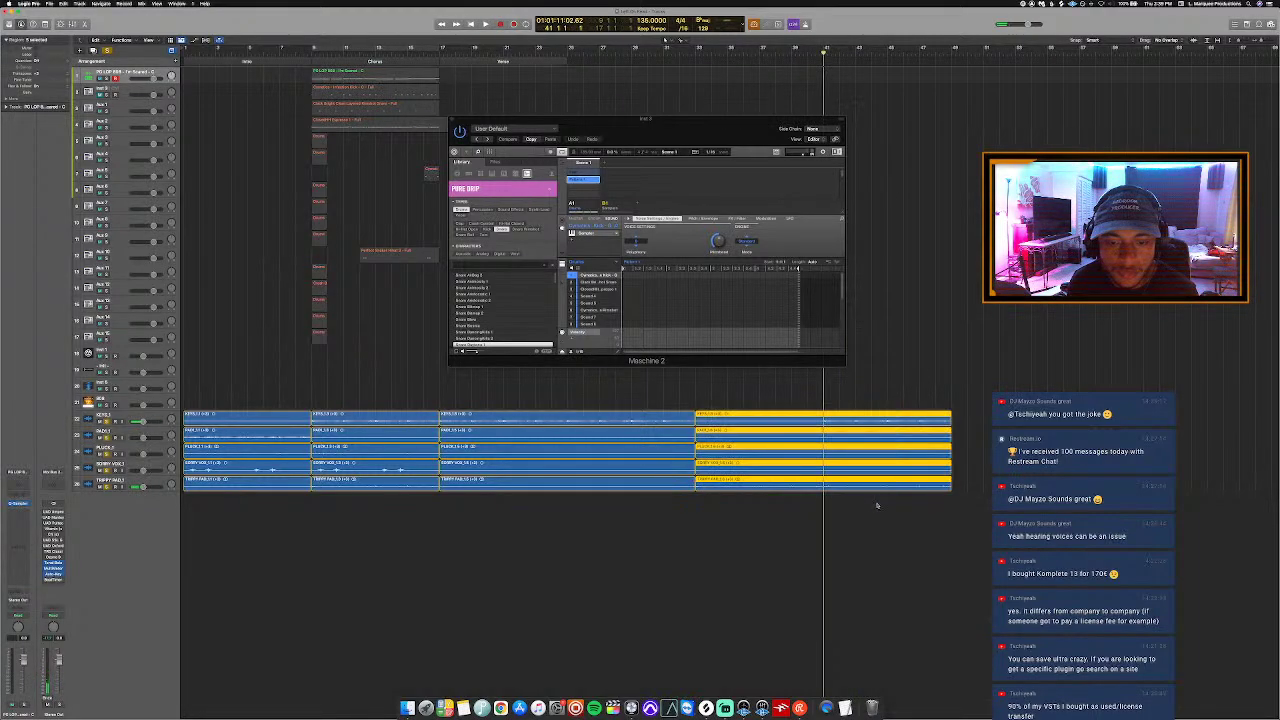
Step: Split the five audio regions at bar 41 and recolour the Chorus audio regions over bars 9 to 17 muted teal blue
left_click(823, 423)
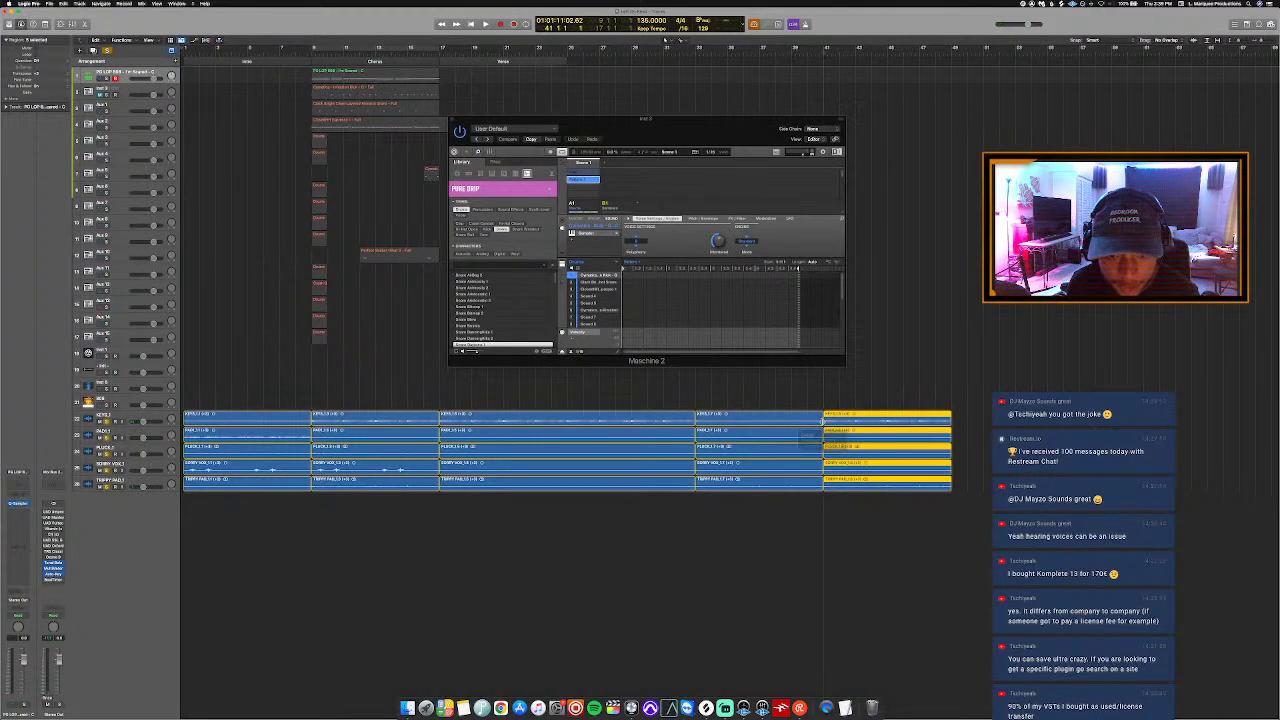
key("alt+c")
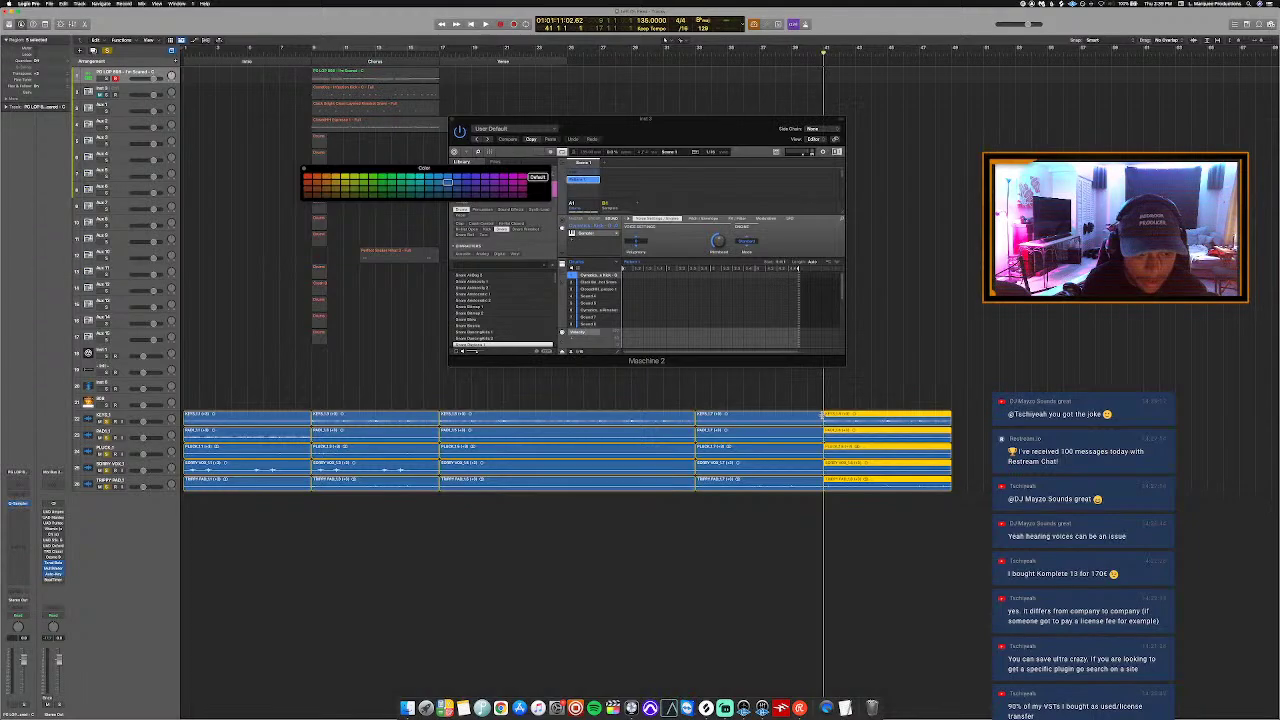
key("super+Left")
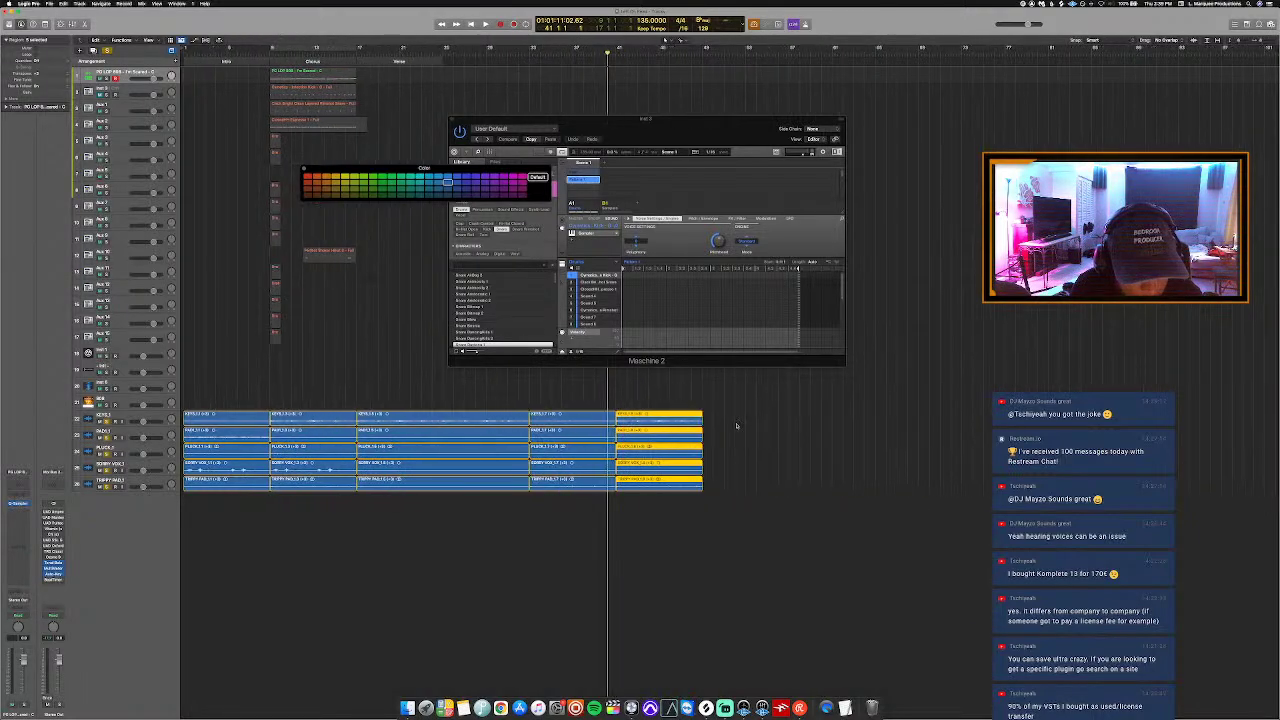
left_click_drag(290, 398, 297, 540)
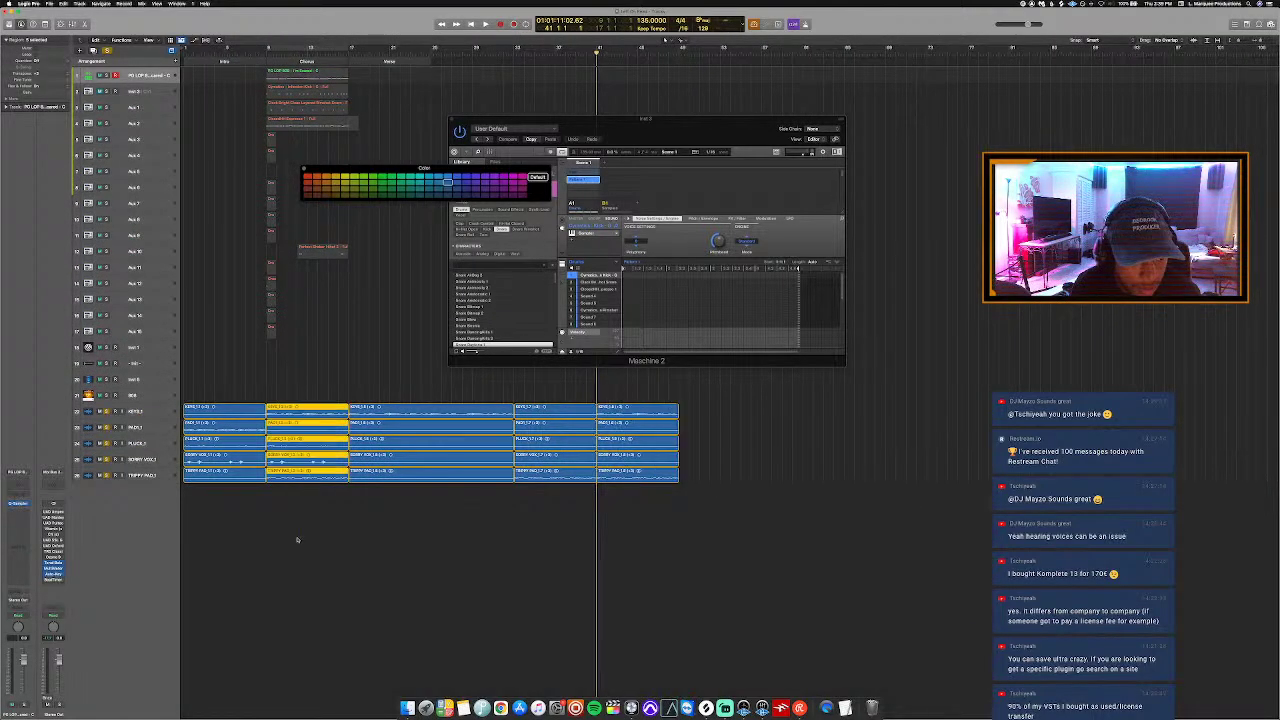
left_click(438, 188)
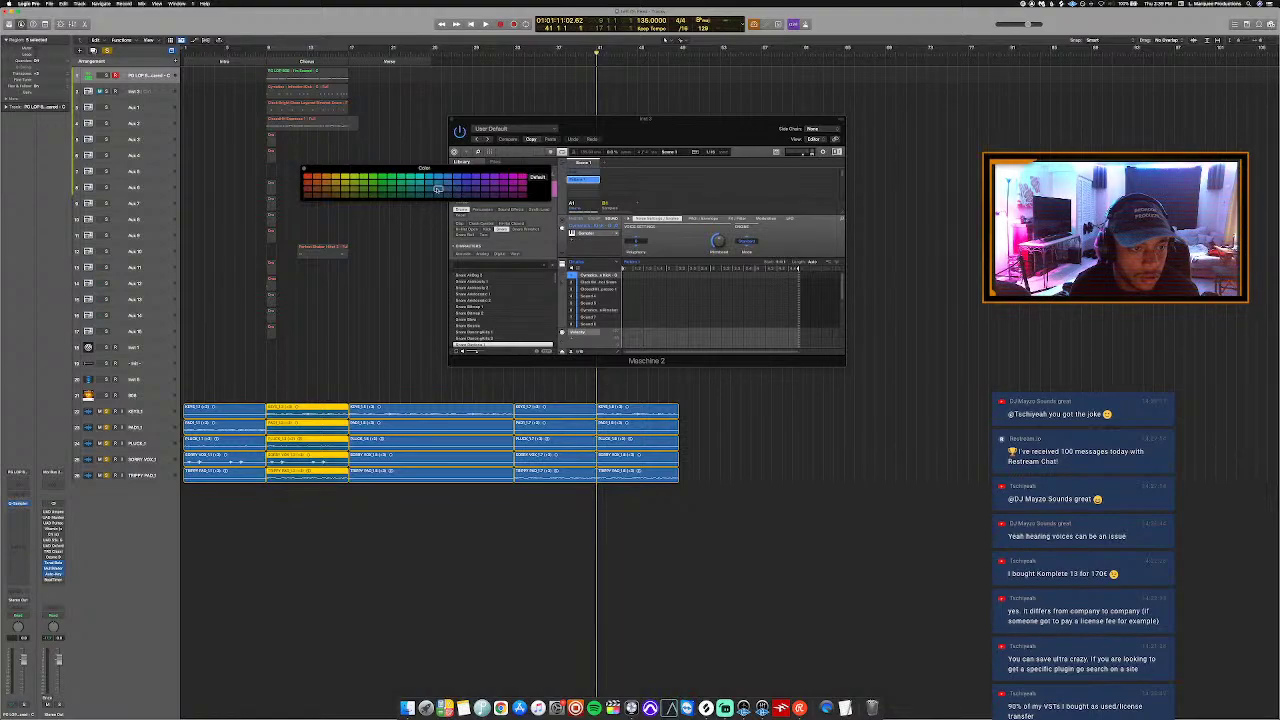
Step: Recolour the audio regions section by section: dark teal for bars 17 to 33, turquoise for bars 33 to 41, and green for the last section
left_click_drag(385, 313, 433, 443)
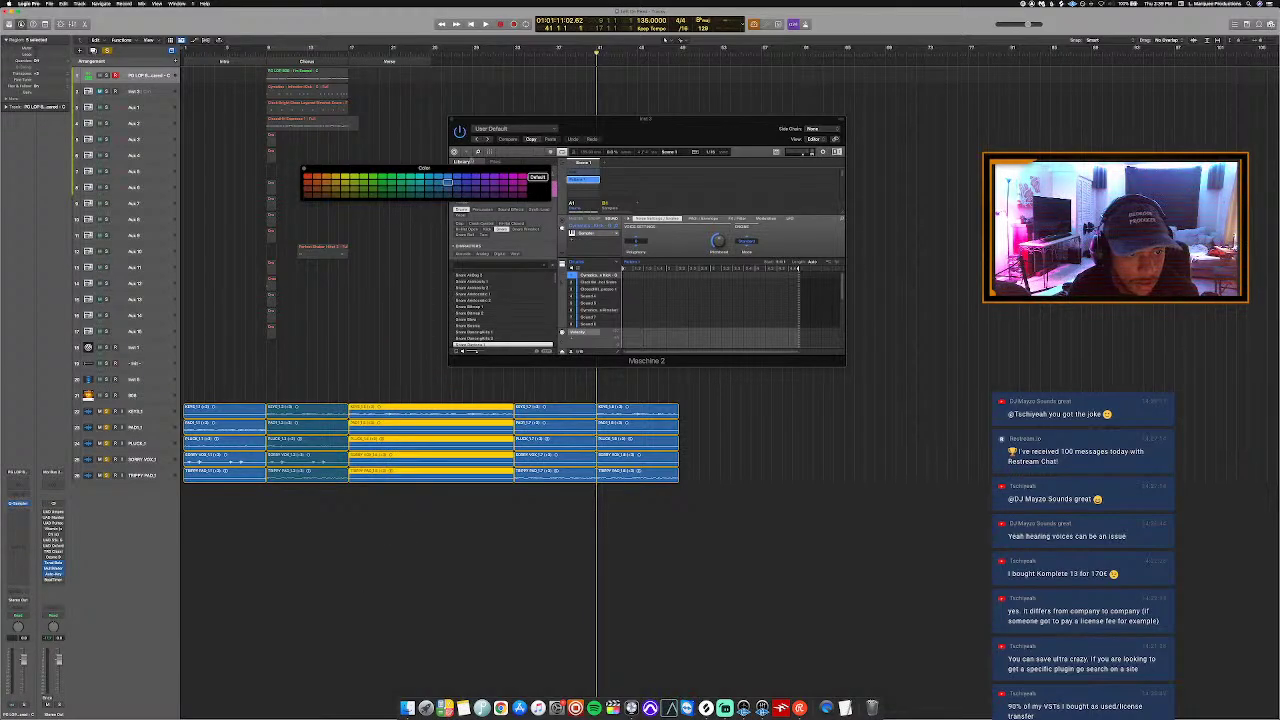
left_click(428, 194)
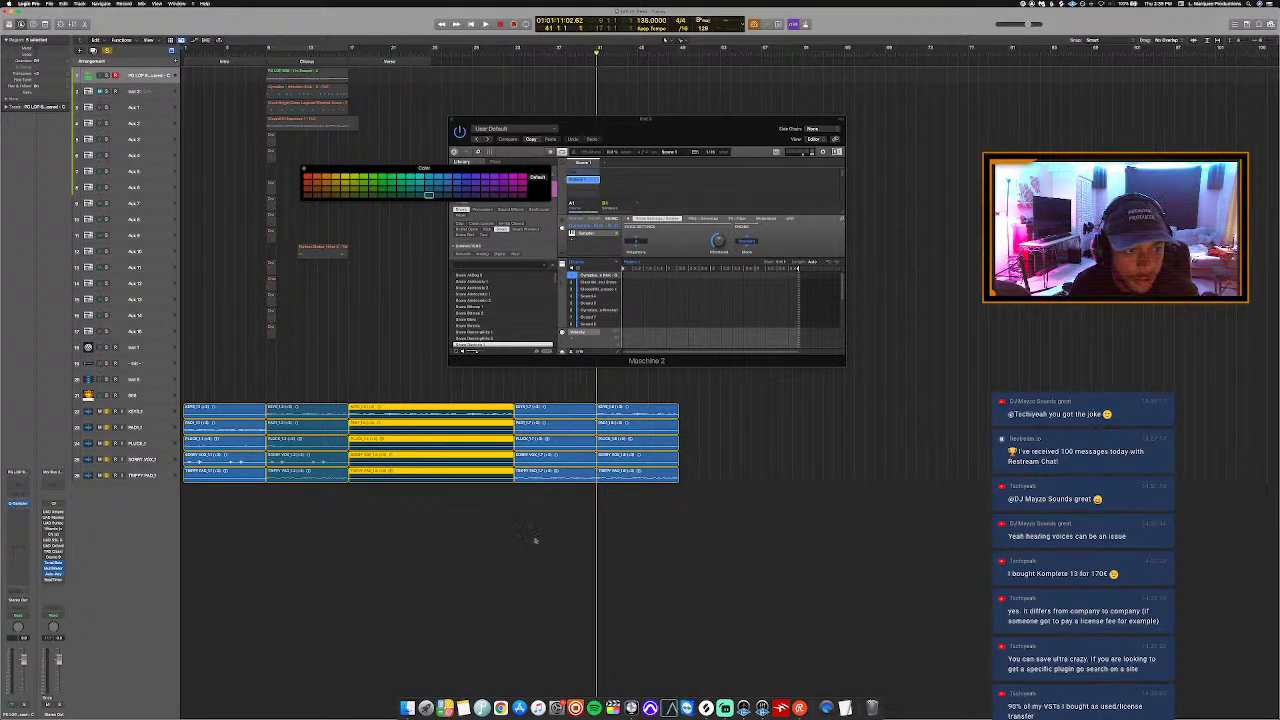
left_click_drag(535, 541, 548, 360)
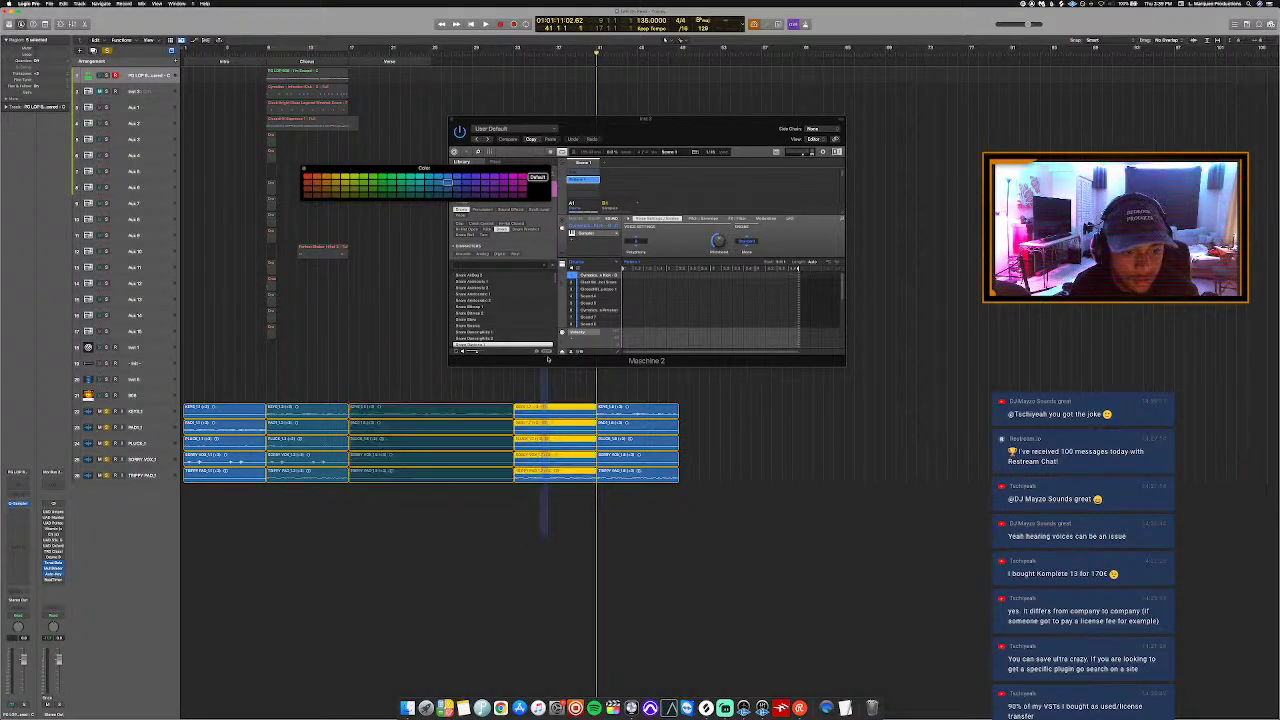
left_click(411, 195)
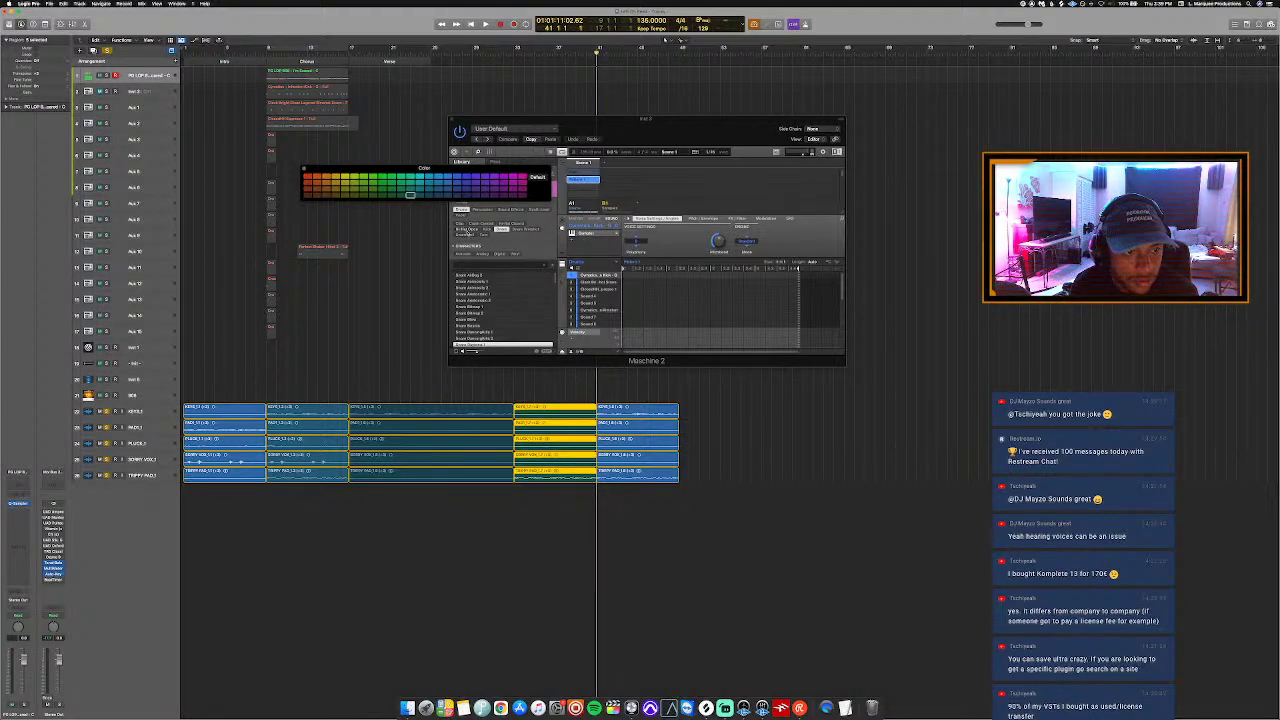
left_click(409, 183)
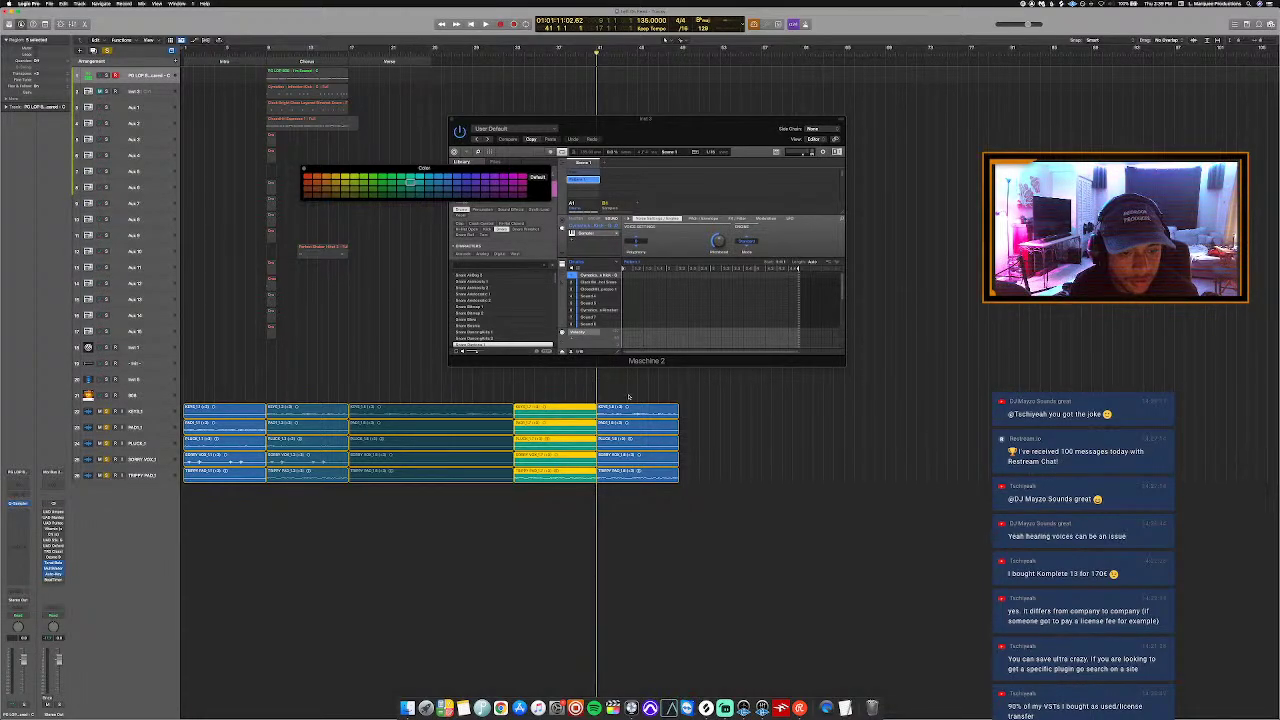
left_click_drag(629, 397, 629, 476)
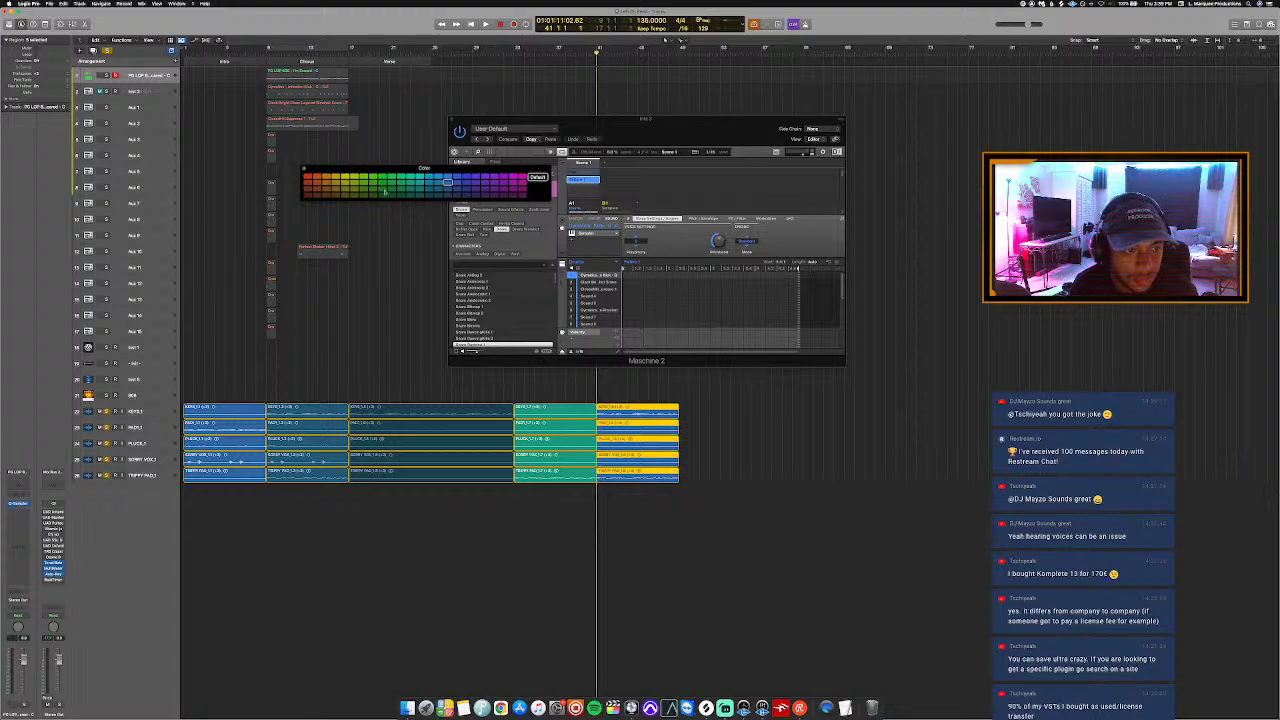
key("alt+c")
Step: Return to the project start, clear the track solos, and mute the SORRY VOX region over the Intro
key("Return")
key("space")
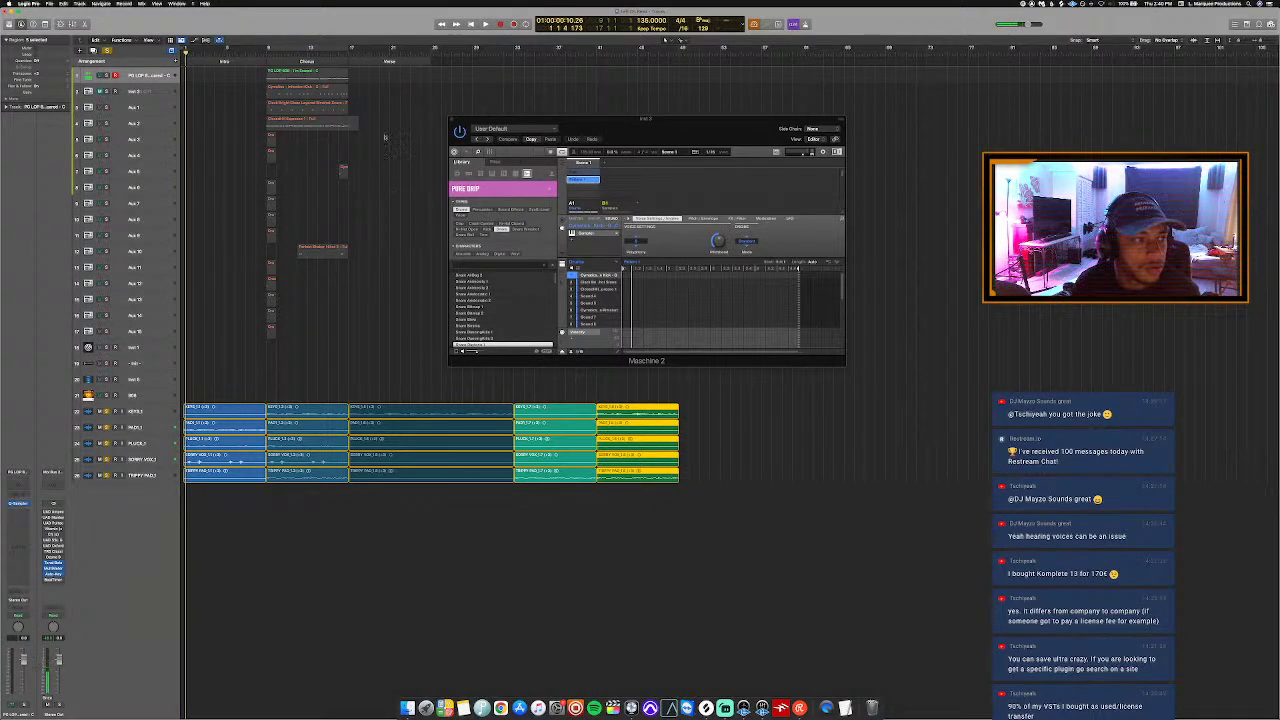
left_click(241, 169)
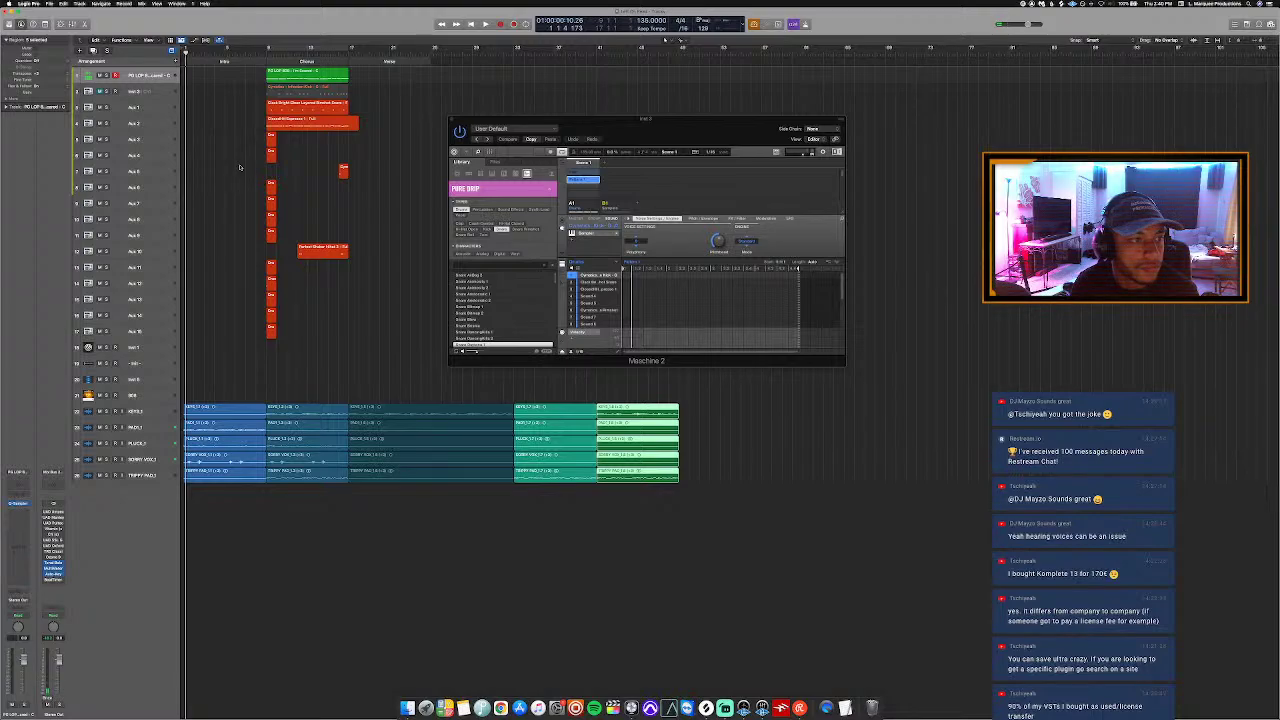
left_click(231, 460)
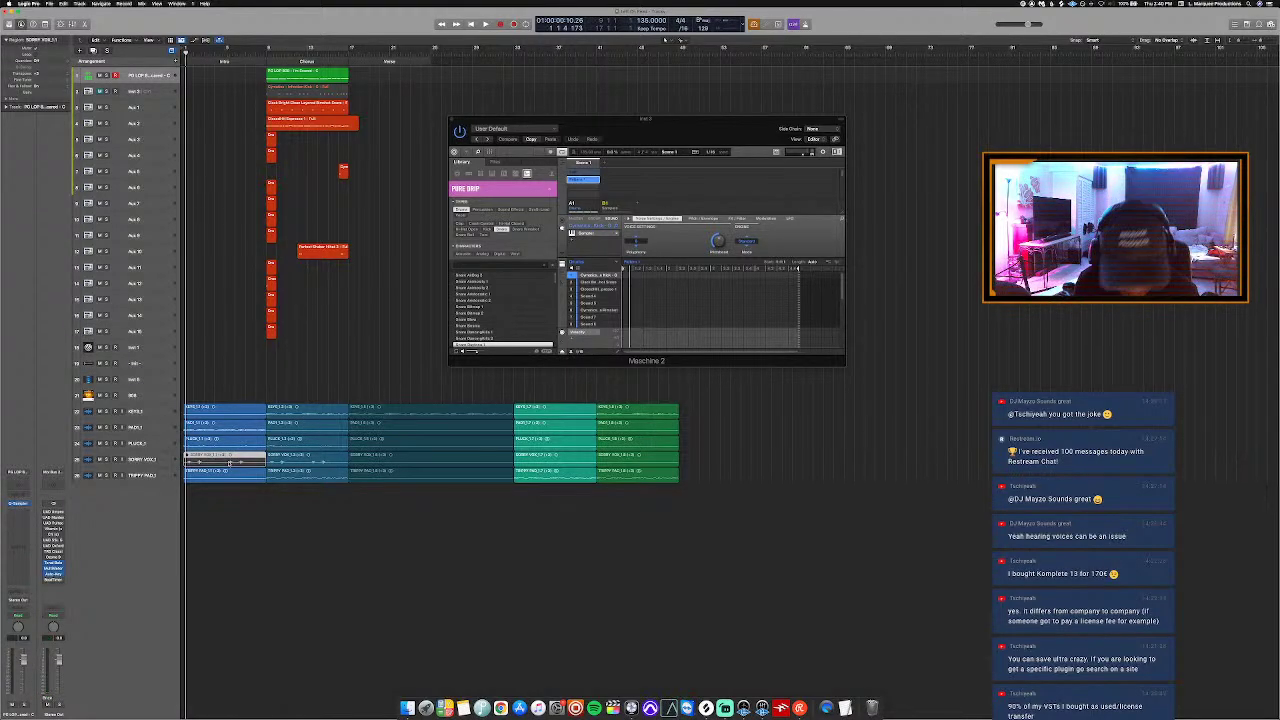
Step: Colour both the 808 region in the Chorus and its track orange
key("alt+c")
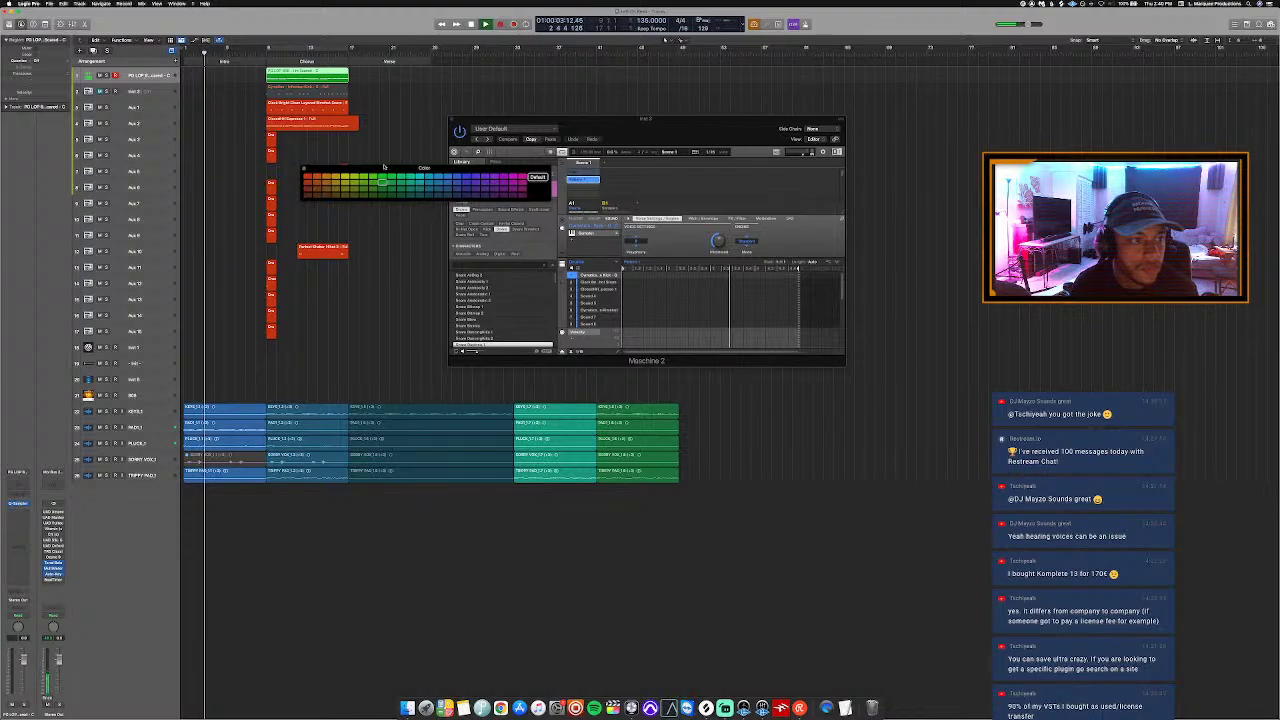
left_click(323, 176)
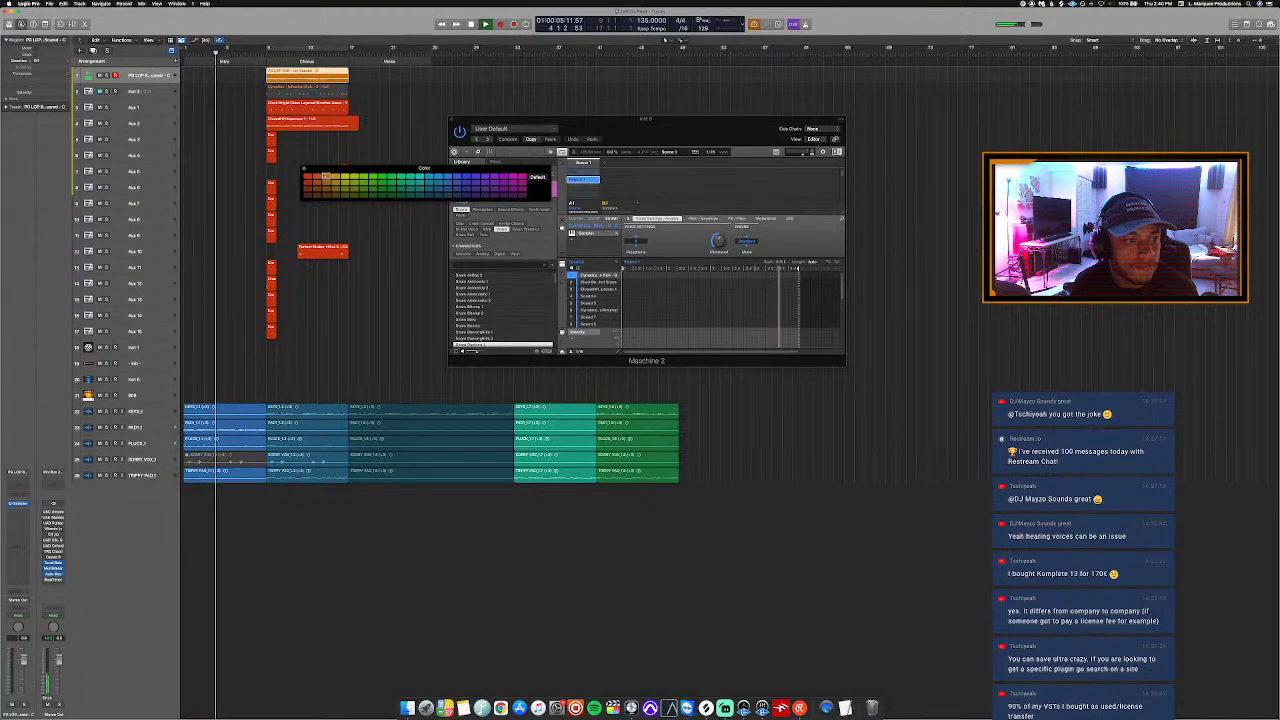
key("alt+c")
scroll(665, 40, "down", 3)
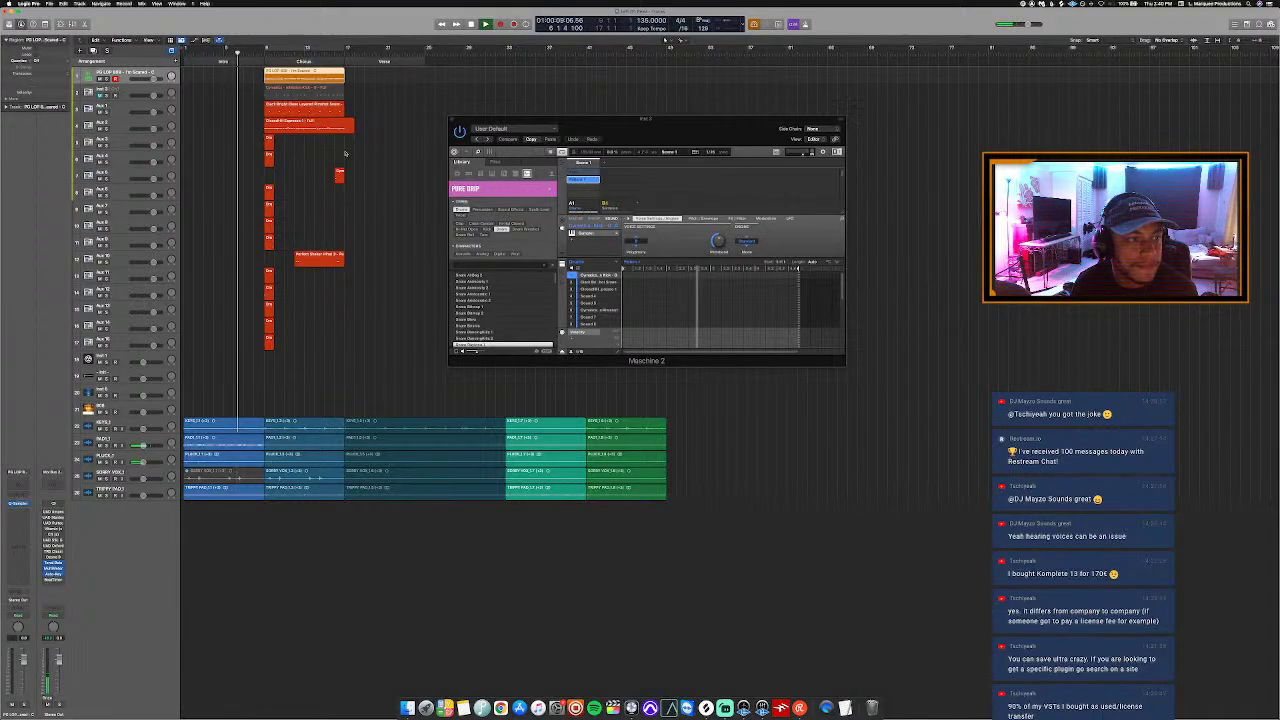
key("x")
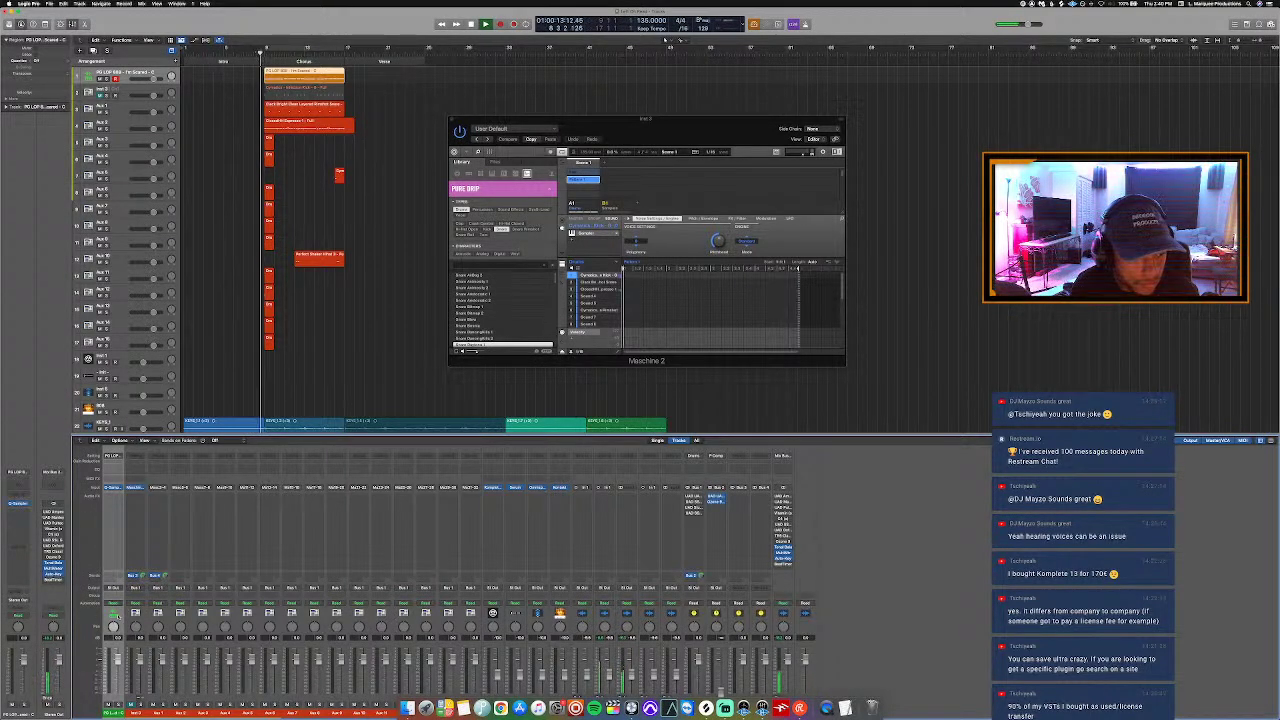
key("alt+c")
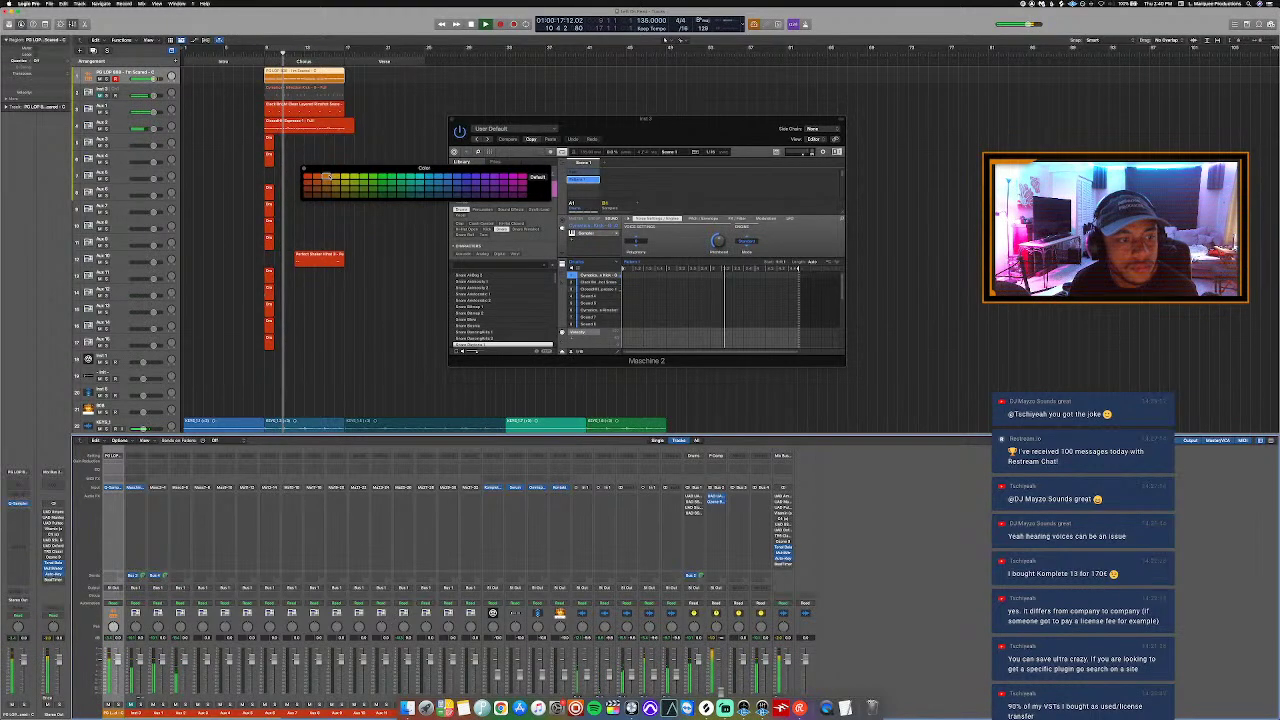
key("alt+c")
Step: Examine the Chorus 808 notes in the Piano Roll and stop playback at bar 17
key("p")
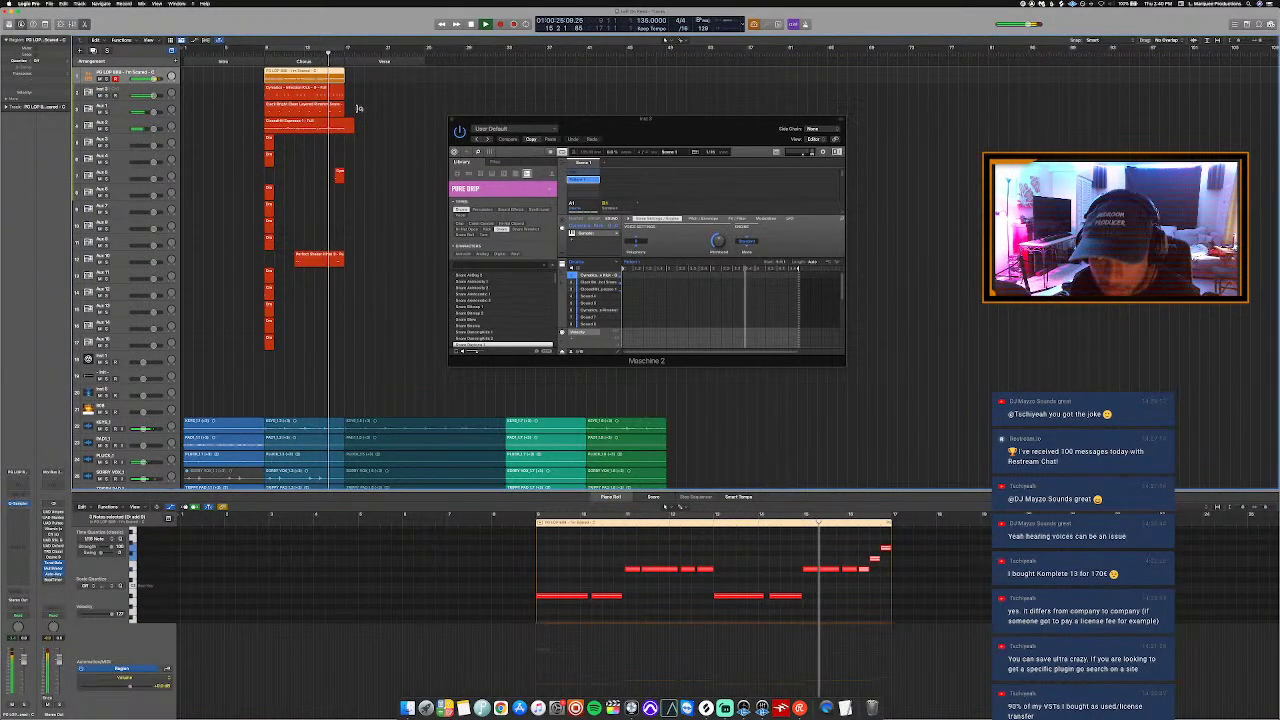
key("p")
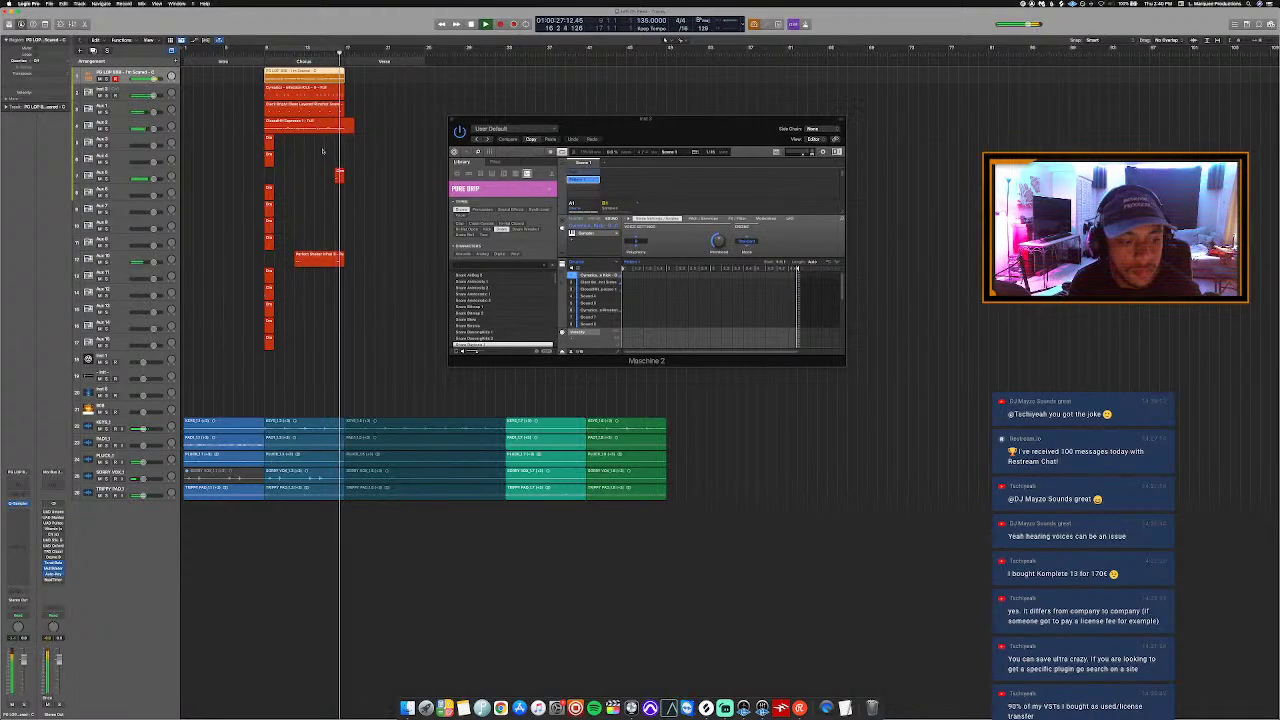
key("space")
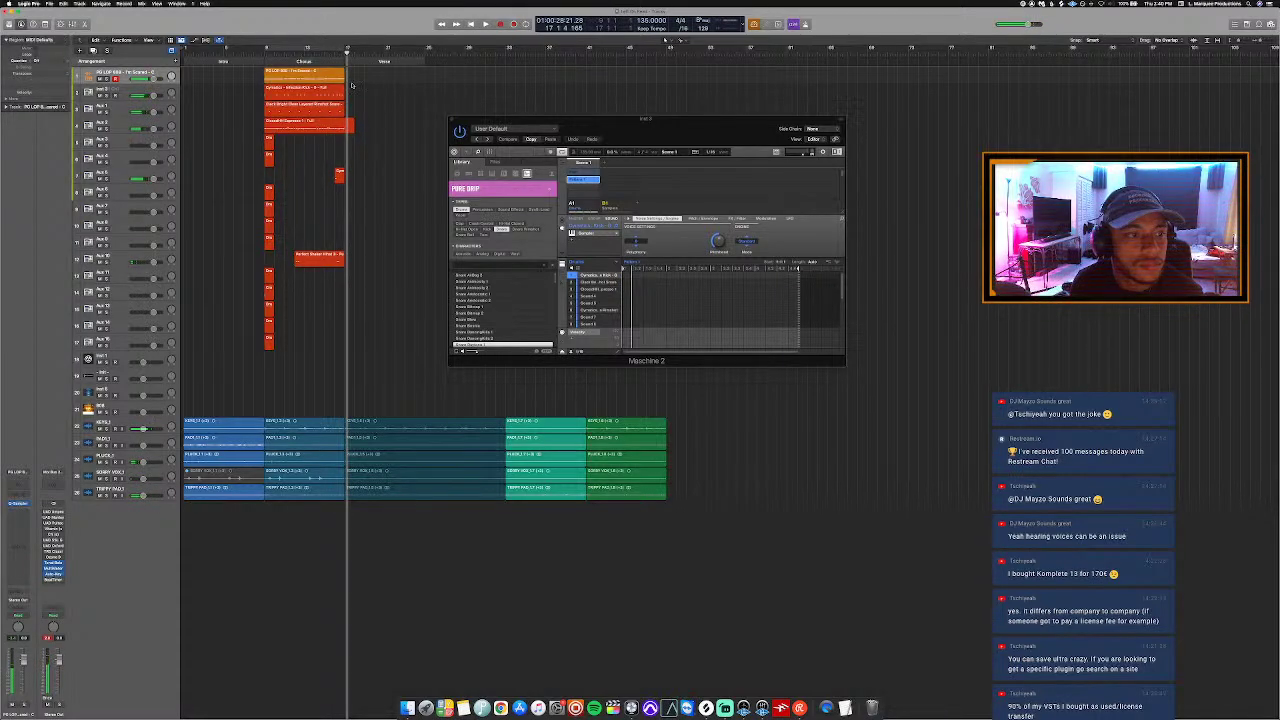
Step: Trim the overhanging Aux 2 region to end at bar 17 and delete the one-bar drum regions at bar 9, except the crash
left_click_drag(351, 127, 345, 131)
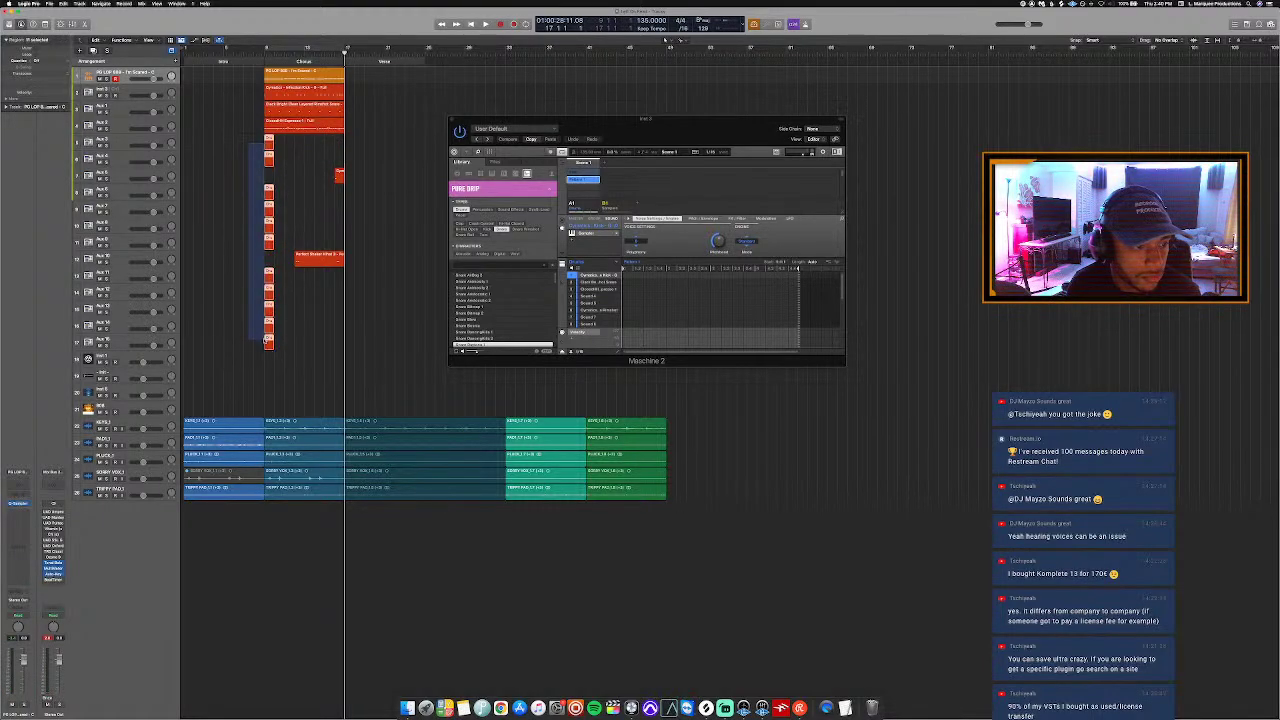
mouse_move(268, 338)
left_mouse_down()
mouse_move(262, 291)
mouse_move(275, 324)
left_mouse_up()
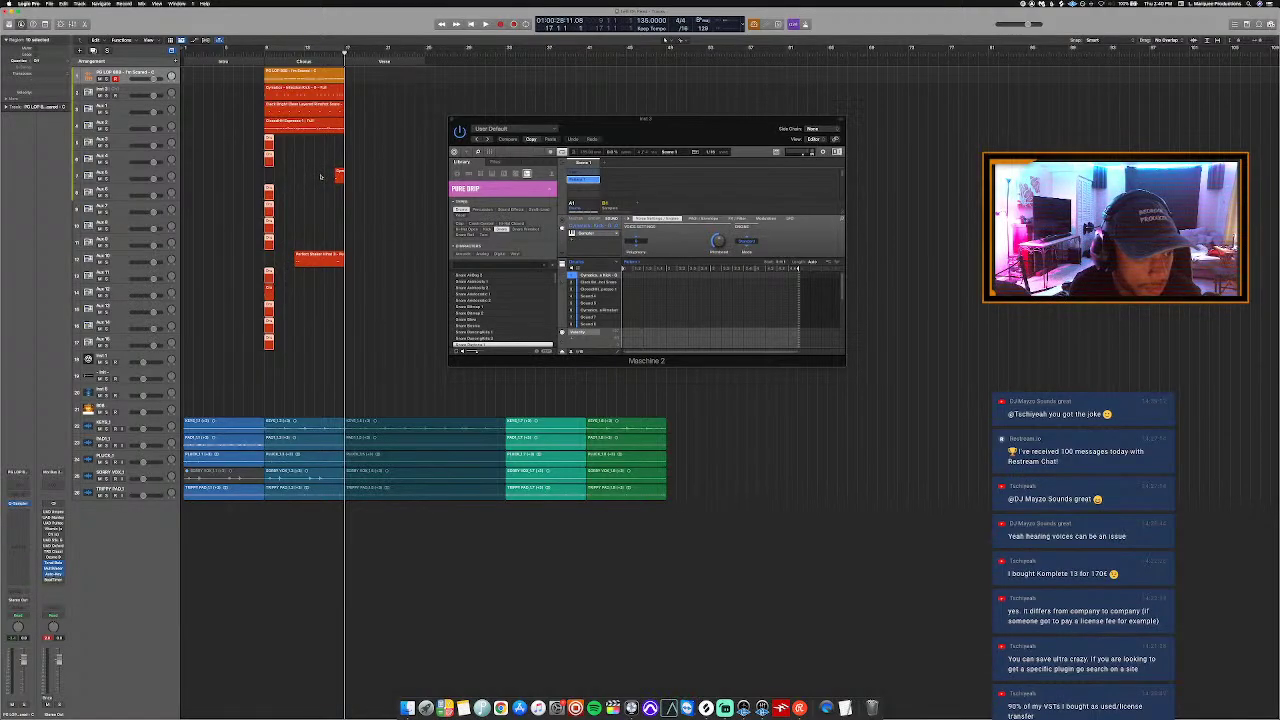
key("Delete")
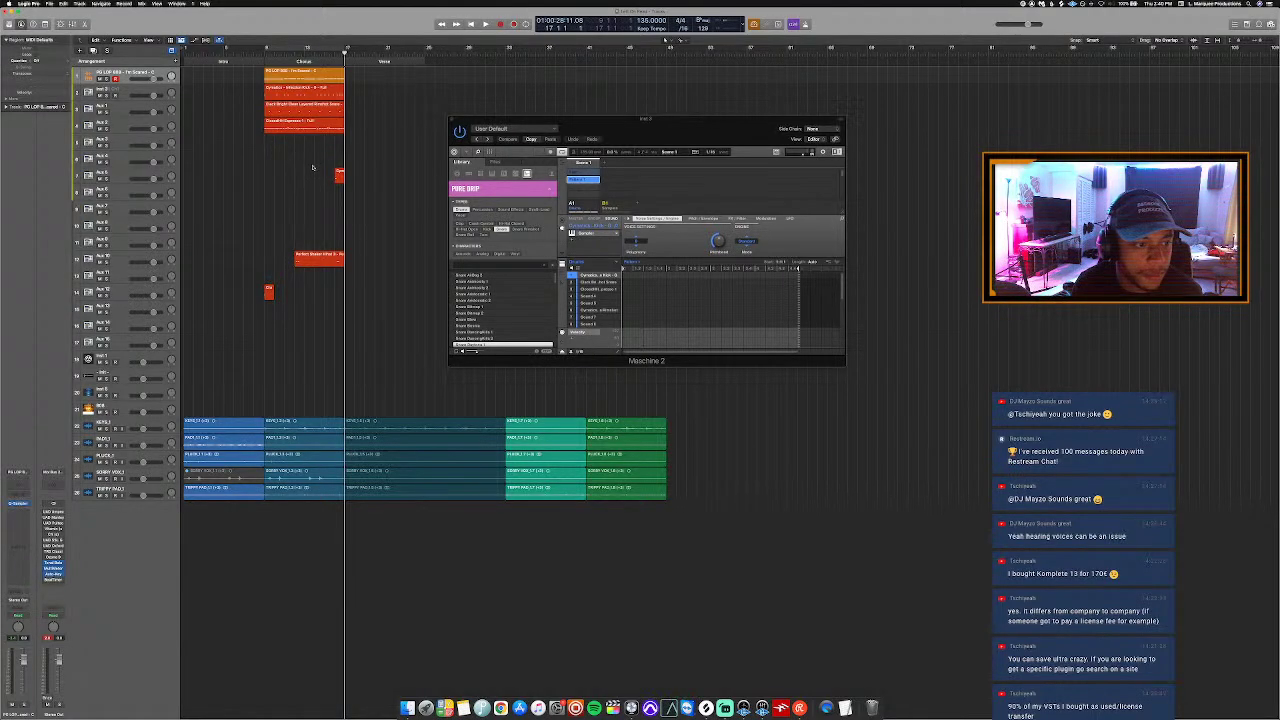
Step: Extend the short Aux 5, shaker and crash regions to fill bars 9 to 17, and repeat all 808 and drum regions eight times
left_click_drag(336, 178, 264, 178)
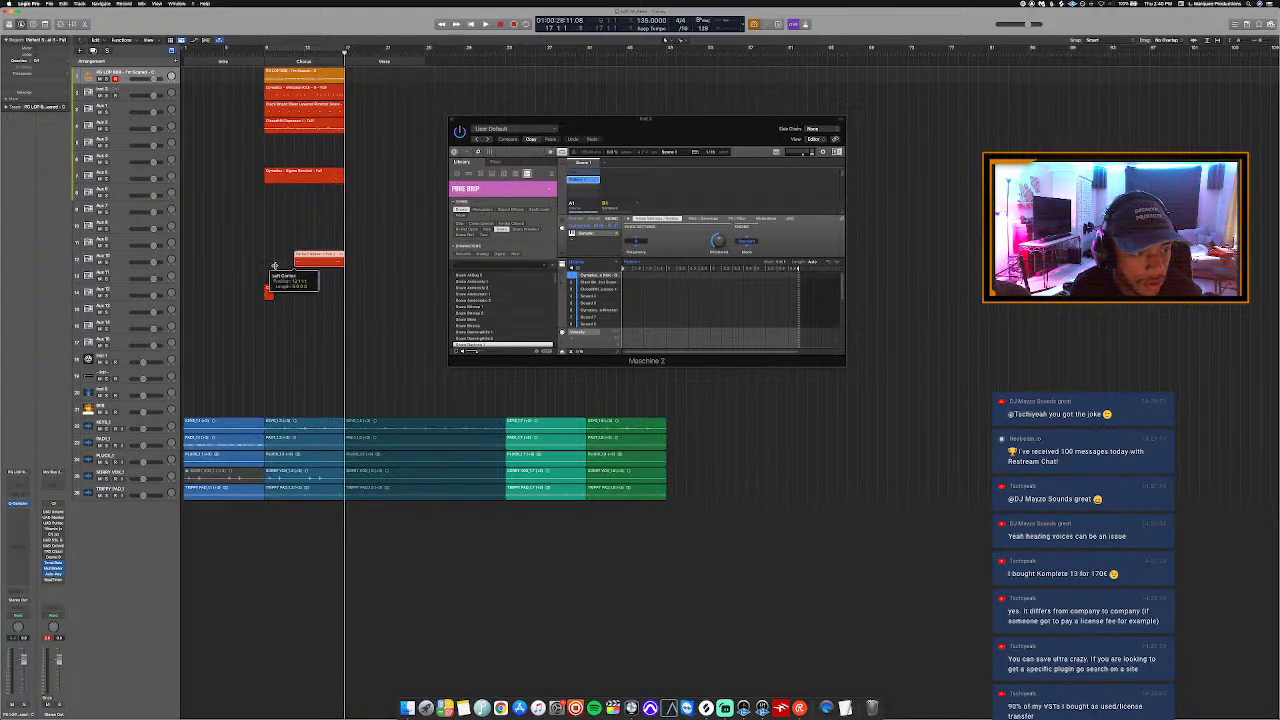
left_click_drag(274, 266, 316, 134)
key("super+r")
key("super+r")
key("super+r")
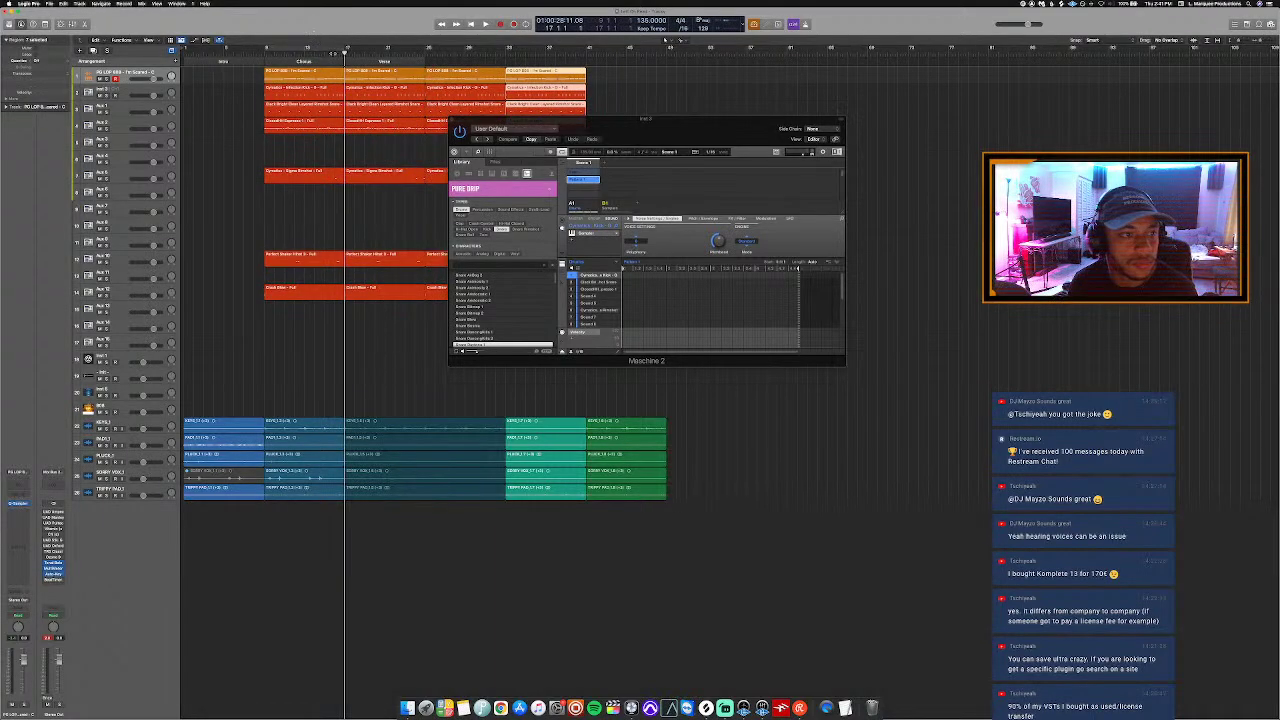
key("super+r")
key("super+r")
key("super+r")
key("super+r")
key("super+r")
Step: Check the 808 region starting at bar 17 in the Piano Roll and close the Maschine 2 plug-in window
key("p")
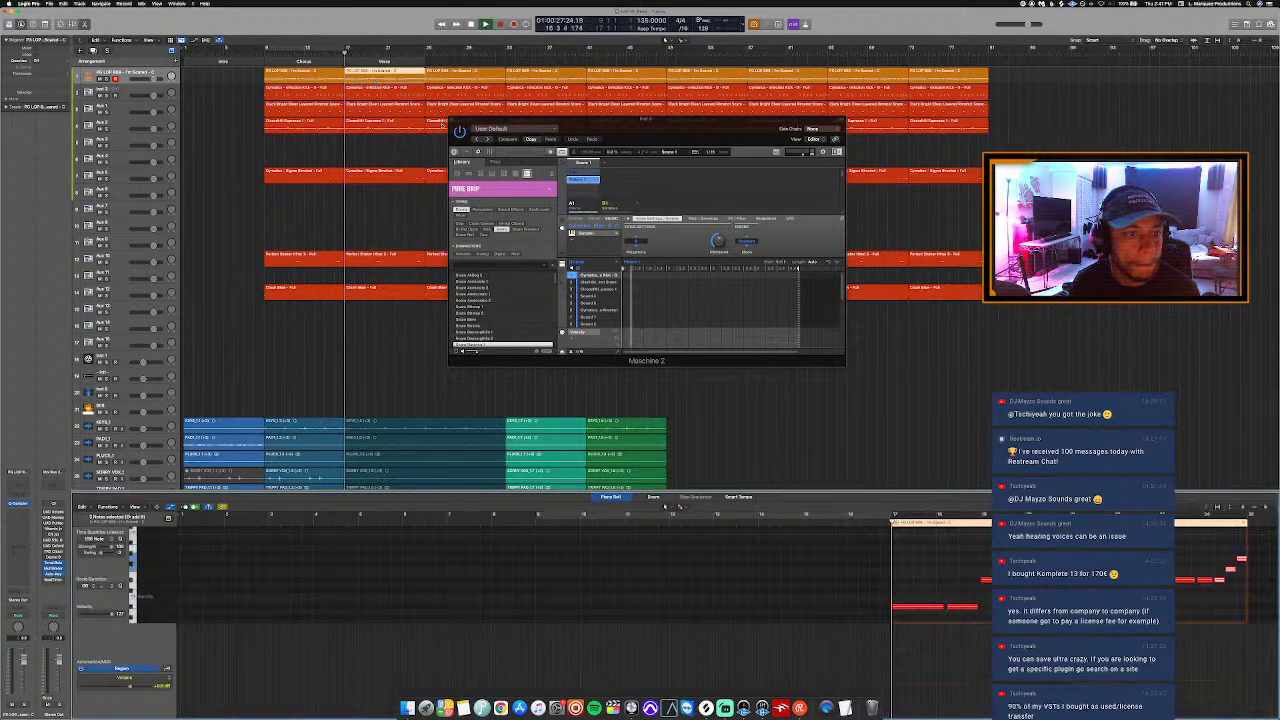
left_click(452, 120)
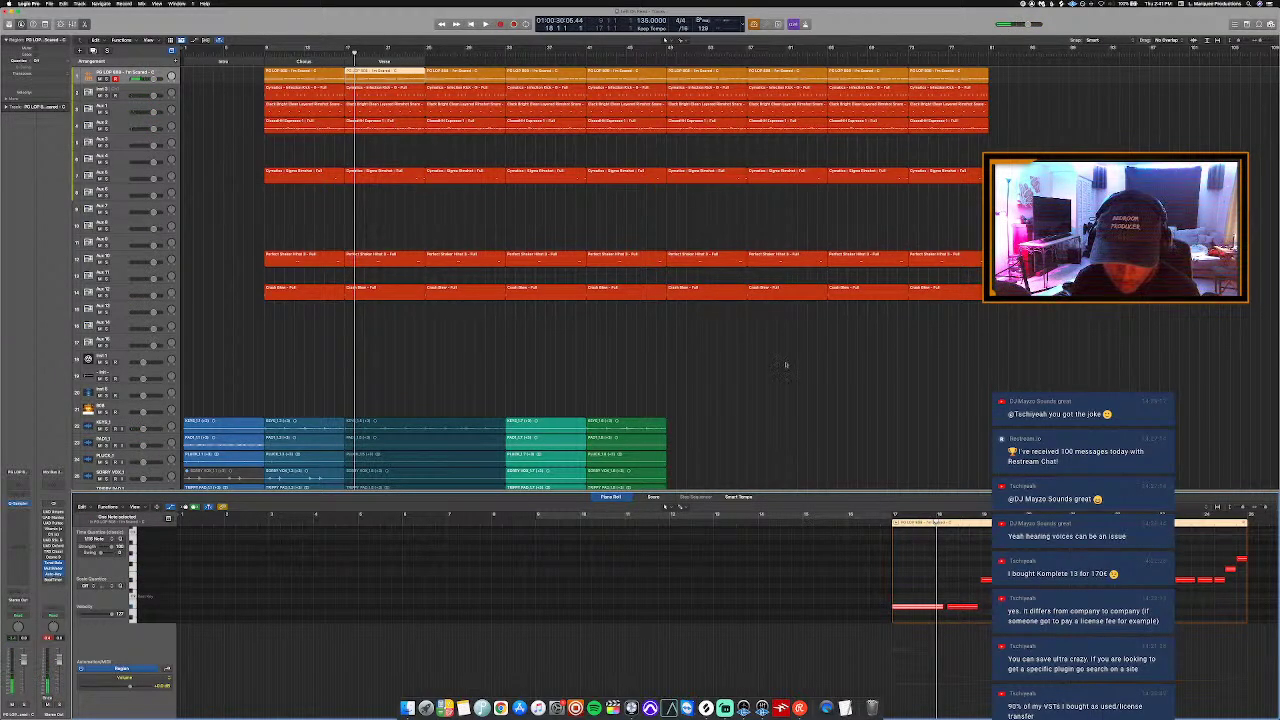
key("p")
Step: Split the 808 and drum regions at bar 18, keeping overlapping notes, and mute the one-bar slices at bar 17
left_click_drag(368, 307, 367, 57)
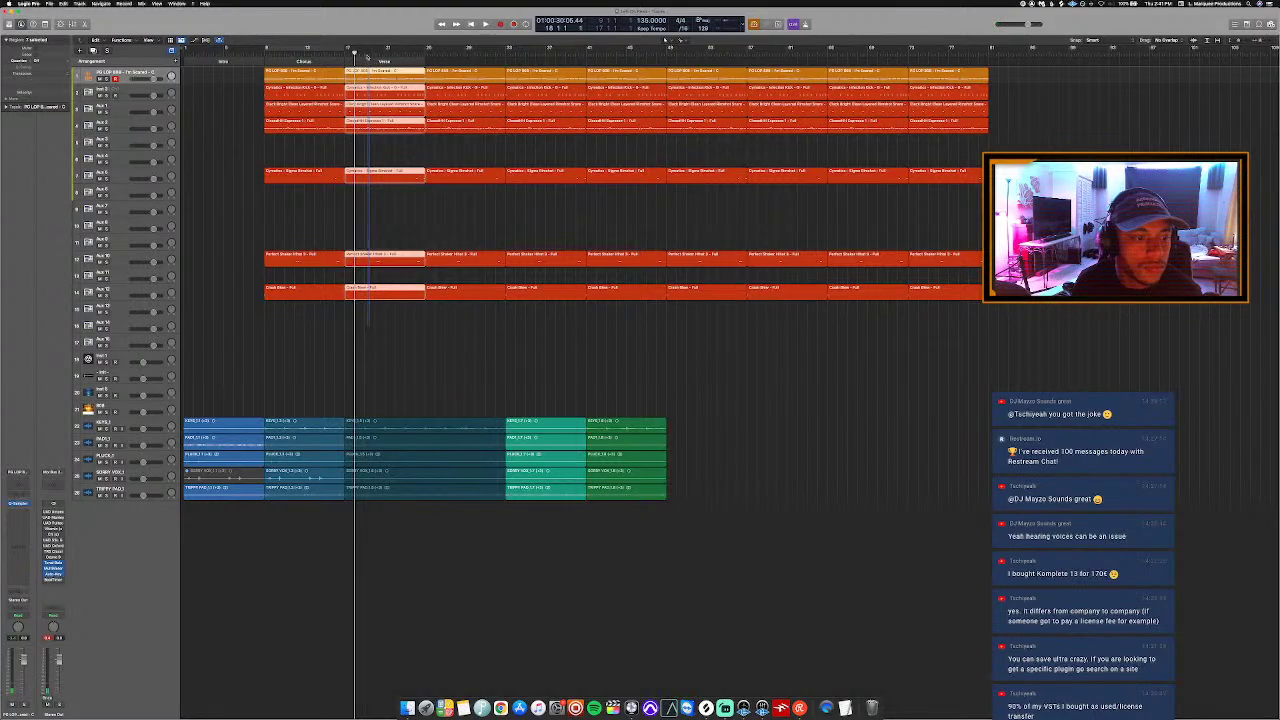
key("super+t")
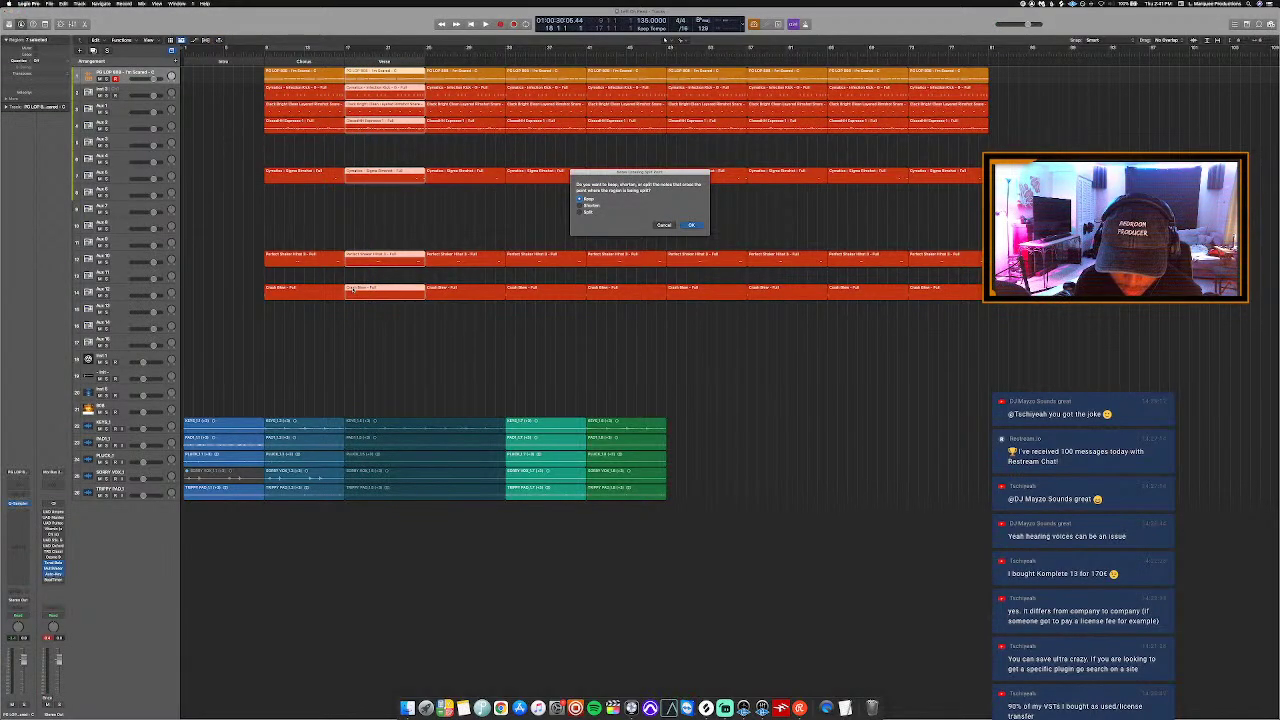
key("Return")
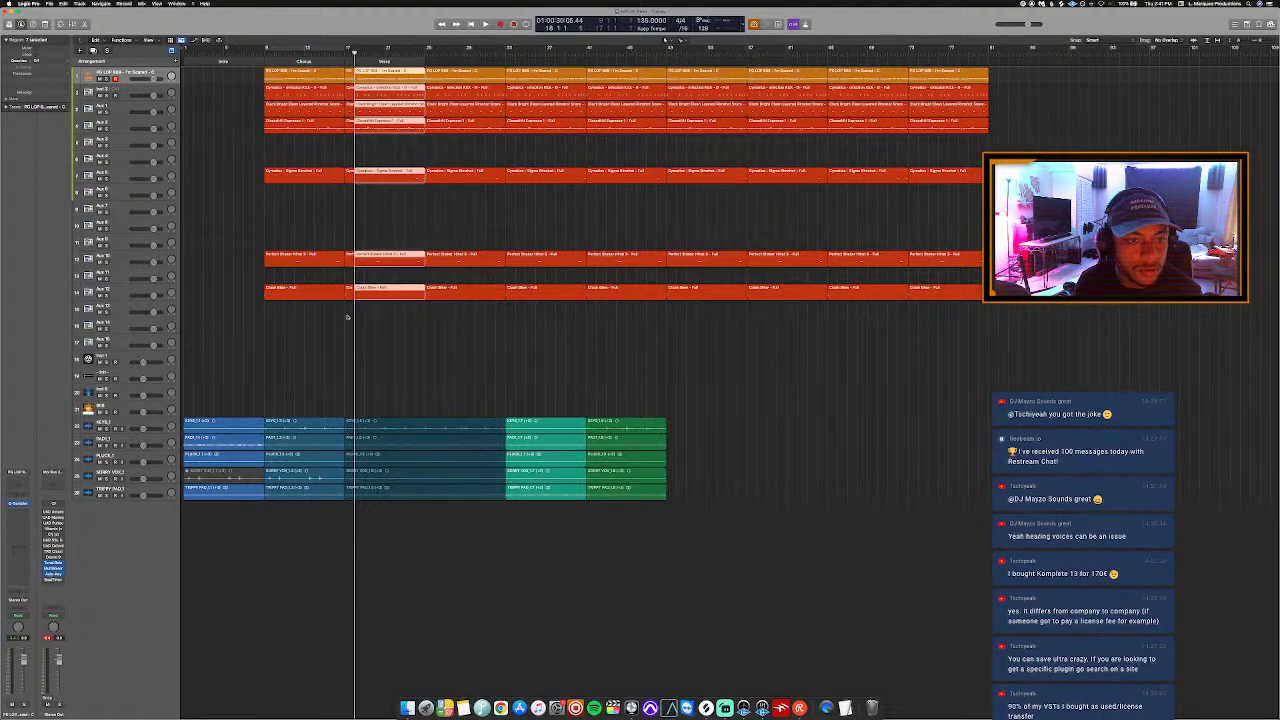
left_click_drag(347, 317, 350, 57)
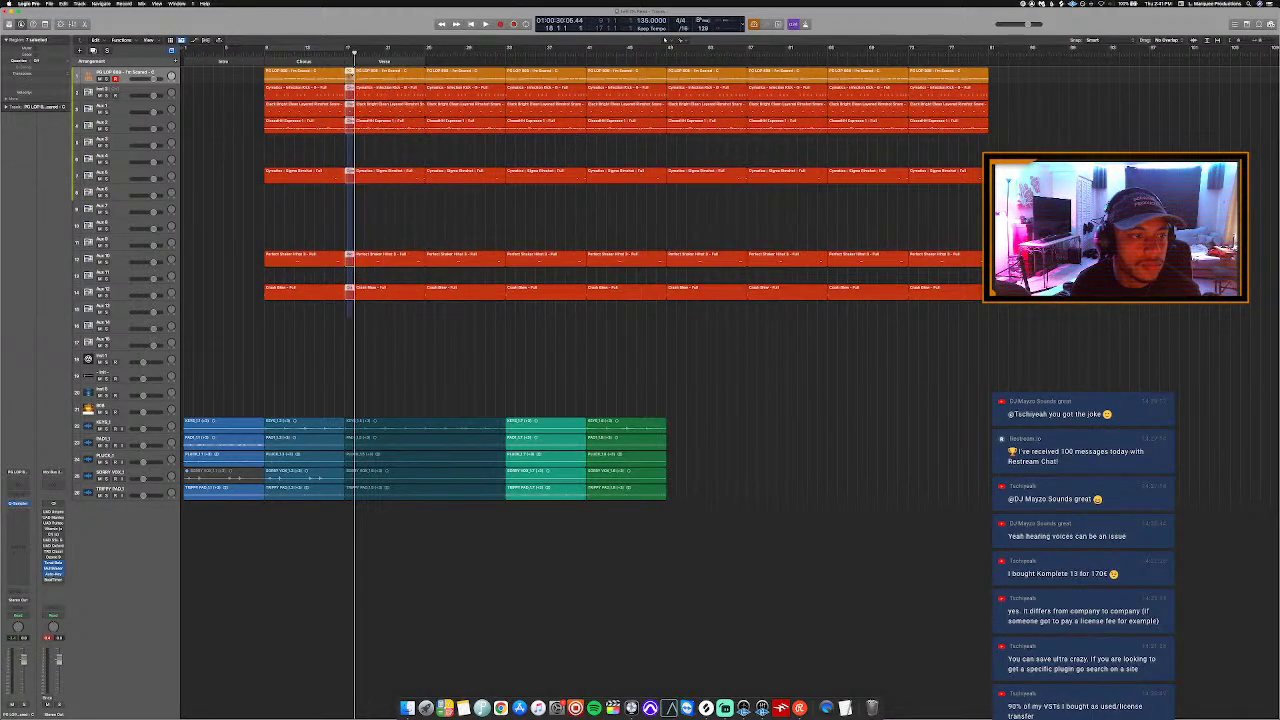
Step: Open the closed hi-hat region starting at bar 18 in the Piano Roll, audition its opening and mute the first run of notes
left_click(325, 53)
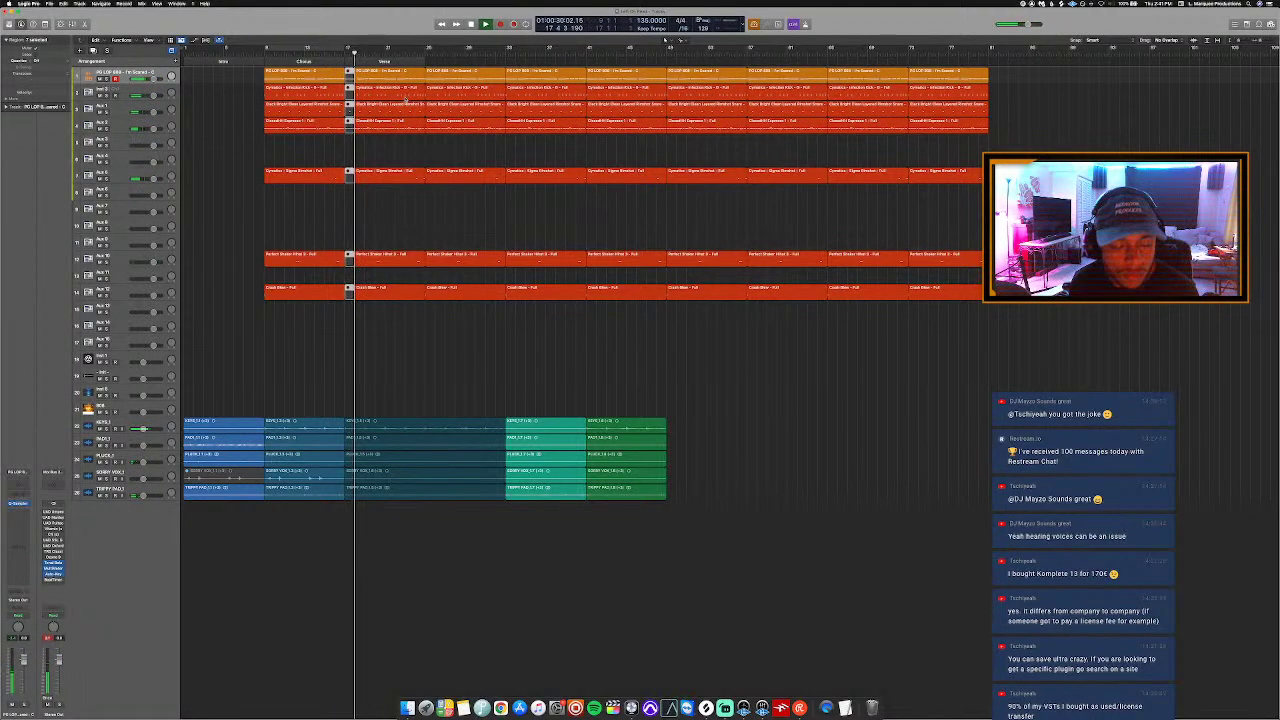
double_click(389, 124)
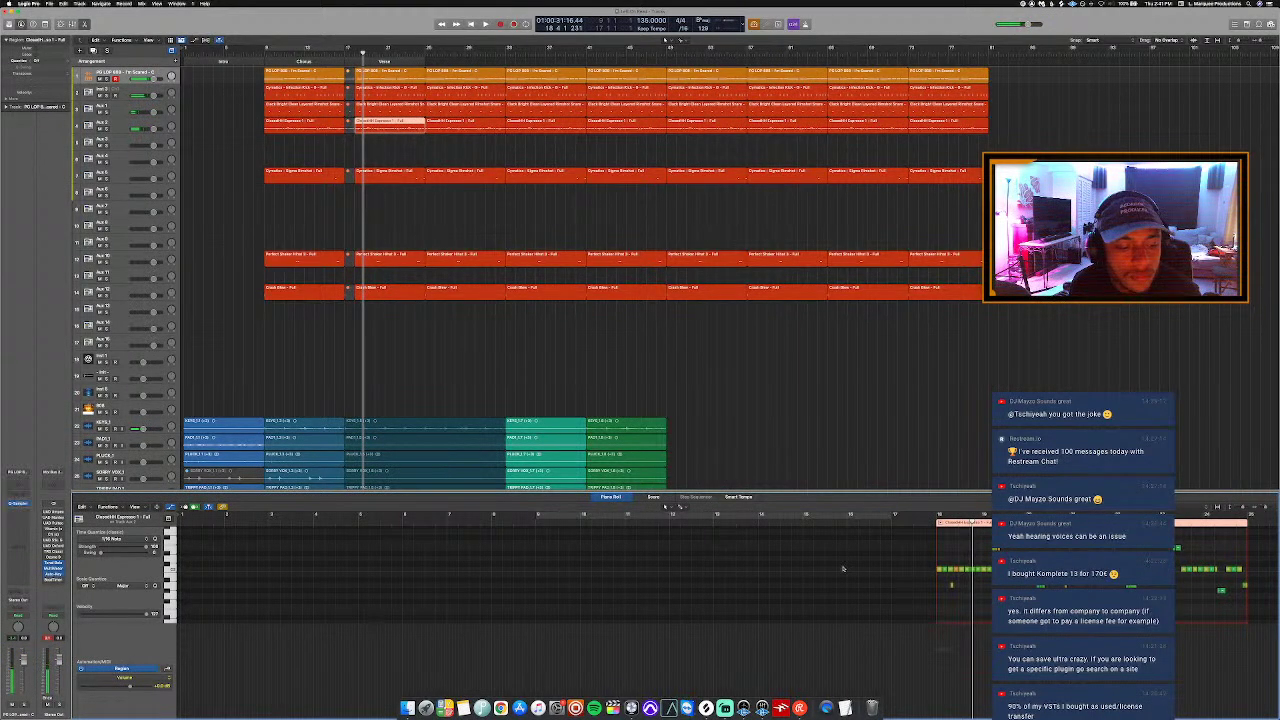
scroll(972, 556, "up", 3)
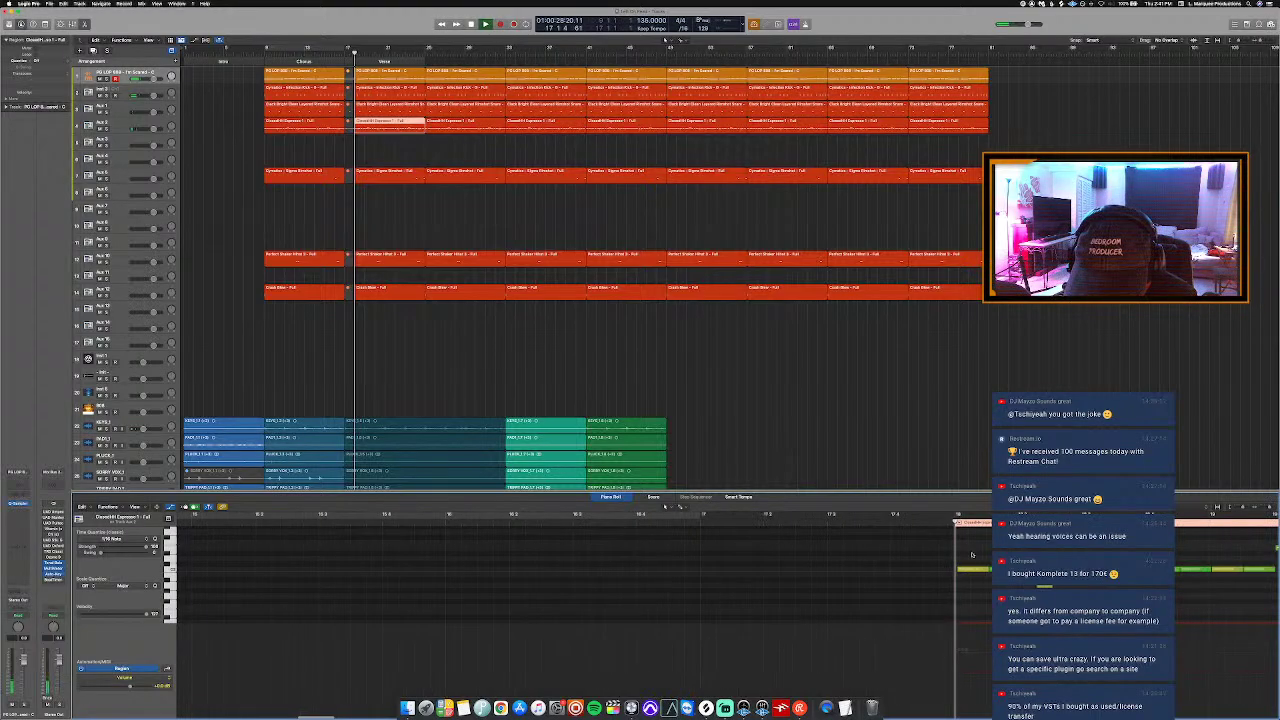
scroll(972, 556, "up", 1)
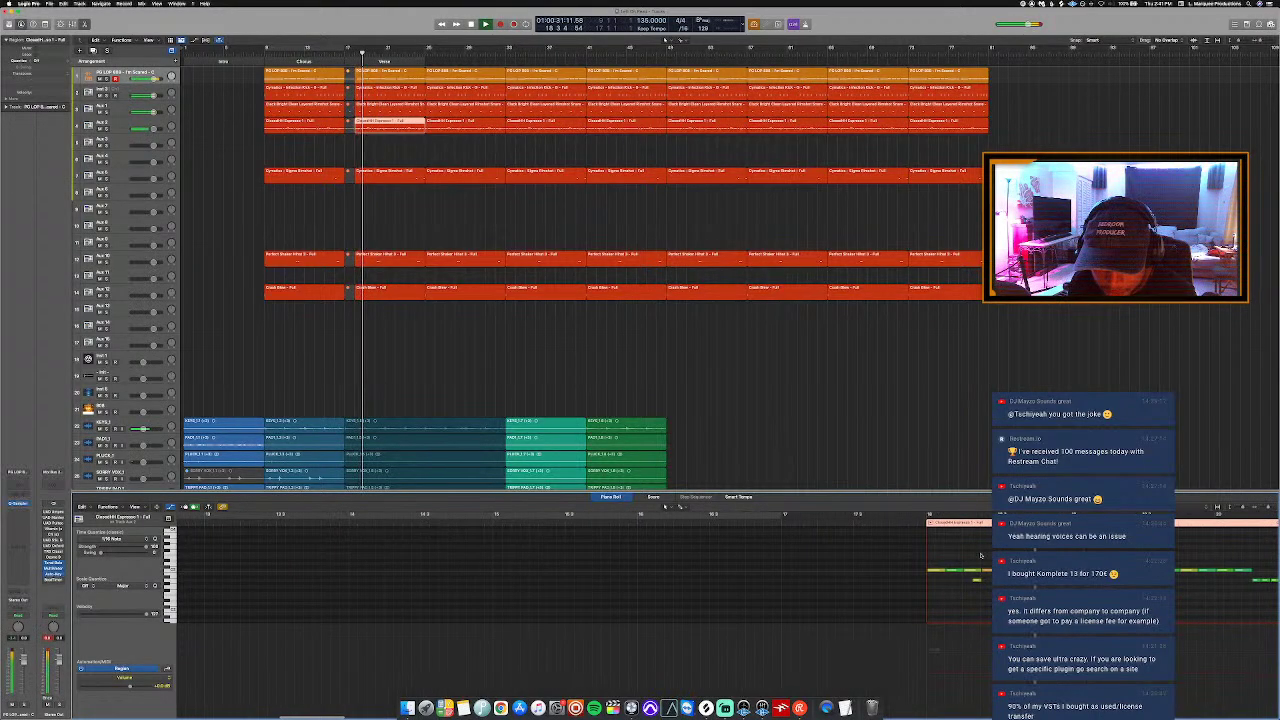
left_click(916, 520)
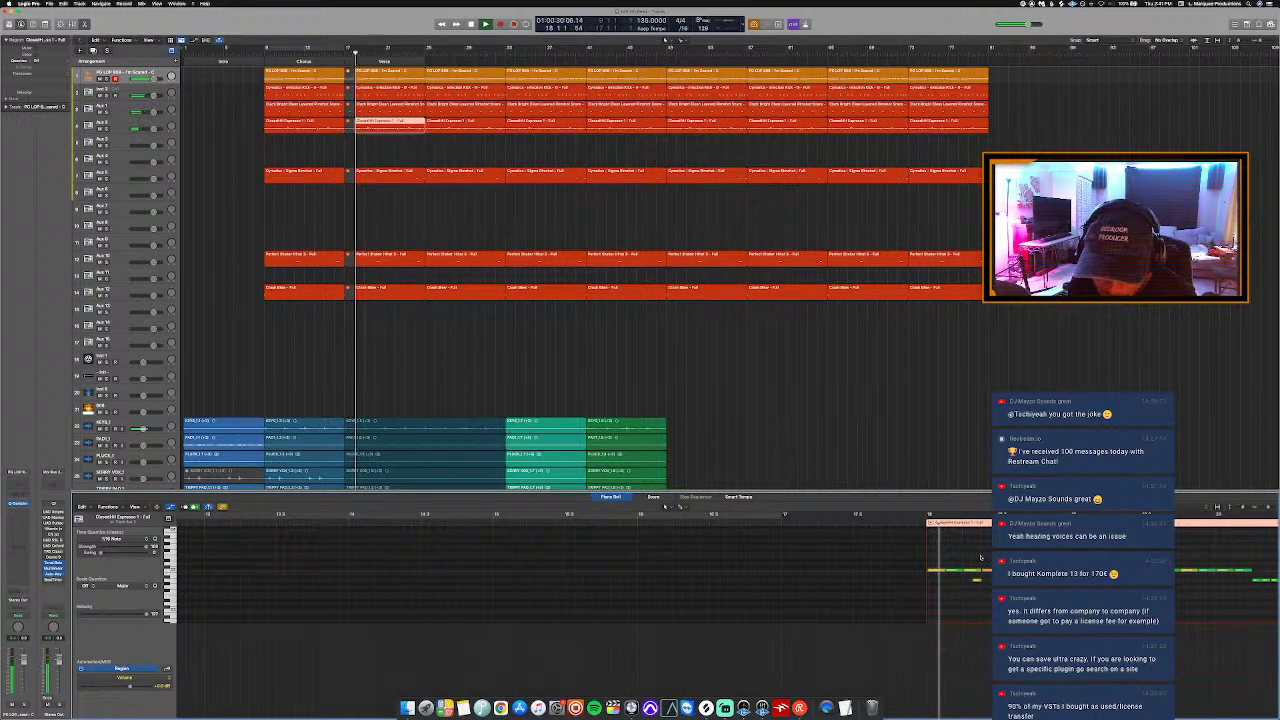
key("space")
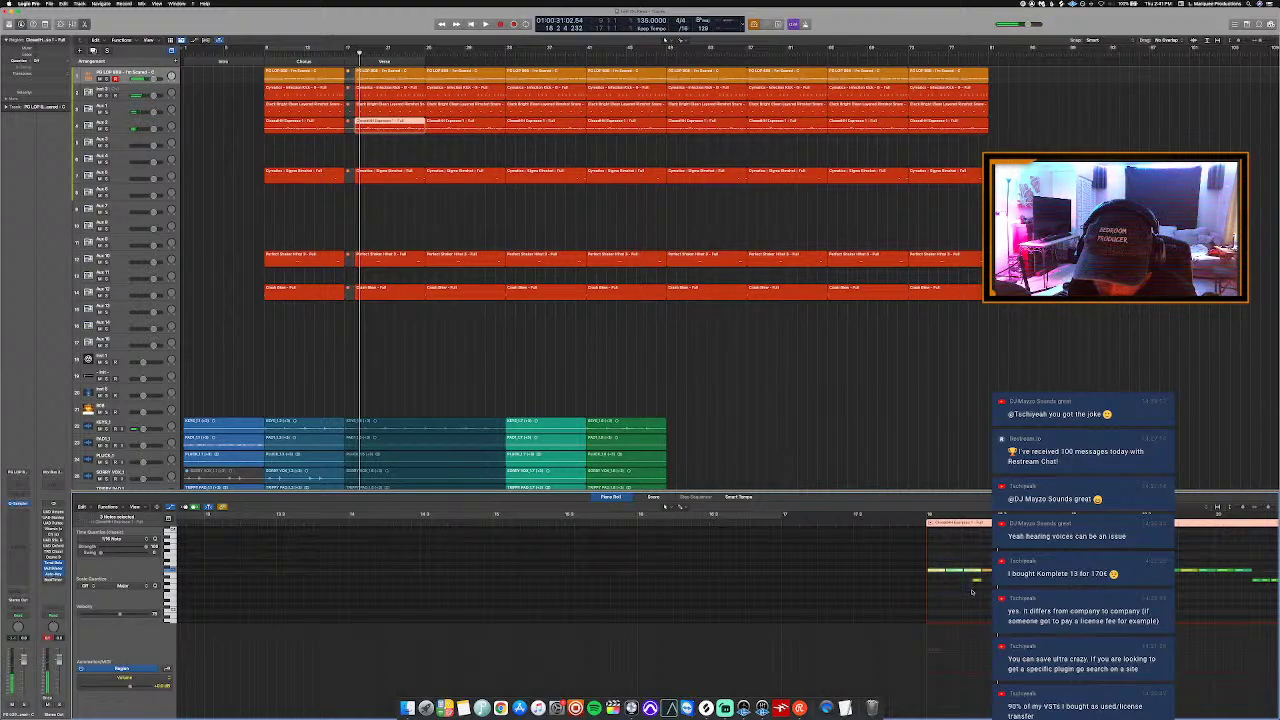
left_click(978, 582)
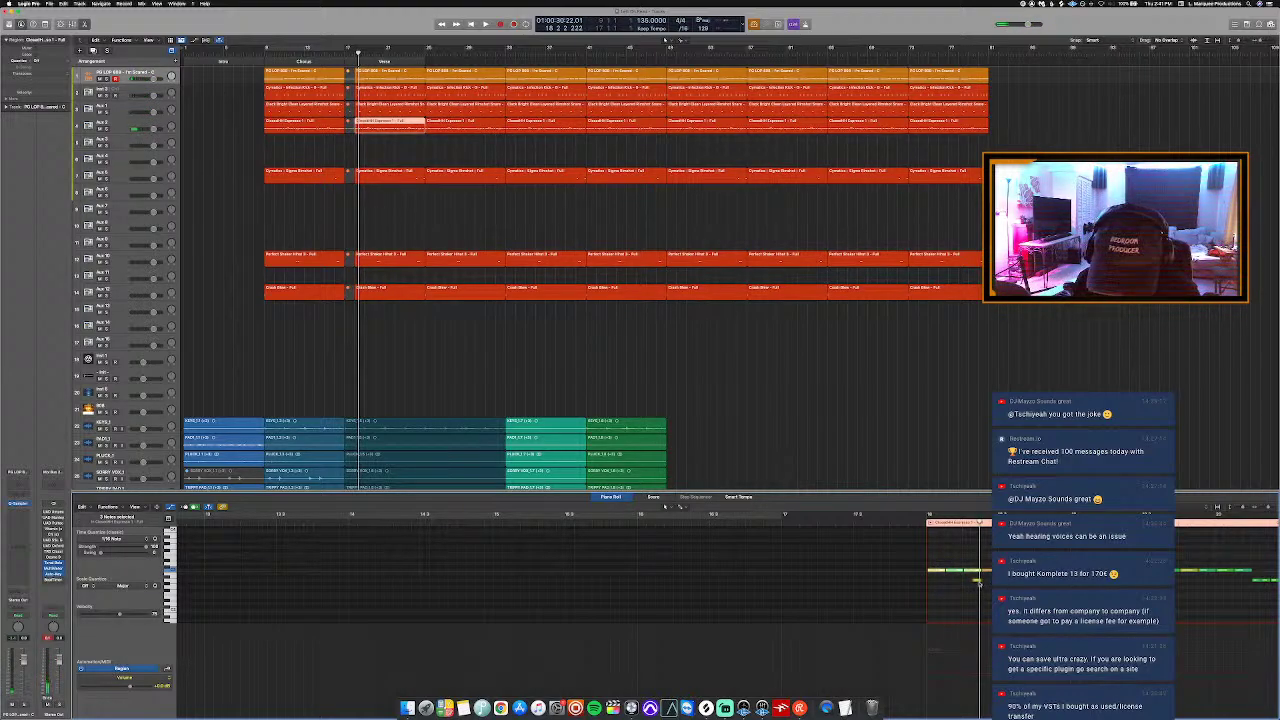
left_click(918, 521)
key("space")
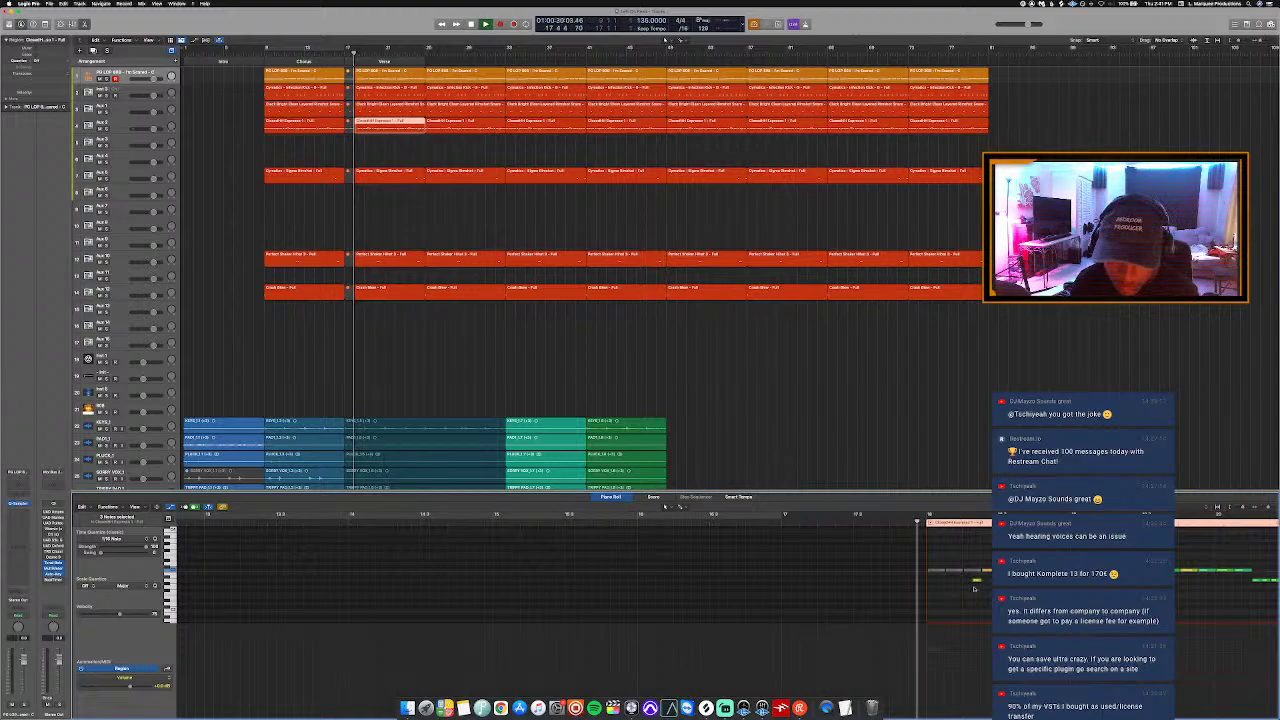
Step: Mute the lower note near the hi-hat region's start, close the Piano Roll, and mute the second track's region at bar 18
key("space")
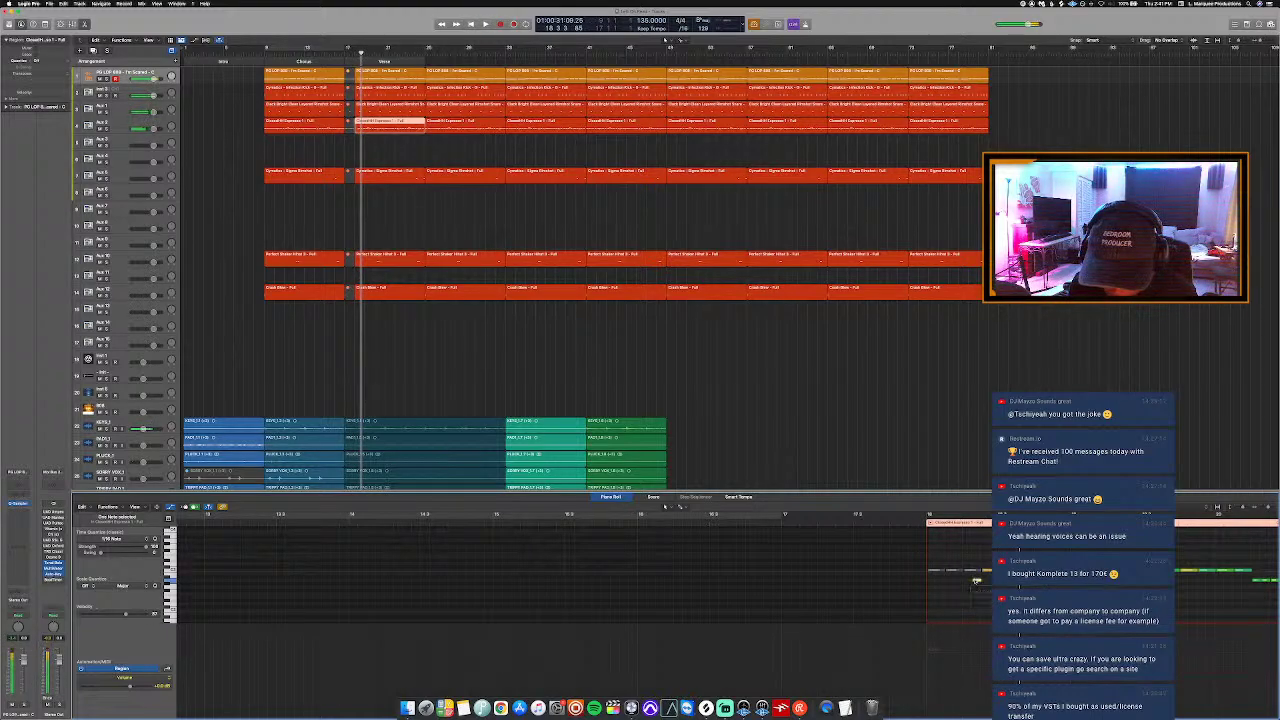
left_click(912, 521)
key("space")
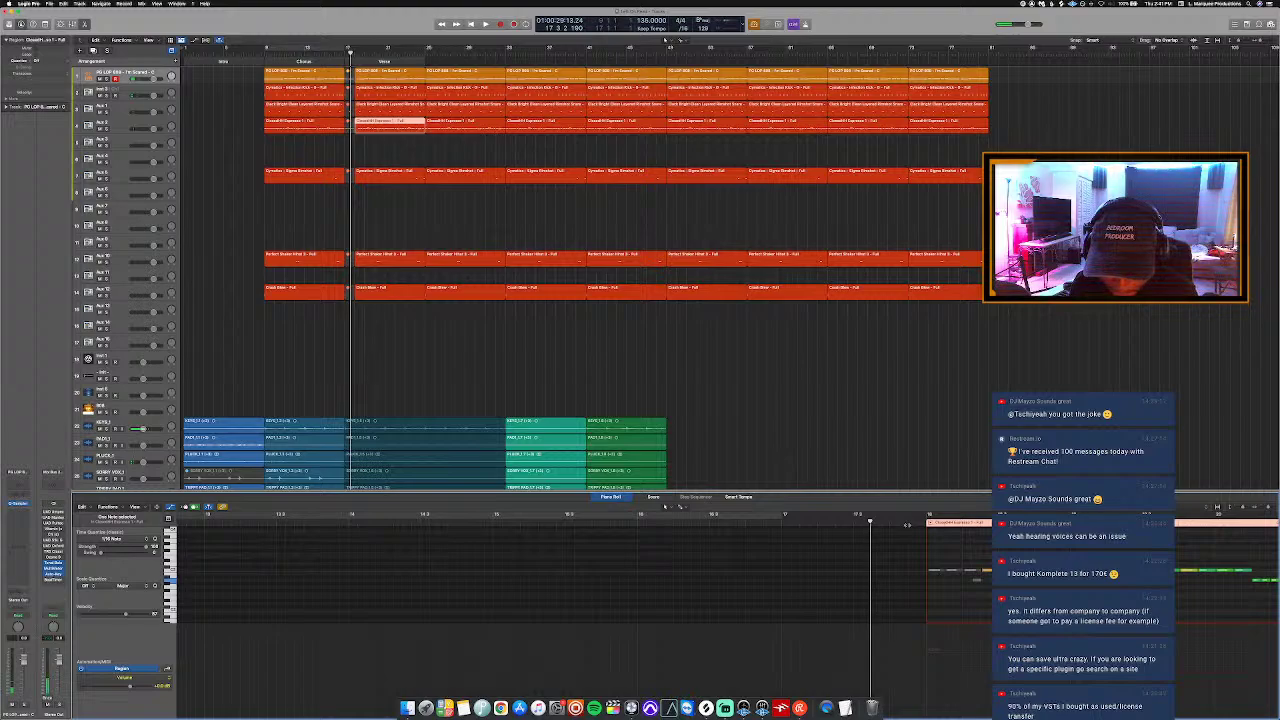
key("space")
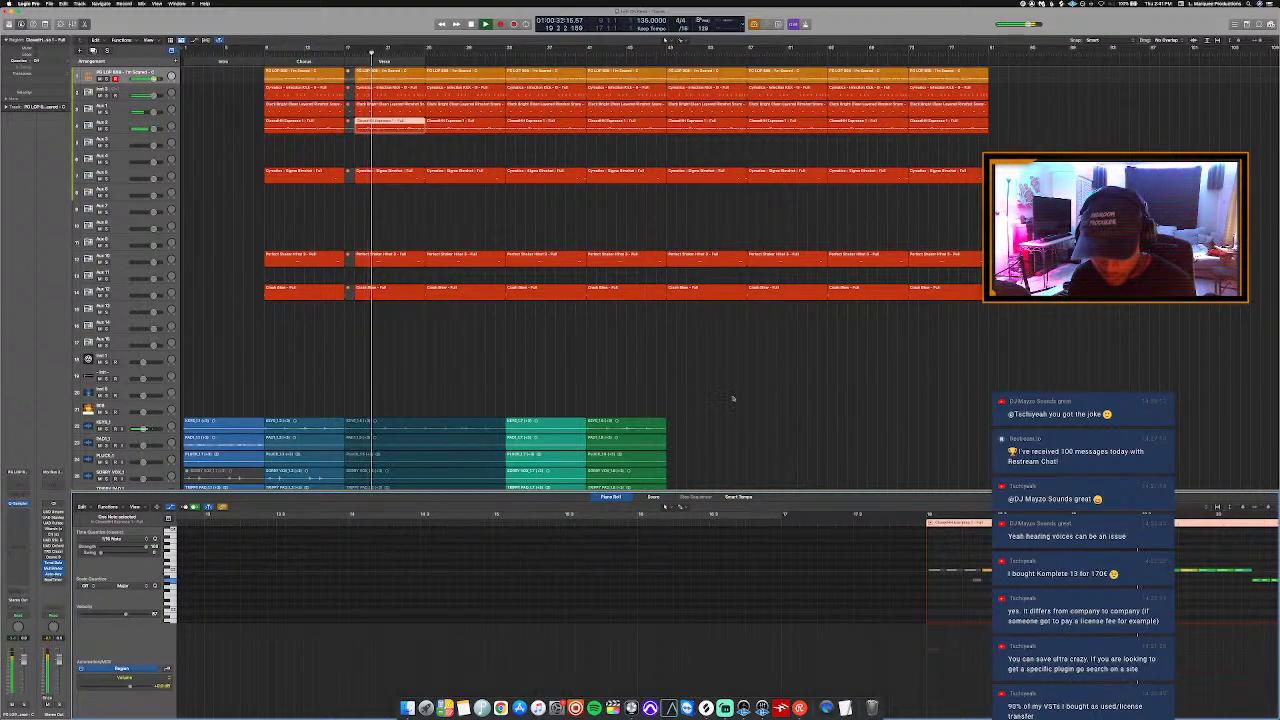
key("p")
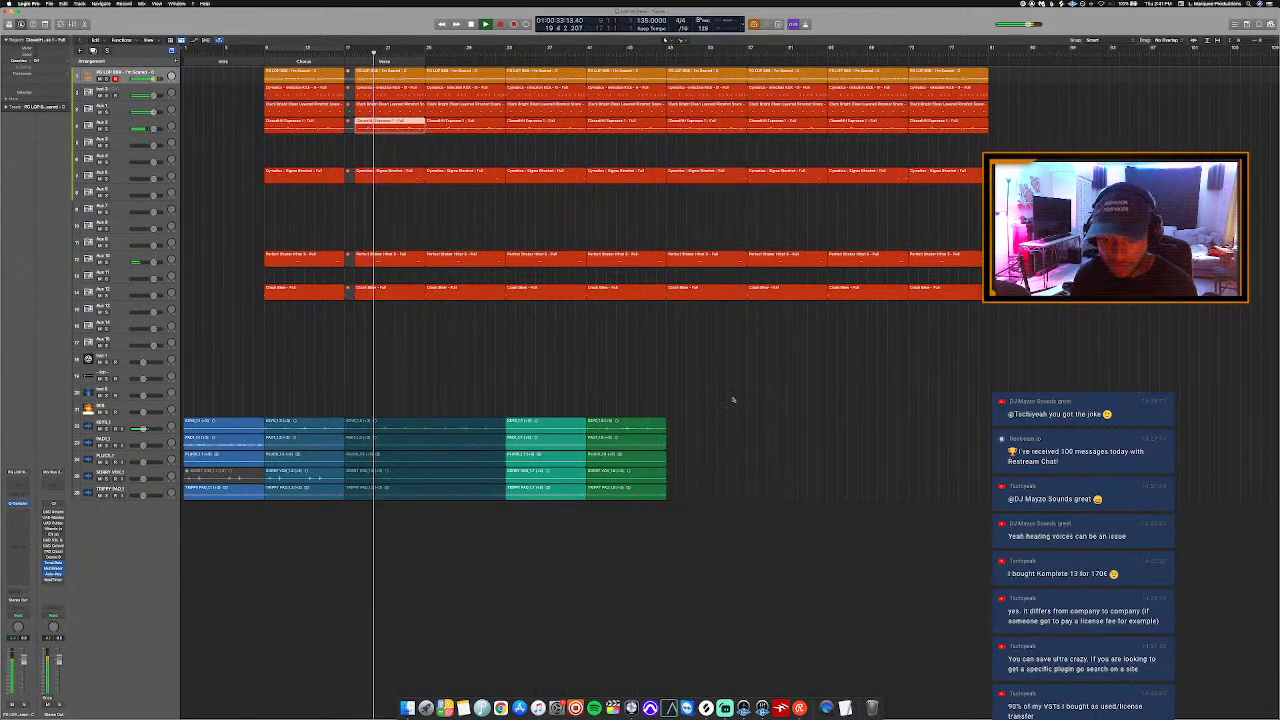
left_click(380, 90)
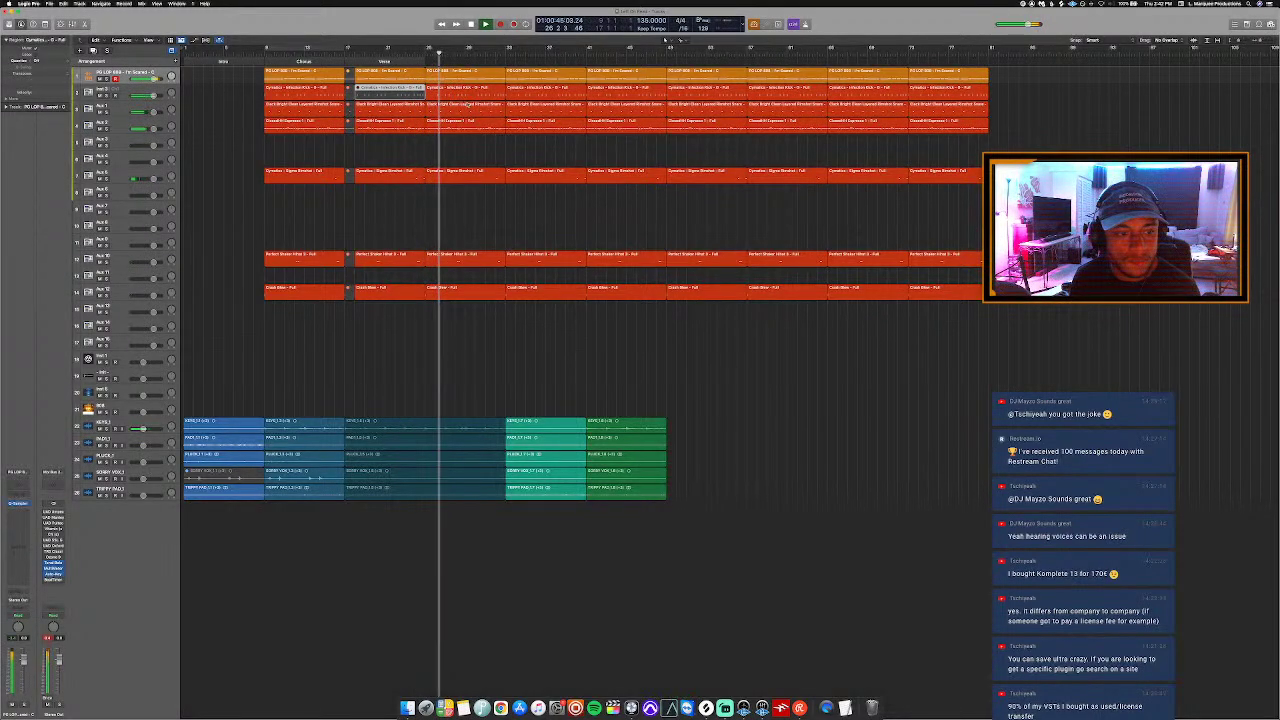
key("space")
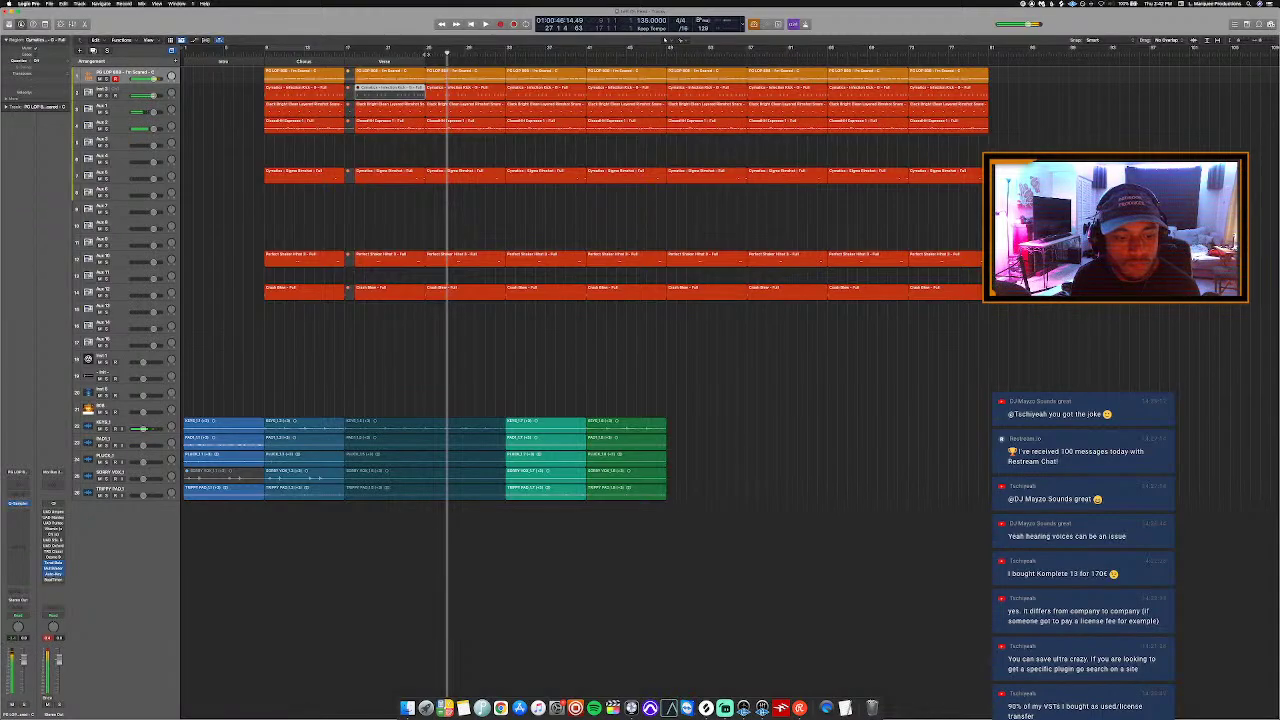
Step: Split the five dark blue loop regions at bar 25 and delete the halves spanning bars 25 to 33
left_click_drag(436, 399, 426, 577)
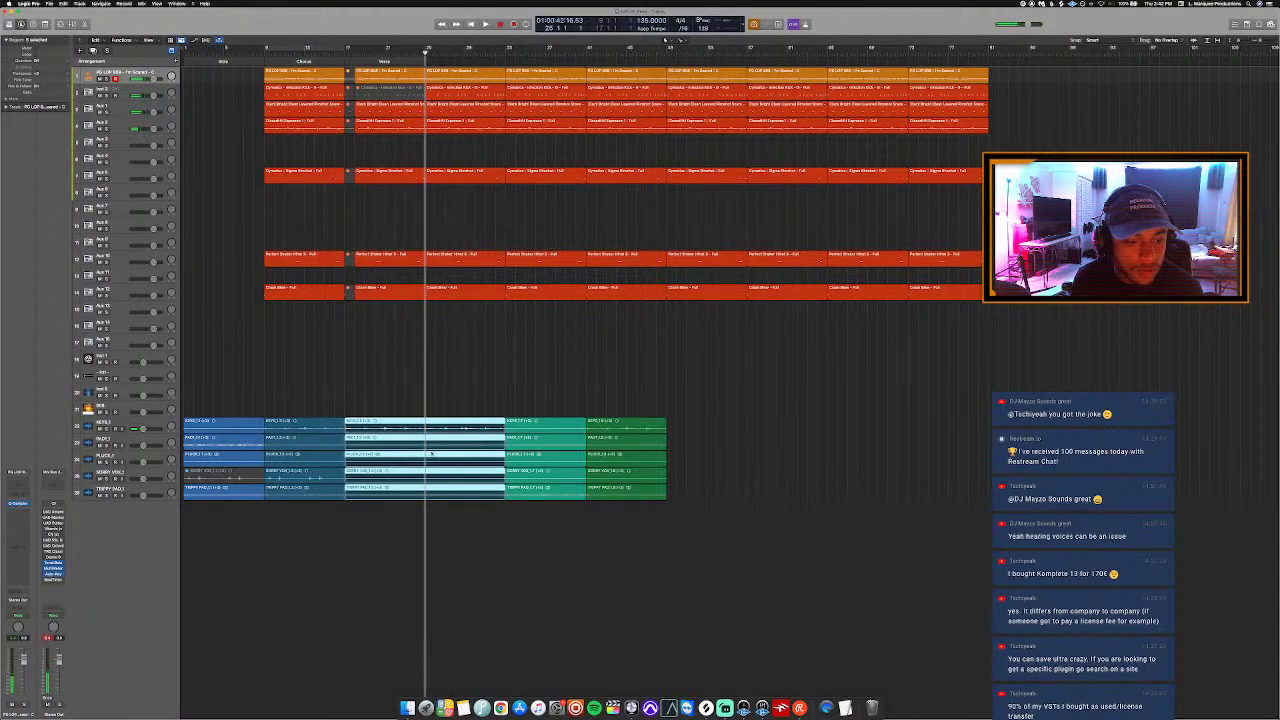
left_click(452, 480)
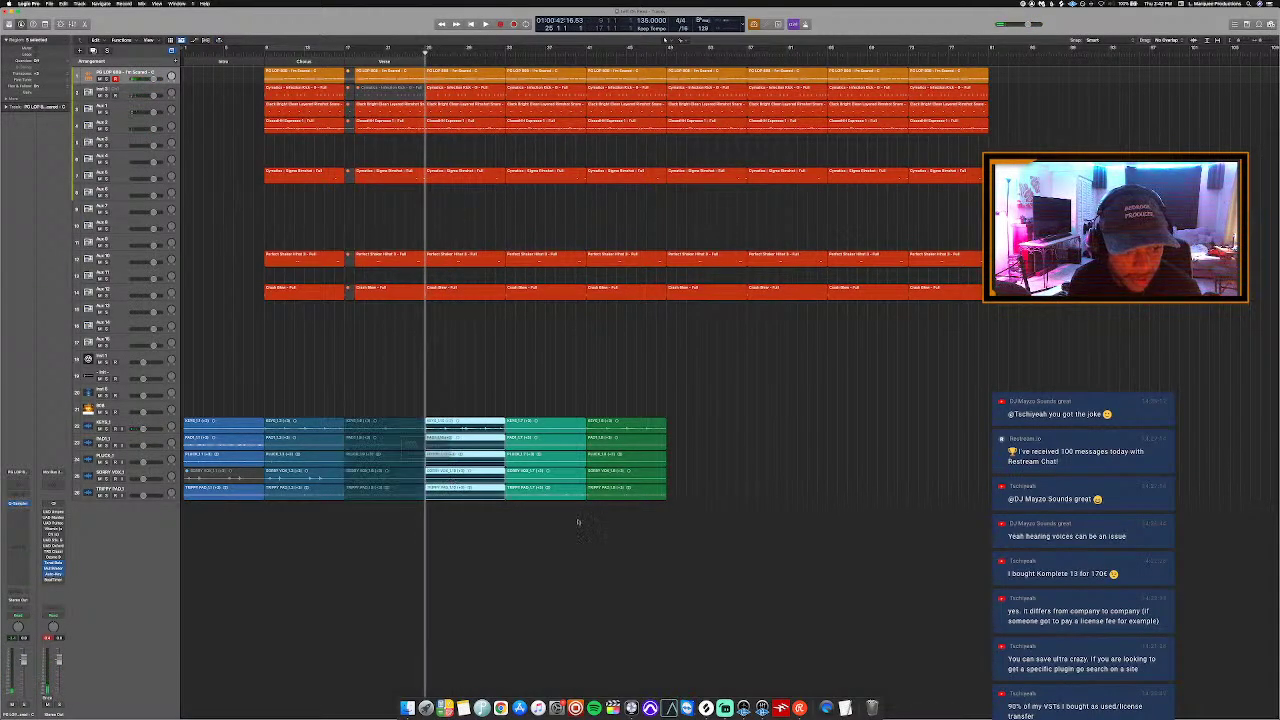
left_click_drag(482, 568, 470, 424)
key("Delete")
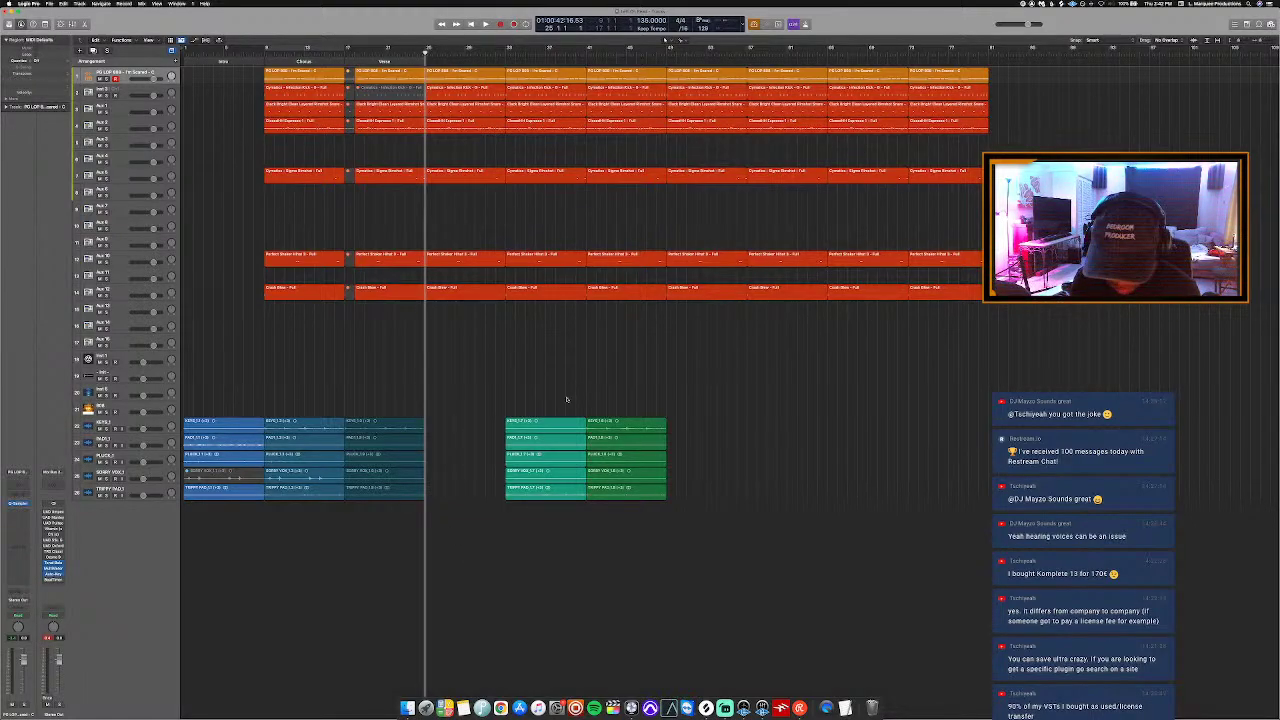
Step: Move the five teal loop regions from bar 33 to bar 25 and play that section back
left_click_drag(563, 400, 546, 520)
right_click(541, 481)
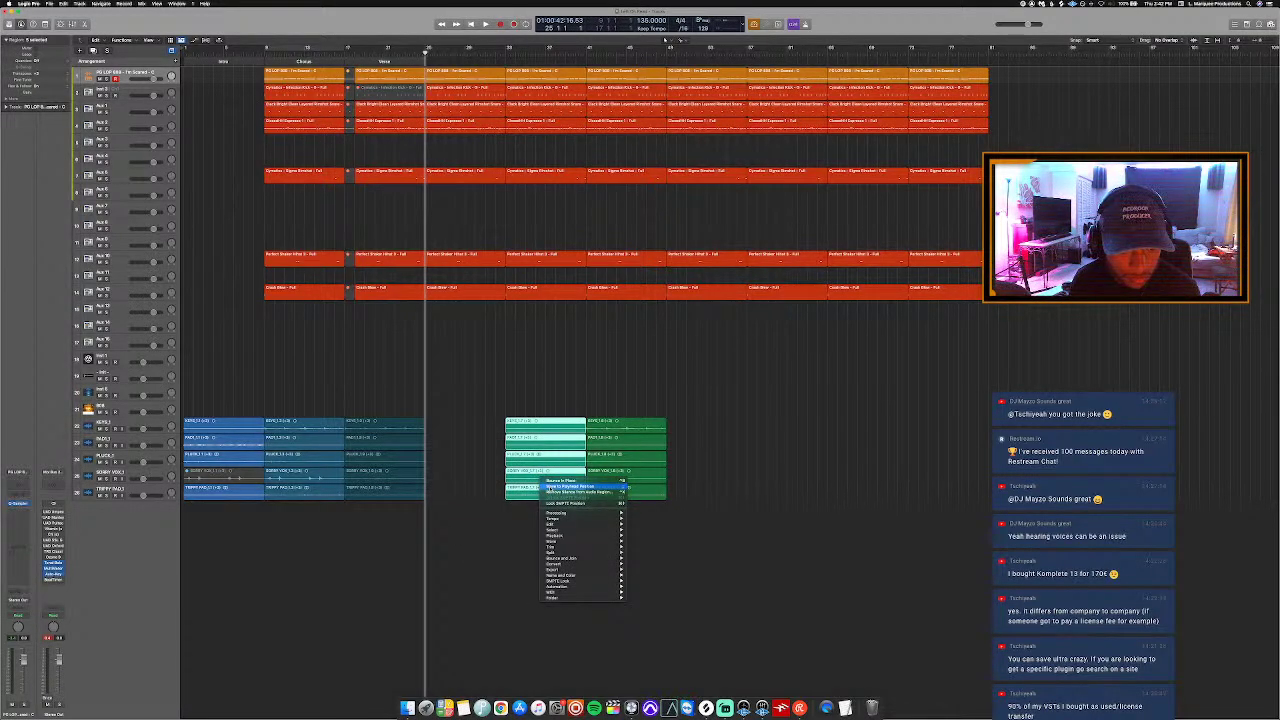
left_click(549, 487)
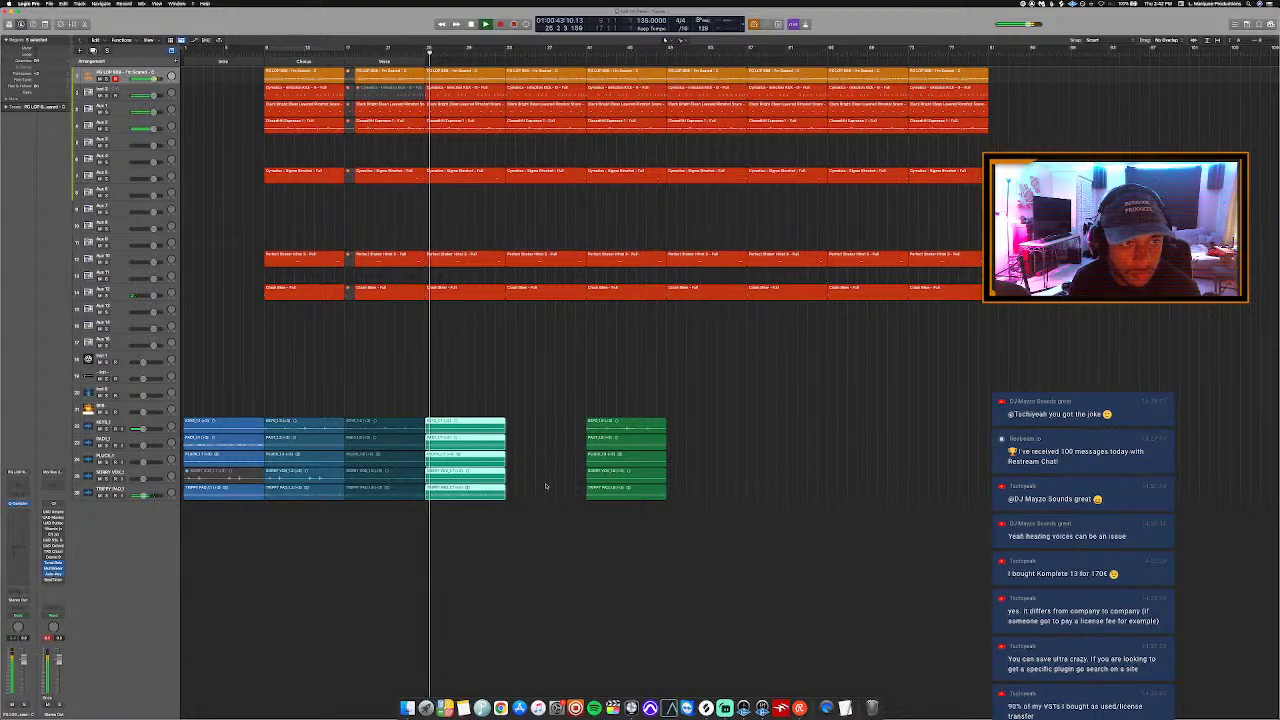
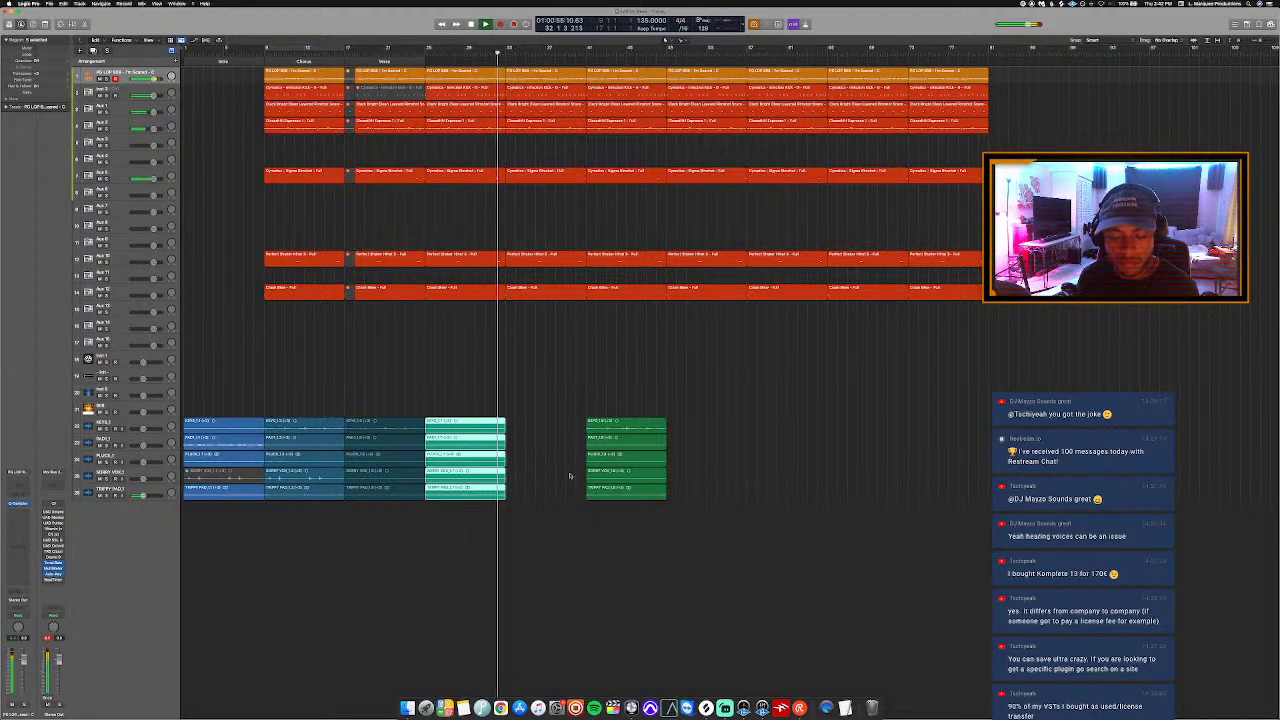
key("space")
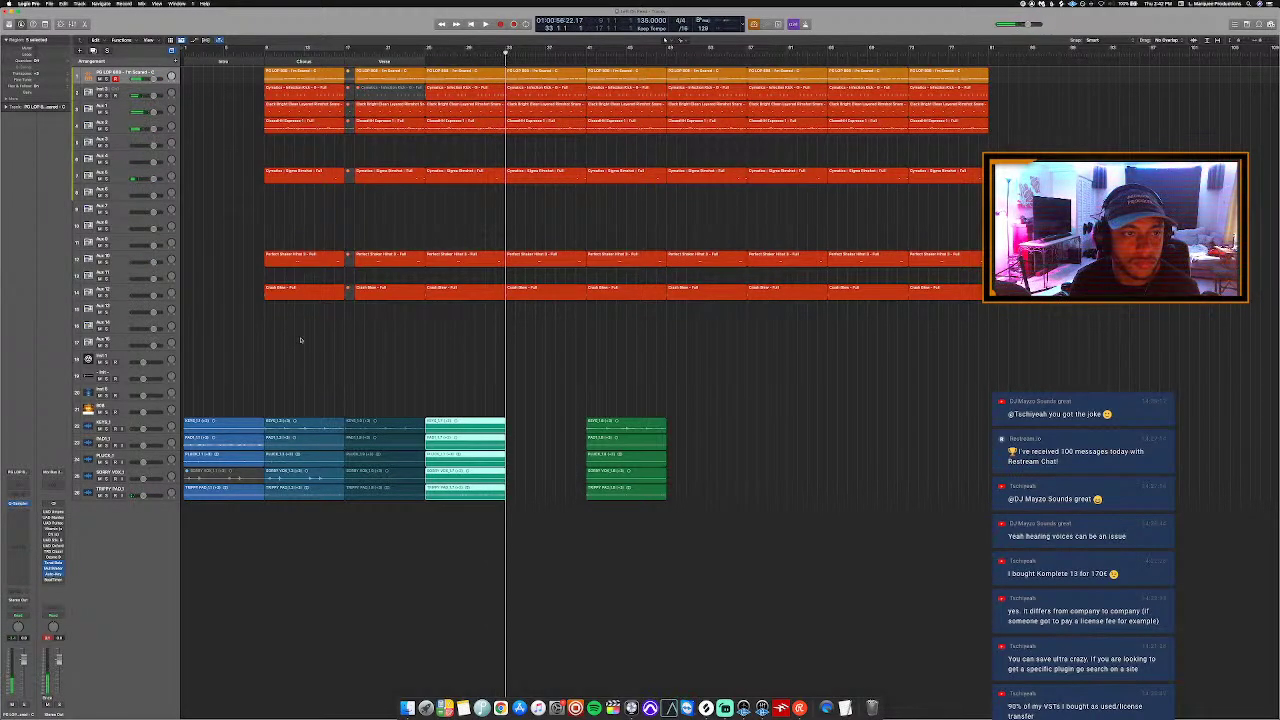
Step: Copy the five blue chorus loop regions at bar 9 to bar 33 and play back the new section
left_click_drag(307, 397, 298, 532)
key("super+v")
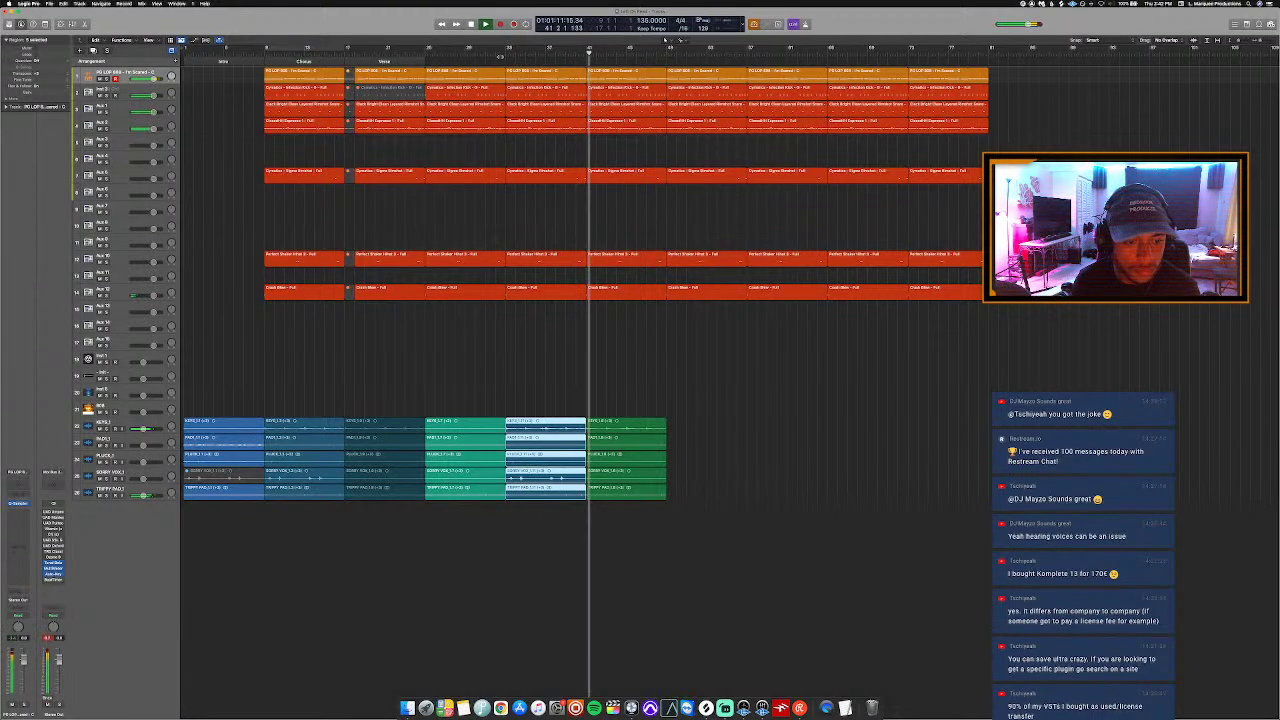
left_click(525, 153)
left_click(484, 23)
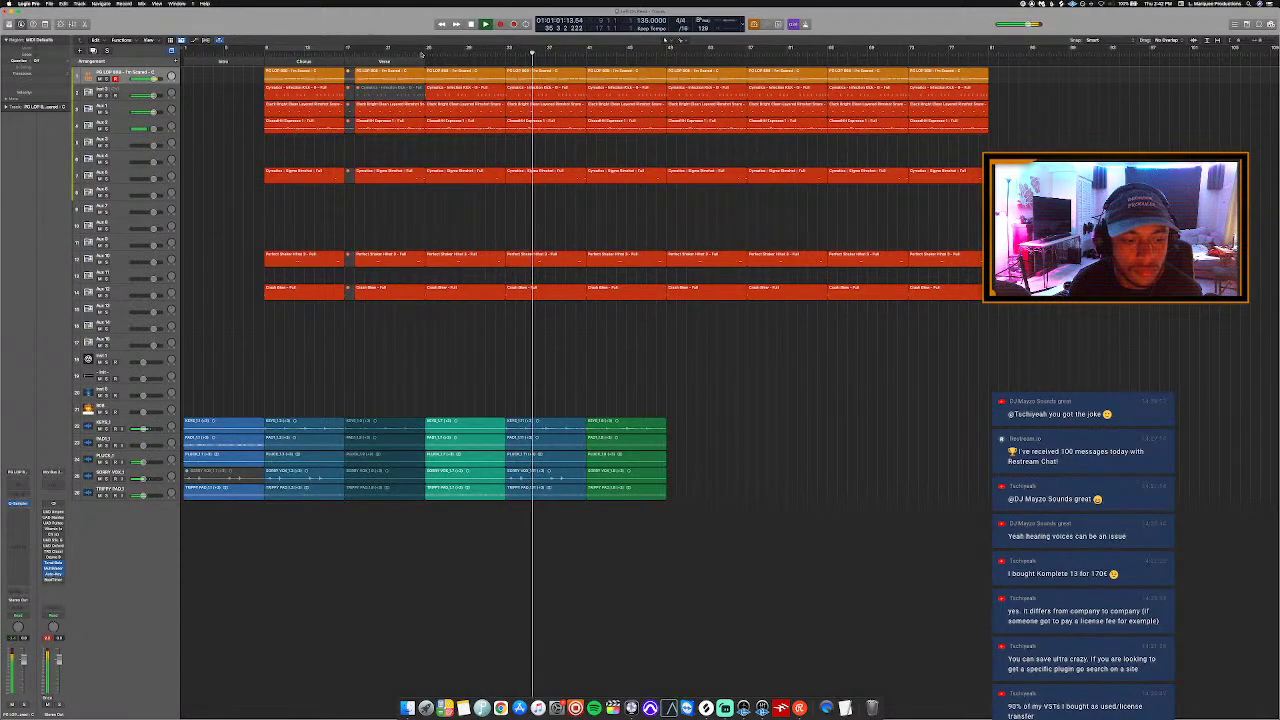
Step: Cycle bars 25 to 33 and replace the vocal region there with a copy of the one at bar 33
left_click_drag(424, 50, 507, 50)
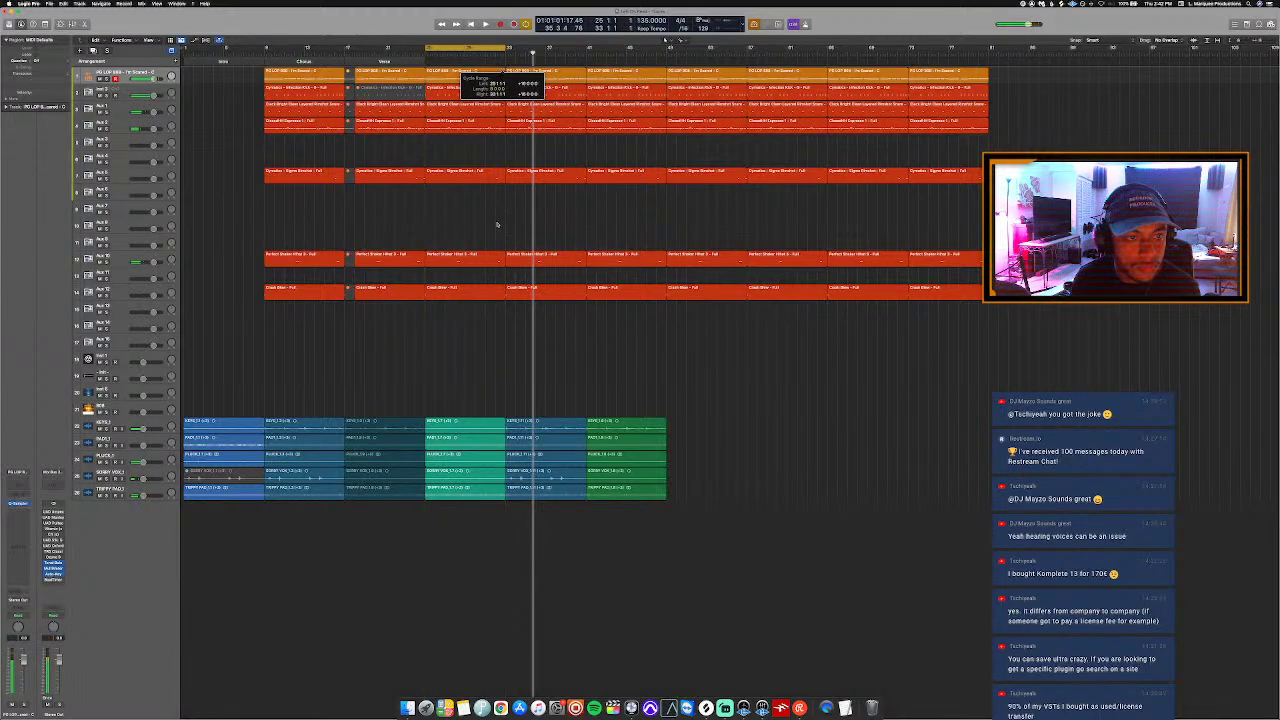
key("space")
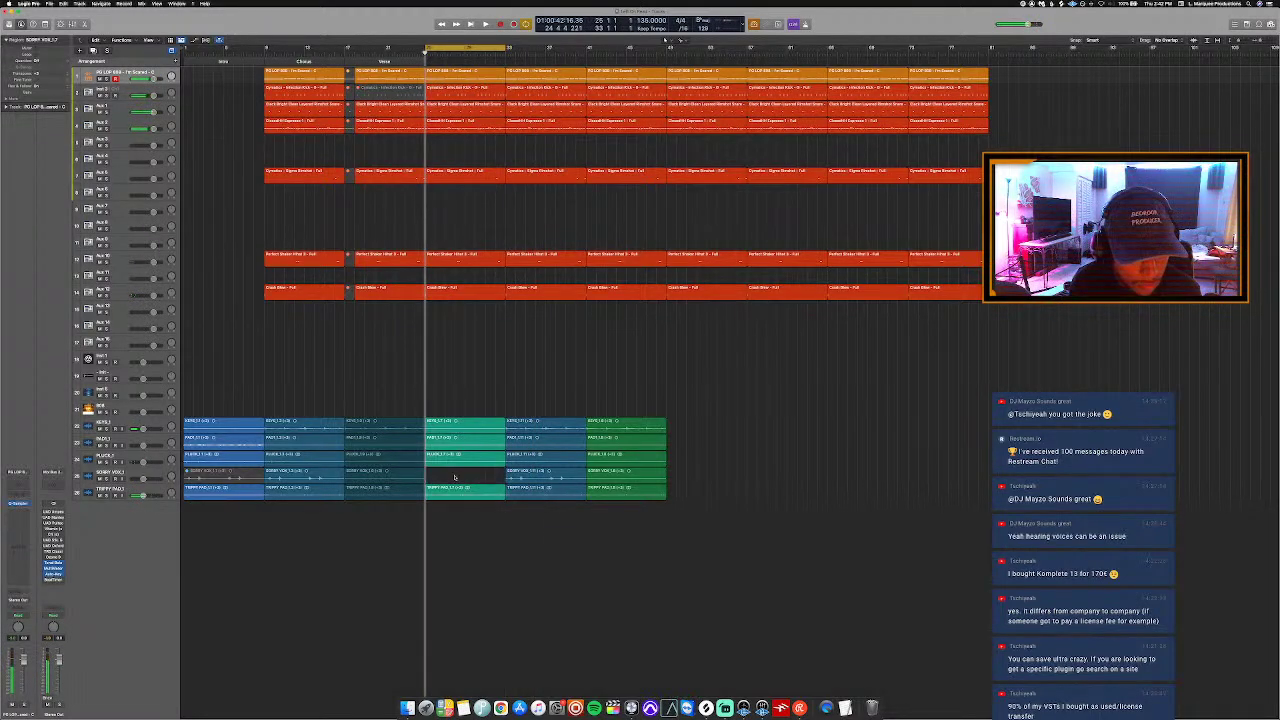
left_click_drag(537, 477, 462, 484)
key("space")
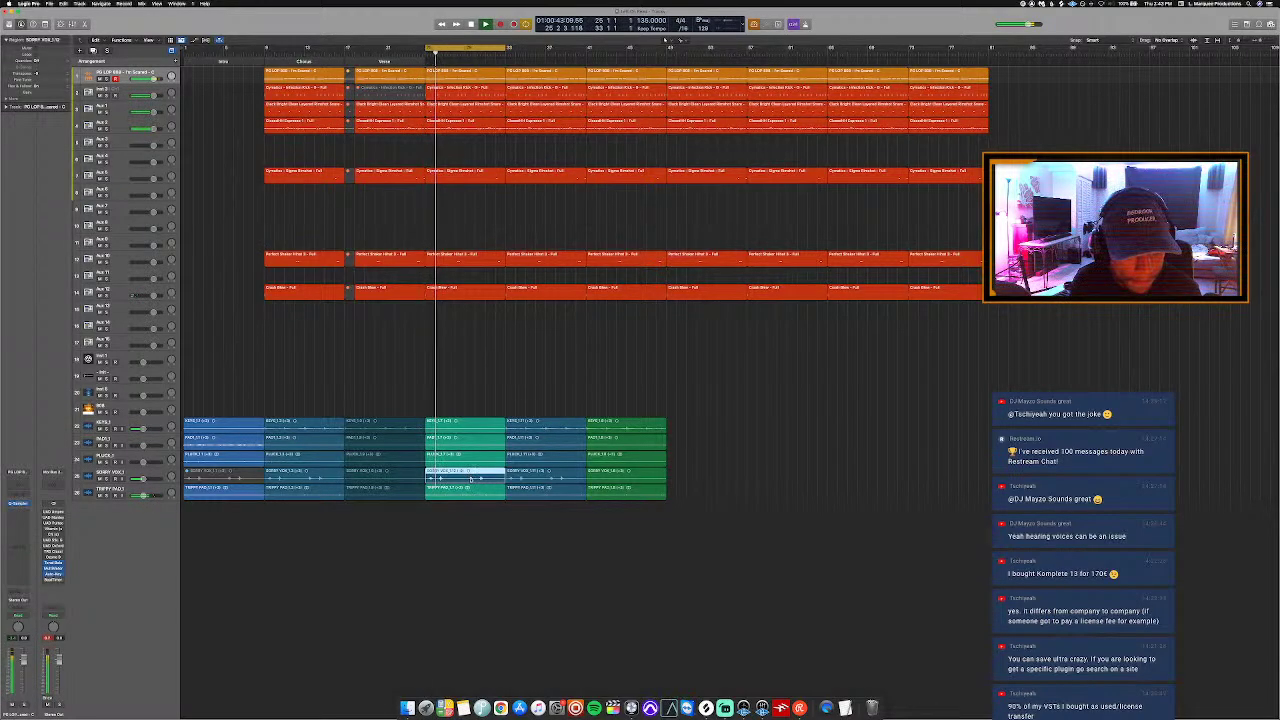
Step: Cut the vocal region at bar 25 just before its second vocal hit using the Scissors tool, and delete the remainder
double_click(471, 479)
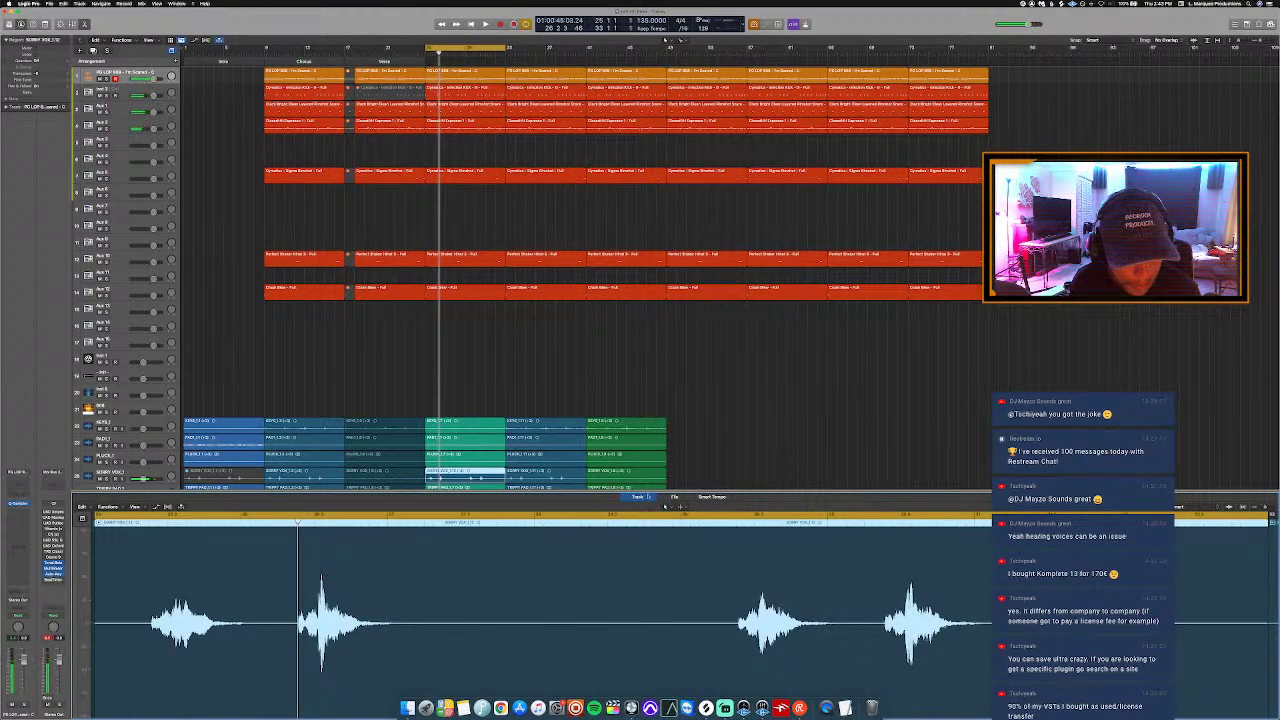
left_click(682, 507)
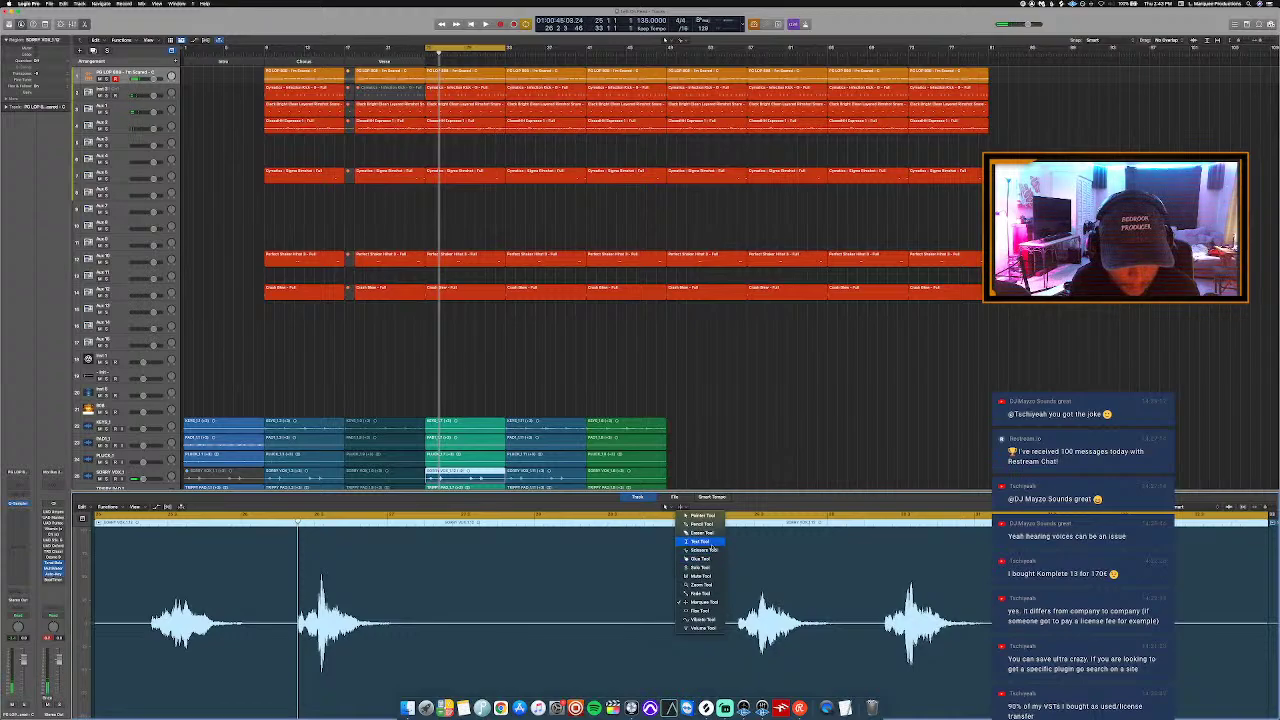
left_click(705, 541)
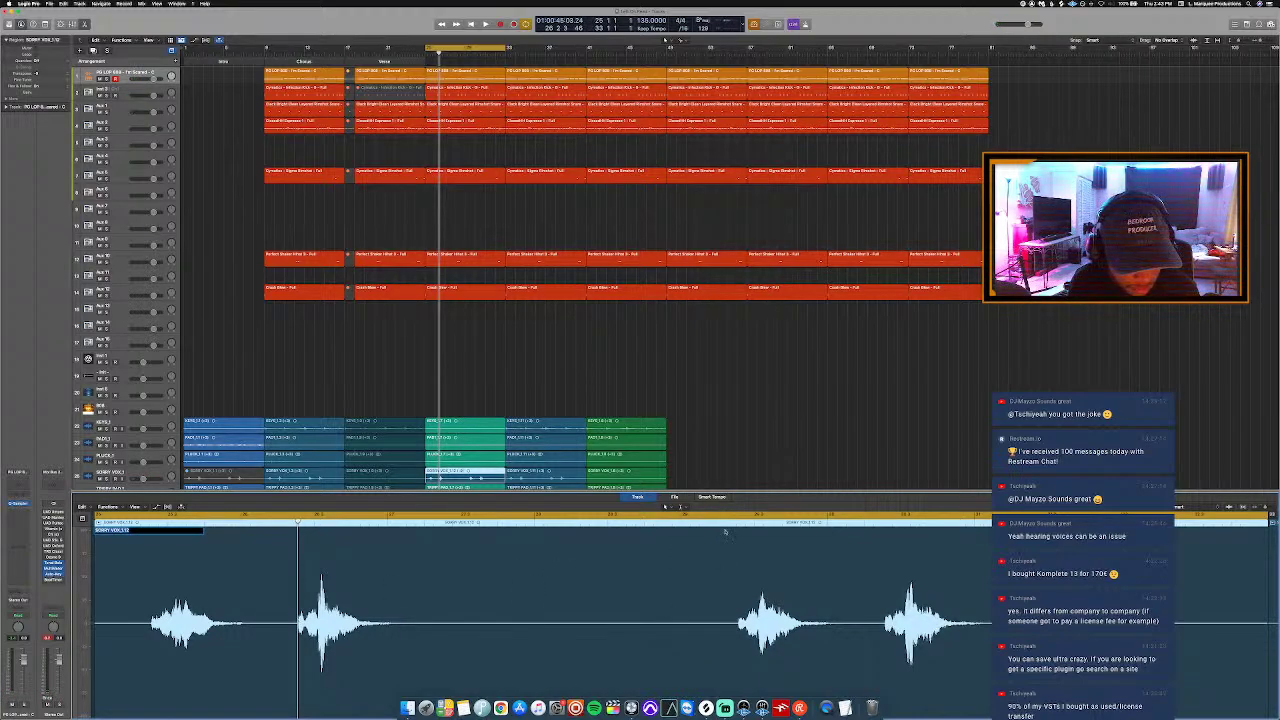
left_click(682, 507)
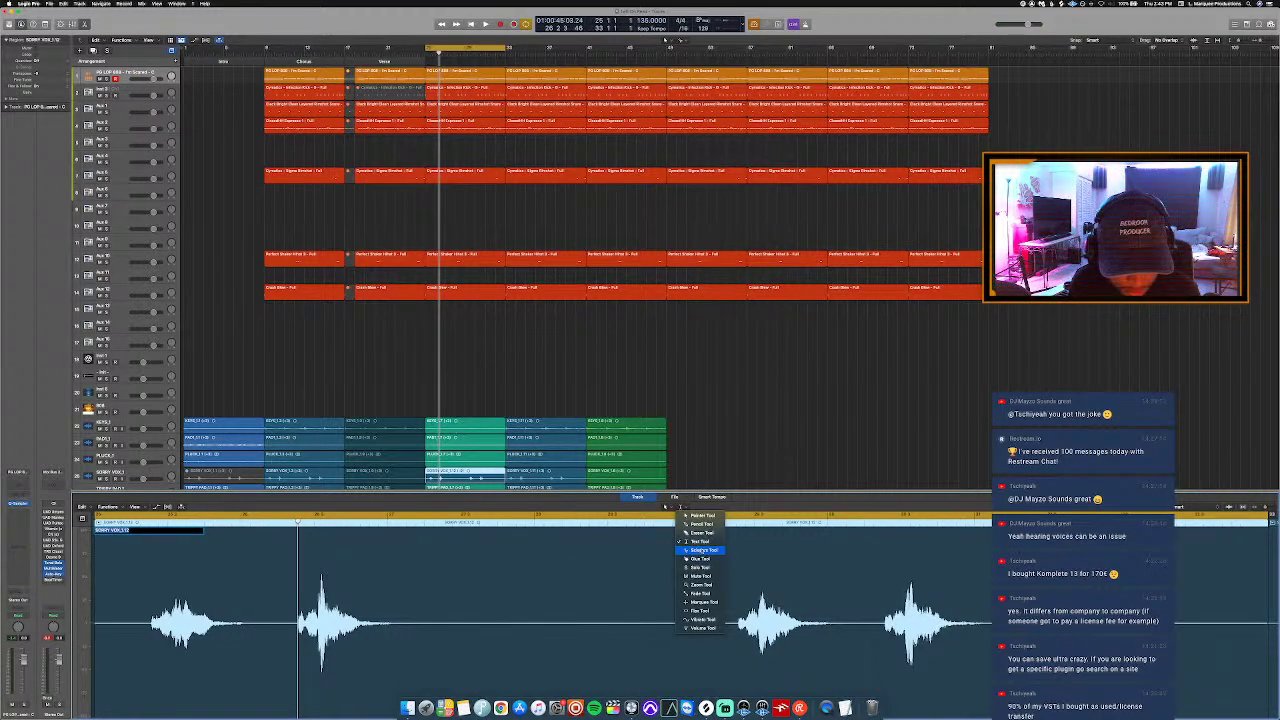
left_click(703, 550)
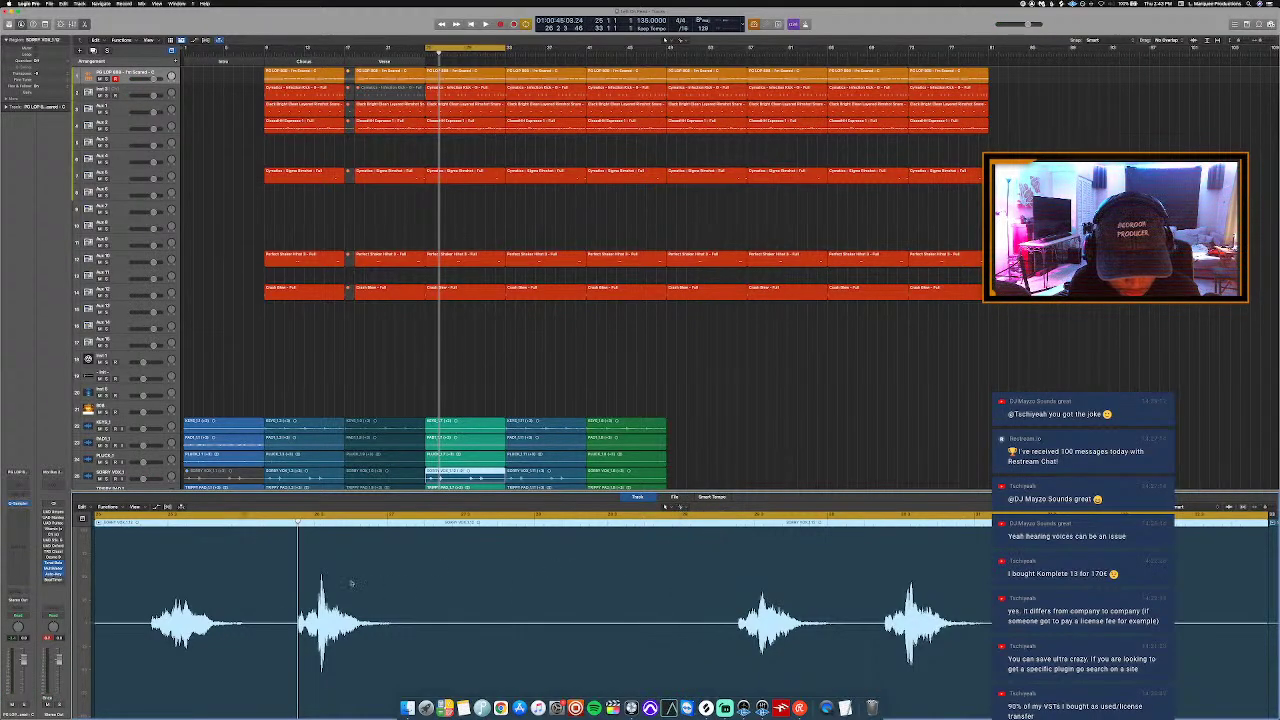
left_click(286, 614)
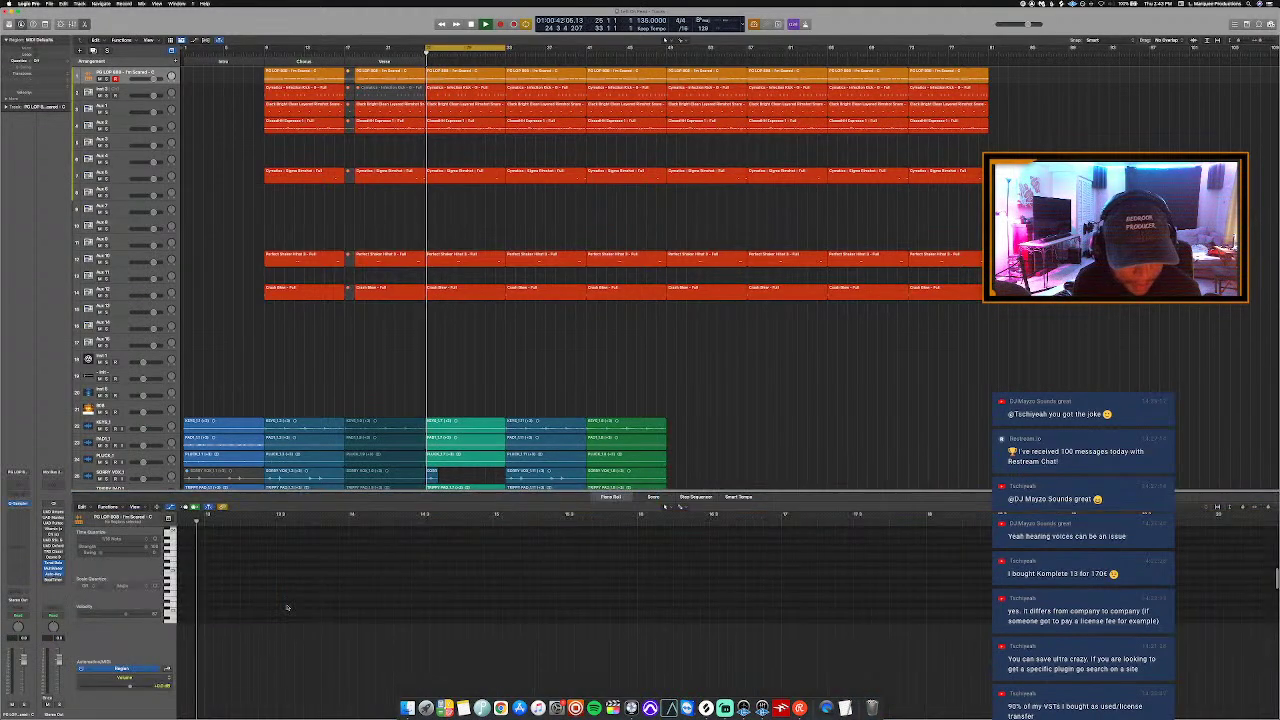
key("e")
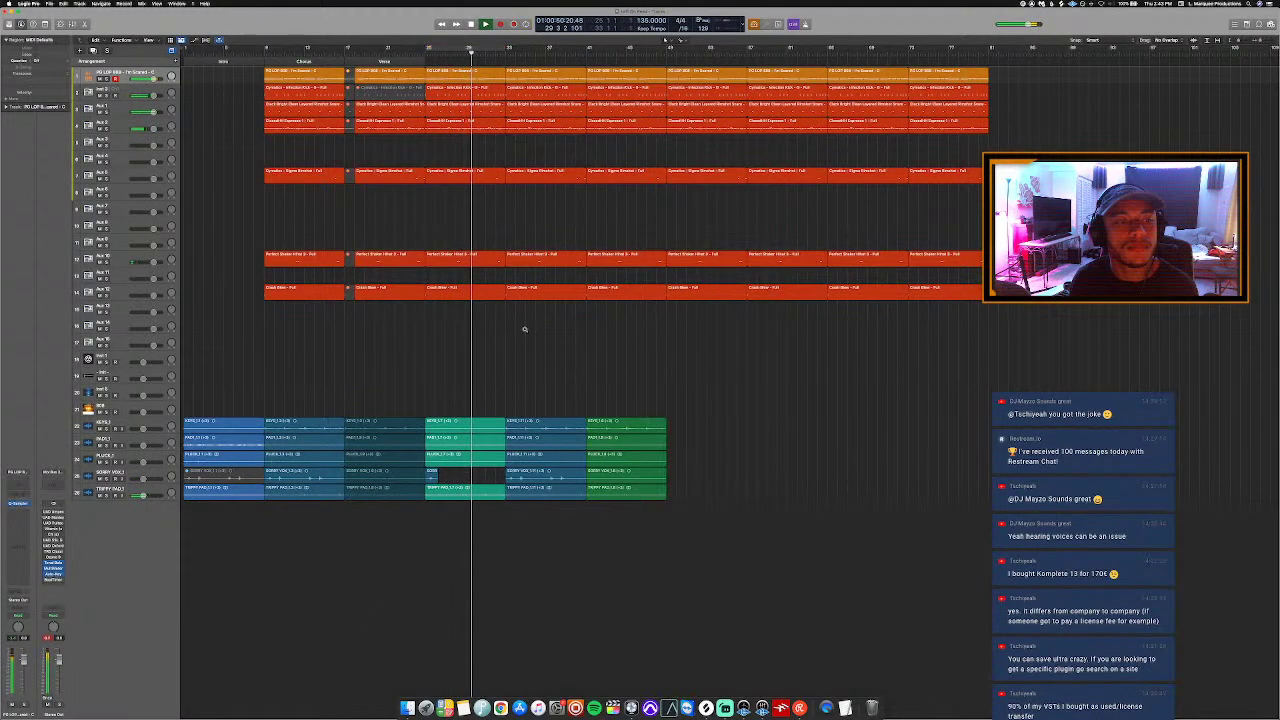
scroll(517, 329, "up", 5)
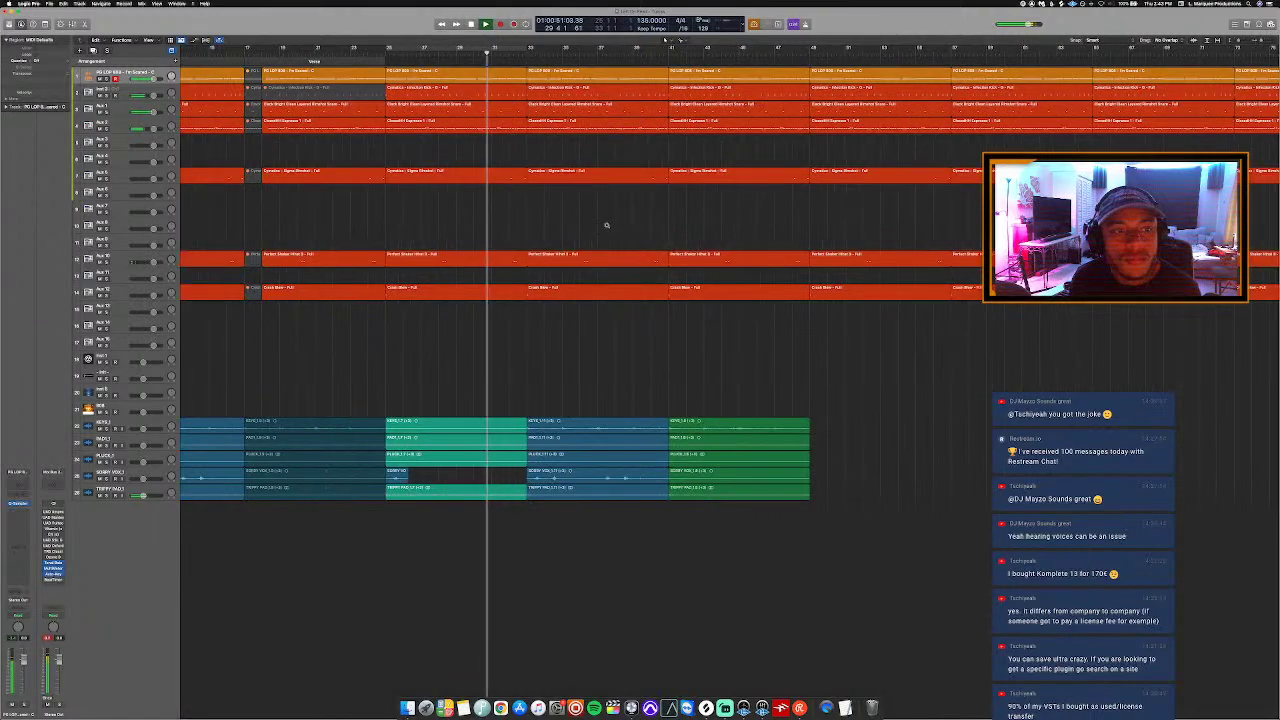
scroll(509, 50, "up", 1)
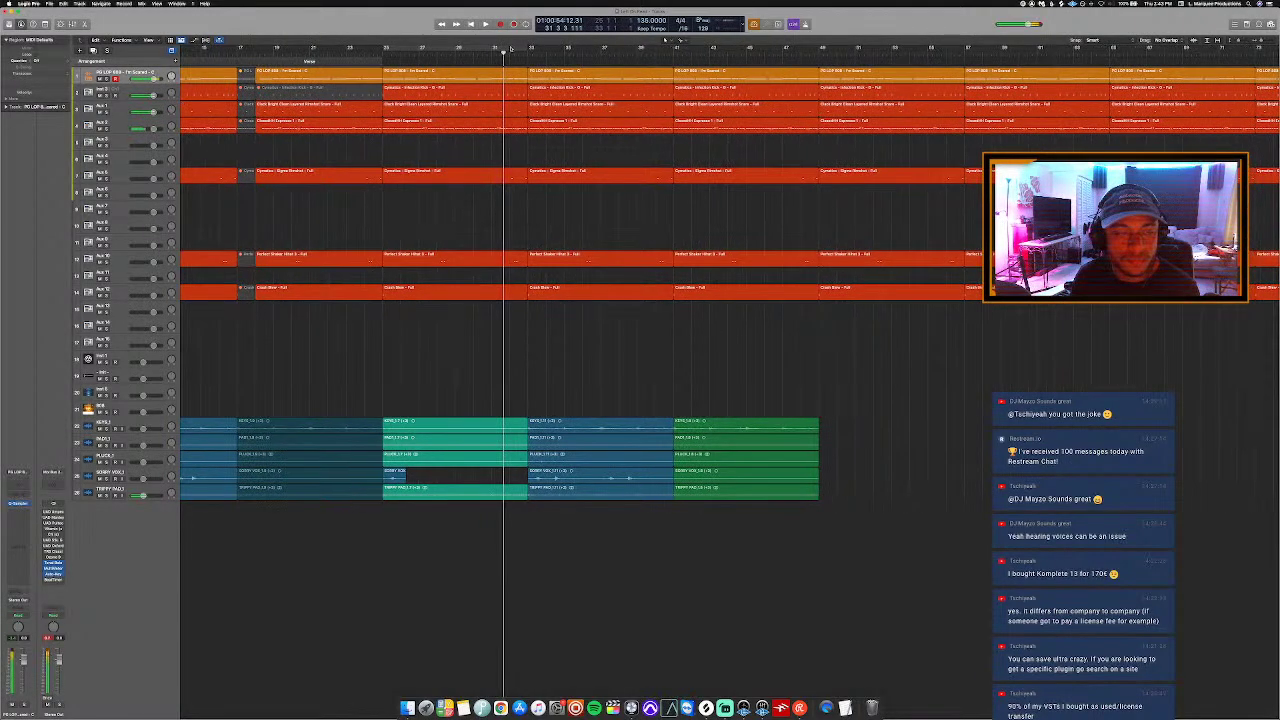
Step: Cycle bar 32 and, in the 808 region starting at bar 25, replace the second-to-last note with three short repeated notes
double_click(520, 93)
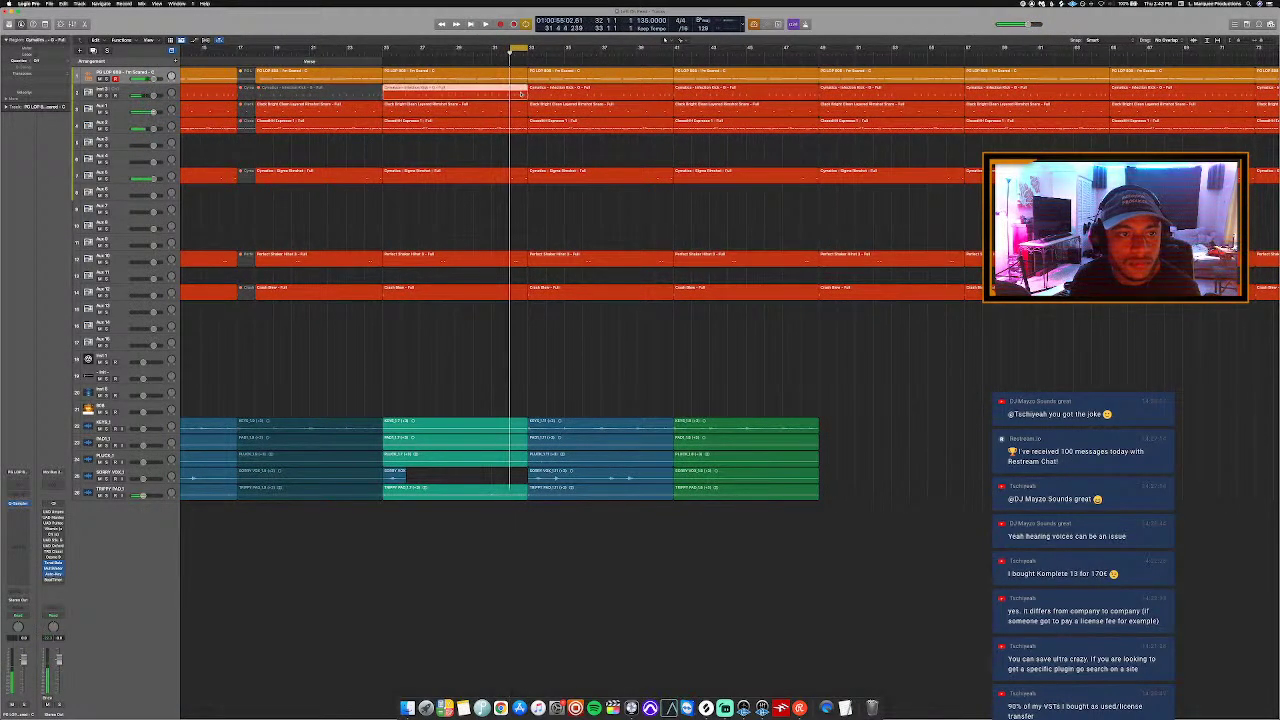
key("Up")
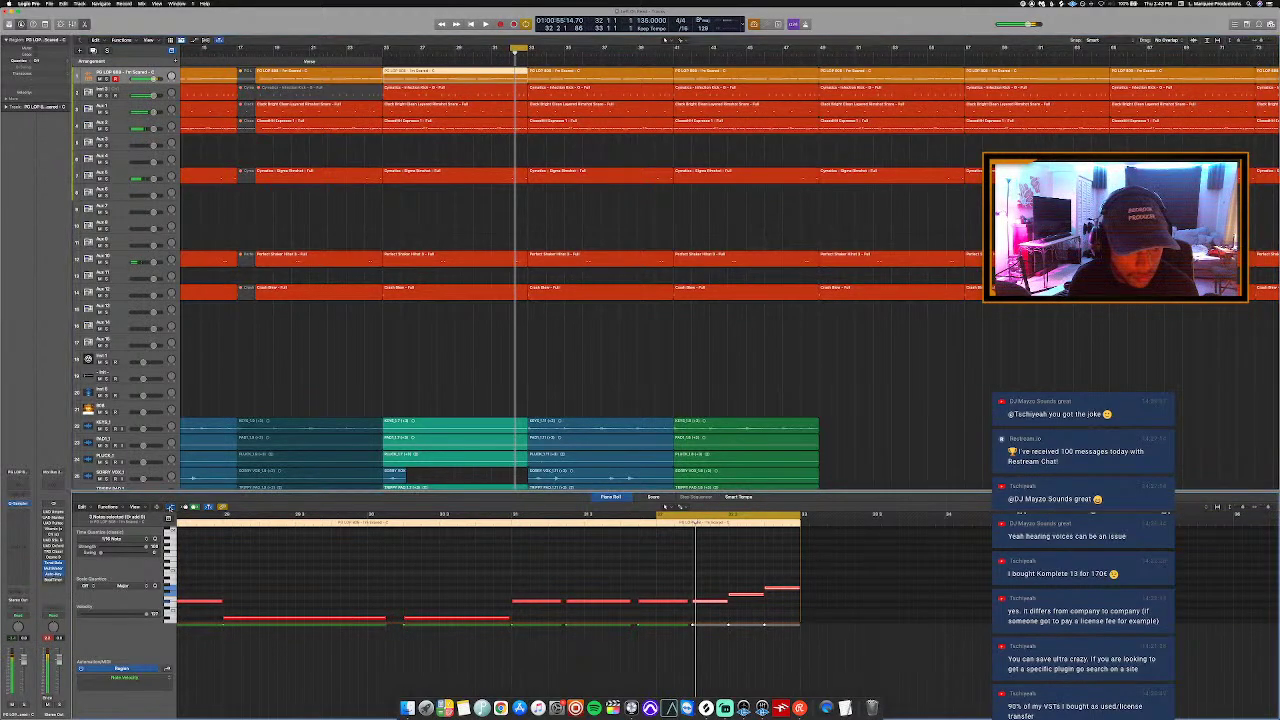
mouse_move(705, 578)
left_mouse_down()
mouse_move(782, 591)
mouse_move(697, 560)
left_mouse_up()
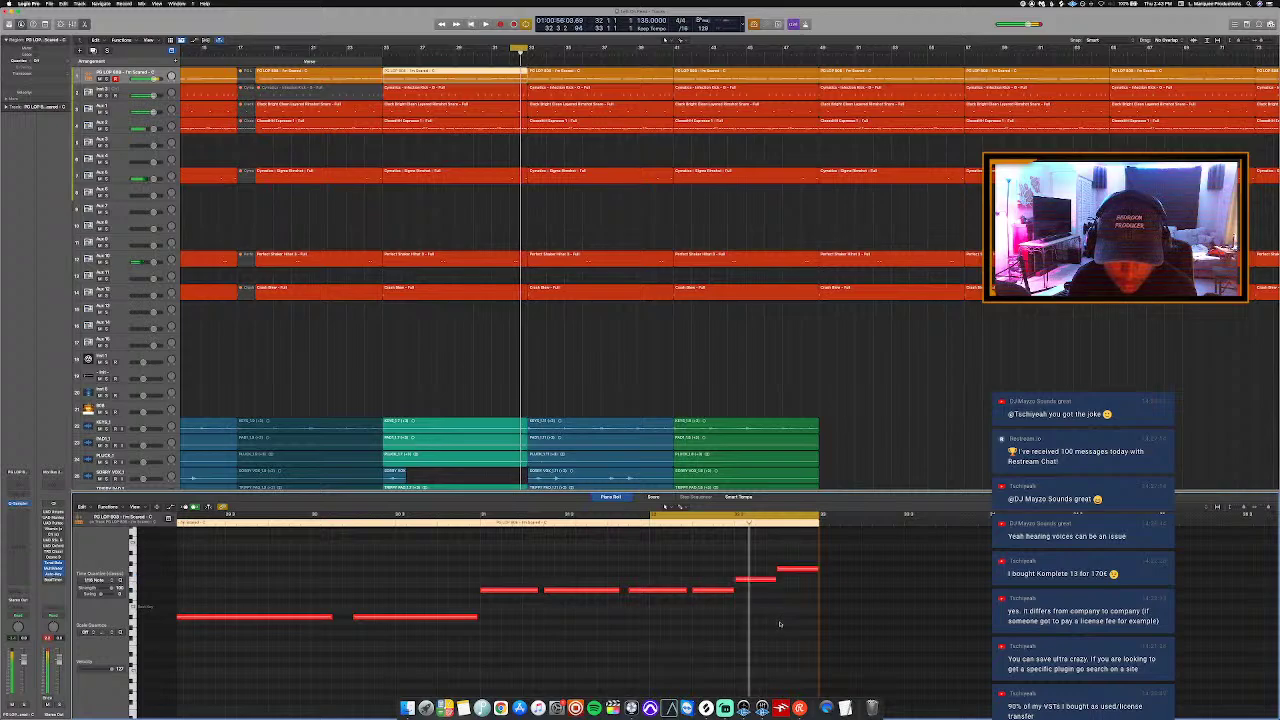
key("t")
left_click(782, 623)
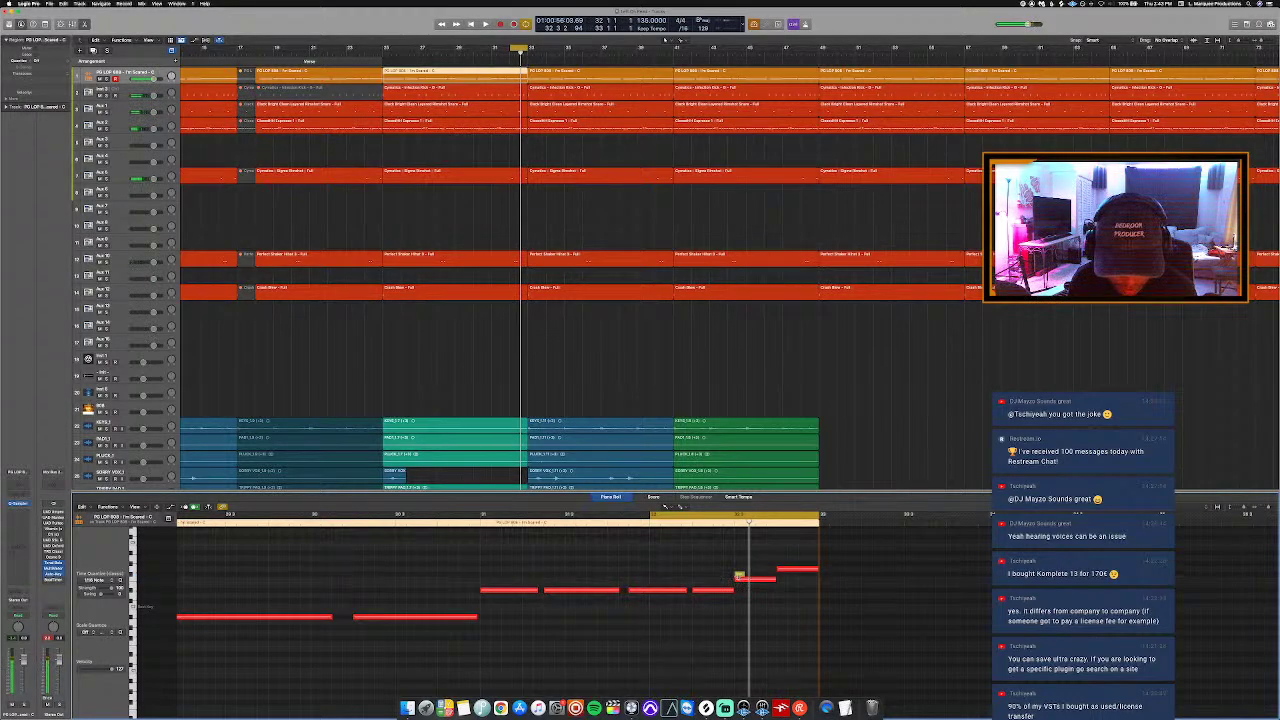
left_click(740, 581)
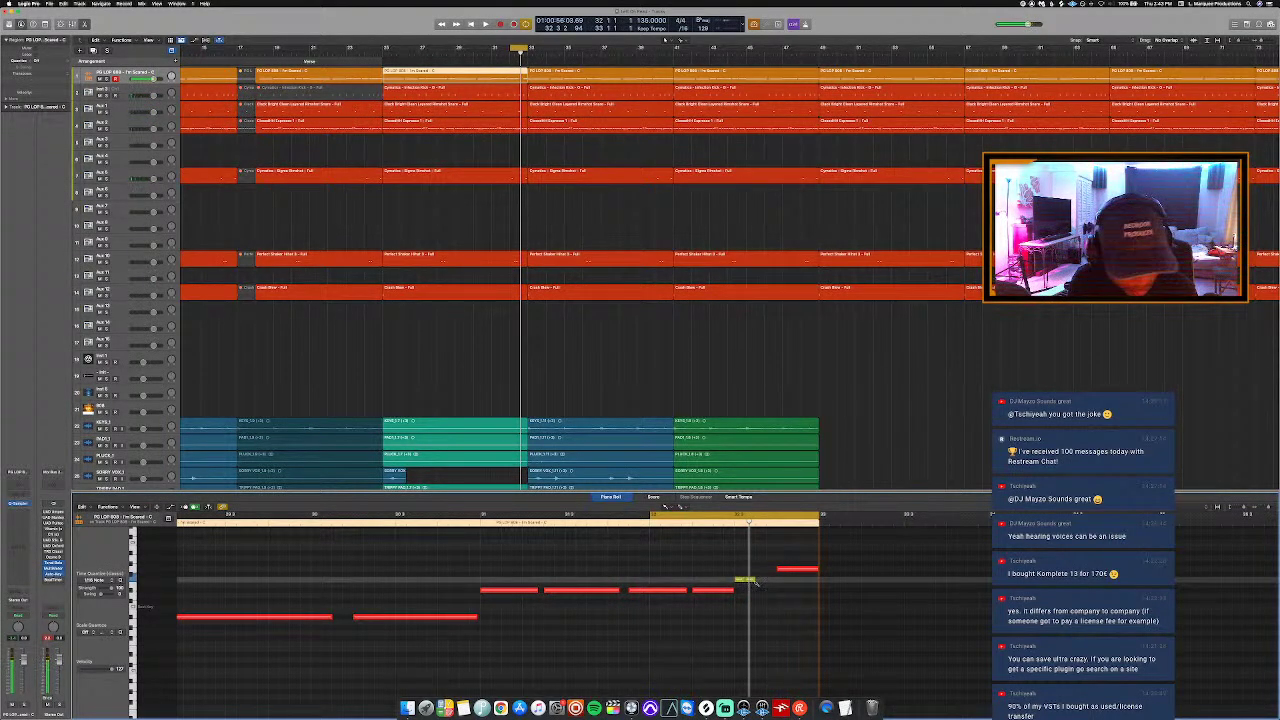
key("space")
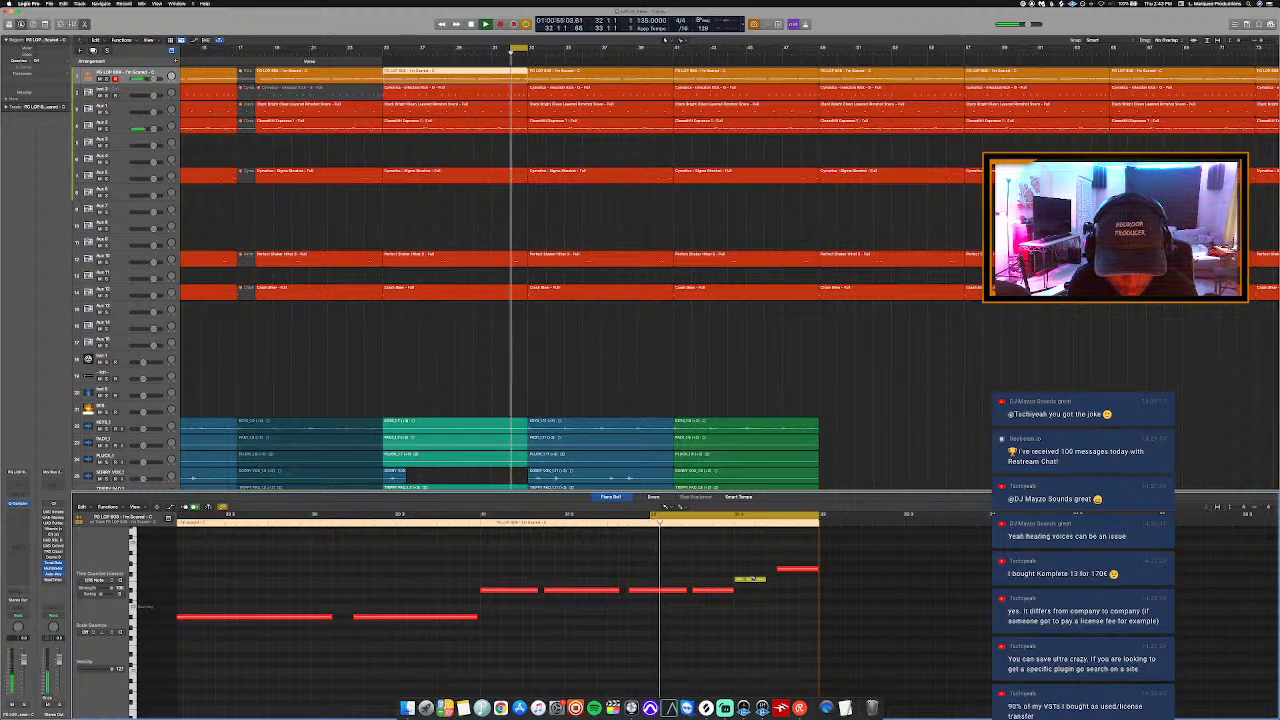
key("space")
key("t")
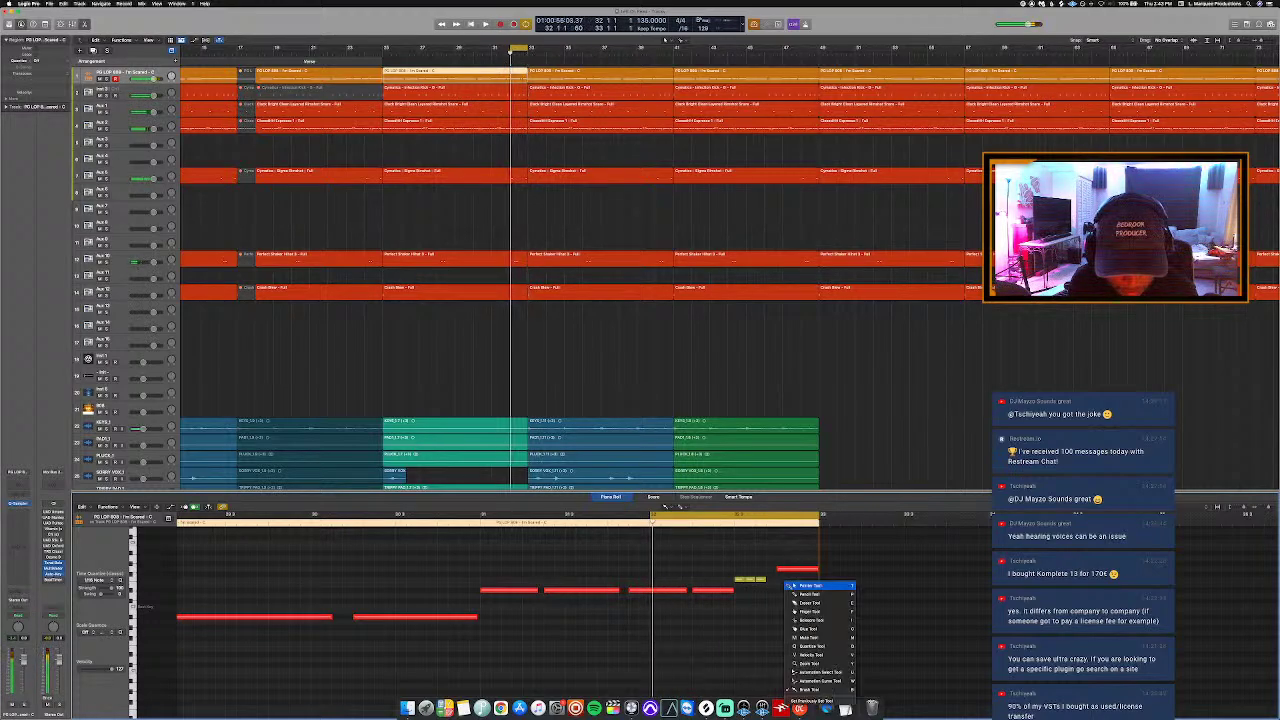
key("t")
key("t")
key("t")
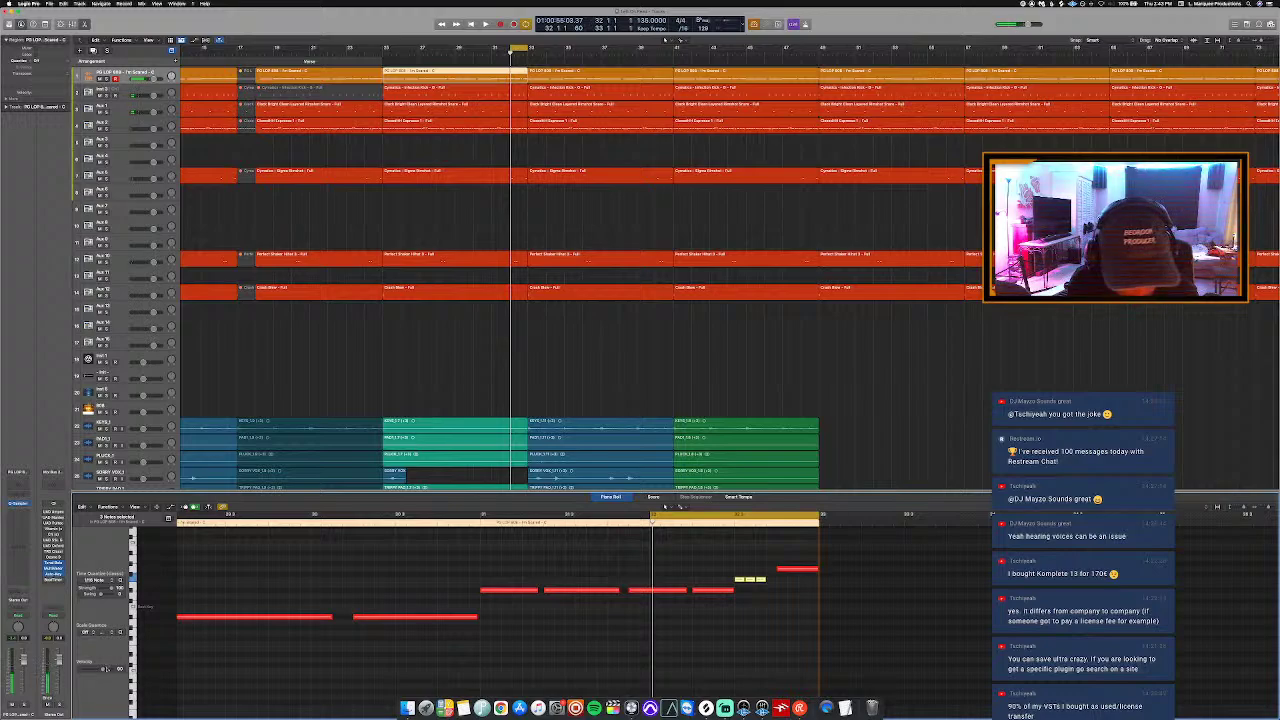
Step: Raise the new 808 notes to velocity 127, extend them with Trim Note to Following Notes (Force Legato), and play them back
right_click(752, 580)
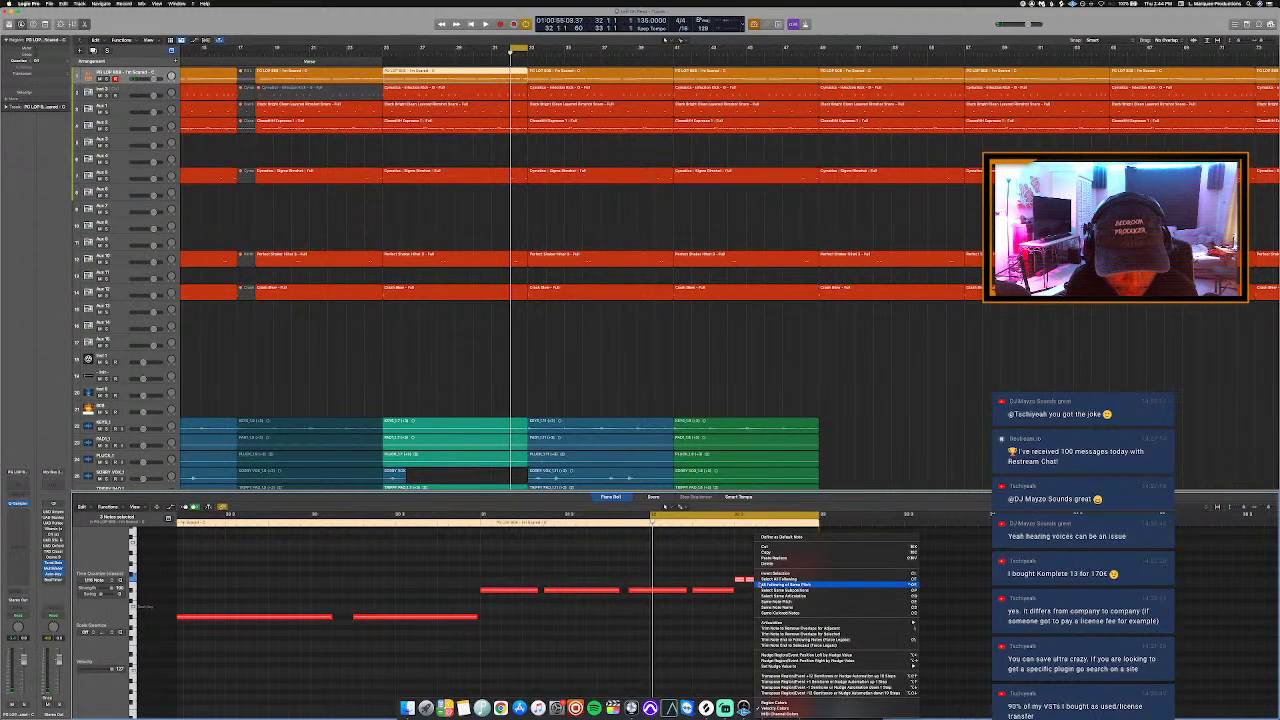
left_click(836, 639)
key("space")
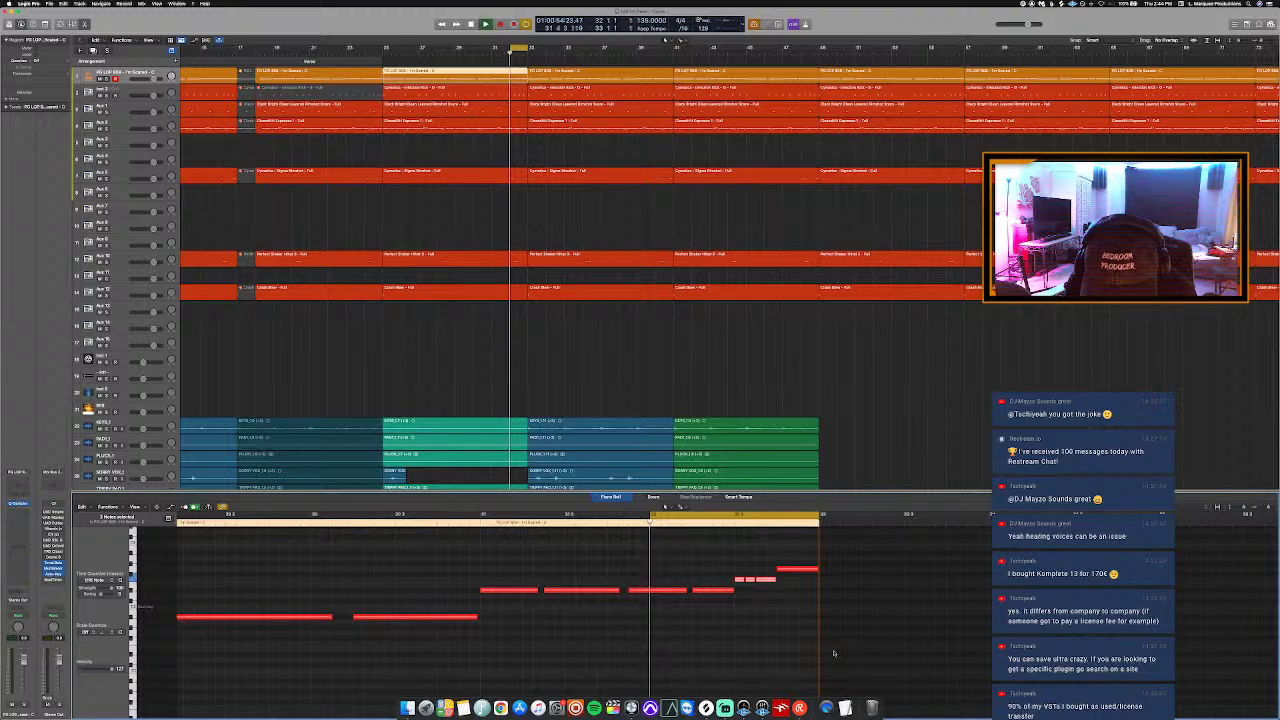
Step: Mute the last three kick notes and the final snare note in the regions ending at bar 33
left_click(503, 93)
scroll(685, 537, "up", 1)
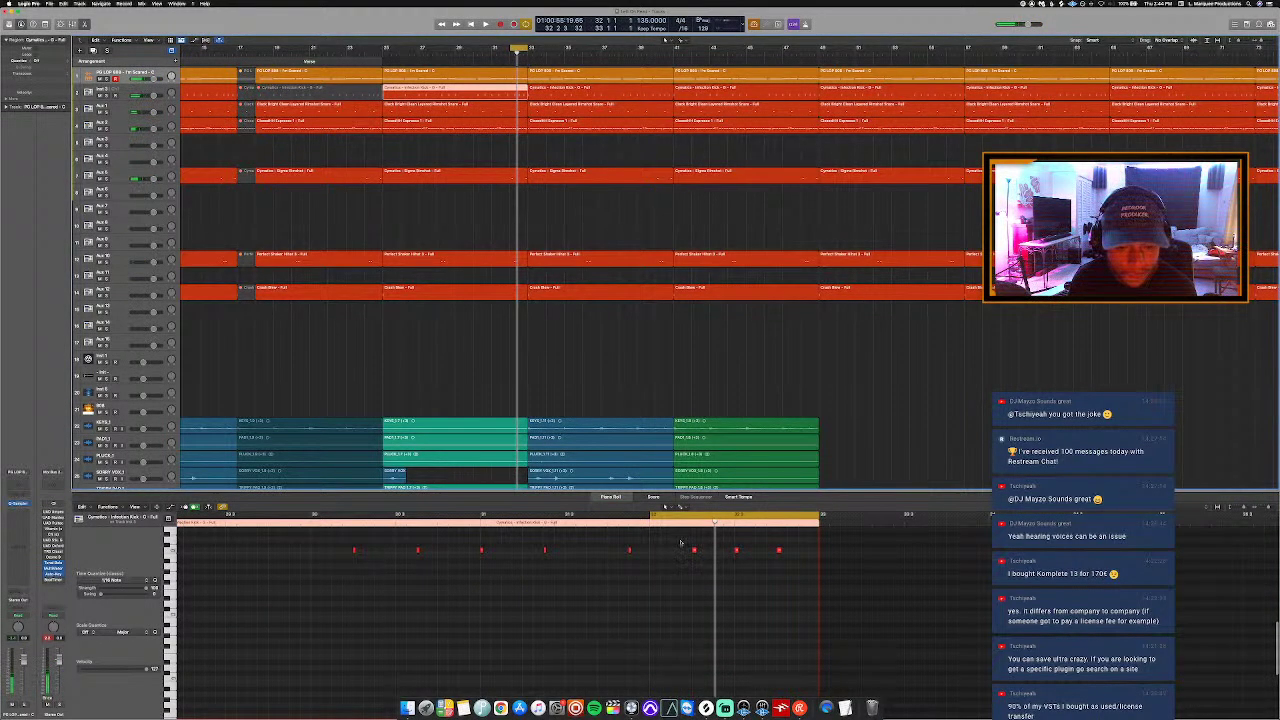
left_click(840, 564)
key("space")
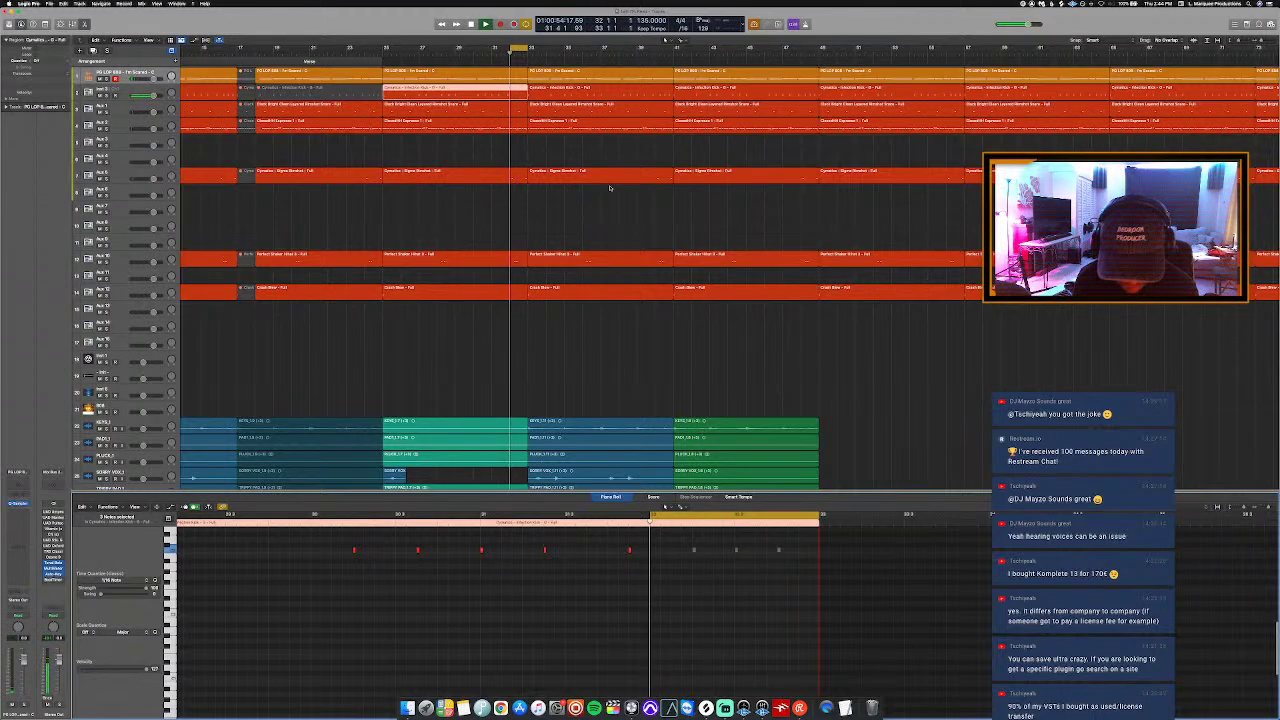
left_click(504, 113)
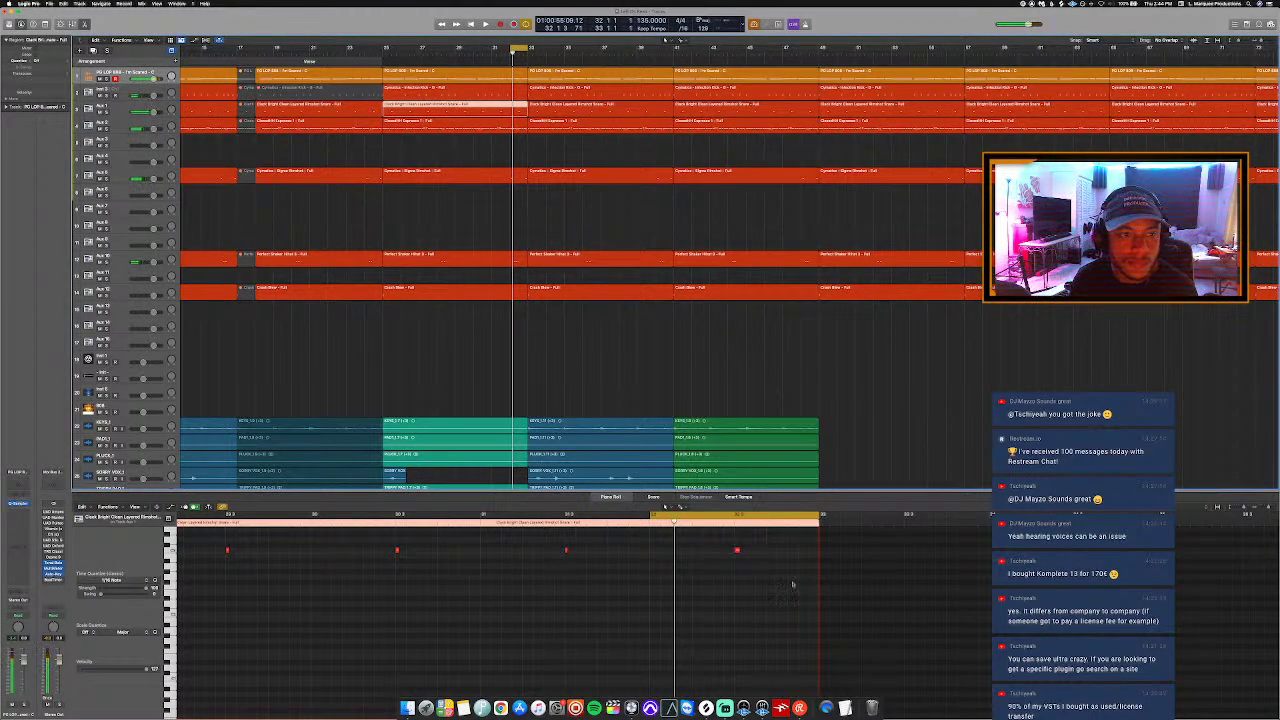
left_click_drag(781, 597, 719, 537)
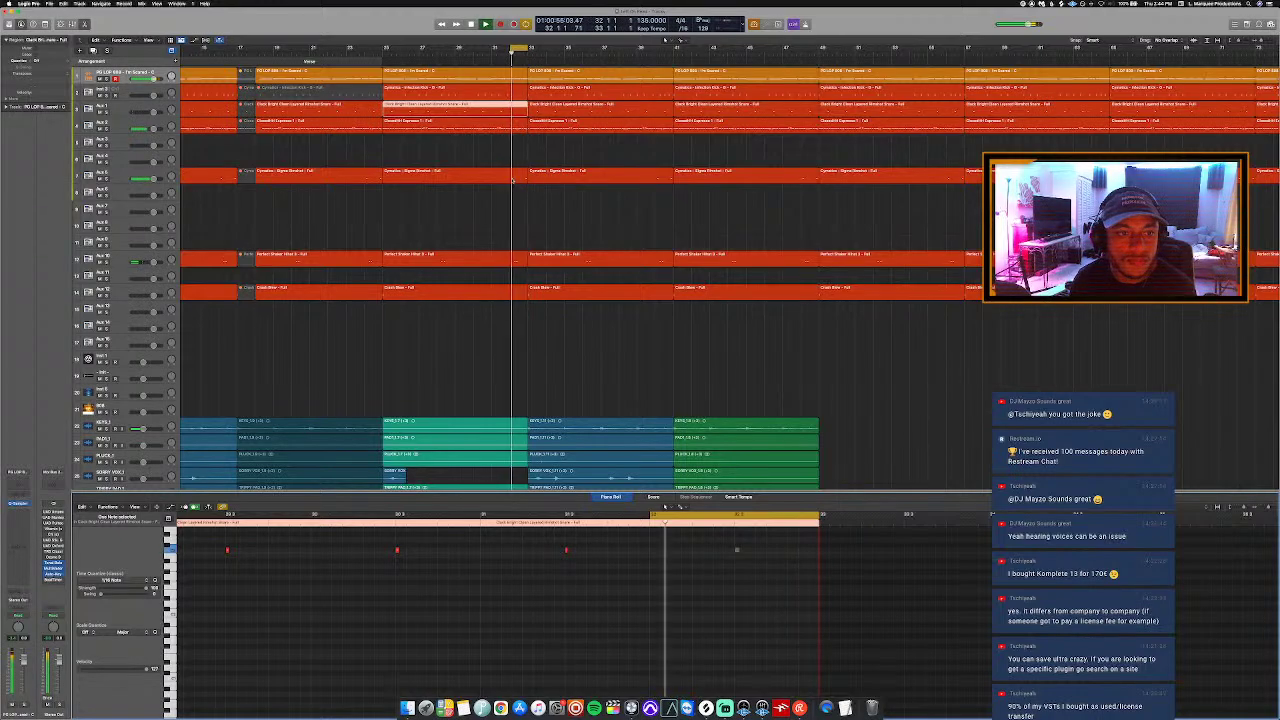
Step: Mute the last note of the Sigma Blendist region, then cut off and mute the Perfect Shaker region's end just before bar 33
left_click(500, 173)
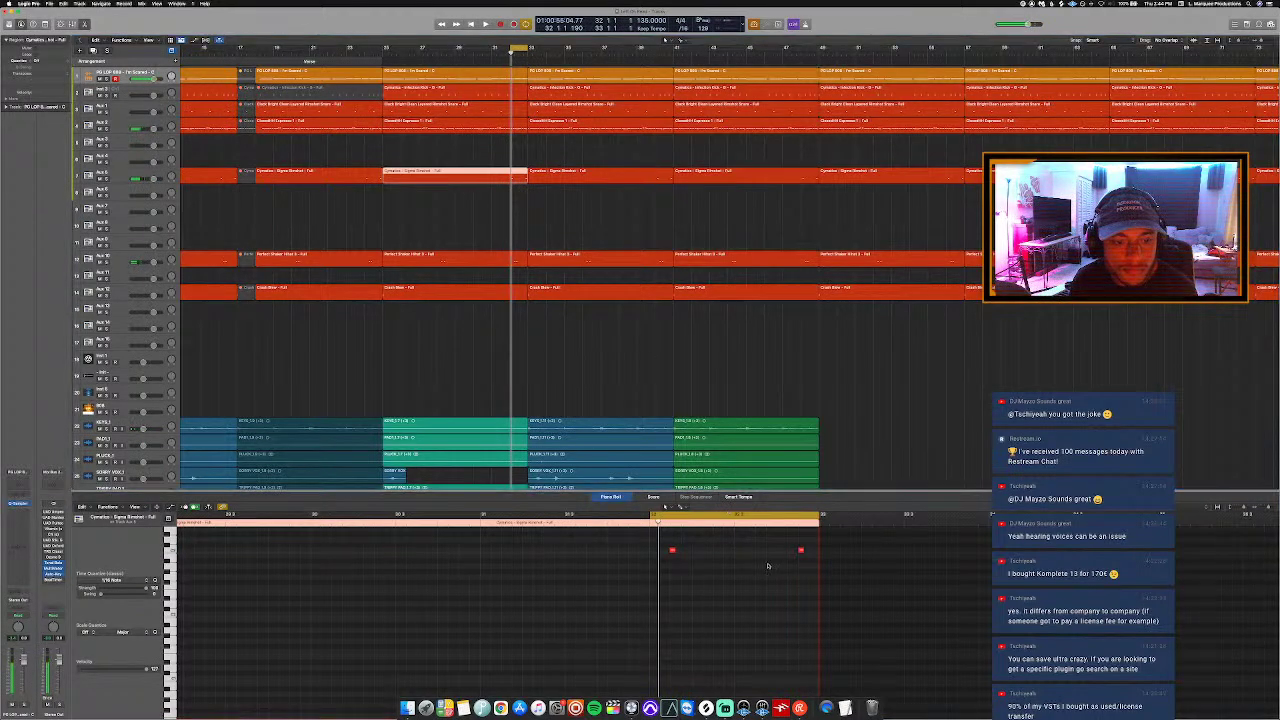
key("space")
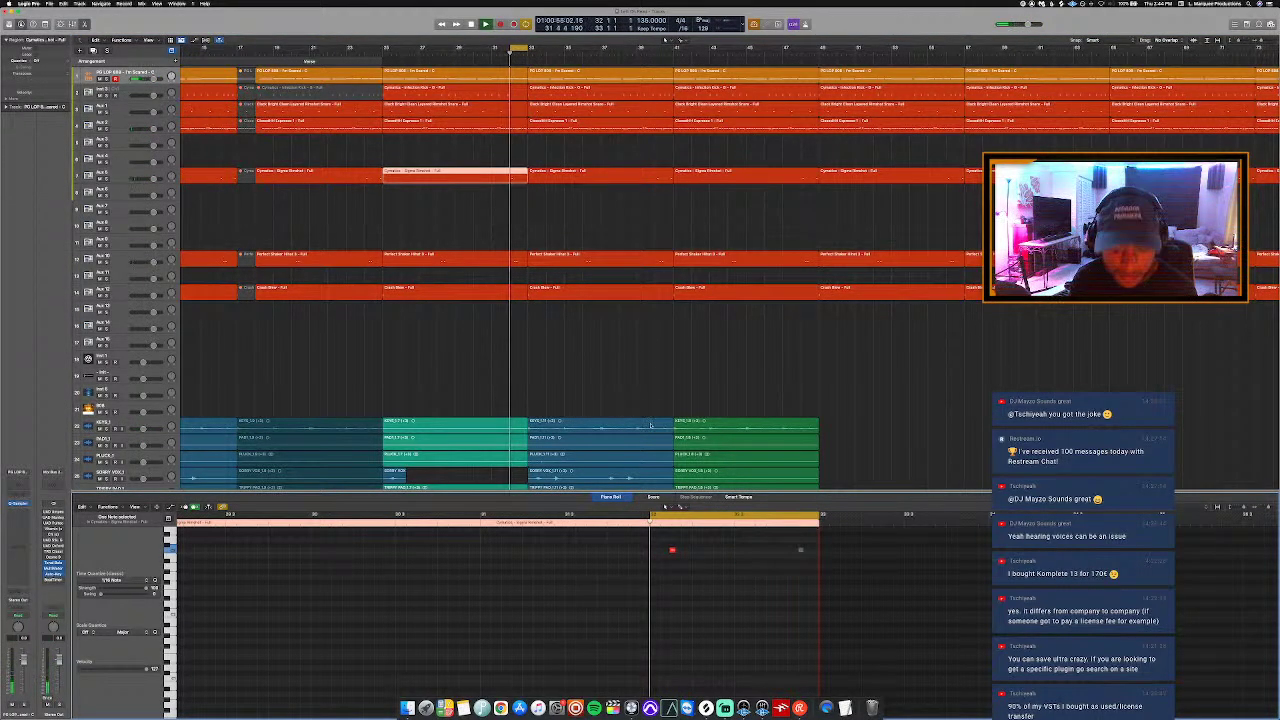
left_click(503, 261)
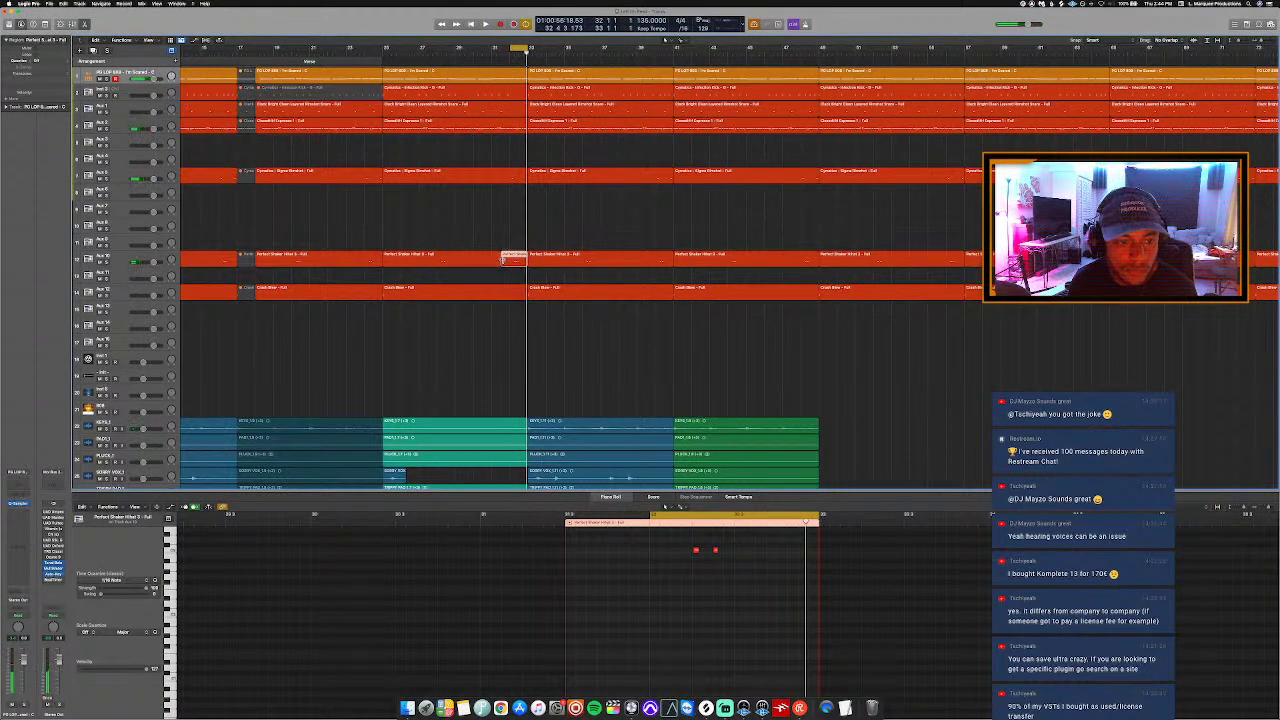
key("space")
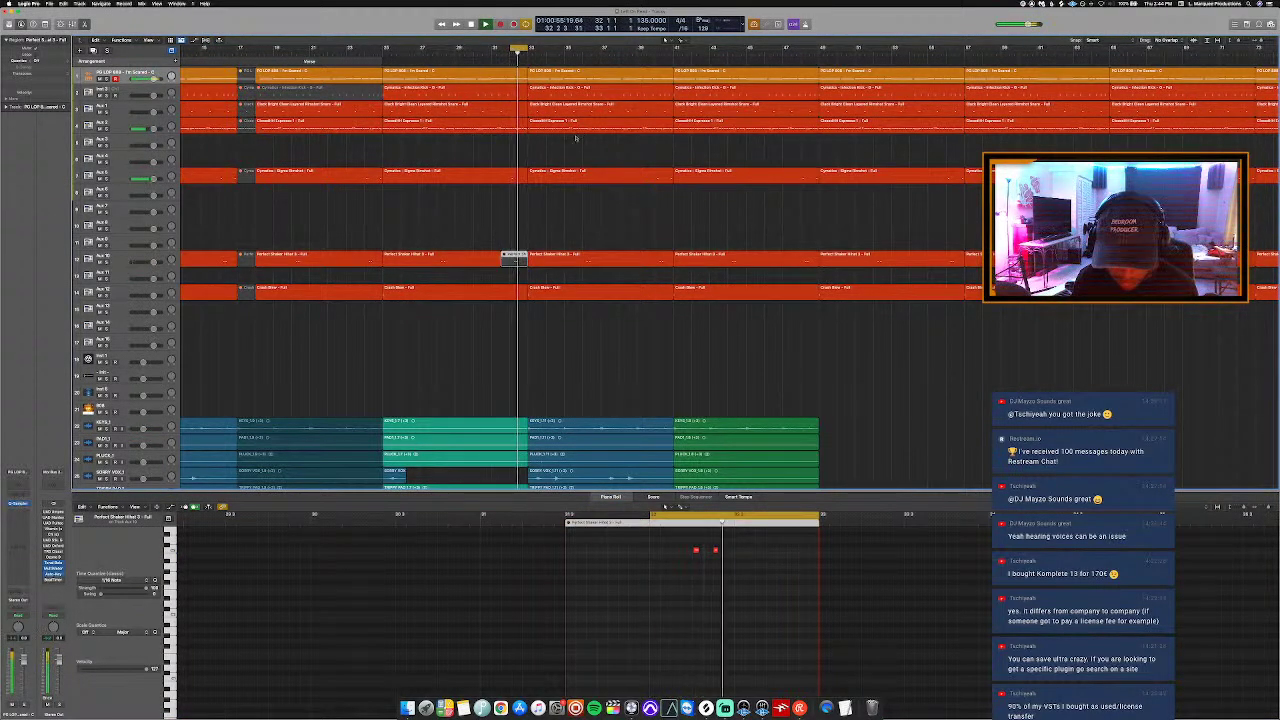
scroll(580, 138, "up", 1)
scroll(582, 139, "down", 1)
key("space")
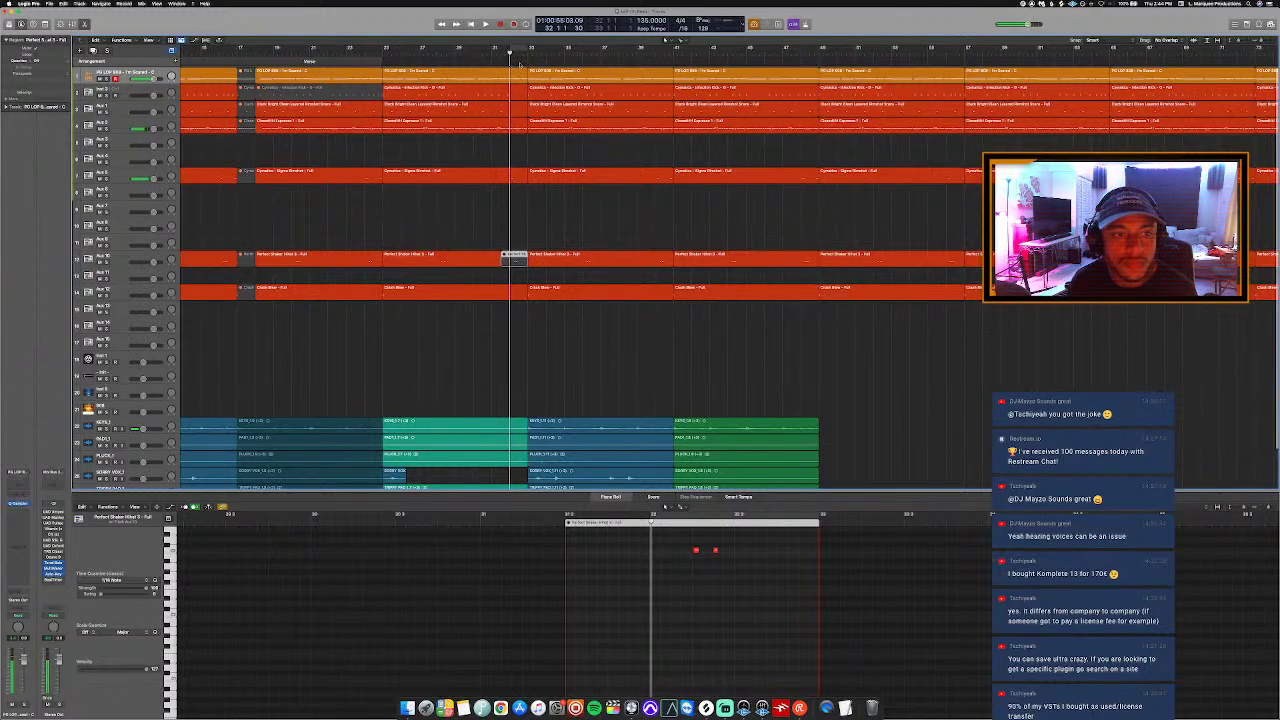
Step: Mute the hi-hat notes at the end of the region before bar 33, play the transition, and close the note editor
left_click(519, 120)
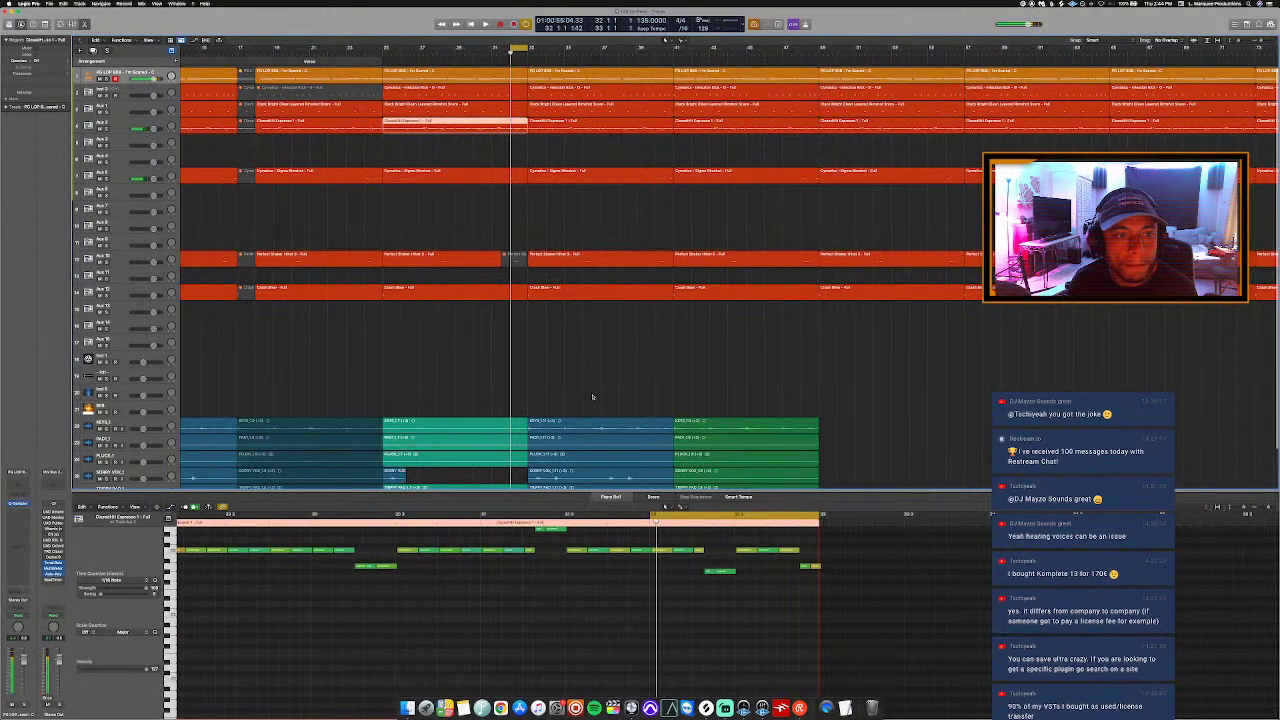
left_click(483, 524)
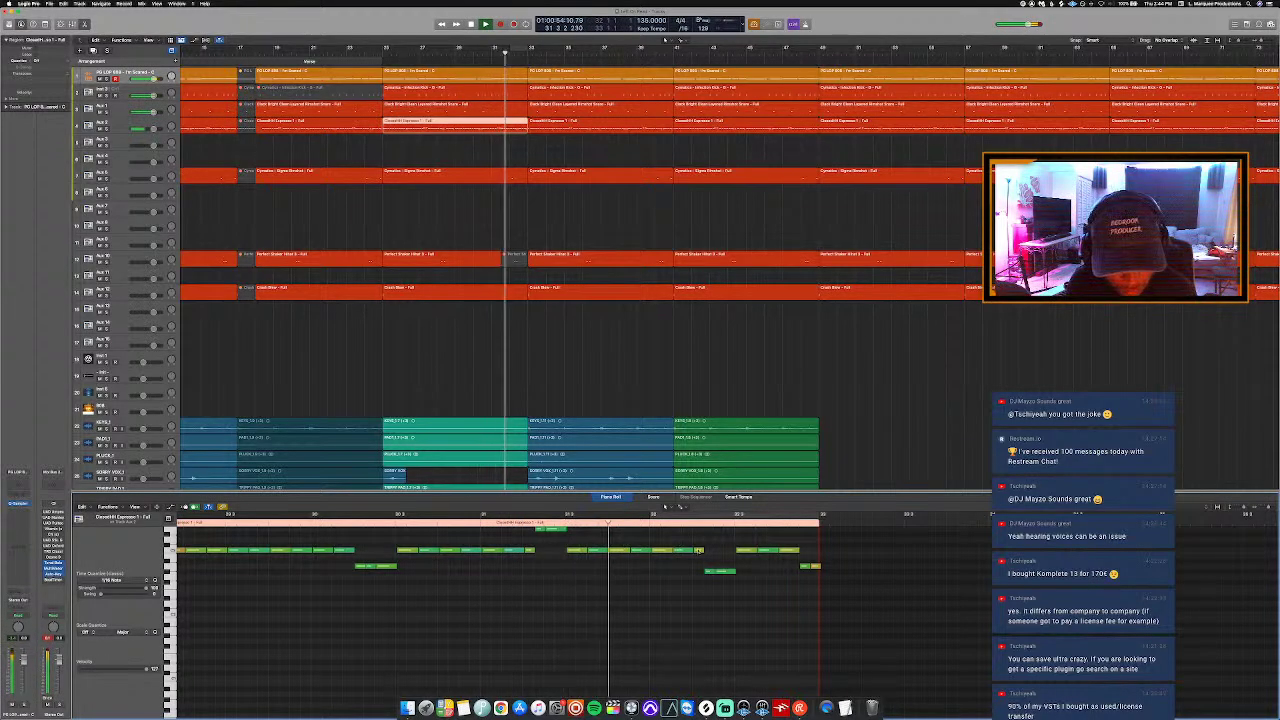
key("space")
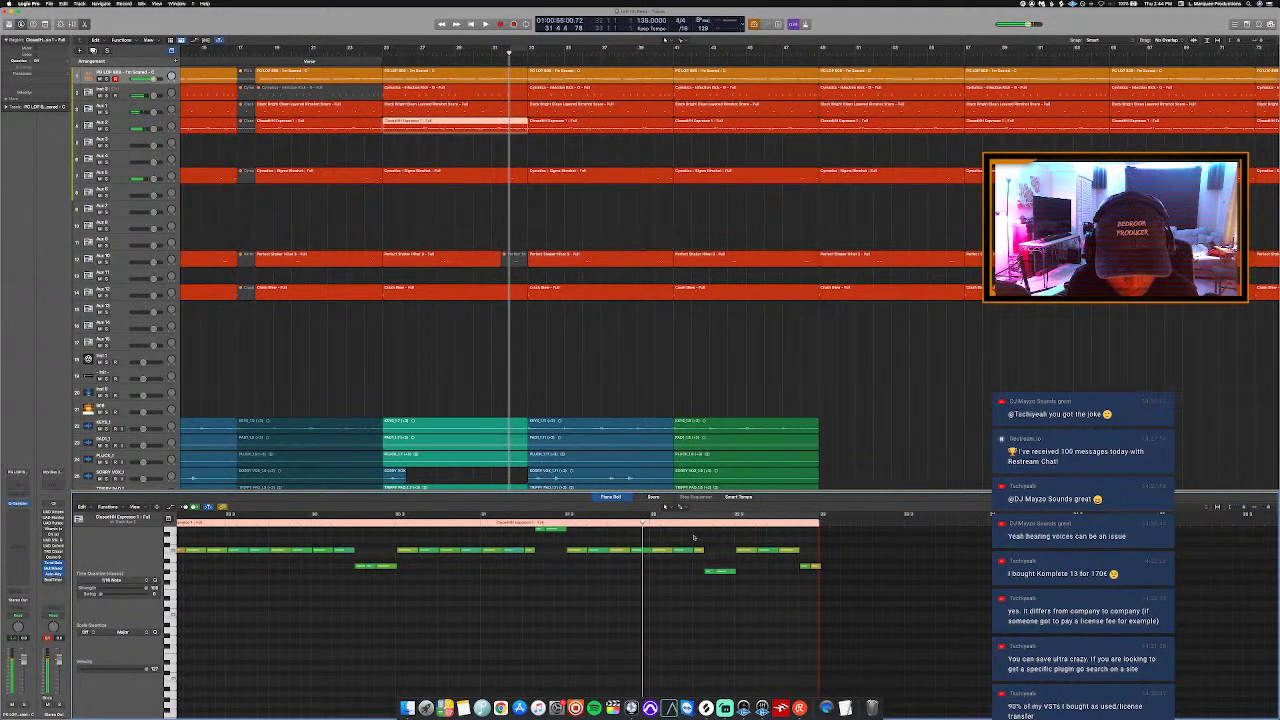
left_click_drag(693, 538, 863, 602)
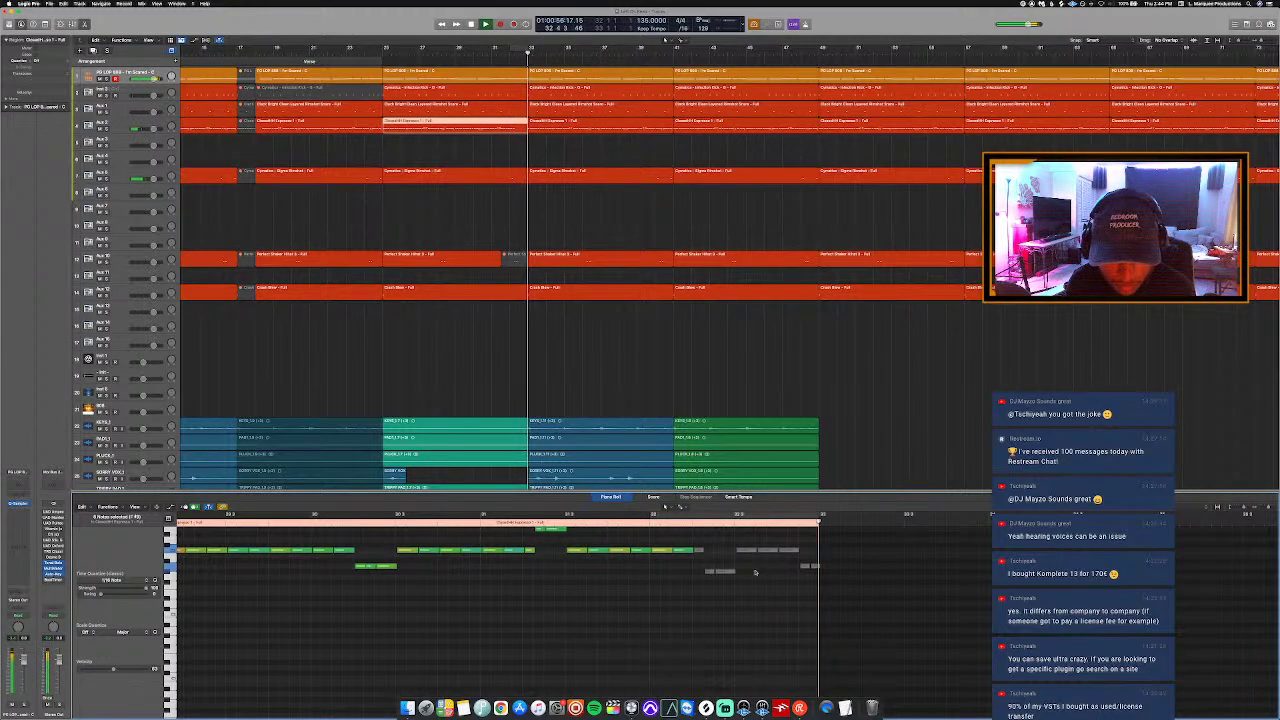
key("e")
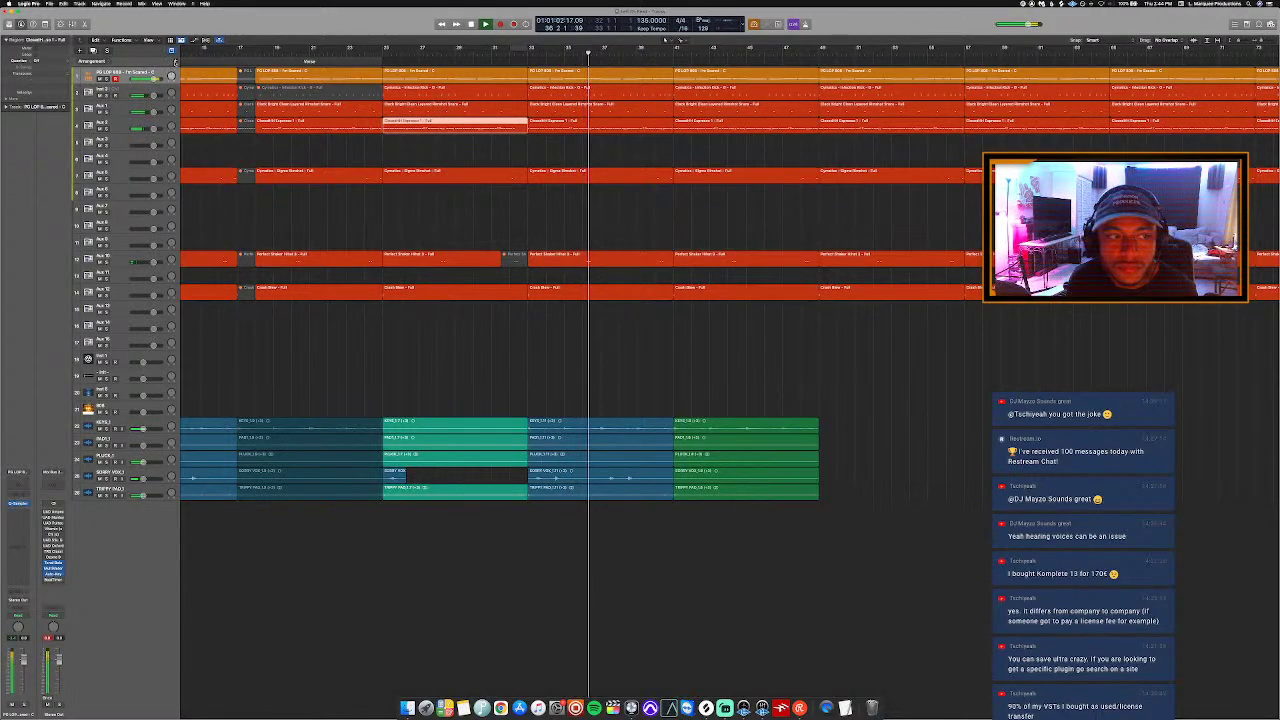
Step: Add arrangement markers after the first verse, naming bars 25 to 33 Verse and bars 33 to 41 Chorus
left_click(560, 61)
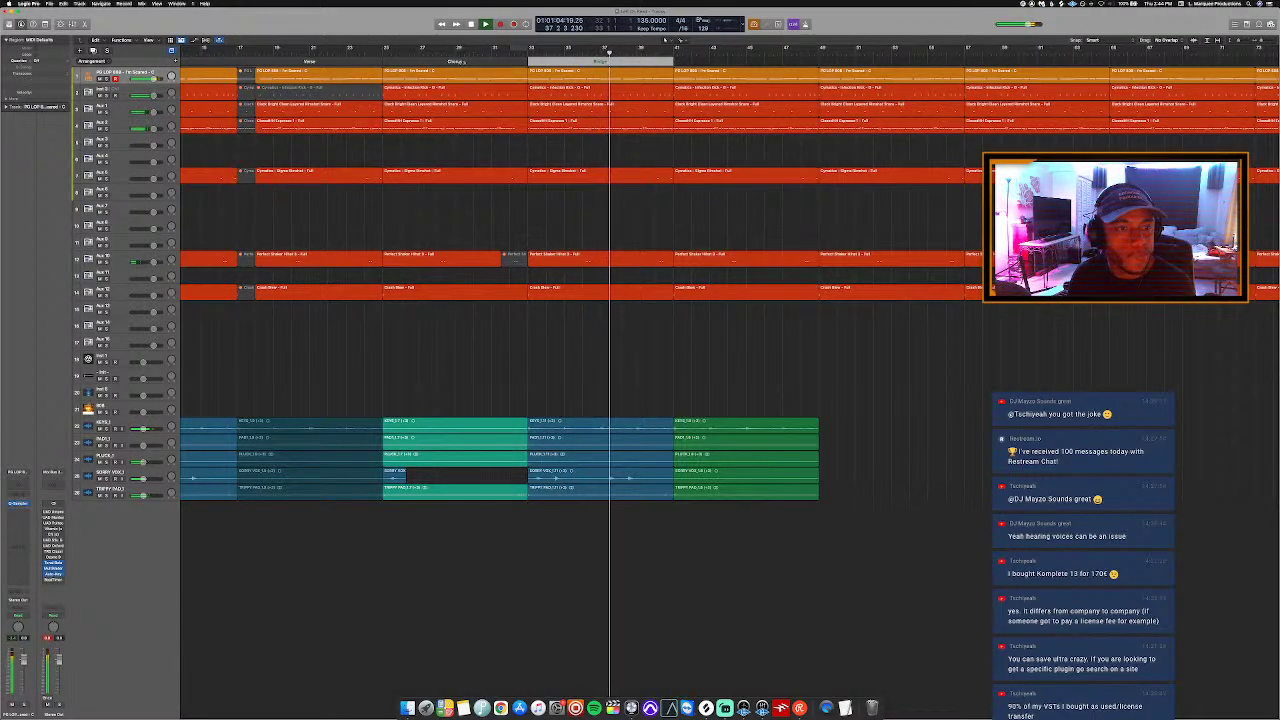
left_click(457, 61)
left_click(462, 72)
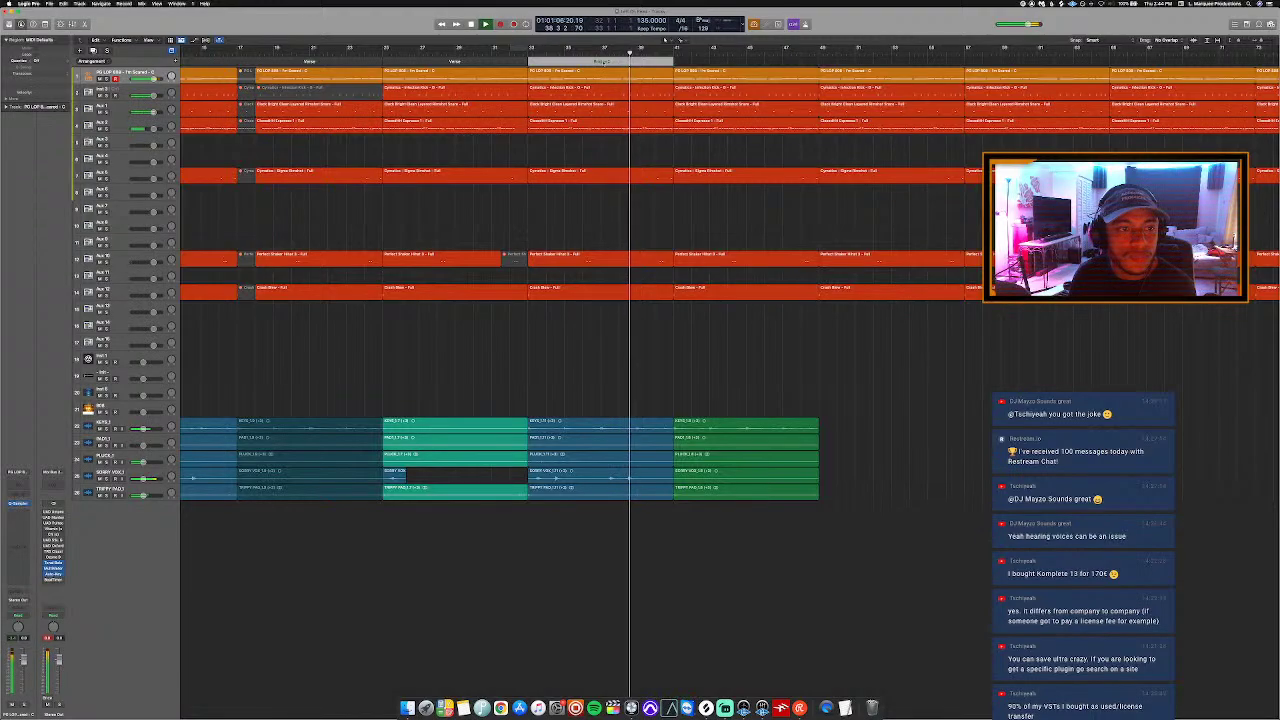
left_click(601, 62)
left_click(628, 86)
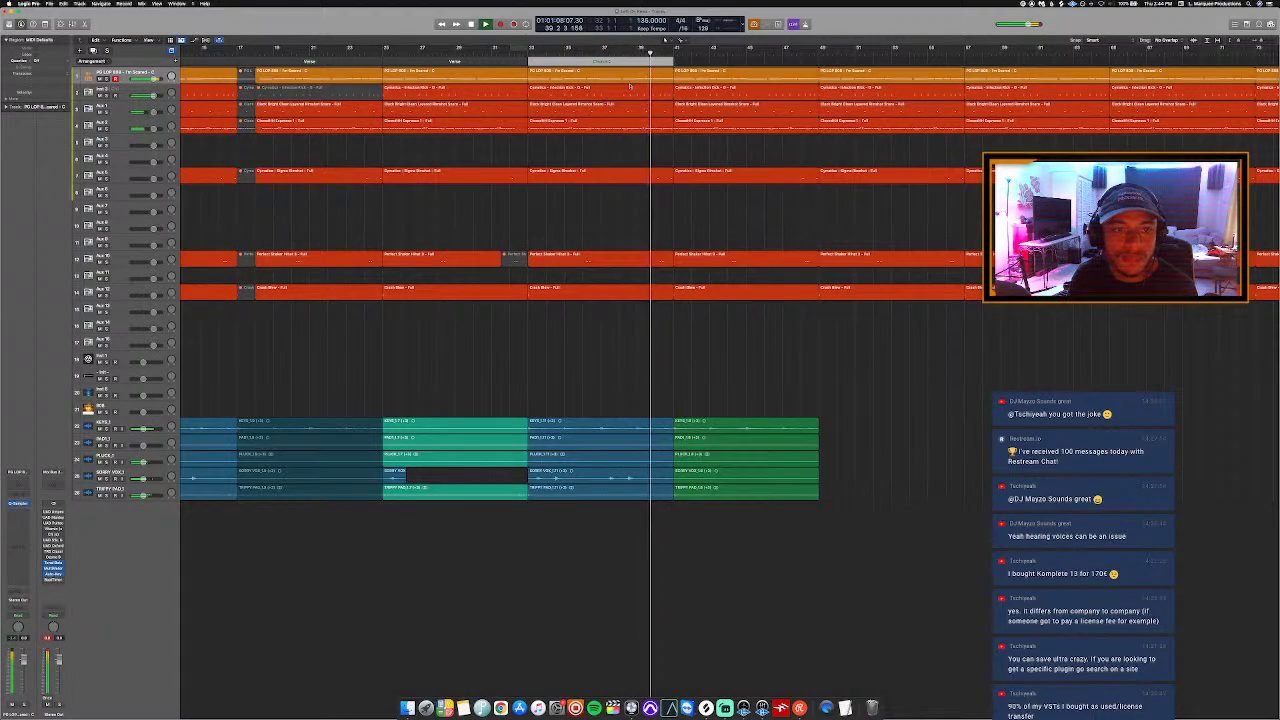
Step: Copy the vocal region from bar 33 to bar 41, play back the sections, and mark bars 41 to 49 as Chorus
key("super+Left")
key("super+Left")
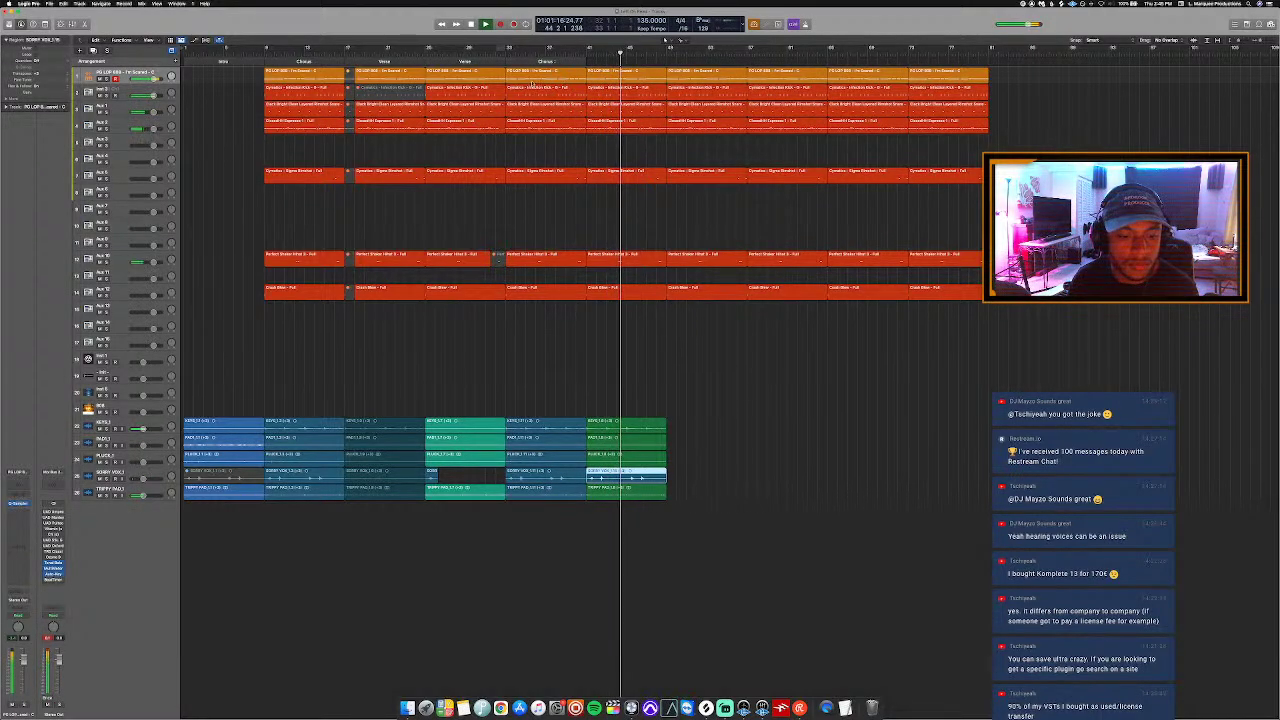
left_click(486, 52)
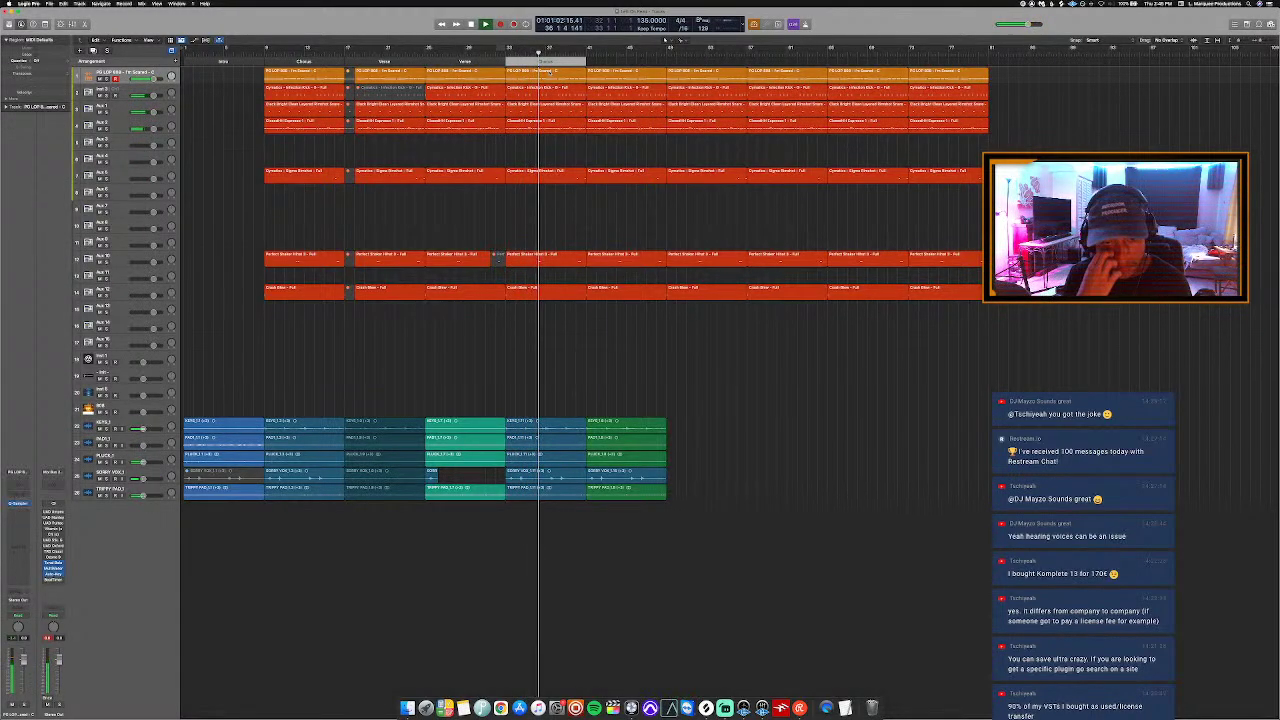
left_click(626, 472)
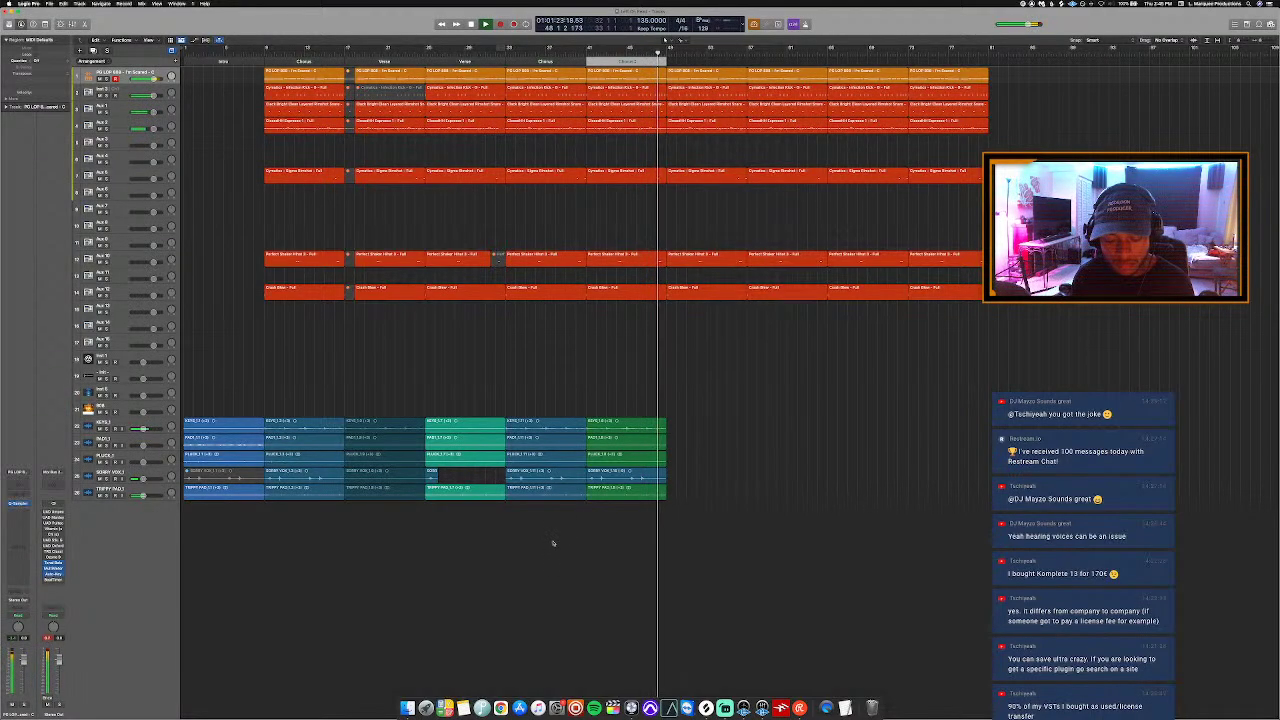
Step: Repeat all loop and vocal regions from bars 17 to 49 once, starting at bar 49
left_click_drag(632, 558, 385, 409)
key("cmd+r")
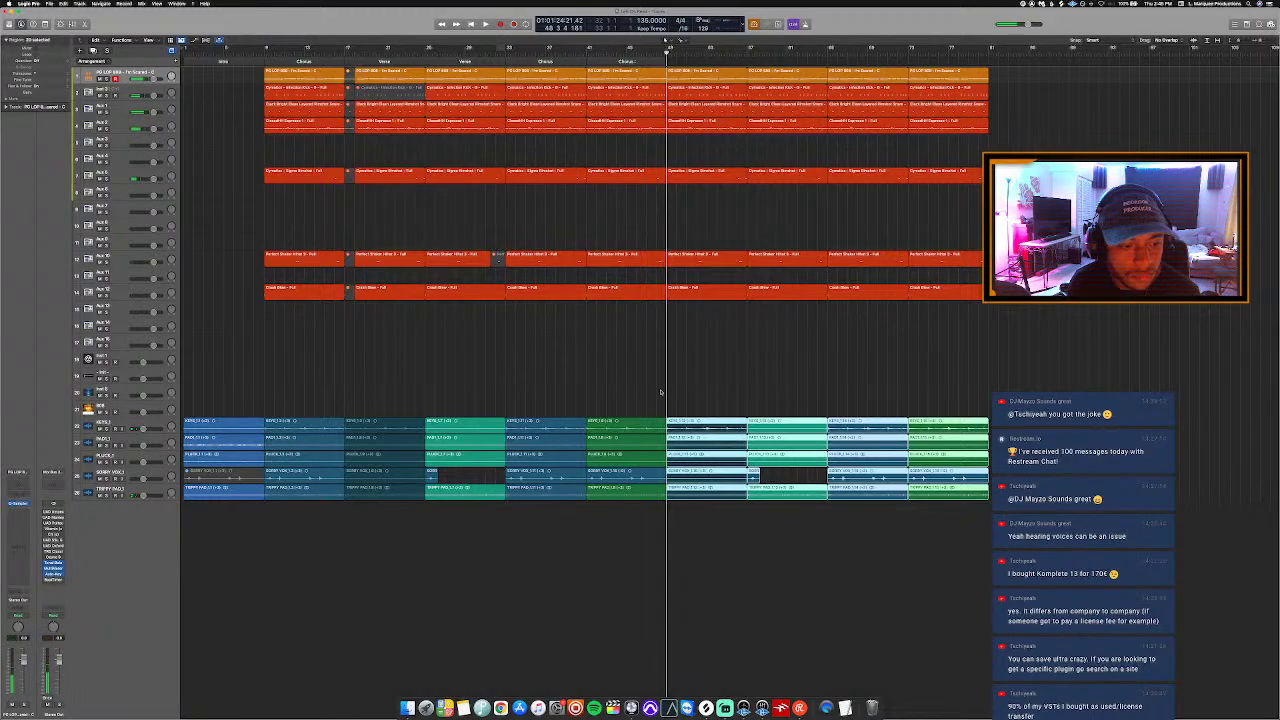
Step: Mute the 808, kick, hi-hat and lower percussion regions from bar 49 to 57, leaving the snare active, and stop playback
left_click(706, 79)
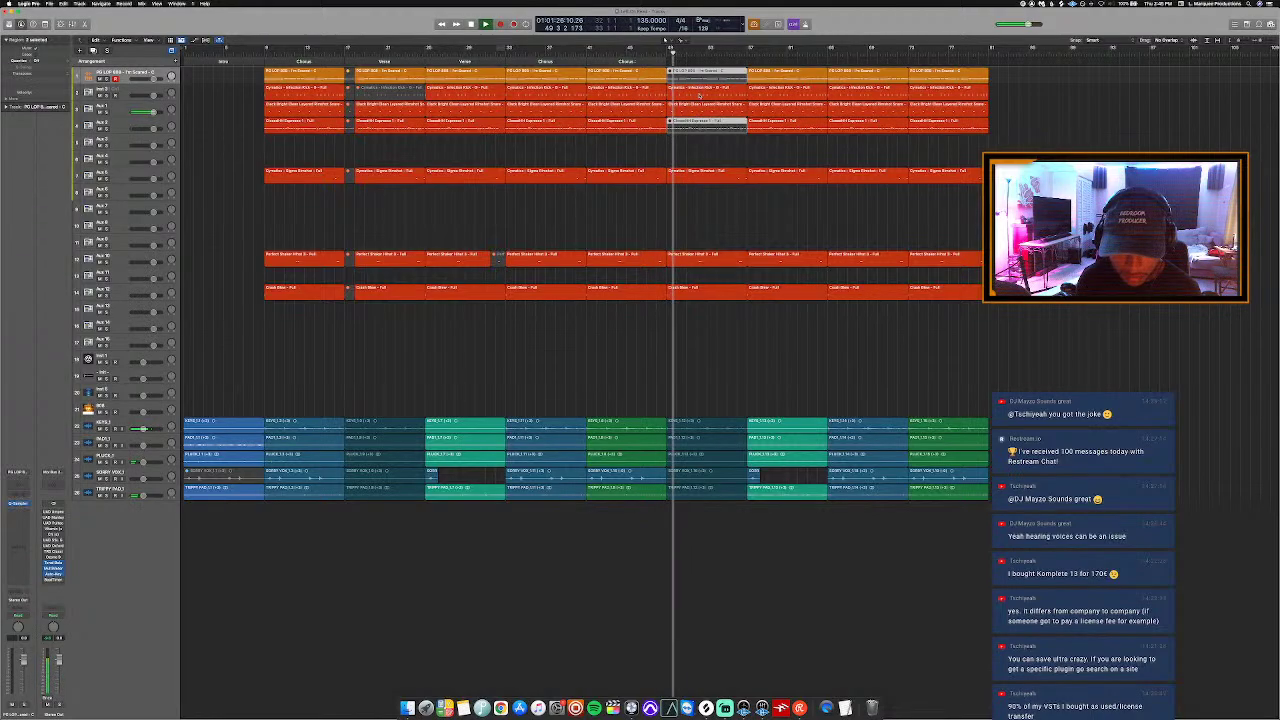
left_click(697, 101)
key("ctrl+m")
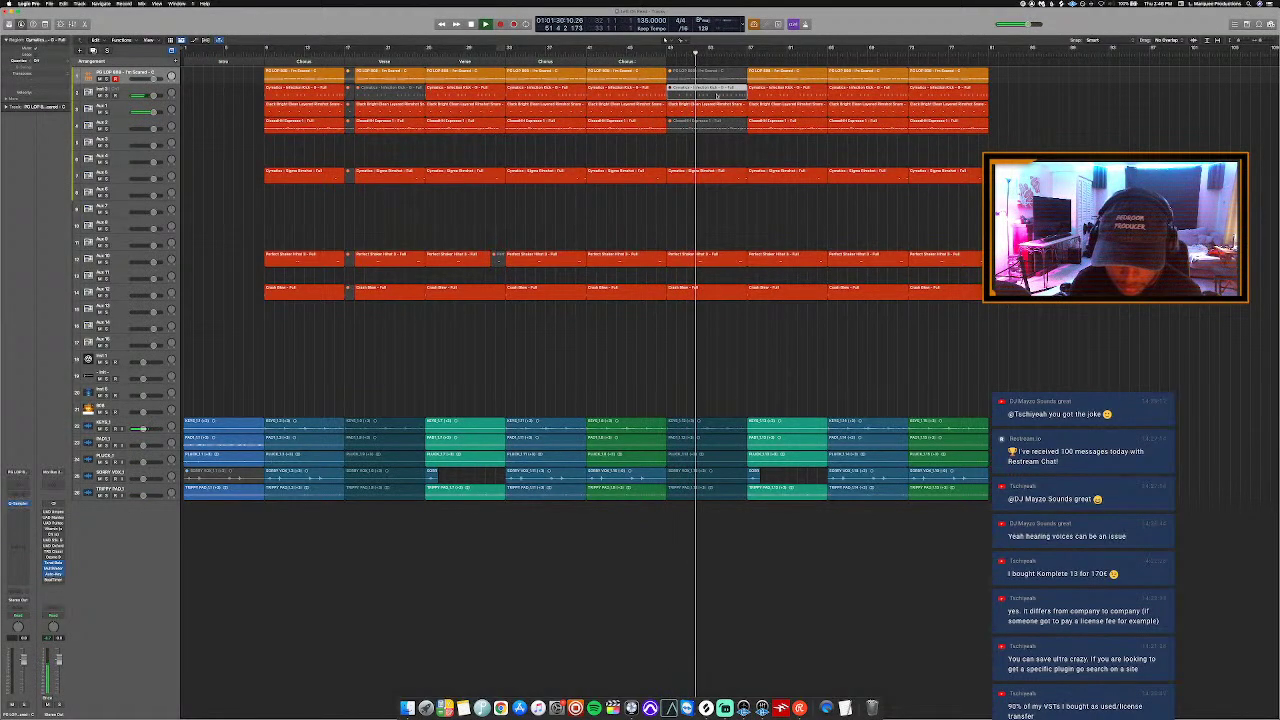
left_click_drag(710, 155, 698, 296)
key("ctrl+m")
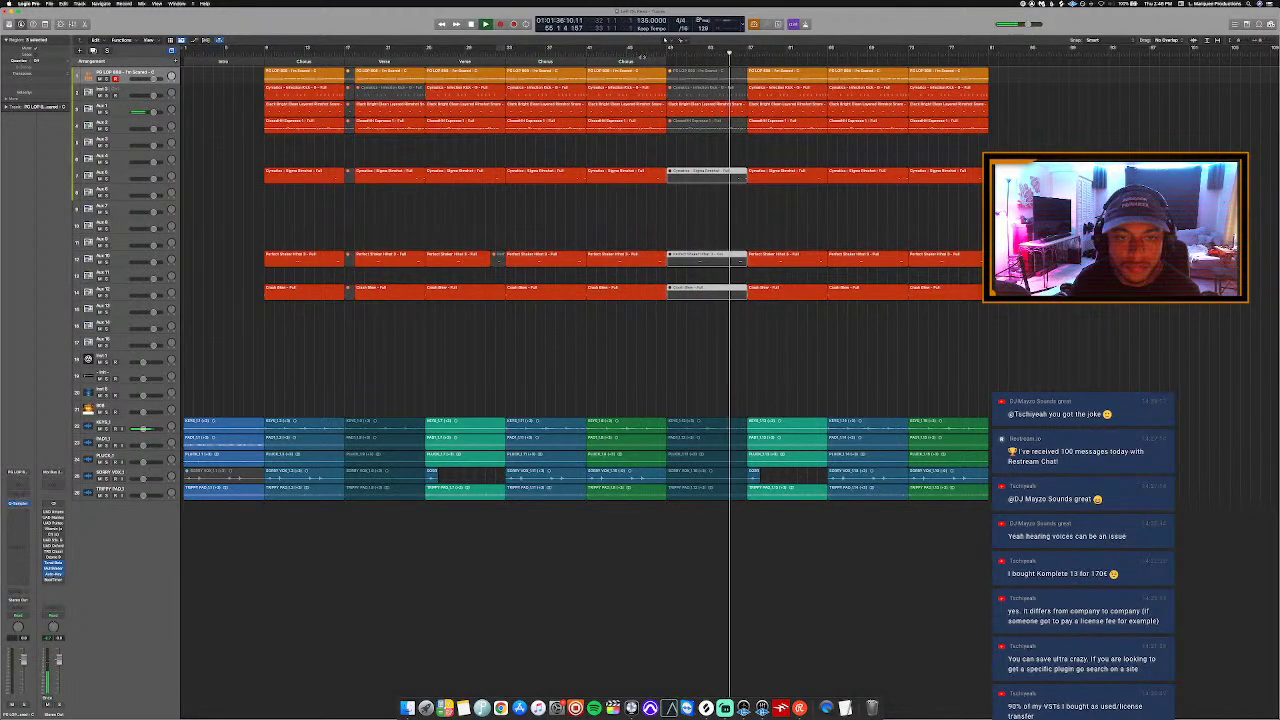
key("space")
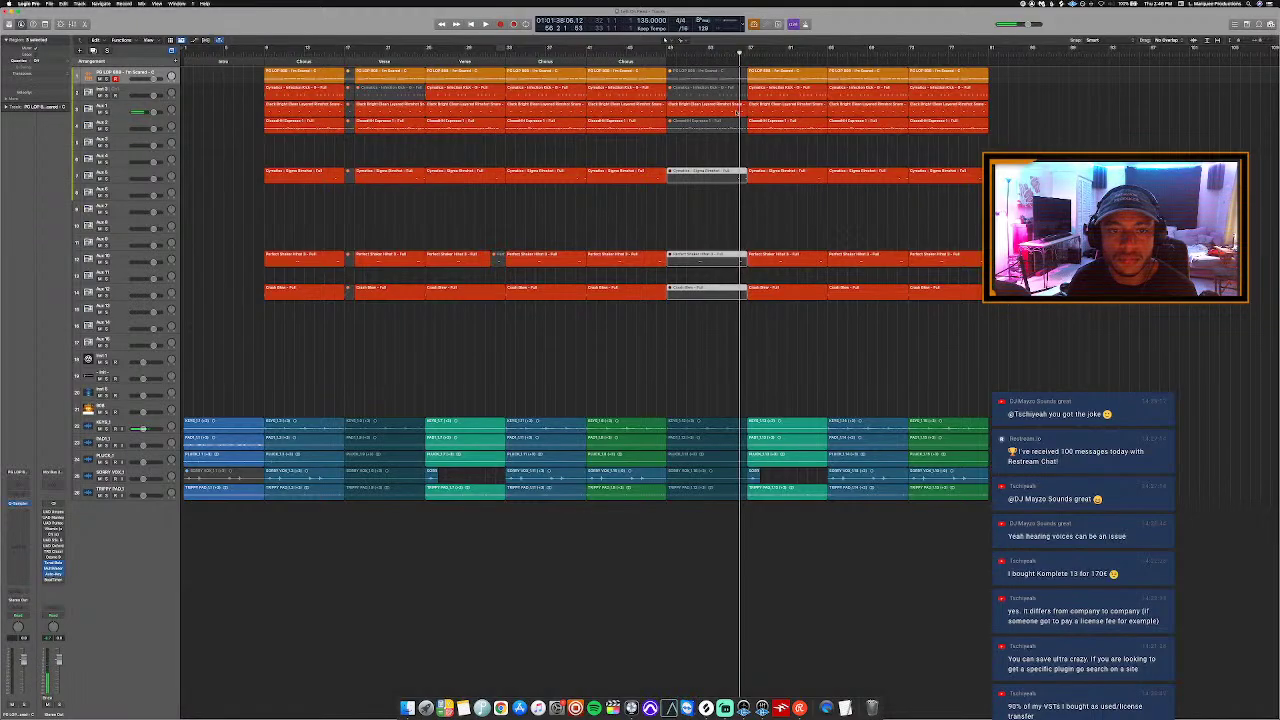
Step: Split the snare region at about bar 56 and play back the transition into bar 57
left_click(739, 110)
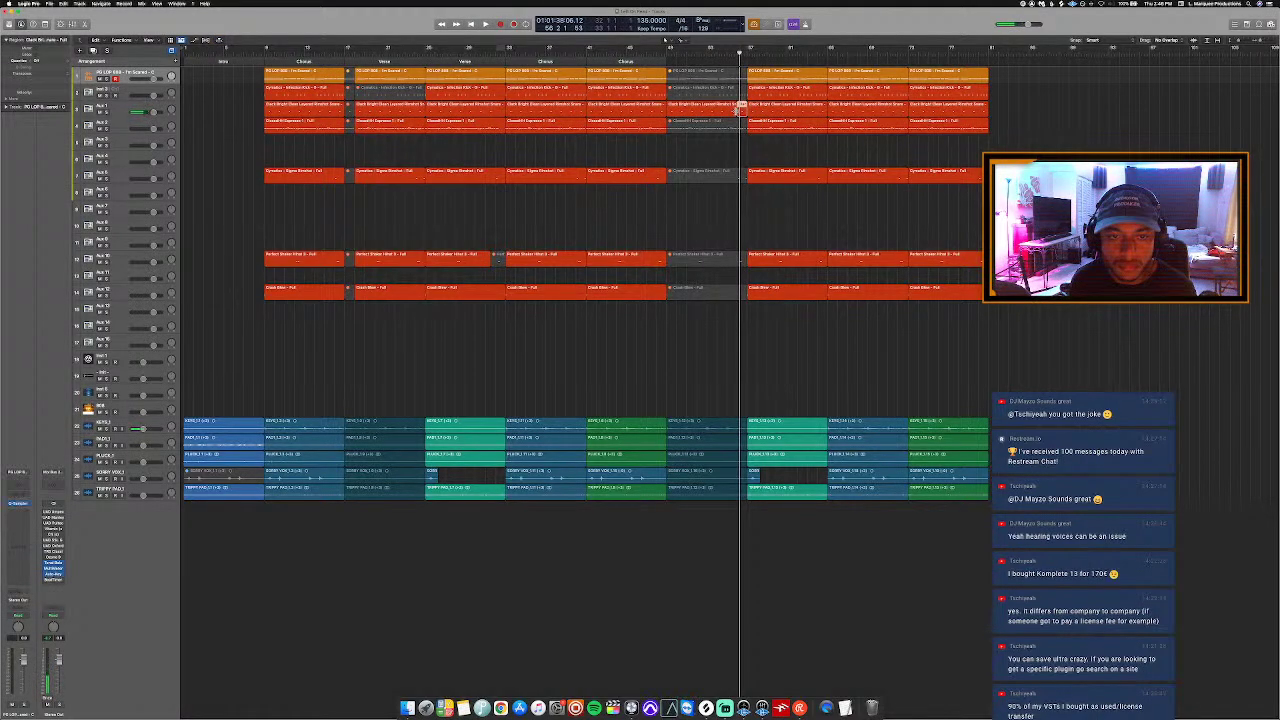
scroll(739, 110, "up", 5)
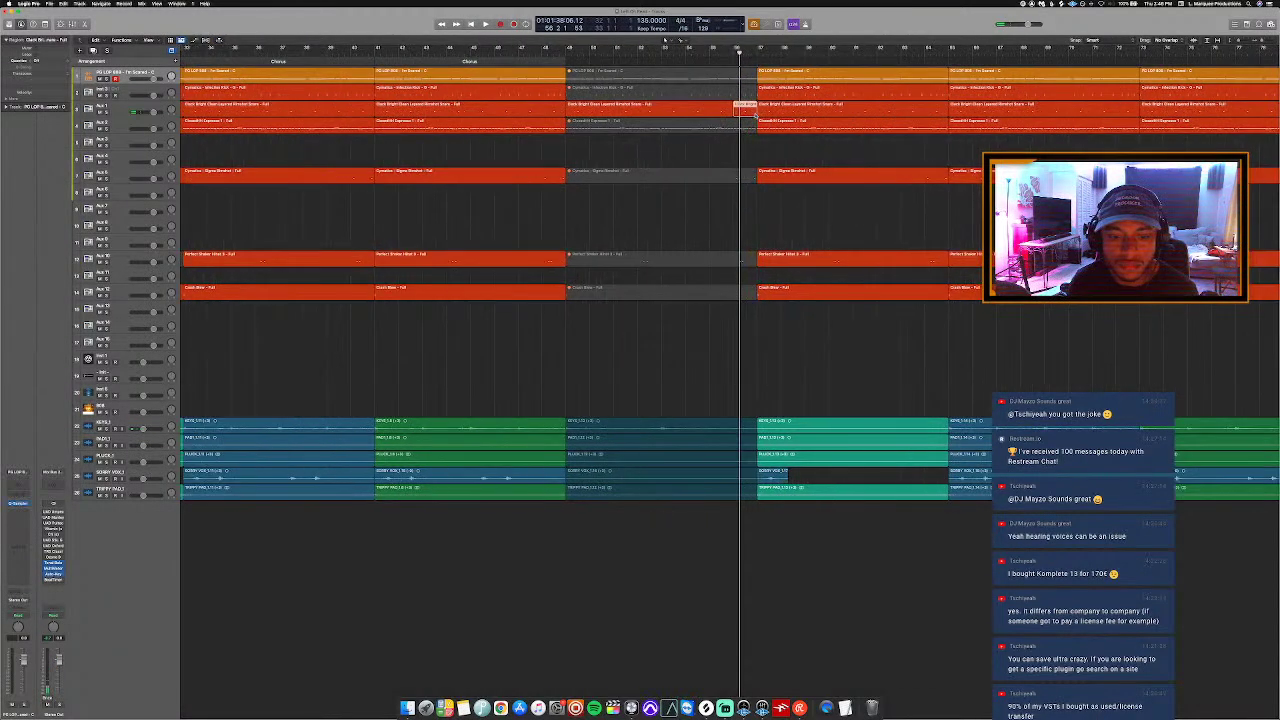
key("space")
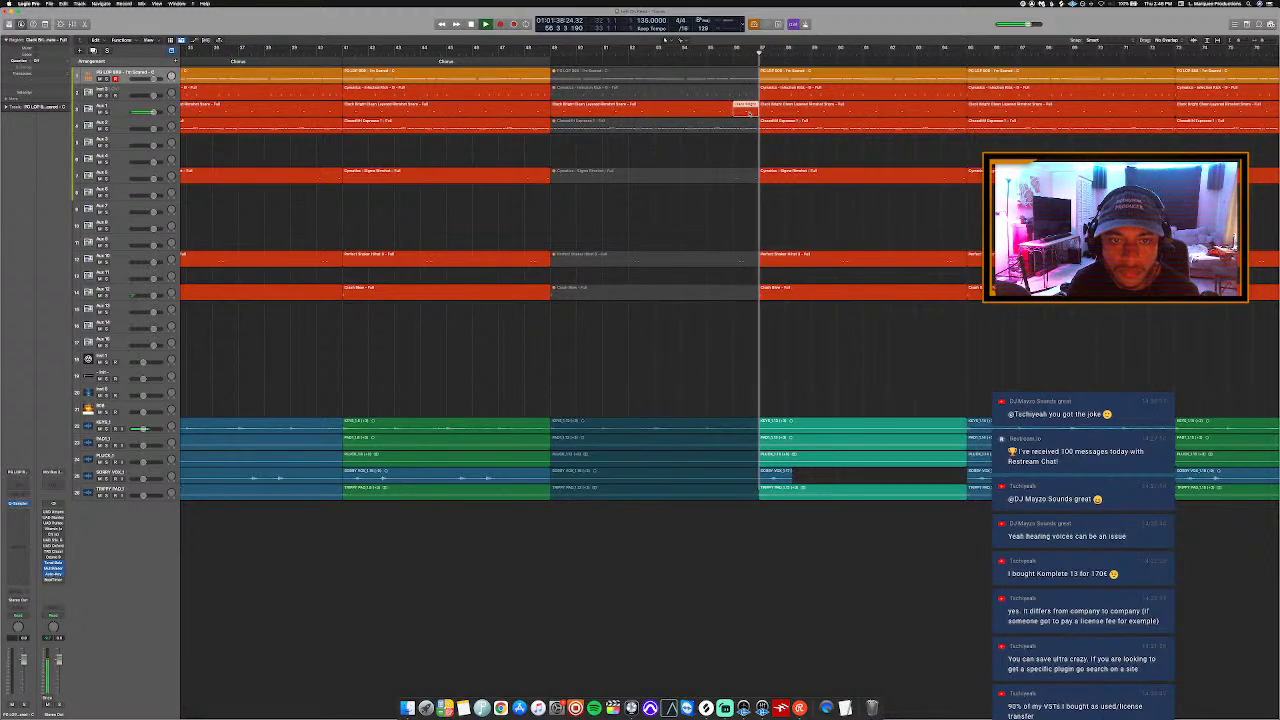
key("p")
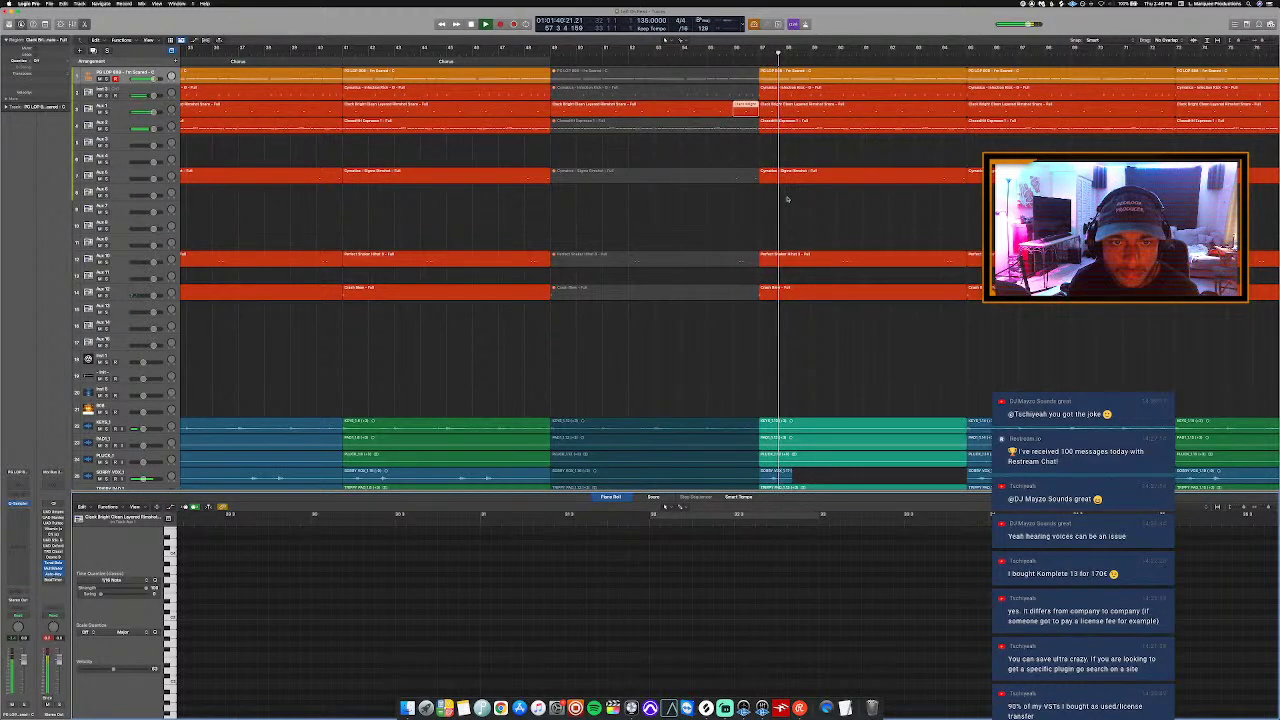
key("p")
key("super+Left")
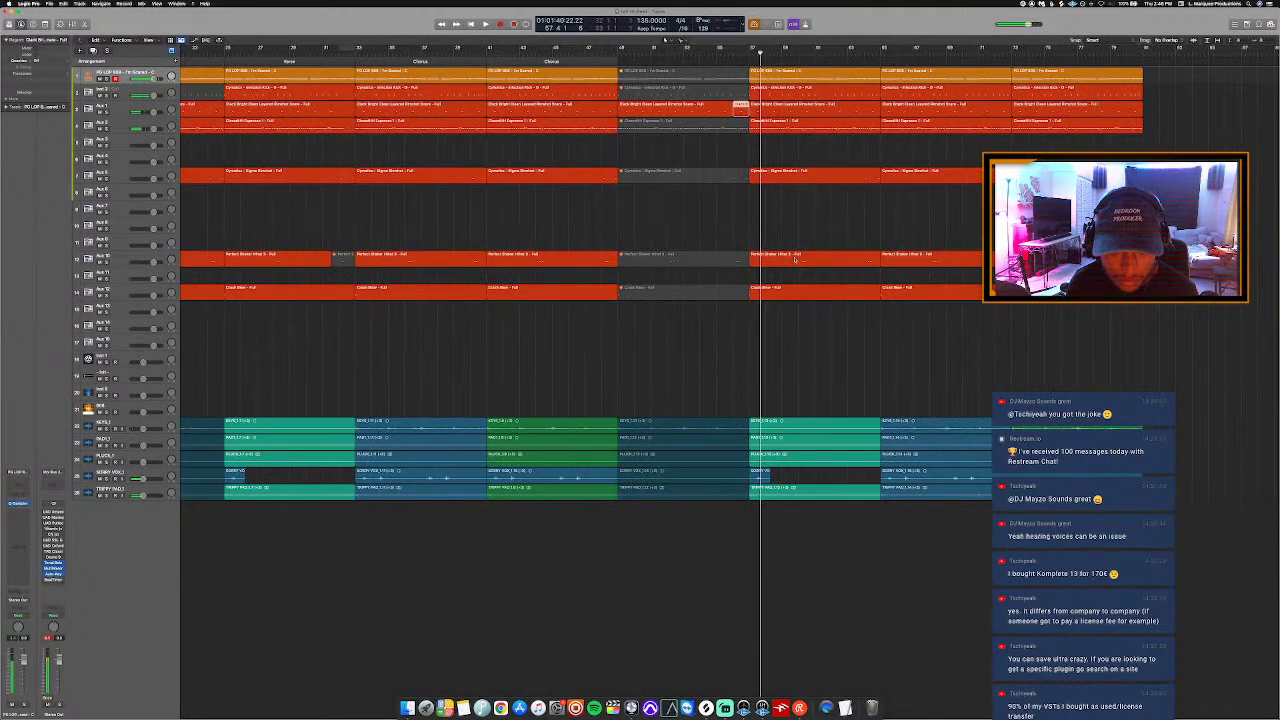
Step: Play back the lead-in to bar 49, and set a cycle range over bars 49 to 57 for looped playback
left_click(598, 50)
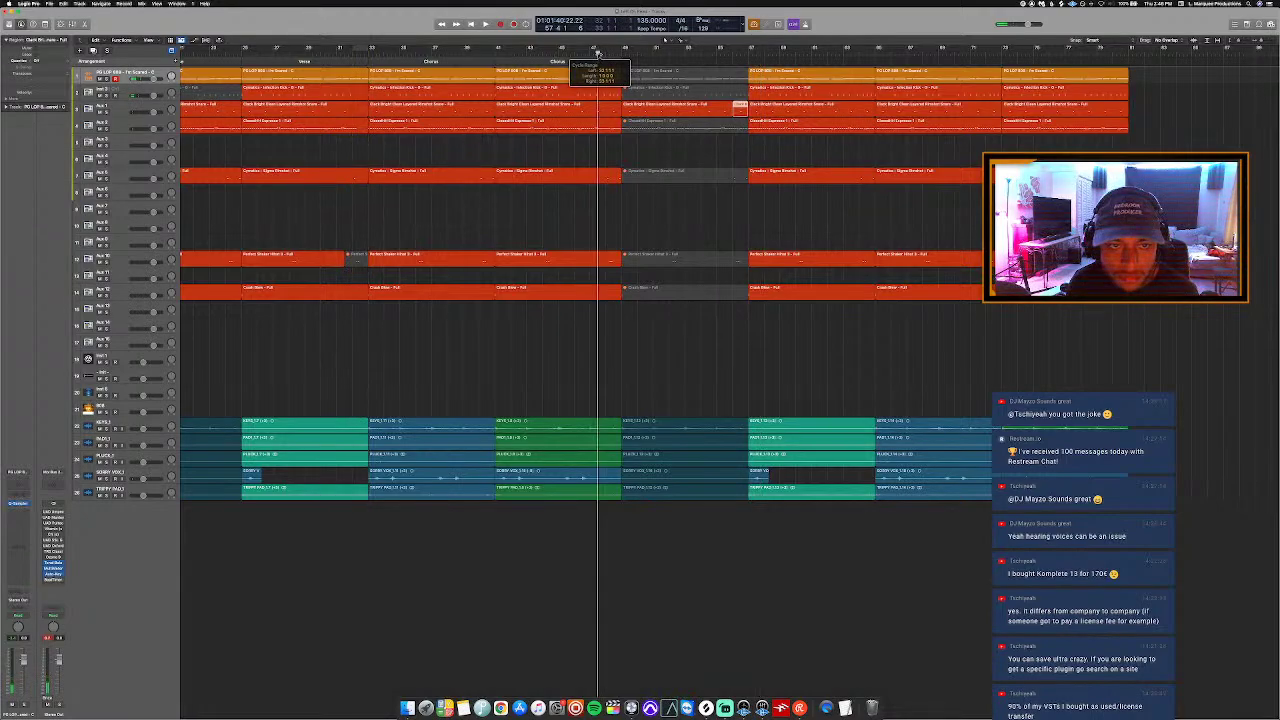
key("space")
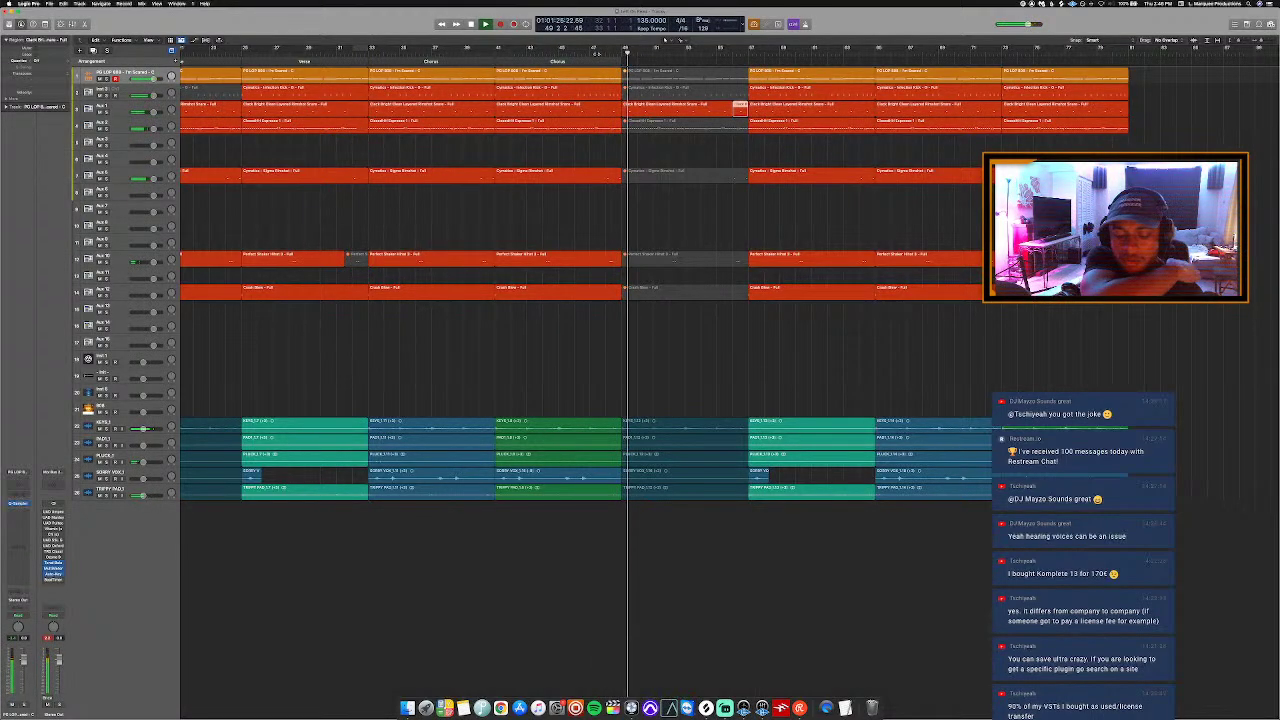
key("space")
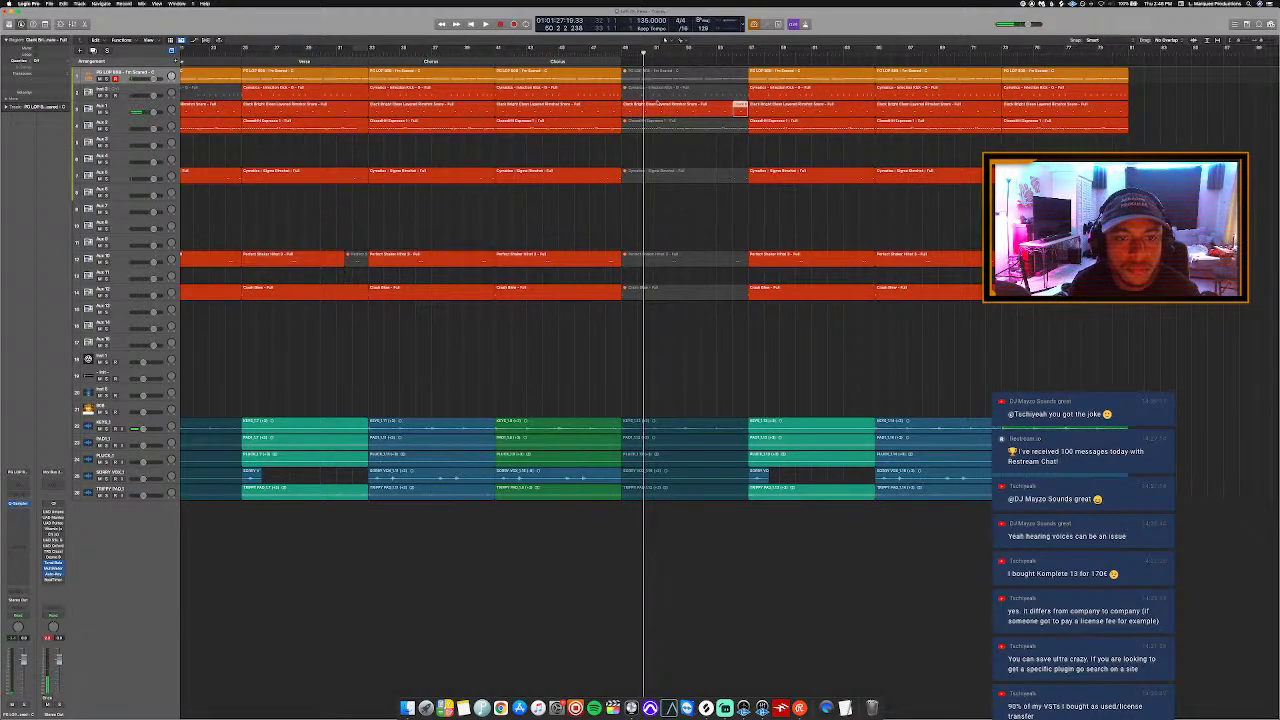
left_click_drag(625, 47, 748, 47)
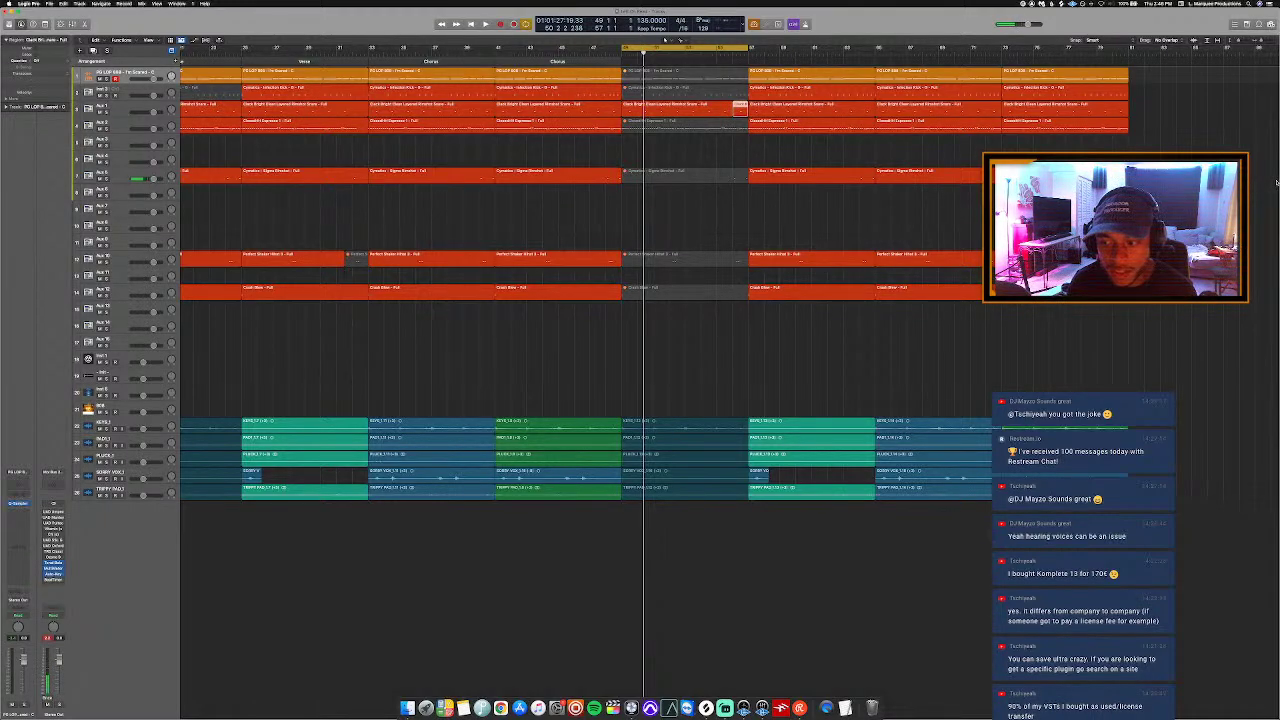
key("space")
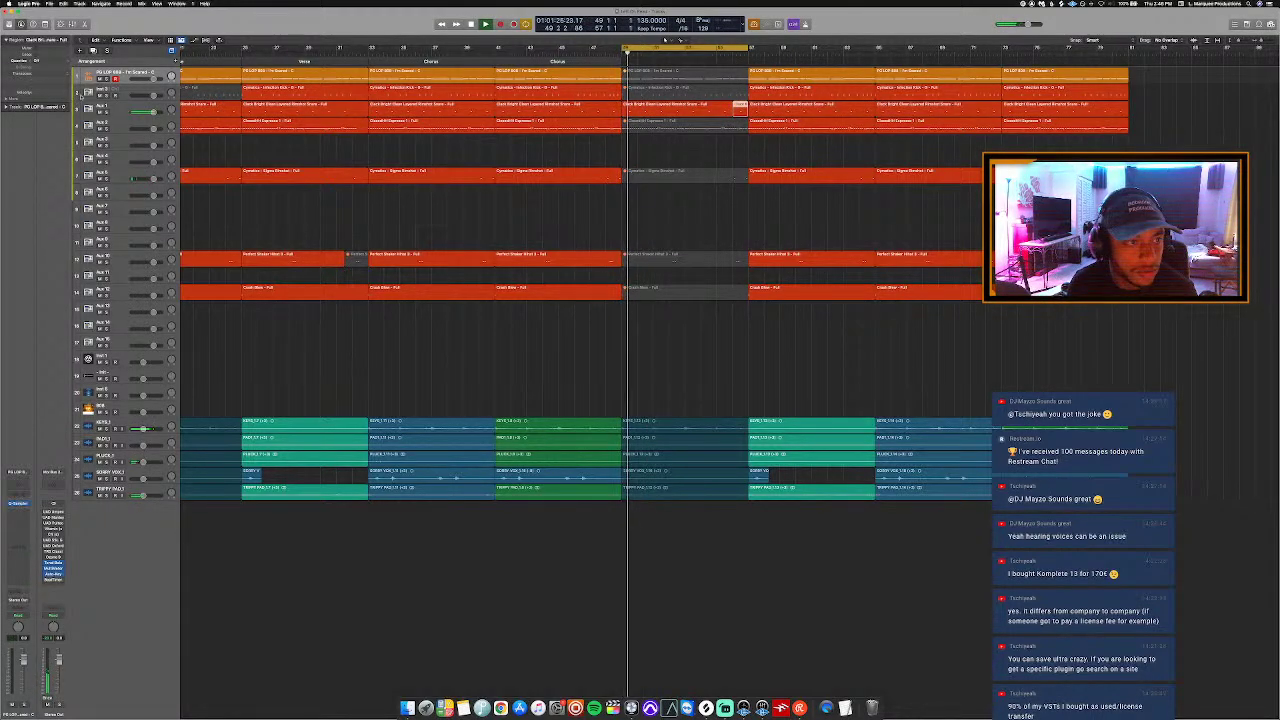
Step: Open Maschine 2 from the Inst 2 track and switch to Finder to browse the Drum One Shots folder's Snaps samples
left_click(116, 92)
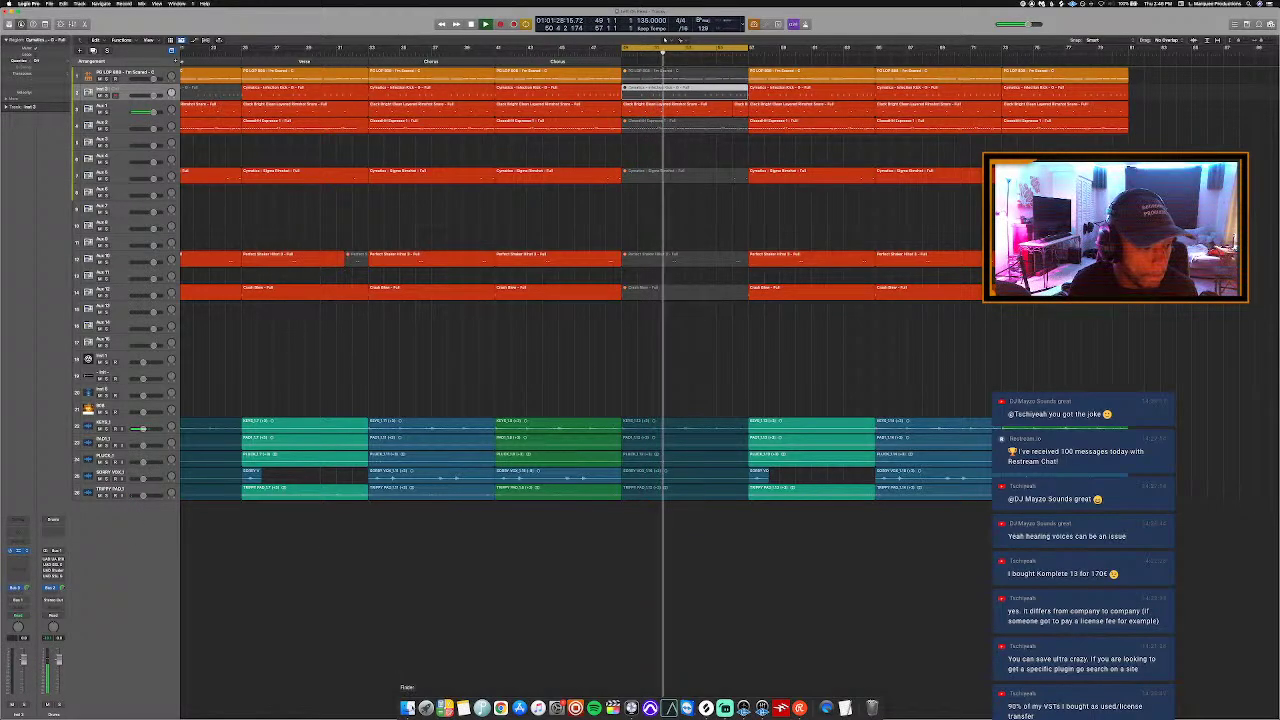
left_click(407, 708)
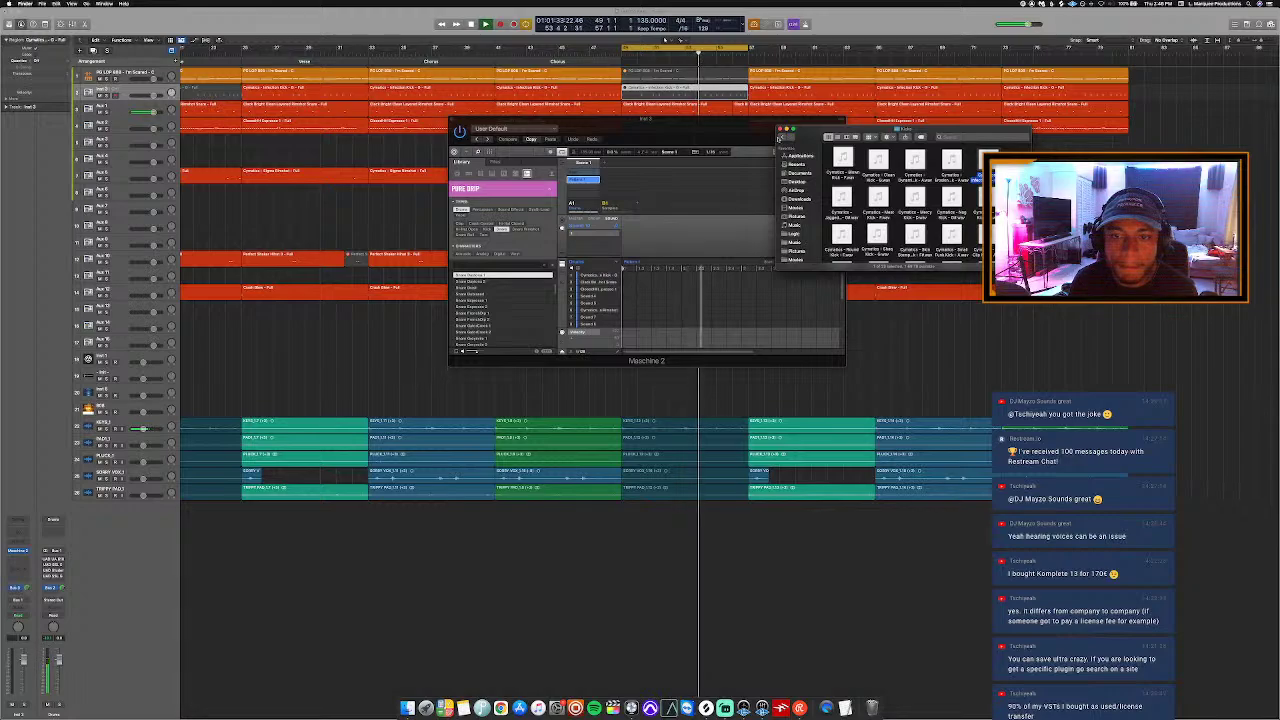
left_click(781, 137)
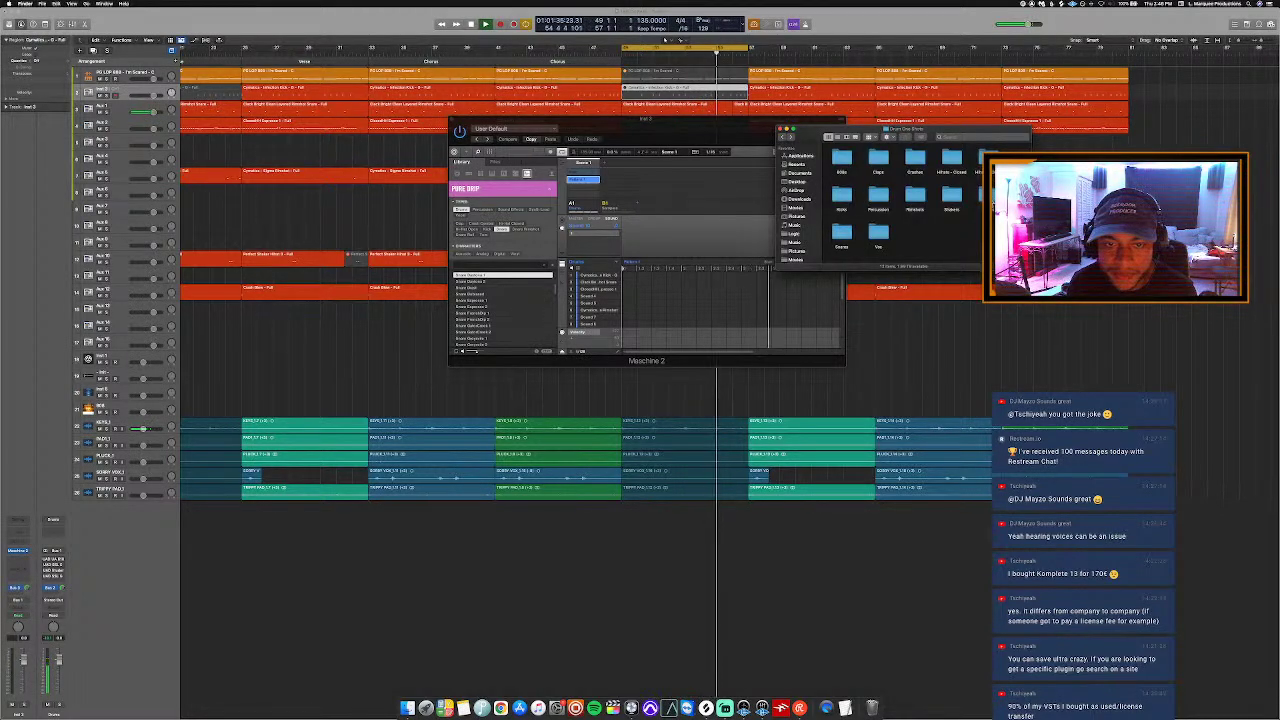
double_click(988, 195)
left_click(975, 205)
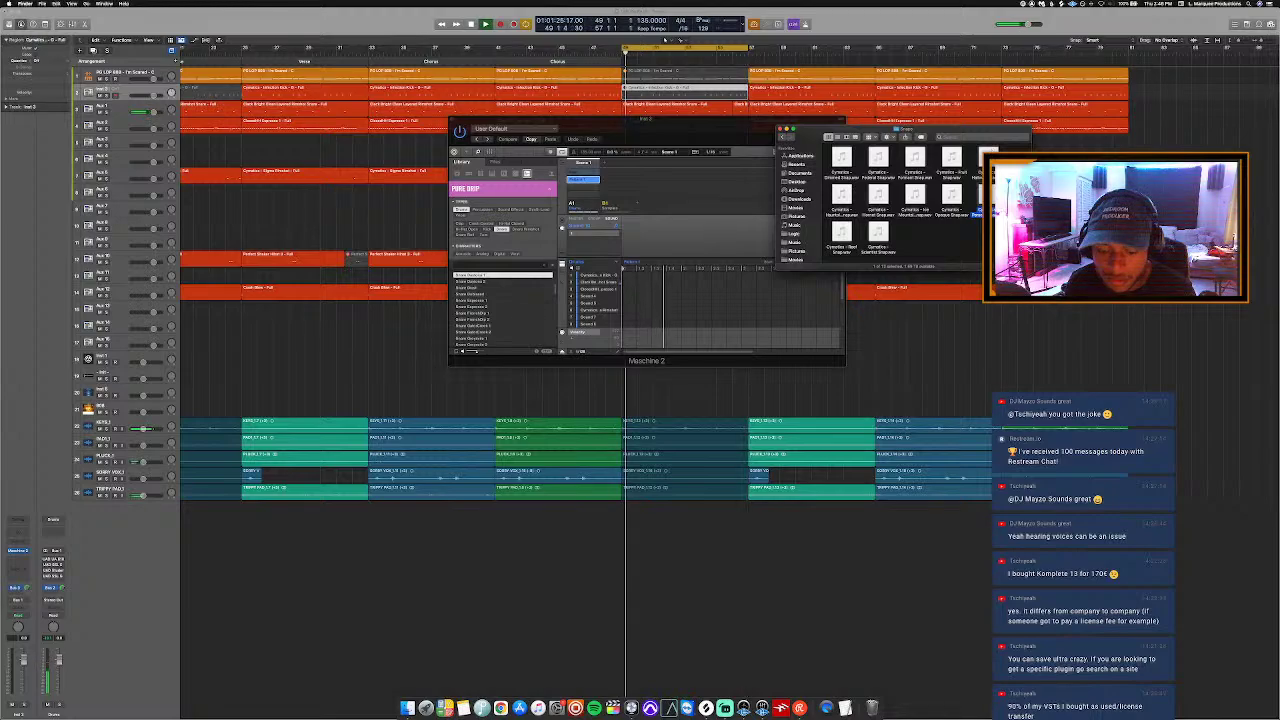
Step: Preview several Cymatics snap samples against the looping beat and select one from the Snaps folder
left_click_drag(975, 205, 757, 277)
key("space")
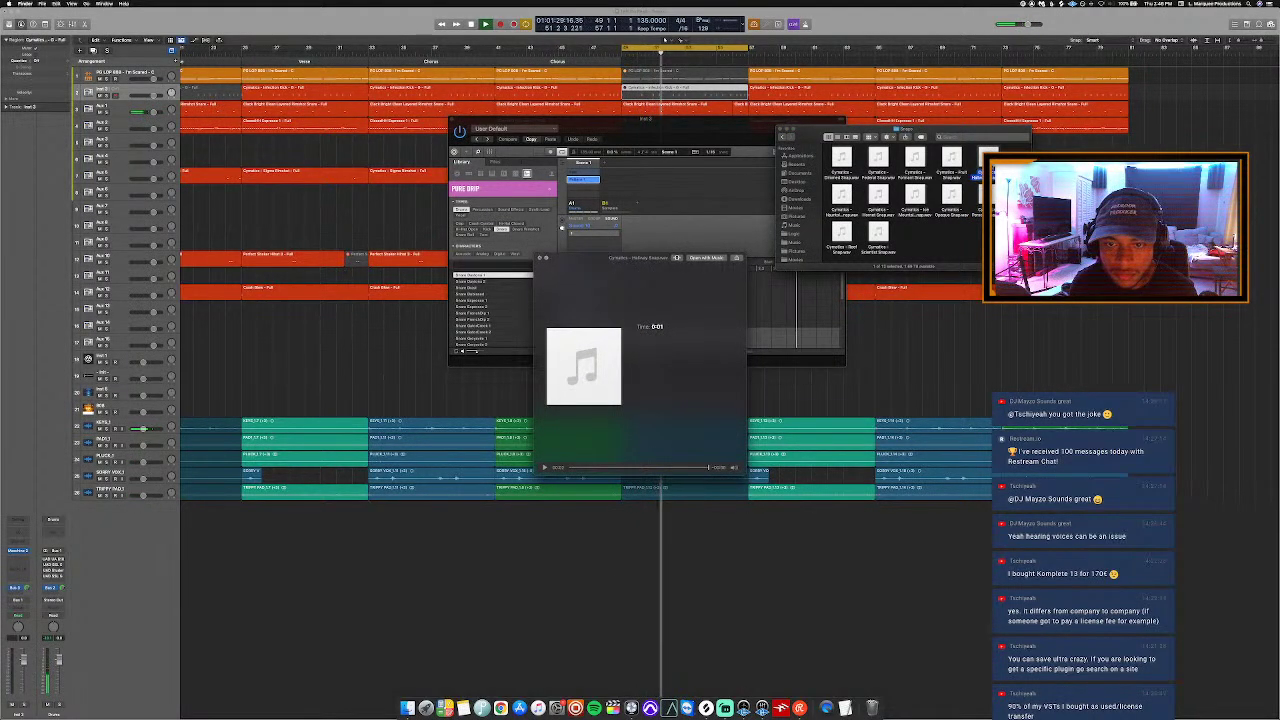
left_click(948, 160)
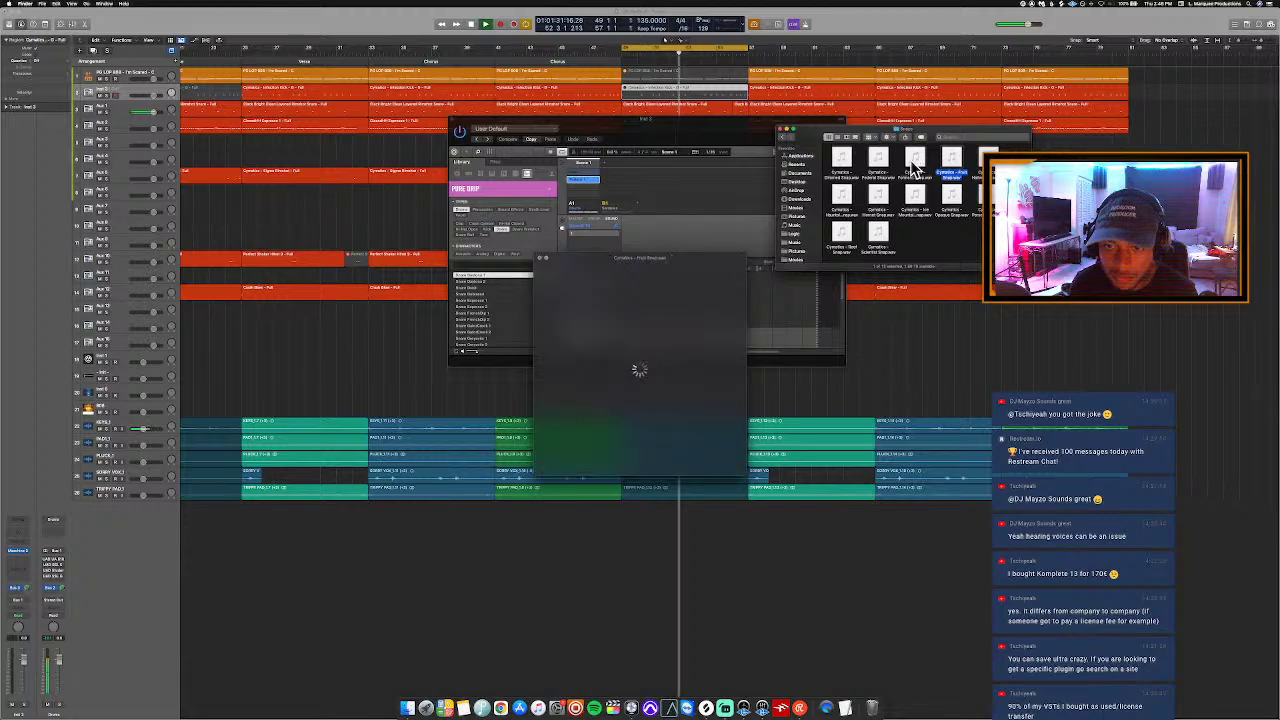
left_click(914, 159)
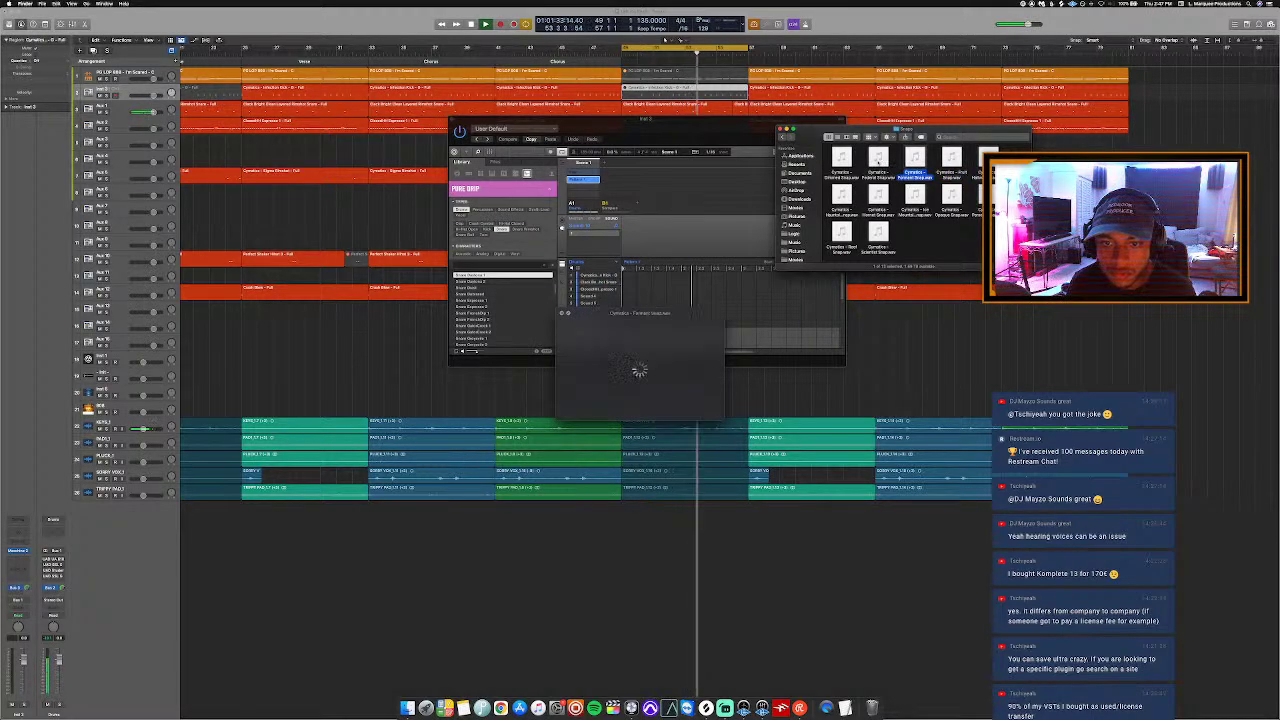
left_click(841, 160)
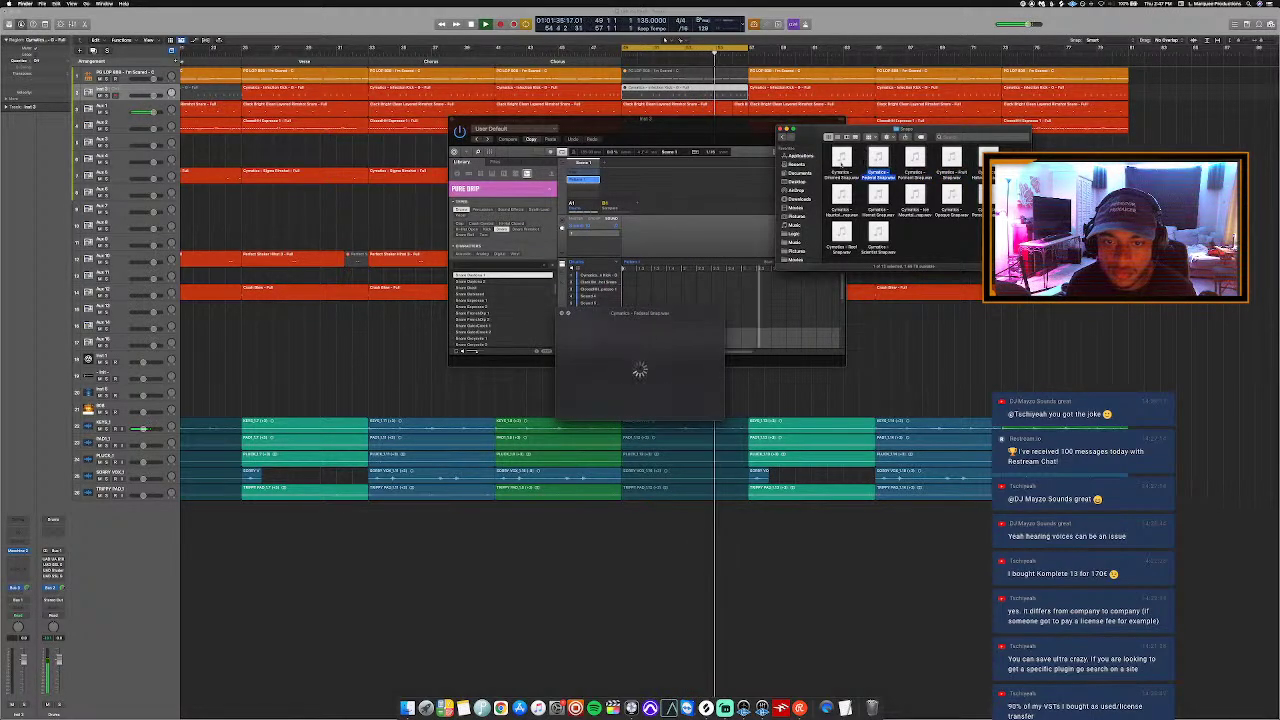
left_click(841, 193)
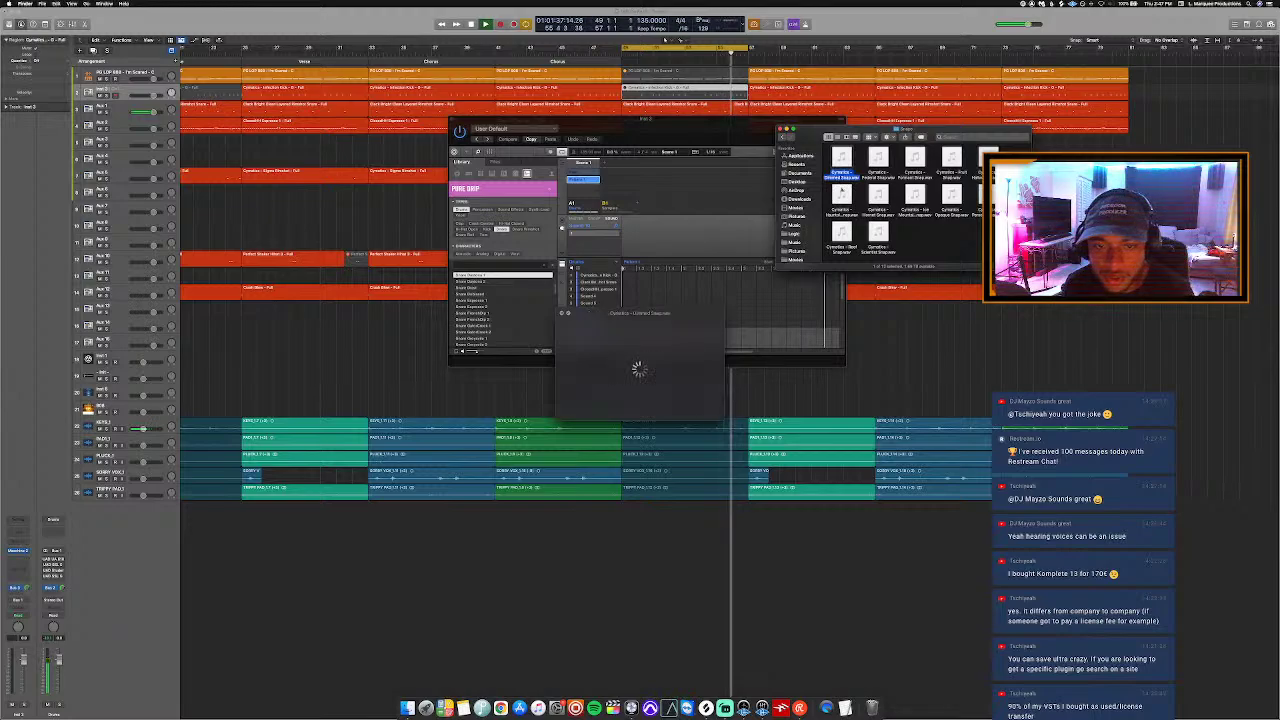
left_click(877, 193)
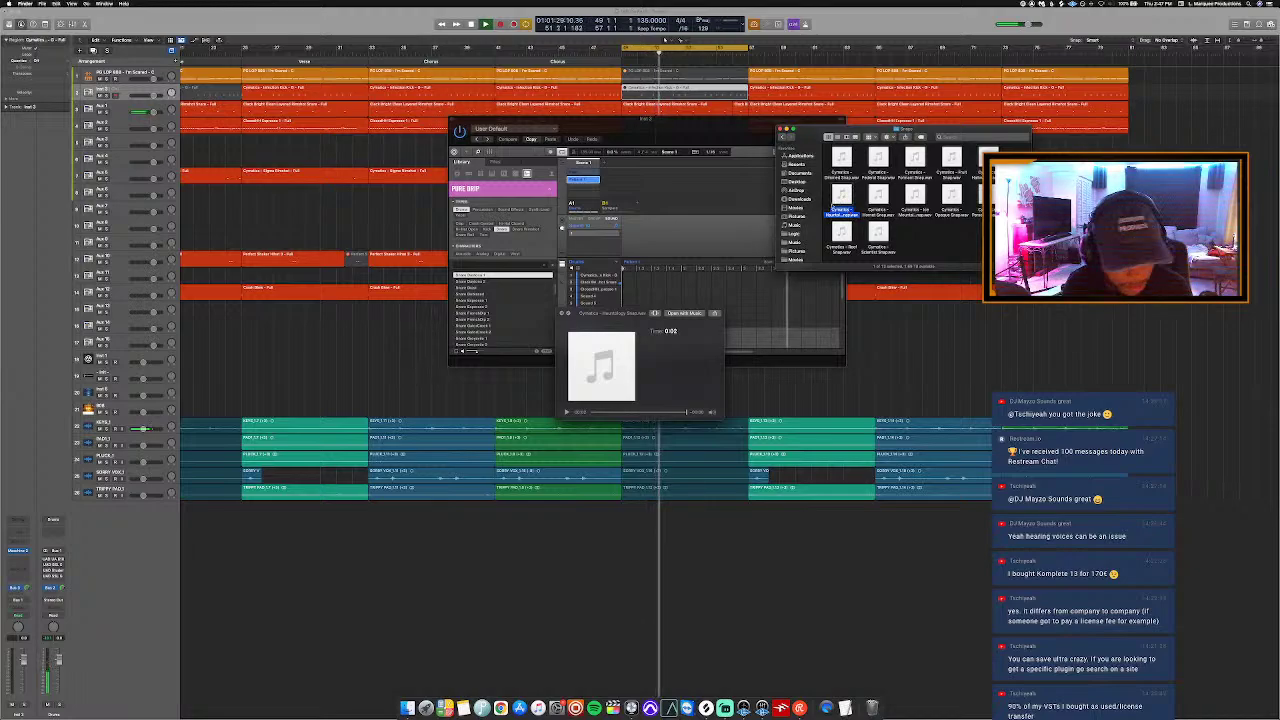
left_click(845, 199)
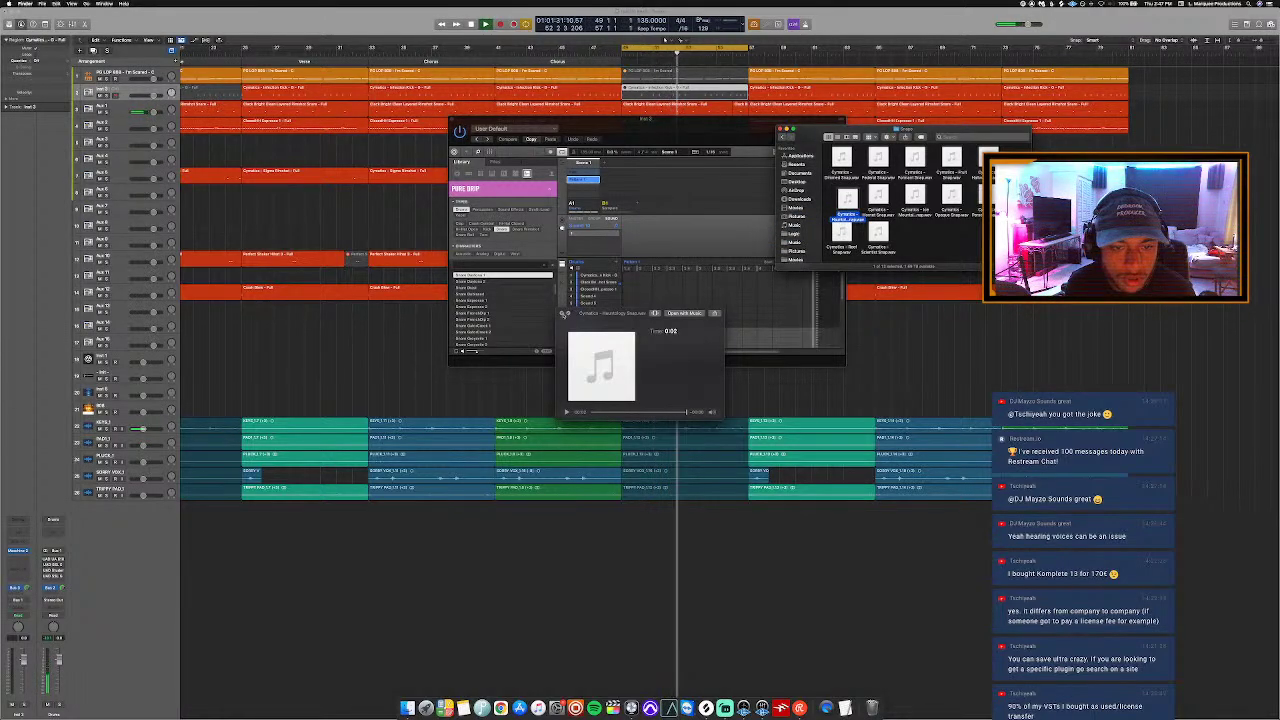
Step: Close the sample preview and load the selected Cymatics snap into the empty Sound 10 slot of Maschine 2
left_click(562, 313)
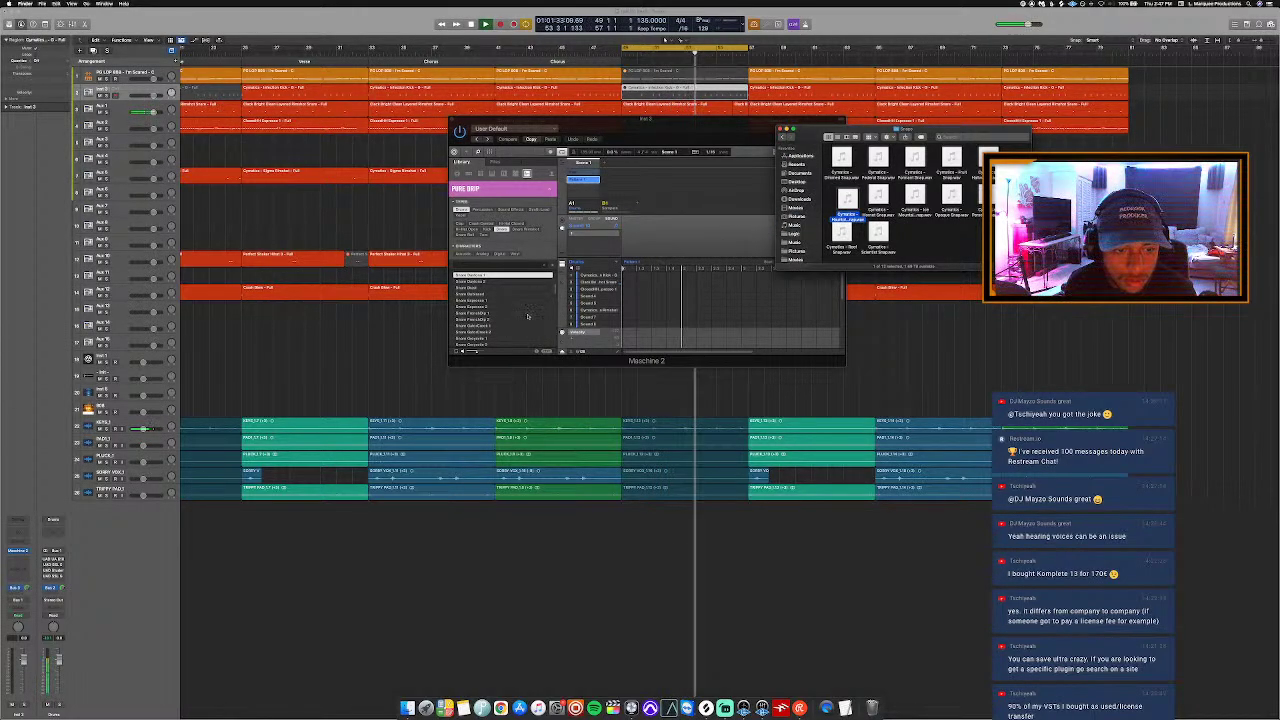
scroll(584, 318, "down", 2)
scroll(584, 318, "down", 1)
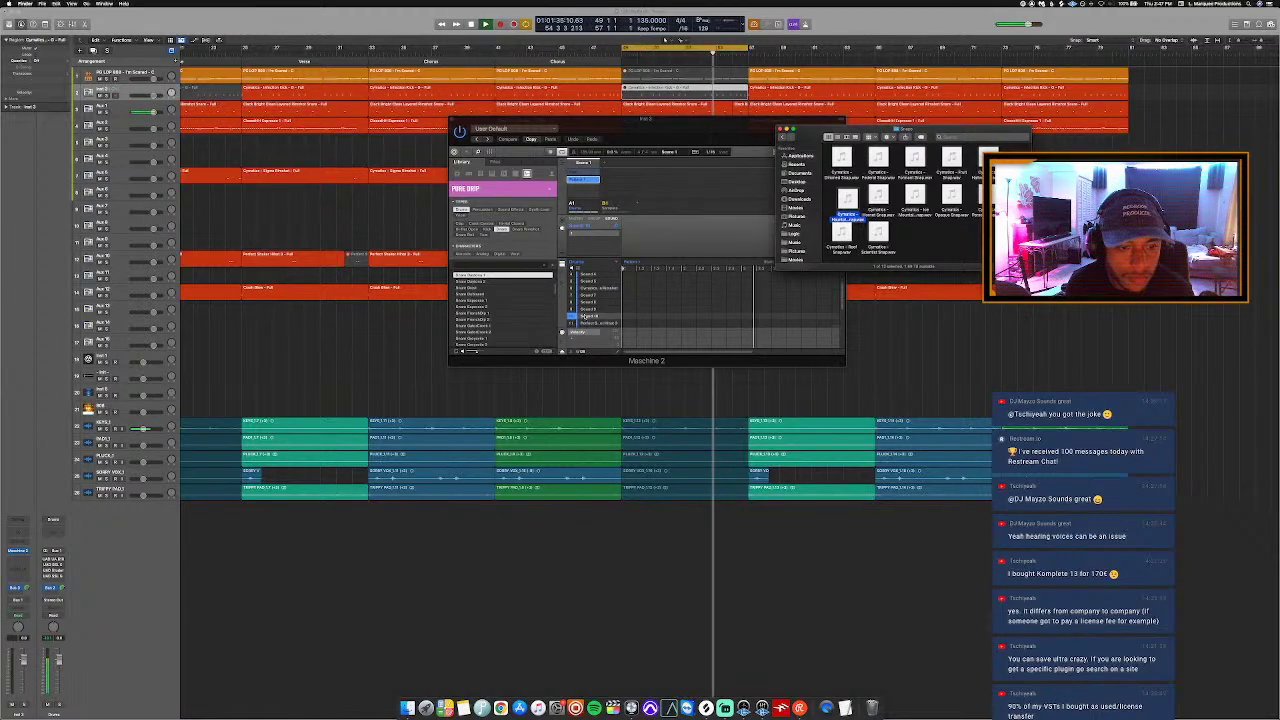
left_click(586, 311)
left_click_drag(829, 213, 595, 310)
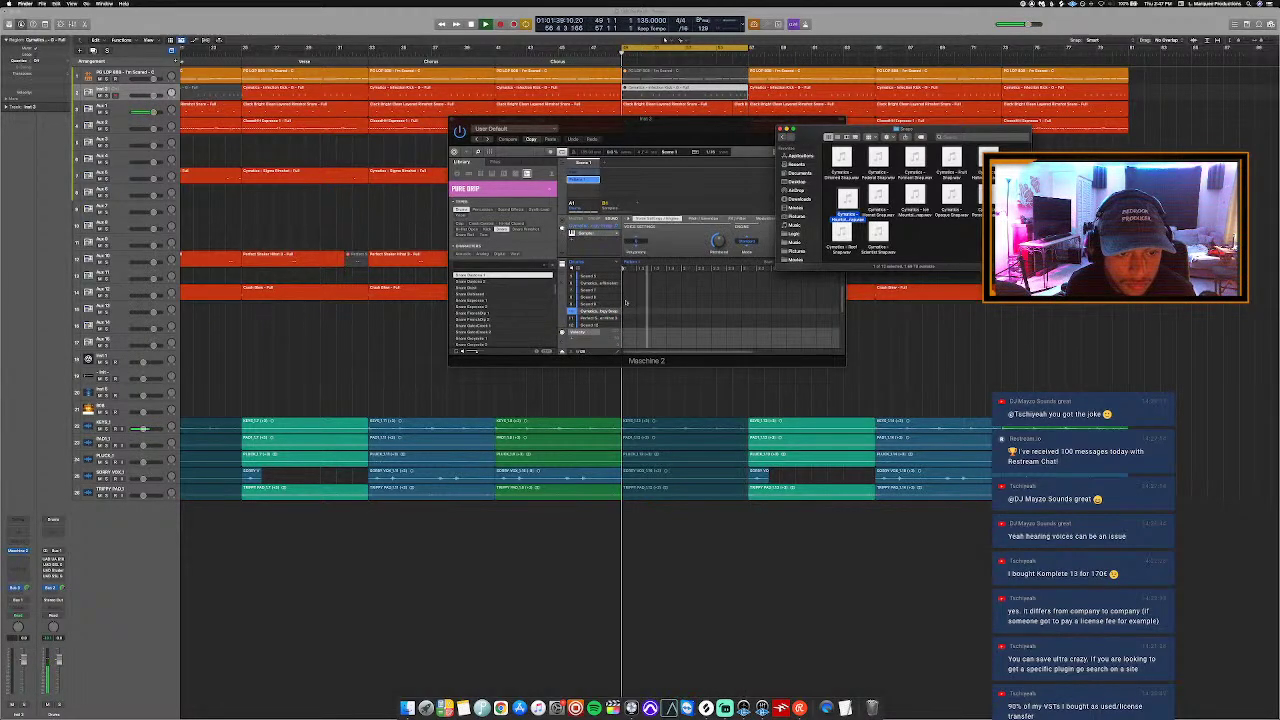
Step: Clear the Maschine 2 window off the upper tracks and move both snare regions of bars 49 to 57 to the Aux 9 track
left_click(610, 140)
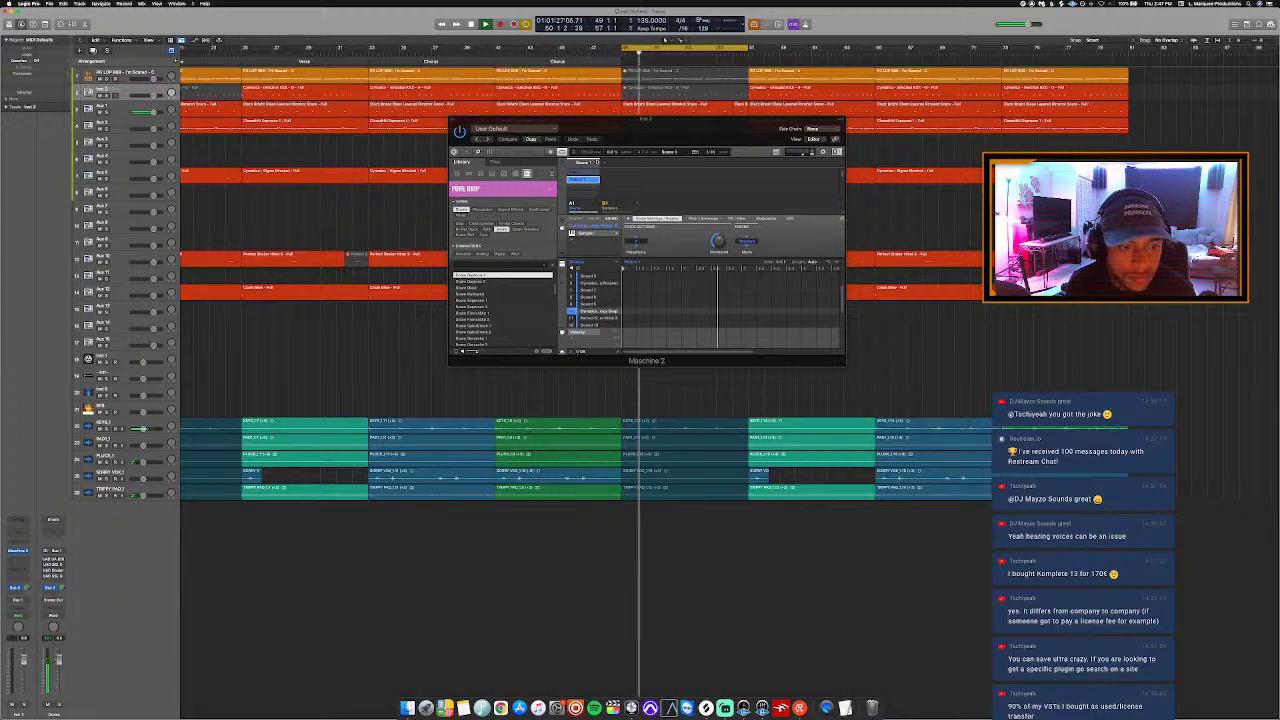
left_click_drag(610, 140, 866, 318)
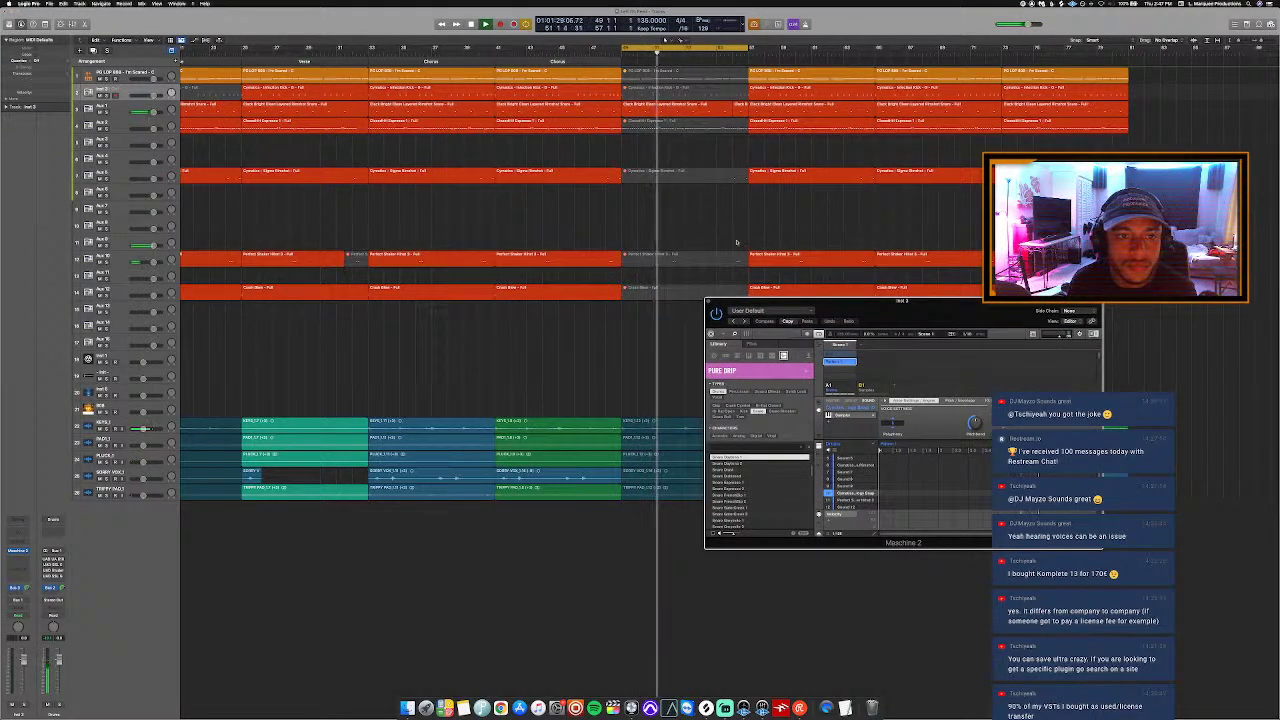
left_click(710, 106)
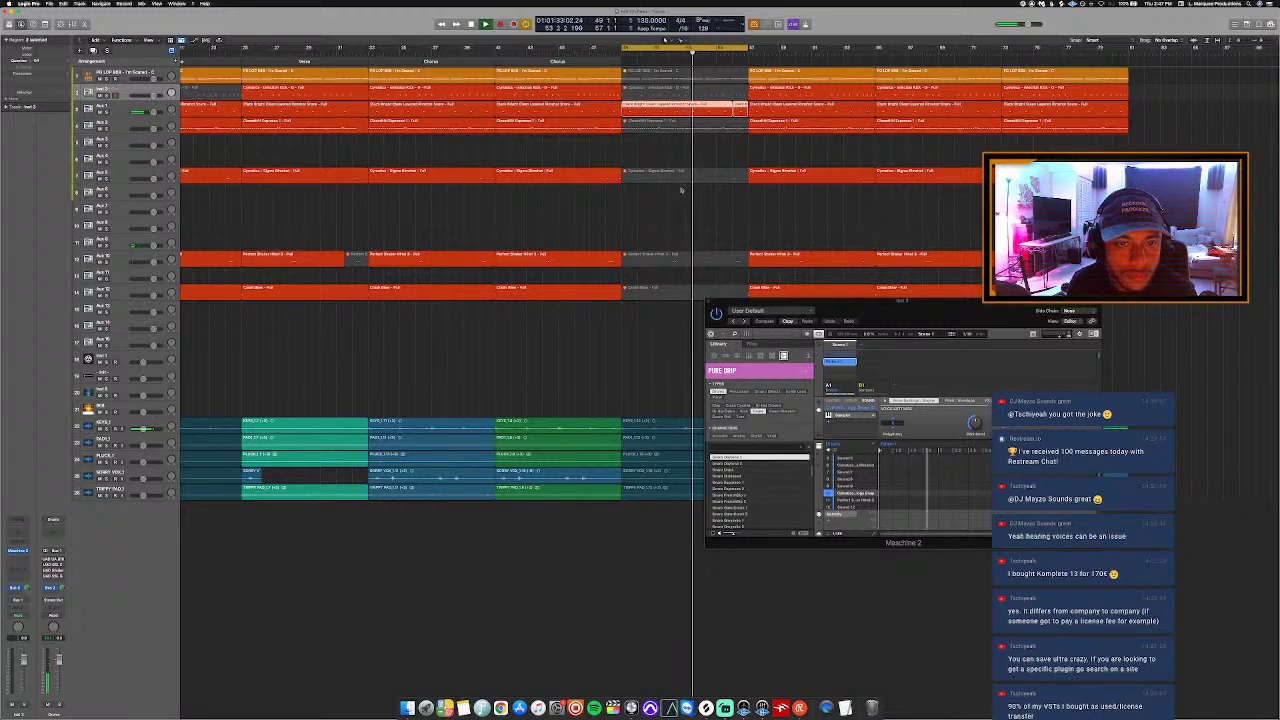
left_click_drag(674, 251, 692, 238)
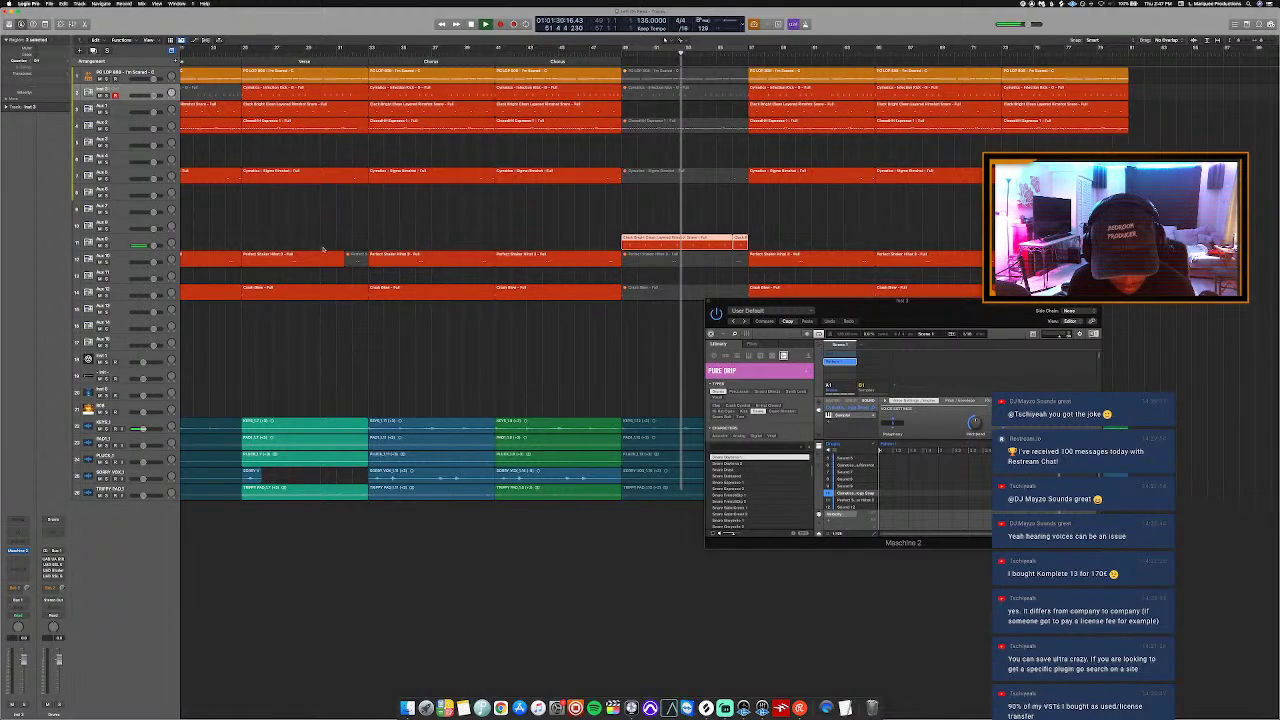
Step: Name the Aux 9 track Snap, and mute its short region just before bar 57
key("p")
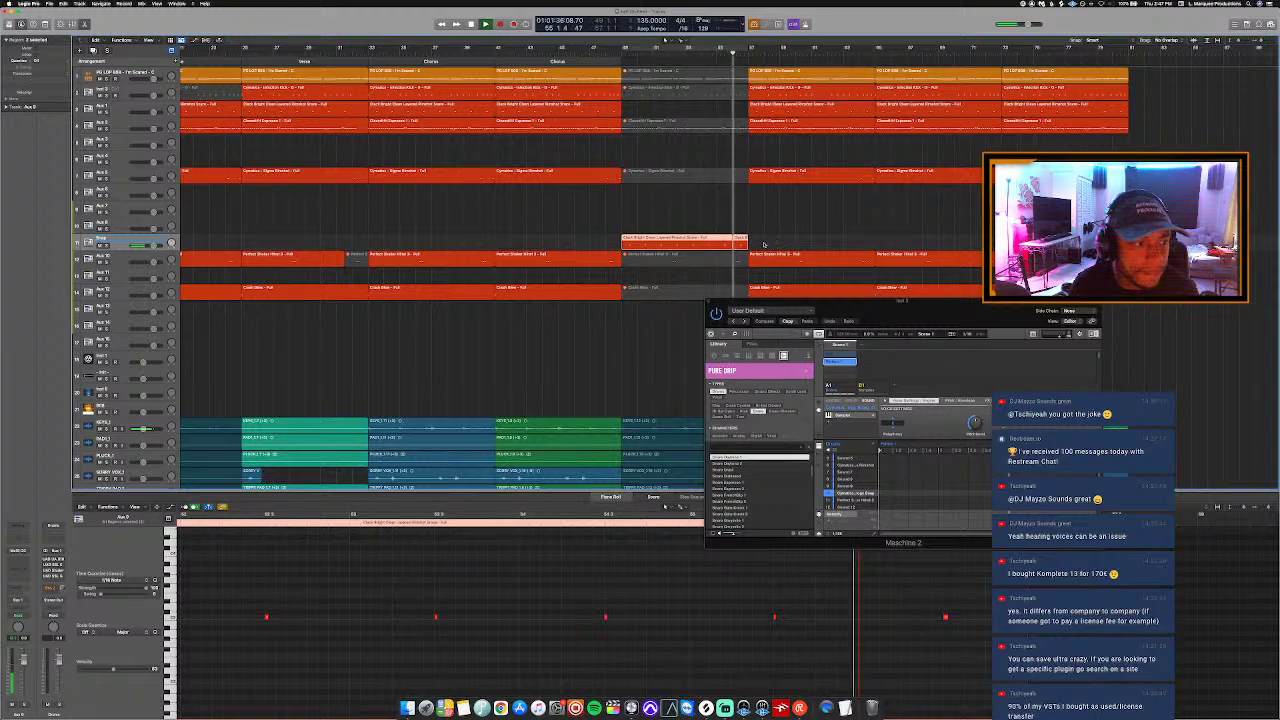
left_click(759, 245)
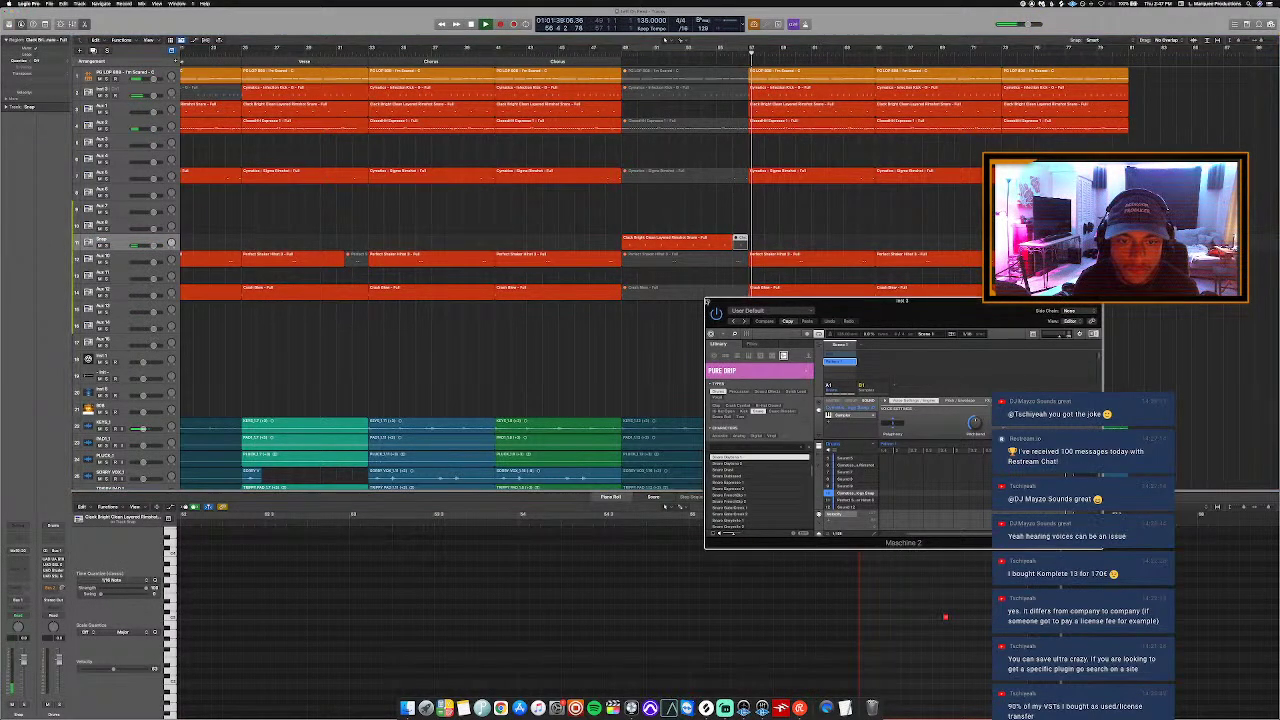
left_click(712, 301)
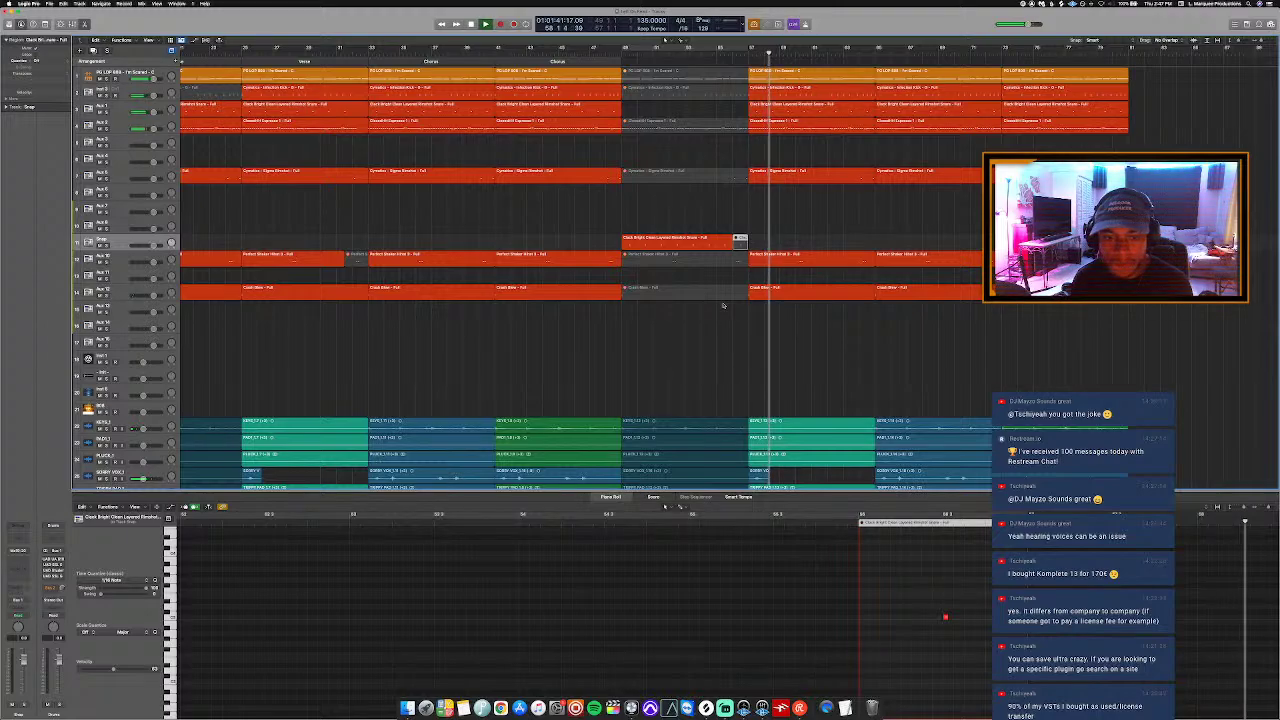
key("p")
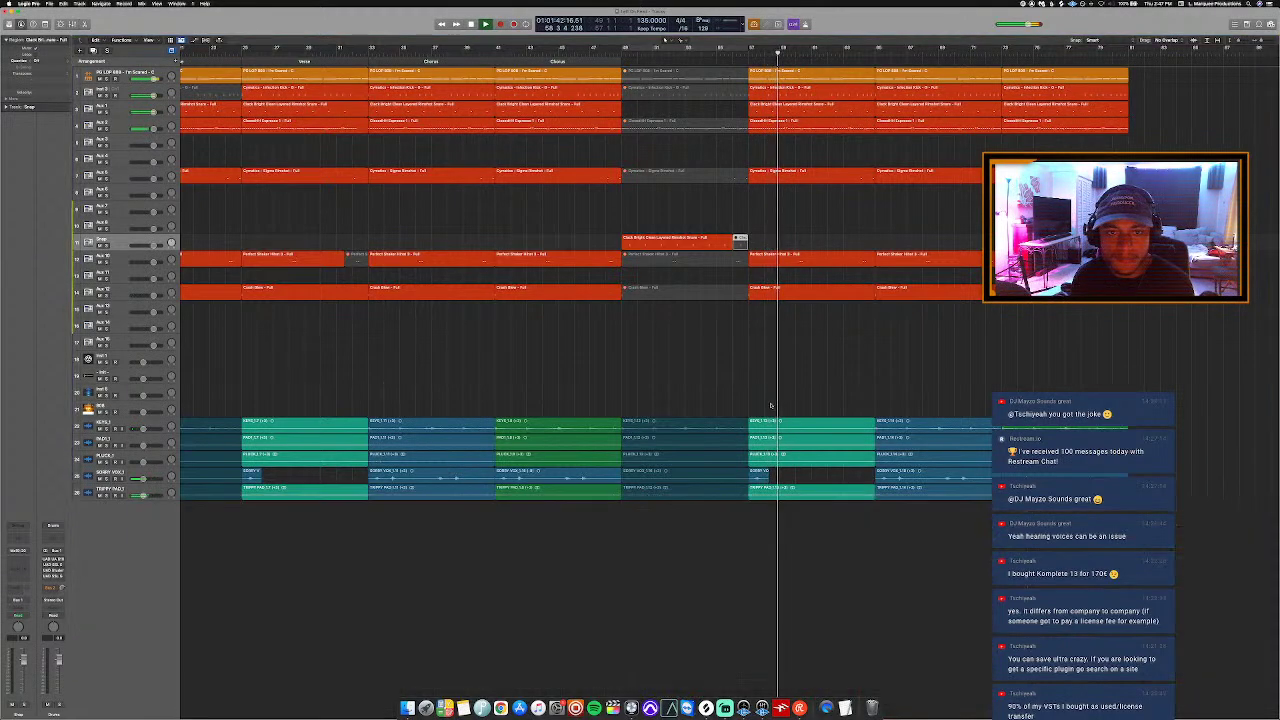
Step: Select the short vocal region at bar 57 and play back the arrangement from about bar 24
left_click(761, 478)
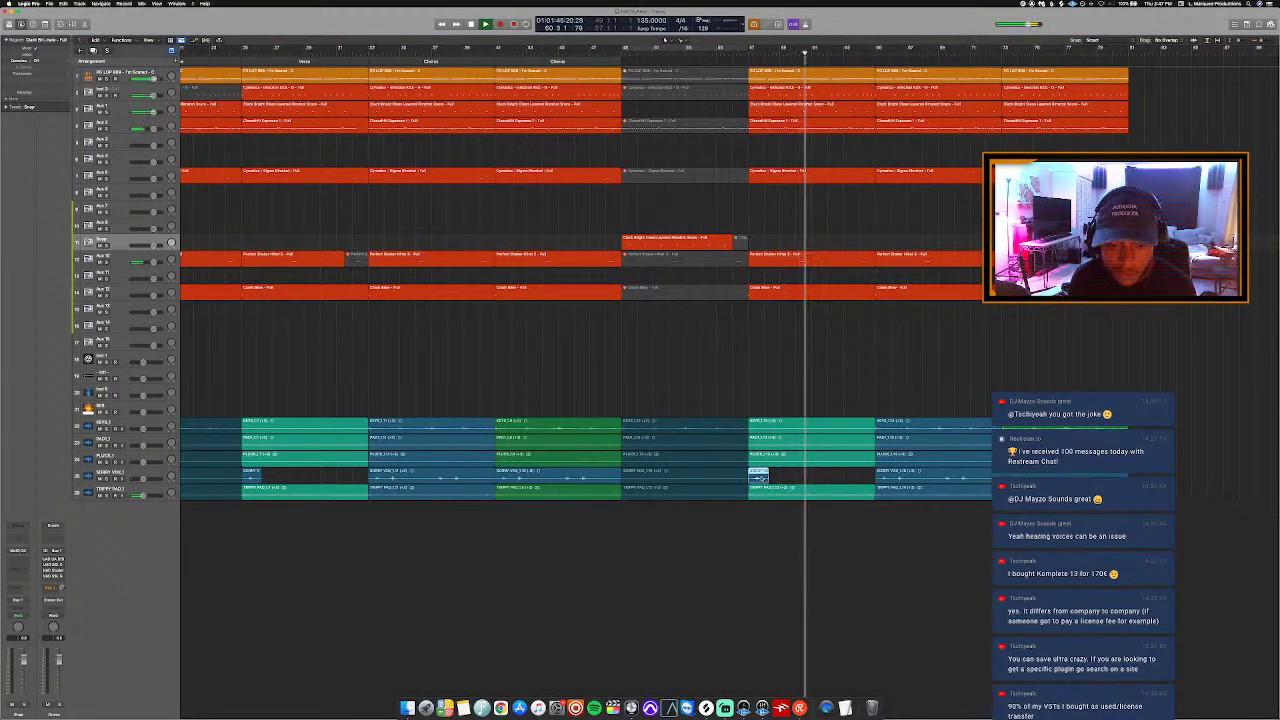
key("super+Left")
key("super+Left")
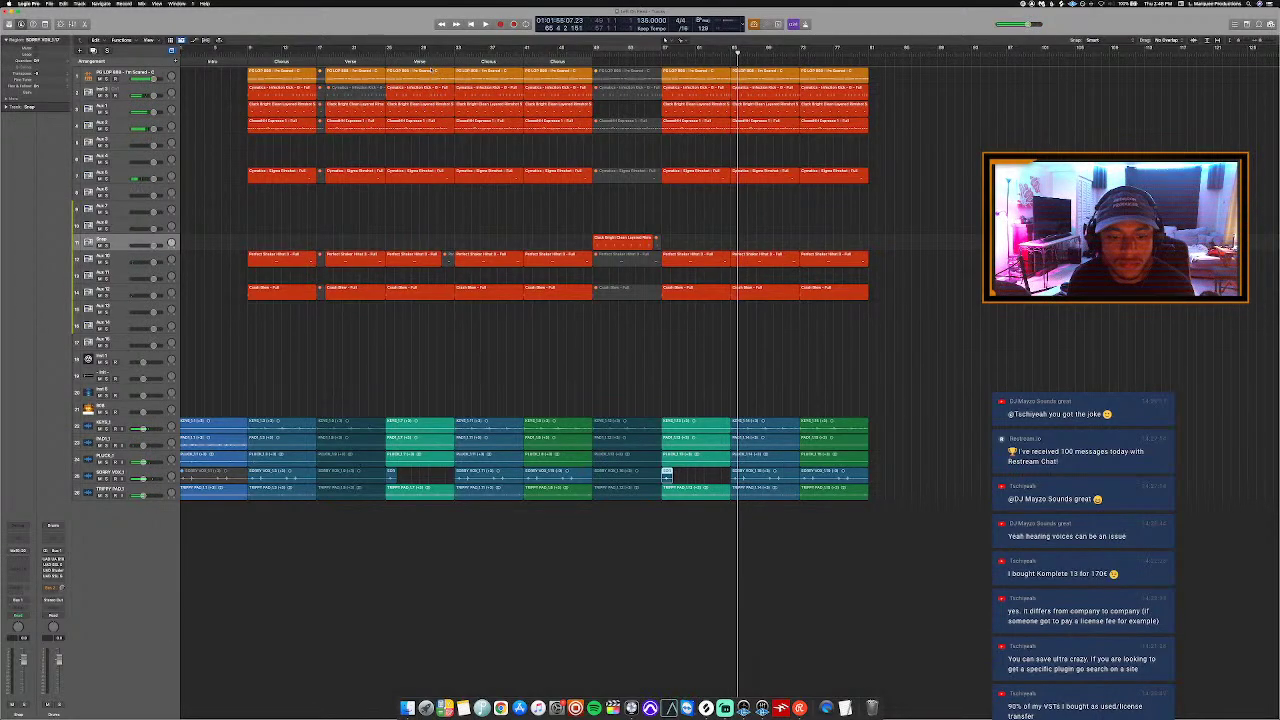
left_click(377, 52)
scroll(667, 474, "up", 5)
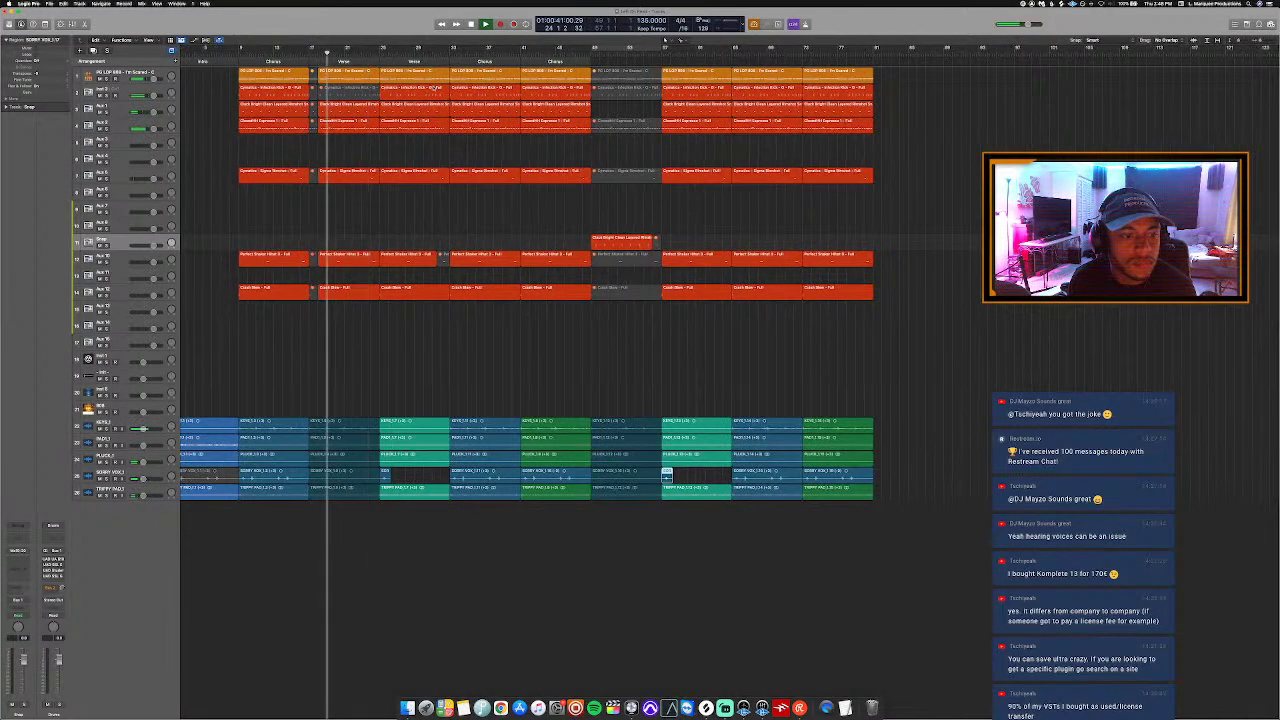
Step: Replace the 808 and drum regions of bars 57 to 65 with copies of those in bars 25 to 33, and play from just before bar 57
scroll(520, 137, "left", 8)
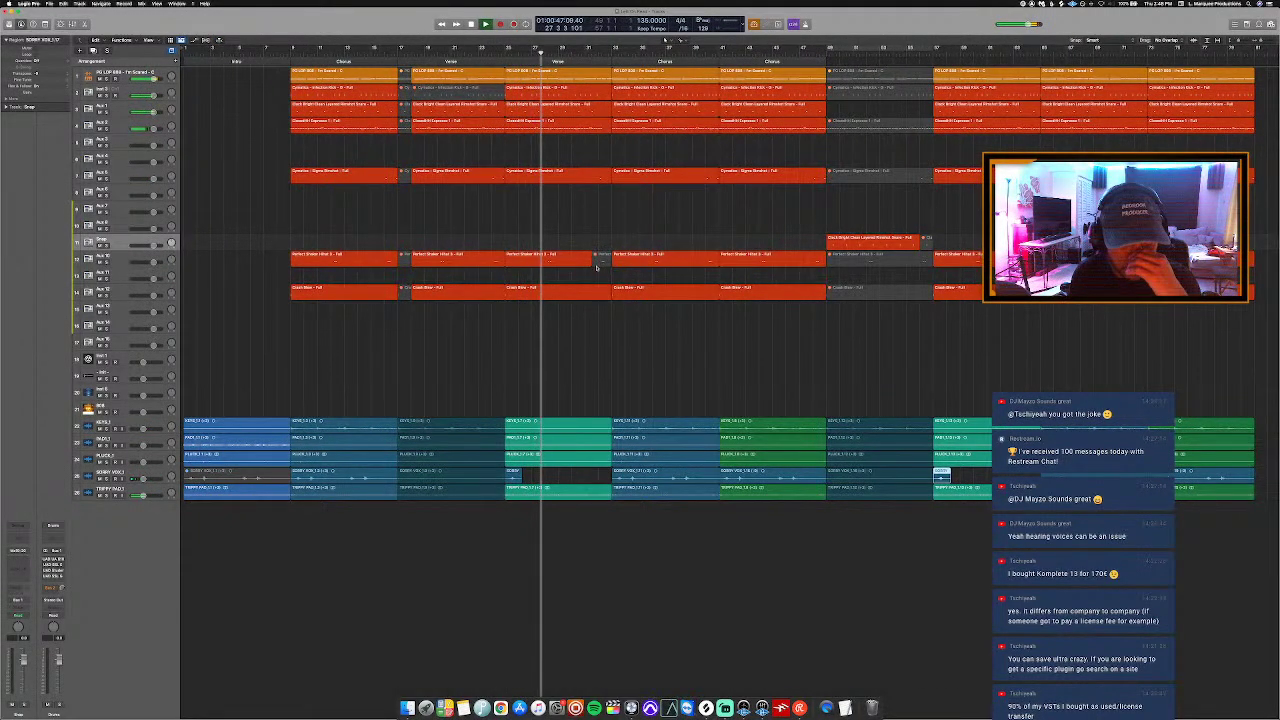
left_click_drag(598, 326, 544, 99)
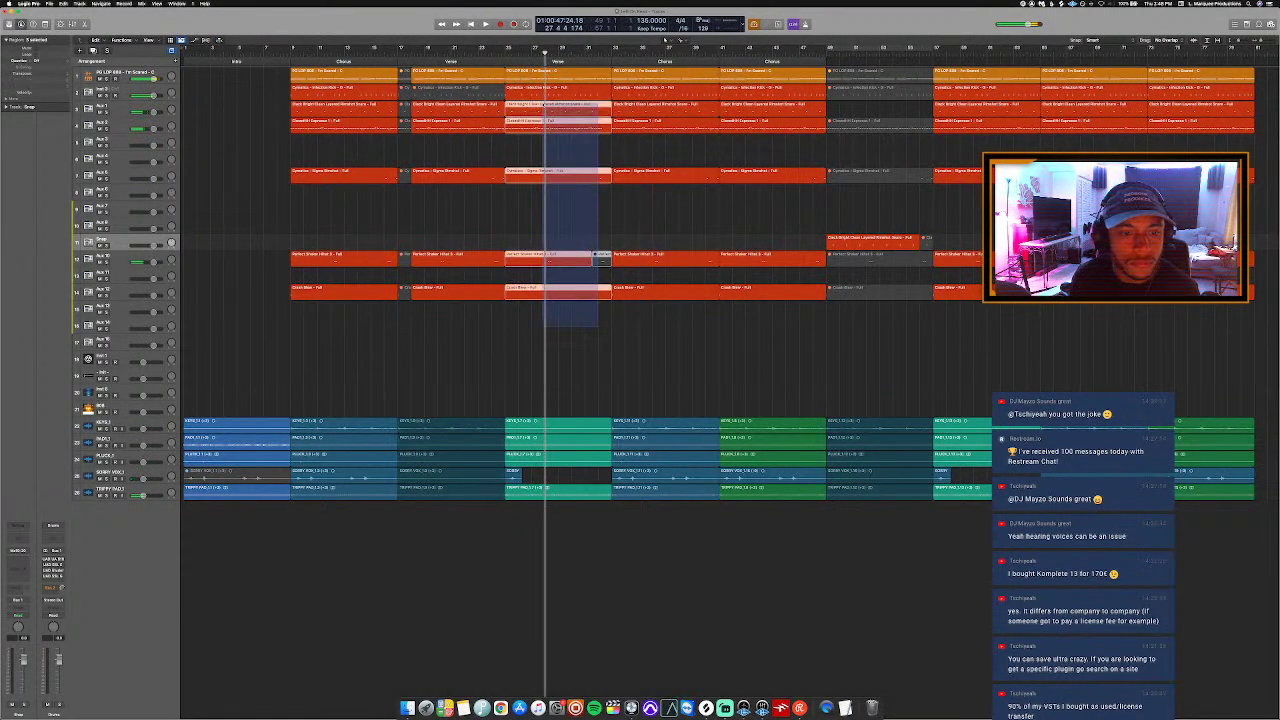
left_click(533, 54)
scroll(583, 113, "right", 5)
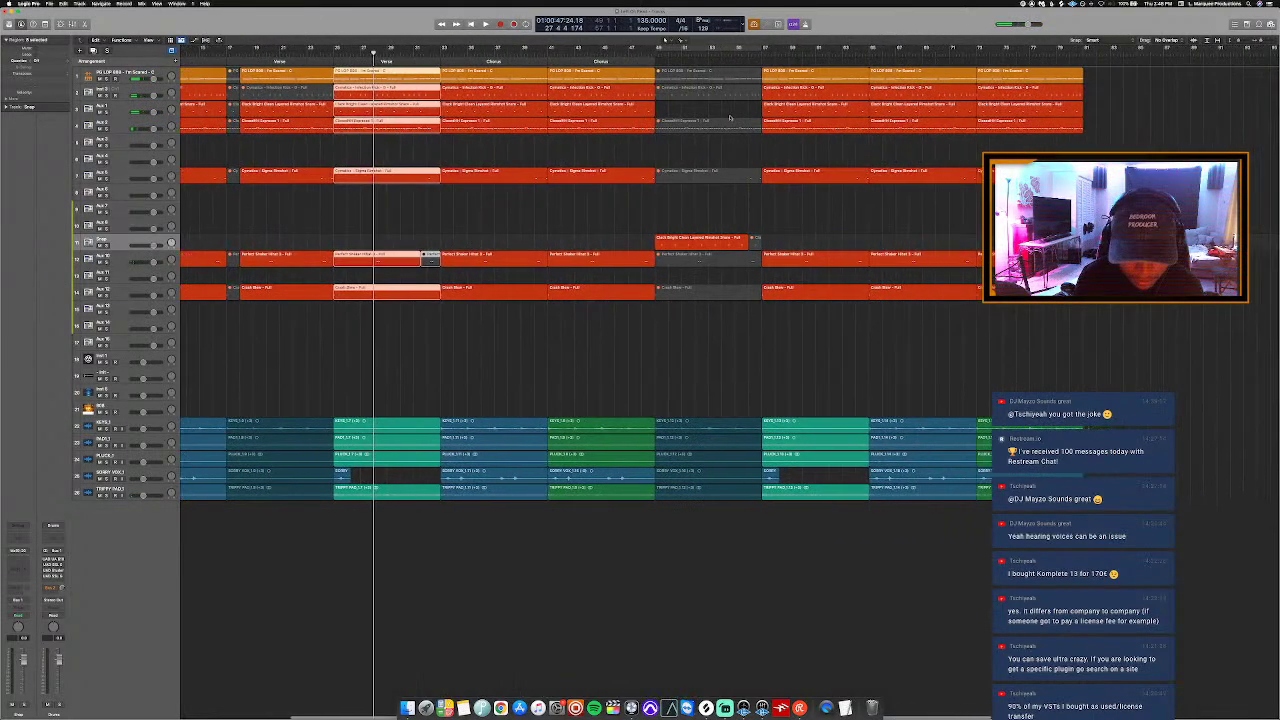
left_click(732, 58)
left_click(729, 54)
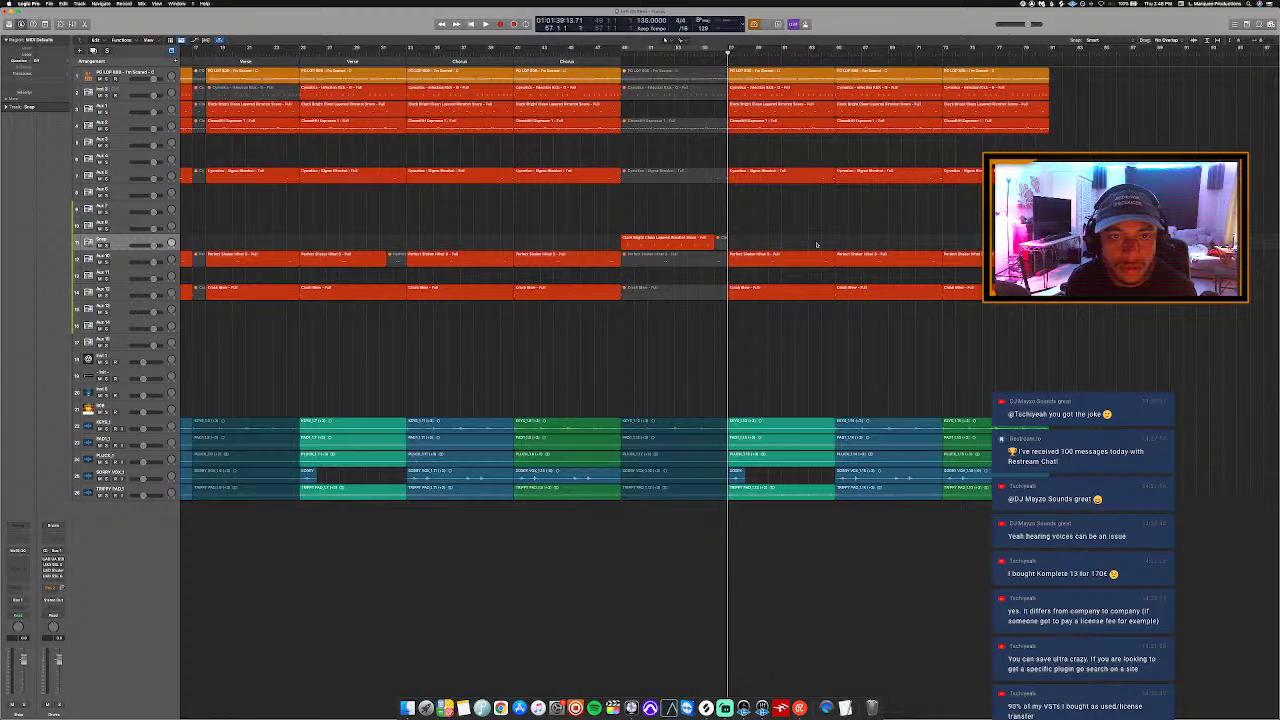
left_click_drag(800, 345, 800, 66)
key("Delete")
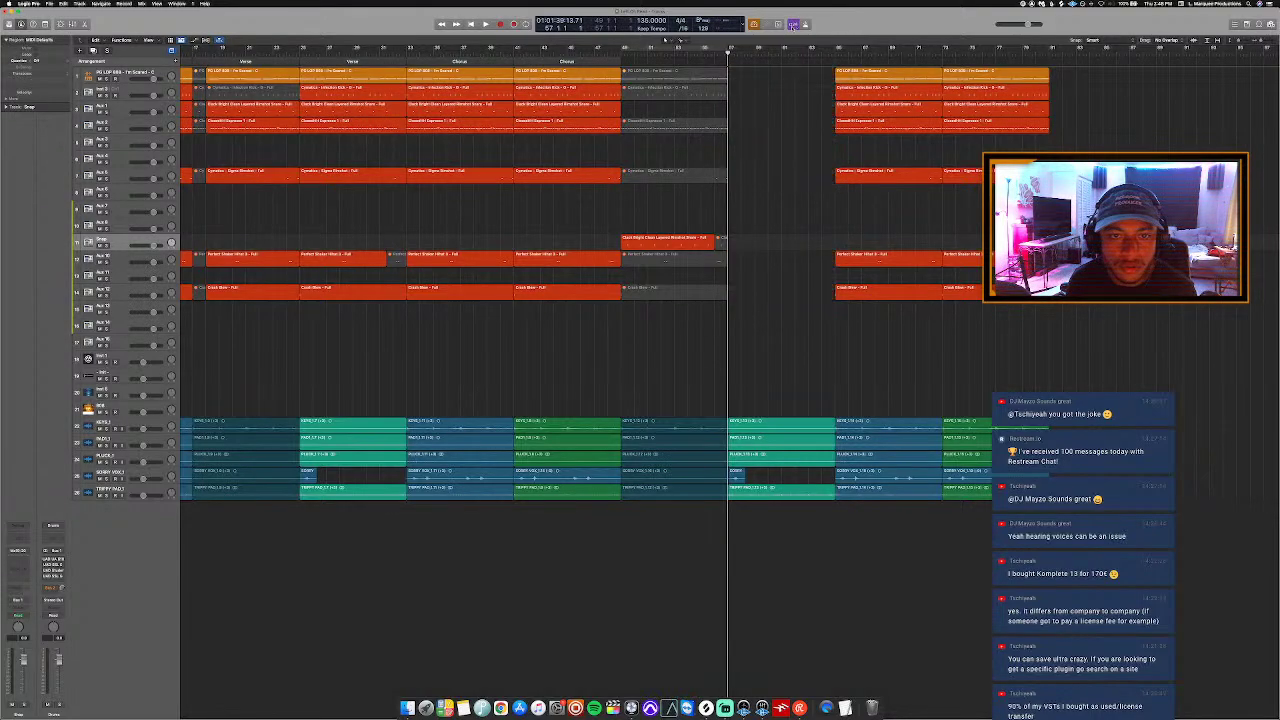
key("super+v")
left_click(716, 53)
key("space")
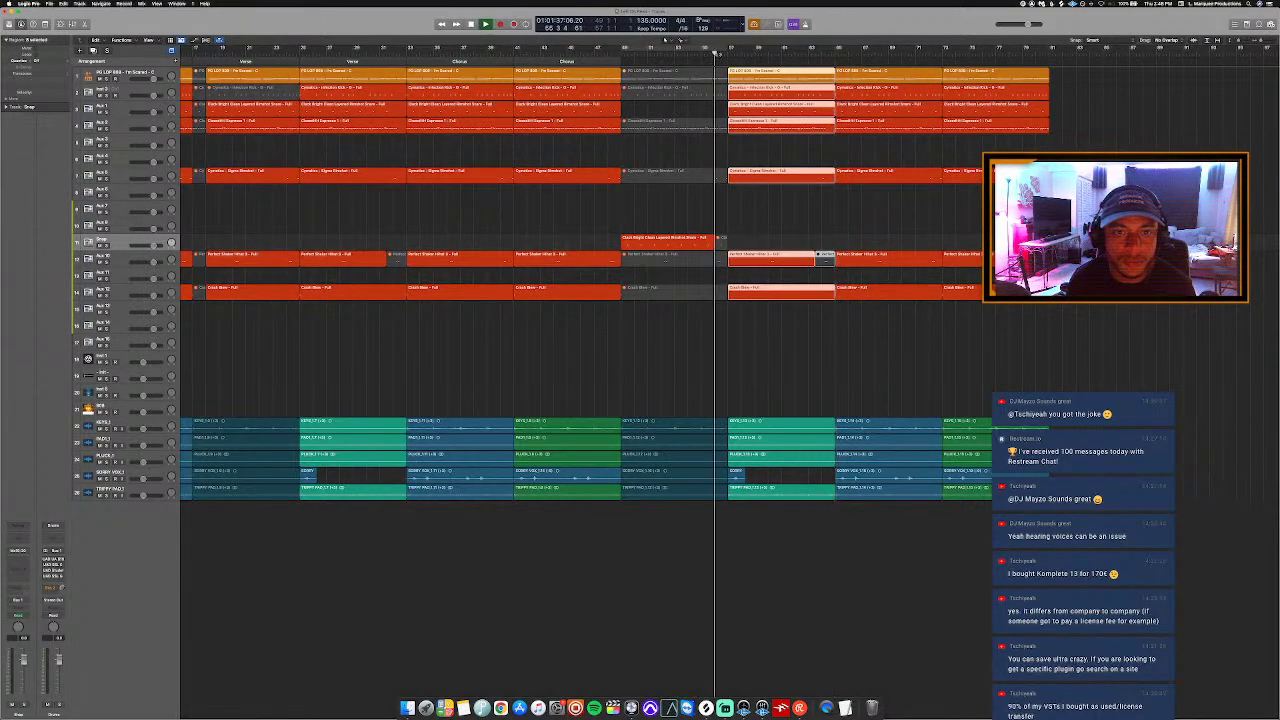
Step: Add arrangement markers for bars 49 to 57 and 57 to 65, label both Verse, and save the project
left_click(666, 39)
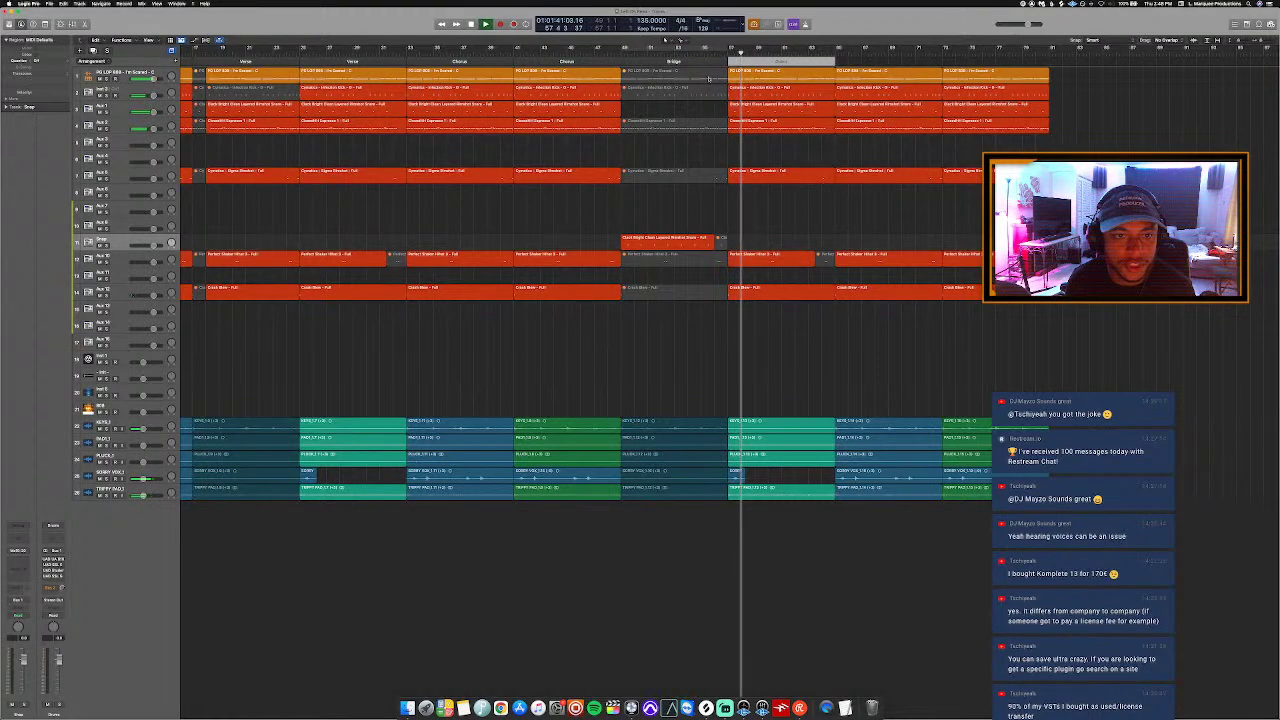
left_click(678, 62)
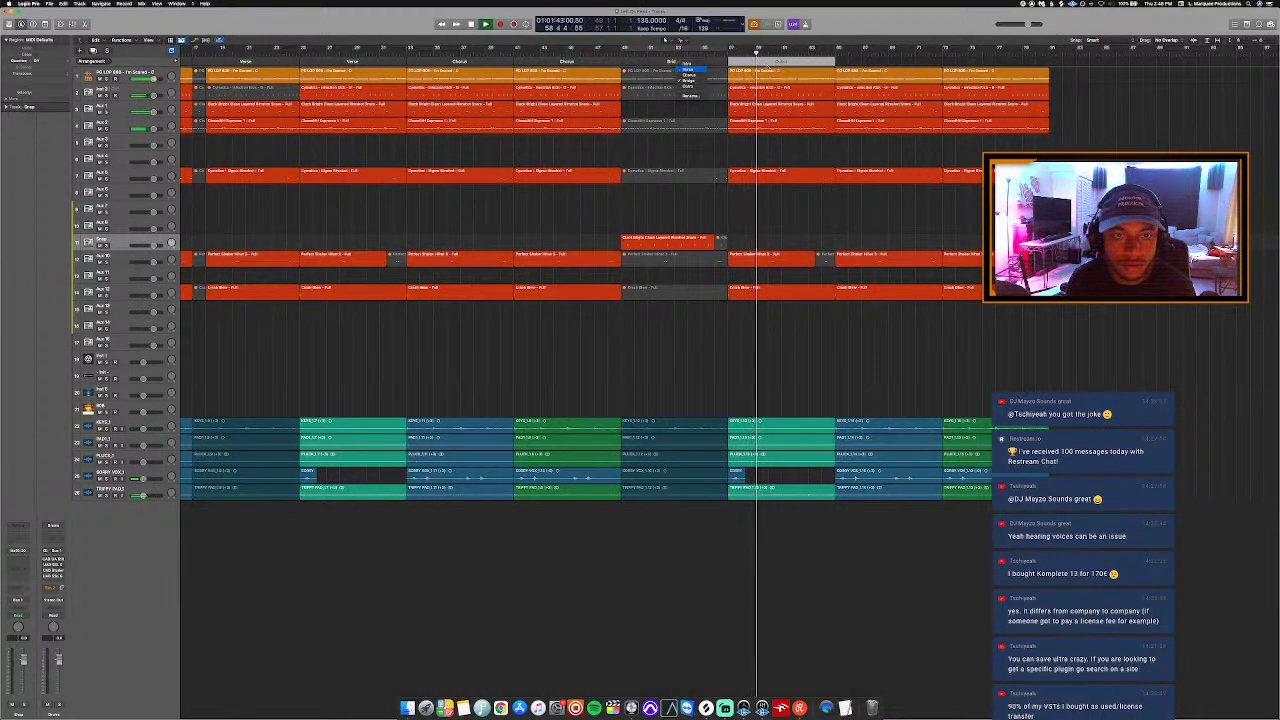
left_click(686, 72)
left_click(781, 62)
left_click(790, 85)
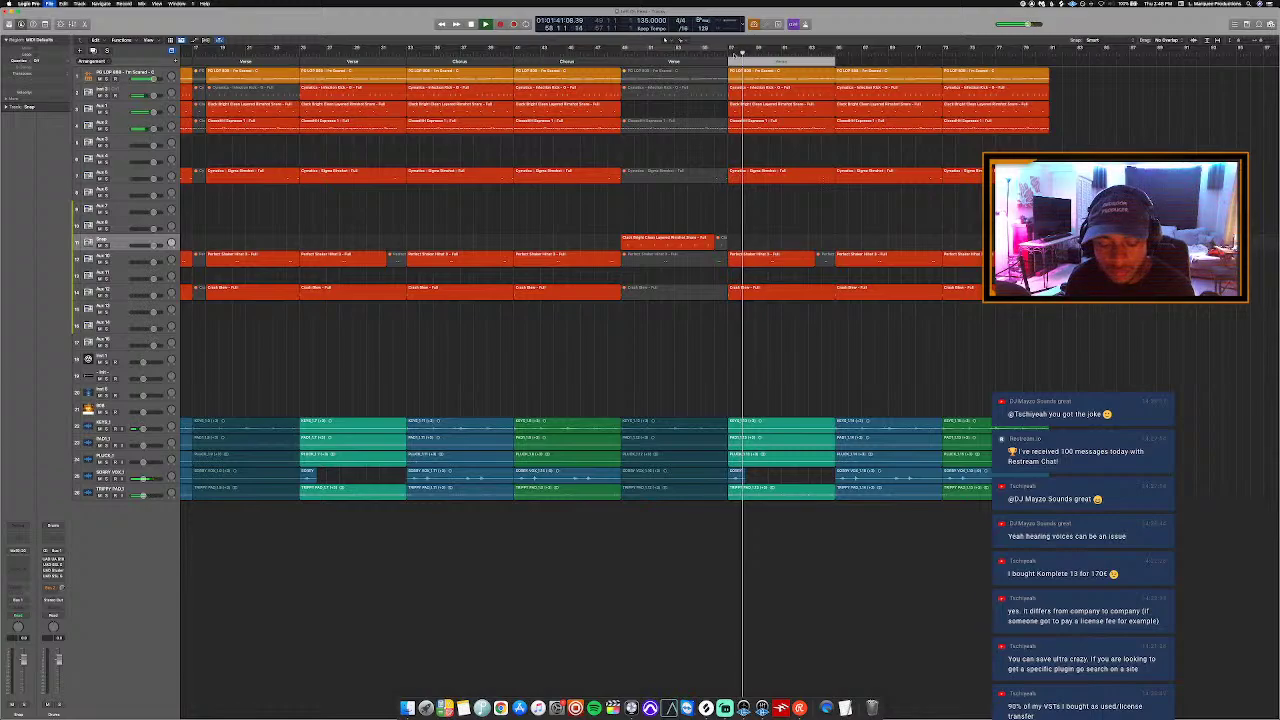
key("super+s")
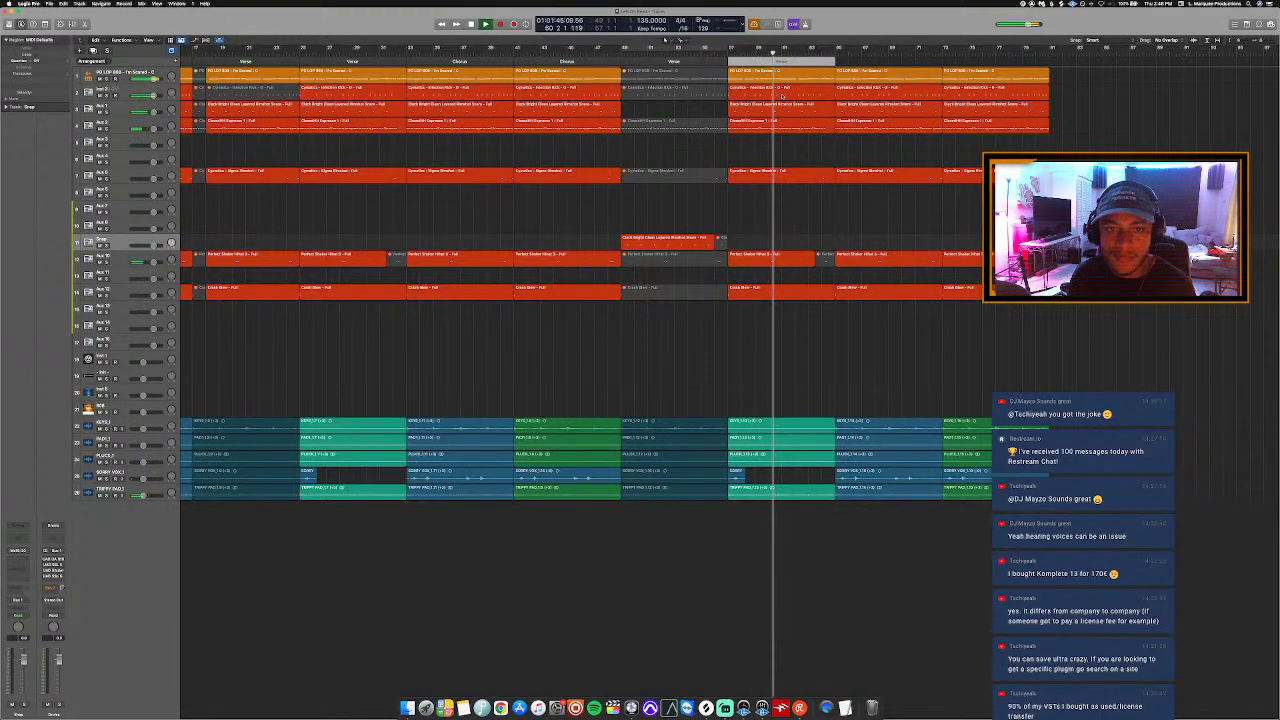
Step: Inspect the notes of the kick region at bar 57 in the Piano Roll and close the editor
key("p")
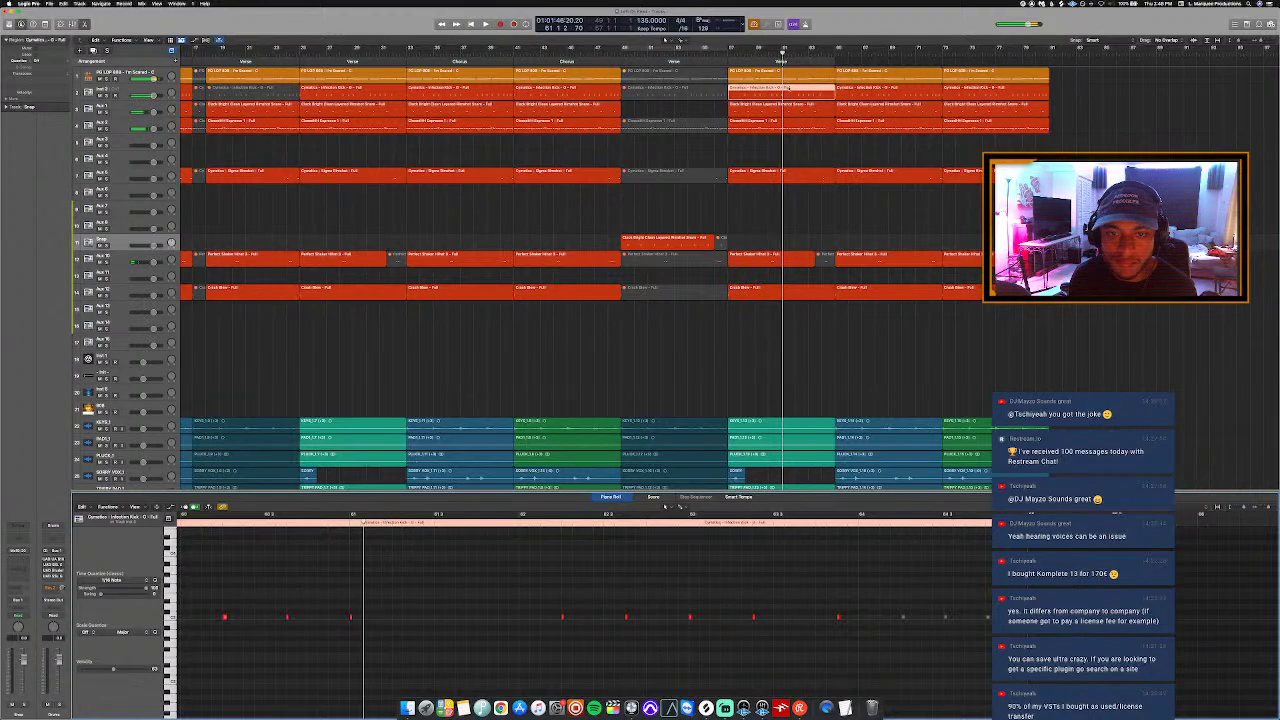
key("p")
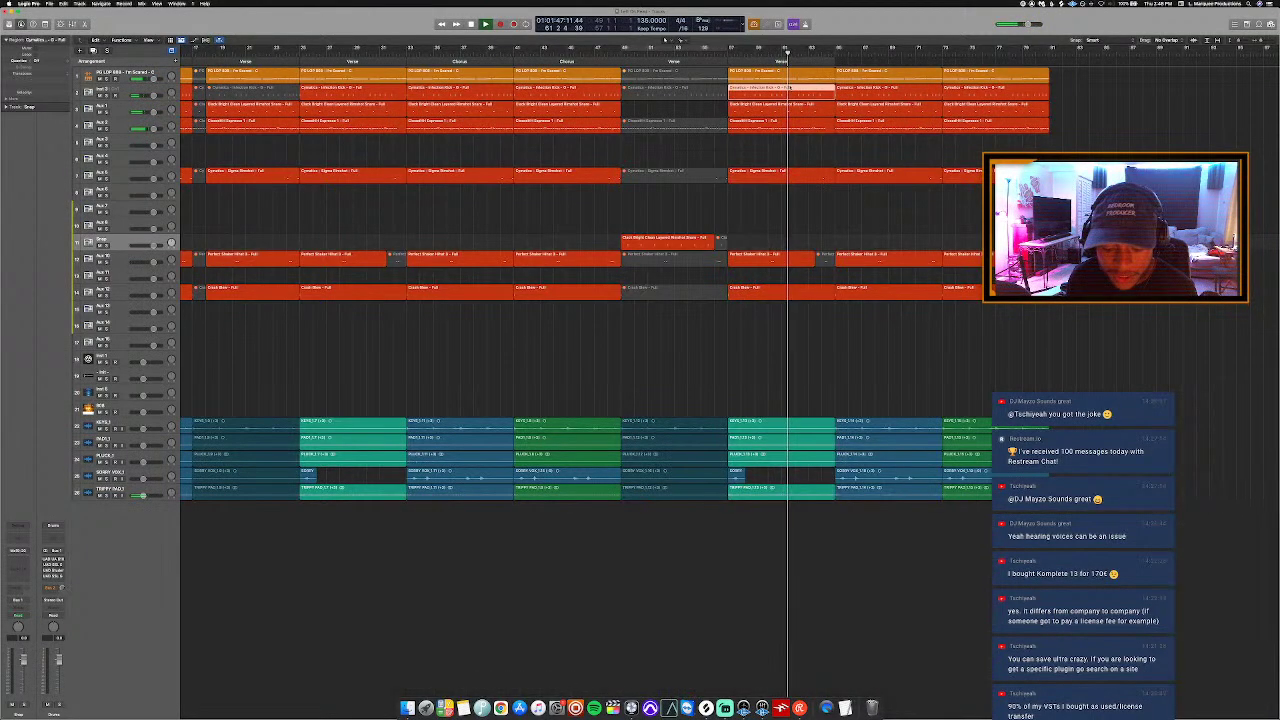
left_click(749, 138, "ctrl+alt")
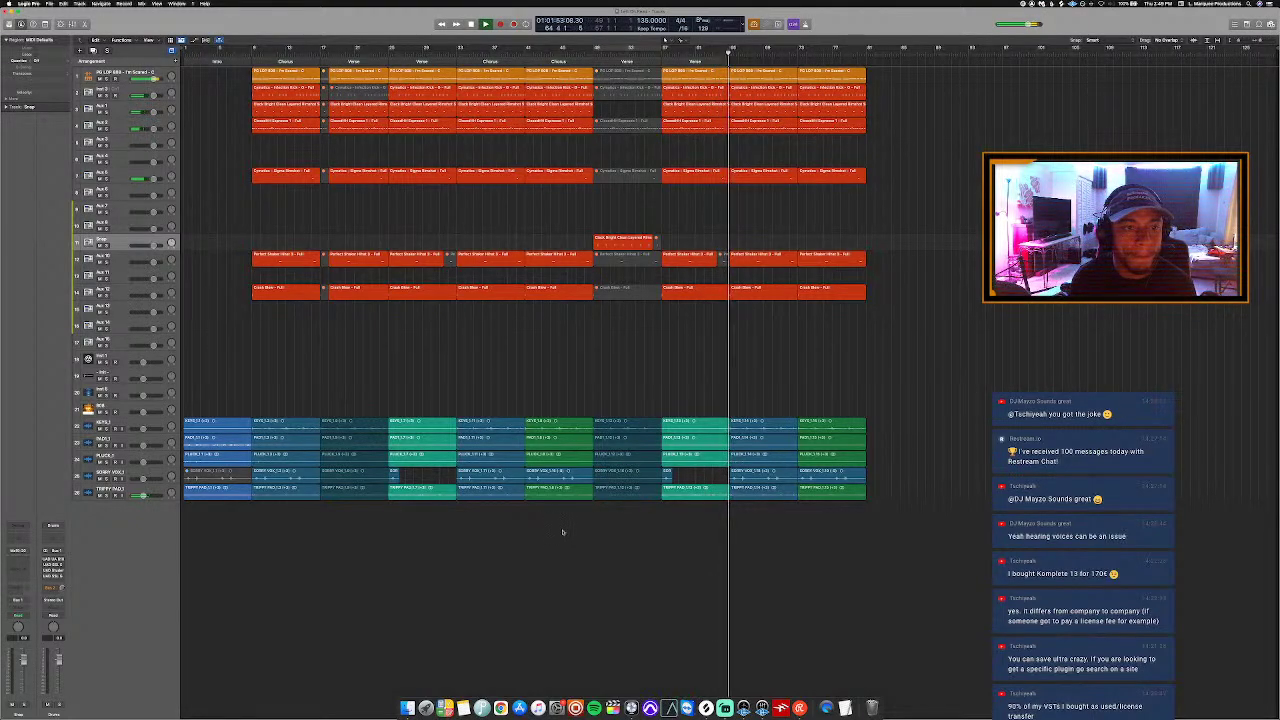
Step: Replace all regions of bars 65 to 81 with copies of the two chorus sections in bars 33 to 49
left_click_drag(562, 530, 491, 63)
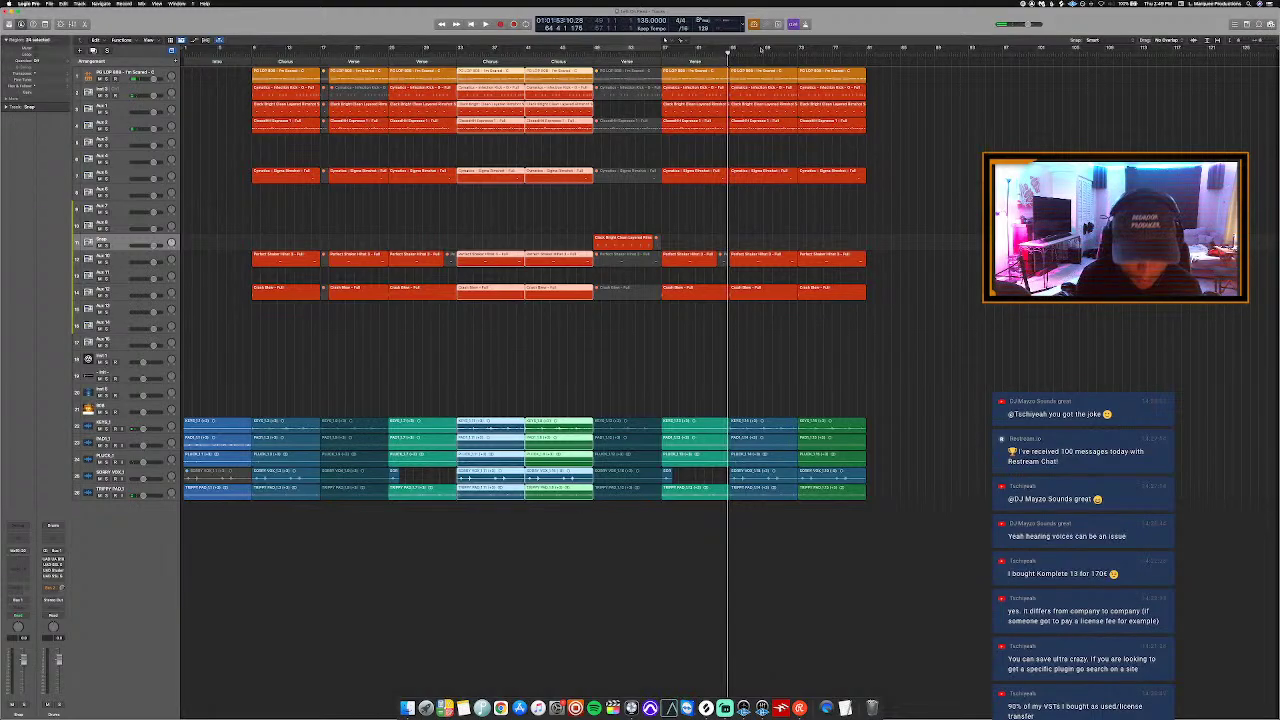
left_click_drag(878, 85, 751, 533)
key("super+v")
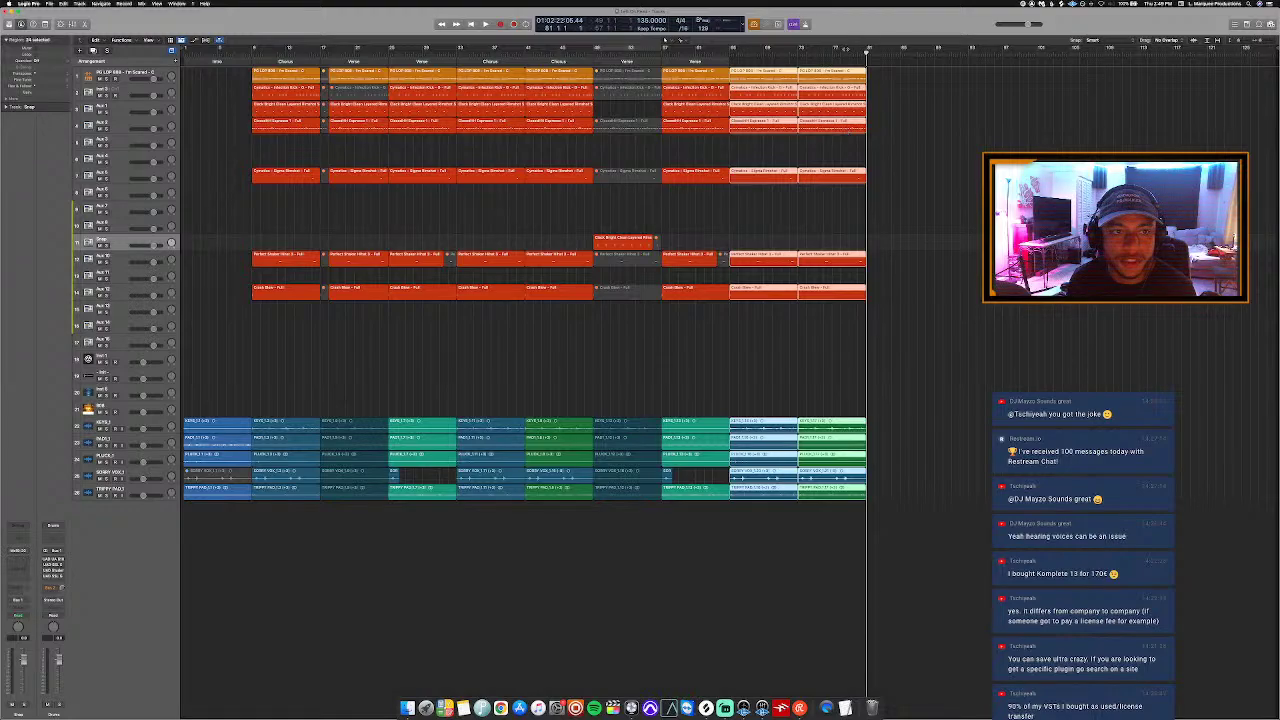
Step: Copy the five loop and vocal regions of bars 73 to 81 to bar 81, and mute the copied vocal
left_click(930, 302)
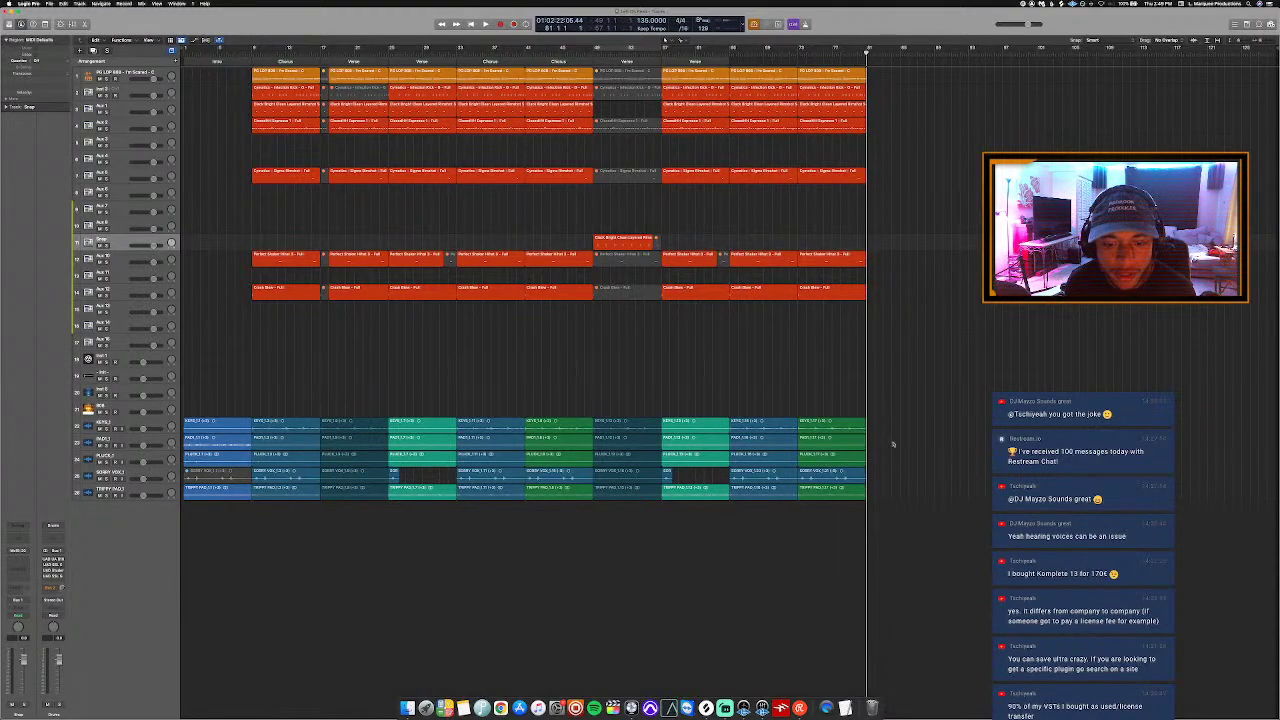
left_click_drag(826, 507, 835, 380)
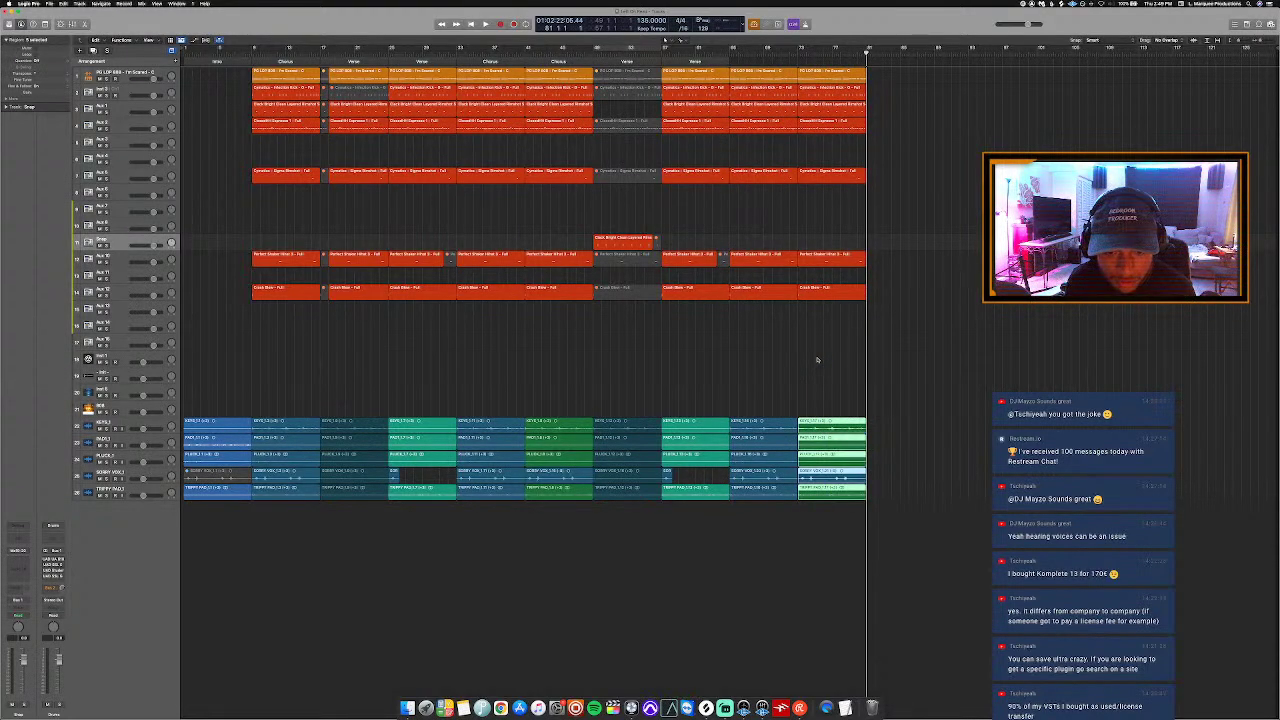
key("super+v")
left_click(973, 460)
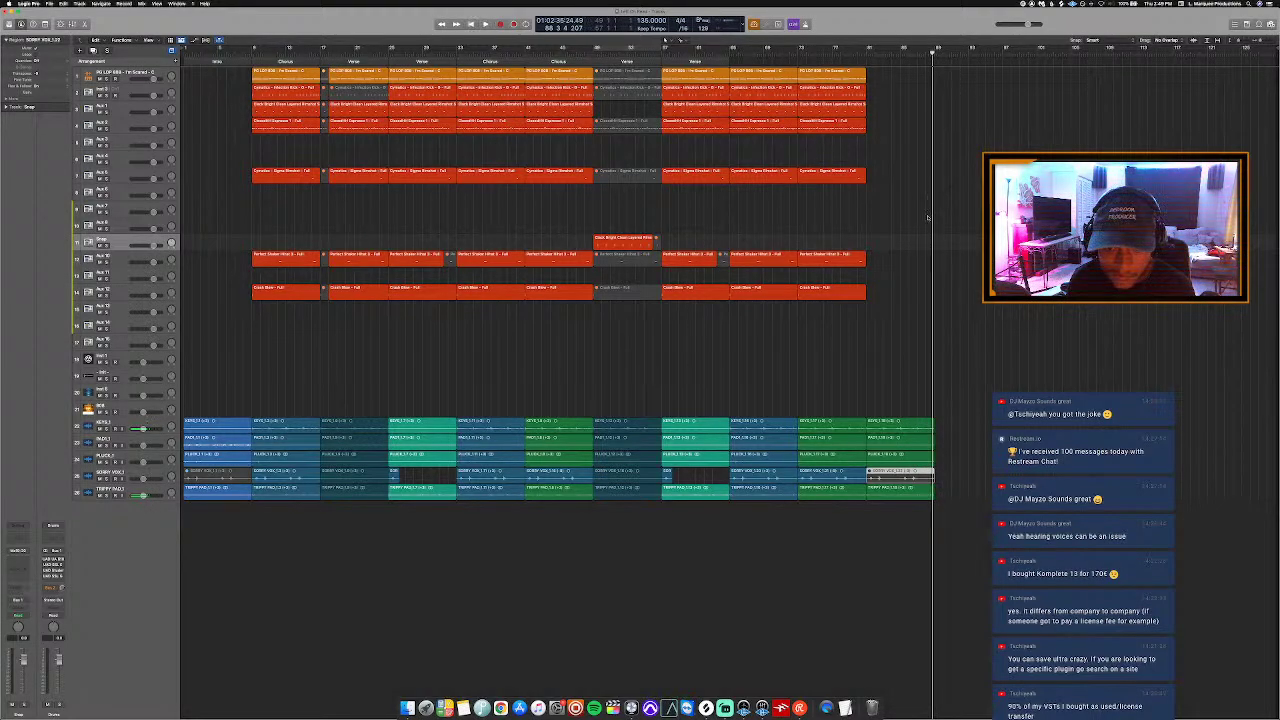
Step: Split all outro loop and vocal regions at bar 88 and delete the parts after it
double_click(918, 430)
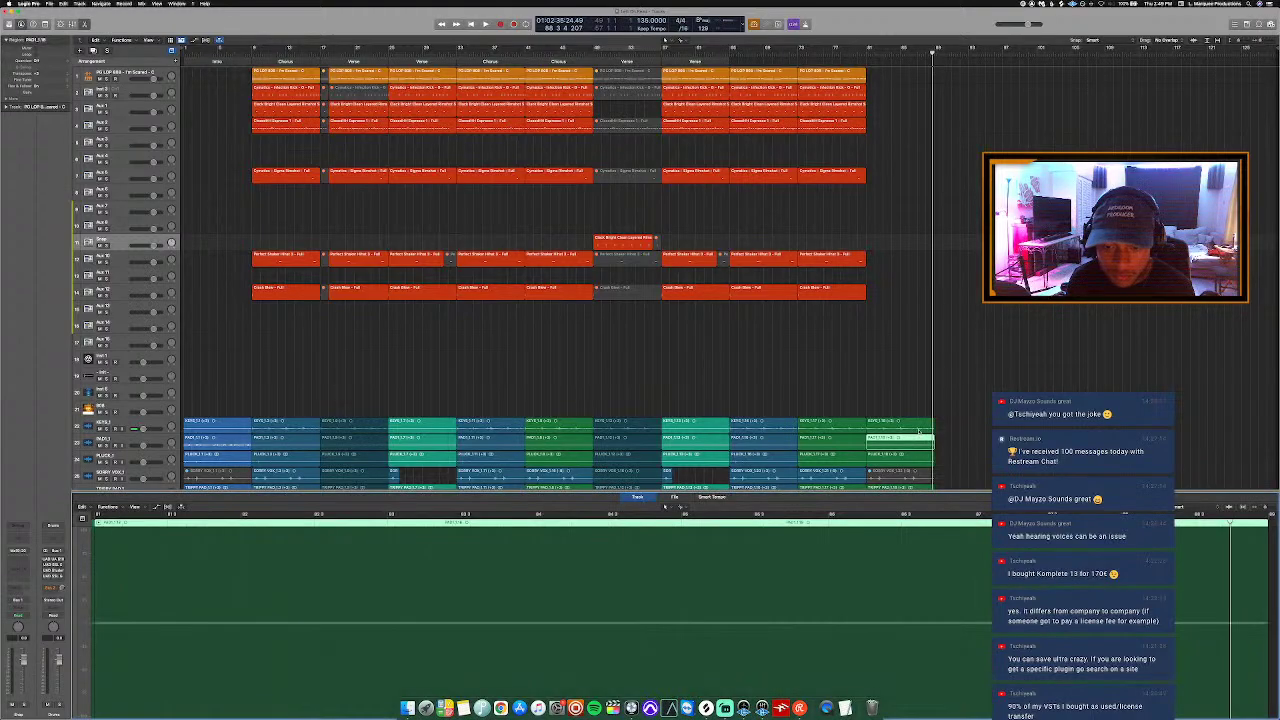
key("space")
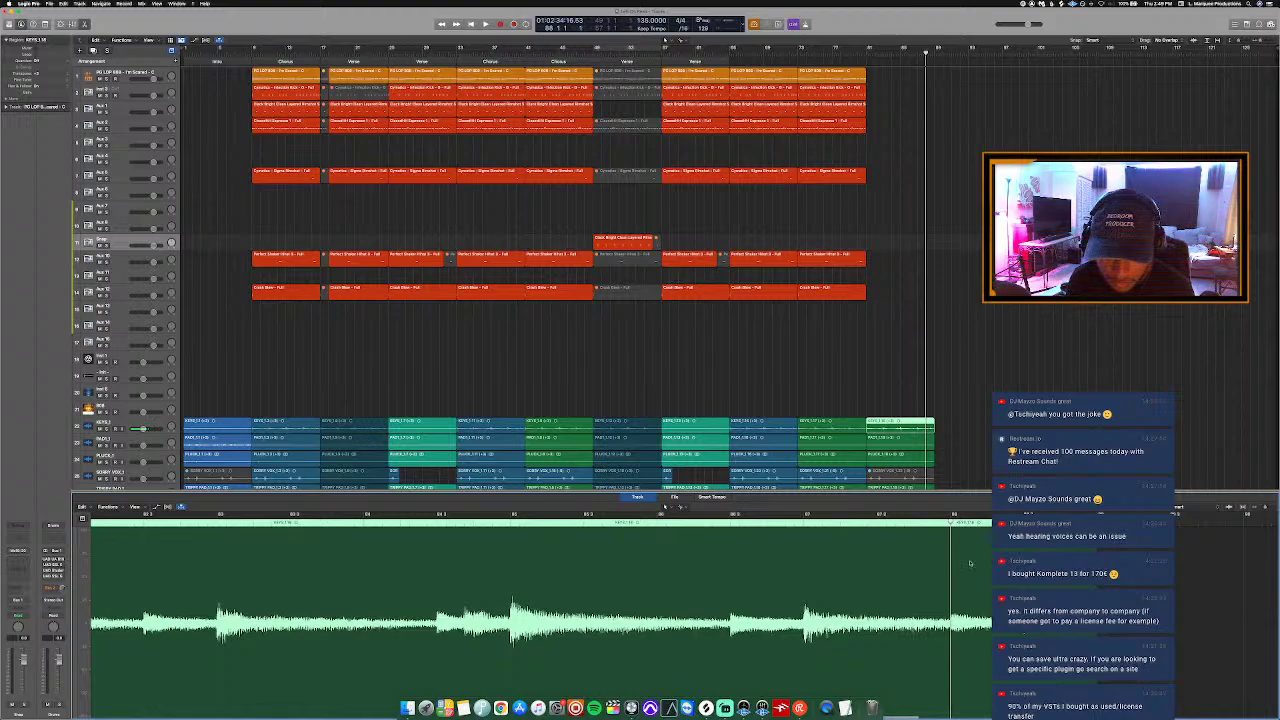
scroll(980, 384, "down", 3)
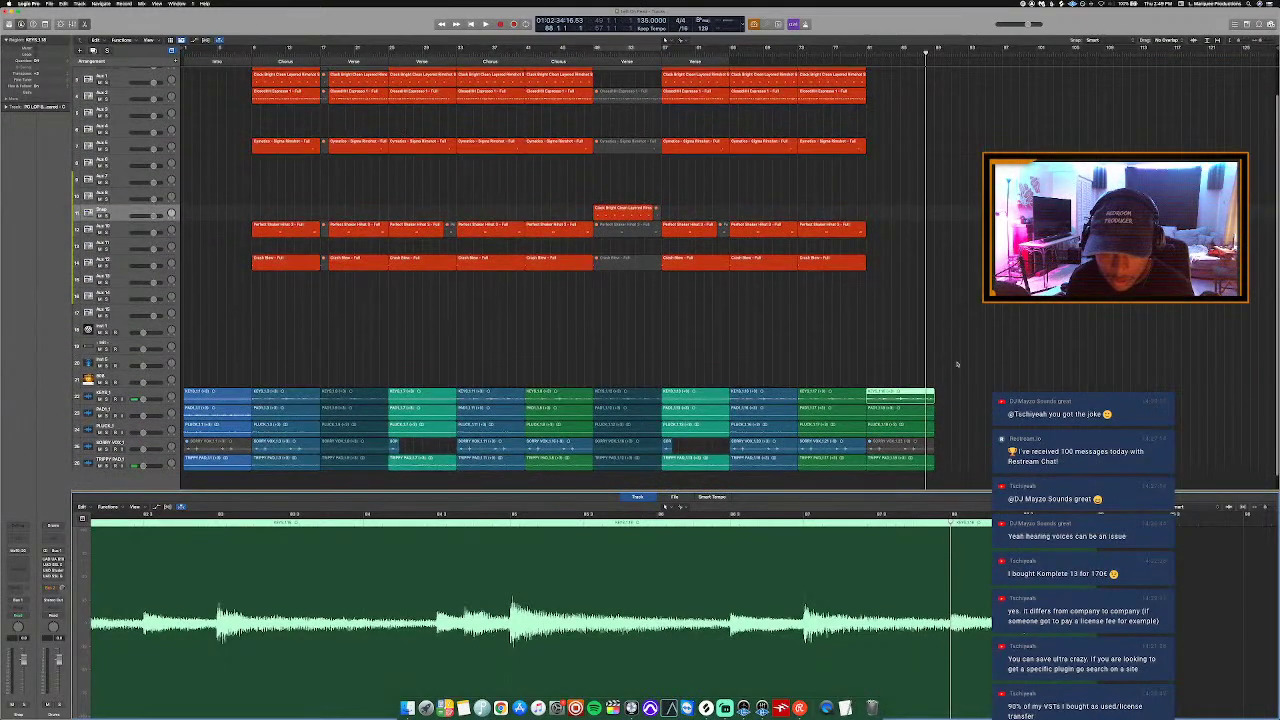
left_click_drag(957, 362, 928, 368)
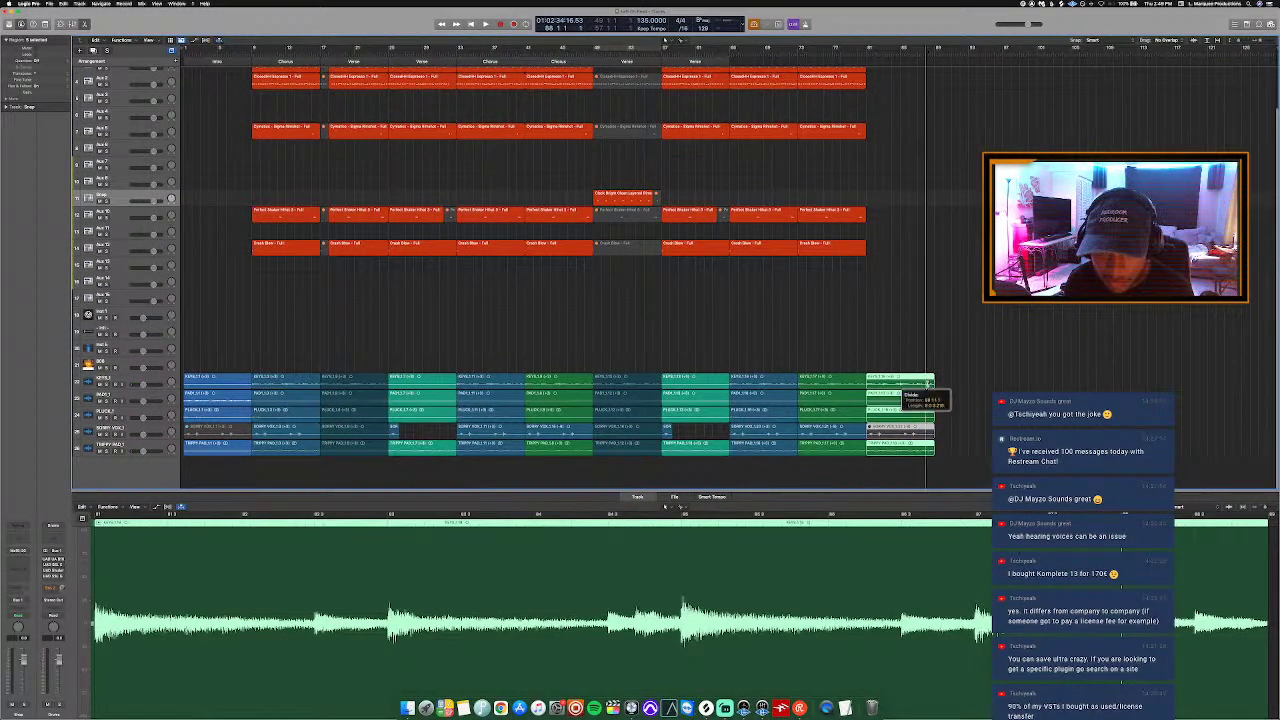
left_click(928, 384)
key("BackSpace")
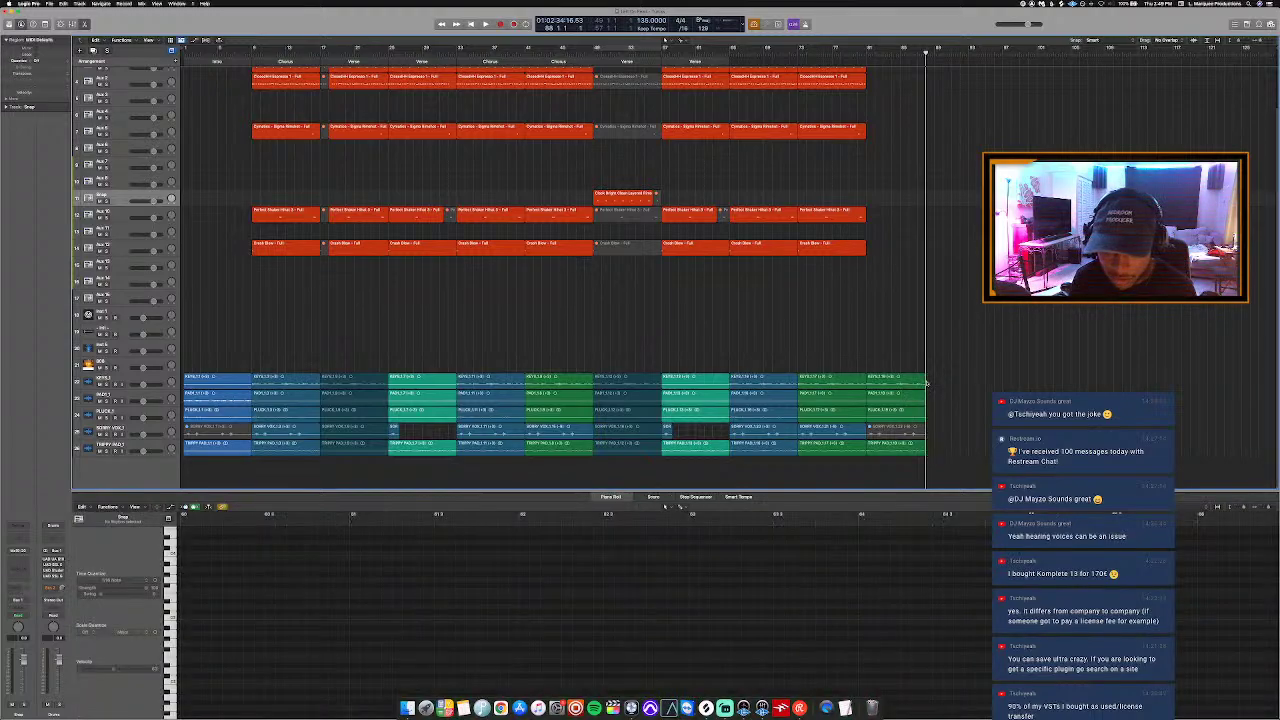
key("BackSpace")
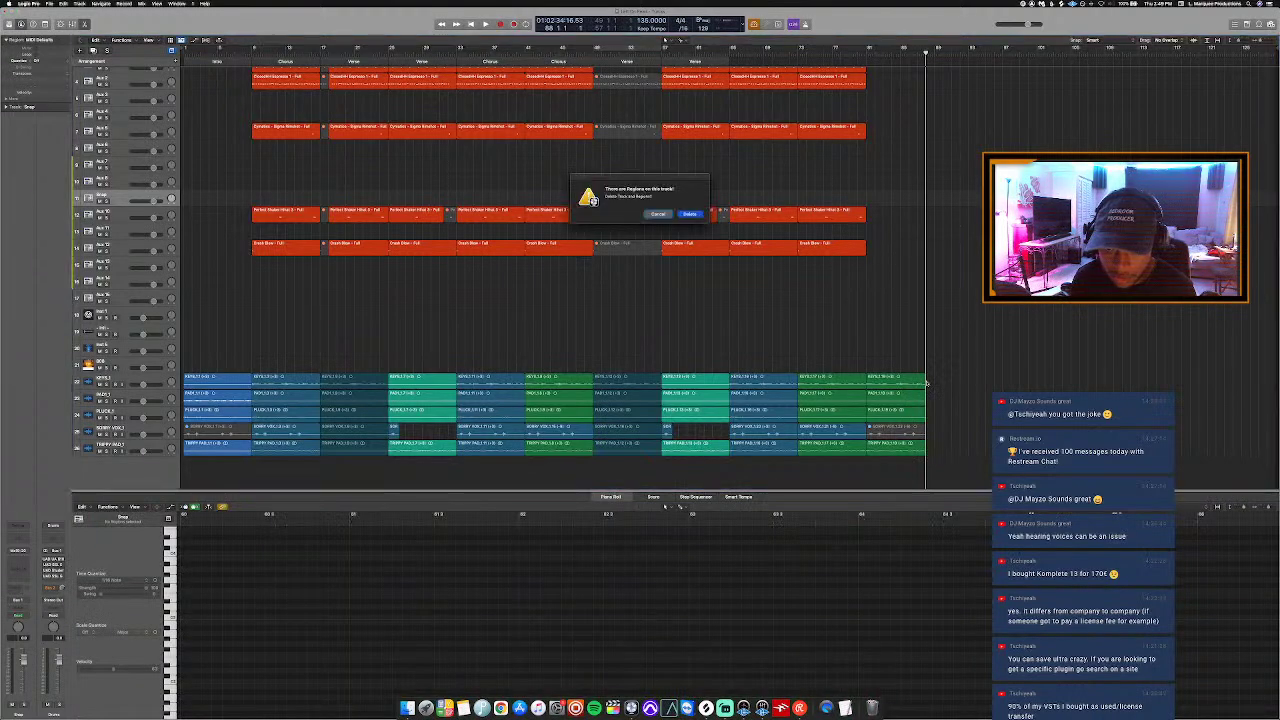
left_click(661, 214)
Step: Select the shortened outro regions, play back their ending around bar 88, and close the audio editor
left_click(912, 416)
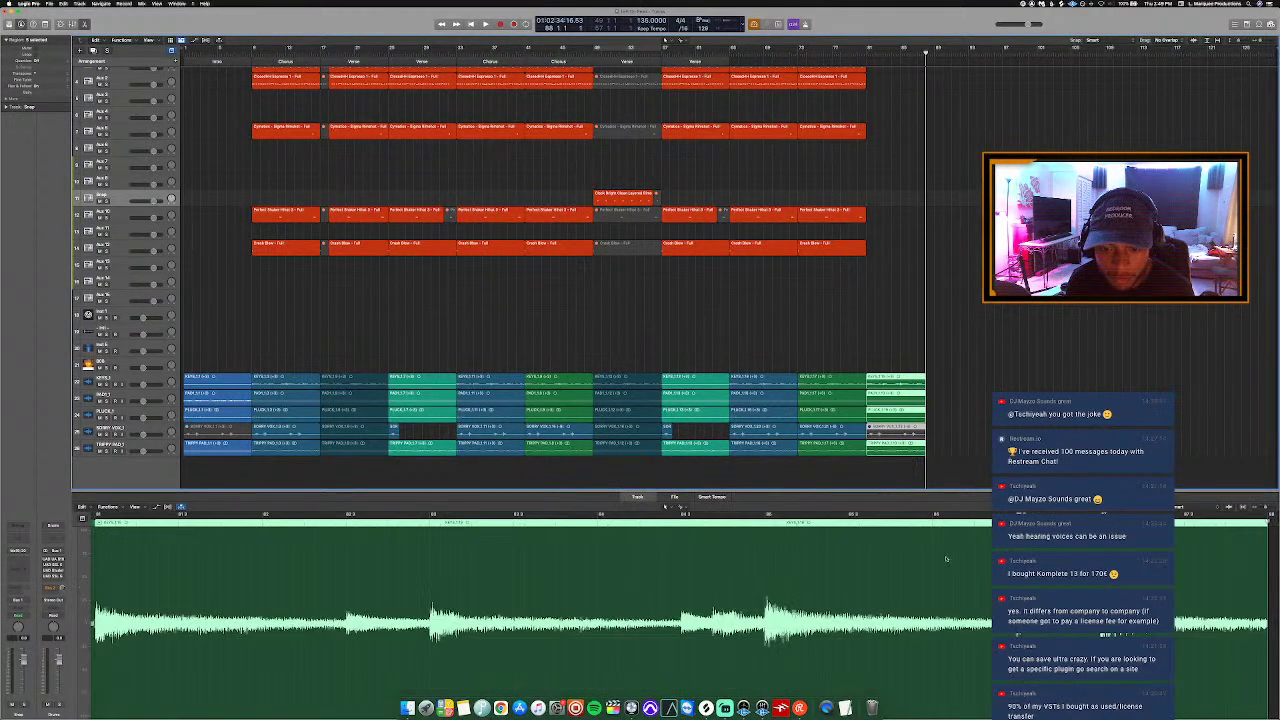
scroll(981, 613, "right", 2)
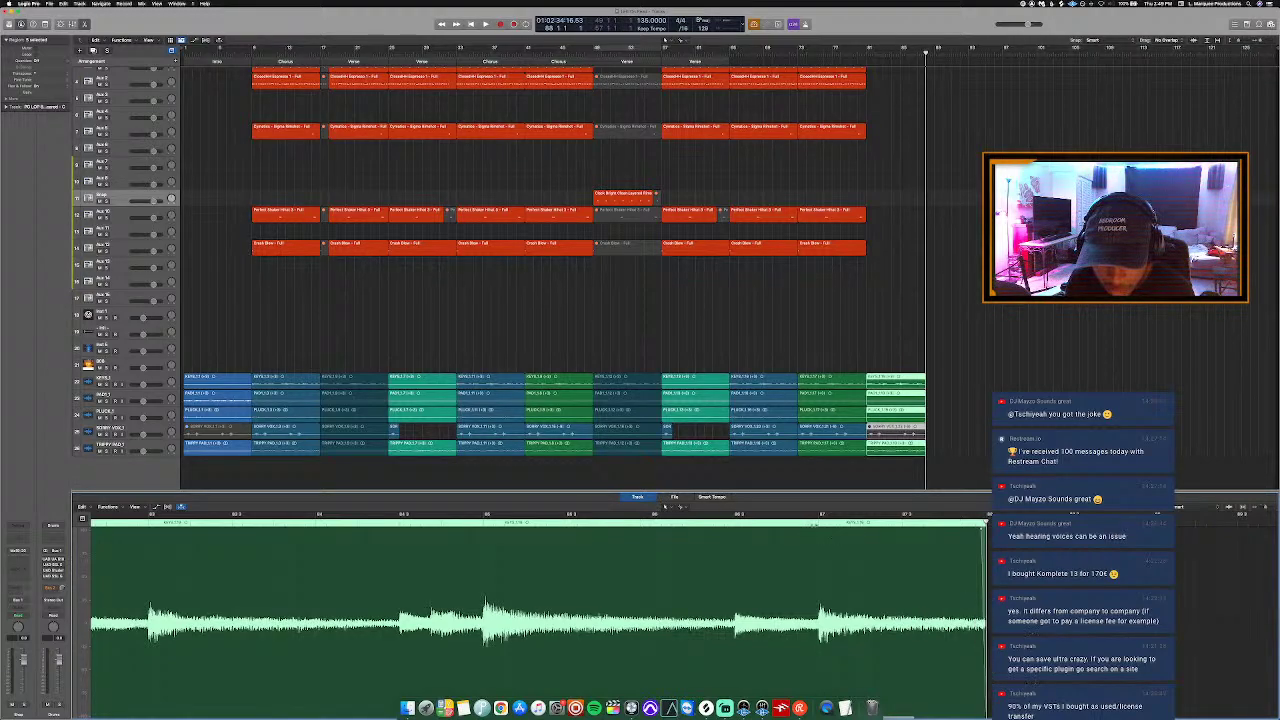
key("space")
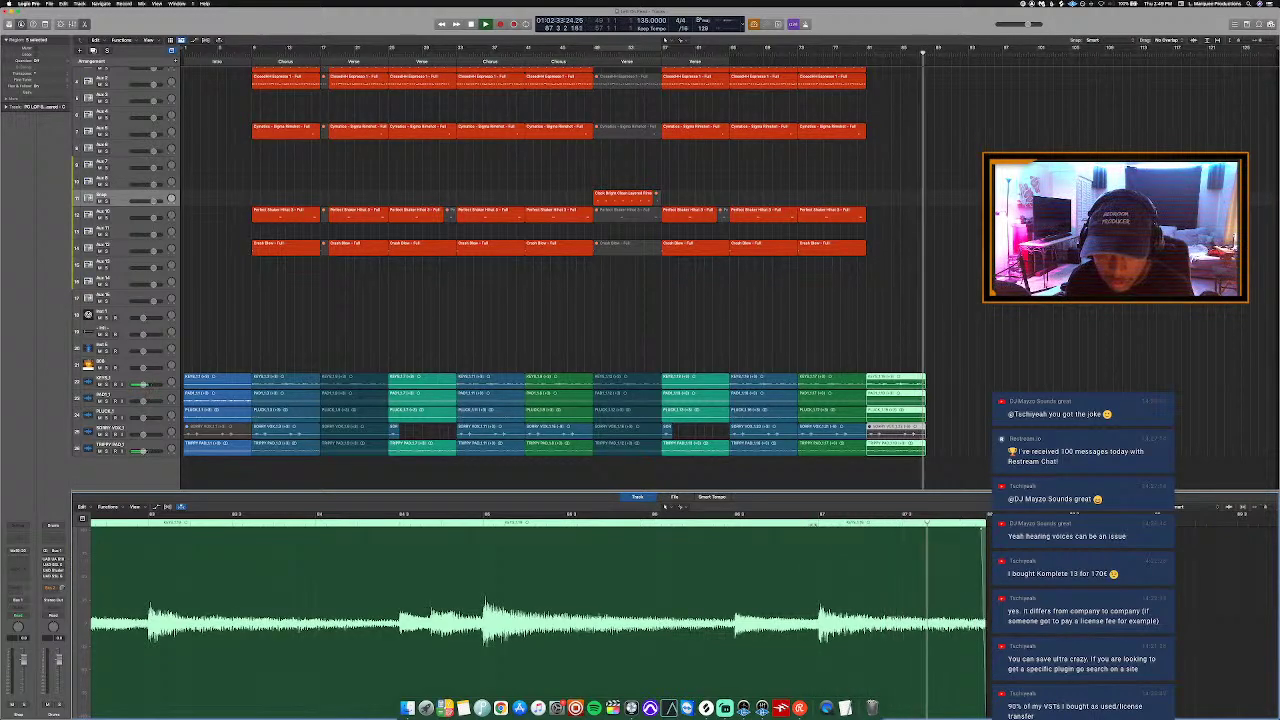
key("space")
key("e")
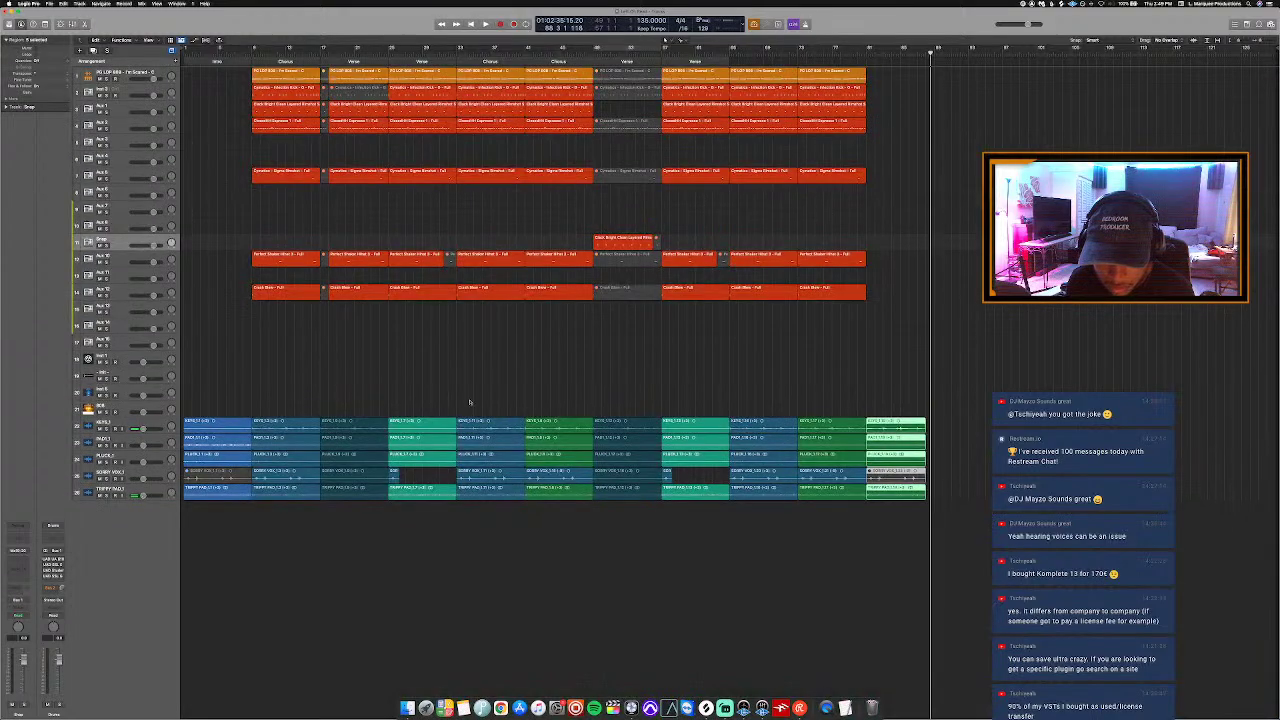
Step: Select the keys track and add a bus send to its channel strip
left_click(134, 427)
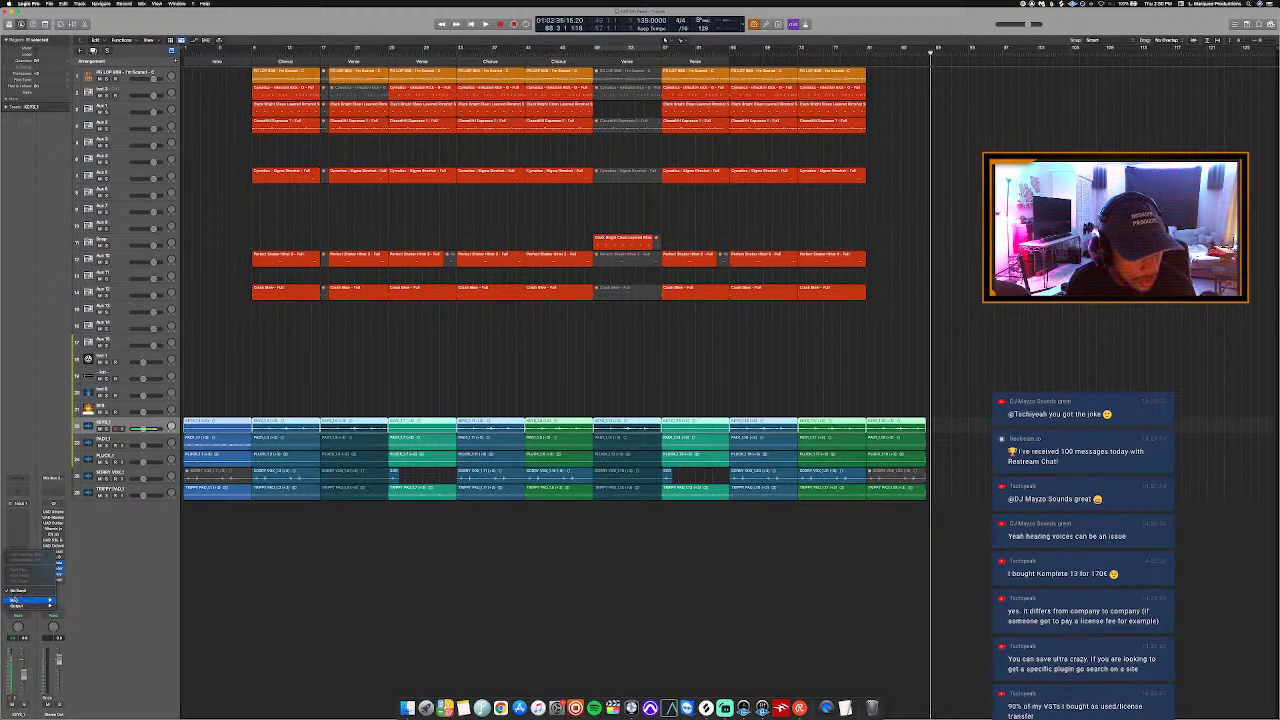
mouse_move(20, 600)
left_click(86, 517)
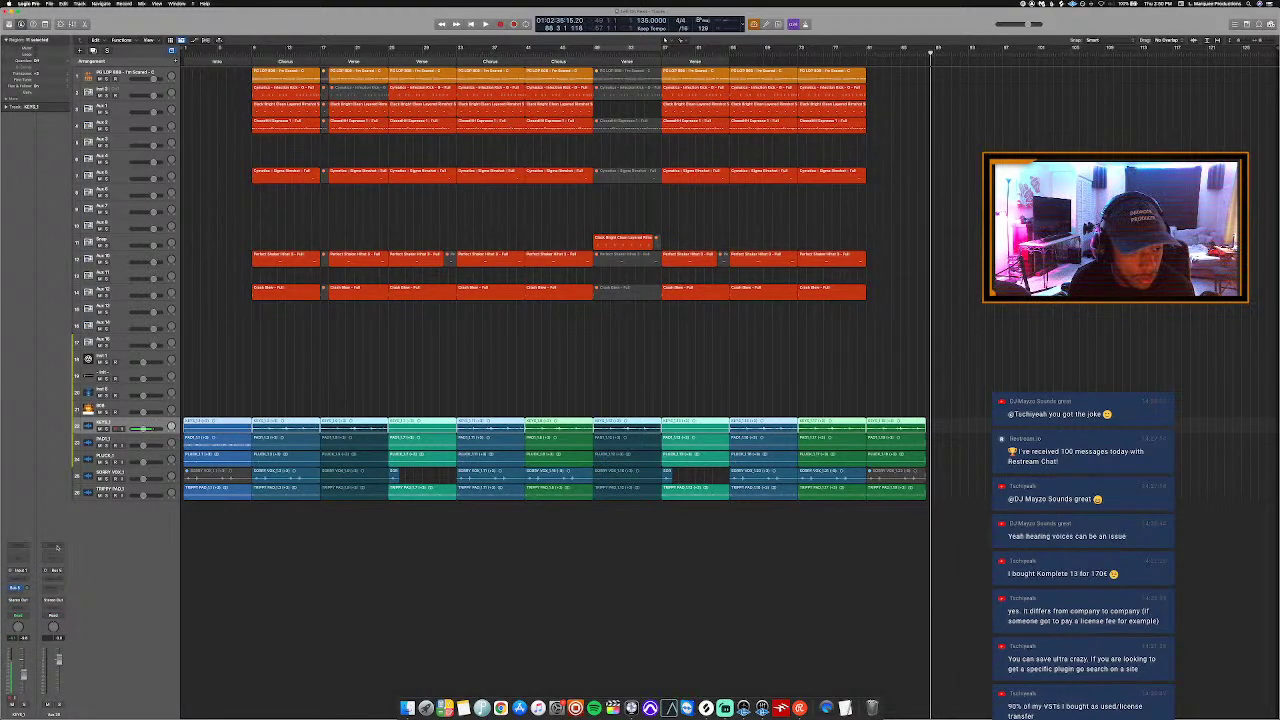
Step: Load the Raum reverb user channel strip setting on the new aux and move the Raum window clear of the chorus regions
left_click(57, 547)
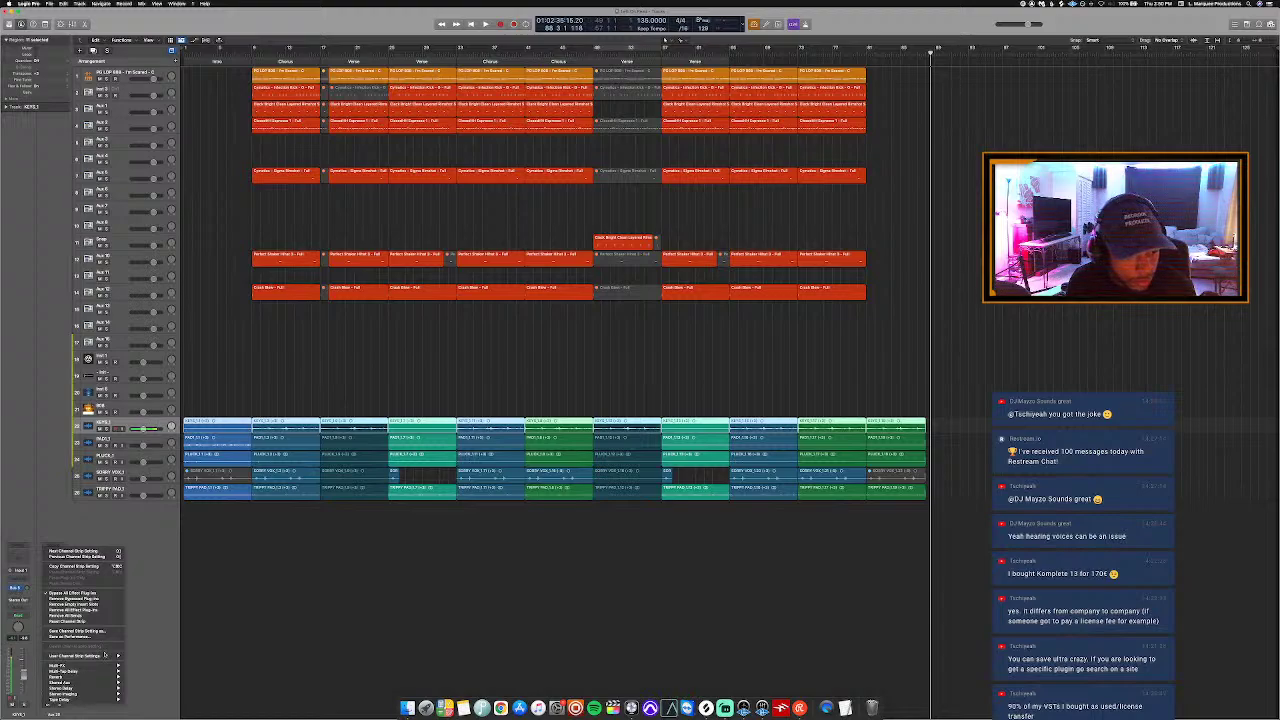
mouse_move(108, 655)
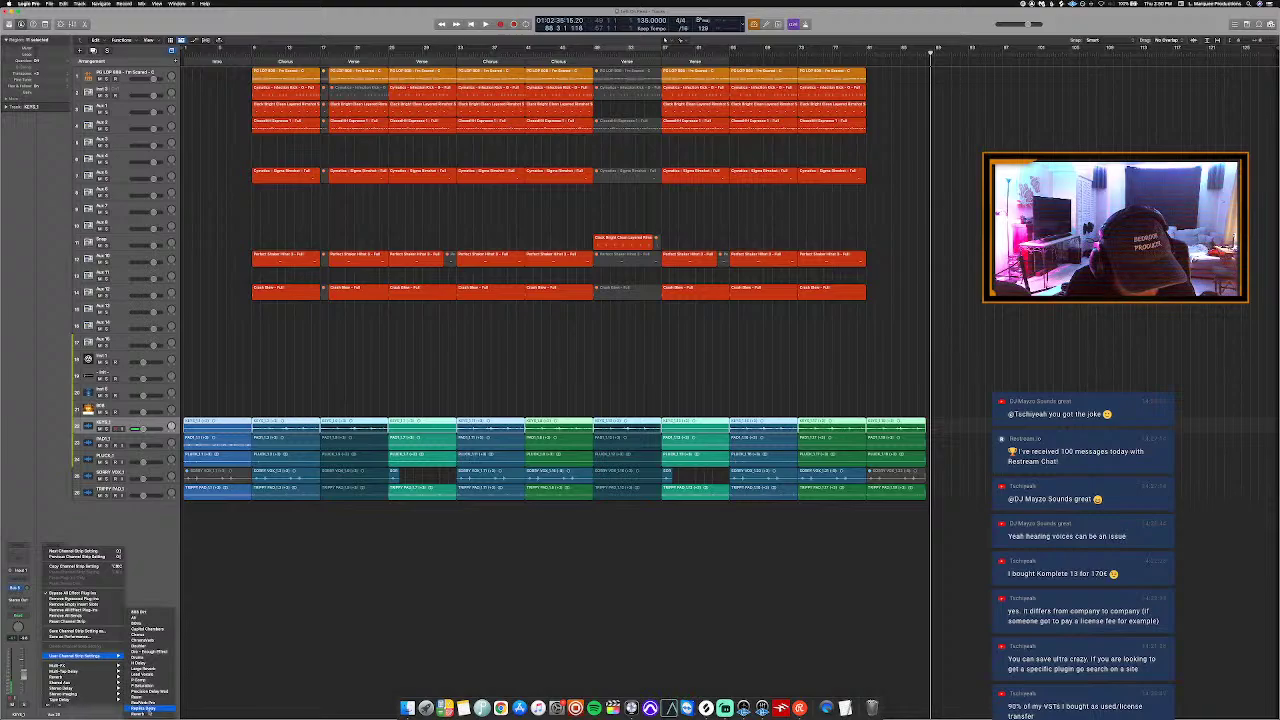
left_click(140, 701)
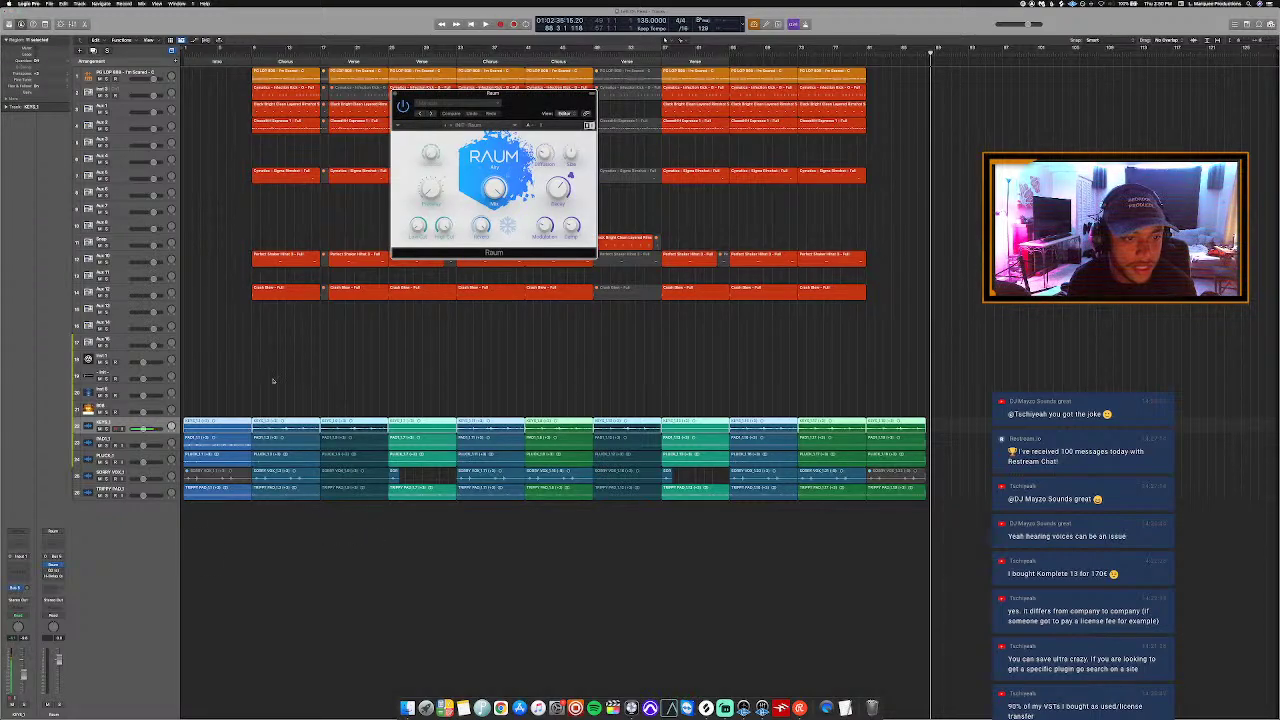
left_click(50, 576)
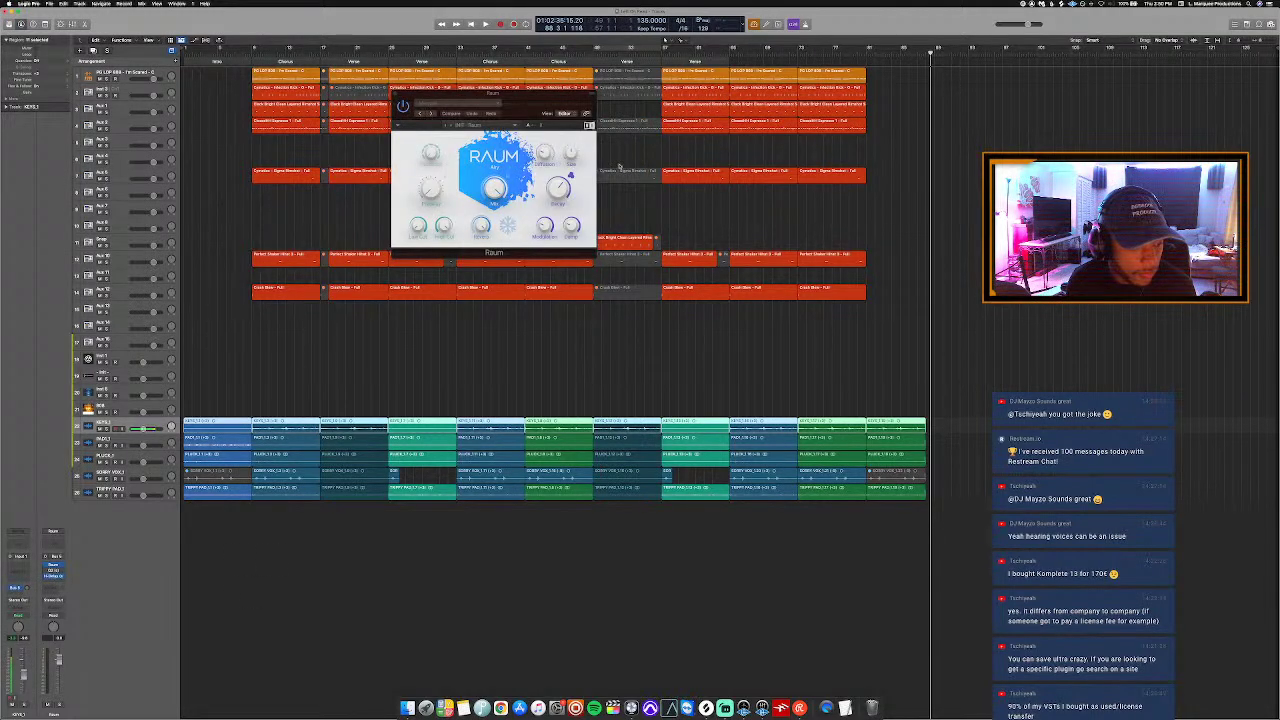
left_click_drag(534, 89, 717, 158)
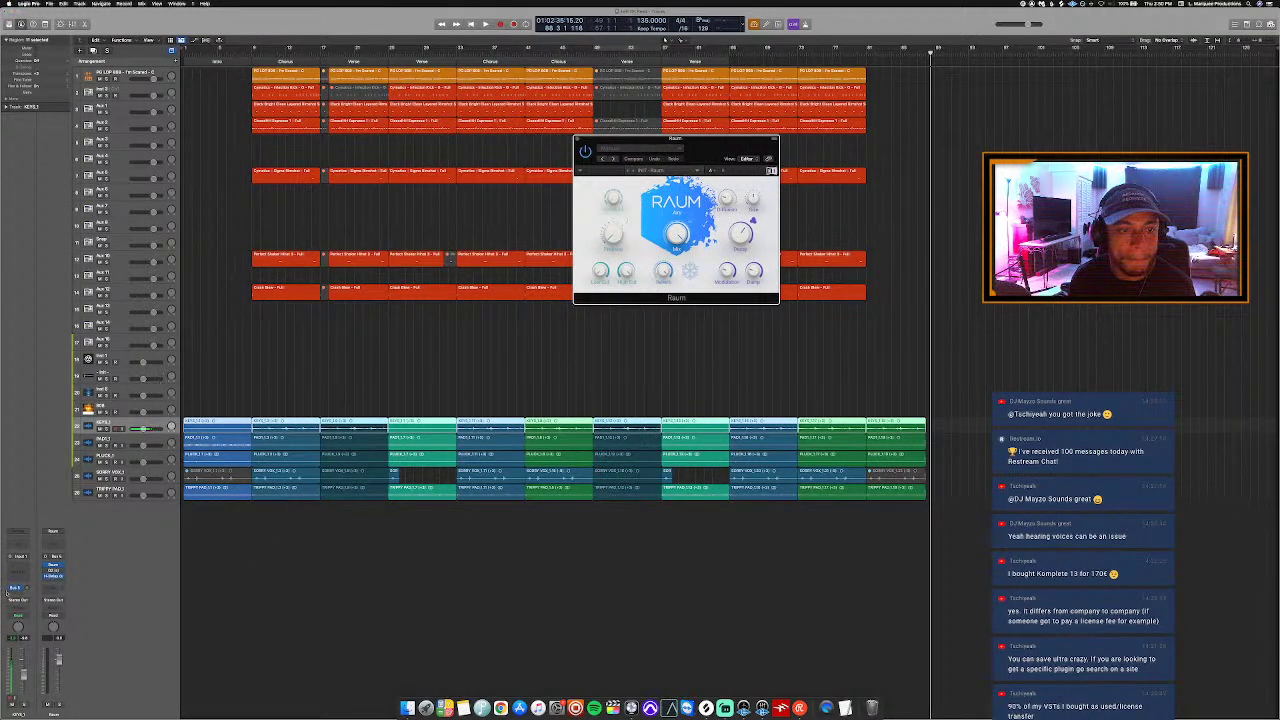
Step: Open H-Delay on the Raum aux, set its BPM to 135, and place its window beside Raum
left_click(50, 578)
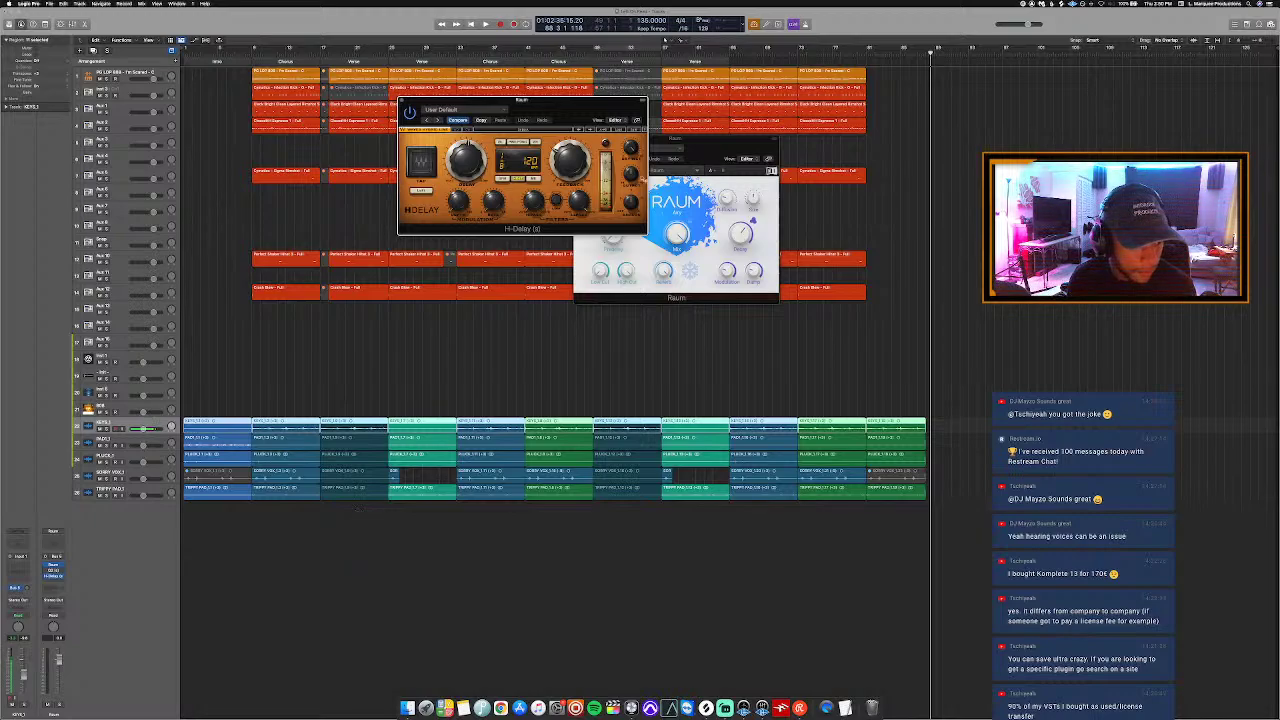
left_click(515, 178)
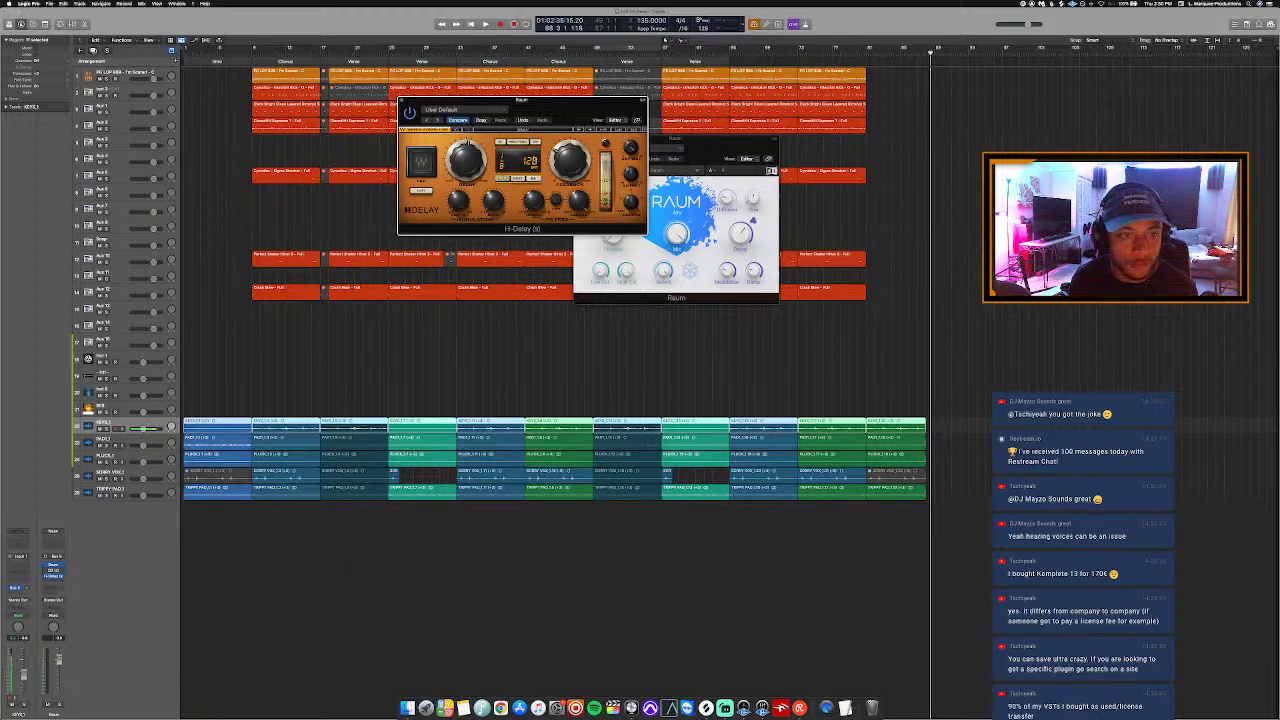
left_click(515, 178)
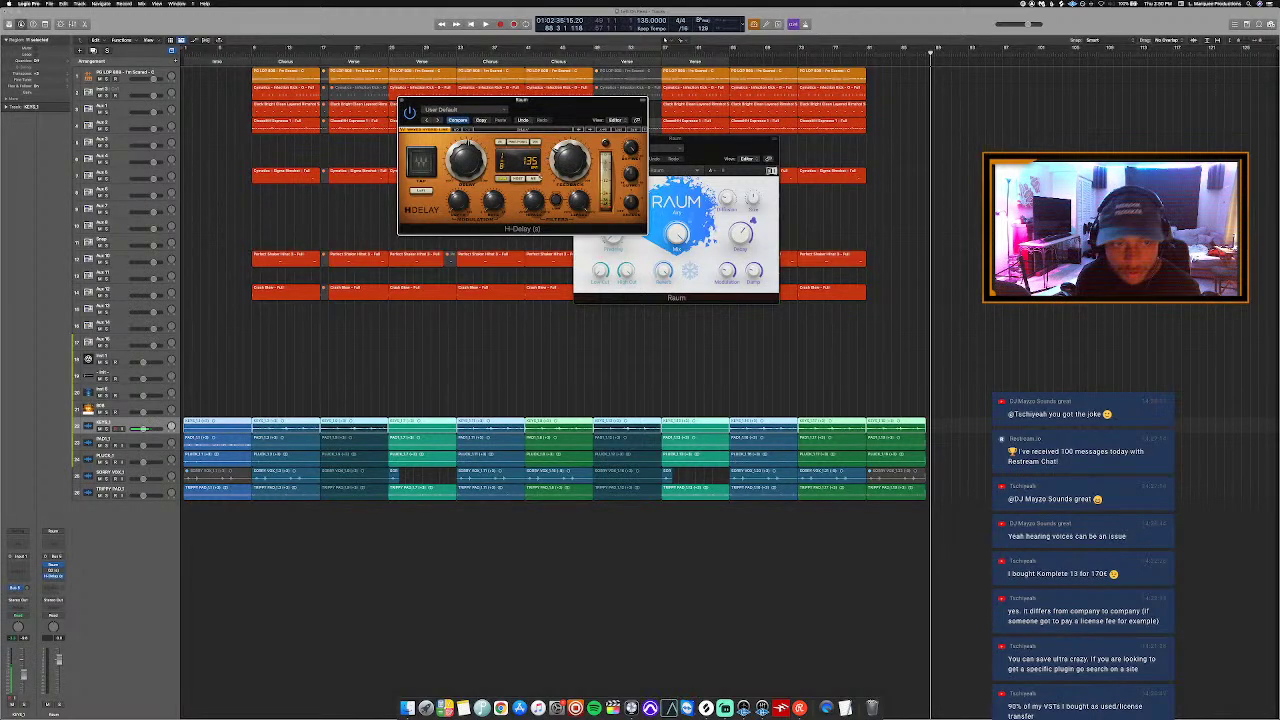
left_click(515, 178)
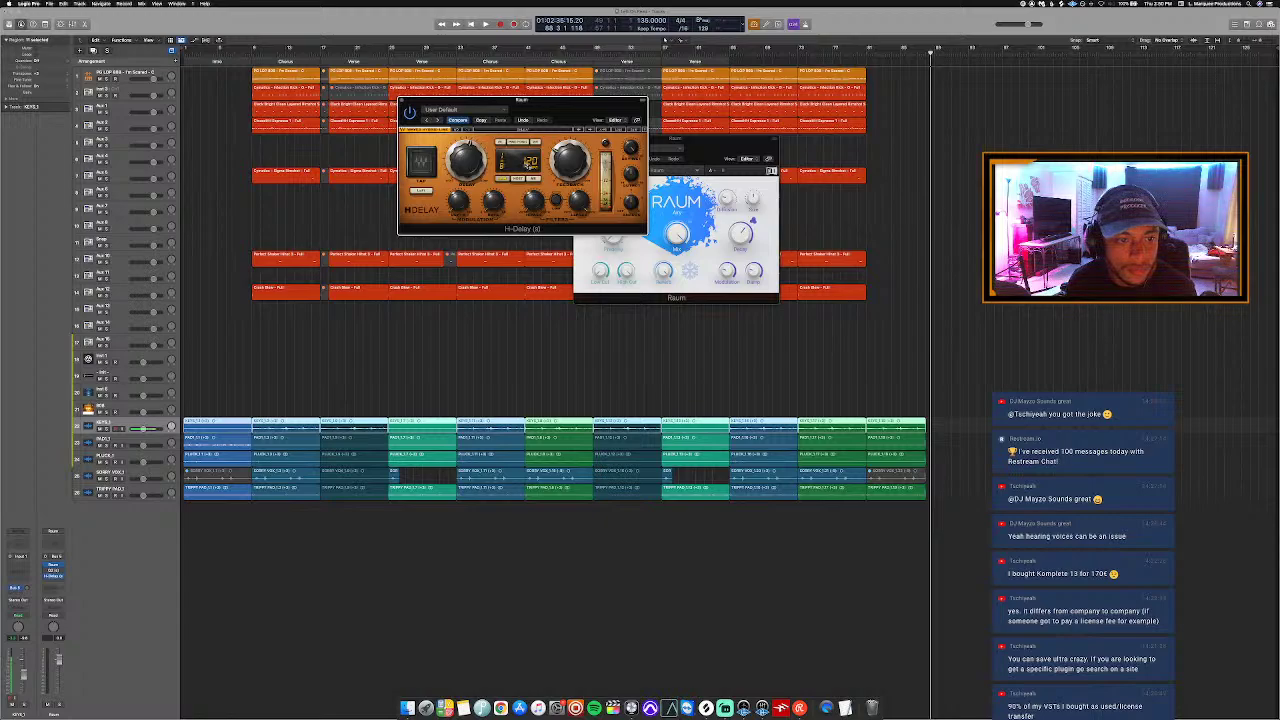
left_click_drag(529, 164, 530, 171)
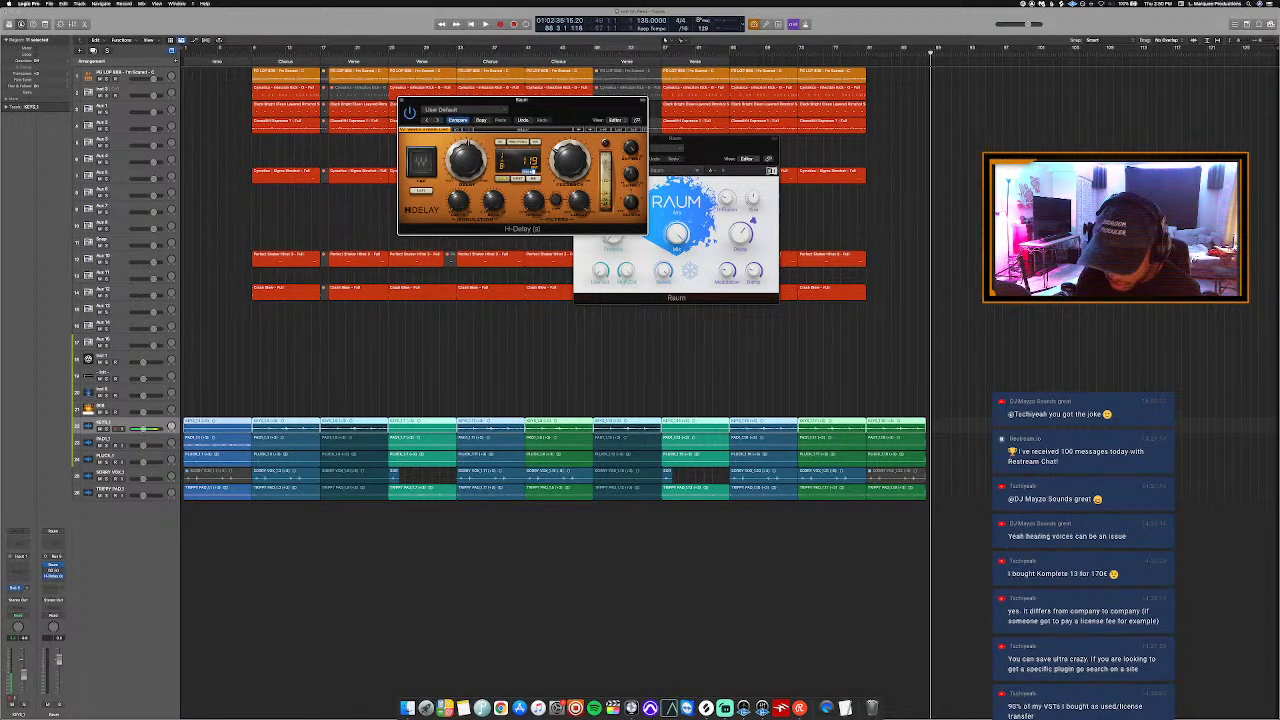
left_click_drag(530, 171, 530, 160)
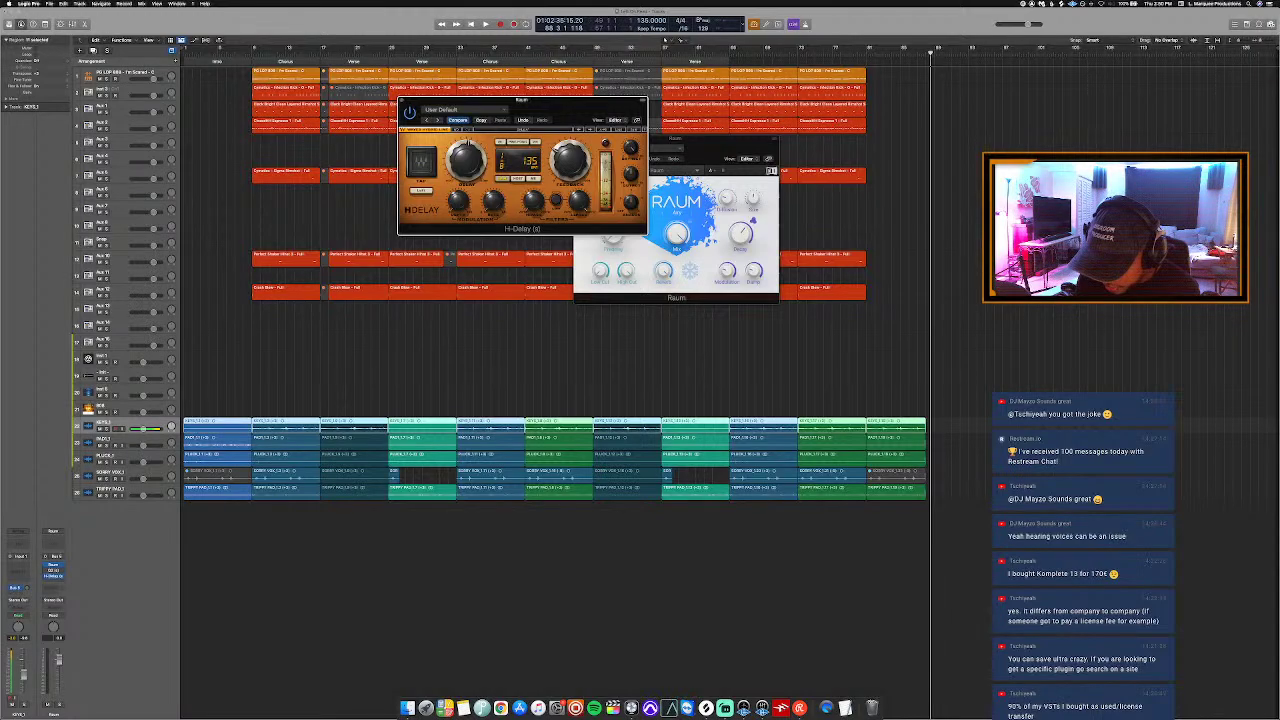
left_click_drag(553, 108, 483, 147)
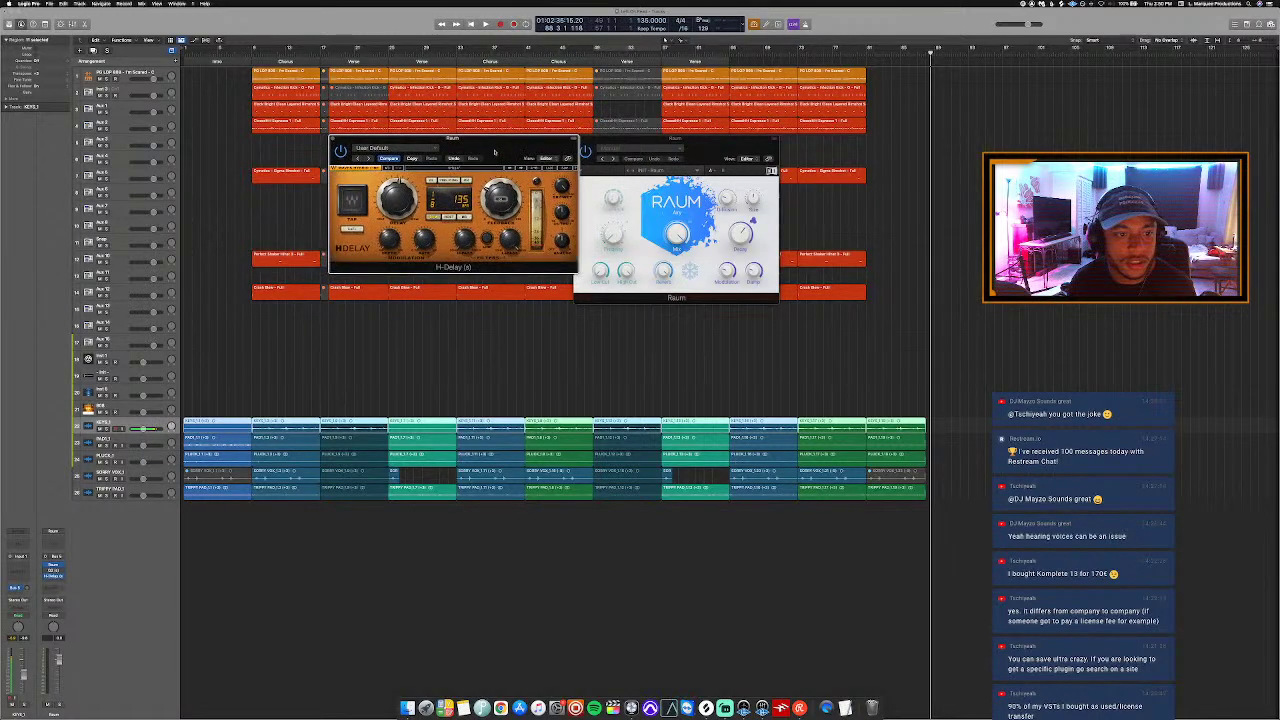
Step: Set H-Delay to millisecond timing with a 28 ms delay, and adjust Raum's decay and feedback
left_click(466, 218)
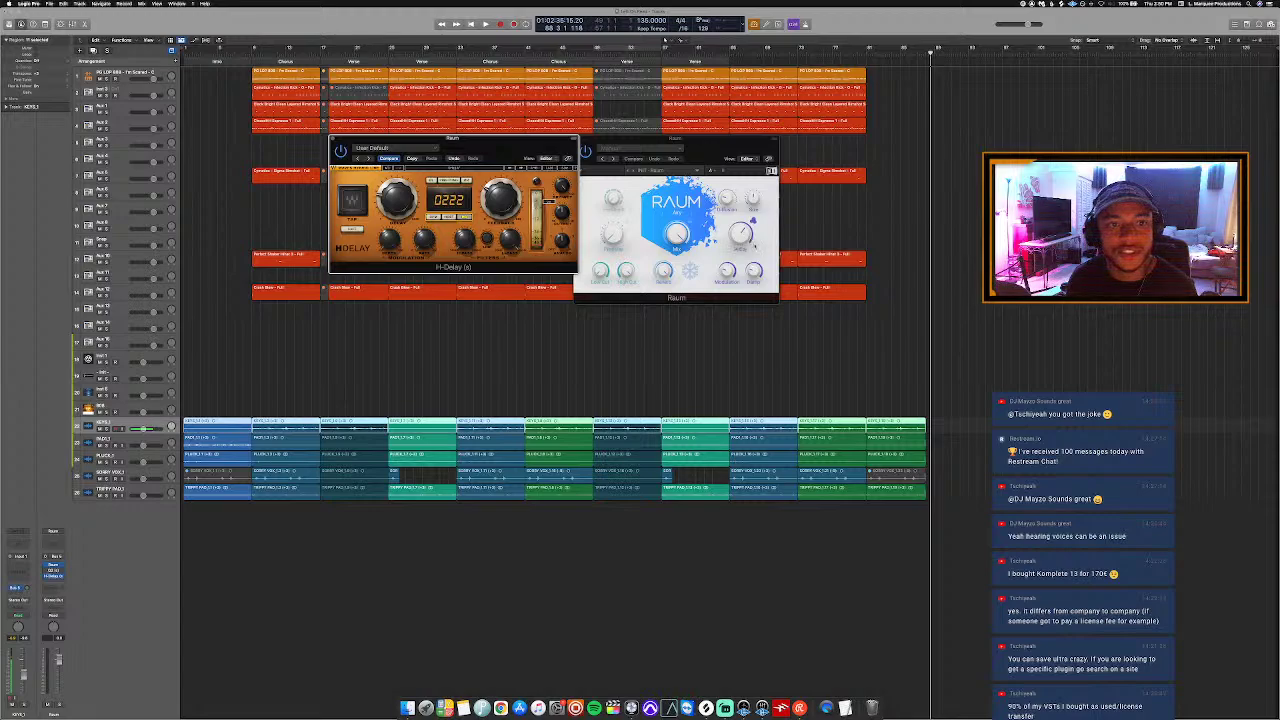
left_click(645, 172)
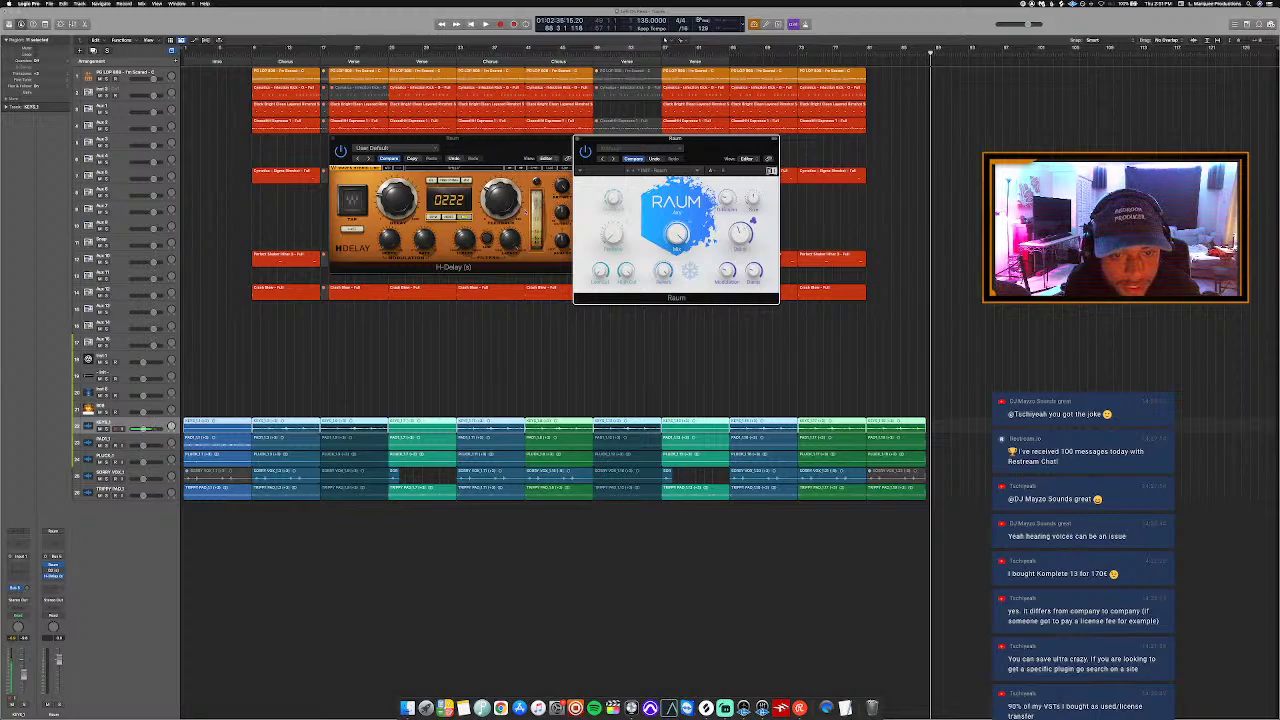
left_click(420, 222)
left_click_drag(408, 204, 408, 254)
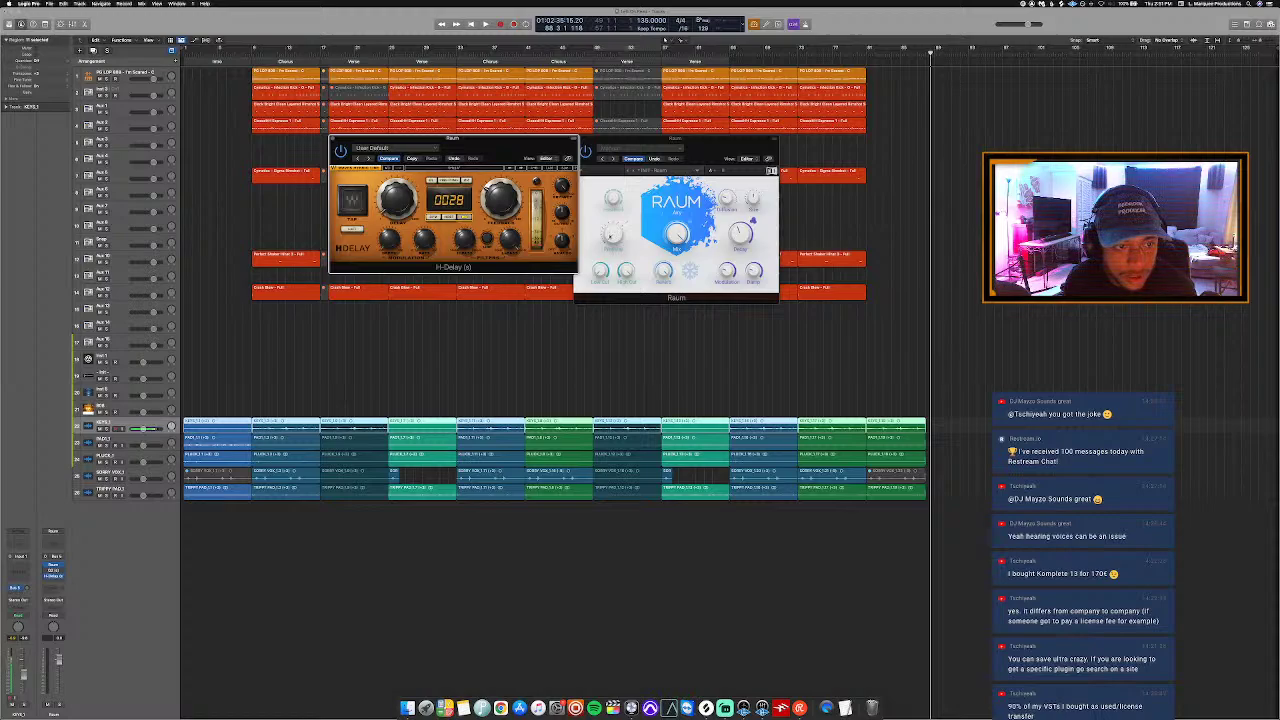
left_click(676, 140)
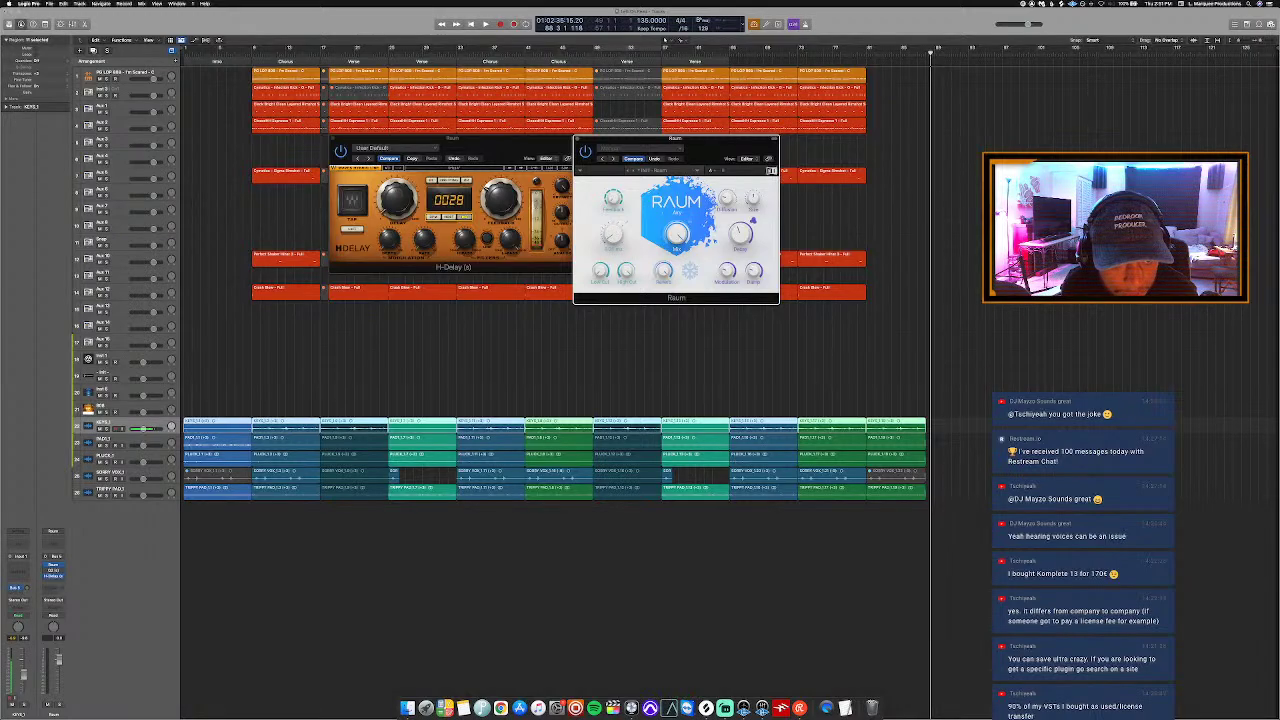
left_click(336, 140)
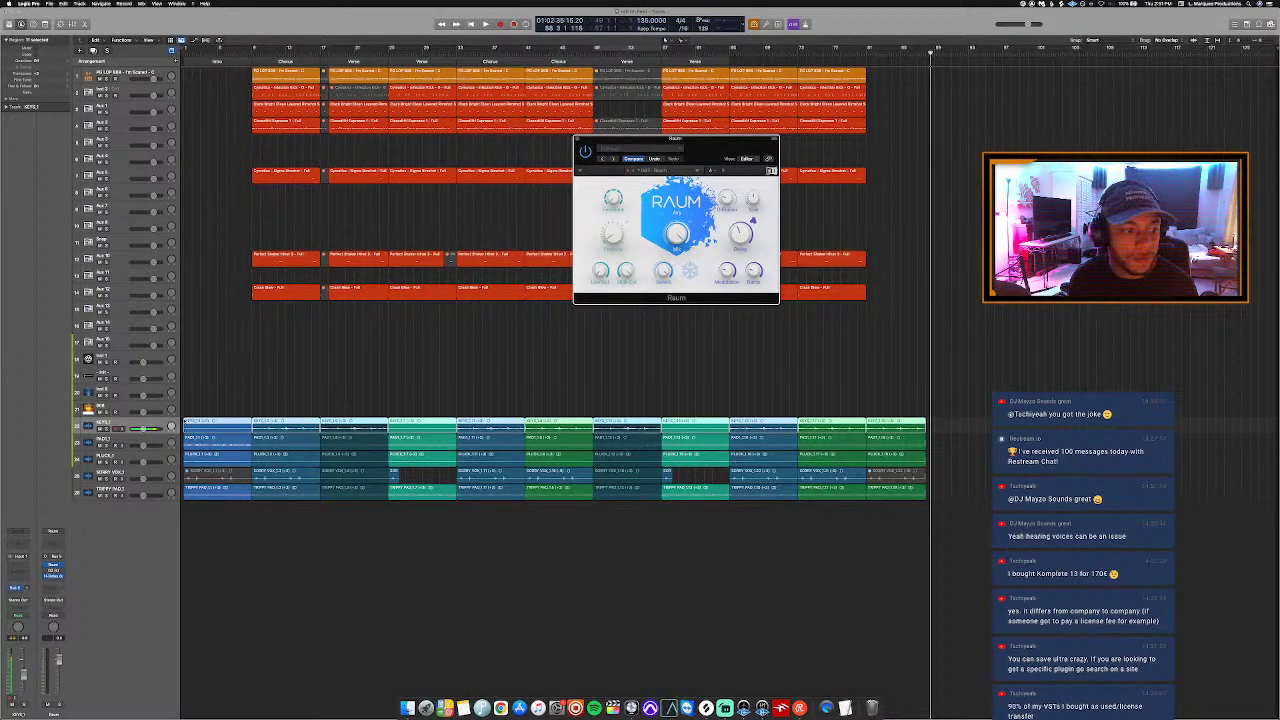
Step: Add a send to the Raum bus on the Trippy Pad channel in the mixer
key("x")
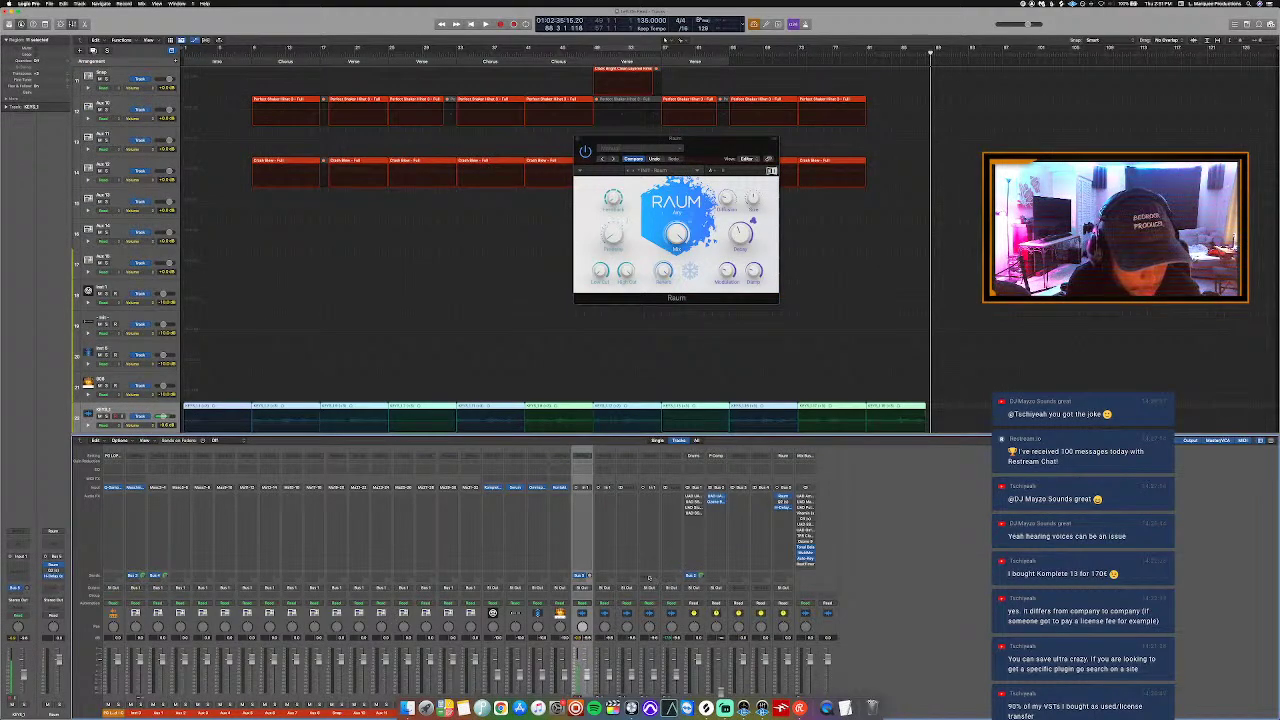
left_click(668, 575)
mouse_move(690, 586)
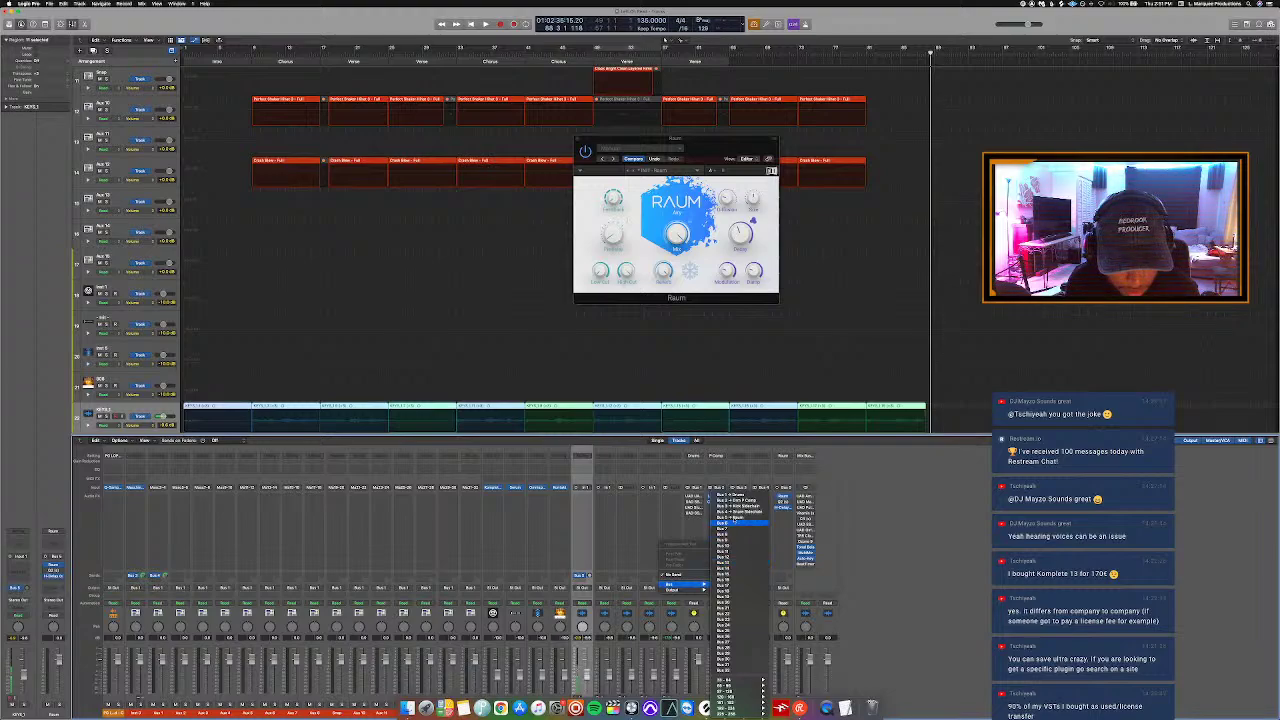
left_click(730, 518)
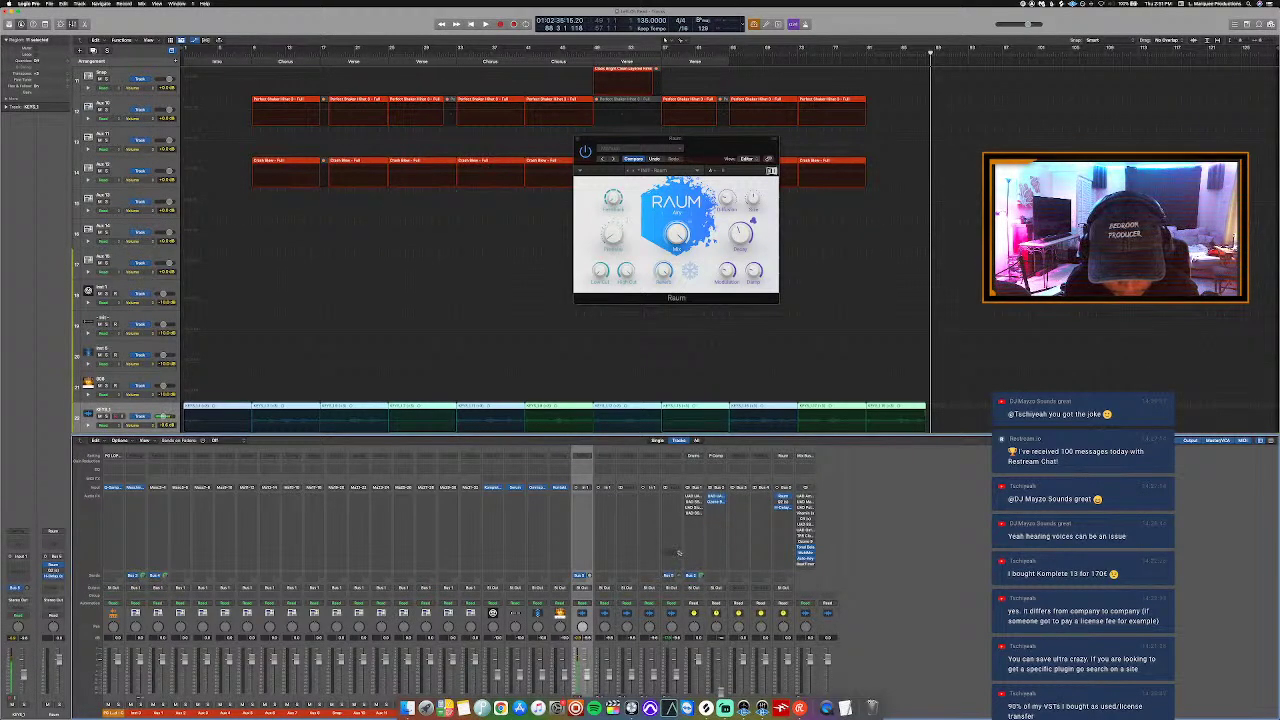
key("x")
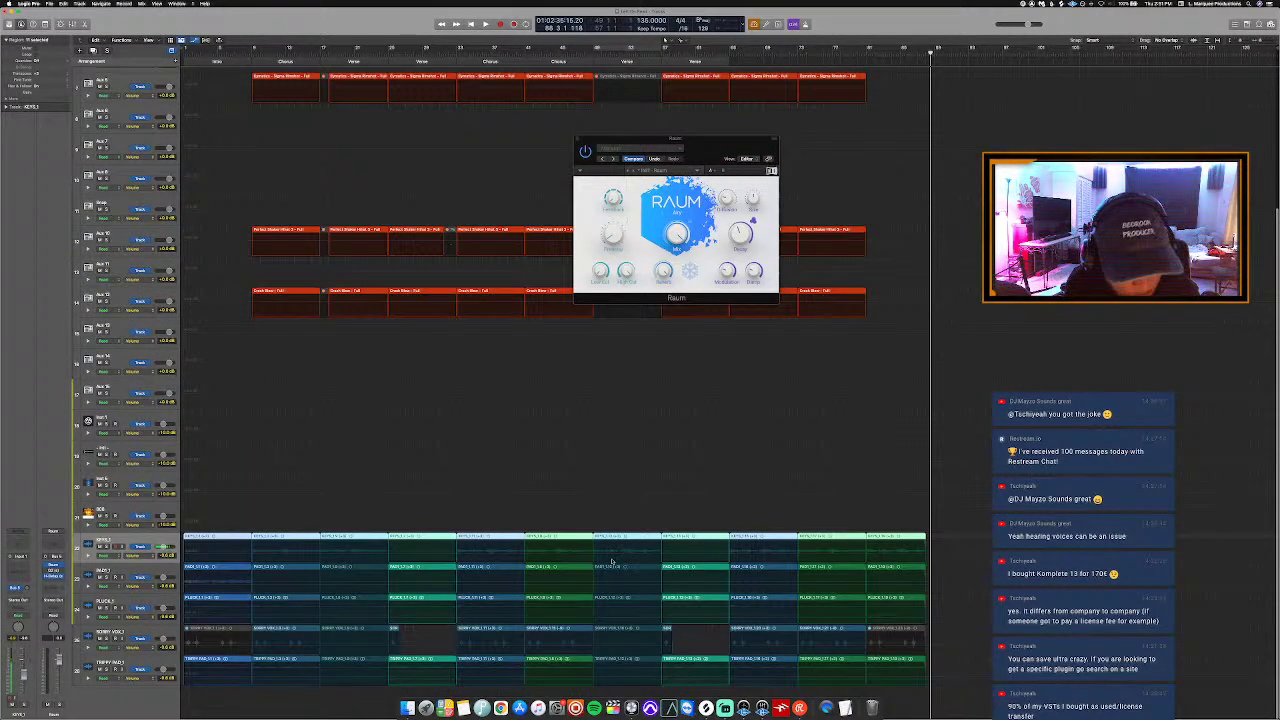
Step: Draw a rising Raum send automation ramp on the keys track from bar 85 to bar 88
key("super+Up")
key("super+Up")
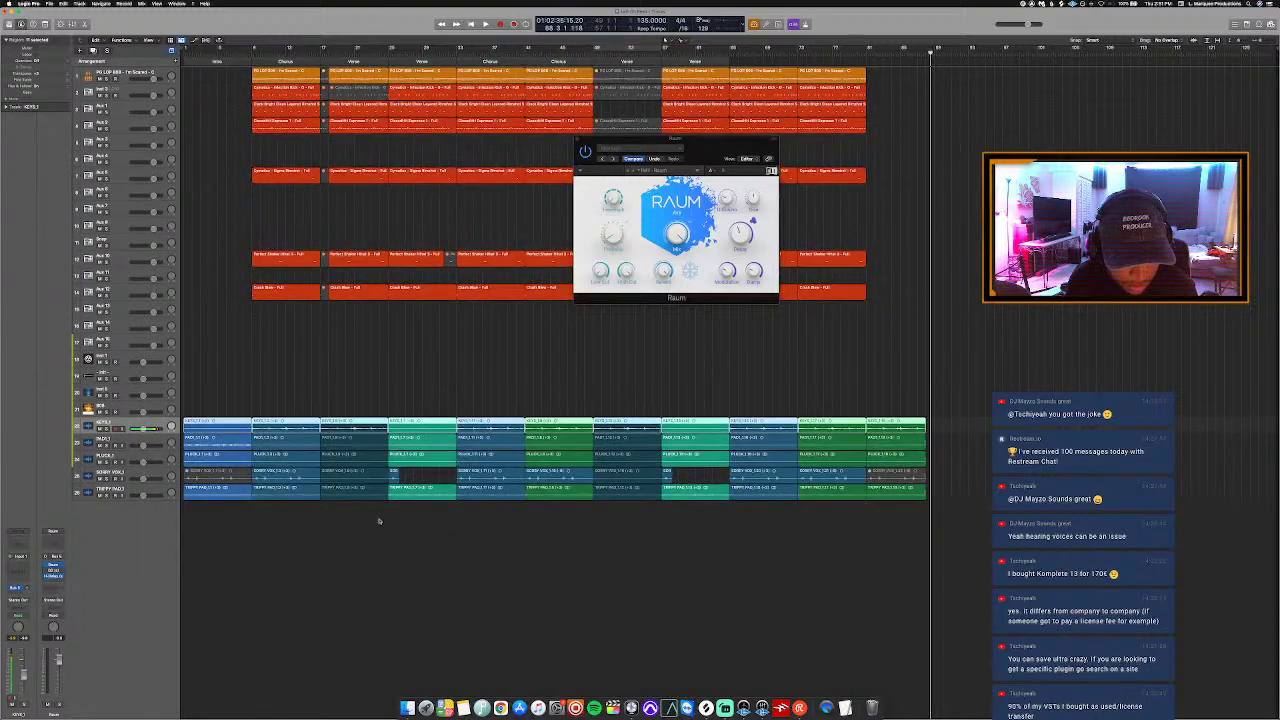
key("super+Down")
key("super+Down")
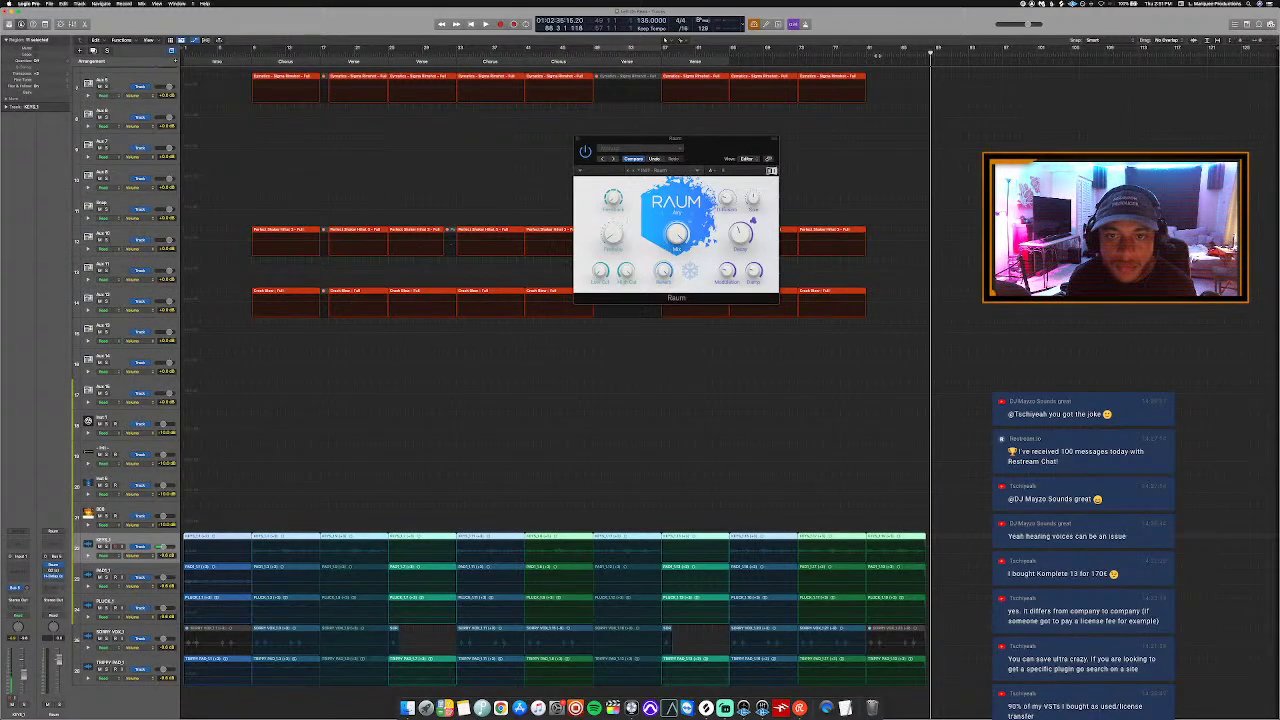
key("comma")
key("space")
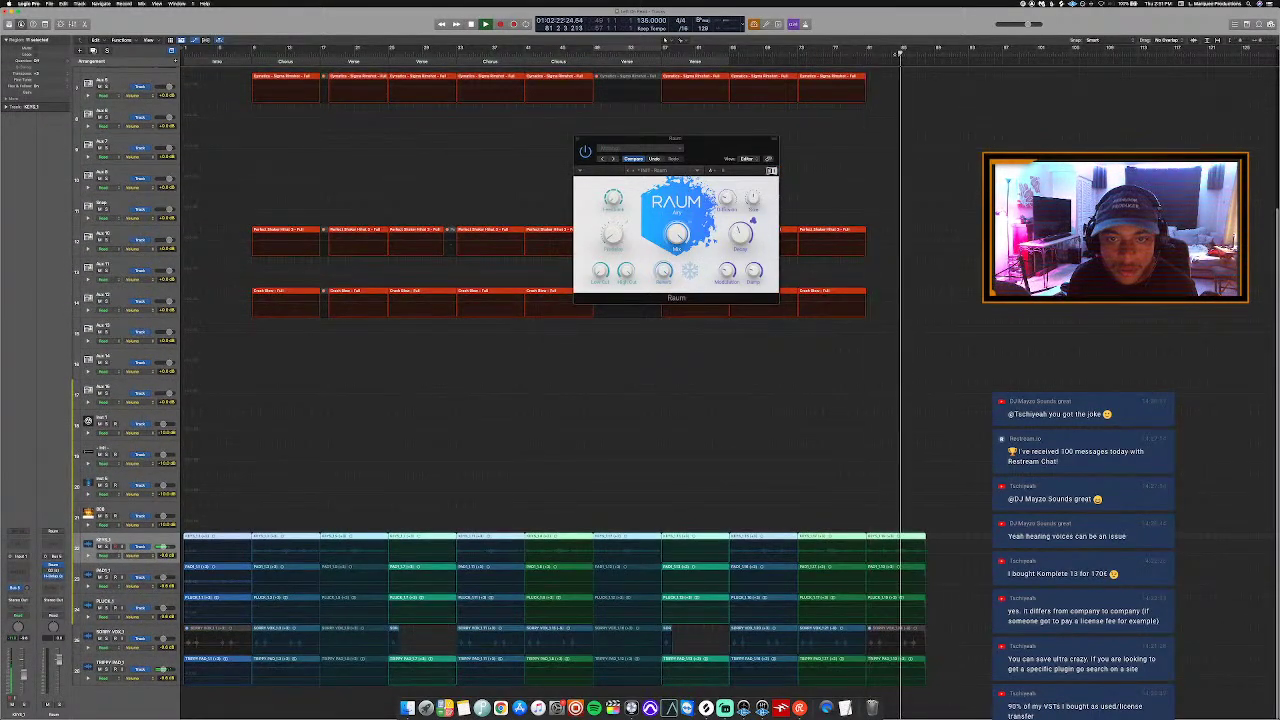
key("space")
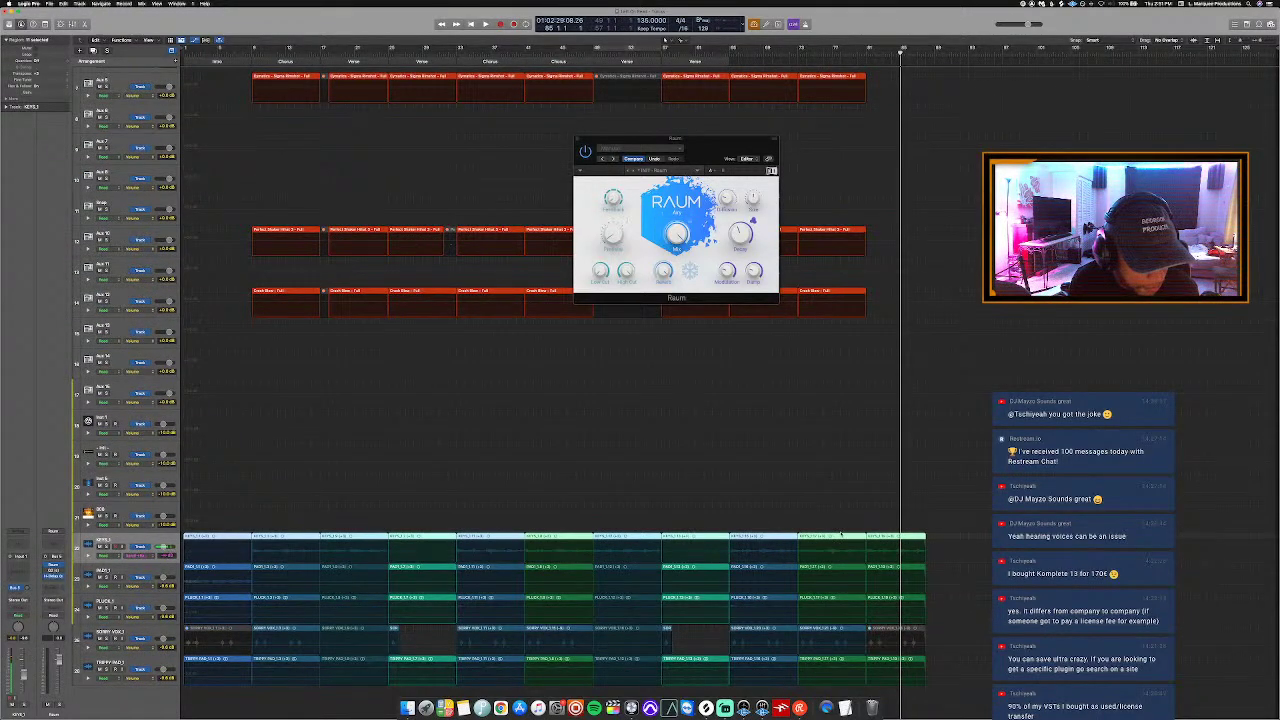
left_click(886, 562)
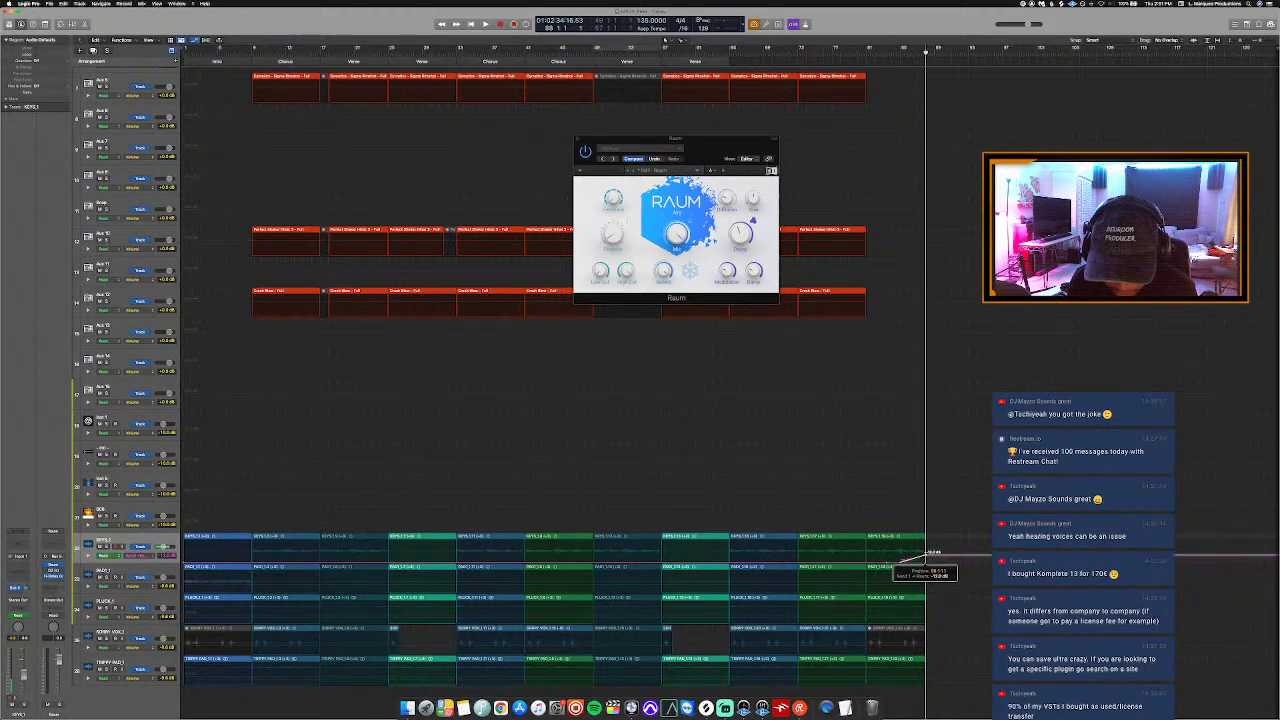
scroll(930, 550, "down", 1)
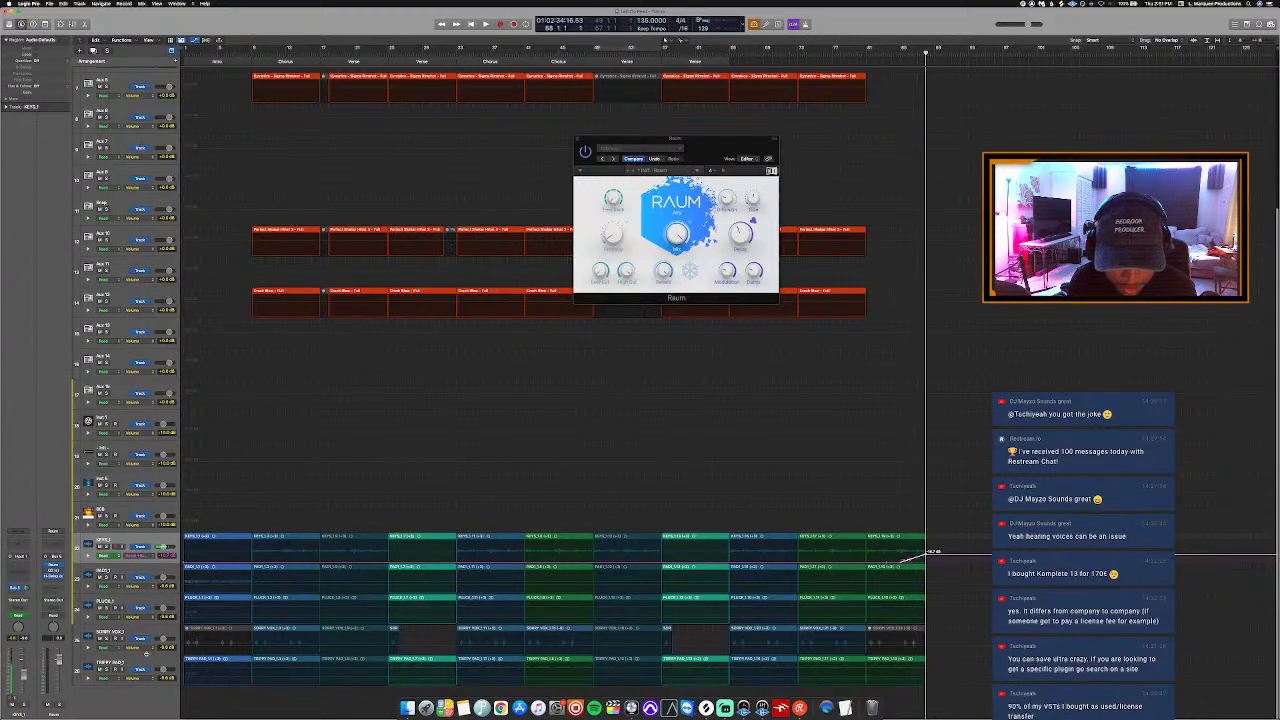
Step: Draw a matching Raum send ramp from bar 85 to bar 88 on the Trippy Pad track and hide automation
left_click(148, 661)
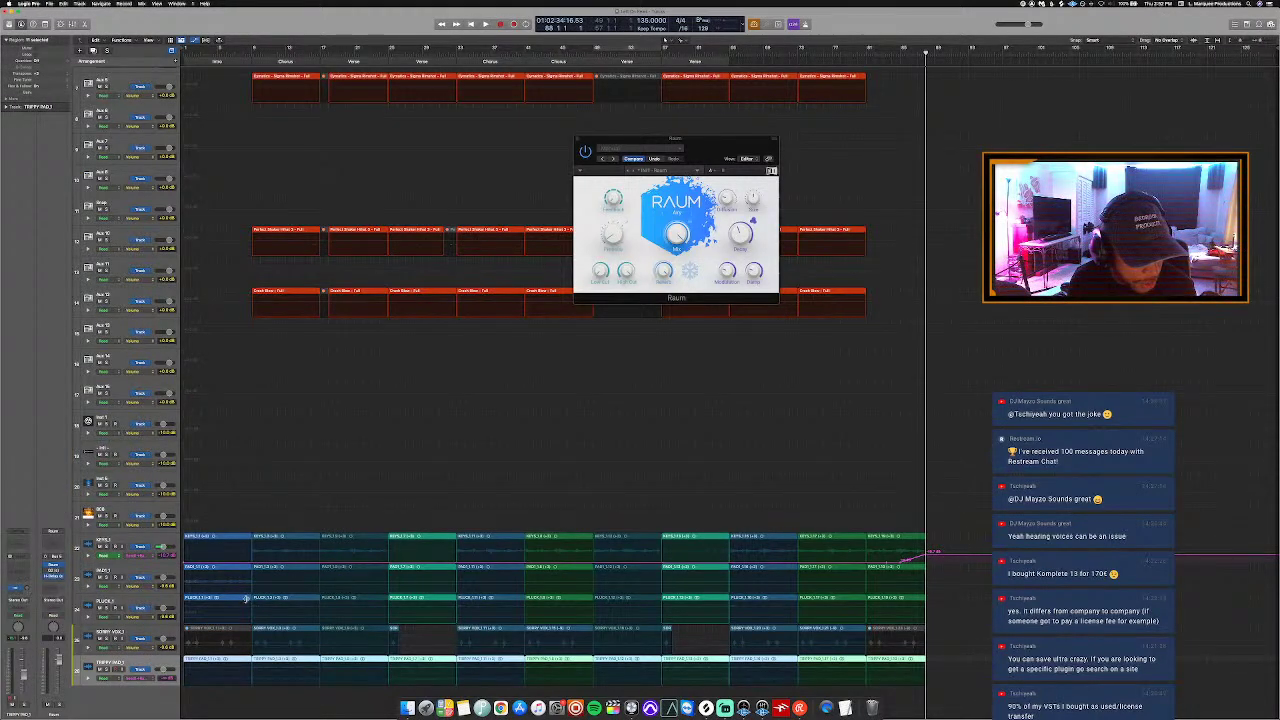
left_click(893, 52)
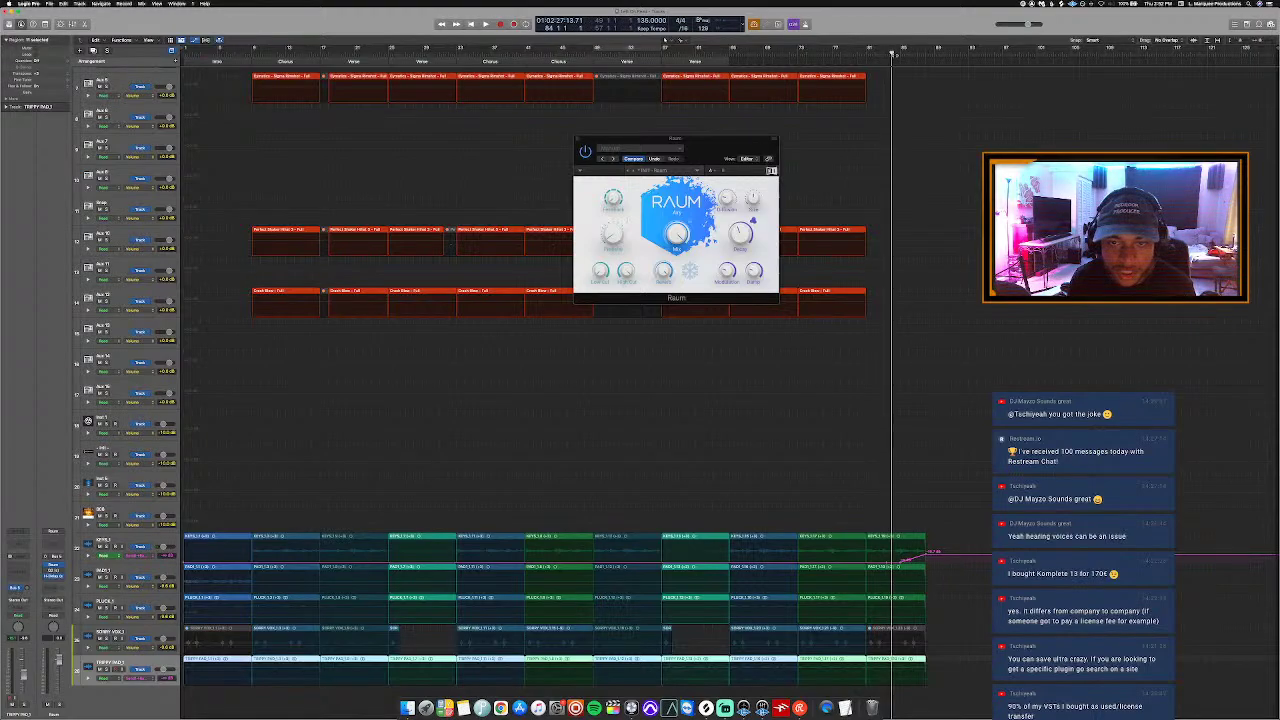
key("space")
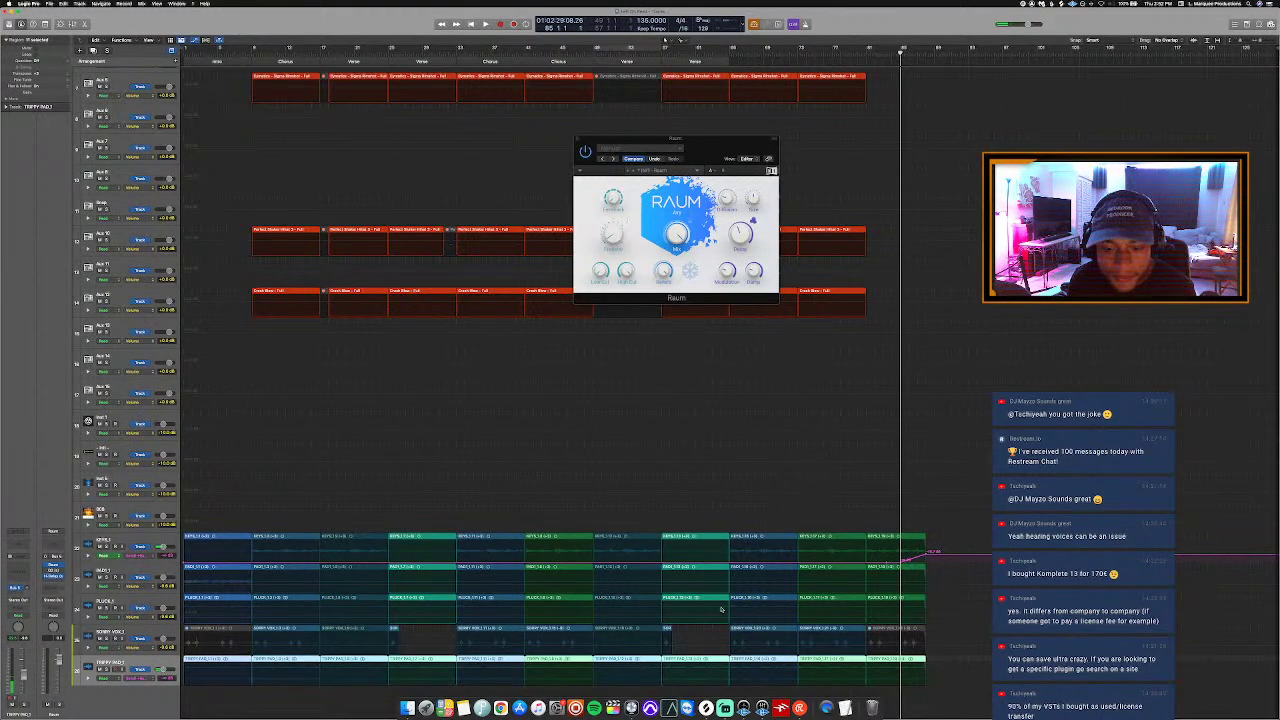
left_click(873, 683)
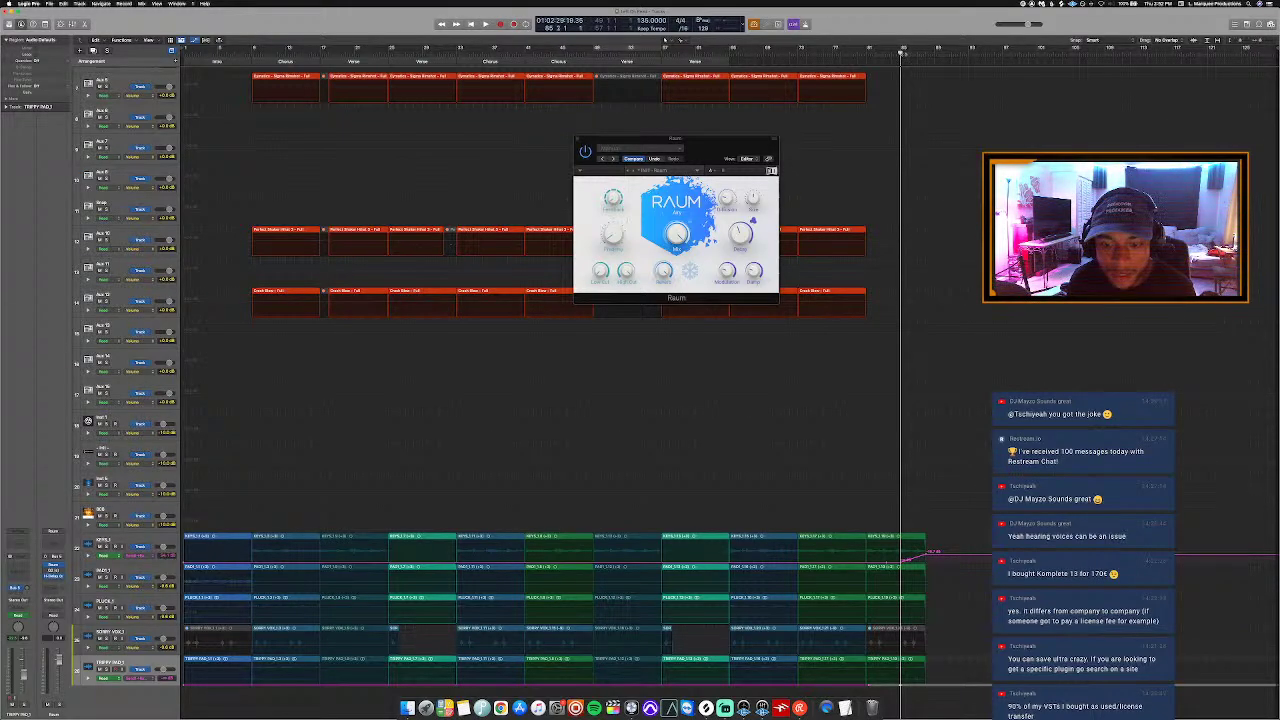
key("space")
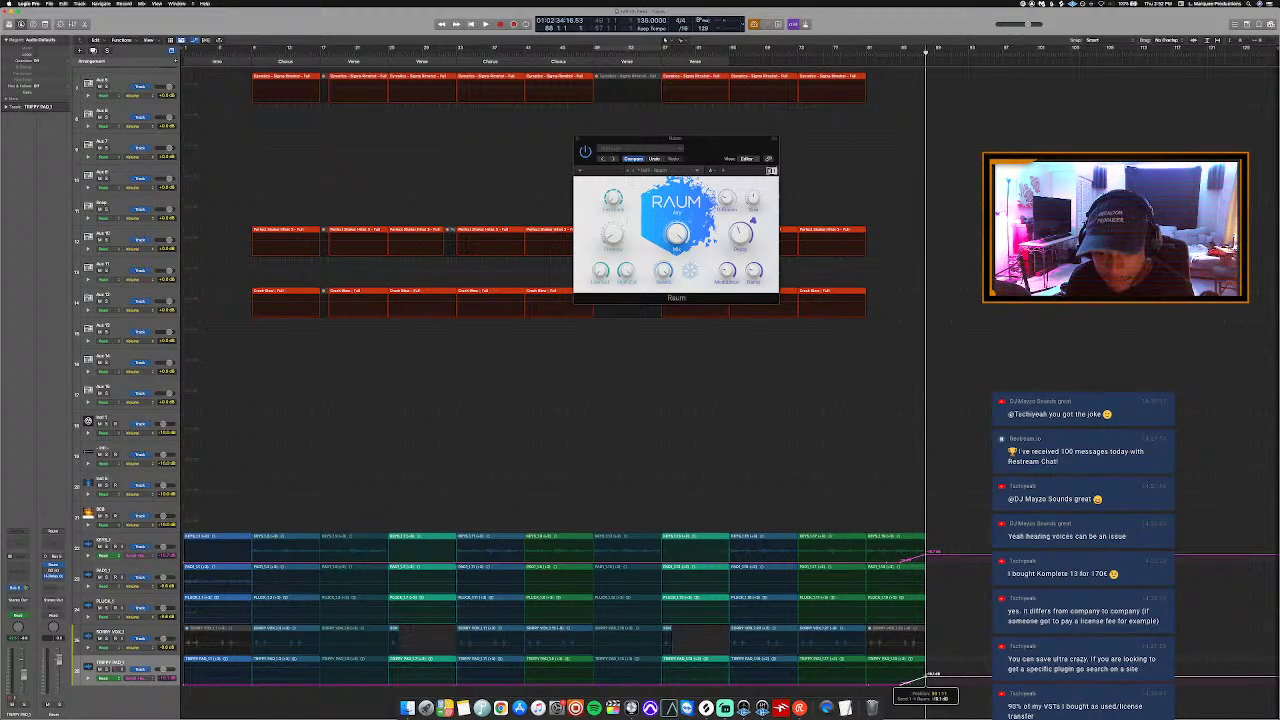
left_click_drag(926, 676, 926, 678)
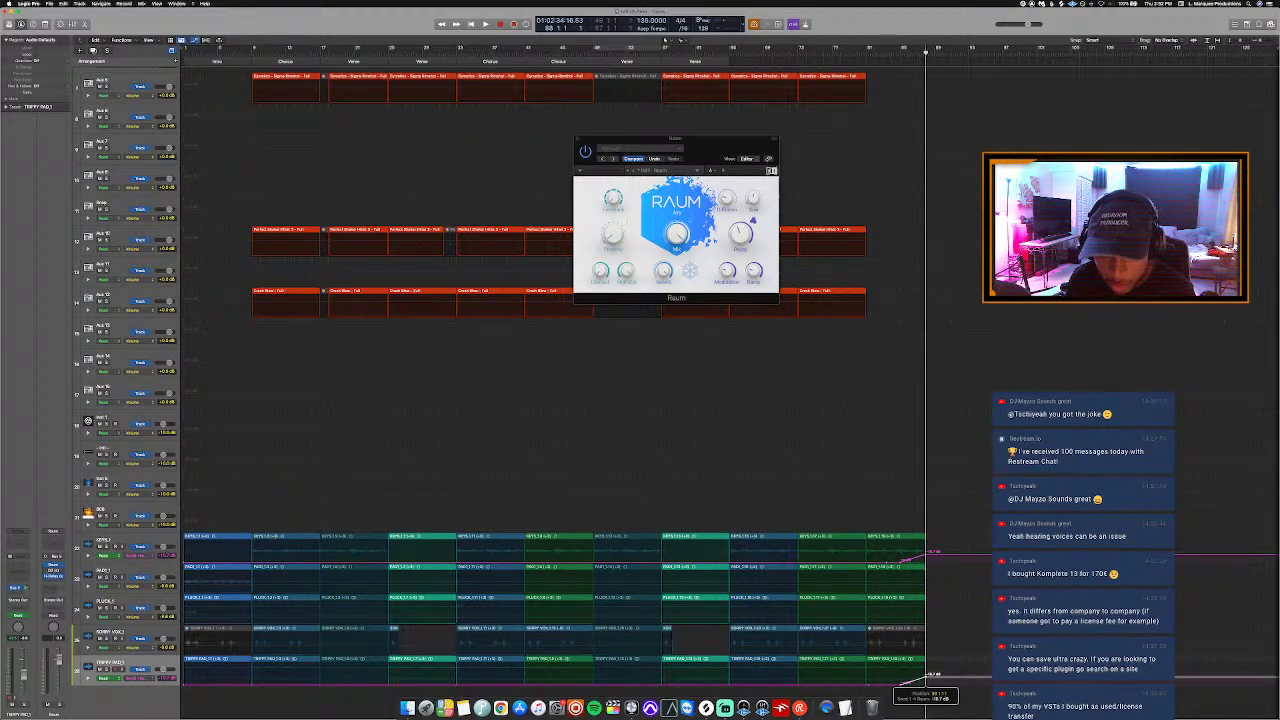
key("a")
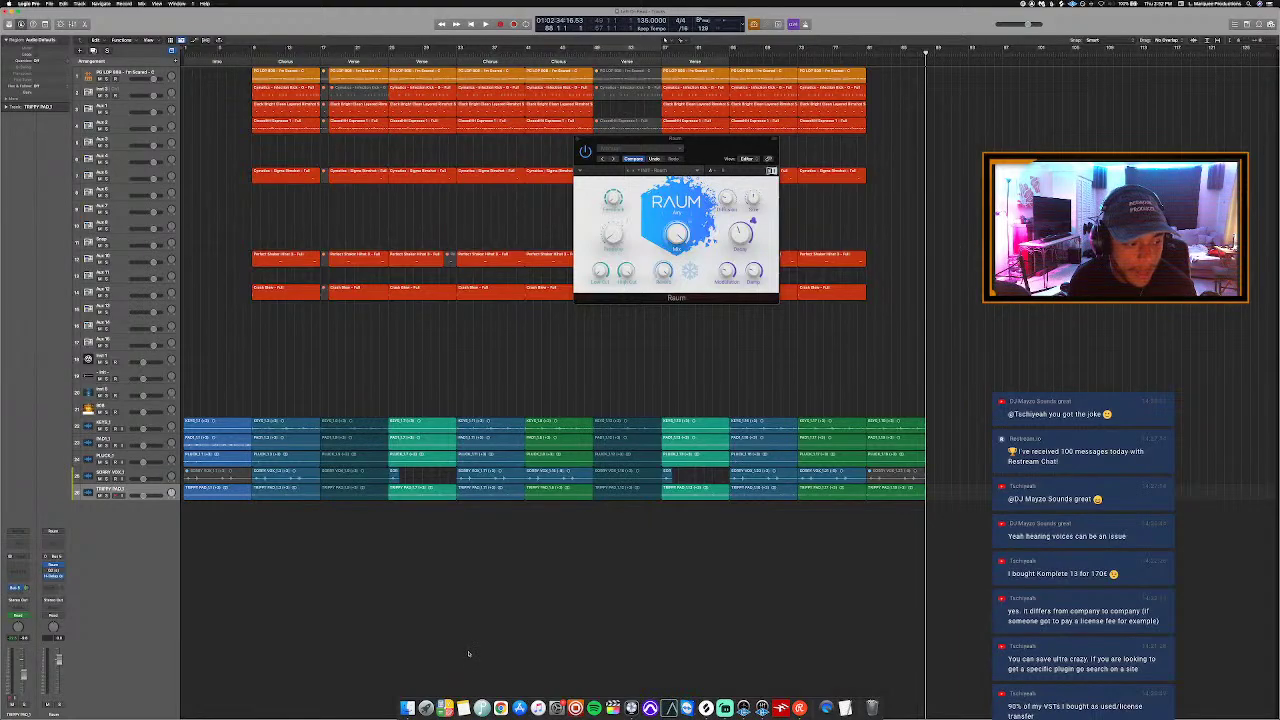
Step: Solo the Trippy Pad, vocal and Pluck tracks in turn to check them, and clear the solo
key("s")
key("s")
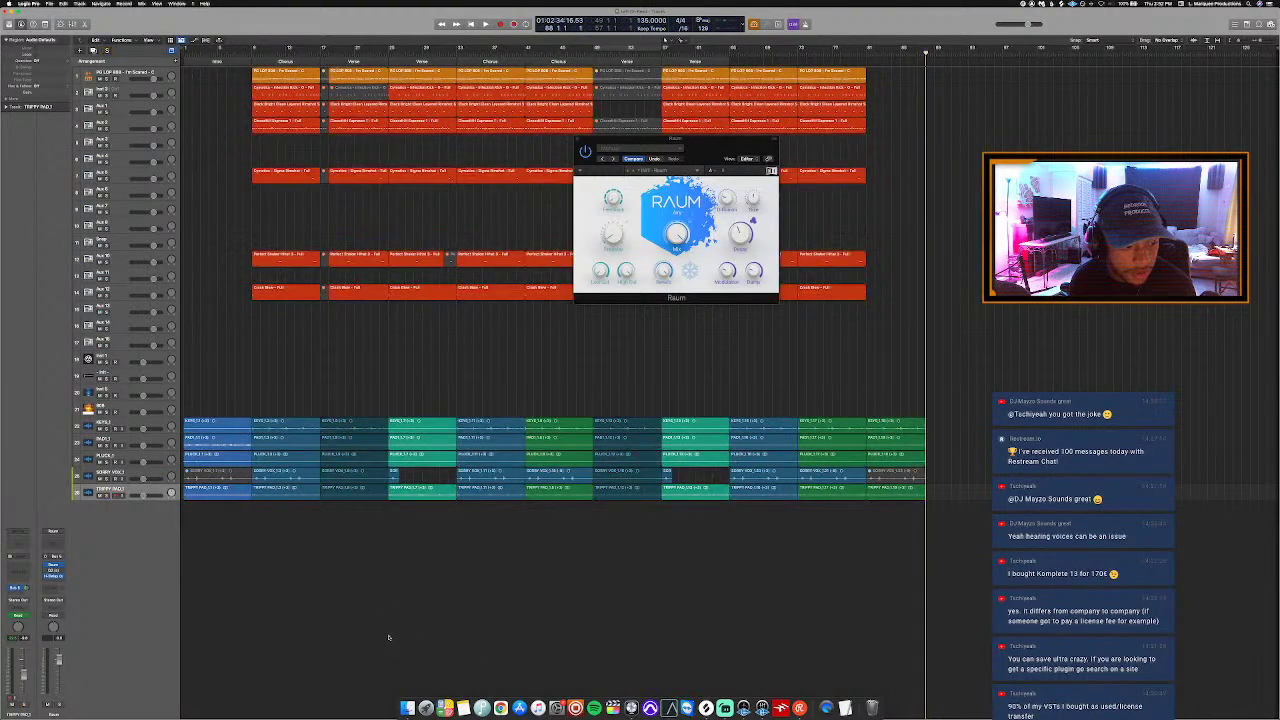
key("Up")
key("s")
key("Up")
key("s")
key("s")
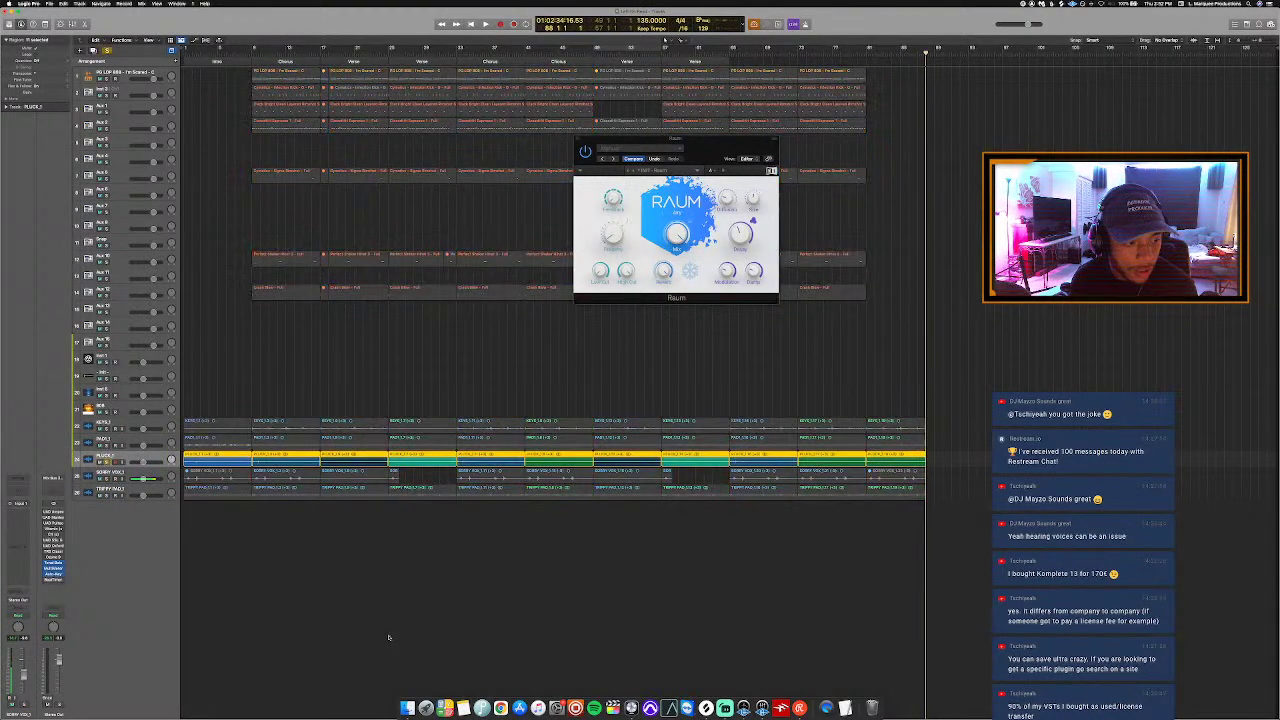
key("s")
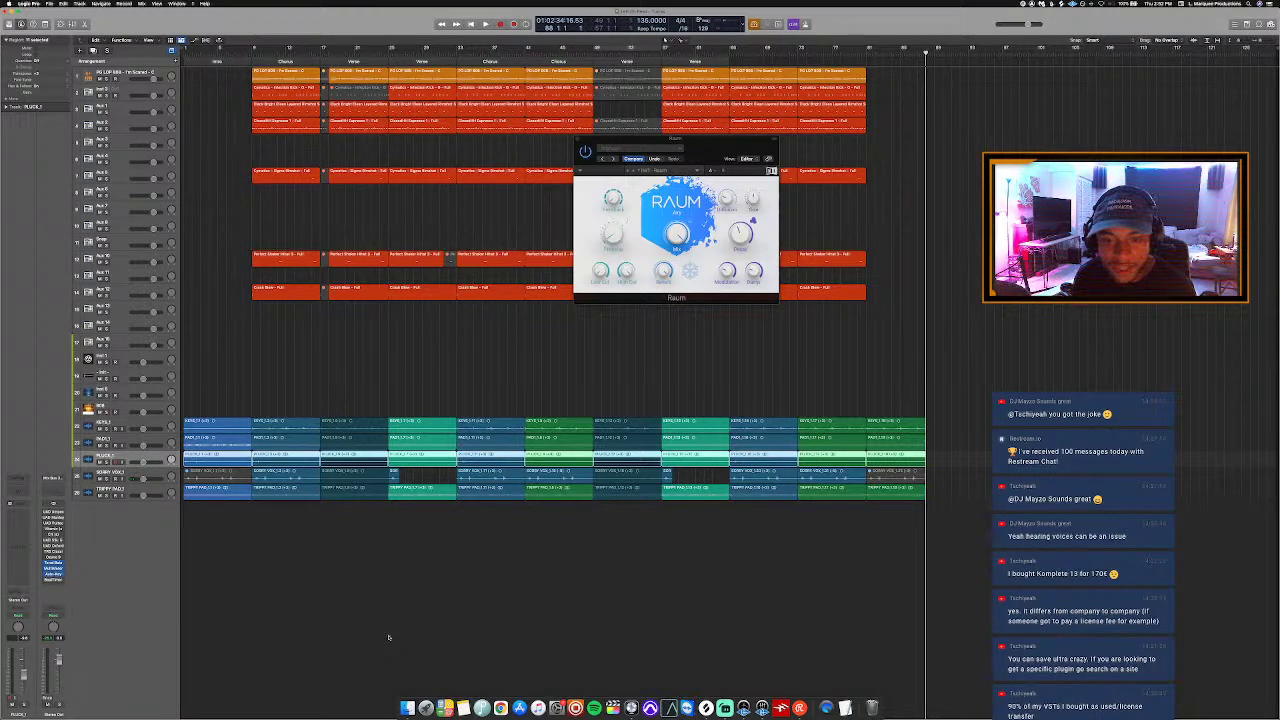
Step: Select the 808 loop track and the Aux 2 track to examine their channel strips
left_click(968, 580)
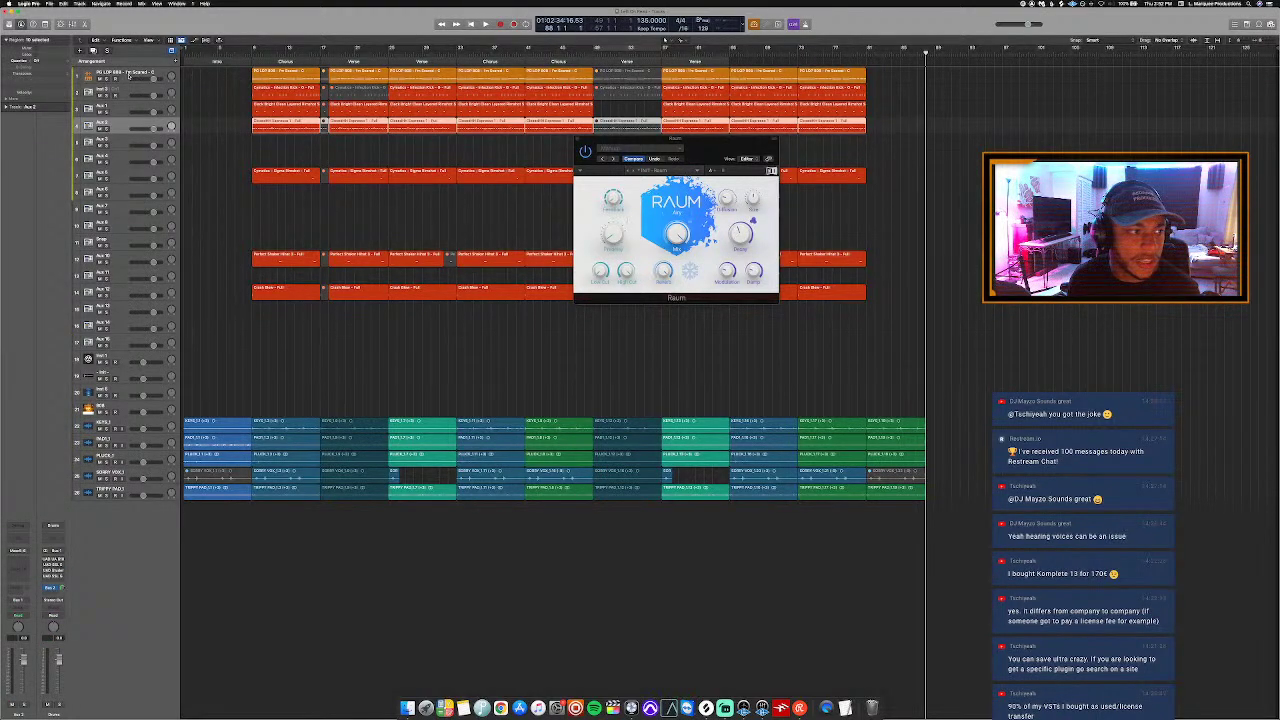
left_click(128, 76)
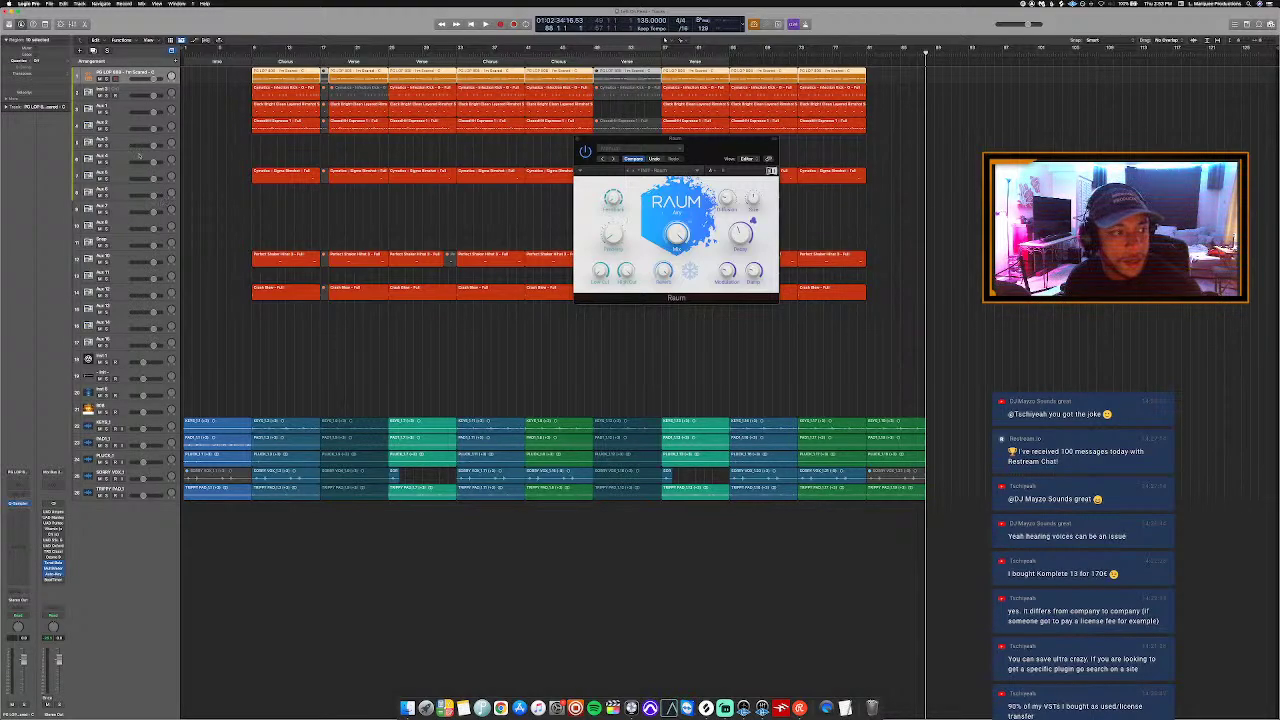
left_click(126, 128)
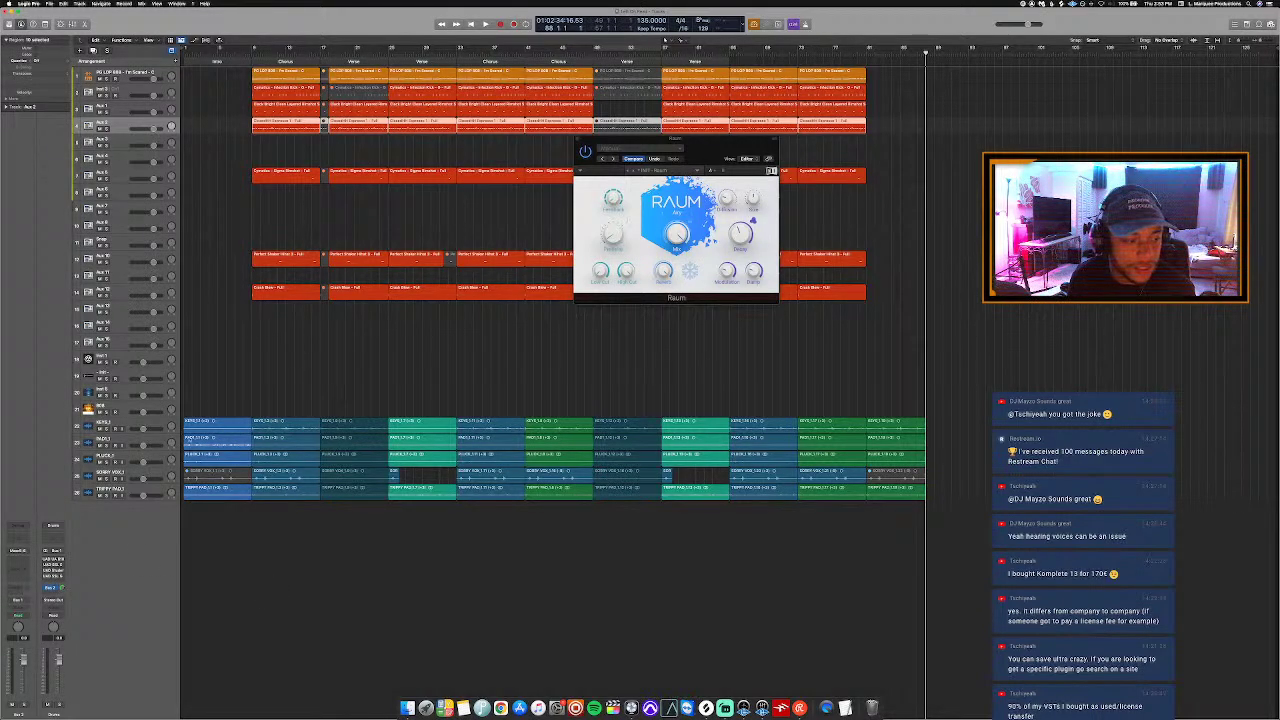
Step: Select the keys track and show its automation to check the Raum send ramp, hiding automation again
left_click(166, 427)
key("super+Down")
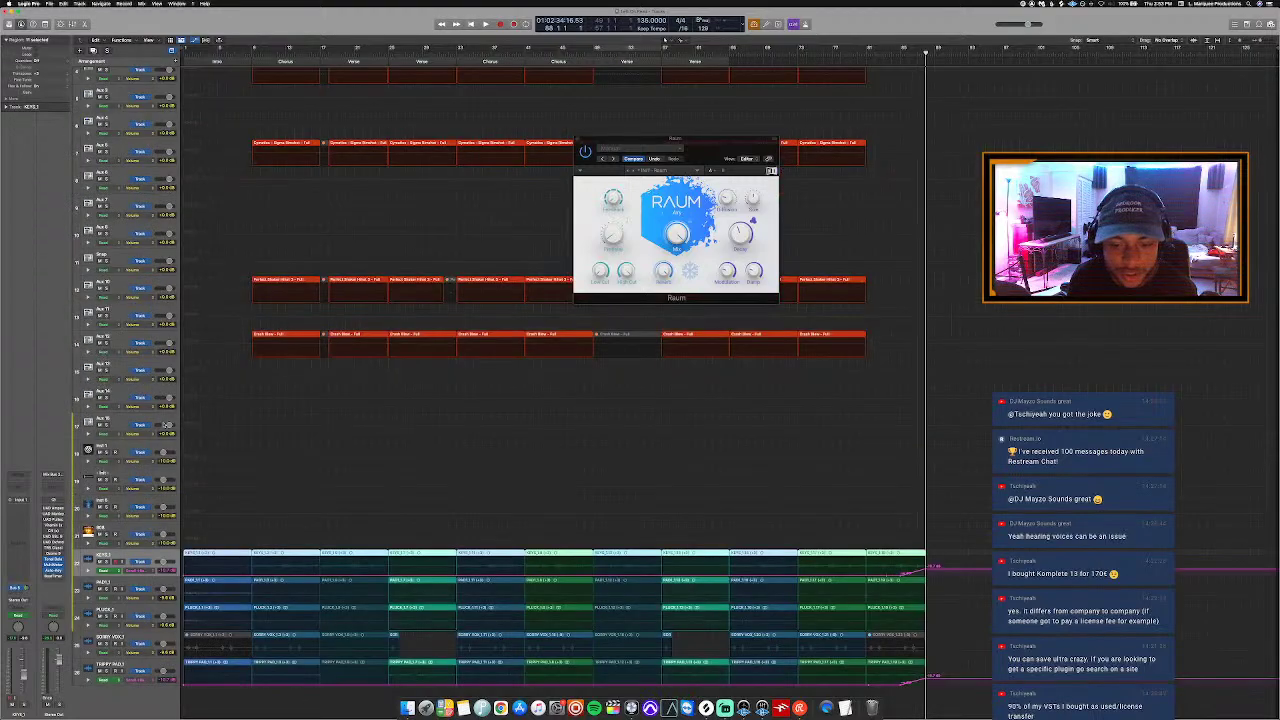
key("super+Up")
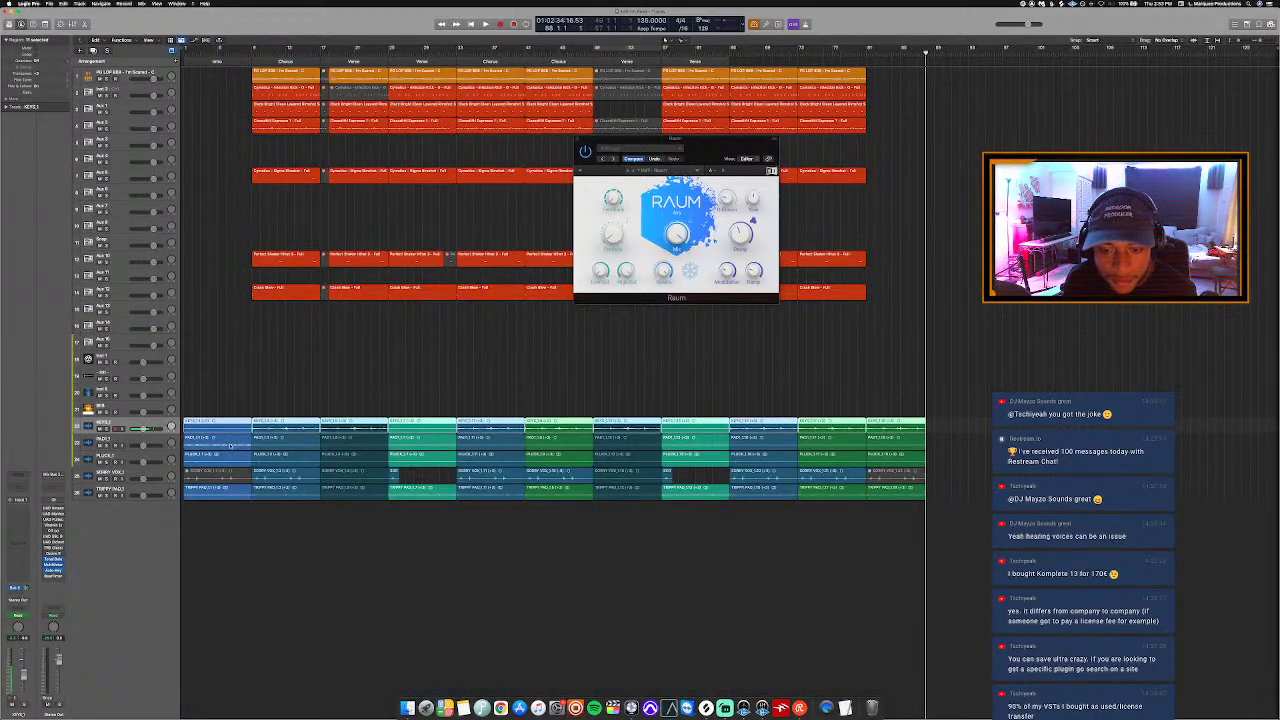
key("super+Down")
left_click(230, 447)
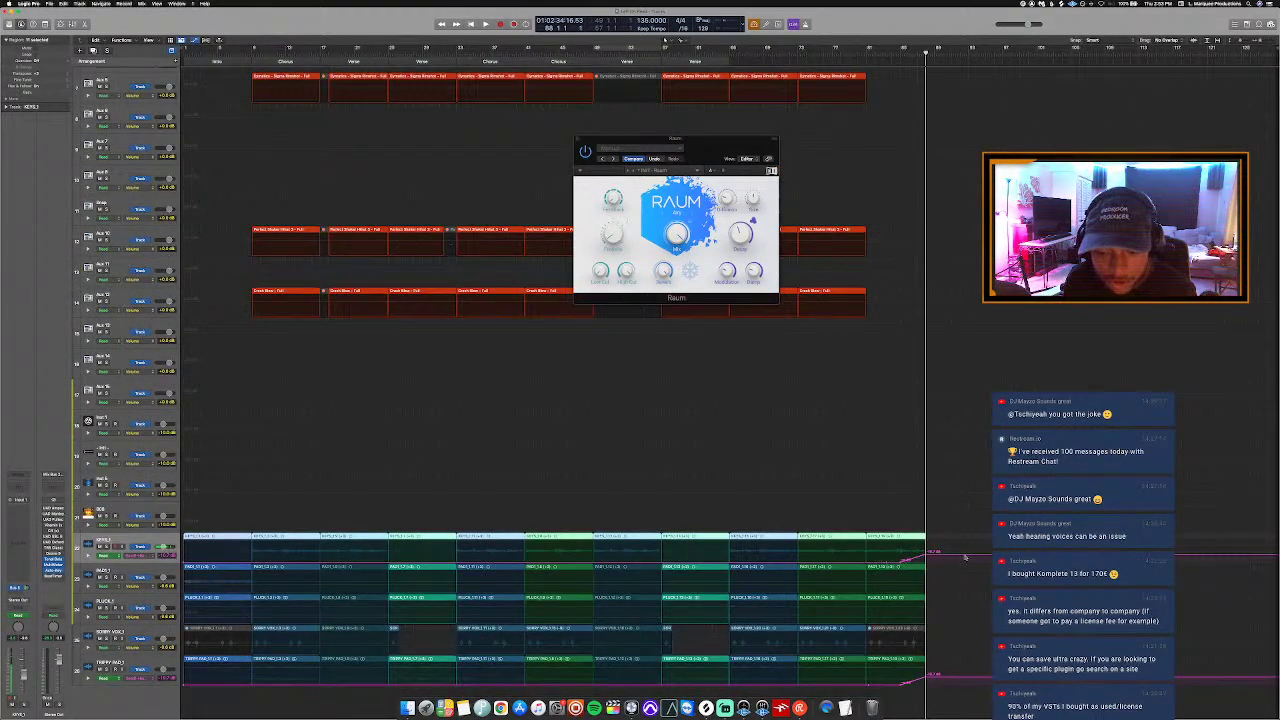
key("super+Up")
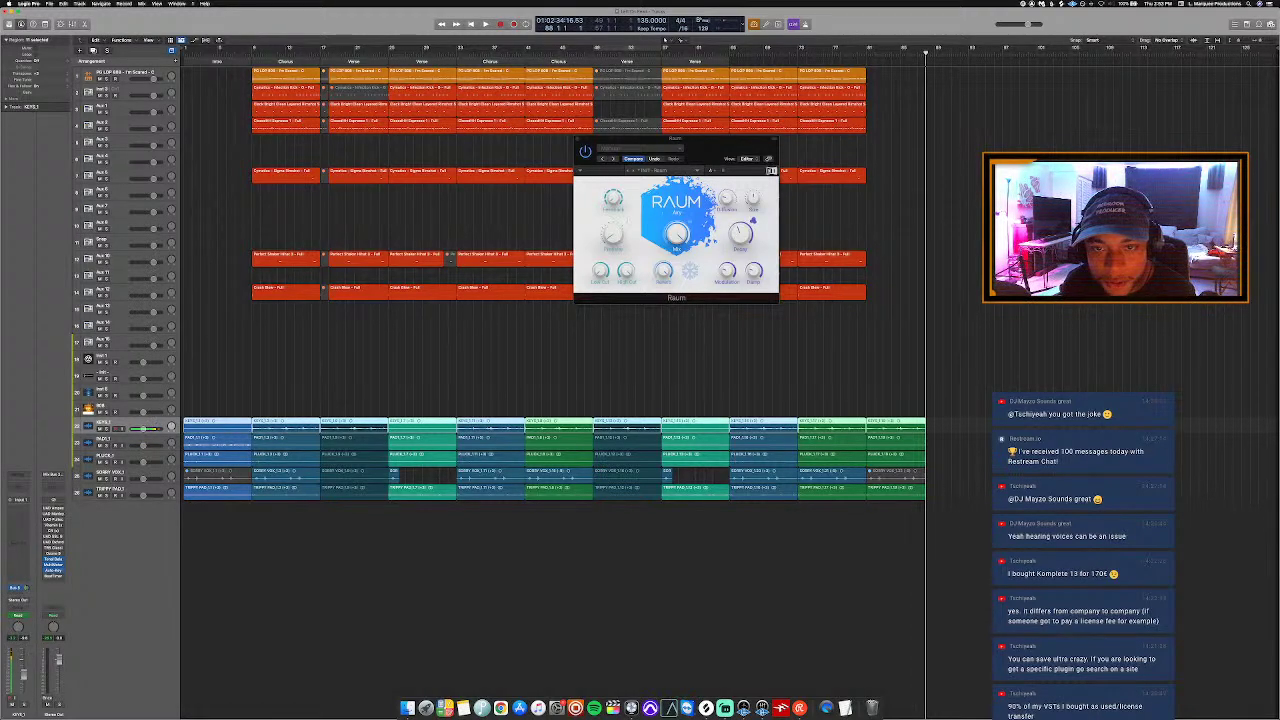
Step: Play the outro from bar 83 past the end of the regions to check the reverb tail
left_click(890, 50)
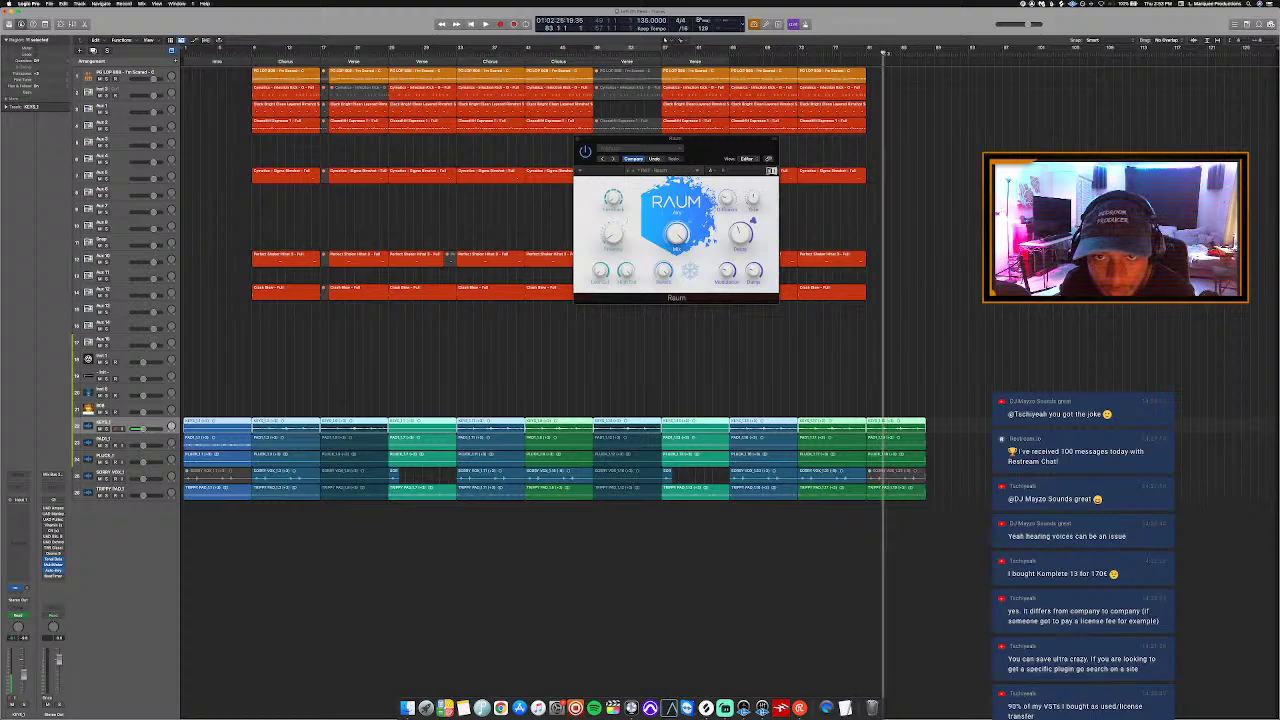
key("space")
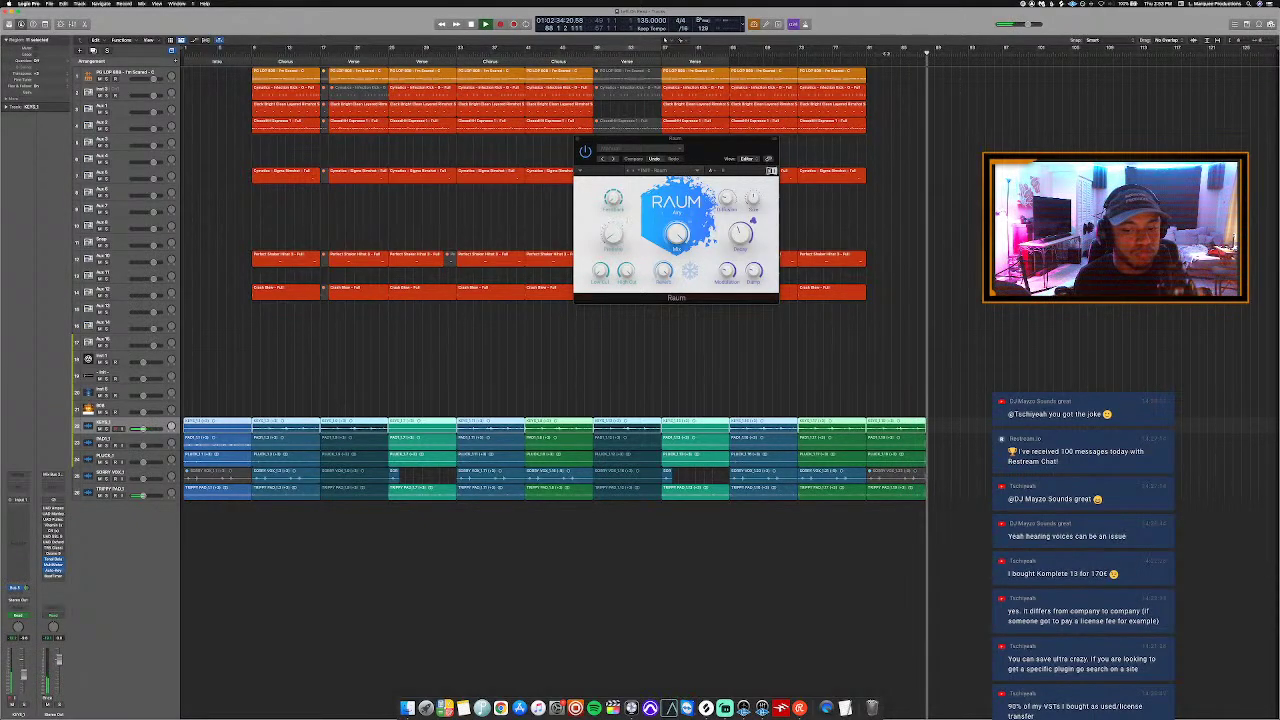
key("space")
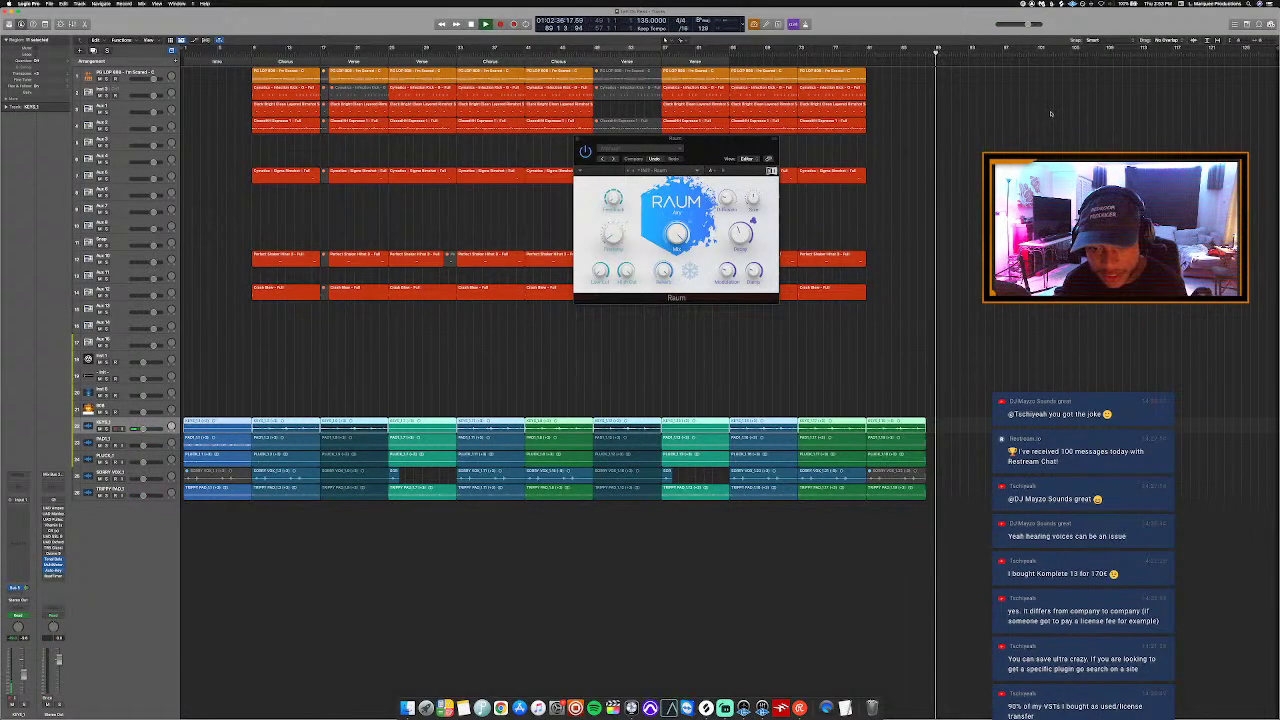
Step: Raise the end level of the Raum send automation on the keys and Trippy Pad tracks, and hide automation
key("super+Down")
key("super+Down")
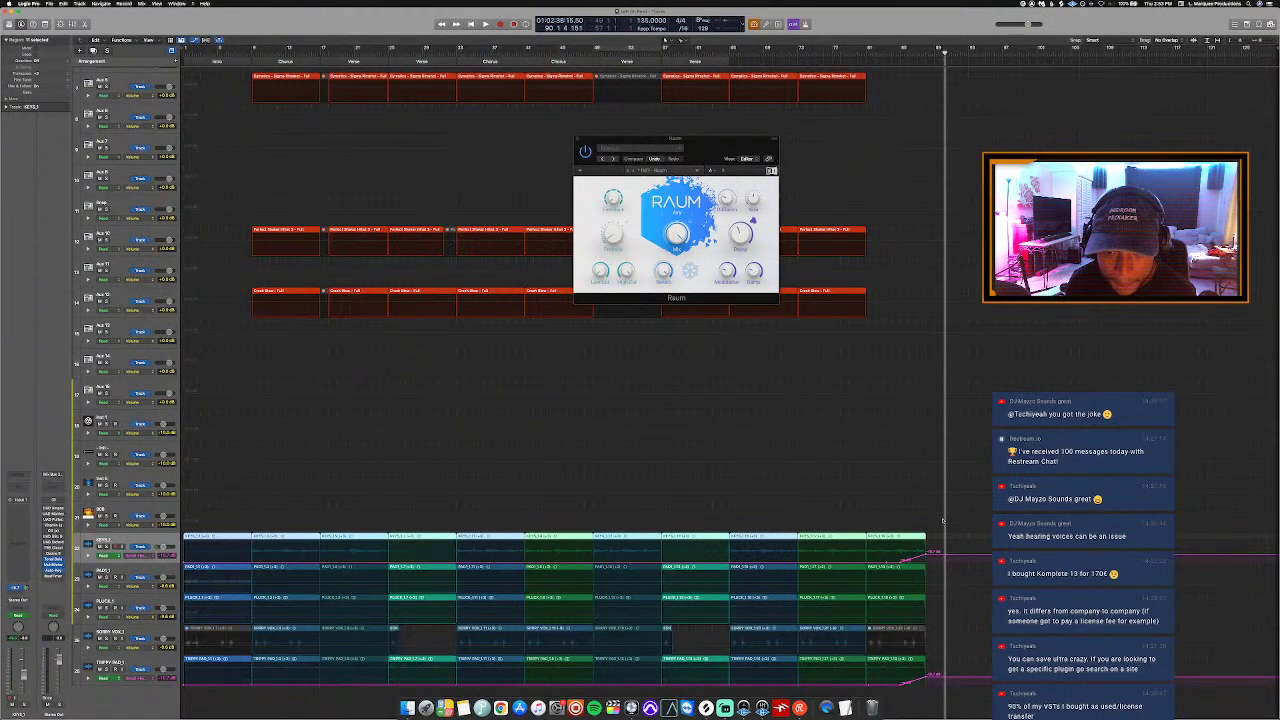
key("super+shift+a")
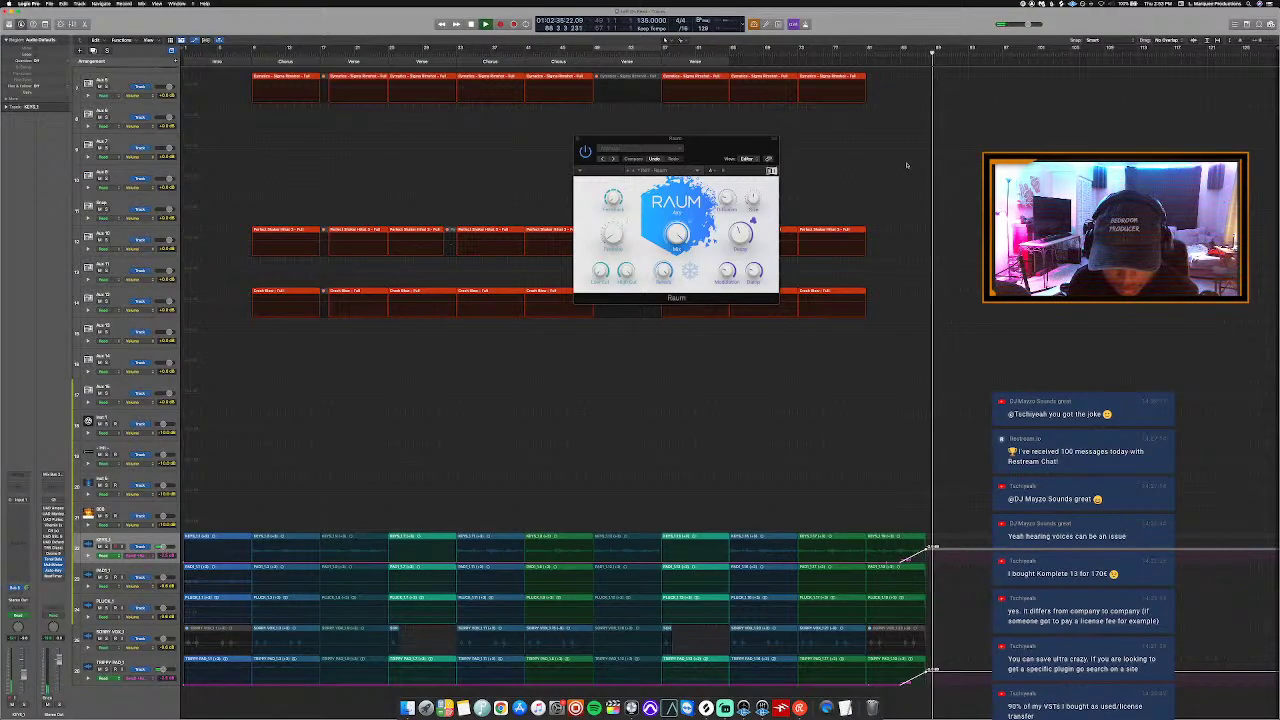
key("super+Up")
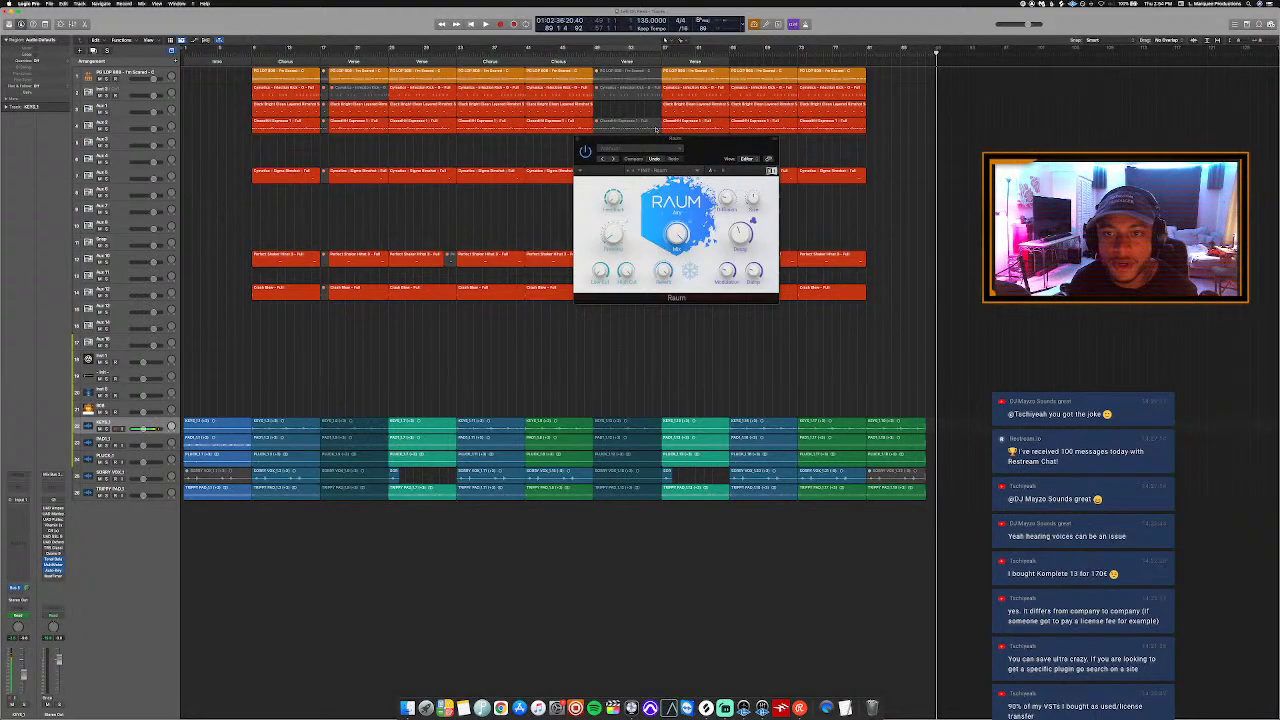
Step: Play the beat from the start, close the Raum window and colour the Intro arrangement marker yellow
key("Return")
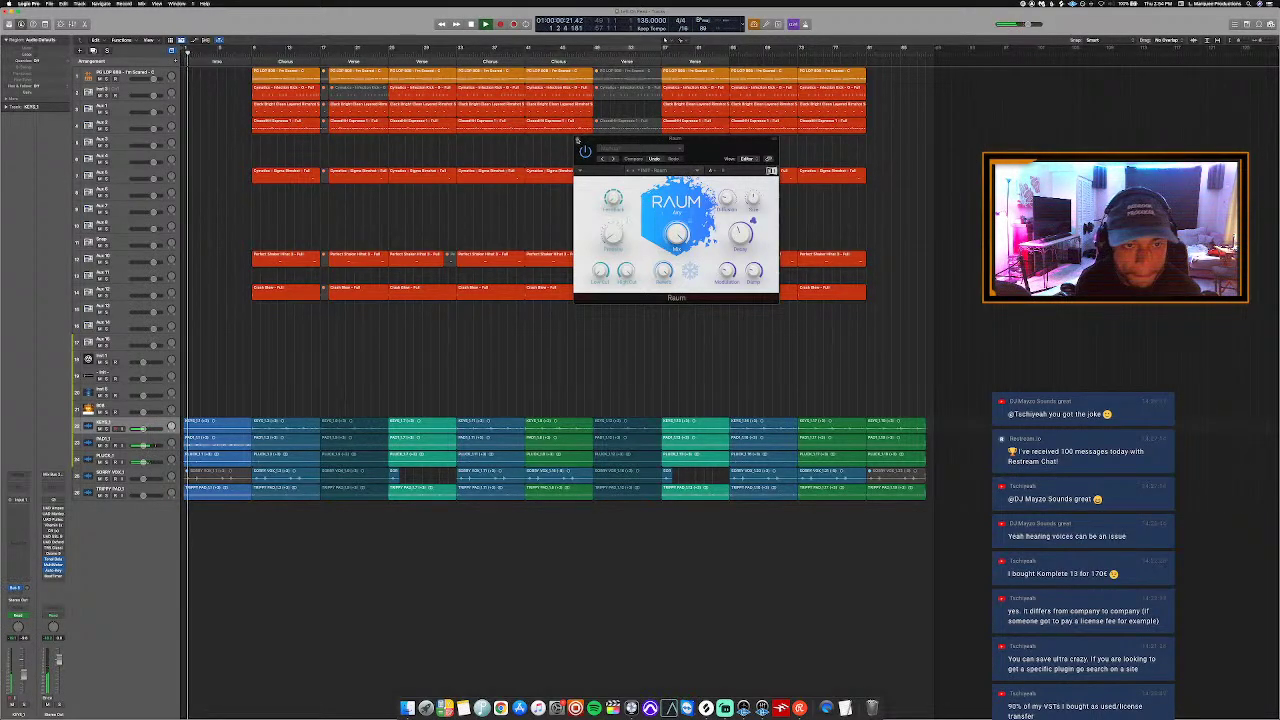
left_click(578, 140)
key("alt+c")
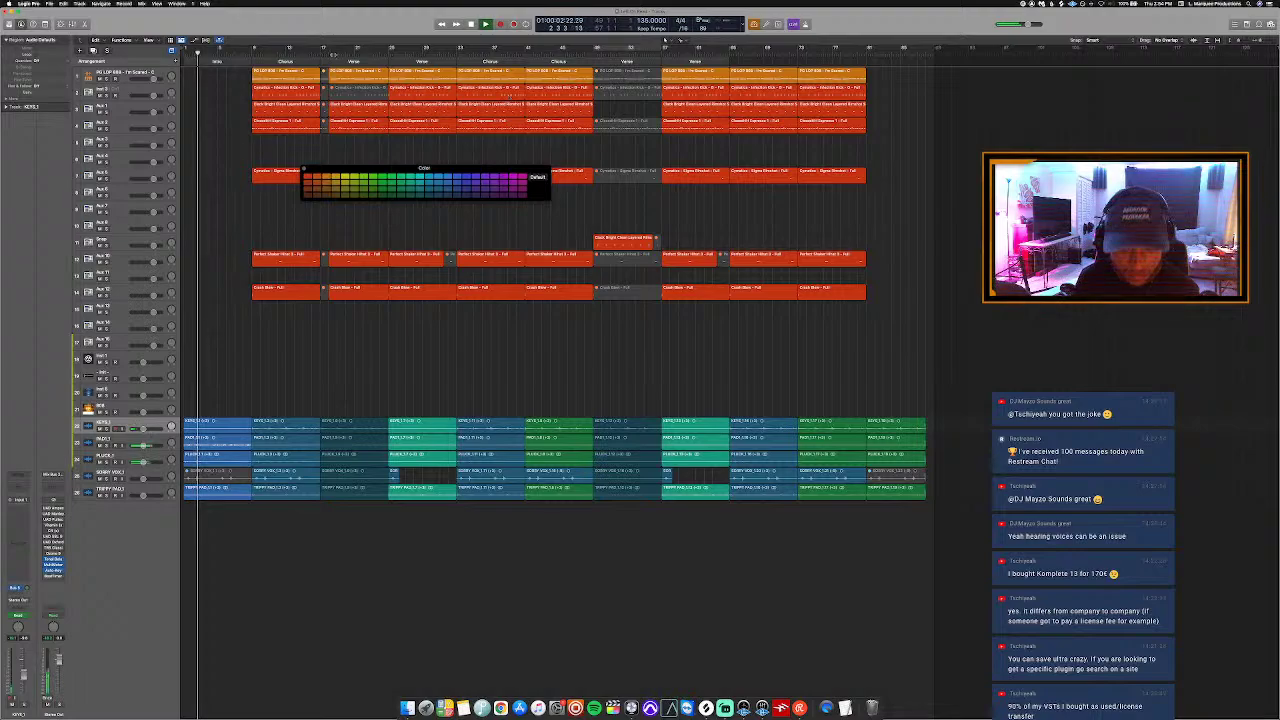
left_click(338, 180)
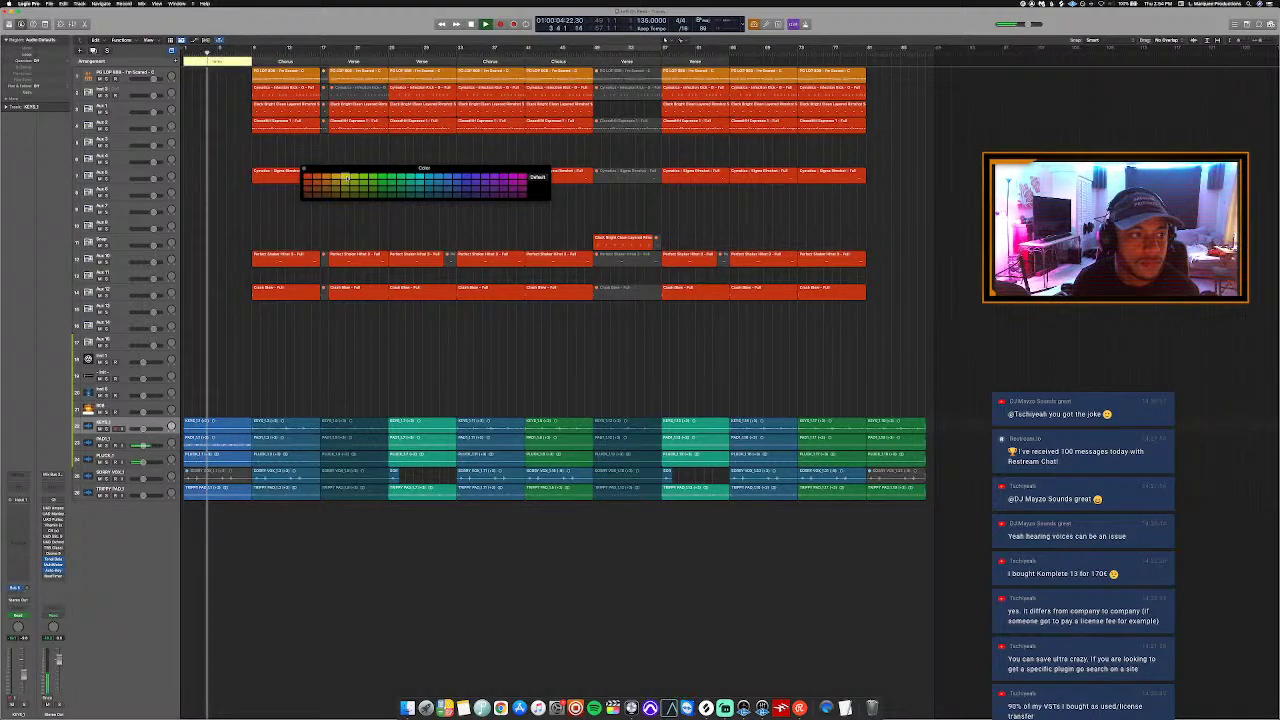
Step: Name the first chorus marker Chorus 1 in blue and the following verses Verse 1 A in red and Verse 1 B in dark red
left_click(318, 62)
left_click(466, 177)
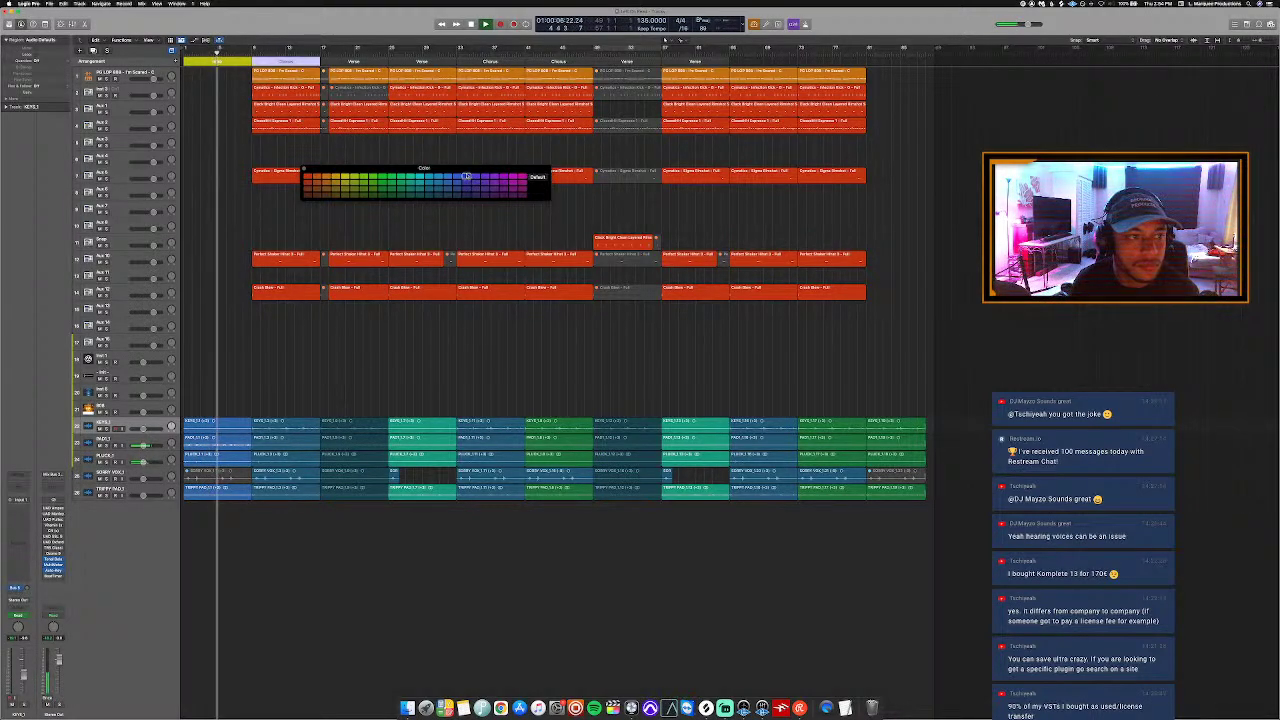
left_click(354, 62)
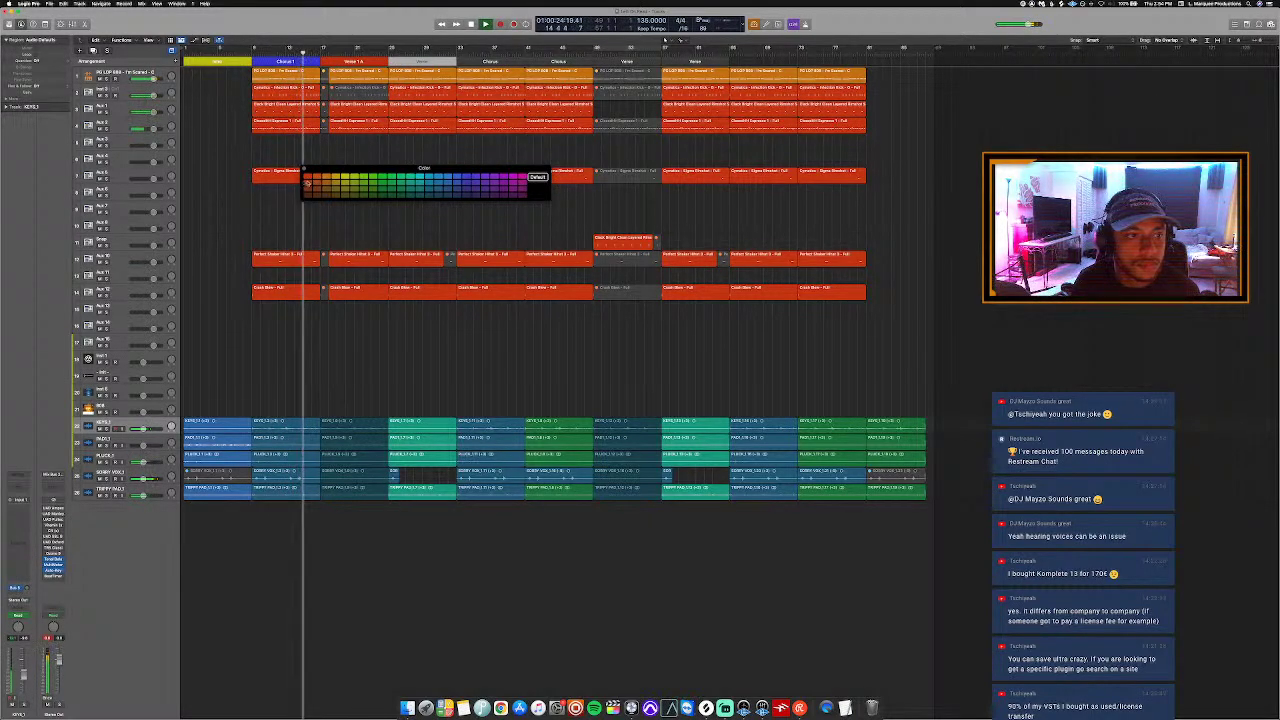
left_click(404, 63)
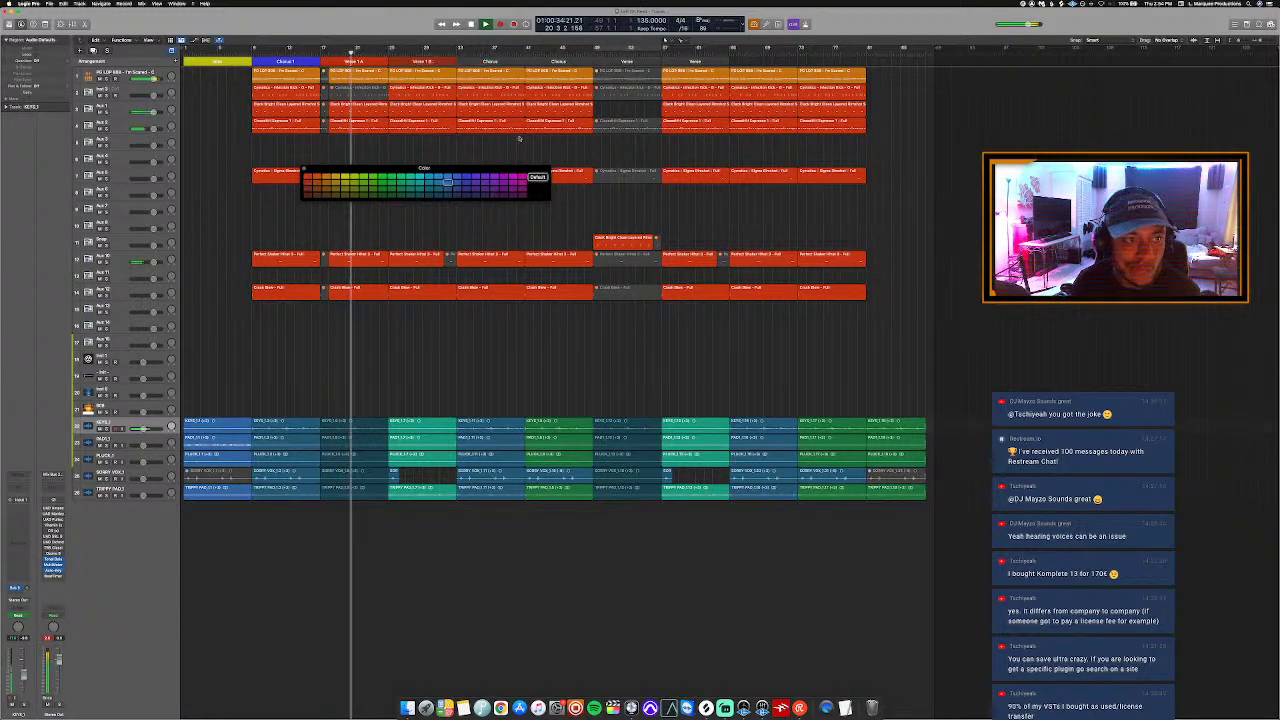
Step: Rename the chorus marker after Verse 1 B as Chorus 2 A and colour it blue
left_click(480, 176)
left_click(465, 176)
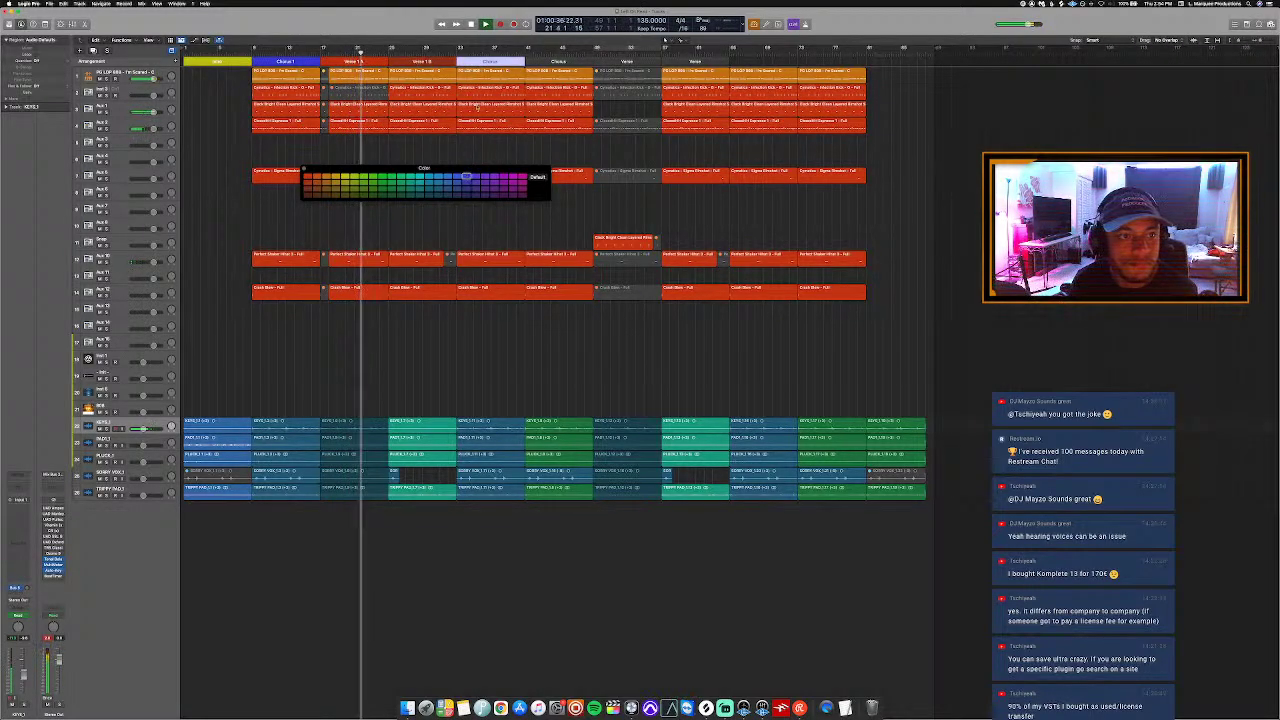
left_click(492, 62)
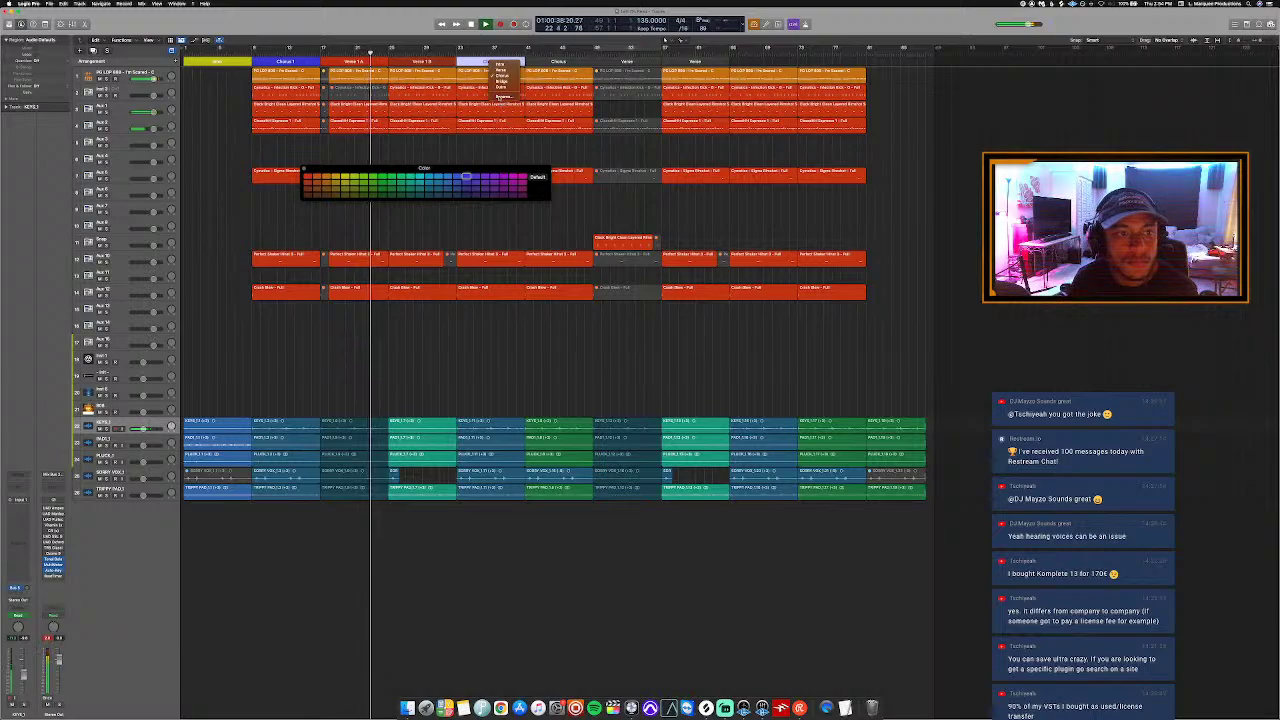
left_click(500, 74)
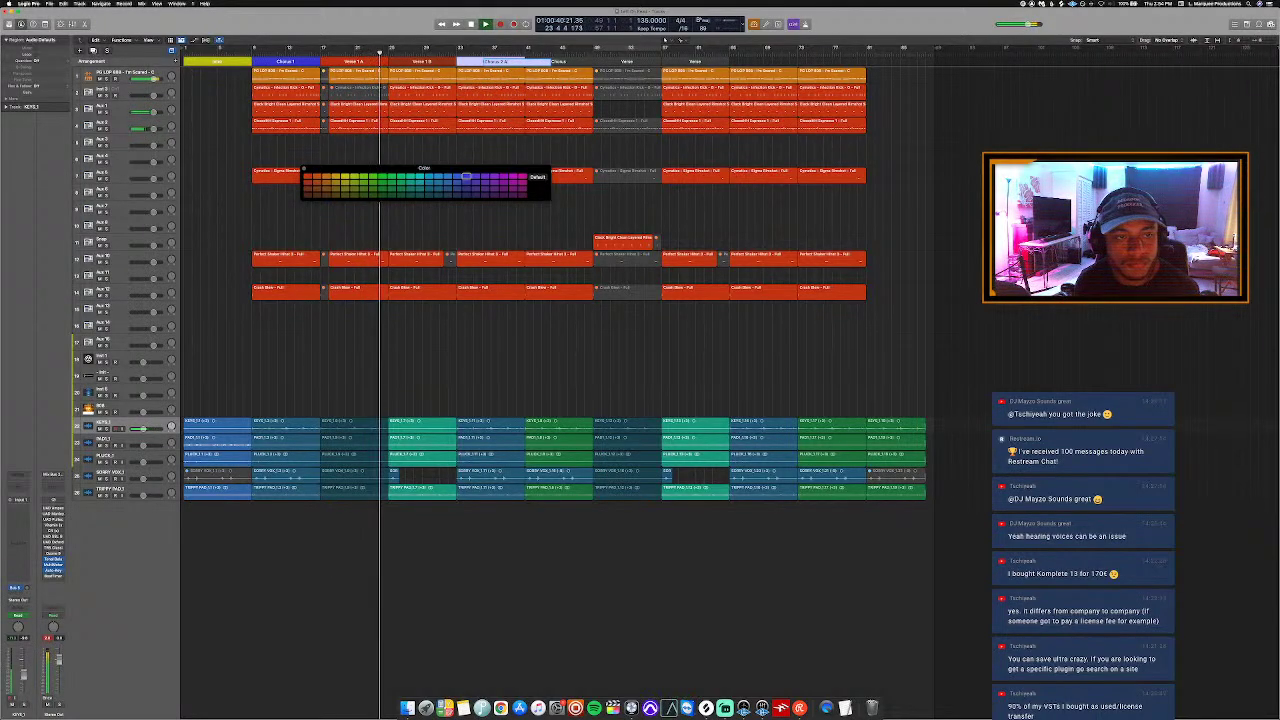
left_click(448, 181)
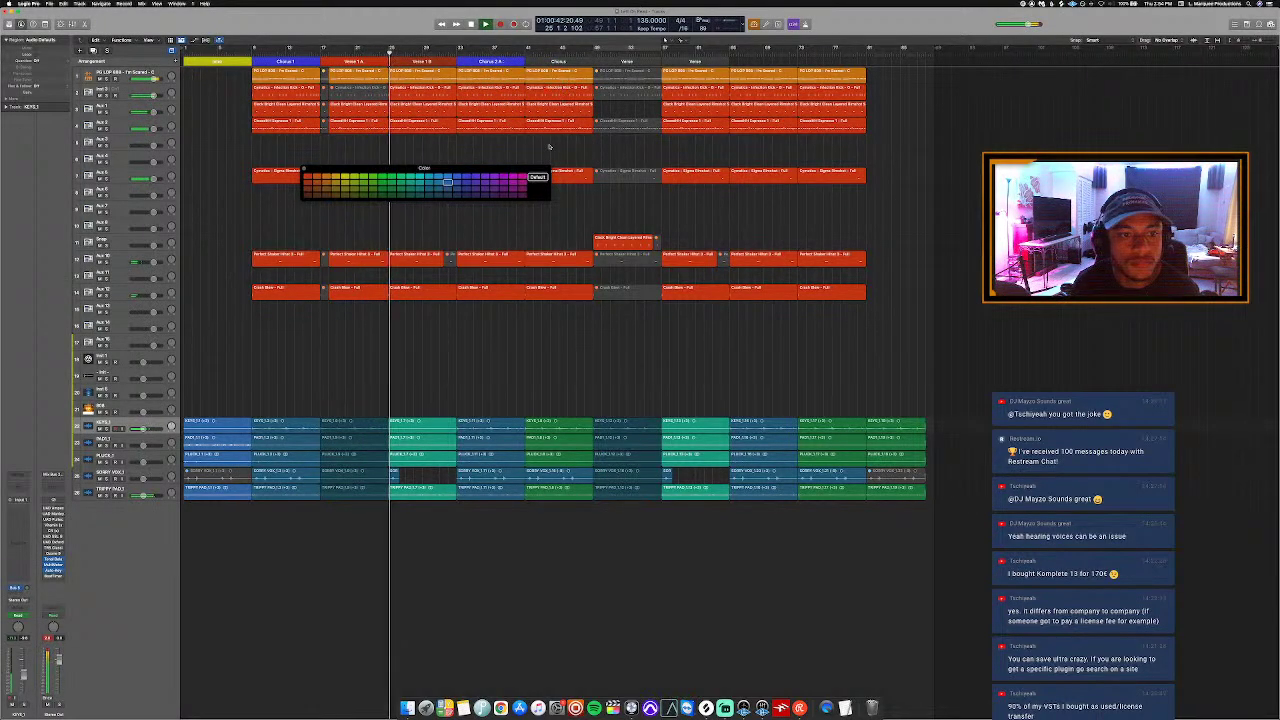
Step: Rename the chorus marker after Chorus 2 A as Chorus 2 B and colour it a darker blue
left_click(558, 62)
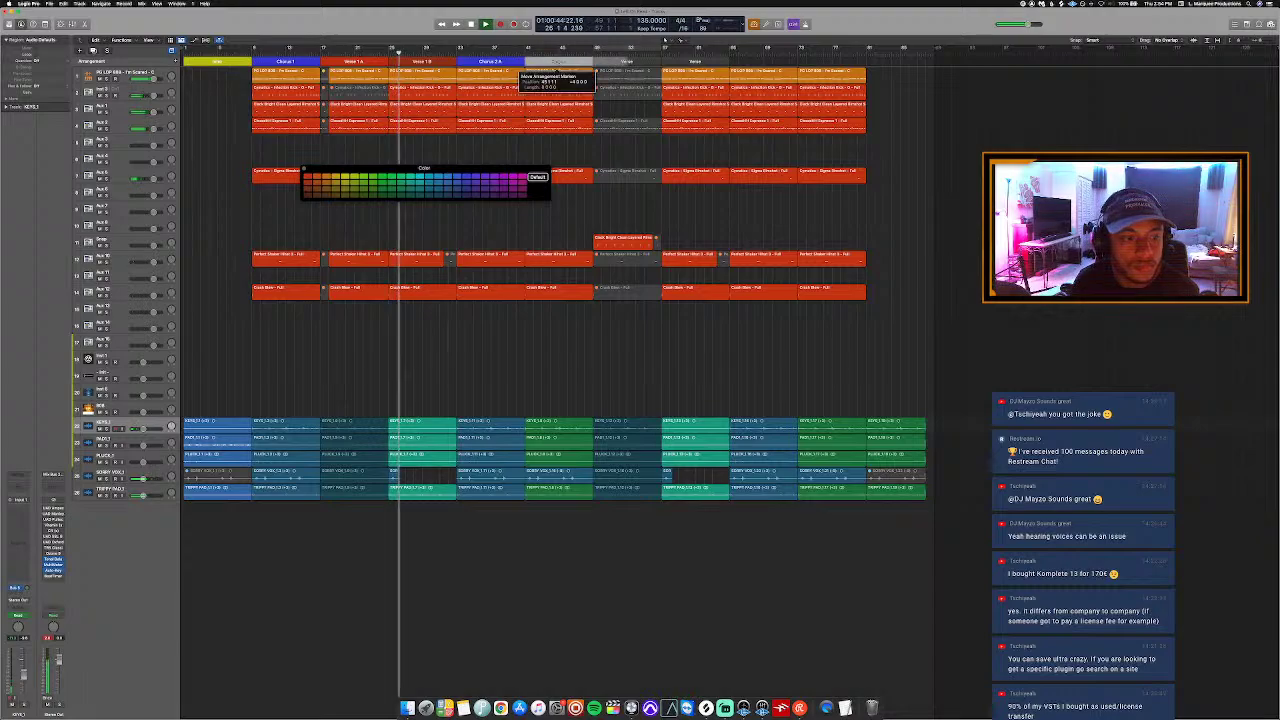
left_click(562, 62)
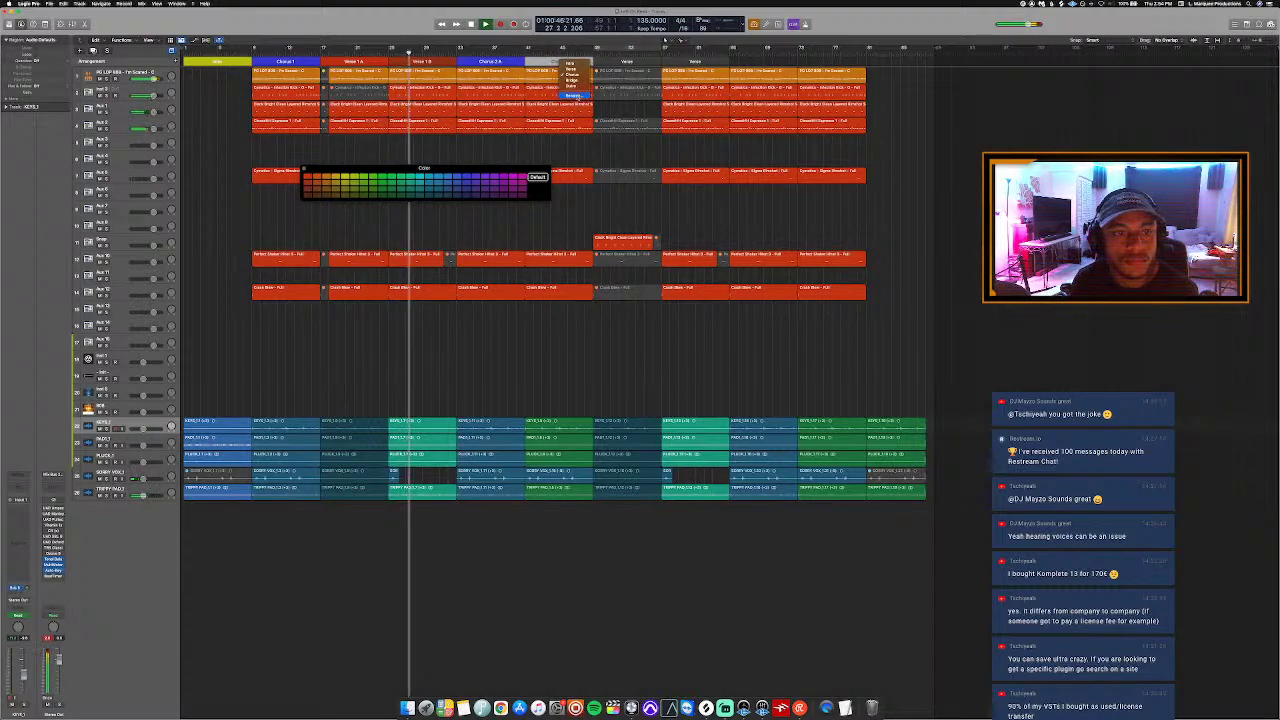
left_click(575, 95)
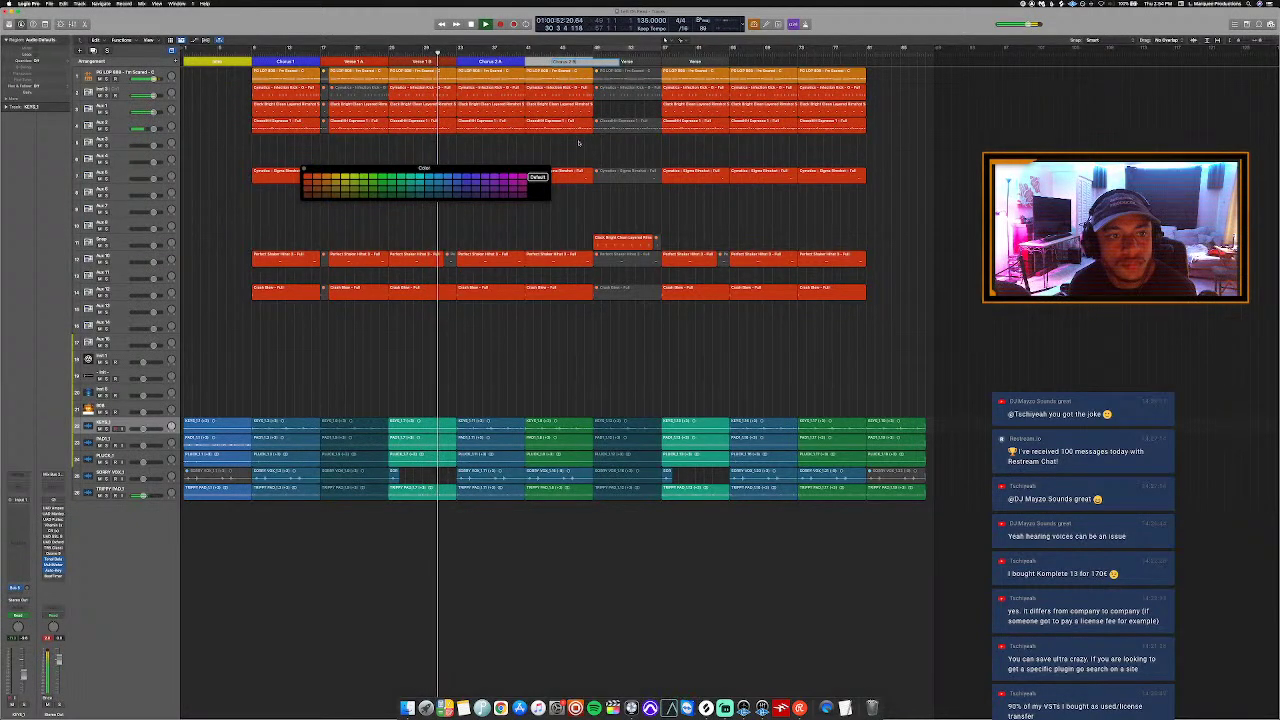
left_click(466, 182)
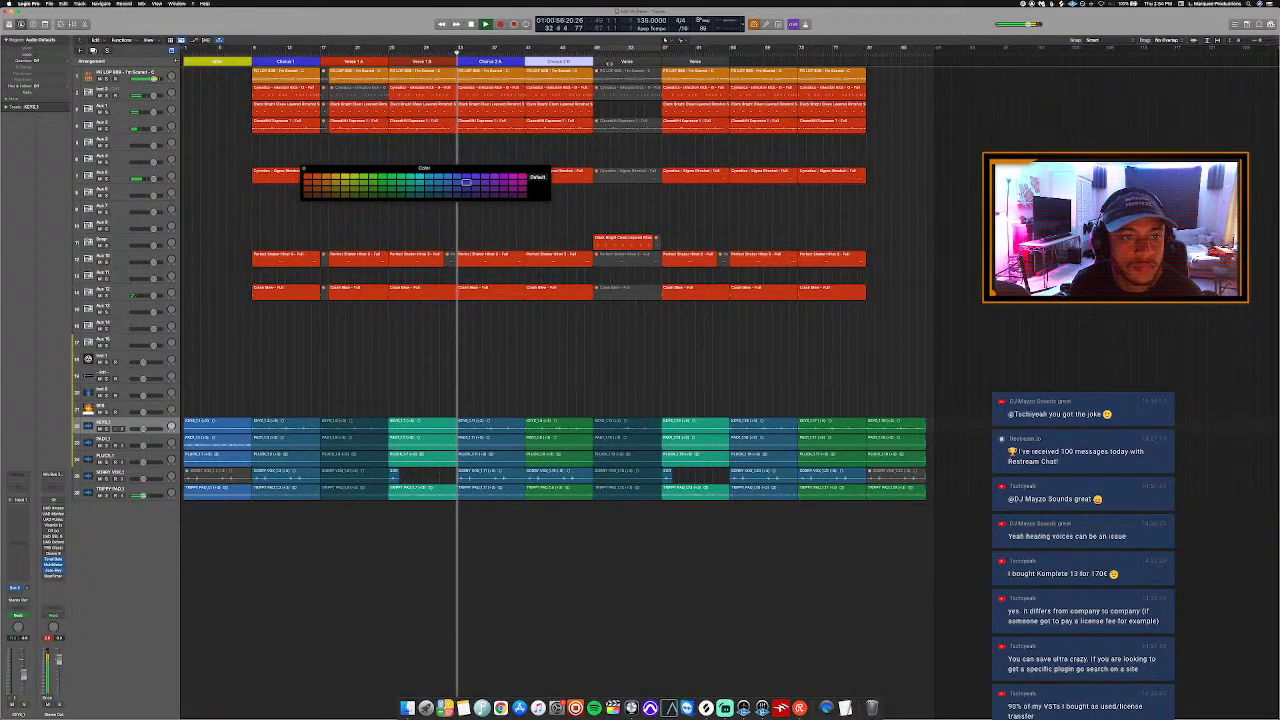
Step: Colour the verse marker after Chorus 2 B red and rename it Verse 2 A
left_click(605, 62)
left_click(307, 178)
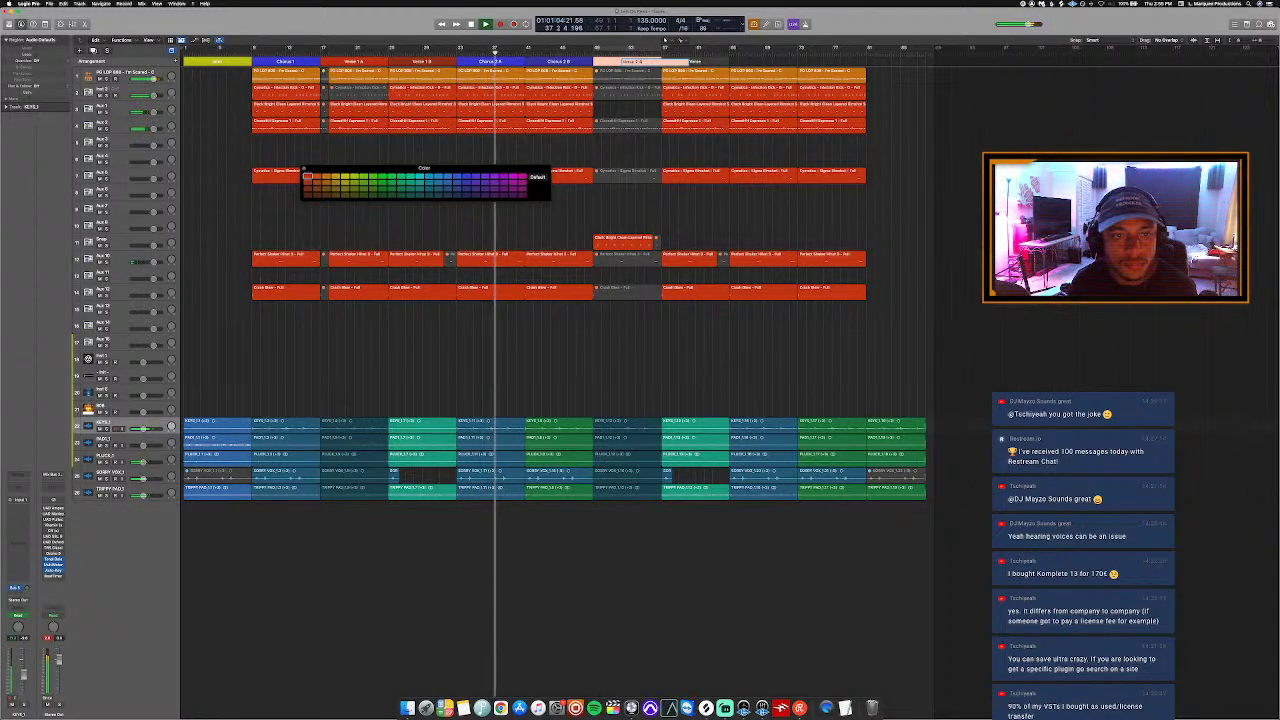
left_click(667, 151)
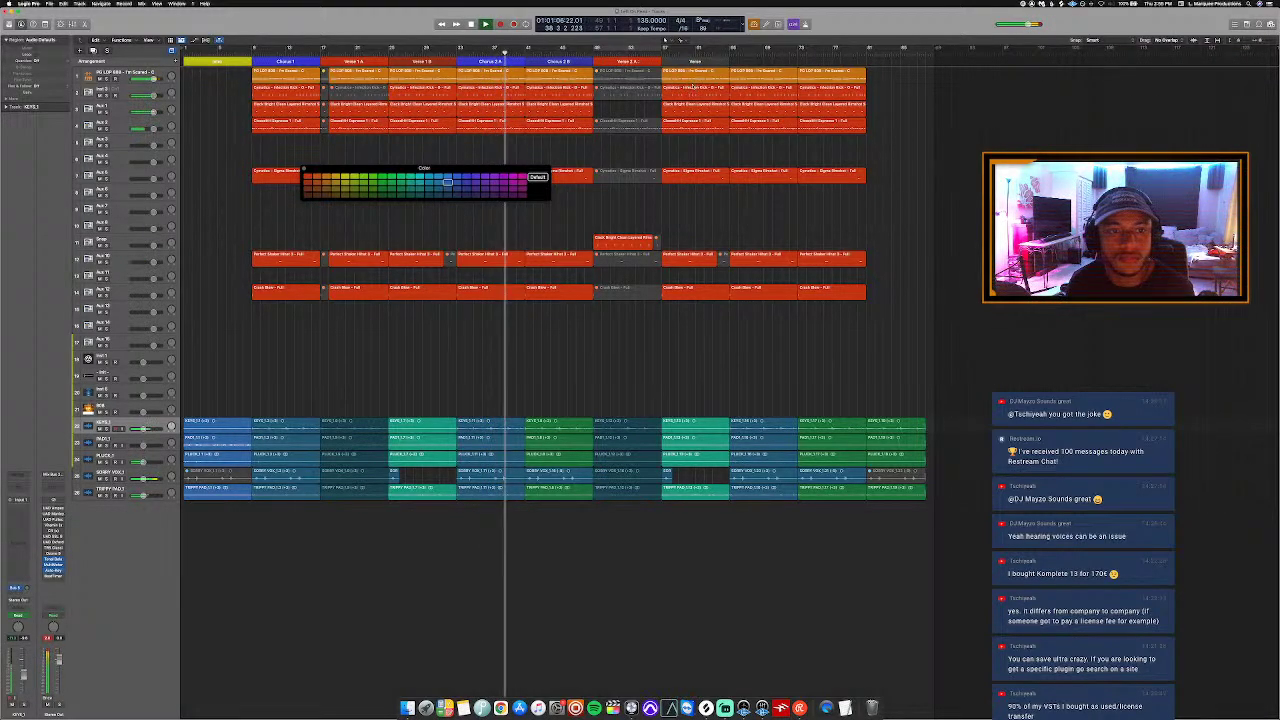
Step: Rename the verse marker after Verse 2 A as Verse 2 B and colour it dark red
left_click(695, 62)
left_click(707, 96)
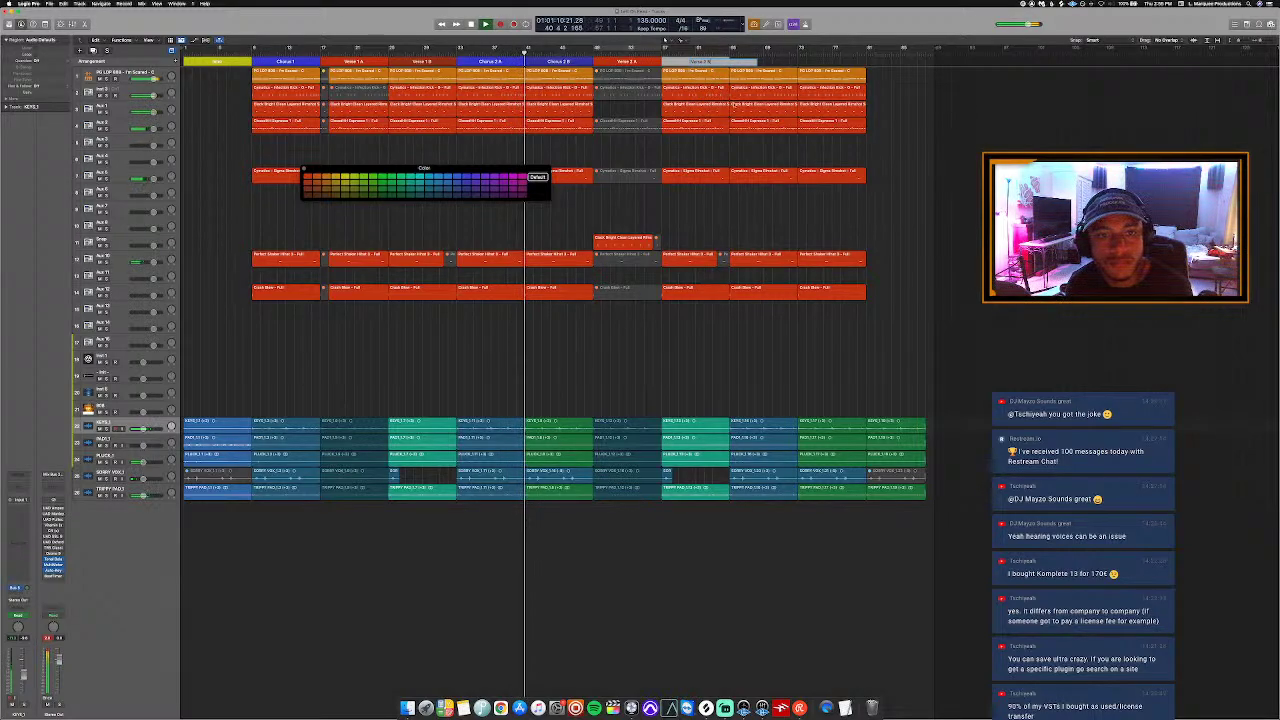
left_click(750, 150)
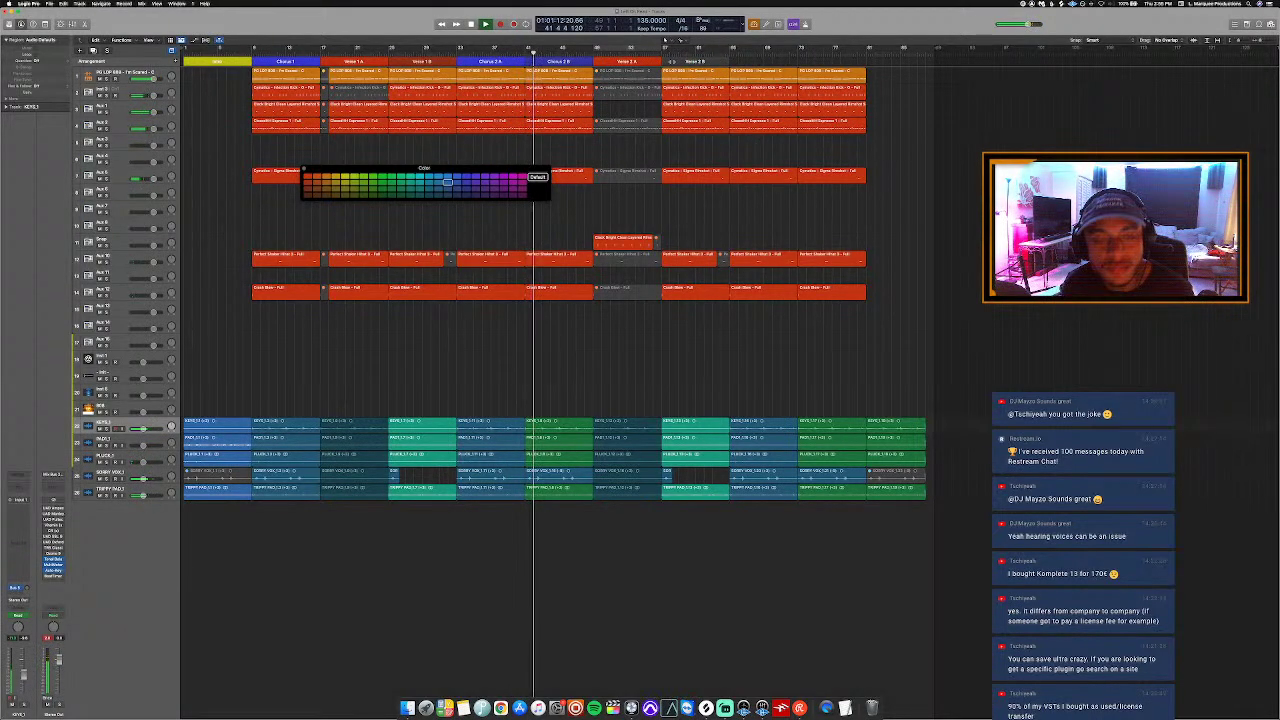
left_click(309, 188)
left_click(308, 182)
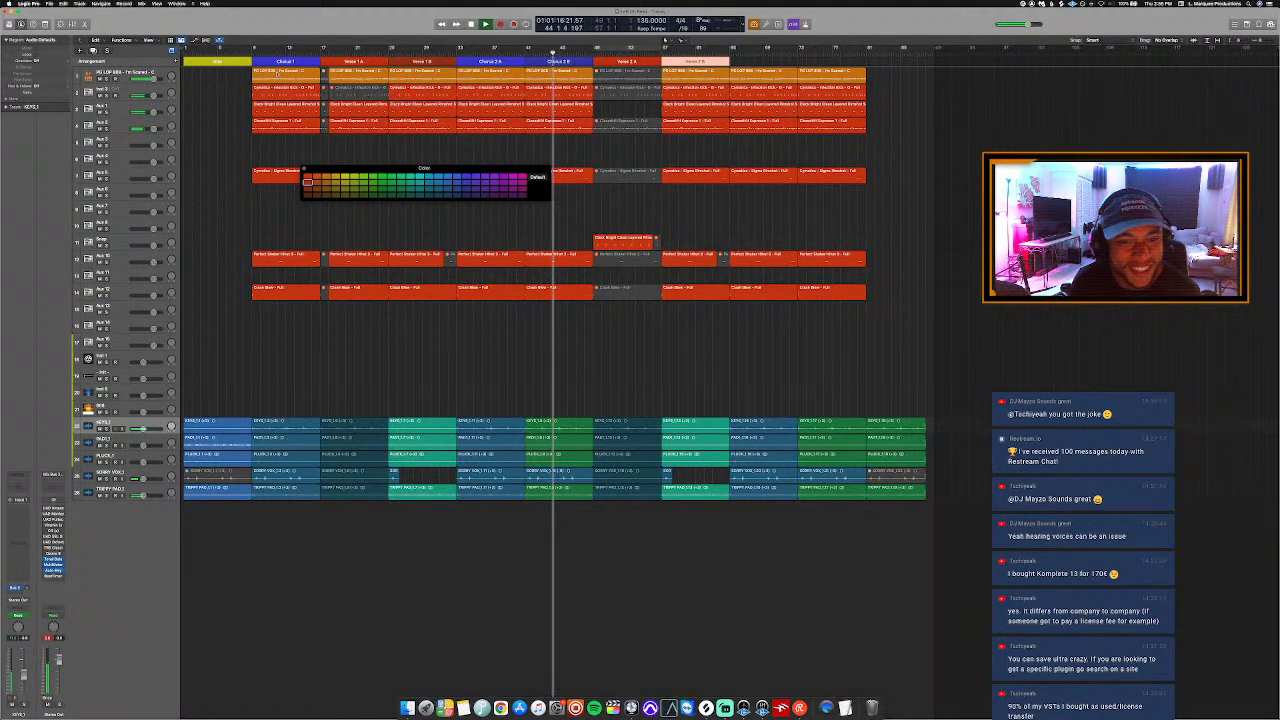
Step: Add three more arrangement markers after Verse 2 B, covering the song through the outro
left_click(172, 61)
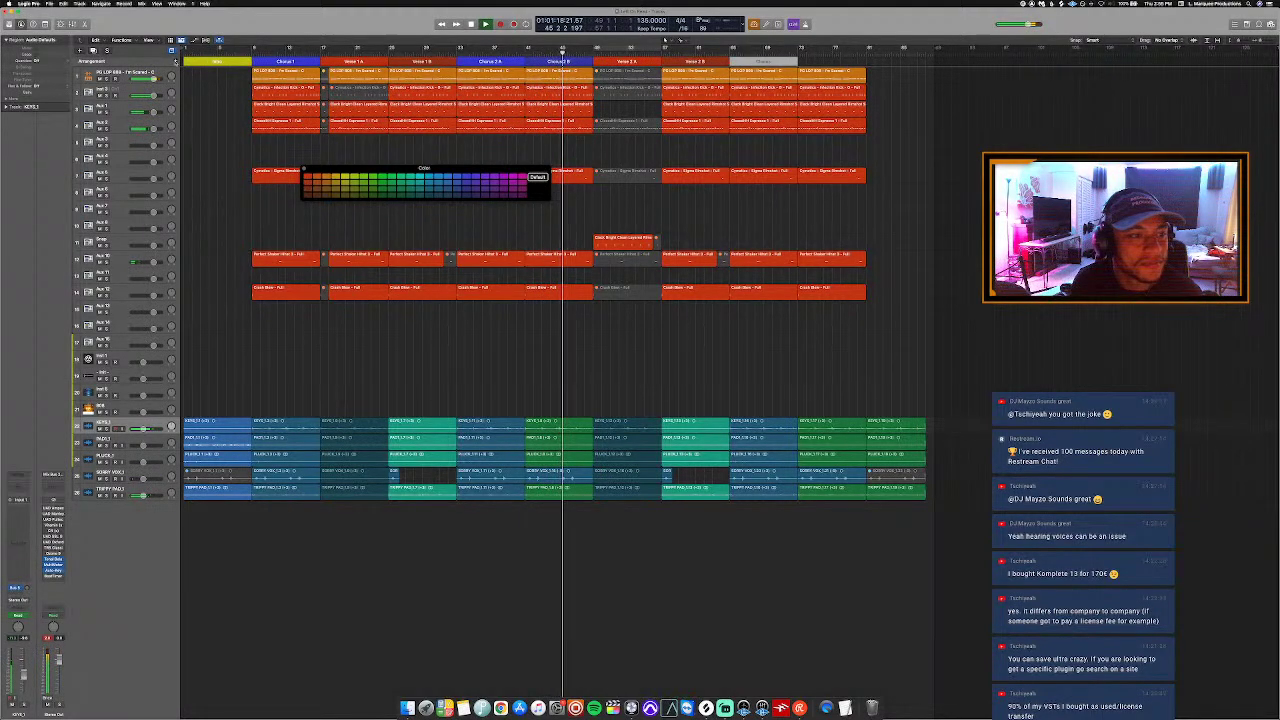
left_click(172, 61)
left_click(172, 61)
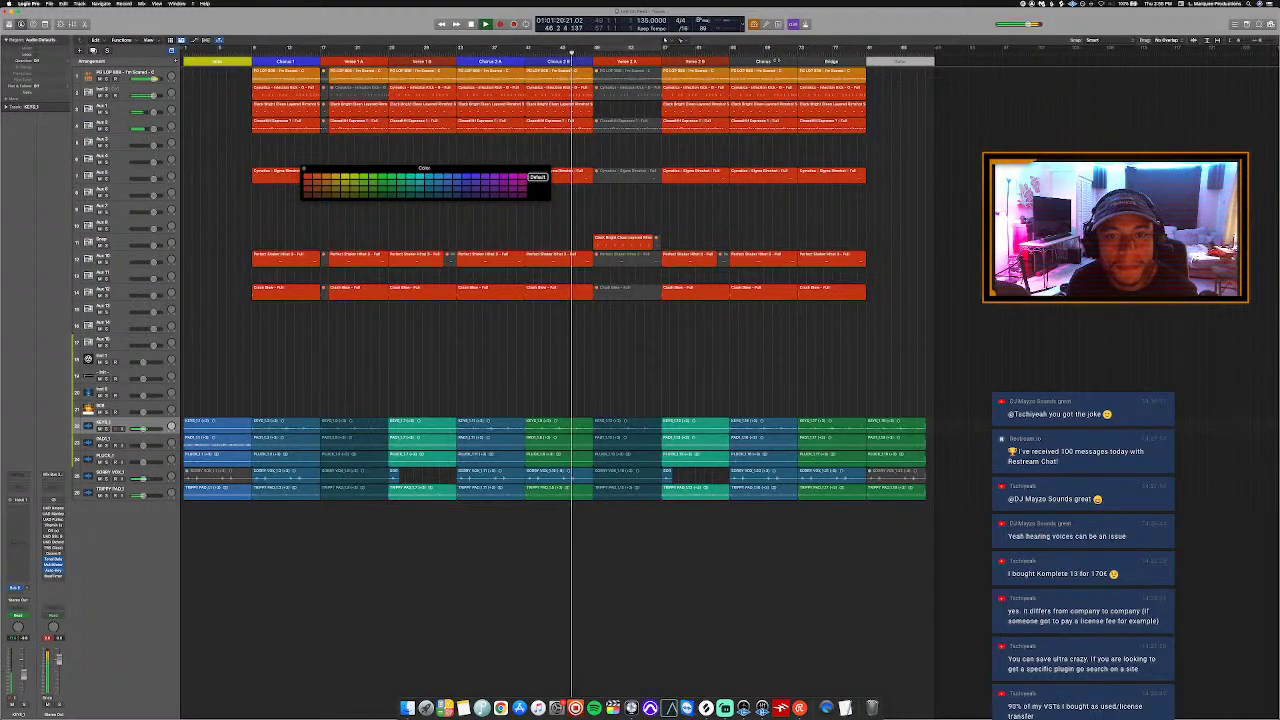
Step: Rename the chorus and bridge markers after Verse 2 B as Chorus 3 A and Chorus 3 B, and colour Chorus 3 A blue
left_click(774, 62)
left_click(772, 80)
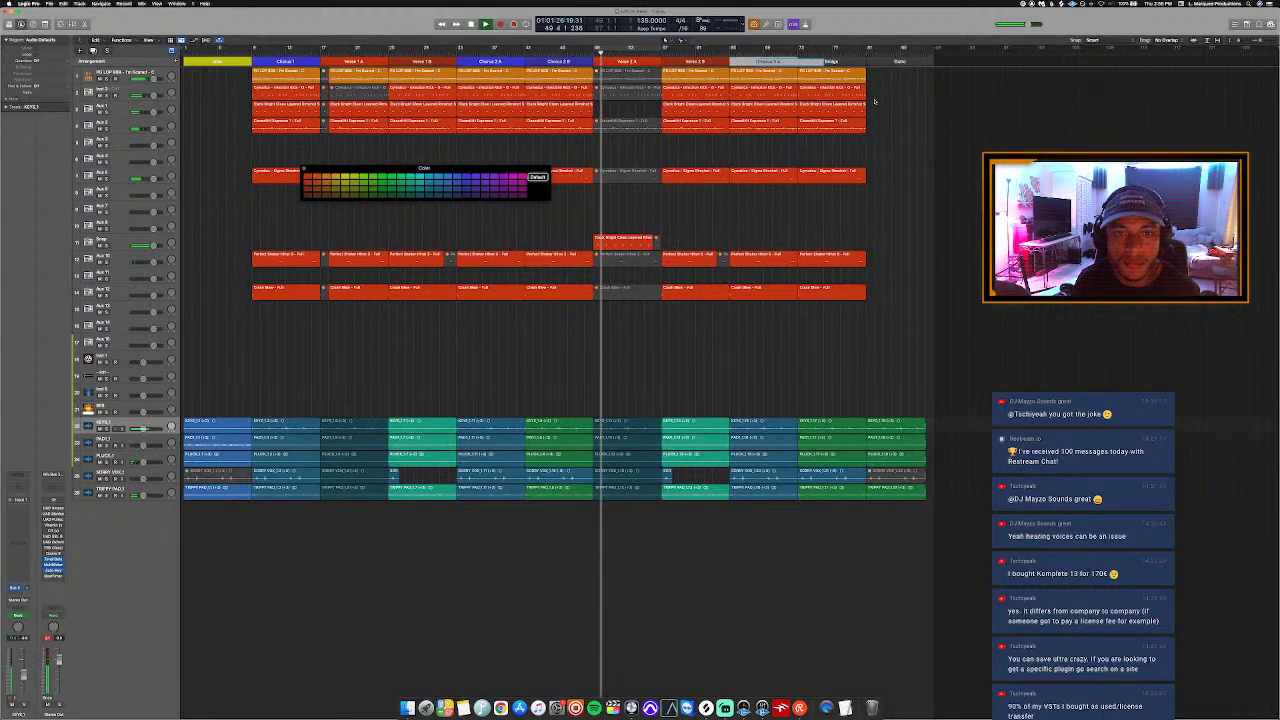
left_click(830, 62)
left_click(830, 62)
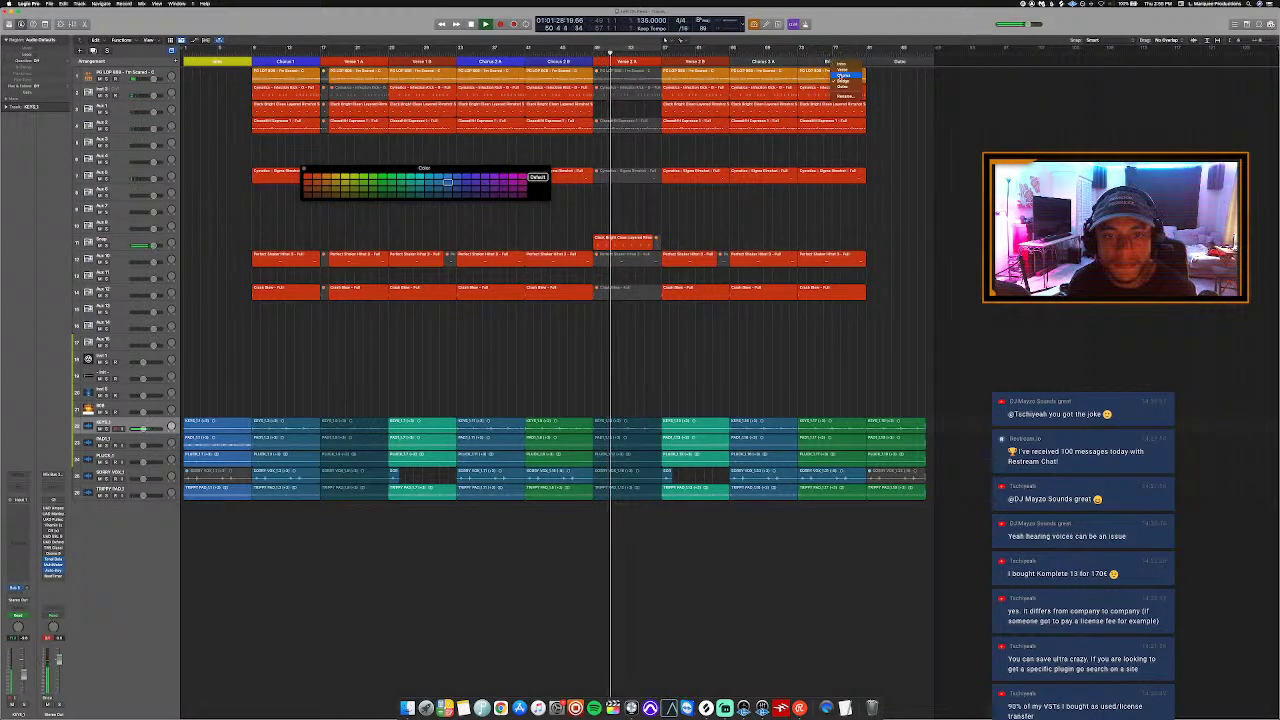
left_click(830, 62)
left_click(830, 62)
left_click(845, 97)
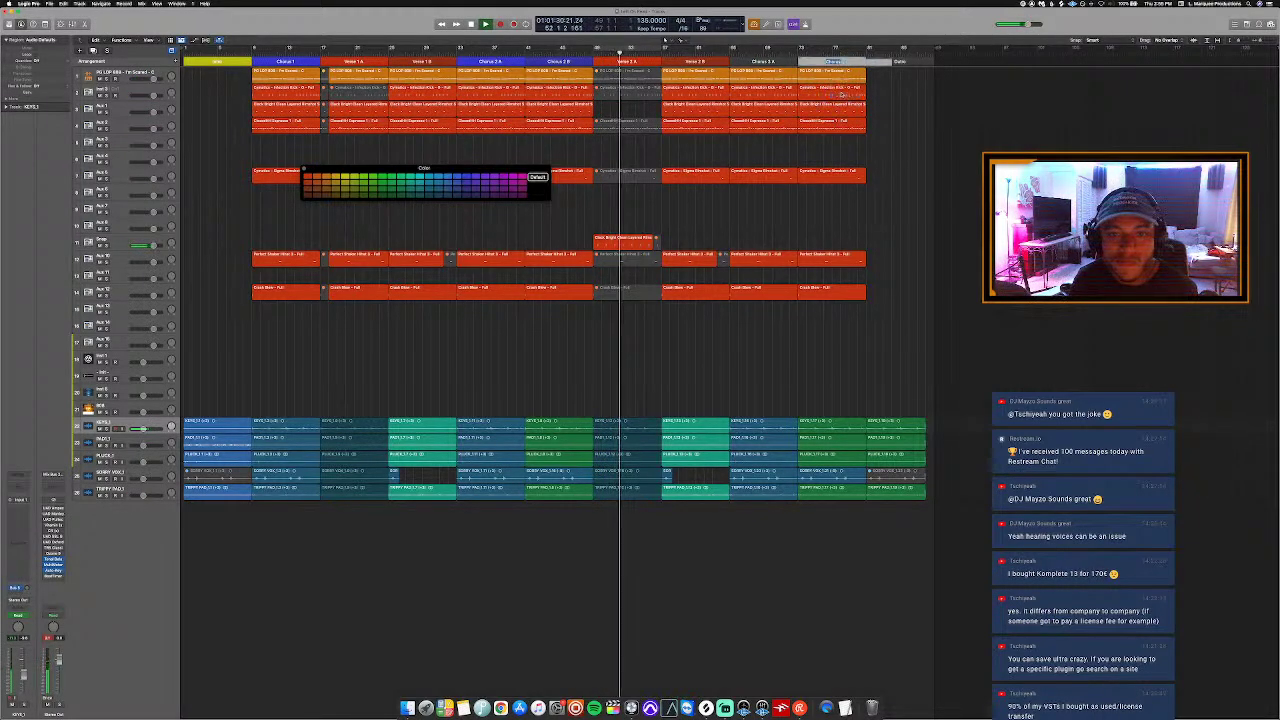
left_click(783, 62)
left_click(466, 176)
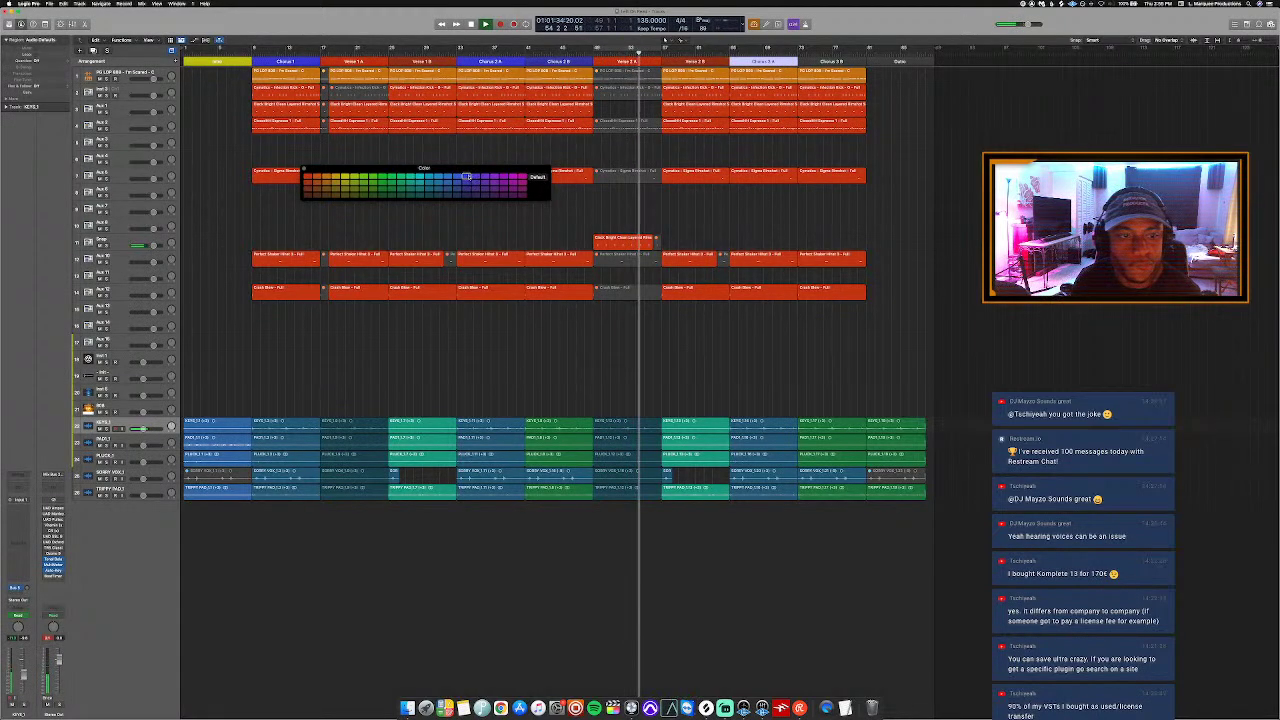
Step: Colour the Chorus 3 B arrangement marker blue and the outro marker purple
left_click(466, 184)
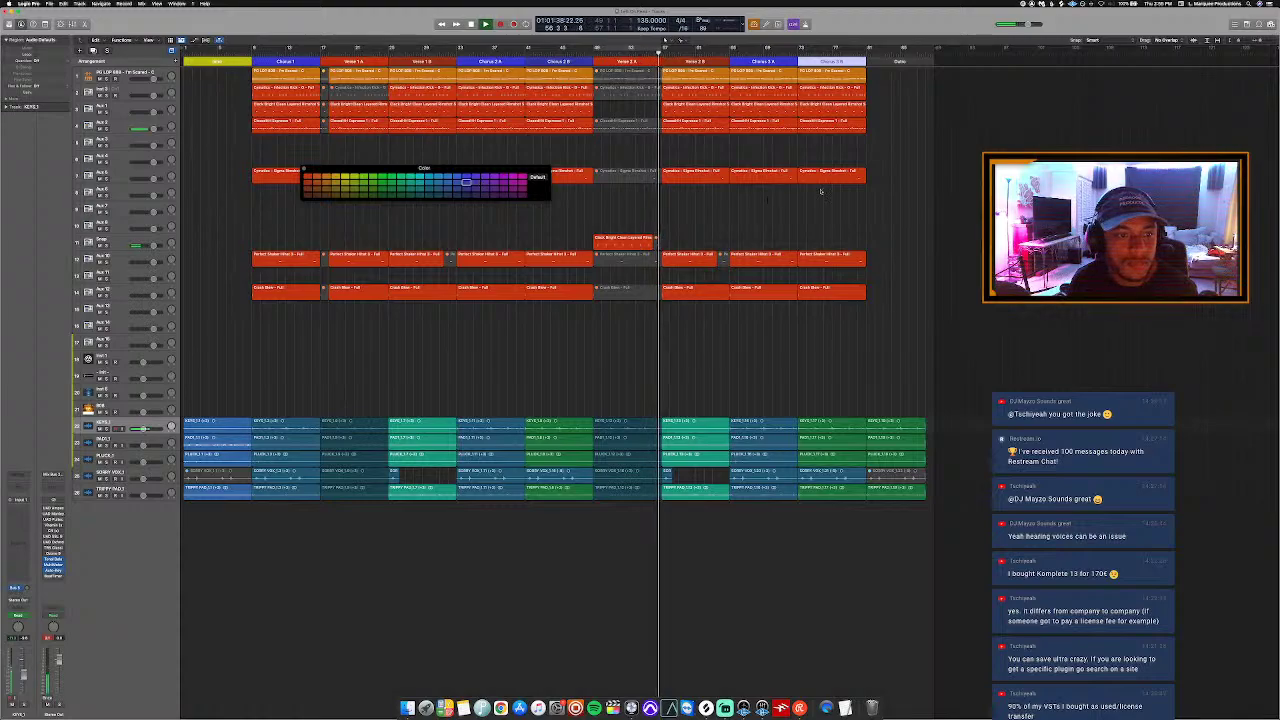
left_click(876, 66)
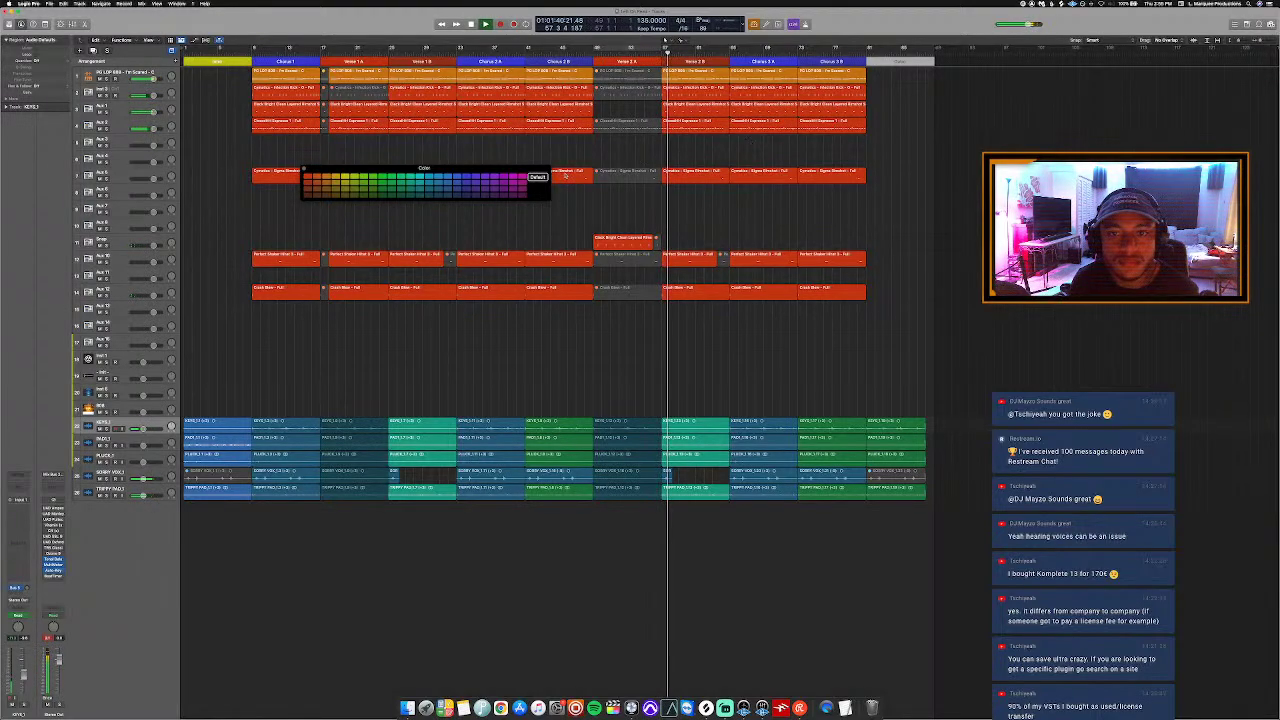
left_click(512, 195)
key("alt+c")
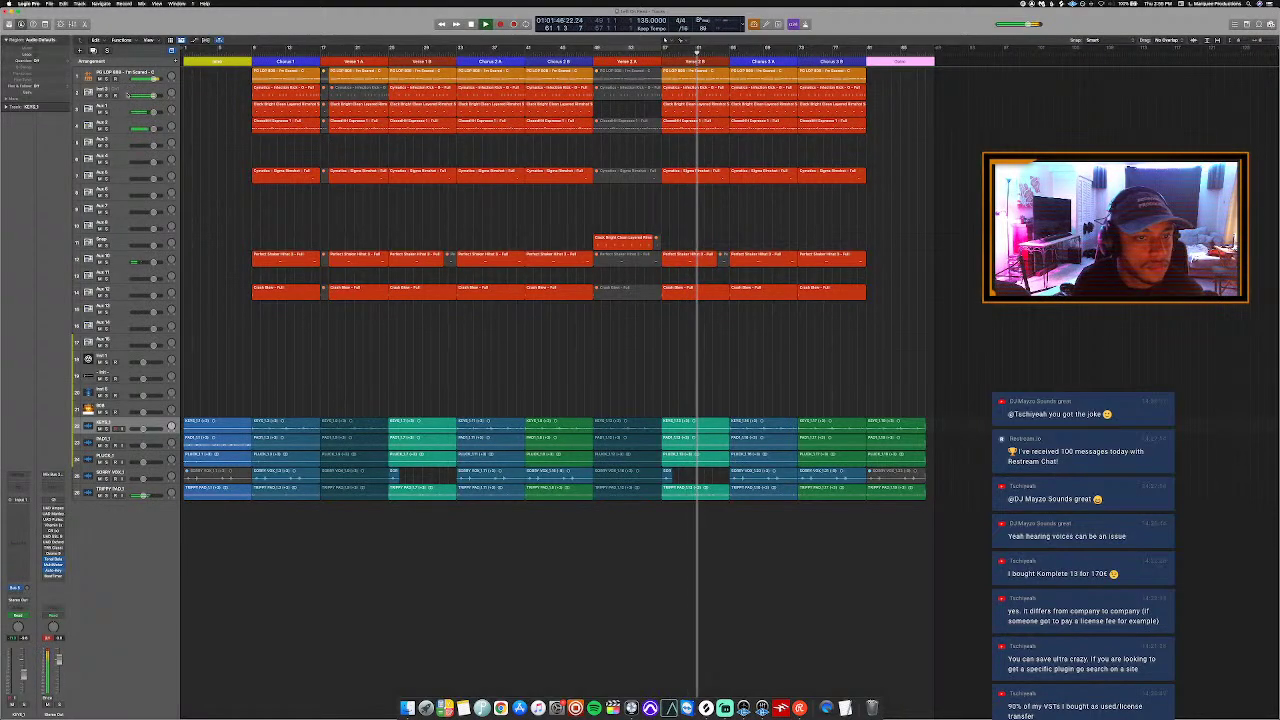
Step: Rename the first two tracks as 808 and Kick
left_click(127, 71)
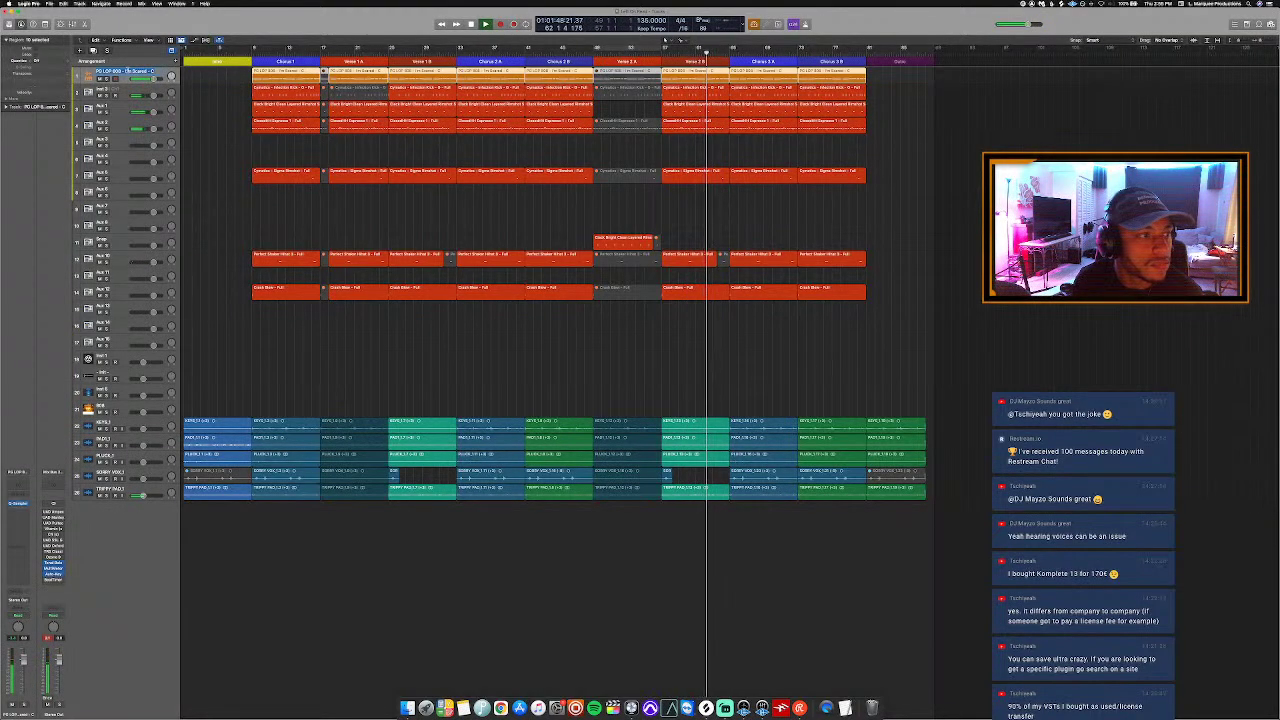
left_click(130, 90)
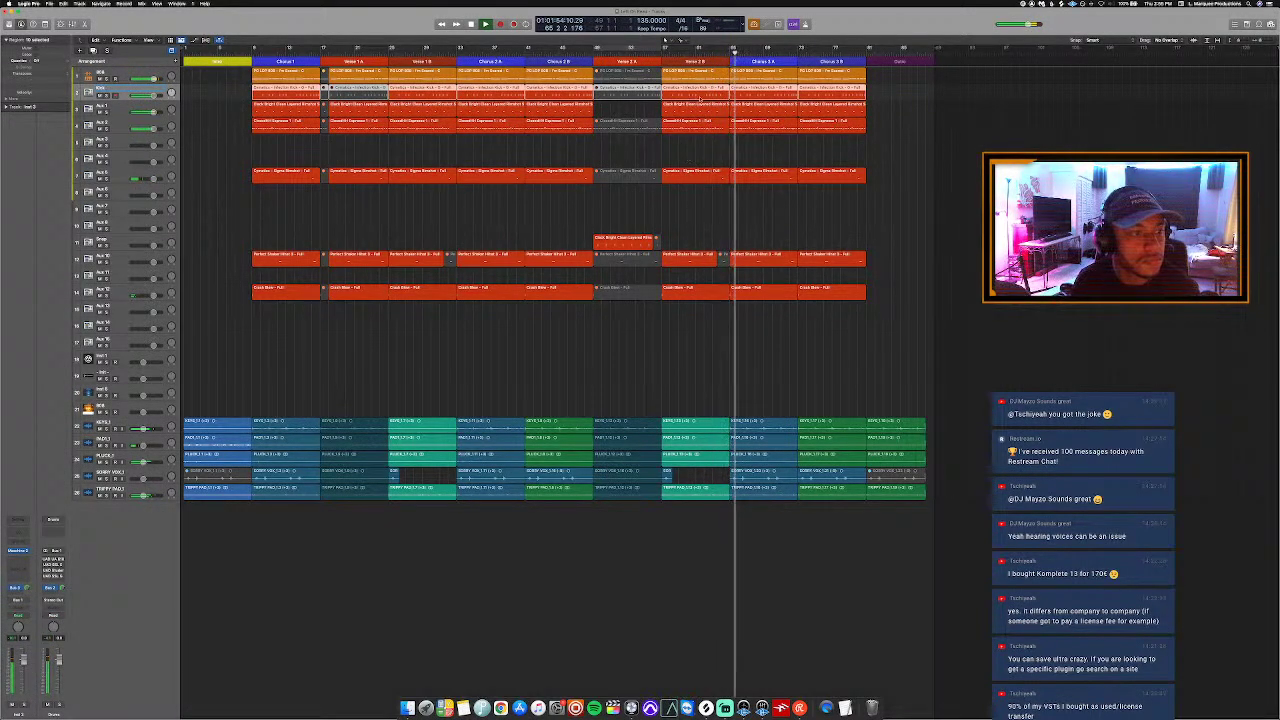
Step: Set the time quantize of the 808 region in Verse 2 B to 1/32 Note and audition the short notes at its end
left_click(714, 76)
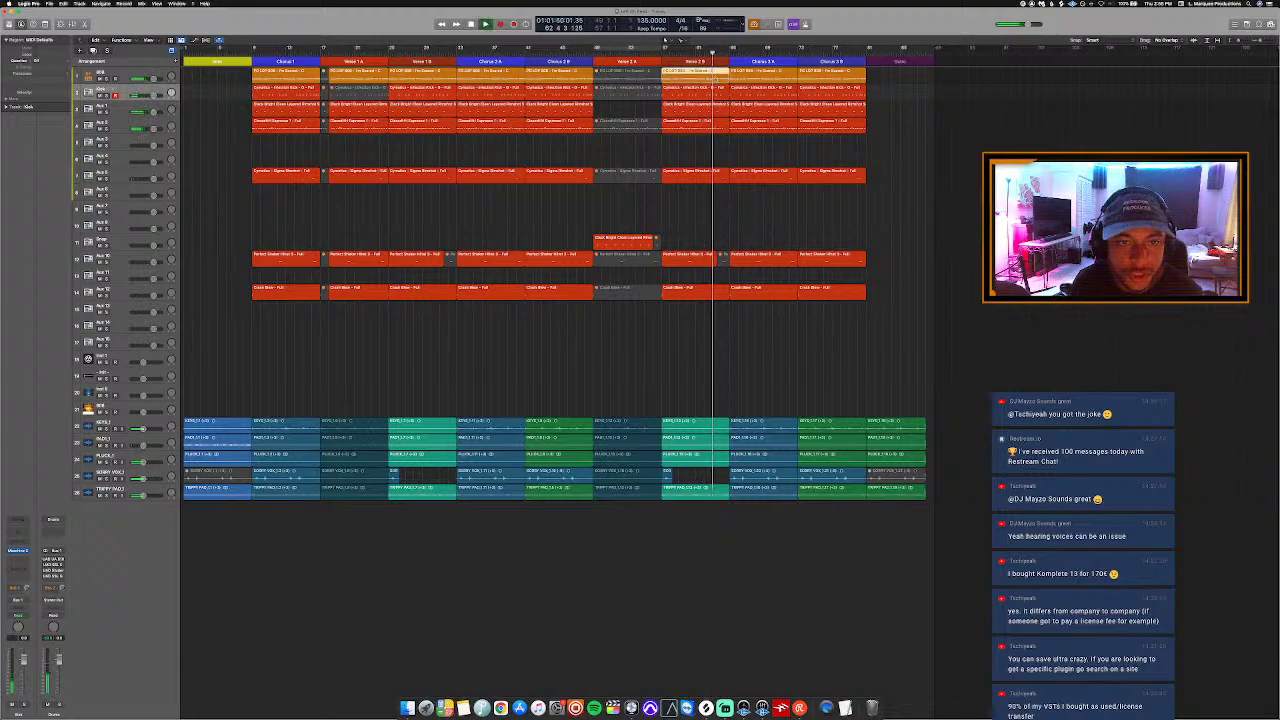
double_click(714, 76)
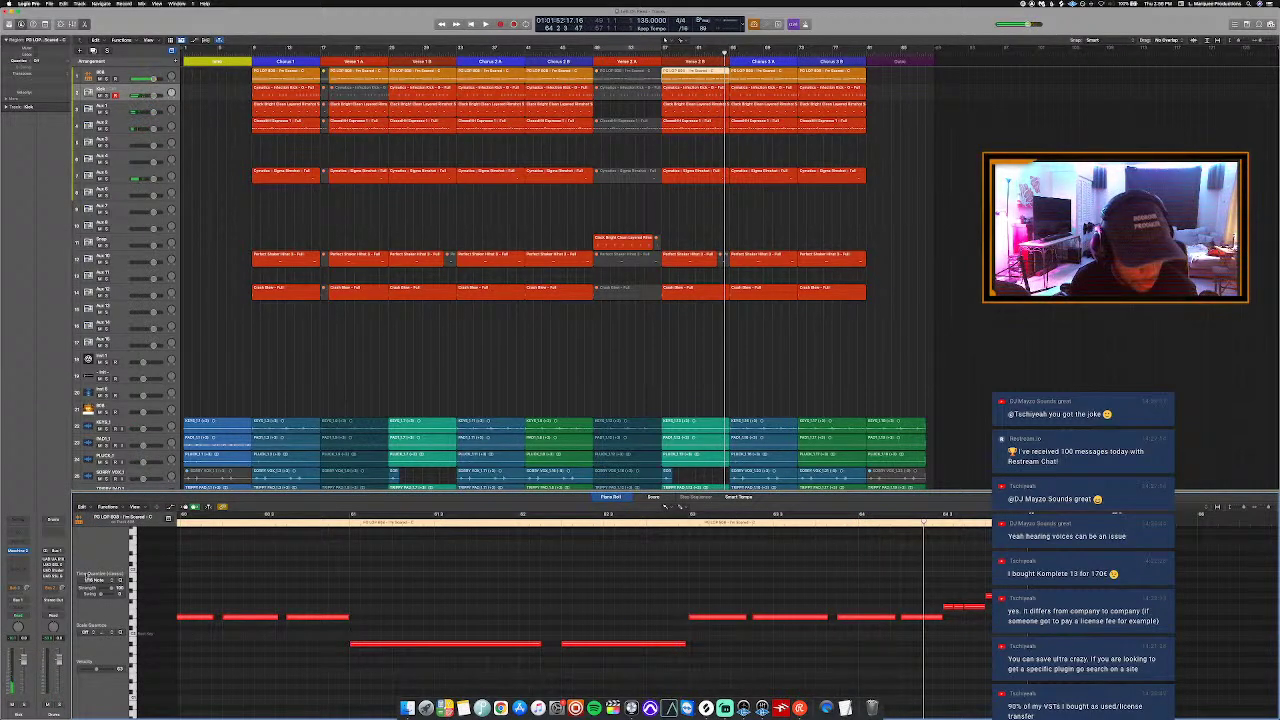
left_click(98, 581)
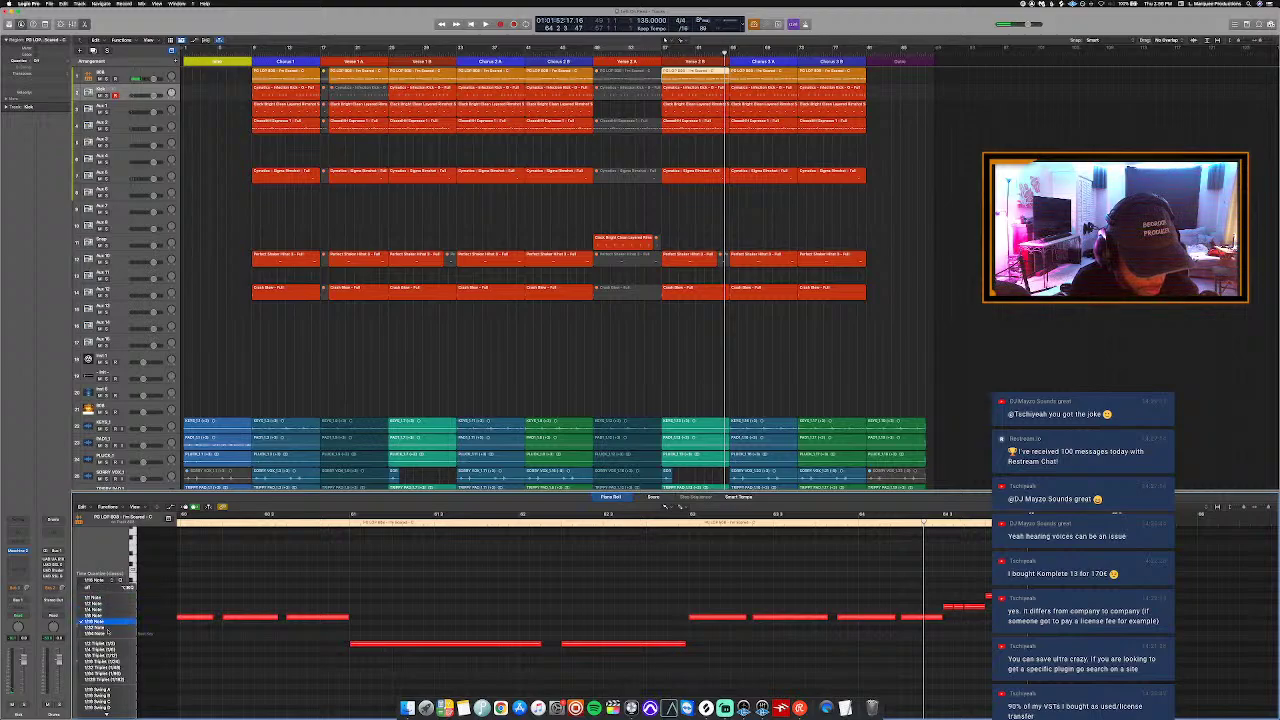
left_click(108, 626)
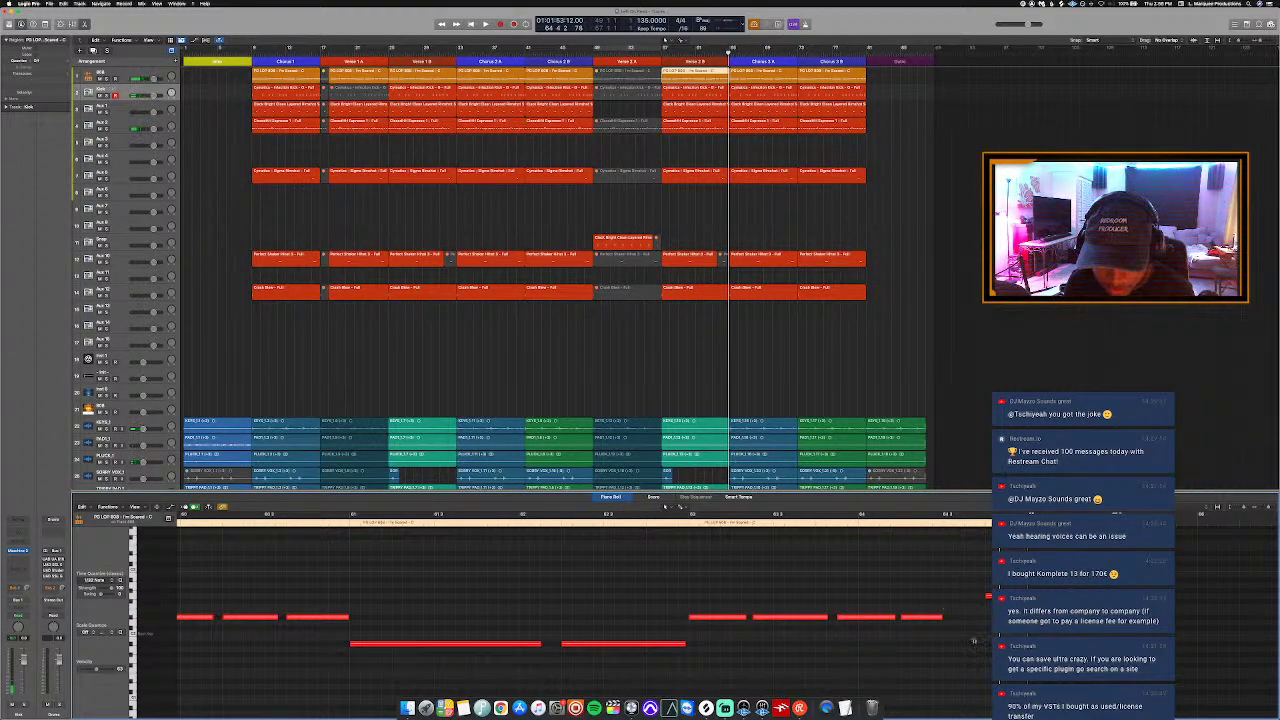
left_click(903, 522)
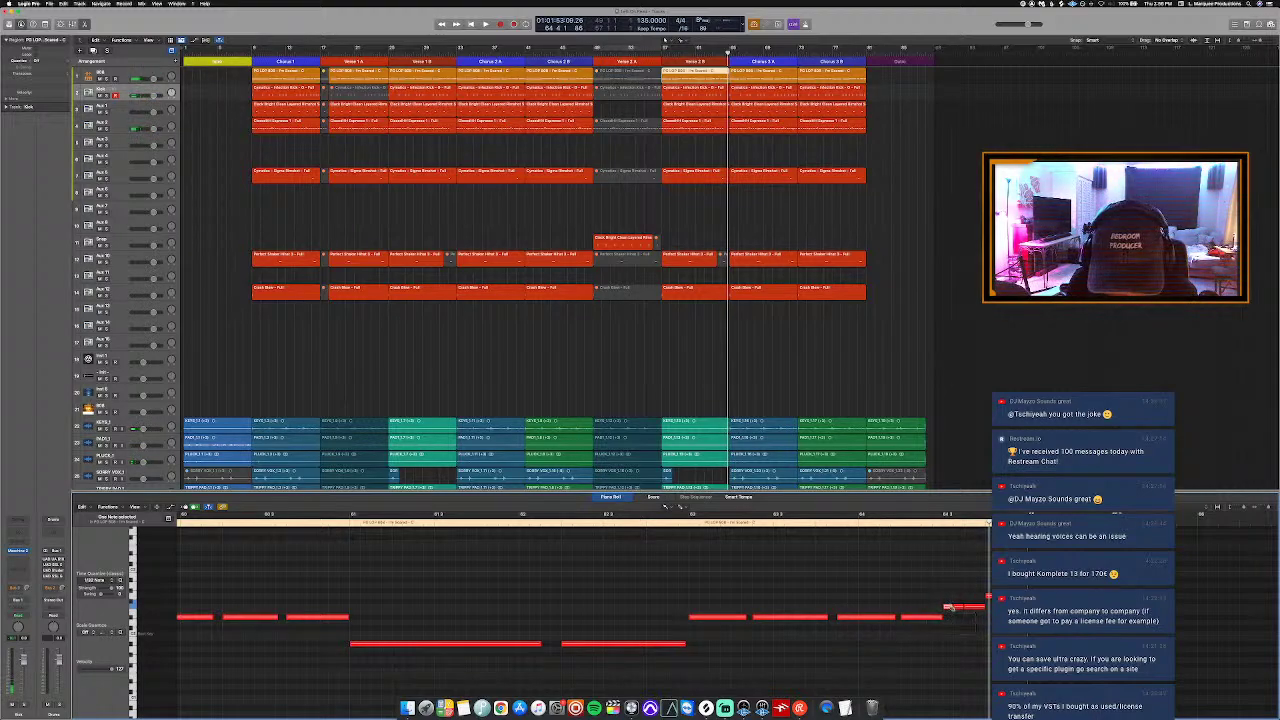
left_click(930, 528)
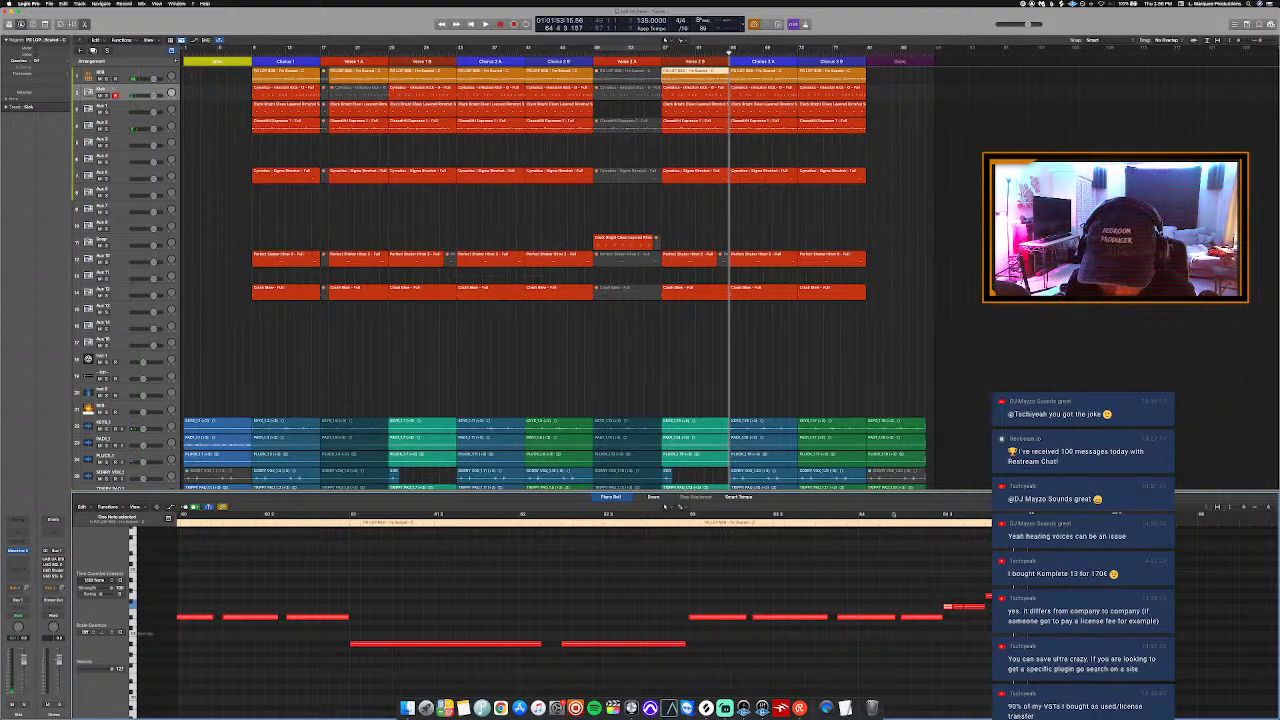
key("e")
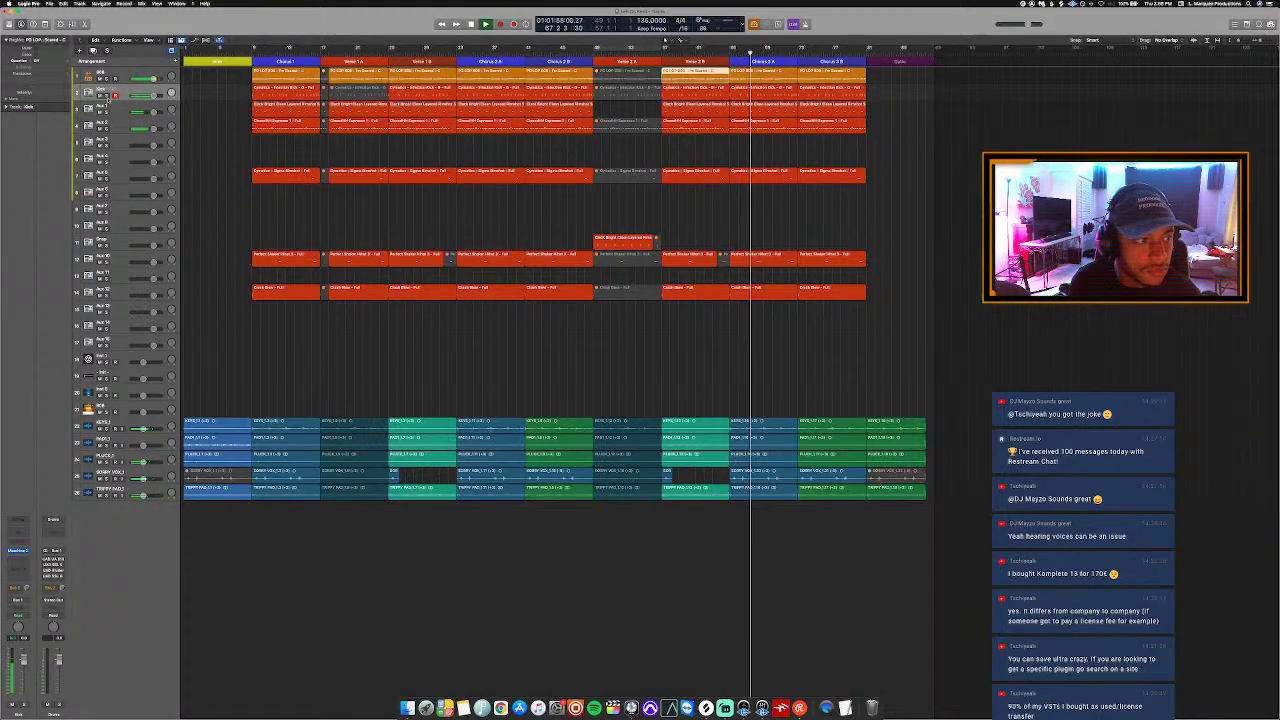
Step: Rename tracks Aux 1, Aux 2 and Aux 5 as Rim, Closed Hi Hat and Rim Accent
left_click(104, 106)
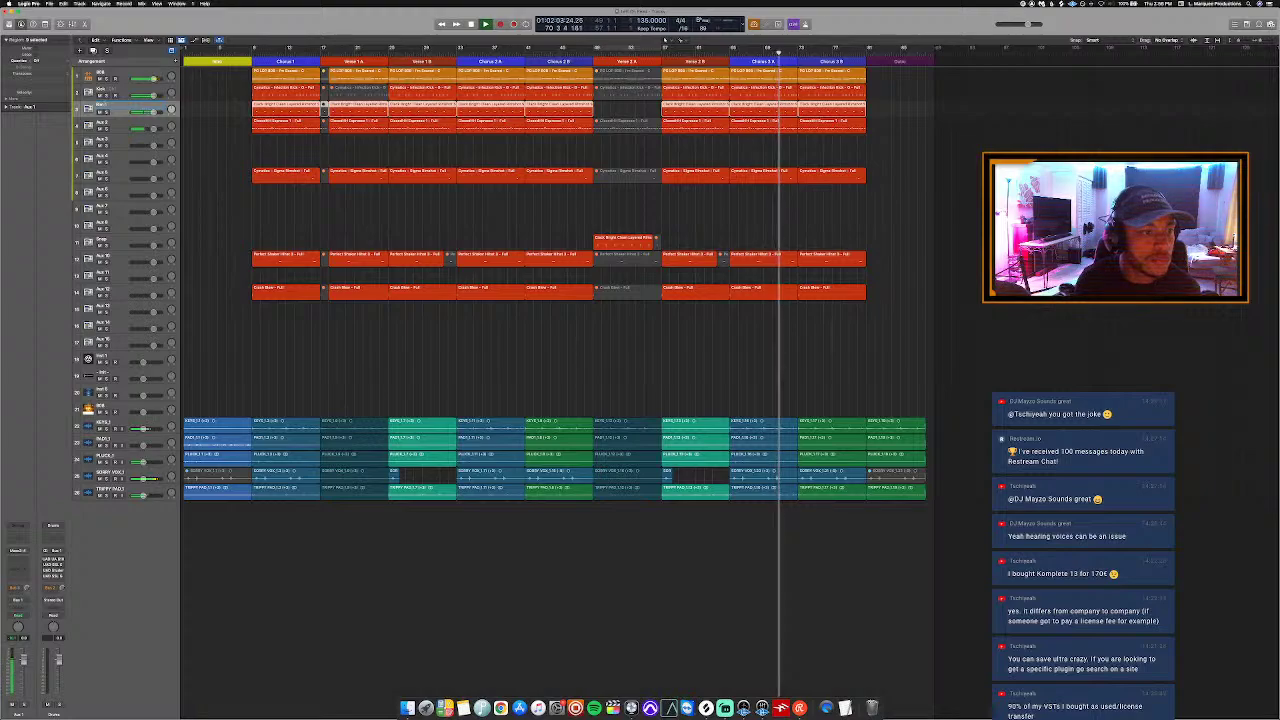
left_click(115, 122)
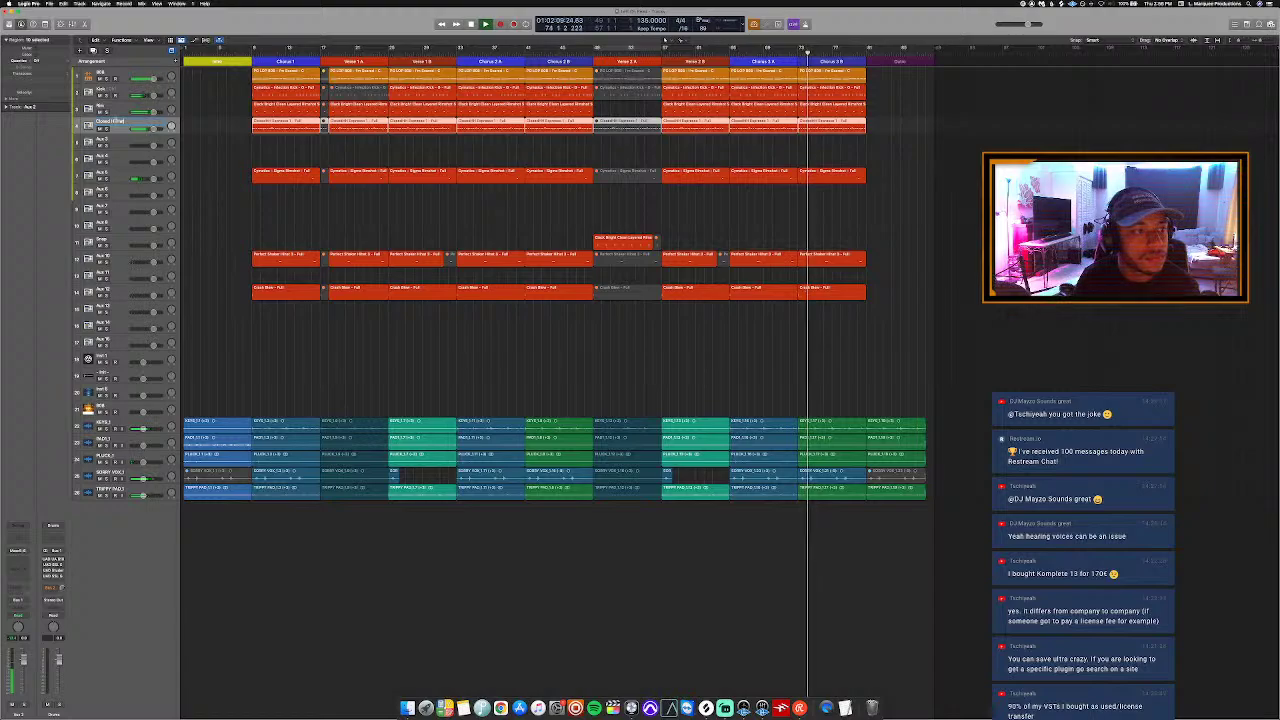
left_click(113, 172)
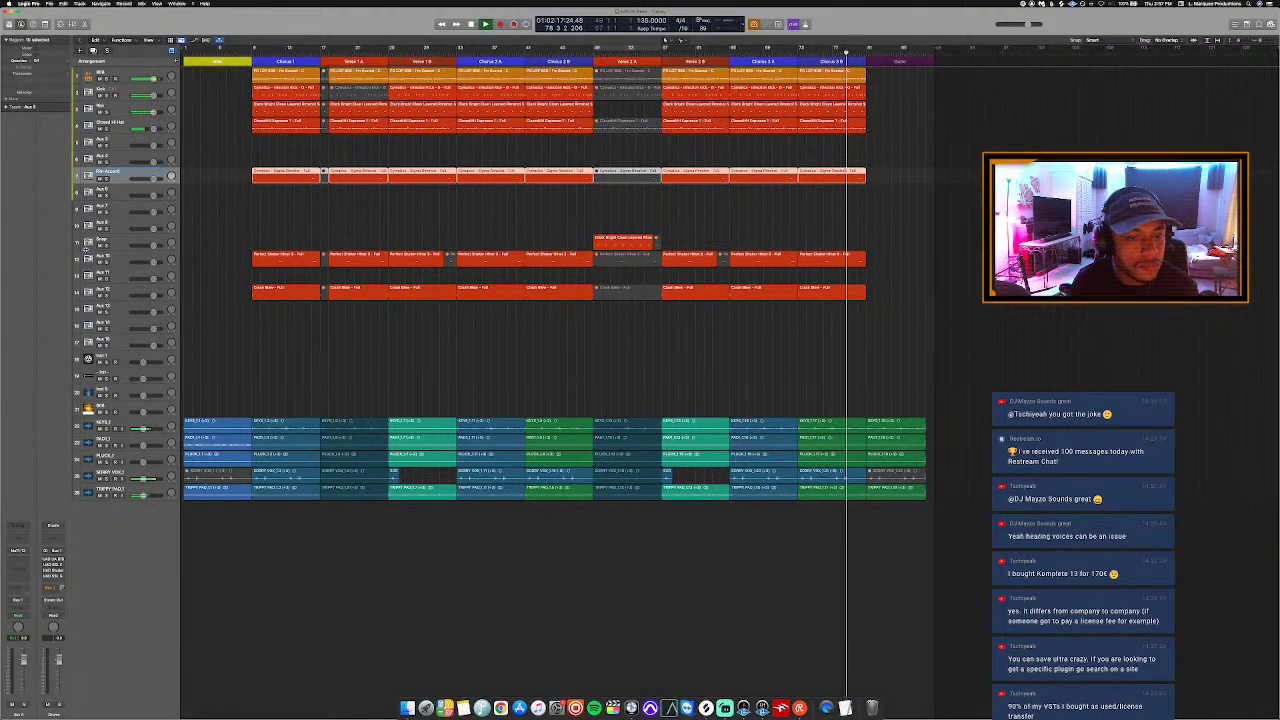
Step: Rename the shaker track Aux 10 as Shaker and the crash track Aux 12 as Crash
left_click(115, 258)
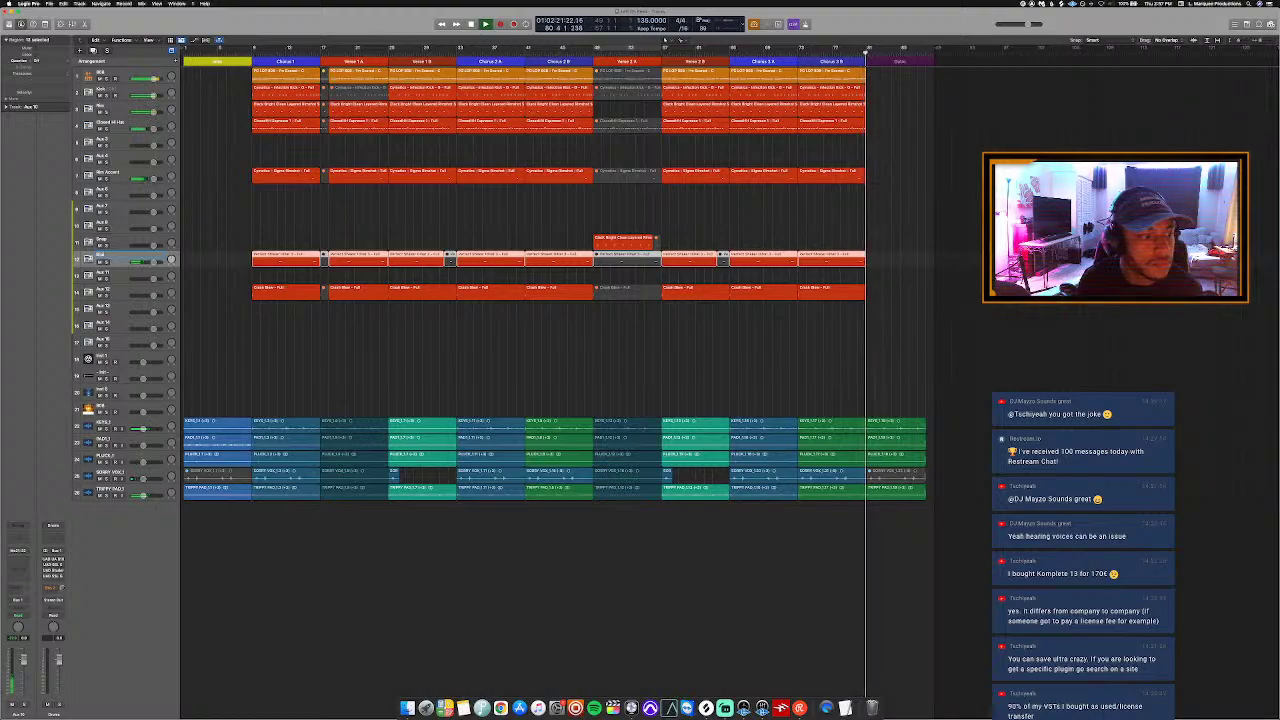
left_click(116, 288)
type("Crash")
key("Return")
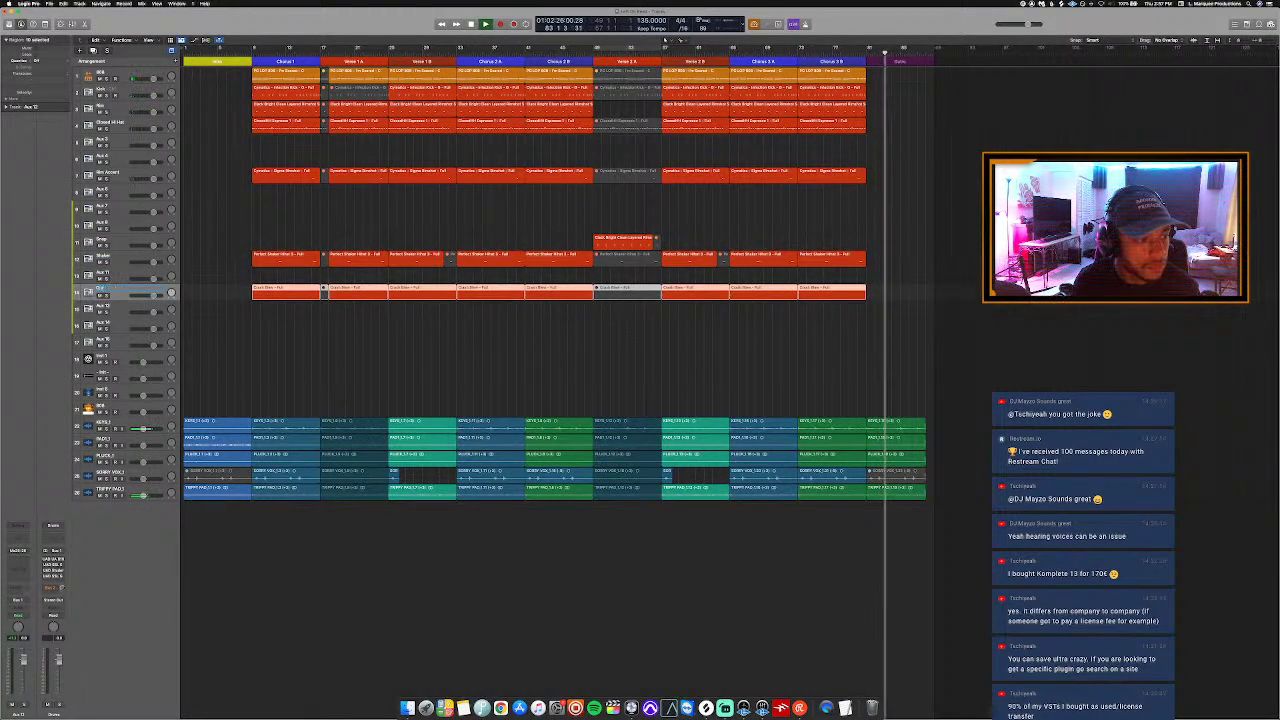
Step: Name all regions in the project after their tracks and clear the selection
key("super+a")
key("alt+shift+n")
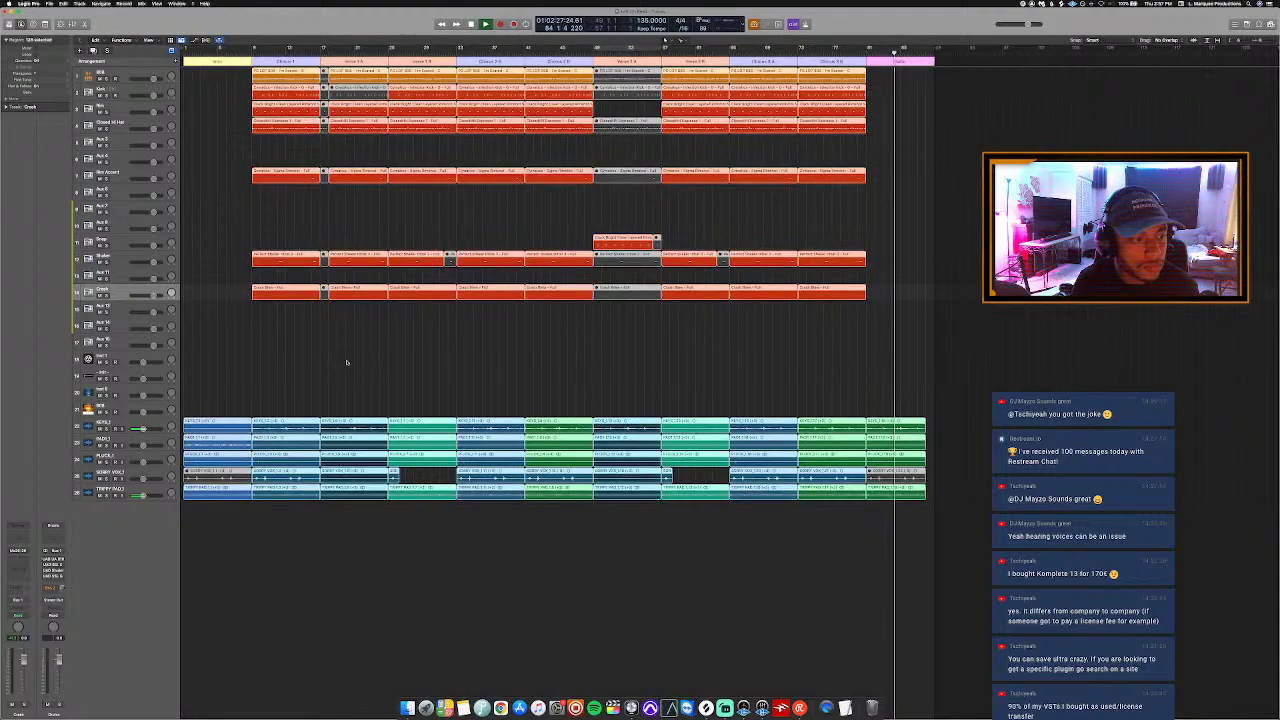
left_click(346, 360)
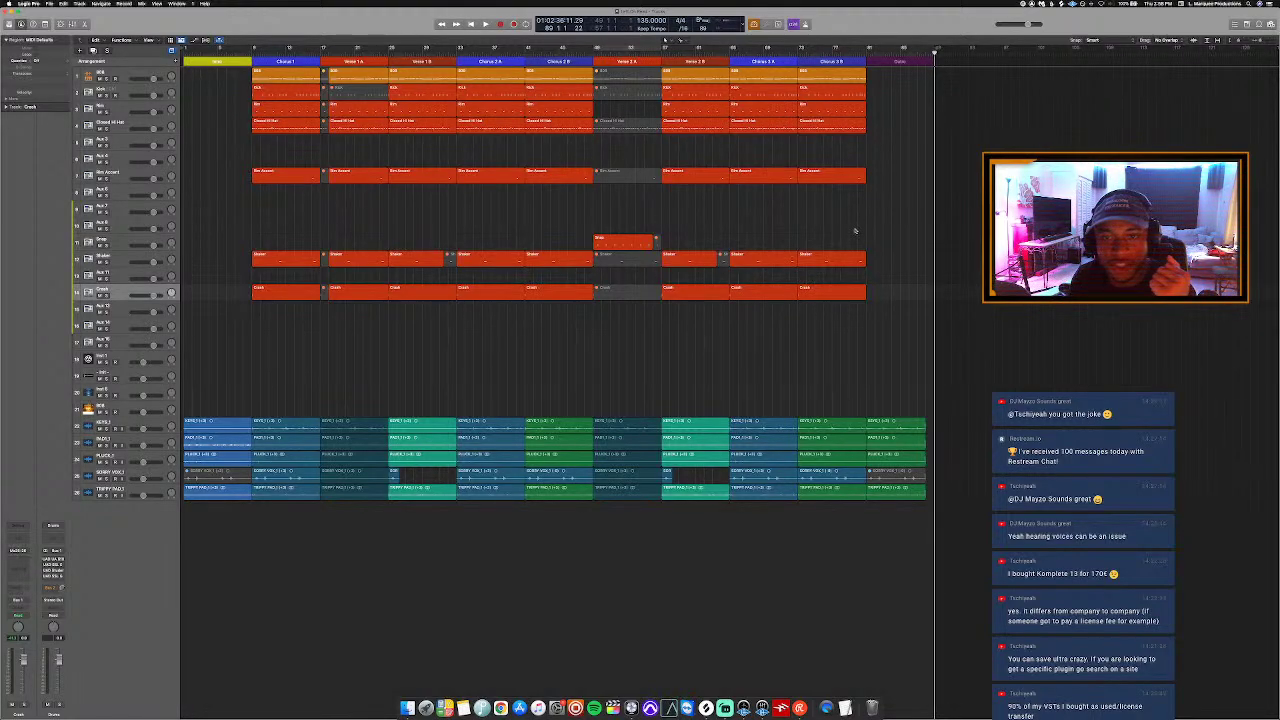
Step: Set the cycle range over the whole song from bar 1 to bar 89 and save the project
left_click_drag(934, 47, 851, 47)
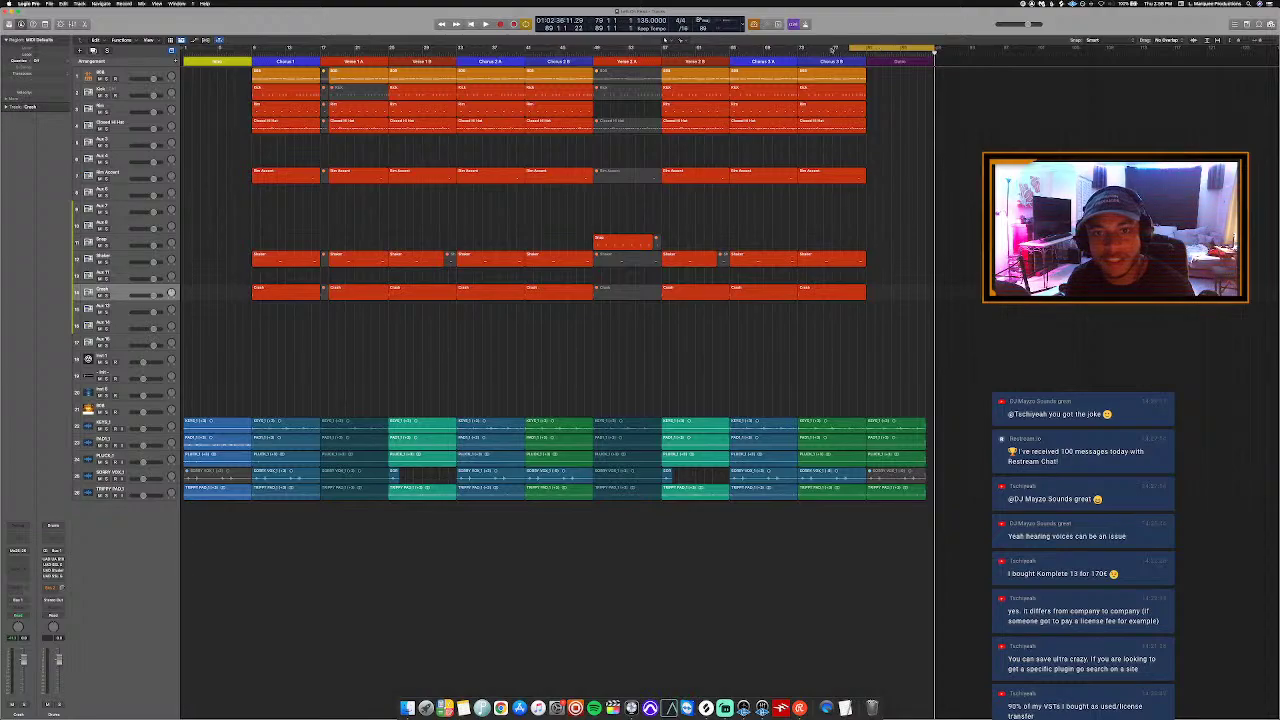
left_click_drag(845, 47, 185, 120)
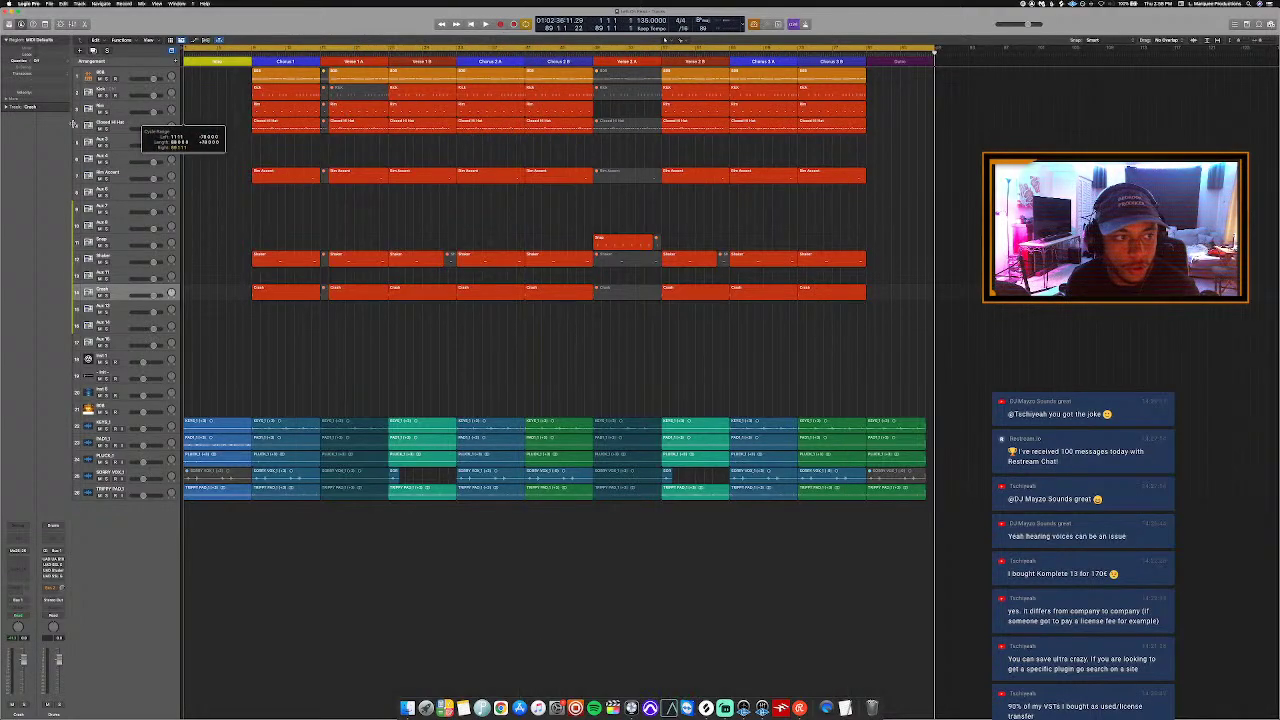
key("super+s")
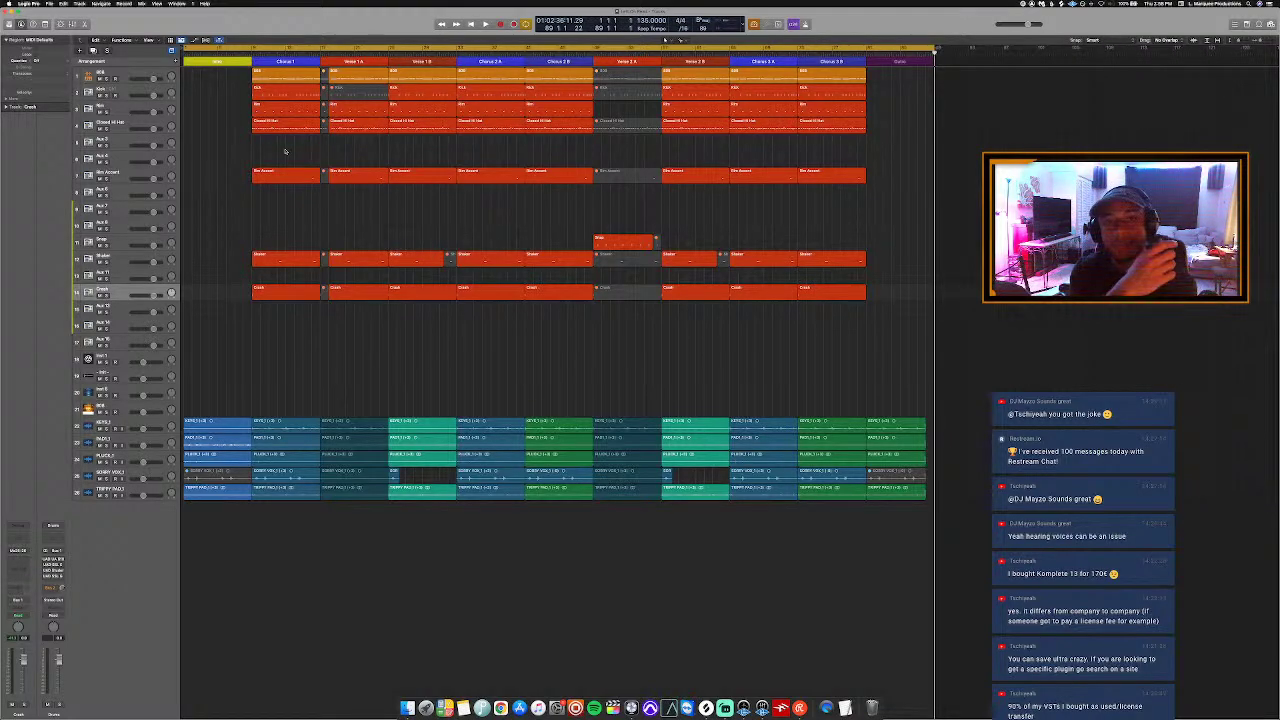
Step: Bounce the cycled song offline as MP3 instead of PCM and return the playhead to the start
key("super+s")
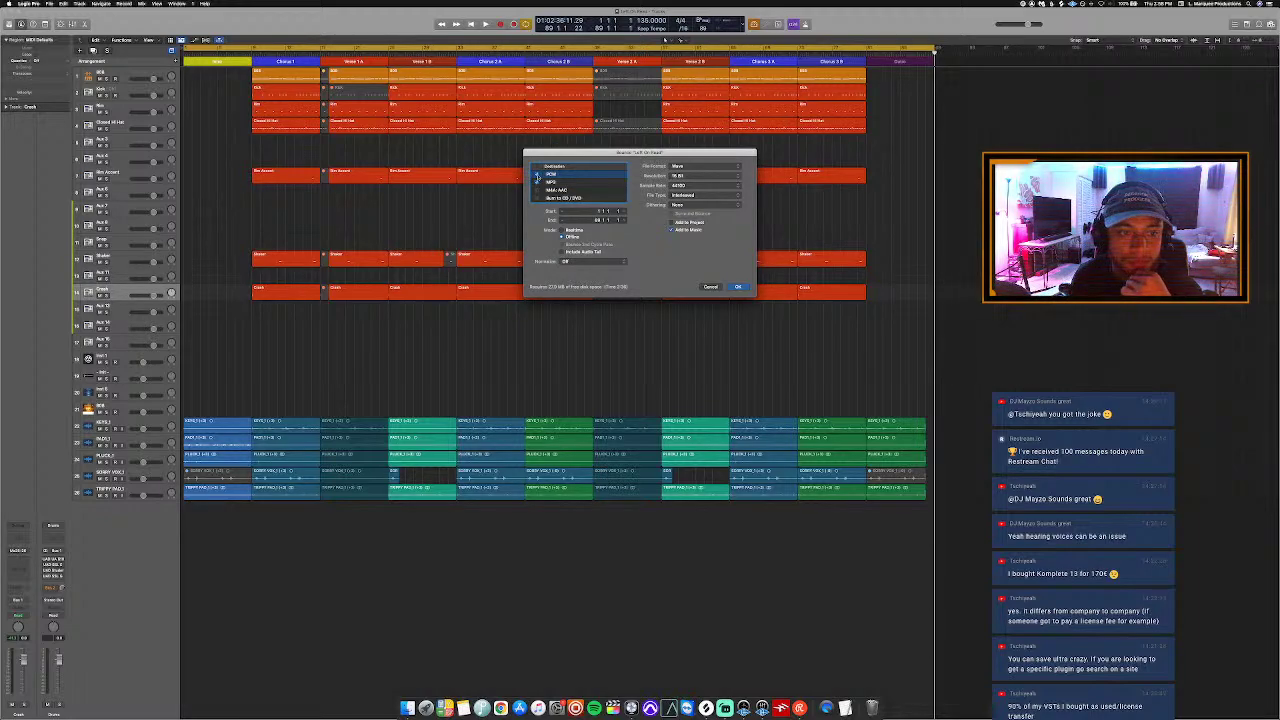
left_click(548, 181)
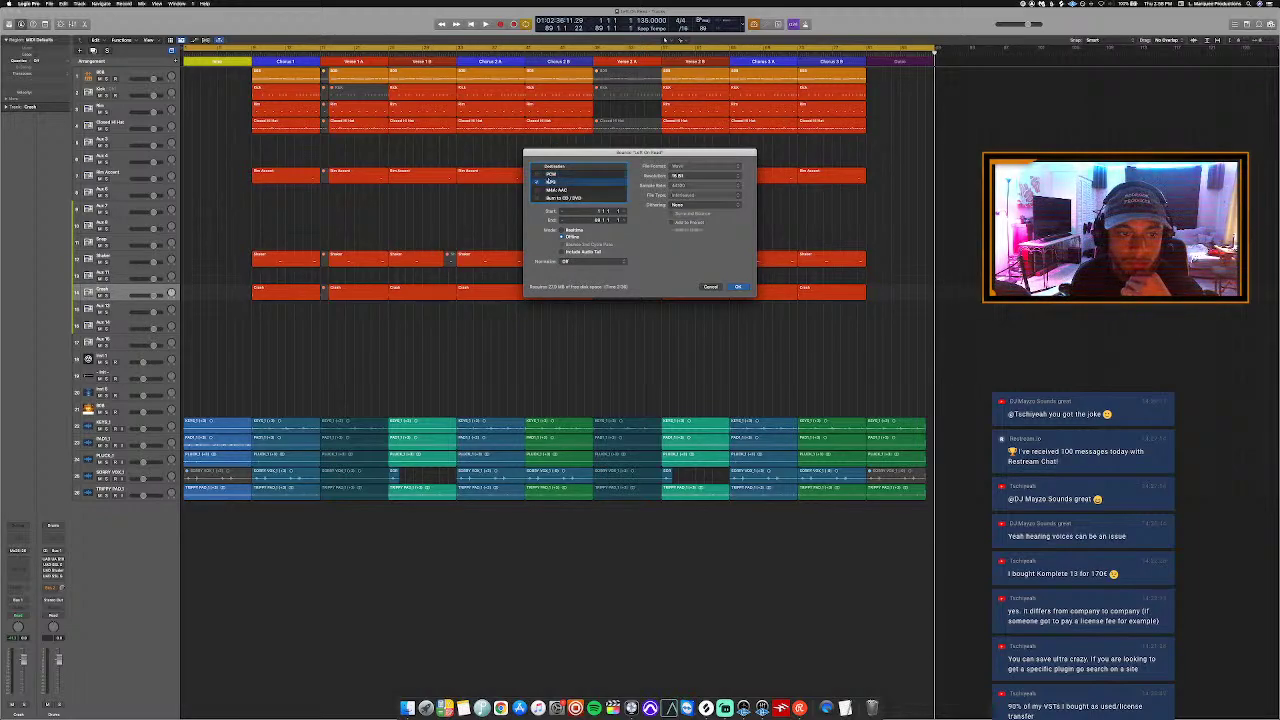
left_click(736, 288)
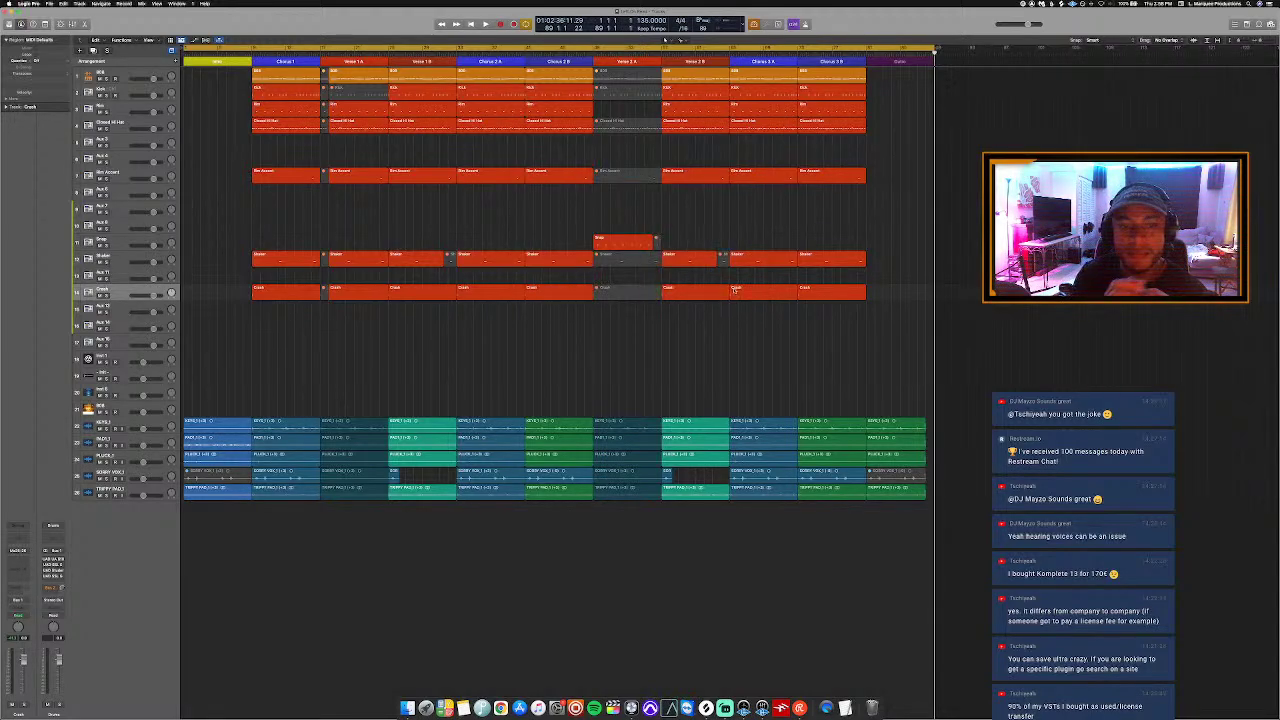
key("Return")
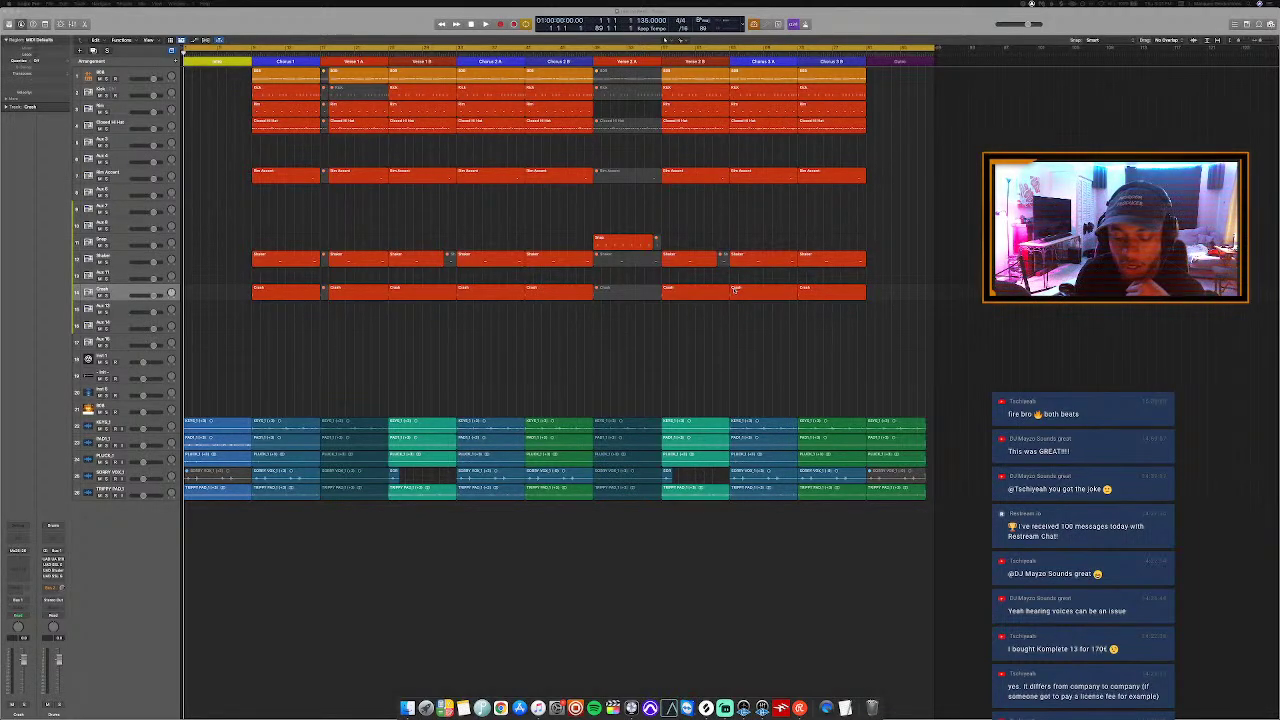
Step: Check the open windows and switch to the Restream Chat app
key("ctrl+Up")
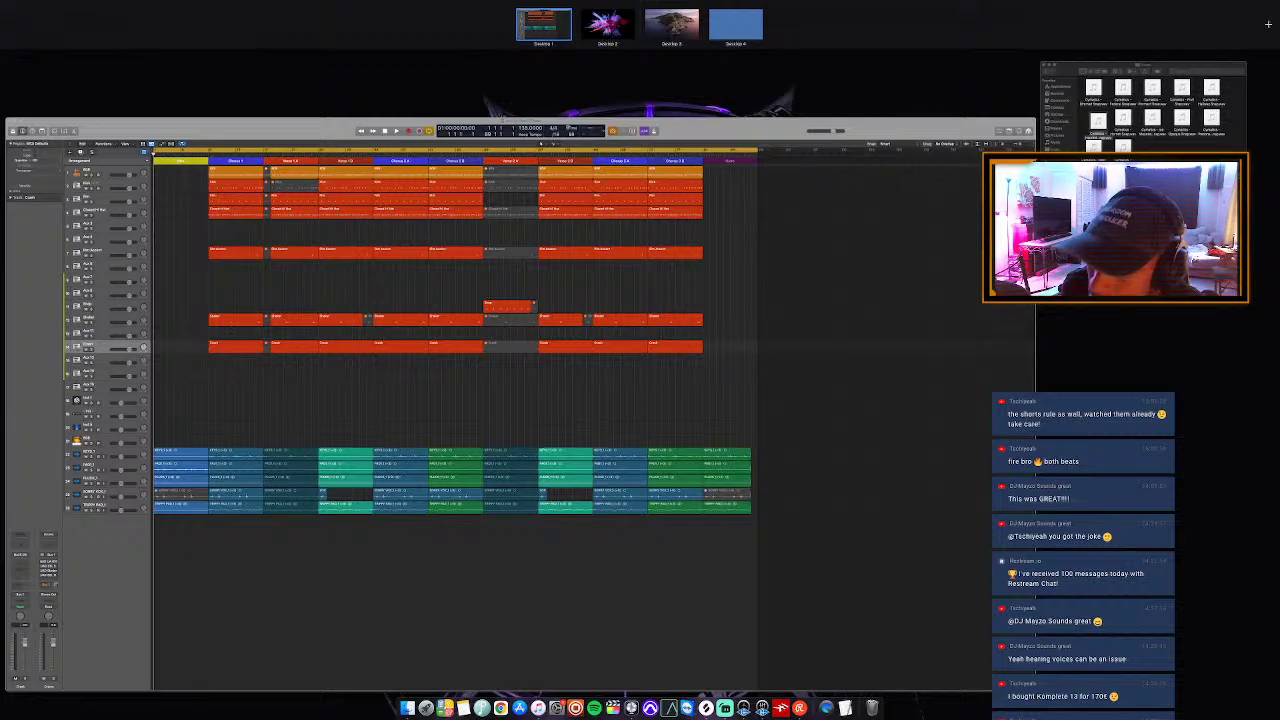
left_click(892, 215)
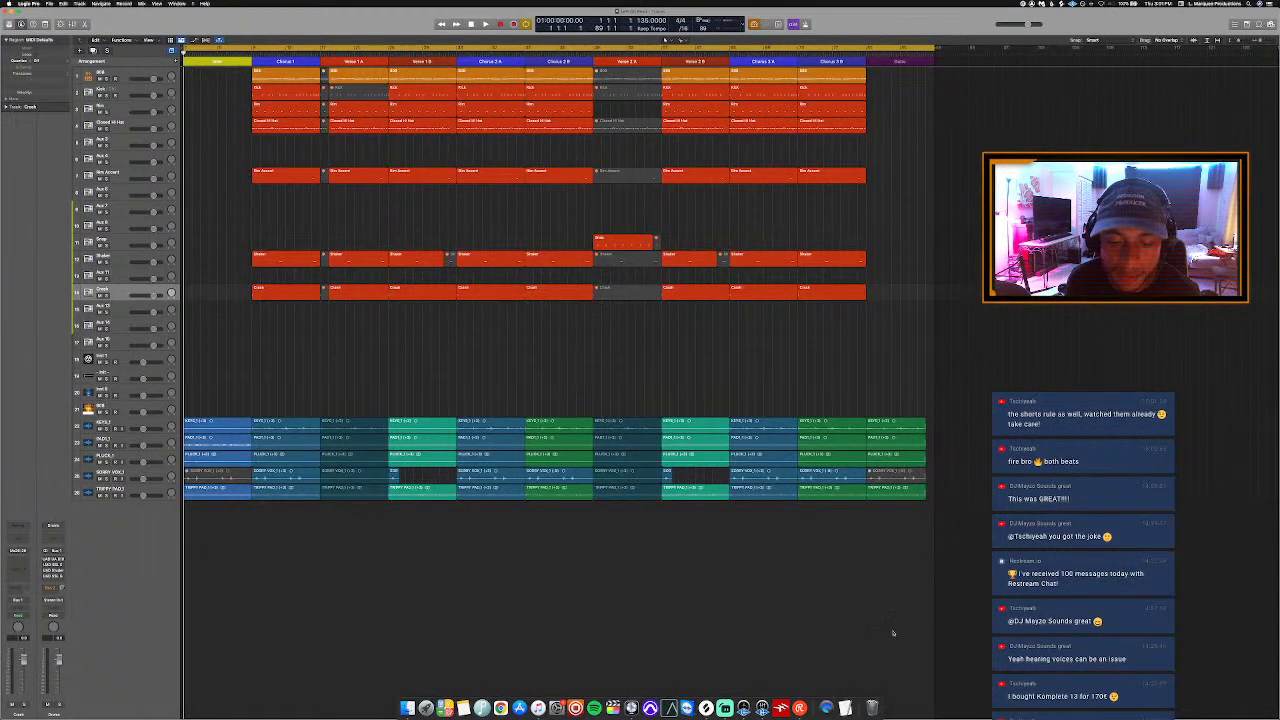
left_click(799, 707)
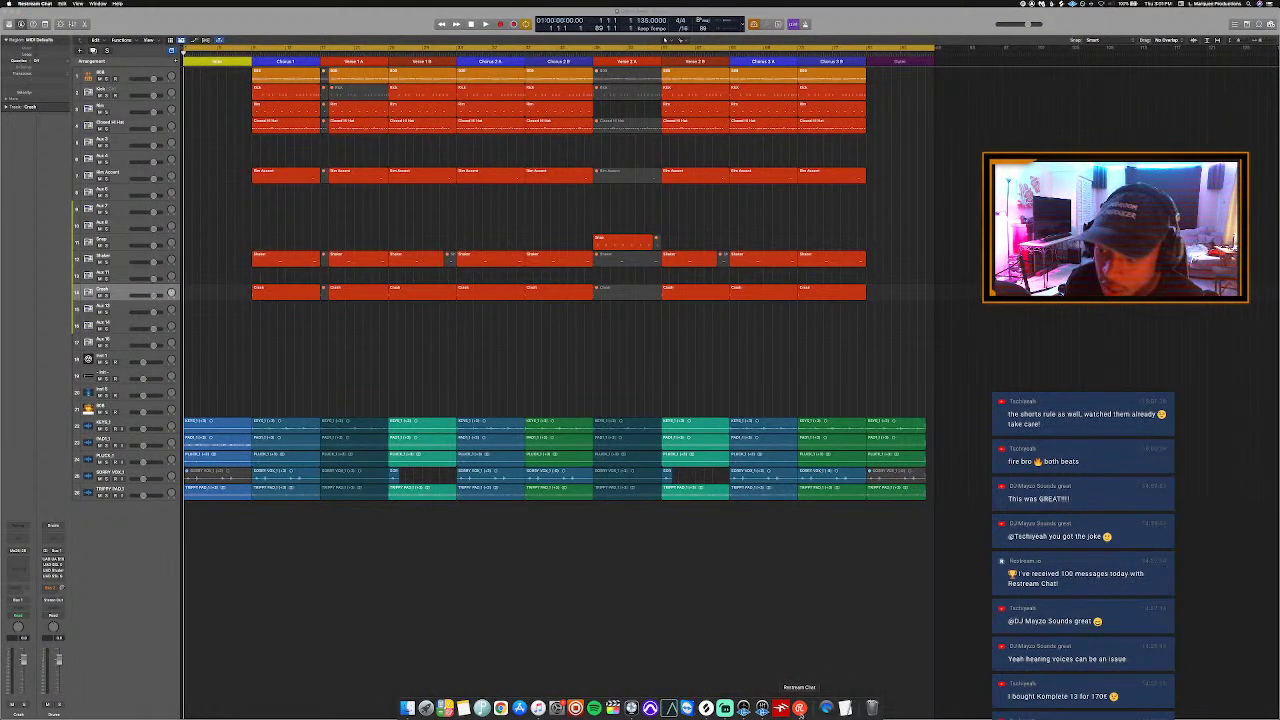